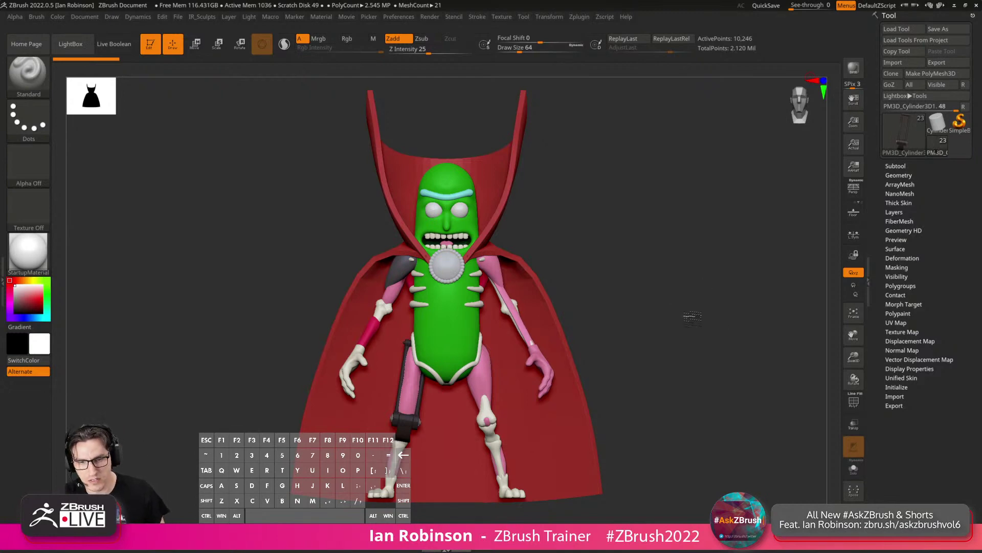
Select the chest medallion and examine its disc and bead ring by isolating each polygroup in turn.
{"action": "left_click_drag", "start_coordinate": [693, 317], "coordinate": [718, 338]}
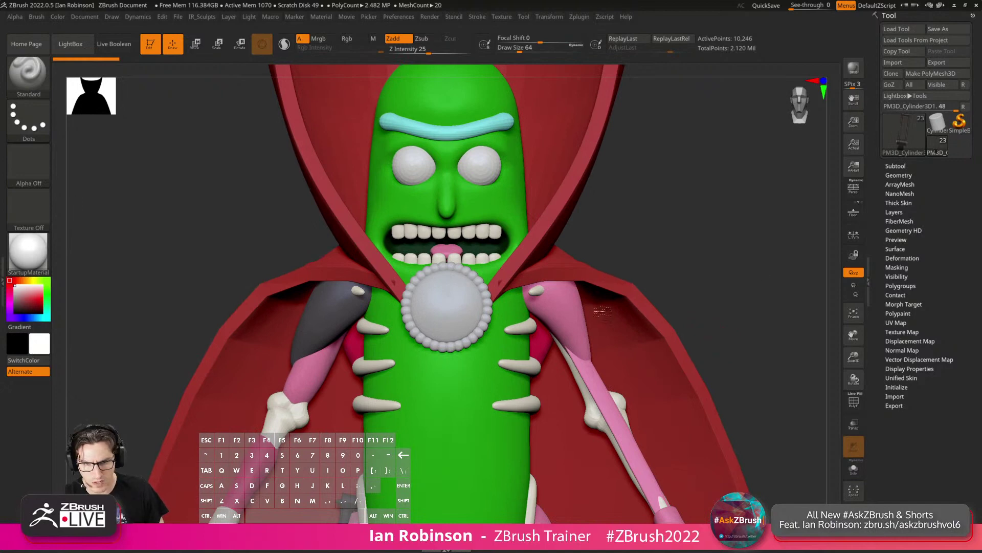
{"action": "left_click", "coordinate": [445, 327], "text": "alt"}
{"action": "left_click_drag", "start_coordinate": [741, 274], "coordinate": [551, 227]}
{"action": "left_click", "coordinate": [485, 203], "text": "ctrl+shift"}
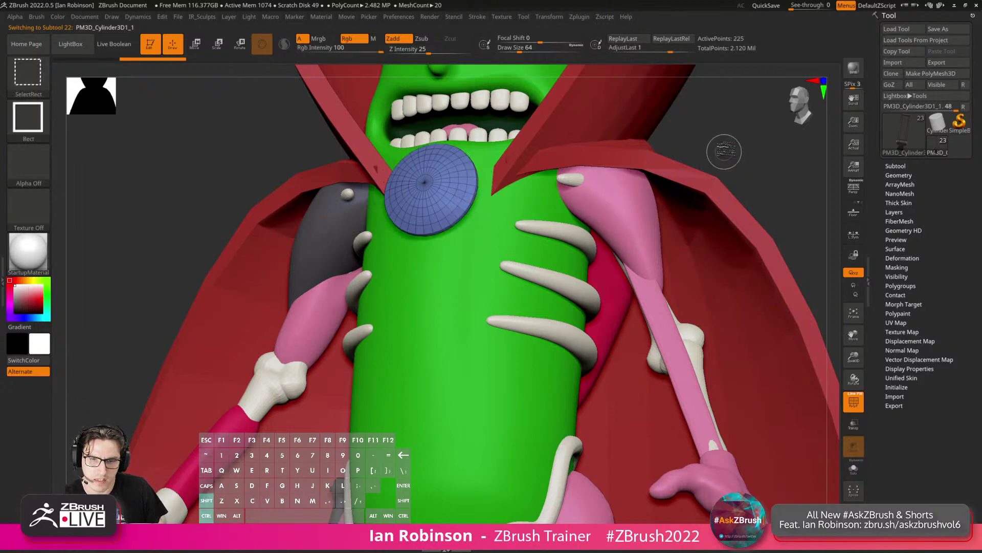
{"action": "left_click_drag", "start_coordinate": [734, 154], "coordinate": [678, 184], "text": "ctrl+shift"}
{"action": "left_click", "coordinate": [774, 123], "text": "ctrl+shift"}
{"action": "left_click", "coordinate": [489, 207], "text": "ctrl+shift"}
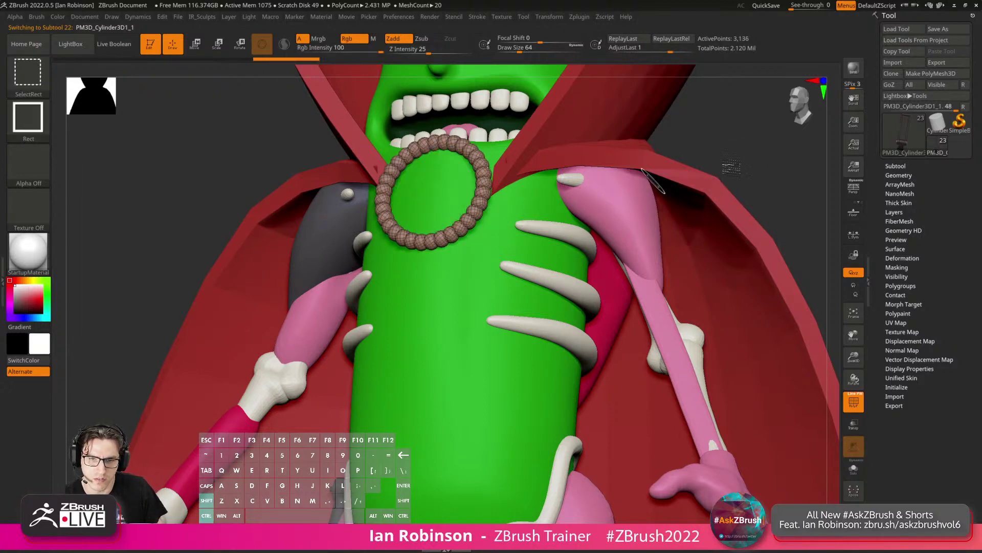
{"action": "left_click_drag", "start_coordinate": [737, 137], "coordinate": [647, 357], "text": "ctrl+shift"}
Solo the medallion and compare its plain base ring with the dynamic-subdivision bead version.
{"action": "left_click", "coordinate": [850, 470]}
{"action": "left_click_drag", "start_coordinate": [800, 424], "coordinate": [457, 237]}
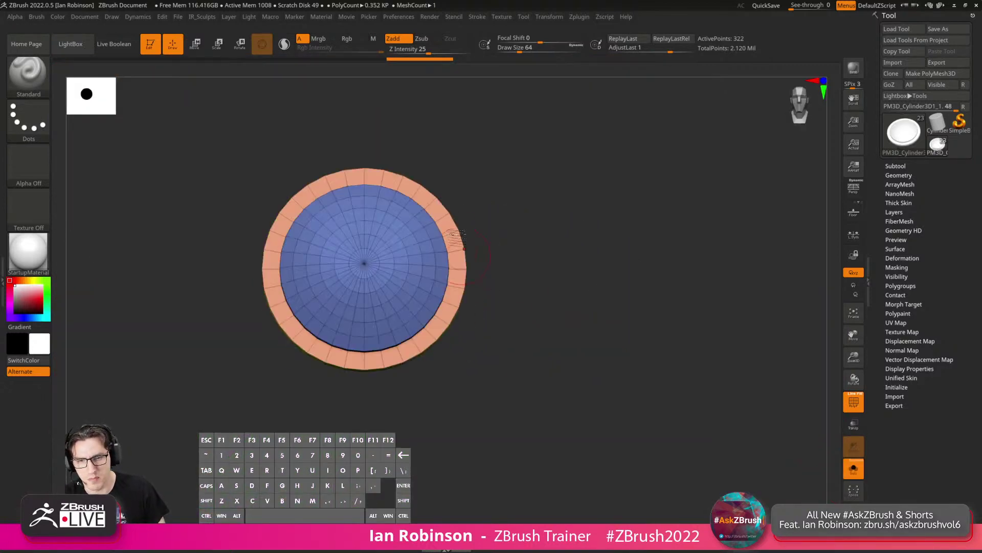
{"action": "left_click", "coordinate": [548, 215], "text": "ctrl+shift"}
{"action": "left_click_drag", "start_coordinate": [548, 214], "coordinate": [717, 261]}
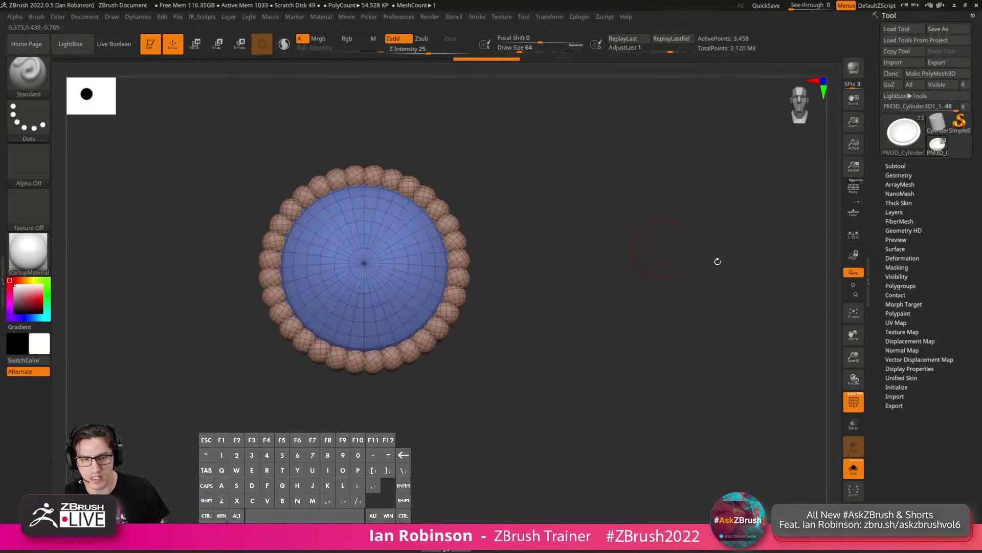
{"action": "left_click", "coordinate": [853, 460]}
Move the medallion slightly along its own Y axis to adjust how it sits against the chest.
{"action": "key", "text": "w"}
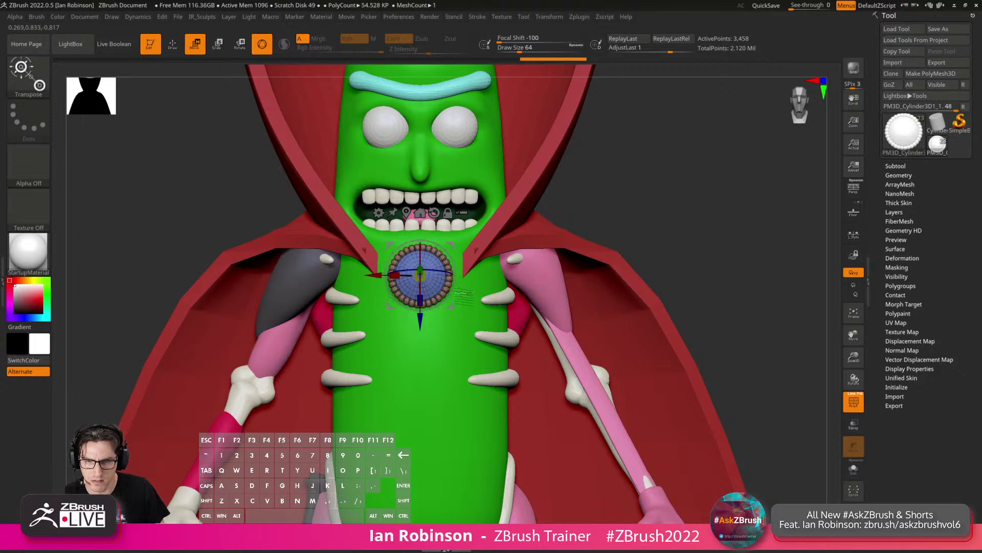
{"action": "right_click_drag", "start_coordinate": [411, 275], "coordinate": [479, 335]}
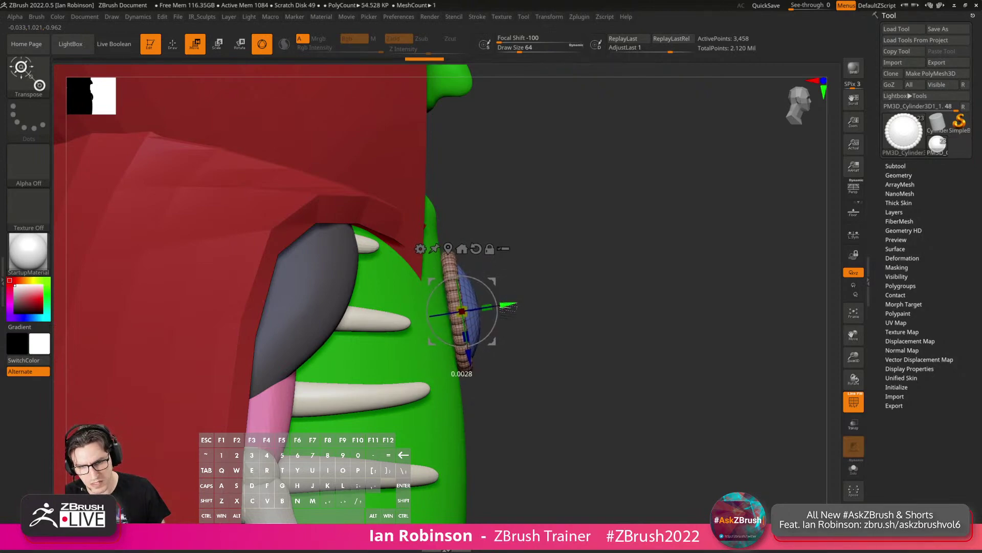
{"action": "left_click_drag", "start_coordinate": [509, 310], "coordinate": [506, 311]}
{"action": "right_click_drag", "start_coordinate": [616, 261], "coordinate": [589, 303]}
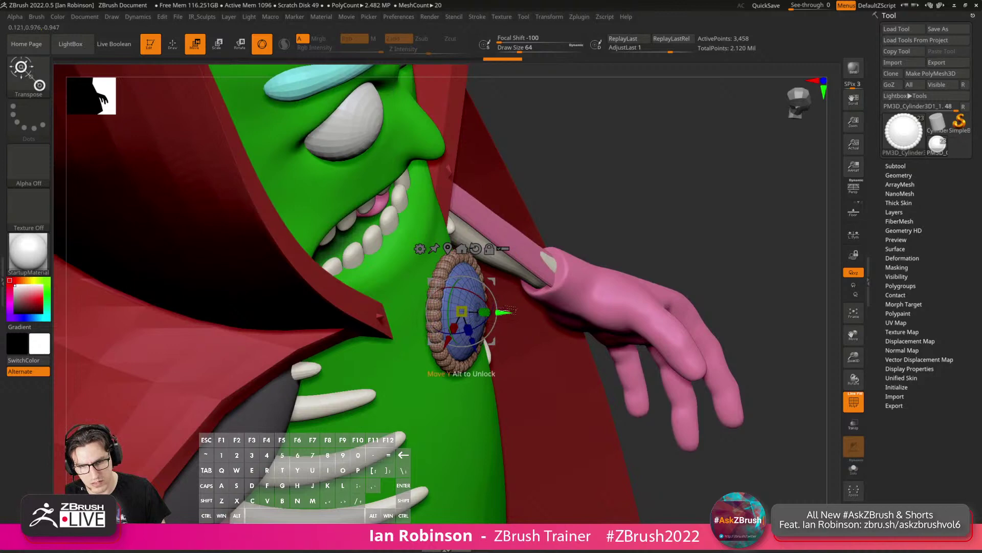
{"action": "right_click_drag", "start_coordinate": [624, 200], "coordinate": [557, 283]}
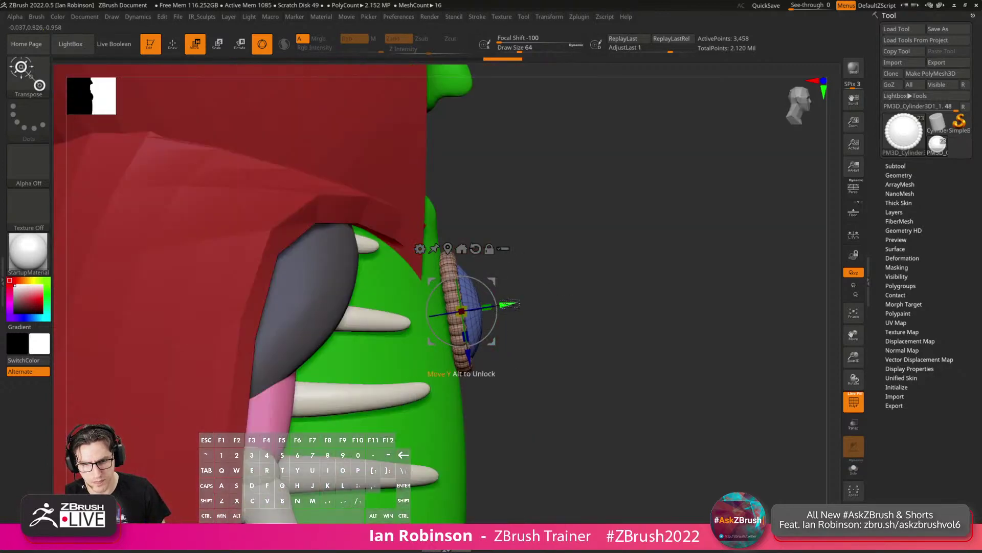
{"action": "left_click_drag", "start_coordinate": [506, 305], "coordinate": [504, 306]}
{"action": "key", "text": "q"}
Select the cape, solo it and turn off its dynamic subdivision preview.
{"action": "mouse_move", "coordinate": [611, 265]}
{"action": "right_mouse_down"}
{"action": "mouse_move", "coordinate": [636, 256]}
{"action": "mouse_move", "coordinate": [635, 291]}
{"action": "mouse_move", "coordinate": [643, 245]}
{"action": "mouse_move", "coordinate": [572, 289]}
{"action": "mouse_move", "coordinate": [555, 285]}
{"action": "right_mouse_up"}
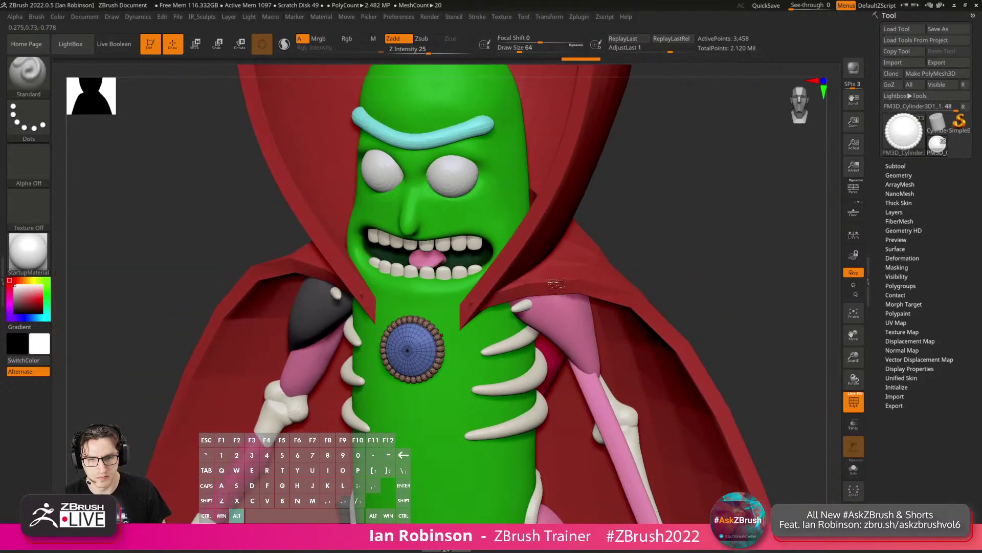
{"action": "left_click", "coordinate": [584, 277], "text": "alt"}
{"action": "right_click_drag", "start_coordinate": [735, 215], "coordinate": [698, 199], "text": "alt"}
{"action": "left_click", "coordinate": [853, 468]}
{"action": "mouse_move", "coordinate": [761, 342]}
{"action": "right_mouse_down", "text": "alt"}
{"action": "mouse_move", "coordinate": [715, 277]}
{"action": "mouse_move", "coordinate": [676, 275]}
{"action": "mouse_move", "coordinate": [727, 278]}
{"action": "mouse_move", "coordinate": [737, 332]}
{"action": "mouse_move", "coordinate": [711, 324]}
{"action": "right_mouse_up", "text": "alt"}
{"action": "key", "text": "shift+d"}
Set up the Move brush with a draw size of about 99.
{"action": "key", "text": "s"}
{"action": "mouse_move", "coordinate": [404, 299]}
{"action": "left_mouse_down"}
{"action": "mouse_move", "coordinate": [414, 299]}
{"action": "mouse_move", "coordinate": [306, 282]}
{"action": "left_mouse_up"}
{"action": "key", "text": "b"}
{"action": "key", "text": "m"}
{"action": "key", "text": "v"}
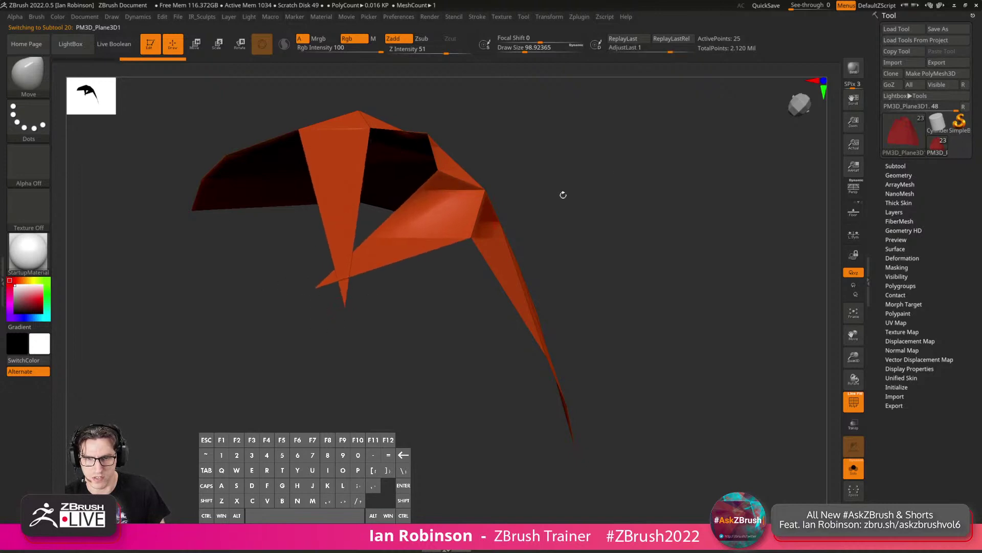
Try to reposition the cape's front corner near the collar with the Move brush, checking it with dynamic subdivision on.
{"action": "right_click_drag", "start_coordinate": [561, 193], "coordinate": [469, 251]}
{"action": "left_click_drag", "start_coordinate": [457, 213], "coordinate": [459, 234]}
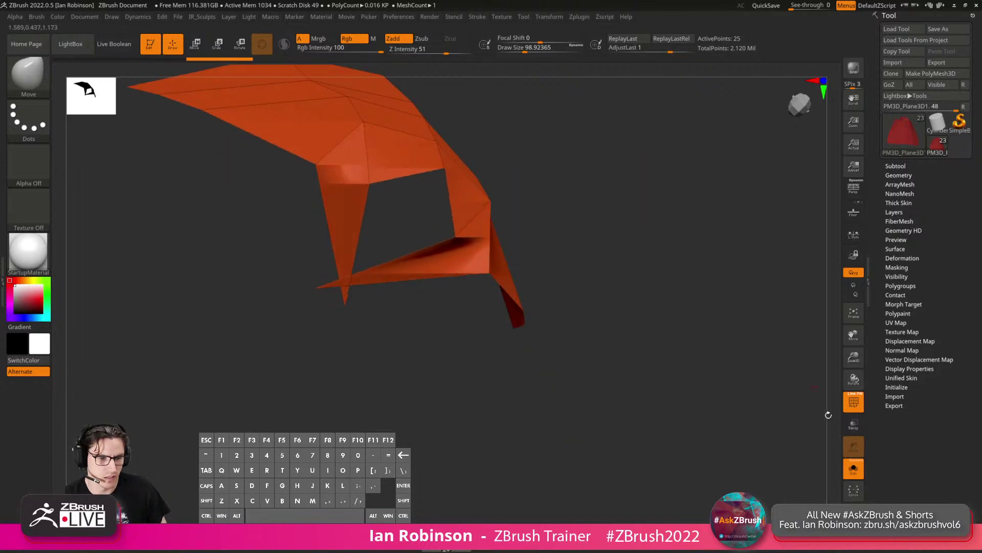
{"action": "left_click", "coordinate": [854, 467]}
{"action": "mouse_move", "coordinate": [788, 353]}
{"action": "right_mouse_down"}
{"action": "mouse_move", "coordinate": [697, 303]}
{"action": "mouse_move", "coordinate": [742, 303]}
{"action": "right_mouse_up"}
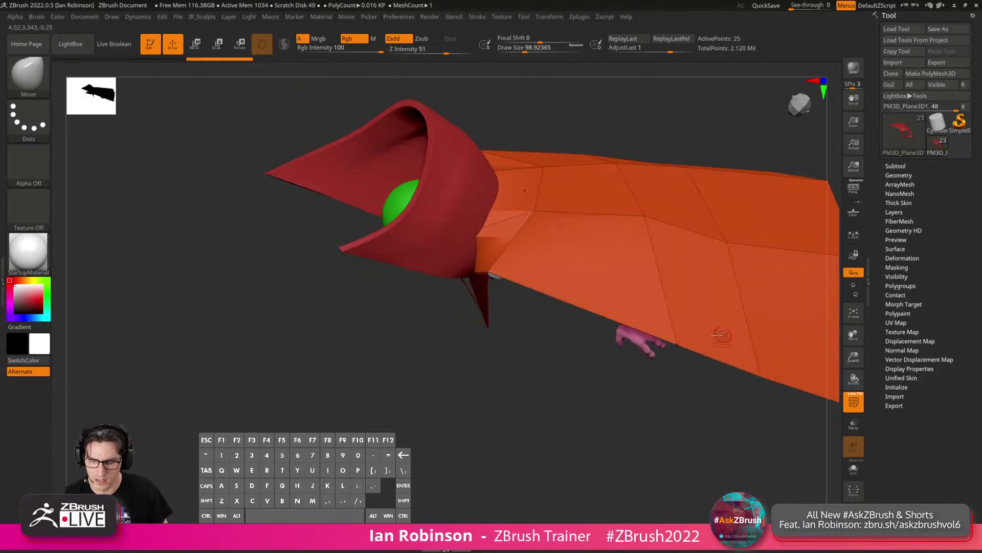
{"action": "key", "text": "d"}
{"action": "left_click", "coordinate": [514, 180]}
{"action": "mouse_move", "coordinate": [467, 331]}
{"action": "right_mouse_down"}
{"action": "mouse_move", "coordinate": [615, 226]}
{"action": "mouse_move", "coordinate": [645, 284]}
{"action": "mouse_move", "coordinate": [563, 318]}
{"action": "mouse_move", "coordinate": [489, 364]}
{"action": "right_mouse_up"}
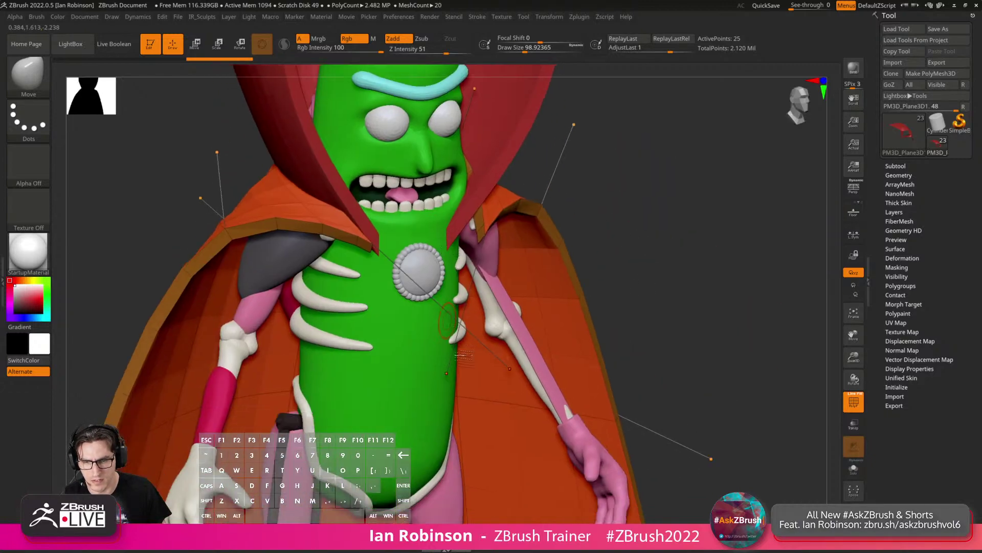
{"action": "key", "text": "ctrl"}
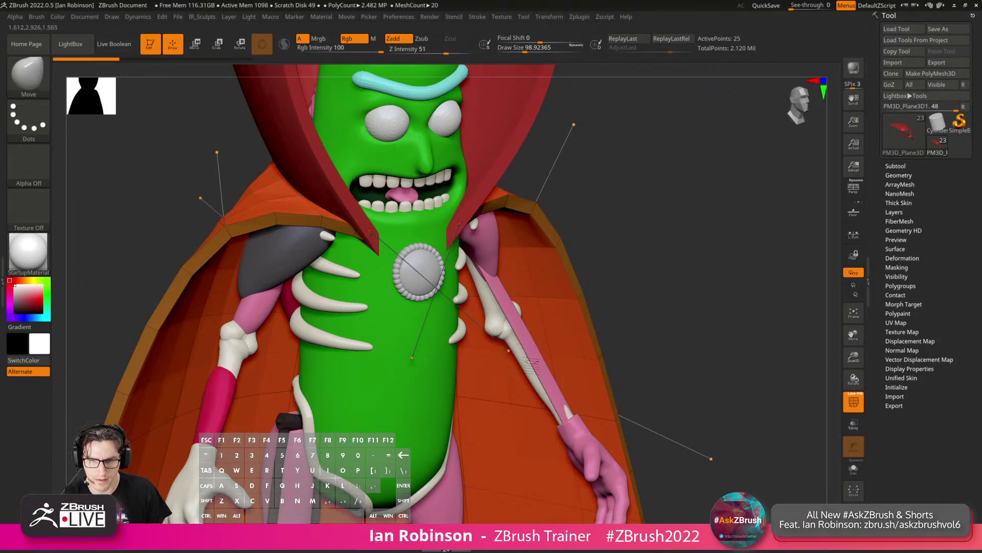
Apply the cape's dynamic subdivision to convert the preview into real geometry.
{"action": "right_click_drag", "start_coordinate": [658, 307], "coordinate": [640, 230]}
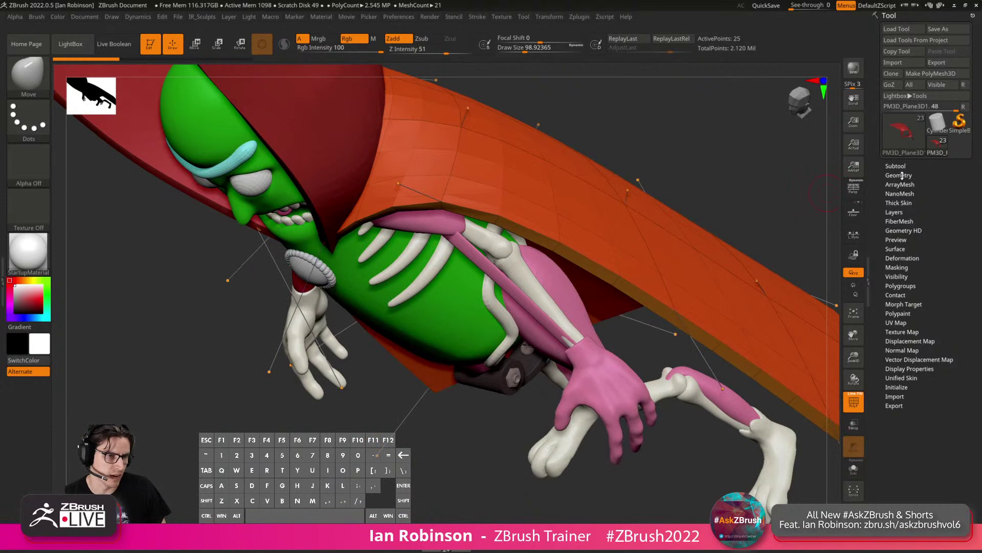
{"action": "left_click", "coordinate": [900, 175]}
{"action": "right_click_drag", "start_coordinate": [787, 227], "coordinate": [793, 251]}
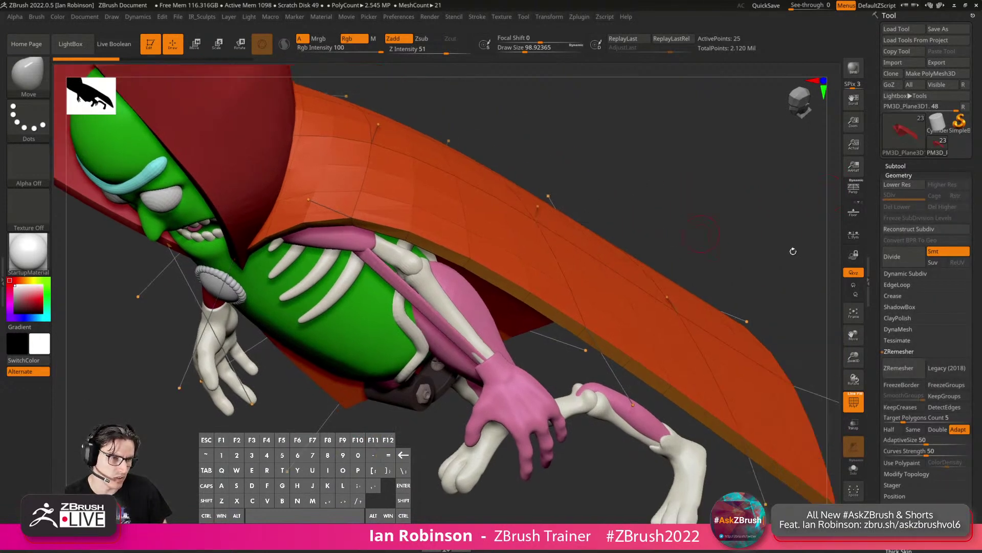
{"action": "left_click", "coordinate": [906, 274]}
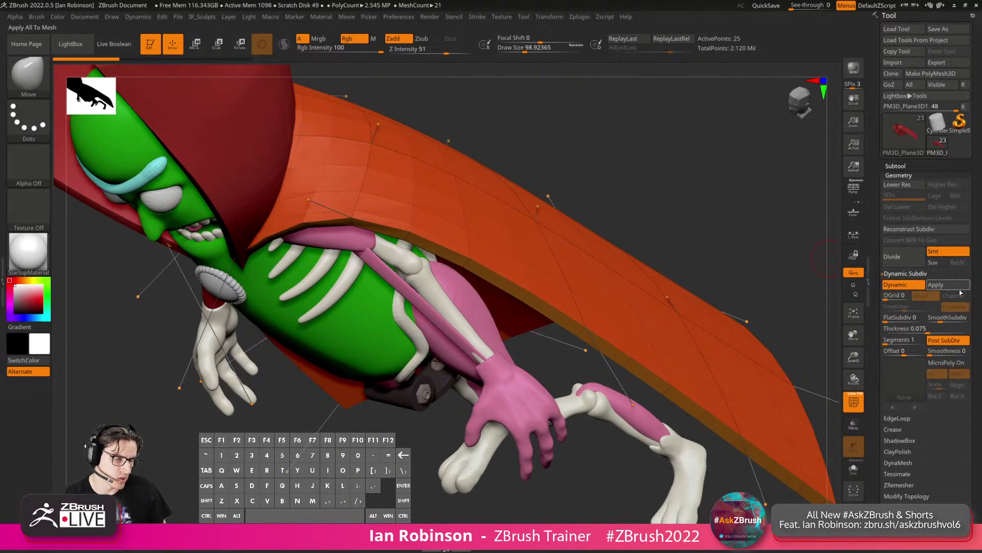
{"action": "left_click", "coordinate": [948, 286]}
{"action": "right_click_drag", "start_coordinate": [714, 246], "coordinate": [669, 224]}
{"action": "key", "text": "g"}
{"action": "left_click", "coordinate": [652, 177]}
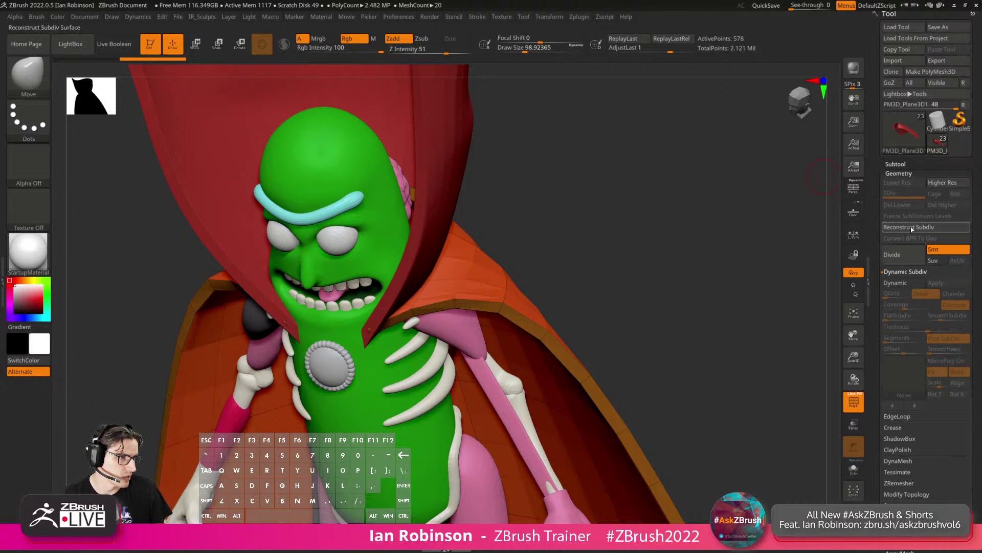
Create new polygroups on the cape with Groups By Normals.
{"action": "left_click", "coordinate": [894, 174]}
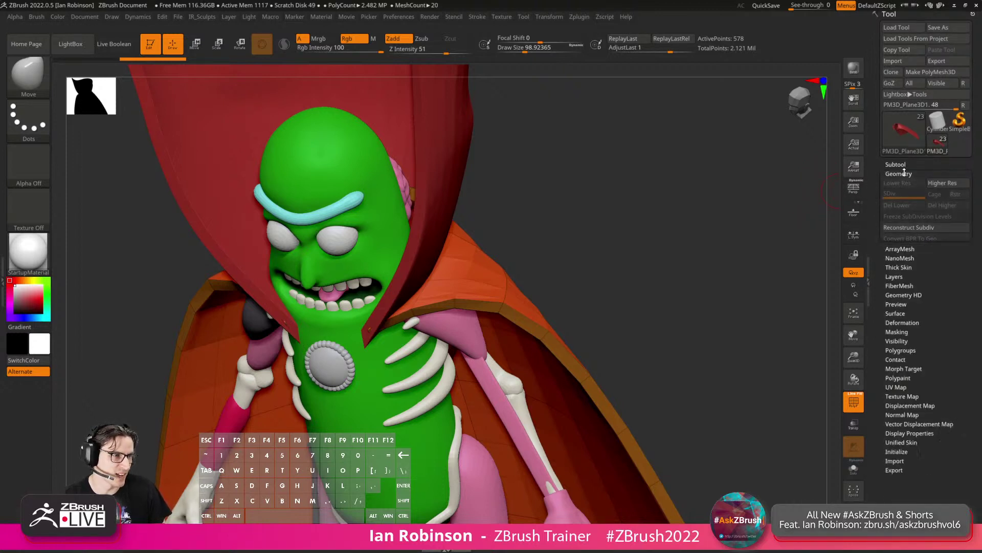
{"action": "scroll", "coordinate": [936, 290], "scroll_direction": "down", "scroll_amount": 2}
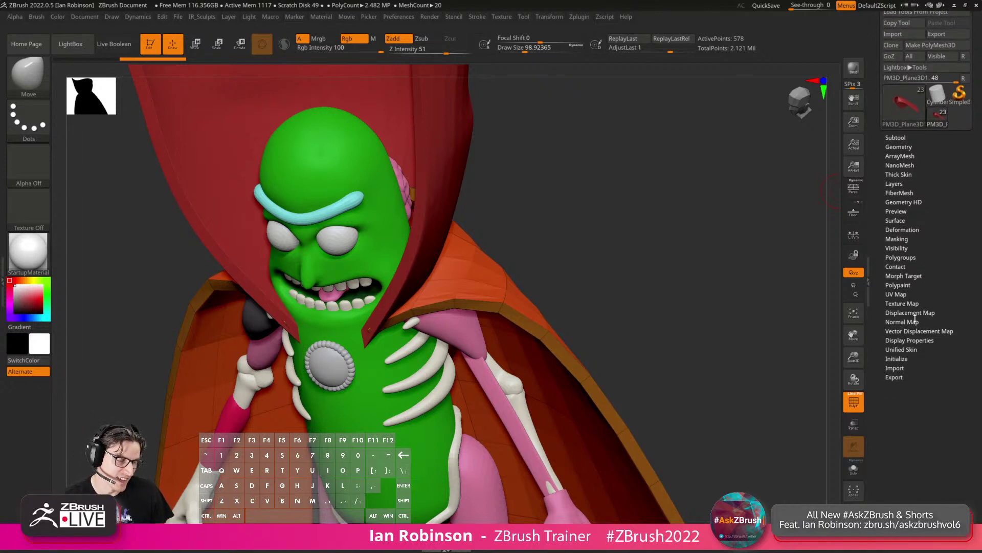
{"action": "scroll", "coordinate": [911, 294], "scroll_direction": "down", "scroll_amount": 1}
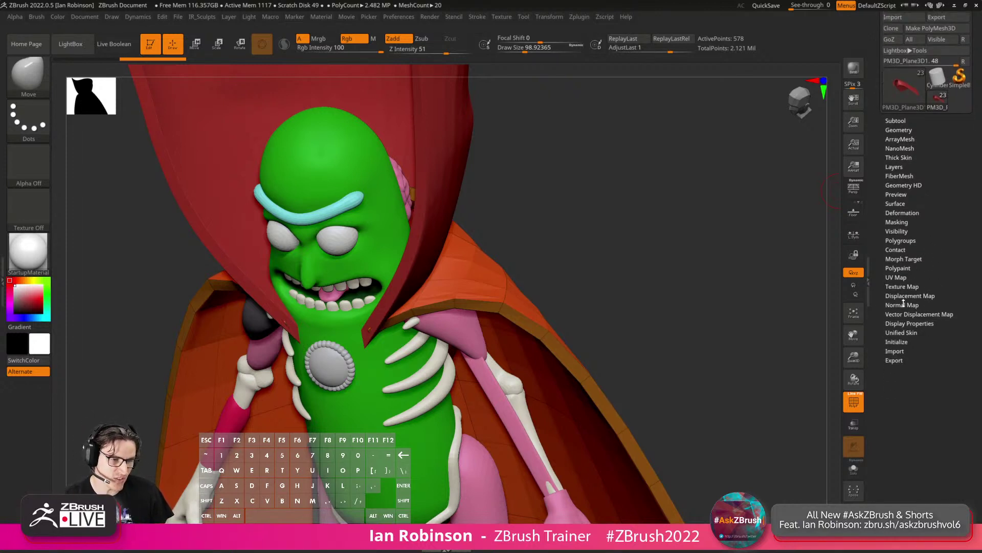
{"action": "left_click", "coordinate": [903, 241]}
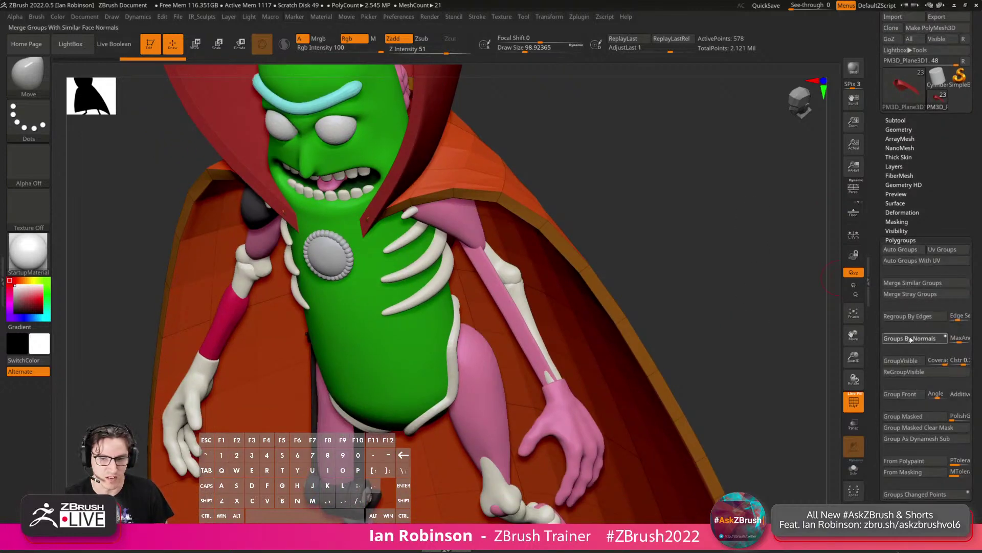
{"action": "left_click", "coordinate": [912, 340]}
Isolate a single surface polygroup of the cape and delete its hidden geometry.
{"action": "mouse_move", "coordinate": [616, 210]}
{"action": "left_mouse_down"}
{"action": "mouse_move", "coordinate": [578, 220]}
{"action": "mouse_move", "coordinate": [672, 223]}
{"action": "mouse_move", "coordinate": [638, 193]}
{"action": "left_mouse_up"}
{"action": "key", "text": "F2"}
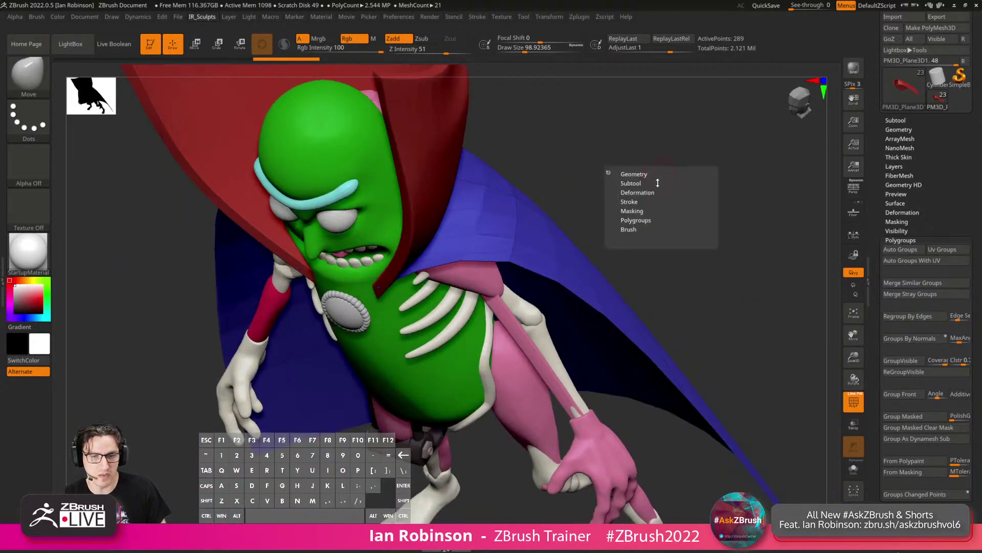
{"action": "left_click", "coordinate": [632, 175]}
{"action": "left_click", "coordinate": [641, 199]}
{"action": "left_click_drag", "start_coordinate": [642, 204], "coordinate": [716, 230]}
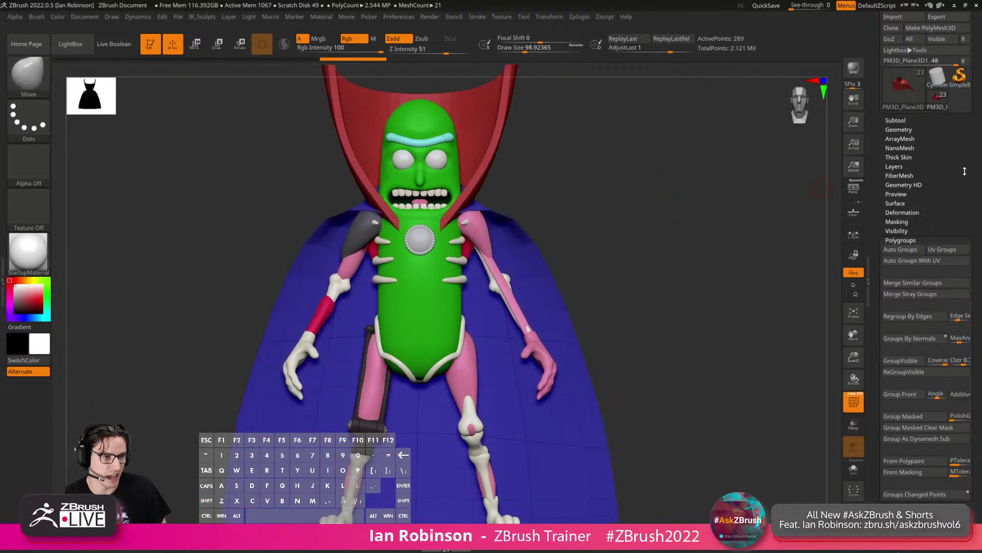
Toggle the cape's double-sided display off and back on to compare how its surface shows.
{"action": "scroll", "coordinate": [939, 264], "scroll_direction": "down", "scroll_amount": 10}
{"action": "left_click", "coordinate": [905, 194]}
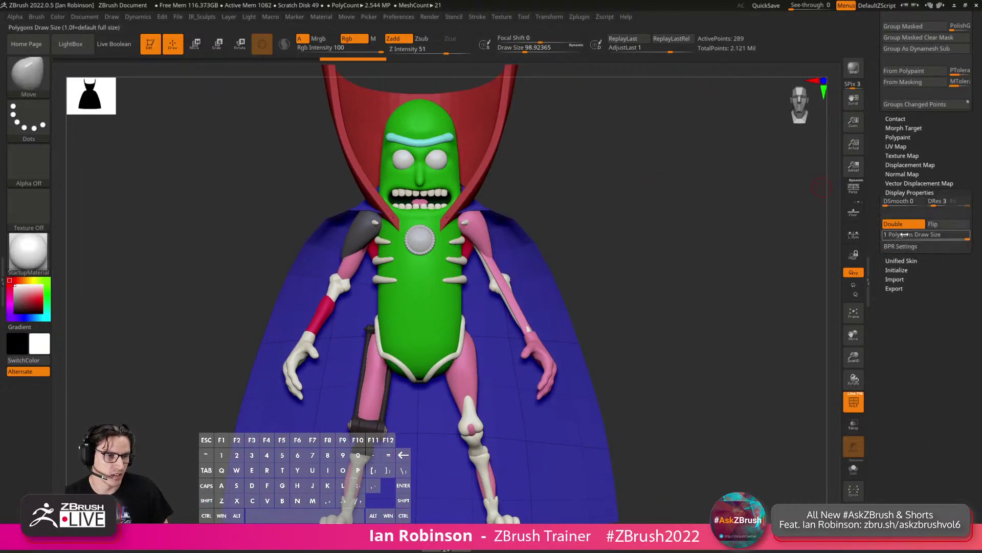
{"action": "left_click", "coordinate": [903, 224]}
{"action": "mouse_move", "coordinate": [640, 287]}
{"action": "left_mouse_down"}
{"action": "mouse_move", "coordinate": [631, 296]}
{"action": "mouse_move", "coordinate": [651, 280]}
{"action": "left_mouse_up"}
{"action": "left_click", "coordinate": [895, 227]}
{"action": "left_click_drag", "start_coordinate": [706, 210], "coordinate": [742, 236]}
Pull the cape's front corners toward the collar's lower tips with the Move brush at a draw size of about 224.
{"action": "key", "text": "s"}
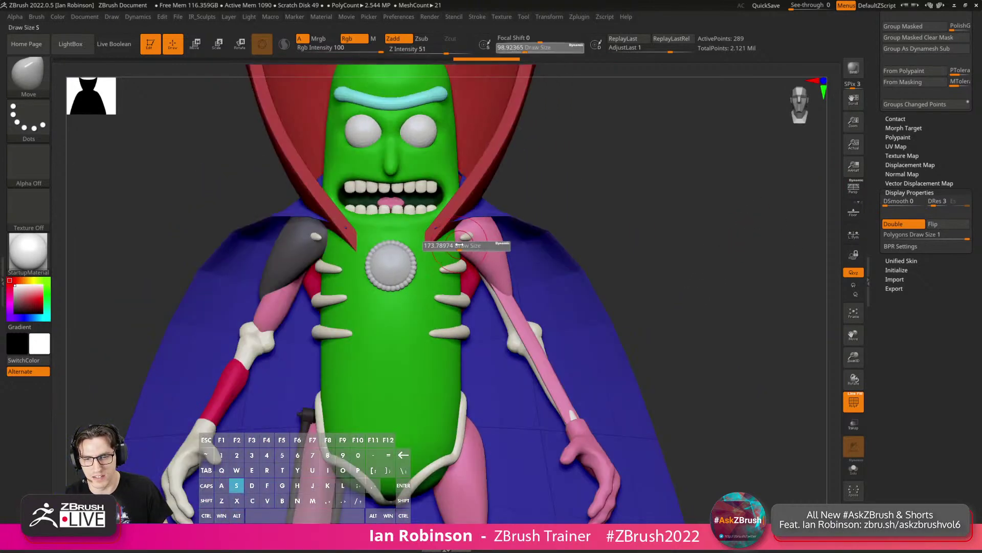
{"action": "left_click_drag", "start_coordinate": [455, 243], "coordinate": [467, 243]}
{"action": "mouse_move", "coordinate": [450, 231]}
{"action": "right_mouse_down", "text": "alt"}
{"action": "mouse_move", "coordinate": [458, 239]}
{"action": "mouse_move", "coordinate": [432, 237]}
{"action": "right_mouse_up", "text": "alt"}
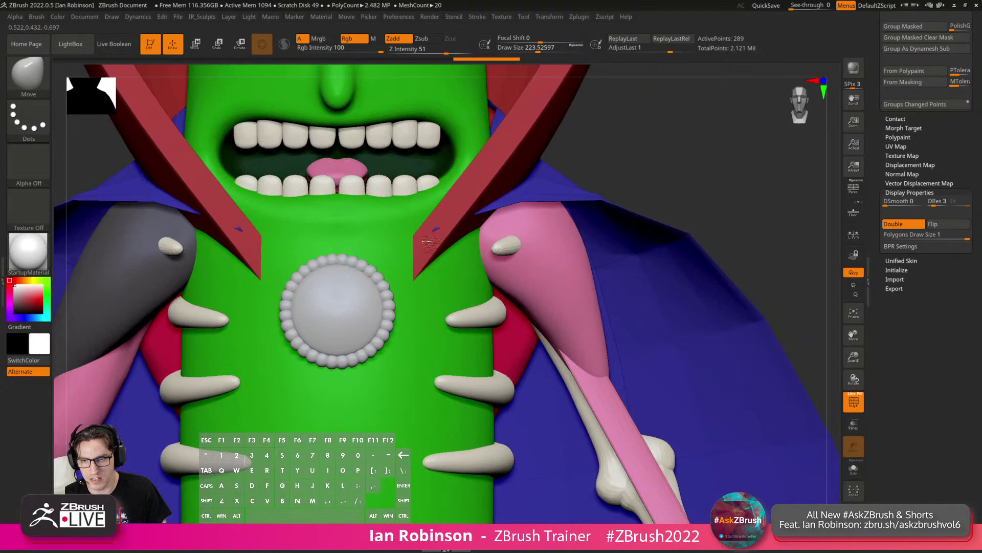
{"action": "right_click_drag", "start_coordinate": [456, 277], "coordinate": [428, 290]}
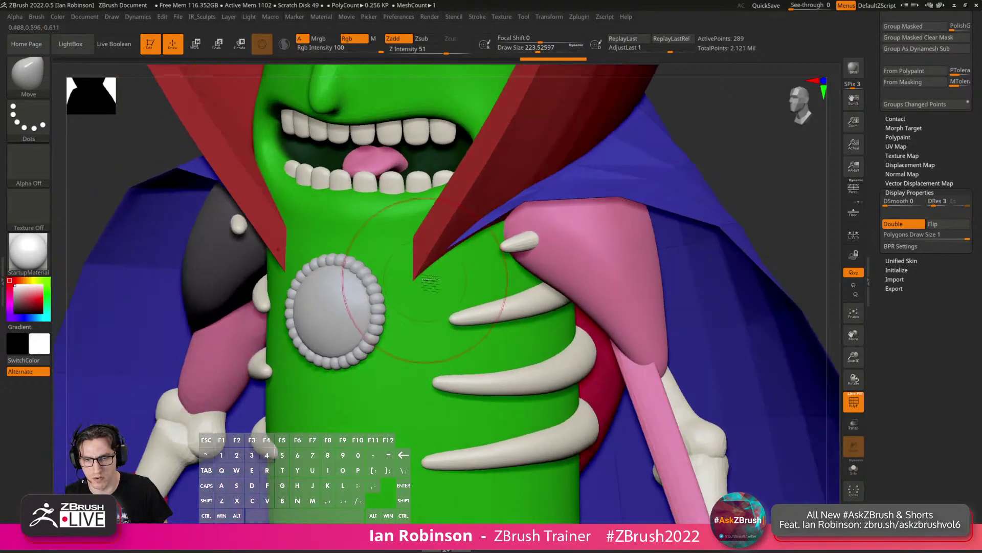
Reshape the cape's front edge and lift it over the shoulder with the Move brush at a draw size of about 435.
{"action": "key", "text": "s"}
{"action": "mouse_move", "coordinate": [435, 286]}
{"action": "left_mouse_down"}
{"action": "mouse_move", "coordinate": [453, 286]}
{"action": "mouse_move", "coordinate": [472, 211]}
{"action": "mouse_move", "coordinate": [491, 197]}
{"action": "left_mouse_up"}
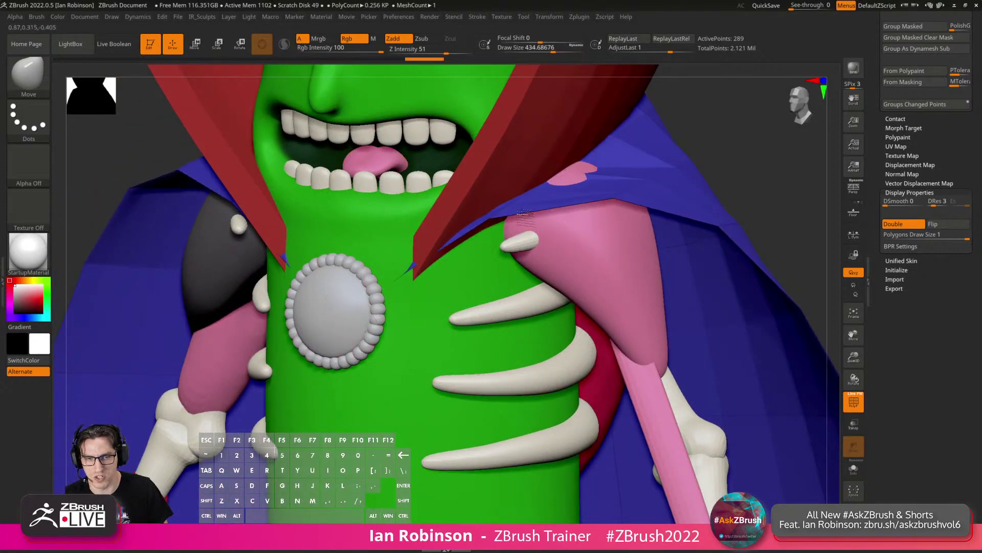
{"action": "right_click_drag", "start_coordinate": [542, 205], "coordinate": [576, 201]}
{"action": "left_click_drag", "start_coordinate": [597, 185], "coordinate": [594, 167]}
Adjust the cape's neckline inside the collar behind the head with the Move brush at a draw size of about 232.
{"action": "mouse_move", "coordinate": [593, 167]}
{"action": "right_mouse_down"}
{"action": "mouse_move", "coordinate": [471, 220]}
{"action": "mouse_move", "coordinate": [433, 256]}
{"action": "mouse_move", "coordinate": [505, 224]}
{"action": "mouse_move", "coordinate": [513, 358]}
{"action": "right_mouse_up"}
{"action": "mouse_move", "coordinate": [542, 220]}
{"action": "right_mouse_down"}
{"action": "mouse_move", "coordinate": [499, 229]}
{"action": "mouse_move", "coordinate": [556, 236]}
{"action": "mouse_move", "coordinate": [556, 197]}
{"action": "mouse_move", "coordinate": [544, 208]}
{"action": "right_mouse_up"}
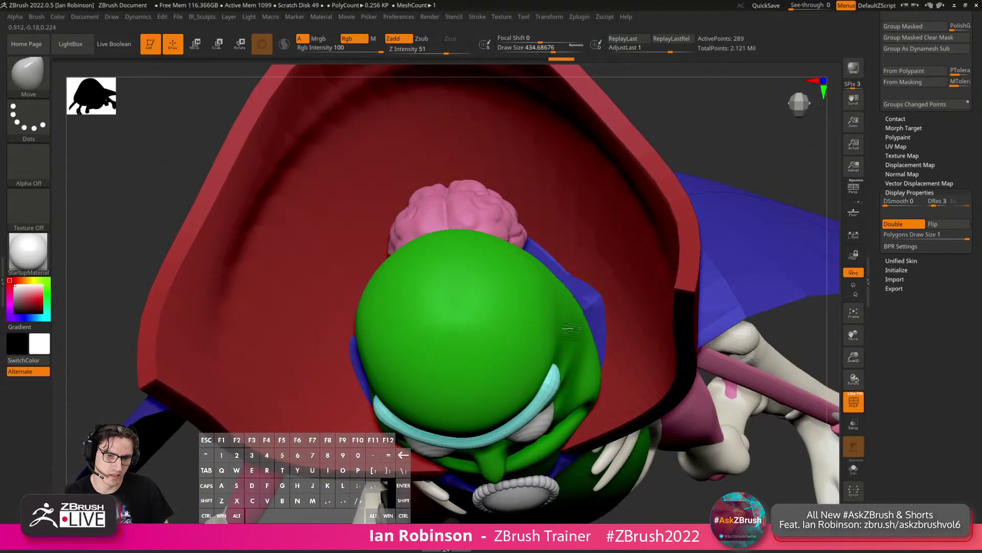
{"action": "right_click_drag", "start_coordinate": [573, 324], "coordinate": [600, 323]}
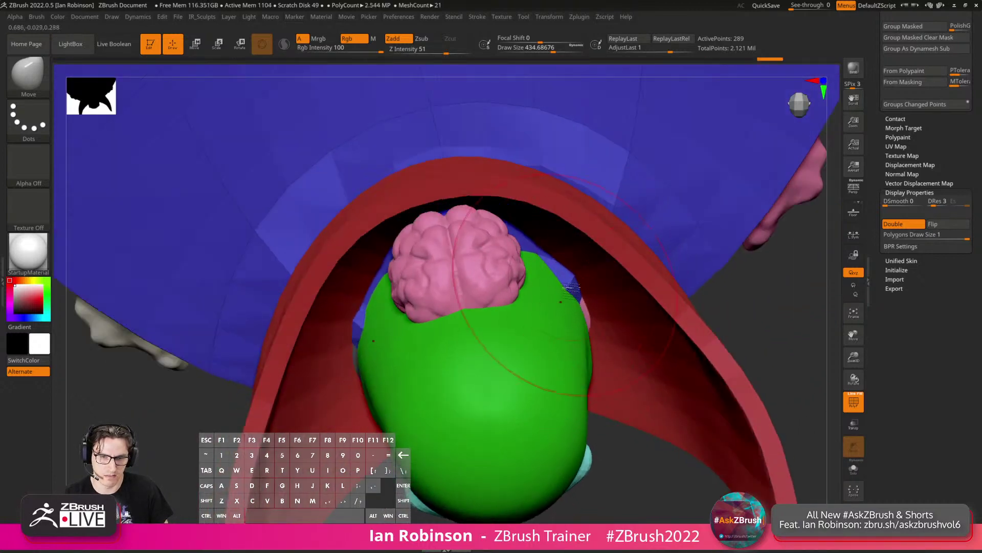
{"action": "key", "text": "s"}
{"action": "left_click_drag", "start_coordinate": [553, 251], "coordinate": [539, 250]}
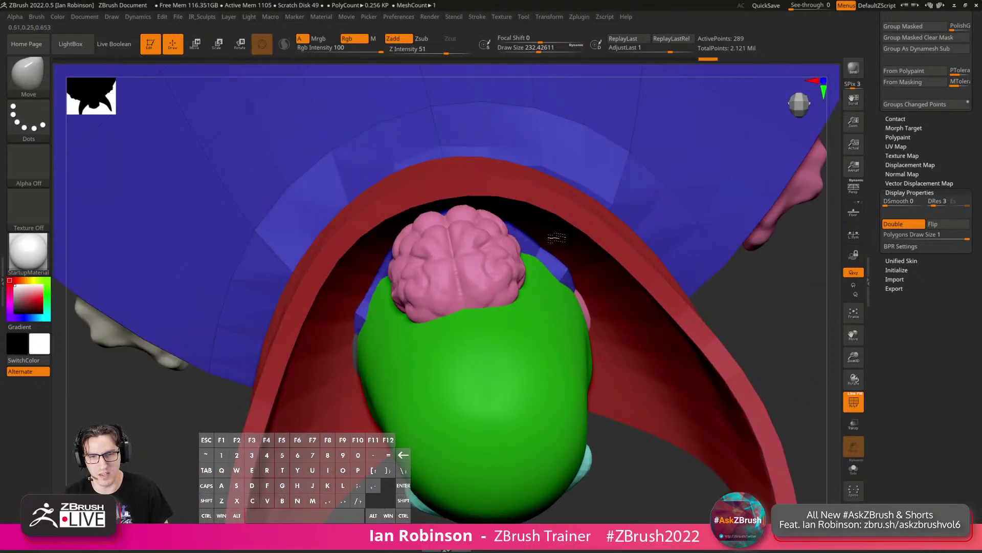
{"action": "mouse_move", "coordinate": [572, 265]}
{"action": "right_mouse_down"}
{"action": "mouse_move", "coordinate": [577, 294]}
{"action": "mouse_move", "coordinate": [554, 271]}
{"action": "mouse_move", "coordinate": [451, 351]}
{"action": "right_mouse_up"}
Fit the cape's shoulder edge under the collar with the Move brush at a draw size of about 393.
{"action": "key", "text": "s"}
{"action": "left_click_drag", "start_coordinate": [406, 348], "coordinate": [418, 347]}
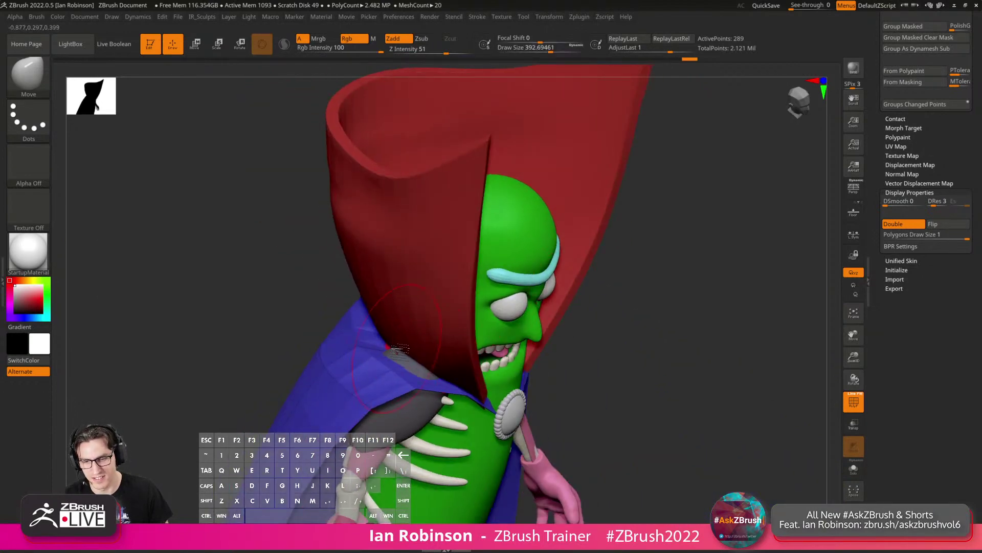
{"action": "right_click_drag", "start_coordinate": [432, 363], "coordinate": [563, 208]}
{"action": "right_click_drag", "start_coordinate": [505, 174], "coordinate": [578, 260]}
{"action": "key", "text": "s"}
{"action": "left_click_drag", "start_coordinate": [656, 192], "coordinate": [698, 197]}
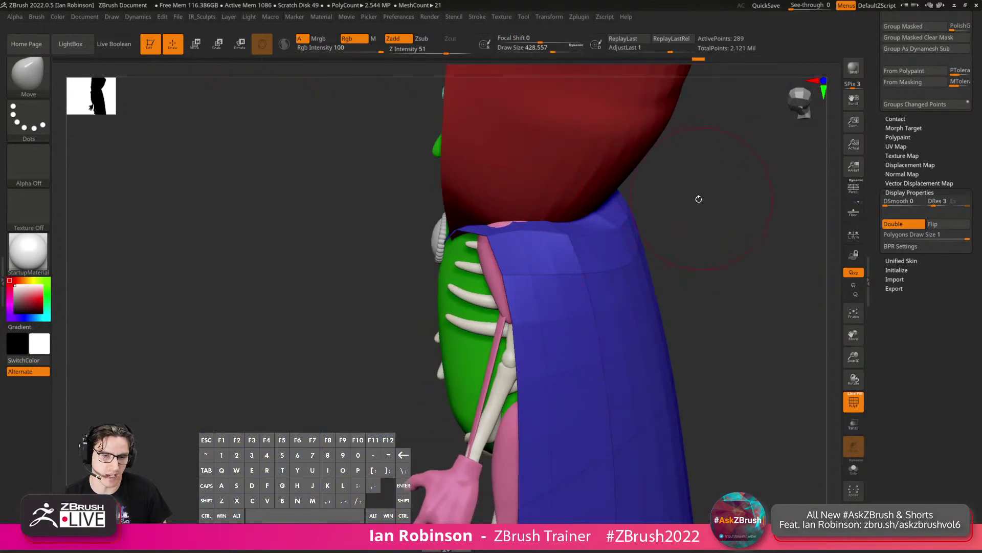
Smooth the cape's upper back edge and tuck it against the collar with the Move brush at a draw size of about 429.
{"action": "mouse_move", "coordinate": [698, 197]}
{"action": "right_mouse_down"}
{"action": "mouse_move", "coordinate": [666, 211]}
{"action": "mouse_move", "coordinate": [665, 266]}
{"action": "mouse_move", "coordinate": [614, 327]}
{"action": "right_mouse_up"}
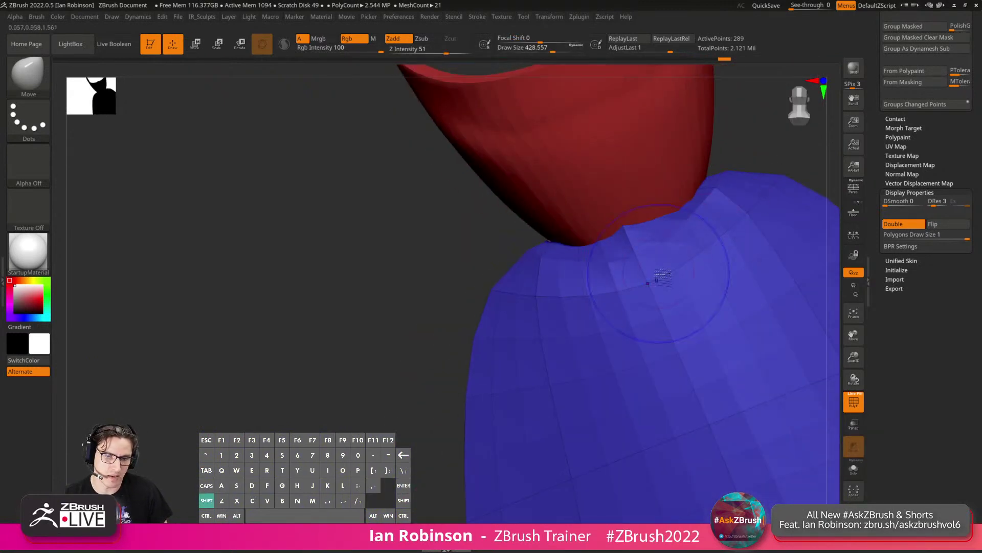
{"action": "key", "text": "shift+space"}
{"action": "left_click", "coordinate": [670, 319]}
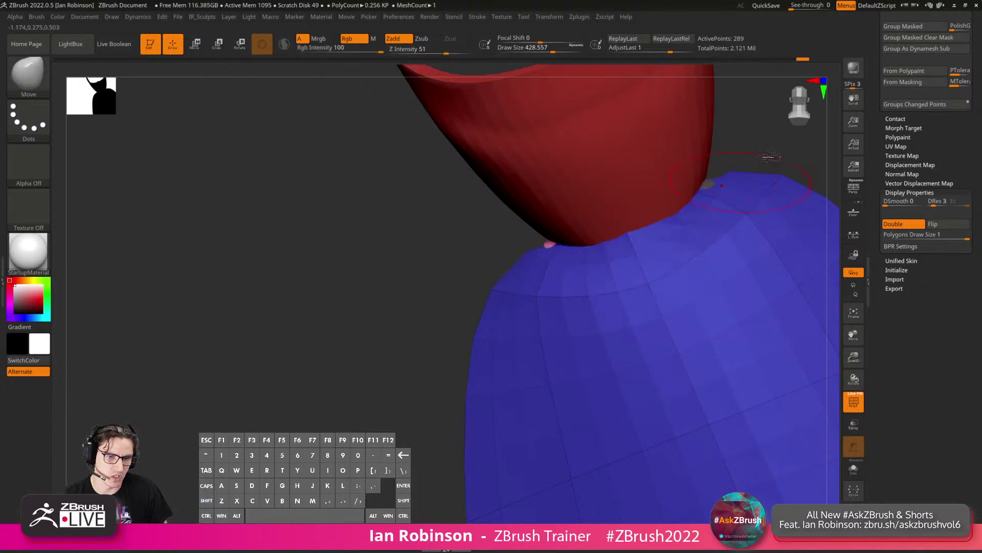
{"action": "mouse_move", "coordinate": [714, 193]}
{"action": "right_mouse_down"}
{"action": "mouse_move", "coordinate": [612, 266]}
{"action": "mouse_move", "coordinate": [466, 295]}
{"action": "mouse_move", "coordinate": [395, 336]}
{"action": "mouse_move", "coordinate": [376, 325]}
{"action": "right_mouse_up"}
{"action": "right_click_drag", "start_coordinate": [433, 306], "coordinate": [457, 323]}
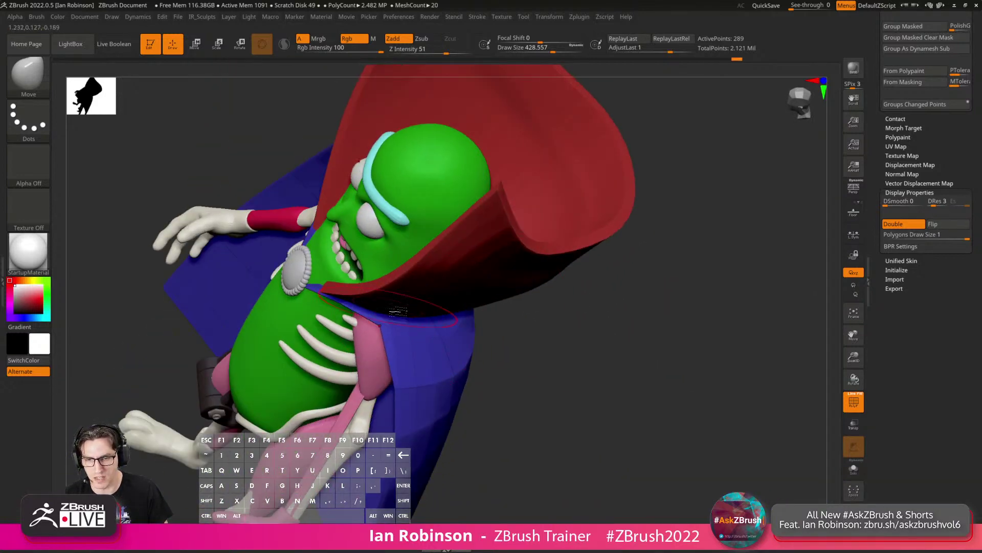
{"action": "right_click_drag", "start_coordinate": [398, 310], "coordinate": [517, 256]}
Make the cape the active subtool and turn on its dynamic subdivision so it displays with thickness.
{"action": "left_click", "coordinate": [410, 309], "text": "alt"}
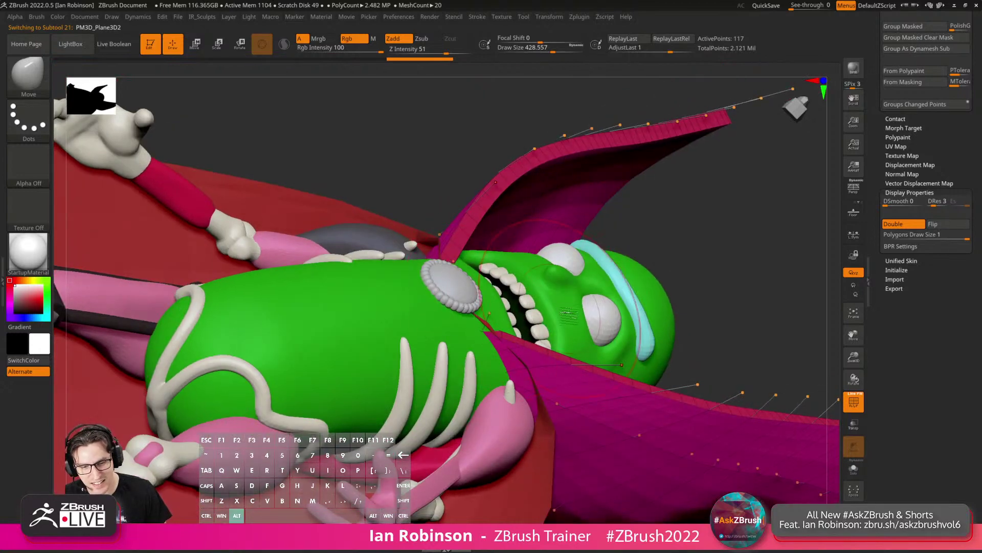
{"action": "right_click_drag", "start_coordinate": [578, 434], "coordinate": [564, 321], "text": "alt"}
{"action": "left_click", "coordinate": [479, 428], "text": "alt"}
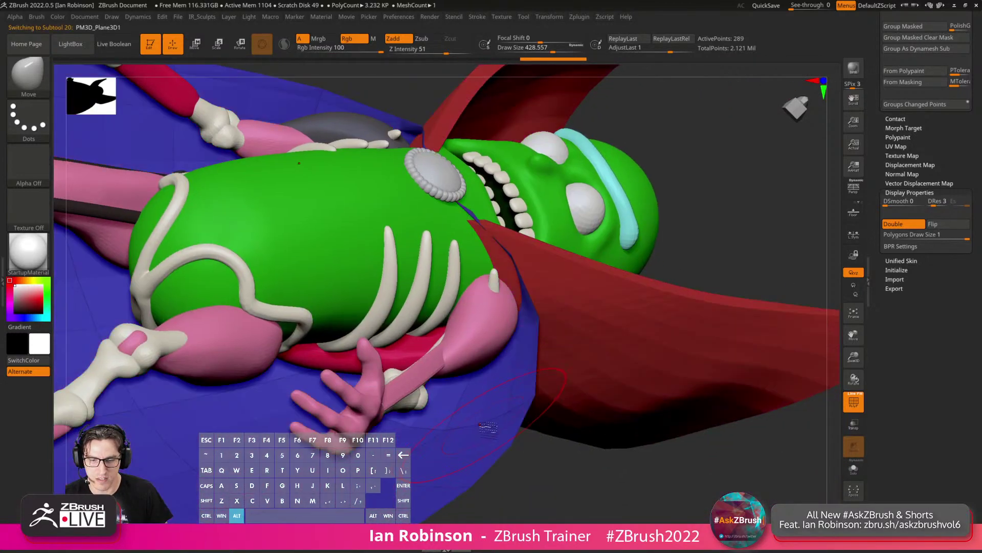
{"action": "right_click_drag", "start_coordinate": [541, 414], "coordinate": [502, 371]}
{"action": "key", "text": "d"}
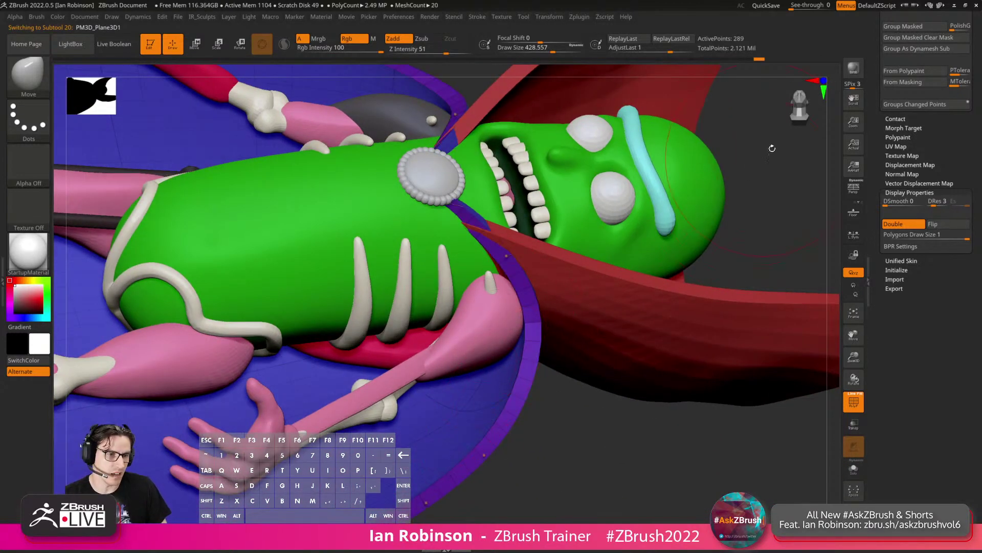
Review the cape's Dynamic Subdiv settings in its geometry options and undo the last adjustment at its front edge.
{"action": "left_click_drag", "start_coordinate": [929, 94], "coordinate": [929, 461]}
{"action": "left_click", "coordinate": [907, 175]}
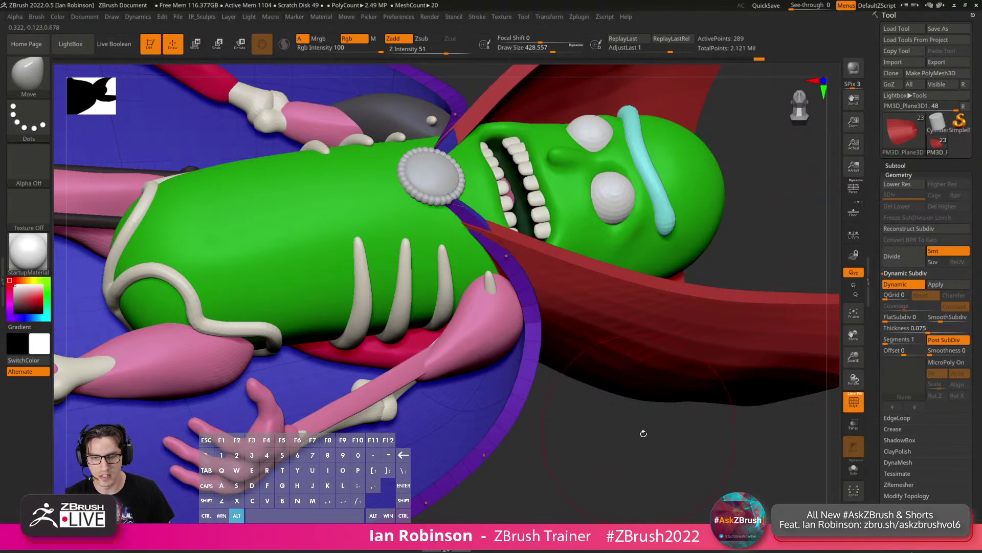
{"action": "mouse_move", "coordinate": [644, 433]}
{"action": "left_mouse_down"}
{"action": "mouse_move", "coordinate": [654, 357]}
{"action": "mouse_move", "coordinate": [648, 381]}
{"action": "left_mouse_up"}
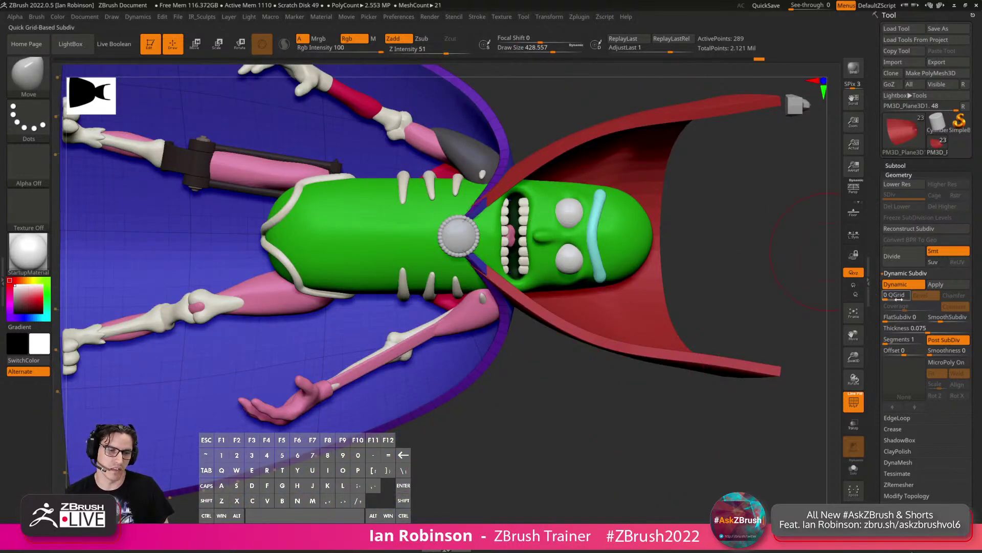
{"action": "right_click_drag", "start_coordinate": [493, 182], "coordinate": [507, 275], "text": "alt"}
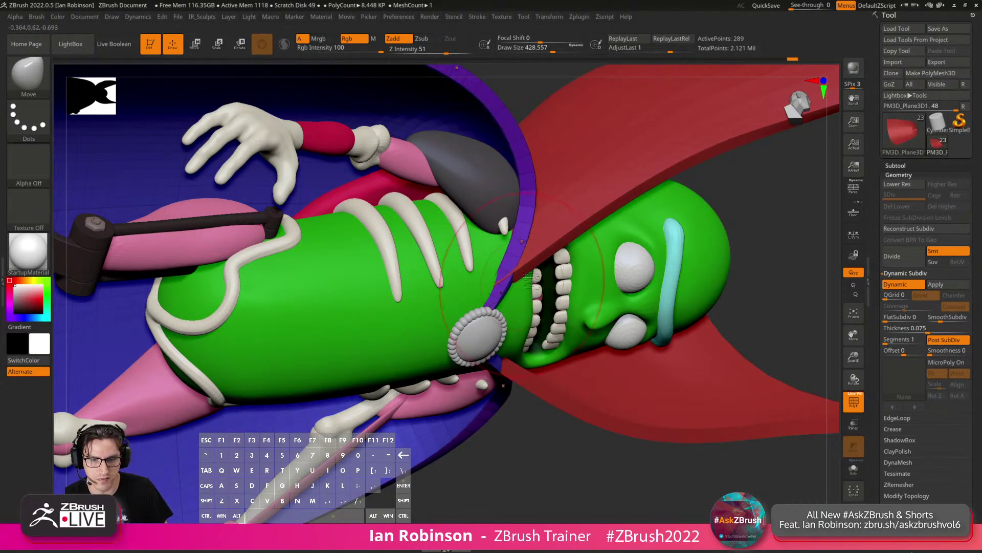
{"action": "key", "text": "ctrl+z"}
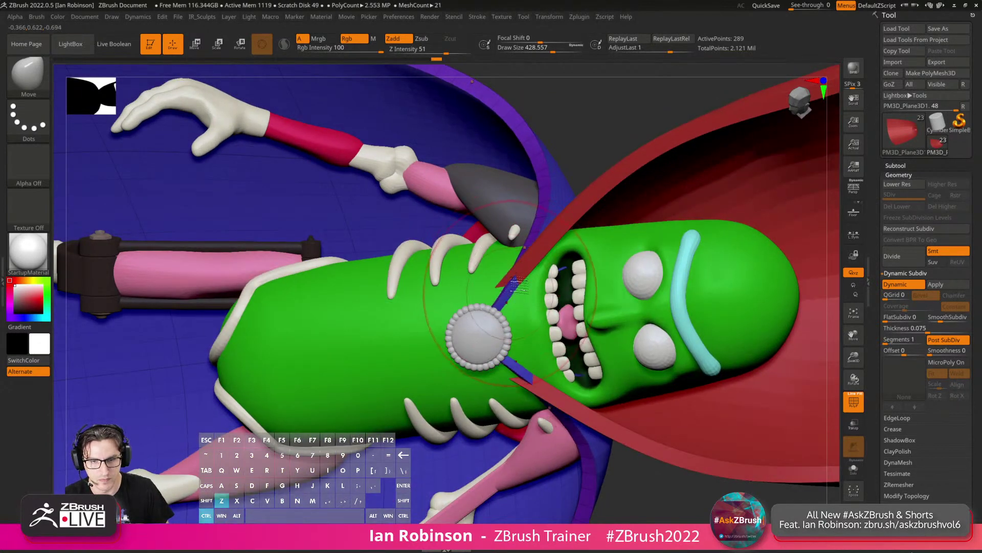
Pull the collar's lower tips behind the medallion with the Move brush at a draw size of about 300, and turn off the polyframe.
{"action": "left_click", "coordinate": [532, 259], "text": "alt"}
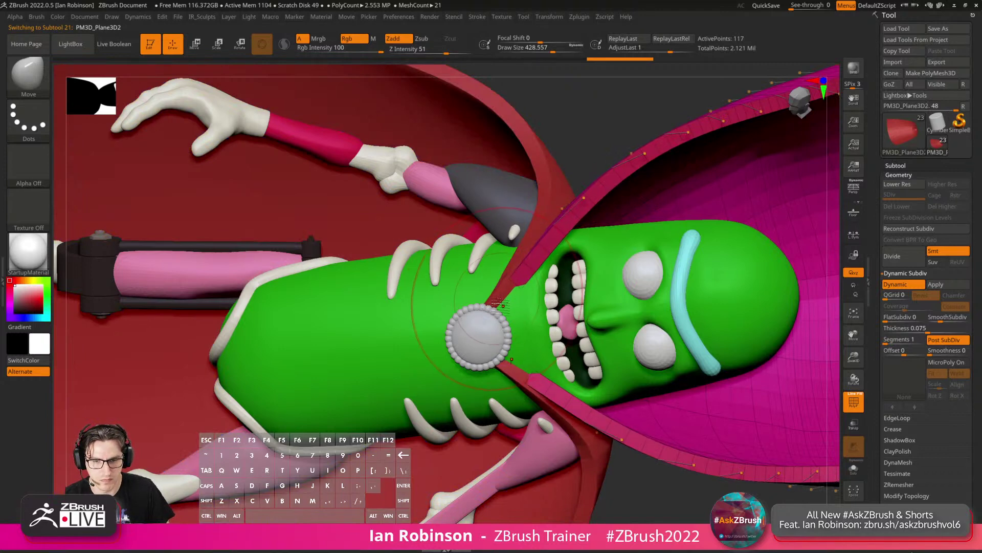
{"action": "right_click_drag", "start_coordinate": [499, 299], "coordinate": [435, 282], "text": "alt"}
{"action": "key", "text": "s"}
{"action": "left_click_drag", "start_coordinate": [495, 278], "coordinate": [499, 277]}
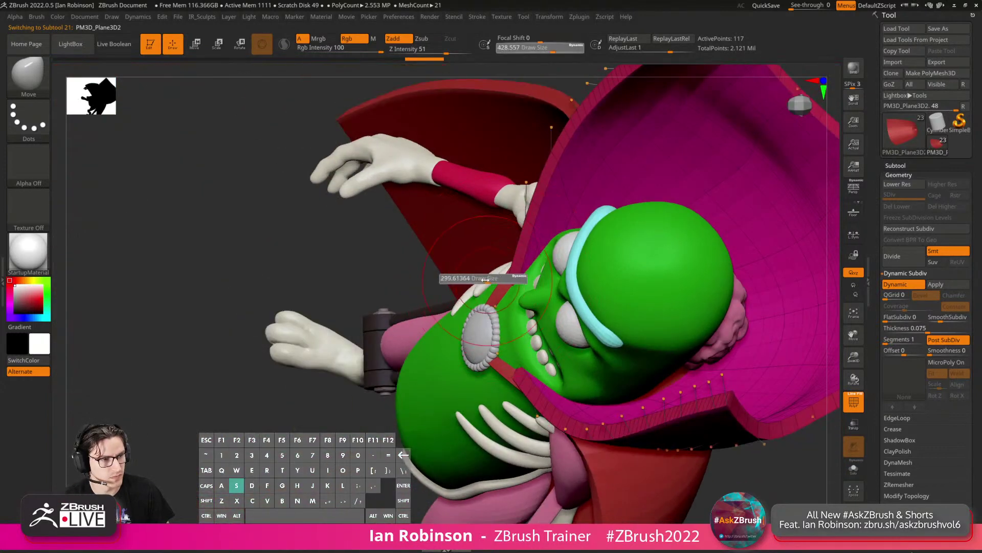
{"action": "right_click_drag", "start_coordinate": [486, 280], "coordinate": [476, 322]}
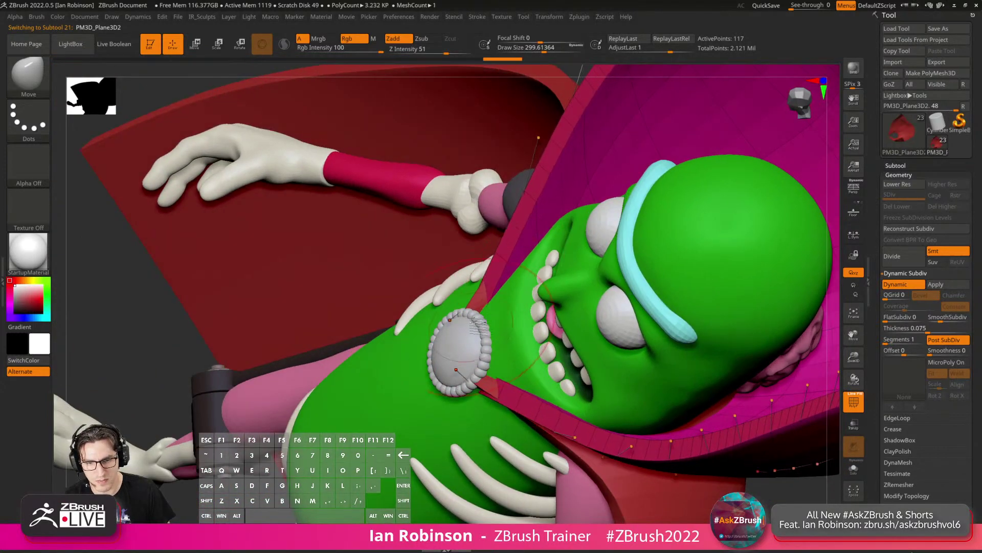
{"action": "right_click_drag", "start_coordinate": [479, 326], "coordinate": [668, 135]}
{"action": "key", "text": "f"}
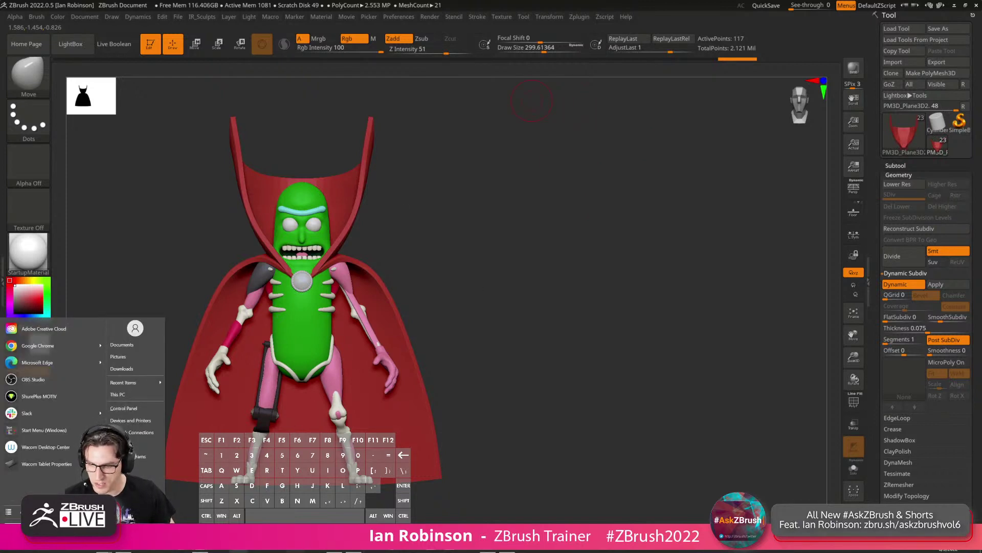
Bring up the reference image board and examine the collar, clasp and cape trim on the Doctor Strange comic cover.
{"action": "left_click", "coordinate": [166, 417]}
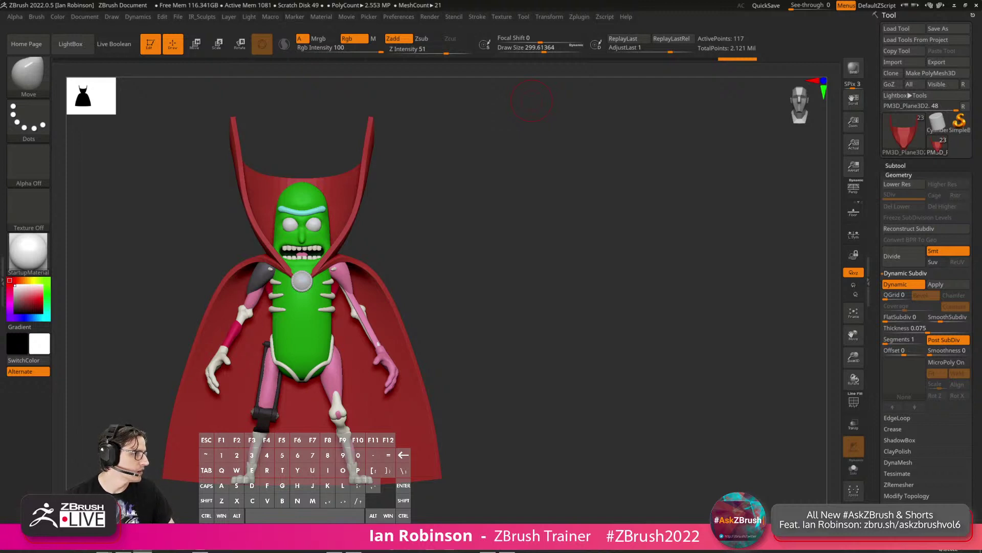
{"action": "right_click_drag", "start_coordinate": [981, 189], "coordinate": [715, 237]}
{"action": "left_click", "coordinate": [646, 225]}
{"action": "scroll", "coordinate": [654, 254], "scroll_direction": "down", "scroll_amount": 12}
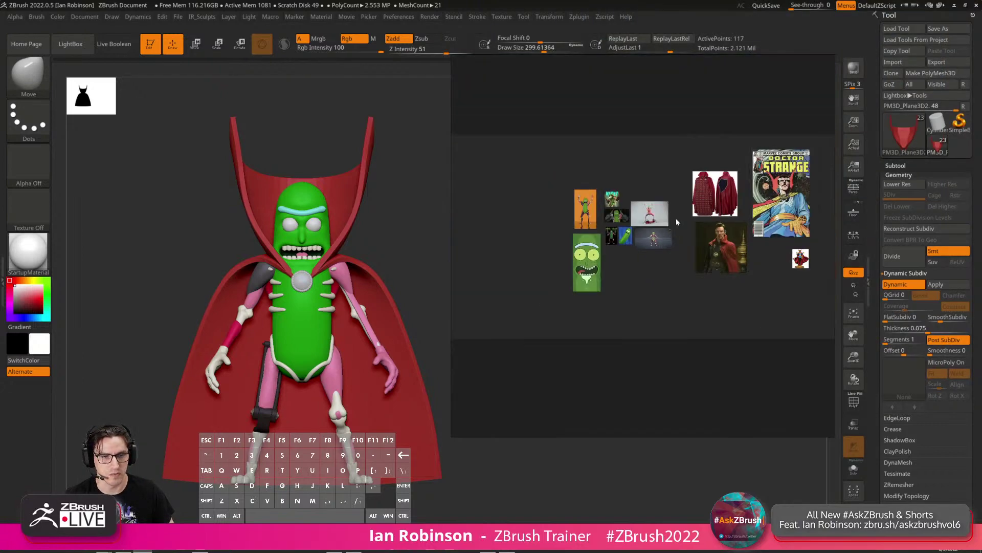
{"action": "scroll", "coordinate": [686, 216], "scroll_direction": "up", "scroll_amount": 4}
{"action": "middle_click_drag", "start_coordinate": [709, 210], "coordinate": [561, 241]}
{"action": "middle_click_drag", "start_coordinate": [773, 201], "coordinate": [702, 197]}
{"action": "scroll", "coordinate": [702, 197], "scroll_direction": "up", "scroll_amount": 3}
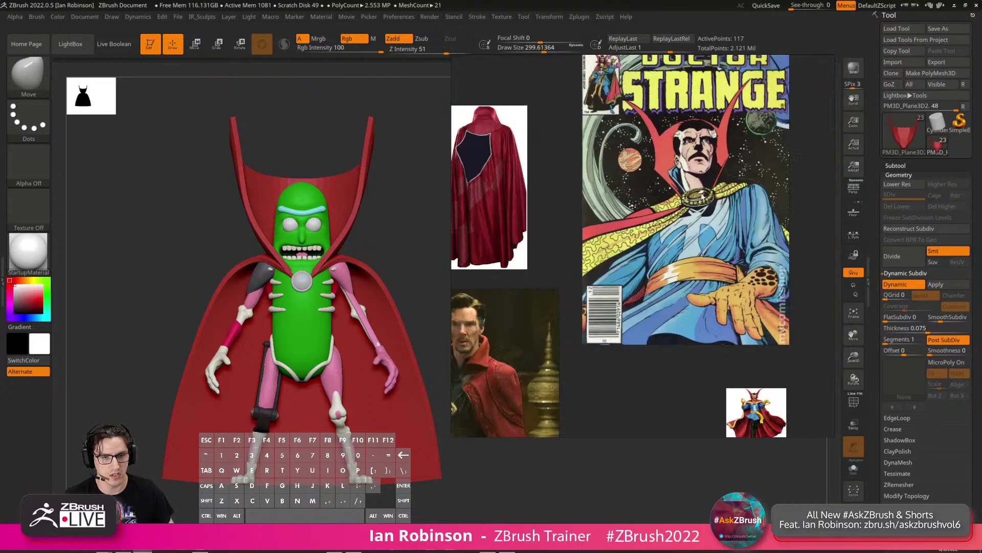
{"action": "scroll", "coordinate": [691, 202], "scroll_direction": "up", "scroll_amount": 4}
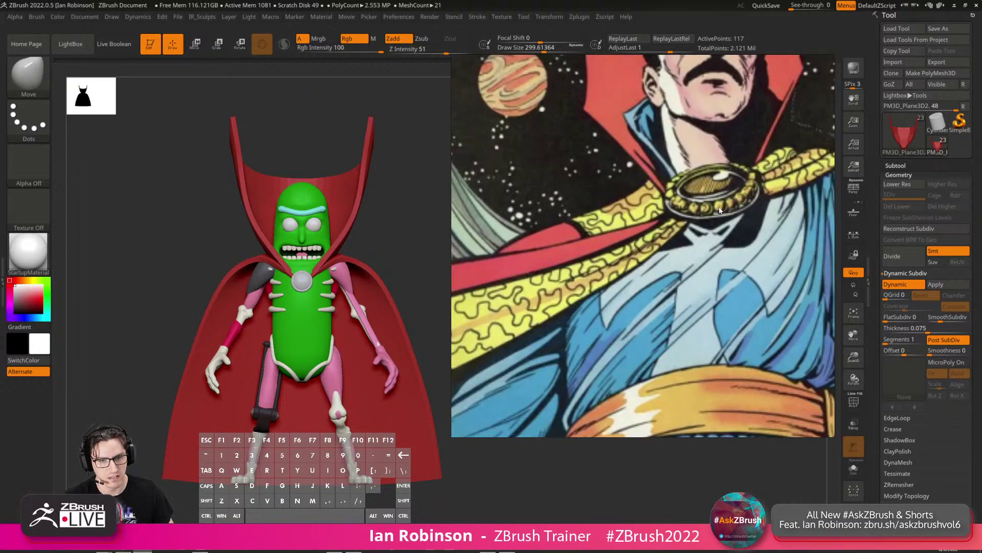
{"action": "scroll", "coordinate": [724, 186], "scroll_direction": "down", "scroll_amount": 10}
{"action": "scroll", "coordinate": [640, 277], "scroll_direction": "up", "scroll_amount": 6}
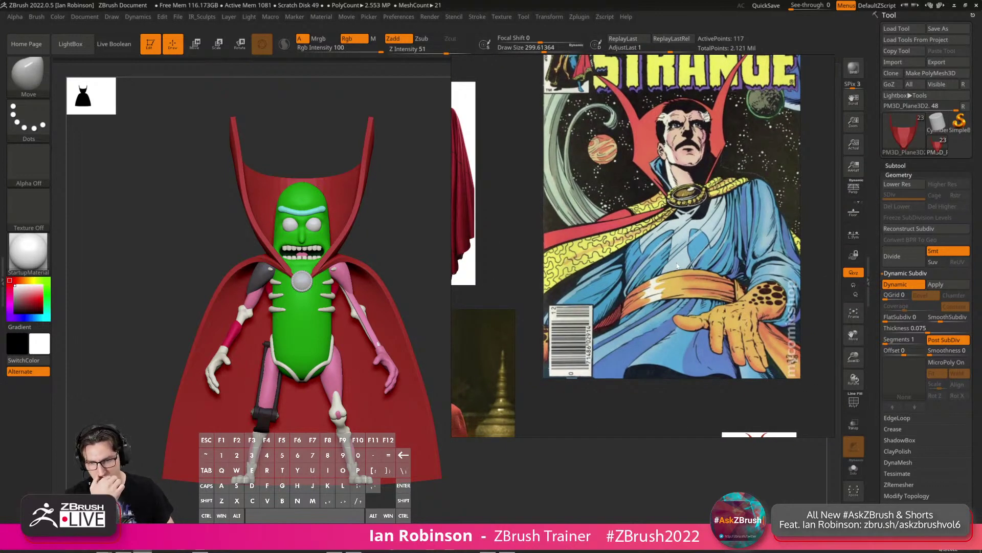
Examine how the collar, medallion and patterned shoulder mantle meet in the comic panel with the staircase.
{"action": "scroll", "coordinate": [668, 254], "scroll_direction": "down", "scroll_amount": 4}
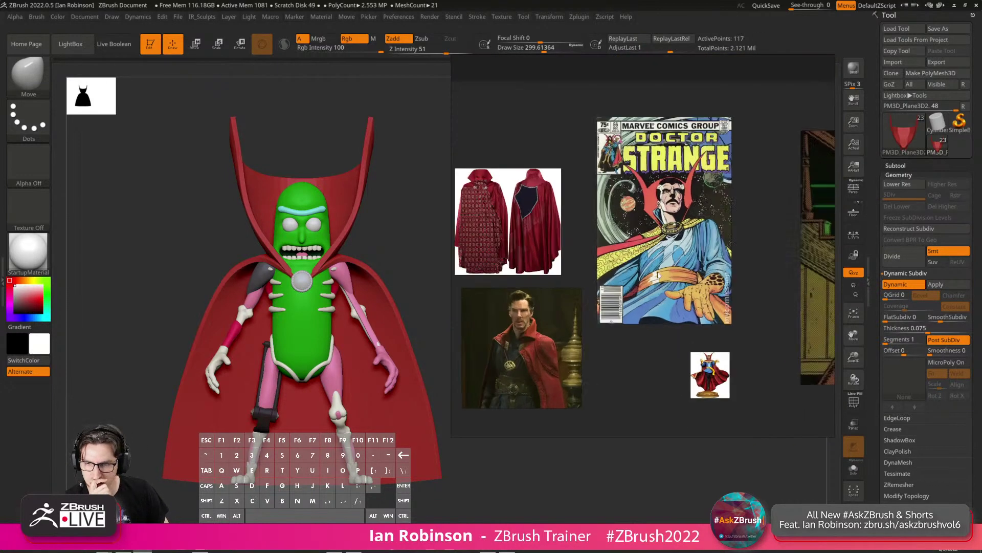
{"action": "scroll", "coordinate": [614, 266], "scroll_direction": "up", "scroll_amount": 1}
{"action": "scroll", "coordinate": [612, 268], "scroll_direction": "down", "scroll_amount": 2}
{"action": "scroll", "coordinate": [612, 268], "scroll_direction": "down", "scroll_amount": 3}
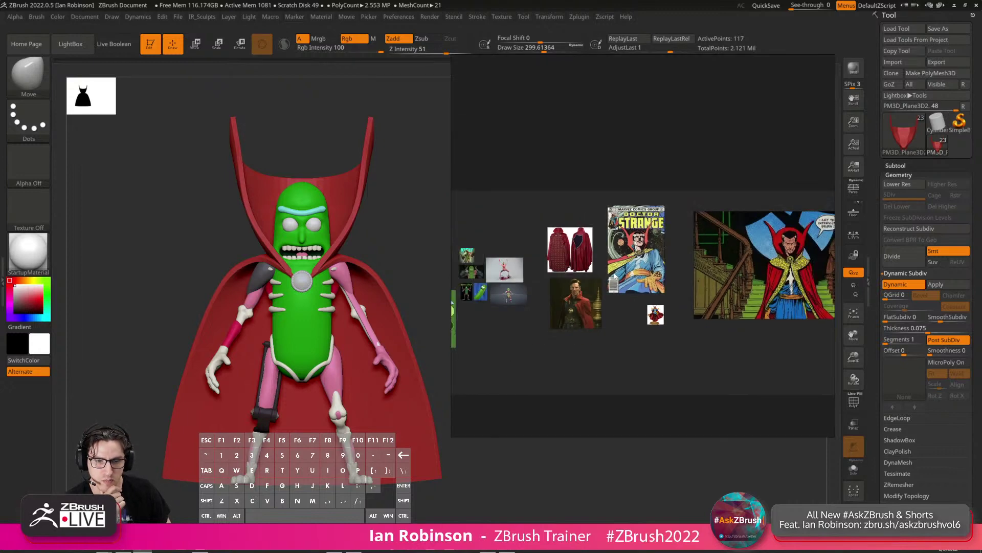
{"action": "scroll", "coordinate": [673, 280], "scroll_direction": "up", "scroll_amount": 3}
{"action": "middle_click_drag", "start_coordinate": [790, 299], "coordinate": [669, 272]}
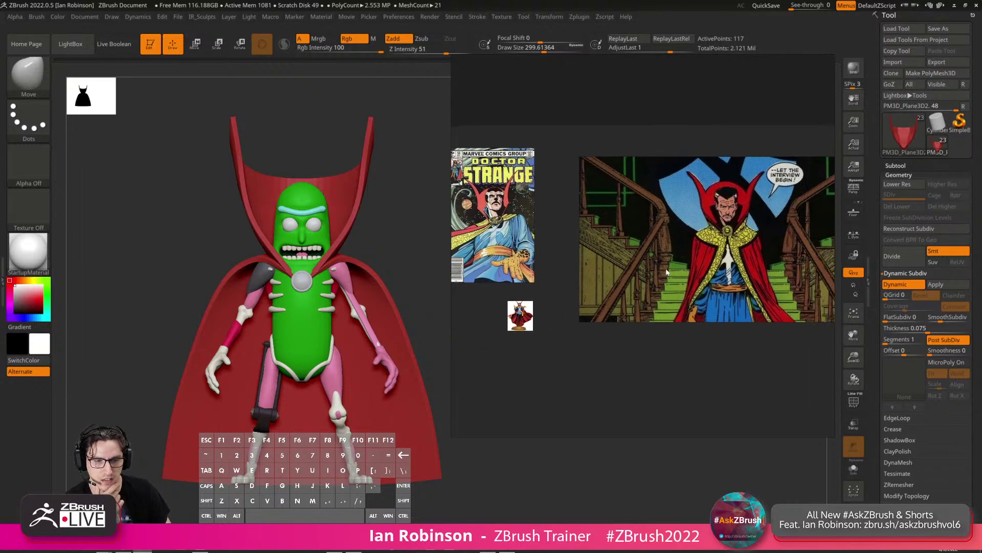
{"action": "scroll", "coordinate": [667, 273], "scroll_direction": "up", "scroll_amount": 2}
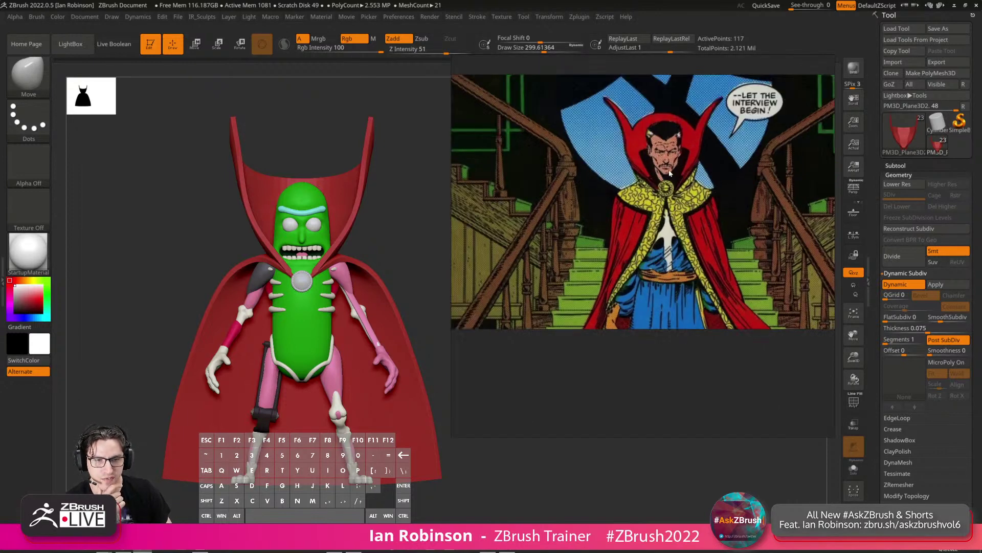
{"action": "scroll", "coordinate": [670, 174], "scroll_direction": "up", "scroll_amount": 3}
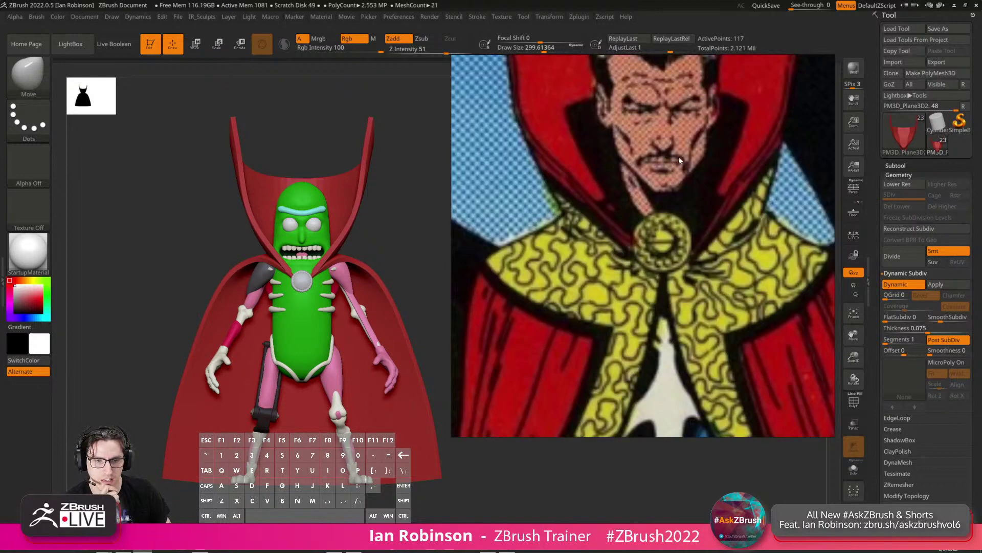
{"action": "scroll", "coordinate": [671, 163], "scroll_direction": "down", "scroll_amount": 5}
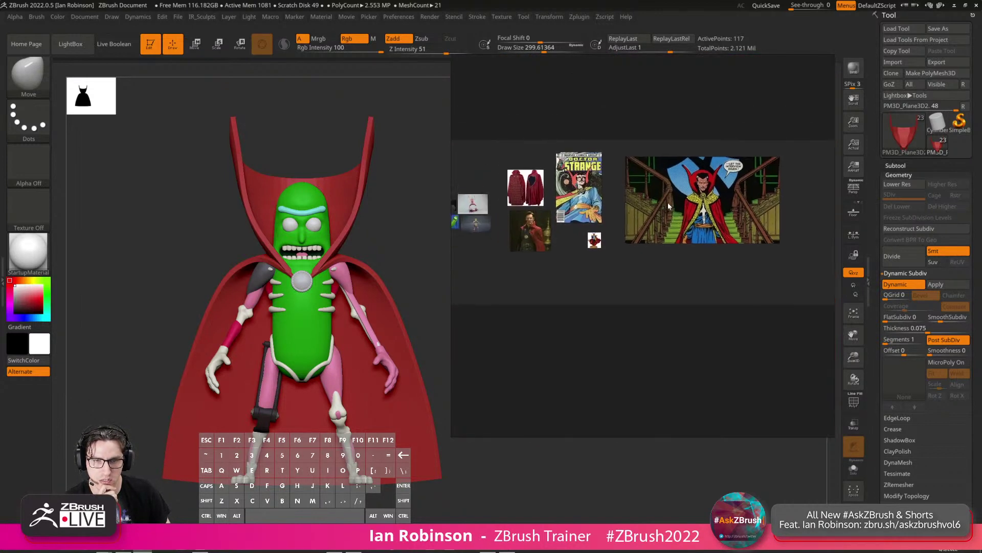
Compare the comic cover's collar with the small Doctor Strange figurine reference, and put the reference board away.
{"action": "scroll", "coordinate": [668, 202], "scroll_direction": "up", "scroll_amount": 6}
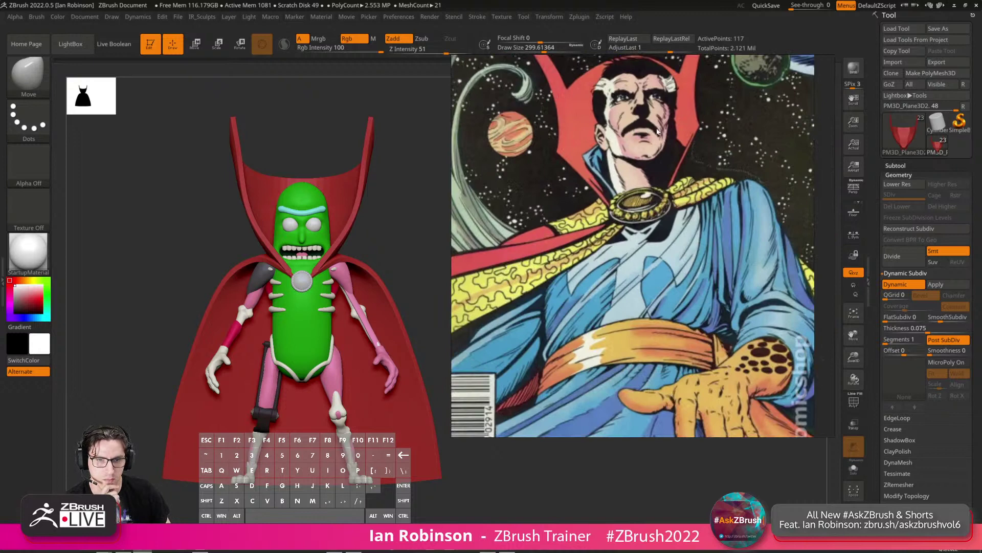
{"action": "scroll", "coordinate": [634, 136], "scroll_direction": "down", "scroll_amount": 2}
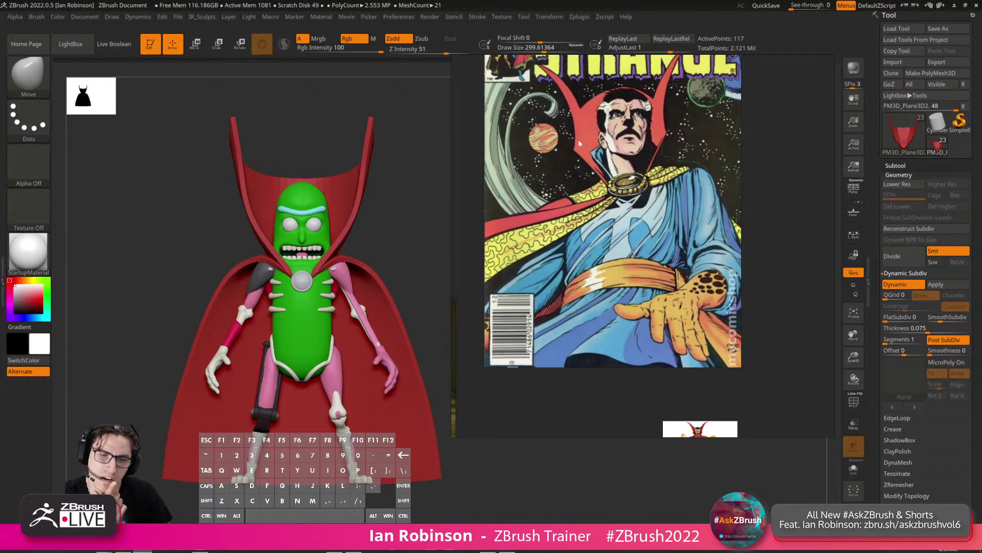
{"action": "scroll", "coordinate": [581, 149], "scroll_direction": "down", "scroll_amount": 4}
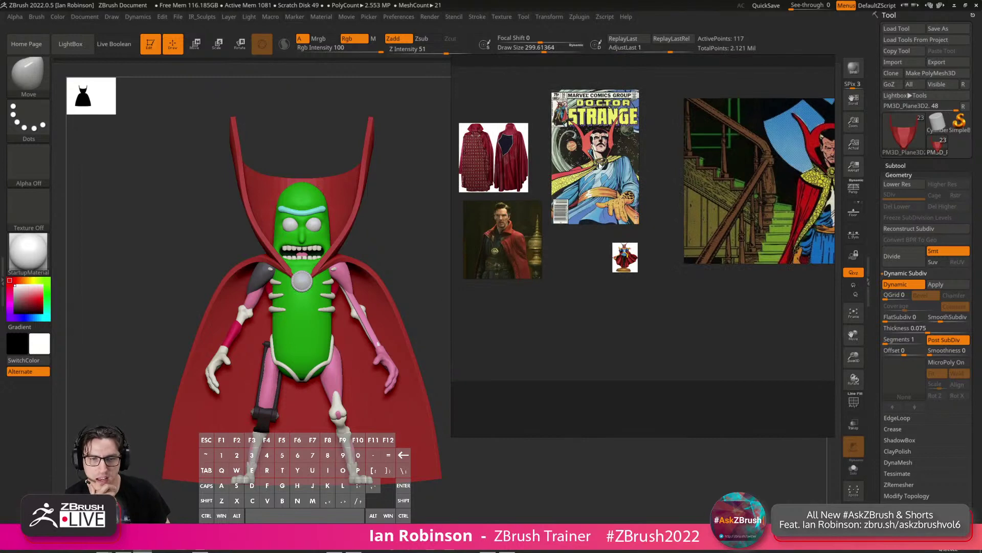
{"action": "scroll", "coordinate": [600, 166], "scroll_direction": "up", "scroll_amount": 3}
{"action": "scroll", "coordinate": [618, 313], "scroll_direction": "up", "scroll_amount": 4}
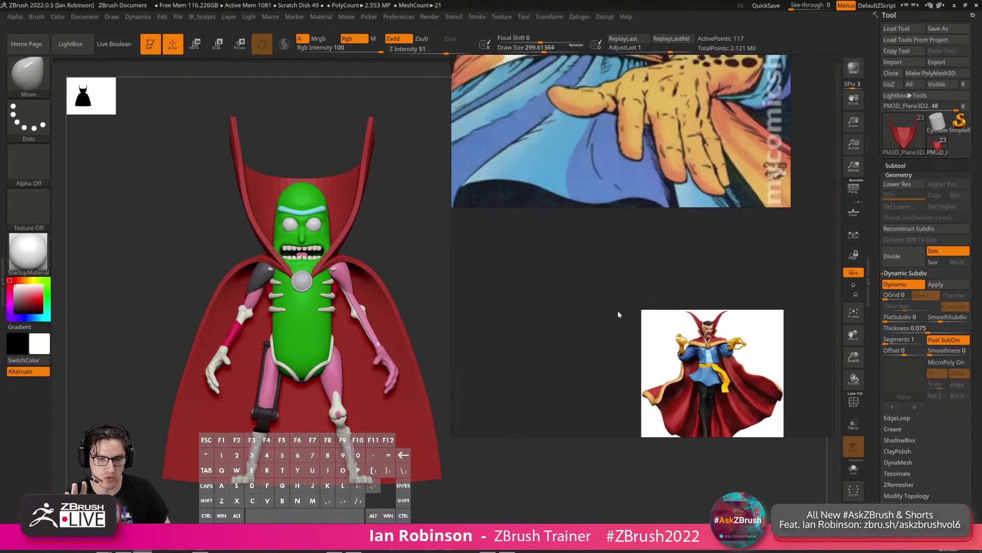
{"action": "scroll", "coordinate": [630, 232], "scroll_direction": "down", "scroll_amount": 4}
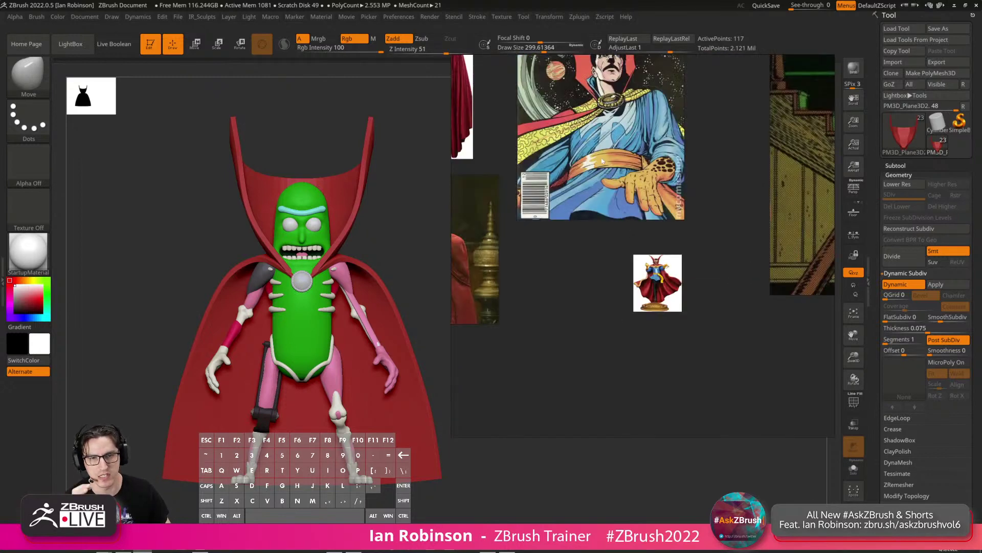
{"action": "right_click_drag", "start_coordinate": [603, 161], "coordinate": [981, 214]}
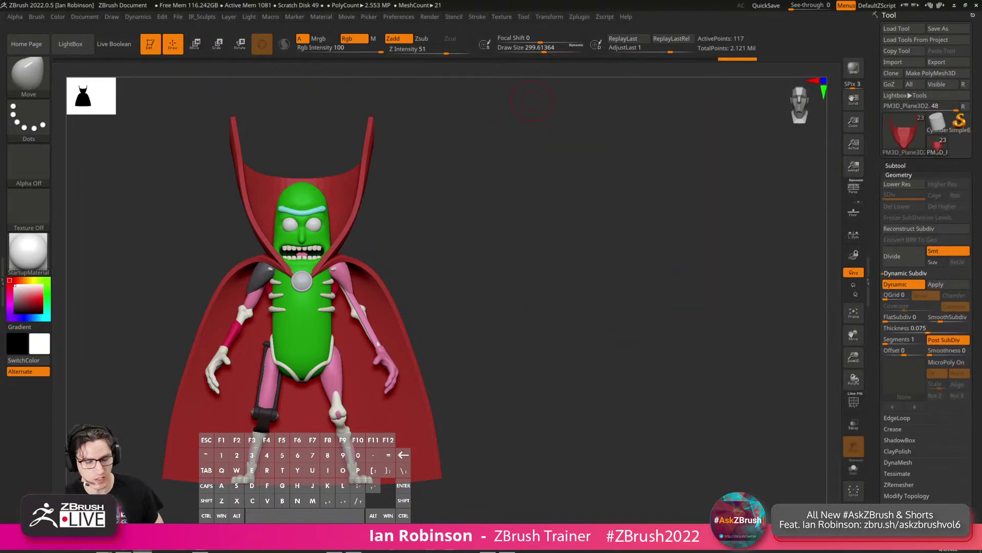
Make the pickle body the active subtool and set the Move brush draw size to about 270.
{"action": "right_click_drag", "start_coordinate": [776, 272], "coordinate": [686, 263]}
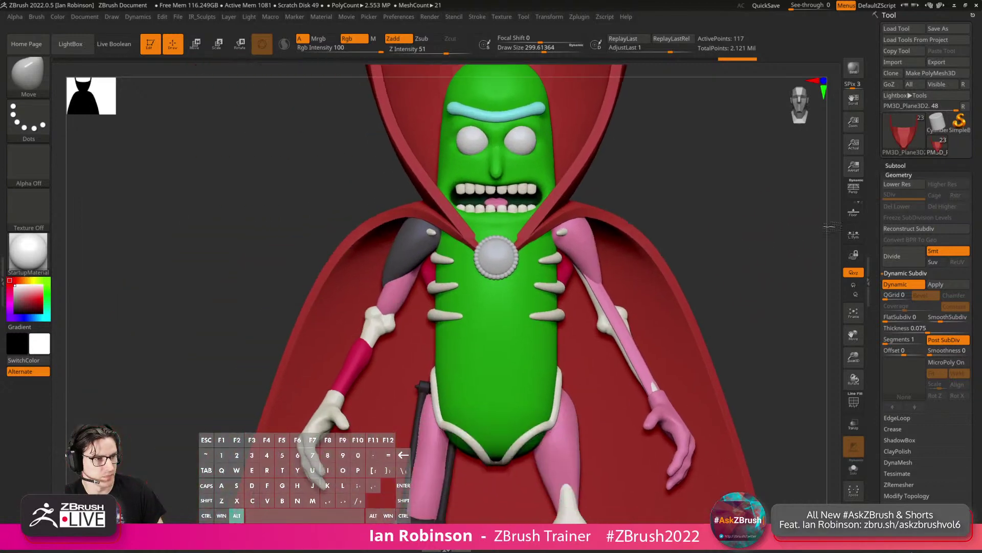
{"action": "mouse_move", "coordinate": [498, 199]}
{"action": "right_mouse_down", "text": "alt"}
{"action": "mouse_move", "coordinate": [539, 240]}
{"action": "mouse_move", "coordinate": [557, 224]}
{"action": "mouse_move", "coordinate": [573, 252]}
{"action": "right_mouse_up", "text": "alt"}
{"action": "left_click", "coordinate": [539, 239], "text": "alt"}
{"action": "key", "text": "s"}
{"action": "key", "text": "s"}
{"action": "left_click_drag", "start_coordinate": [573, 252], "coordinate": [593, 251]}
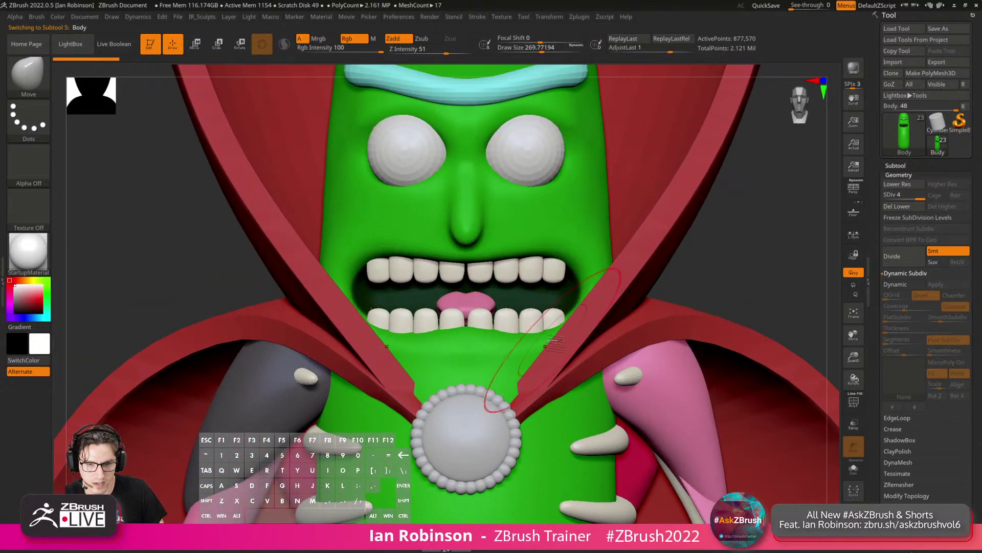
Make the cylinder brace on the pickle's leg the active subtool.
{"action": "mouse_move", "coordinate": [524, 345]}
{"action": "right_mouse_down"}
{"action": "mouse_move", "coordinate": [568, 215]}
{"action": "mouse_move", "coordinate": [588, 285]}
{"action": "mouse_move", "coordinate": [549, 252]}
{"action": "mouse_move", "coordinate": [517, 312]}
{"action": "mouse_move", "coordinate": [450, 266]}
{"action": "mouse_move", "coordinate": [414, 300]}
{"action": "right_mouse_up"}
{"action": "left_click", "coordinate": [414, 300], "text": "alt"}
{"action": "right_click_drag", "start_coordinate": [649, 257], "coordinate": [596, 252], "text": "shift"}
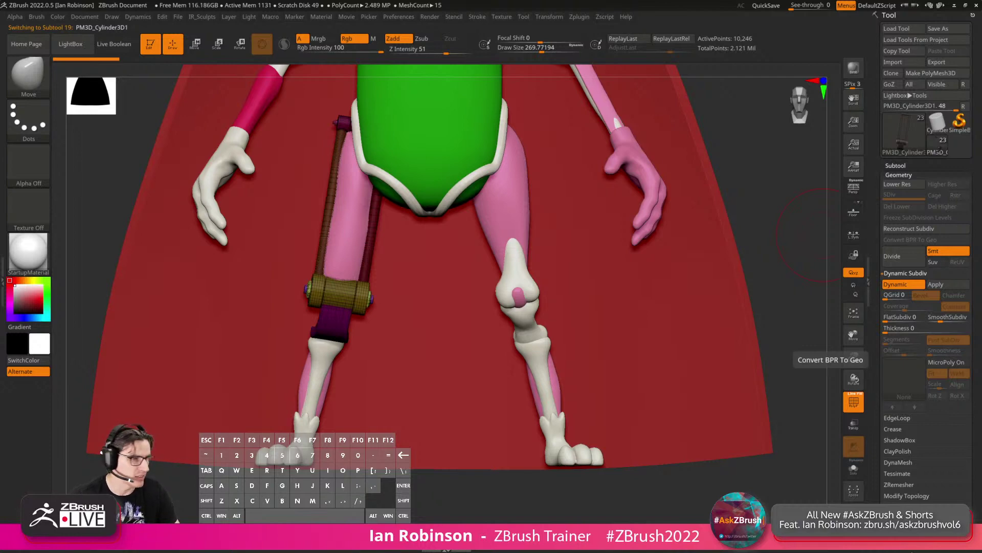
Bring up the reference board, examine the Pickle Rick image with the arm-mounted weapons, and put the board away.
{"action": "key", "text": "alt+Tab"}
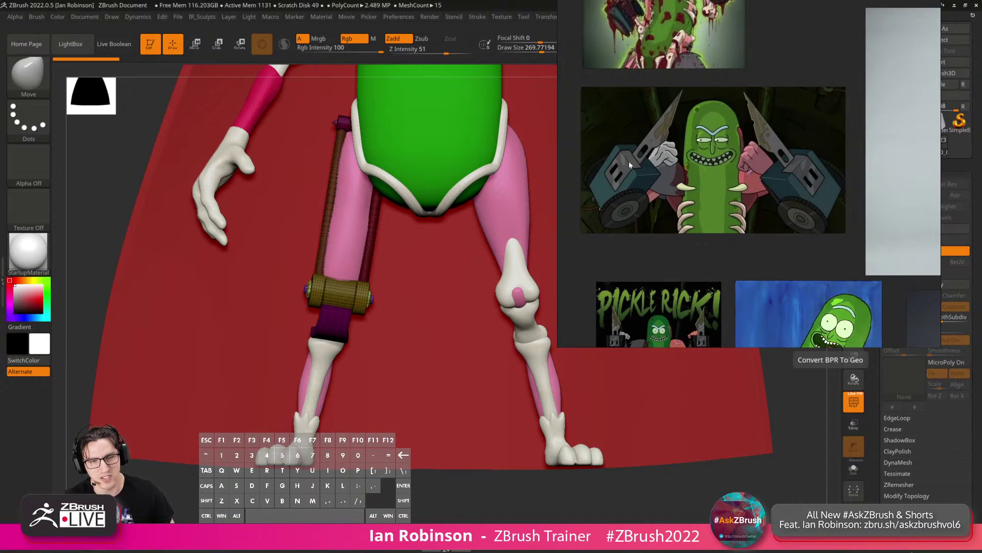
{"action": "scroll", "coordinate": [635, 170], "scroll_direction": "down", "scroll_amount": 3}
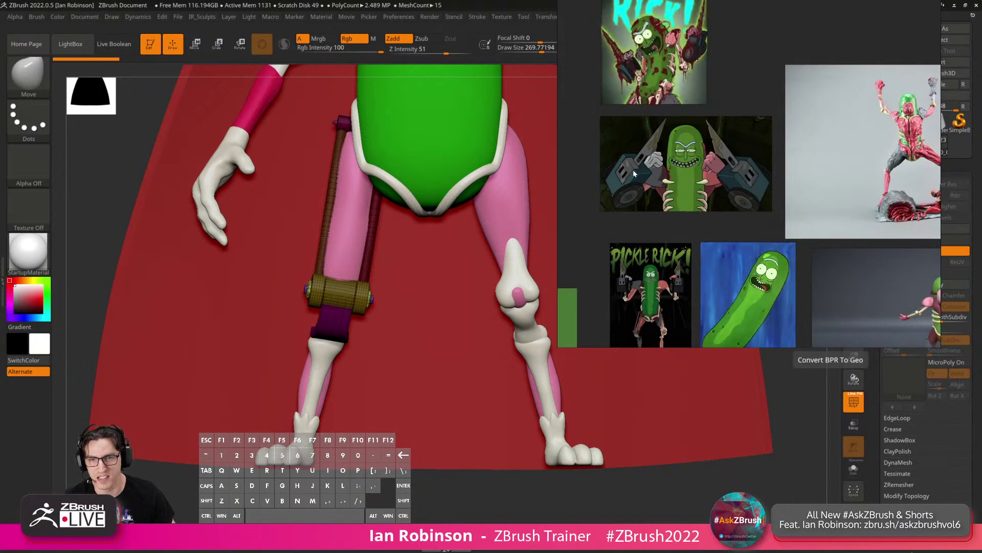
{"action": "scroll", "coordinate": [632, 169], "scroll_direction": "up", "scroll_amount": 3}
{"action": "left_click_drag", "start_coordinate": [629, 169], "coordinate": [819, 179]}
{"action": "key", "text": "alt+Tab"}
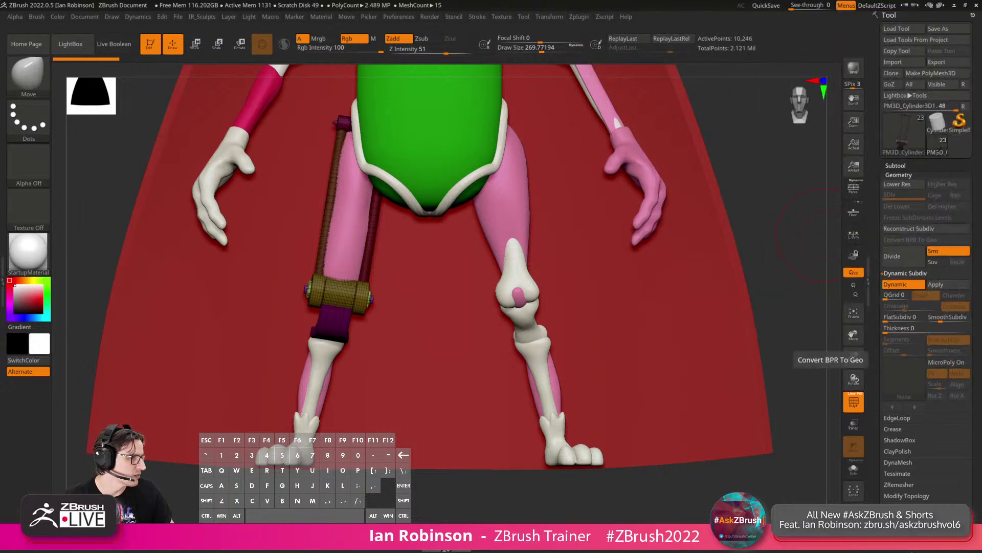
Save the character tool under its existing file name PickleRICK_fanArt.ztl in the Pickle_Rick_FanArt folder.
{"action": "left_click_drag", "start_coordinate": [787, 205], "coordinate": [716, 269], "text": "alt"}
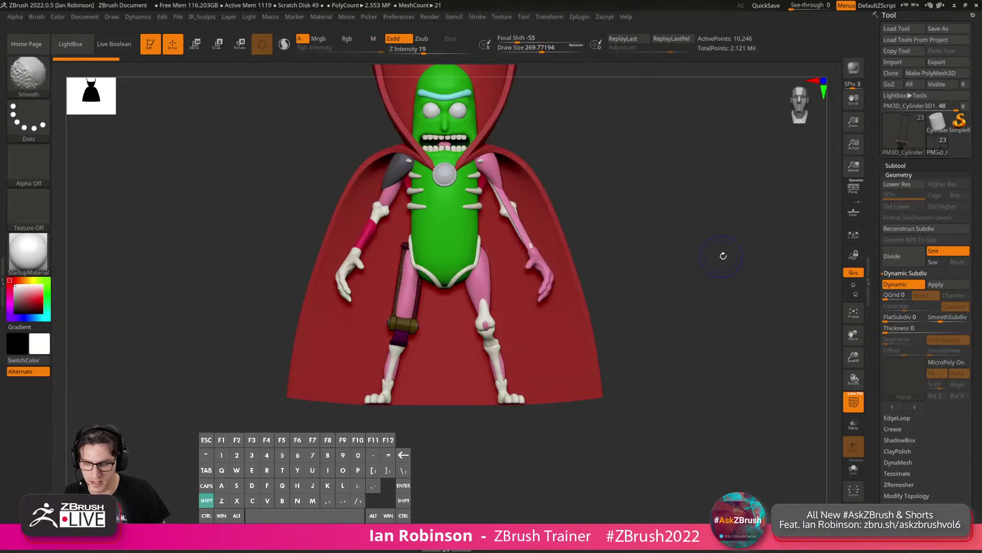
{"action": "left_click", "coordinate": [943, 29]}
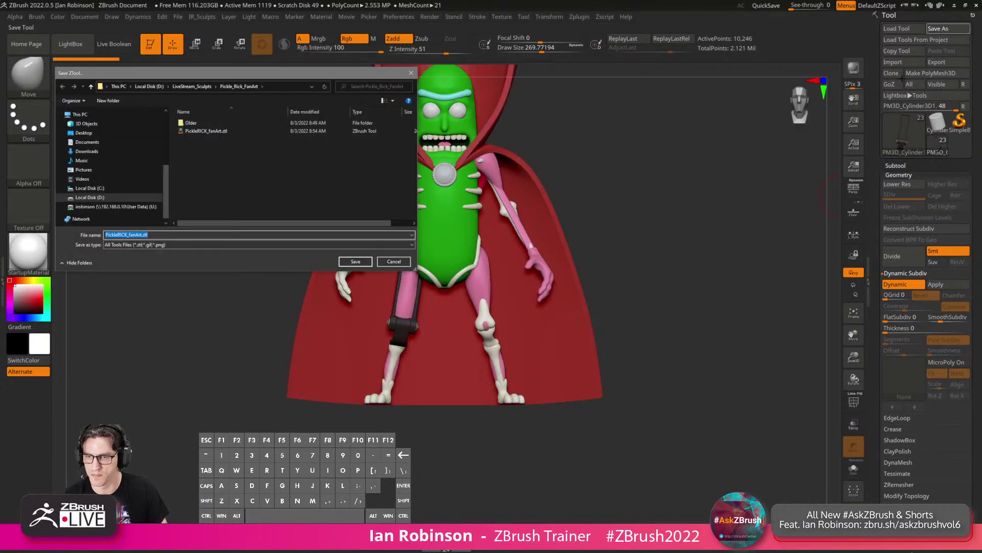
{"action": "key", "text": "Return"}
Save the project as PickleRick_DrStrangeCape_Project_v2.zpr in the Pickle_Rick_FanArt folder.
{"action": "key", "text": "ctrl+s"}
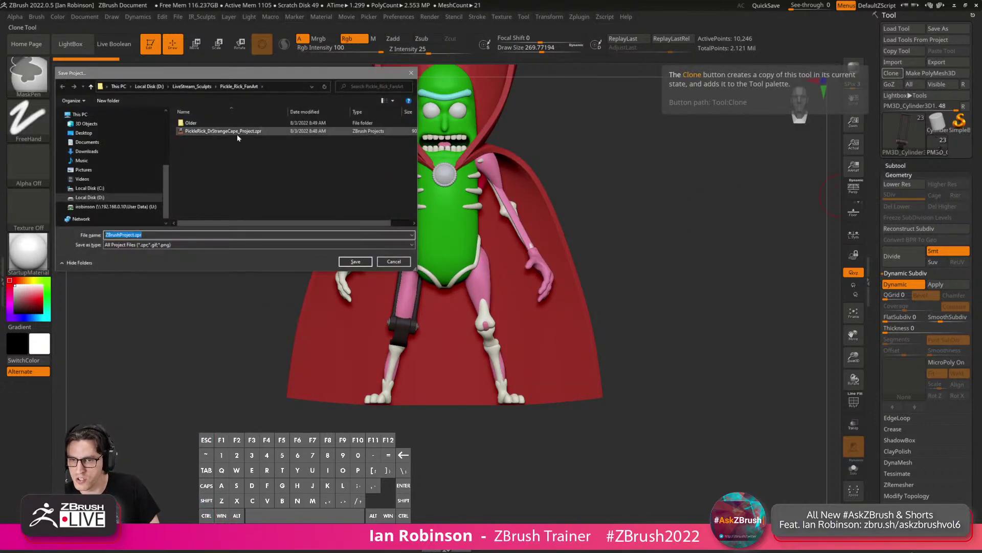
{"action": "key", "text": "Escape"}
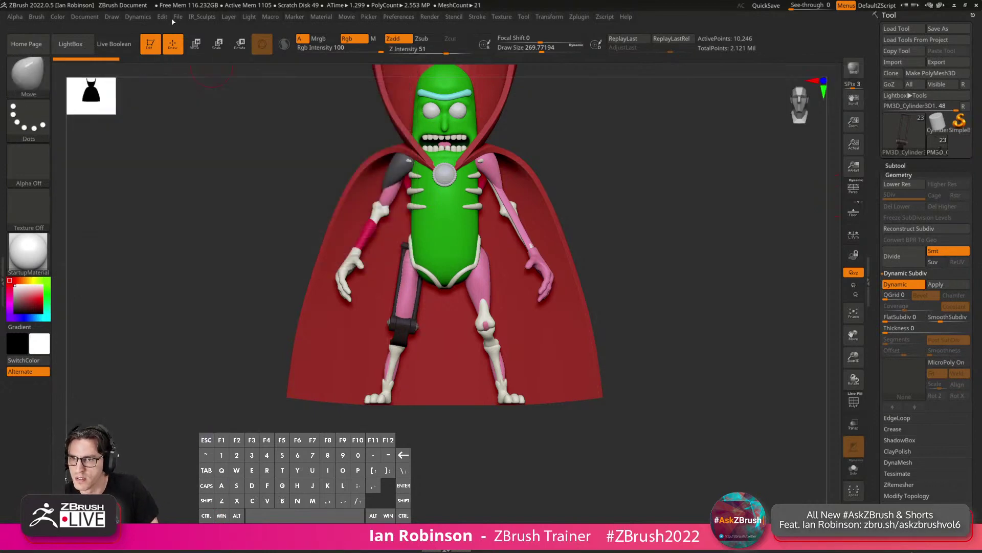
{"action": "mouse_move", "coordinate": [211, 21]}
{"action": "left_click", "coordinate": [179, 17]}
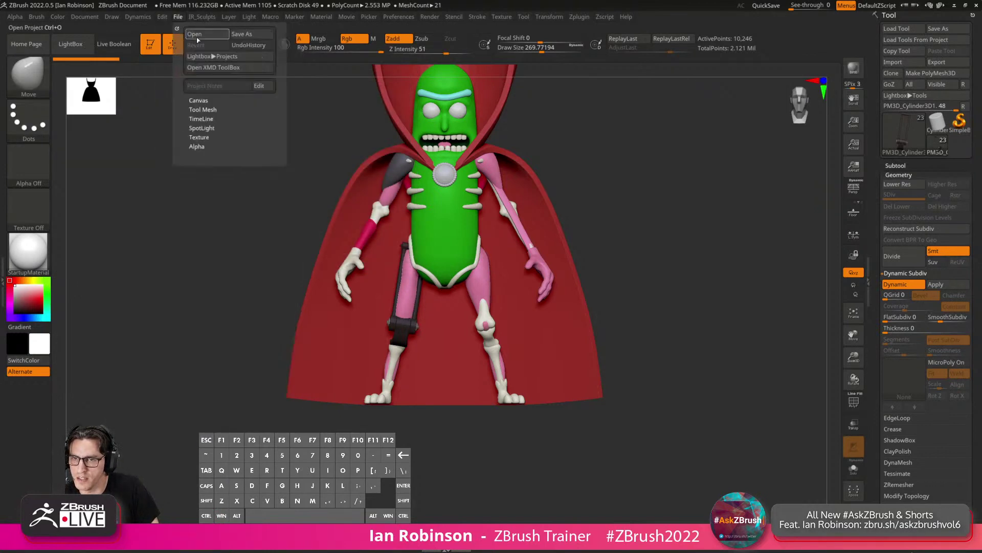
{"action": "left_click", "coordinate": [242, 34]}
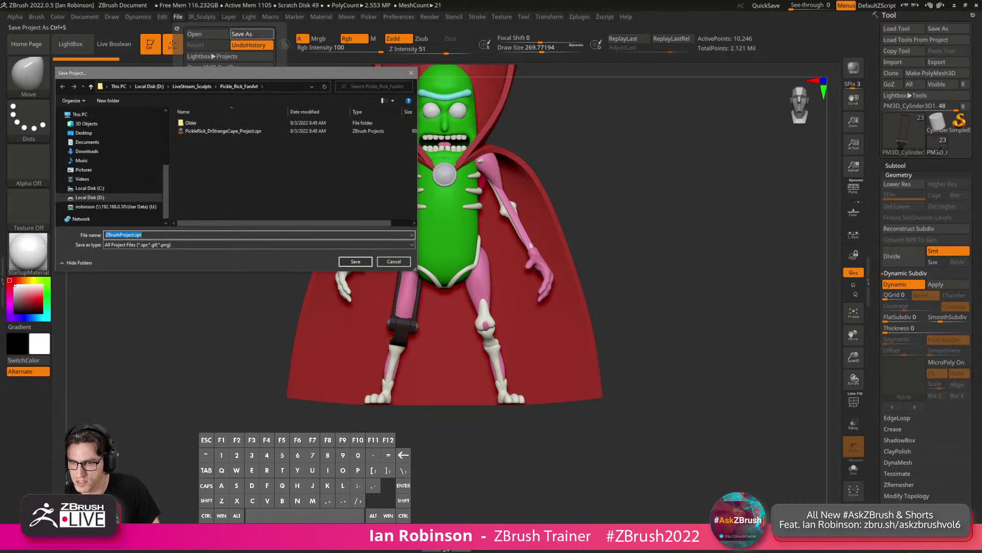
{"action": "left_click", "coordinate": [223, 131]}
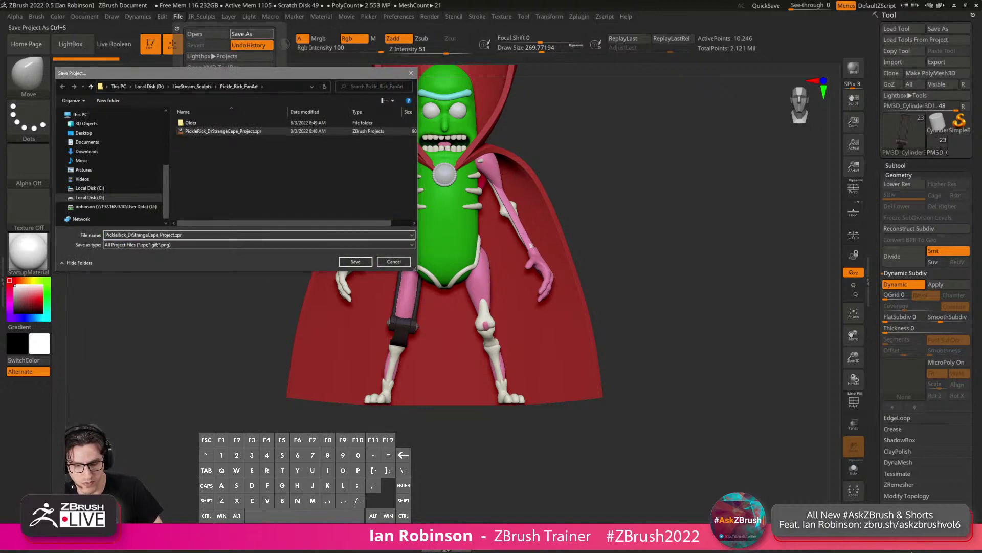
{"action": "type", "text": "_v2"}
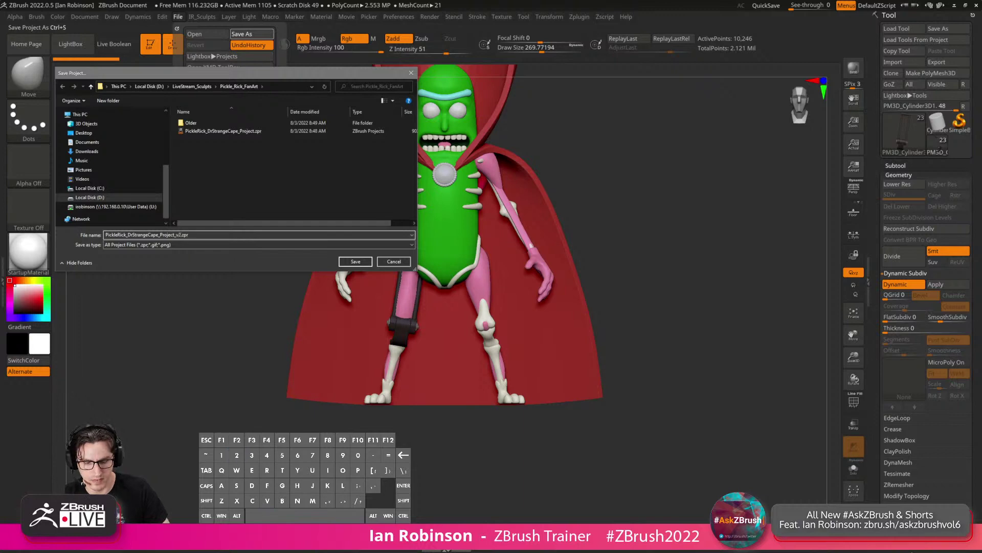
{"action": "key", "text": "Return"}
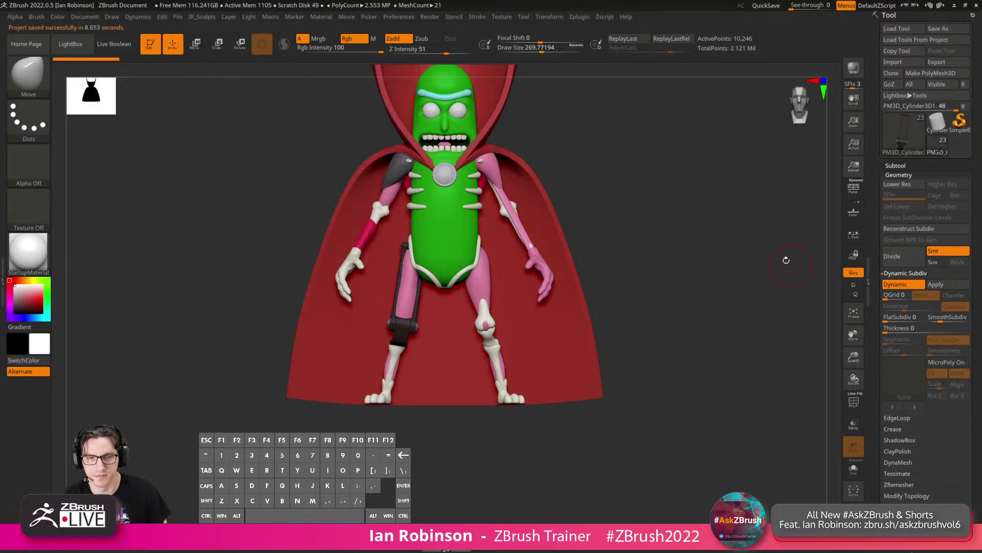
Try placing an angled snapshot of the caped character on the canvas beside the live model, and clear the canvas.
{"action": "left_click_drag", "start_coordinate": [656, 234], "coordinate": [656, 256], "text": "alt"}
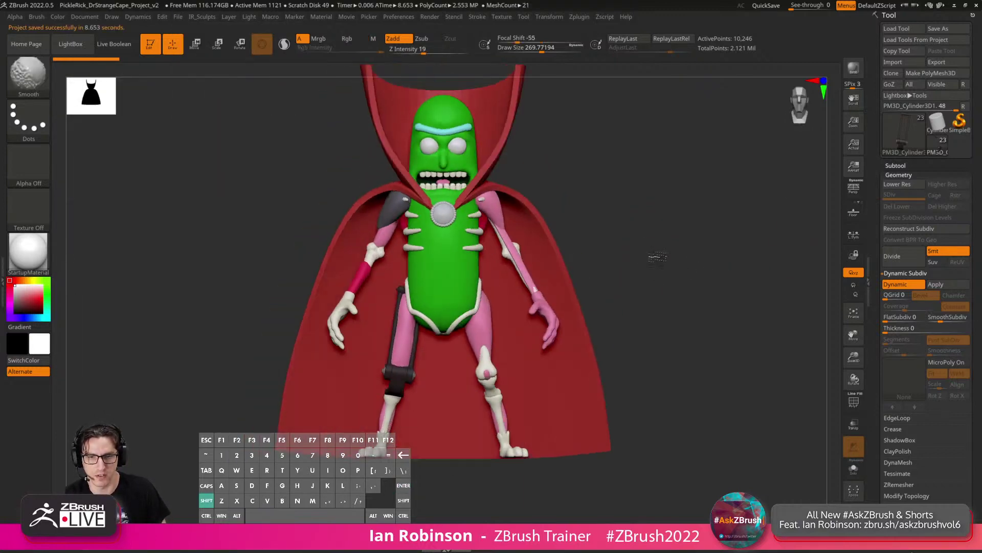
{"action": "mouse_move", "coordinate": [718, 251]}
{"action": "left_mouse_down", "text": "alt"}
{"action": "mouse_move", "coordinate": [762, 247]}
{"action": "mouse_move", "coordinate": [545, 267]}
{"action": "mouse_move", "coordinate": [585, 270]}
{"action": "mouse_move", "coordinate": [566, 305]}
{"action": "mouse_move", "coordinate": [576, 301]}
{"action": "mouse_move", "coordinate": [559, 293]}
{"action": "mouse_move", "coordinate": [576, 301]}
{"action": "mouse_move", "coordinate": [577, 316]}
{"action": "mouse_move", "coordinate": [589, 304]}
{"action": "left_mouse_up", "text": "alt"}
{"action": "left_click", "coordinate": [895, 167]}
{"action": "key", "text": "shift+s"}
{"action": "left_click_drag", "start_coordinate": [512, 298], "coordinate": [856, 225], "text": "alt"}
{"action": "left_click_drag", "start_coordinate": [856, 225], "coordinate": [824, 224]}
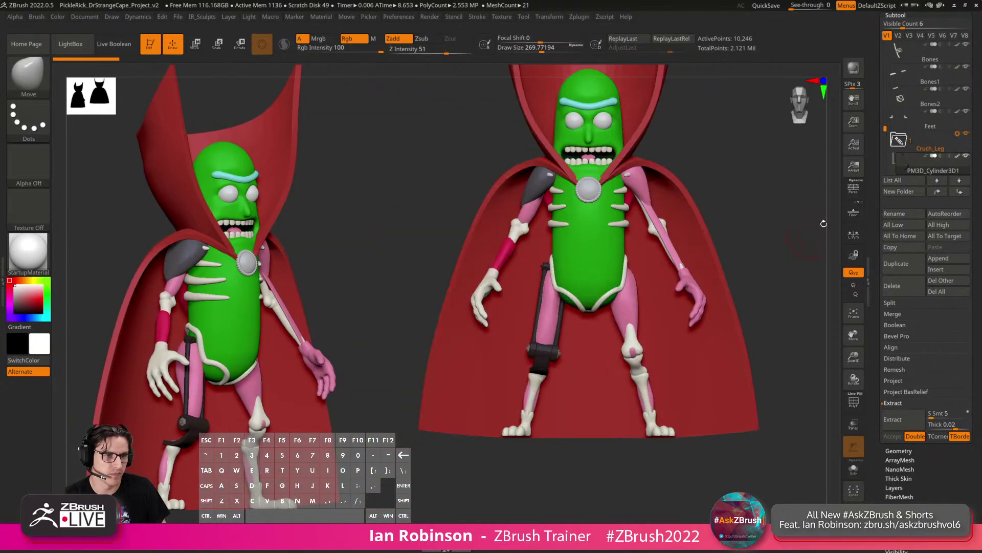
{"action": "left_click_drag", "start_coordinate": [979, 73], "coordinate": [977, 161]}
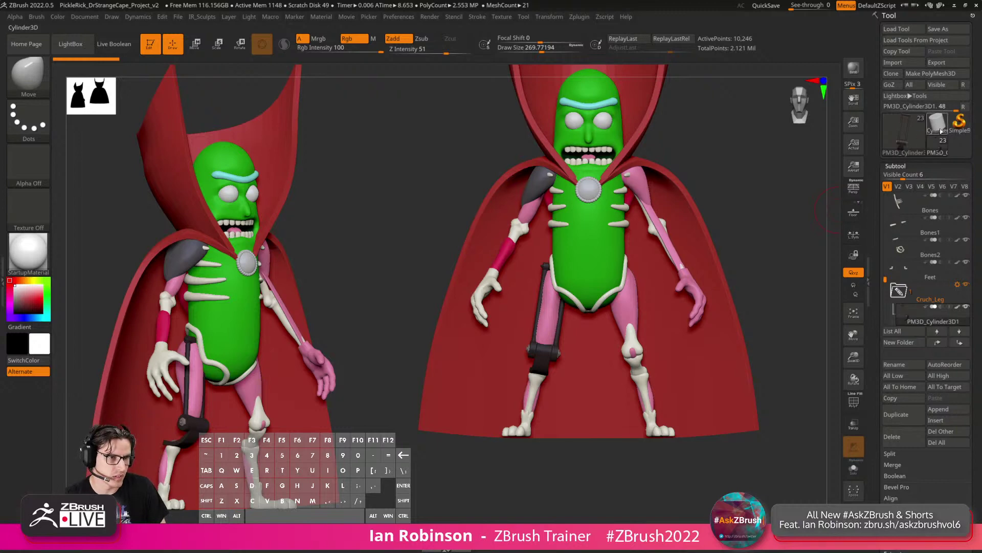
{"action": "key", "text": "ctrl+n"}
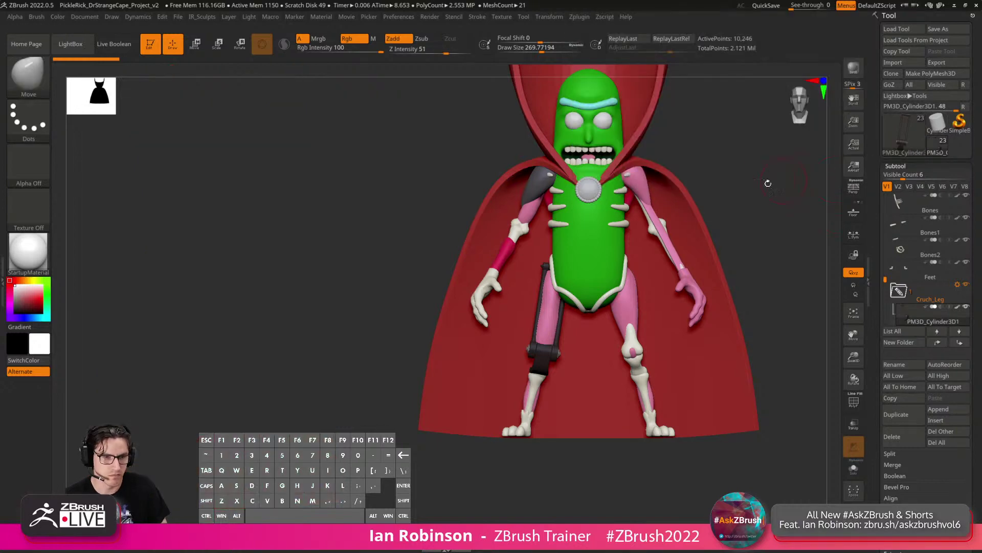
Leave an angled snapshot of the character on the canvas, and convert a Cylinder3D primitive to a PolyMesh3D with polyframe shown.
{"action": "left_click_drag", "start_coordinate": [767, 182], "coordinate": [536, 247], "text": "alt"}
{"action": "left_click", "coordinate": [939, 123]}
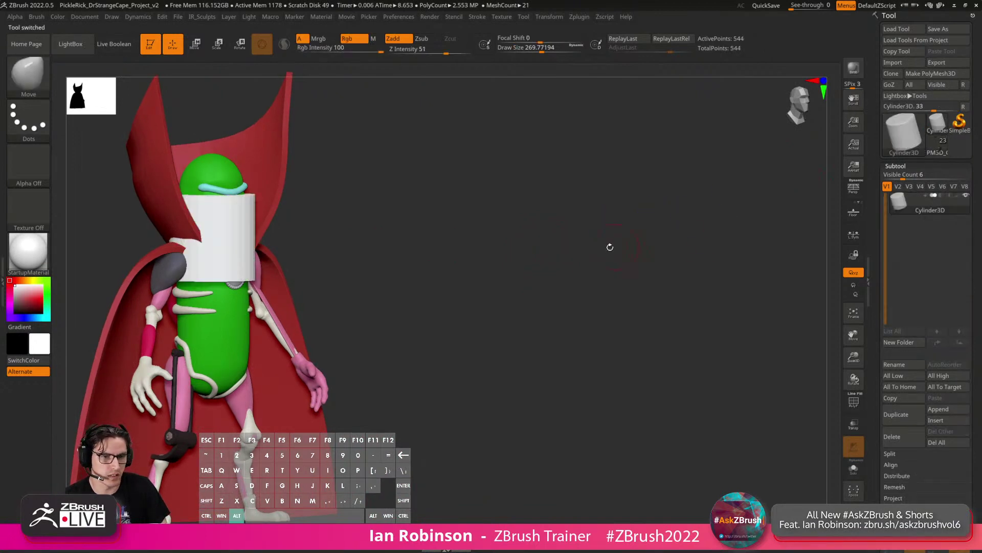
{"action": "left_click_drag", "start_coordinate": [610, 246], "coordinate": [700, 267], "text": "alt"}
{"action": "left_click", "coordinate": [930, 73]}
{"action": "scroll", "coordinate": [706, 253], "scroll_direction": "up", "scroll_amount": 5}
{"action": "key", "text": "shift+f"}
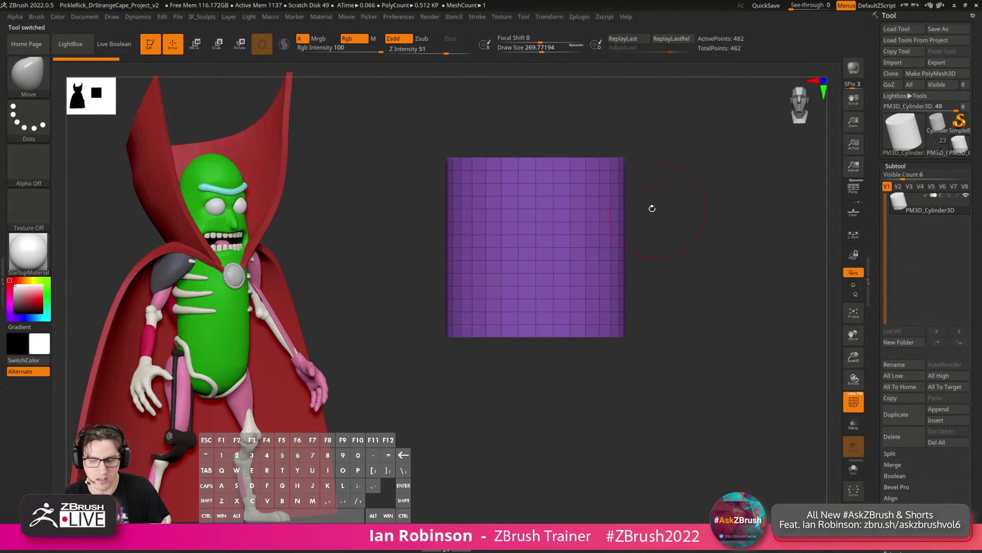
Replace the cylinder mesh with a PolyCube using the gizmo's transform types, and return to Draw mode.
{"action": "key", "text": "w"}
{"action": "left_click", "coordinate": [494, 185]}
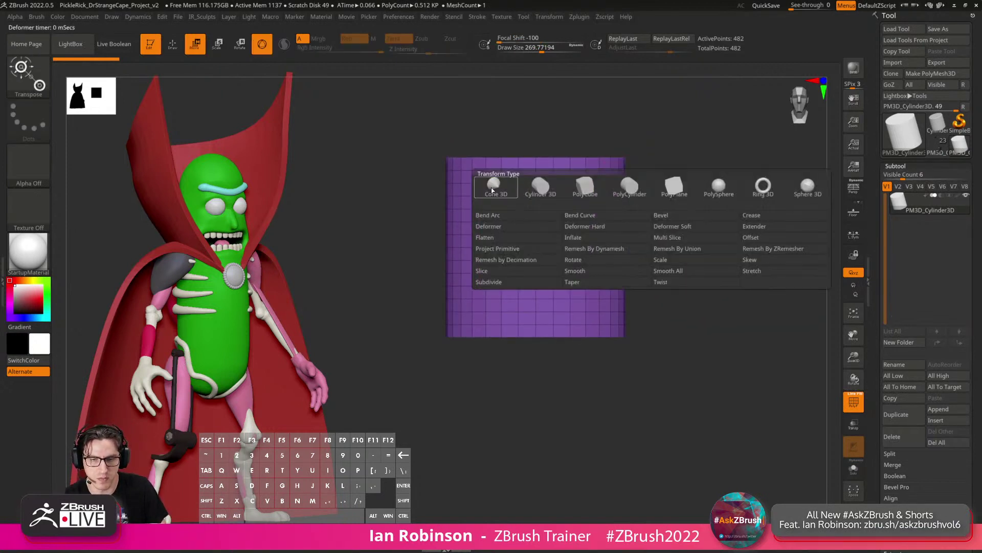
{"action": "left_click", "coordinate": [593, 191]}
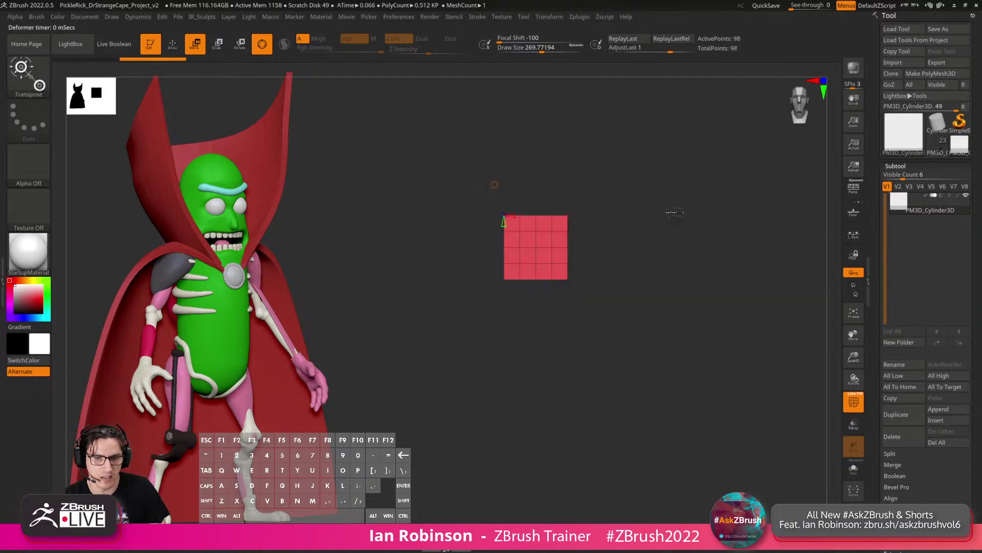
{"action": "left_click_drag", "start_coordinate": [594, 190], "coordinate": [736, 238]}
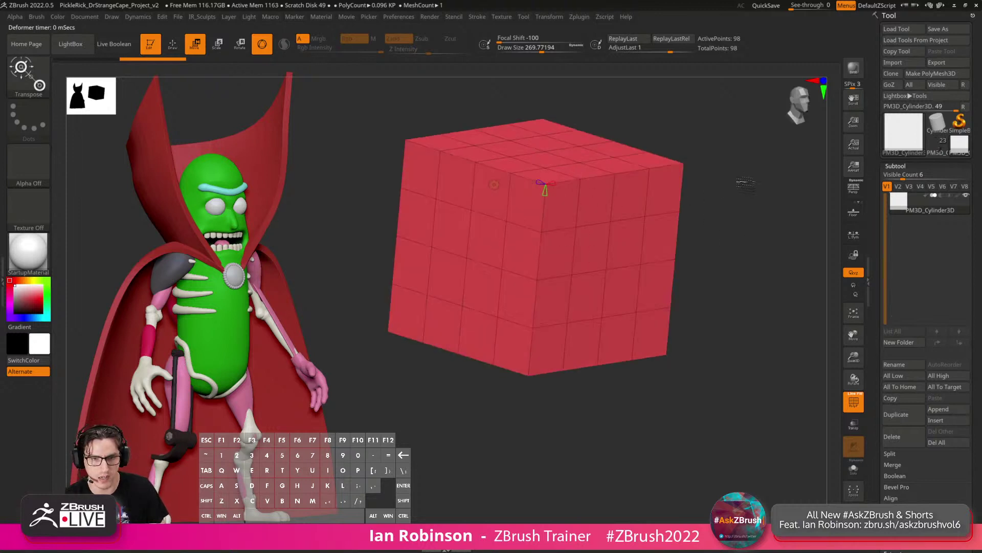
{"action": "key", "text": "q"}
{"action": "mouse_move", "coordinate": [702, 180]}
{"action": "left_mouse_down", "text": "alt"}
{"action": "mouse_move", "coordinate": [721, 169]}
{"action": "mouse_move", "coordinate": [715, 193]}
{"action": "mouse_move", "coordinate": [669, 204]}
{"action": "left_mouse_up", "text": "alt"}
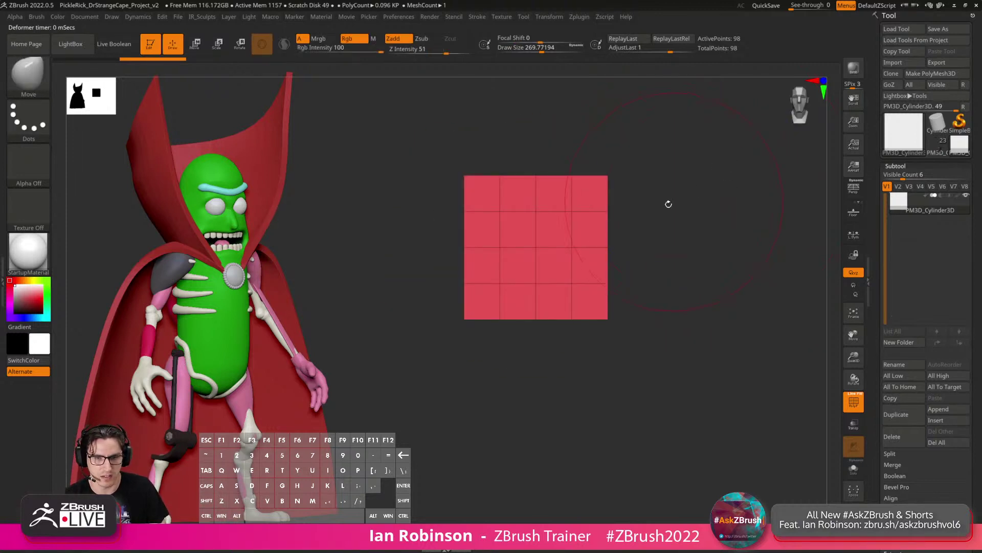
Set the PolyCube's vertical resolution to 5 segments and the Move brush draw size to about 170.
{"action": "key", "text": "w"}
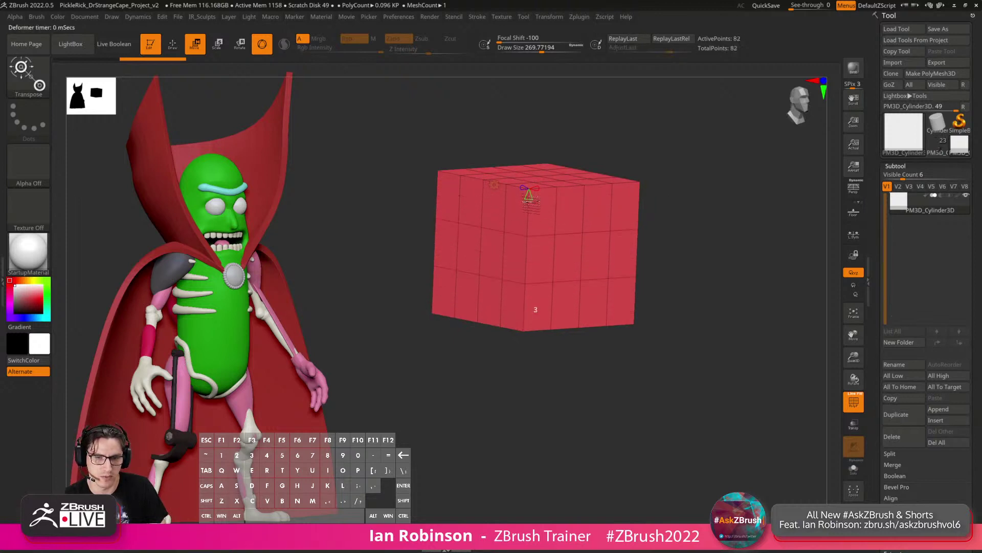
{"action": "left_click_drag", "start_coordinate": [530, 197], "coordinate": [530, 204]}
{"action": "key", "text": "q"}
{"action": "mouse_move", "coordinate": [704, 206]}
{"action": "left_mouse_down", "text": "shift"}
{"action": "mouse_move", "coordinate": [695, 195]}
{"action": "mouse_move", "coordinate": [717, 205]}
{"action": "mouse_move", "coordinate": [693, 200]}
{"action": "left_mouse_up", "text": "shift"}
{"action": "key", "text": "s"}
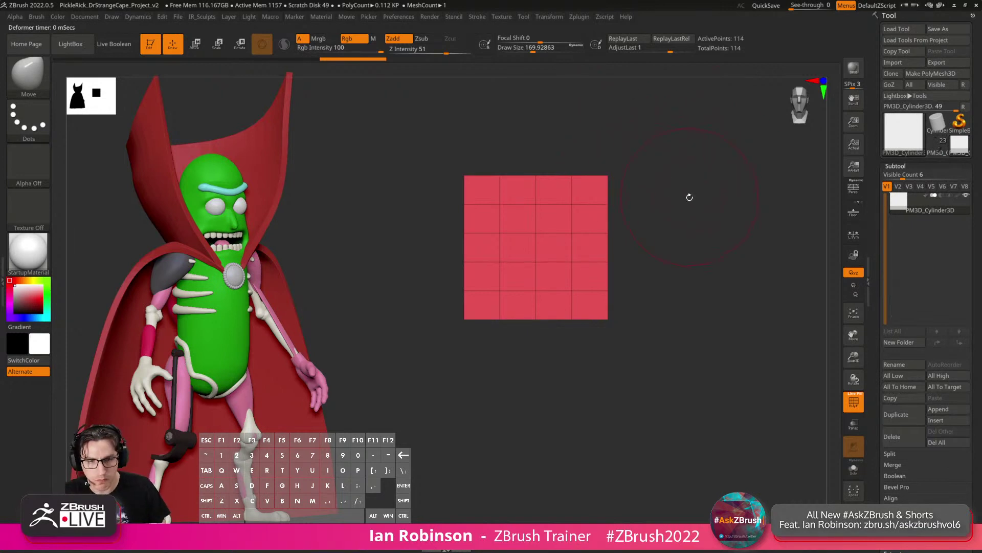
Switch the material to BasicMaterial and turn off the polyframe on the cube.
{"action": "left_click_drag", "start_coordinate": [640, 224], "coordinate": [707, 207]}
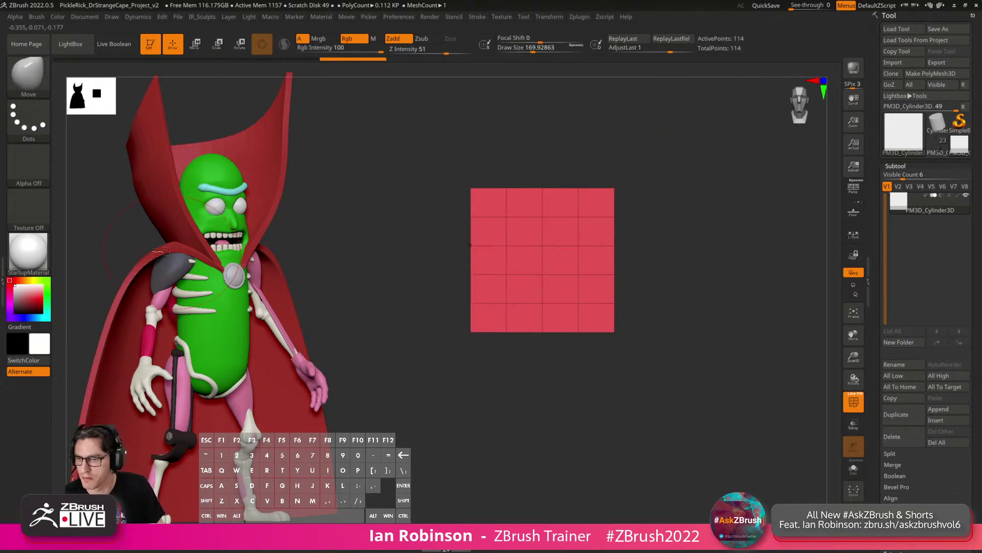
{"action": "left_click", "coordinate": [44, 255]}
{"action": "left_click", "coordinate": [172, 414]}
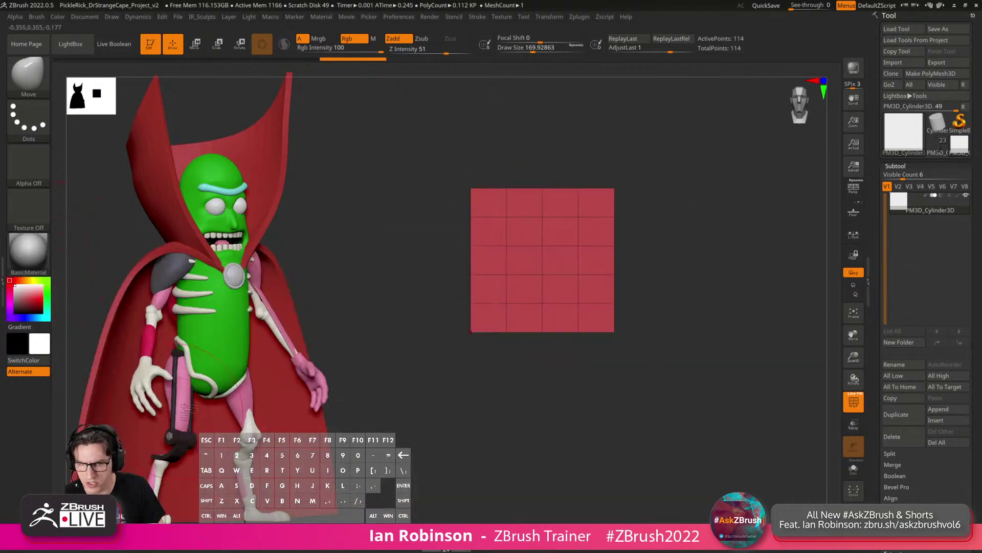
{"action": "left_click_drag", "start_coordinate": [629, 239], "coordinate": [674, 231]}
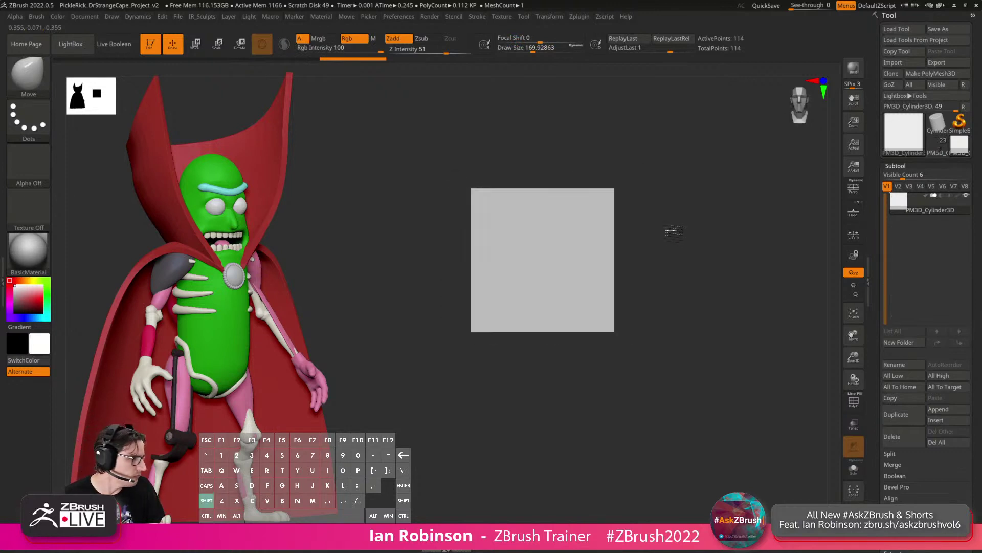
Finish the PolyCube primitive with the gizmo and scale it into a tall, narrow box, with the polyframe turned back on.
{"action": "key", "text": "w"}
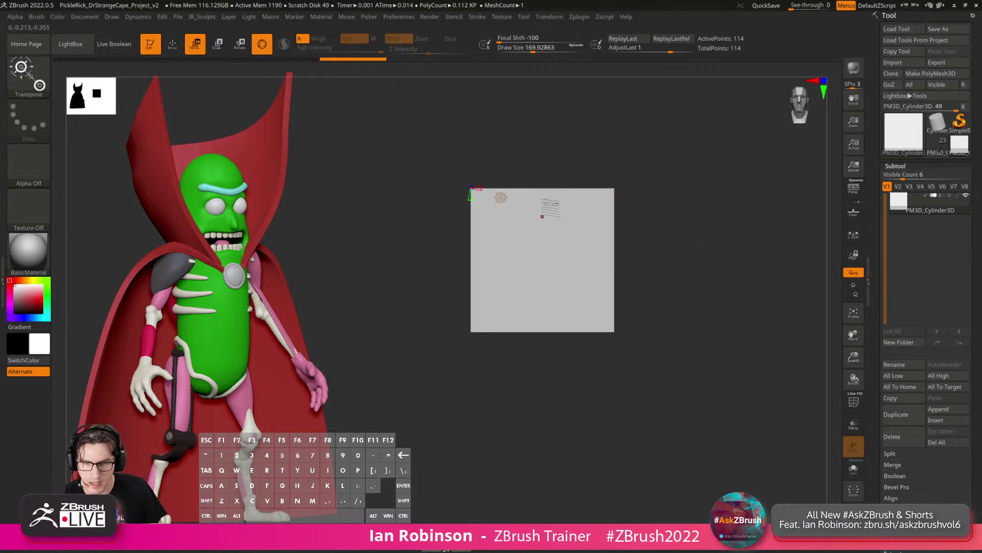
{"action": "key", "text": "q"}
{"action": "key", "text": "w"}
{"action": "left_click", "coordinate": [501, 198]}
{"action": "left_click", "coordinate": [512, 201]}
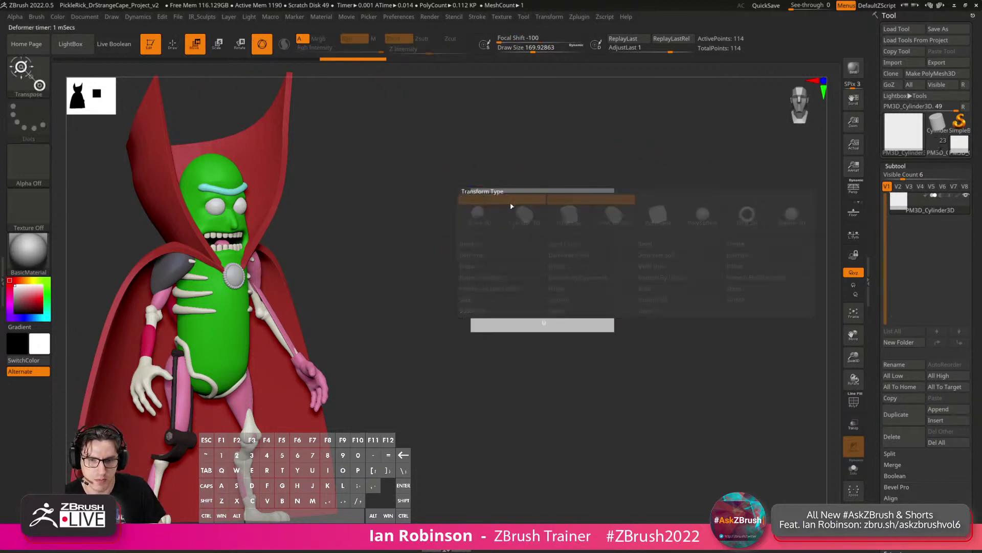
{"action": "left_click_drag", "start_coordinate": [549, 229], "coordinate": [549, 180]}
{"action": "key", "text": "shift+f"}
{"action": "left_click_drag", "start_coordinate": [699, 212], "coordinate": [721, 224]}
{"action": "left_click_drag", "start_coordinate": [566, 264], "coordinate": [553, 261]}
{"action": "key", "text": "q"}
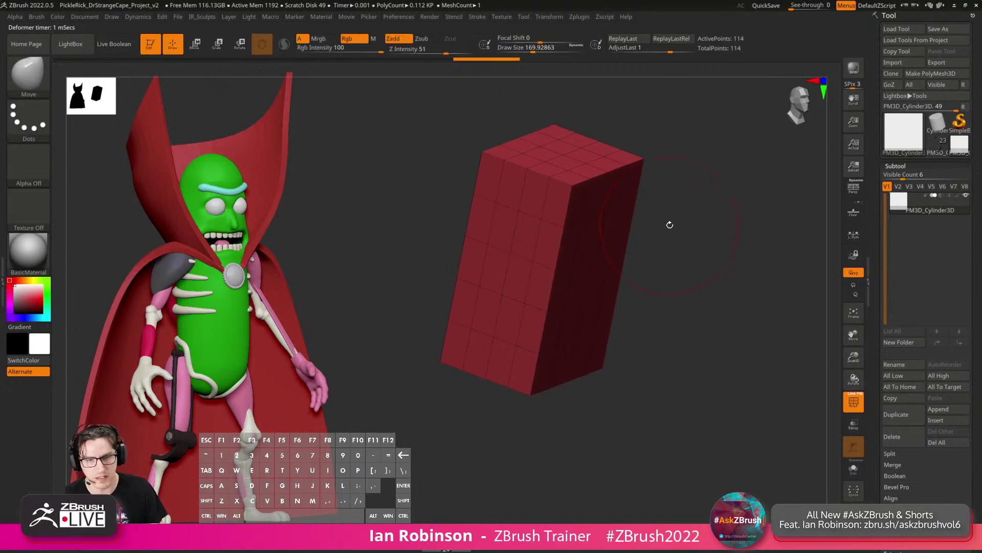
Add a Cylinder No Edge primitive from IMM Primitives to the lower part of the box's side, with draw size about 80.
{"action": "mouse_move", "coordinate": [669, 220]}
{"action": "left_mouse_down", "text": "shift"}
{"action": "mouse_move", "coordinate": [660, 213]}
{"action": "mouse_move", "coordinate": [682, 217]}
{"action": "mouse_move", "coordinate": [605, 262]}
{"action": "left_mouse_up", "text": "shift"}
{"action": "key", "text": "s"}
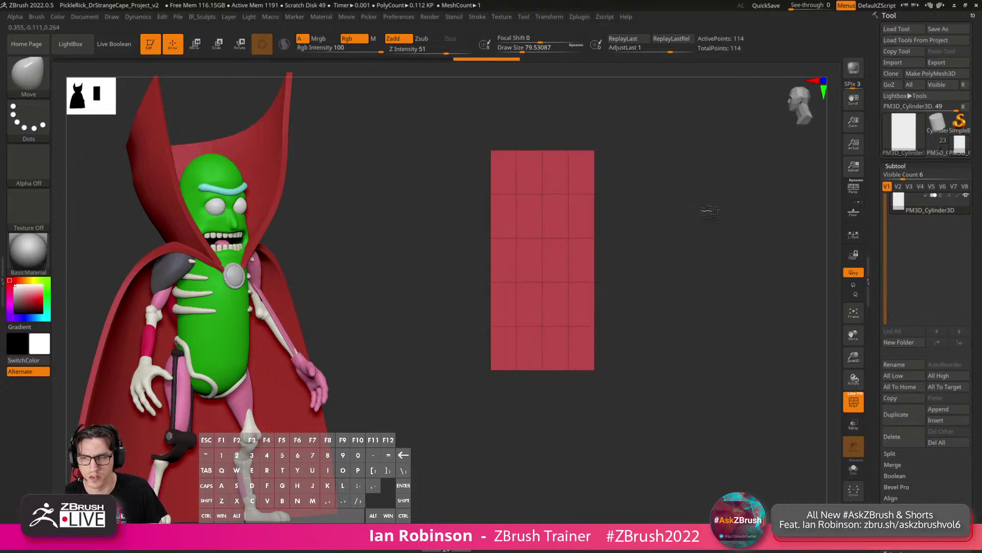
{"action": "left_click_drag", "start_coordinate": [707, 212], "coordinate": [594, 254]}
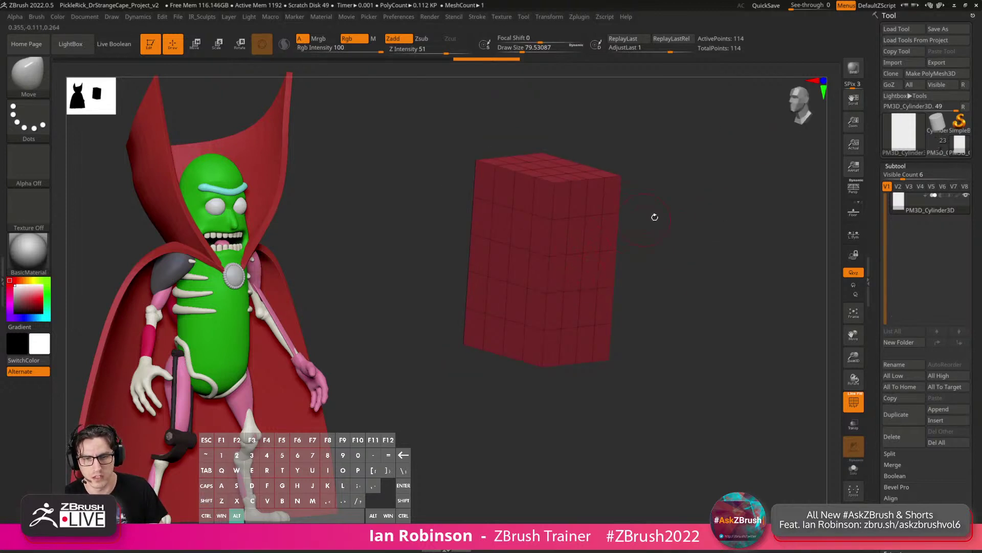
{"action": "left_click_drag", "start_coordinate": [653, 215], "coordinate": [430, 212]}
{"action": "key", "text": "b"}
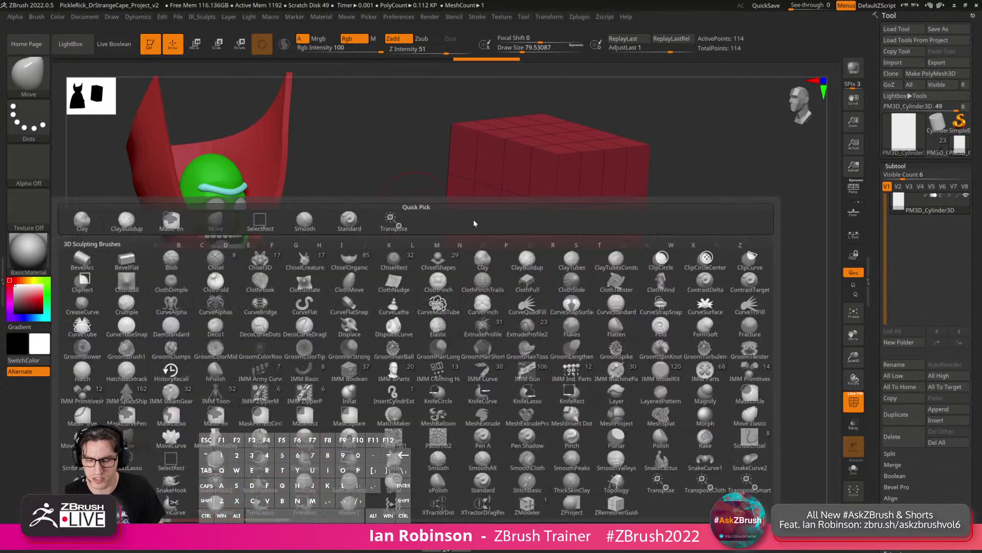
{"action": "key", "text": "i"}
{"action": "key", "text": "p"}
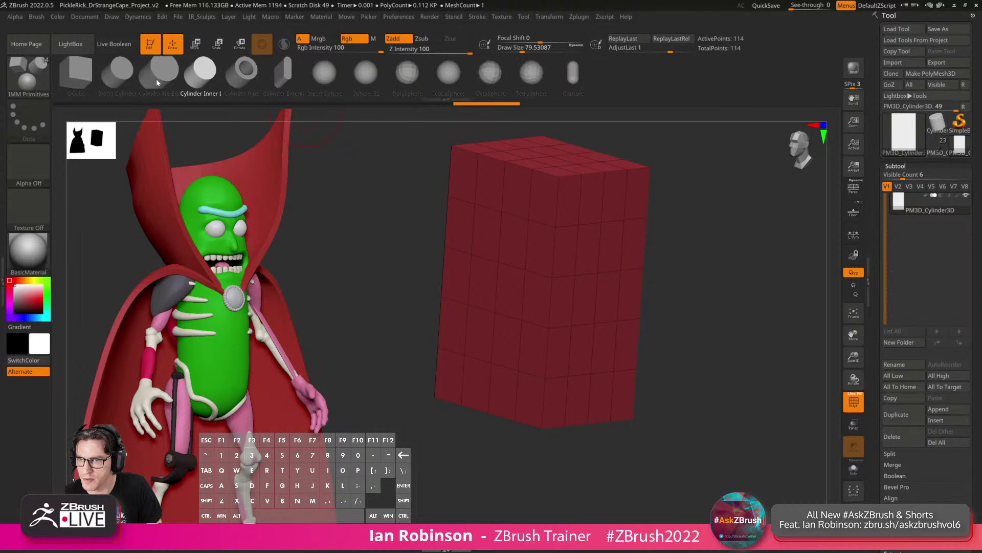
{"action": "left_click_drag", "start_coordinate": [697, 302], "coordinate": [738, 304], "text": "shift"}
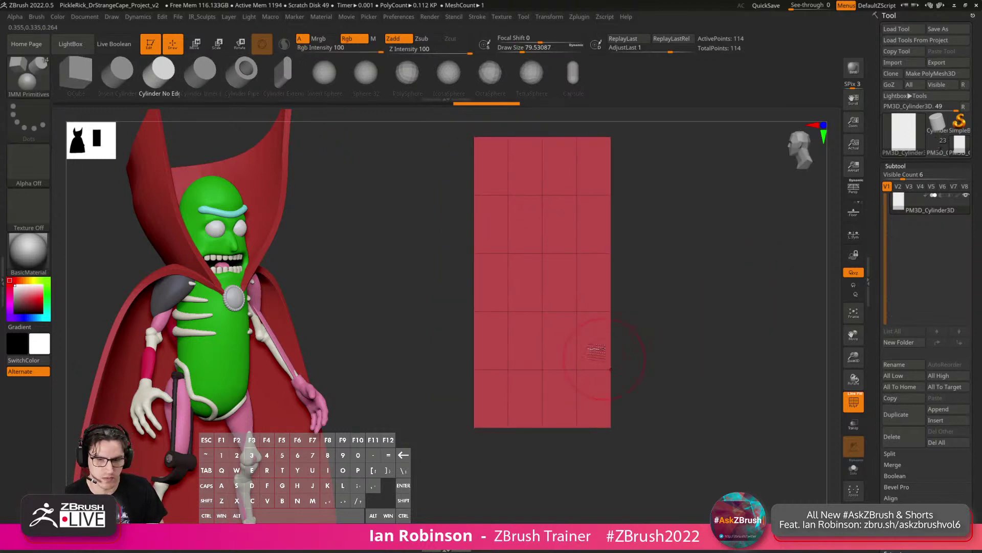
{"action": "left_click_drag", "start_coordinate": [544, 373], "coordinate": [580, 463]}
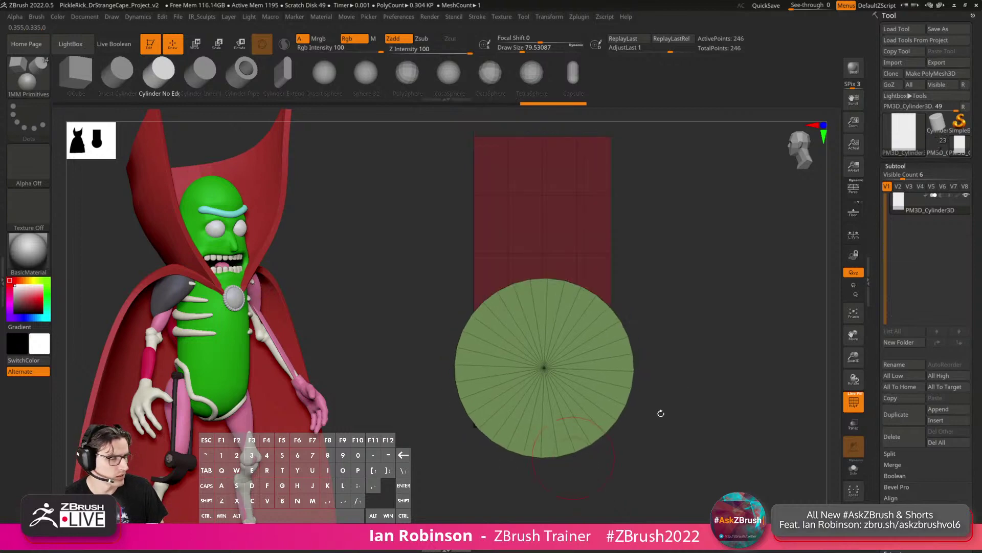
Turn on local symmetry and scale the cylinders on both sides of the box into thin discs, and return to Draw mode.
{"action": "left_click_drag", "start_coordinate": [658, 410], "coordinate": [732, 358], "text": "shift"}
{"action": "key", "text": "p"}
{"action": "key", "text": "w"}
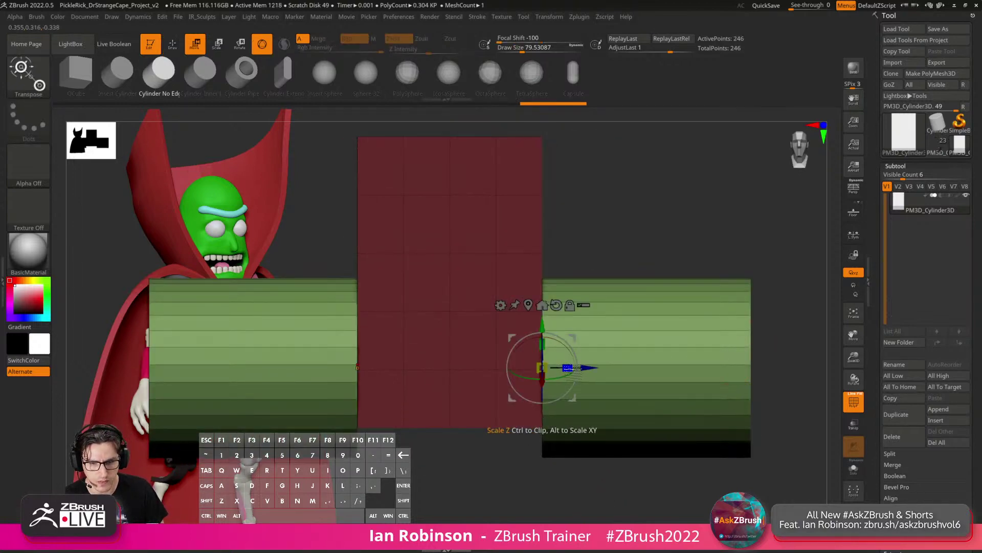
{"action": "left_click_drag", "start_coordinate": [568, 368], "coordinate": [544, 368]}
{"action": "key", "text": "ctrl+z"}
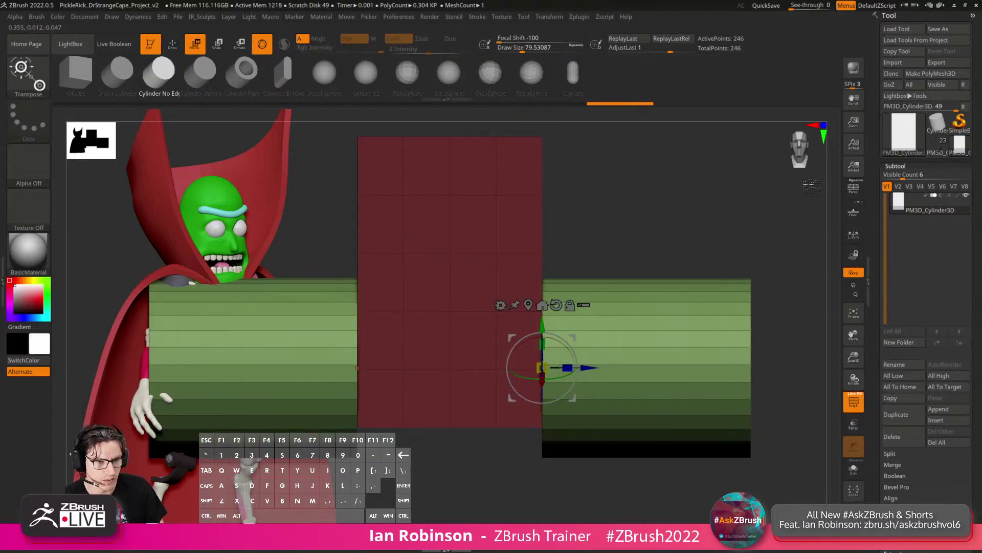
{"action": "left_click", "coordinate": [858, 234]}
{"action": "left_click", "coordinate": [556, 305]}
{"action": "key", "text": "ctrl+z"}
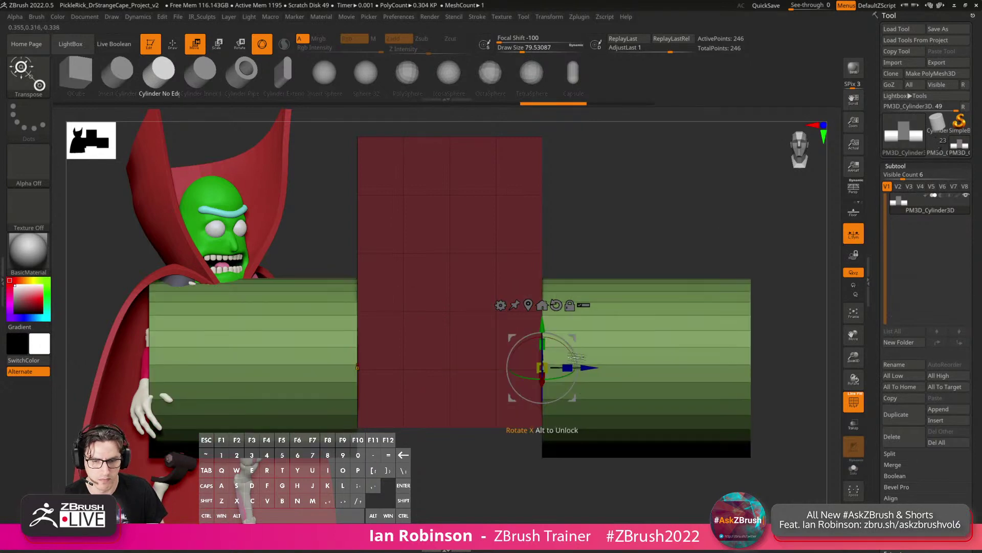
{"action": "left_click_drag", "start_coordinate": [575, 357], "coordinate": [359, 381]}
{"action": "key", "text": "q"}
Hide the two discs, clear the mask, and split the hidden discs from the box into their own subtool.
{"action": "mouse_move", "coordinate": [693, 311]}
{"action": "left_mouse_down"}
{"action": "mouse_move", "coordinate": [669, 304]}
{"action": "mouse_move", "coordinate": [675, 294]}
{"action": "left_mouse_up"}
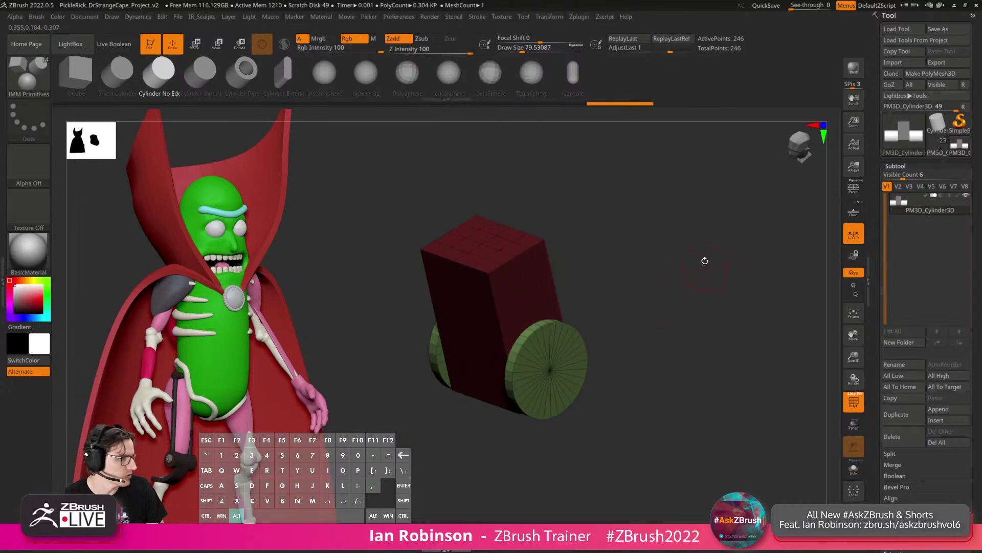
{"action": "left_click_drag", "start_coordinate": [705, 261], "coordinate": [756, 244]}
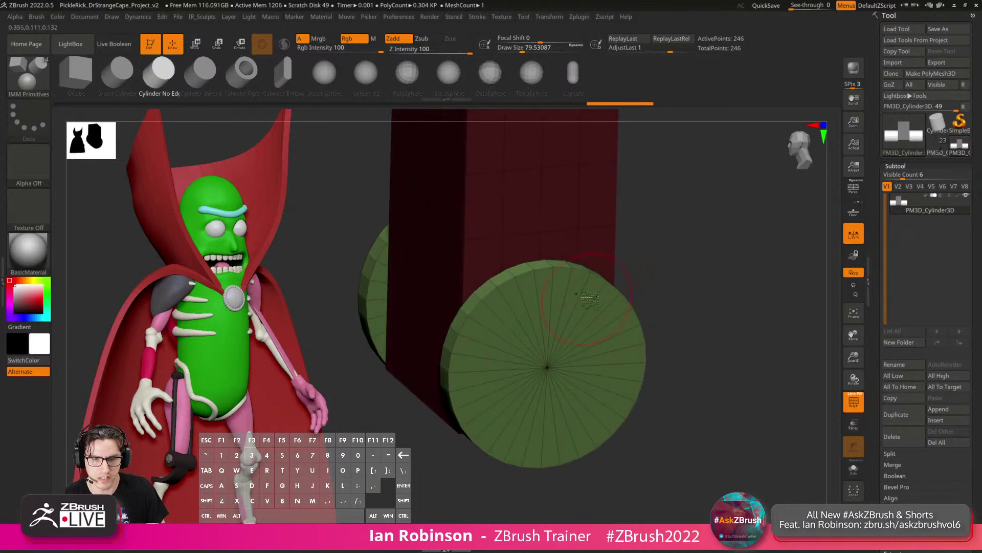
{"action": "left_click", "coordinate": [571, 263], "text": "ctrl+shift"}
{"action": "left_click", "coordinate": [730, 243], "text": "ctrl+shift"}
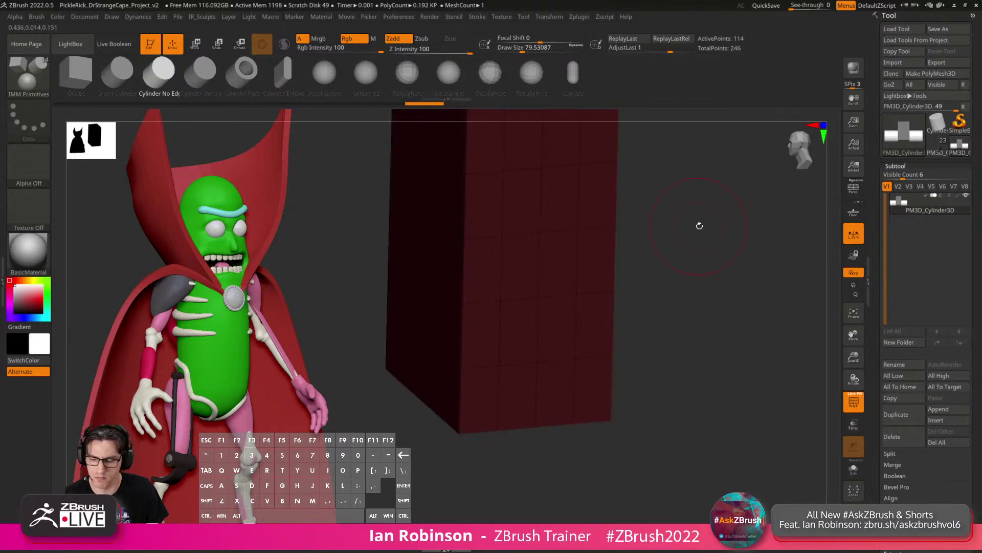
{"action": "left_click_drag", "start_coordinate": [713, 230], "coordinate": [701, 224], "text": "ctrl"}
{"action": "key", "text": "2"}
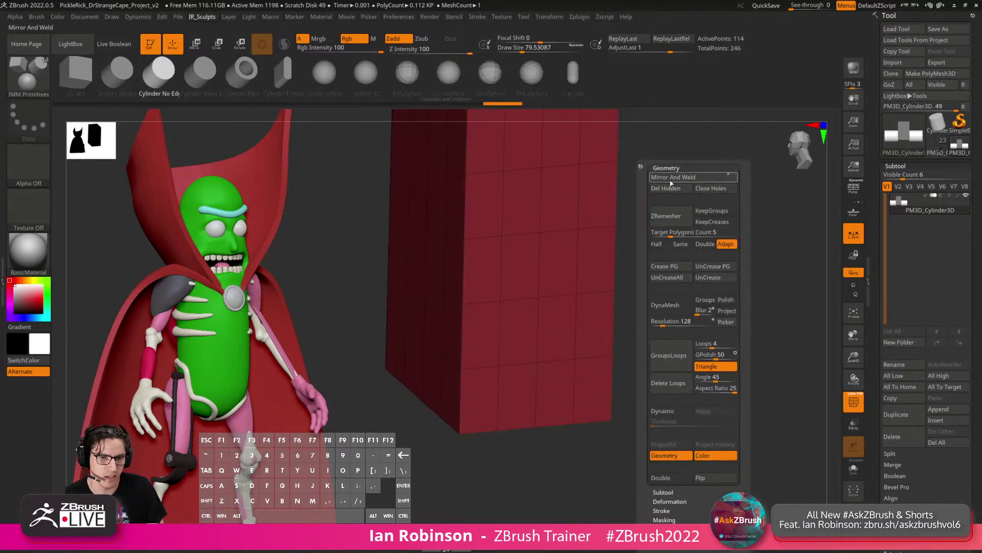
{"action": "left_click", "coordinate": [671, 178]}
{"action": "left_click", "coordinate": [666, 169]}
{"action": "left_click", "coordinate": [666, 177]}
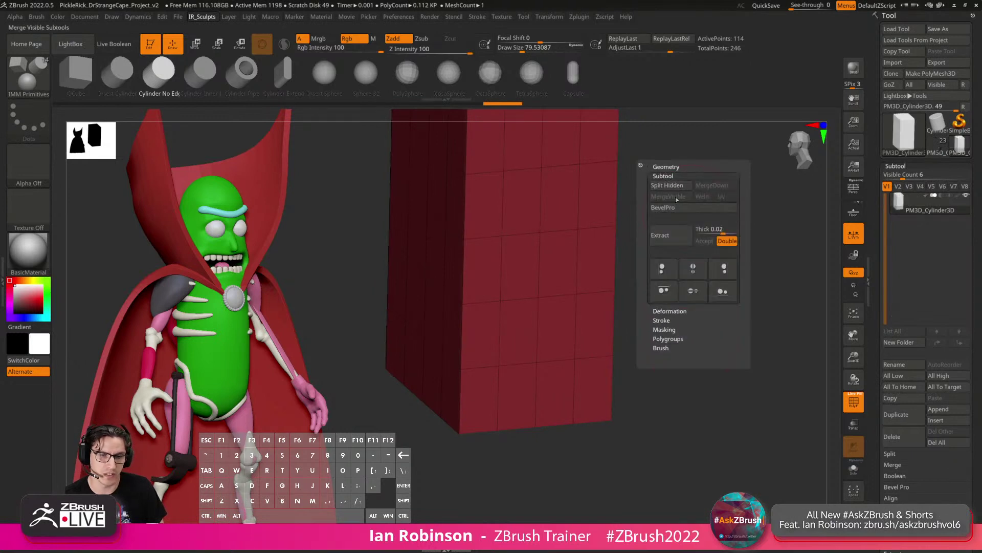
{"action": "left_click", "coordinate": [670, 189]}
Select the disc subtool and insert a single circular edge loop about halfway across the discs' faces with ZModeler.
{"action": "left_click_drag", "start_coordinate": [664, 280], "coordinate": [619, 322]}
{"action": "key", "text": "shift+f"}
{"action": "key", "text": "shift+f"}
{"action": "left_click", "coordinate": [618, 322], "text": "alt"}
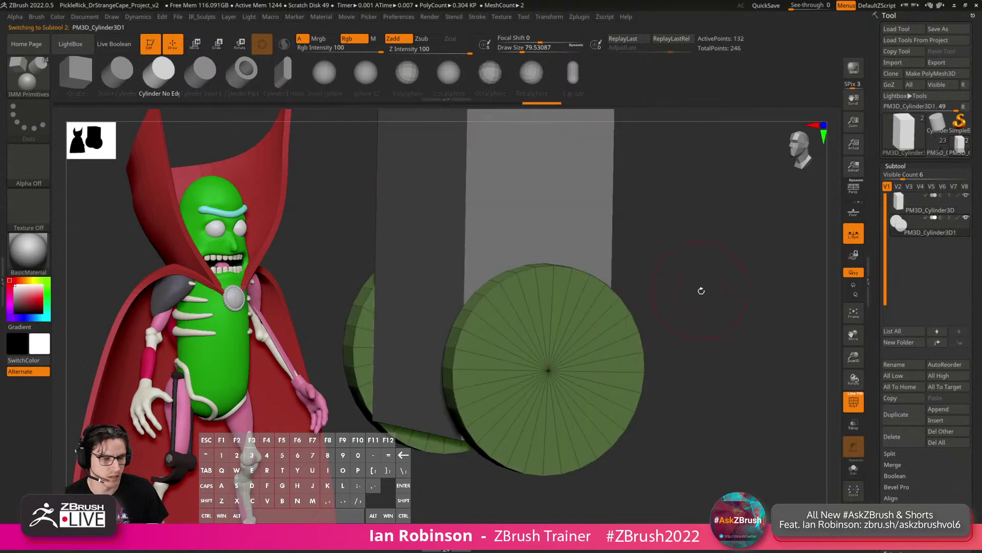
{"action": "left_click_drag", "start_coordinate": [730, 257], "coordinate": [717, 287], "text": "shift"}
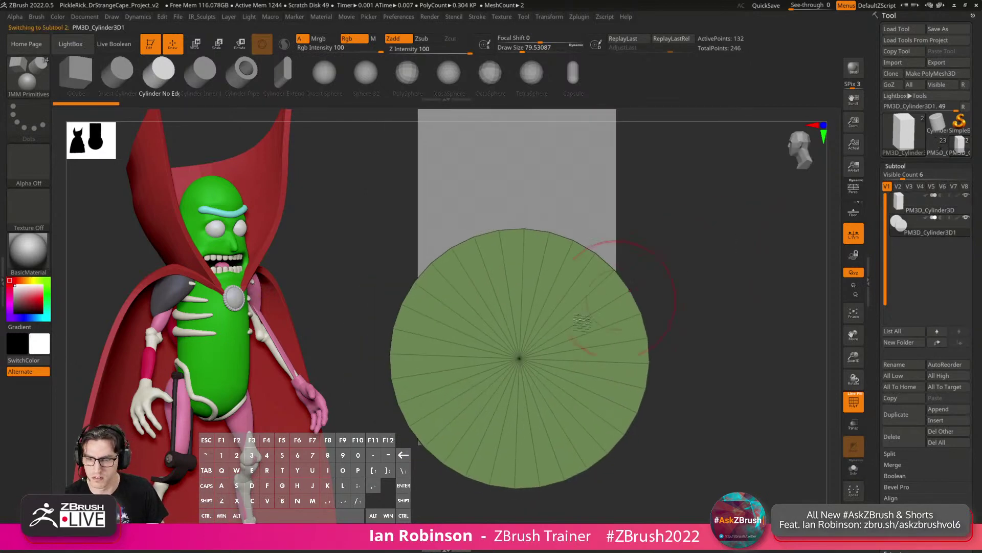
{"action": "key", "text": "b"}
{"action": "key", "text": "z"}
{"action": "key", "text": "m"}
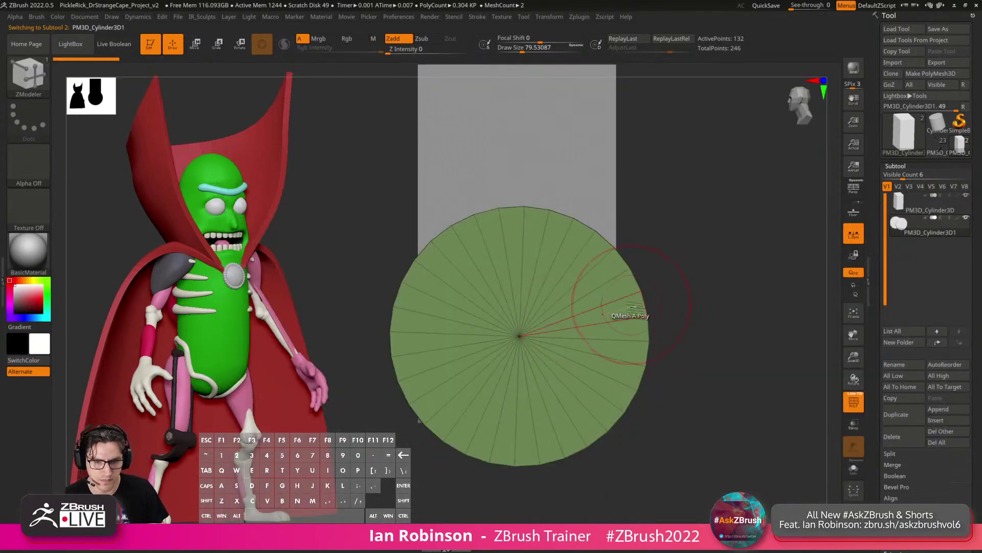
{"action": "key", "text": "space"}
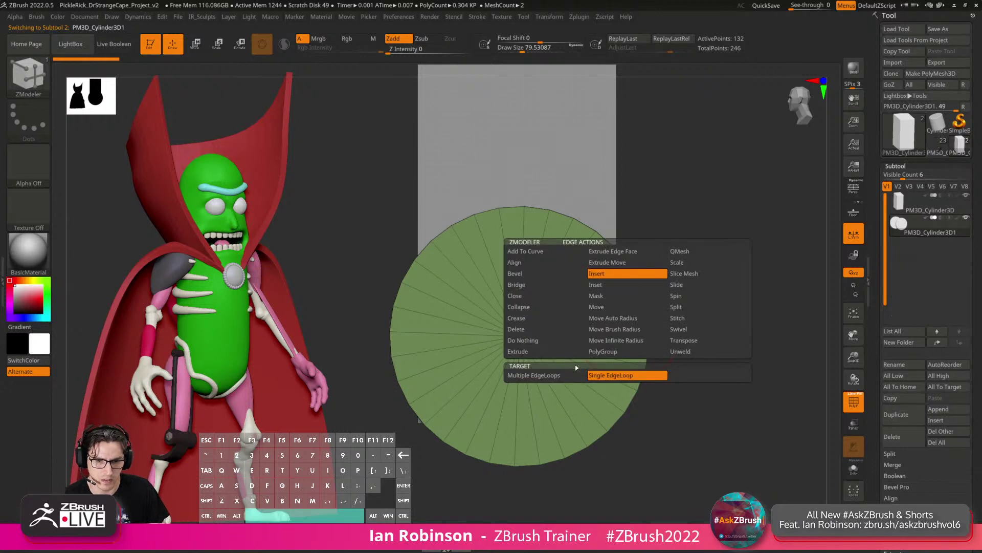
{"action": "left_click", "coordinate": [601, 307]}
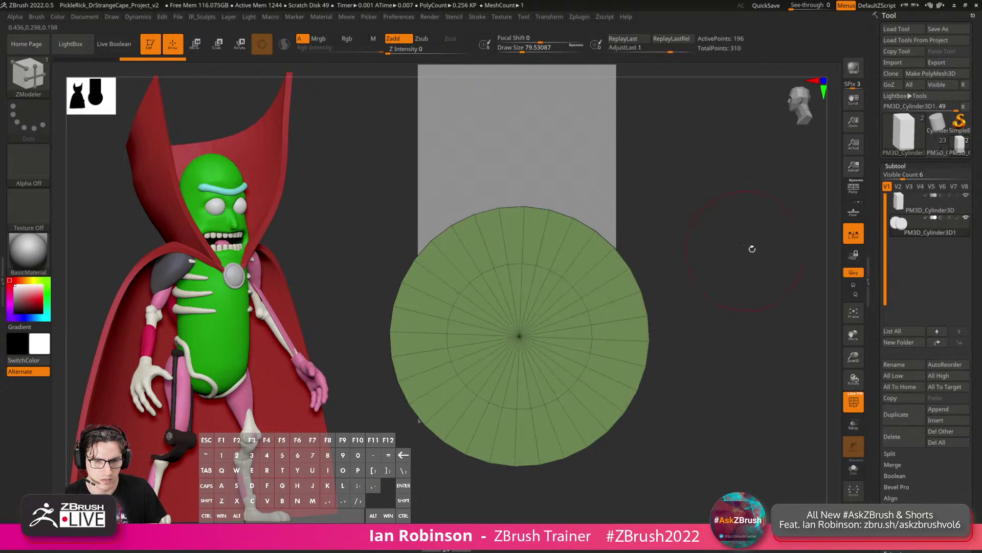
Give the disc's inner circle its own polygroup with ZModeler's edge PolyGroup Polyloop action, at draw size about 29.
{"action": "left_click_drag", "start_coordinate": [752, 247], "coordinate": [512, 297], "text": "alt"}
{"action": "key", "text": "s"}
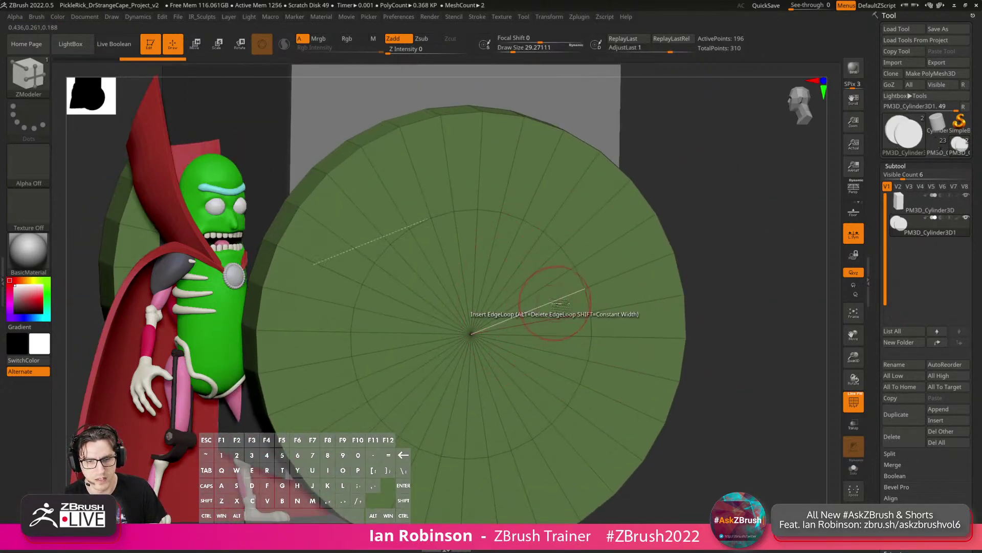
{"action": "key", "text": "space"}
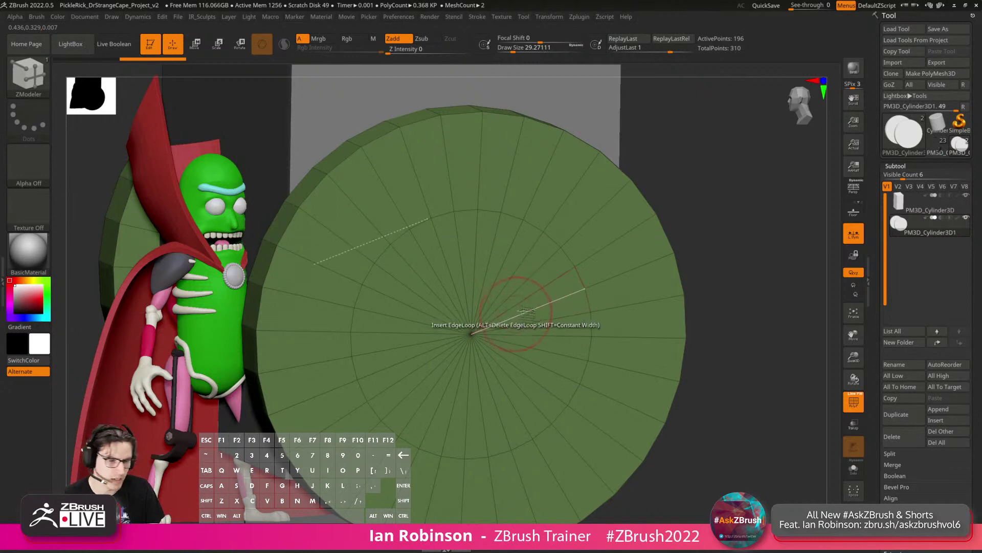
{"action": "key", "text": "space"}
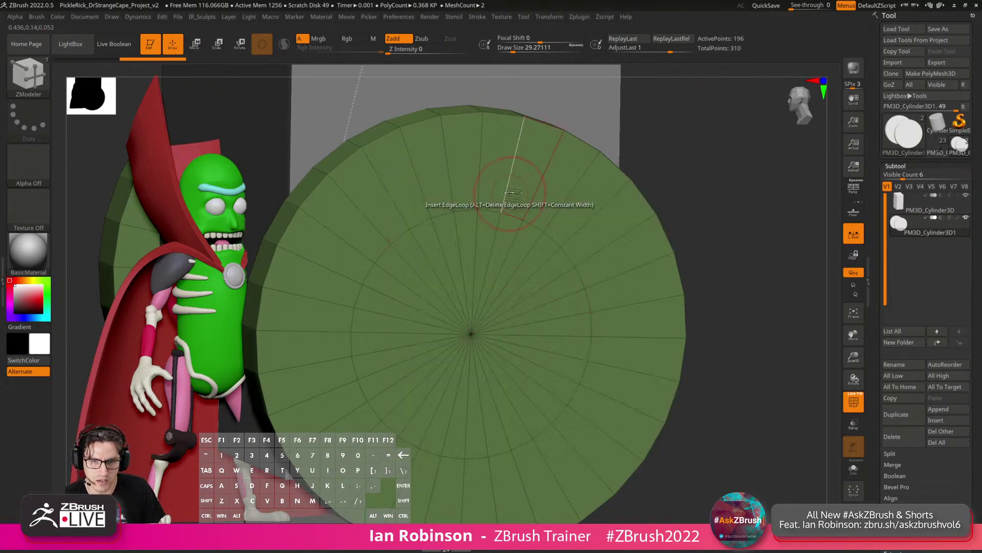
{"action": "key", "text": "space"}
{"action": "left_click", "coordinate": [542, 351]}
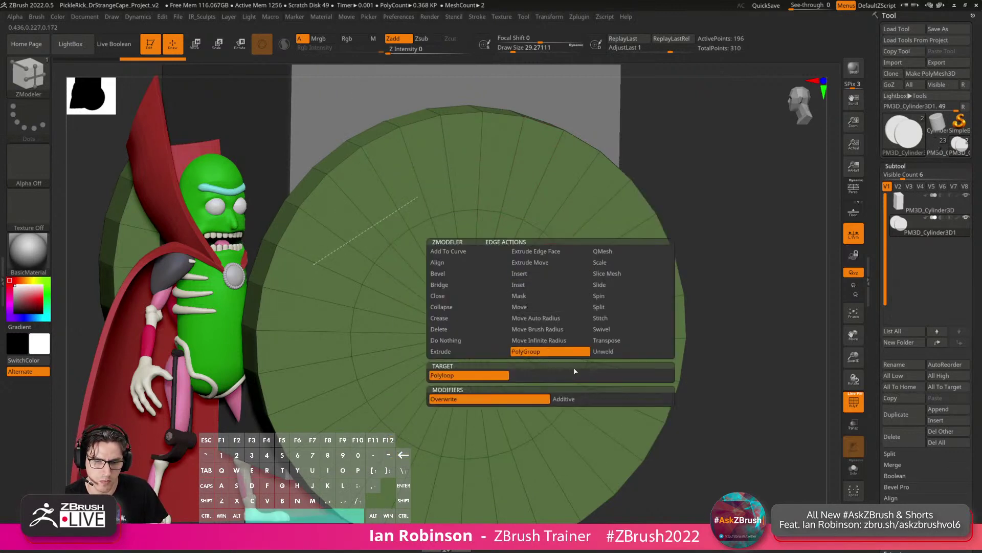
{"action": "left_click", "coordinate": [563, 335]}
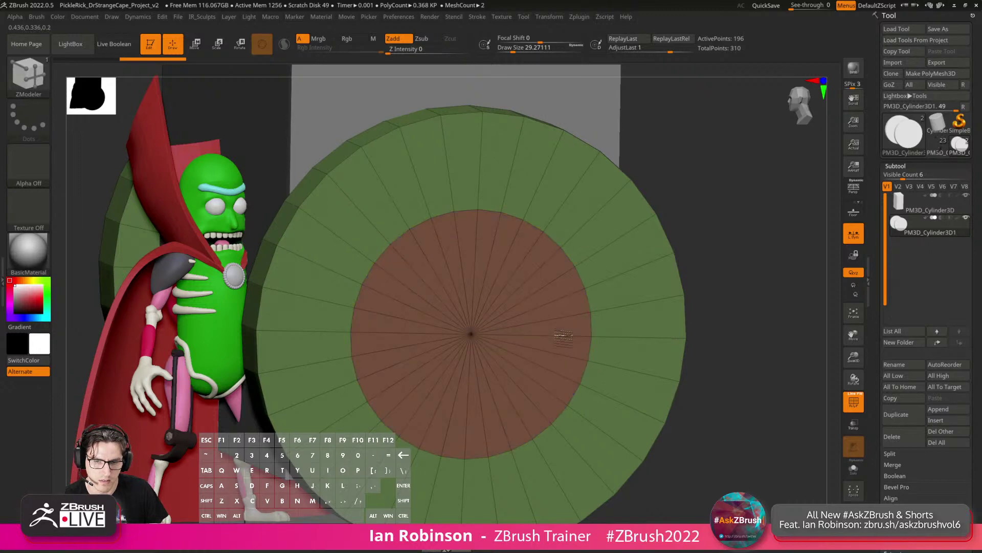
Inset the disc's center polygroup with the polygon Inset action targeting Polygroup All, leaving a small central circle.
{"action": "key", "text": "space"}
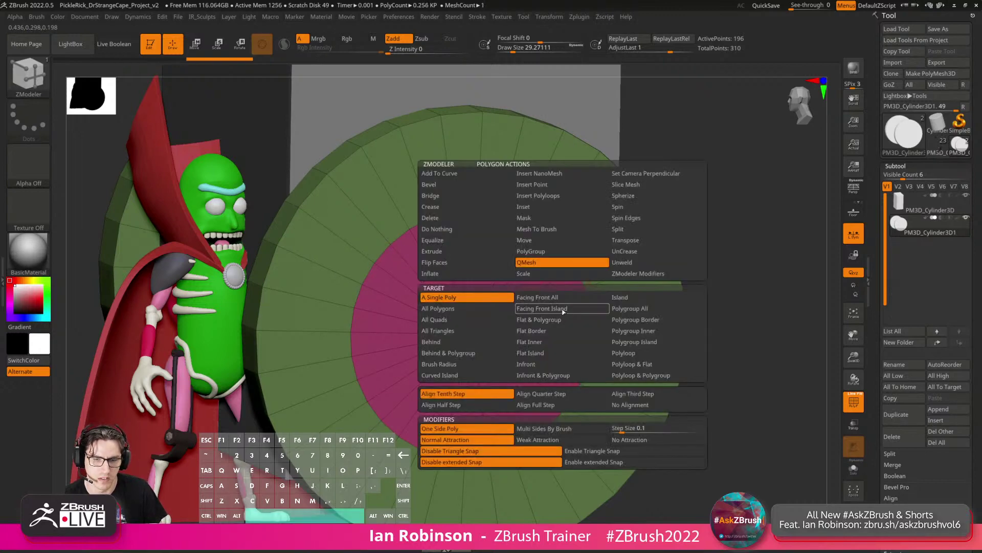
{"action": "left_click", "coordinate": [537, 206]}
{"action": "left_click", "coordinate": [636, 310]}
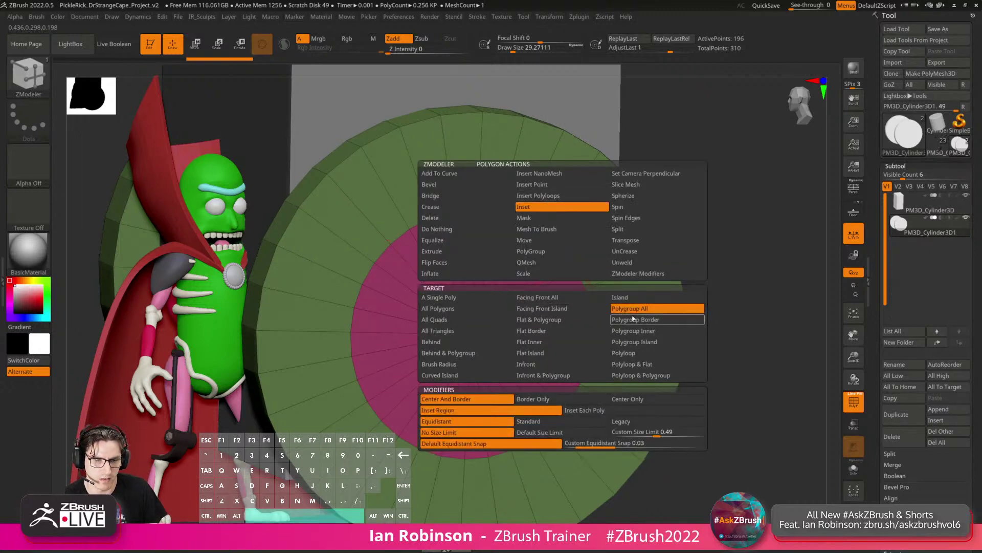
{"action": "left_click_drag", "start_coordinate": [566, 298], "coordinate": [553, 300]}
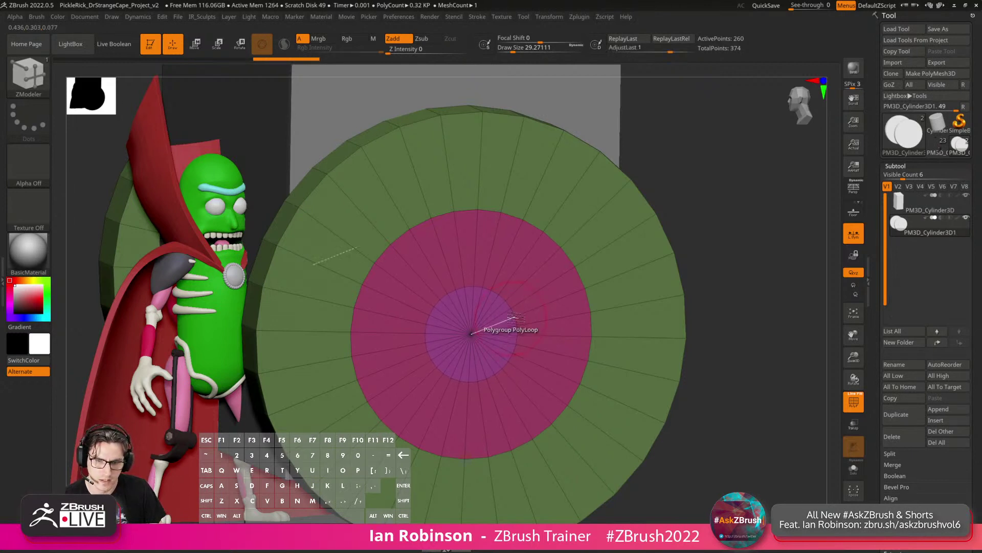
Bevel the edge loop around the small central circle into a narrow ring using ZModeler's edge Bevel action.
{"action": "key", "text": "space"}
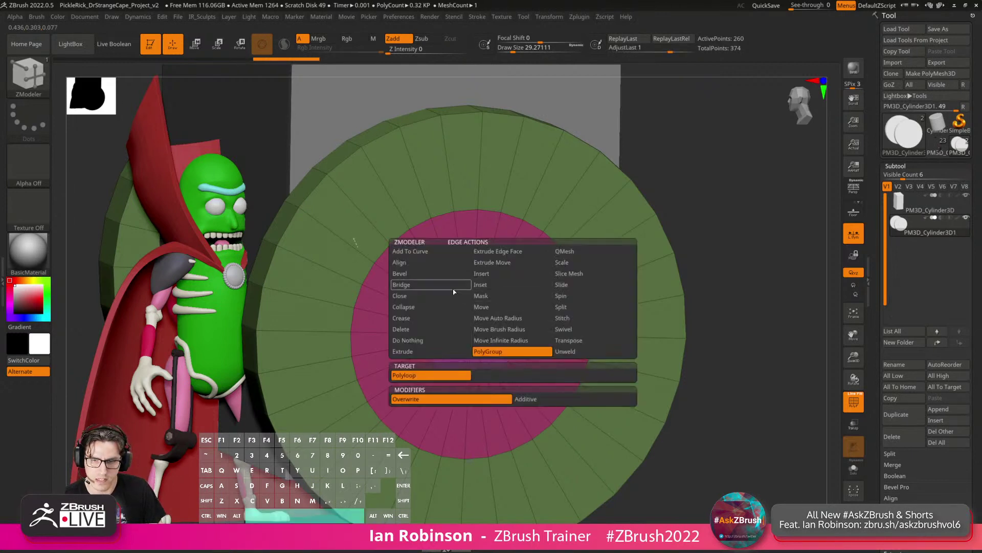
{"action": "left_click", "coordinate": [409, 273]}
{"action": "left_click", "coordinate": [521, 320]}
{"action": "left_click_drag", "start_coordinate": [523, 320], "coordinate": [527, 319]}
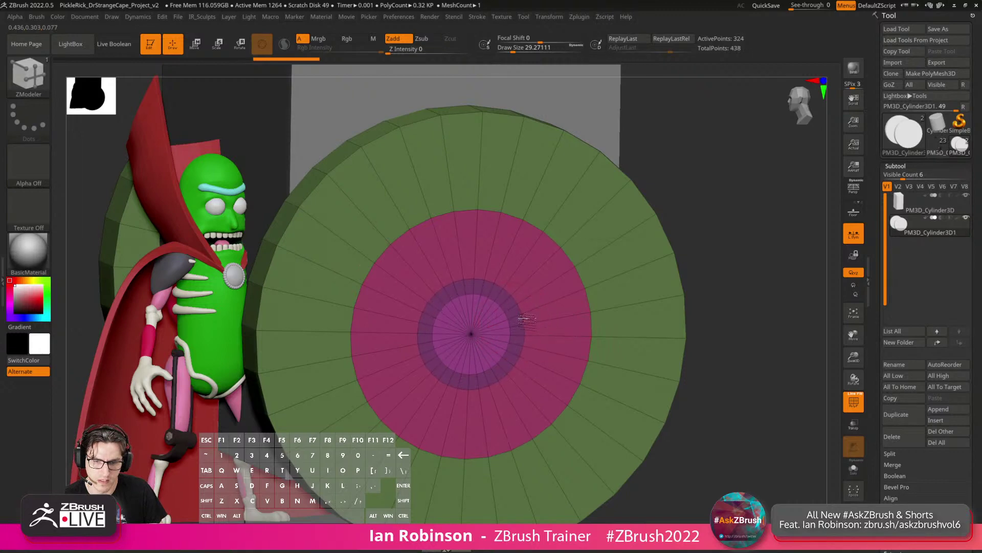
Set the ZModeler draw size to about 15 for close work on the disc's central ring.
{"action": "left_click_drag", "start_coordinate": [742, 217], "coordinate": [702, 230]}
{"action": "mouse_move", "coordinate": [525, 293]}
{"action": "right_mouse_down", "text": "alt"}
{"action": "mouse_move", "coordinate": [554, 279]}
{"action": "mouse_move", "coordinate": [533, 302]}
{"action": "right_mouse_up", "text": "alt"}
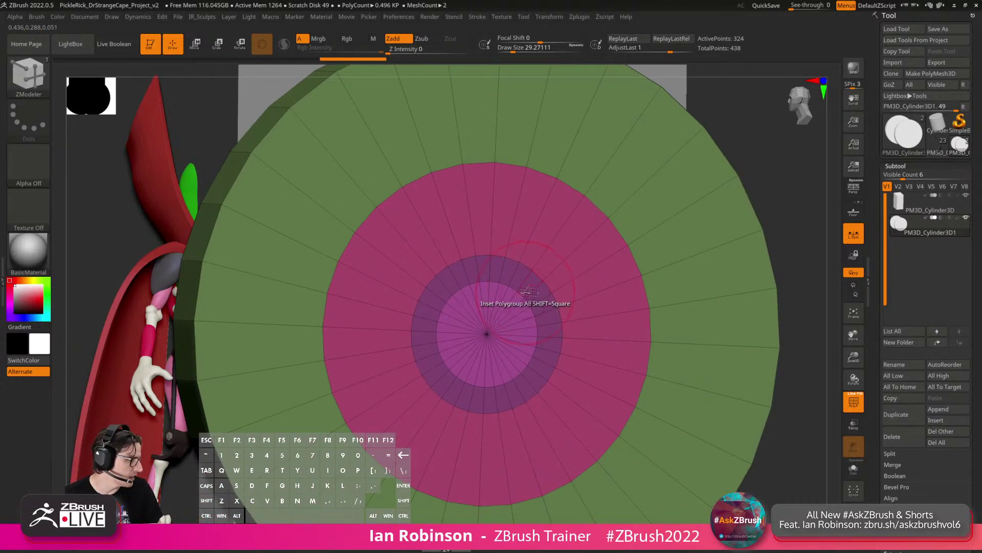
{"action": "key", "text": "s"}
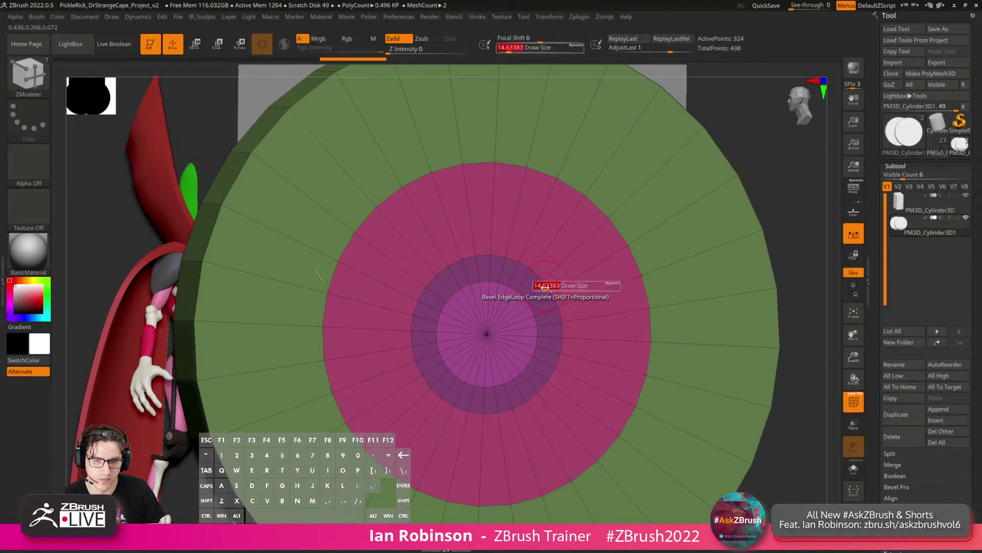
{"action": "mouse_move", "coordinate": [545, 287]}
{"action": "right_mouse_down", "text": "alt"}
{"action": "mouse_move", "coordinate": [501, 316]}
{"action": "mouse_move", "coordinate": [501, 296]}
{"action": "right_mouse_up", "text": "alt"}
Try to bevel the narrow ring's inner and outer edge loops into thin strips, and undo both bevels.
{"action": "left_click", "coordinate": [501, 292]}
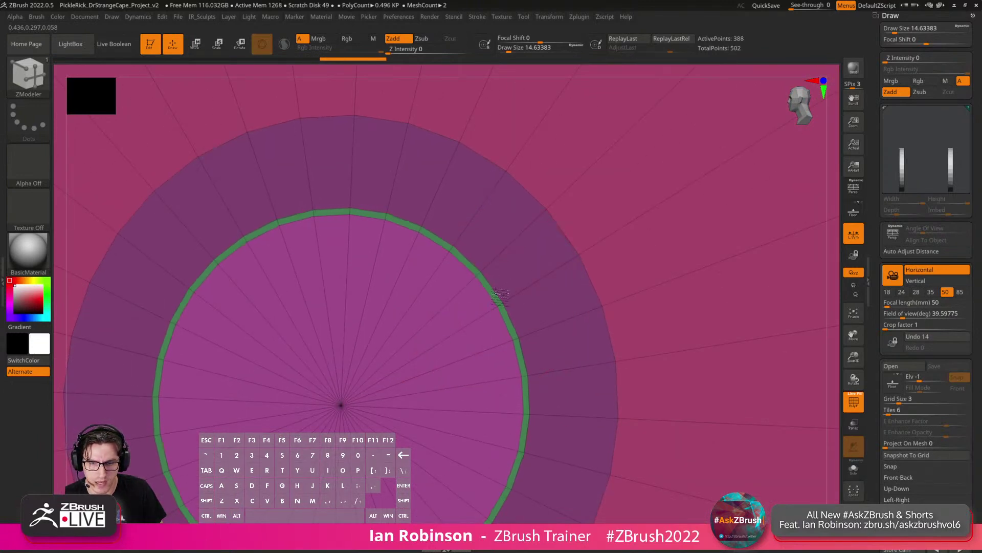
{"action": "left_click", "coordinate": [580, 247]}
{"action": "mouse_move", "coordinate": [580, 246]}
{"action": "right_mouse_down", "text": "alt"}
{"action": "mouse_move", "coordinate": [533, 203]}
{"action": "mouse_move", "coordinate": [586, 260]}
{"action": "right_mouse_up", "text": "alt"}
{"action": "right_click_drag", "start_coordinate": [496, 323], "coordinate": [453, 388], "text": "ctrl"}
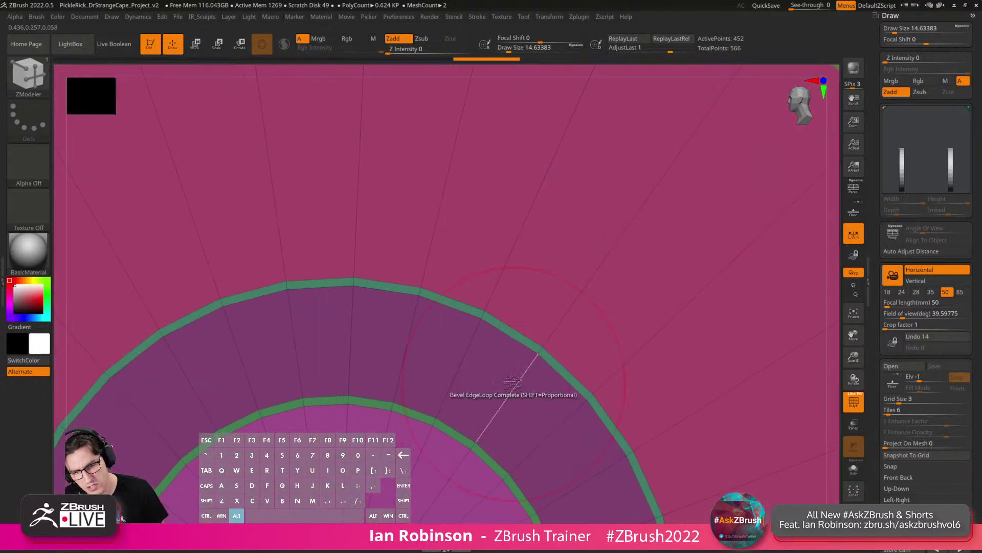
{"action": "key", "text": "ctrl+z"}
{"action": "key", "text": "ctrl+z"}
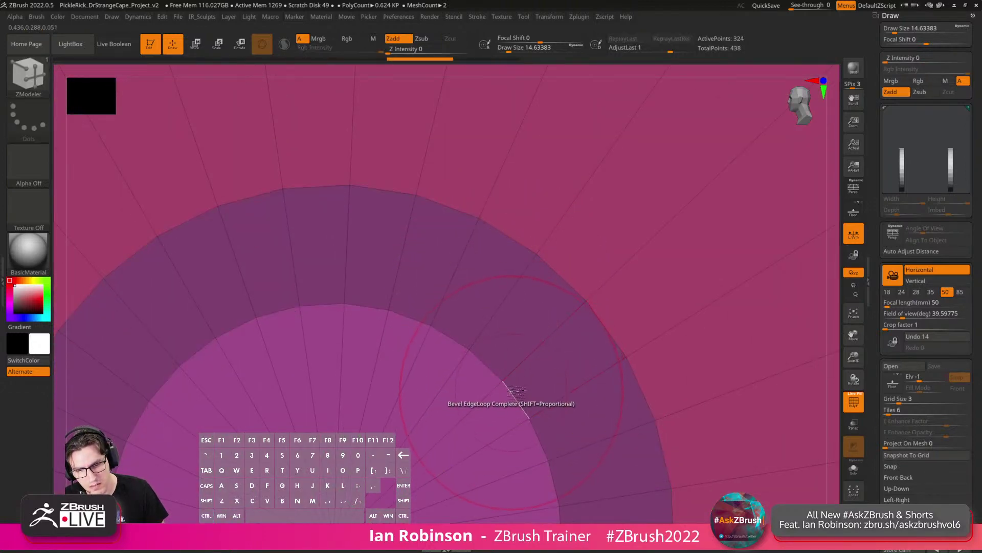
Bevel the inner and outer edge loops of the disc's narrow central ring into thin strips.
{"action": "left_click", "coordinate": [512, 385]}
{"action": "left_click", "coordinate": [631, 329]}
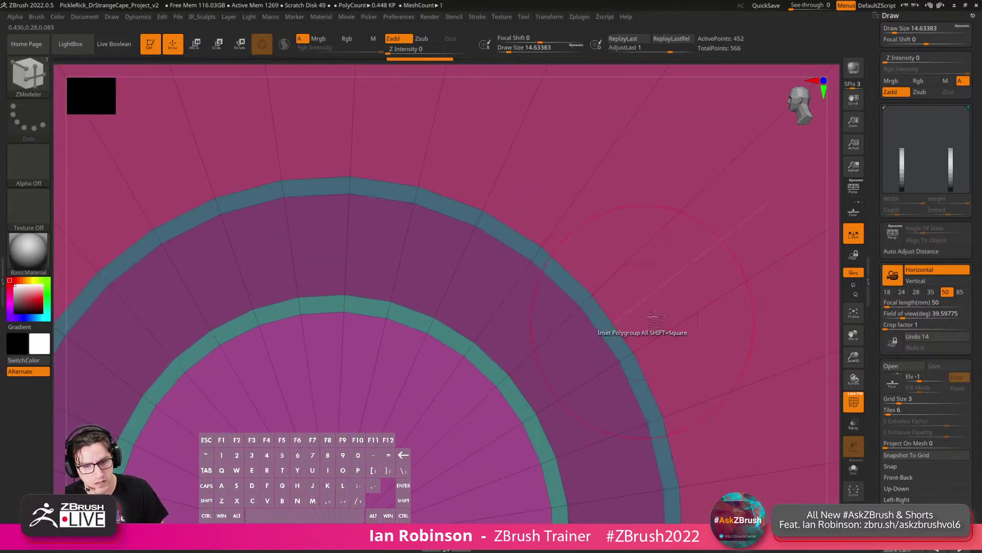
Bevel the disc's large circle edge loop into a thin strip and assign one polygroup to the three thin ring strips.
{"action": "right_click_drag", "start_coordinate": [658, 328], "coordinate": [735, 208], "text": "ctrl"}
{"action": "left_click", "coordinate": [772, 215]}
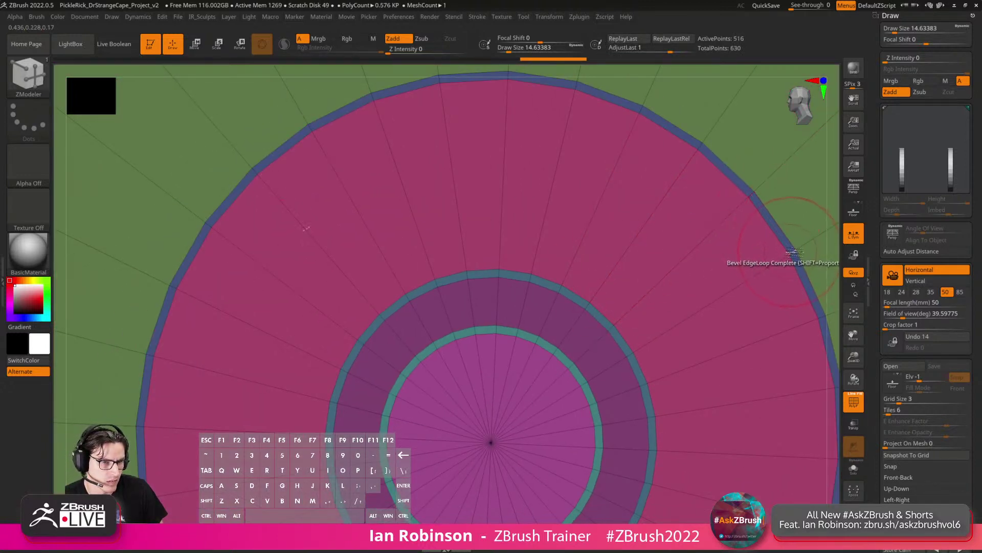
{"action": "key", "text": "space"}
{"action": "left_click", "coordinate": [759, 350]}
{"action": "left_click", "coordinate": [794, 252]}
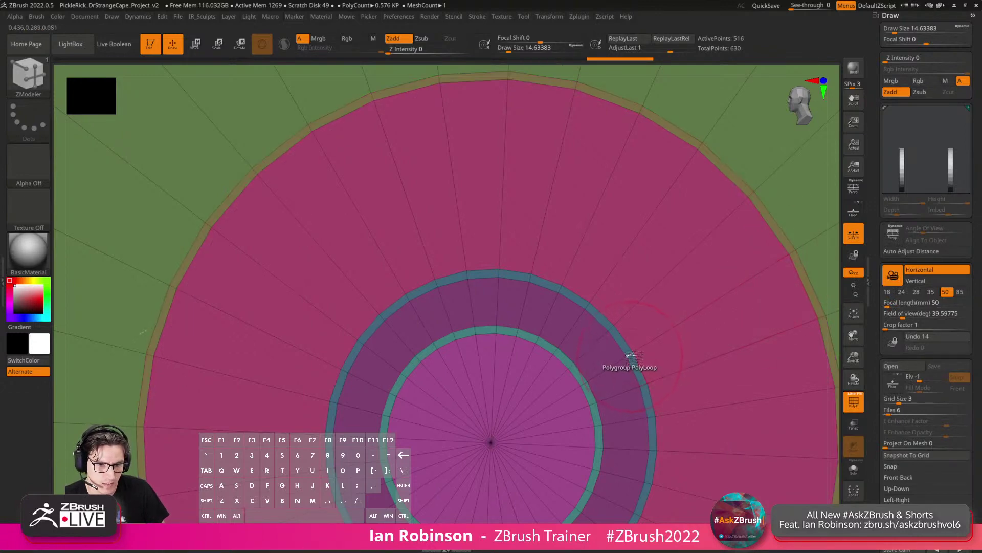
{"action": "right_click_drag", "start_coordinate": [593, 349], "coordinate": [606, 322]}
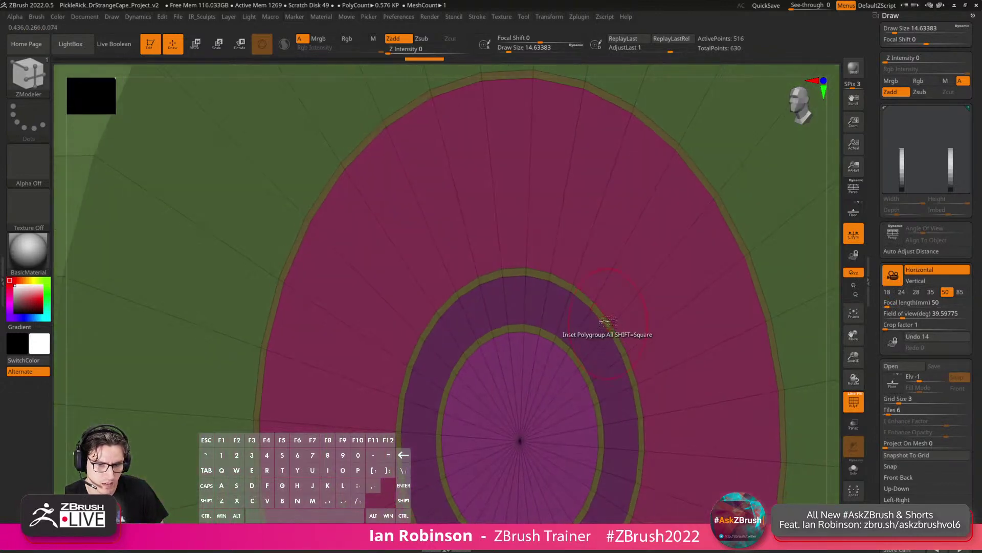
Push the three thin ring strips into the disc as grooves using ZModeler's QMesh action on Polygroup All.
{"action": "key", "text": "space"}
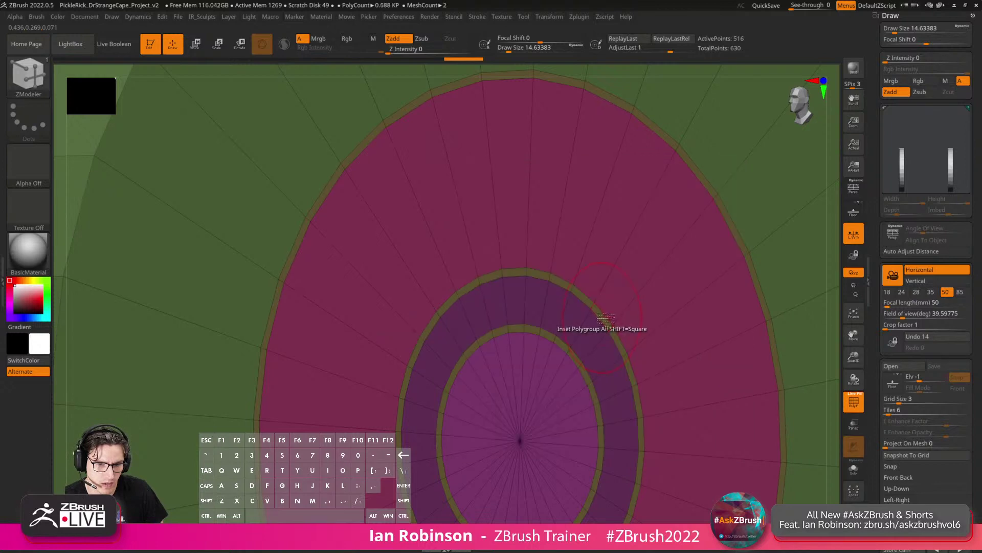
{"action": "key", "text": "space"}
{"action": "left_click", "coordinate": [600, 262]}
{"action": "left_click", "coordinate": [686, 309]}
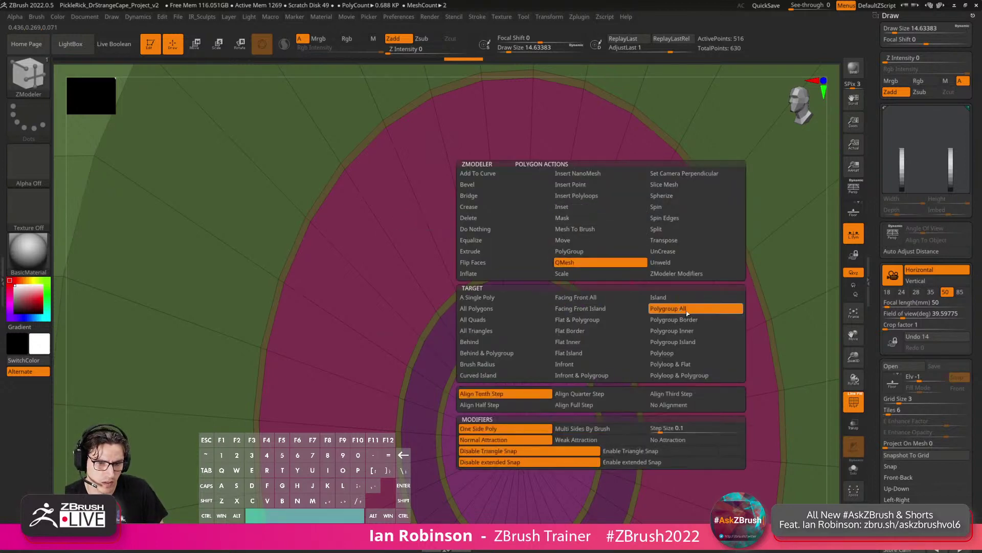
{"action": "left_click", "coordinate": [605, 321]}
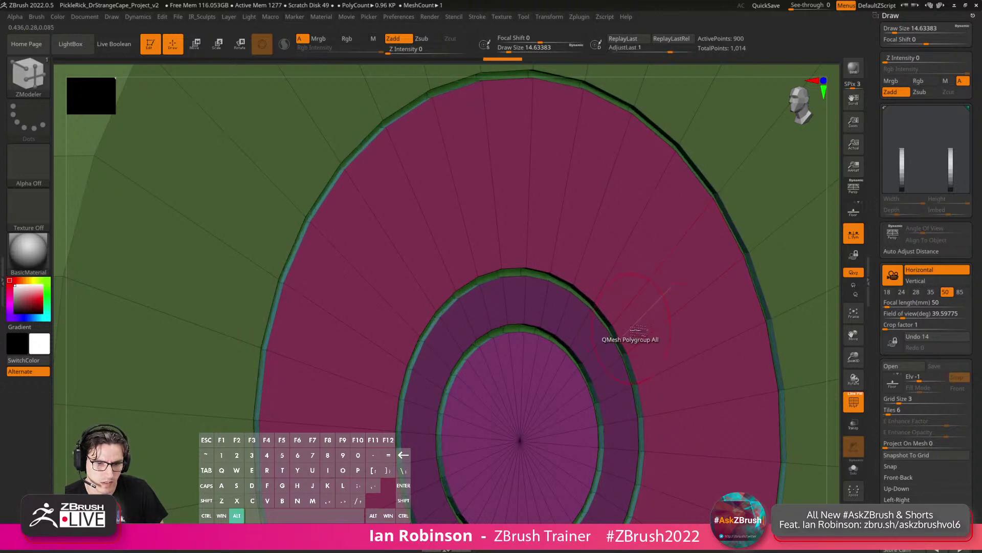
{"action": "right_click_drag", "start_coordinate": [633, 333], "coordinate": [717, 282], "text": "alt"}
{"action": "key", "text": "shift+f"}
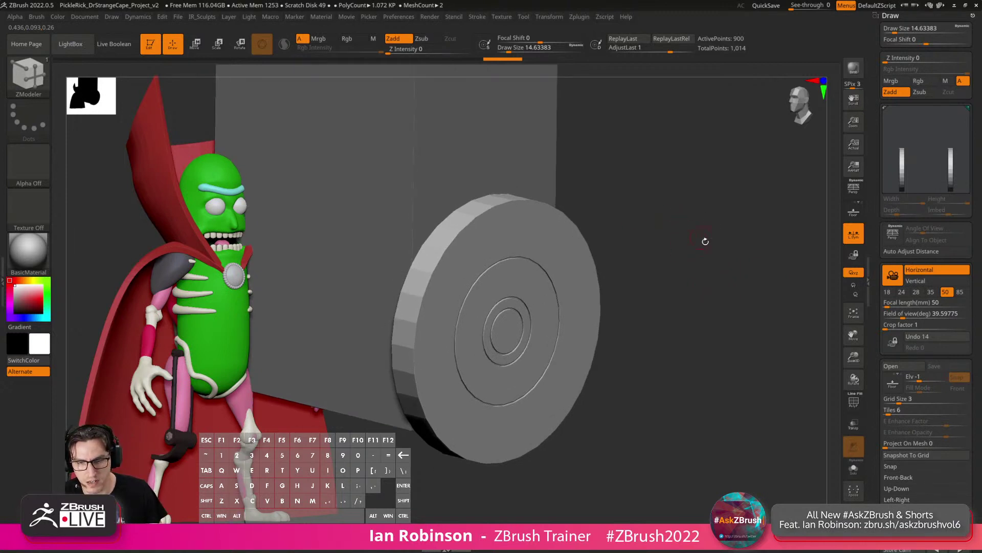
{"action": "right_click_drag", "start_coordinate": [704, 239], "coordinate": [579, 215]}
{"action": "key", "text": "shift+f"}
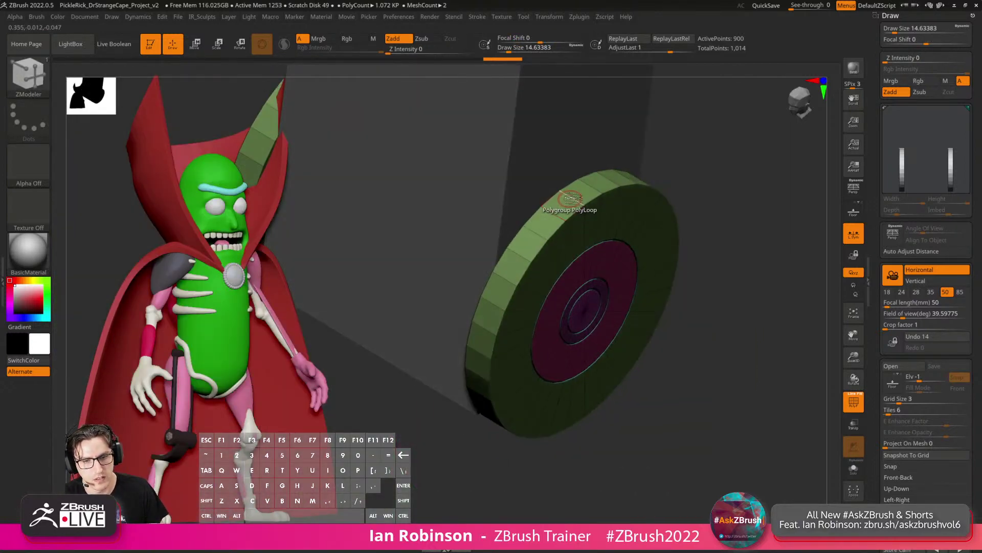
Set ZModeler's edge action to Insert with the Single EdgeLoop target.
{"action": "right_click_drag", "start_coordinate": [671, 206], "coordinate": [685, 234]}
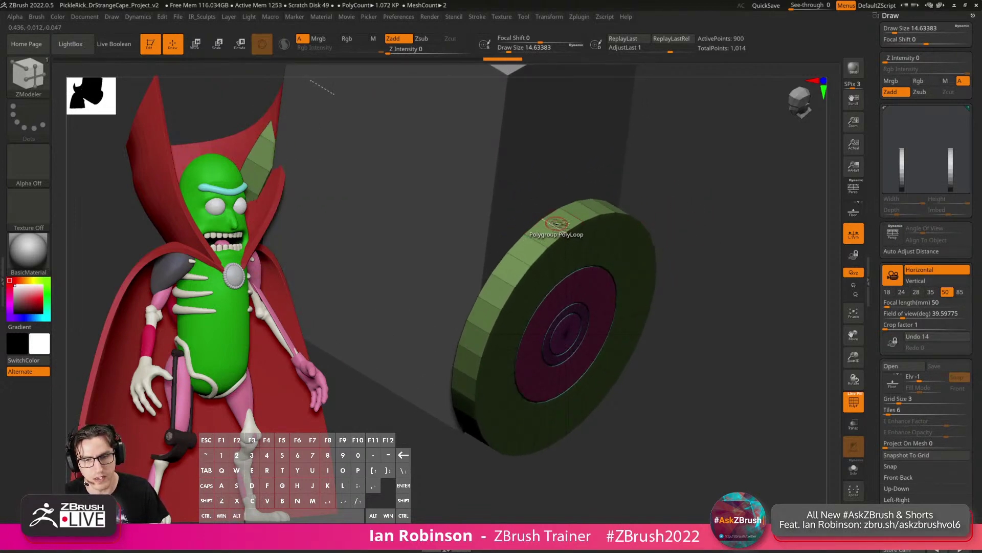
{"action": "key", "text": "space"}
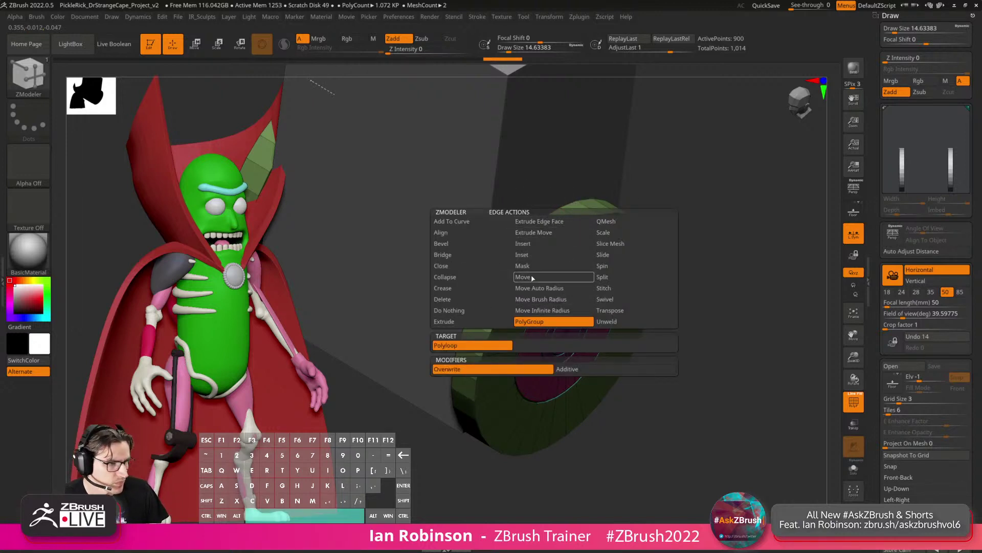
{"action": "left_click", "coordinate": [542, 243]}
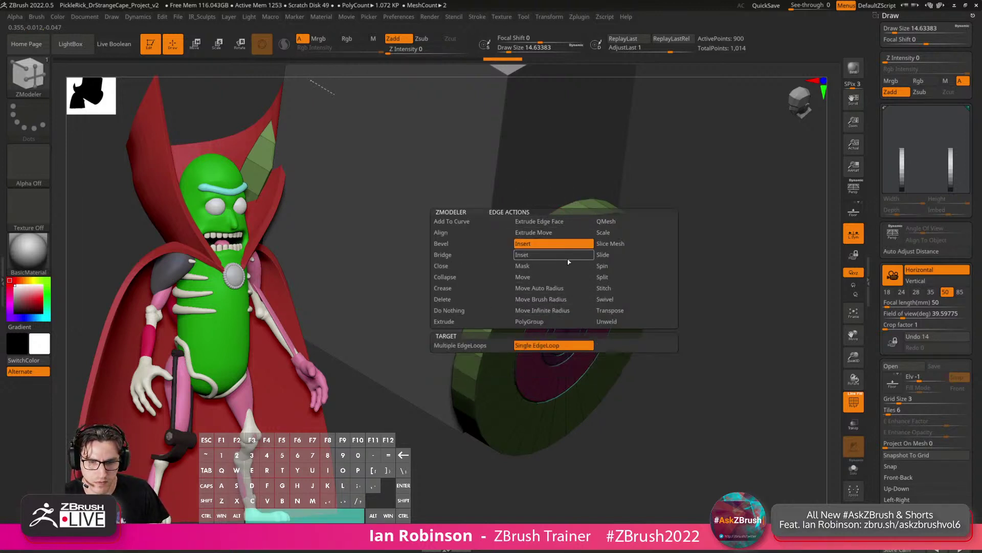
{"action": "key", "text": "space"}
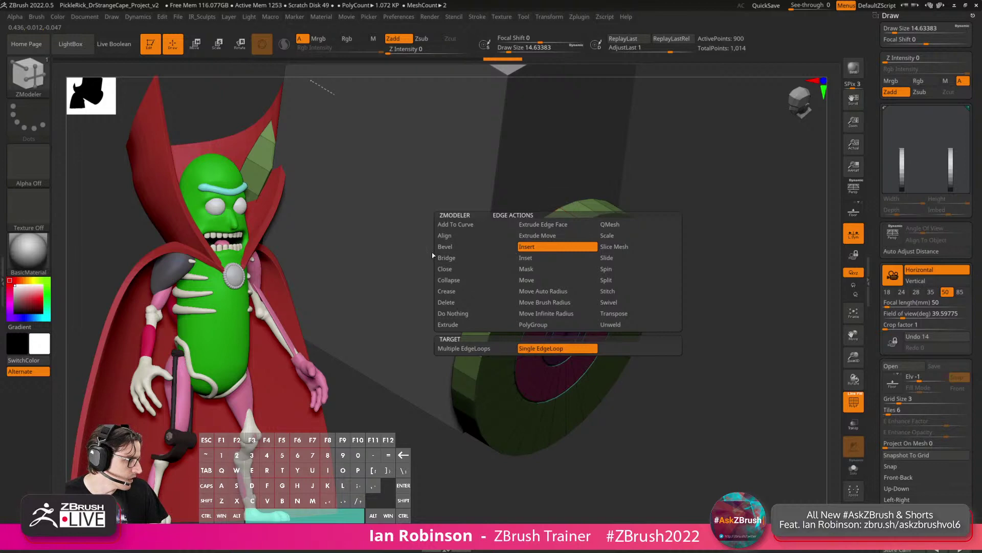
{"action": "left_click_drag", "start_coordinate": [714, 180], "coordinate": [716, 217]}
{"action": "left_click_drag", "start_coordinate": [716, 217], "coordinate": [510, 251]}
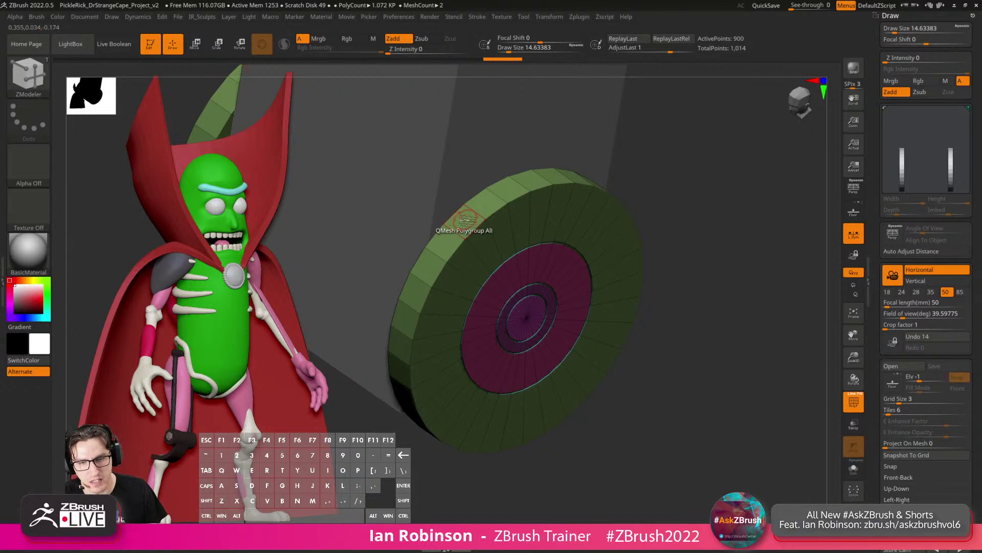
Set the edge action to Do Nothing and split the disc's rim into alternating polygroups with PolyGroup, Polygroup All and Checker.
{"action": "key", "text": "space"}
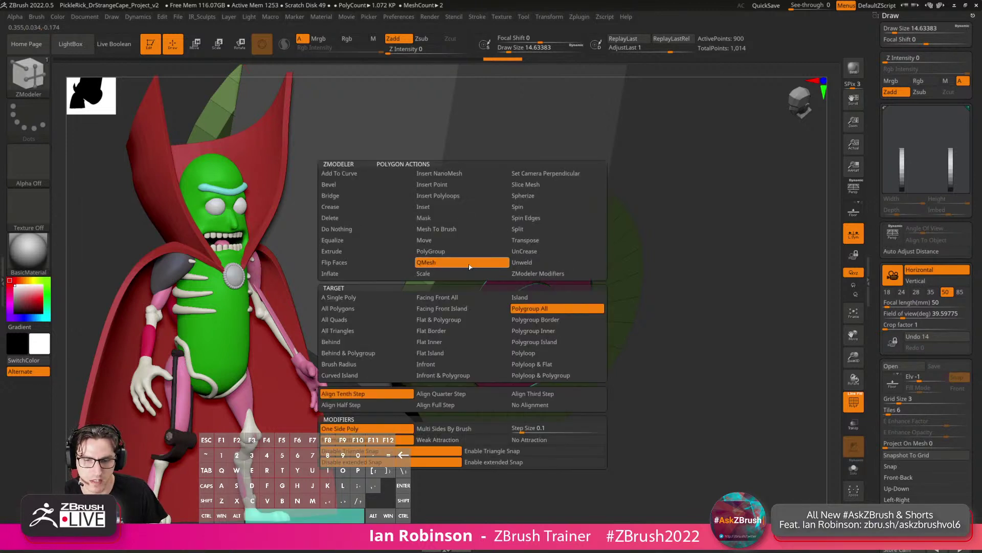
{"action": "left_click", "coordinate": [439, 261]}
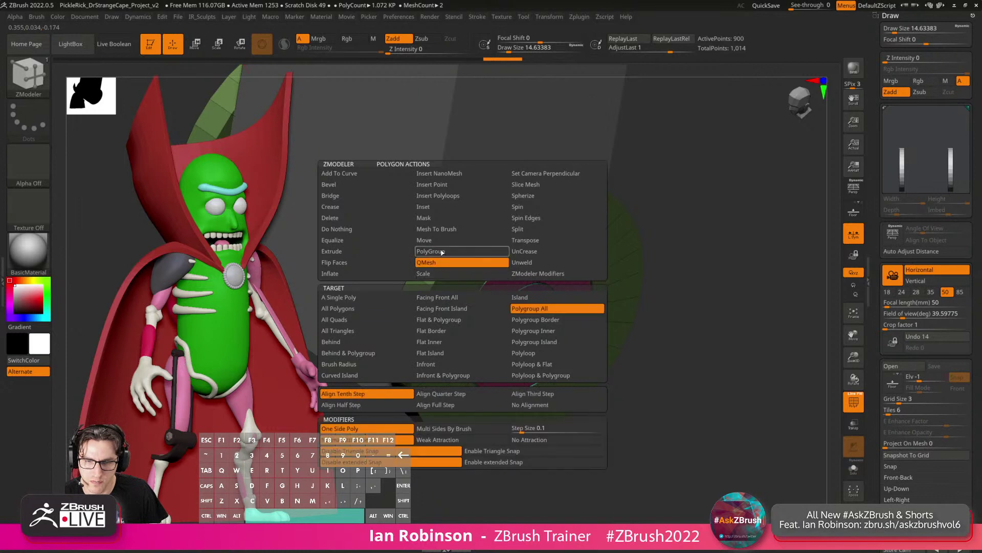
{"action": "left_click", "coordinate": [444, 252]}
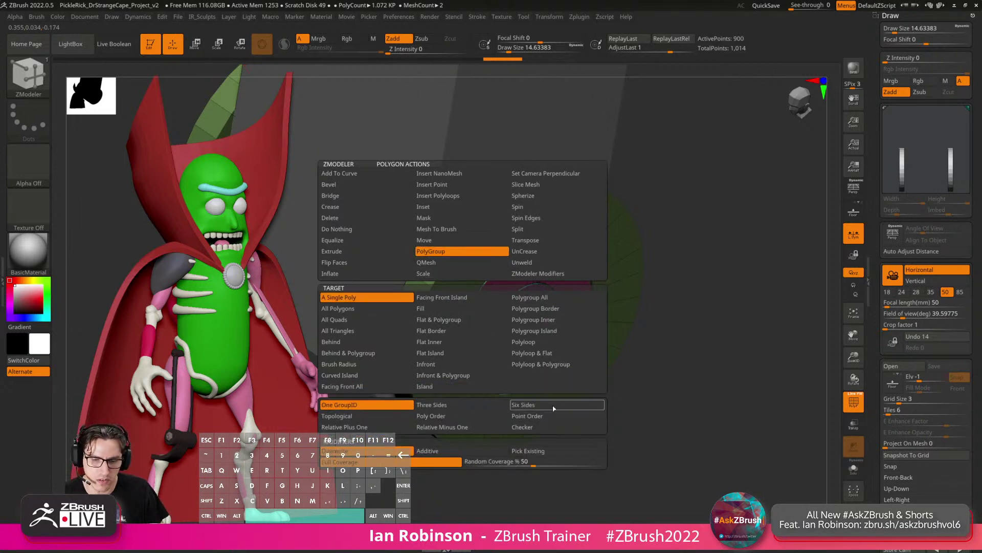
{"action": "left_click", "coordinate": [538, 426]}
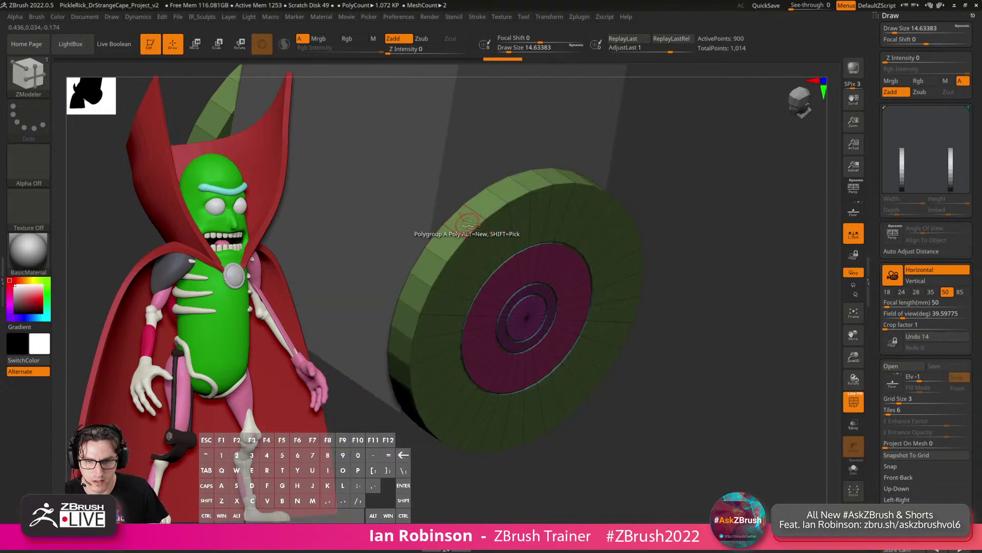
{"action": "key", "text": "space"}
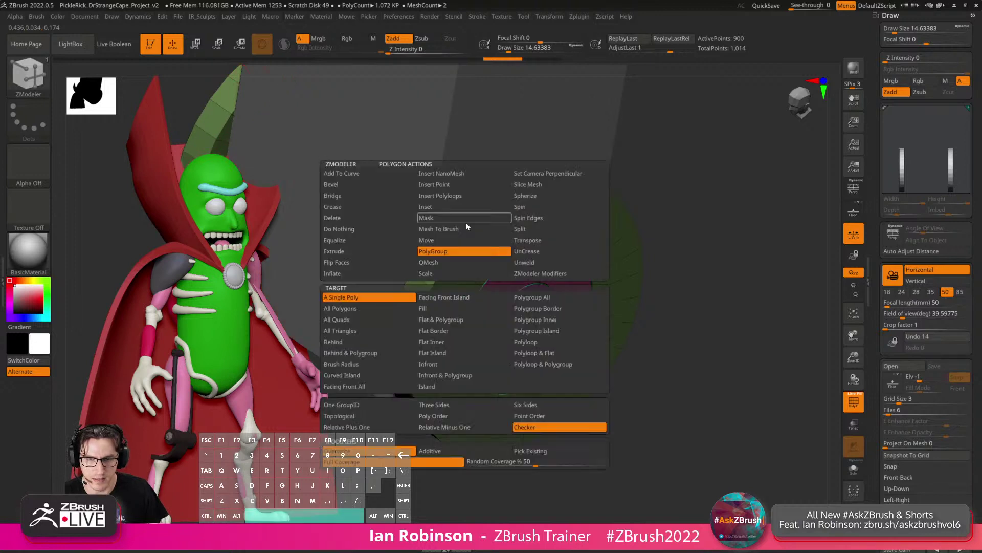
{"action": "left_click", "coordinate": [557, 303]}
{"action": "key", "text": "space"}
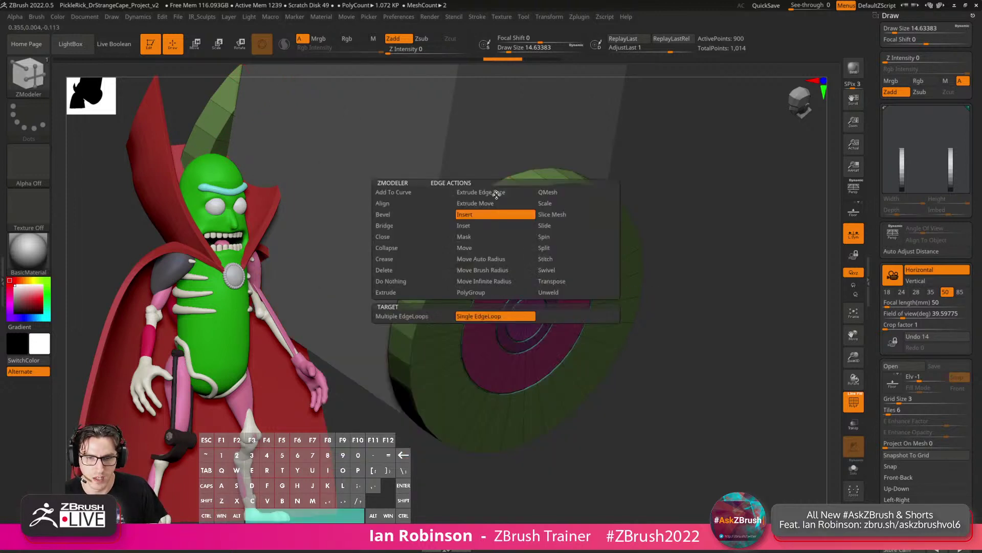
{"action": "left_click", "coordinate": [483, 282]}
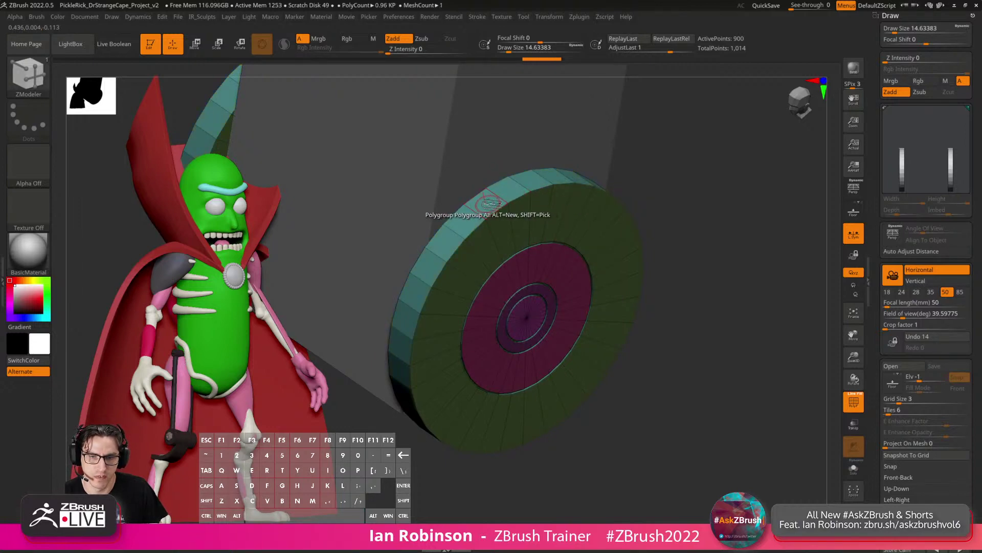
{"action": "left_click", "coordinate": [458, 204]}
{"action": "left_click_drag", "start_coordinate": [595, 217], "coordinate": [649, 241]}
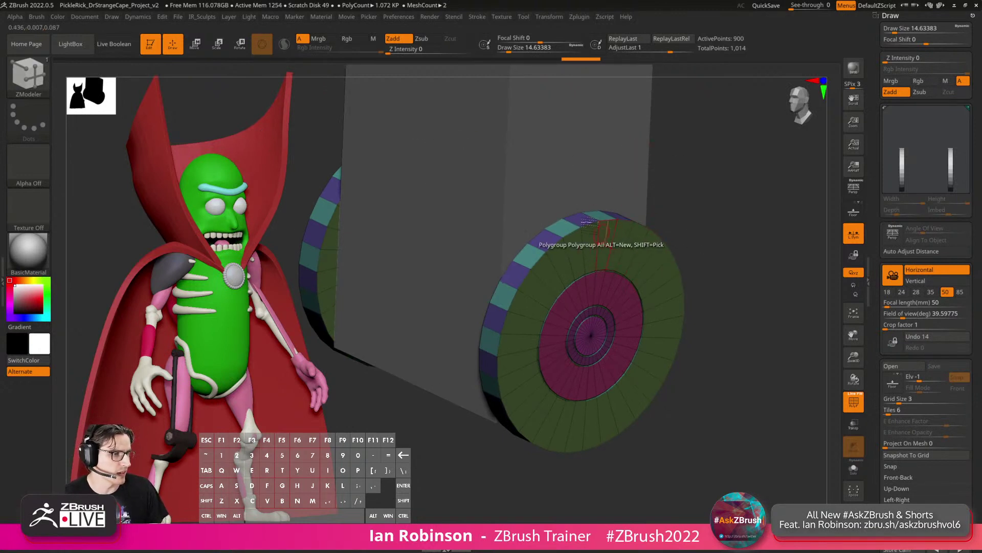
{"action": "right_click_drag", "start_coordinate": [588, 224], "coordinate": [604, 339]}
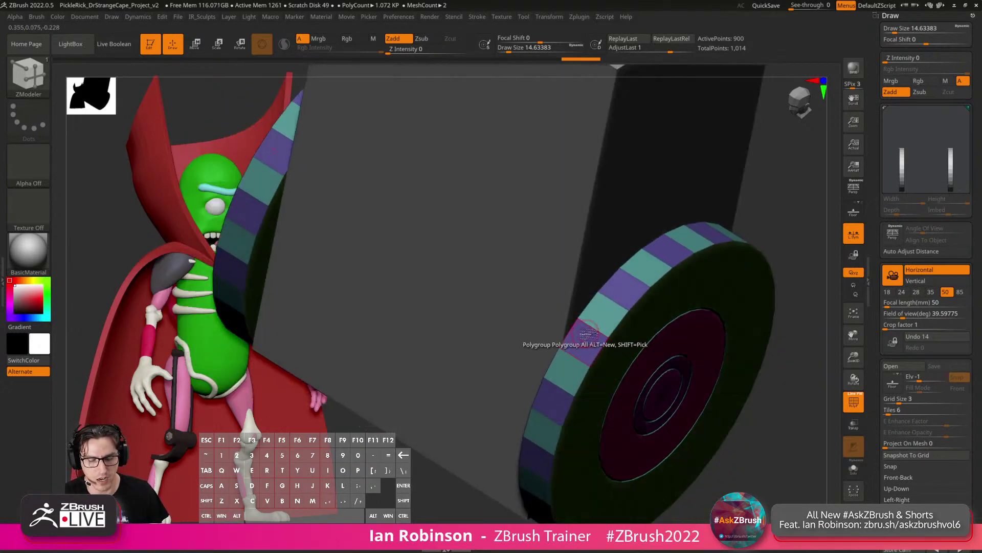
Inset every other rim face slightly using Inset on Polygroup All, redoing it so the narrow borders form their own polygroup.
{"action": "key", "text": "space"}
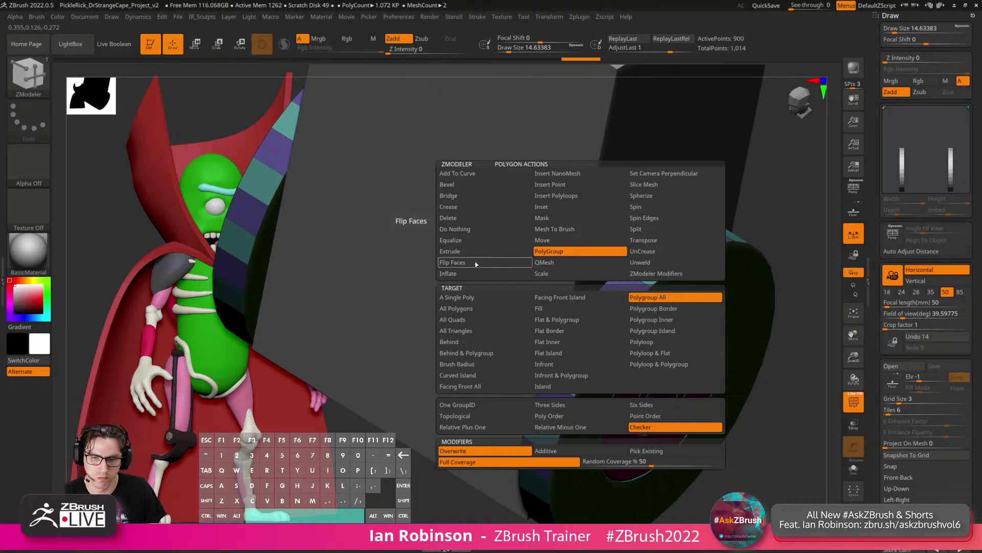
{"action": "left_click", "coordinate": [552, 261]}
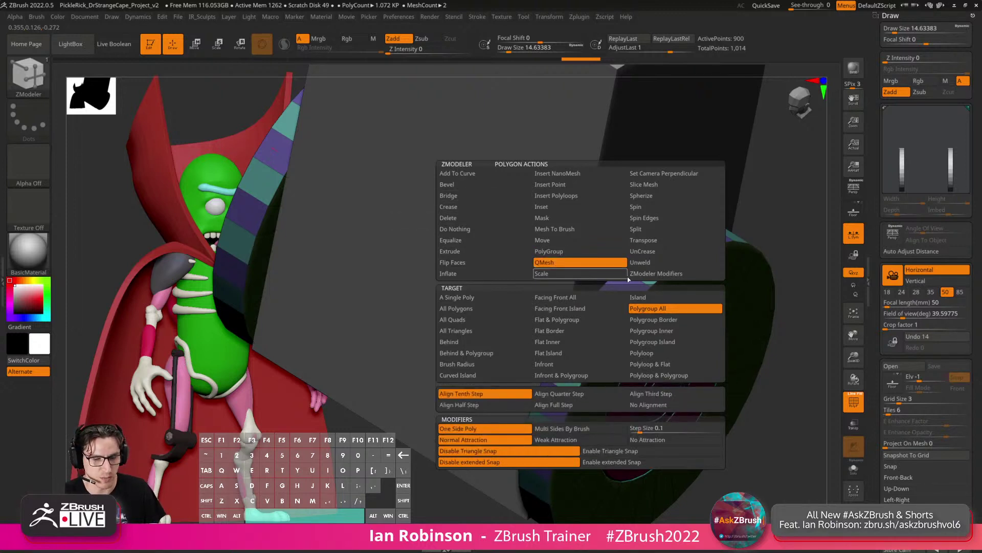
{"action": "left_click", "coordinate": [571, 206]}
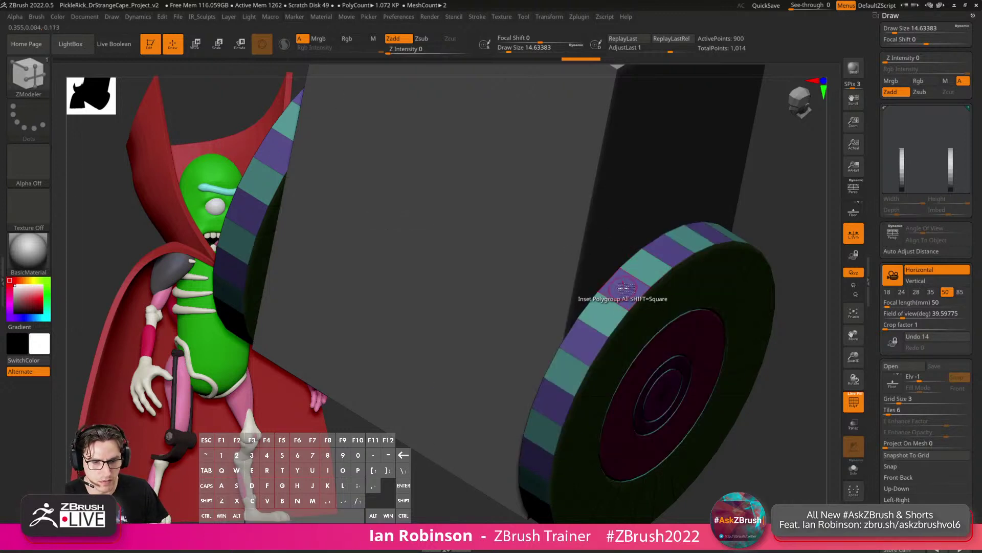
{"action": "left_click", "coordinate": [625, 288]}
{"action": "right_click_drag", "start_coordinate": [682, 282], "coordinate": [647, 331], "text": "alt"}
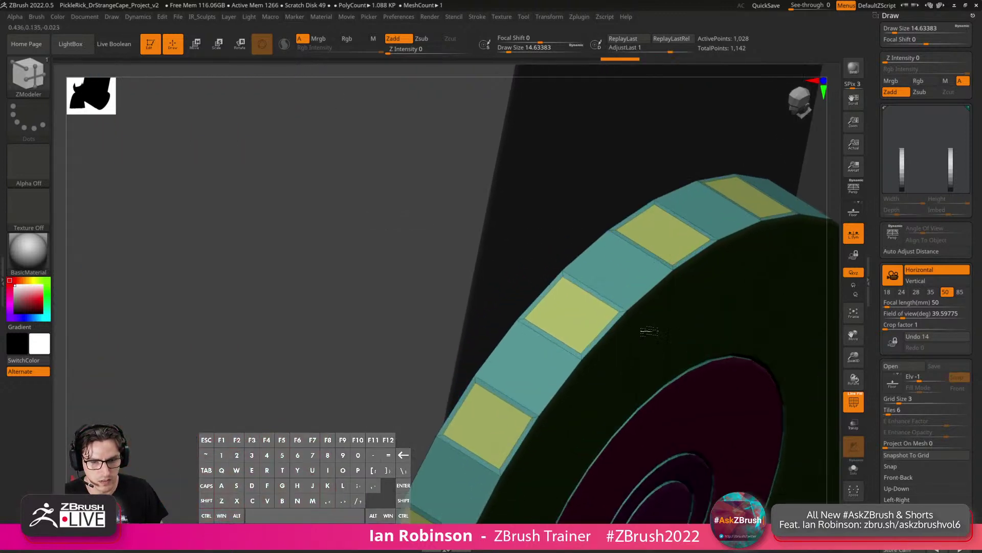
{"action": "key", "text": "ctrl+z"}
{"action": "key", "text": "ctrl+z"}
{"action": "left_click_drag", "start_coordinate": [572, 310], "coordinate": [587, 321]}
{"action": "key", "text": "alt"}
Raise the inset rim faces into low blocks using QMesh on Polygroup All.
{"action": "key", "text": "space"}
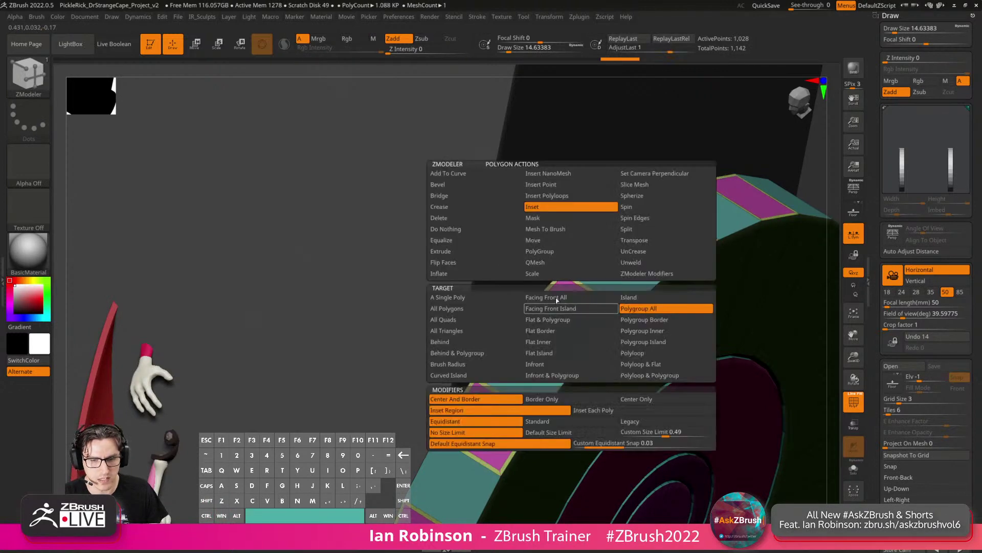
{"action": "left_click", "coordinate": [540, 252]}
{"action": "left_click", "coordinate": [573, 307]}
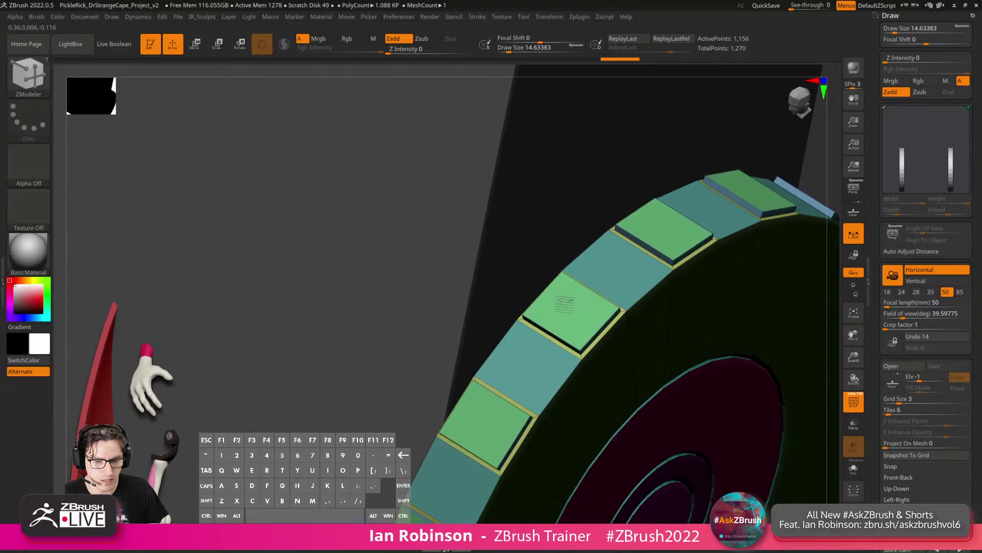
Try to bevel the outer edges of the raised rim blocks with a complete edge loop bevel, and undo the bevels.
{"action": "right_click_drag", "start_coordinate": [609, 285], "coordinate": [582, 351]}
{"action": "key", "text": "space"}
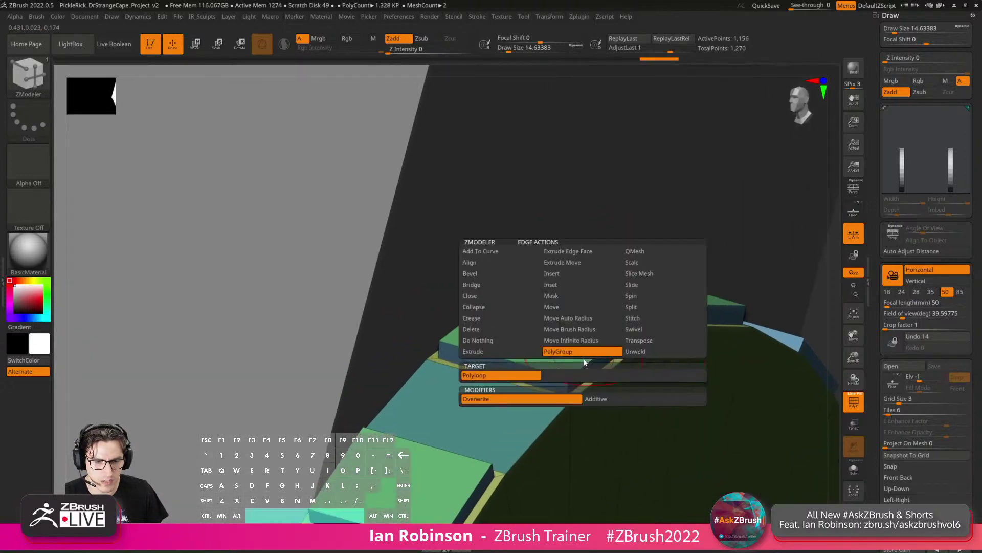
{"action": "left_click", "coordinate": [499, 274]}
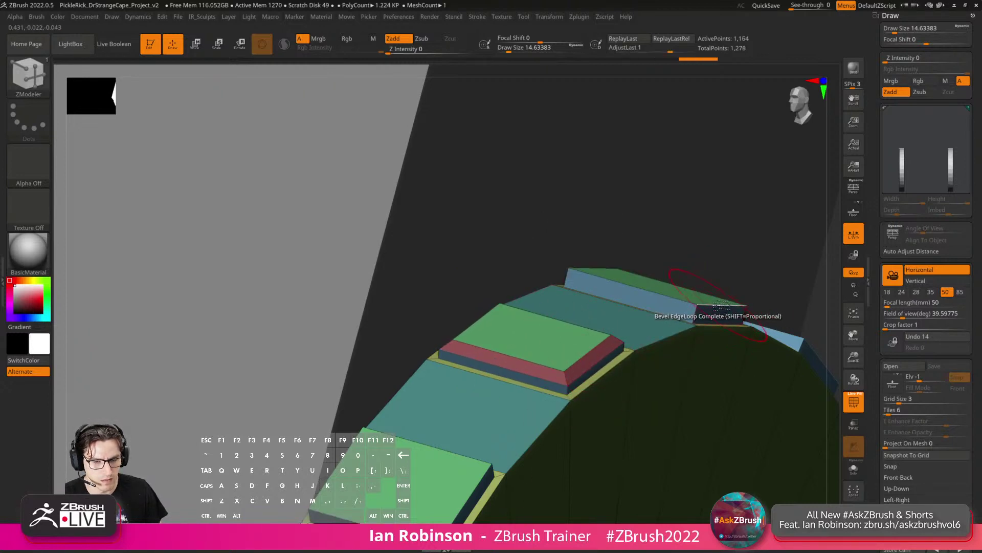
{"action": "left_click_drag", "start_coordinate": [717, 297], "coordinate": [486, 320]}
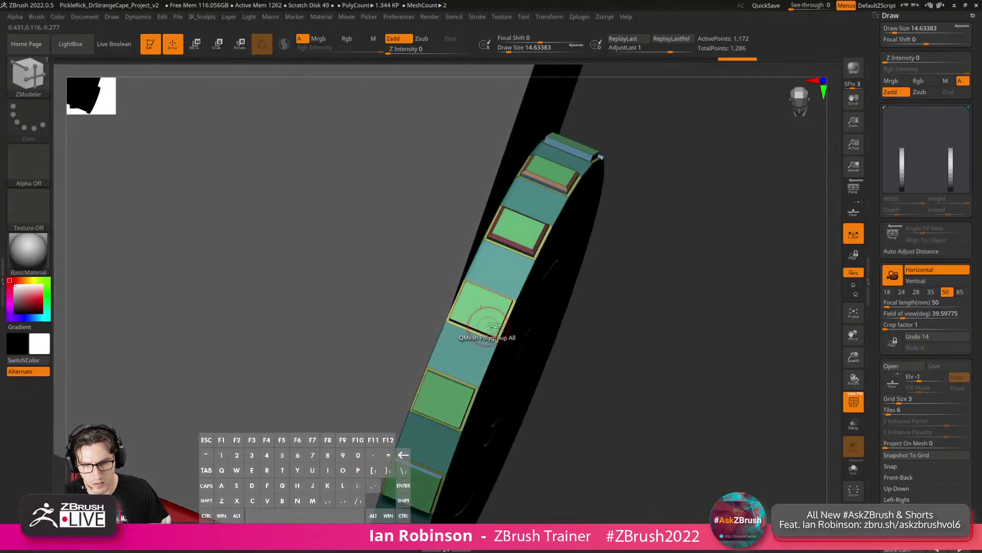
{"action": "left_click", "coordinate": [502, 326]}
{"action": "left_click_drag", "start_coordinate": [669, 327], "coordinate": [627, 266]}
{"action": "key", "text": "shift+d"}
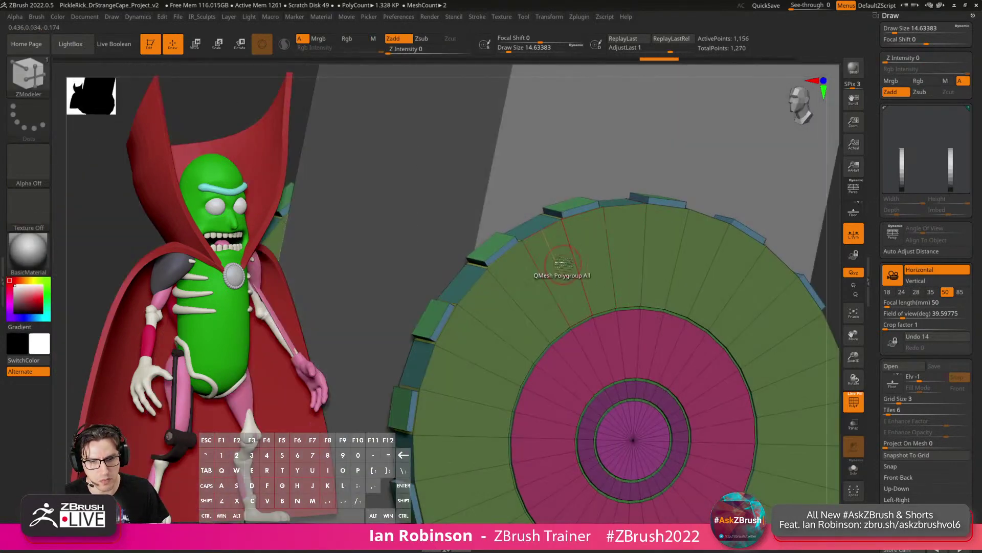
Insert a single edge loop just inside the outer edge of the disc's face, and isolate the discs with Solo.
{"action": "key", "text": "space"}
{"action": "left_click", "coordinate": [557, 276]}
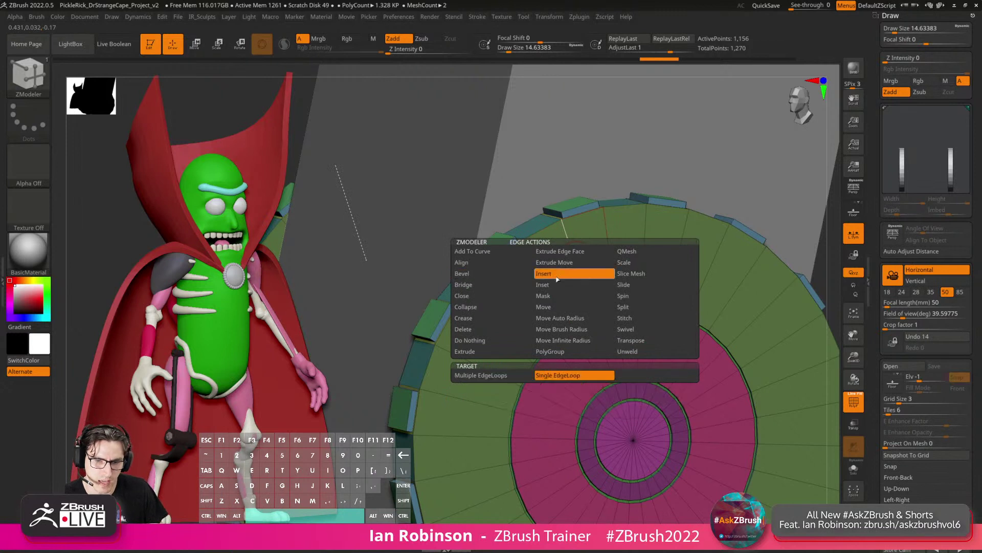
{"action": "left_click", "coordinate": [565, 237]}
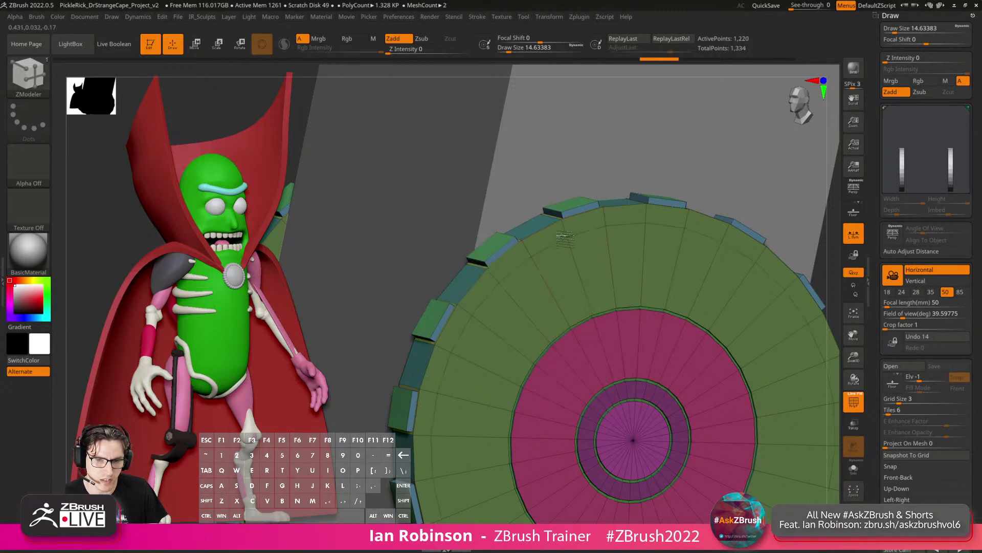
{"action": "left_click", "coordinate": [854, 491]}
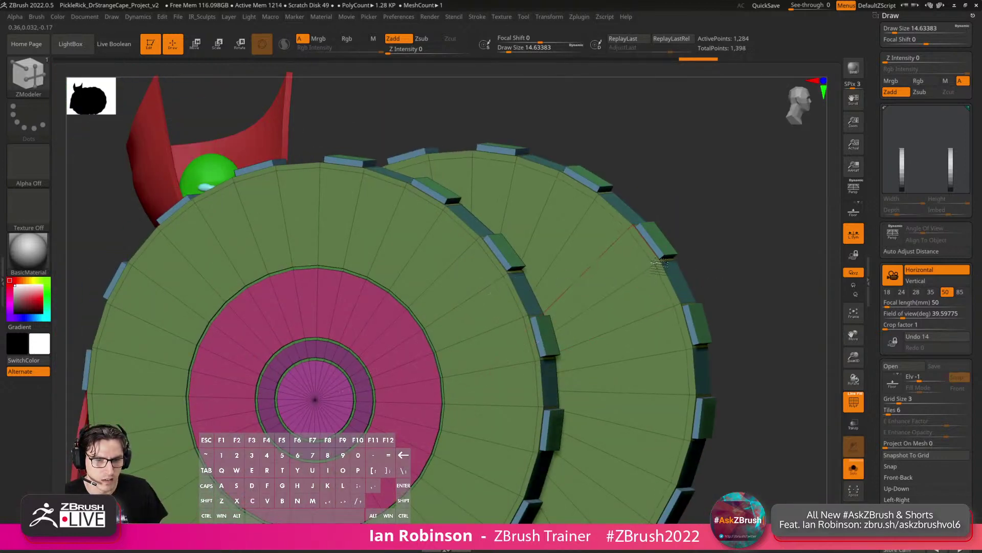
Insert single edge loops around the disc's rim close to both sides of the raised blocks, and turn Solo off.
{"action": "left_click_drag", "start_coordinate": [761, 233], "coordinate": [560, 294]}
{"action": "key", "text": "d"}
{"action": "left_click", "coordinate": [602, 262]}
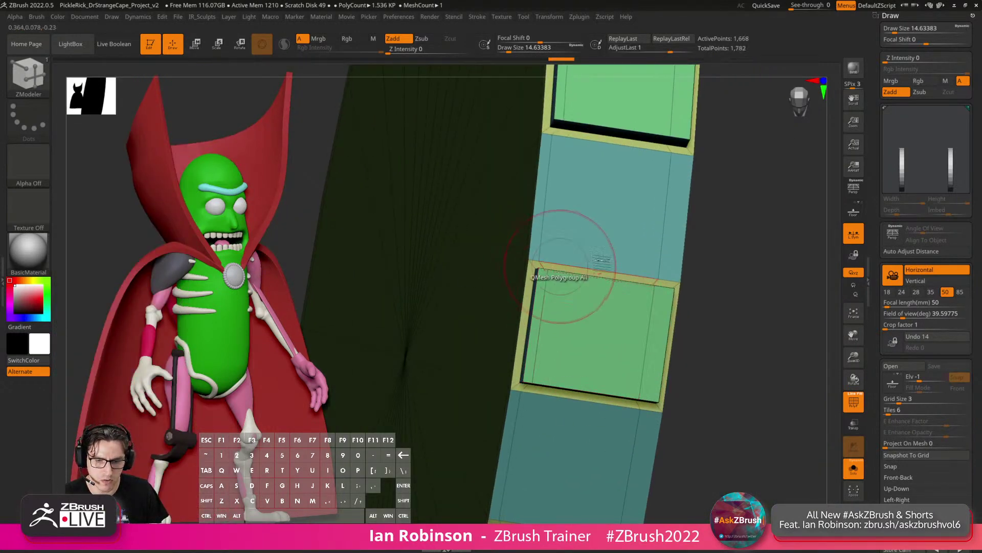
{"action": "left_click", "coordinate": [663, 281]}
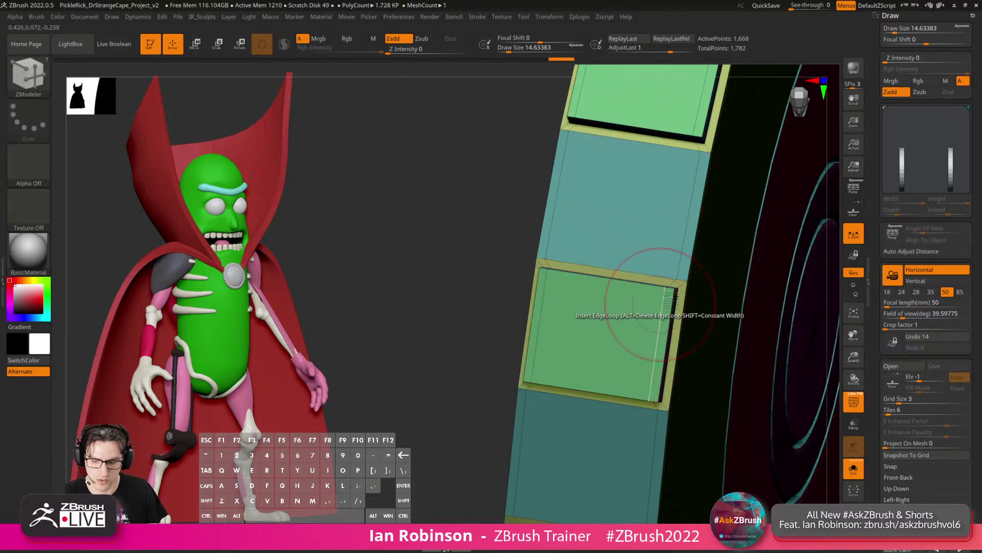
{"action": "key", "text": "d"}
{"action": "key", "text": "shift+f"}
{"action": "right_click_drag", "start_coordinate": [671, 287], "coordinate": [752, 226], "text": "alt"}
{"action": "left_click", "coordinate": [853, 469]}
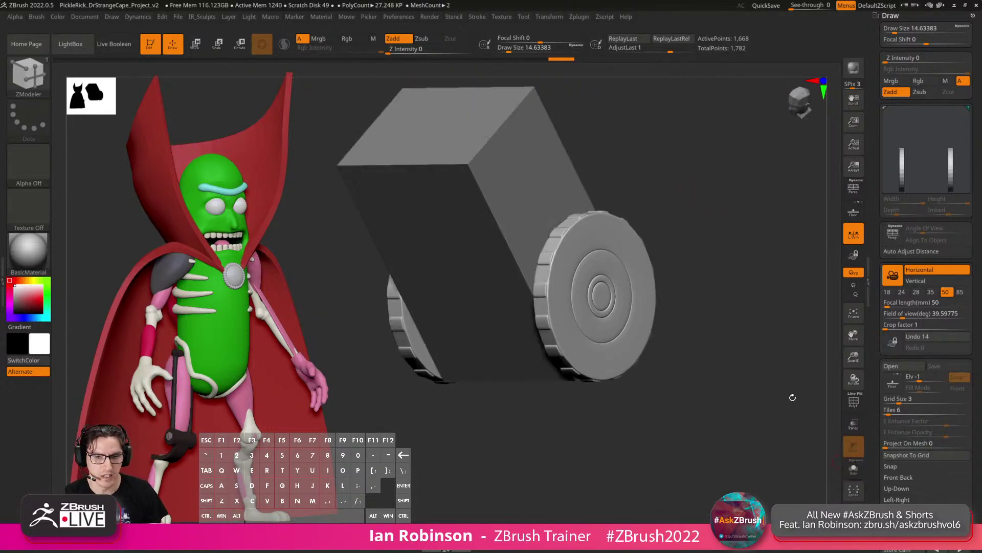
Reduce the Draw Size to about 2.4 for picking edges on the disc's outer recessed ring.
{"action": "right_click_drag", "start_coordinate": [728, 324], "coordinate": [729, 353]}
{"action": "key", "text": "shift+f"}
{"action": "right_click_drag", "start_coordinate": [705, 307], "coordinate": [568, 333]}
{"action": "key", "text": "2"}
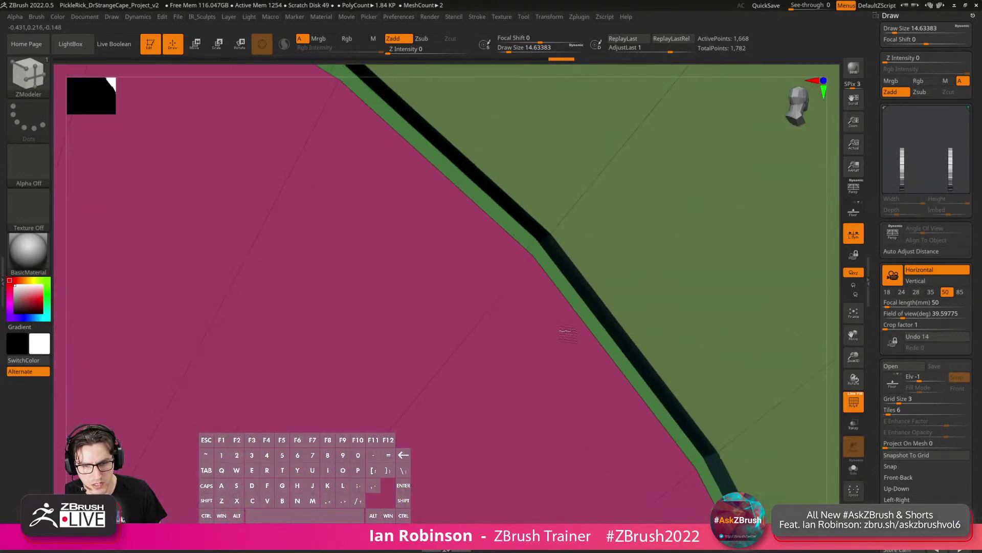
{"action": "key", "text": "s"}
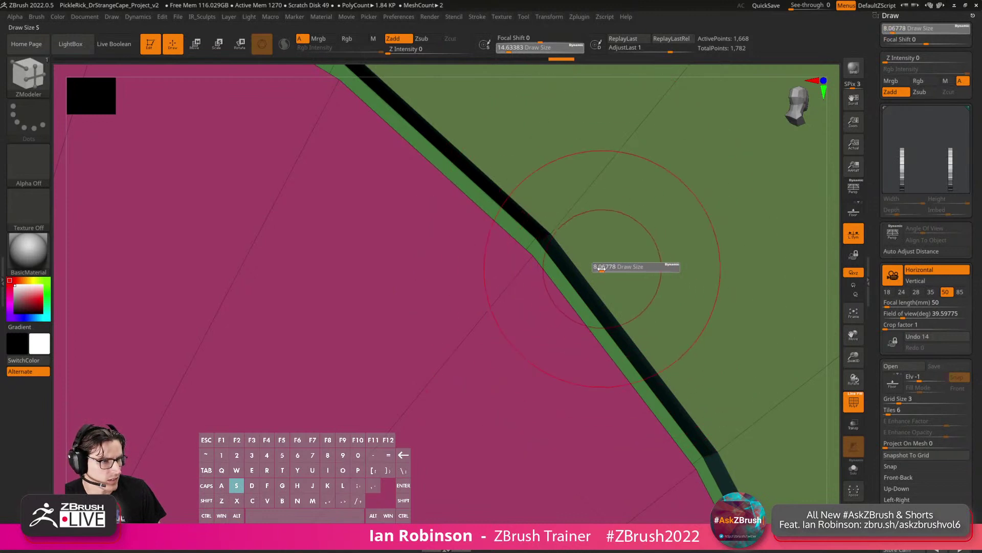
{"action": "left_click_drag", "start_coordinate": [601, 269], "coordinate": [602, 271]}
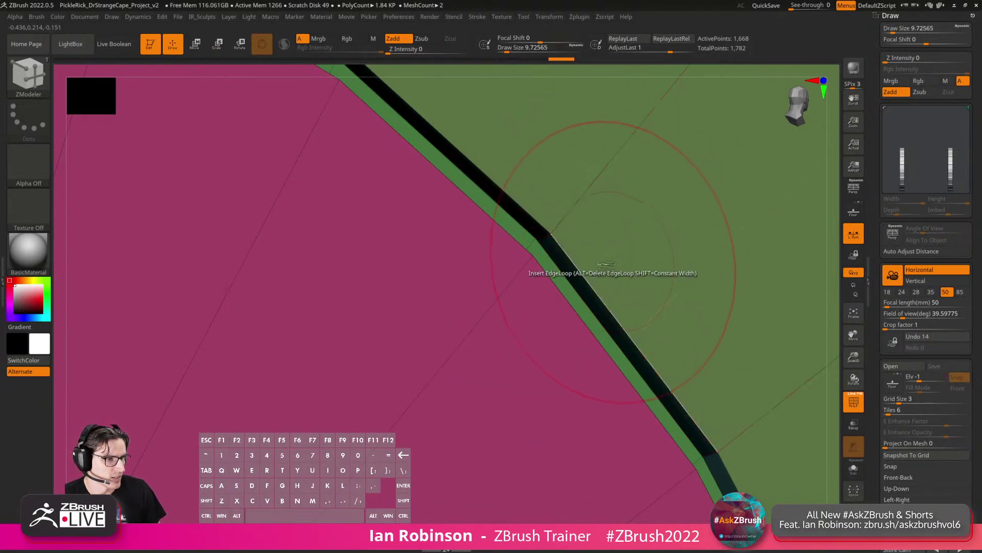
{"action": "right_click_drag", "start_coordinate": [572, 269], "coordinate": [593, 213], "text": "alt"}
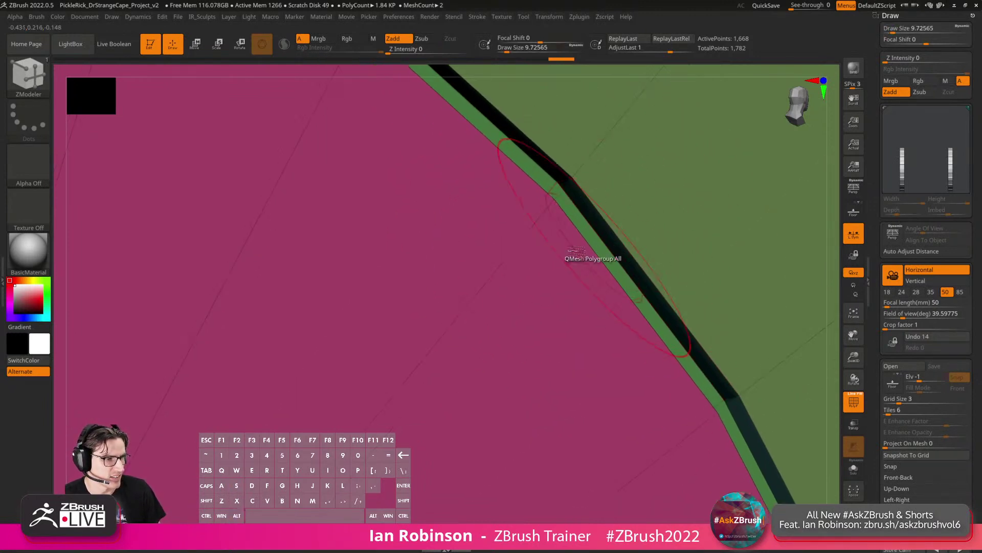
{"action": "key", "text": "s"}
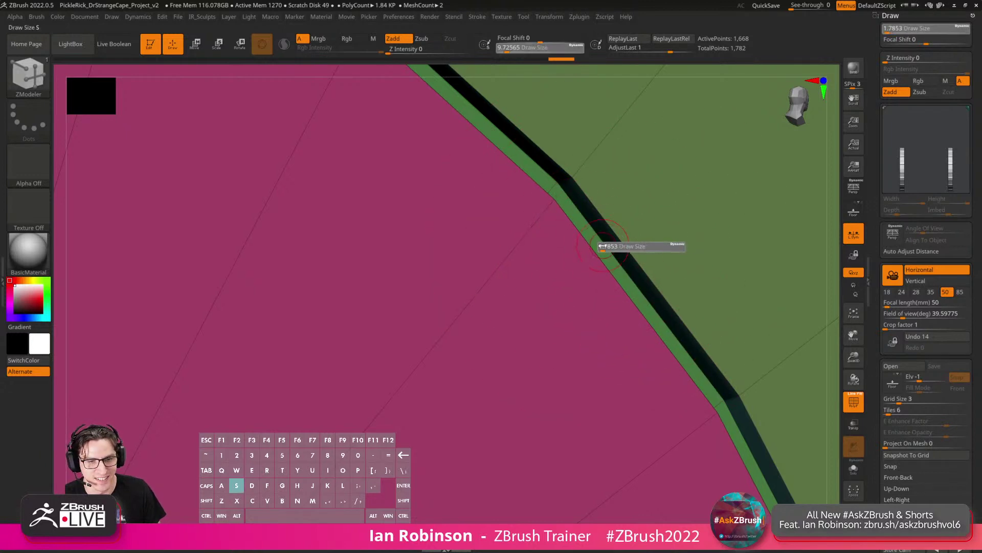
{"action": "left_click_drag", "start_coordinate": [602, 246], "coordinate": [609, 247]}
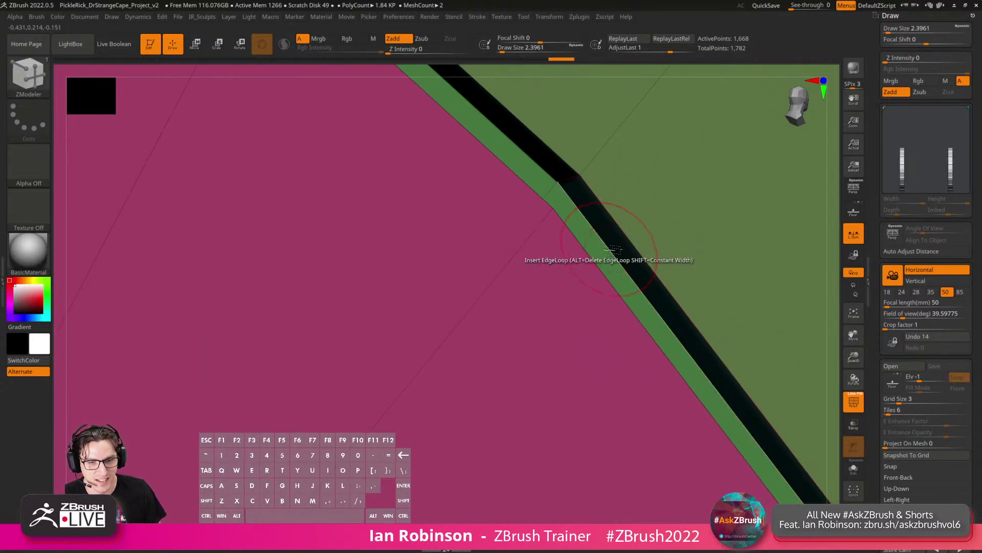
Set the ZModeler edge action to Crease with EdgeLoop Complete and crease the edges of the outer recessed ring.
{"action": "key", "text": "space"}
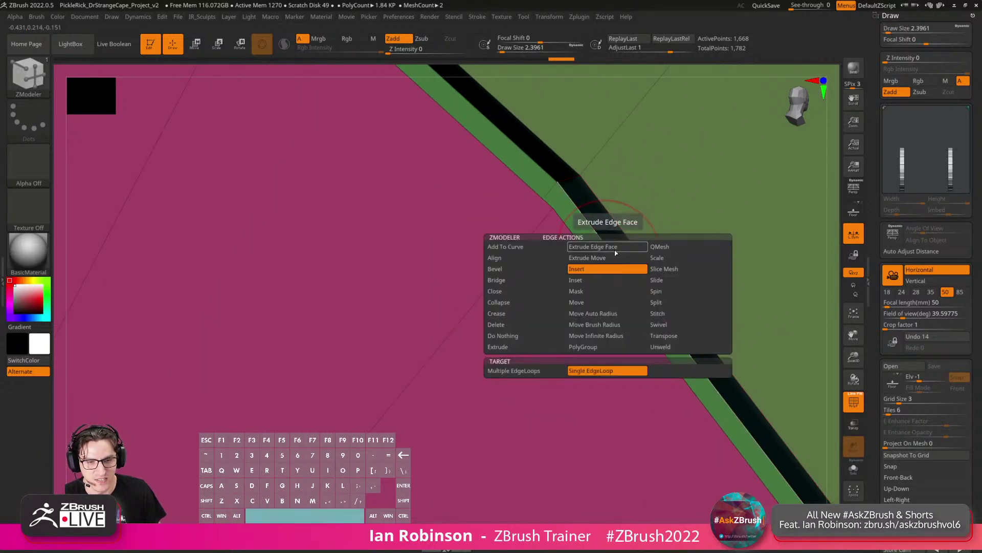
{"action": "left_click", "coordinate": [518, 313]}
{"action": "left_click", "coordinate": [540, 382]}
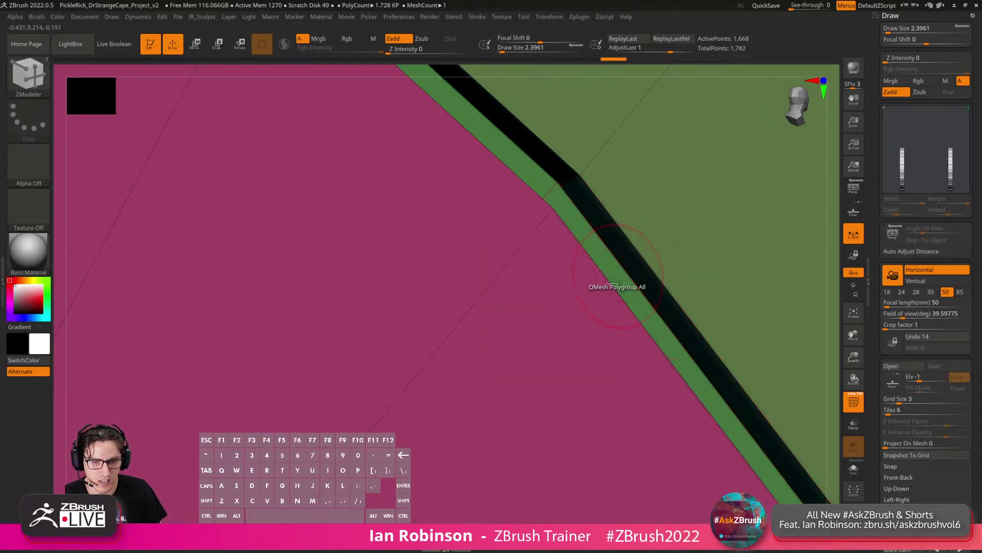
{"action": "left_click", "coordinate": [592, 281]}
{"action": "right_click_drag", "start_coordinate": [592, 281], "coordinate": [839, 46], "text": "alt"}
Crease the edges of the two inner recessed rings and preview the disc with dynamic subdivision.
{"action": "right_click_drag", "start_coordinate": [448, 317], "coordinate": [442, 348]}
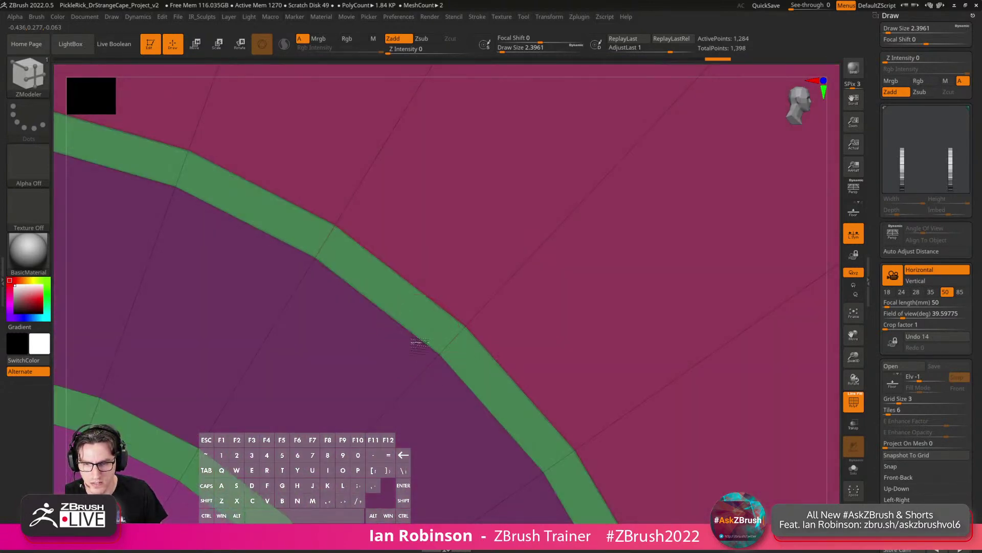
{"action": "left_click", "coordinate": [428, 327]}
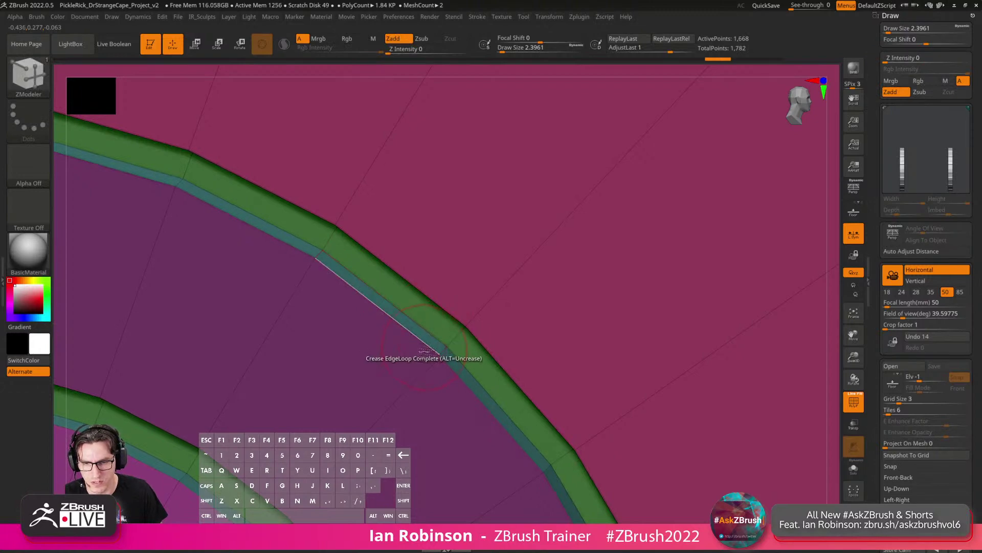
{"action": "right_click_drag", "start_coordinate": [322, 443], "coordinate": [504, 296], "text": "alt"}
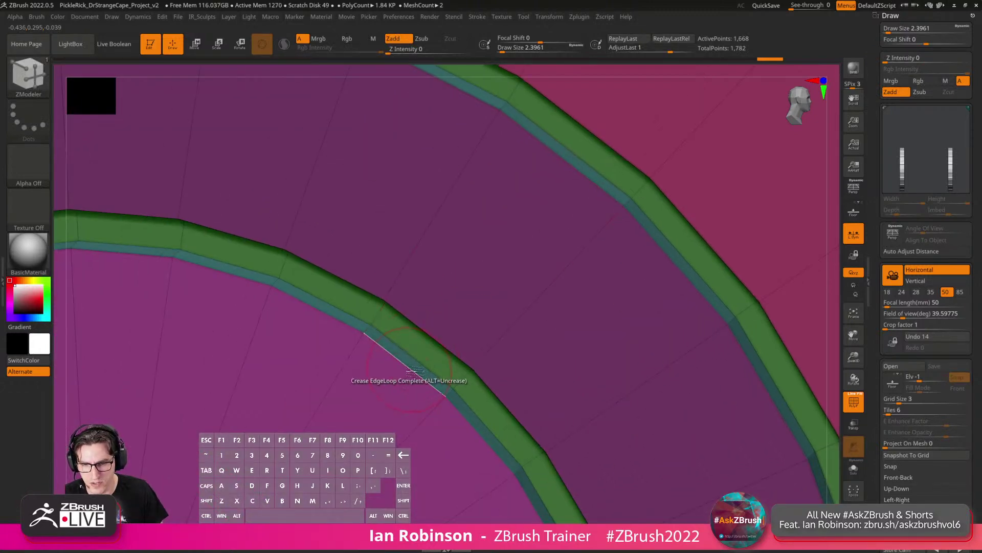
{"action": "right_click_drag", "start_coordinate": [415, 369], "coordinate": [468, 148], "text": "alt"}
{"action": "key", "text": "d"}
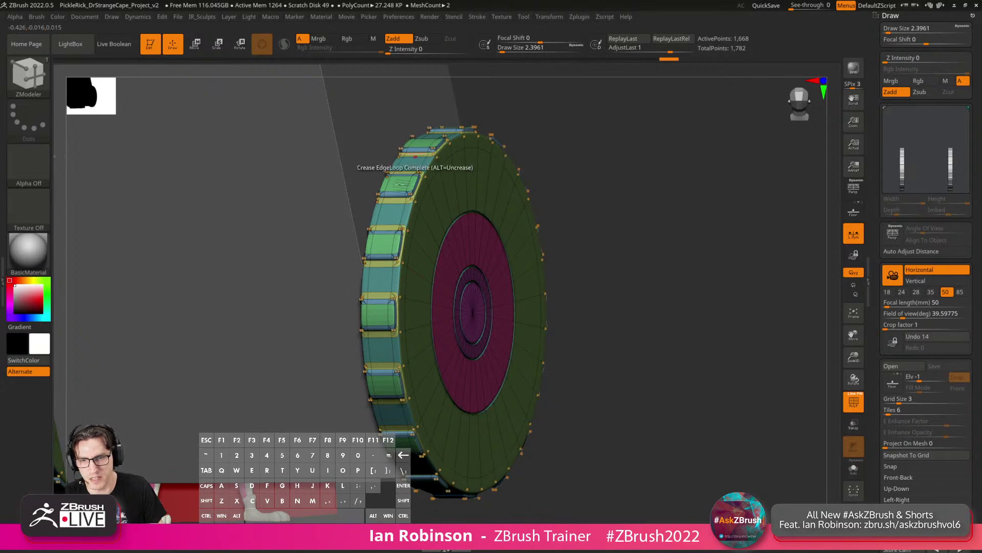
{"action": "key", "text": "shift+f"}
{"action": "right_click_drag", "start_coordinate": [695, 224], "coordinate": [660, 289], "text": "alt"}
{"action": "right_click_drag", "start_coordinate": [660, 290], "coordinate": [763, 287], "text": "ctrl"}
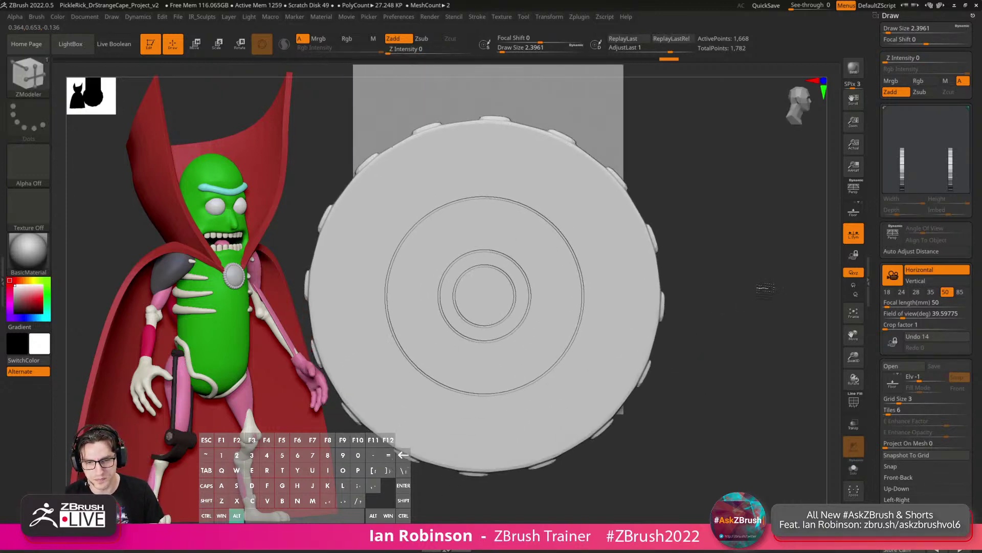
{"action": "key", "text": "shift+f"}
{"action": "key", "text": "shift+f"}
{"action": "right_click_drag", "start_coordinate": [483, 307], "coordinate": [487, 301], "text": "alt"}
{"action": "key", "text": "b"}
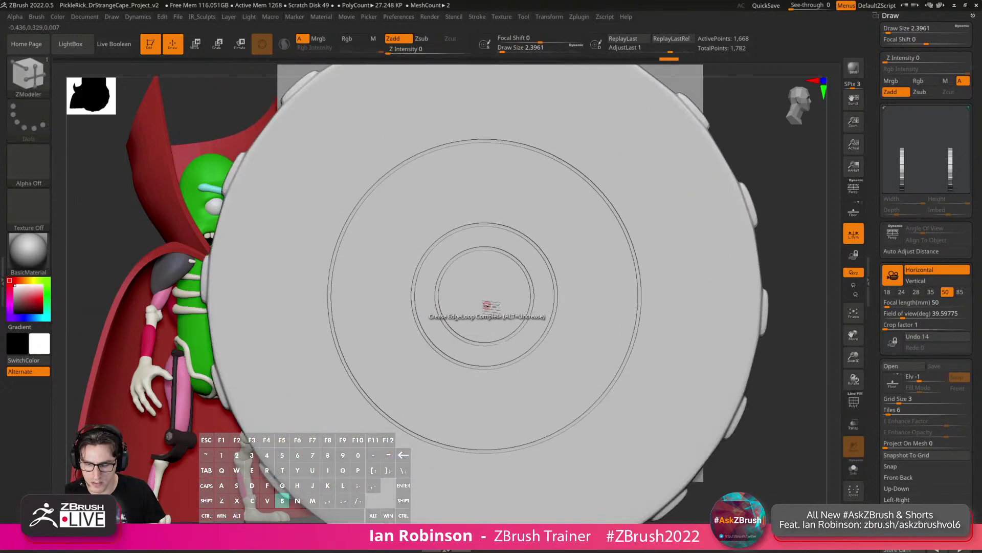
{"action": "key", "text": "i"}
{"action": "key", "text": "t"}
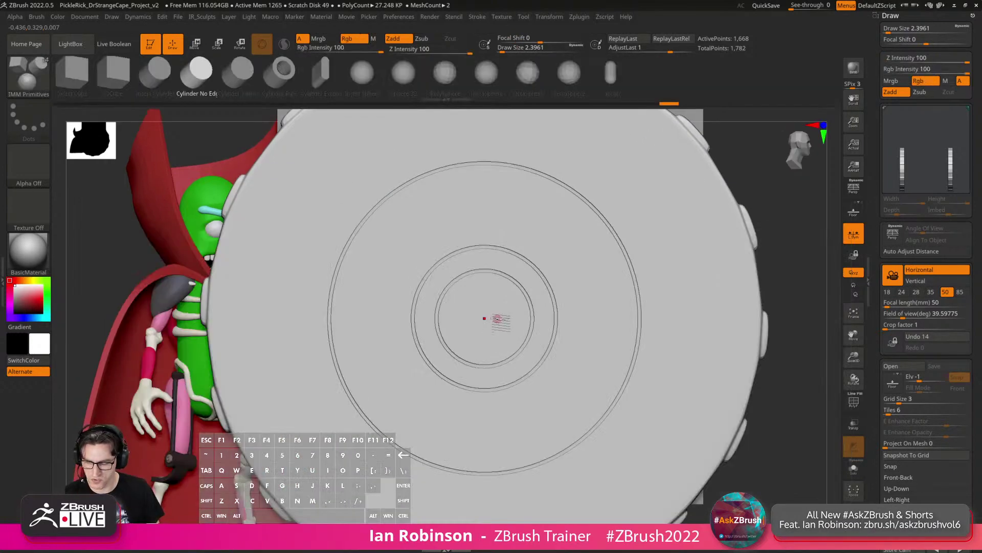
{"action": "key", "text": "b"}
{"action": "key", "text": "i"}
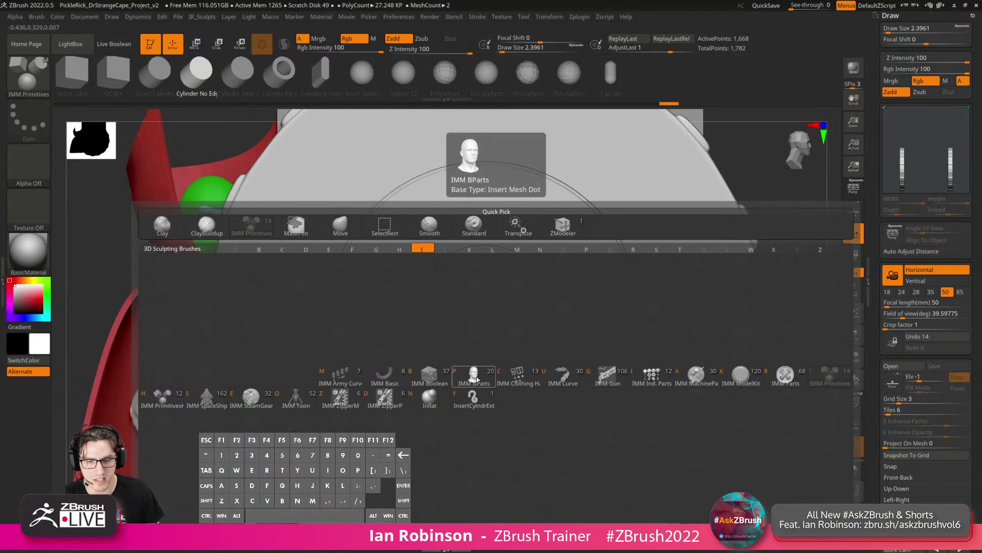
{"action": "left_click", "coordinate": [652, 377]}
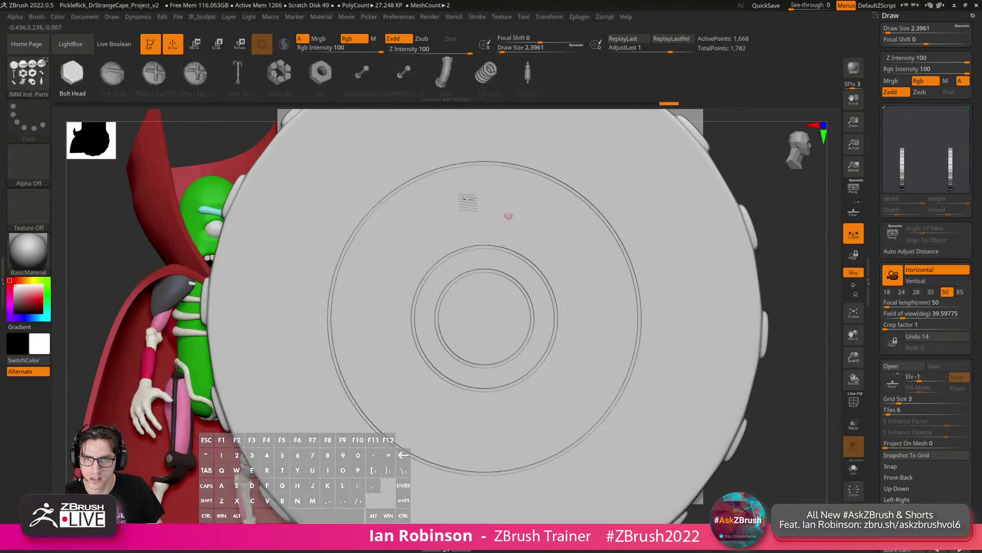
{"action": "left_click_drag", "start_coordinate": [247, 82], "coordinate": [258, 84]}
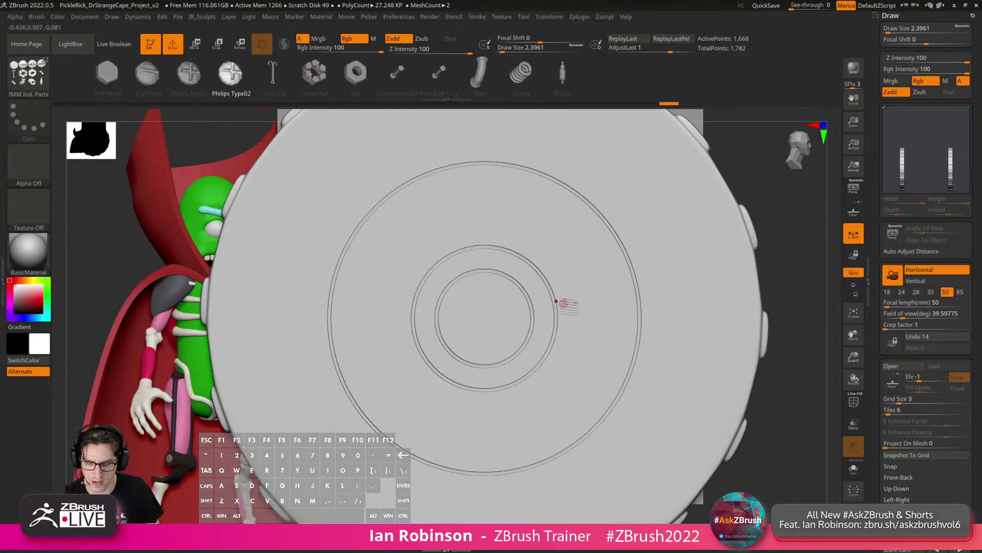
Insert the Circular_17 part from the IMM ModelKit brush at the disc's center and shift it slightly along the disc's axis.
{"action": "key", "text": "b"}
{"action": "key", "text": "i"}
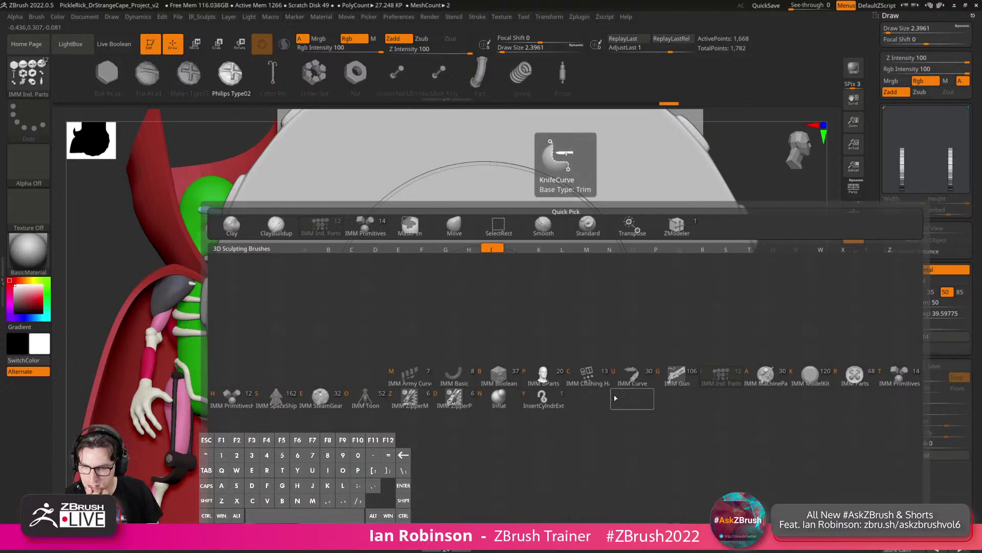
{"action": "key", "text": "k"}
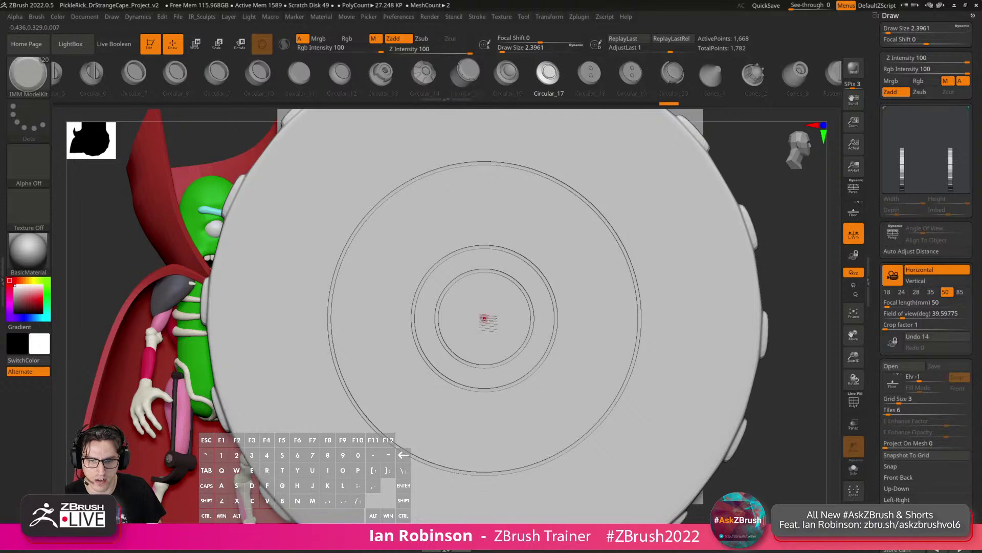
{"action": "left_click_drag", "start_coordinate": [484, 318], "coordinate": [490, 362]}
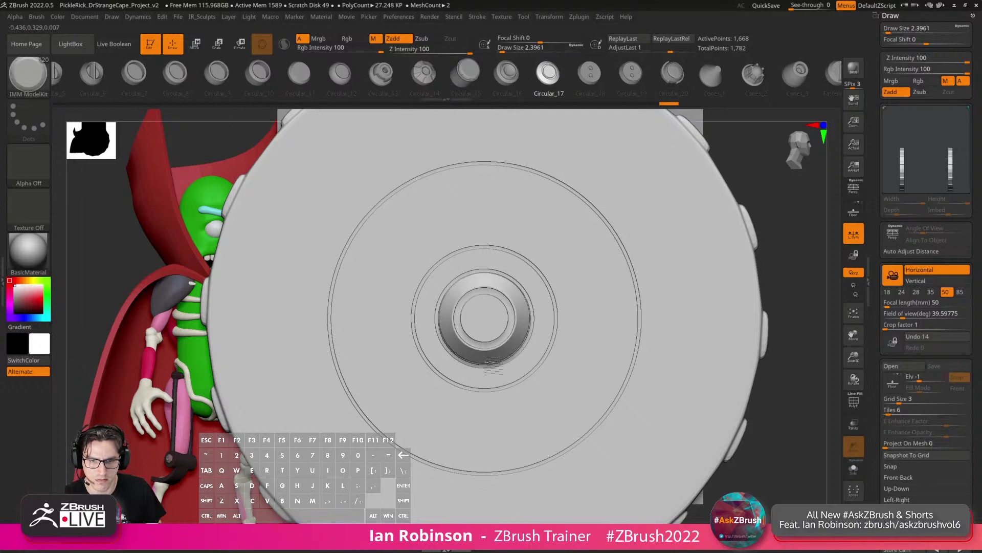
{"action": "right_click_drag", "start_coordinate": [504, 354], "coordinate": [616, 336]}
{"action": "key", "text": "w"}
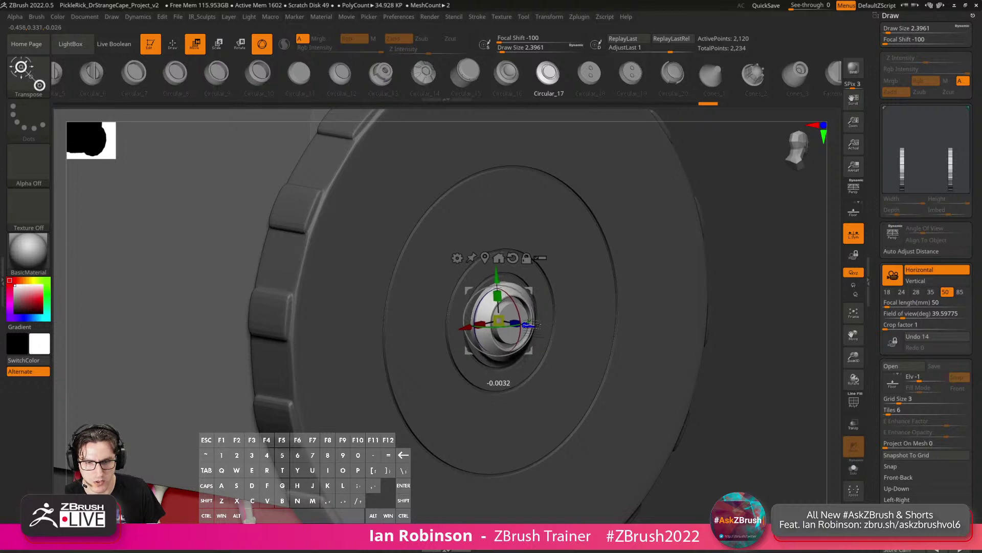
{"action": "key", "text": "q"}
Examine the discs with their center caps on the box from the side and at an angle, with and without polyframe.
{"action": "right_click_drag", "start_coordinate": [541, 319], "coordinate": [478, 270], "text": "alt"}
{"action": "key", "text": "shift+f"}
{"action": "left_click_drag", "start_coordinate": [712, 288], "coordinate": [719, 246], "text": "shift"}
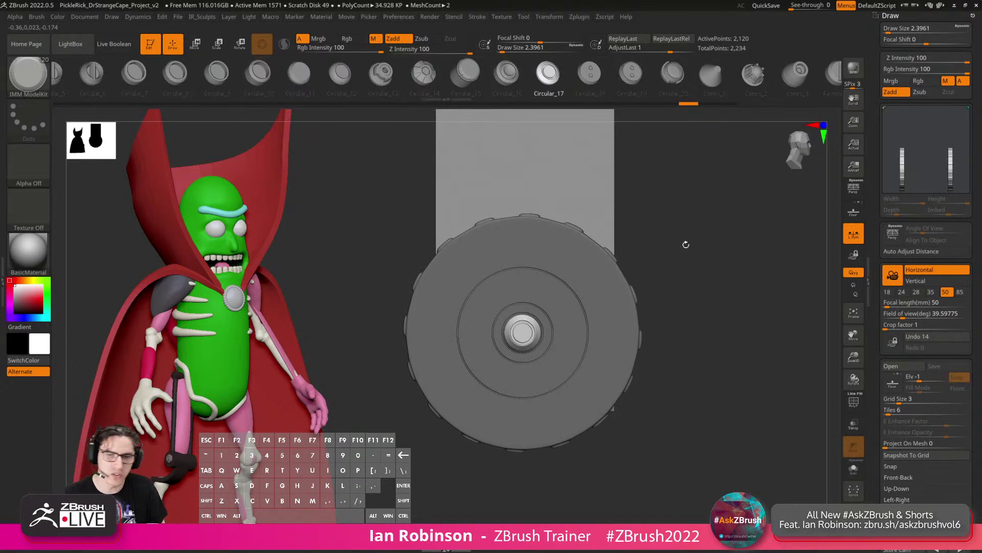
{"action": "mouse_move", "coordinate": [699, 217]}
{"action": "left_mouse_down"}
{"action": "mouse_move", "coordinate": [769, 241]}
{"action": "mouse_move", "coordinate": [739, 230]}
{"action": "mouse_move", "coordinate": [741, 249]}
{"action": "left_mouse_up"}
{"action": "left_click_drag", "start_coordinate": [751, 245], "coordinate": [645, 245]}
{"action": "key", "text": "shift+f"}
{"action": "key", "text": "shift+f"}
{"action": "key", "text": "shift+f"}
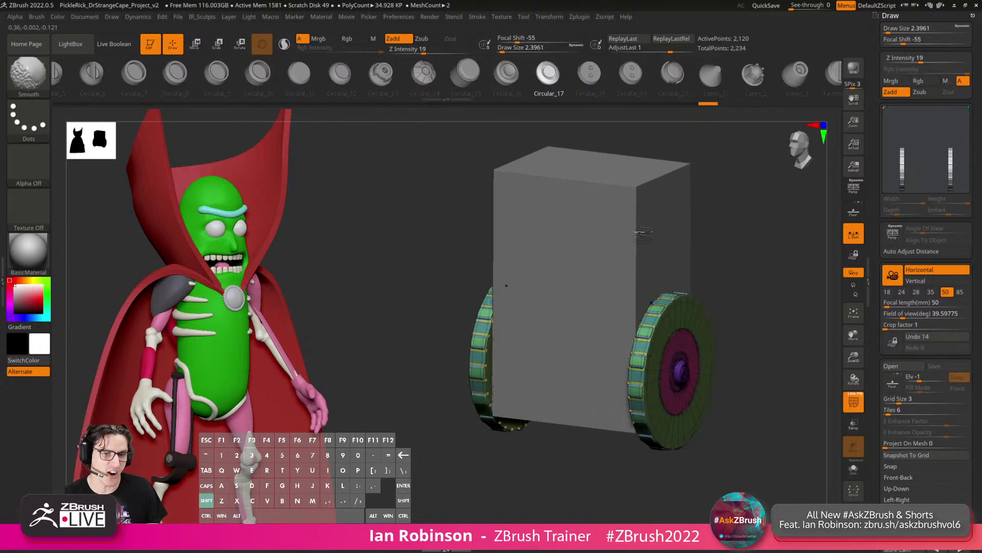
Make the box the active subtool and mark four upper middle polygons of one upright face plus the two adjoining top polygons with ZModeler.
{"action": "left_click", "coordinate": [645, 216], "text": "alt"}
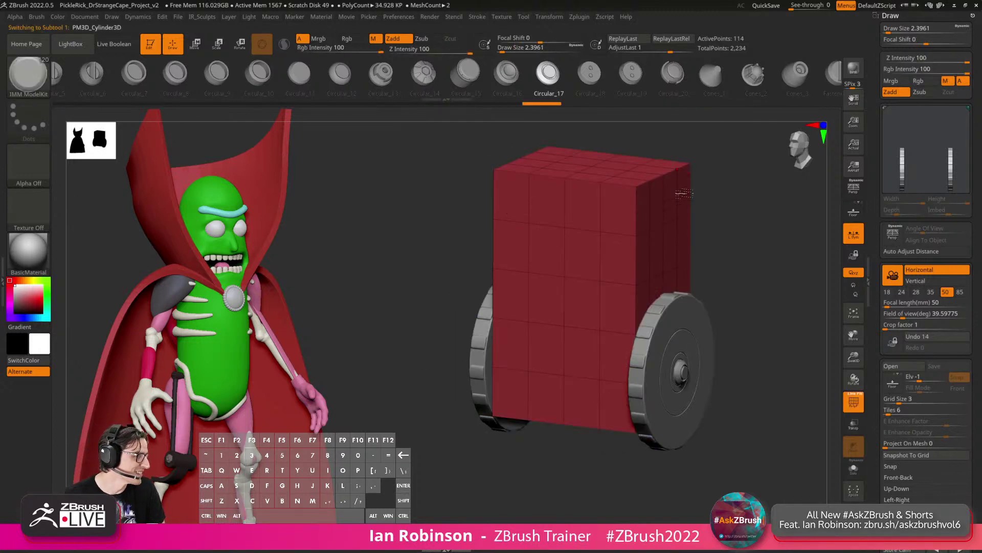
{"action": "right_click_drag", "start_coordinate": [646, 196], "coordinate": [602, 246]}
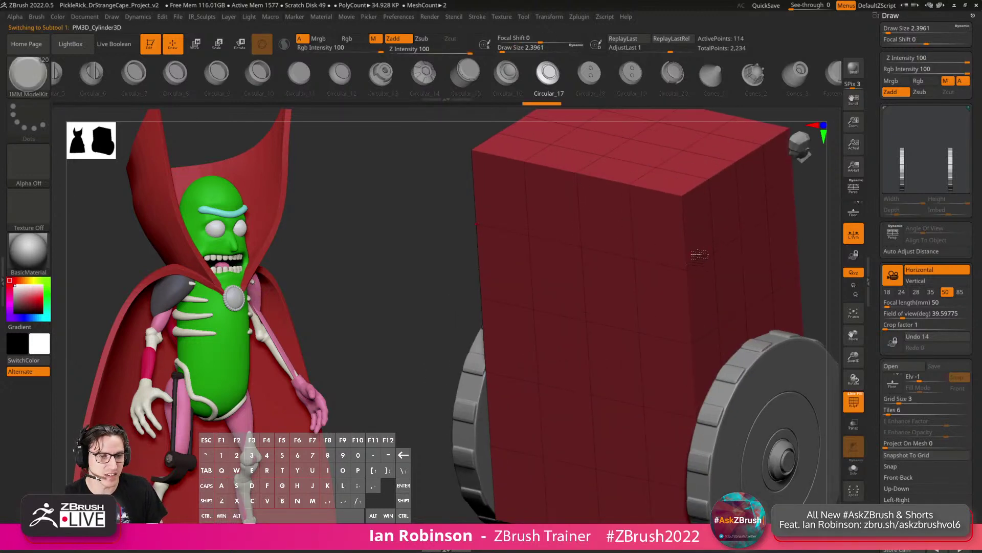
{"action": "right_click_drag", "start_coordinate": [699, 256], "coordinate": [688, 217], "text": "ctrl"}
{"action": "right_click_drag", "start_coordinate": [688, 218], "coordinate": [671, 225], "text": "shift"}
{"action": "right_click_drag", "start_coordinate": [738, 219], "coordinate": [693, 206], "text": "alt"}
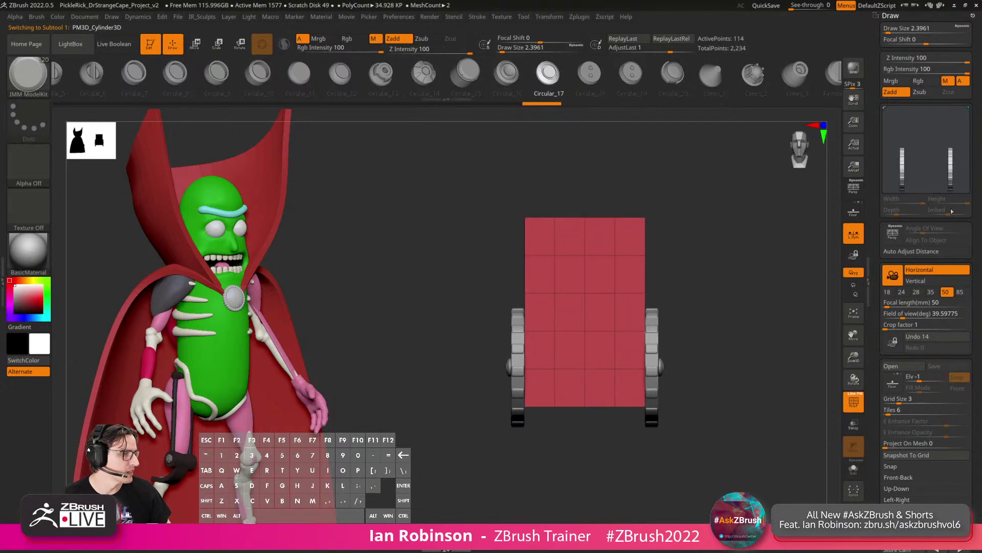
{"action": "right_click_drag", "start_coordinate": [715, 265], "coordinate": [740, 227]}
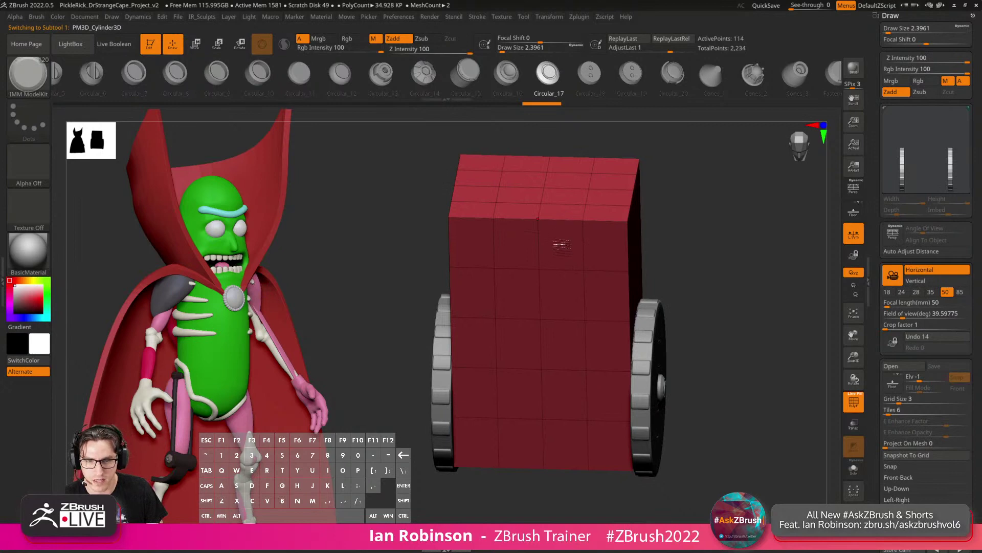
{"action": "key", "text": "b"}
{"action": "key", "text": "z"}
{"action": "key", "text": "m"}
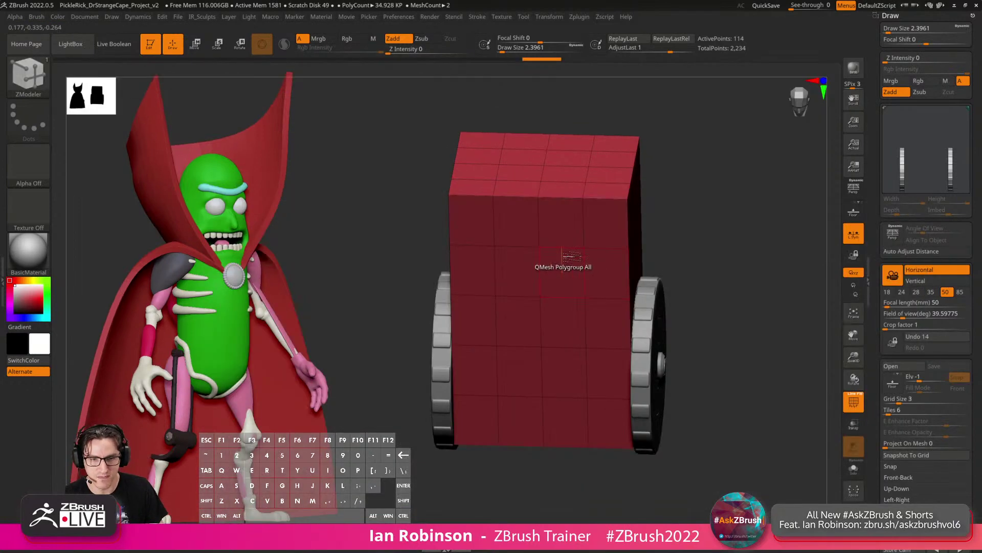
{"action": "left_click", "coordinate": [556, 189], "text": "alt"}
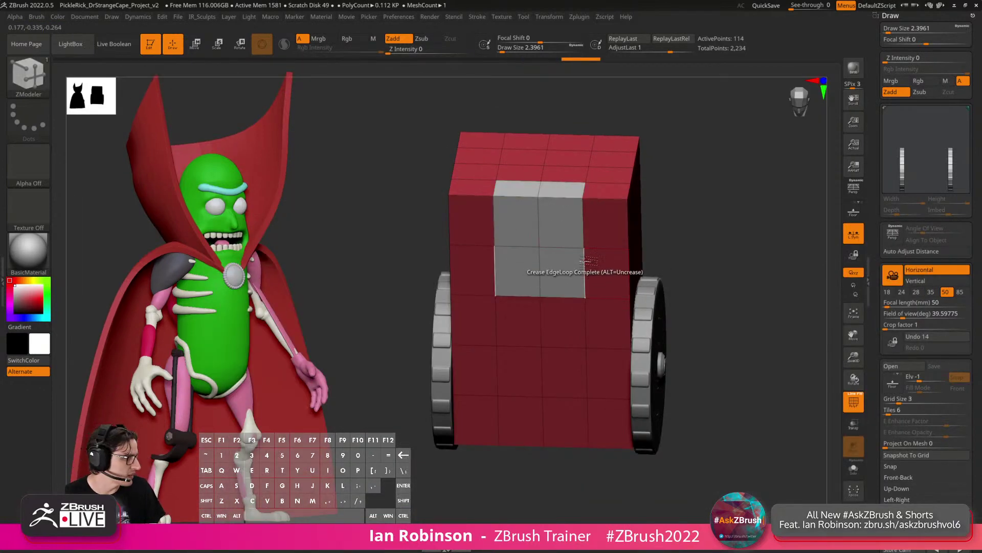
Inset the marked panel polygroup to leave a thin border, and QMesh that border inward into a narrow groove.
{"action": "mouse_move", "coordinate": [544, 264]}
{"action": "right_mouse_down"}
{"action": "mouse_move", "coordinate": [572, 233]}
{"action": "mouse_move", "coordinate": [555, 242]}
{"action": "mouse_move", "coordinate": [561, 259]}
{"action": "right_mouse_up"}
{"action": "key", "text": "space"}
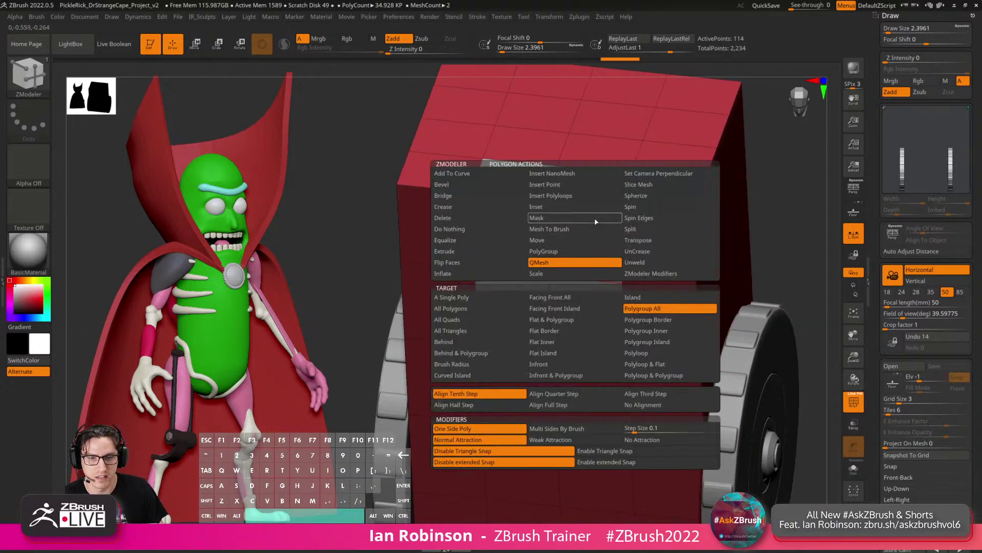
{"action": "left_click", "coordinate": [552, 206]}
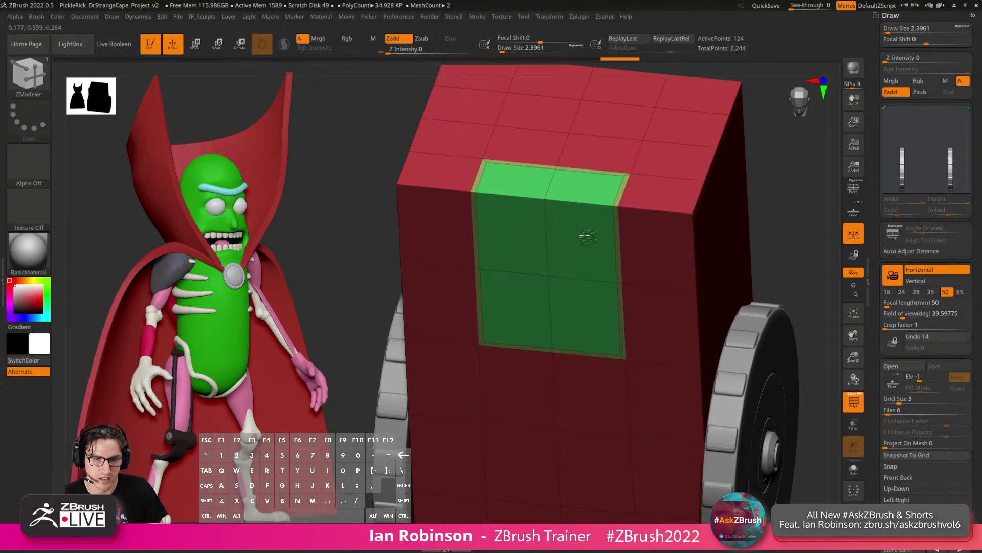
{"action": "right_click_drag", "start_coordinate": [583, 215], "coordinate": [621, 211]}
{"action": "key", "text": "space"}
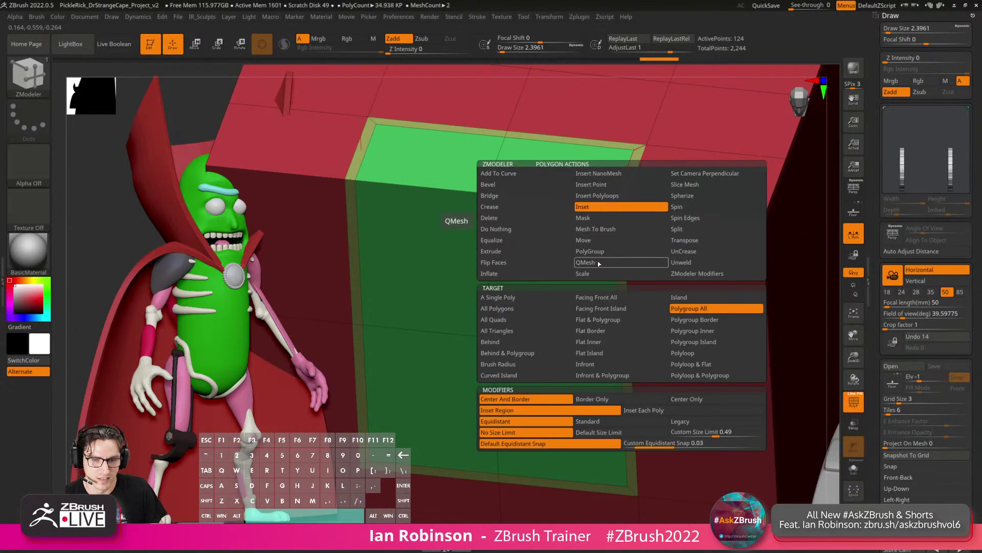
{"action": "left_click", "coordinate": [598, 262]}
{"action": "left_click_drag", "start_coordinate": [623, 202], "coordinate": [625, 201]}
Insert horizontal edge loops through the rows of the box with Insert Multiple EdgeLoops, using the Keep Polygroup modifier.
{"action": "mouse_move", "coordinate": [605, 204]}
{"action": "right_mouse_down"}
{"action": "mouse_move", "coordinate": [633, 204]}
{"action": "mouse_move", "coordinate": [520, 285]}
{"action": "right_mouse_up"}
{"action": "key", "text": "space"}
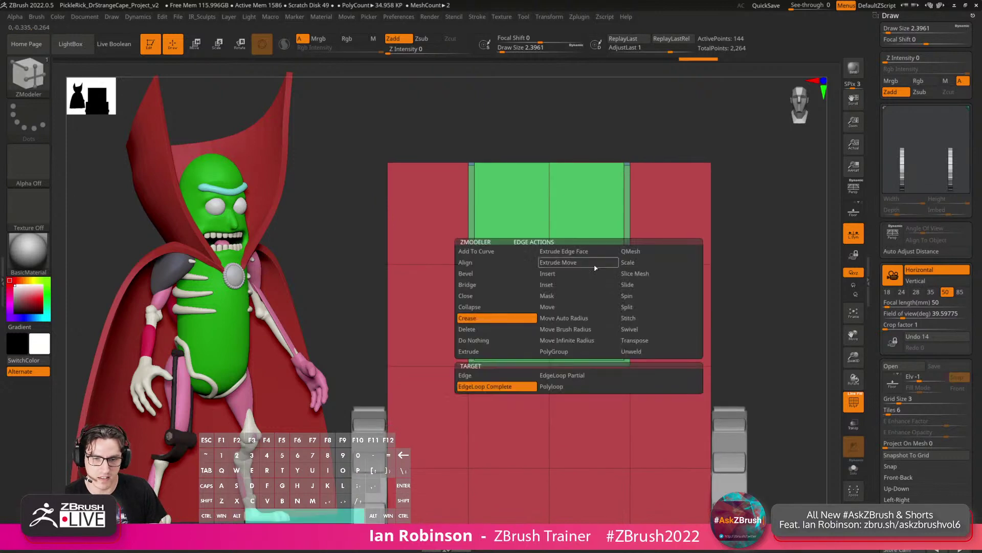
{"action": "left_click", "coordinate": [566, 274]}
{"action": "left_click", "coordinate": [584, 267]}
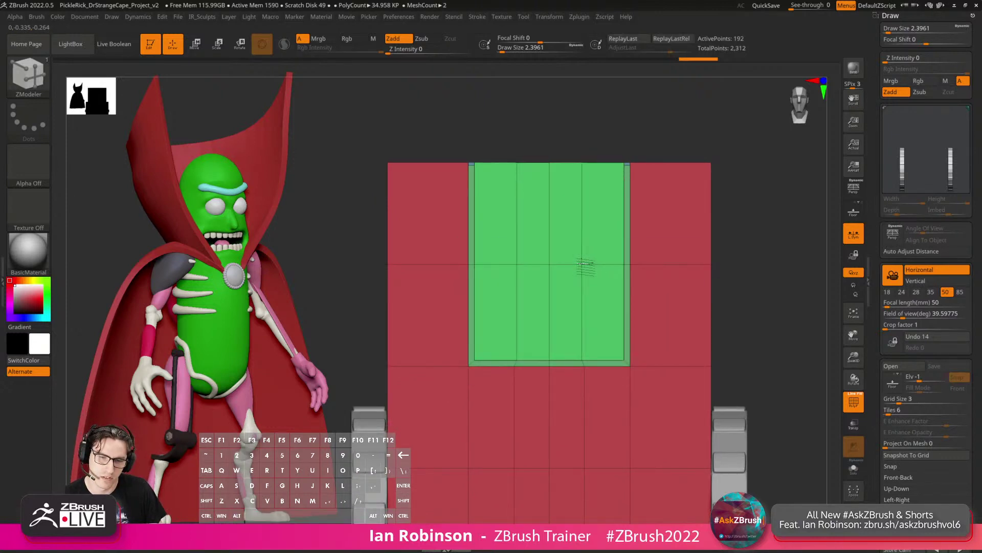
{"action": "left_click", "coordinate": [581, 276], "text": "alt"}
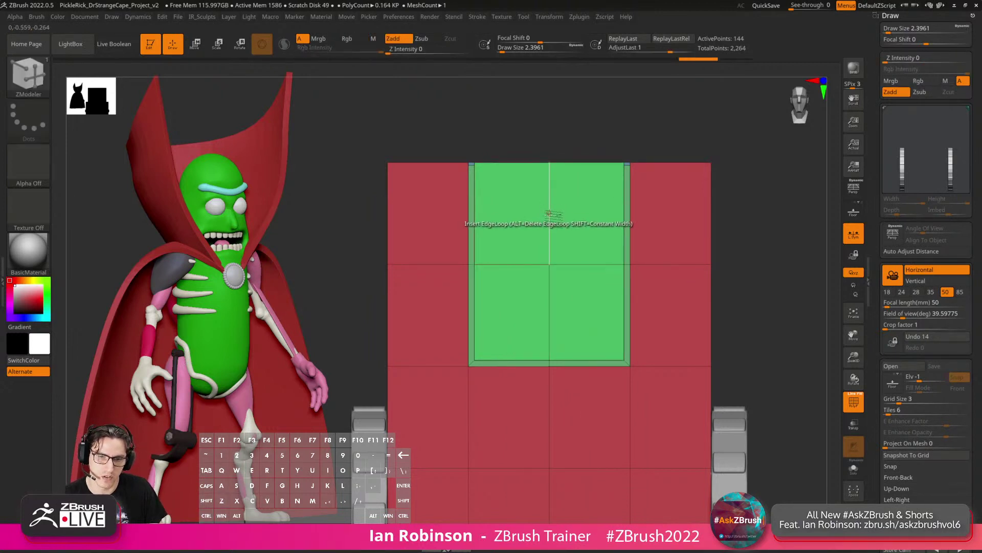
{"action": "key", "text": "space"}
{"action": "left_click", "coordinate": [483, 340]}
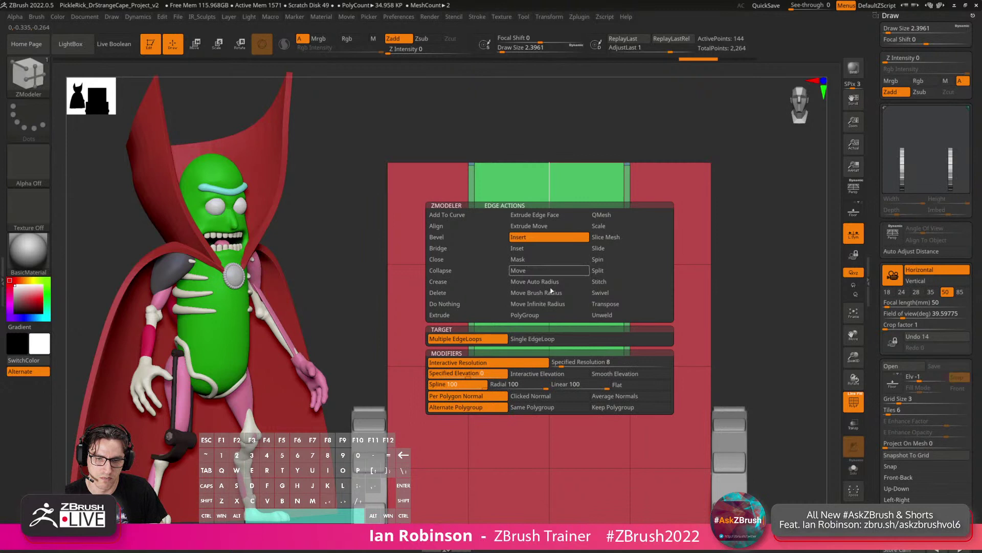
{"action": "left_click", "coordinate": [612, 407]}
{"action": "left_click", "coordinate": [555, 213]}
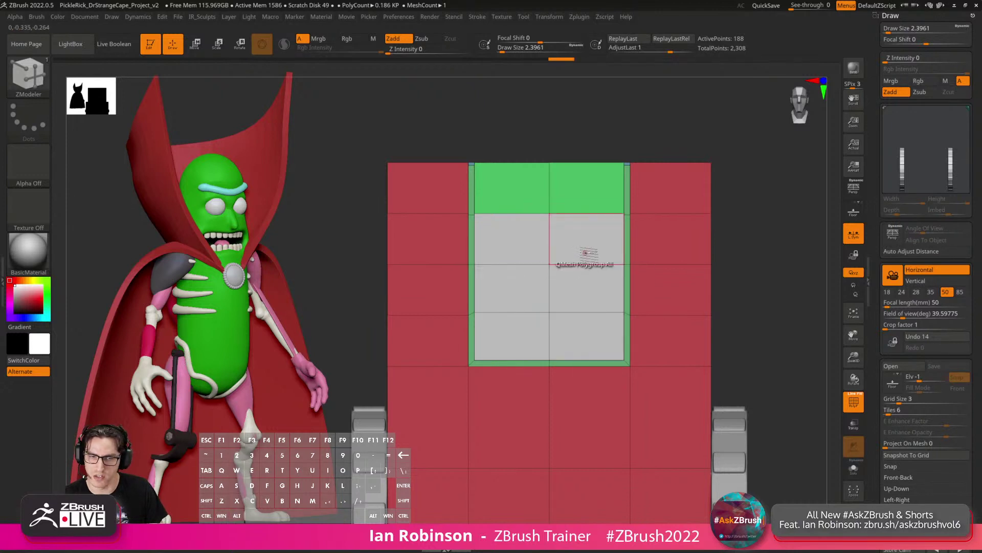
Mark the panel's six lower polygons and try to inset them as one region with Inset Polygroup All.
{"action": "left_click", "coordinate": [588, 249]}
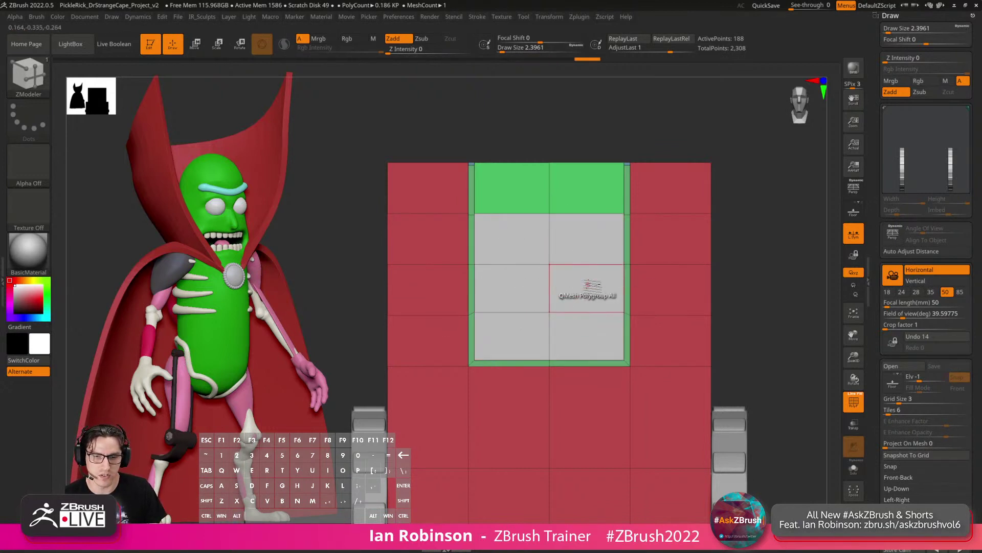
{"action": "key", "text": "space"}
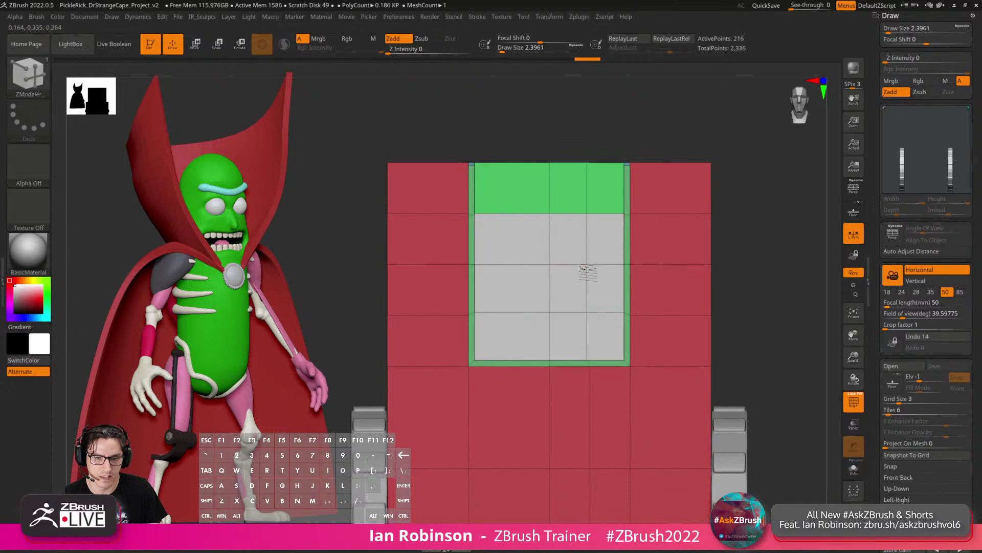
{"action": "left_click_drag", "start_coordinate": [592, 247], "coordinate": [590, 262]}
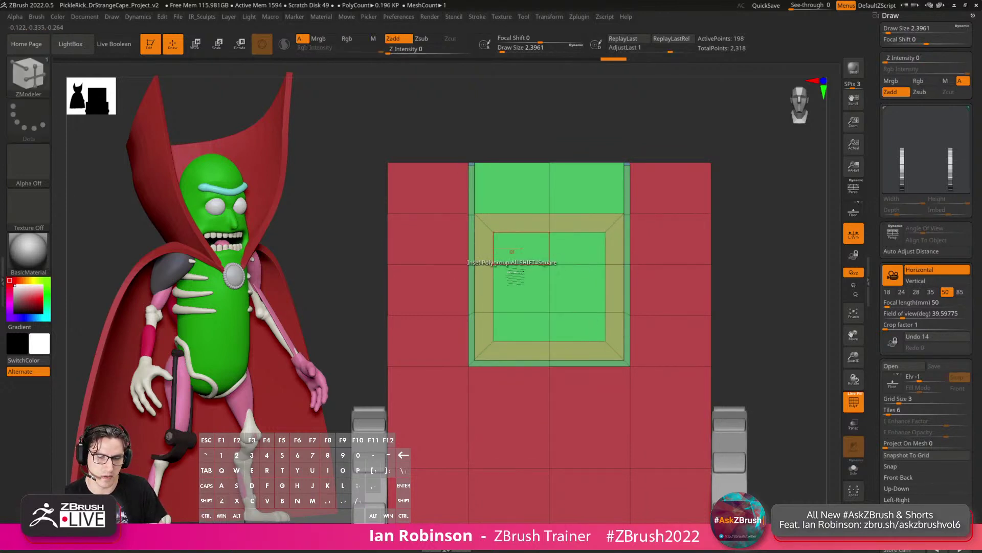
{"action": "key", "text": "ctrl+z"}
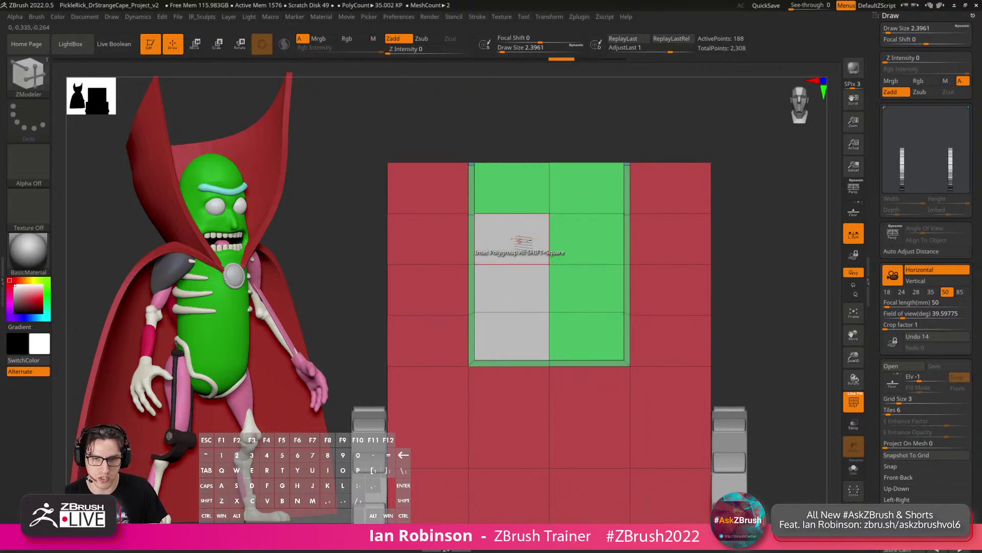
Inset the three marked lower polygons in the panel's left column, and mirror and weld the box to copy the frame across.
{"action": "left_click_drag", "start_coordinate": [522, 237], "coordinate": [520, 253]}
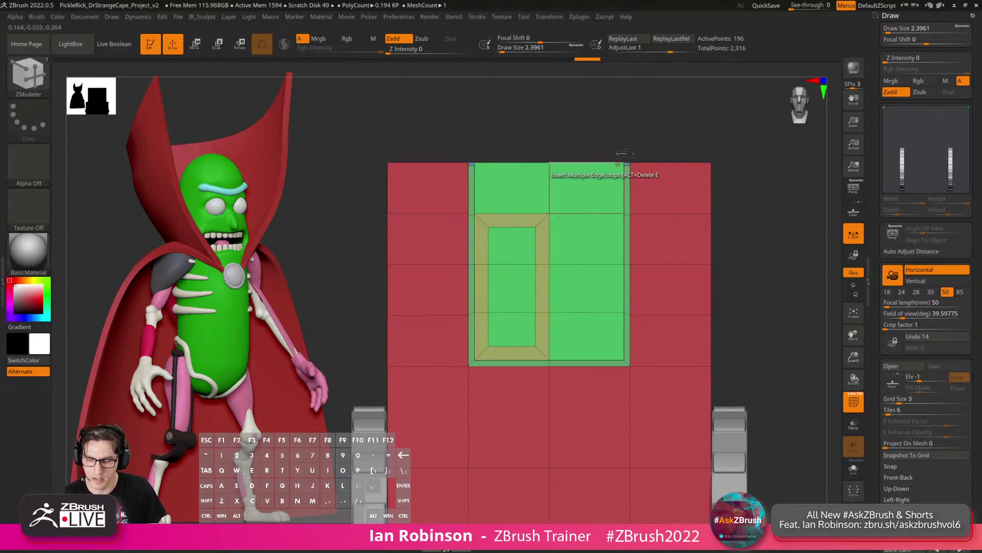
{"action": "key", "text": "2"}
{"action": "left_click", "coordinate": [602, 121]}
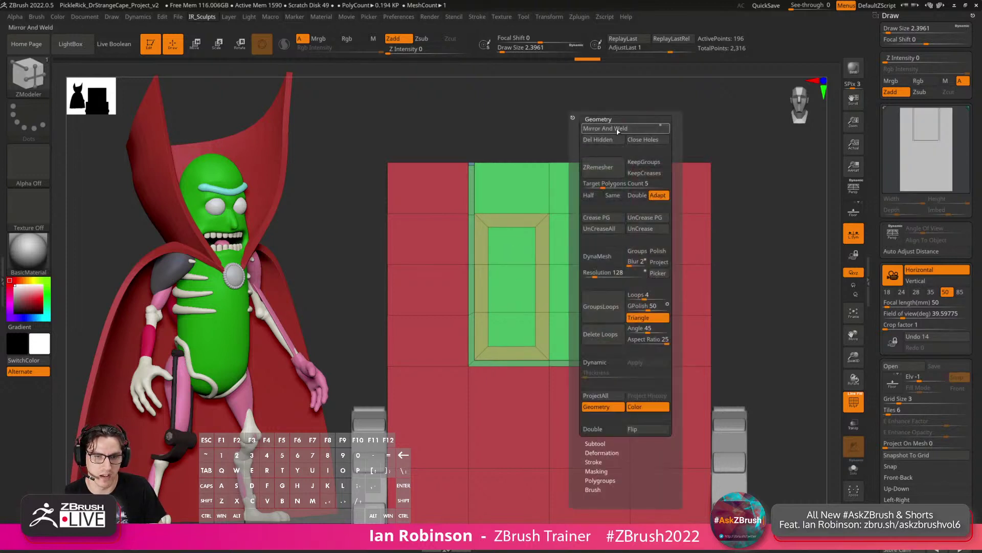
{"action": "left_click", "coordinate": [616, 131]}
Mark the inner rectangles of both inset frames on the panel as one temporary polygroup.
{"action": "right_click_drag", "start_coordinate": [552, 268], "coordinate": [562, 264], "text": "alt"}
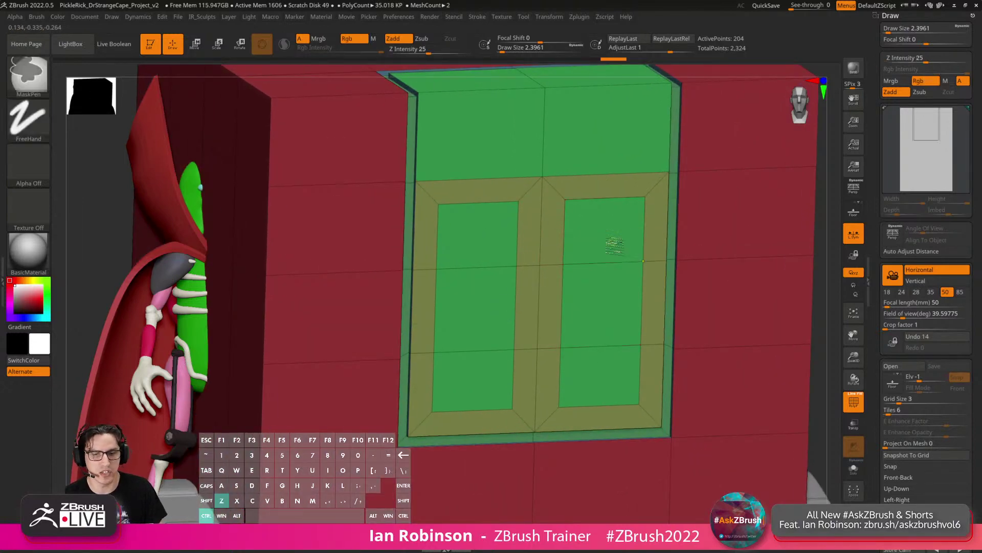
{"action": "left_click", "coordinate": [606, 237], "text": "alt"}
{"action": "left_click_drag", "start_coordinate": [617, 381], "coordinate": [580, 273]}
{"action": "right_click_drag", "start_coordinate": [580, 270], "coordinate": [537, 314], "text": "alt"}
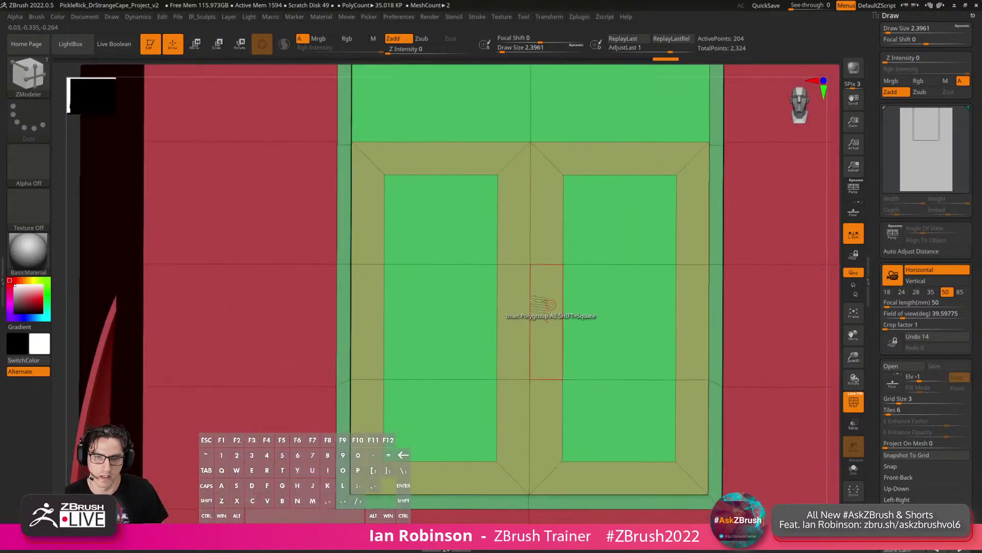
{"action": "left_click_drag", "start_coordinate": [621, 266], "coordinate": [625, 289]}
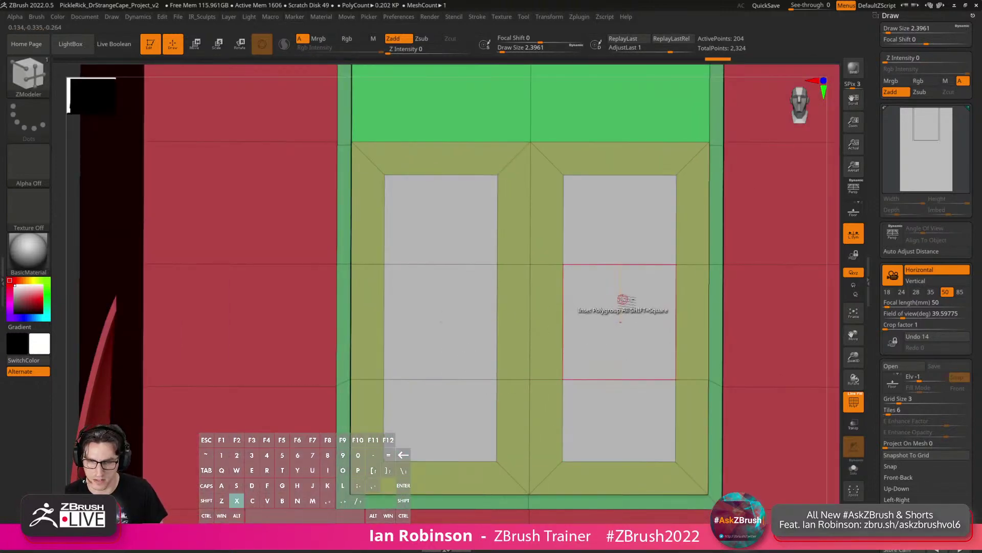
QMesh the two marked inner rectangles inward to form deep slots in the panel.
{"action": "right_click_drag", "start_coordinate": [625, 290], "coordinate": [620, 314]}
{"action": "left_click", "coordinate": [605, 303]}
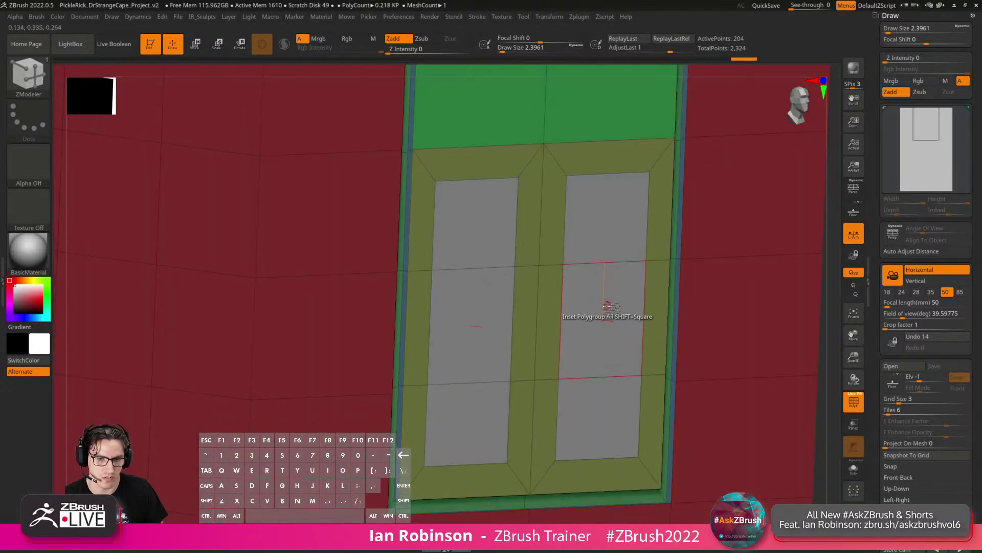
{"action": "key", "text": "space"}
{"action": "left_click", "coordinate": [609, 307]}
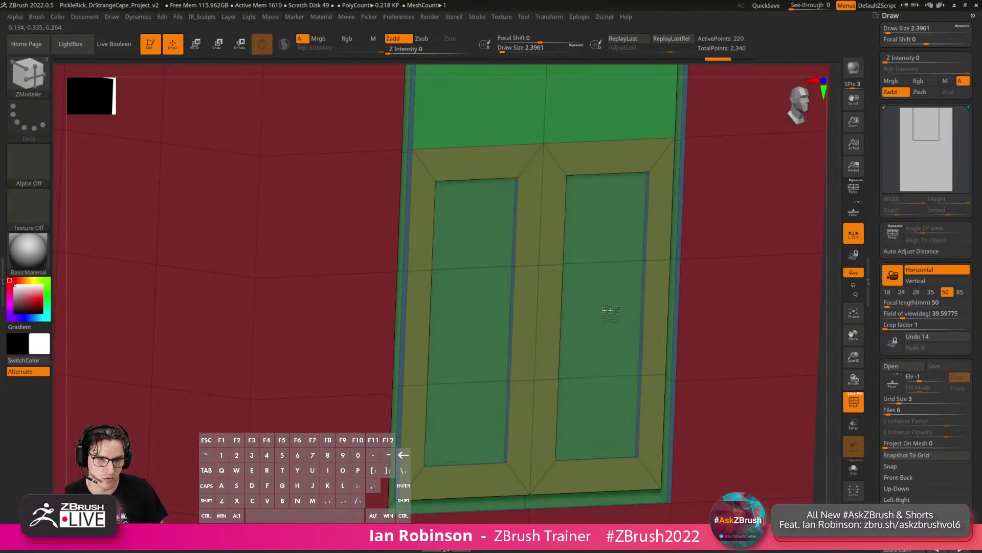
{"action": "key", "text": "ctrl+z"}
{"action": "key", "text": "ctrl+z"}
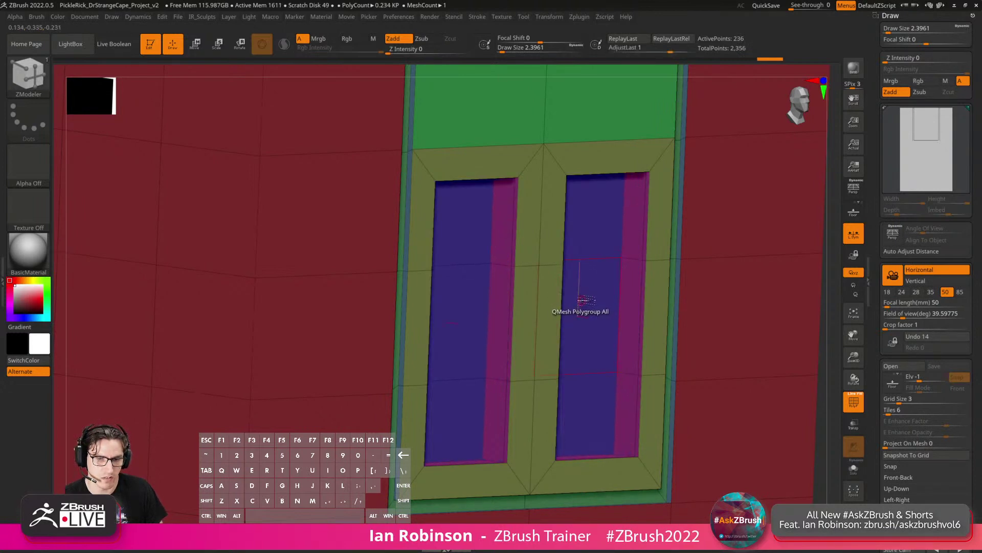
Turn off the polyframe and examine the slotted panel and the discs on the box from several angles.
{"action": "right_click_drag", "start_coordinate": [603, 301], "coordinate": [612, 250], "text": "alt"}
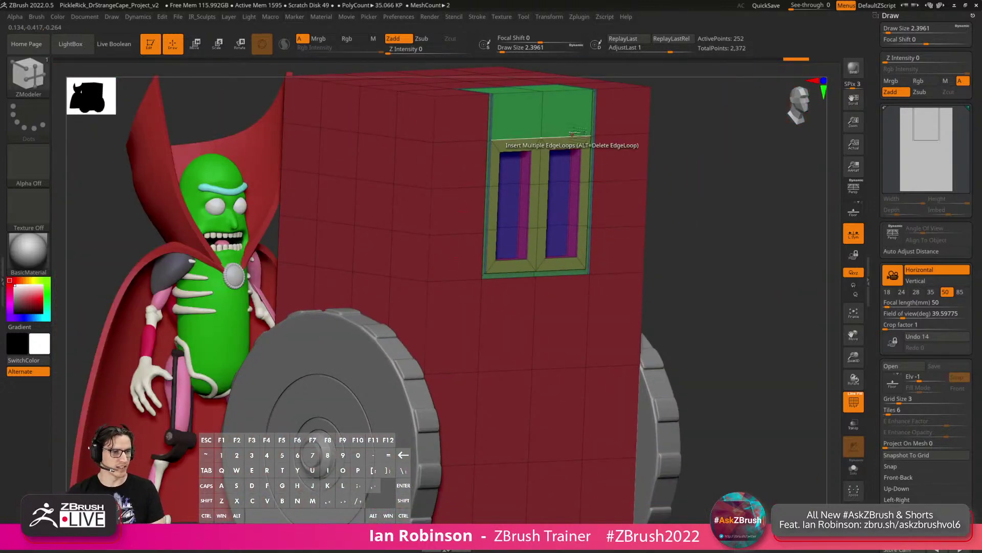
{"action": "right_click_drag", "start_coordinate": [620, 256], "coordinate": [674, 236]}
{"action": "key", "text": "shift+f"}
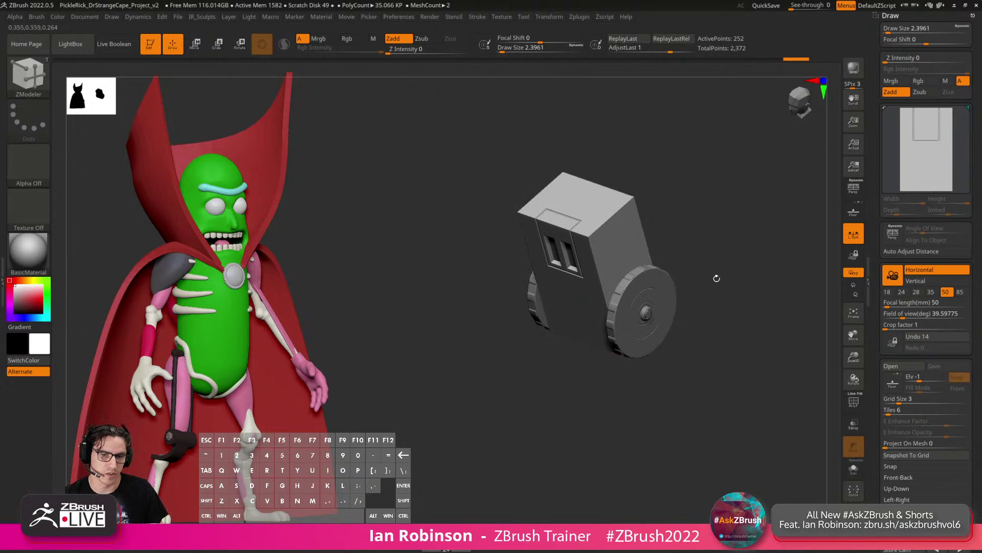
{"action": "right_click_drag", "start_coordinate": [717, 278], "coordinate": [660, 293]}
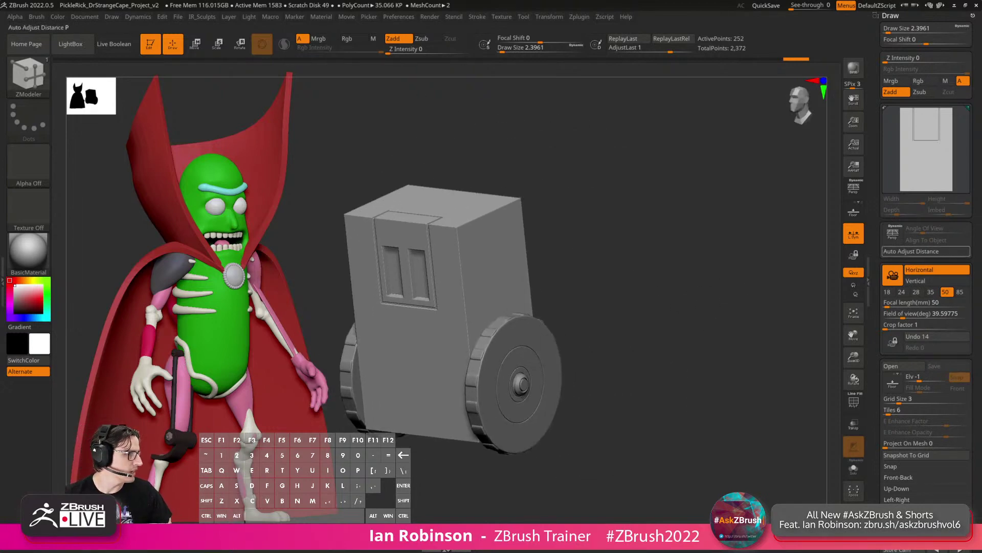
Switch to the reference board and examine how the boxes, discs and blades attach to the pickle character's arms.
{"action": "right_click_drag", "start_coordinate": [980, 189], "coordinate": [697, 187]}
{"action": "scroll", "coordinate": [691, 200], "scroll_direction": "up", "scroll_amount": 3}
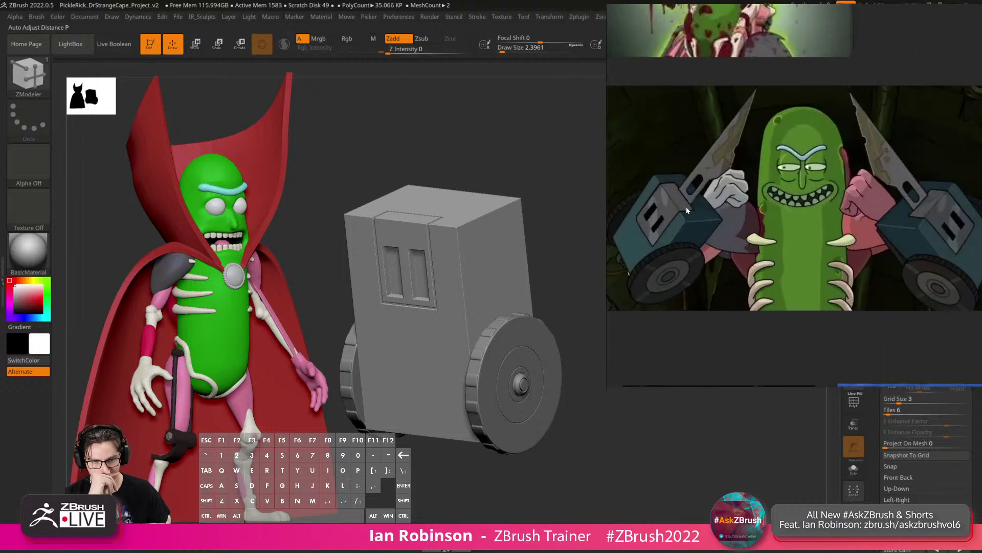
{"action": "scroll", "coordinate": [688, 204], "scroll_direction": "up", "scroll_amount": 2}
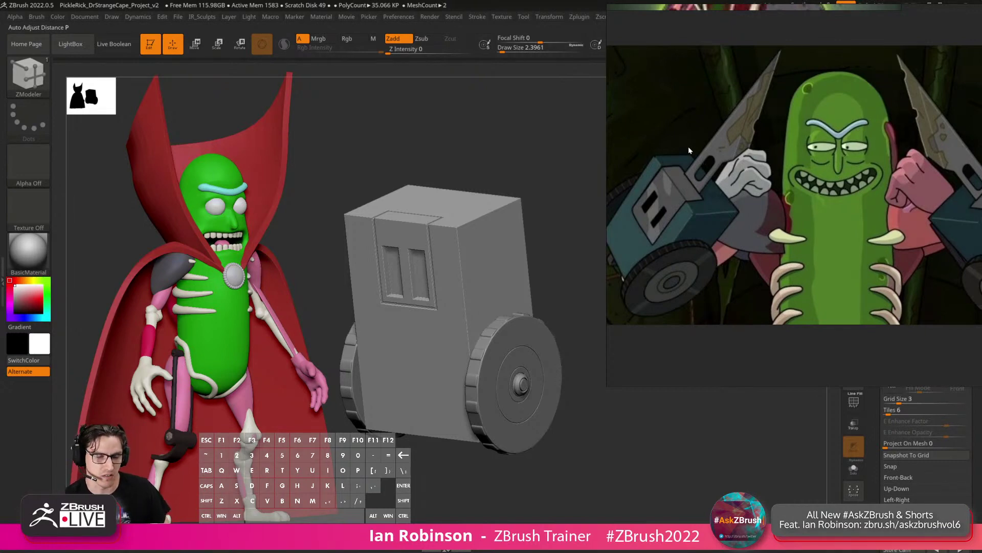
{"action": "scroll", "coordinate": [683, 199], "scroll_direction": "down", "scroll_amount": 3}
{"action": "scroll", "coordinate": [670, 215], "scroll_direction": "up", "scroll_amount": 3}
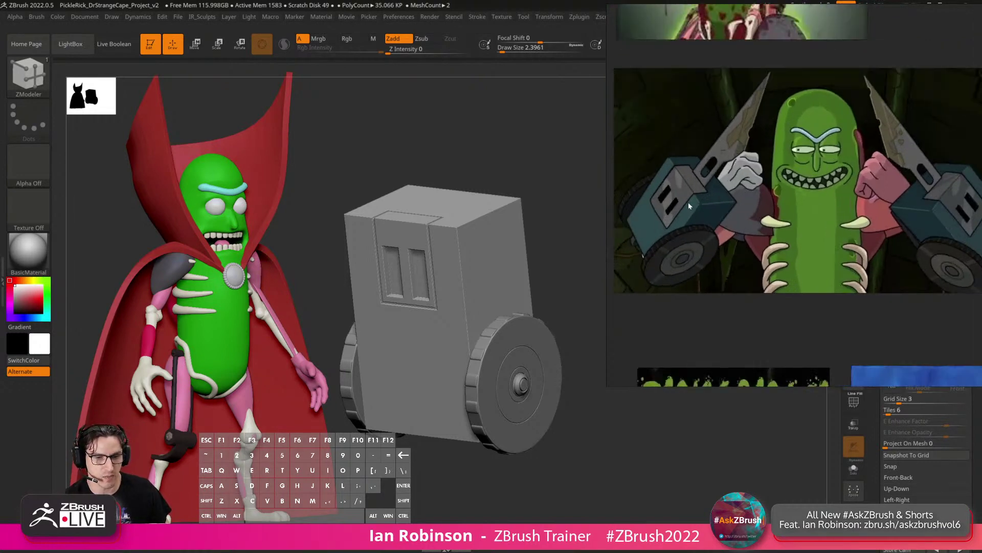
{"action": "scroll", "coordinate": [707, 179], "scroll_direction": "down", "scroll_amount": 2}
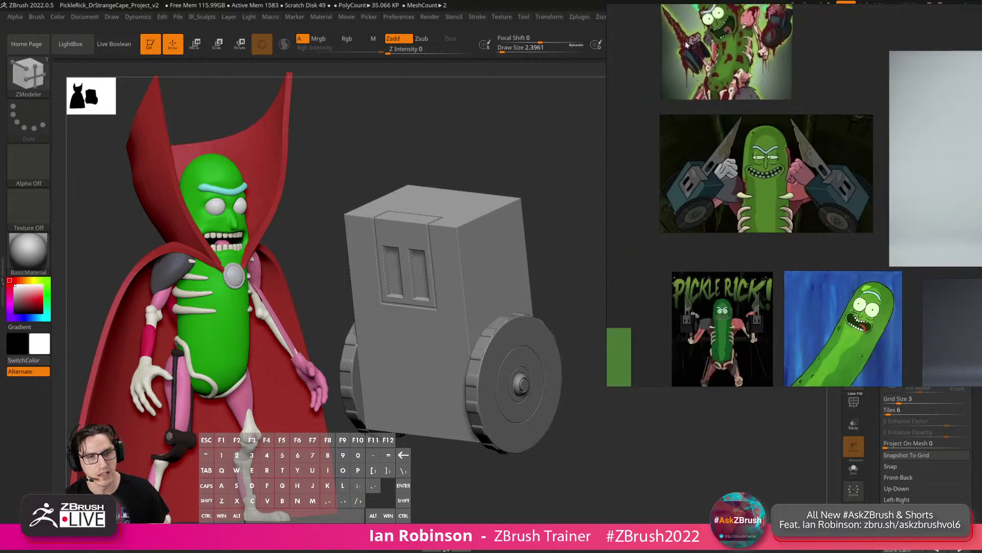
{"action": "scroll", "coordinate": [687, 45], "scroll_direction": "up", "scroll_amount": 5}
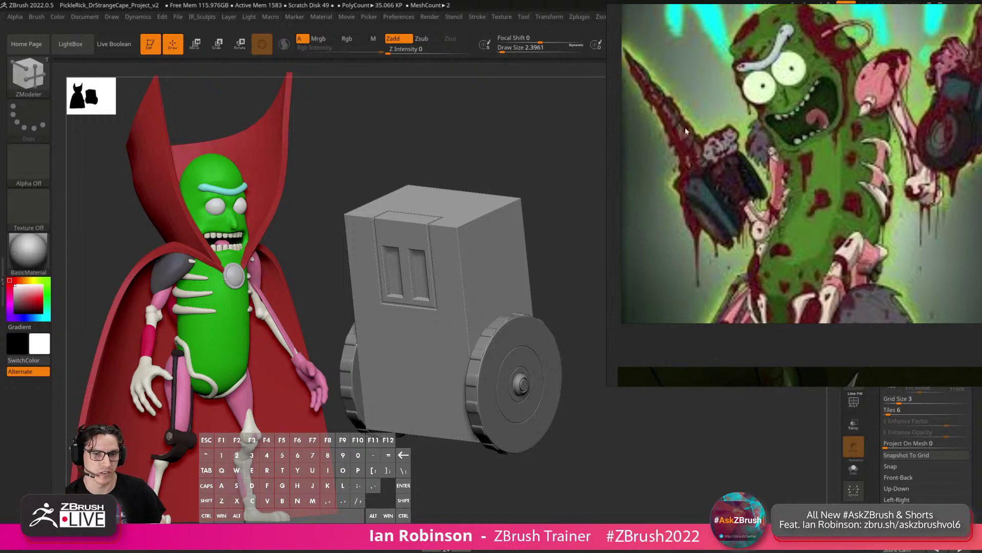
{"action": "scroll", "coordinate": [686, 131], "scroll_direction": "down", "scroll_amount": 2}
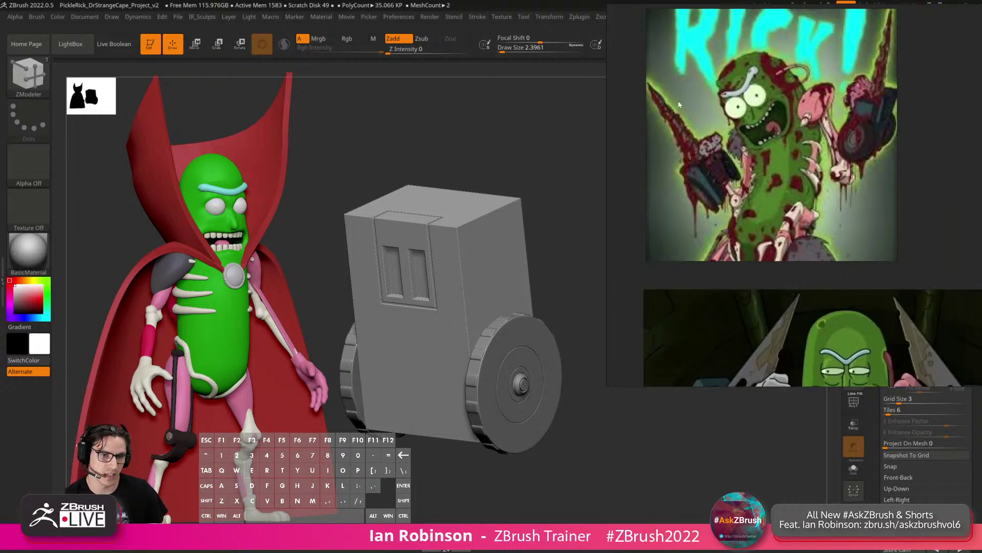
{"action": "scroll", "coordinate": [705, 121], "scroll_direction": "down", "scroll_amount": 3}
{"action": "scroll", "coordinate": [714, 166], "scroll_direction": "up", "scroll_amount": 4}
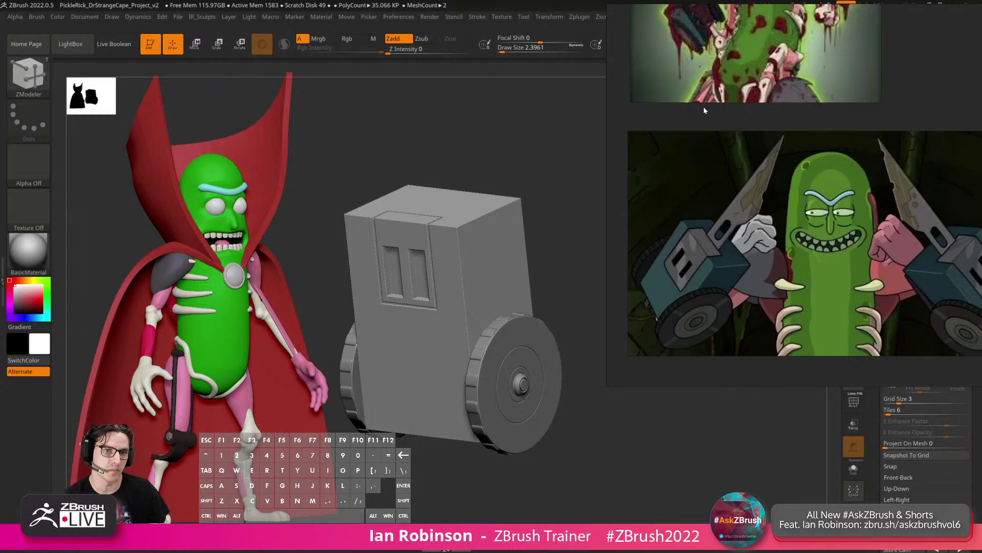
{"action": "scroll", "coordinate": [704, 108], "scroll_direction": "down", "scroll_amount": 3}
{"action": "scroll", "coordinate": [711, 116], "scroll_direction": "up", "scroll_amount": 5}
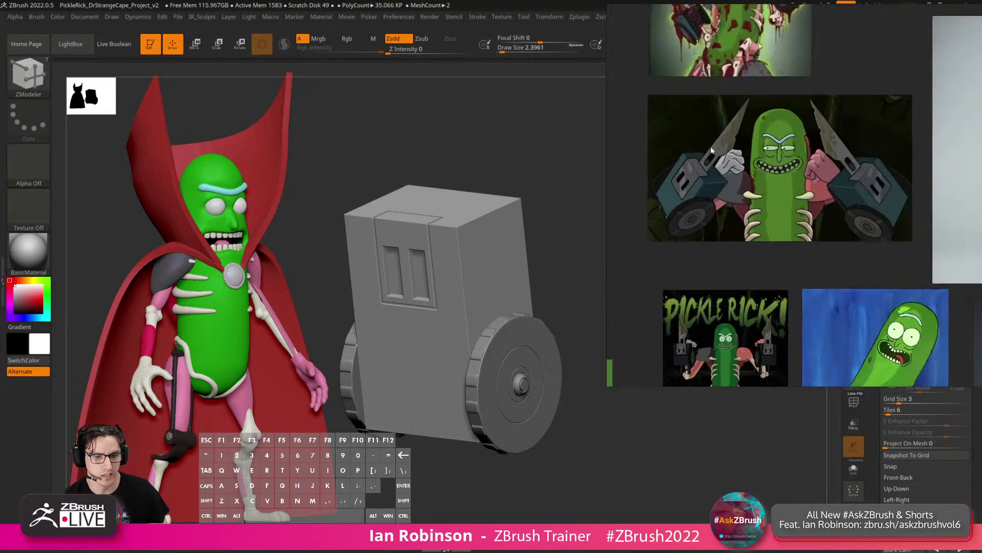
Examine the arm-mounted boxes on the Pickle Rick poster, and leave the reference board for the ZBrush model.
{"action": "middle_click_drag", "start_coordinate": [734, 203], "coordinate": [740, 15]}
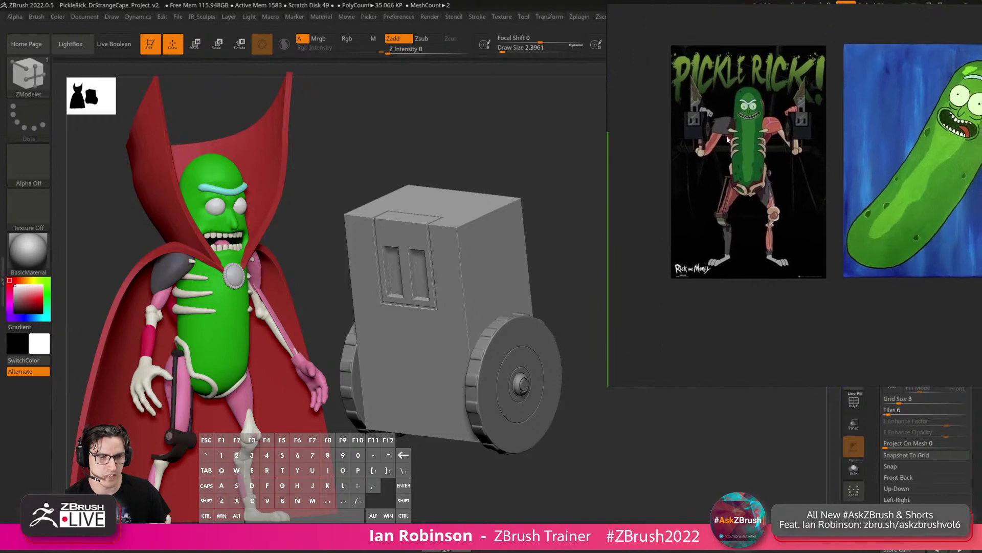
{"action": "scroll", "coordinate": [733, 146], "scroll_direction": "up", "scroll_amount": 3}
{"action": "middle_click_drag", "start_coordinate": [719, 110], "coordinate": [732, 159]}
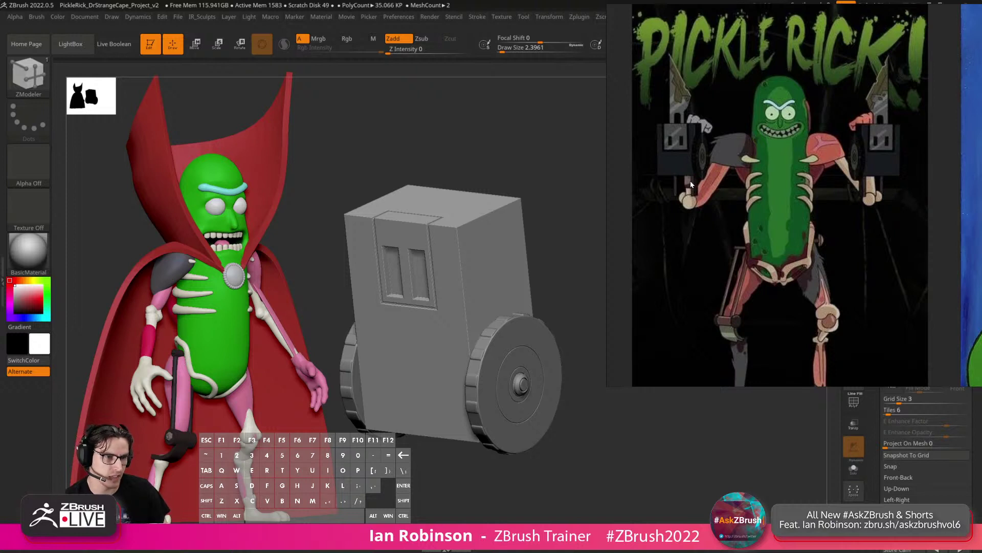
{"action": "right_click_drag", "start_coordinate": [681, 180], "coordinate": [981, 240]}
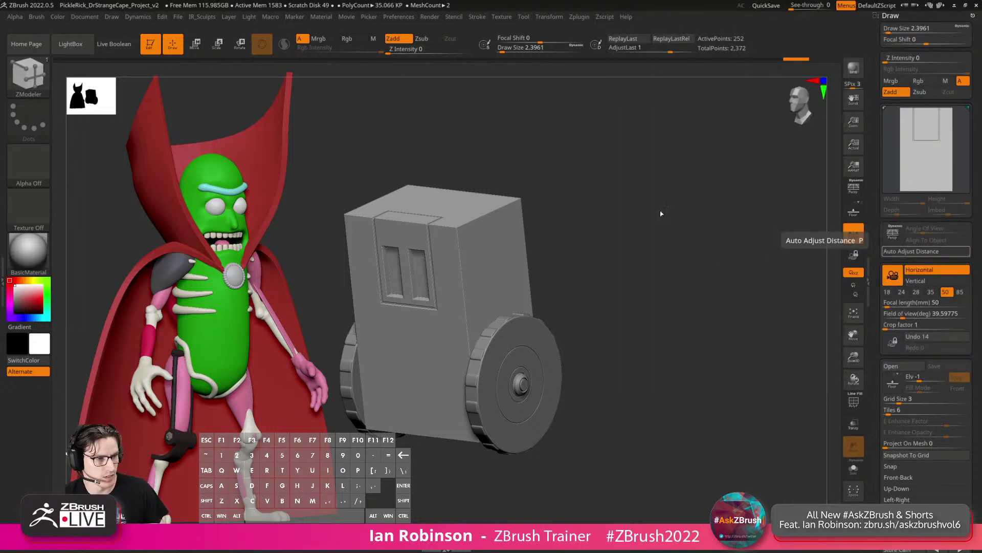
Select the side discs and move them about 0.2 units higher along the sides of the box.
{"action": "left_click_drag", "start_coordinate": [633, 279], "coordinate": [612, 335]}
{"action": "left_click", "coordinate": [557, 310], "text": "alt"}
{"action": "key", "text": "w"}
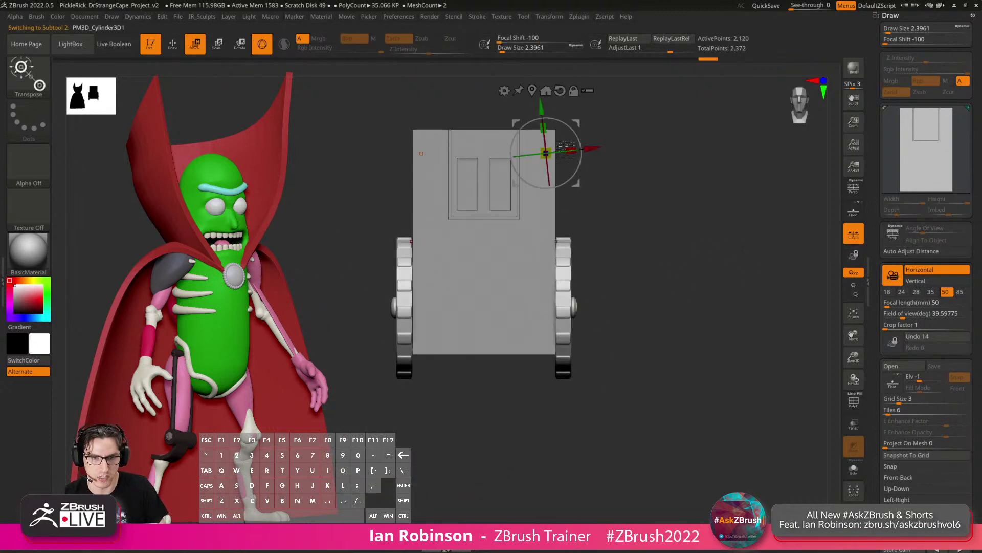
{"action": "left_click", "coordinate": [566, 307]}
{"action": "left_click_drag", "start_coordinate": [574, 261], "coordinate": [574, 219]}
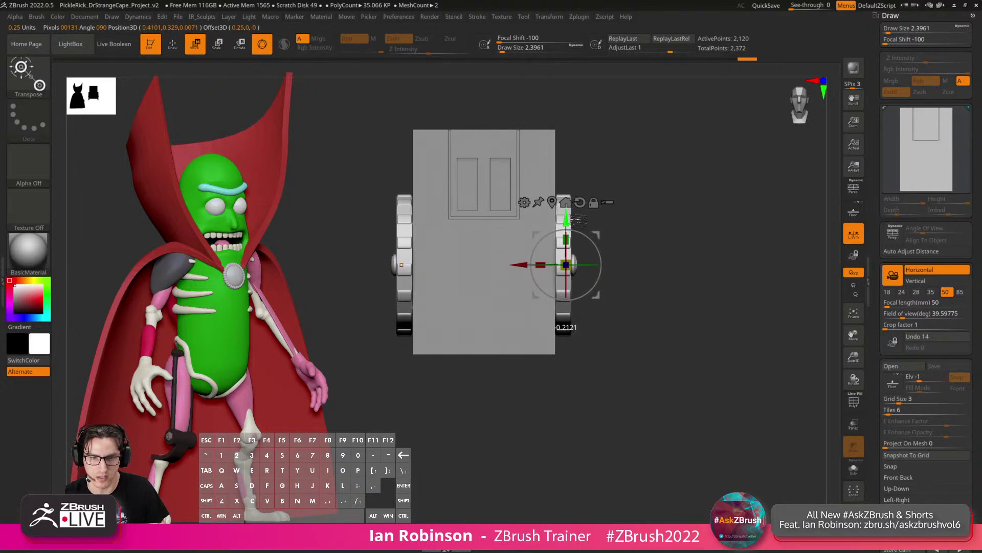
{"action": "mouse_move", "coordinate": [715, 208]}
{"action": "left_mouse_down"}
{"action": "mouse_move", "coordinate": [668, 229]}
{"action": "mouse_move", "coordinate": [705, 223]}
{"action": "mouse_move", "coordinate": [704, 247]}
{"action": "mouse_move", "coordinate": [695, 237]}
{"action": "mouse_move", "coordinate": [665, 256]}
{"action": "left_mouse_up"}
{"action": "key", "text": "q"}
{"action": "key", "text": "w"}
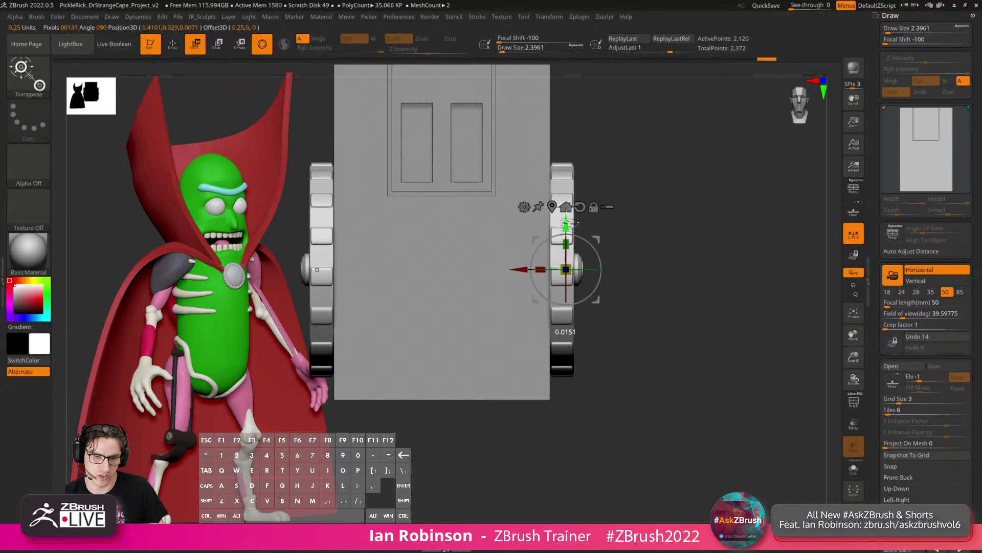
{"action": "key", "text": "q"}
Select the box, turn on the polyframe, mask its upper portion with the slotted panel, and raise the unmasked lower part to shorten it.
{"action": "left_click_drag", "start_coordinate": [668, 294], "coordinate": [702, 278], "text": "alt"}
{"action": "key", "text": "shift+f"}
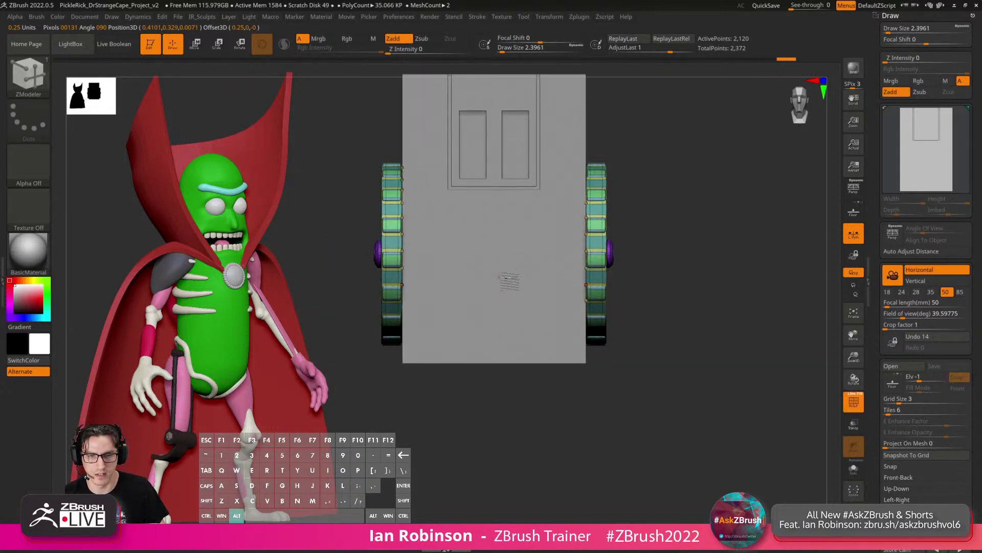
{"action": "left_click", "coordinate": [506, 279], "text": "alt"}
{"action": "key", "text": "ctrl"}
{"action": "left_click_drag", "start_coordinate": [675, 243], "coordinate": [430, 412], "text": "ctrl"}
{"action": "key", "text": "w"}
{"action": "left_click", "coordinate": [658, 275], "text": "ctrl"}
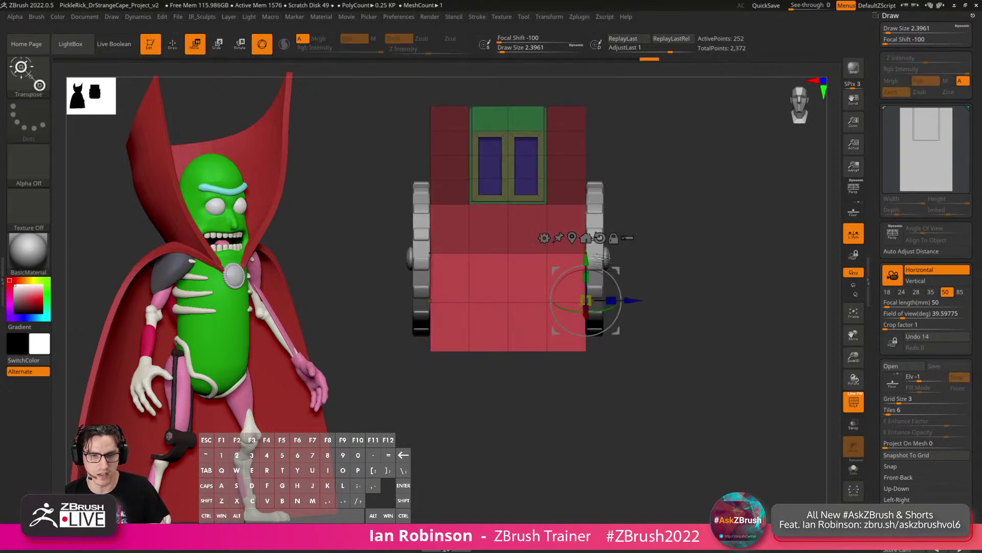
{"action": "left_click_drag", "start_coordinate": [587, 261], "coordinate": [587, 249]}
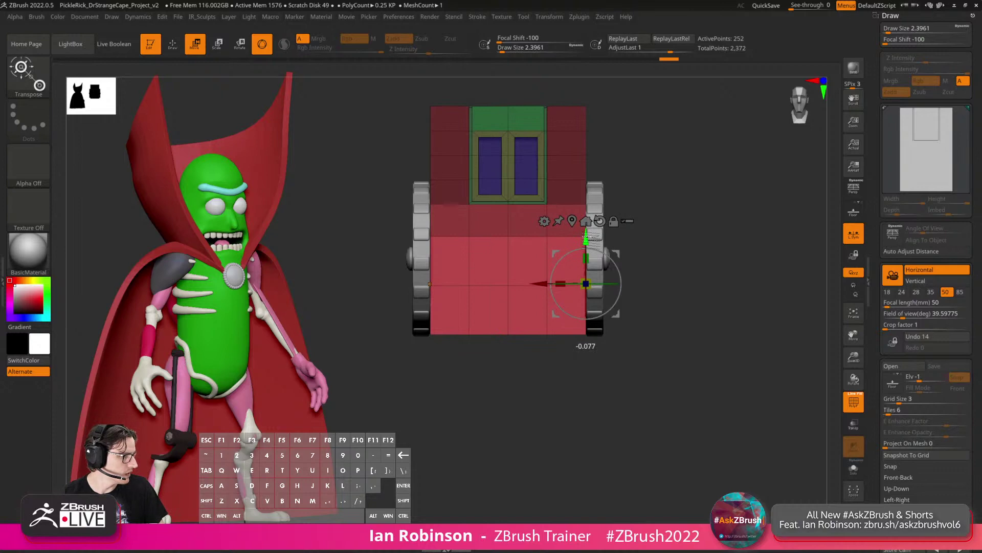
{"action": "left_click_drag", "start_coordinate": [588, 236], "coordinate": [590, 232]}
{"action": "key", "text": "q"}
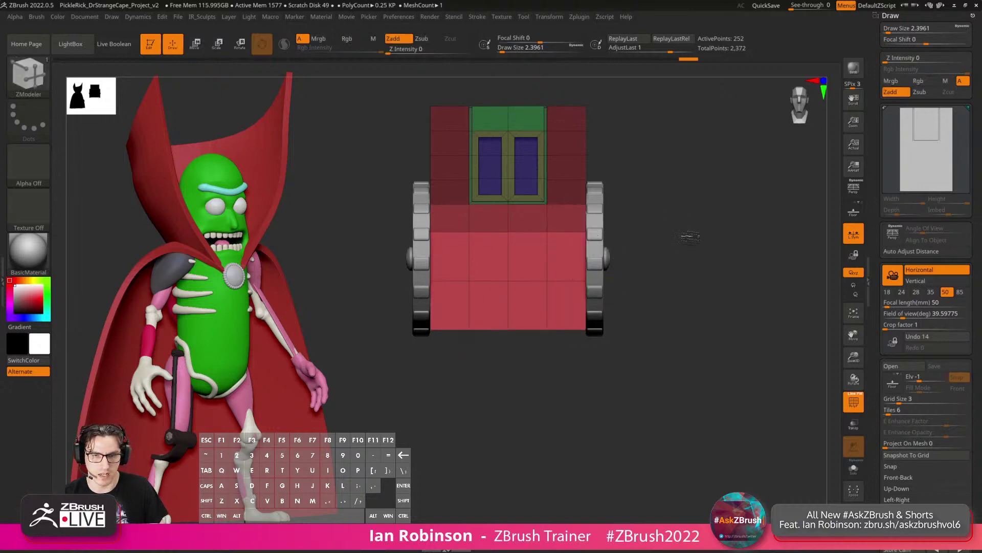
Insert a single edge loop across the box's top face close to each disc side.
{"action": "mouse_move", "coordinate": [682, 235]}
{"action": "left_mouse_down"}
{"action": "mouse_move", "coordinate": [712, 221]}
{"action": "mouse_move", "coordinate": [731, 246]}
{"action": "mouse_move", "coordinate": [695, 281]}
{"action": "mouse_move", "coordinate": [705, 268]}
{"action": "left_mouse_up"}
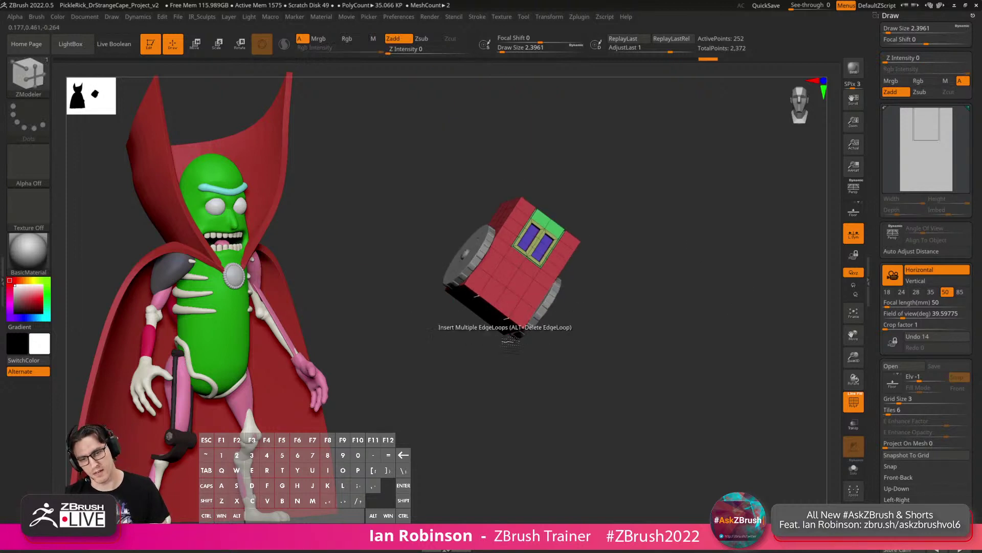
{"action": "left_click_drag", "start_coordinate": [510, 342], "coordinate": [490, 313]}
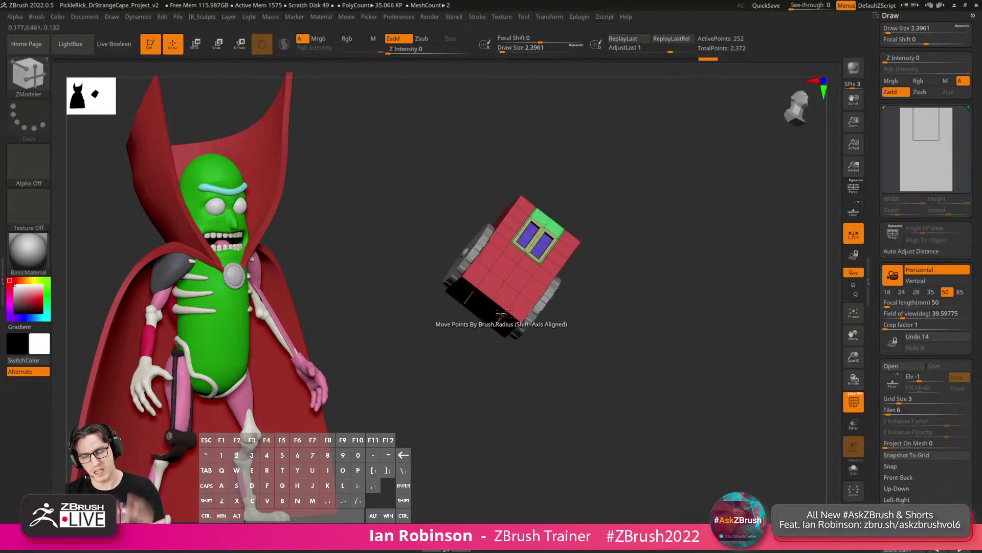
{"action": "left_click_drag", "start_coordinate": [717, 257], "coordinate": [706, 305], "text": "alt"}
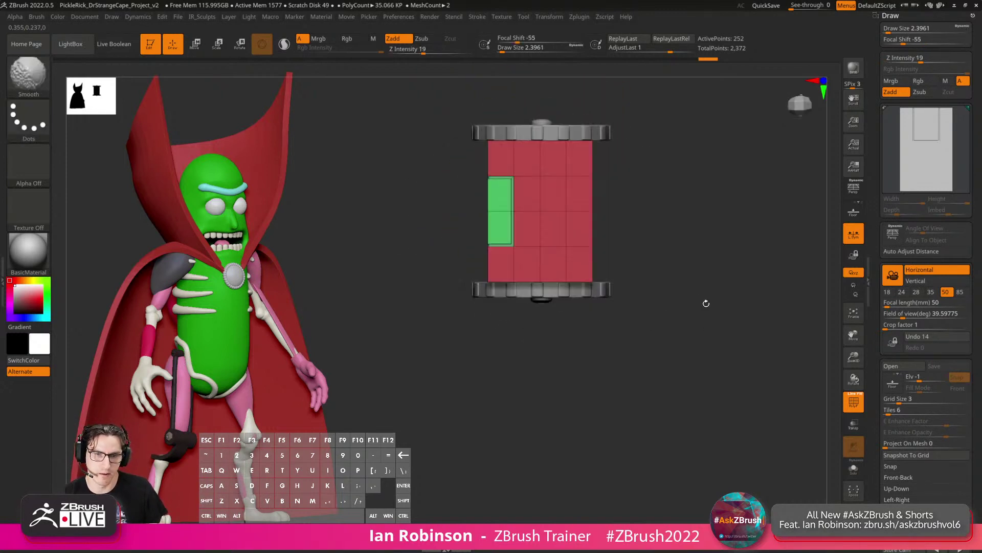
{"action": "left_click_drag", "start_coordinate": [546, 194], "coordinate": [507, 197], "text": "alt"}
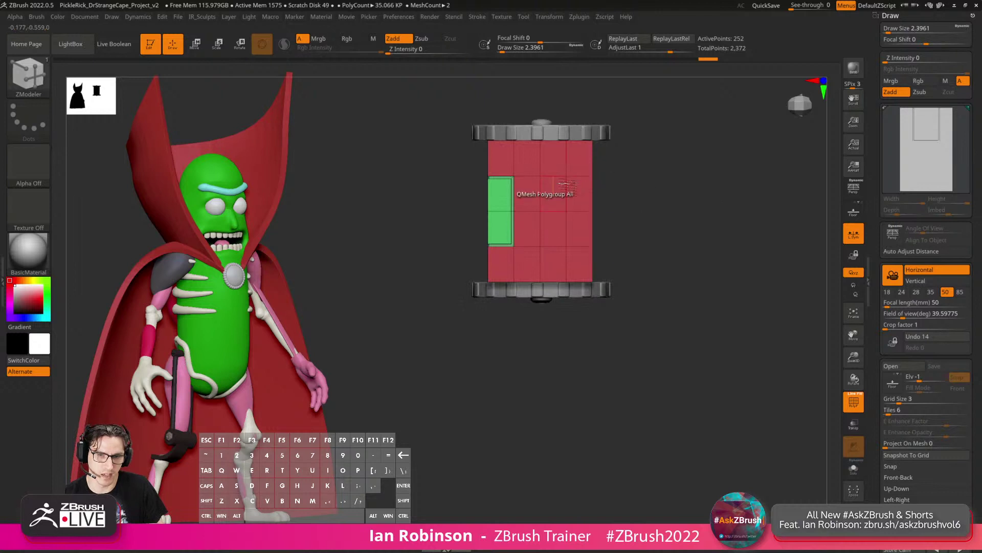
{"action": "key", "text": "space"}
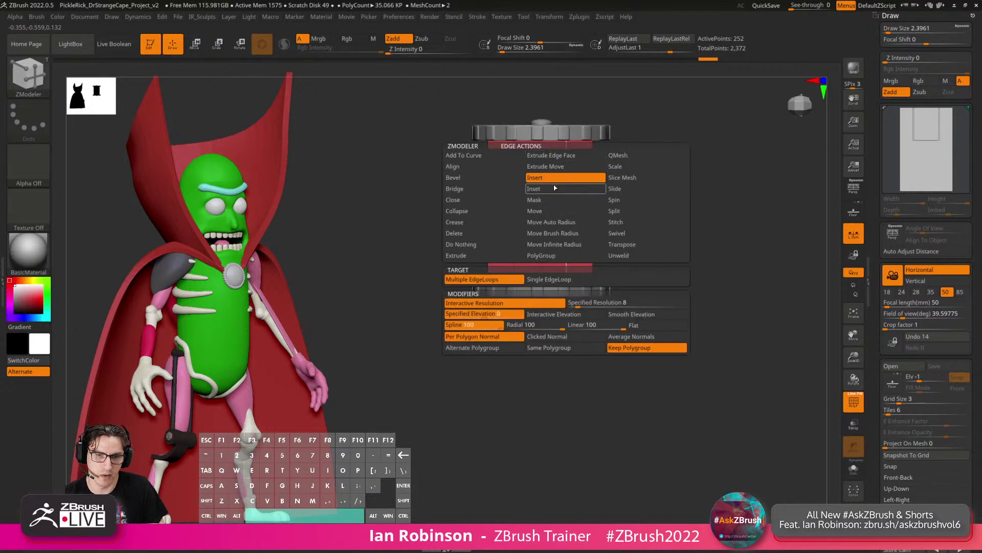
{"action": "left_click", "coordinate": [566, 280]}
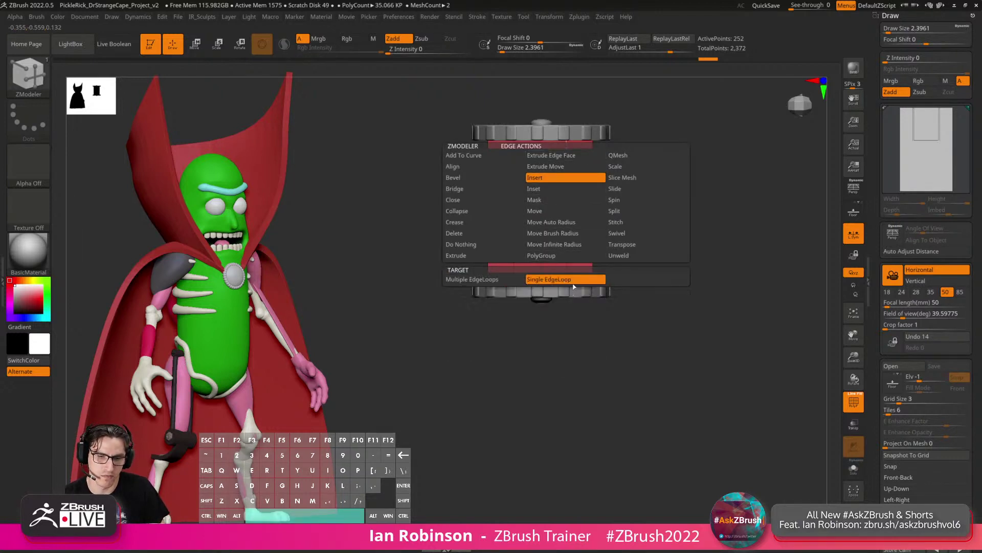
{"action": "left_click", "coordinate": [568, 158]}
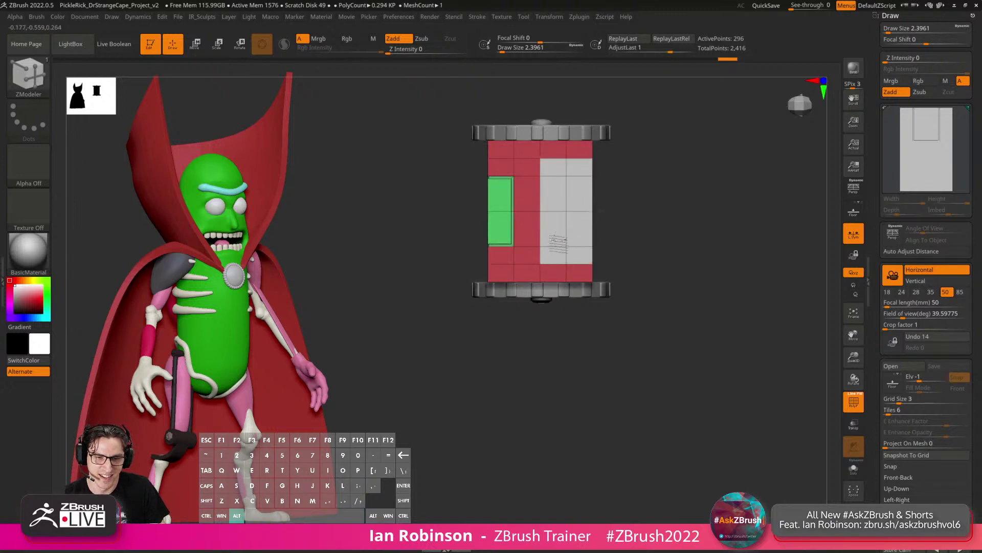
Mark the polygons between the new edge loops on the box's back and on the rear halves of its top and underside.
{"action": "mouse_move", "coordinate": [717, 191]}
{"action": "left_mouse_down"}
{"action": "mouse_move", "coordinate": [629, 188]}
{"action": "mouse_move", "coordinate": [629, 167]}
{"action": "mouse_move", "coordinate": [732, 164]}
{"action": "mouse_move", "coordinate": [762, 199]}
{"action": "mouse_move", "coordinate": [605, 221]}
{"action": "left_mouse_up"}
{"action": "left_click_drag", "start_coordinate": [635, 324], "coordinate": [512, 318]}
{"action": "mouse_move", "coordinate": [661, 159]}
{"action": "left_mouse_down", "text": "alt"}
{"action": "mouse_move", "coordinate": [639, 190]}
{"action": "mouse_move", "coordinate": [663, 197]}
{"action": "left_mouse_up", "text": "alt"}
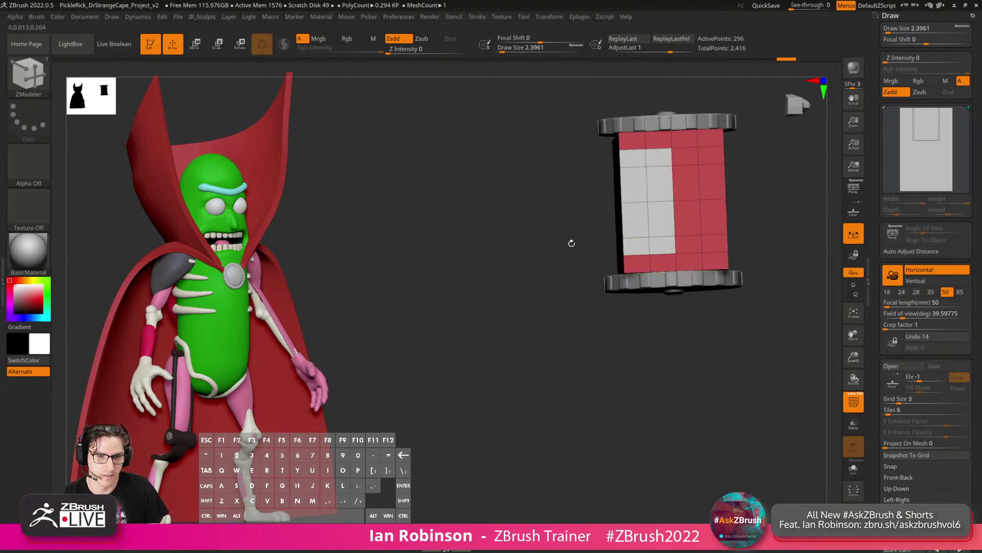
{"action": "mouse_move", "coordinate": [571, 242]}
{"action": "left_mouse_down"}
{"action": "mouse_move", "coordinate": [625, 226]}
{"action": "mouse_move", "coordinate": [637, 193]}
{"action": "left_mouse_up"}
Try to QMesh all the marked polygons on the box's back, top and underside inward.
{"action": "key", "text": "space"}
{"action": "key", "text": "space"}
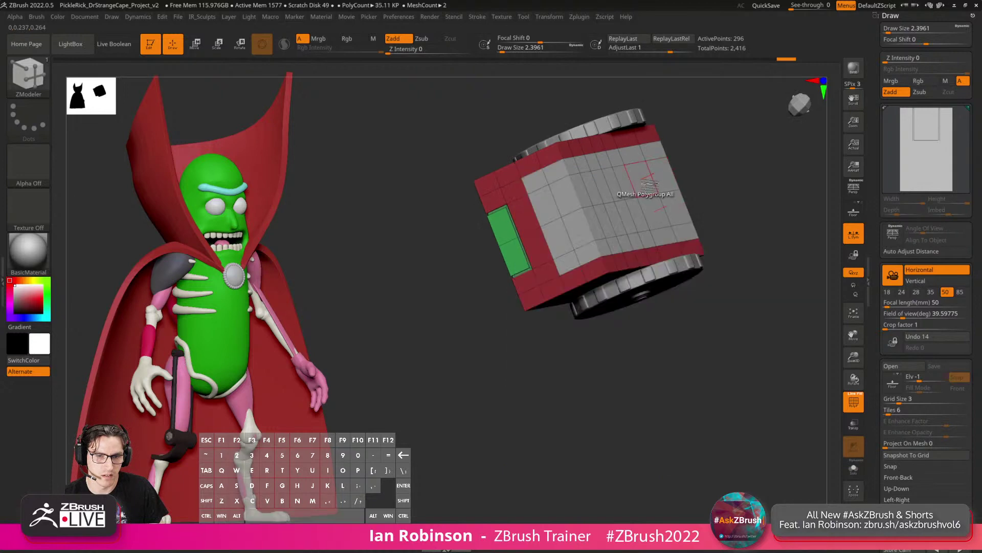
{"action": "left_click", "coordinate": [724, 301]}
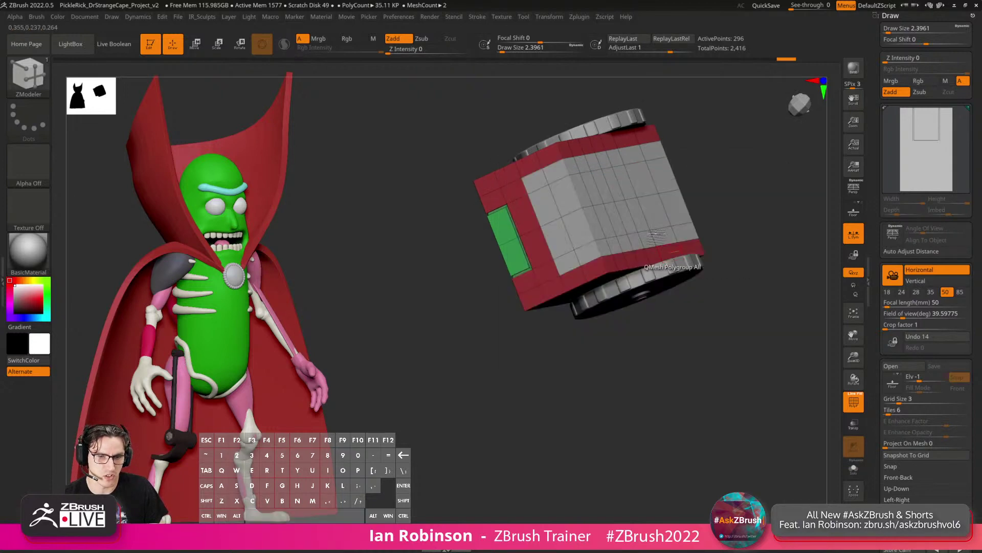
{"action": "left_click", "coordinate": [629, 219]}
{"action": "left_click_drag", "start_coordinate": [620, 223], "coordinate": [640, 217]}
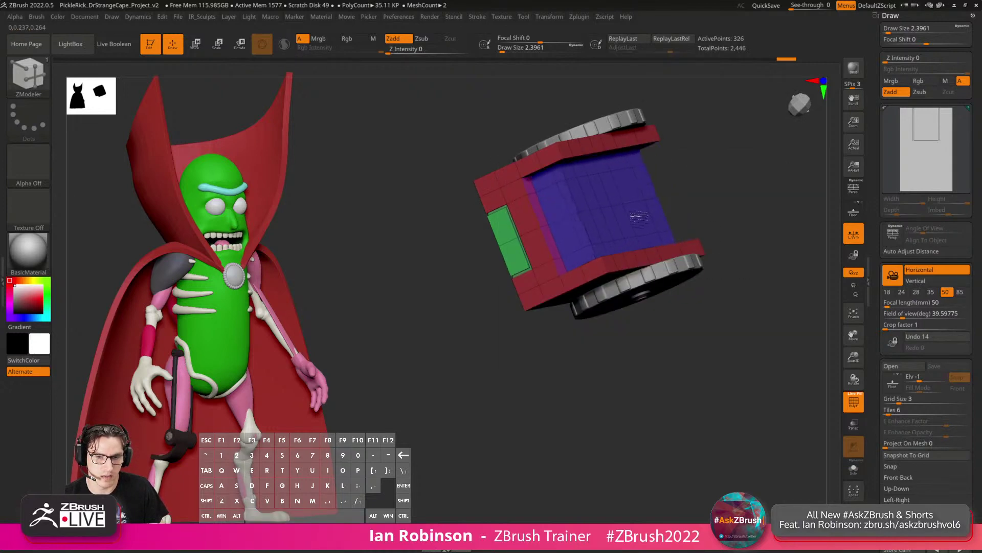
{"action": "key", "text": "ctrl+z"}
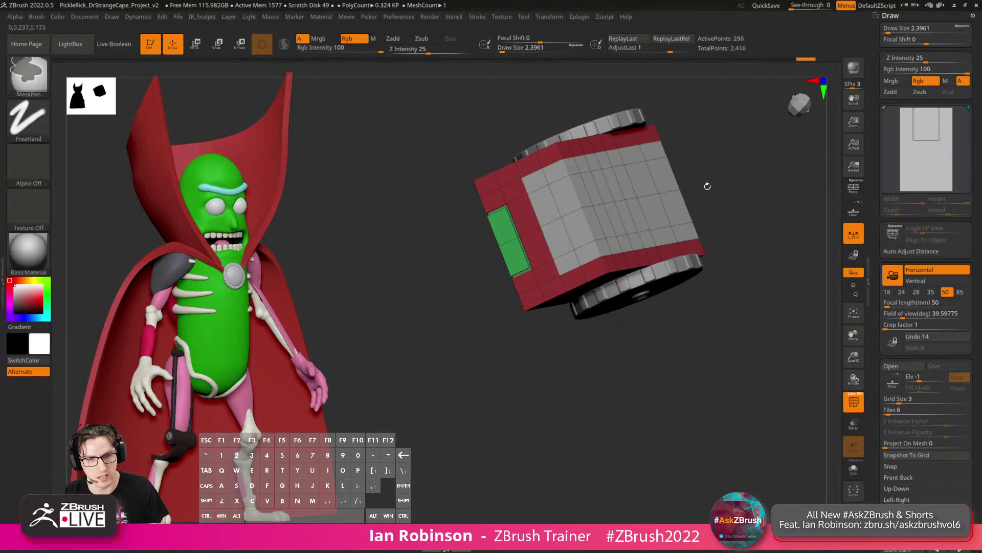
Unmark the top and underside polygons and QMesh the remaining marked back face inward to cut a wide channel between two side walls.
{"action": "left_click_drag", "start_coordinate": [706, 184], "coordinate": [706, 202]}
{"action": "mouse_move", "coordinate": [509, 215]}
{"action": "left_mouse_down", "text": "alt"}
{"action": "mouse_move", "coordinate": [523, 238]}
{"action": "mouse_move", "coordinate": [513, 275]}
{"action": "left_mouse_up", "text": "alt"}
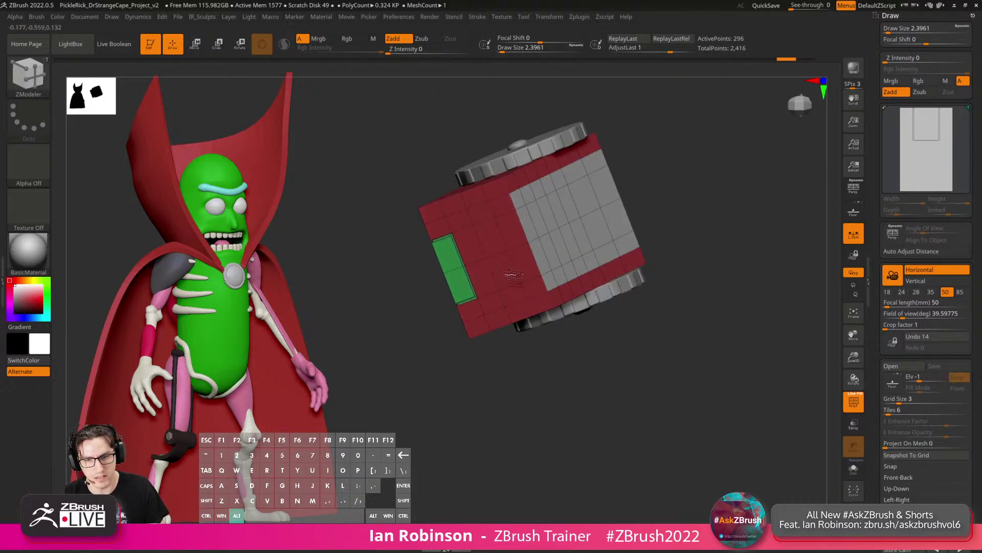
{"action": "left_click_drag", "start_coordinate": [722, 167], "coordinate": [711, 189]}
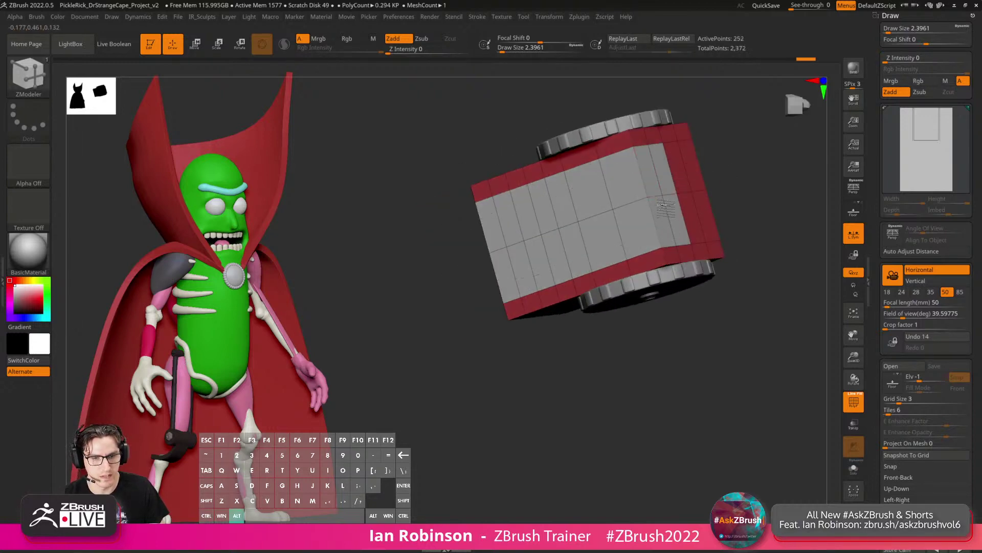
{"action": "key", "text": "ctrl+z"}
{"action": "mouse_move", "coordinate": [669, 238]}
{"action": "left_mouse_down", "text": "alt"}
{"action": "mouse_move", "coordinate": [667, 206]}
{"action": "mouse_move", "coordinate": [676, 217]}
{"action": "left_mouse_up", "text": "alt"}
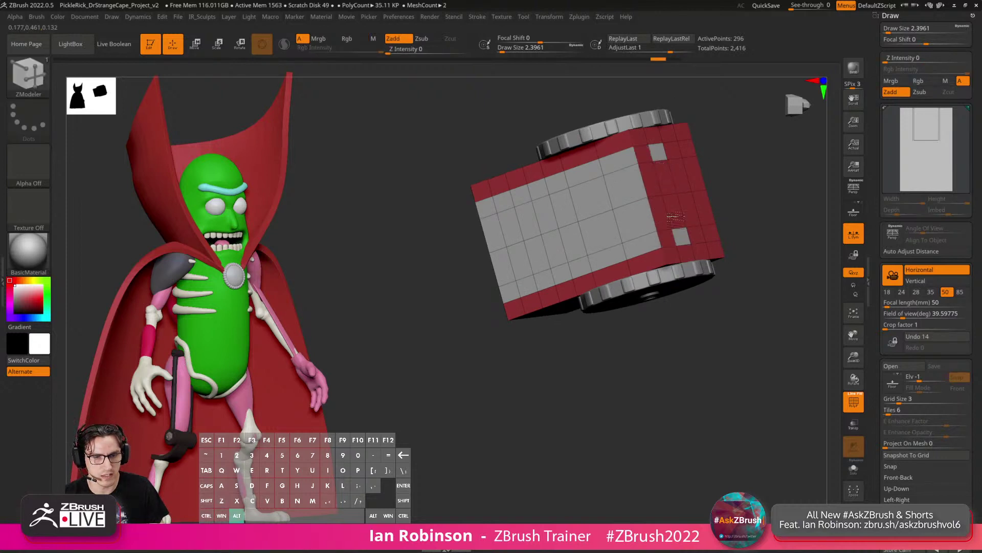
{"action": "left_click_drag", "start_coordinate": [745, 148], "coordinate": [806, 134]}
{"action": "mouse_move", "coordinate": [623, 211]}
{"action": "left_mouse_down"}
{"action": "mouse_move", "coordinate": [632, 217]}
{"action": "mouse_move", "coordinate": [622, 226]}
{"action": "left_mouse_up"}
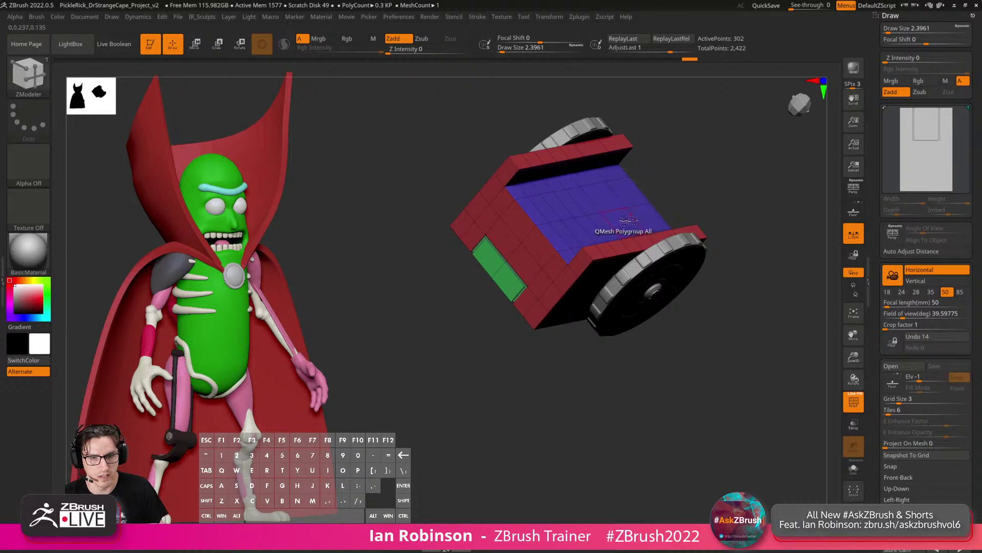
Insert a single edge loop along the channel's side wall just beside its inner floor corner.
{"action": "left_click_drag", "start_coordinate": [718, 192], "coordinate": [568, 217]}
{"action": "key", "text": "space"}
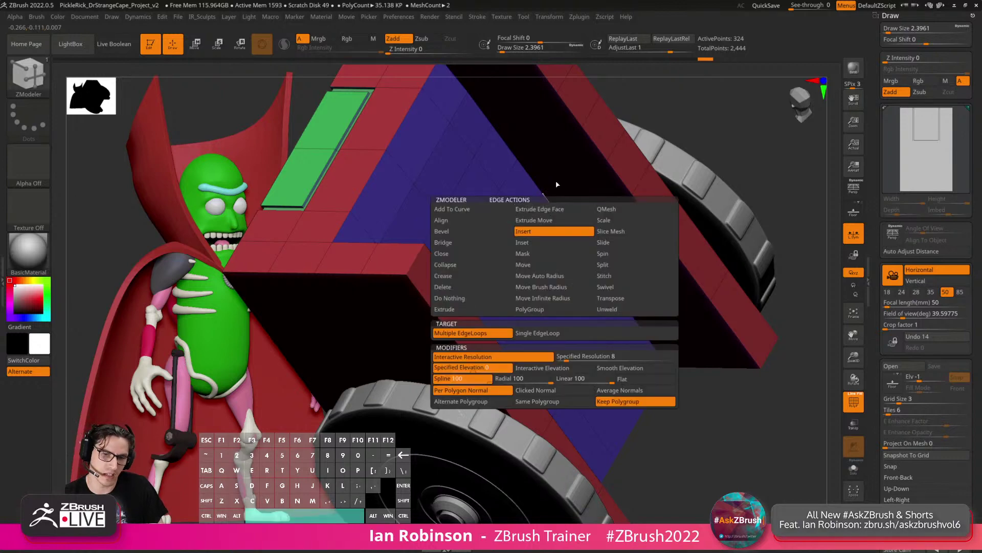
{"action": "left_click", "coordinate": [471, 233]}
{"action": "right_click_drag", "start_coordinate": [478, 225], "coordinate": [532, 185]}
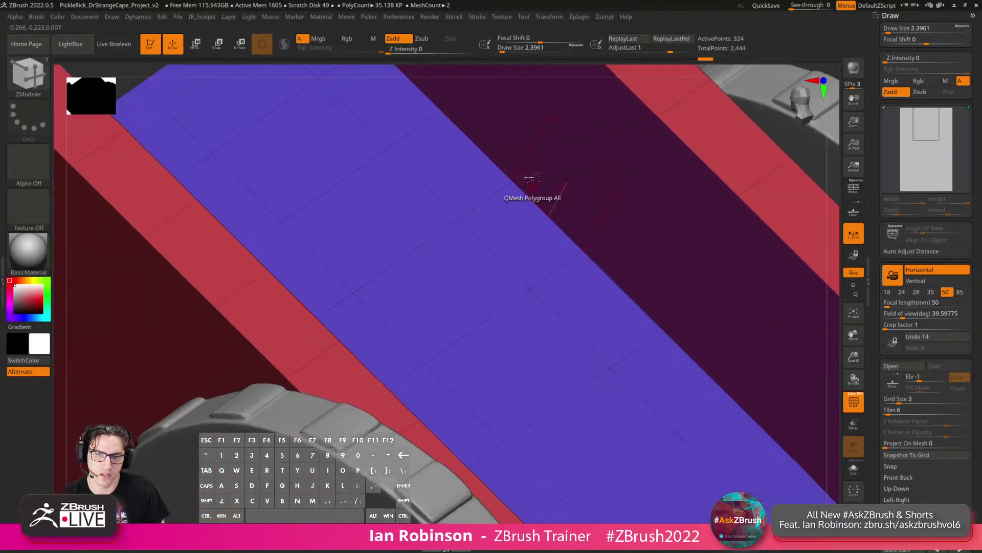
{"action": "key", "text": "space"}
{"action": "left_click", "coordinate": [517, 285]}
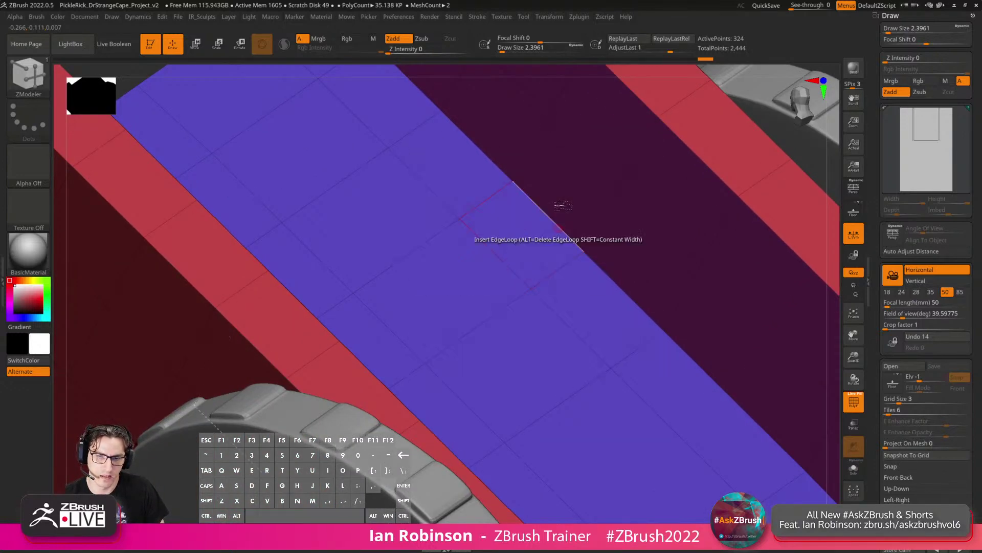
{"action": "key", "text": "space"}
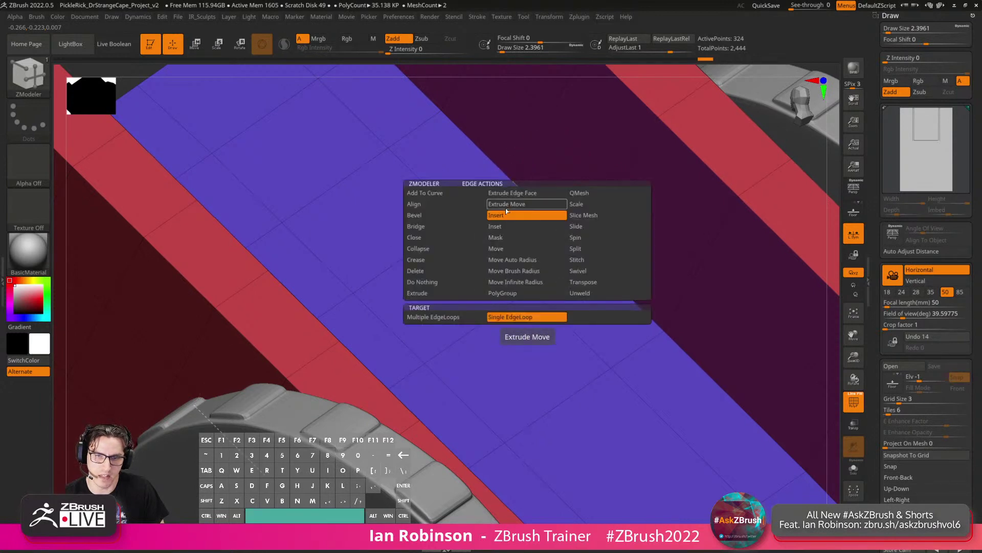
{"action": "left_click", "coordinate": [450, 226]}
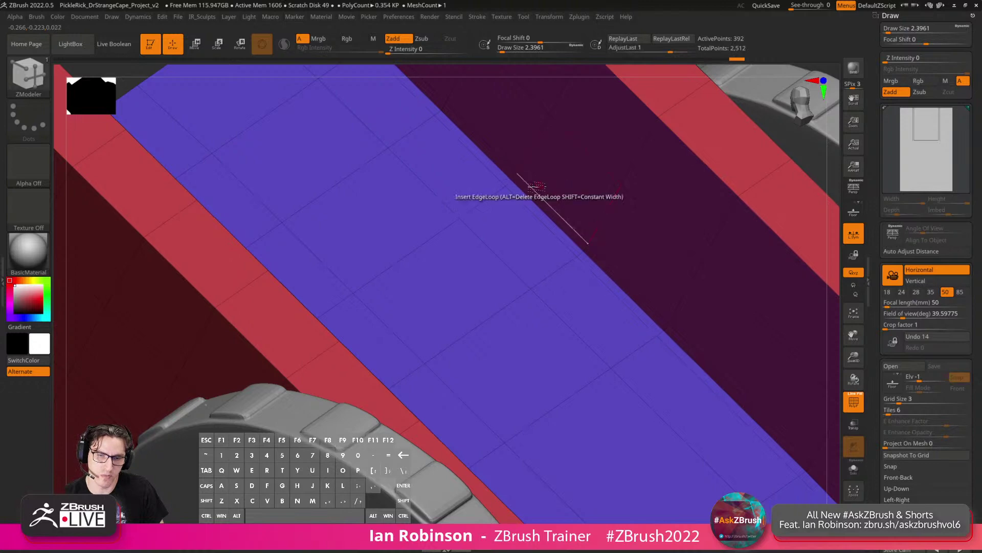
{"action": "left_click_drag", "start_coordinate": [527, 194], "coordinate": [521, 201]}
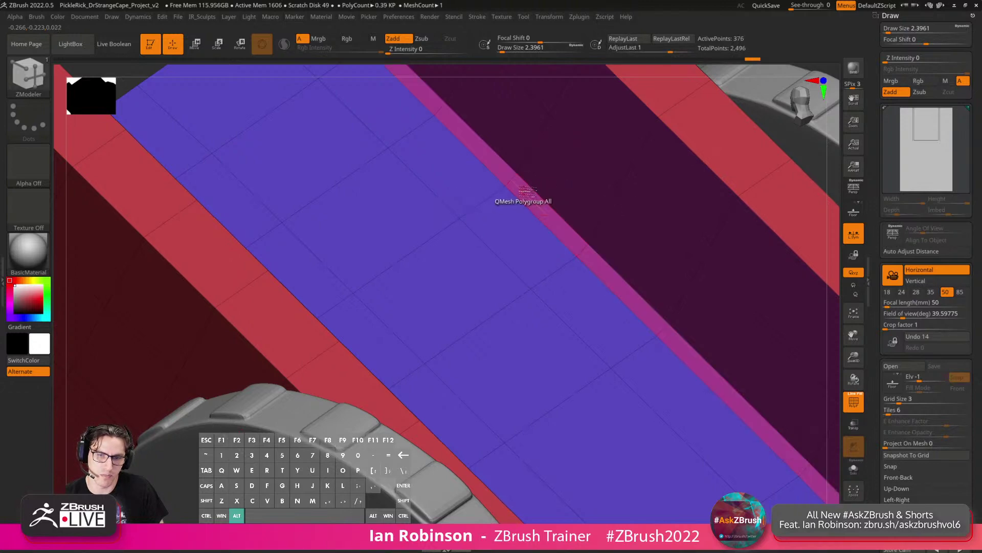
Insert a supporting edge loop along the channel floor just inside the side wall.
{"action": "mouse_move", "coordinate": [521, 201]}
{"action": "right_mouse_down"}
{"action": "mouse_move", "coordinate": [537, 262]}
{"action": "mouse_move", "coordinate": [450, 160]}
{"action": "mouse_move", "coordinate": [413, 168]}
{"action": "mouse_move", "coordinate": [487, 172]}
{"action": "mouse_move", "coordinate": [507, 276]}
{"action": "mouse_move", "coordinate": [483, 189]}
{"action": "mouse_move", "coordinate": [462, 203]}
{"action": "right_mouse_up"}
{"action": "key", "text": "ctrl"}
{"action": "left_click", "coordinate": [376, 164], "text": "alt"}
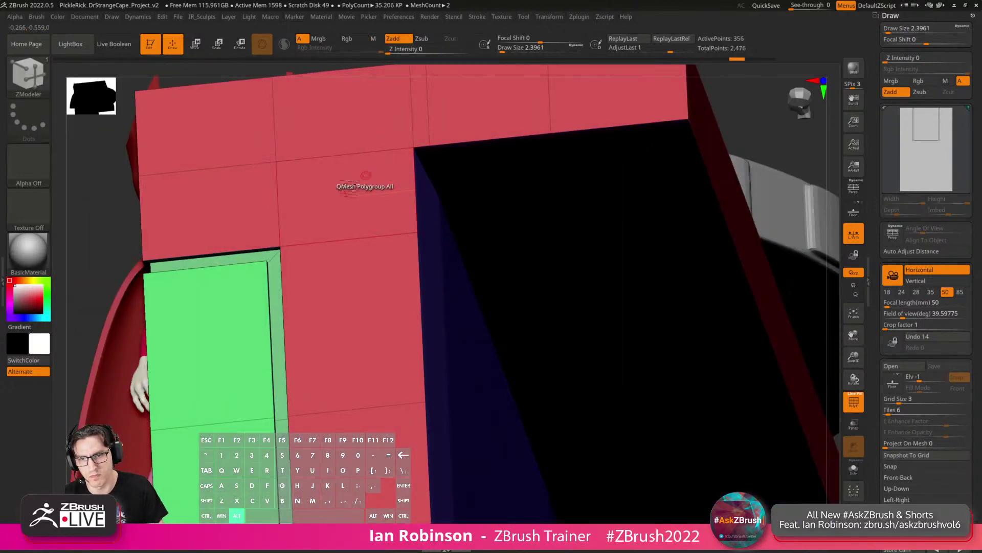
{"action": "left_click", "coordinate": [417, 176]}
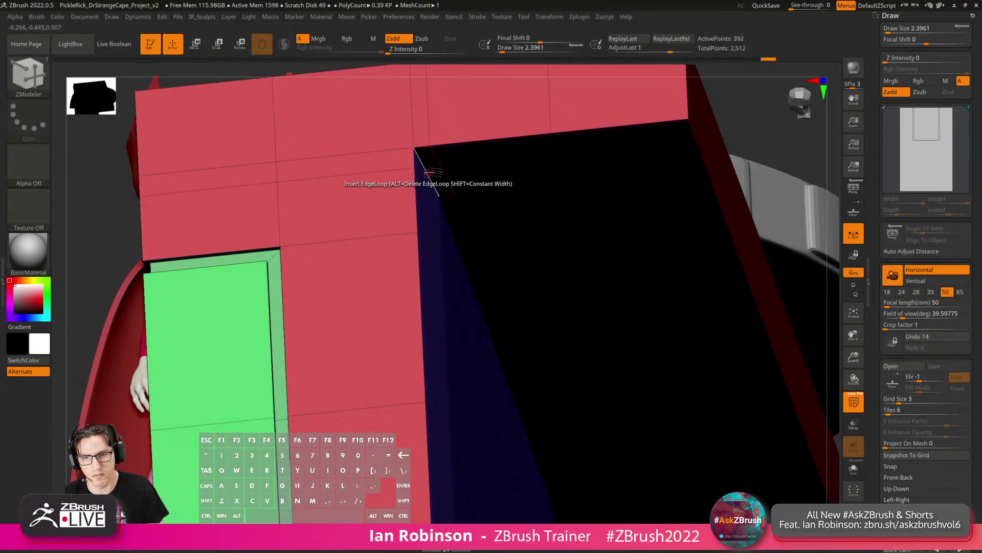
Try a single-row linear Bevel with the EdgeLoop Partial target on the channel's inner floor corner.
{"action": "key", "text": "space"}
{"action": "left_click", "coordinate": [363, 194]}
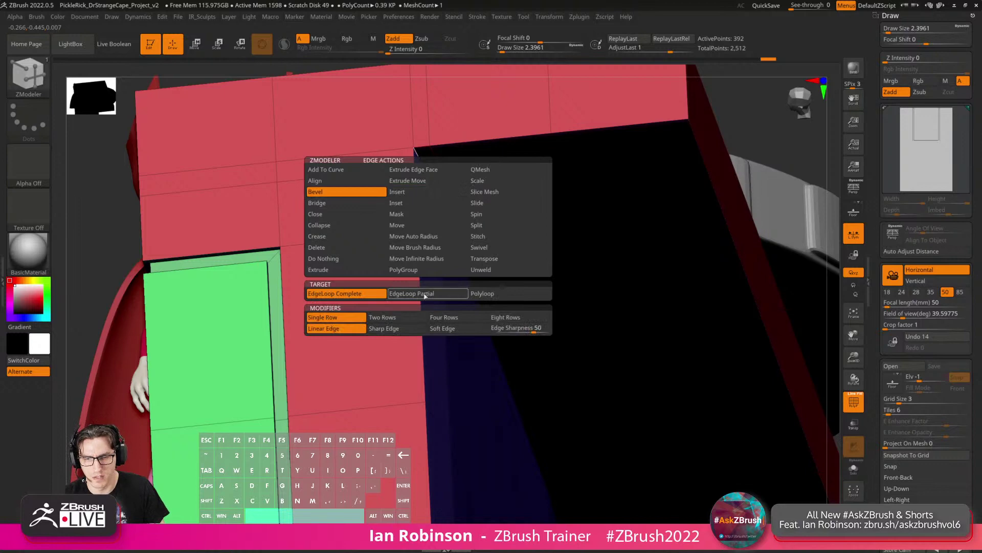
{"action": "left_click", "coordinate": [425, 294]}
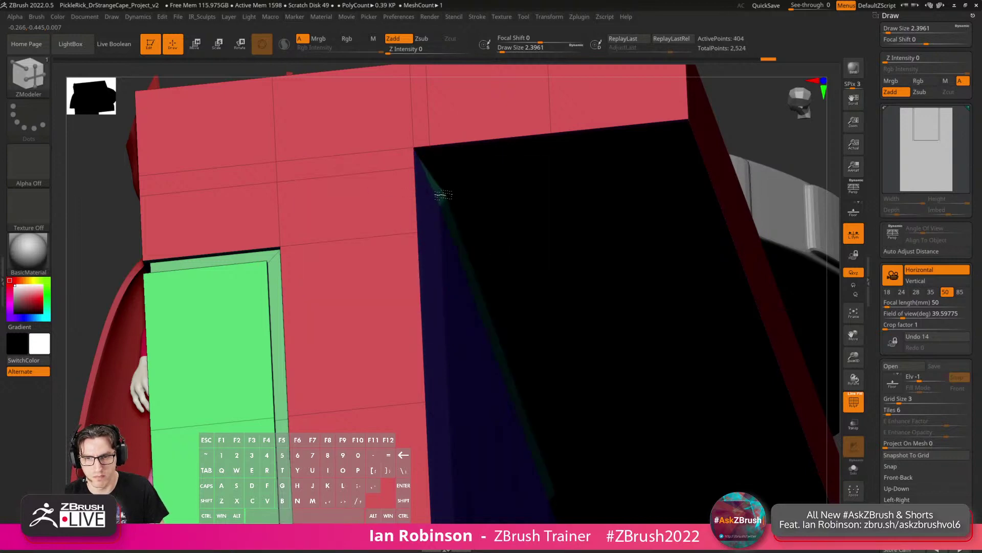
{"action": "left_click_drag", "start_coordinate": [455, 205], "coordinate": [455, 214]}
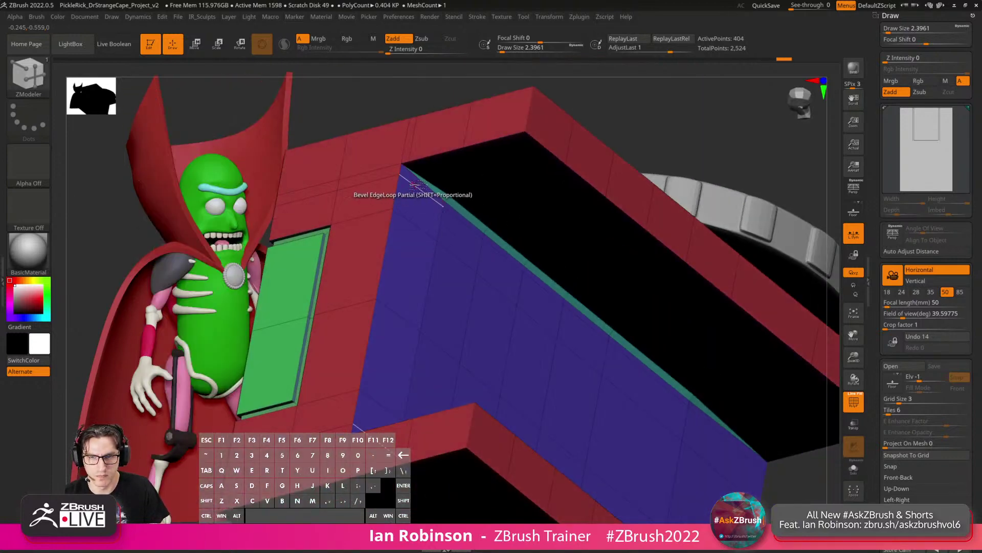
{"action": "key", "text": "ctrl+z"}
{"action": "key", "text": "ctrl+z"}
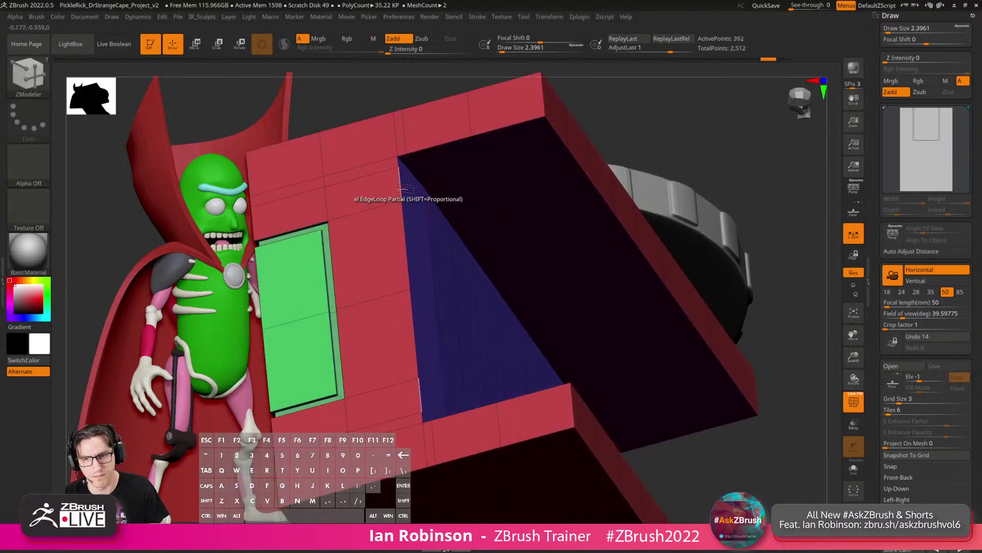
Switch the edge action to Insert and delete the channel's inner corner edge loop to chamfer the floor-to-wall corners.
{"action": "key", "text": "space"}
{"action": "left_click", "coordinate": [349, 182]}
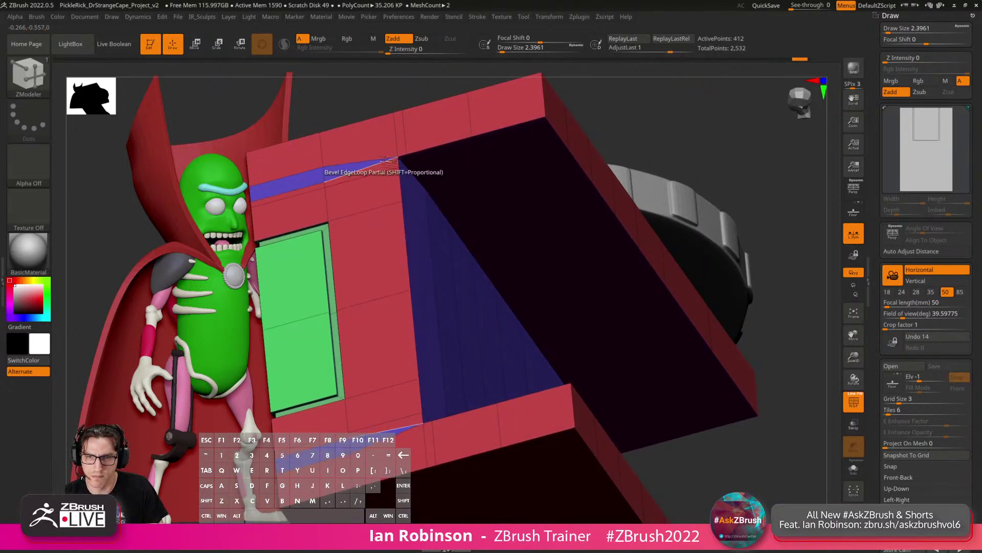
{"action": "key", "text": "space"}
{"action": "left_click", "coordinate": [384, 169]}
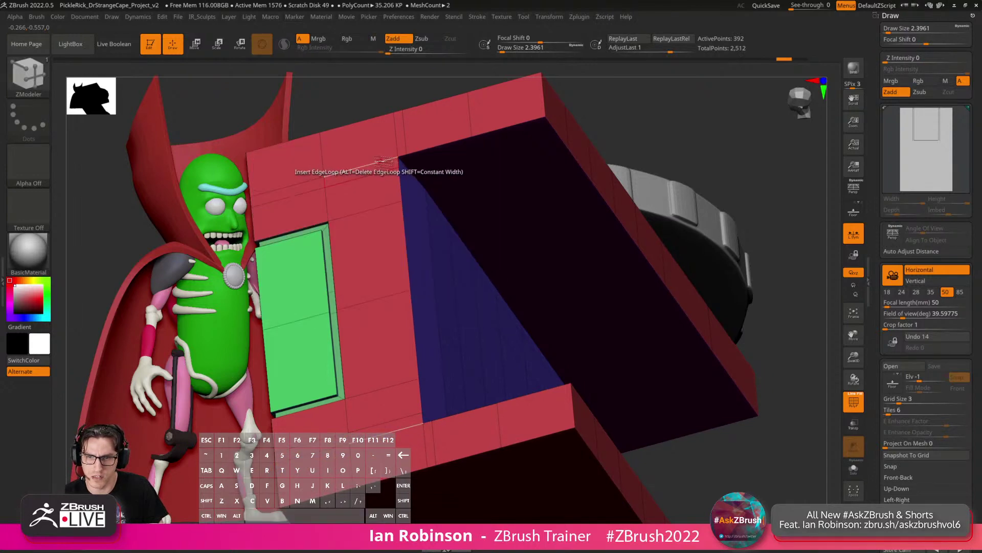
{"action": "left_click", "coordinate": [412, 168], "text": "alt"}
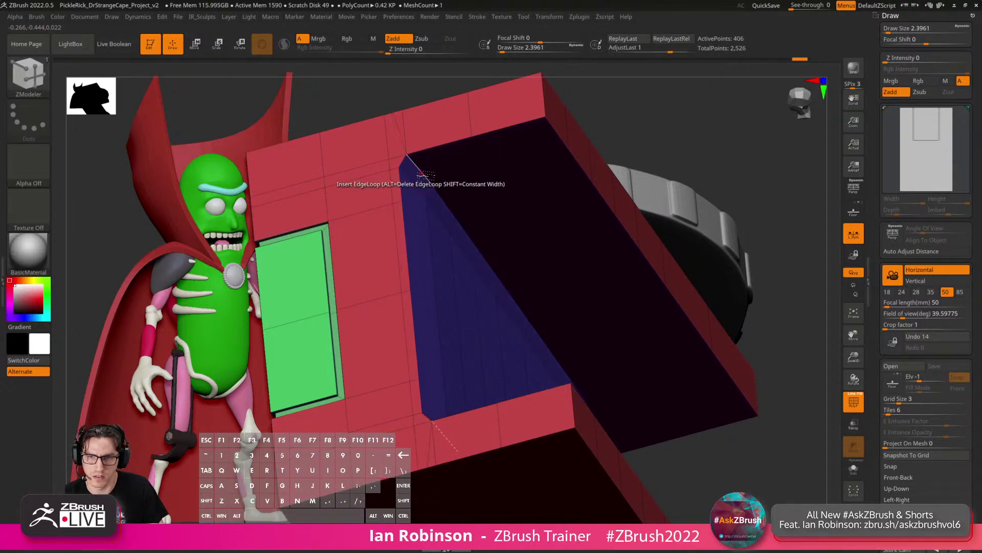
Insert a supporting edge loop beside the channel's chamfered inner corner.
{"action": "left_click_drag", "start_coordinate": [660, 128], "coordinate": [663, 202]}
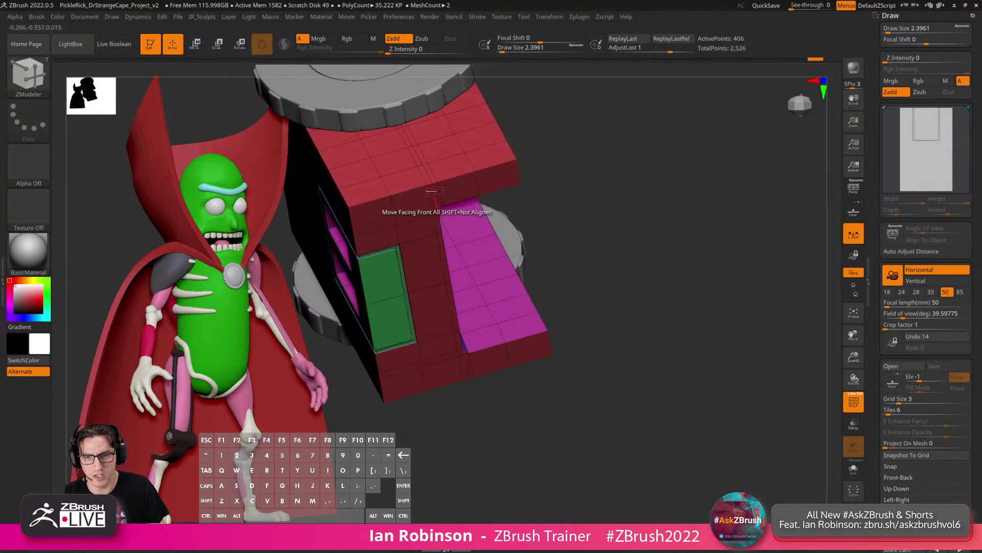
{"action": "left_click_drag", "start_coordinate": [641, 169], "coordinate": [635, 144]}
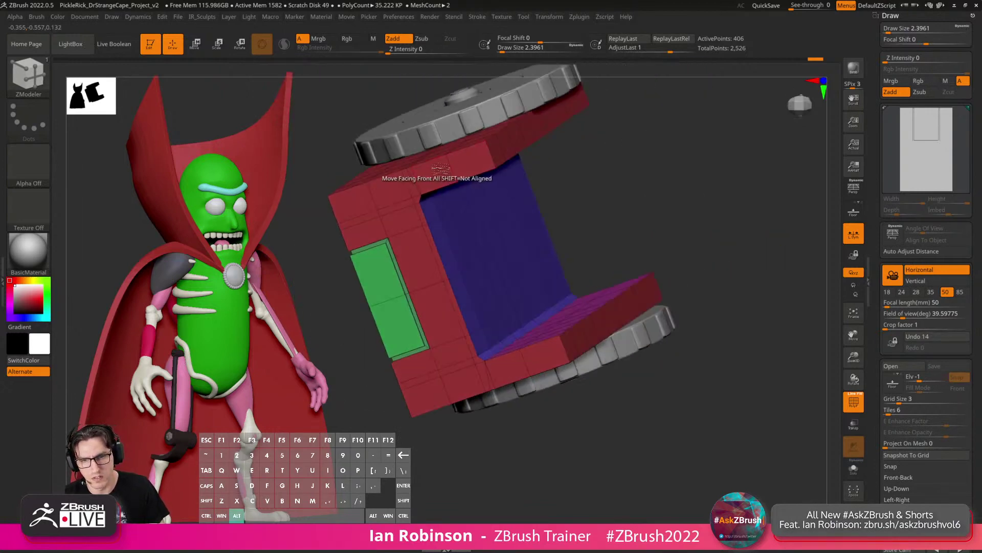
{"action": "right_click_drag", "start_coordinate": [460, 162], "coordinate": [410, 203], "text": "alt"}
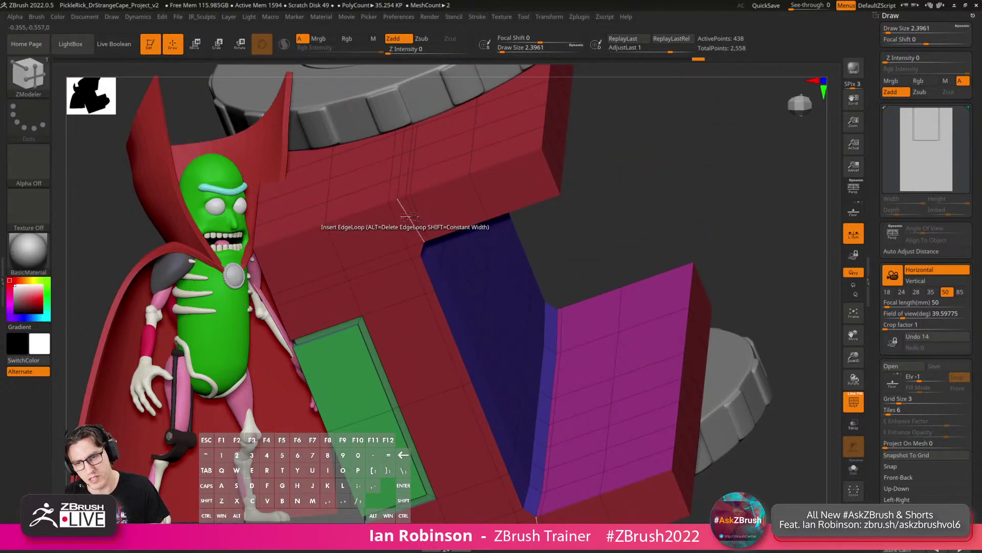
{"action": "mouse_move", "coordinate": [410, 217]}
{"action": "right_mouse_down"}
{"action": "mouse_move", "coordinate": [647, 170]}
{"action": "mouse_move", "coordinate": [641, 160]}
{"action": "mouse_move", "coordinate": [640, 210]}
{"action": "mouse_move", "coordinate": [710, 233]}
{"action": "mouse_move", "coordinate": [673, 204]}
{"action": "mouse_move", "coordinate": [666, 173]}
{"action": "mouse_move", "coordinate": [467, 287]}
{"action": "mouse_move", "coordinate": [587, 291]}
{"action": "mouse_move", "coordinate": [568, 277]}
{"action": "mouse_move", "coordinate": [729, 252]}
{"action": "mouse_move", "coordinate": [723, 193]}
{"action": "mouse_move", "coordinate": [703, 171]}
{"action": "right_mouse_up"}
{"action": "key", "text": "shift+f"}
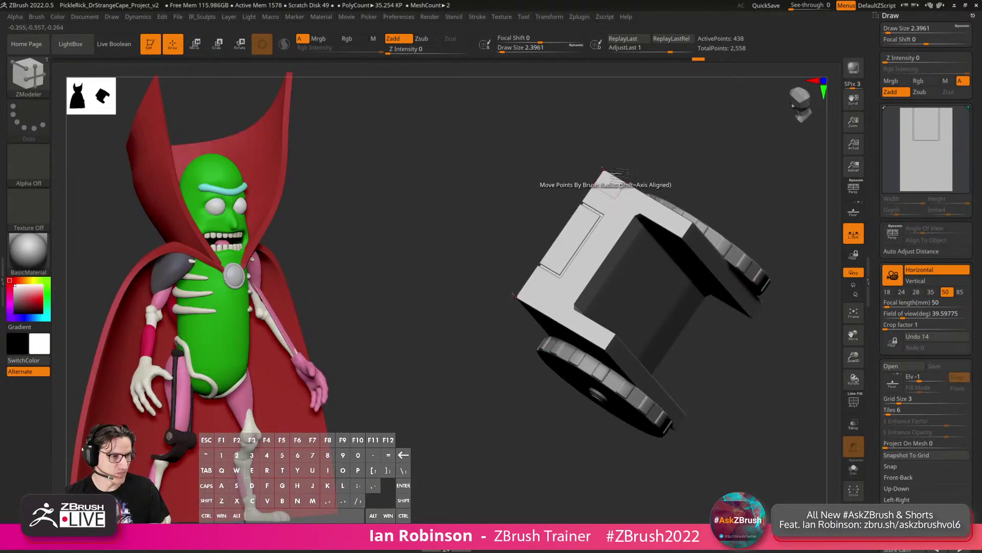
Insert an additional edge loop across the slotted panel's frame.
{"action": "mouse_move", "coordinate": [602, 246]}
{"action": "right_mouse_down", "text": "alt"}
{"action": "mouse_move", "coordinate": [688, 196]}
{"action": "mouse_move", "coordinate": [737, 207]}
{"action": "mouse_move", "coordinate": [719, 200]}
{"action": "mouse_move", "coordinate": [750, 196]}
{"action": "mouse_move", "coordinate": [752, 208]}
{"action": "mouse_move", "coordinate": [608, 310]}
{"action": "mouse_move", "coordinate": [616, 317]}
{"action": "right_mouse_up", "text": "alt"}
{"action": "key", "text": "shift+f"}
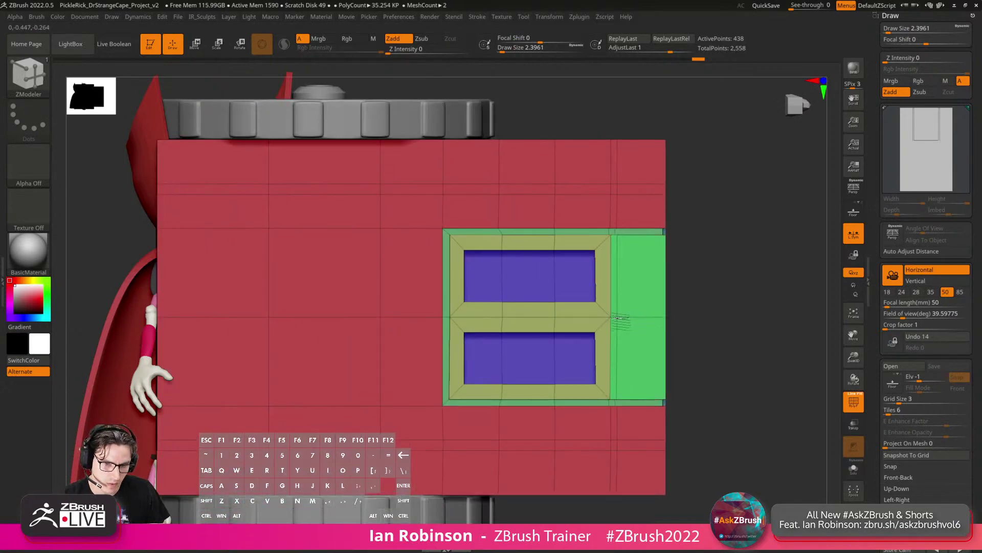
{"action": "right_click_drag", "start_coordinate": [500, 282], "coordinate": [538, 278], "text": "ctrl"}
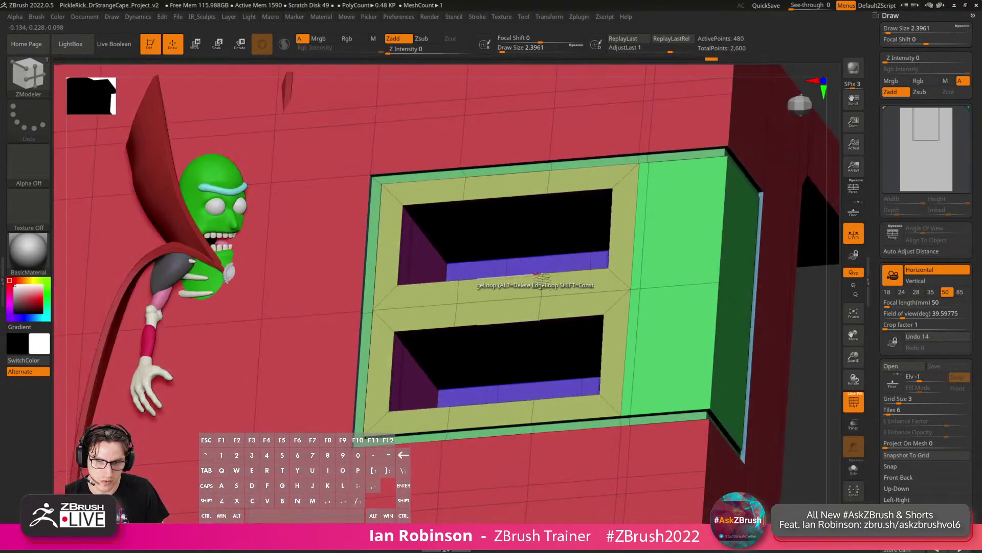
Crease the box's polygroup borders with Crease PG and preview the result with dynamic subdivision.
{"action": "key", "text": "grave"}
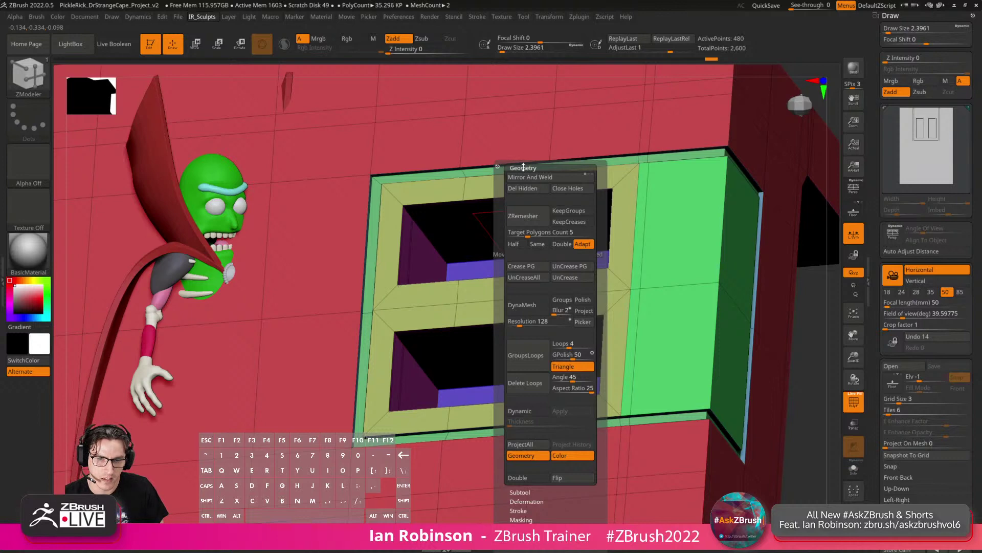
{"action": "left_click", "coordinate": [527, 267]}
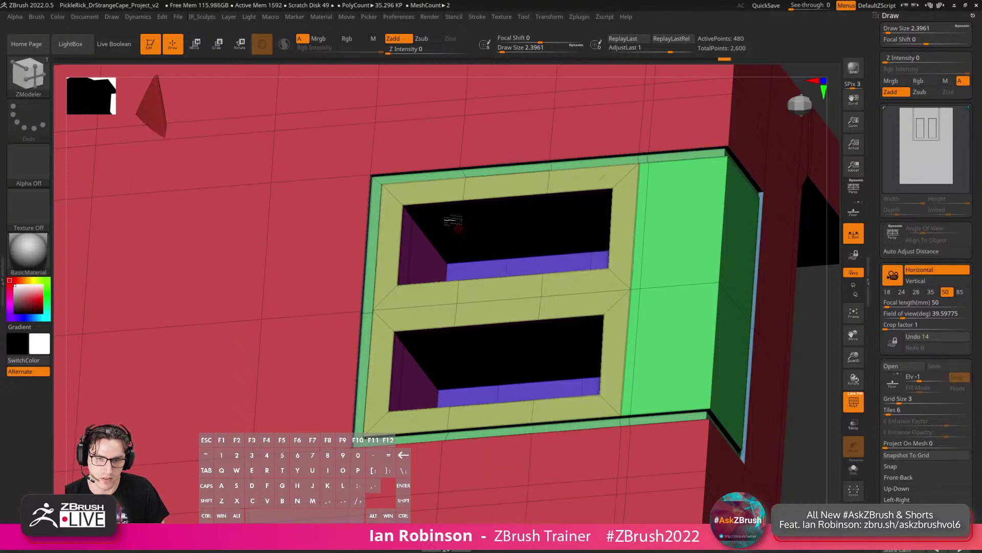
{"action": "right_click_drag", "start_coordinate": [449, 219], "coordinate": [486, 227], "text": "ctrl"}
{"action": "key", "text": "f"}
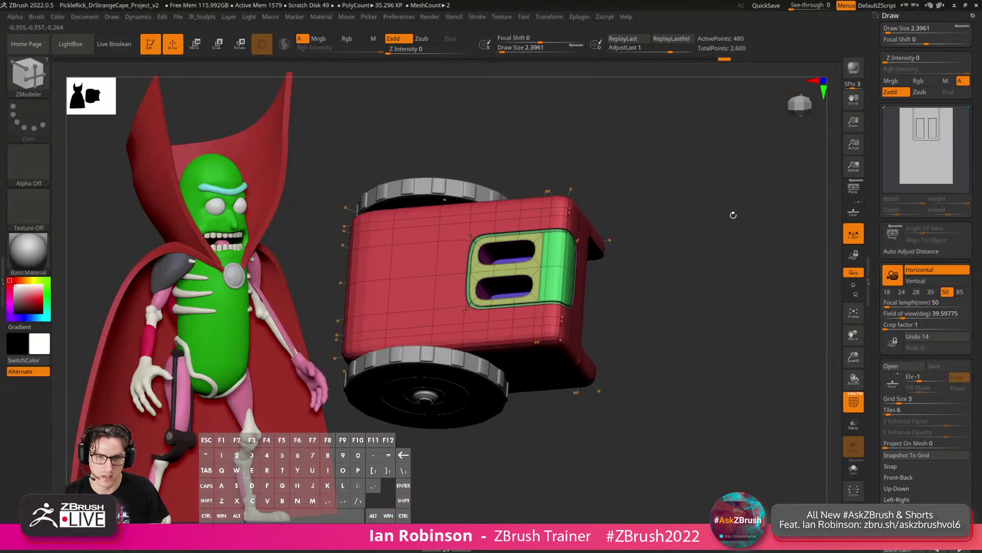
{"action": "key", "text": "shift+d"}
{"action": "key", "text": "d"}
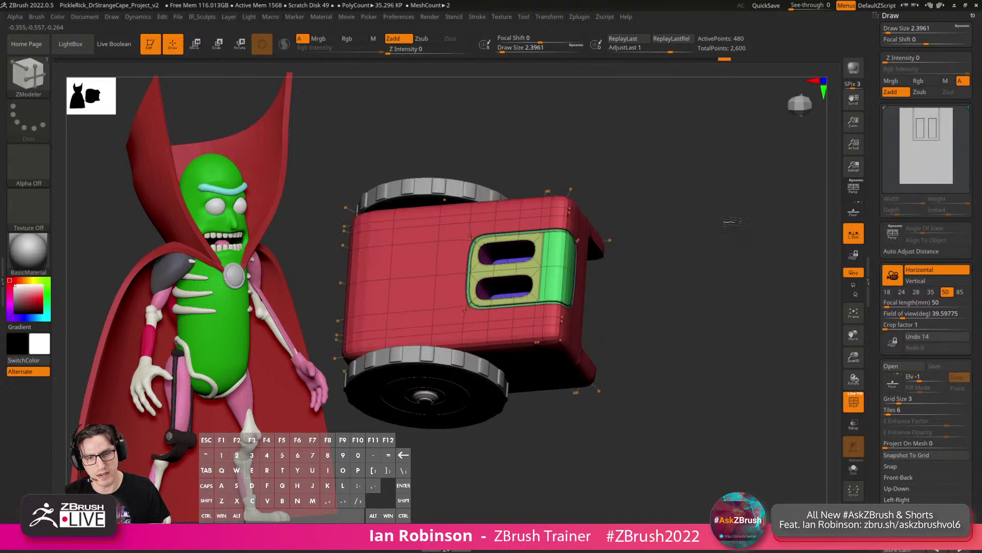
{"action": "left_click_drag", "start_coordinate": [733, 221], "coordinate": [690, 223]}
{"action": "key", "text": "shift+f"}
{"action": "key", "text": "shift+d"}
{"action": "key", "text": "shift+f"}
Regroup the box's polygons by surface direction with Groups By Normals.
{"action": "key", "text": "grave"}
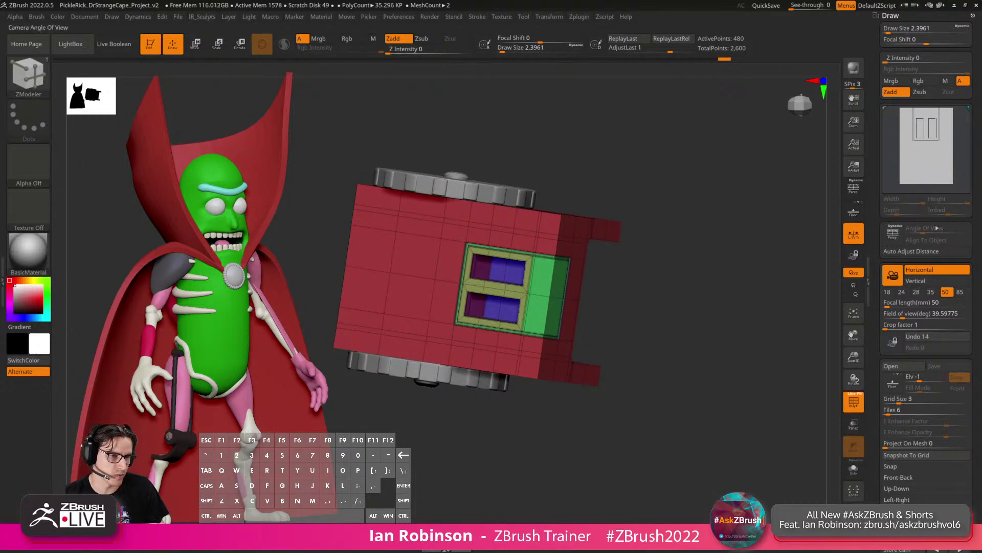
{"action": "left_click", "coordinate": [973, 17]}
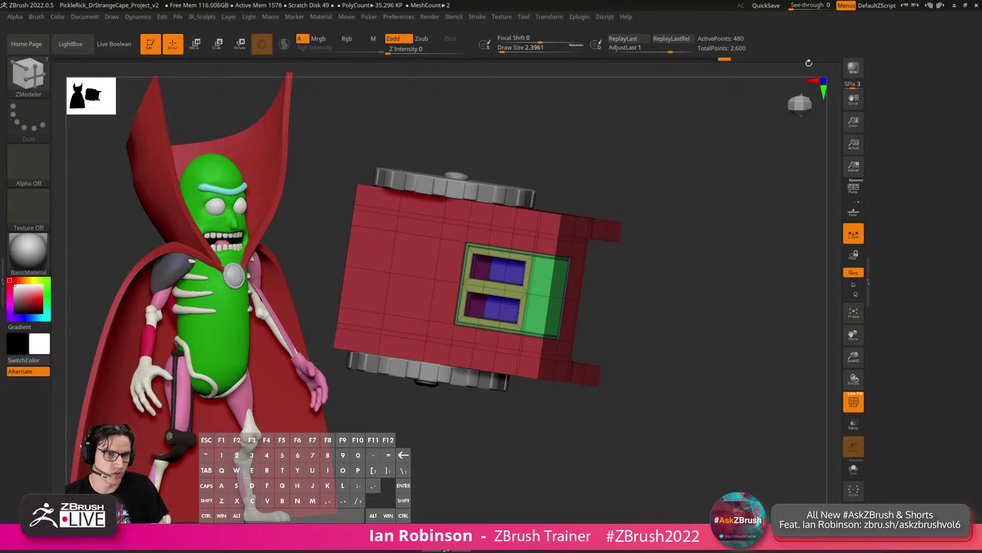
{"action": "left_click", "coordinate": [530, 18]}
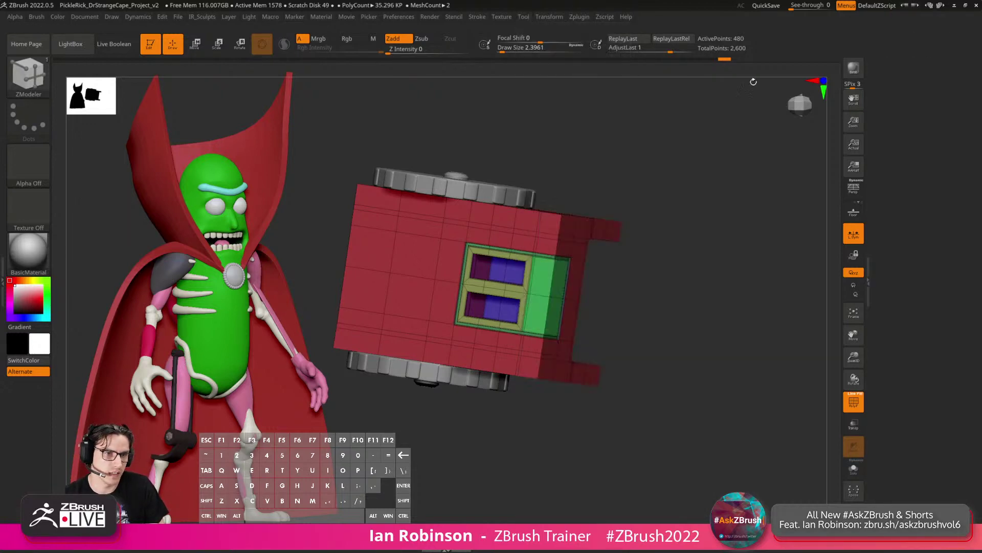
{"action": "left_click", "coordinate": [530, 18]}
{"action": "left_click", "coordinate": [520, 26]}
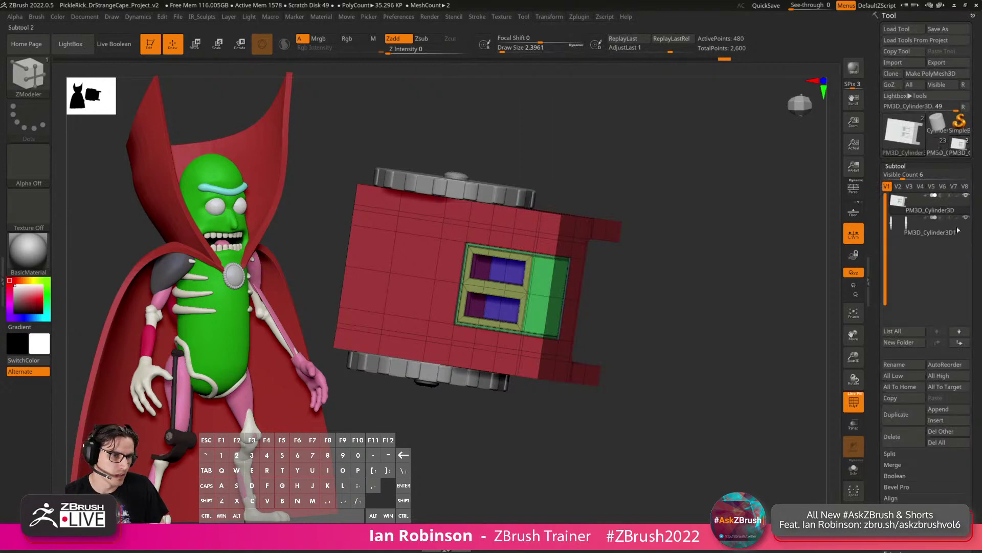
{"action": "left_click_drag", "start_coordinate": [974, 222], "coordinate": [936, 178]}
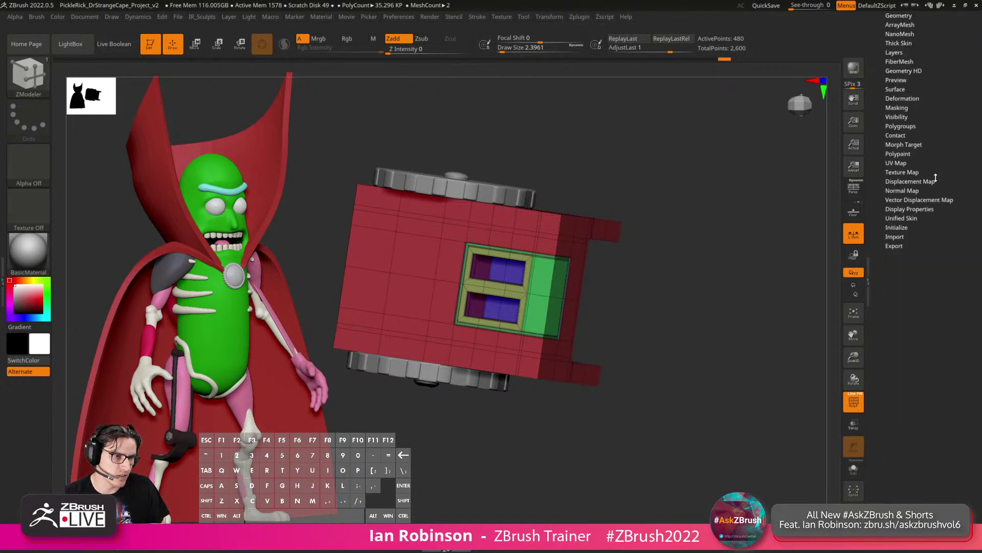
{"action": "left_click", "coordinate": [900, 127]}
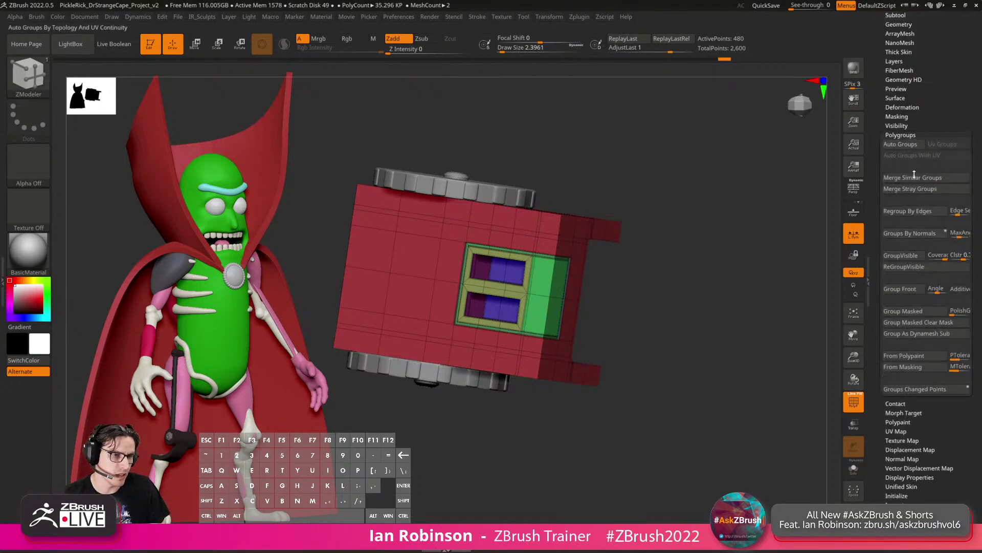
{"action": "left_click", "coordinate": [919, 235]}
{"action": "left_click_drag", "start_coordinate": [739, 237], "coordinate": [724, 220]}
Crease the borders of the box's normal-based polygroups with Crease PG.
{"action": "key", "text": "2"}
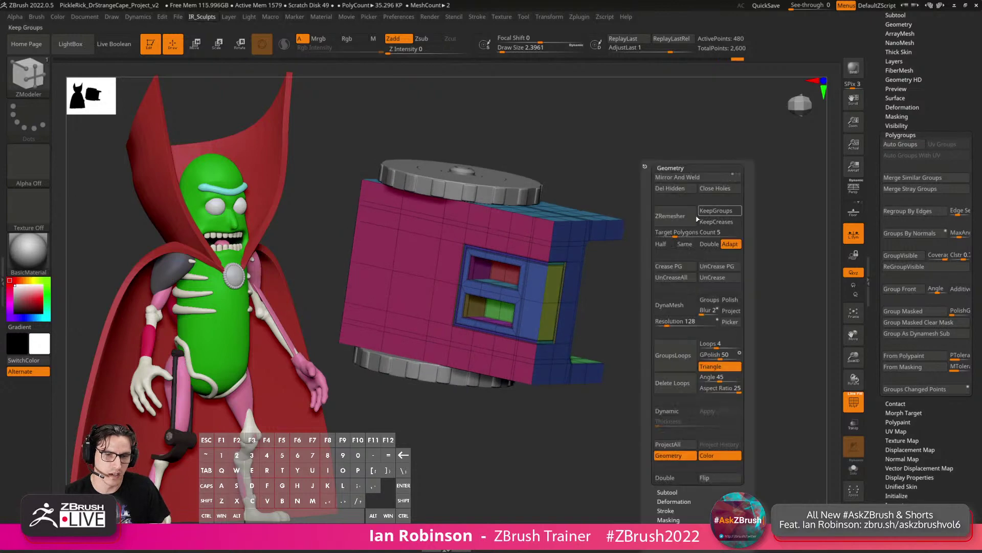
{"action": "left_click", "coordinate": [679, 264]}
{"action": "left_click_drag", "start_coordinate": [643, 266], "coordinate": [678, 269]}
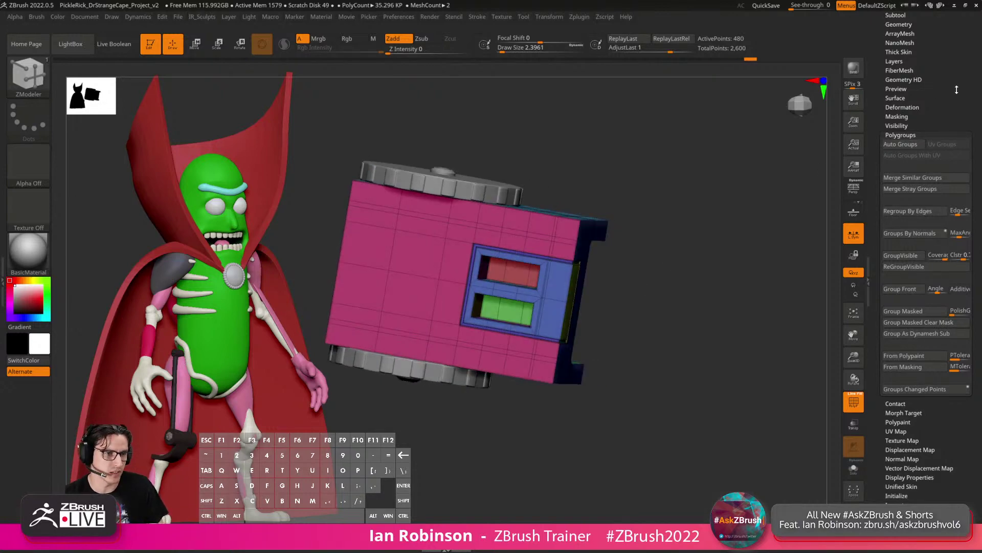
Show the Crease settings for the box's geometry.
{"action": "left_click_drag", "start_coordinate": [956, 90], "coordinate": [951, 155]}
{"action": "left_click", "coordinate": [899, 175]}
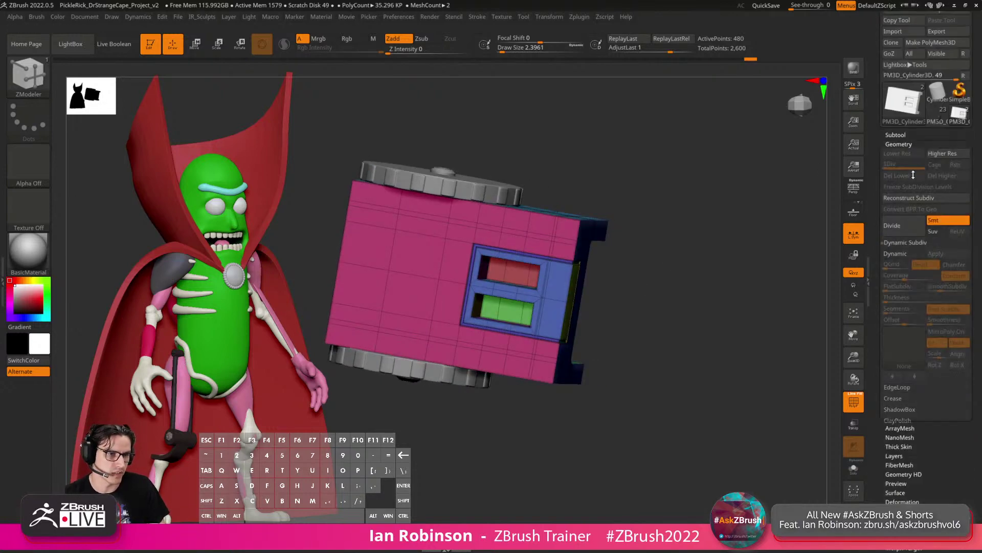
{"action": "left_click", "coordinate": [906, 243]}
{"action": "left_click", "coordinate": [896, 264]}
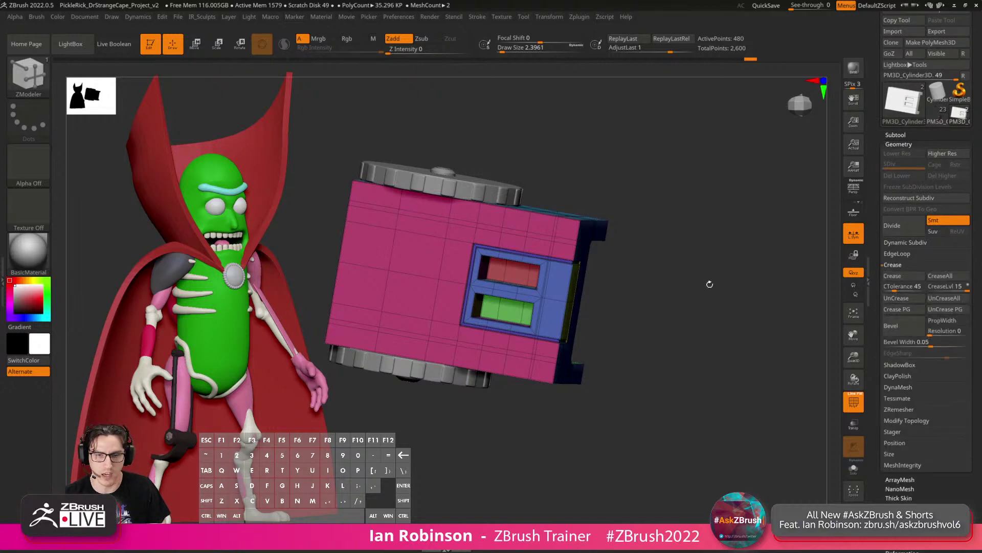
Examine the dynamically subdivided box's channel, slotted panel and discs from several angles, with and without polyframe.
{"action": "left_click_drag", "start_coordinate": [710, 284], "coordinate": [716, 320]}
{"action": "key", "text": "shift+f"}
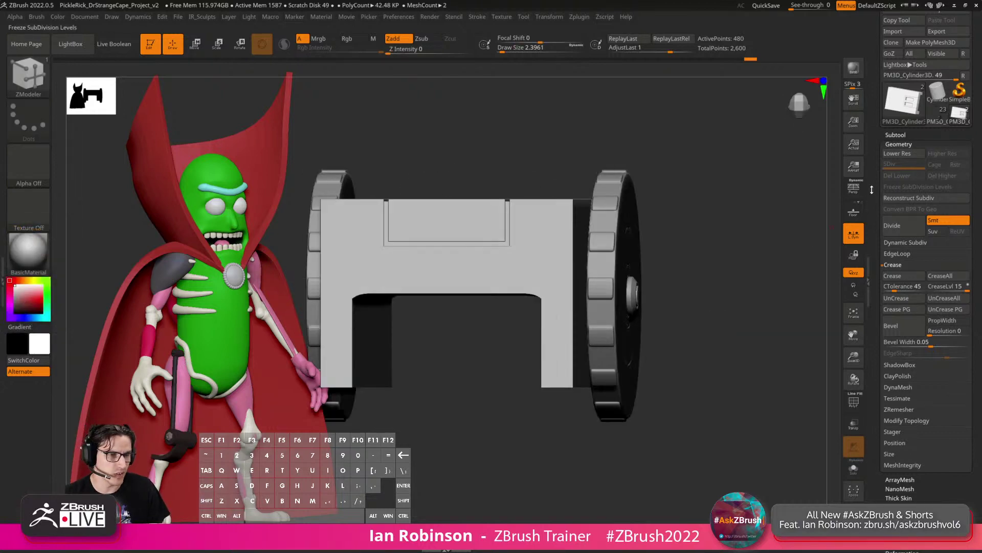
{"action": "key", "text": "shift+f"}
{"action": "left_click_drag", "start_coordinate": [750, 251], "coordinate": [746, 257]}
{"action": "key", "text": "shift+f"}
{"action": "key", "text": "shift+f"}
{"action": "key", "text": "shift+f"}
{"action": "key", "text": "shift+f"}
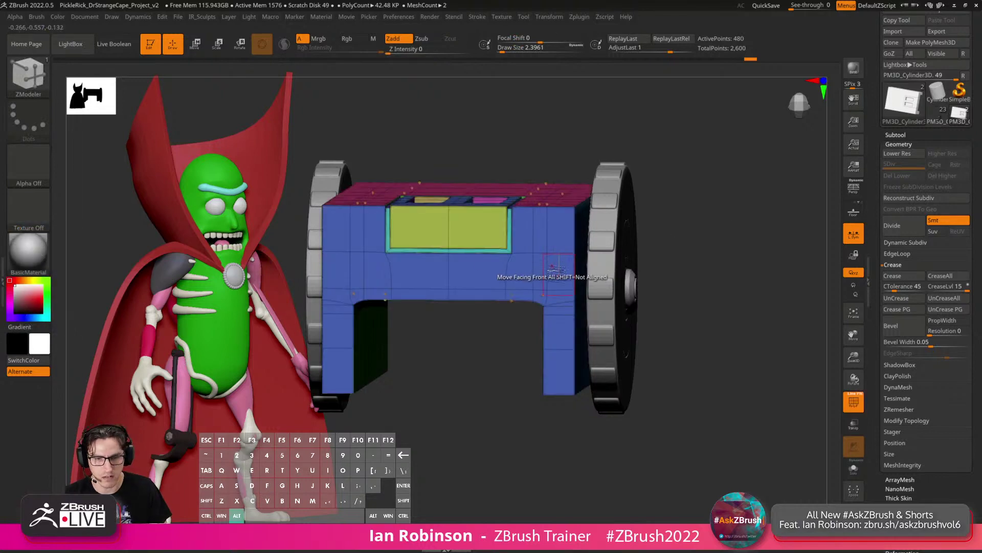
{"action": "right_click_drag", "start_coordinate": [599, 267], "coordinate": [578, 296]}
{"action": "mouse_move", "coordinate": [692, 248]}
{"action": "left_mouse_down", "text": "alt"}
{"action": "mouse_move", "coordinate": [680, 237]}
{"action": "mouse_move", "coordinate": [717, 232]}
{"action": "mouse_move", "coordinate": [707, 261]}
{"action": "left_mouse_up", "text": "alt"}
{"action": "mouse_move", "coordinate": [671, 211]}
{"action": "left_mouse_down", "text": "shift"}
{"action": "mouse_move", "coordinate": [759, 244]}
{"action": "mouse_move", "coordinate": [727, 209]}
{"action": "left_mouse_up", "text": "shift"}
{"action": "key", "text": "shift+f"}
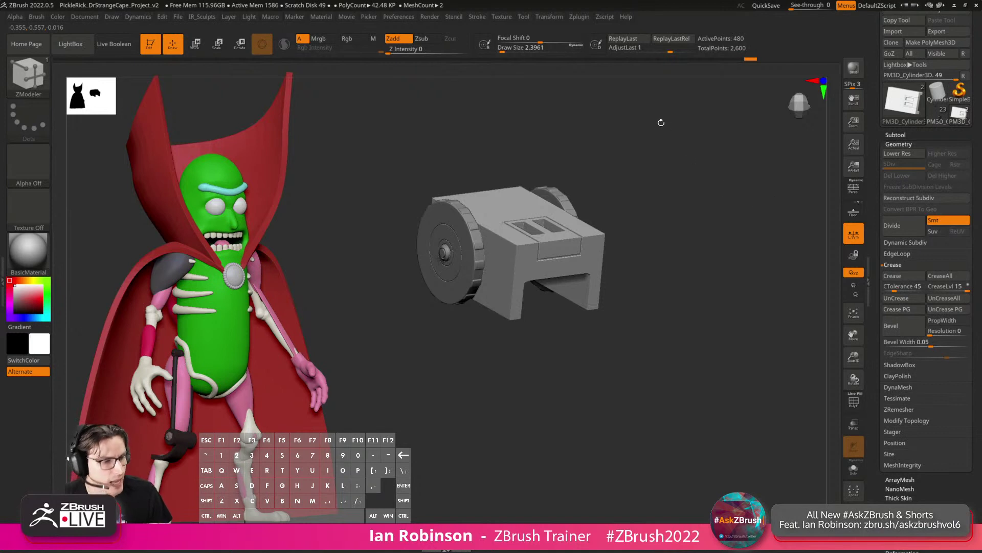
{"action": "left_click_drag", "start_coordinate": [722, 191], "coordinate": [729, 231], "text": "alt"}
{"action": "left_click_drag", "start_coordinate": [729, 231], "coordinate": [673, 196], "text": "shift"}
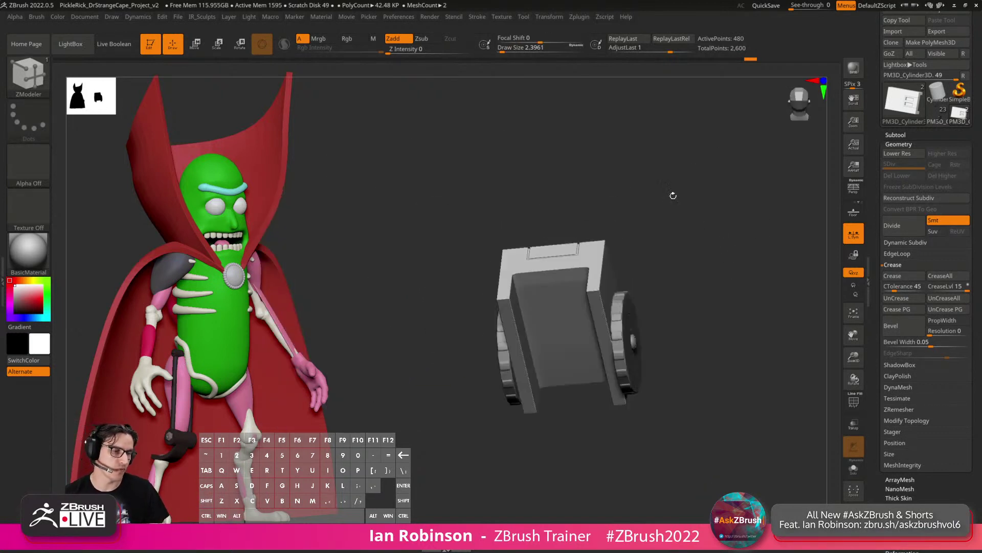
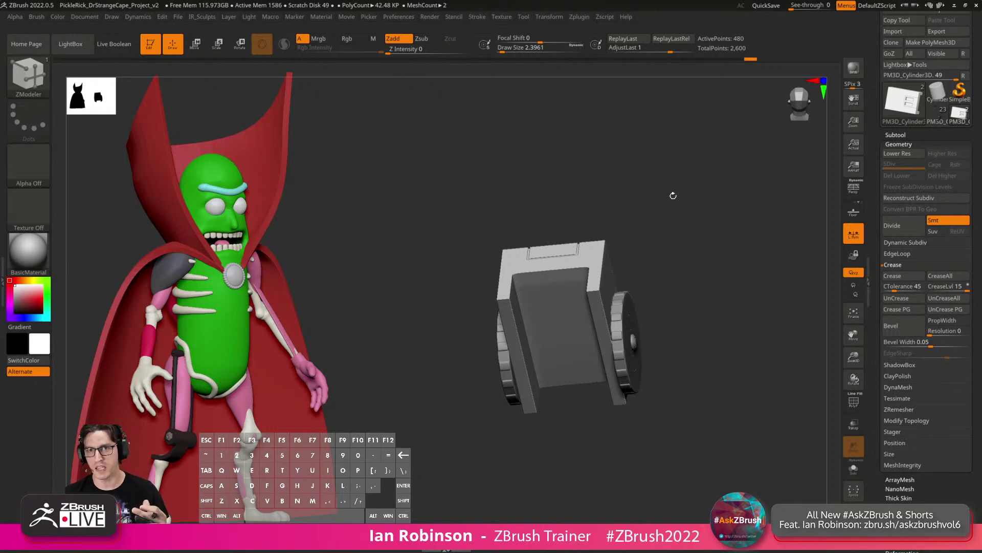
Turn off the box's dynamic subdivision preview, keeping polyframe hidden.
{"action": "left_click_drag", "start_coordinate": [727, 211], "coordinate": [716, 252]}
{"action": "key", "text": "shift+d"}
{"action": "key", "text": "shift+f"}
{"action": "key", "text": "shift+f"}
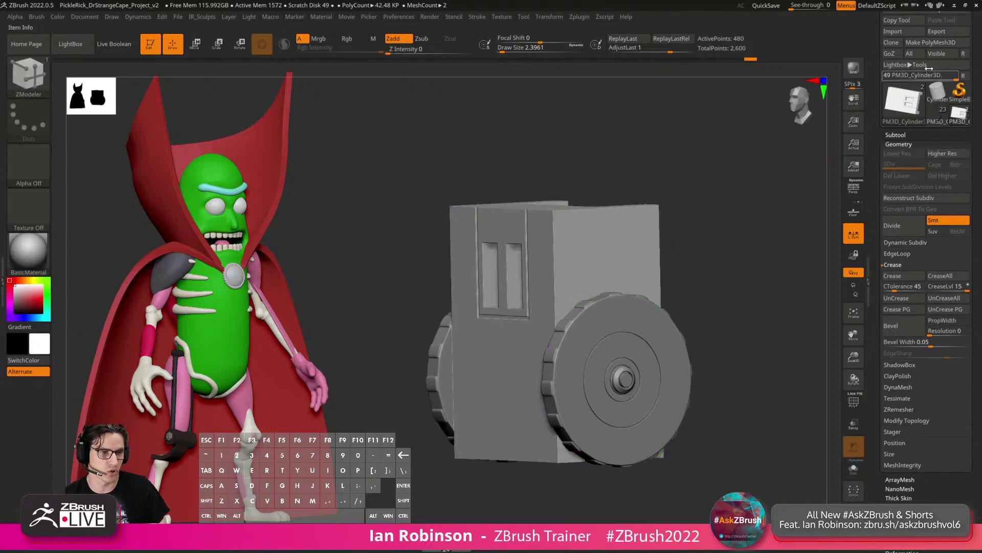
Save the box tool as PM3D_Cylinder3D.ztl in the Pickle_Rick_FanArt folder.
{"action": "scroll", "coordinate": [921, 72], "scroll_direction": "up", "scroll_amount": 2}
{"action": "left_click", "coordinate": [943, 29]}
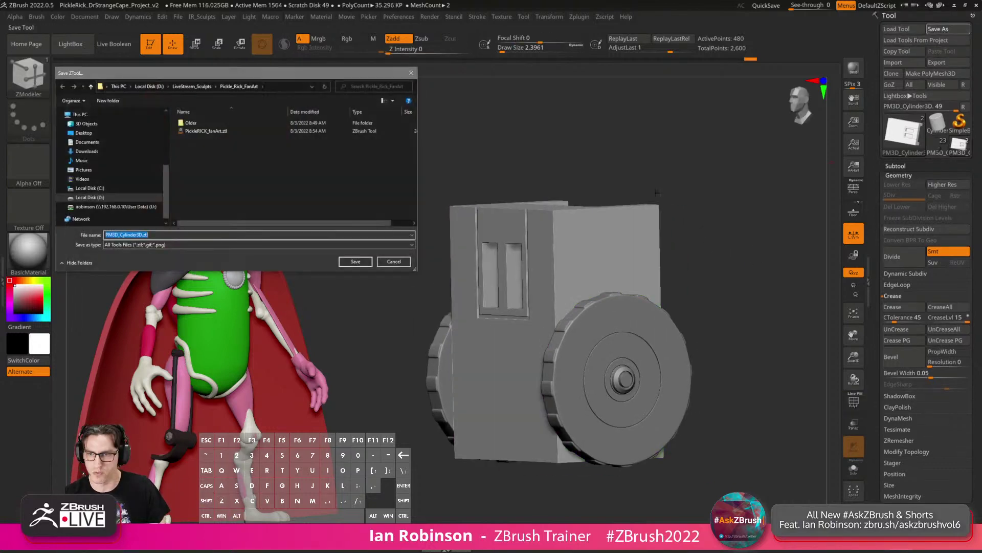
{"action": "key", "text": "Return"}
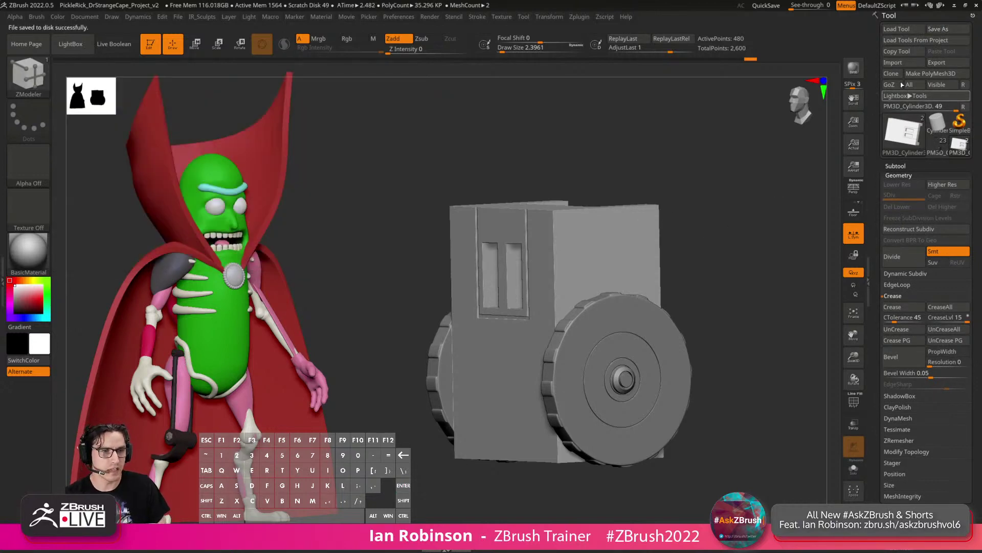
Delete the PM3D_Cylinder3D.ztl file and save the tool as Blade_Handle in the Pickle_Rick_FanArt folder.
{"action": "left_click", "coordinate": [946, 29]}
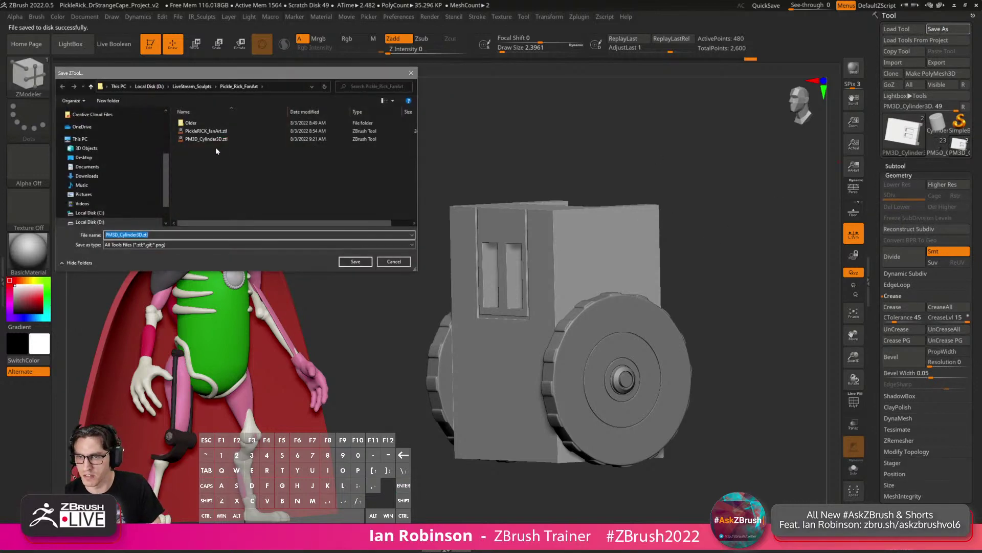
{"action": "left_click", "coordinate": [232, 140]}
{"action": "key", "text": "Delete"}
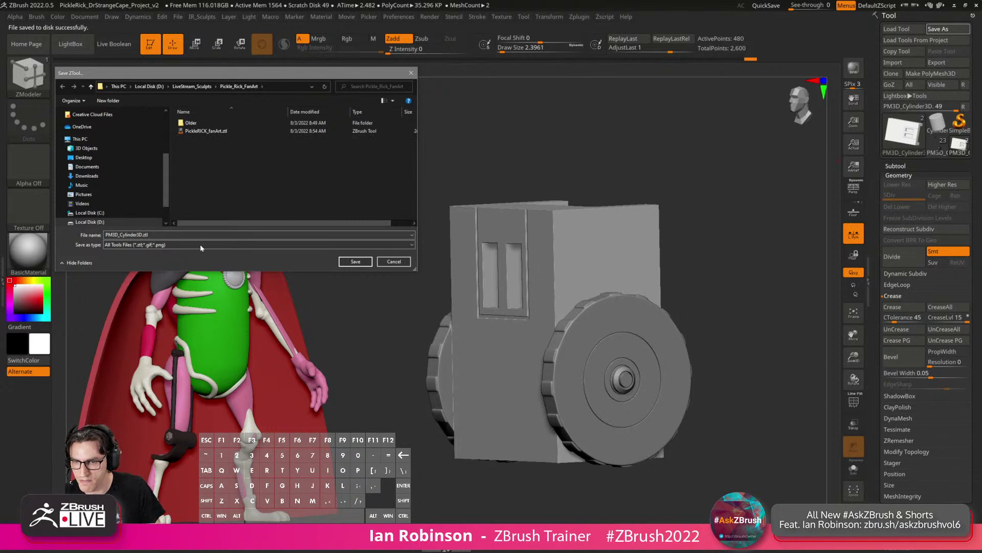
{"action": "left_click", "coordinate": [213, 235]}
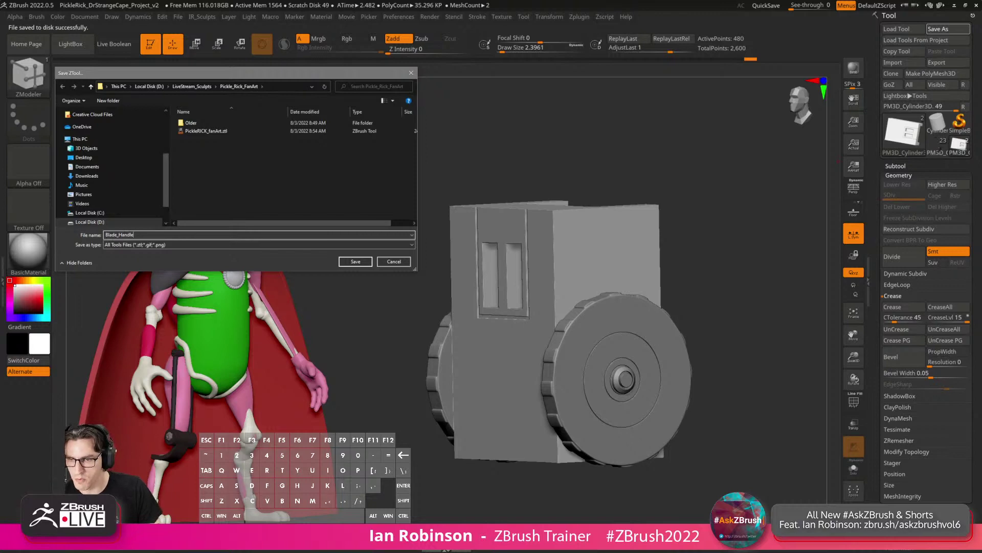
{"action": "key", "text": "Return"}
Dock the Zplugin palette beside the canvas and expand its Scale Master options.
{"action": "left_click_drag", "start_coordinate": [712, 232], "coordinate": [682, 187], "text": "alt"}
{"action": "left_click", "coordinate": [580, 17]}
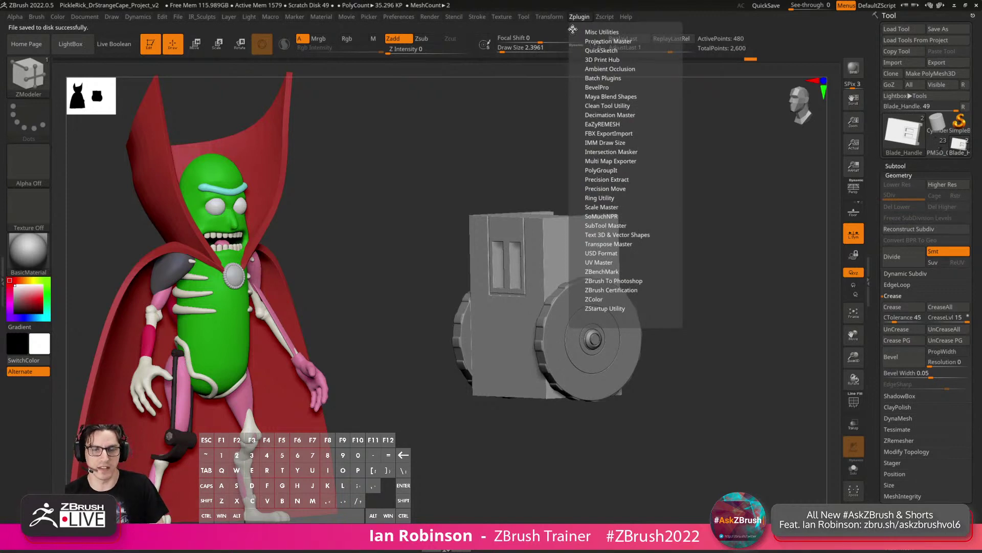
{"action": "left_click", "coordinate": [573, 29]}
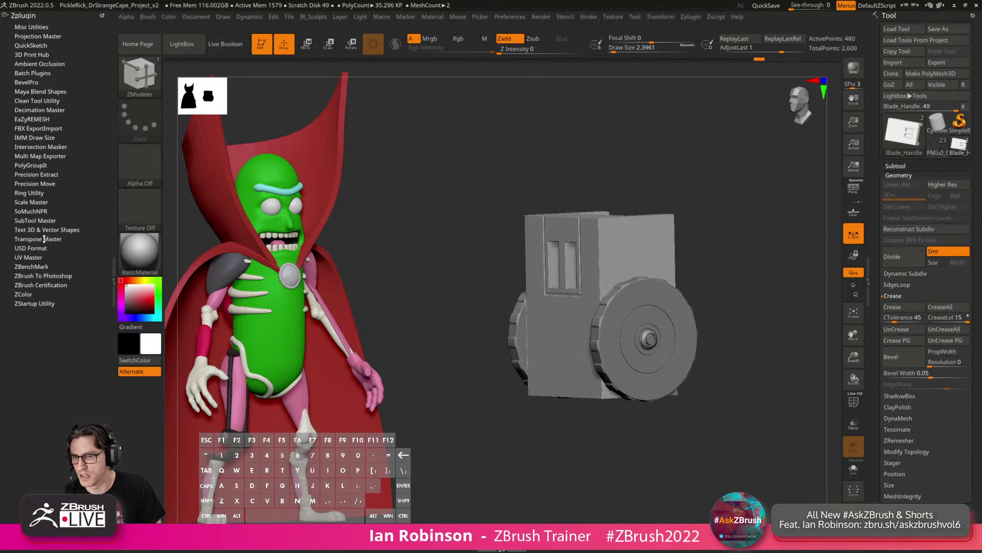
{"action": "left_click", "coordinate": [46, 202]}
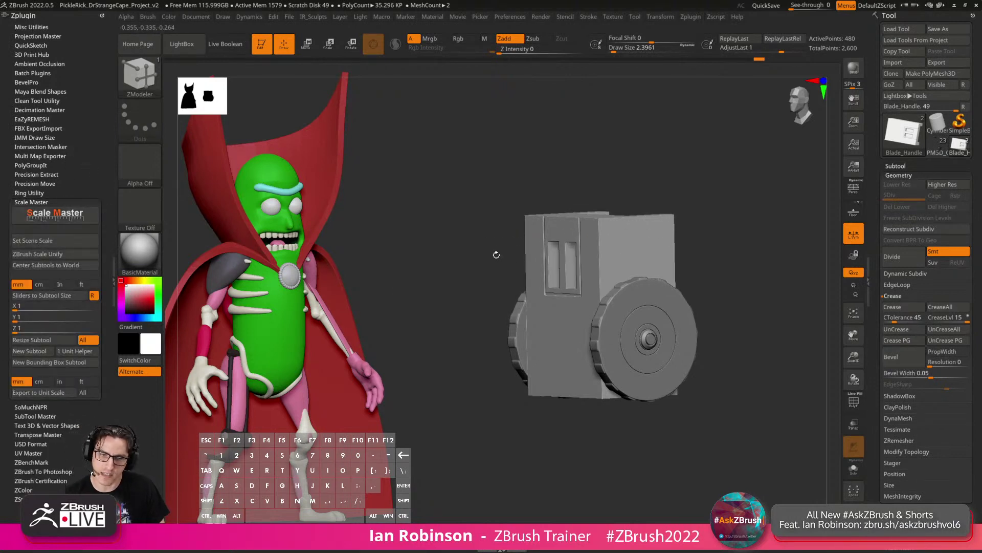
{"action": "mouse_move", "coordinate": [496, 255]}
{"action": "left_mouse_down"}
{"action": "mouse_move", "coordinate": [645, 177]}
{"action": "mouse_move", "coordinate": [634, 175]}
{"action": "mouse_move", "coordinate": [627, 207]}
{"action": "mouse_move", "coordinate": [521, 185]}
{"action": "mouse_move", "coordinate": [531, 206]}
{"action": "left_mouse_up"}
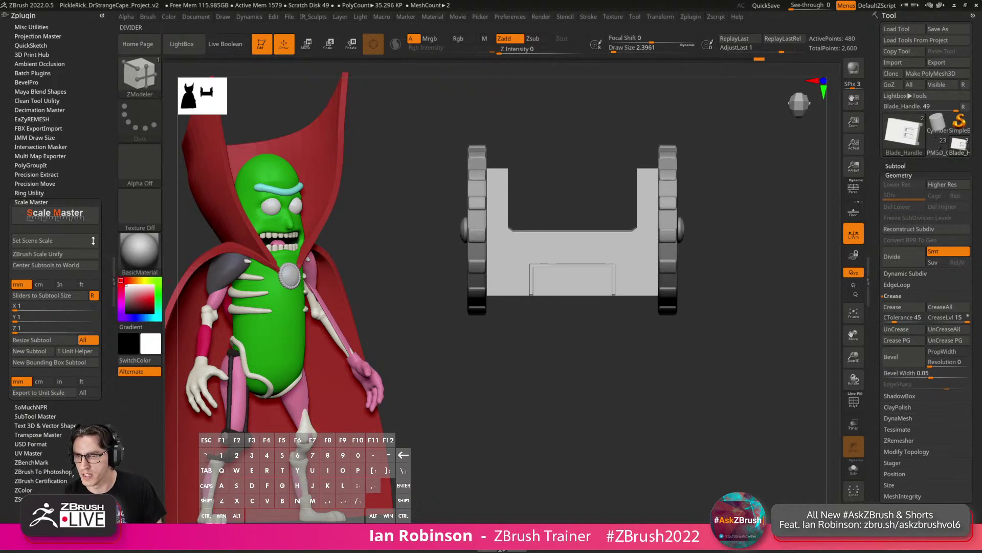
Show polyframe and create a Scale Master bounding box subtool around all visible parts of the blade handle.
{"action": "key", "text": "g"}
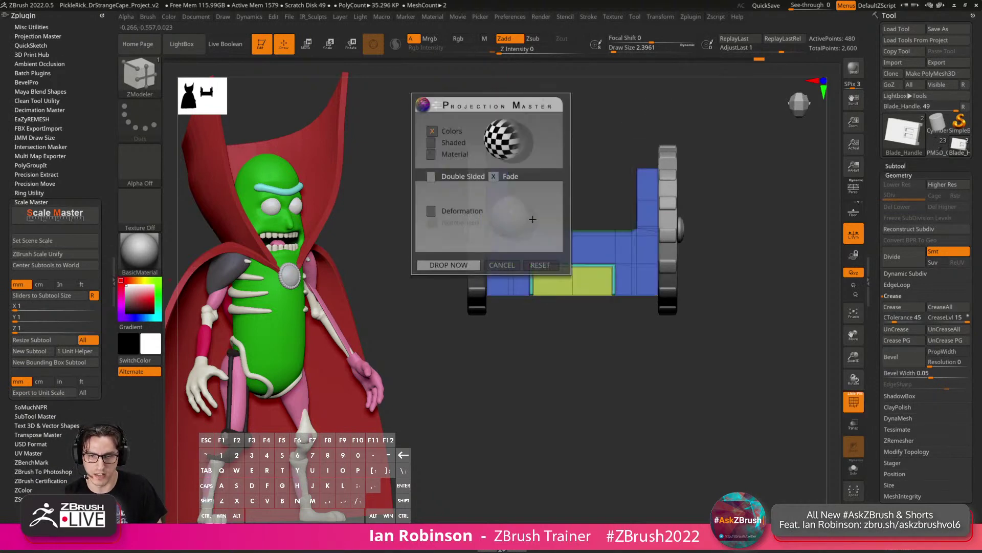
{"action": "key", "text": "Escape"}
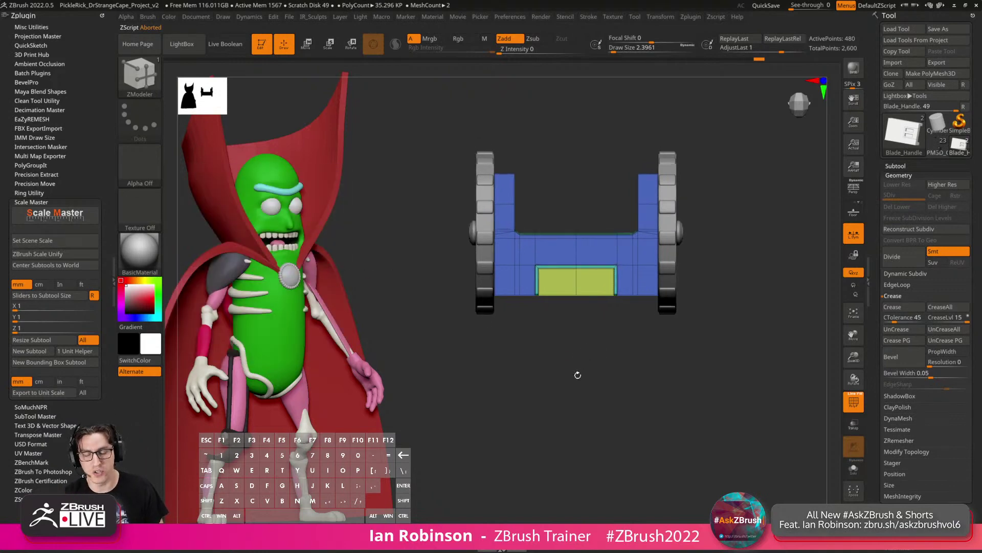
{"action": "left_click_drag", "start_coordinate": [577, 375], "coordinate": [584, 430]}
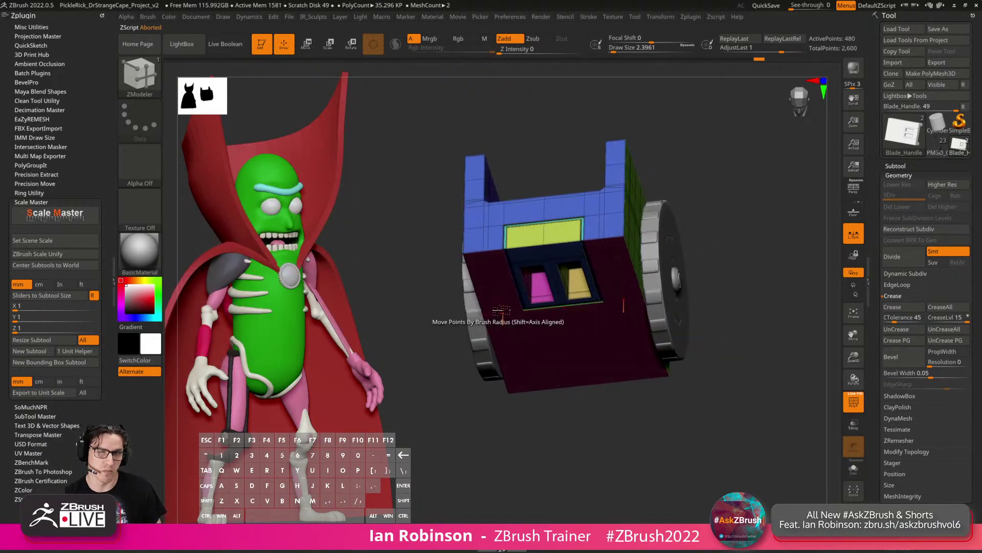
{"action": "right_click_drag", "start_coordinate": [544, 325], "coordinate": [528, 316]}
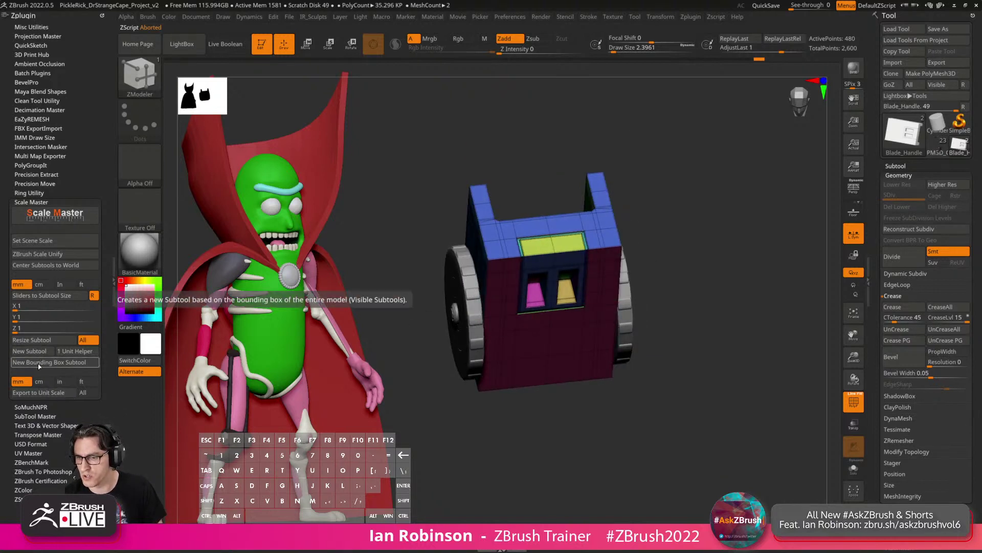
{"action": "left_click", "coordinate": [82, 361]}
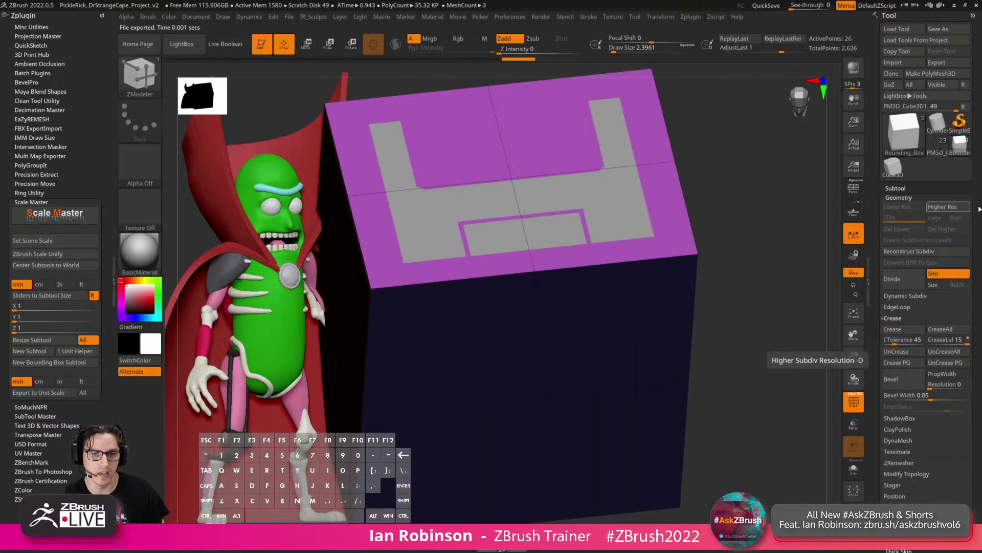
Examine how the bounding box encloses the handle and discs, using solo, transparency and ghost views from several angles.
{"action": "left_click_drag", "start_coordinate": [791, 245], "coordinate": [810, 315]}
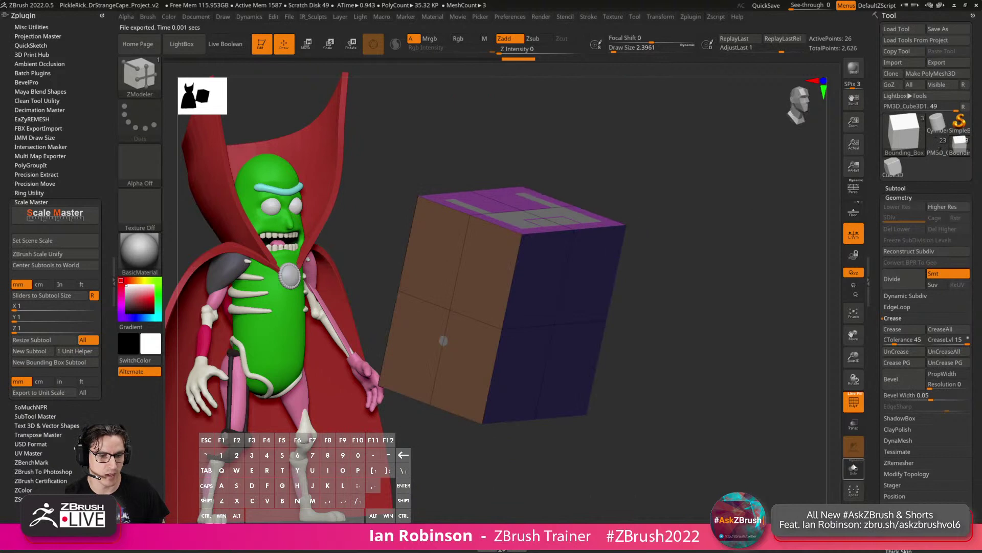
{"action": "left_click", "coordinate": [853, 468]}
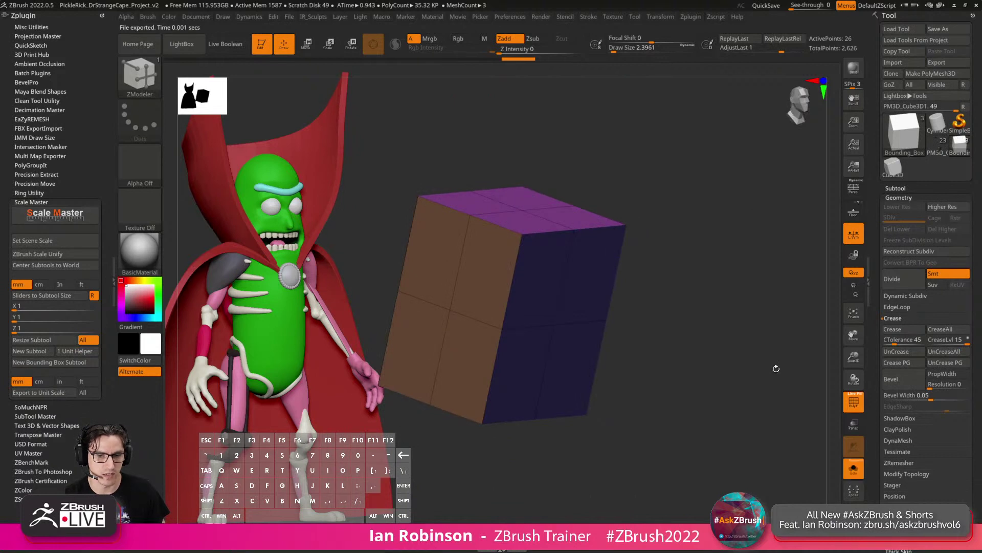
{"action": "left_click", "coordinate": [853, 446]}
{"action": "left_click_drag", "start_coordinate": [675, 358], "coordinate": [693, 307]}
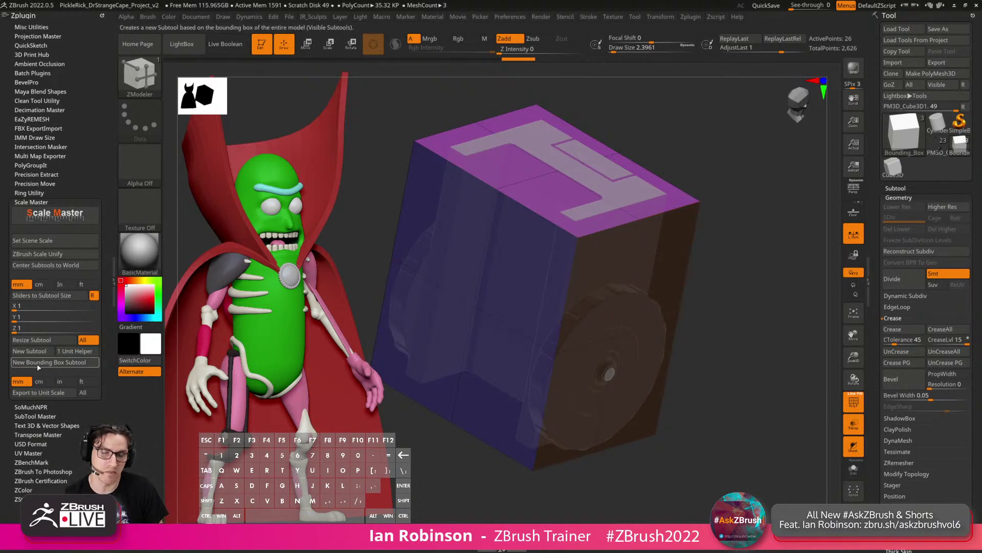
{"action": "left_click_drag", "start_coordinate": [722, 238], "coordinate": [712, 190]}
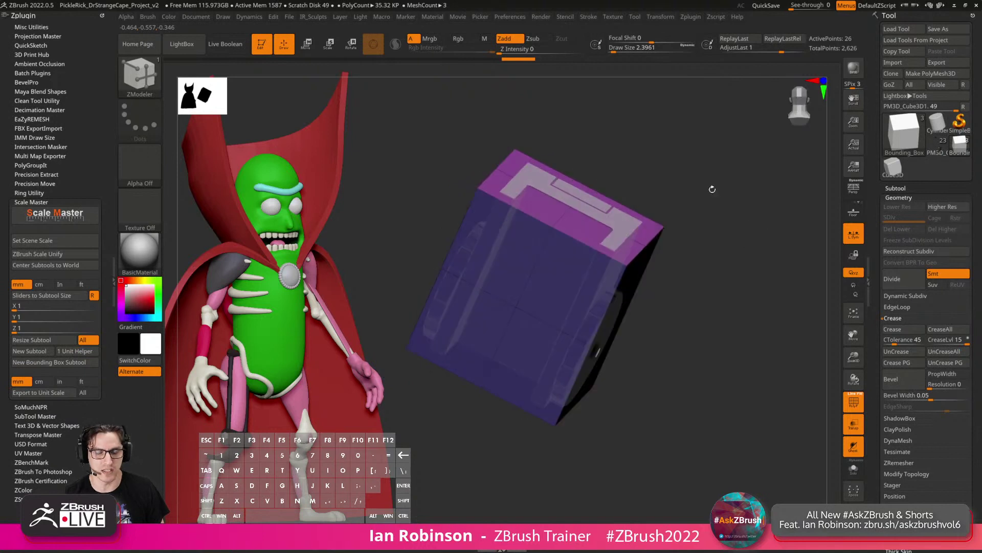
{"action": "left_click_drag", "start_coordinate": [759, 243], "coordinate": [704, 258], "text": "shift"}
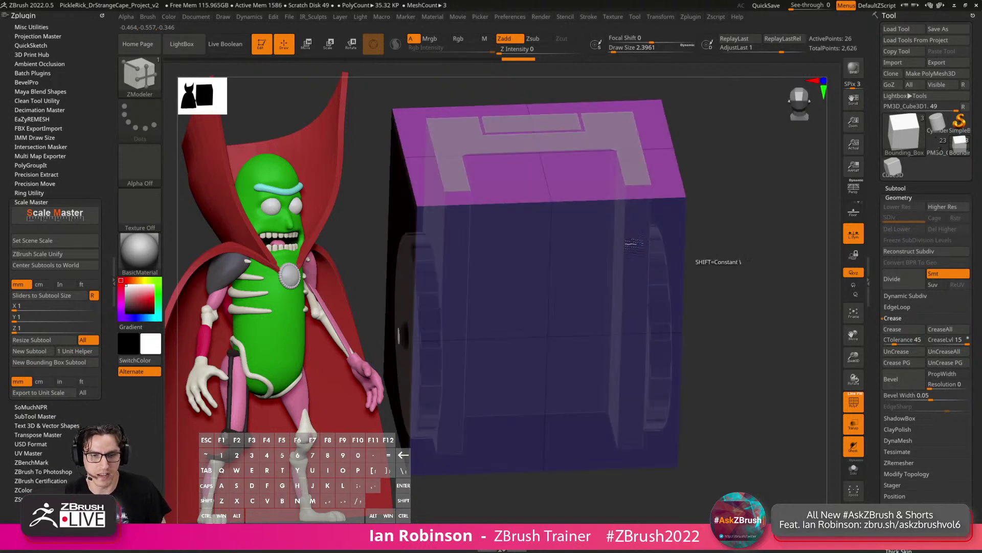
{"action": "right_click_drag", "start_coordinate": [568, 225], "coordinate": [560, 356]}
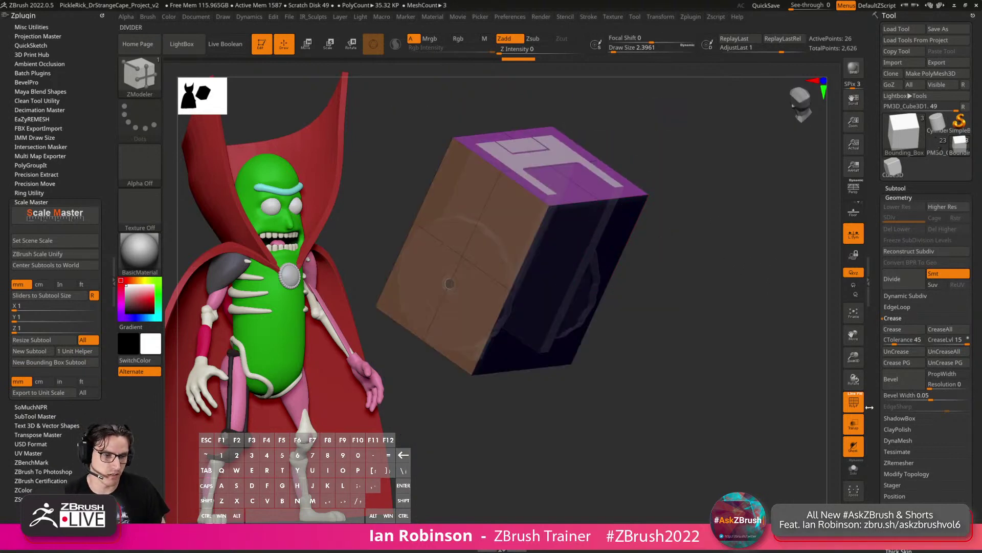
{"action": "left_click", "coordinate": [854, 425]}
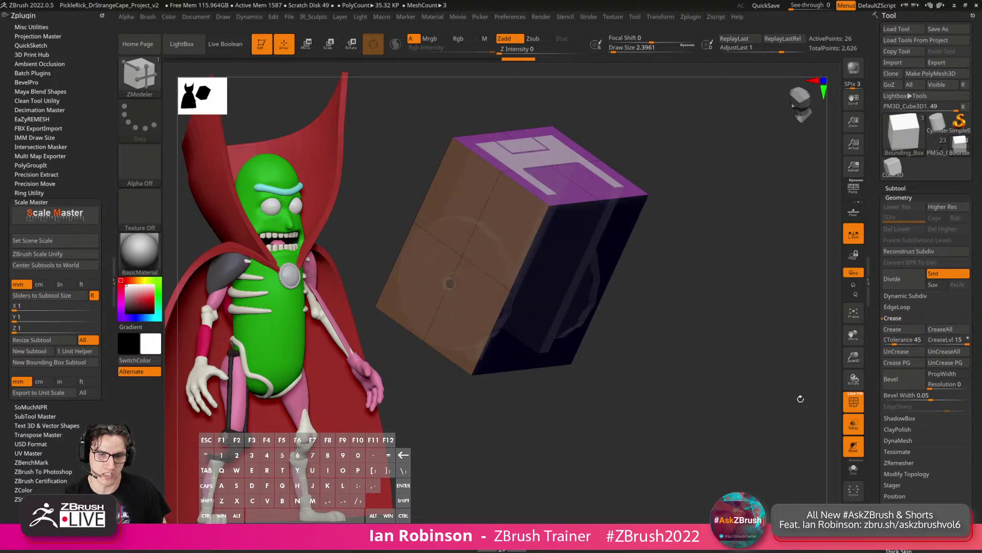
{"action": "left_click_drag", "start_coordinate": [798, 397], "coordinate": [712, 302], "text": "shift"}
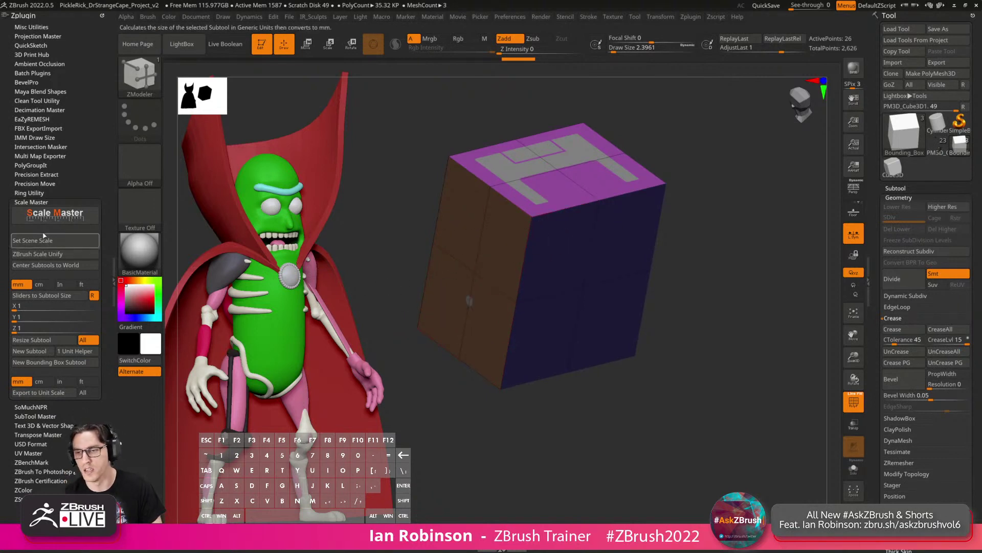
Set the scene scale from the bounding box, using the 0.93 × 1.05 × 0.71 mm option.
{"action": "left_click", "coordinate": [58, 241]}
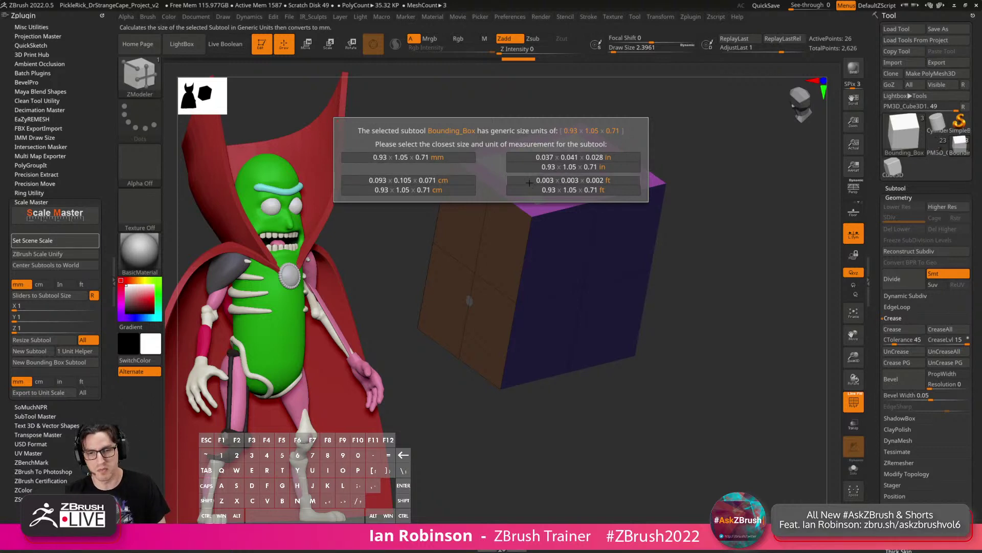
{"action": "left_click", "coordinate": [448, 159]}
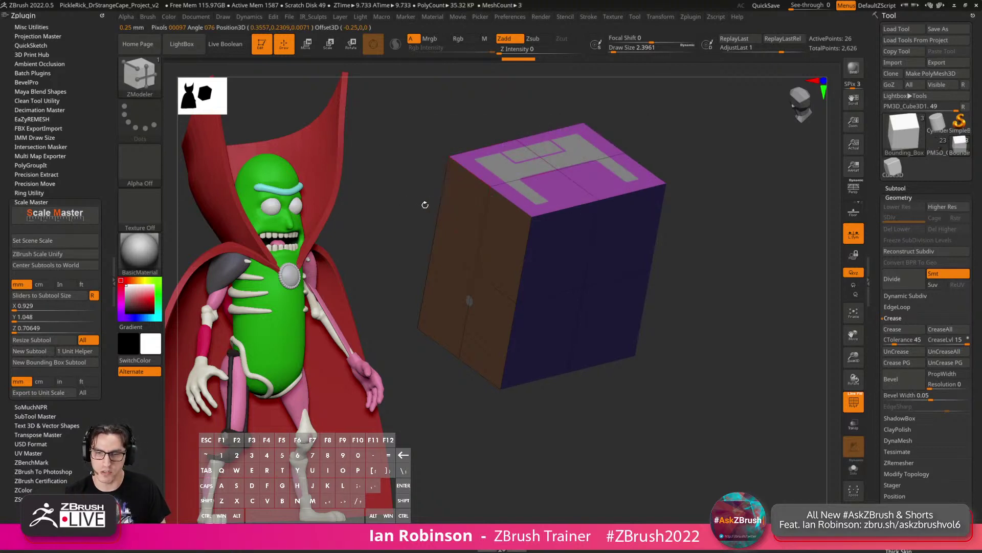
{"action": "left_click", "coordinate": [47, 321]}
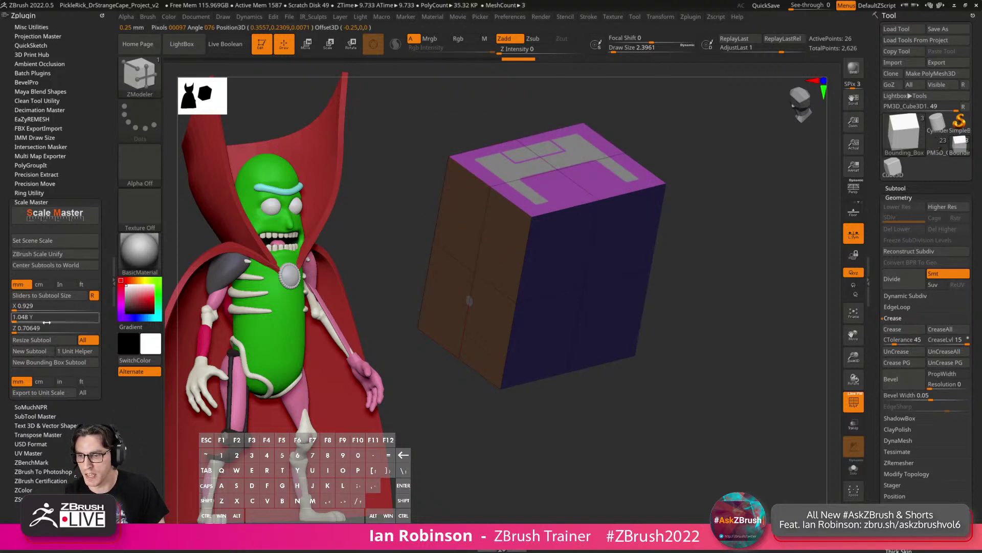
Set the Scale Master Y size to 25.4 mm and resize all subtools together to that height.
{"action": "left_click_drag", "start_coordinate": [721, 205], "coordinate": [579, 327], "text": "shift"}
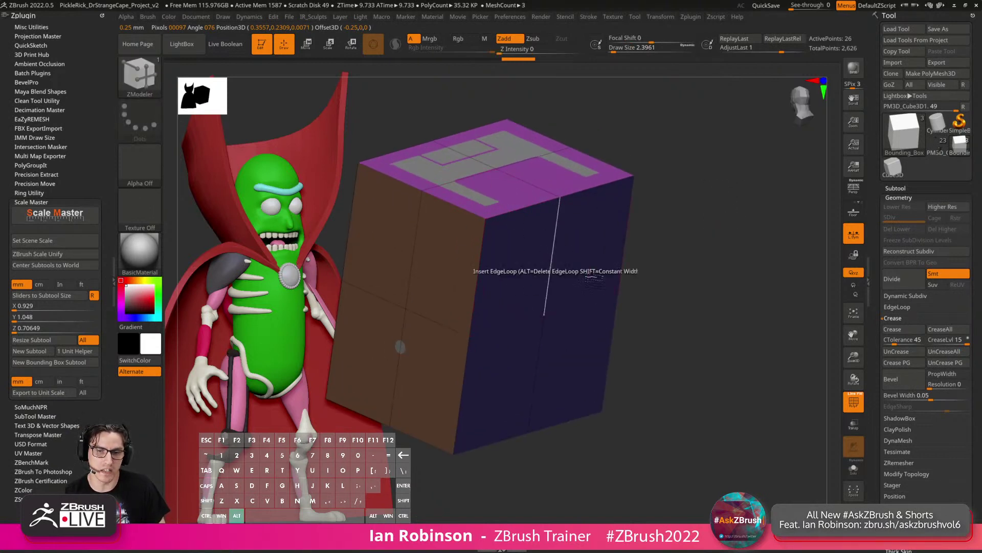
{"action": "mouse_move", "coordinate": [593, 277]}
{"action": "left_mouse_down"}
{"action": "mouse_move", "coordinate": [568, 287]}
{"action": "mouse_move", "coordinate": [594, 266]}
{"action": "left_mouse_up"}
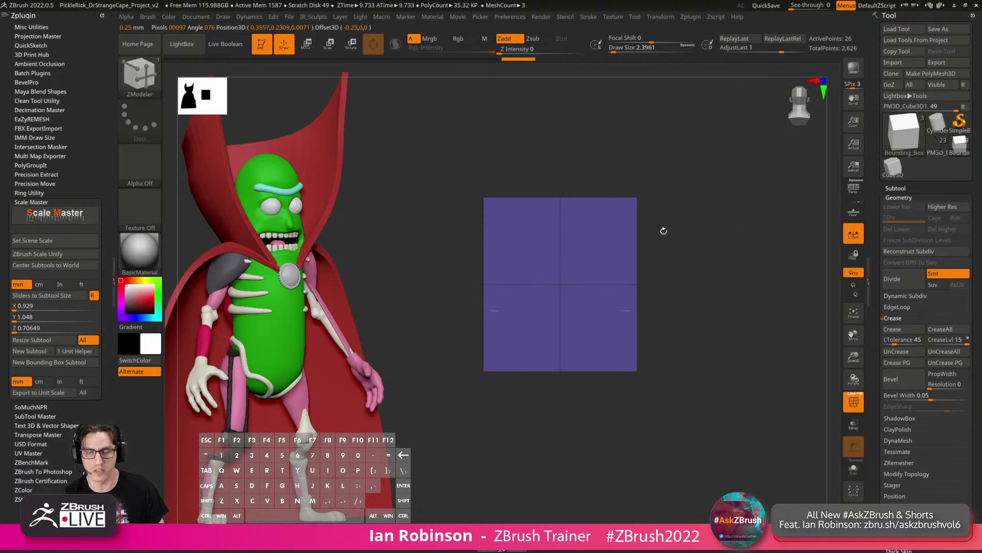
{"action": "left_click_drag", "start_coordinate": [663, 231], "coordinate": [695, 259]}
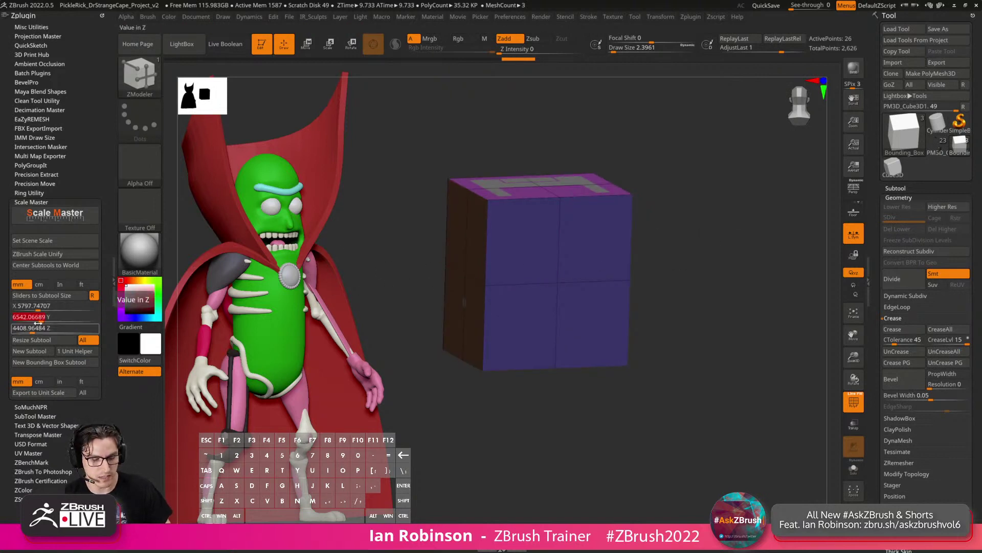
{"action": "type", "text": "25.4"}
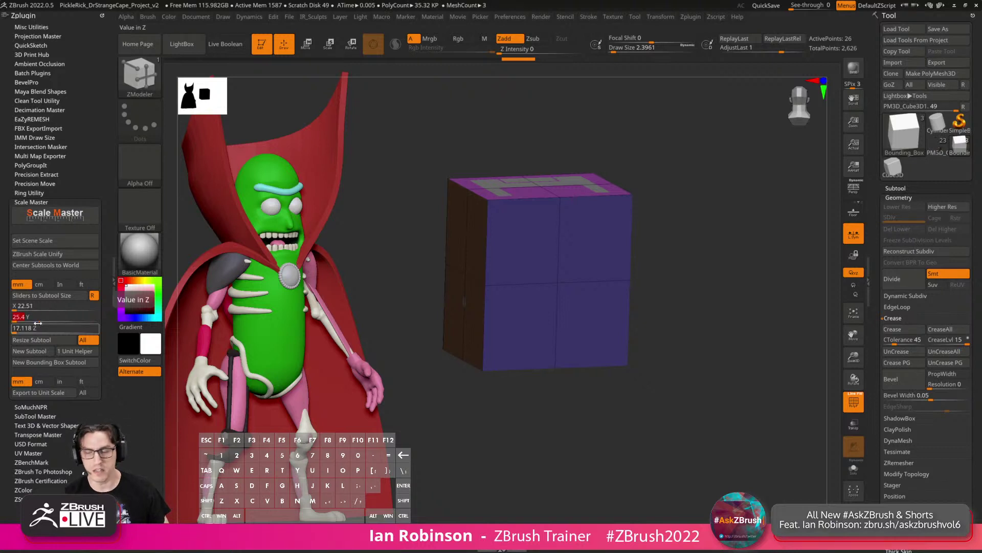
{"action": "key", "text": "Return"}
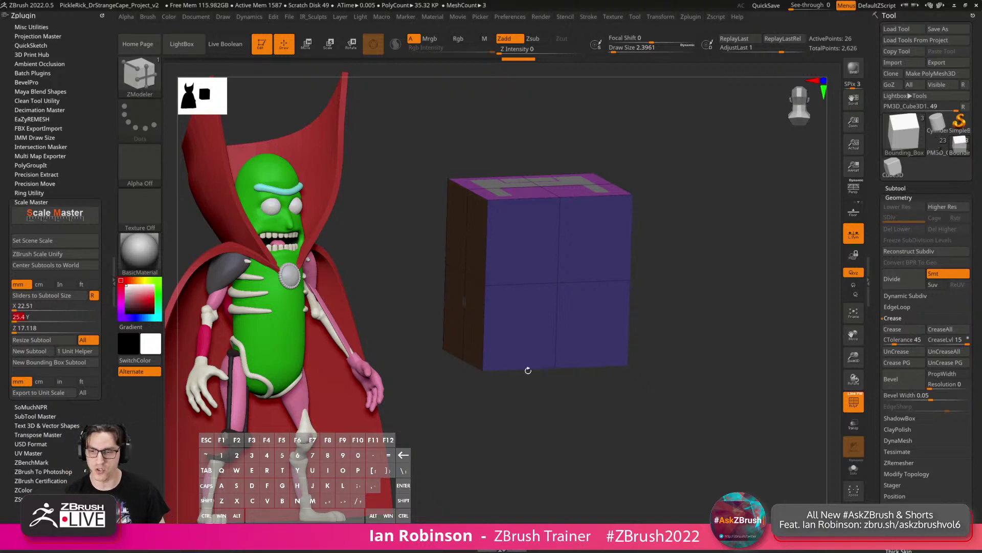
{"action": "left_click", "coordinate": [31, 318]}
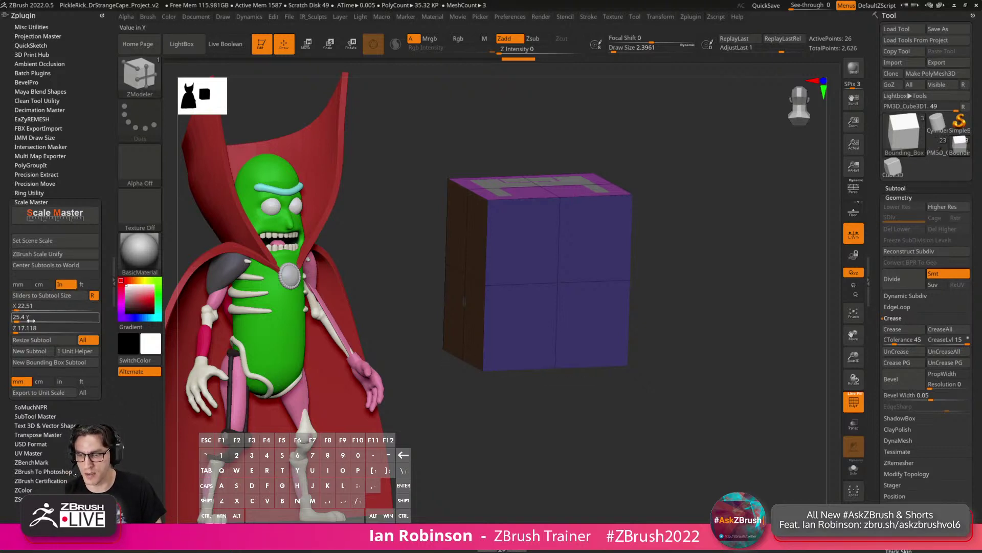
{"action": "left_click", "coordinate": [18, 284]}
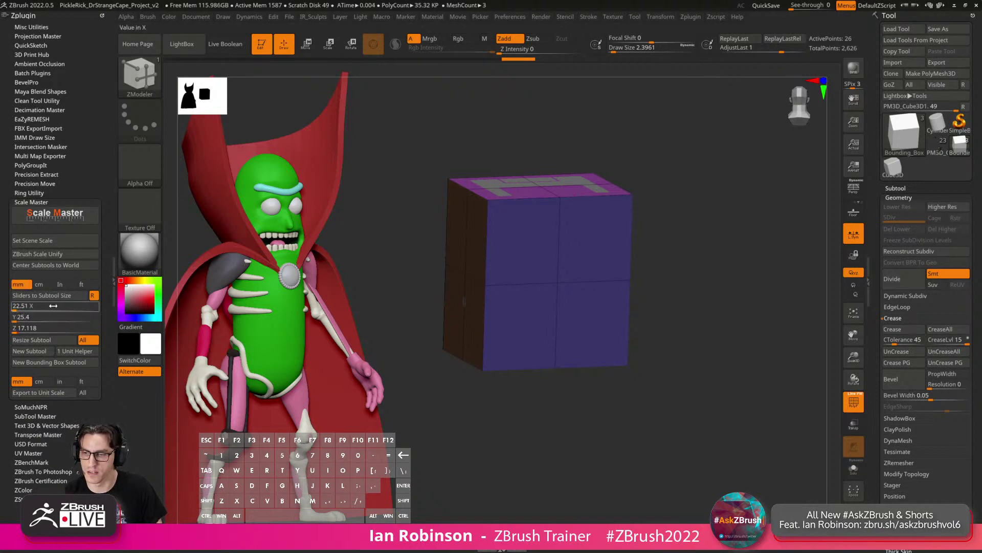
{"action": "key", "text": "Return"}
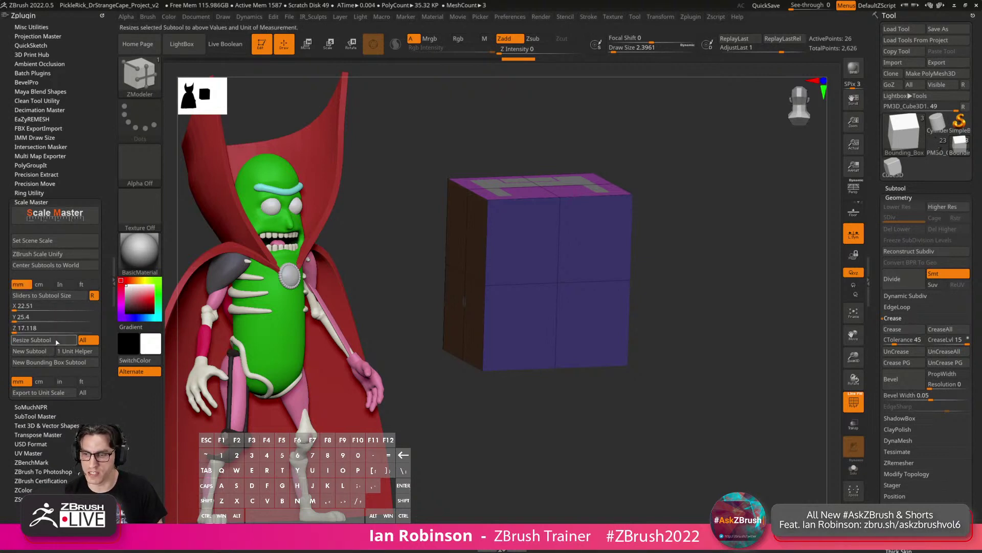
{"action": "left_click", "coordinate": [86, 340]}
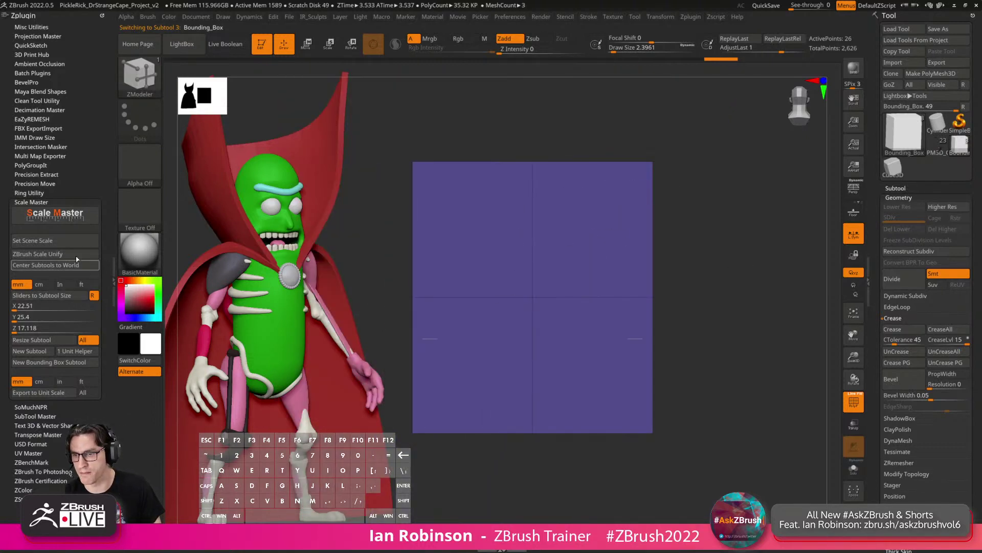
Set the scene scale again from the resized bounding box, using the 22.51 × 25.40 × 17.12 mm option.
{"action": "left_click", "coordinate": [55, 240]}
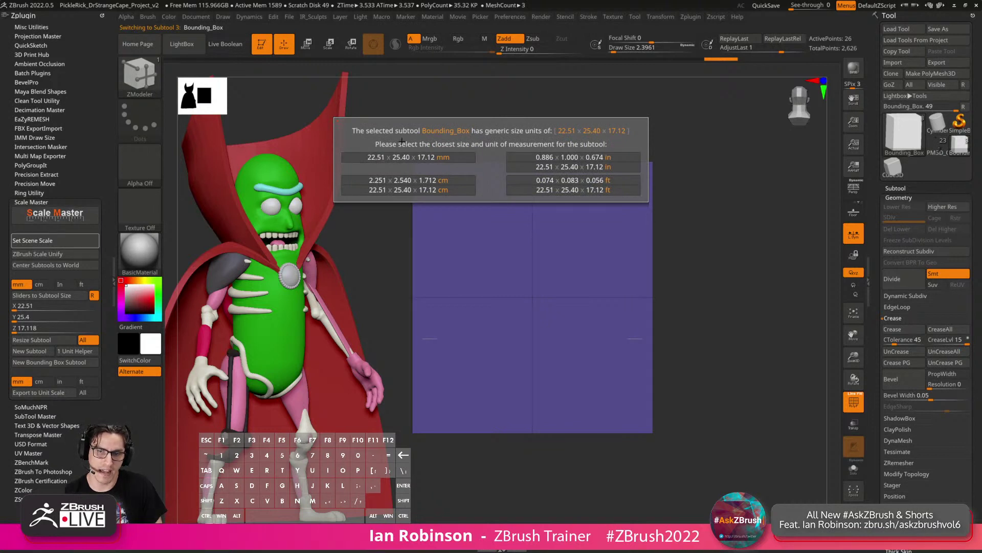
{"action": "left_click", "coordinate": [402, 161]}
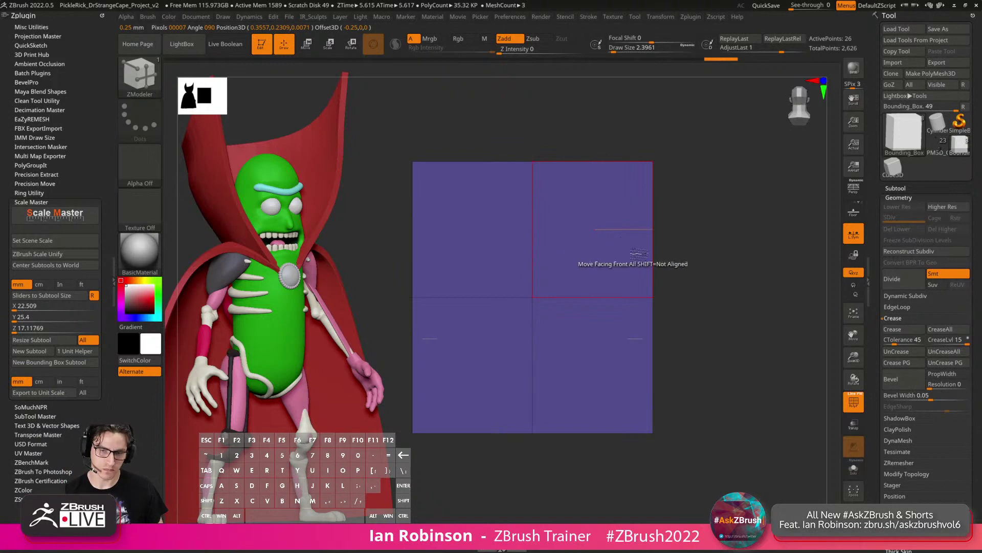
Measure the bounding box's width along its upper edge with the transpose line.
{"action": "key", "text": "w"}
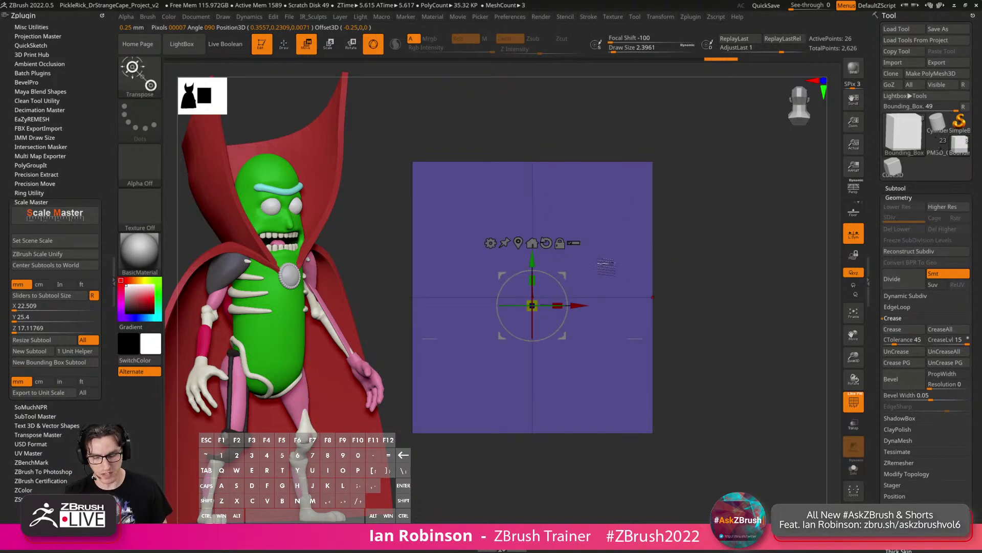
{"action": "key", "text": "y"}
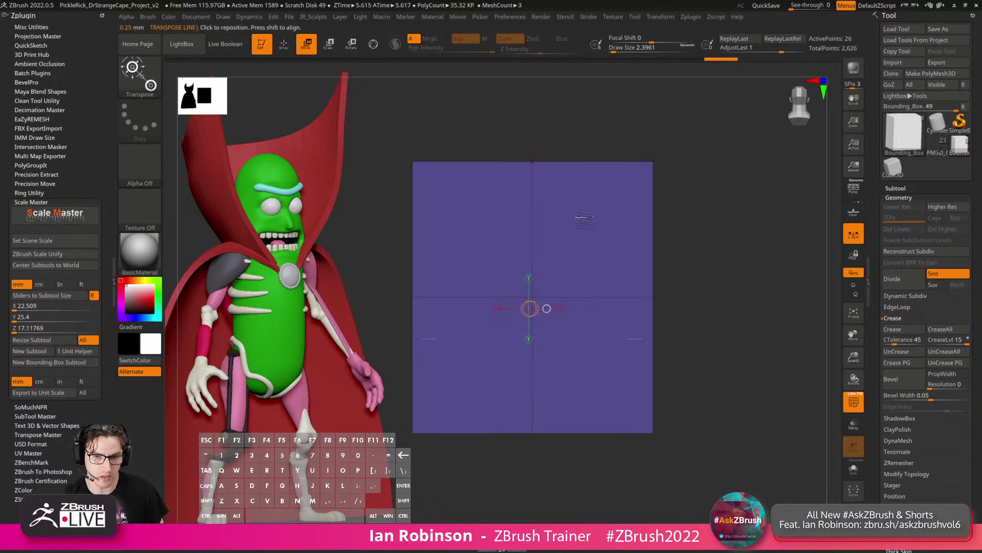
{"action": "right_click_drag", "start_coordinate": [532, 161], "coordinate": [531, 189], "text": "alt"}
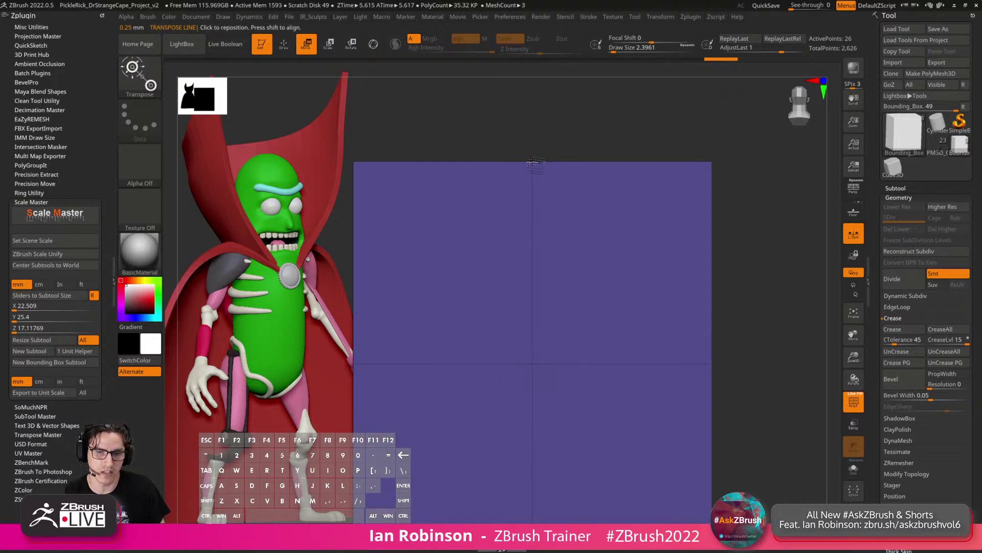
{"action": "left_click_drag", "start_coordinate": [534, 162], "coordinate": [573, 140]}
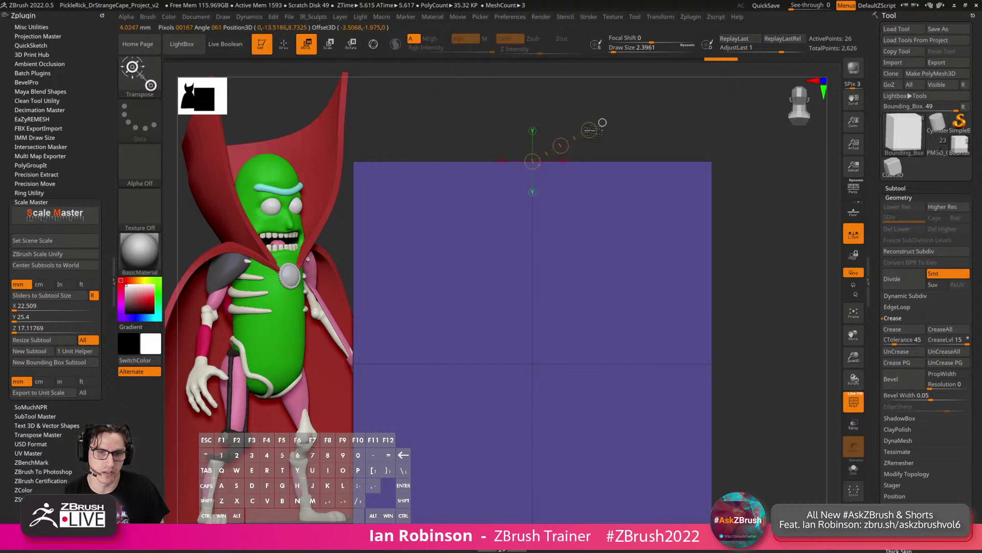
{"action": "left_click_drag", "start_coordinate": [651, 148], "coordinate": [708, 162], "text": "shift"}
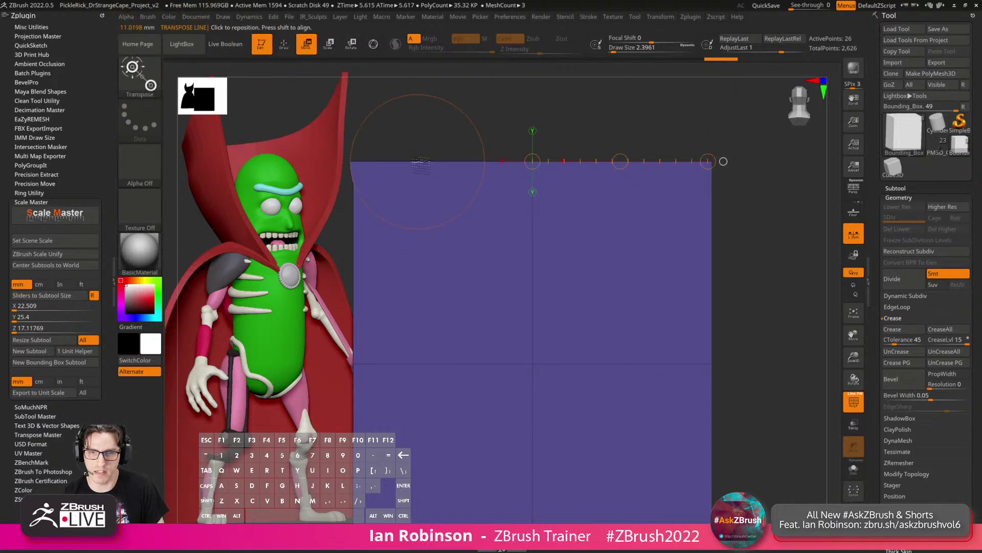
{"action": "left_click_drag", "start_coordinate": [361, 159], "coordinate": [727, 160]}
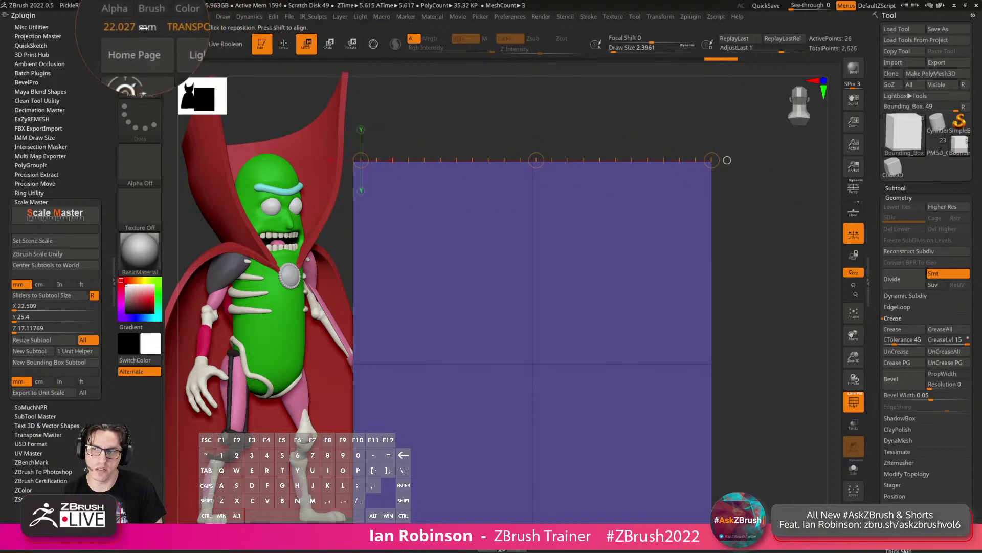
Measure the bounding box's height, first from its centre to the upper edge, then from bottom to top.
{"action": "left_click_drag", "start_coordinate": [547, 127], "coordinate": [559, 171], "text": "alt"}
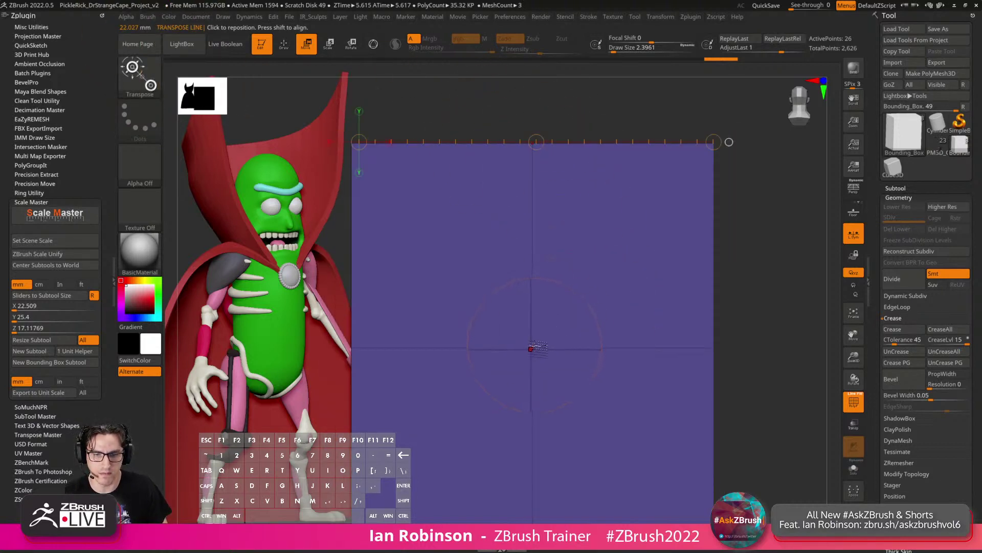
{"action": "left_click_drag", "start_coordinate": [532, 348], "coordinate": [533, 143], "text": "shift"}
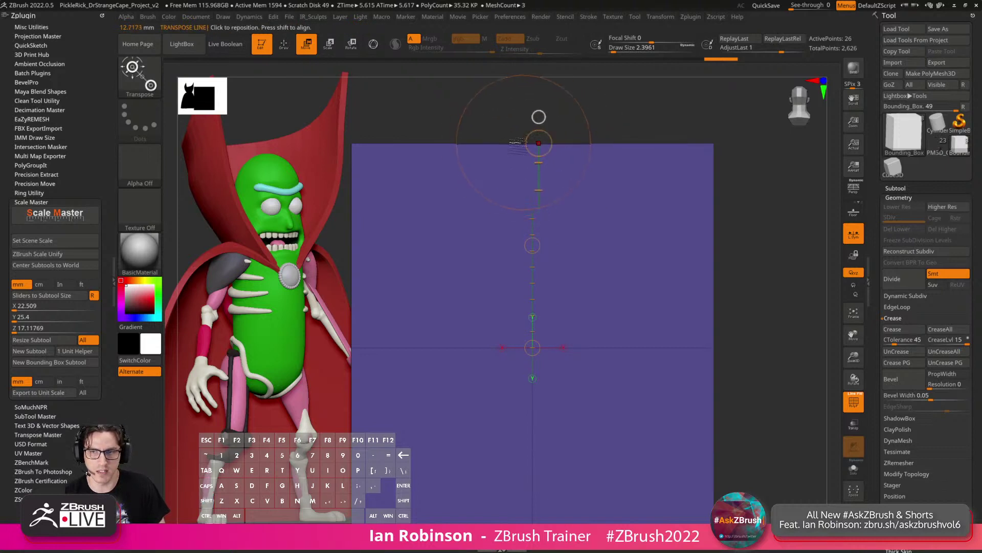
{"action": "mouse_move", "coordinate": [555, 186]}
{"action": "right_mouse_down", "text": "alt"}
{"action": "mouse_move", "coordinate": [572, 194]}
{"action": "mouse_move", "coordinate": [549, 142]}
{"action": "right_mouse_up", "text": "alt"}
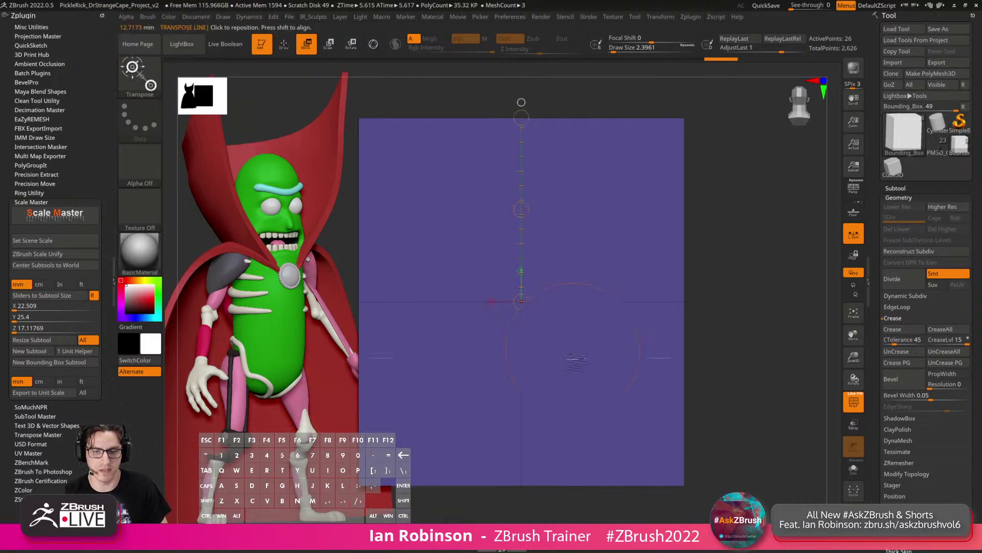
{"action": "left_click_drag", "start_coordinate": [521, 486], "coordinate": [522, 227], "text": "shift"}
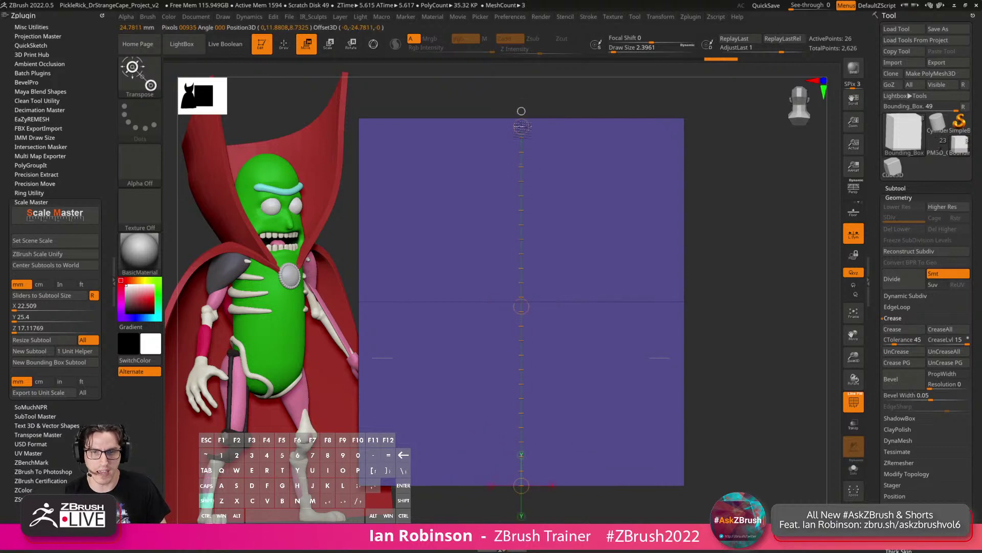
{"action": "left_click_drag", "start_coordinate": [522, 127], "coordinate": [522, 119], "text": "shift"}
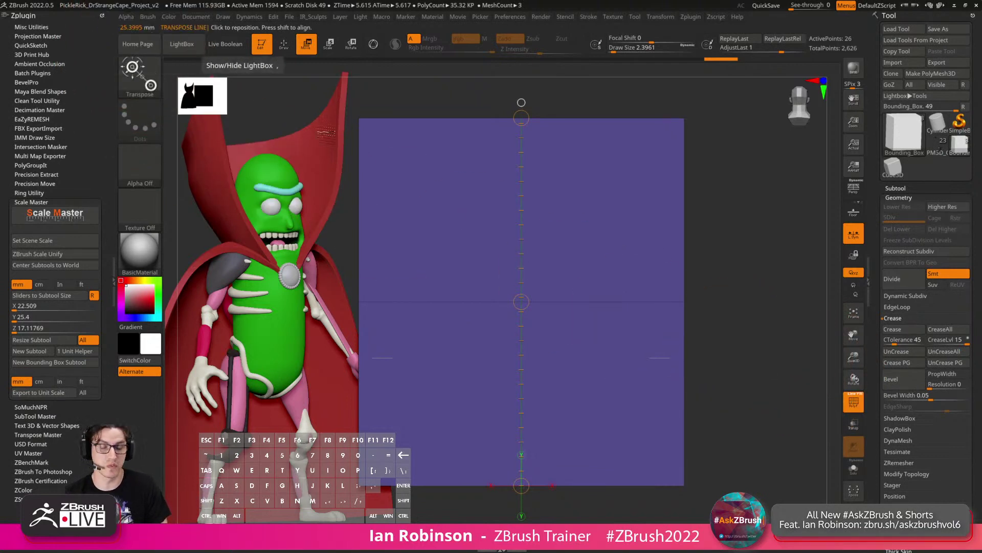
Select the Blade_Handle subtool and isolate it with Solo.
{"action": "left_click", "coordinate": [908, 194]}
{"action": "left_click", "coordinate": [916, 159]}
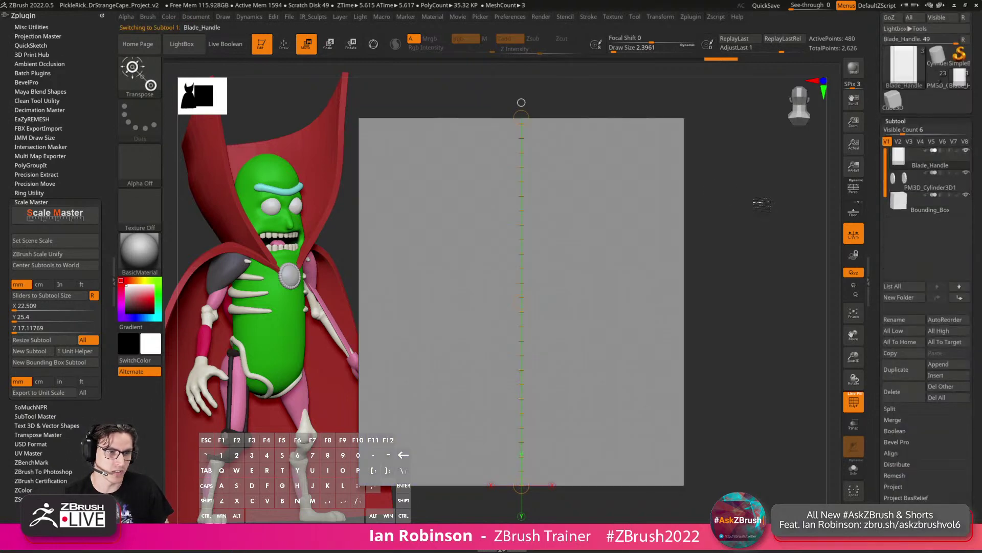
{"action": "left_click", "coordinate": [850, 472]}
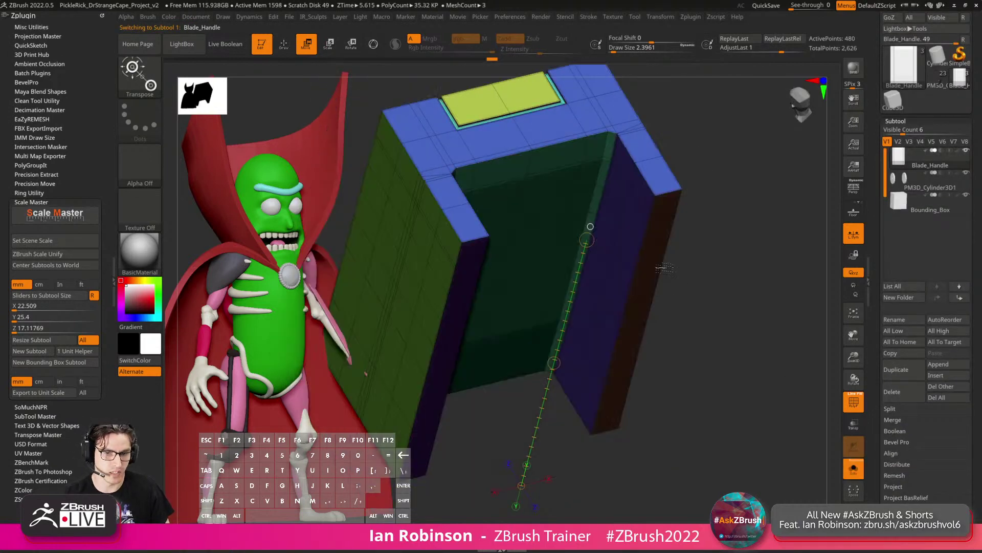
Measure the end thickness of both side walls of the blade handle with the transpose line.
{"action": "mouse_move", "coordinate": [714, 134]}
{"action": "left_mouse_down", "text": "alt"}
{"action": "mouse_move", "coordinate": [710, 196]}
{"action": "mouse_move", "coordinate": [707, 175]}
{"action": "mouse_move", "coordinate": [739, 162]}
{"action": "mouse_move", "coordinate": [773, 207]}
{"action": "mouse_move", "coordinate": [681, 169]}
{"action": "left_mouse_up", "text": "alt"}
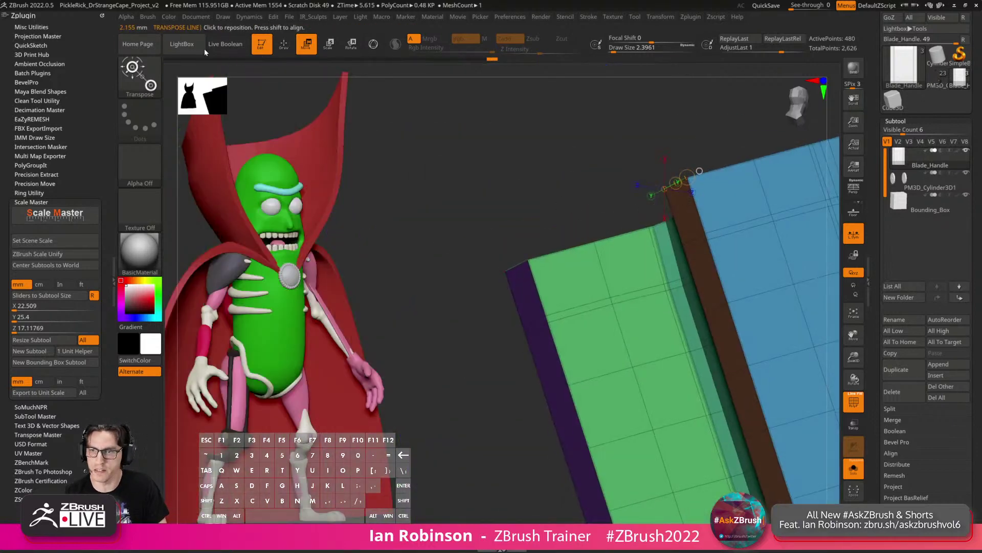
{"action": "key", "text": "shift+F4"}
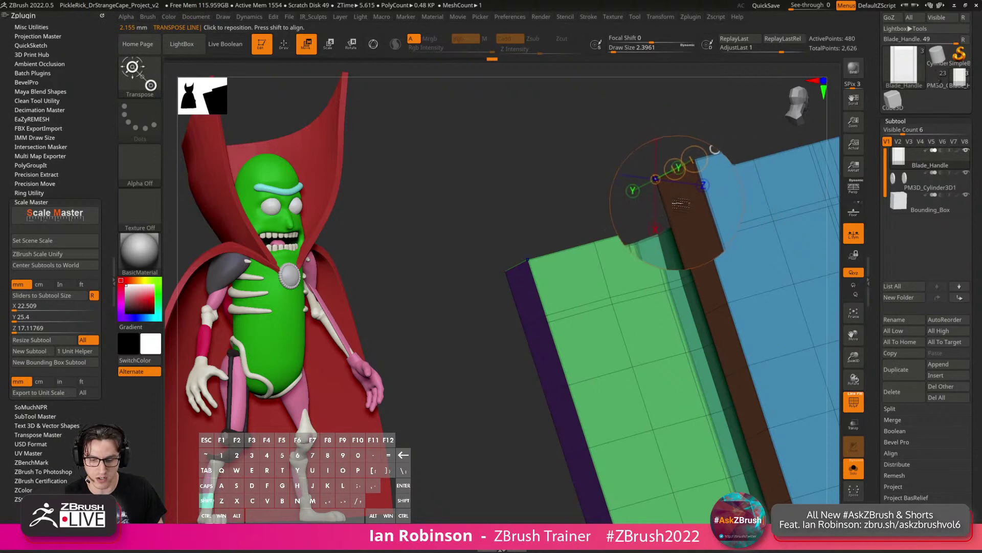
{"action": "key", "text": "shift+F4"}
{"action": "left_click_drag", "start_coordinate": [650, 202], "coordinate": [737, 245]}
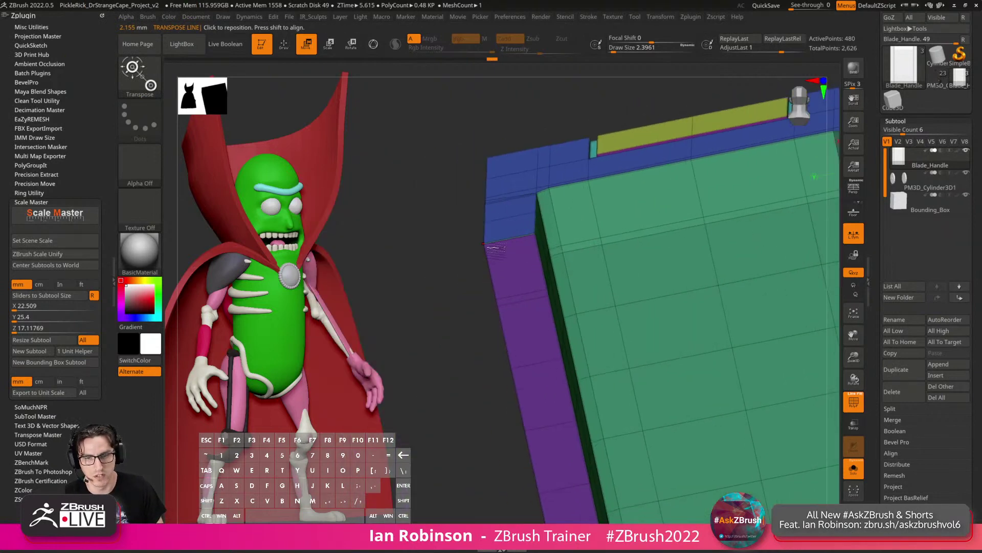
{"action": "left_click_drag", "start_coordinate": [494, 249], "coordinate": [563, 306]}
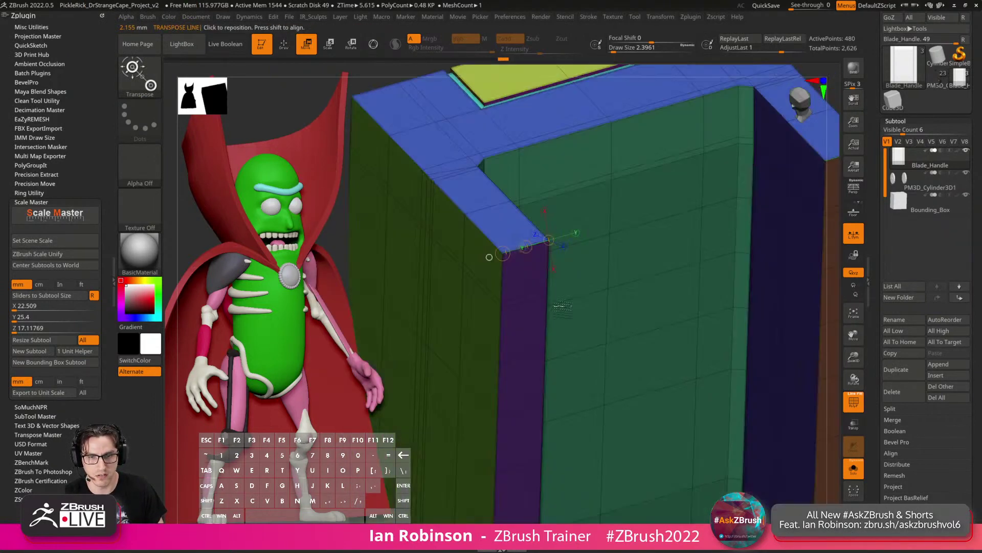
{"action": "right_click_drag", "start_coordinate": [563, 305], "coordinate": [537, 283]}
{"action": "right_click_drag", "start_coordinate": [638, 253], "coordinate": [484, 362], "text": "alt"}
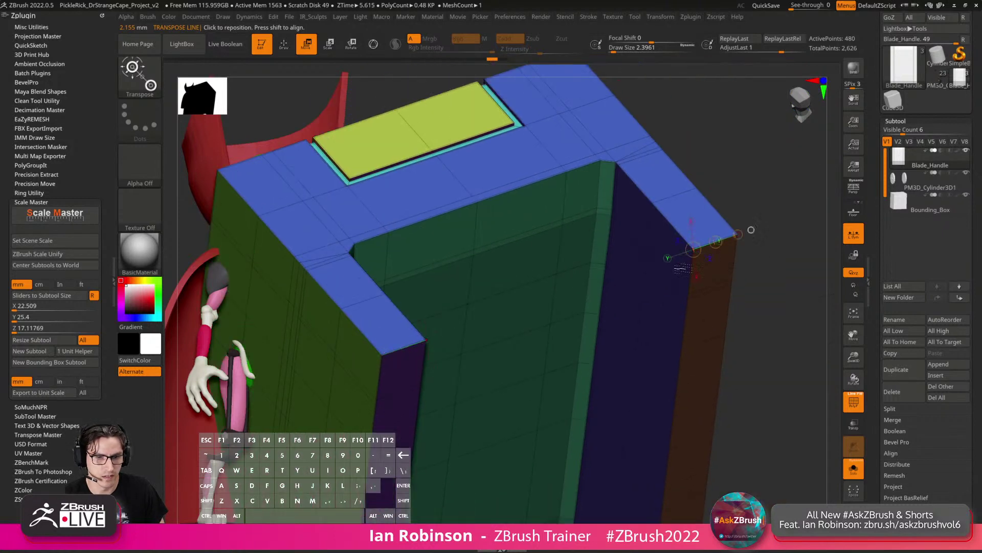
{"action": "left_click_drag", "start_coordinate": [751, 230], "coordinate": [710, 183]}
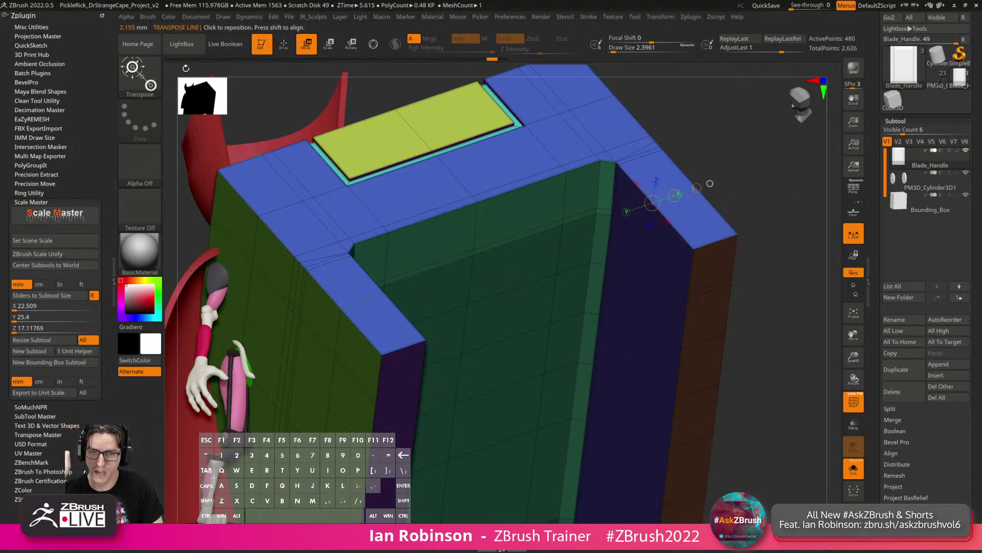
Measure the blade handle's full height along the edge of its side wall.
{"action": "right_click_drag", "start_coordinate": [746, 236], "coordinate": [753, 177]}
{"action": "right_click_drag", "start_coordinate": [752, 176], "coordinate": [748, 184], "text": "shift"}
{"action": "right_click_drag", "start_coordinate": [734, 239], "coordinate": [658, 203], "text": "alt"}
{"action": "mouse_move", "coordinate": [607, 170]}
{"action": "right_mouse_down"}
{"action": "mouse_move", "coordinate": [690, 176]}
{"action": "mouse_move", "coordinate": [716, 191]}
{"action": "right_mouse_up"}
{"action": "mouse_move", "coordinate": [723, 181]}
{"action": "left_mouse_down"}
{"action": "mouse_move", "coordinate": [787, 267]}
{"action": "mouse_move", "coordinate": [812, 331]}
{"action": "mouse_move", "coordinate": [710, 440]}
{"action": "left_mouse_up"}
{"action": "right_click_drag", "start_coordinate": [710, 441], "coordinate": [542, 432]}
{"action": "mouse_move", "coordinate": [684, 171]}
{"action": "left_mouse_down"}
{"action": "mouse_move", "coordinate": [703, 282]}
{"action": "mouse_move", "coordinate": [683, 417]}
{"action": "left_mouse_up"}
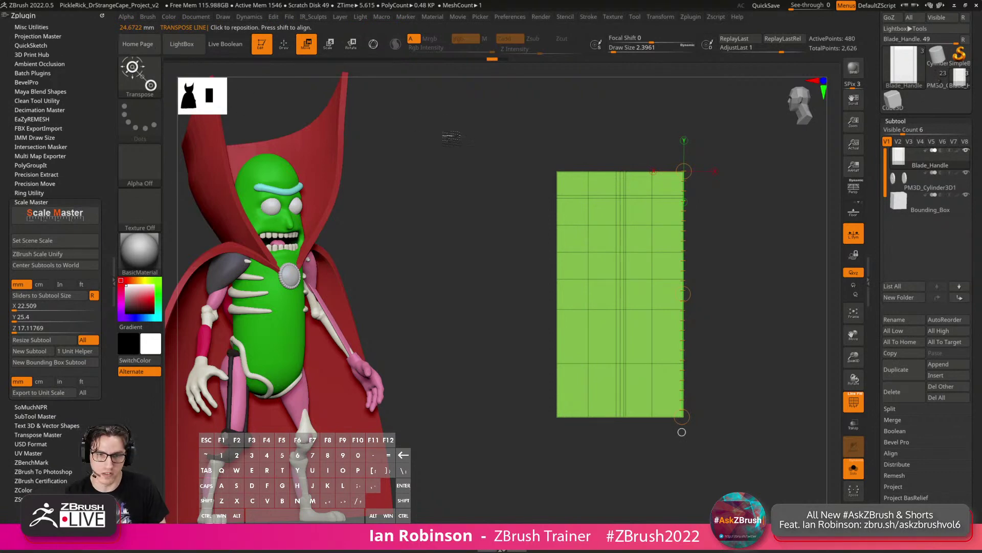
Measure the handle's side wall thickness again from the underside.
{"action": "right_click_drag", "start_coordinate": [450, 137], "coordinate": [627, 263]}
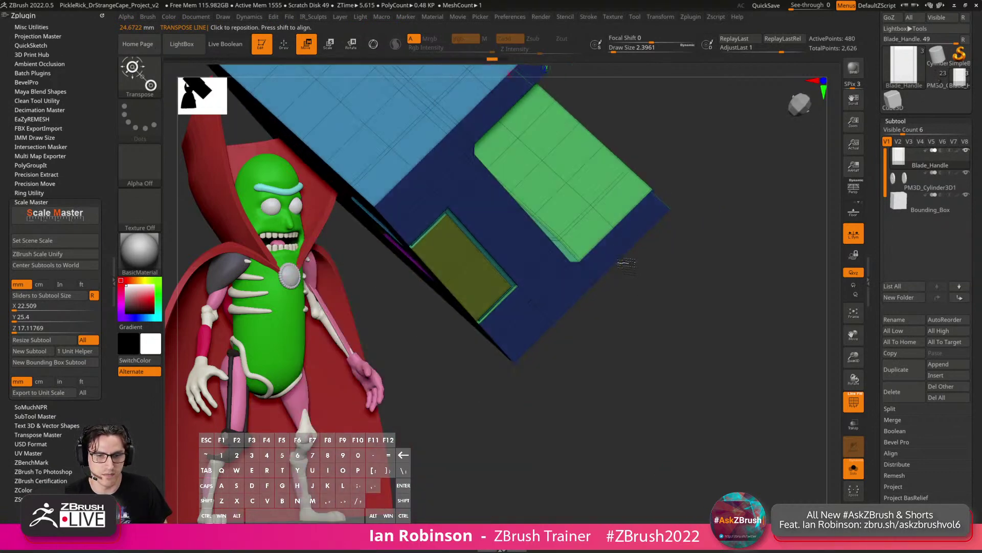
{"action": "left_click_drag", "start_coordinate": [615, 228], "coordinate": [632, 248]}
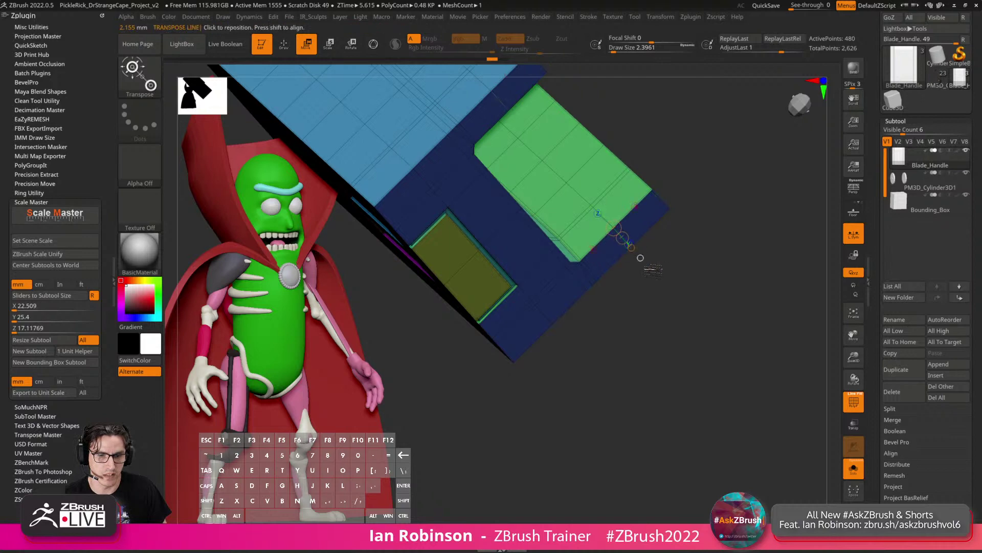
{"action": "mouse_move", "coordinate": [699, 272]}
{"action": "right_mouse_down", "text": "ctrl"}
{"action": "mouse_move", "coordinate": [733, 250]}
{"action": "mouse_move", "coordinate": [715, 183]}
{"action": "right_mouse_up", "text": "ctrl"}
{"action": "left_click_drag", "start_coordinate": [697, 147], "coordinate": [738, 190]}
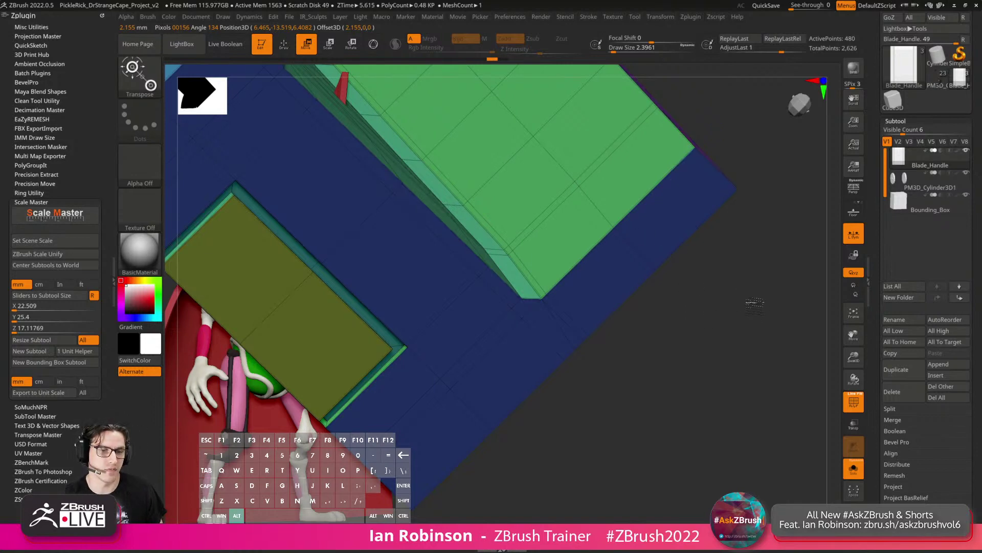
{"action": "mouse_move", "coordinate": [645, 233]}
{"action": "right_mouse_down"}
{"action": "mouse_move", "coordinate": [719, 303]}
{"action": "mouse_move", "coordinate": [735, 339]}
{"action": "mouse_move", "coordinate": [733, 293]}
{"action": "right_mouse_up"}
Return to the ZModeler brush and set its polygon action to QMesh over the handle's outer side face.
{"action": "key", "text": "q"}
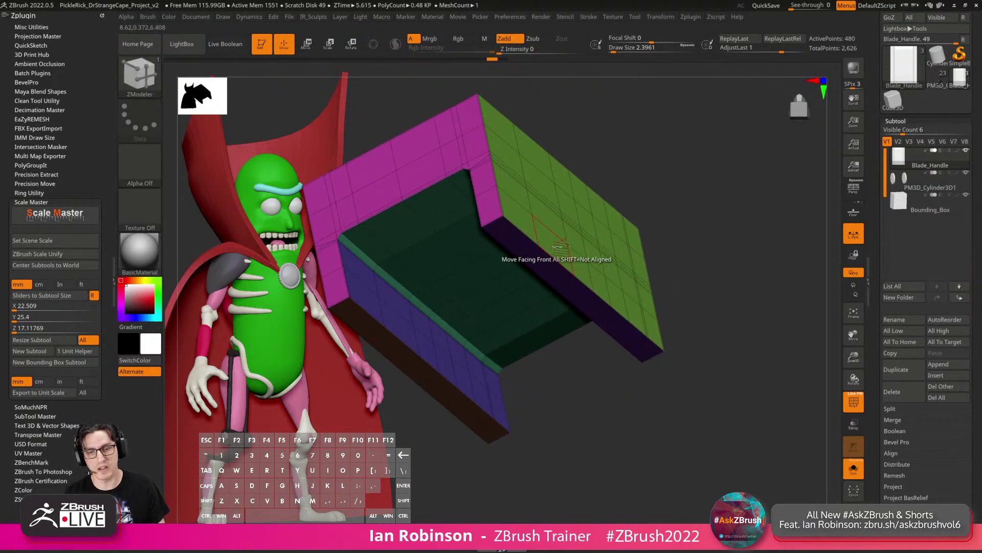
{"action": "right_click_drag", "start_coordinate": [546, 245], "coordinate": [591, 290]}
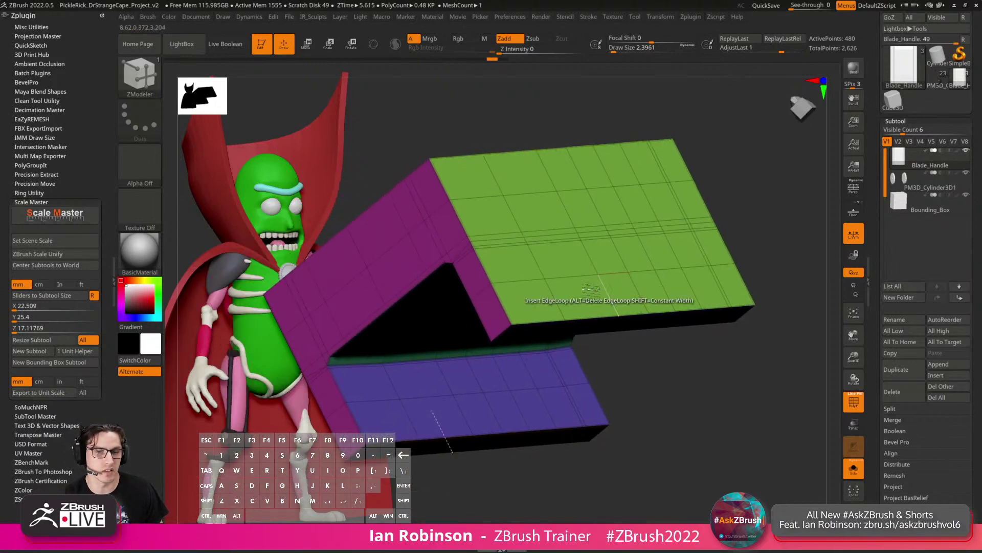
{"action": "key", "text": "b"}
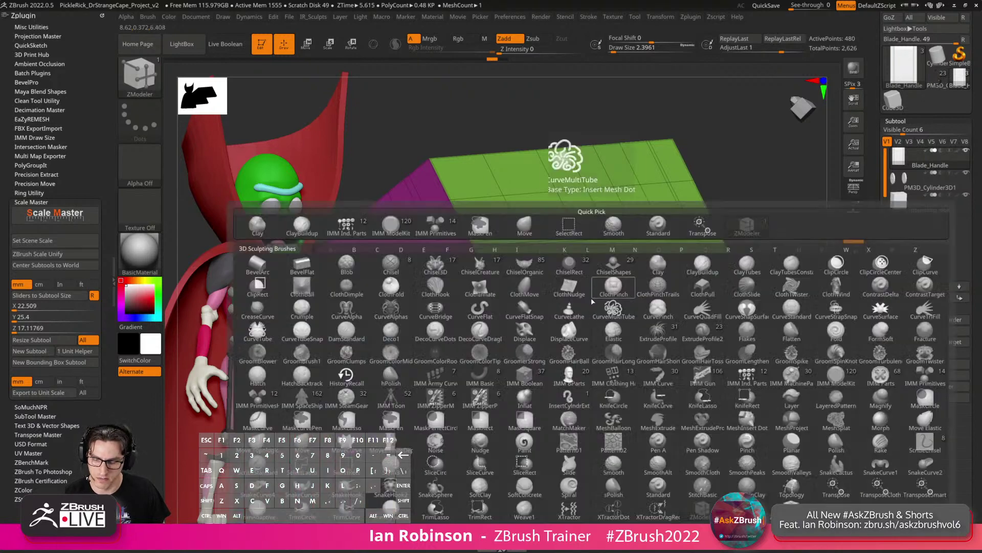
{"action": "key", "text": "z"}
{"action": "key", "text": "m"}
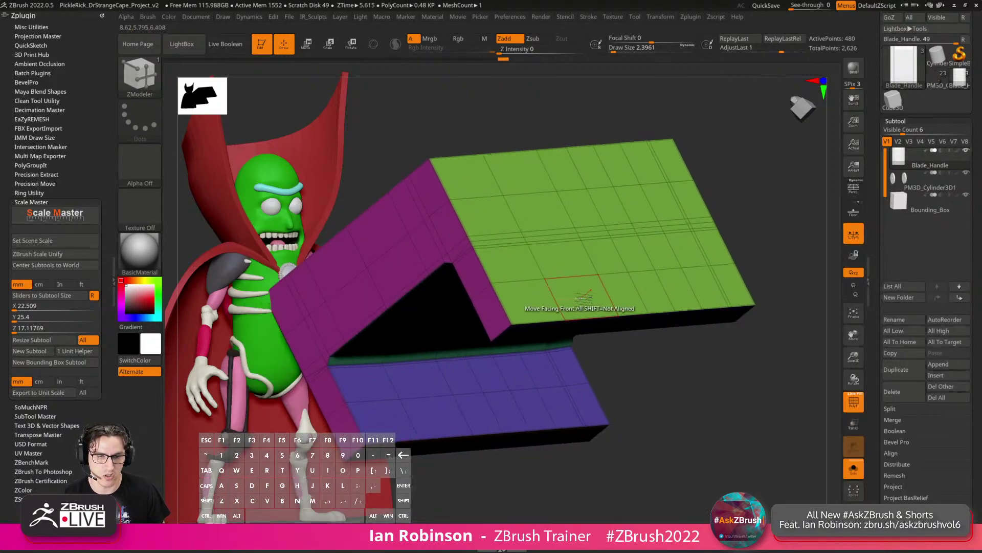
{"action": "key", "text": "space"}
{"action": "right_click_drag", "start_coordinate": [617, 281], "coordinate": [750, 244], "text": "alt"}
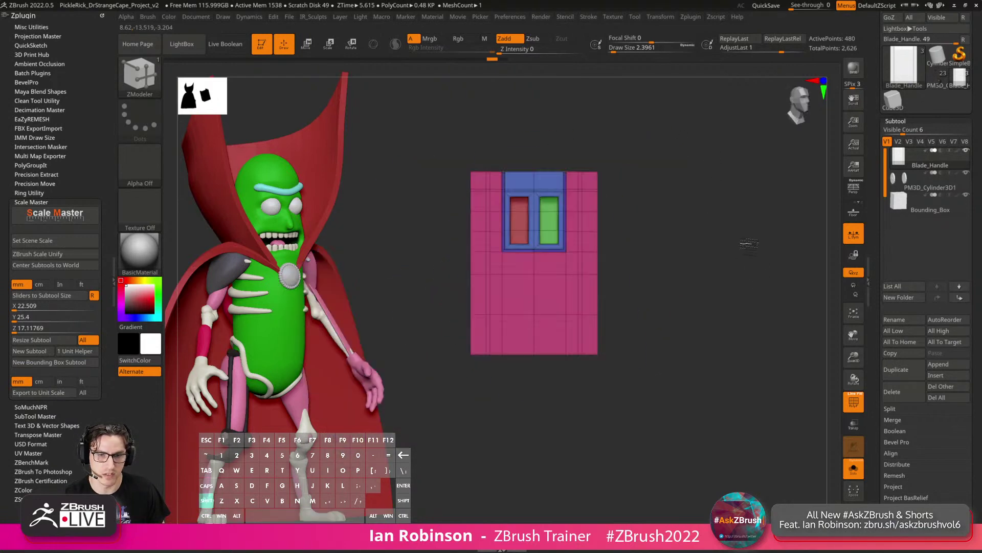
{"action": "key", "text": "space"}
{"action": "right_click_drag", "start_coordinate": [665, 177], "coordinate": [642, 229]}
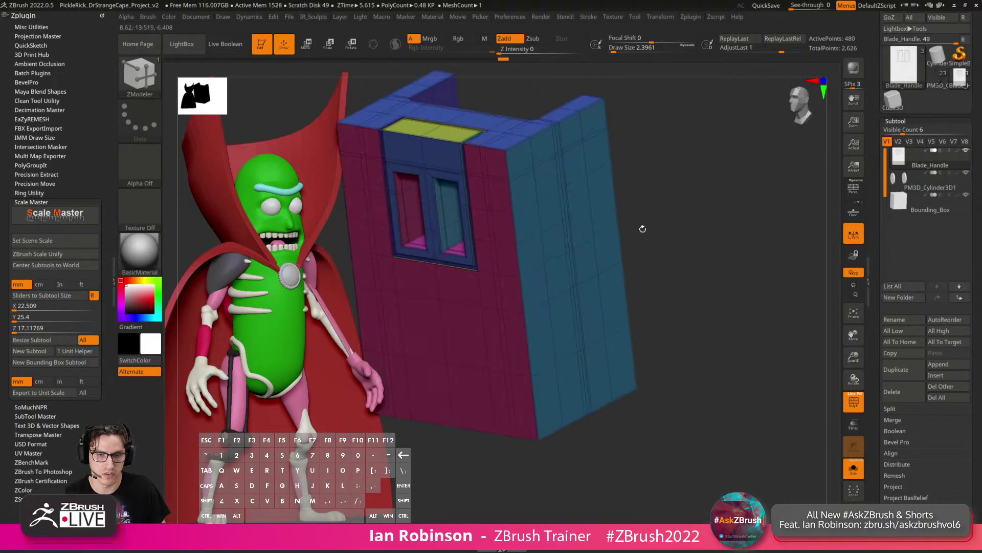
{"action": "key", "text": "space"}
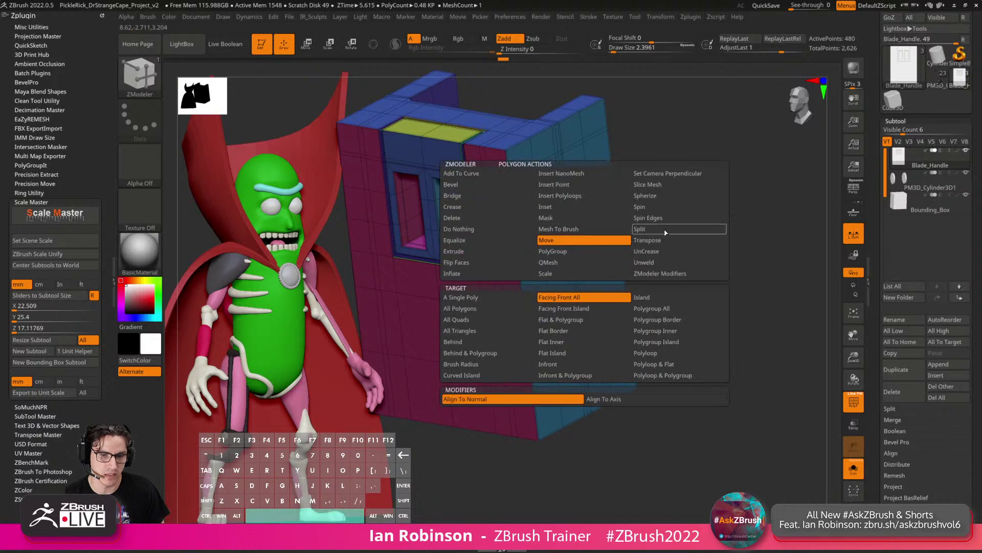
{"action": "left_click", "coordinate": [583, 262]}
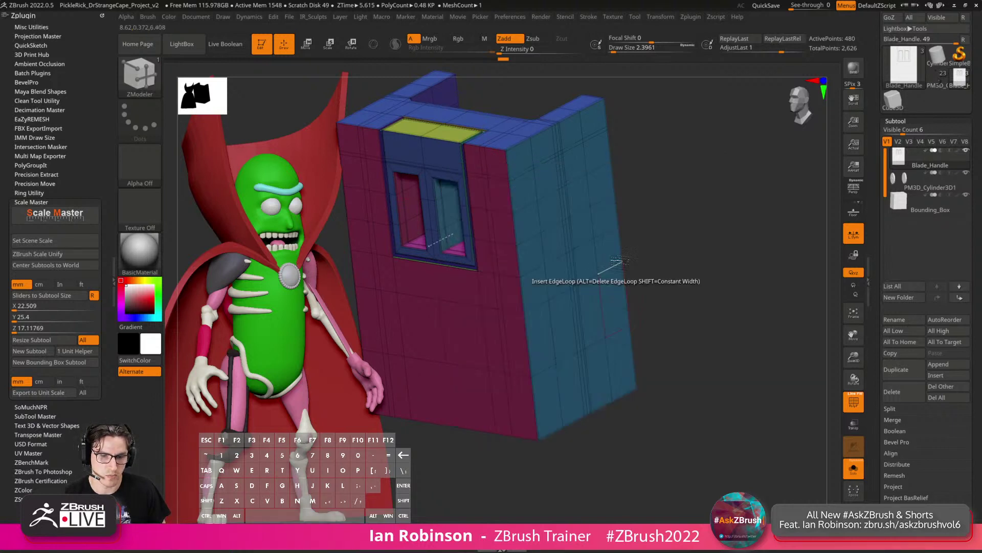
Thicken the handle's side walls slightly by pulling the outer faces outward with QMesh, undoing the unwanted attempts.
{"action": "left_click_drag", "start_coordinate": [585, 259], "coordinate": [608, 271]}
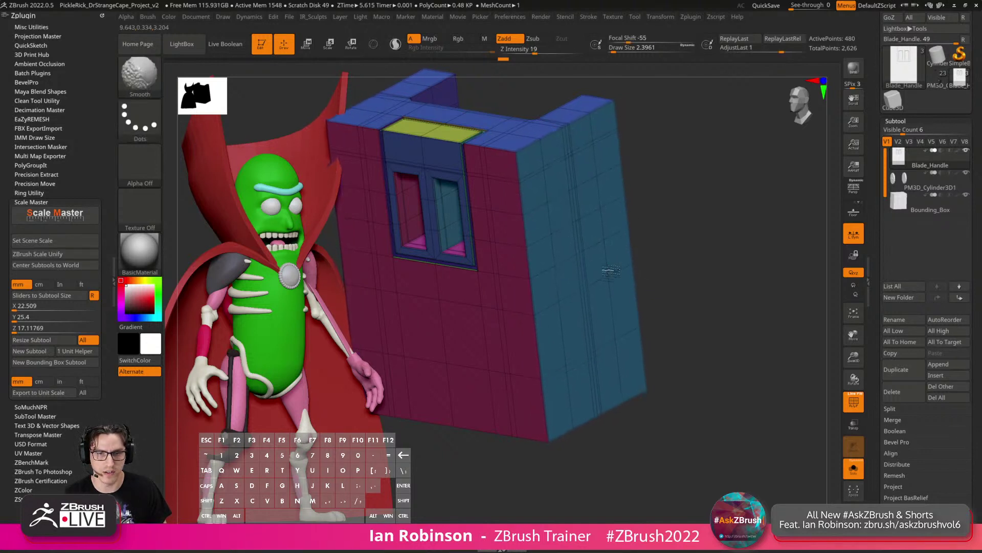
{"action": "key", "text": "ctrl+z"}
{"action": "left_click", "coordinate": [595, 273]}
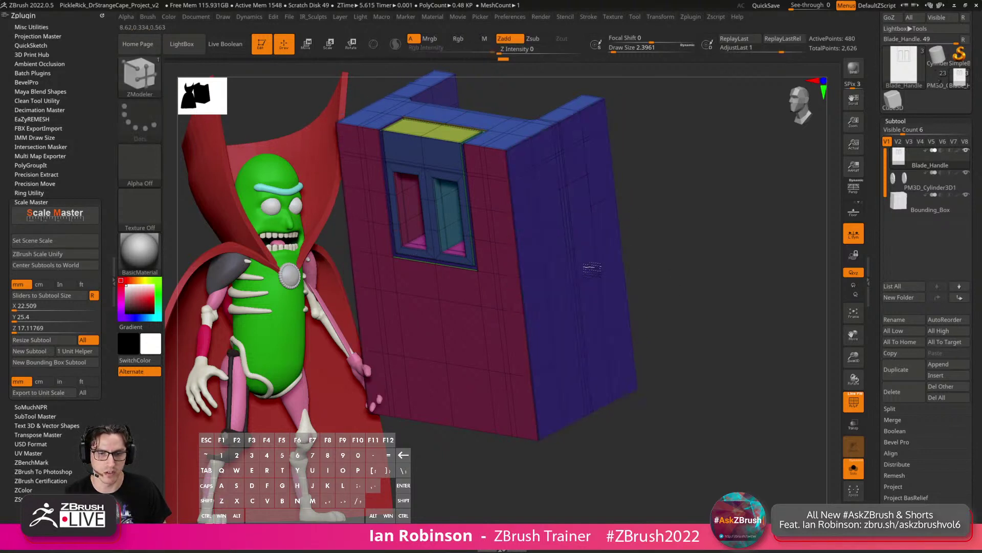
{"action": "key", "text": "ctrl+z"}
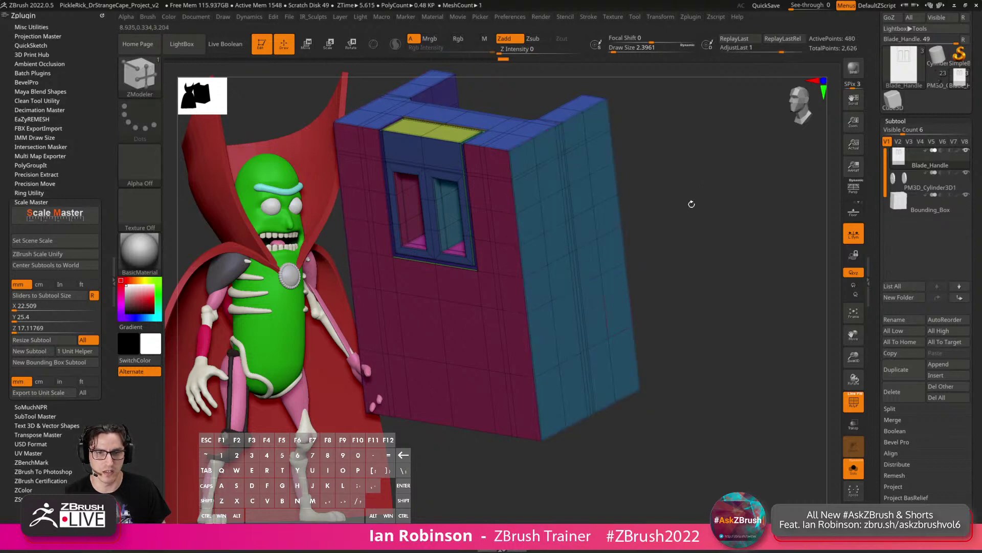
Measure the thickness of the adjusted side wall at the underside with the transpose line.
{"action": "mouse_move", "coordinate": [650, 279]}
{"action": "left_mouse_down"}
{"action": "mouse_move", "coordinate": [687, 226]}
{"action": "mouse_move", "coordinate": [714, 274]}
{"action": "mouse_move", "coordinate": [737, 240]}
{"action": "mouse_move", "coordinate": [734, 200]}
{"action": "mouse_move", "coordinate": [756, 197]}
{"action": "left_mouse_up"}
{"action": "key", "text": "w"}
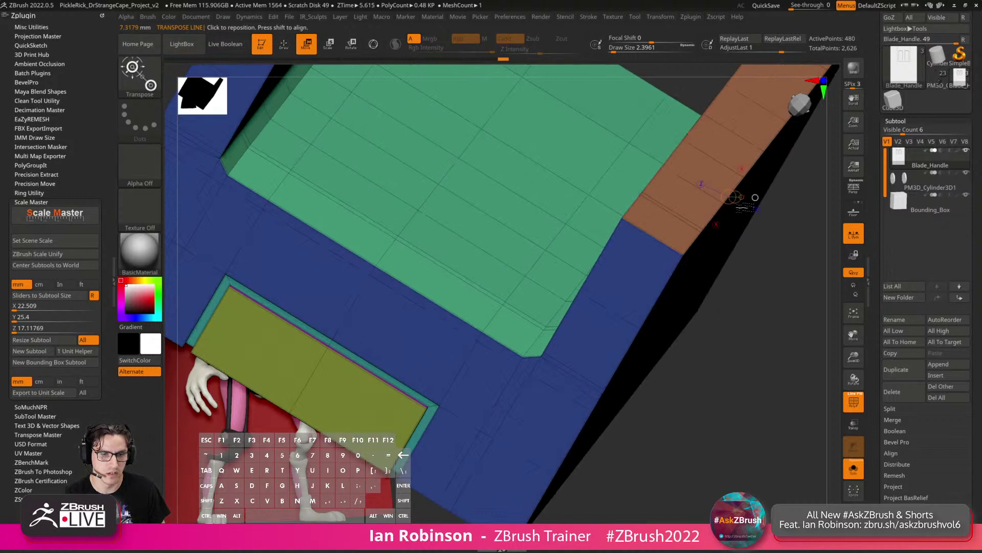
Measure the thickness of the blade handle's side arm with a transpose line across its lower edge.
{"action": "left_click_drag", "start_coordinate": [621, 217], "coordinate": [685, 256]}
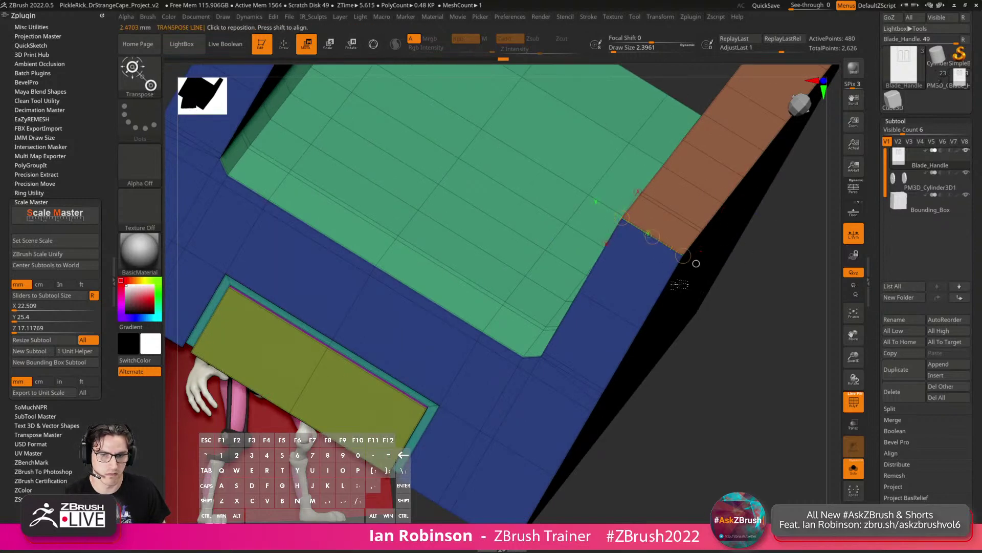
{"action": "left_click_drag", "start_coordinate": [709, 331], "coordinate": [756, 340]}
Recenter the transform gizmo on the blade handle mesh.
{"action": "key", "text": "y"}
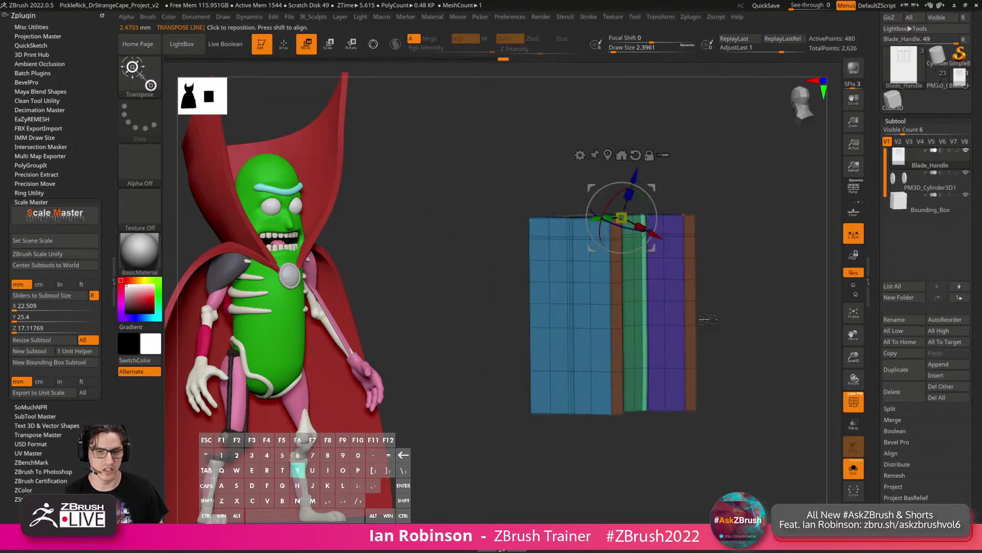
{"action": "left_click", "coordinate": [607, 156], "text": "alt"}
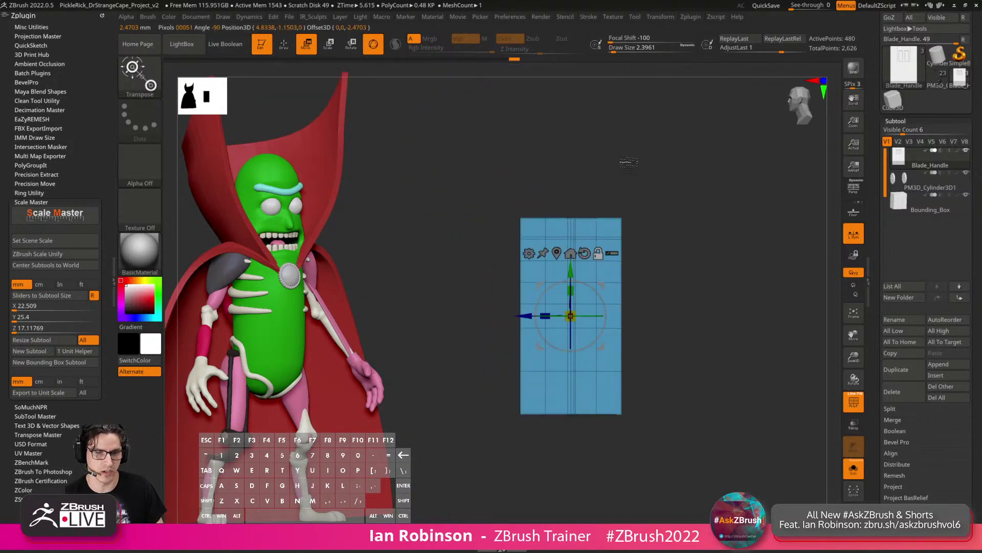
{"action": "mouse_move", "coordinate": [680, 188]}
{"action": "left_mouse_down"}
{"action": "mouse_move", "coordinate": [744, 251]}
{"action": "mouse_move", "coordinate": [737, 217]}
{"action": "left_mouse_up"}
{"action": "left_click", "coordinate": [557, 253], "text": "alt"}
{"action": "mouse_move", "coordinate": [737, 218]}
{"action": "left_mouse_down"}
{"action": "mouse_move", "coordinate": [708, 232]}
{"action": "mouse_move", "coordinate": [735, 225]}
{"action": "left_mouse_up"}
Return to Draw mode and turn off the transparent display of the inactive subtools.
{"action": "key", "text": "q"}
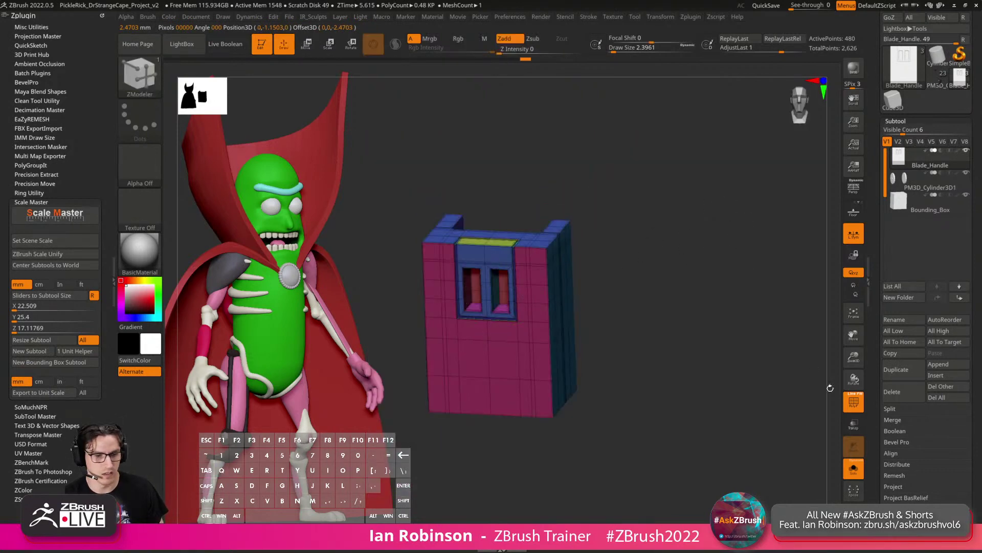
{"action": "left_click", "coordinate": [858, 469]}
{"action": "left_click_drag", "start_coordinate": [726, 157], "coordinate": [683, 222]}
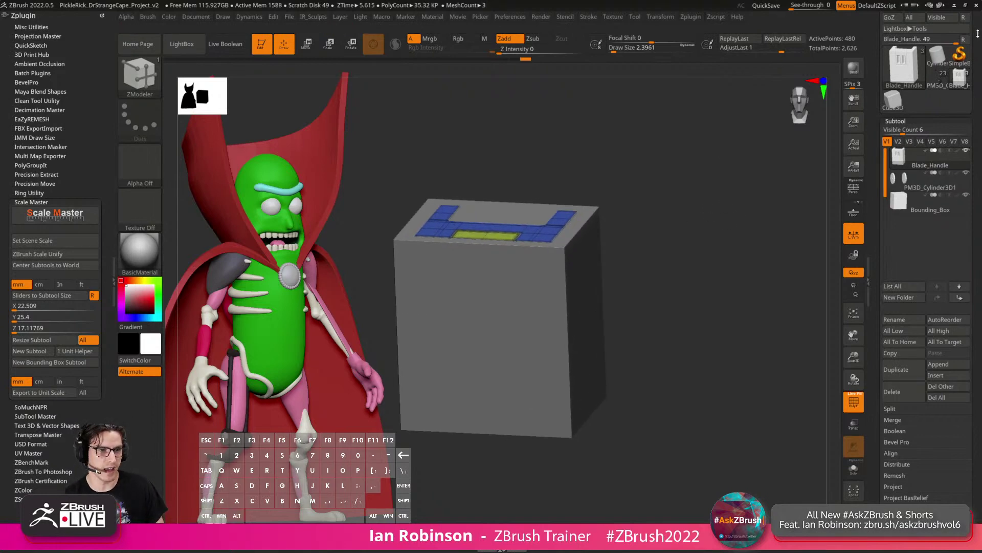
Save the current tool over the existing Blade_Handle.ztl in the Pickle_Rick_FanArt folder.
{"action": "left_click_drag", "start_coordinate": [974, 47], "coordinate": [974, 114]}
{"action": "left_click", "coordinate": [947, 29]}
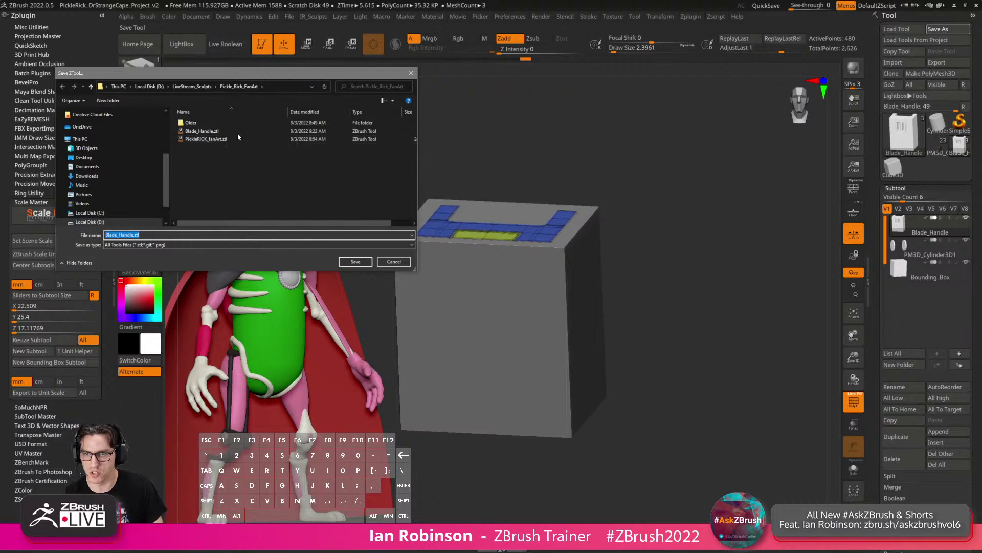
{"action": "left_click", "coordinate": [257, 131]}
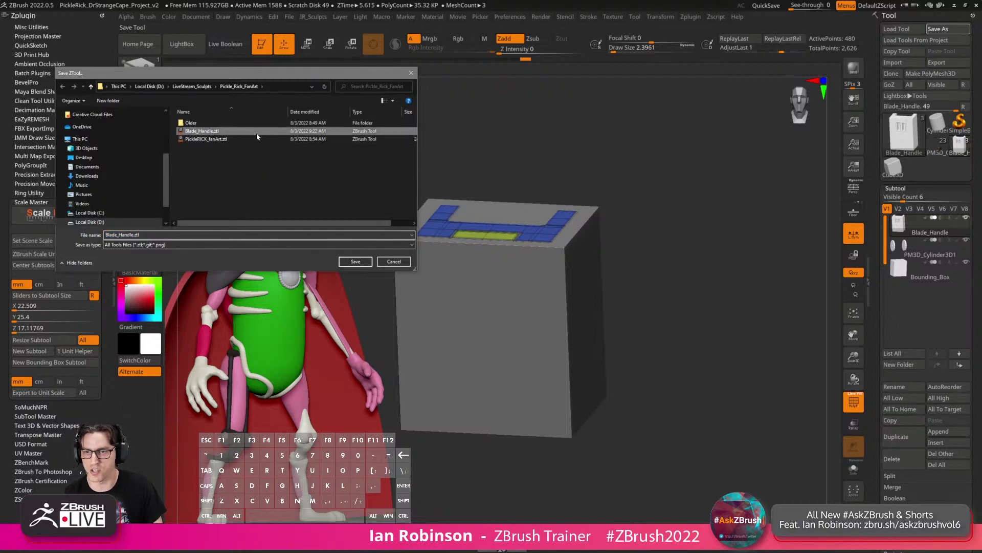
{"action": "left_click", "coordinate": [355, 261]}
{"action": "left_click", "coordinate": [511, 273]}
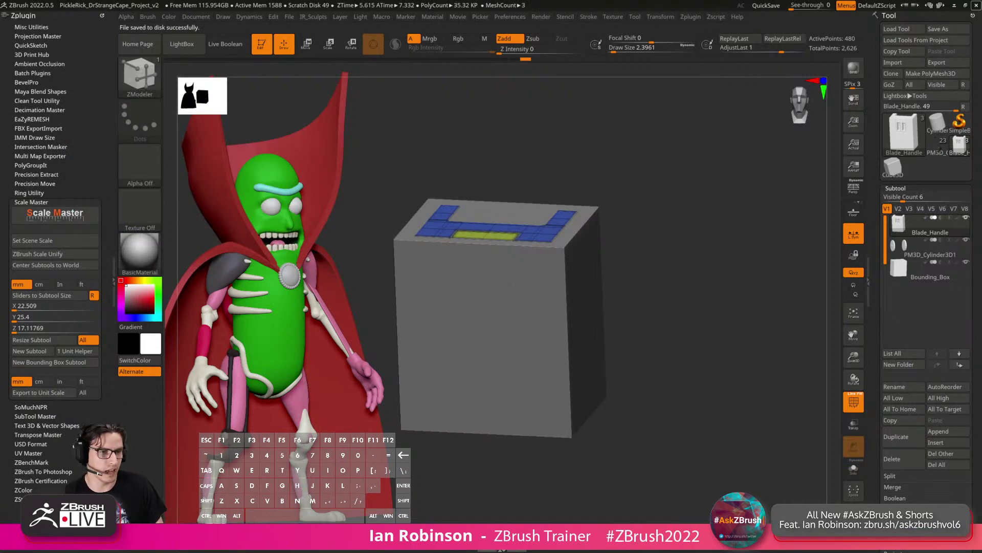
Switch to the caped character tool and save the project over PickleRick_DrStrangeCape_Project_v2.zpr.
{"action": "left_click", "coordinate": [938, 145]}
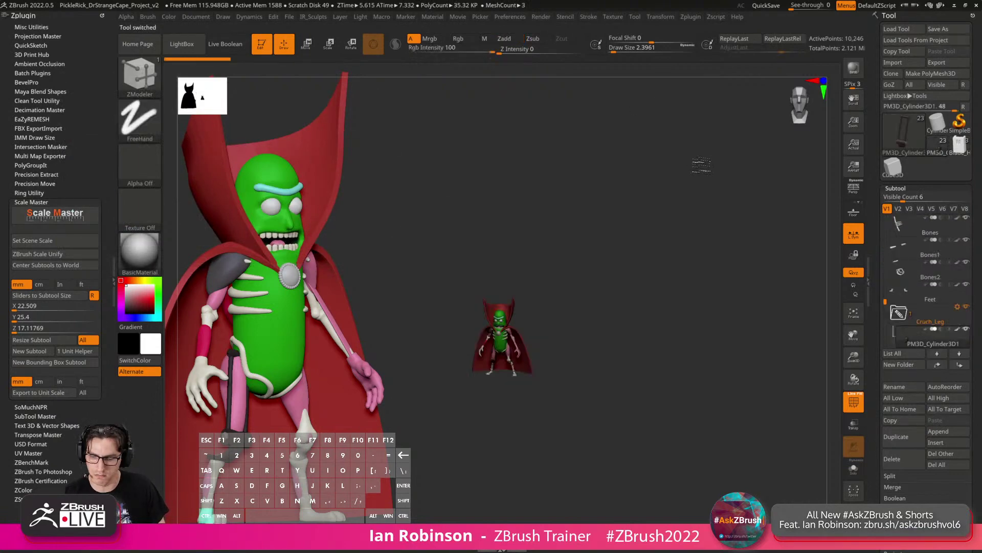
{"action": "key", "text": "ctrl+s"}
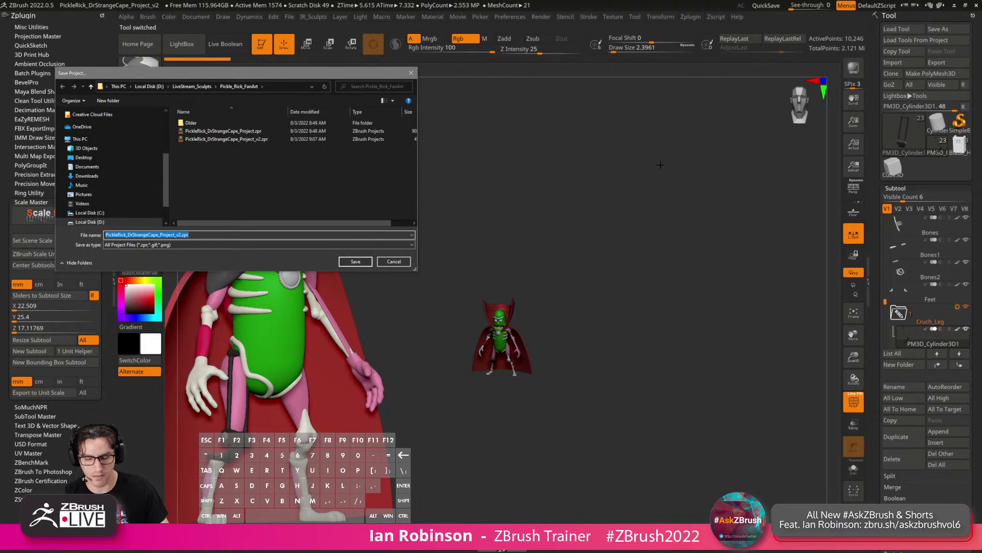
{"action": "key", "text": "Return"}
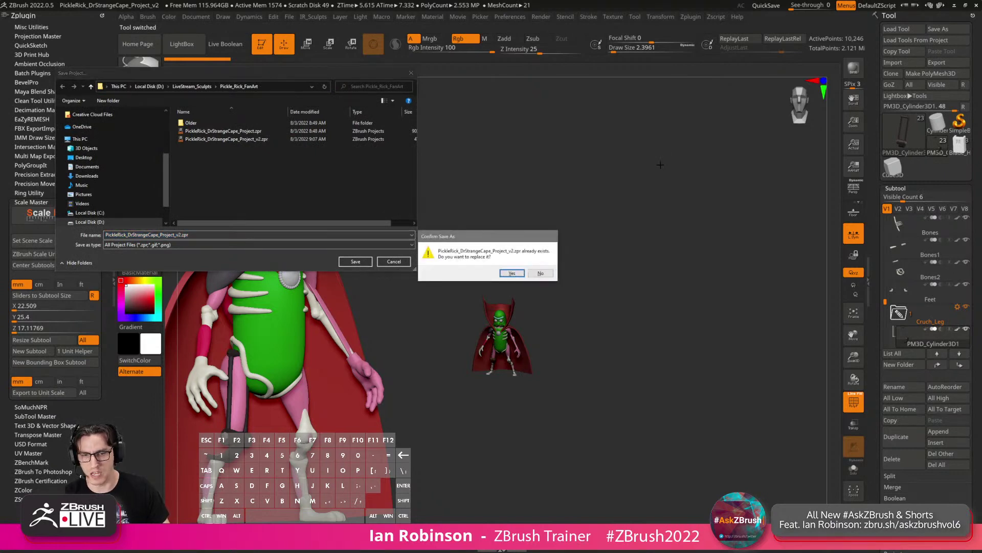
{"action": "key", "text": "Return"}
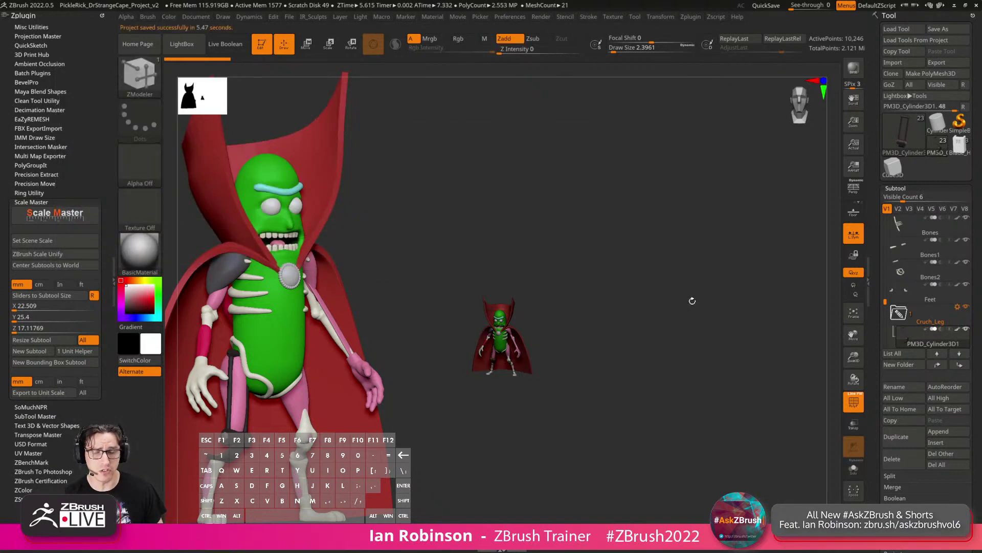
Restart ZBrush without saving the project again.
{"action": "left_click", "coordinate": [976, 6]}
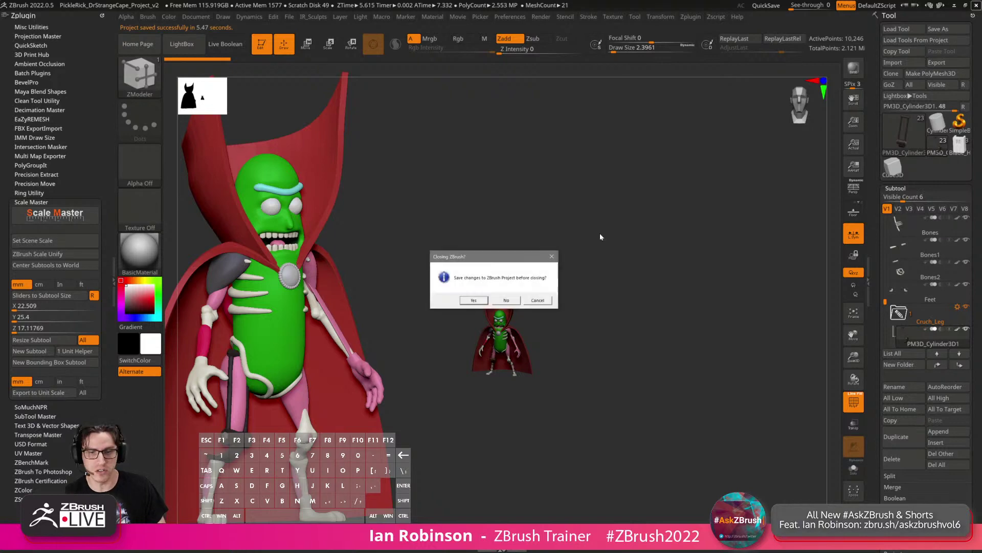
{"action": "left_click", "coordinate": [514, 301]}
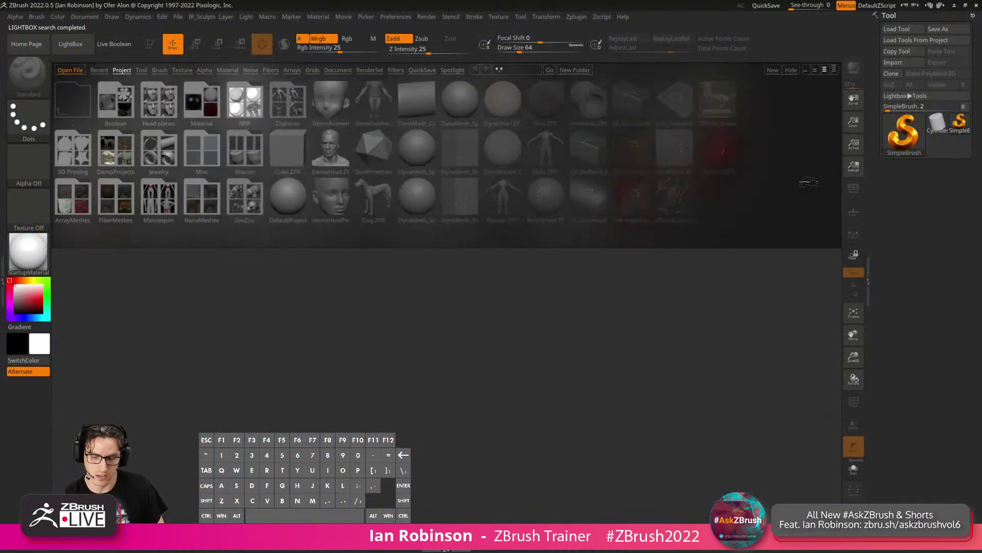
Load the Blade_Handle.ztl tool from the Pickle_Rick_FanArt folder.
{"action": "left_click", "coordinate": [894, 62]}
{"action": "left_click", "coordinate": [901, 29]}
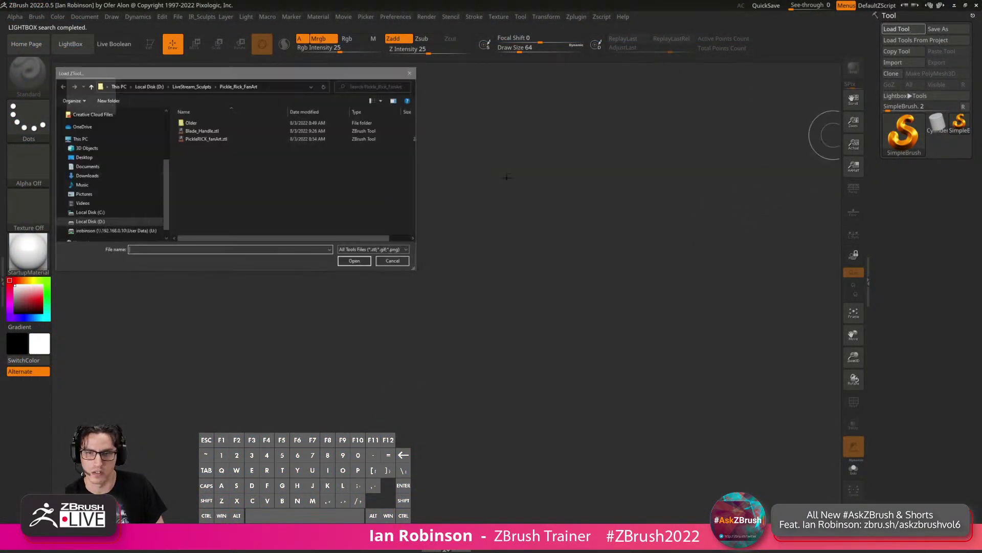
{"action": "left_click", "coordinate": [205, 139]}
{"action": "left_click", "coordinate": [202, 131]}
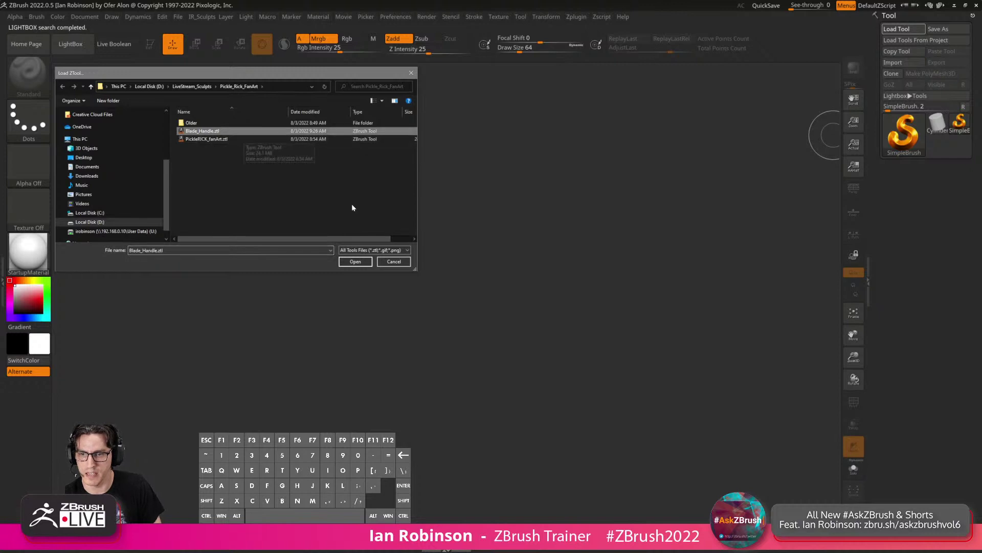
{"action": "left_click", "coordinate": [360, 264]}
Draw the loaded blade handle on the canvas and enter Edit mode with the model framed.
{"action": "left_click_drag", "start_coordinate": [468, 277], "coordinate": [499, 398], "text": "shift"}
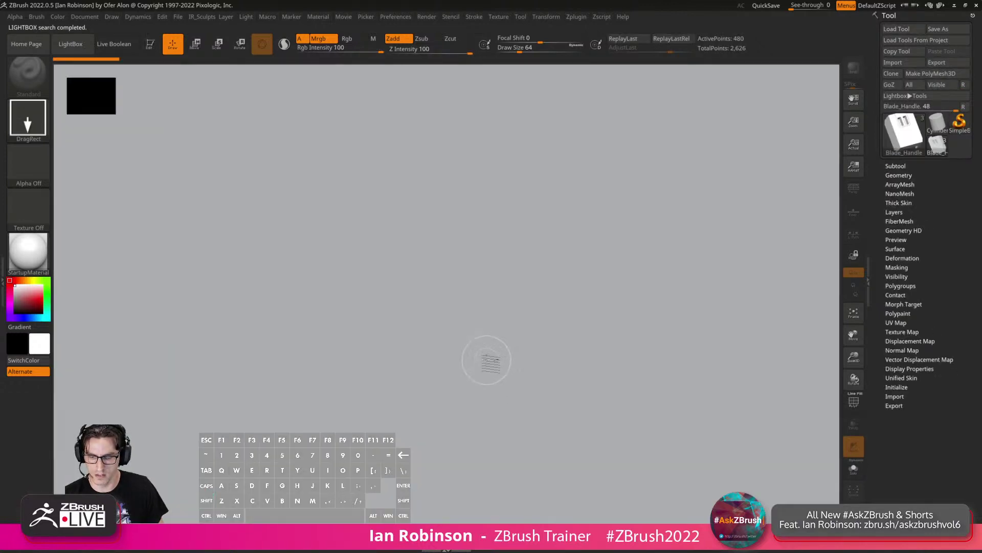
{"action": "key", "text": "t"}
{"action": "key", "text": "f"}
Toggle off the Bounding_Box subtool's visibility, then make it the active subtool with PolyFrame display on.
{"action": "left_click", "coordinate": [891, 165]}
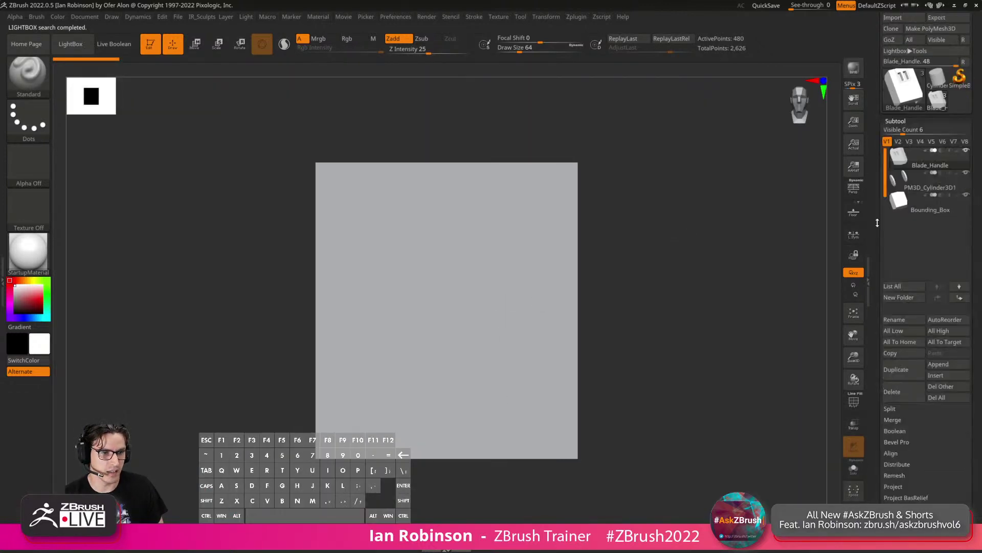
{"action": "left_click", "coordinate": [966, 195]}
{"action": "left_click_drag", "start_coordinate": [639, 245], "coordinate": [689, 251]}
{"action": "left_click", "coordinate": [929, 208]}
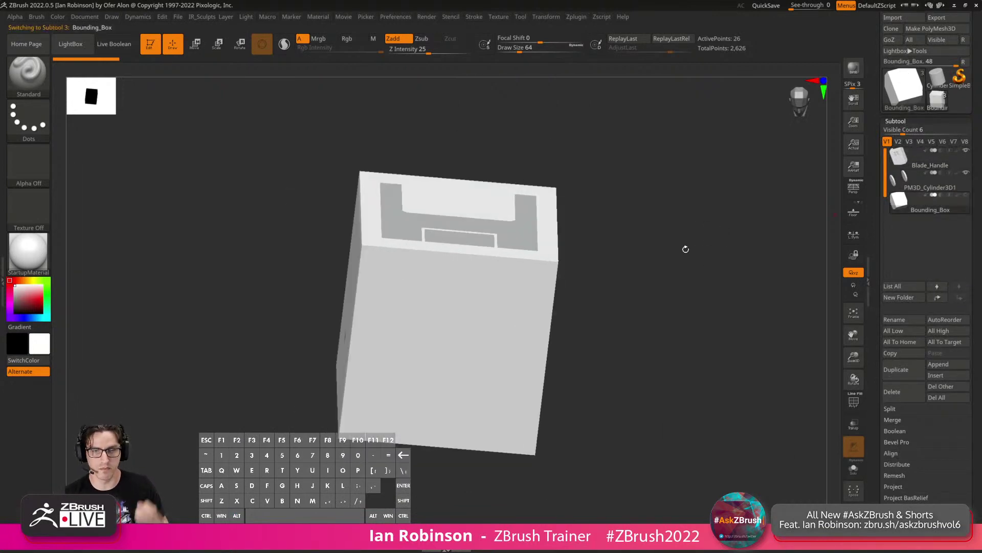
{"action": "key", "text": "shift+f"}
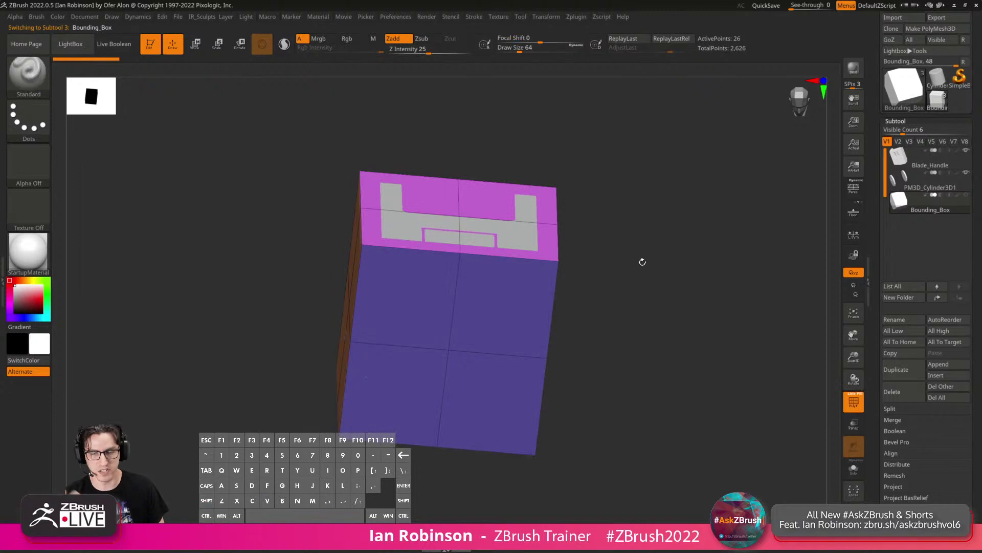
Set the scene scale with Scale Master from the Bounding_Box, choosing the 22.51 x 25.40 x 17.12 mm size.
{"action": "left_click", "coordinate": [577, 17]}
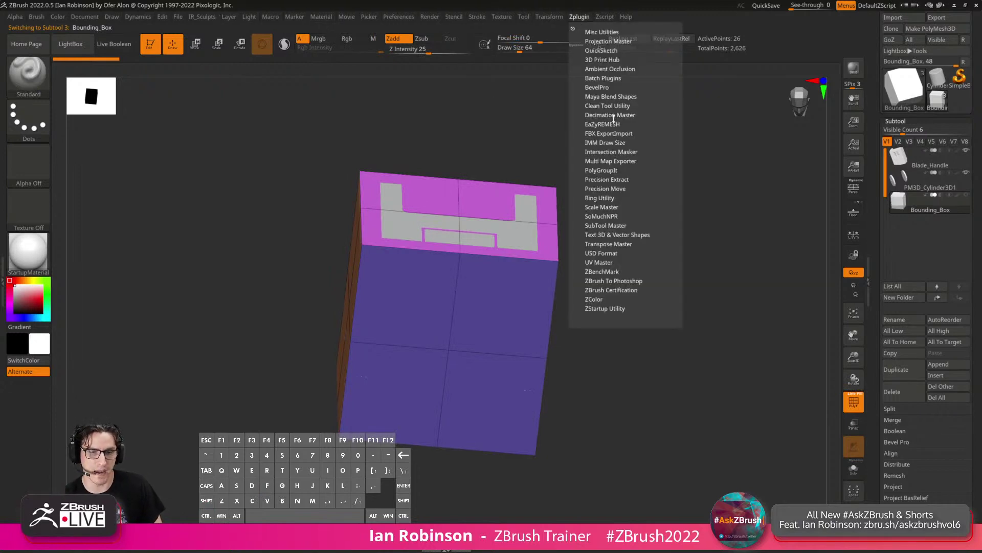
{"action": "left_click", "coordinate": [607, 225]}
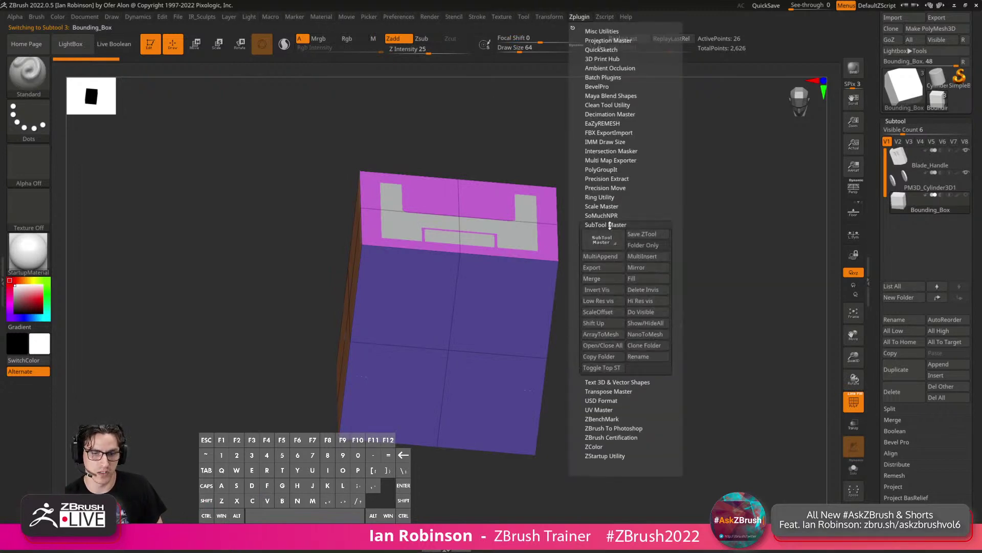
{"action": "left_click", "coordinate": [613, 207]}
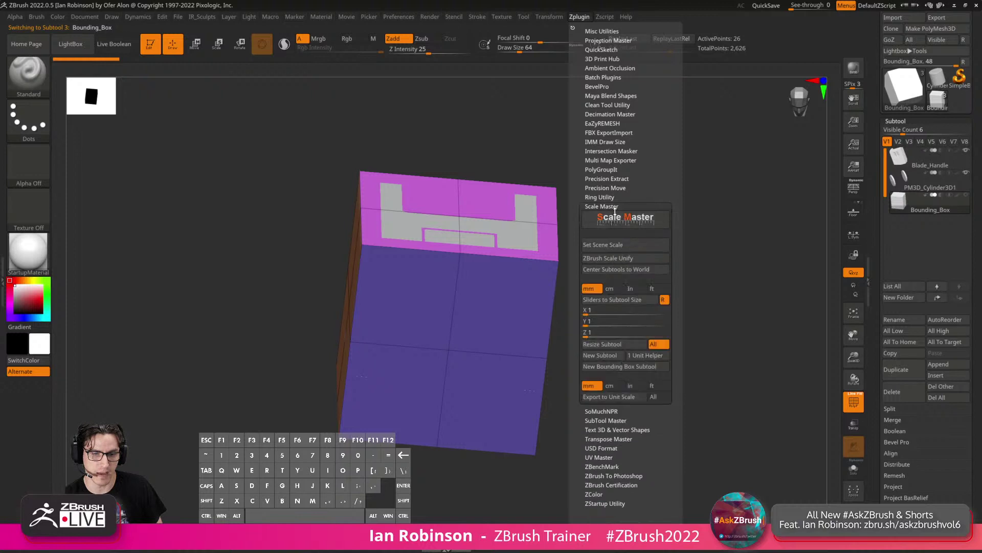
{"action": "left_click", "coordinate": [617, 245]}
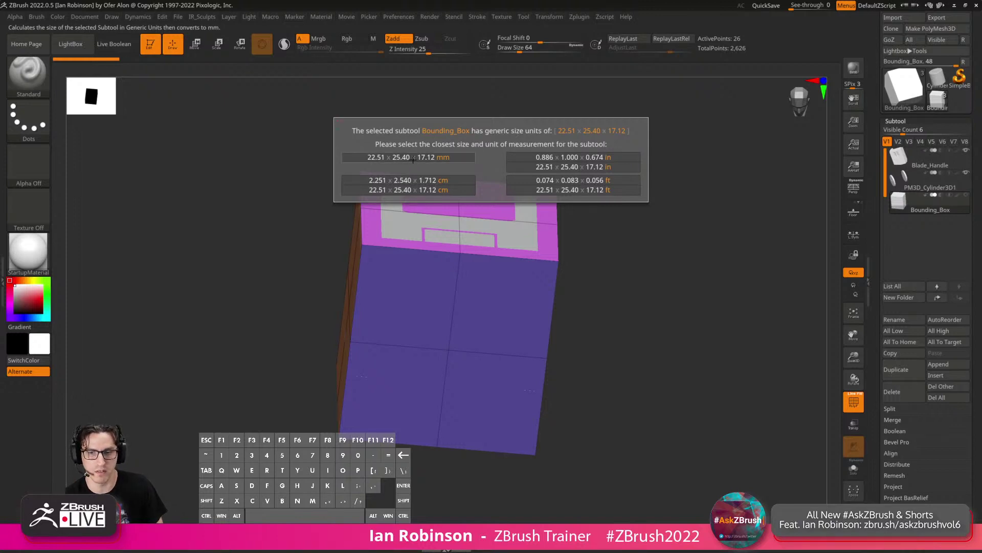
{"action": "left_click", "coordinate": [412, 159]}
Make Blade_Handle the active subtool and turn off the PolyFrame display.
{"action": "left_click_drag", "start_coordinate": [678, 252], "coordinate": [660, 236]}
{"action": "left_click", "coordinate": [931, 158]}
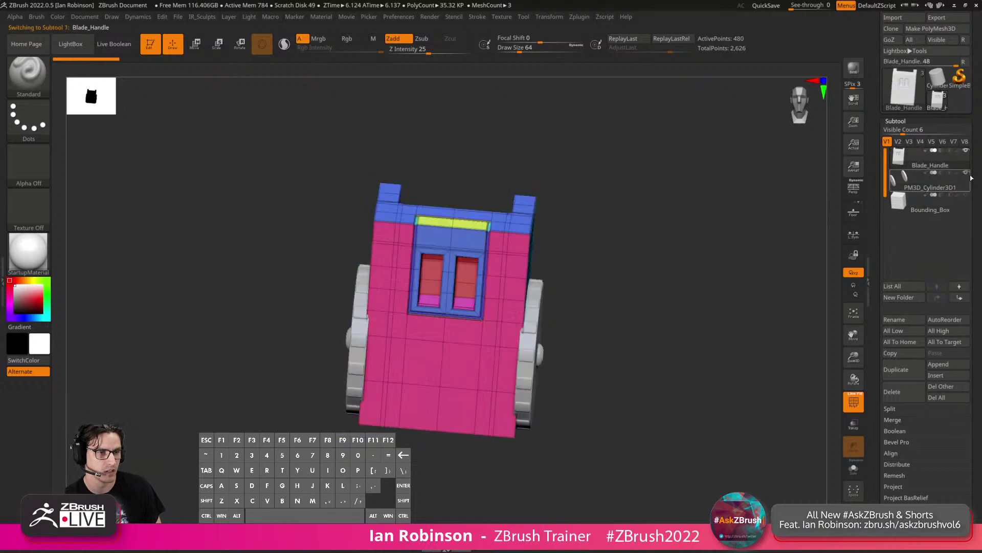
{"action": "left_click_drag", "start_coordinate": [614, 267], "coordinate": [591, 256]}
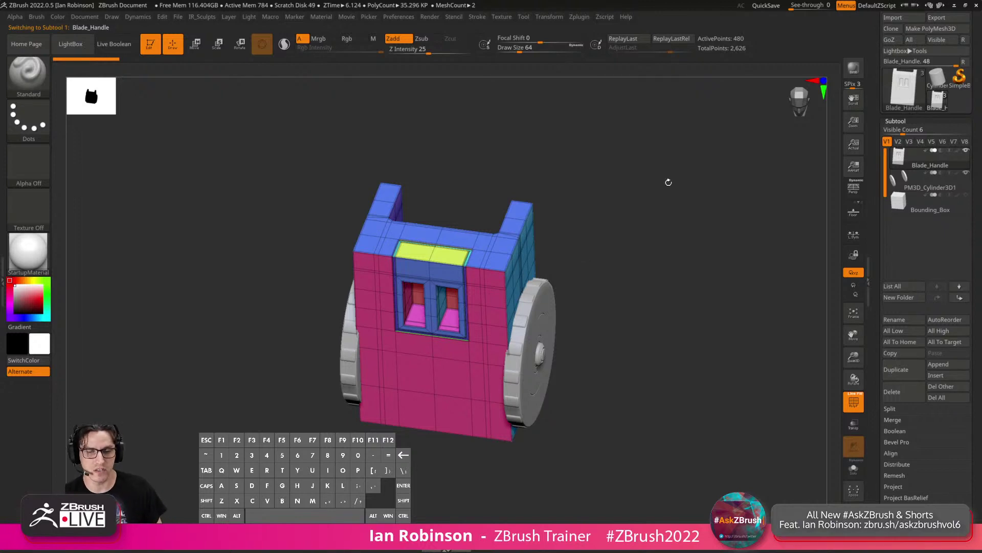
{"action": "left_click_drag", "start_coordinate": [627, 204], "coordinate": [574, 273], "text": "alt"}
{"action": "key", "text": "shift+f"}
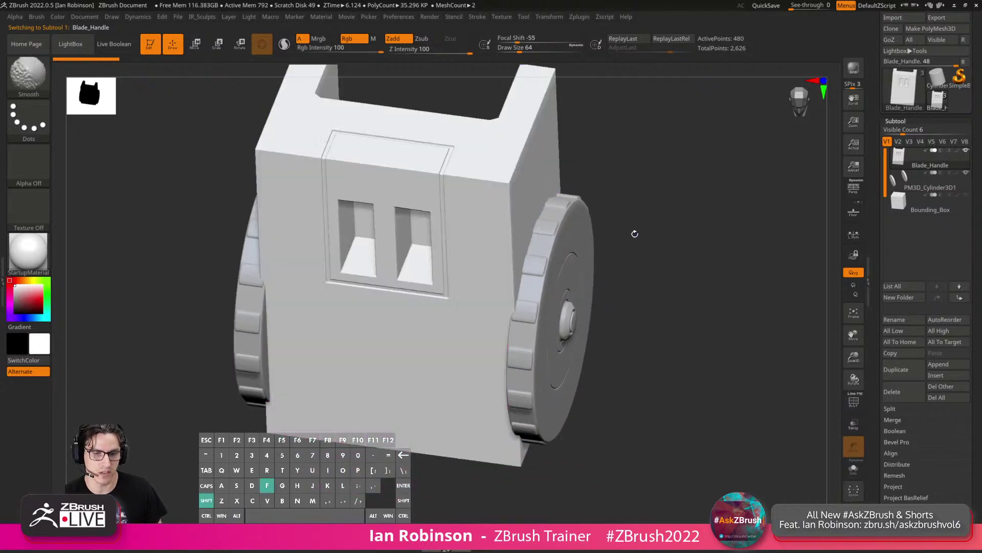
Center the gizmo on the PM3D_Cylinder3D1 side wheels and move them outward about 0.25 mm from the handle.
{"action": "left_click", "coordinate": [578, 248], "text": "alt"}
{"action": "left_click_drag", "start_coordinate": [645, 235], "coordinate": [667, 221], "text": "alt"}
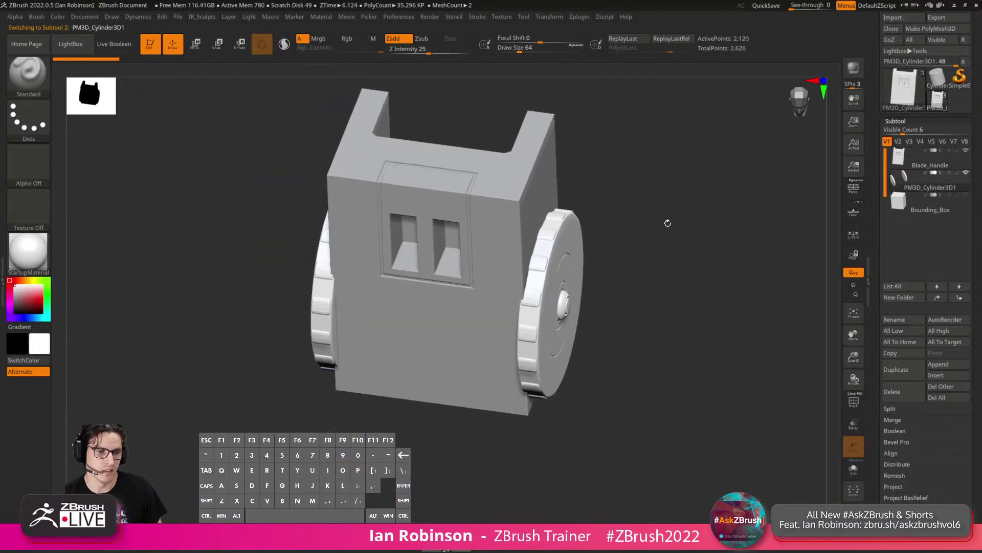
{"action": "key", "text": "w"}
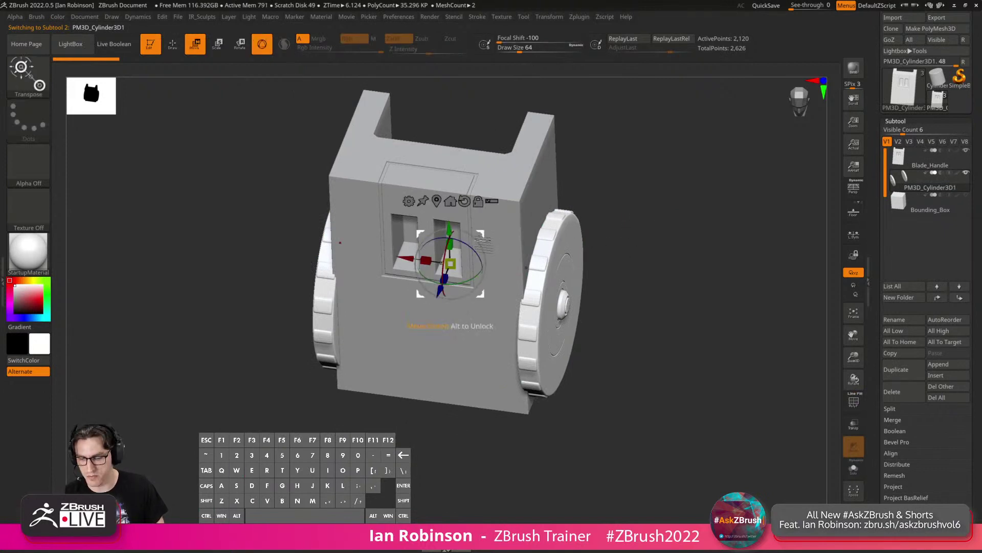
{"action": "left_click", "coordinate": [437, 200], "text": "alt"}
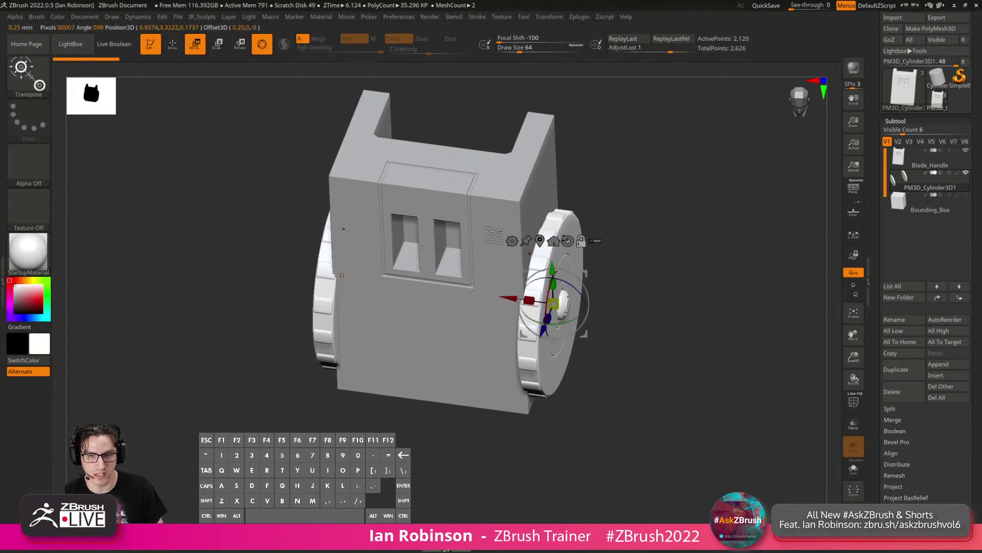
{"action": "left_click_drag", "start_coordinate": [511, 298], "coordinate": [516, 299]}
{"action": "key", "text": "q"}
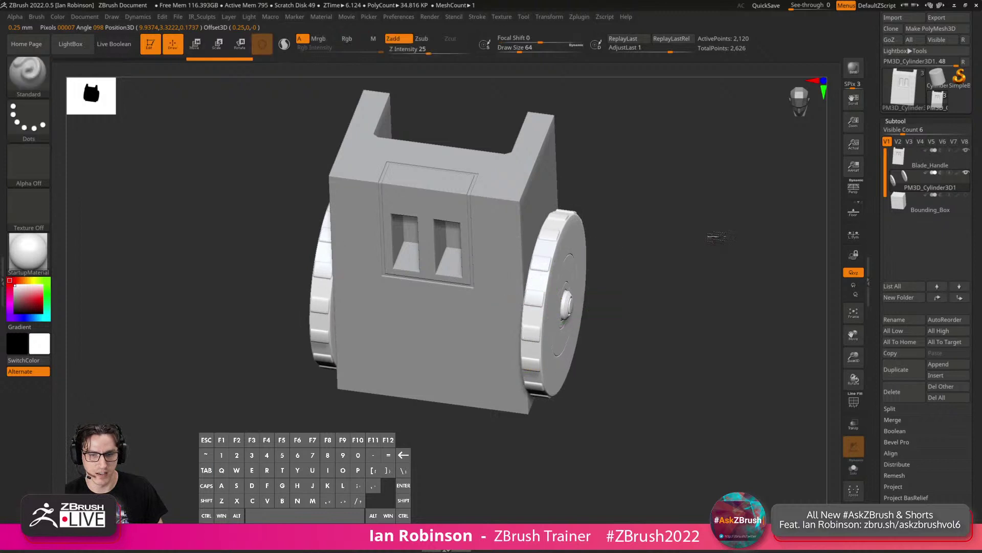
{"action": "mouse_move", "coordinate": [715, 235]}
{"action": "left_mouse_down"}
{"action": "mouse_move", "coordinate": [706, 222]}
{"action": "mouse_move", "coordinate": [721, 222]}
{"action": "mouse_move", "coordinate": [710, 226]}
{"action": "left_mouse_up"}
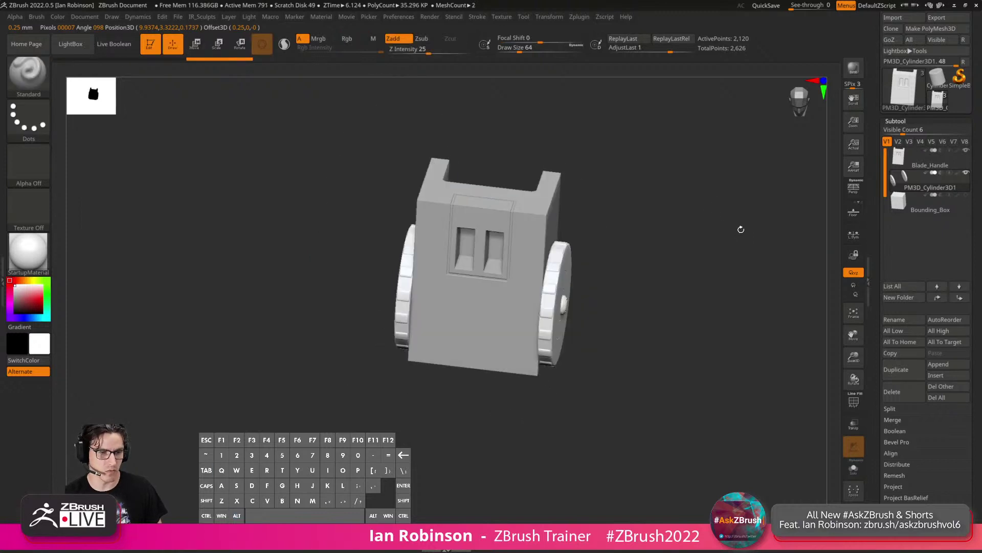
Export all subtools at unit scale in mm with Scale Master, as OBJ files under the name Blade_Handle.
{"action": "left_click", "coordinate": [582, 19]}
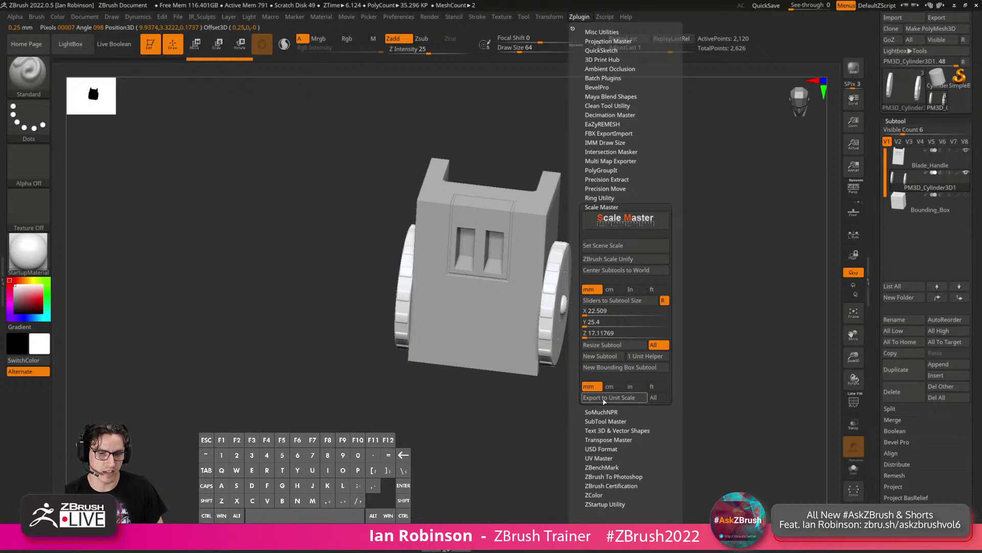
{"action": "left_click", "coordinate": [654, 401]}
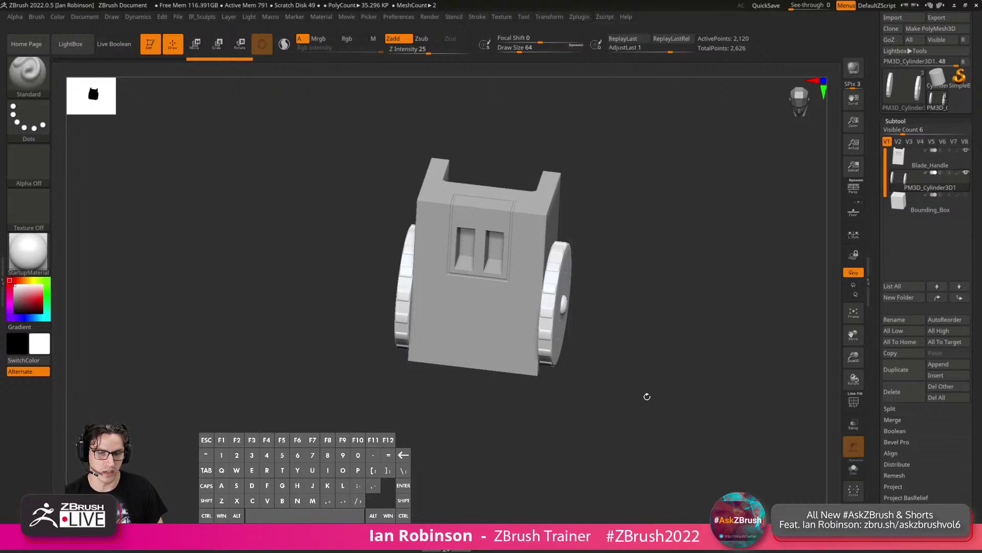
{"action": "left_click", "coordinate": [580, 18]}
{"action": "left_click", "coordinate": [609, 397]}
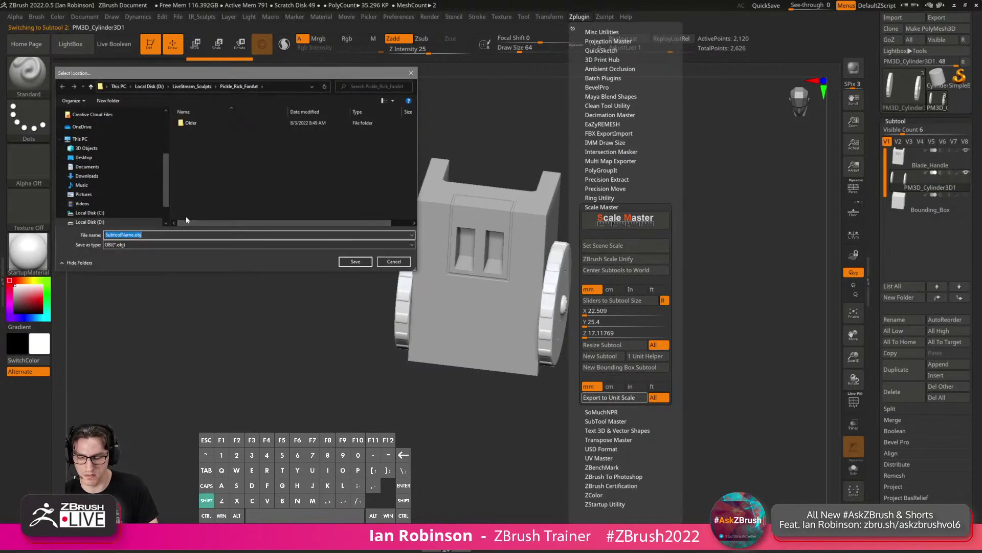
{"action": "type", "text": "Blade"}
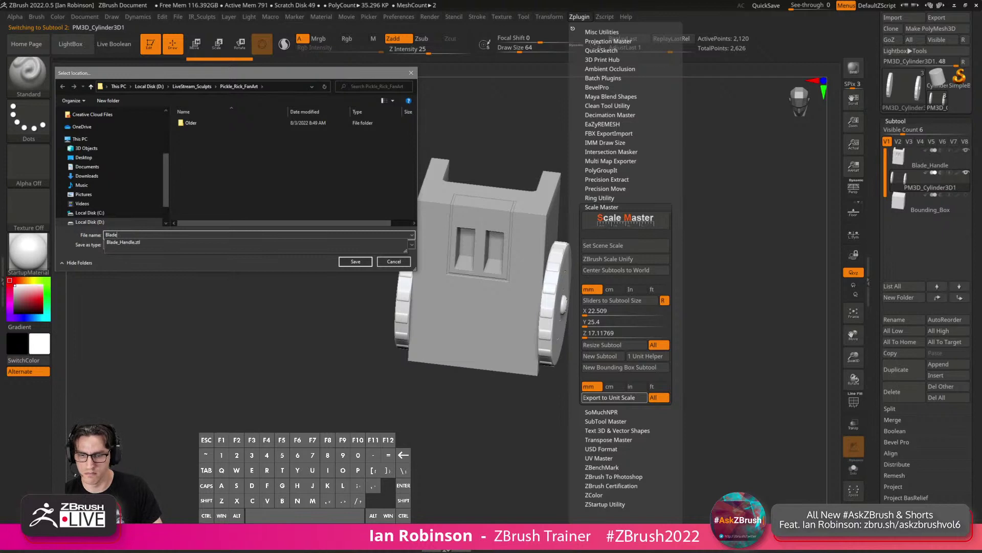
{"action": "type", "text": "_Ha"}
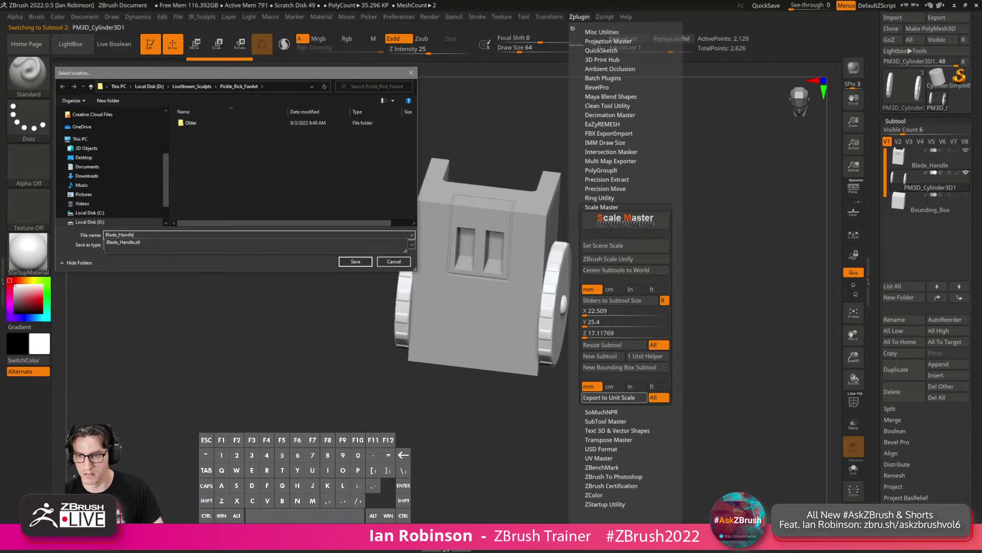
{"action": "type", "text": "ndle"}
{"action": "key", "text": "Return"}
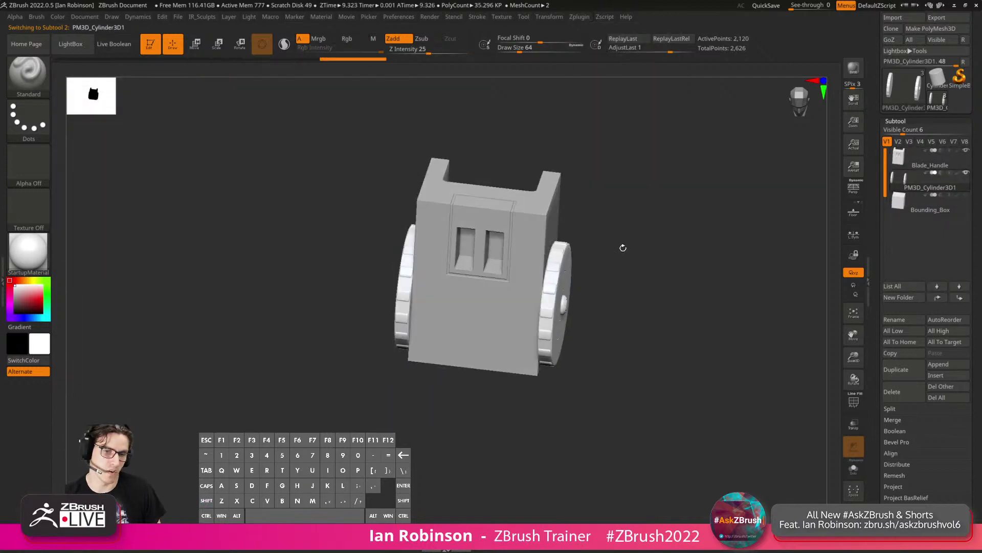
{"action": "left_click_drag", "start_coordinate": [676, 250], "coordinate": [689, 191]}
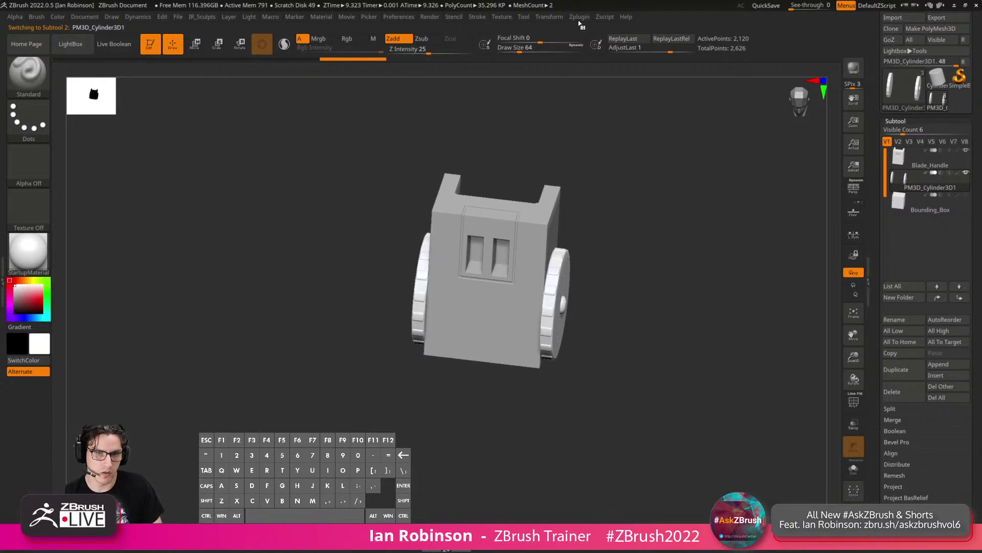
{"action": "left_click", "coordinate": [582, 17]}
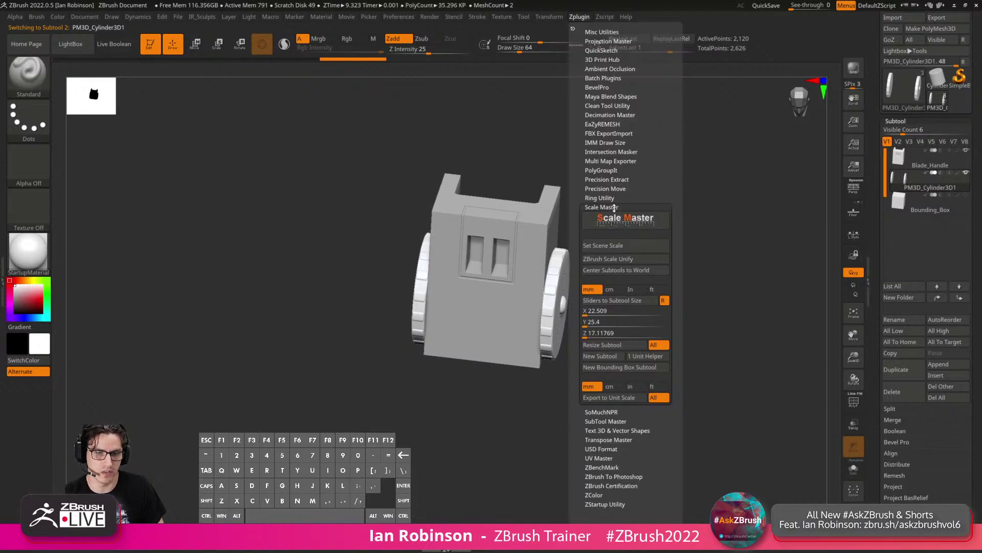
{"action": "left_click", "coordinate": [614, 207]}
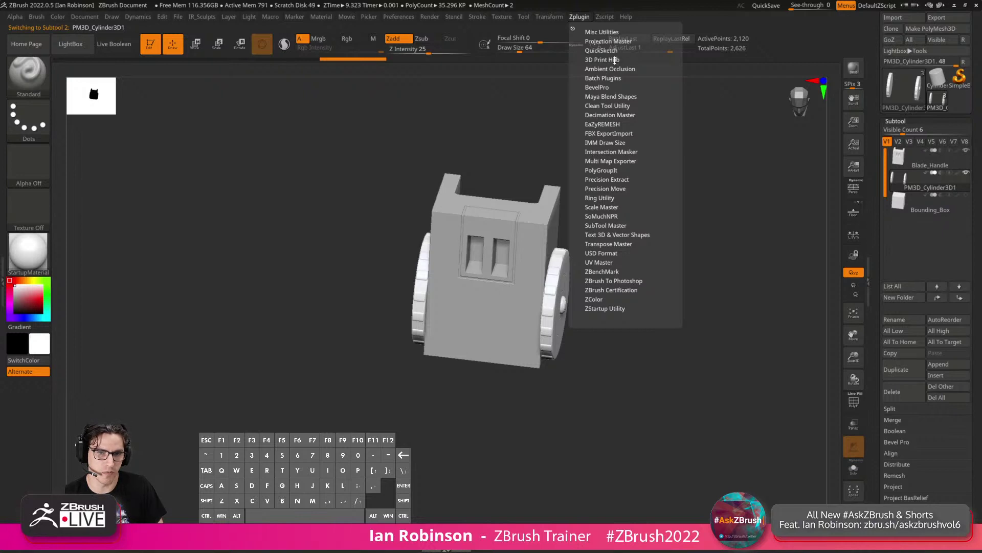
{"action": "left_click", "coordinate": [615, 60]}
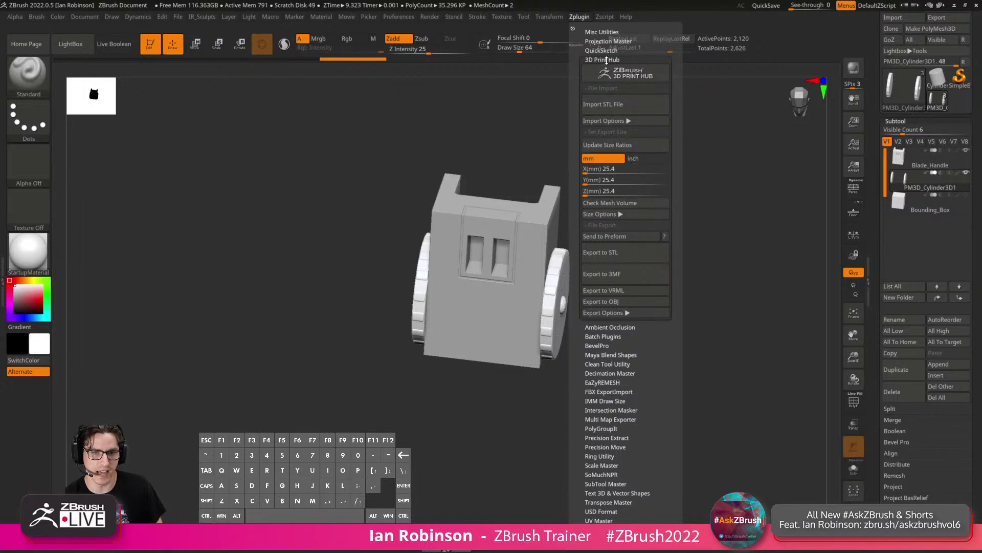
{"action": "left_click", "coordinate": [606, 60]}
{"action": "left_click", "coordinate": [610, 205]}
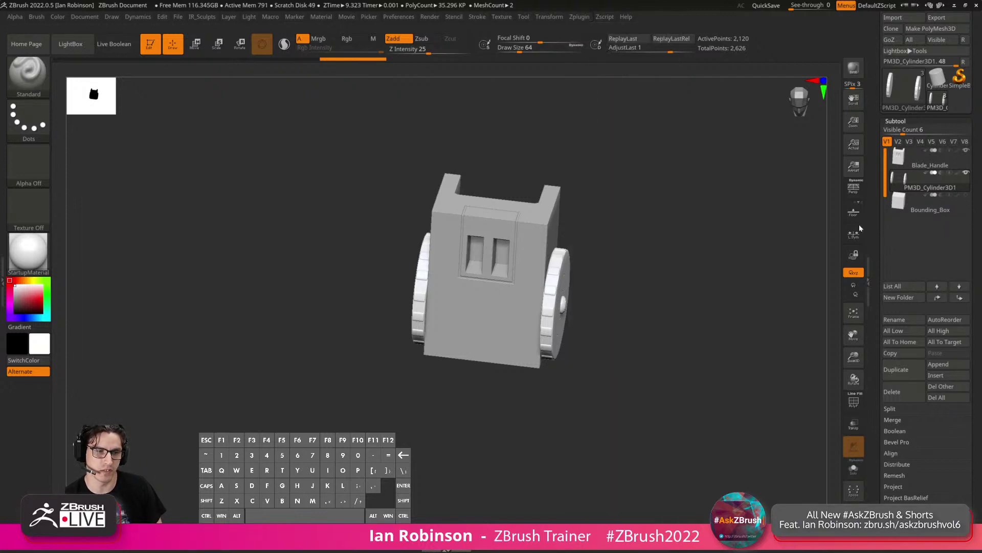
Make Bounding_Box the active subtool and update the 3D Print Hub size ratios, choosing the 22.51 x 25.40 x 17.12 mm size.
{"action": "left_click", "coordinate": [906, 209]}
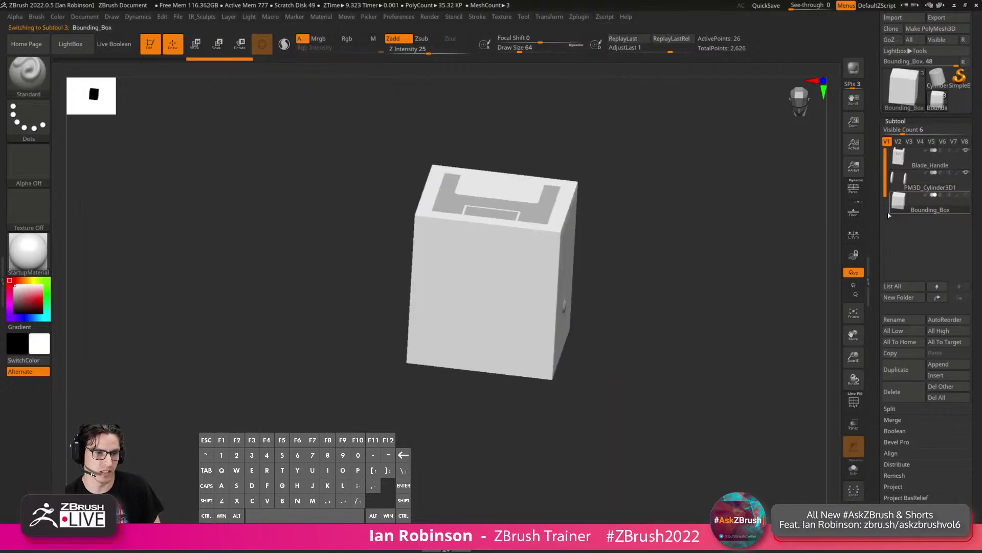
{"action": "left_click", "coordinate": [579, 17]}
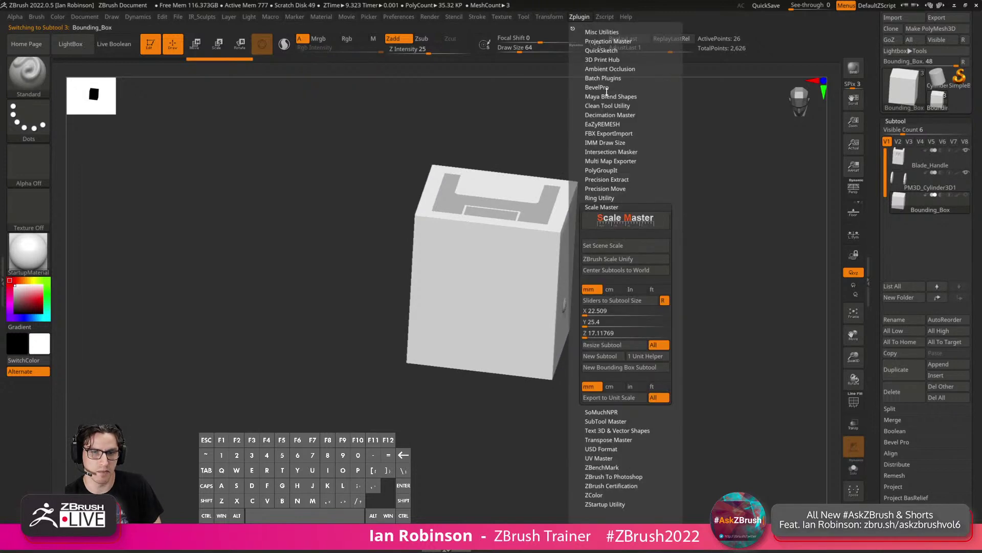
{"action": "left_click", "coordinate": [606, 59]}
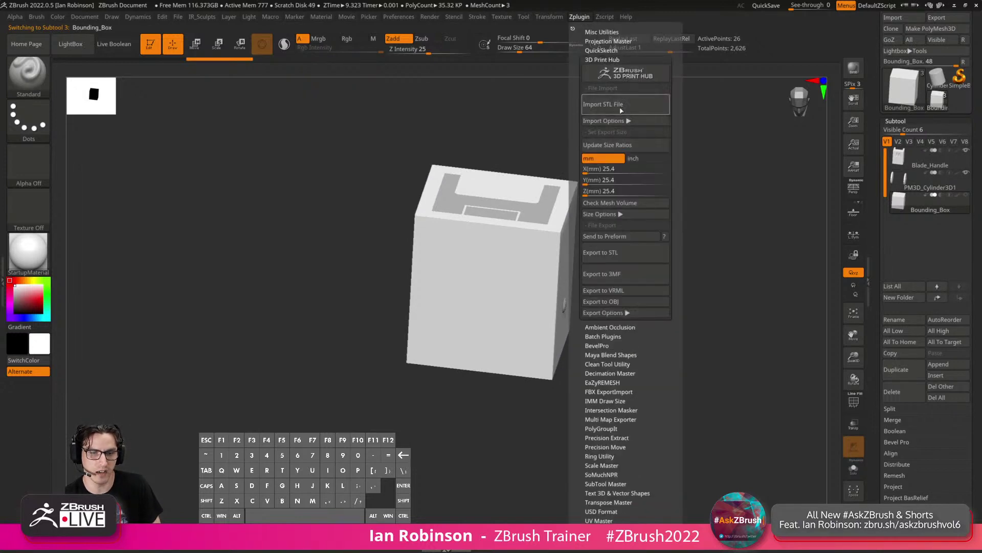
{"action": "left_click", "coordinate": [627, 145]}
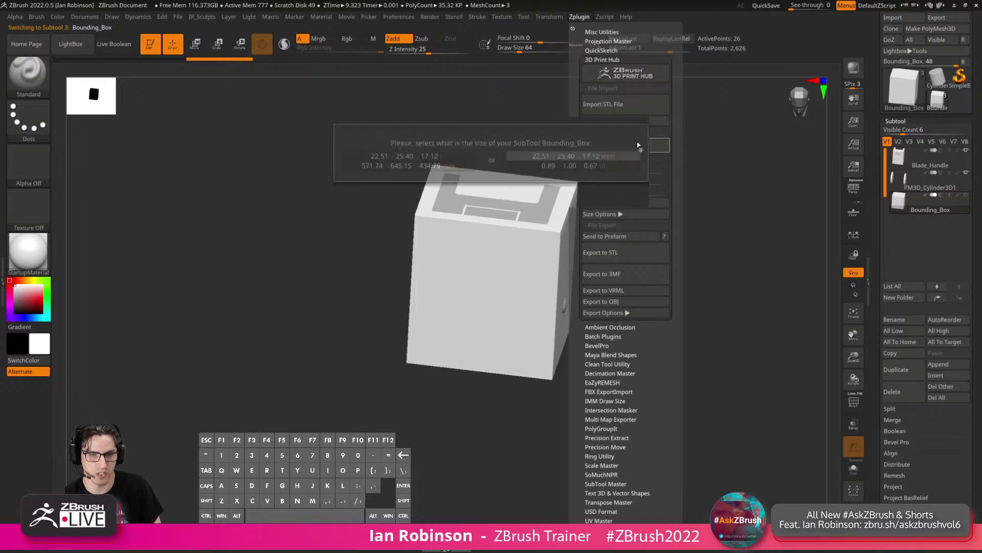
{"action": "left_click", "coordinate": [574, 156]}
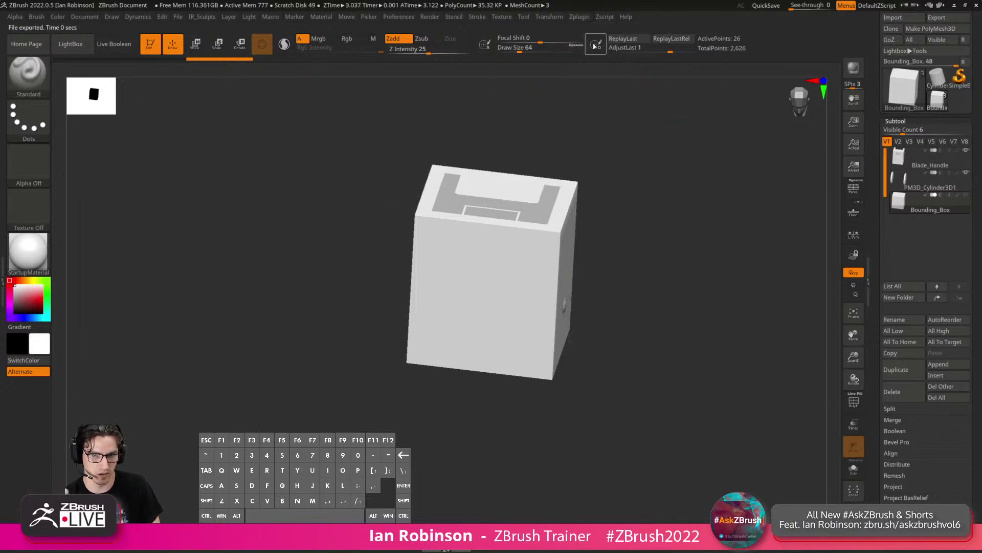
Export the subtools to separate STL files in the Pickle_Rick_FanArt folder, using each SubTool name as the file name.
{"action": "left_click", "coordinate": [585, 16]}
{"action": "left_click", "coordinate": [627, 180]}
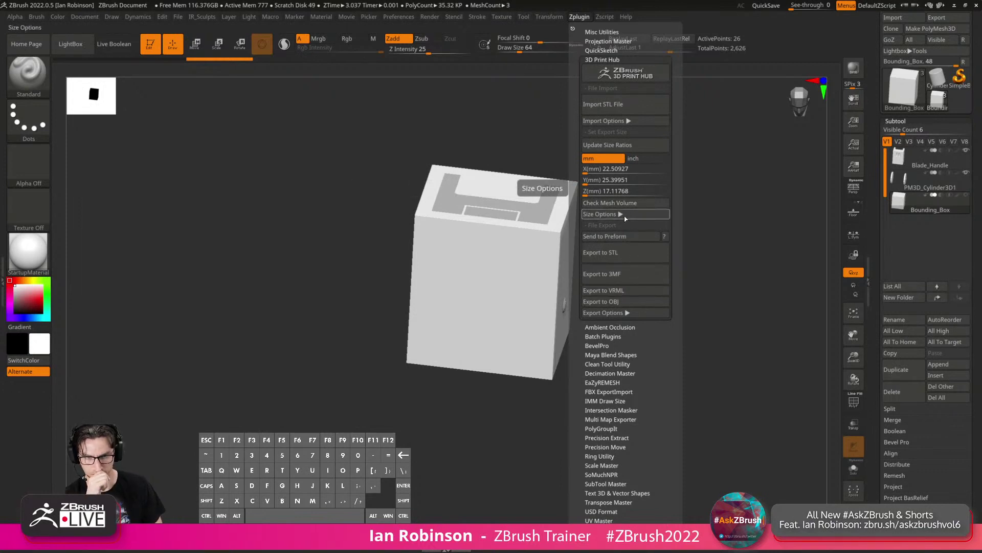
{"action": "left_click", "coordinate": [631, 255]}
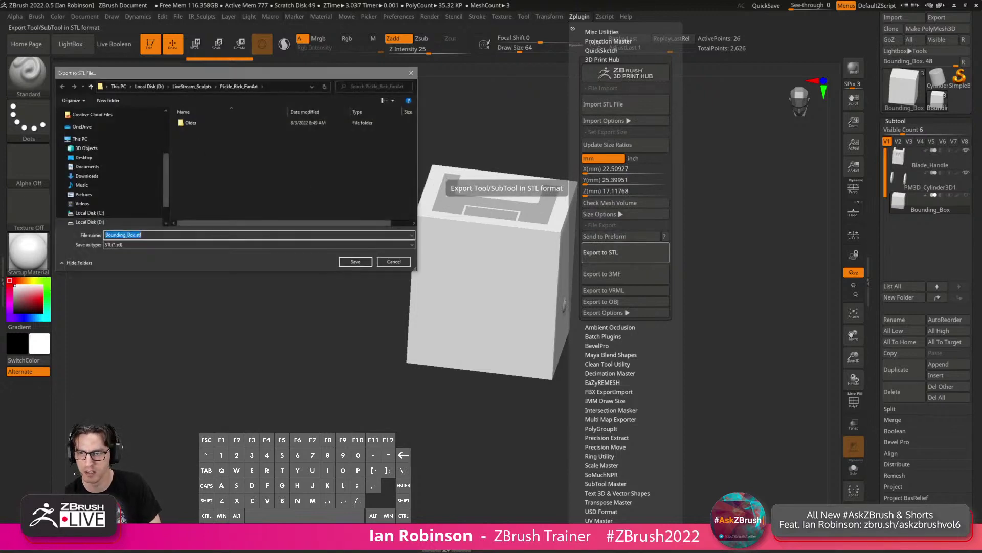
{"action": "left_click", "coordinate": [202, 245]}
{"action": "left_click", "coordinate": [361, 263]}
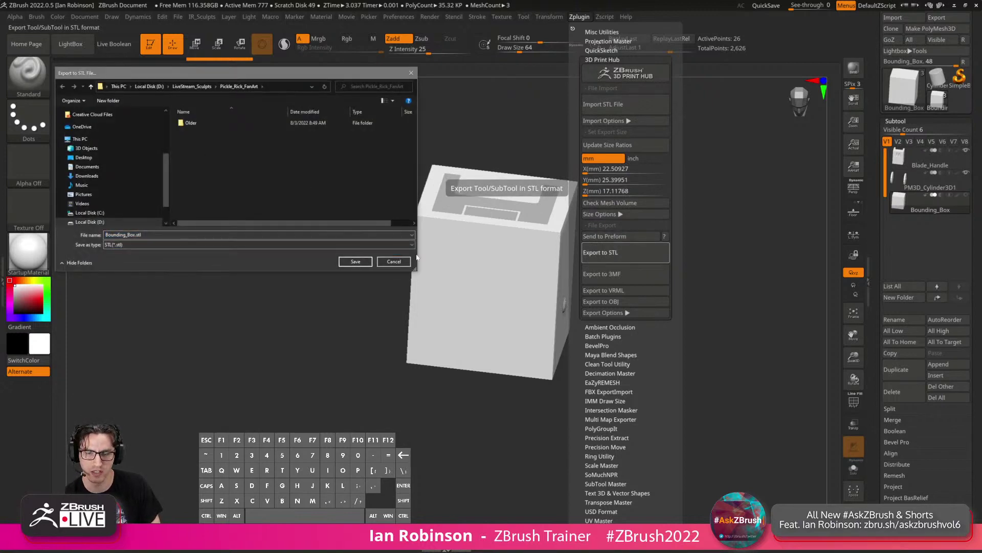
{"action": "left_click", "coordinate": [357, 261]}
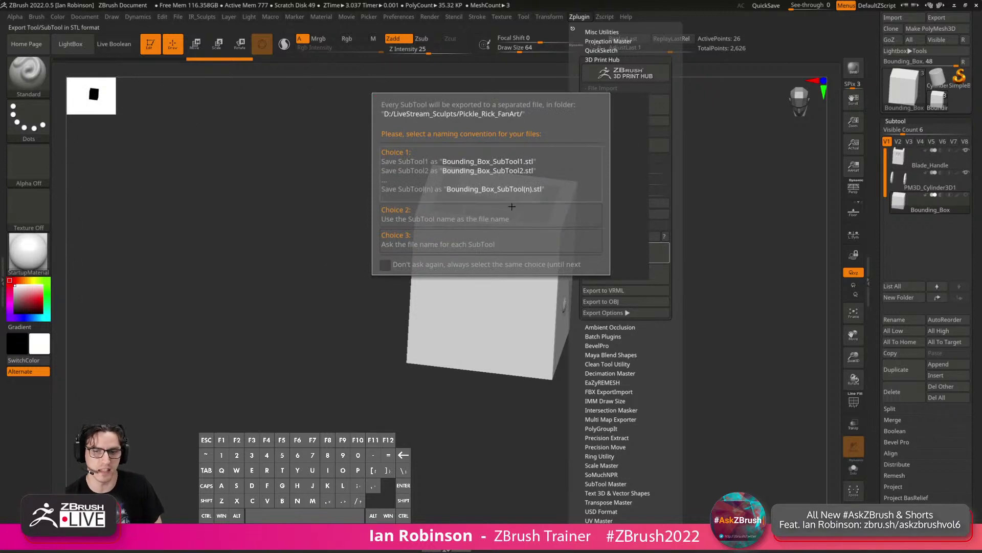
{"action": "left_click", "coordinate": [480, 217]}
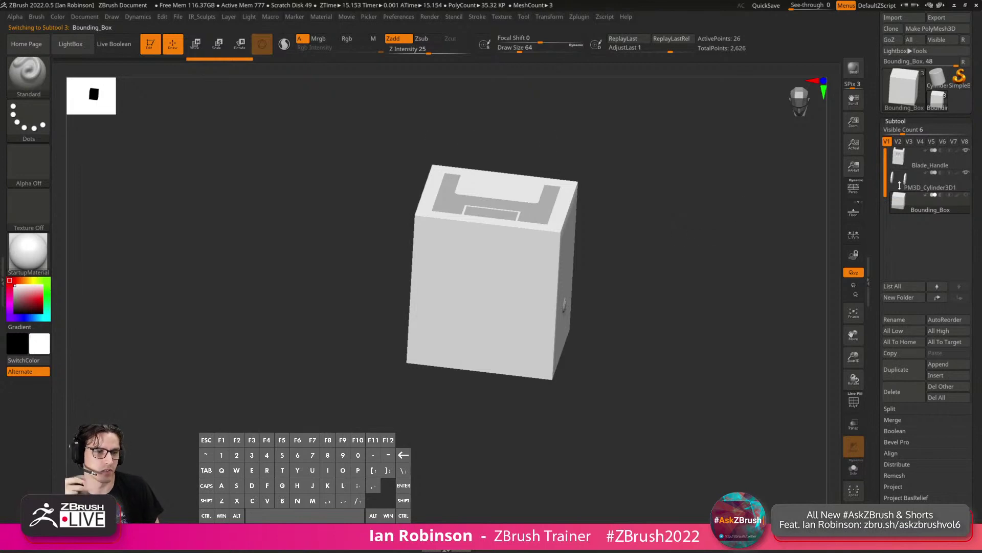
Delete the Bounding_Box subtool.
{"action": "left_click_drag", "start_coordinate": [705, 229], "coordinate": [729, 227]}
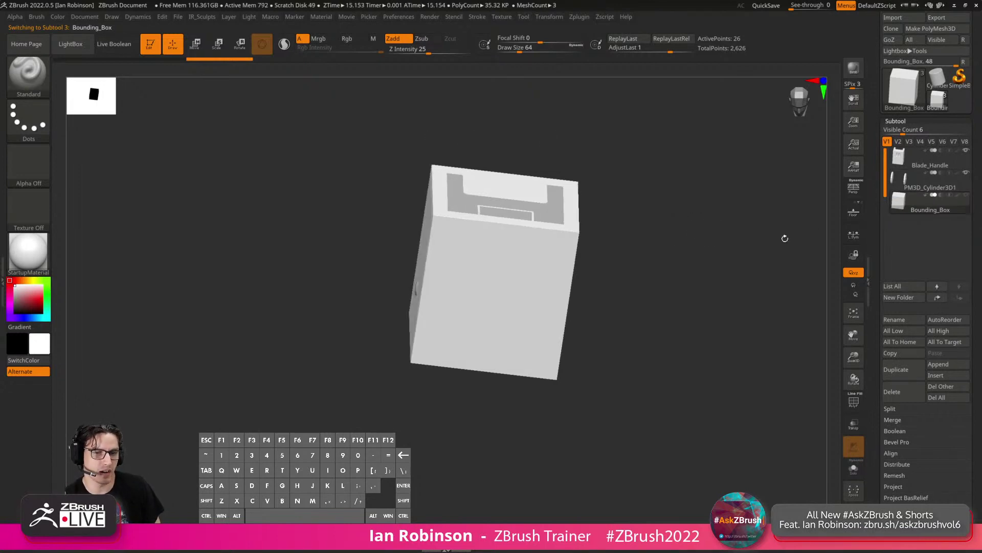
{"action": "left_click_drag", "start_coordinate": [734, 275], "coordinate": [683, 275]}
{"action": "left_click", "coordinate": [903, 399]}
{"action": "left_click", "coordinate": [792, 414]}
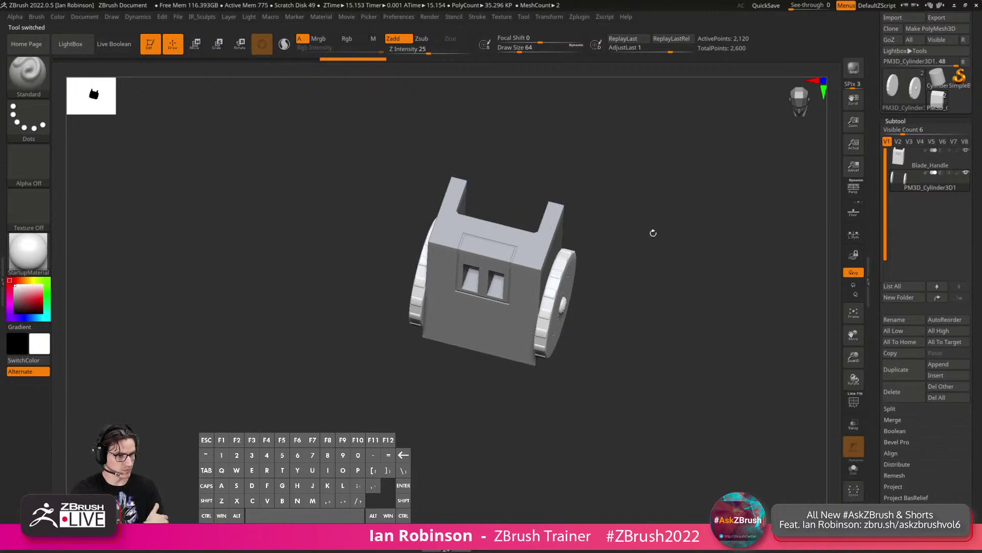
Make Blade_Handle the active subtool with PolyFrame display on and set the Draw Size to 16.9025.
{"action": "left_click_drag", "start_coordinate": [659, 229], "coordinate": [716, 244]}
{"action": "key", "text": "shift+f"}
{"action": "right_click_drag", "start_coordinate": [716, 245], "coordinate": [445, 330]}
{"action": "key", "text": "shift+f"}
{"action": "key", "text": "shift+f"}
{"action": "right_click_drag", "start_coordinate": [379, 305], "coordinate": [486, 301], "text": "ctrl"}
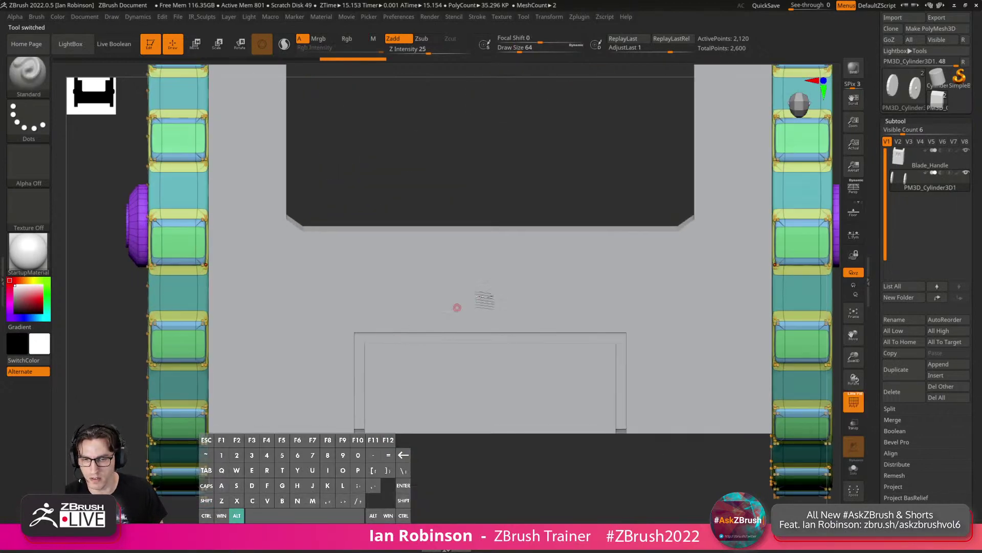
{"action": "left_click", "coordinate": [493, 295], "text": "alt"}
{"action": "key", "text": "shift+f"}
{"action": "key", "text": "shift+f"}
{"action": "key", "text": "space"}
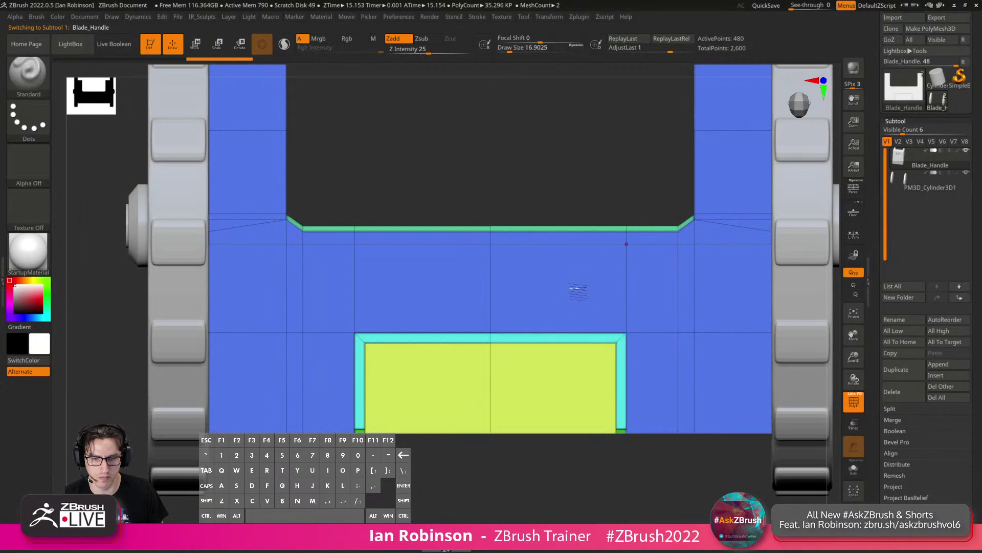
{"action": "mouse_move", "coordinate": [575, 290]}
{"action": "right_mouse_down", "text": "ctrl"}
{"action": "mouse_move", "coordinate": [491, 287]}
{"action": "mouse_move", "coordinate": [513, 320]}
{"action": "right_mouse_up", "text": "ctrl"}
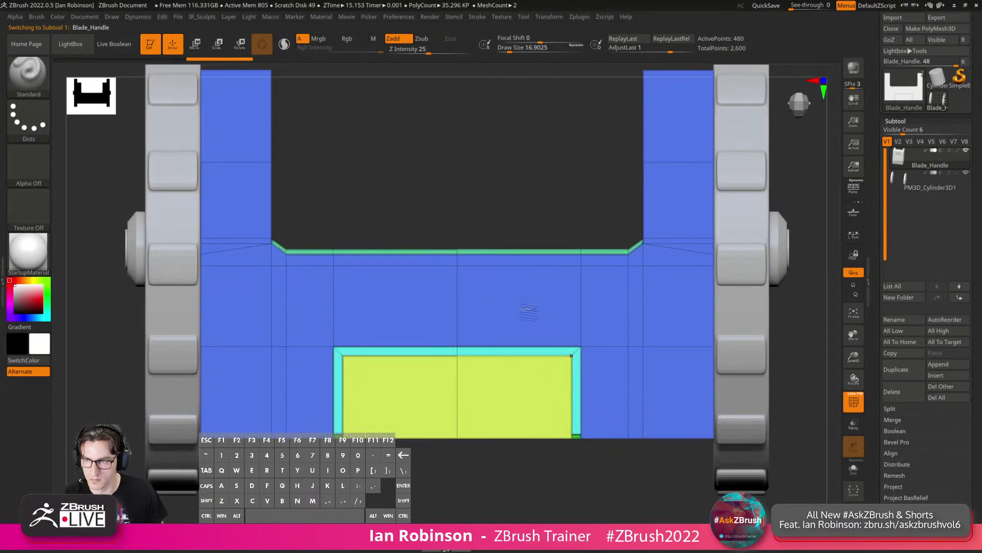
With the ZModeler brush, mark the two polygons above the yellow panel as a temporary polygroup and inset them using Inset with Polygroup All.
{"action": "key", "text": "b"}
{"action": "key", "text": "z"}
{"action": "key", "text": "m"}
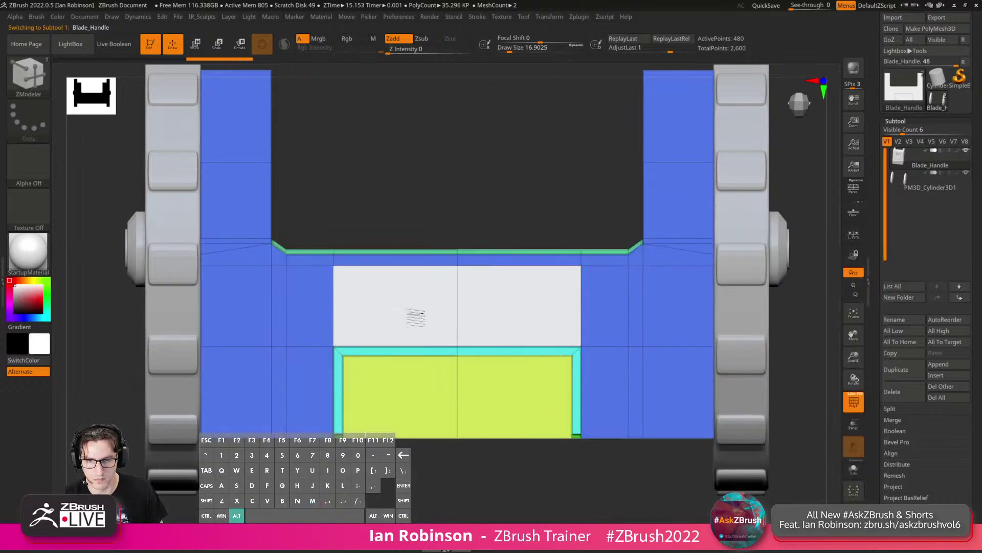
{"action": "right_click_drag", "start_coordinate": [520, 306], "coordinate": [402, 301]}
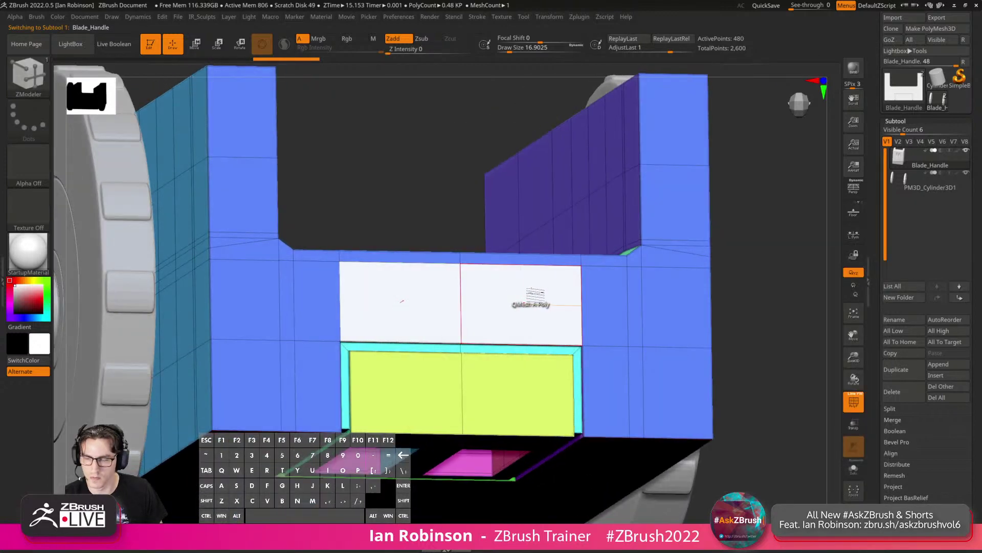
{"action": "key", "text": "space"}
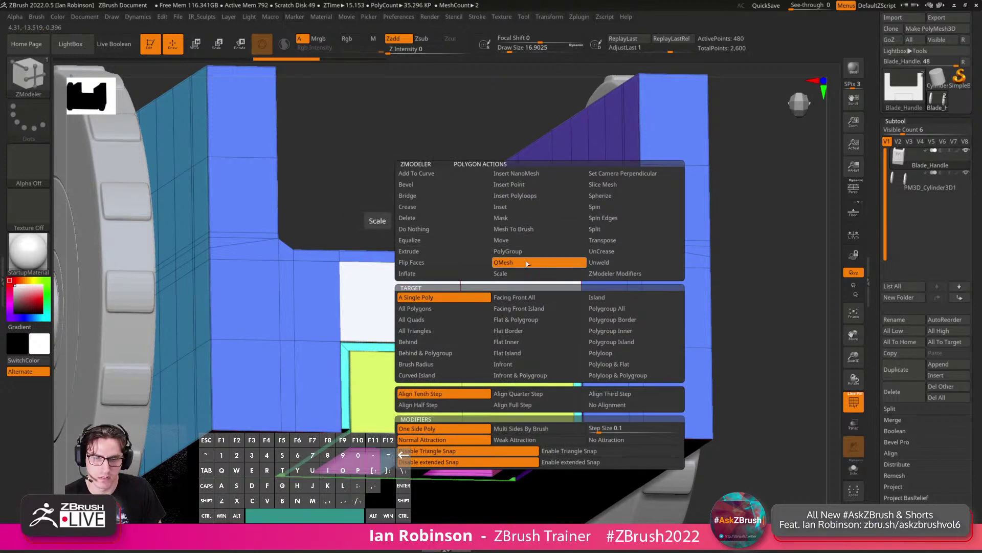
{"action": "left_click", "coordinate": [519, 206]}
{"action": "left_click", "coordinate": [609, 304]}
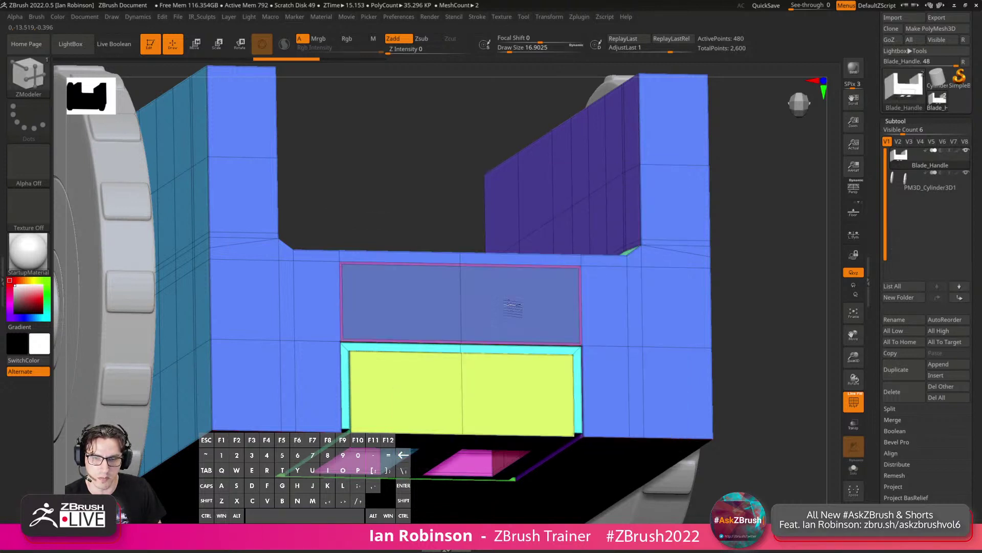
{"action": "left_click_drag", "start_coordinate": [507, 310], "coordinate": [505, 310]}
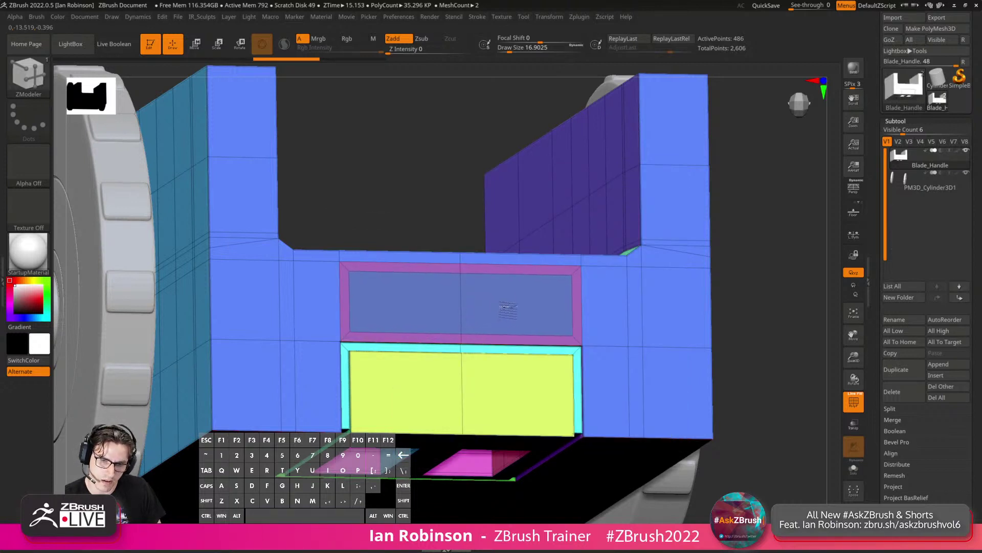
{"action": "left_click_drag", "start_coordinate": [504, 313], "coordinate": [504, 313]}
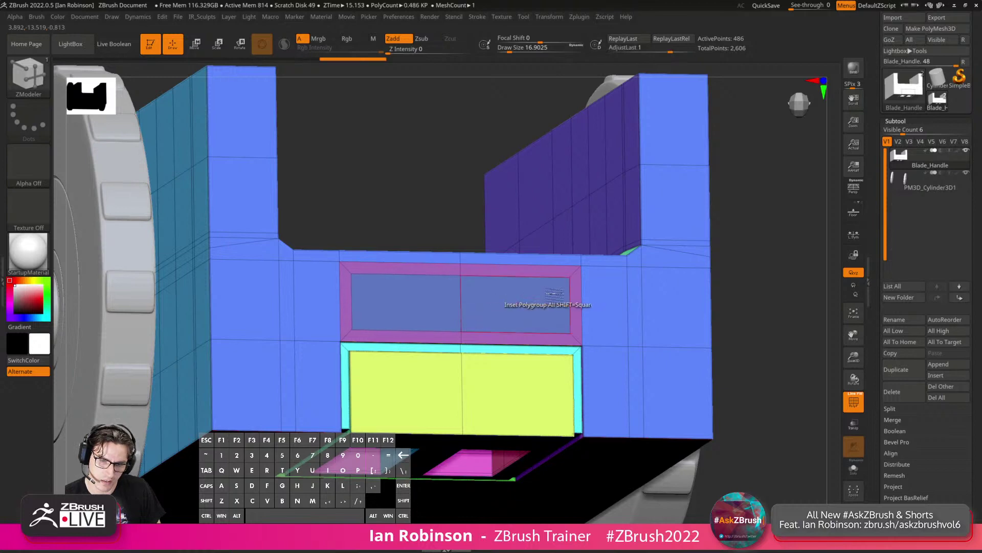
Mask Blade_Handle except the edge row along the top of the inset panel, and move that row slightly toward the yellow panel.
{"action": "right_click_drag", "start_coordinate": [544, 295], "coordinate": [504, 308], "text": "shift"}
{"action": "left_click_drag", "start_coordinate": [189, 283], "coordinate": [722, 311], "text": "ctrl"}
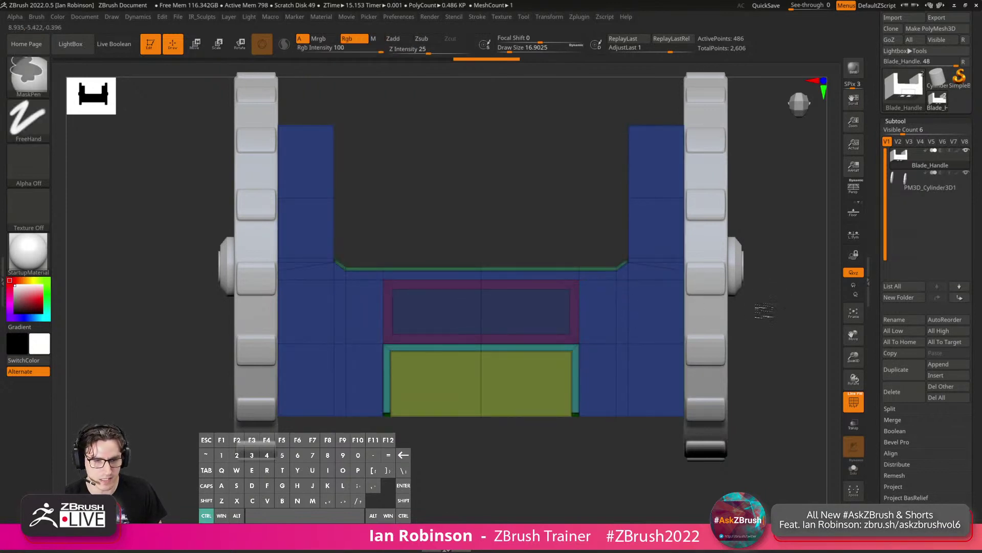
{"action": "left_click_drag", "start_coordinate": [756, 312], "coordinate": [767, 319], "text": "ctrl"}
{"action": "mouse_move", "coordinate": [173, 279]}
{"action": "left_mouse_down", "text": "ctrl"}
{"action": "mouse_move", "coordinate": [739, 301]}
{"action": "mouse_move", "coordinate": [734, 293]}
{"action": "left_mouse_up", "text": "ctrl"}
{"action": "key", "text": "w"}
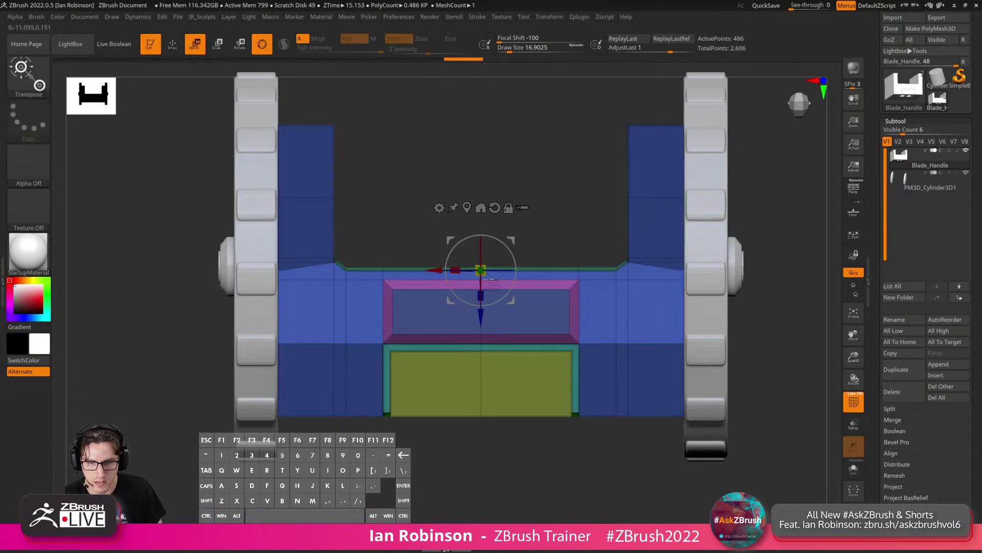
{"action": "left_click_drag", "start_coordinate": [487, 319], "coordinate": [487, 324]}
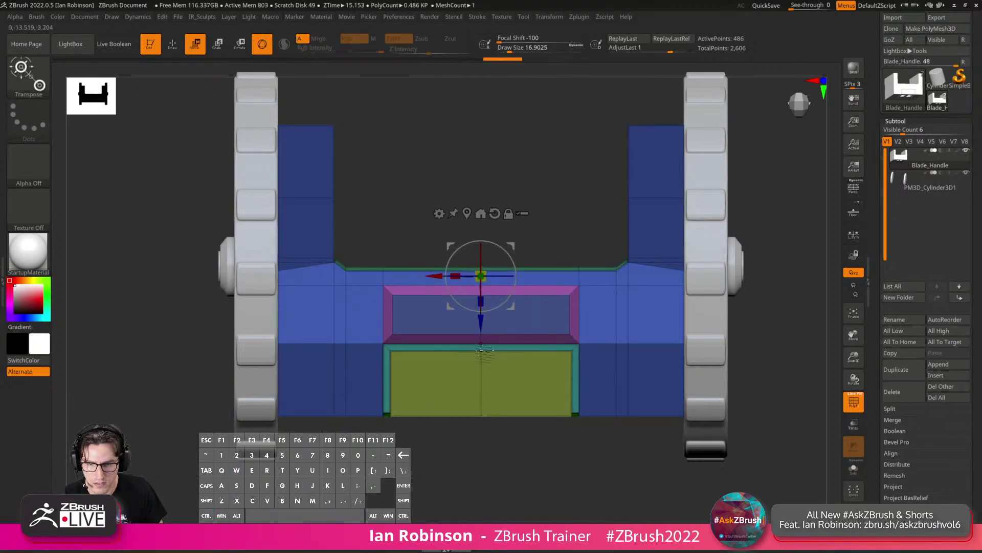
Mask Blade_Handle except the inner edge row nearest the yellow panel, move that row slightly away from the yellow panel, and clear the mask.
{"action": "key", "text": "q"}
{"action": "left_click", "coordinate": [135, 337], "text": "ctrl"}
{"action": "left_click_drag", "start_coordinate": [135, 338], "coordinate": [756, 339], "text": "ctrl"}
{"action": "key", "text": "space"}
{"action": "left_click", "coordinate": [215, 381], "text": "ctrl"}
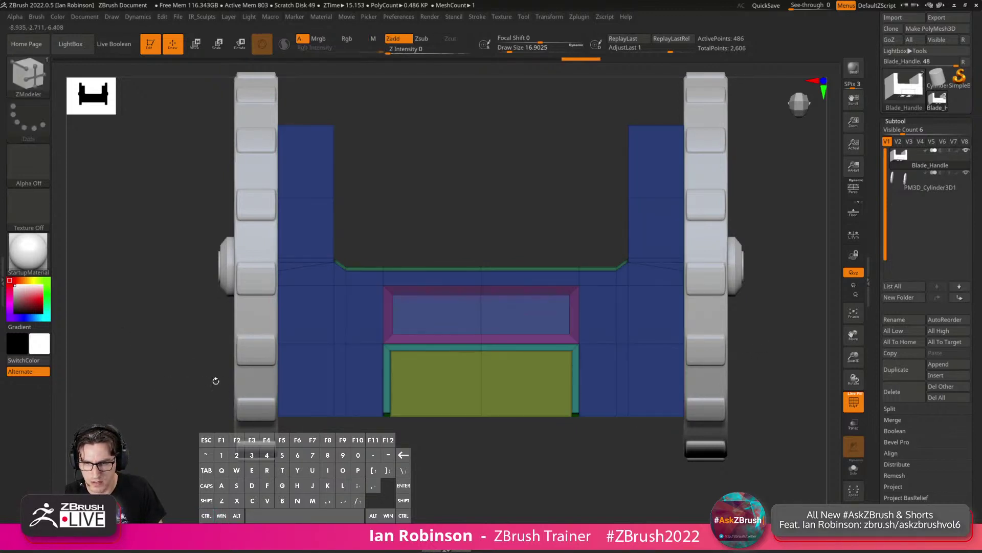
{"action": "key", "text": "w"}
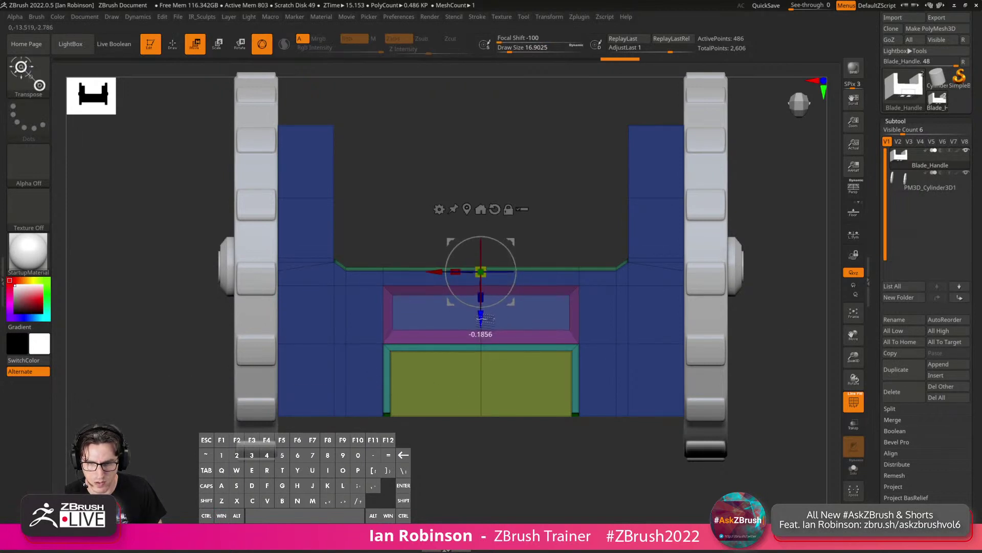
{"action": "key", "text": "q"}
{"action": "key", "text": "ctrl"}
{"action": "left_click_drag", "start_coordinate": [502, 212], "coordinate": [506, 218], "text": "ctrl"}
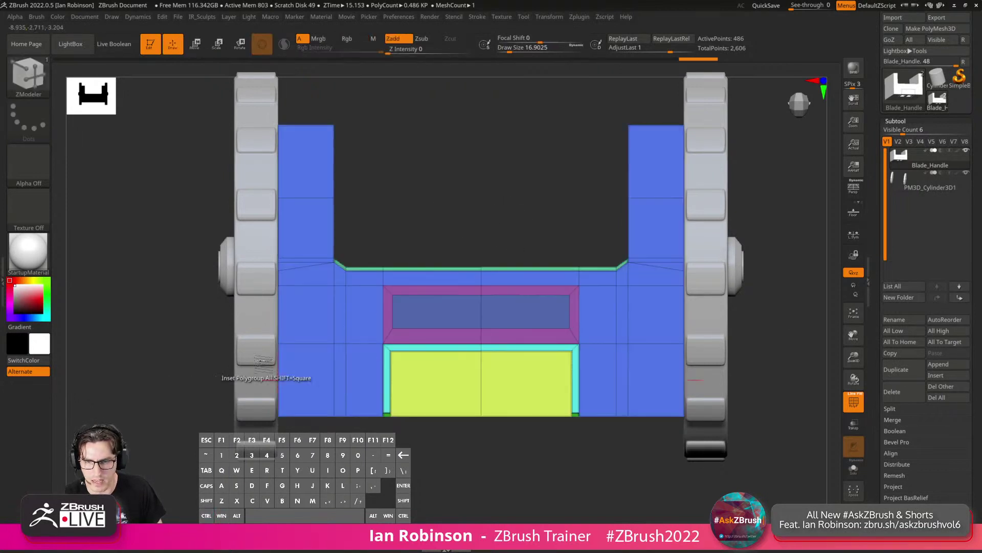
Insert an edge loop around the inset panel's purple frame, and push the panel's centre polygons inward with QMesh Polygroup All.
{"action": "left_click", "coordinate": [335, 331]}
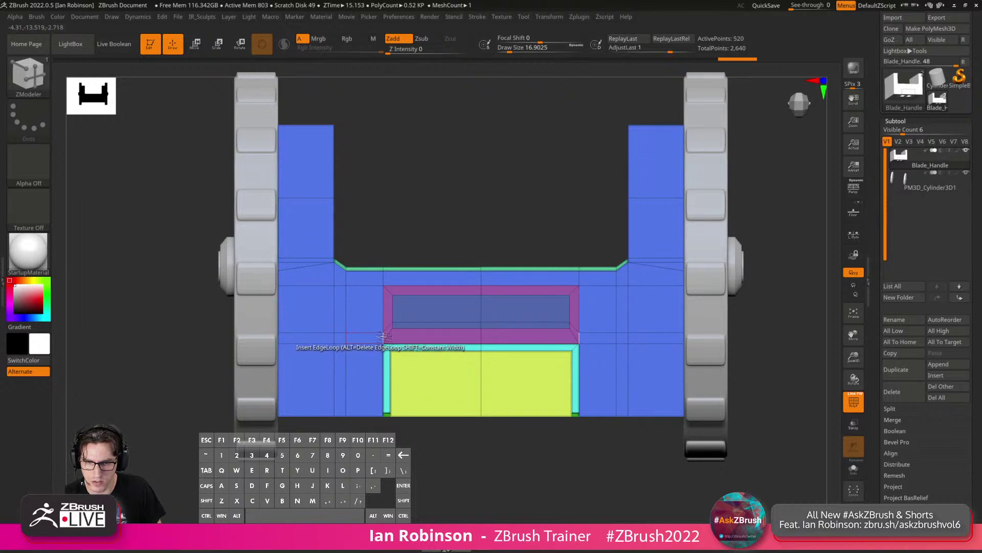
{"action": "left_click", "coordinate": [481, 335]}
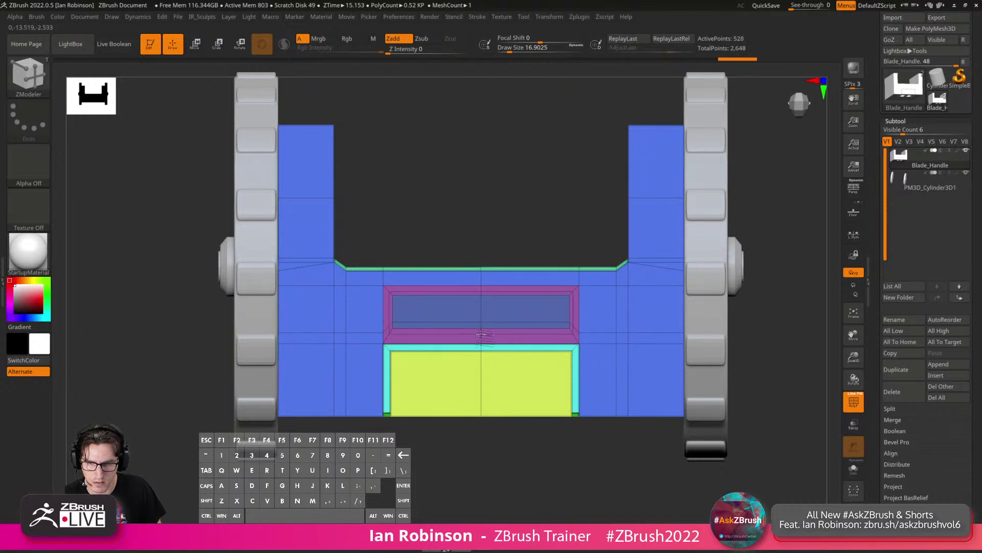
{"action": "right_click_drag", "start_coordinate": [483, 335], "coordinate": [538, 329]}
{"action": "left_click", "coordinate": [475, 307], "text": "alt"}
{"action": "key", "text": "space"}
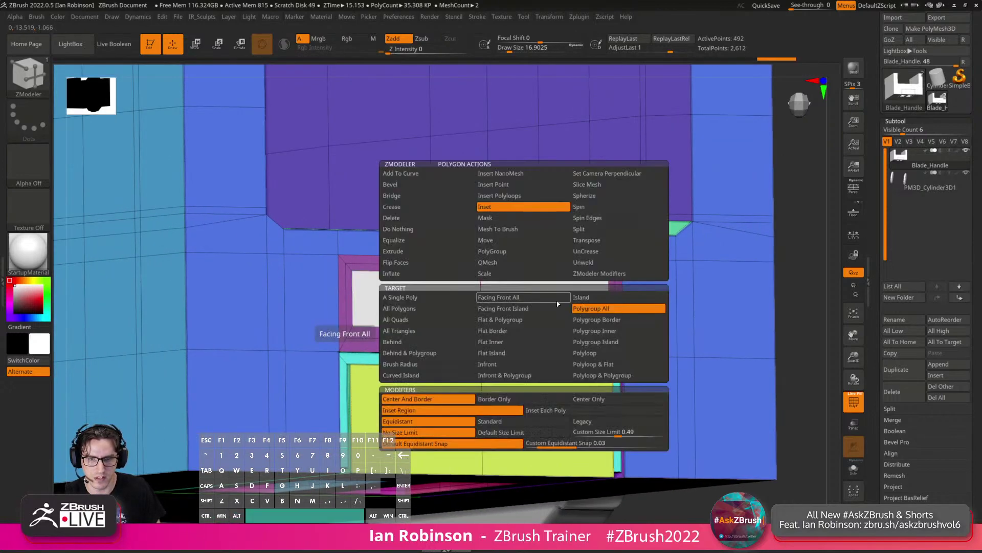
{"action": "left_click", "coordinate": [512, 263]}
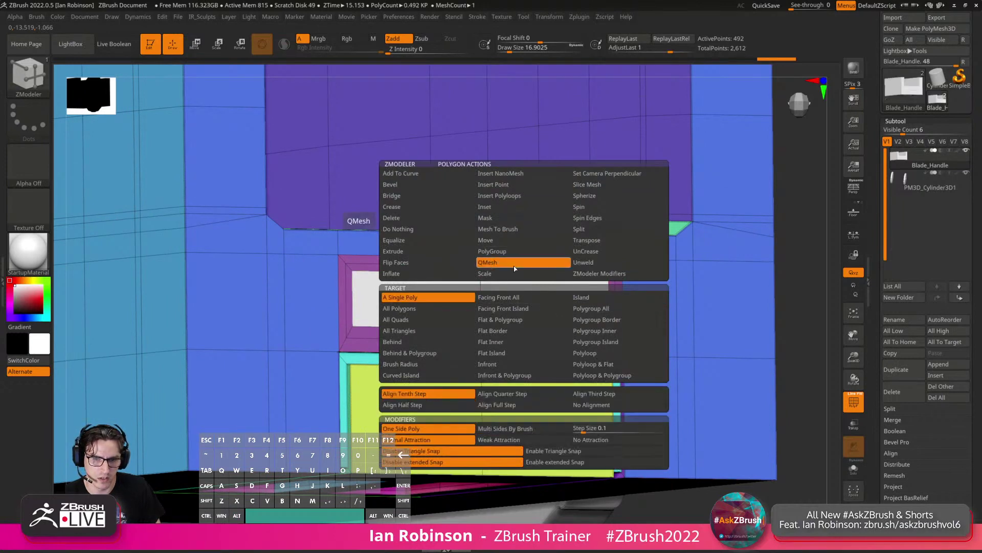
{"action": "left_click", "coordinate": [592, 308]}
{"action": "left_click_drag", "start_coordinate": [527, 306], "coordinate": [522, 313]}
{"action": "right_click_drag", "start_coordinate": [542, 310], "coordinate": [532, 266], "text": "ctrl"}
{"action": "right_click_drag", "start_coordinate": [532, 266], "coordinate": [634, 353]}
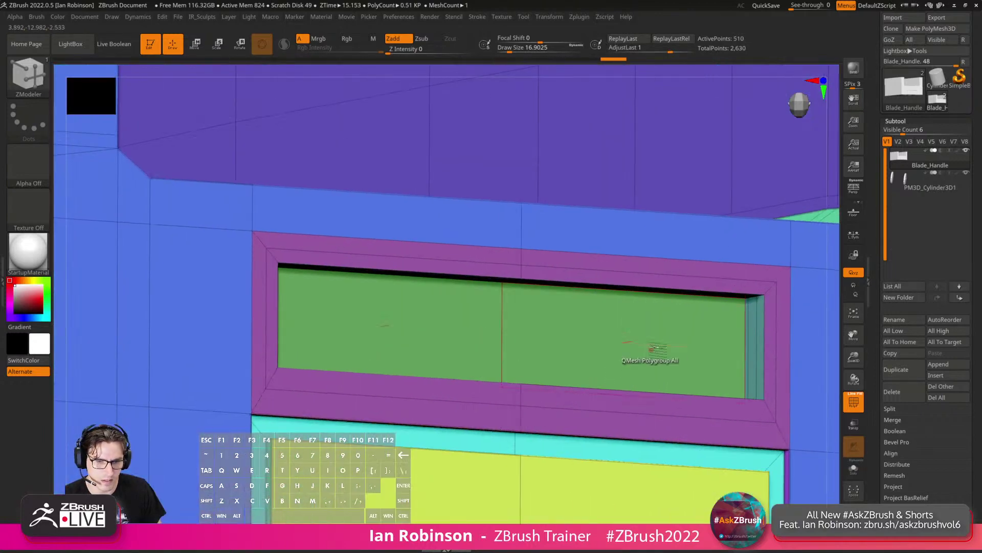
Inset the recess floor with Inset Polygroup All, and remove the edge loop on the recess wall nearest the floor.
{"action": "key", "text": "space"}
{"action": "left_click", "coordinate": [648, 207]}
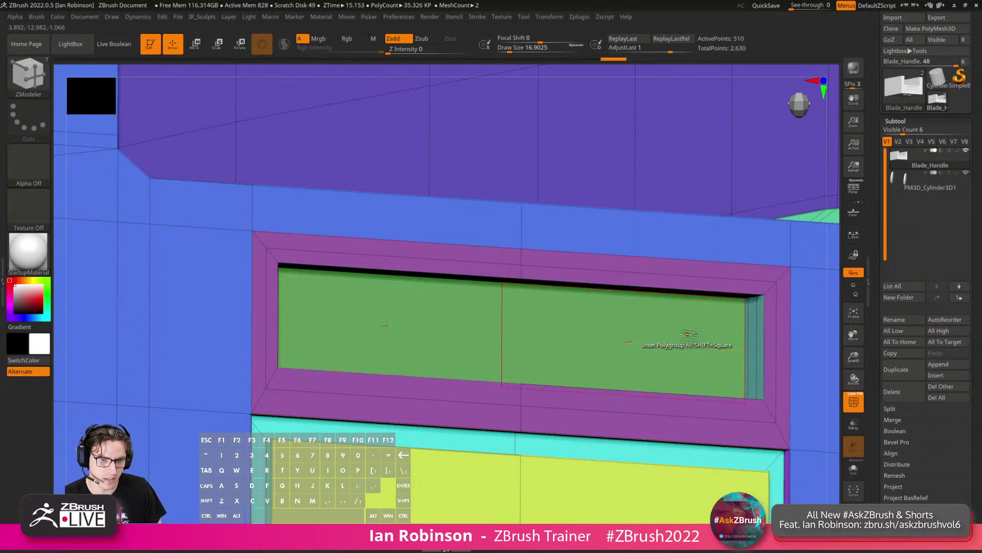
{"action": "left_click_drag", "start_coordinate": [686, 333], "coordinate": [706, 333]}
{"action": "right_click_drag", "start_coordinate": [710, 335], "coordinate": [664, 322]}
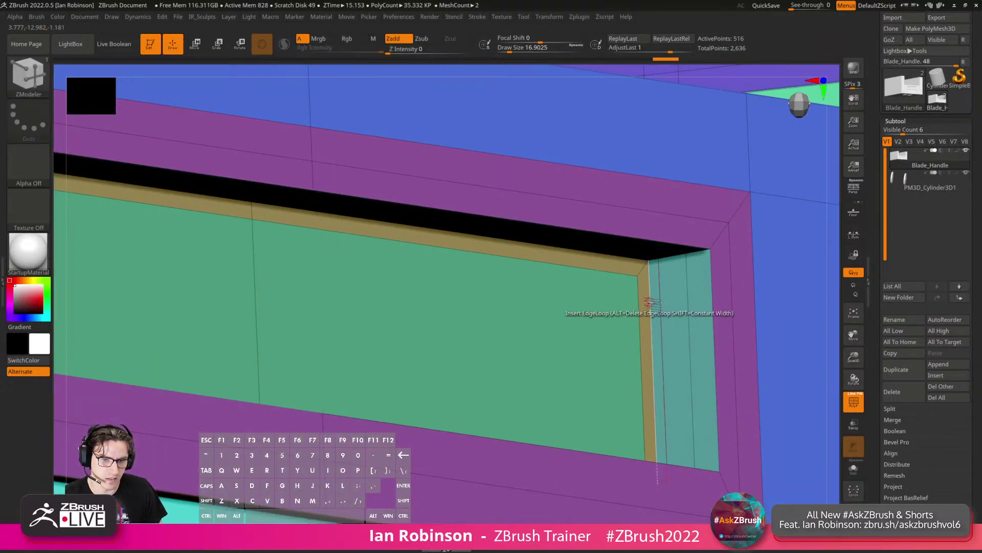
{"action": "key", "text": "ctrl+z"}
Insert two edge loops around the narrow brown border of the recess floor, one near each side of the border.
{"action": "right_click_drag", "start_coordinate": [649, 317], "coordinate": [604, 291], "text": "ctrl"}
{"action": "right_click_drag", "start_coordinate": [603, 290], "coordinate": [638, 304], "text": "ctrl"}
{"action": "key", "text": "space"}
{"action": "left_click", "coordinate": [630, 290]}
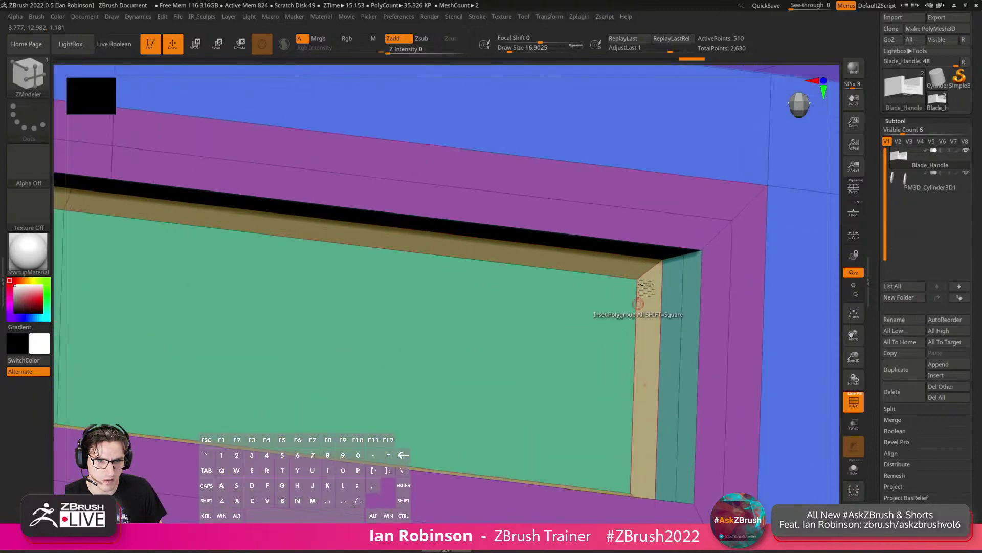
{"action": "key", "text": "space"}
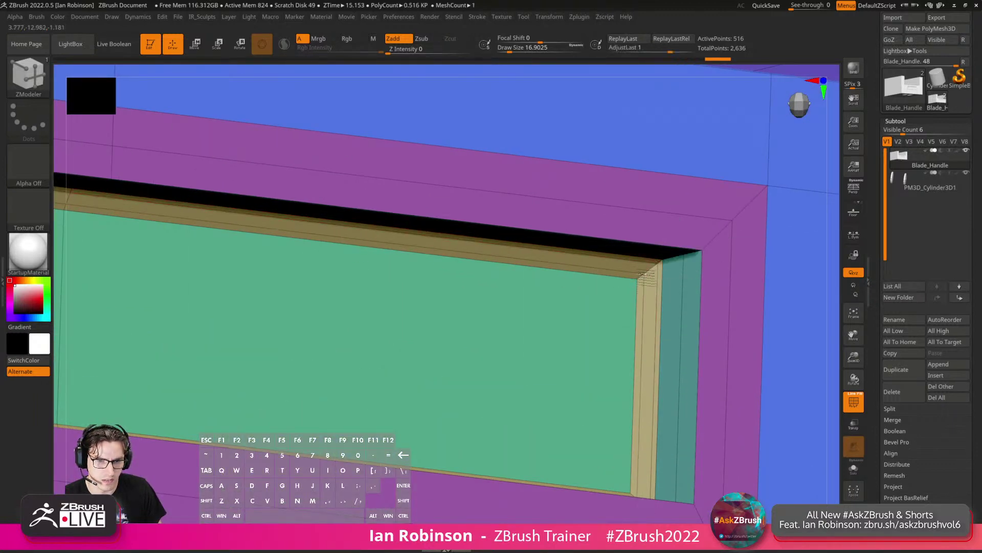
{"action": "left_click", "coordinate": [642, 275]}
Preview Blade_Handle with Dynamic Subdiv, choosing Always YES for auto-activation, and switch the smoothing back off.
{"action": "key", "text": "d"}
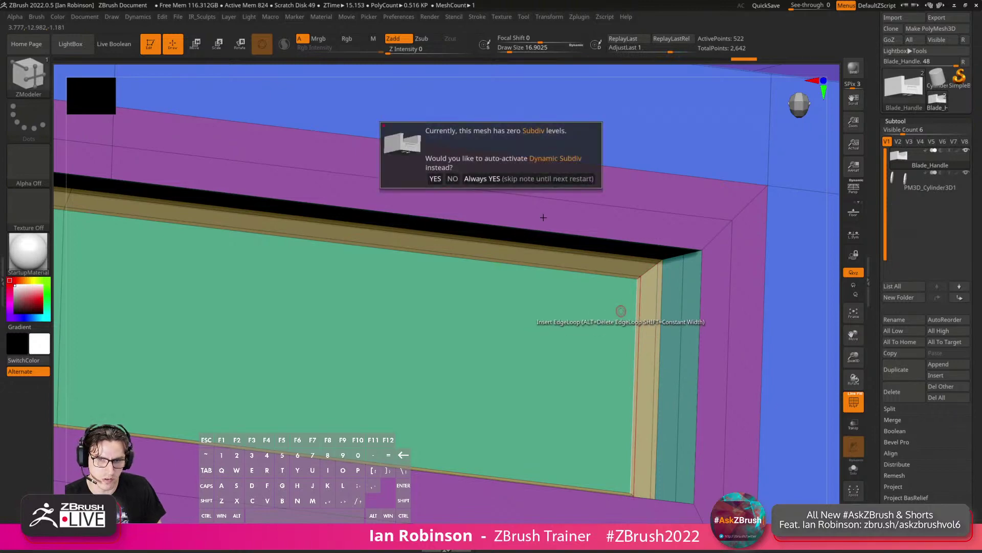
{"action": "left_click", "coordinate": [476, 178]}
{"action": "key", "text": "shift+d"}
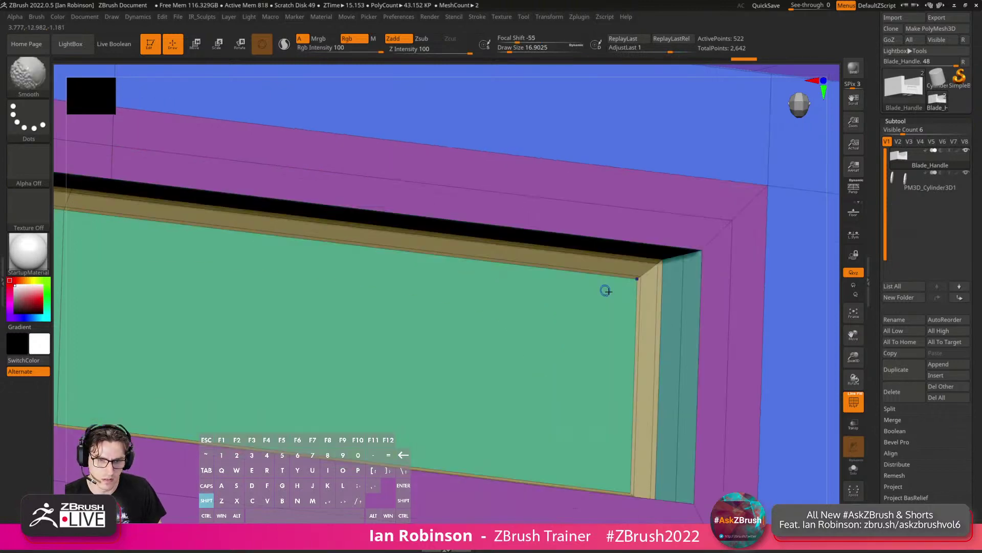
Set the ZModeler edge action to Crease with the EdgeLoop Partial target for the corner edges of the recess frame.
{"action": "right_click_drag", "start_coordinate": [706, 271], "coordinate": [709, 251]}
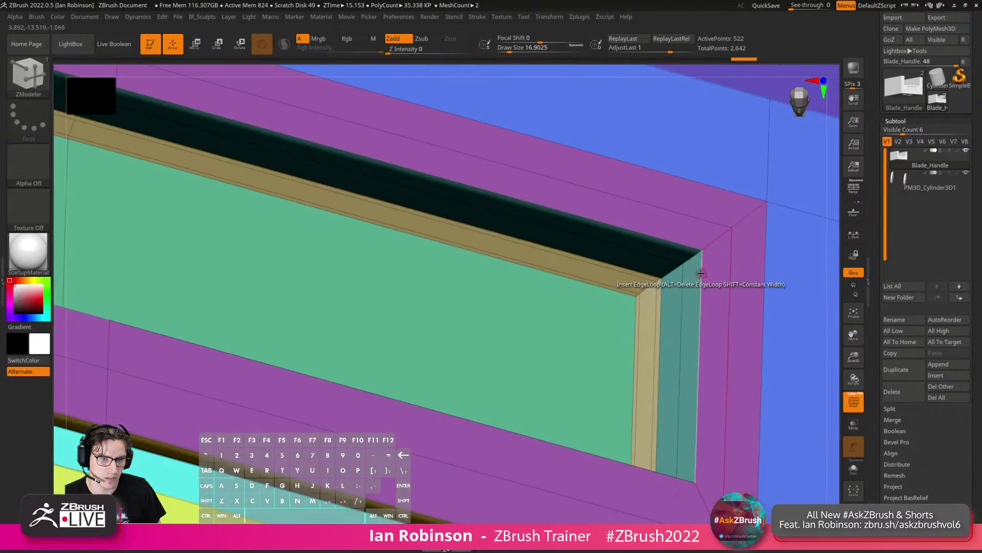
{"action": "key", "text": "space"}
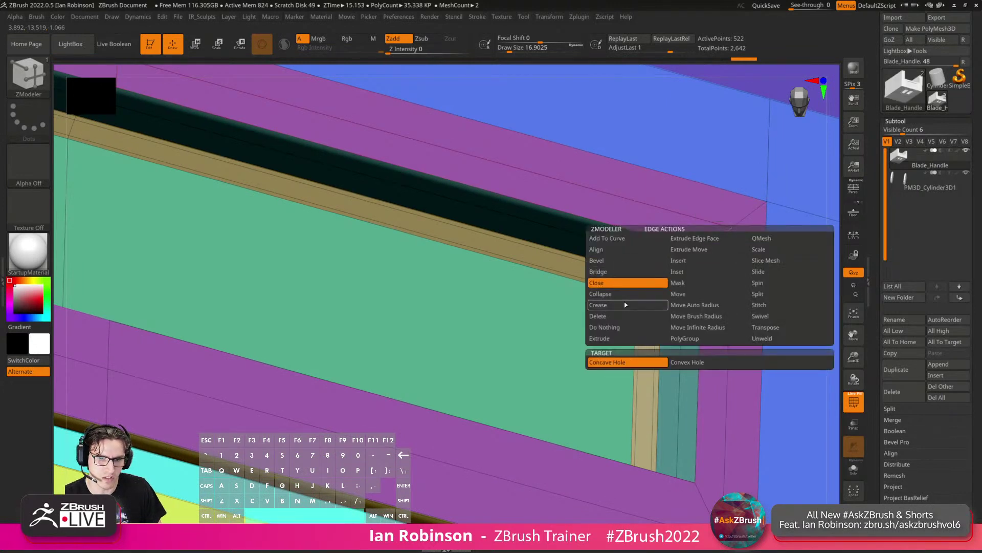
{"action": "left_click", "coordinate": [630, 305]}
{"action": "left_click", "coordinate": [645, 374]}
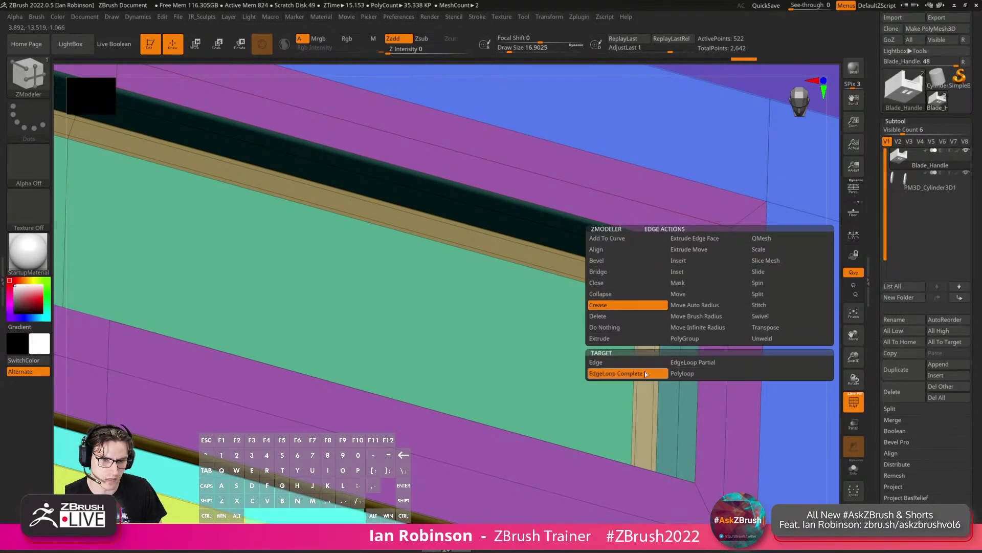
{"action": "left_click", "coordinate": [692, 363]}
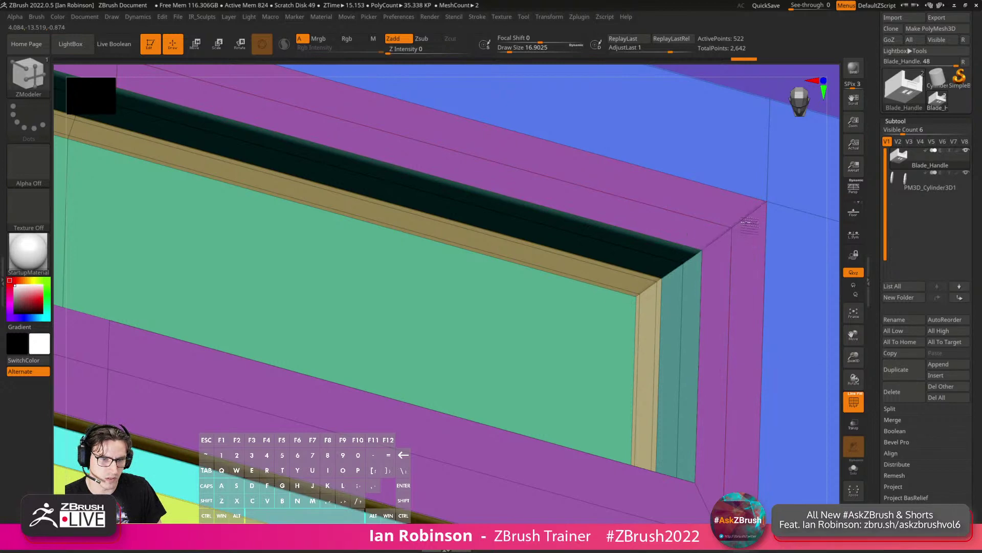
Change the ZModeler Crease target to EdgeLoop Complete on the edge of the recess opening.
{"action": "right_click_drag", "start_coordinate": [654, 406], "coordinate": [634, 362]}
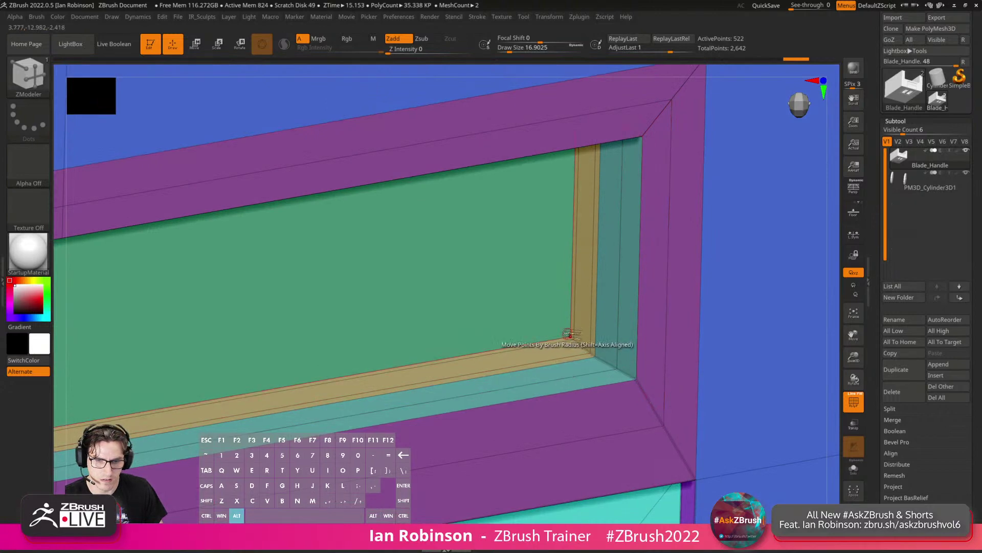
{"action": "right_click_drag", "start_coordinate": [565, 336], "coordinate": [749, 242], "text": "alt"}
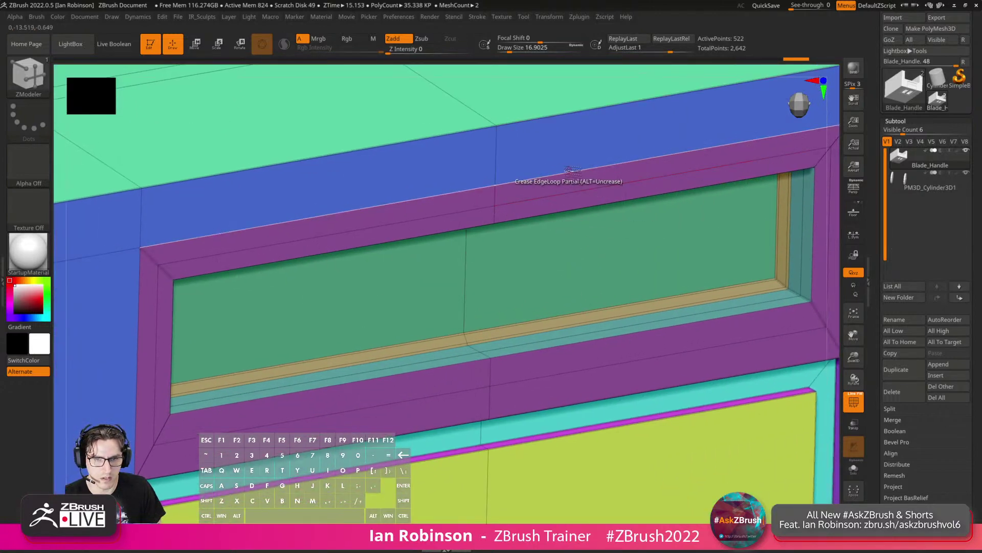
{"action": "key", "text": "space"}
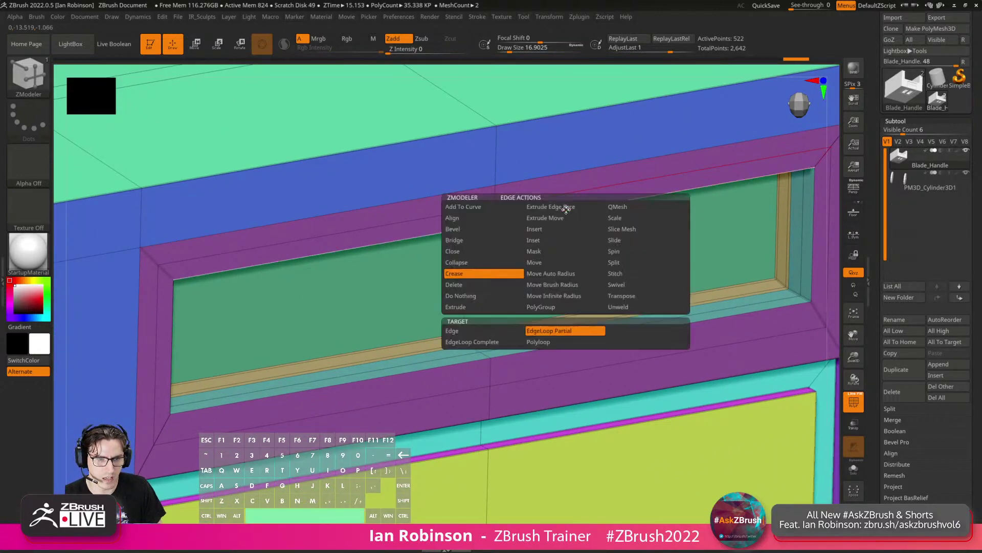
{"action": "left_click", "coordinate": [489, 341]}
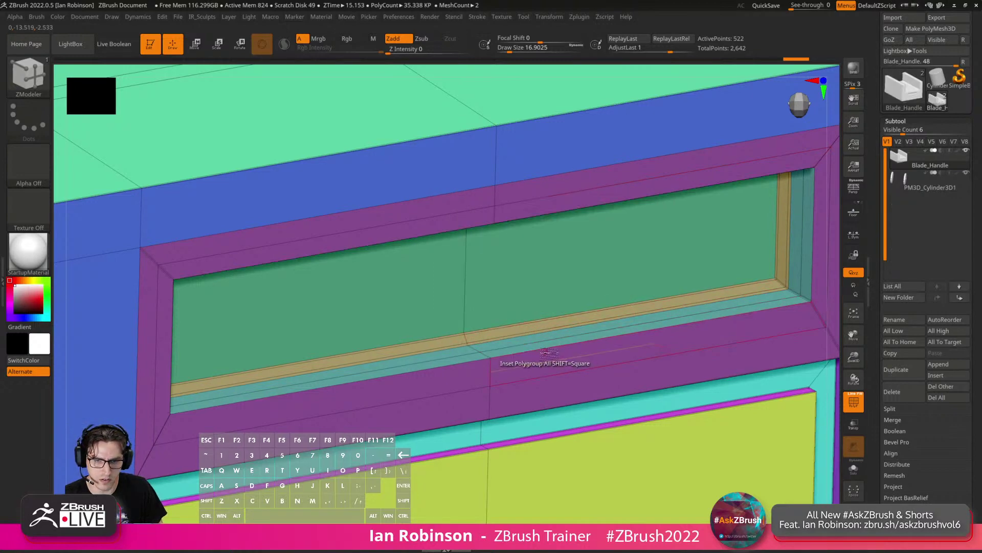
Turn off the PolyFrame display and change the material to BasicMaterial.
{"action": "right_click_drag", "start_coordinate": [556, 344], "coordinate": [536, 182]}
{"action": "key", "text": "shift+f"}
{"action": "key", "text": "shift+f"}
{"action": "key", "text": "shift+f"}
{"action": "right_click_drag", "start_coordinate": [639, 183], "coordinate": [596, 244]}
{"action": "left_click", "coordinate": [30, 255]}
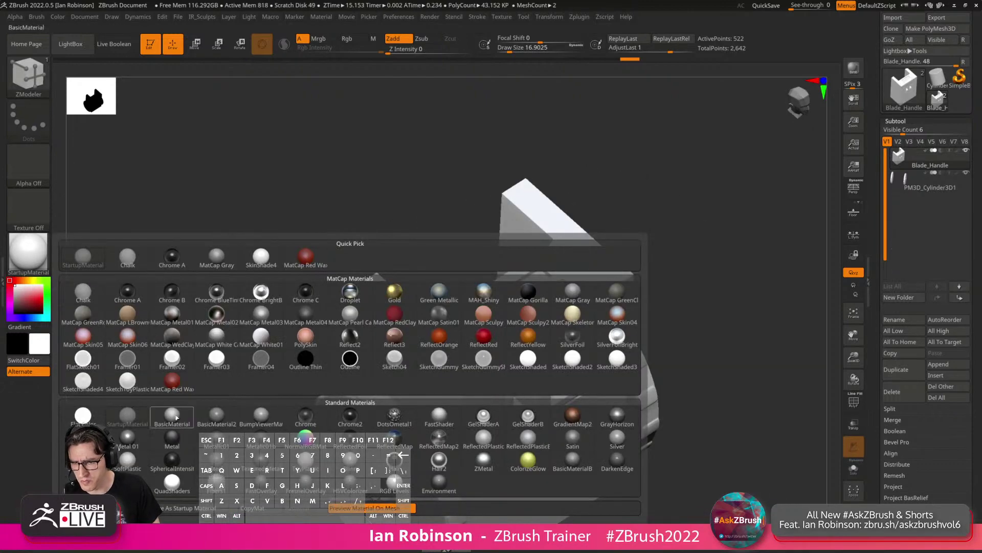
{"action": "left_click", "coordinate": [192, 397]}
Turn the PolyFrame display back on and look over the handle's wireframe from the back and the slotted face.
{"action": "left_click_drag", "start_coordinate": [450, 240], "coordinate": [432, 196], "text": "alt"}
{"action": "left_click_drag", "start_coordinate": [432, 196], "coordinate": [708, 210]}
{"action": "key", "text": "shift+f"}
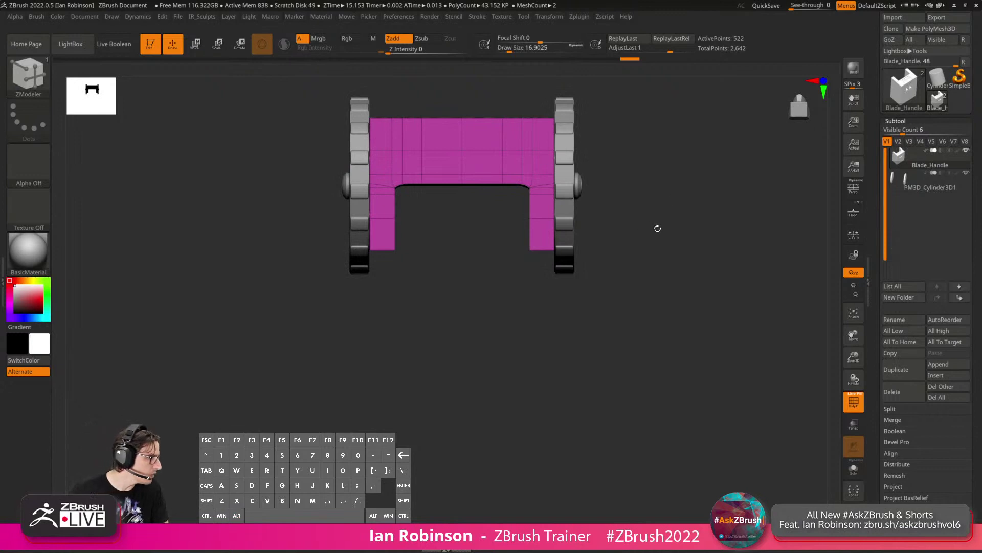
{"action": "left_click_drag", "start_coordinate": [643, 153], "coordinate": [673, 178], "text": "alt"}
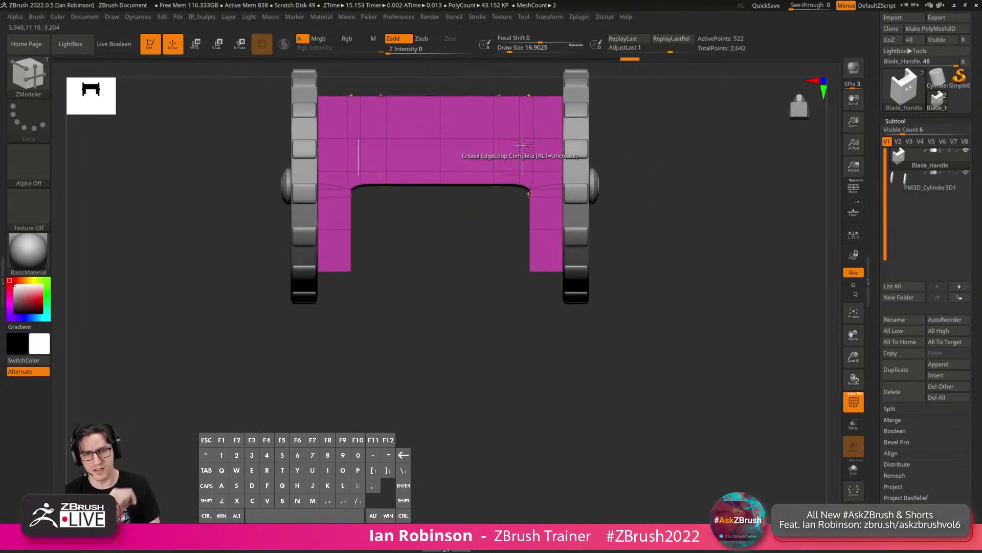
{"action": "left_click_drag", "start_coordinate": [670, 156], "coordinate": [663, 229]}
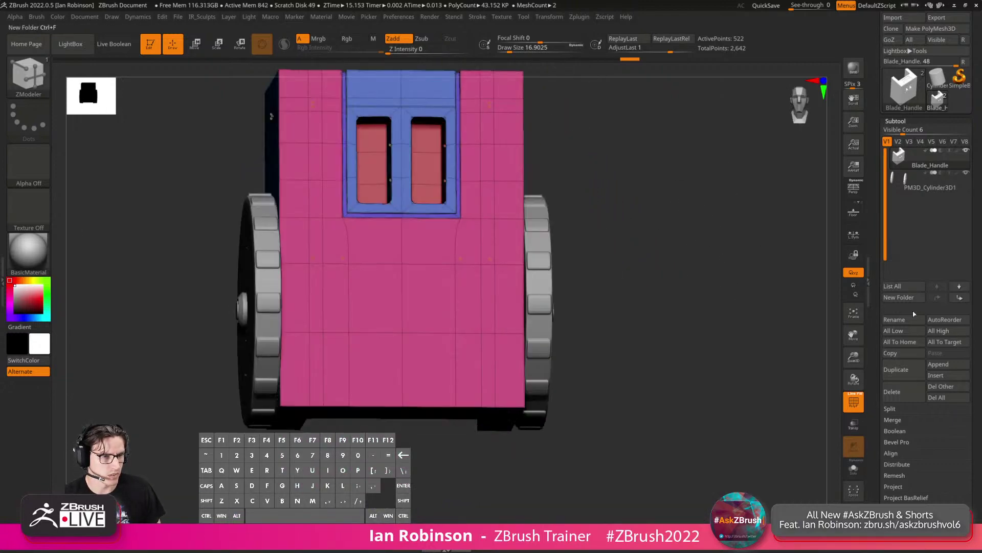
Insert a Cube3D subtool and move it out of the handle to the open space beside the wheel.
{"action": "left_click", "coordinate": [946, 377]}
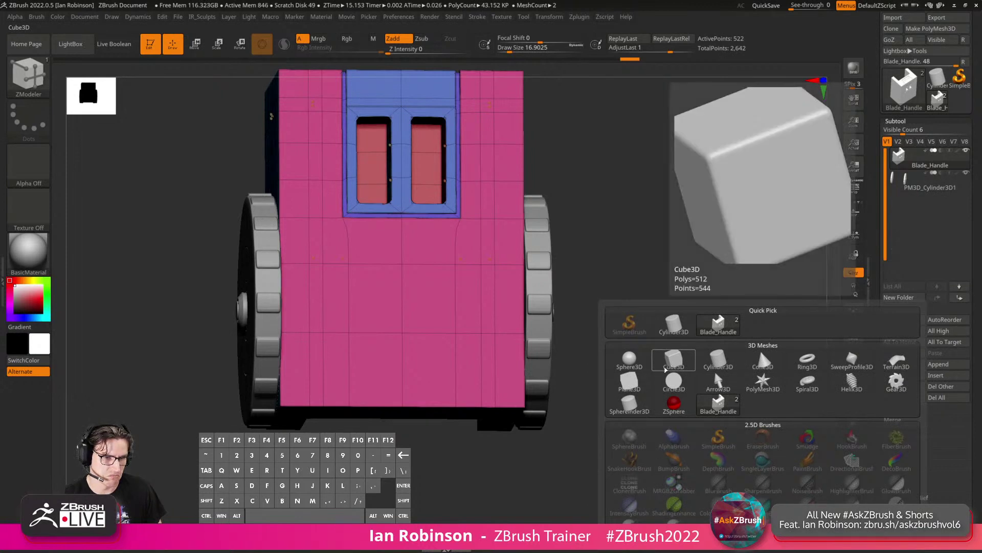
{"action": "left_click", "coordinate": [666, 367]}
{"action": "left_click_drag", "start_coordinate": [724, 329], "coordinate": [649, 340], "text": "alt"}
{"action": "key", "text": "w"}
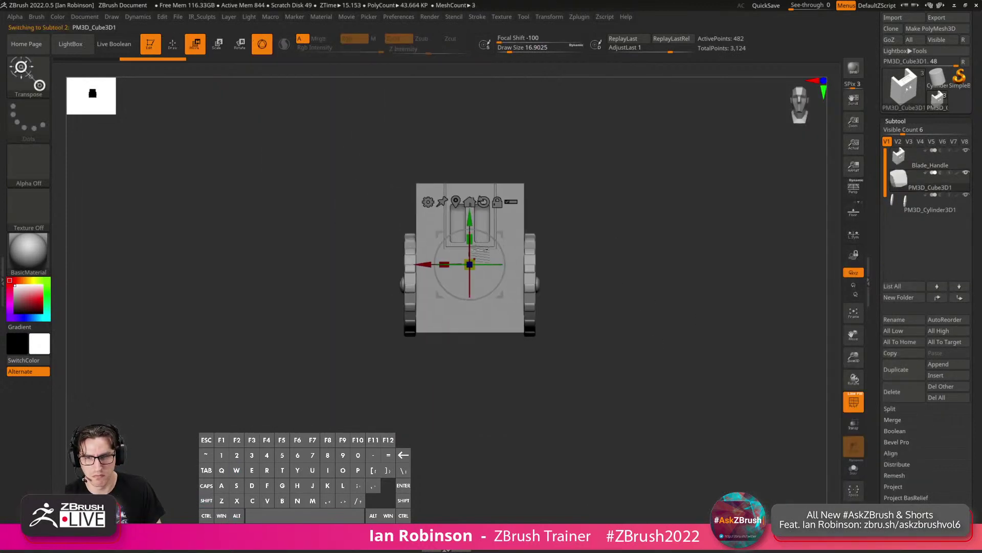
{"action": "left_click_drag", "start_coordinate": [500, 236], "coordinate": [366, 288]}
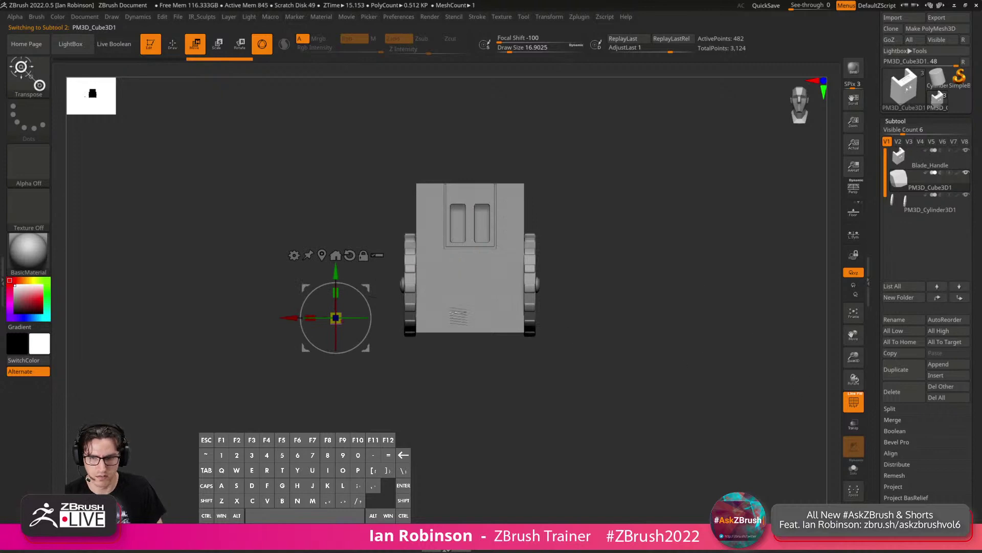
Scale the cube up and shape it into a thin upright slab by narrowing its width, reducing its depth and increasing its height.
{"action": "left_click_drag", "start_coordinate": [335, 318], "coordinate": [363, 266]}
{"action": "key", "text": "q"}
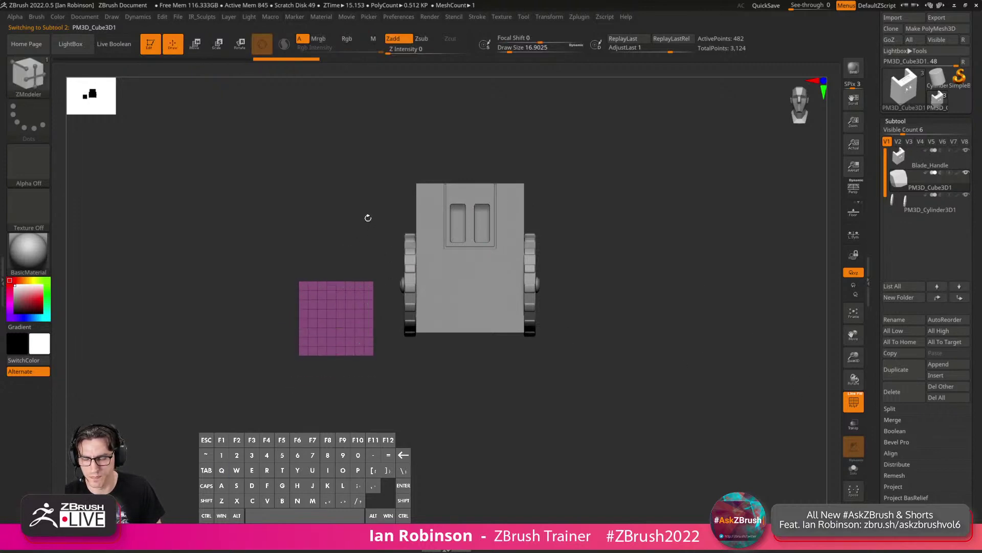
{"action": "key", "text": "w"}
{"action": "left_click_drag", "start_coordinate": [311, 317], "coordinate": [331, 317]}
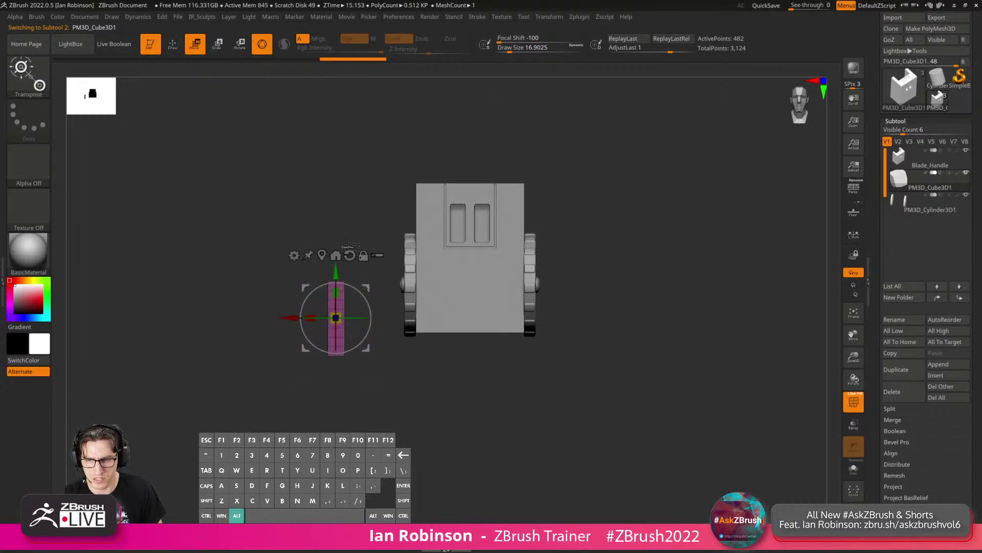
{"action": "left_click_drag", "start_coordinate": [387, 302], "coordinate": [455, 264]}
{"action": "left_click_drag", "start_coordinate": [361, 316], "coordinate": [350, 317]}
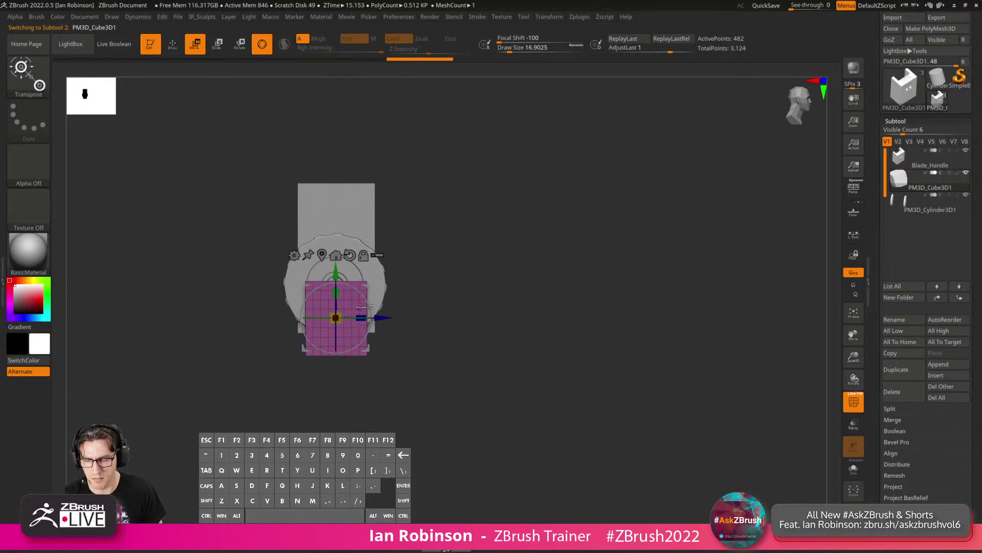
{"action": "left_click_drag", "start_coordinate": [445, 288], "coordinate": [410, 284], "text": "shift"}
{"action": "left_click_drag", "start_coordinate": [336, 293], "coordinate": [336, 270]}
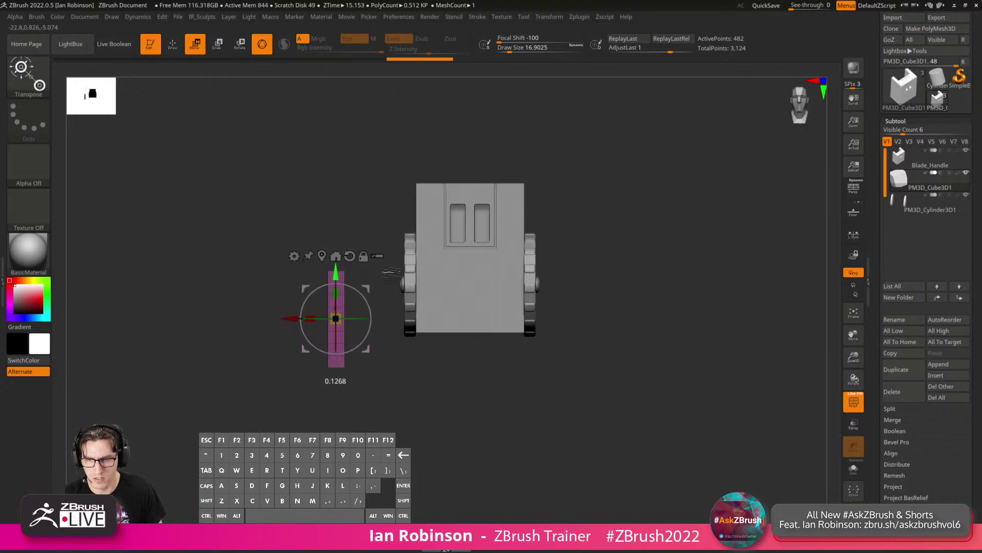
Move the slab into the handle arm next to the wheel and widen it to nearly match the arm's width.
{"action": "left_click_drag", "start_coordinate": [336, 319], "coordinate": [427, 318]}
{"action": "left_click_drag", "start_coordinate": [592, 256], "coordinate": [625, 245]}
{"action": "left_click_drag", "start_coordinate": [400, 323], "coordinate": [410, 321]}
{"action": "right_click_drag", "start_coordinate": [415, 327], "coordinate": [440, 347]}
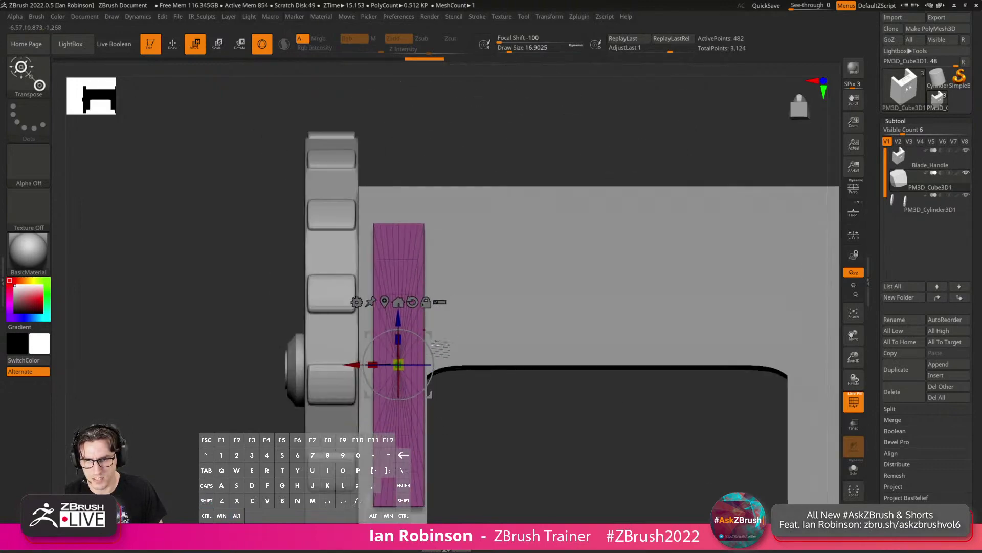
{"action": "left_click_drag", "start_coordinate": [372, 364], "coordinate": [364, 365]}
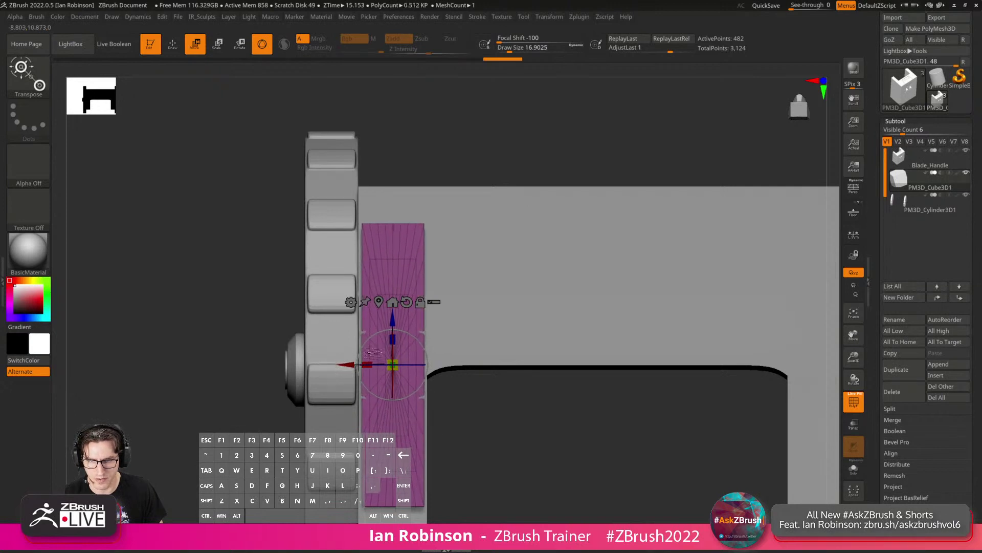
Mirror and weld the slab onto the opposite handle arm and move both slabs down to extend below the handle.
{"action": "key", "text": "q"}
{"action": "right_click_drag", "start_coordinate": [439, 354], "coordinate": [426, 348], "text": "alt"}
{"action": "key", "text": "grave"}
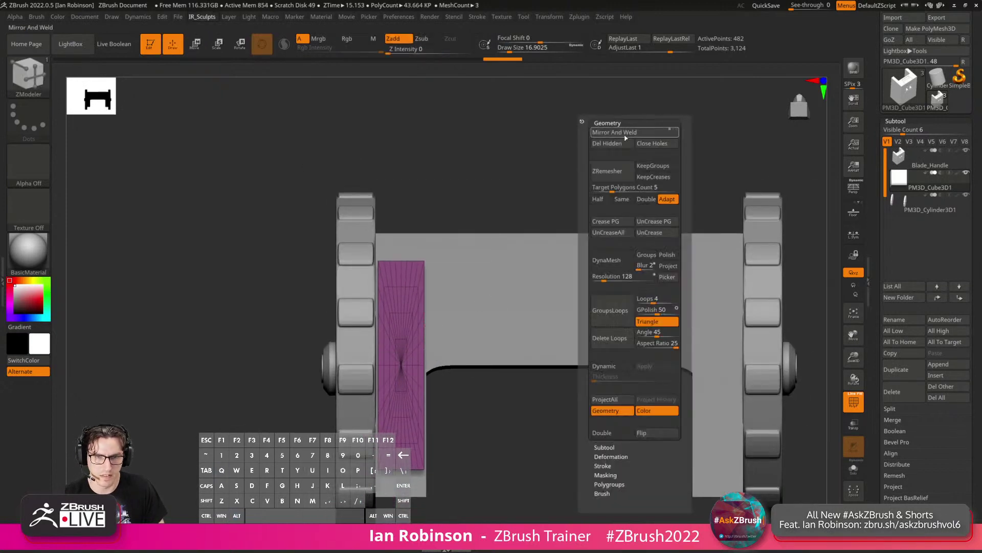
{"action": "left_click", "coordinate": [610, 133]}
{"action": "right_click_drag", "start_coordinate": [611, 133], "coordinate": [588, 251], "text": "alt"}
{"action": "key", "text": "w"}
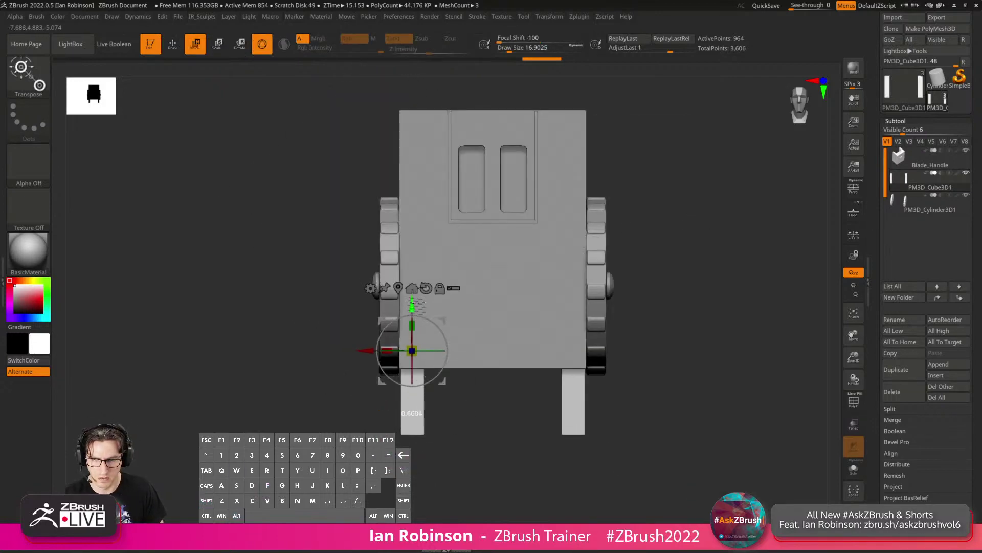
{"action": "key", "text": "q"}
Select the wheels subtool, mask half of the wheels' width, move the unmasked part to thicken them, and clear the mask.
{"action": "mouse_move", "coordinate": [702, 292]}
{"action": "right_mouse_down"}
{"action": "mouse_move", "coordinate": [693, 219]}
{"action": "mouse_move", "coordinate": [702, 215]}
{"action": "mouse_move", "coordinate": [696, 226]}
{"action": "right_mouse_up"}
{"action": "key", "text": "f"}
{"action": "left_click", "coordinate": [693, 290], "text": "alt"}
{"action": "key", "text": "shift+f"}
{"action": "right_click_drag", "start_coordinate": [725, 263], "coordinate": [602, 239], "text": "ctrl"}
{"action": "key", "text": "w"}
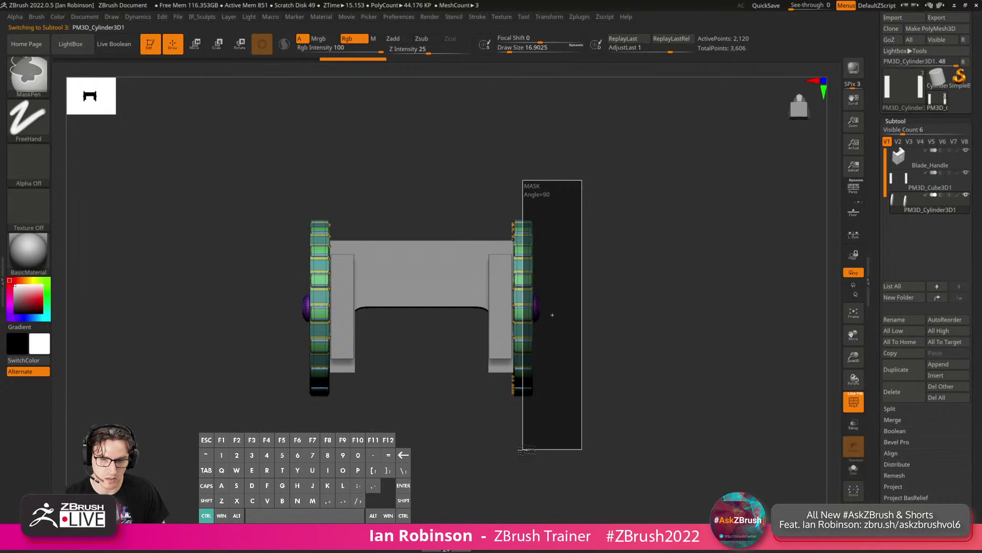
{"action": "left_click_drag", "start_coordinate": [481, 308], "coordinate": [495, 307]}
{"action": "key", "text": "q"}
{"action": "left_click_drag", "start_coordinate": [632, 275], "coordinate": [640, 269], "text": "ctrl"}
{"action": "right_click_drag", "start_coordinate": [640, 269], "coordinate": [712, 292]}
{"action": "key", "text": "shift+f"}
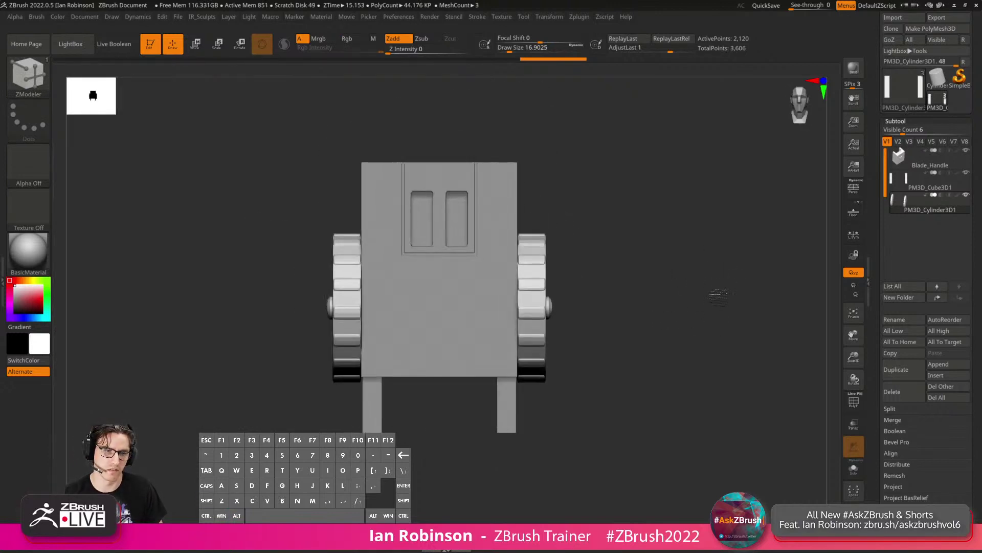
Save the tool as Blade_Handle.ztl, replacing the existing file.
{"action": "left_click_drag", "start_coordinate": [976, 46], "coordinate": [971, 90]}
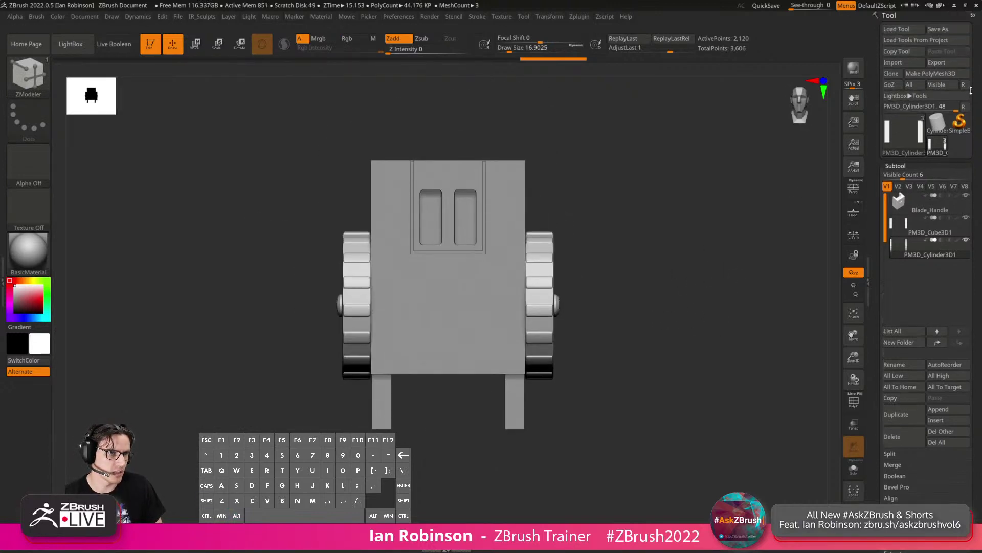
{"action": "left_click", "coordinate": [947, 30]}
{"action": "left_click", "coordinate": [353, 260]}
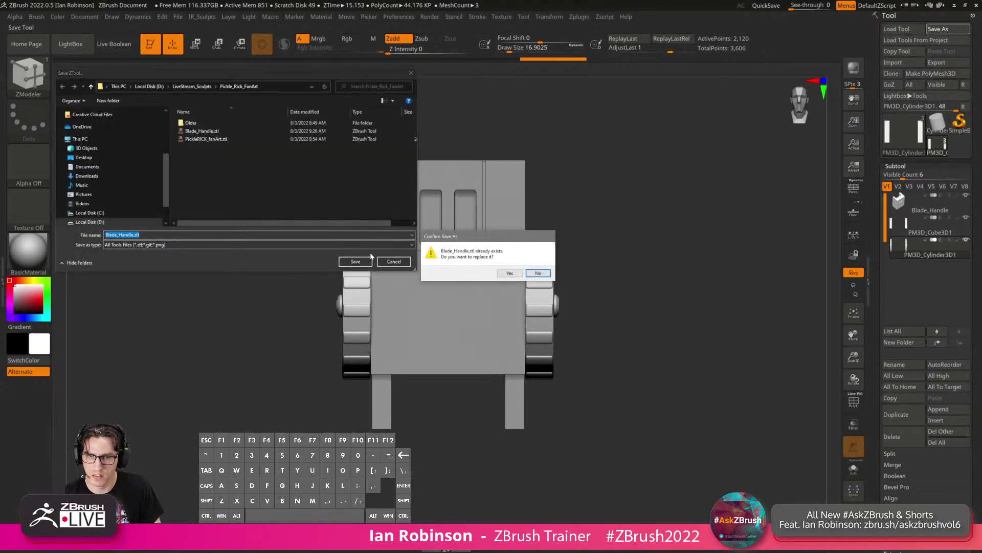
{"action": "left_click", "coordinate": [511, 273]}
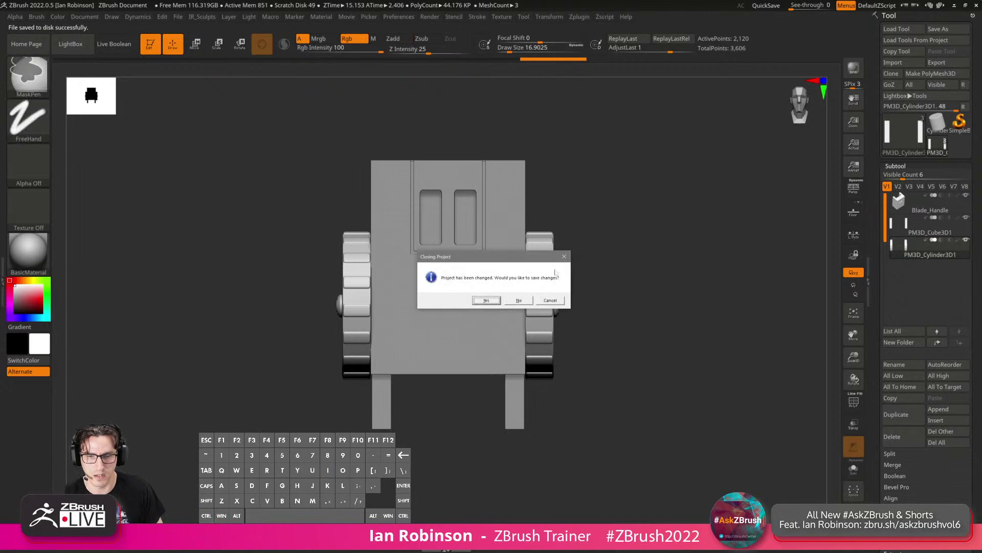
Open the project PickleRick_DrStrangeCape_Project_v2.zpr without saving changes to the current one.
{"action": "left_click", "coordinate": [519, 300]}
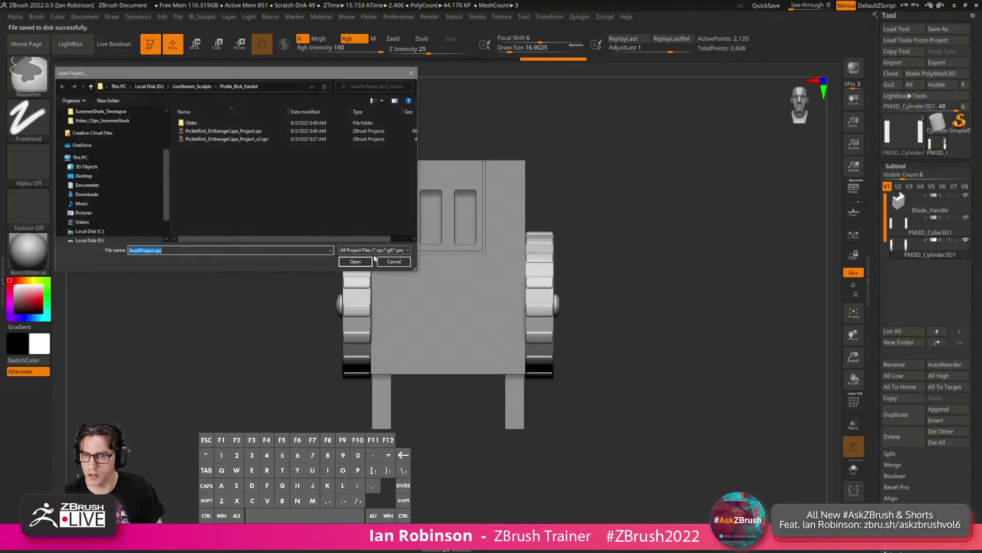
{"action": "left_click", "coordinate": [225, 139]}
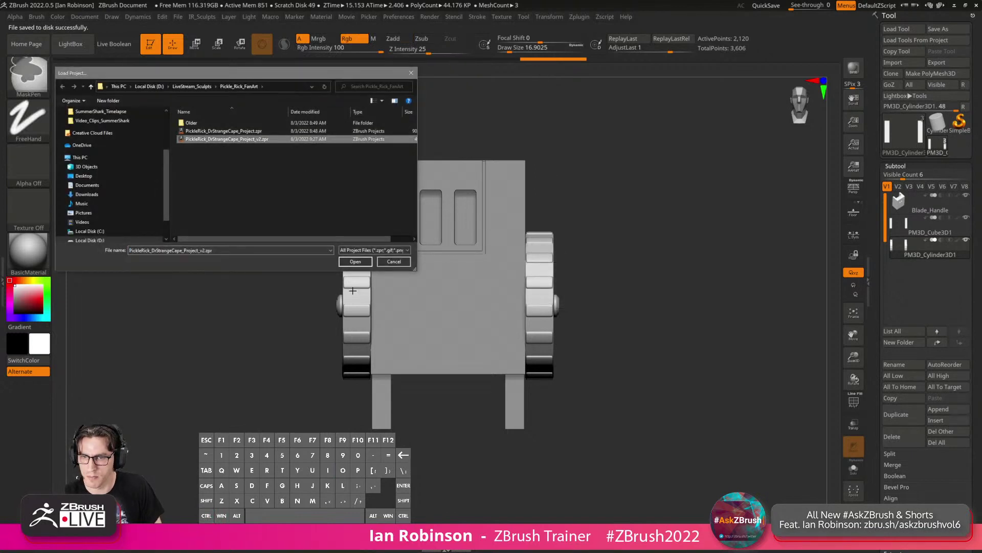
{"action": "left_click", "coordinate": [355, 262]}
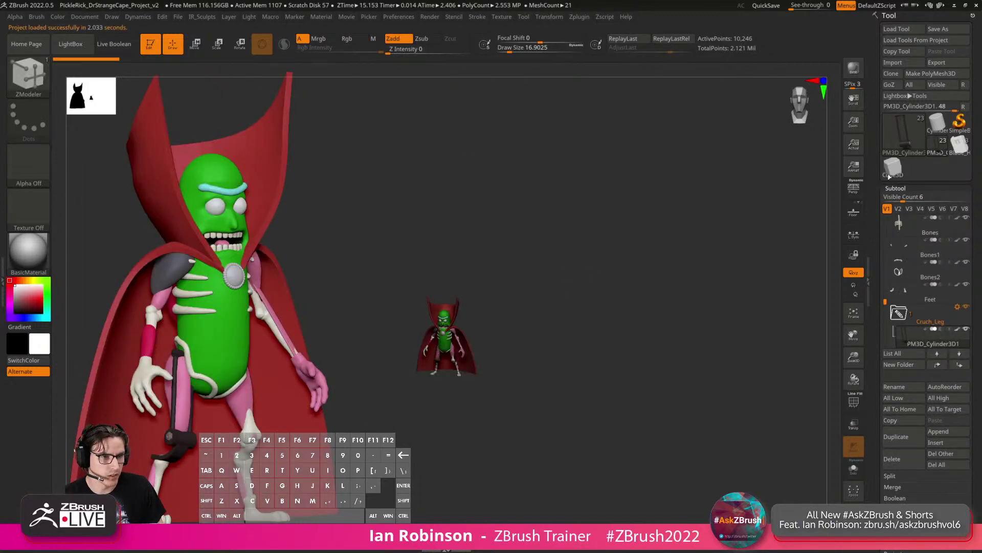
Delete all subtools of the old blade handle from the project and load the updated Blade_Handle.ztl.
{"action": "left_click", "coordinate": [955, 149]}
{"action": "left_click", "coordinate": [940, 454]}
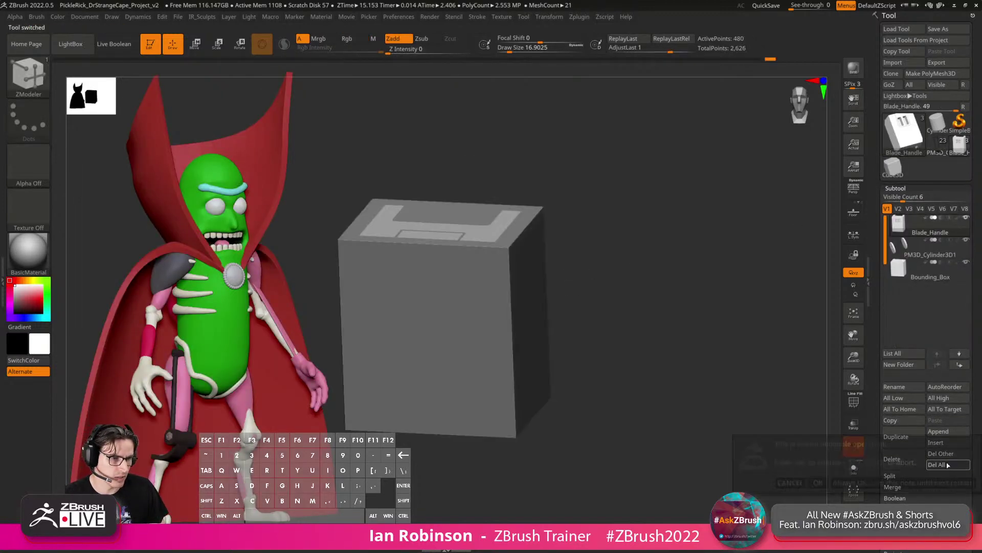
{"action": "left_click", "coordinate": [818, 482]}
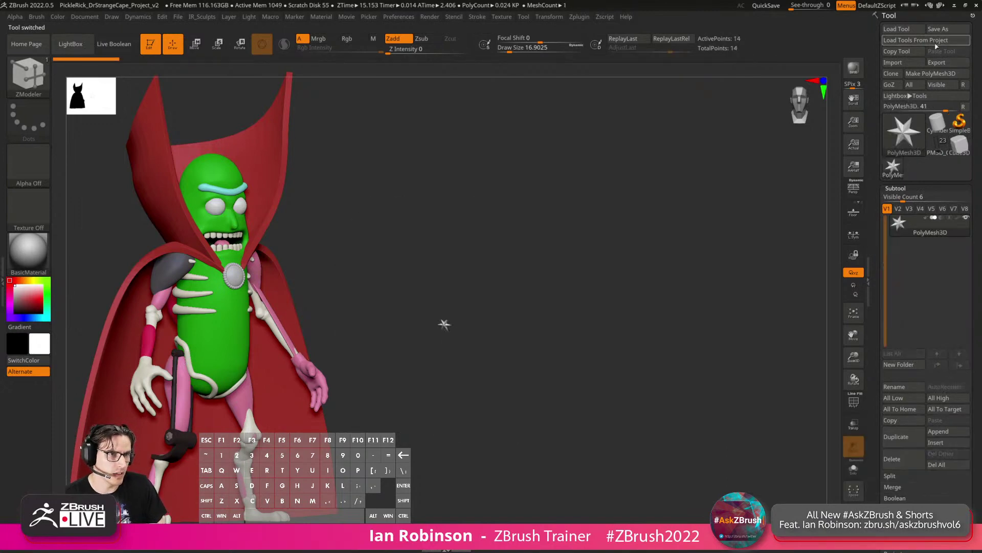
{"action": "left_click", "coordinate": [921, 33]}
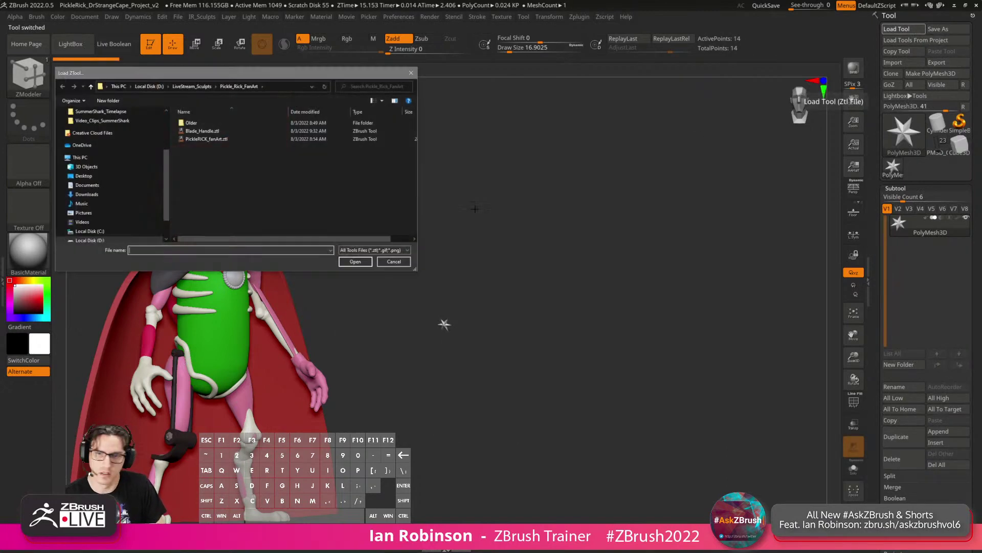
{"action": "left_click", "coordinate": [356, 262]}
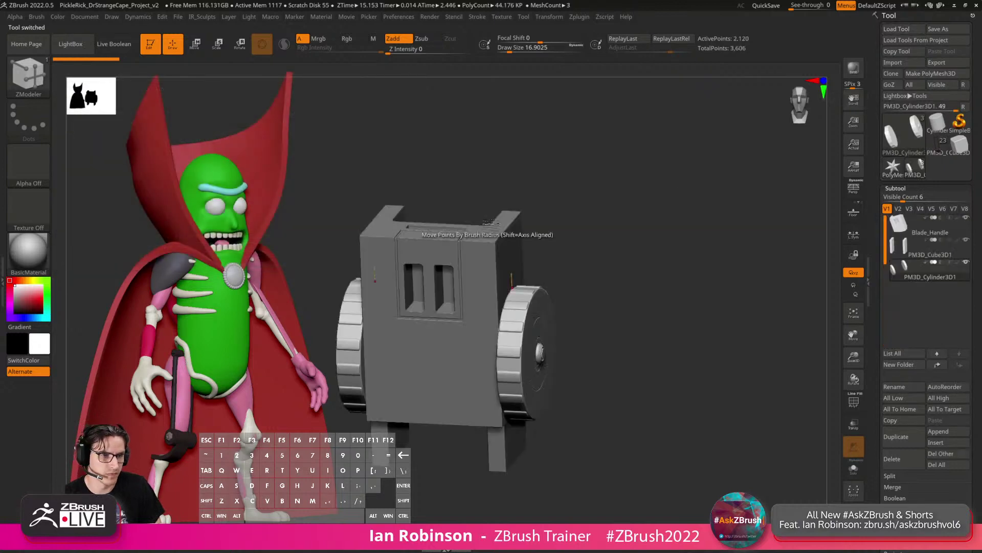
Save the project under the existing name PickleRick_DrStrangeCape_Project_v2.zpr.
{"action": "mouse_move", "coordinate": [716, 225]}
{"action": "left_mouse_down", "text": "alt"}
{"action": "mouse_move", "coordinate": [739, 238]}
{"action": "mouse_move", "coordinate": [675, 250]}
{"action": "mouse_move", "coordinate": [724, 233]}
{"action": "mouse_move", "coordinate": [715, 230]}
{"action": "left_mouse_up", "text": "alt"}
{"action": "key", "text": "ctrl+s"}
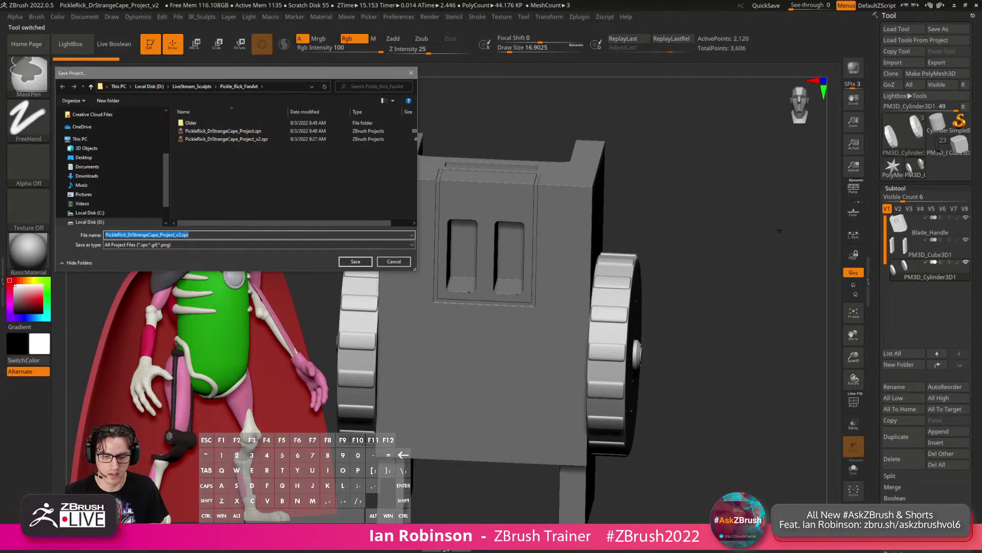
{"action": "key", "text": "Return"}
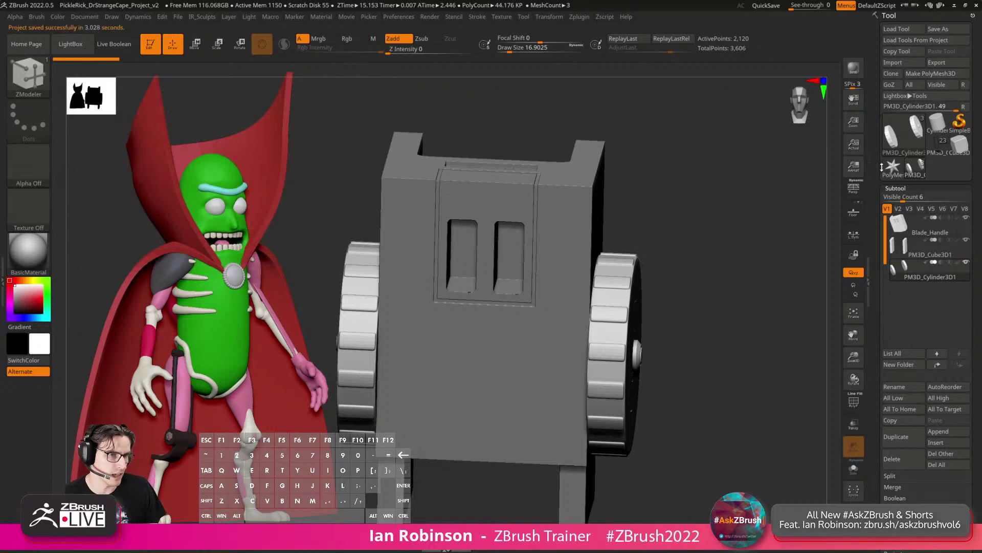
Try to delete the Cube3D tool with all its subtools, and switch back to the blade handle tool.
{"action": "mouse_move", "coordinate": [708, 203]}
{"action": "left_mouse_down"}
{"action": "mouse_move", "coordinate": [755, 214]}
{"action": "mouse_move", "coordinate": [866, 154]}
{"action": "left_mouse_up"}
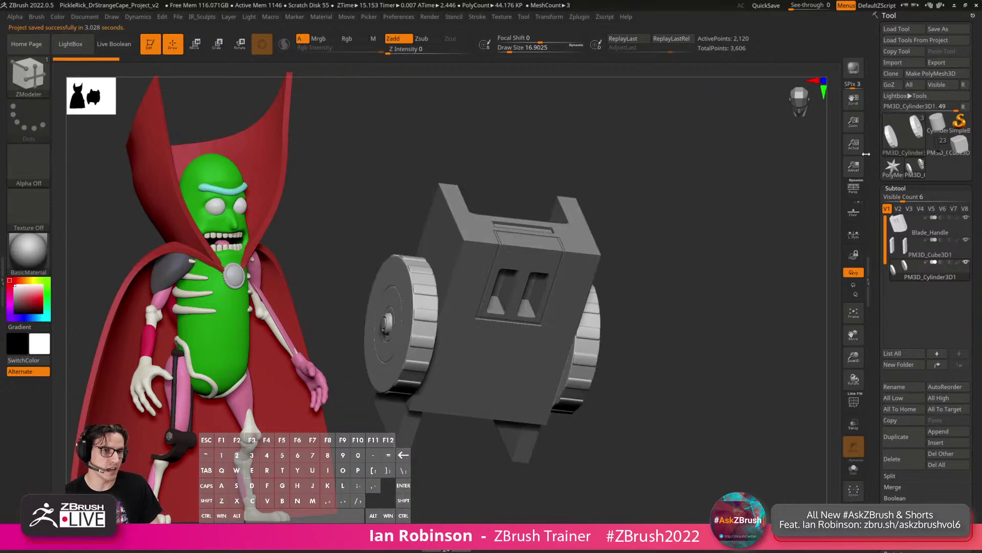
{"action": "left_click", "coordinate": [958, 152]}
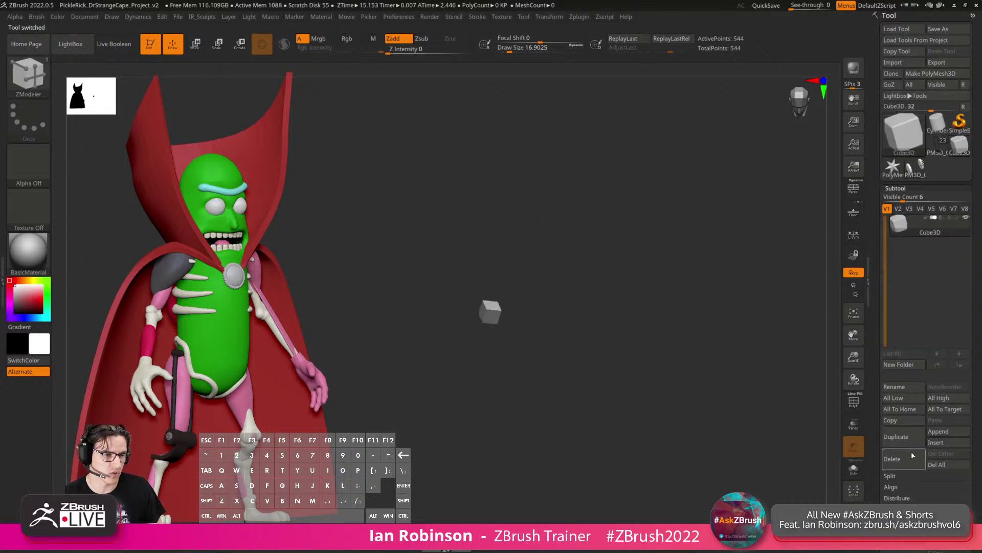
{"action": "left_click", "coordinate": [935, 465]}
{"action": "left_click", "coordinate": [817, 483]}
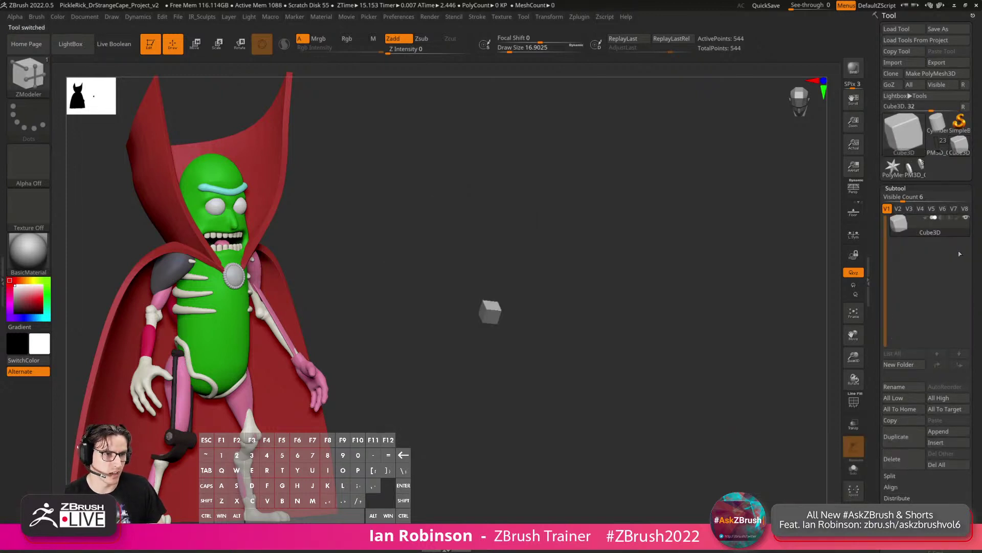
{"action": "left_click", "coordinate": [920, 173]}
{"action": "left_click_drag", "start_coordinate": [765, 215], "coordinate": [703, 207]}
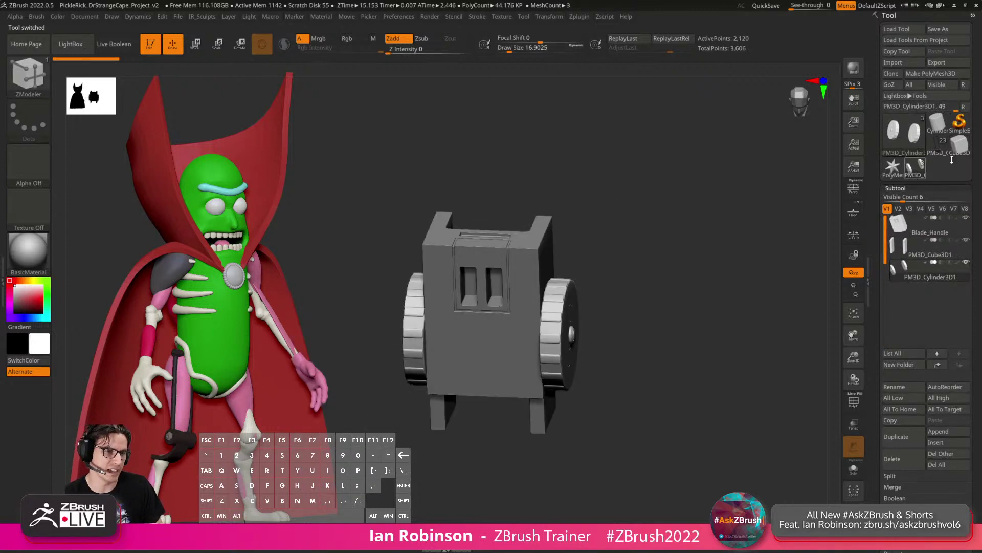
Set the ZModeler edge action to Insert with Multiple EdgeLoops and insert loops across the width of the wheels' rims.
{"action": "left_click_drag", "start_coordinate": [695, 208], "coordinate": [709, 247], "text": "alt"}
{"action": "key", "text": "f"}
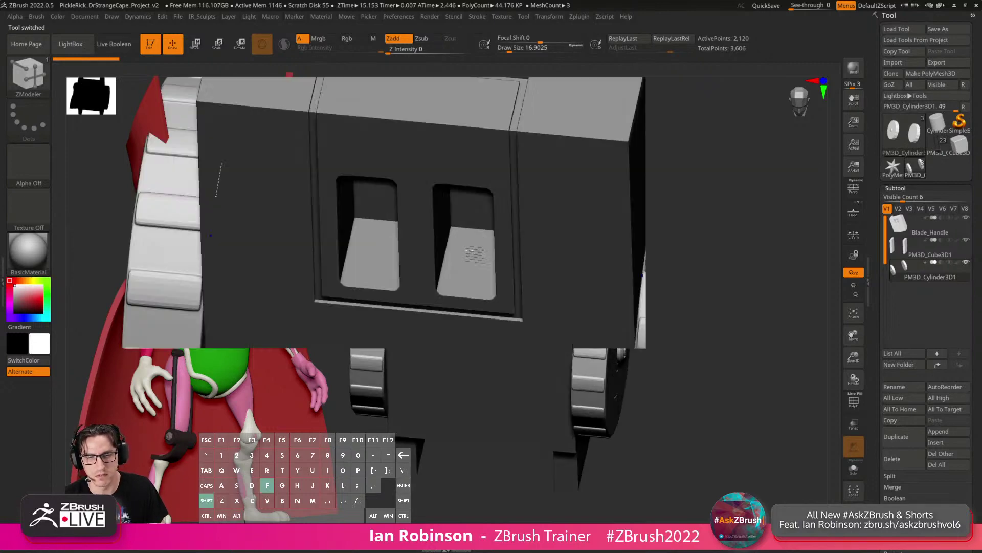
{"action": "left_click_drag", "start_coordinate": [794, 163], "coordinate": [735, 230], "text": "alt"}
{"action": "key", "text": "shift+f"}
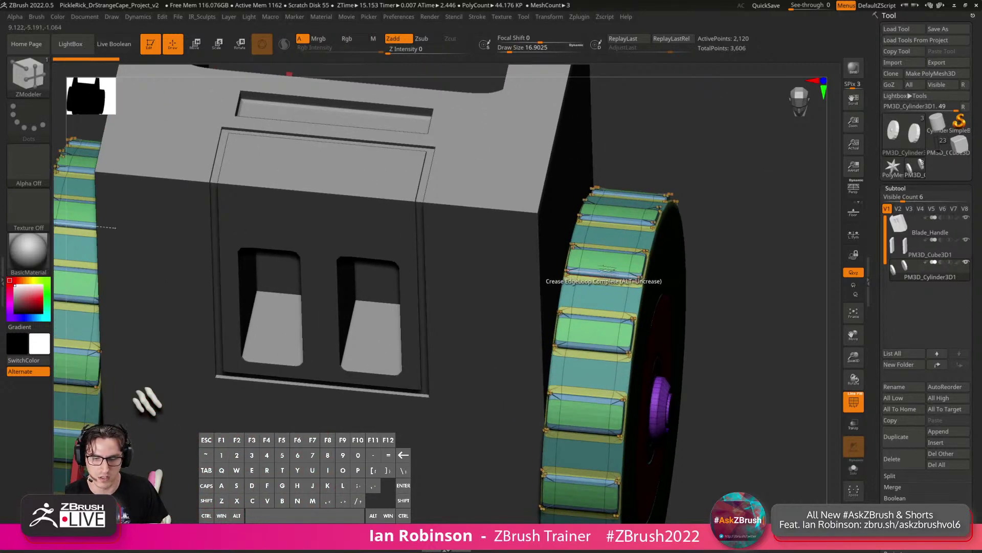
{"action": "key", "text": "shift+f"}
{"action": "key", "text": "shift+f"}
{"action": "key", "text": "space"}
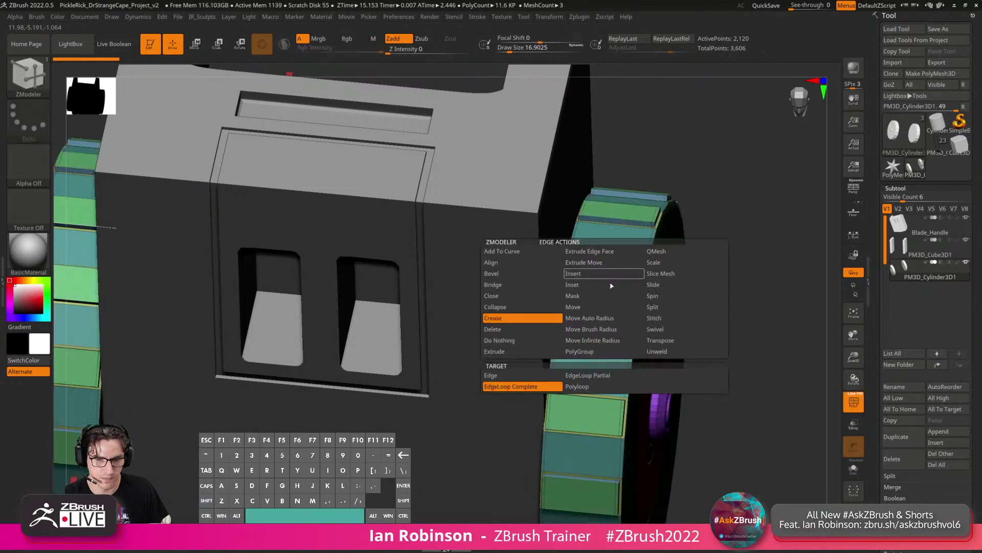
{"action": "left_click", "coordinate": [583, 273]}
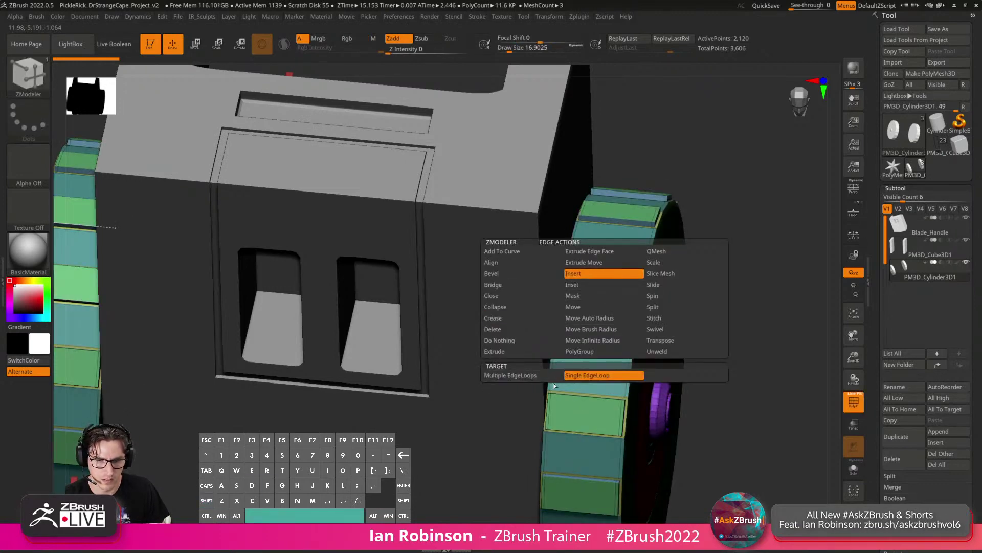
{"action": "left_click", "coordinate": [511, 375]}
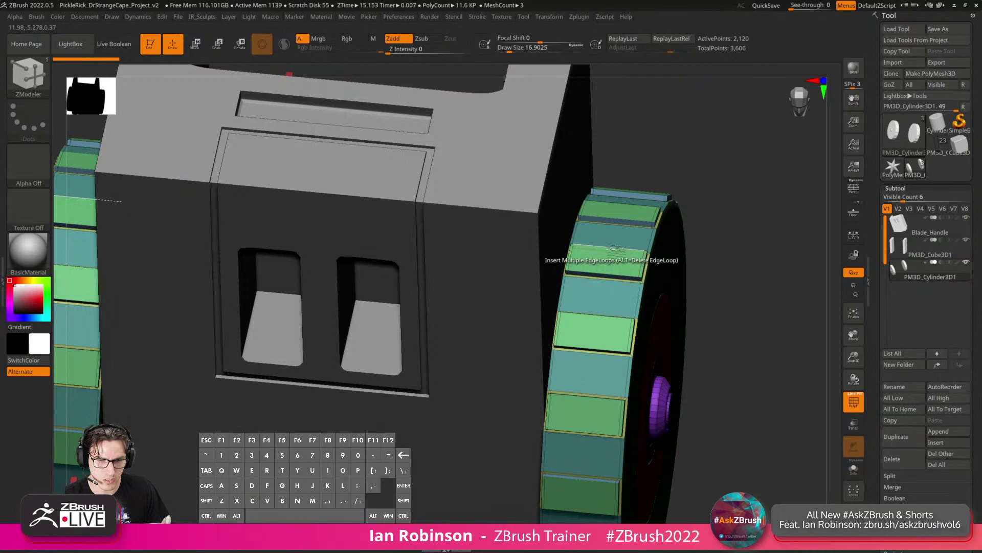
{"action": "left_click_drag", "start_coordinate": [612, 266], "coordinate": [649, 291]}
{"action": "left_click", "coordinate": [657, 294]}
Insert concentric edge loops on the wheels' outer faces and, with the wheels isolated, on their flat inner faces.
{"action": "right_click_drag", "start_coordinate": [658, 295], "coordinate": [624, 291], "text": "ctrl"}
{"action": "left_click", "coordinate": [601, 299]}
{"action": "left_click", "coordinate": [609, 307]}
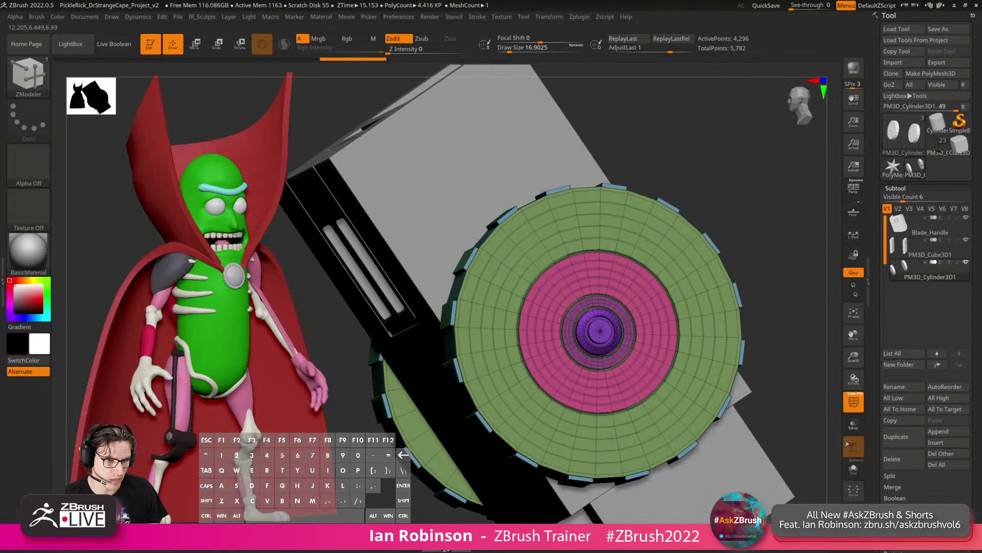
{"action": "left_click", "coordinate": [853, 468]}
{"action": "right_click_drag", "start_coordinate": [757, 235], "coordinate": [640, 261], "text": "alt"}
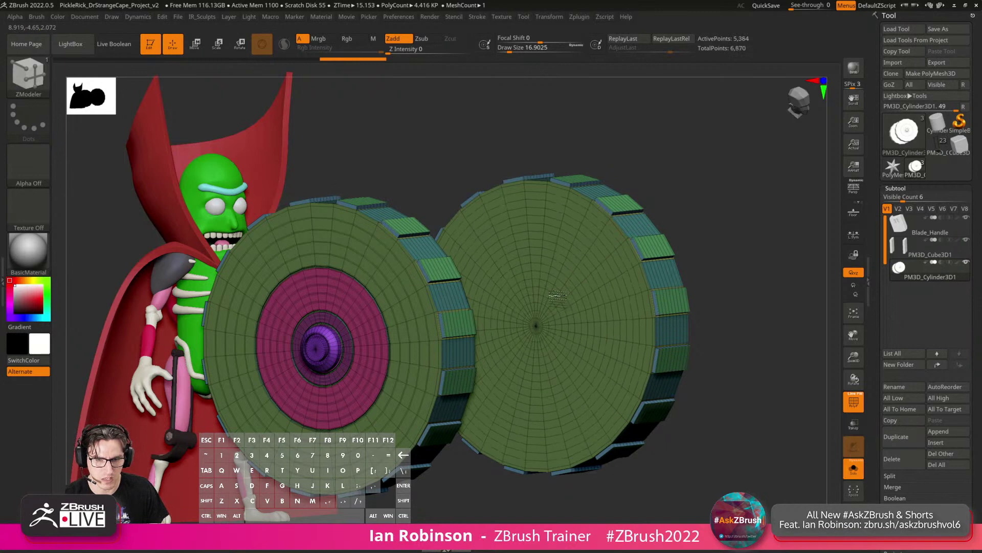
{"action": "left_click", "coordinate": [558, 296]}
{"action": "left_click_drag", "start_coordinate": [747, 188], "coordinate": [668, 220], "text": "alt"}
Preview the wheels smoothed with Dynamic Subdivision and without the wireframe, and turn the preview back off.
{"action": "key", "text": "d"}
{"action": "key", "text": "shift+f"}
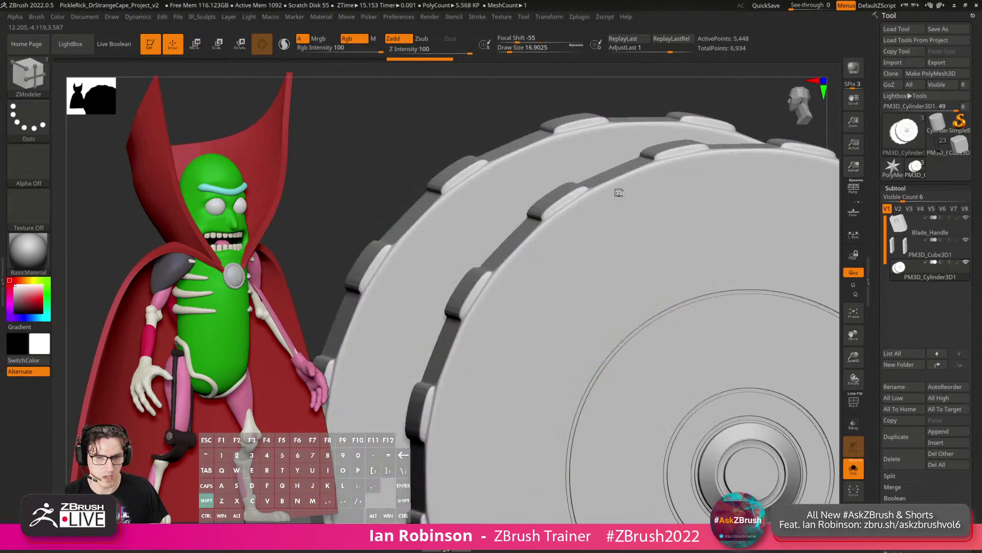
{"action": "key", "text": "g"}
{"action": "key", "text": "Escape"}
{"action": "right_click_drag", "start_coordinate": [640, 238], "coordinate": [514, 216], "text": "alt"}
{"action": "key", "text": "shift+f"}
{"action": "key", "text": "shift+d"}
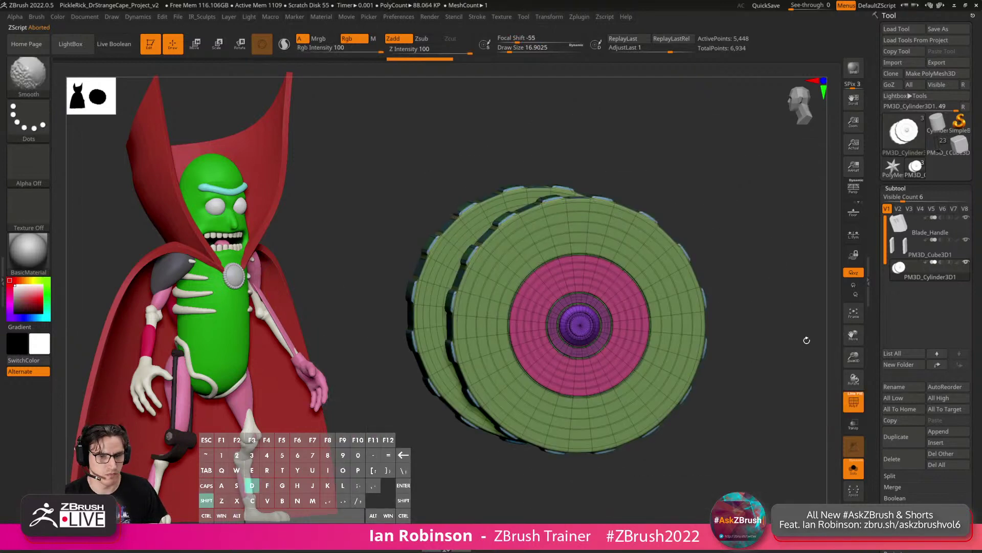
Show all subtools of the handle again from the front and turn off the PolyFrame display.
{"action": "left_click", "coordinate": [853, 467]}
{"action": "left_click_drag", "start_coordinate": [770, 359], "coordinate": [708, 295]}
{"action": "left_click_drag", "start_coordinate": [778, 321], "coordinate": [766, 291]}
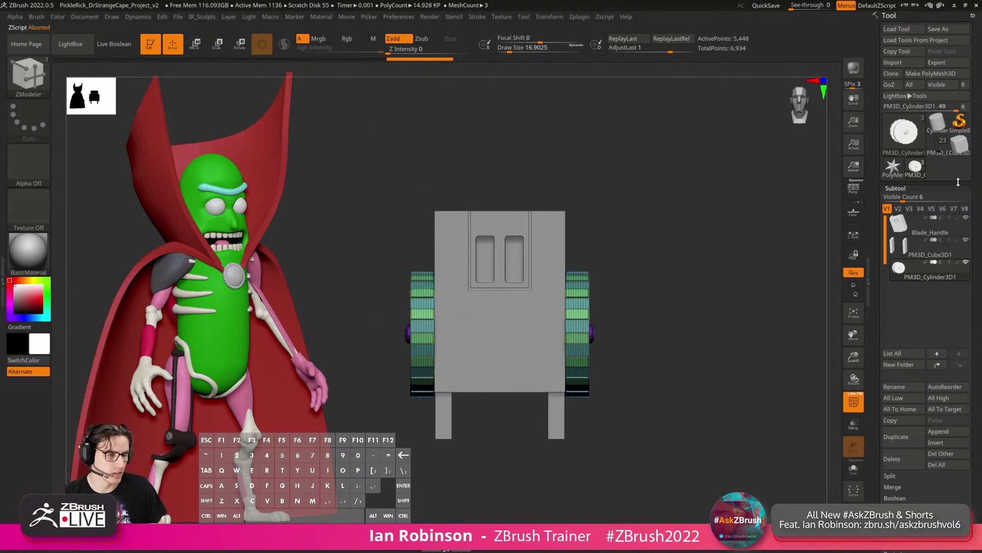
{"action": "key", "text": "shift+f"}
Insert a Plane3D subtool and move it straight up above the slotted handle body.
{"action": "left_click", "coordinate": [942, 443]}
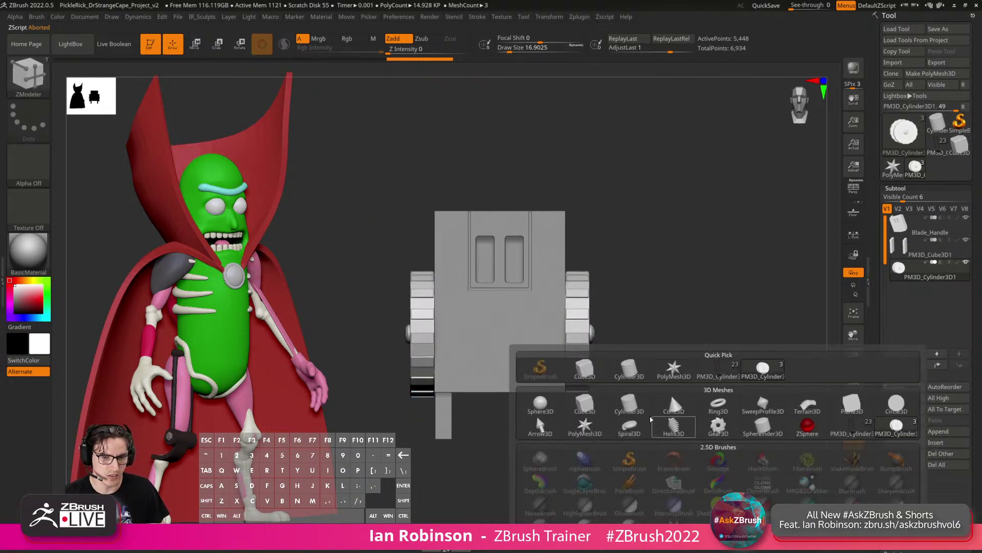
{"action": "left_click", "coordinate": [852, 404]}
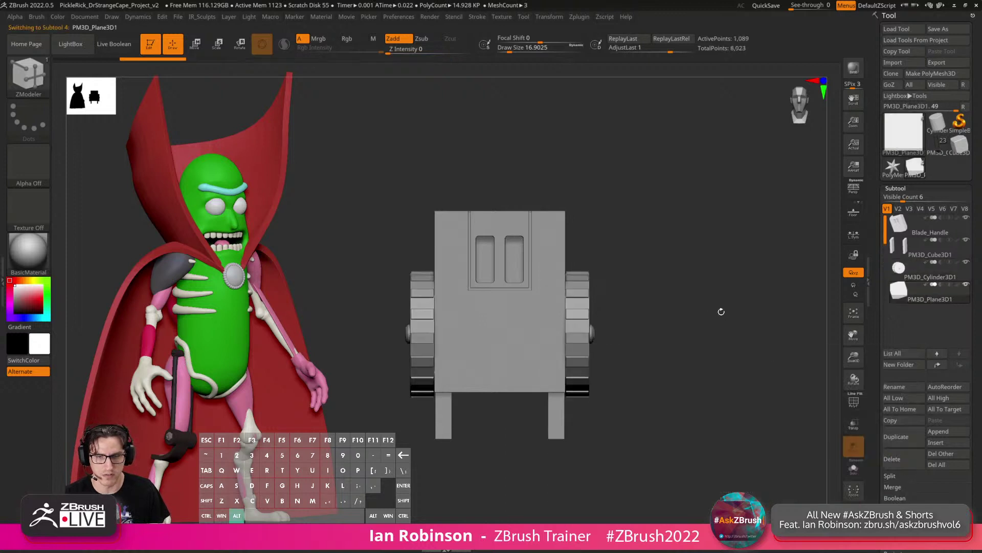
{"action": "left_click_drag", "start_coordinate": [719, 309], "coordinate": [689, 320]}
{"action": "key", "text": "w"}
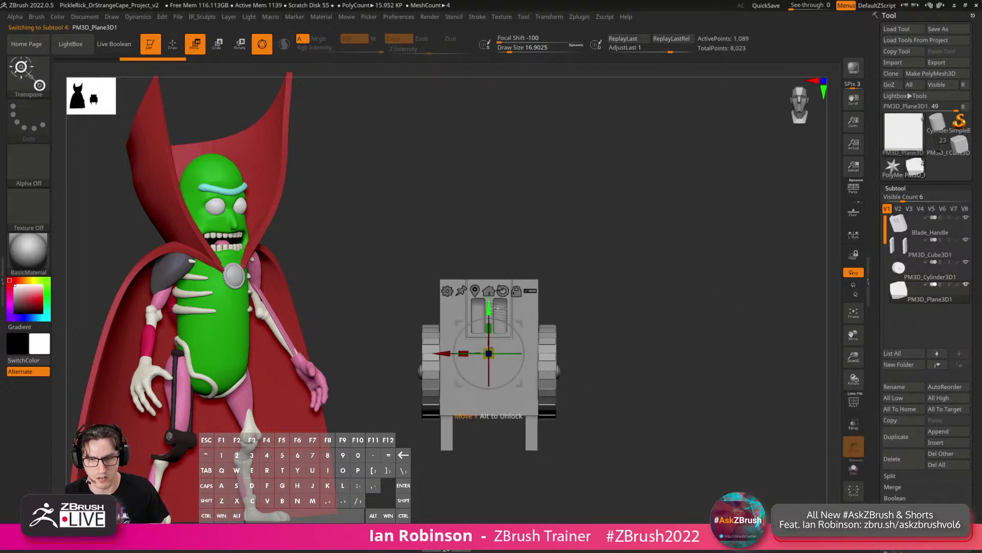
{"action": "left_click_drag", "start_coordinate": [489, 307], "coordinate": [489, 168]}
{"action": "left_click_drag", "start_coordinate": [508, 202], "coordinate": [489, 161]}
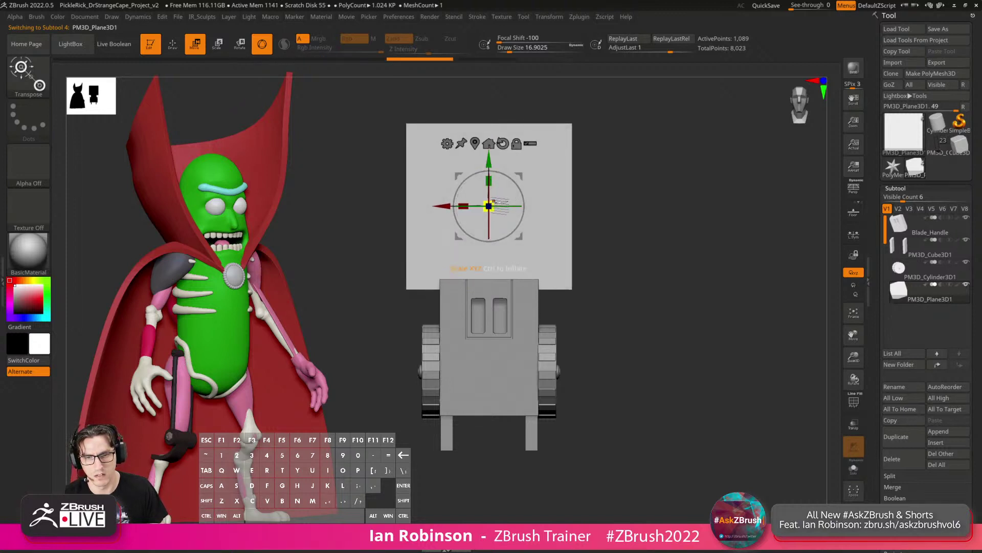
Scale the plane up uniformly above the handle and turn on the PolyFrame display.
{"action": "left_click_drag", "start_coordinate": [490, 206], "coordinate": [509, 190]}
{"action": "key", "text": "shift+f"}
{"action": "right_click_drag", "start_coordinate": [676, 246], "coordinate": [593, 297], "text": "ctrl"}
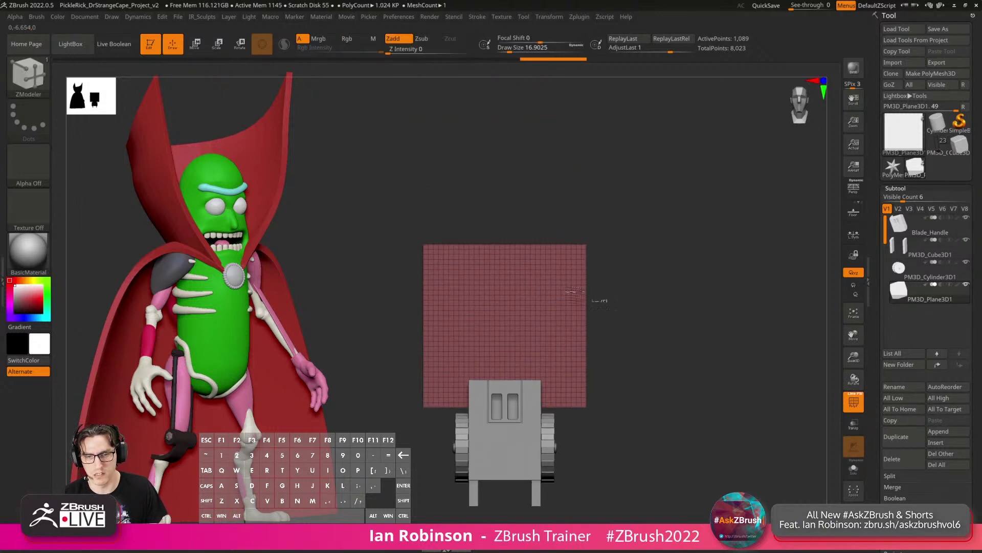
Move the plane up until it clears the handle body.
{"action": "mouse_move", "coordinate": [514, 276]}
{"action": "left_mouse_down"}
{"action": "mouse_move", "coordinate": [537, 248]}
{"action": "mouse_move", "coordinate": [505, 238]}
{"action": "left_mouse_up"}
{"action": "key", "text": "q"}
{"action": "right_click_drag", "start_coordinate": [647, 217], "coordinate": [669, 261], "text": "ctrl"}
{"action": "right_click_drag", "start_coordinate": [670, 261], "coordinate": [693, 255], "text": "alt"}
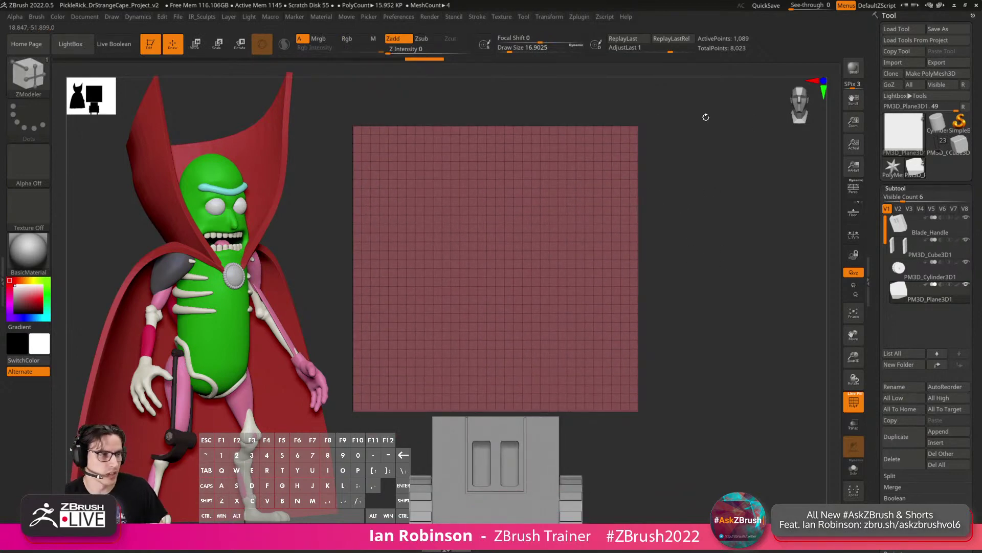
Bring the Pickle Rick reference board over the modelling canvas, turn off its Always On Top mode and position it beside the character.
{"action": "right_click_drag", "start_coordinate": [981, 116], "coordinate": [573, 157]}
{"action": "right_click", "coordinate": [573, 157]}
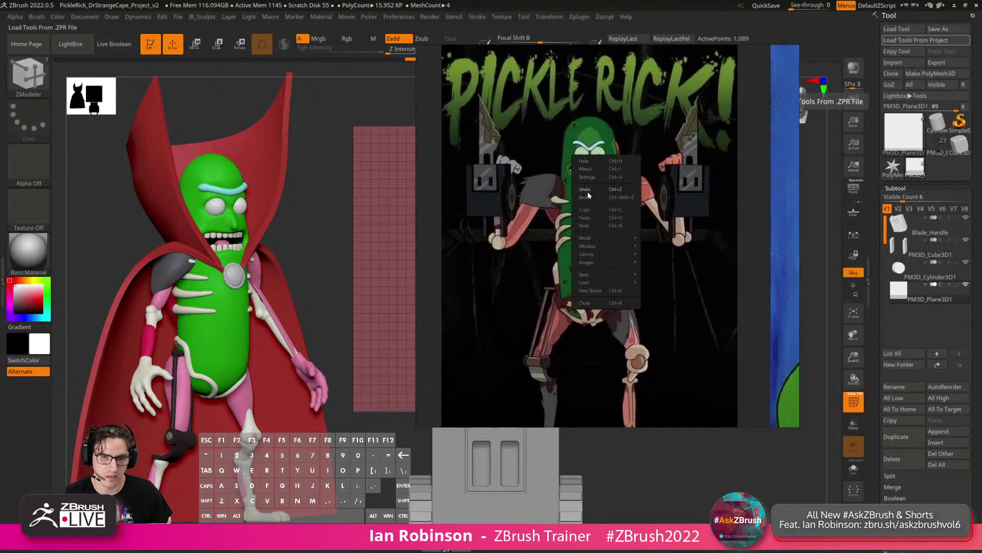
{"action": "mouse_move", "coordinate": [609, 238]}
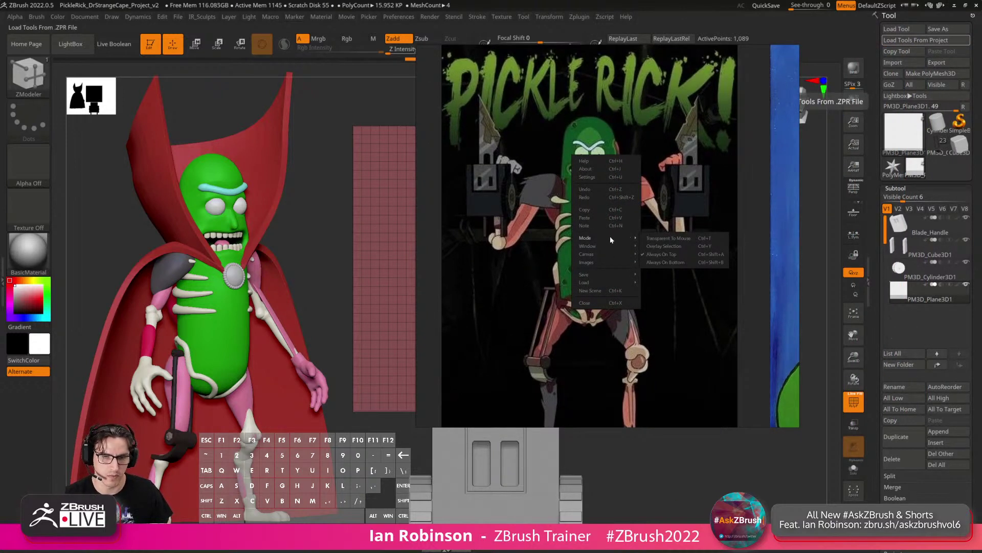
{"action": "left_click", "coordinate": [654, 255]}
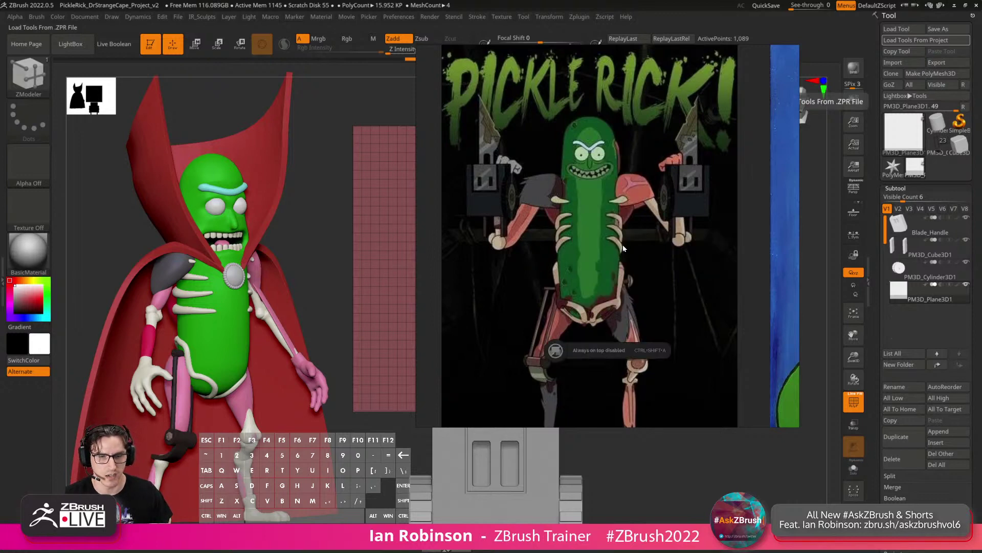
{"action": "right_click_drag", "start_coordinate": [649, 206], "coordinate": [652, 267]}
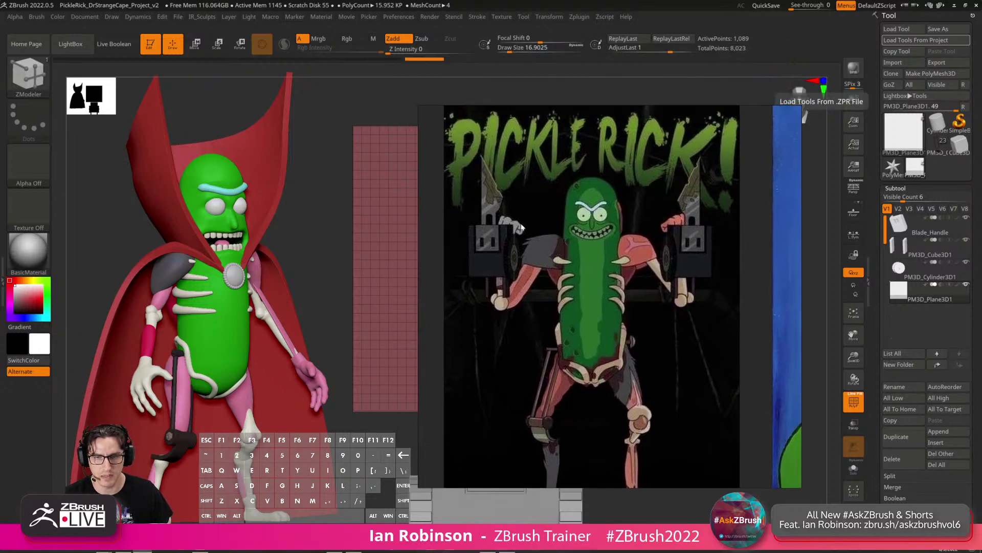
Enlarge the reference image around the blade and slotted handle next to Pickle Rick's raised hand.
{"action": "scroll", "coordinate": [516, 228], "scroll_direction": "up", "scroll_amount": 4}
{"action": "middle_click_drag", "start_coordinate": [514, 228], "coordinate": [580, 272]}
{"action": "scroll", "coordinate": [528, 250], "scroll_direction": "up", "scroll_amount": 2}
{"action": "middle_click_drag", "start_coordinate": [528, 249], "coordinate": [536, 275]}
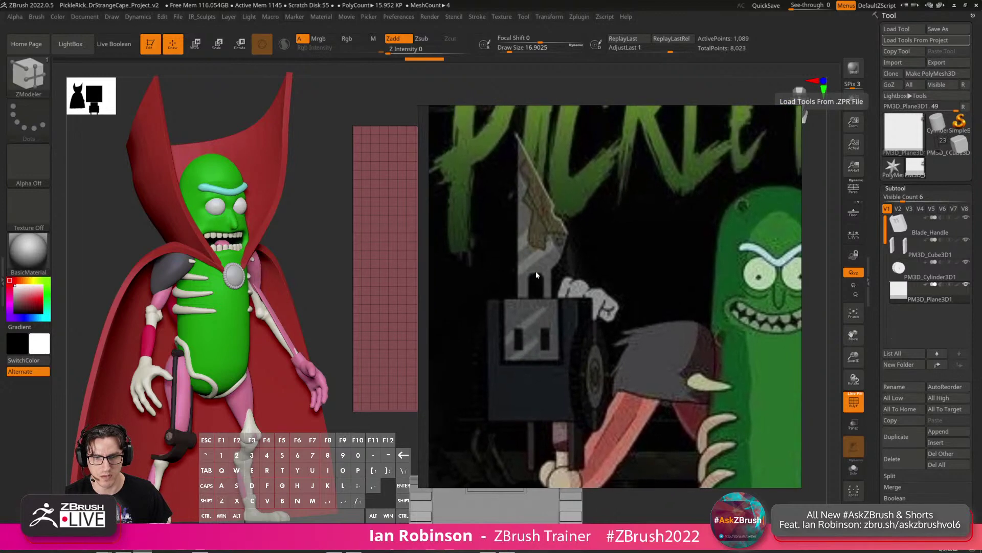
Switch back to ZBrush, set See-through to 38 and line the plane up over the reference blade.
{"action": "left_click", "coordinate": [518, 80]}
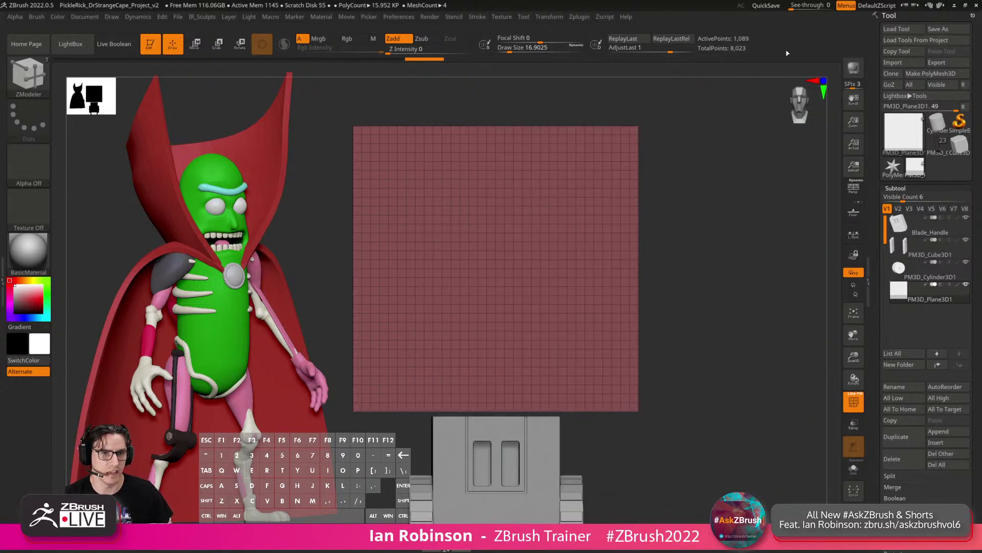
{"action": "left_click_drag", "start_coordinate": [792, 7], "coordinate": [803, 8]}
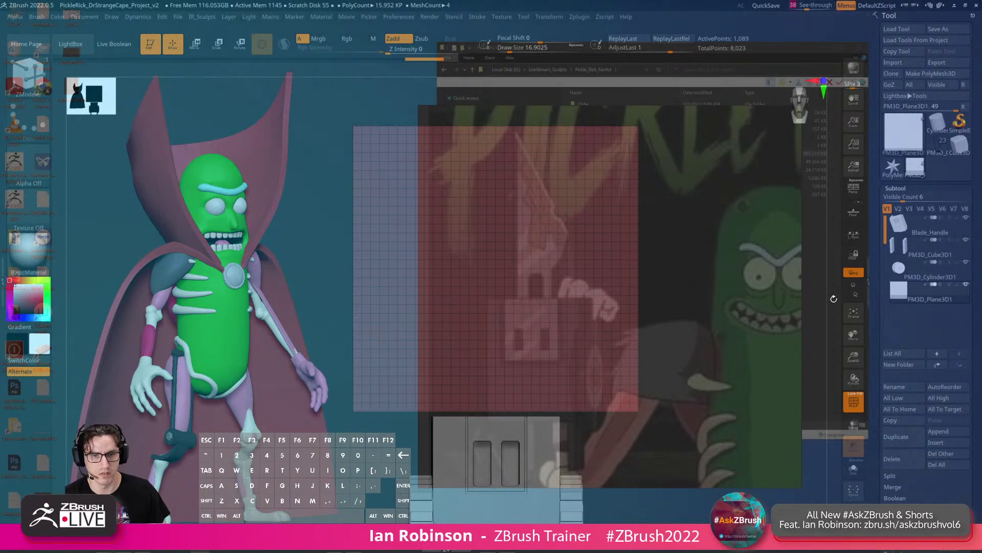
{"action": "left_click_drag", "start_coordinate": [728, 293], "coordinate": [757, 255], "text": "alt"}
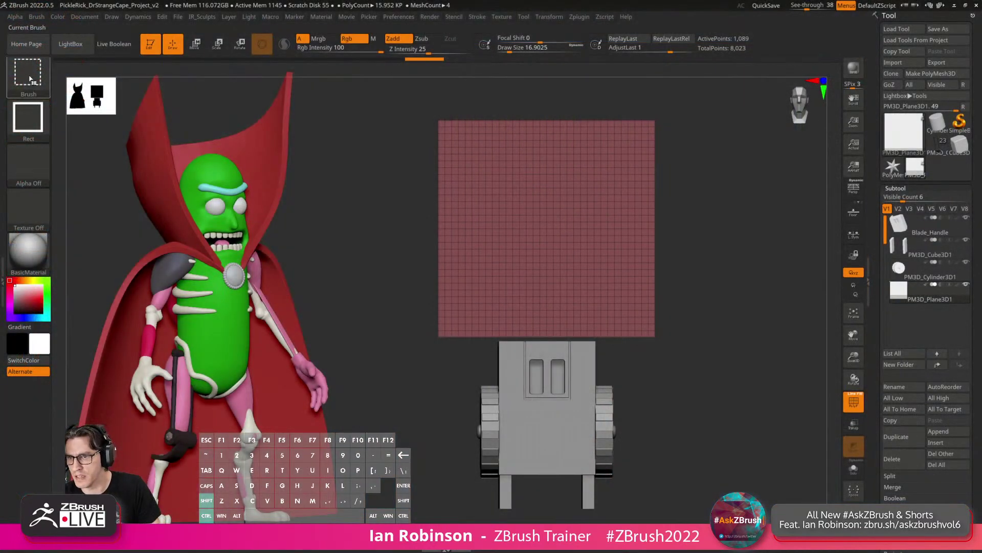
Try to slice the flat plane diagonally along the reference blade's slanted edge with the KnifeCurve brush.
{"action": "left_click", "coordinate": [28, 74], "text": "ctrl+shift"}
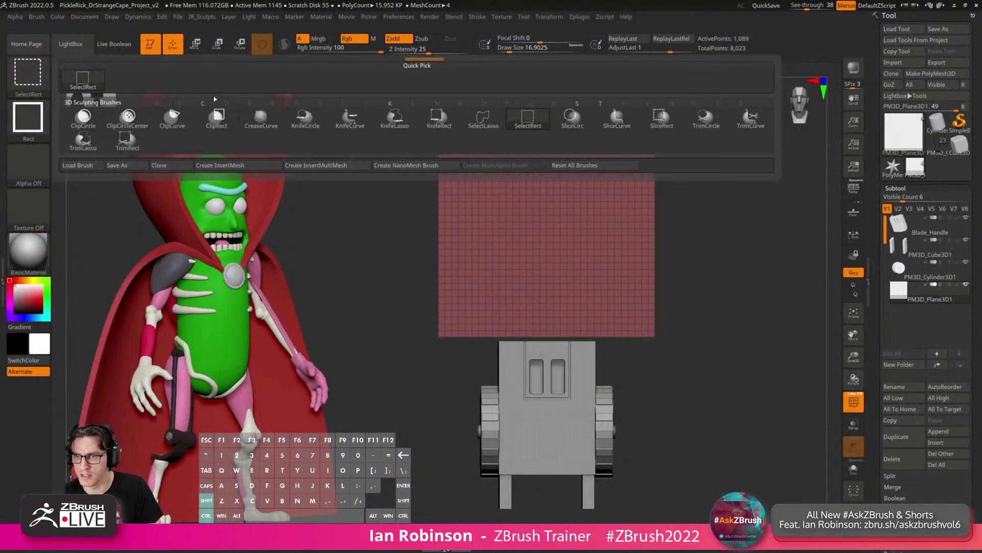
{"action": "left_click", "coordinate": [352, 120]}
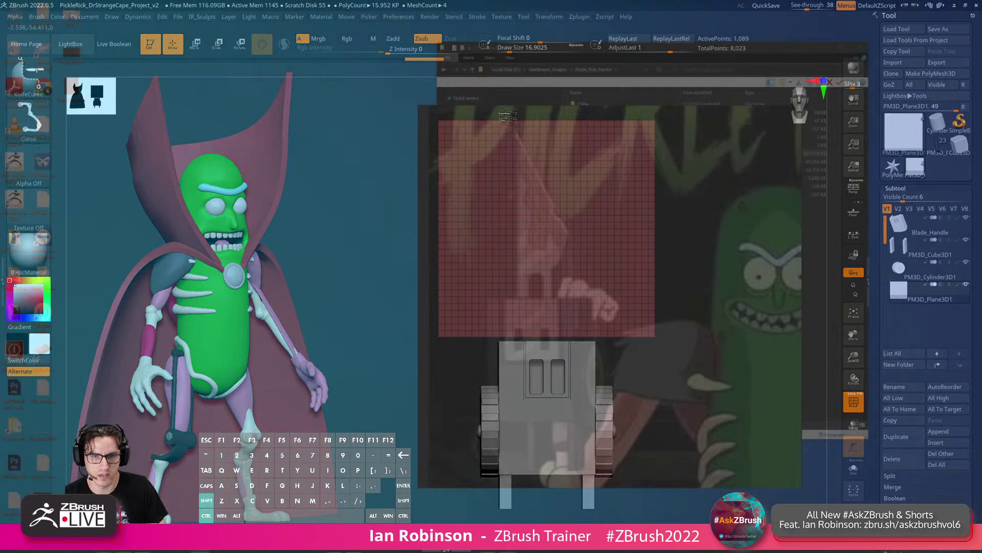
{"action": "left_click_drag", "start_coordinate": [508, 116], "coordinate": [638, 291], "text": "ctrl+shift"}
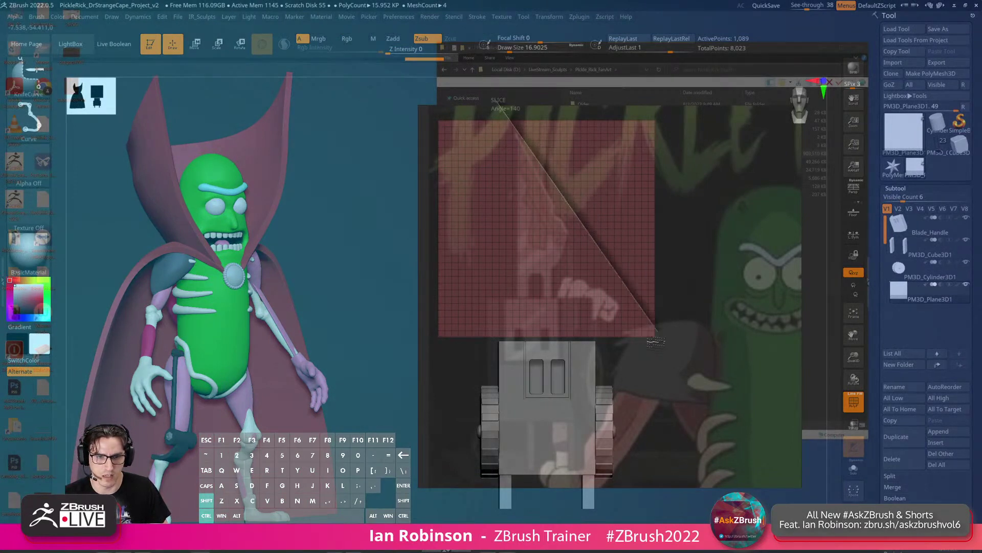
{"action": "mouse_move", "coordinate": [656, 341]}
{"action": "left_mouse_down", "text": "ctrl+shift"}
{"action": "mouse_move", "coordinate": [668, 362]}
{"action": "mouse_move", "coordinate": [666, 352]}
{"action": "left_mouse_up", "text": "ctrl+shift"}
{"action": "key", "text": "space"}
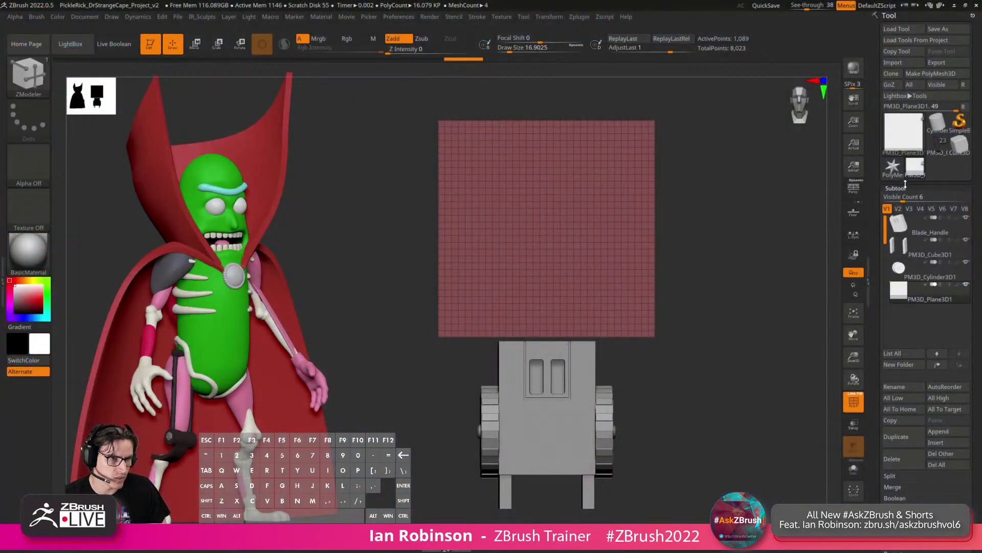
Open the plane's Geometry settings, try another bent knife cut across the plane and undo it.
{"action": "left_click", "coordinate": [908, 189]}
{"action": "left_click", "coordinate": [899, 174]}
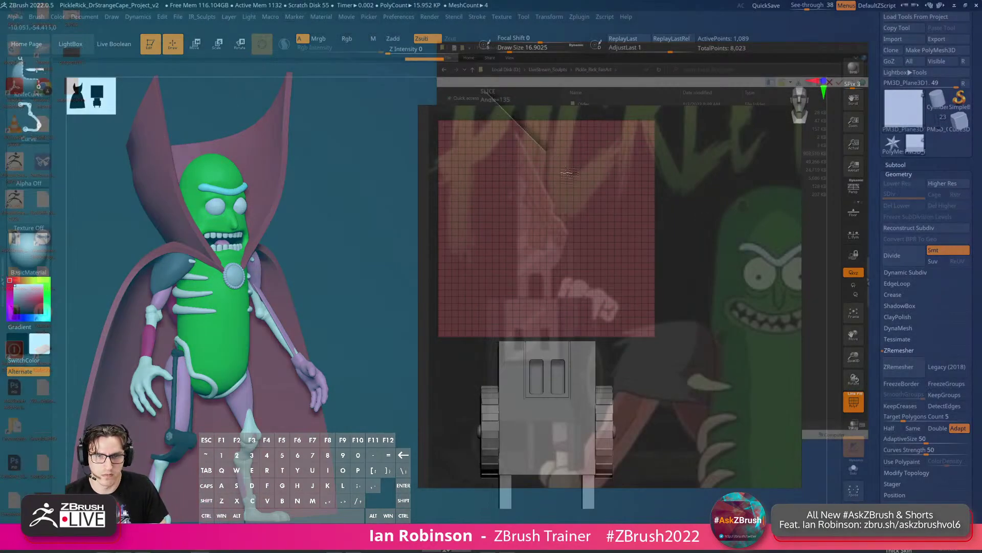
{"action": "mouse_move", "coordinate": [568, 174]}
{"action": "left_mouse_down", "text": "ctrl+shift"}
{"action": "mouse_move", "coordinate": [614, 266]}
{"action": "mouse_move", "coordinate": [609, 287]}
{"action": "mouse_move", "coordinate": [580, 247]}
{"action": "mouse_move", "coordinate": [674, 228]}
{"action": "left_mouse_up", "text": "ctrl+shift"}
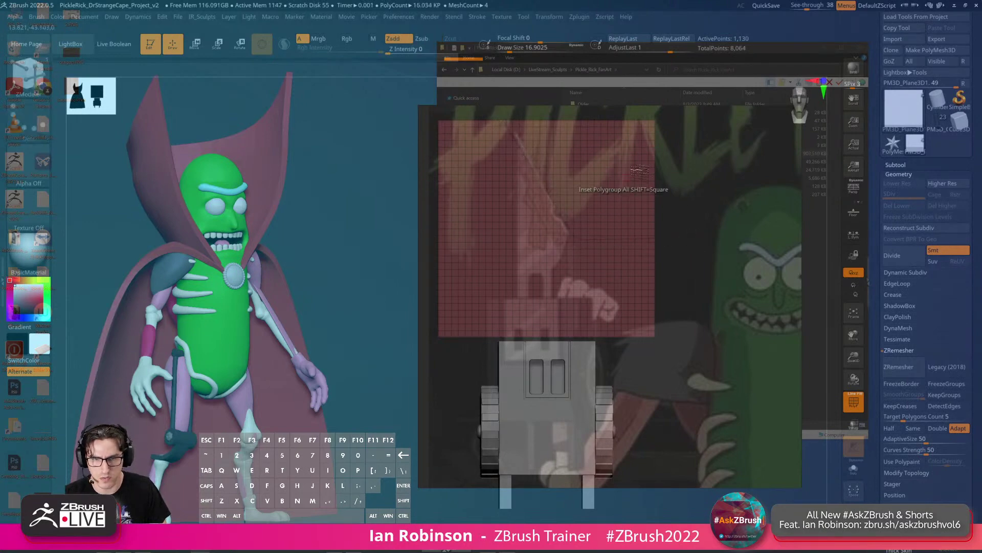
{"action": "key", "text": "ctrl+z"}
Thicken the plane into a slab with ZModeler's QMesh polygon action on the Polygroup All target.
{"action": "right_click_drag", "start_coordinate": [598, 201], "coordinate": [654, 227], "text": "ctrl"}
{"action": "key", "text": "b"}
{"action": "key", "text": "z"}
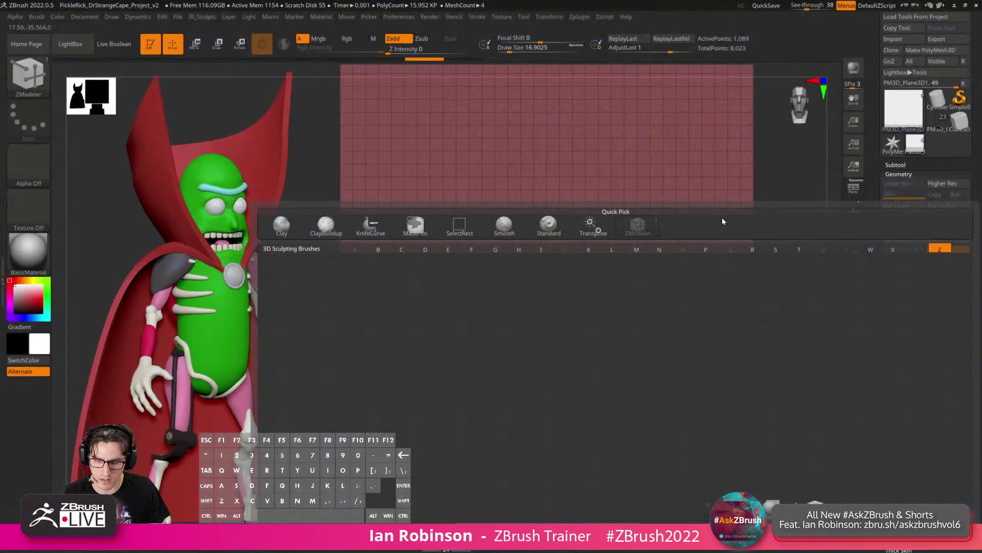
{"action": "key", "text": "m"}
{"action": "left_click_drag", "start_coordinate": [769, 179], "coordinate": [726, 186]}
{"action": "key", "text": "space"}
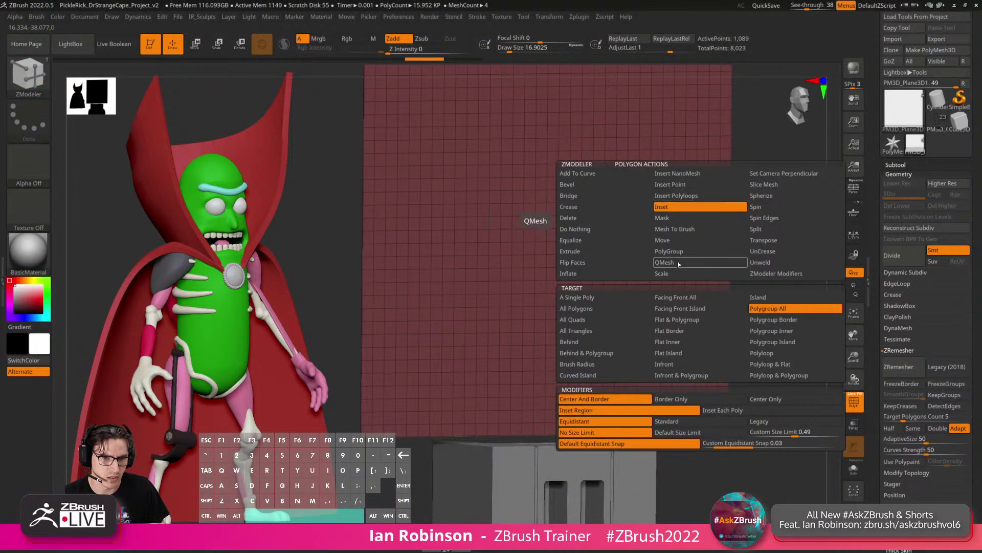
{"action": "left_click", "coordinate": [678, 263]}
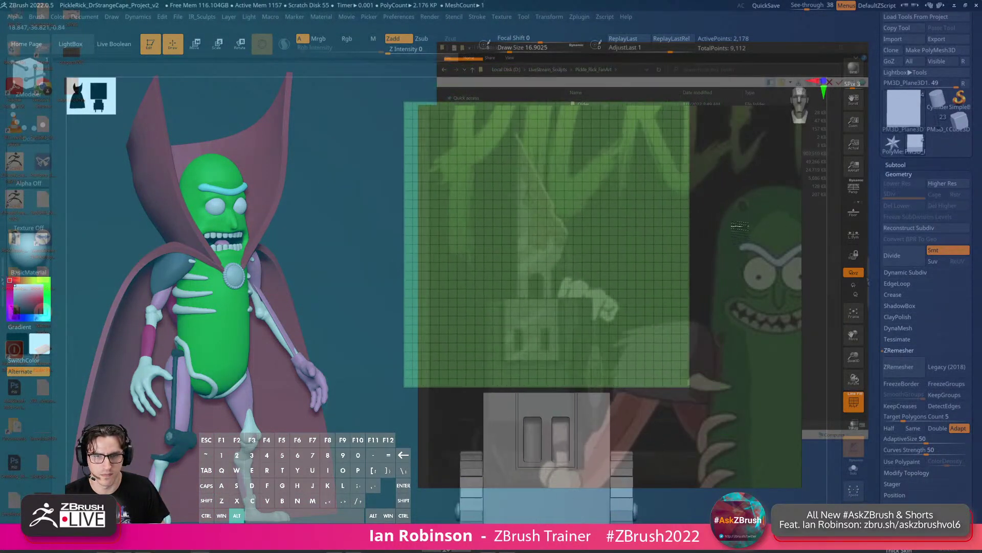
Cut away the slab's upper corner along the reference blade's slanted edge with KnifeCurve and try a second, vertical cut.
{"action": "left_click_drag", "start_coordinate": [492, 87], "coordinate": [589, 259], "text": "ctrl+shift"}
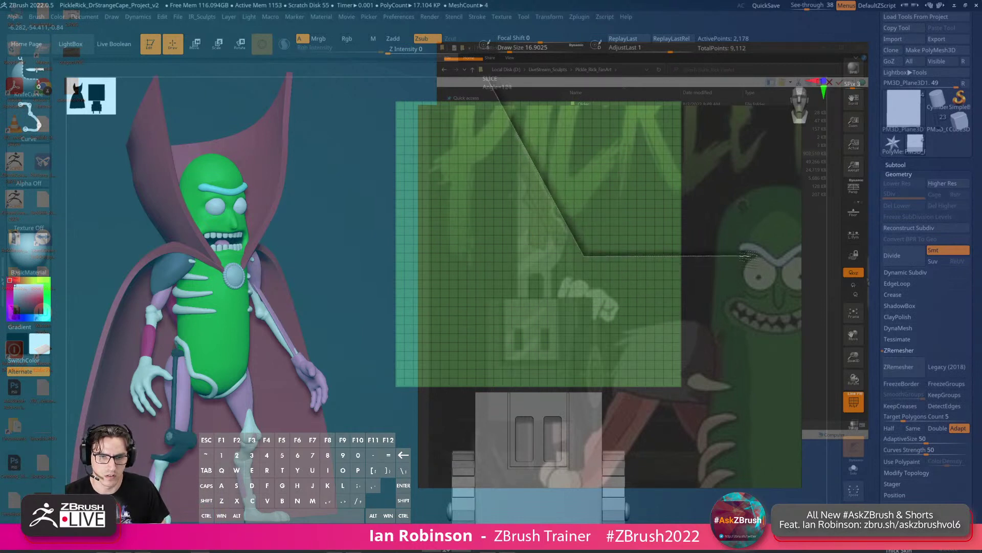
{"action": "left_click_drag", "start_coordinate": [747, 256], "coordinate": [748, 257], "text": "ctrl+shift"}
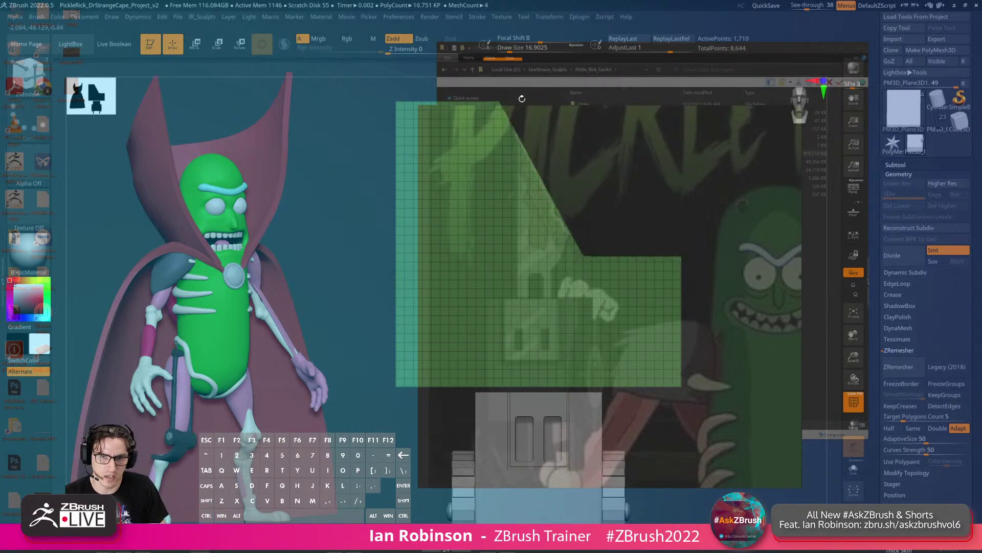
{"action": "left_click_drag", "start_coordinate": [517, 95], "coordinate": [532, 212], "text": "ctrl+shift"}
{"action": "mouse_move", "coordinate": [543, 332]}
{"action": "left_mouse_down", "text": "ctrl+shift"}
{"action": "mouse_move", "coordinate": [529, 402]}
{"action": "mouse_move", "coordinate": [514, 91]}
{"action": "left_mouse_up", "text": "ctrl+shift"}
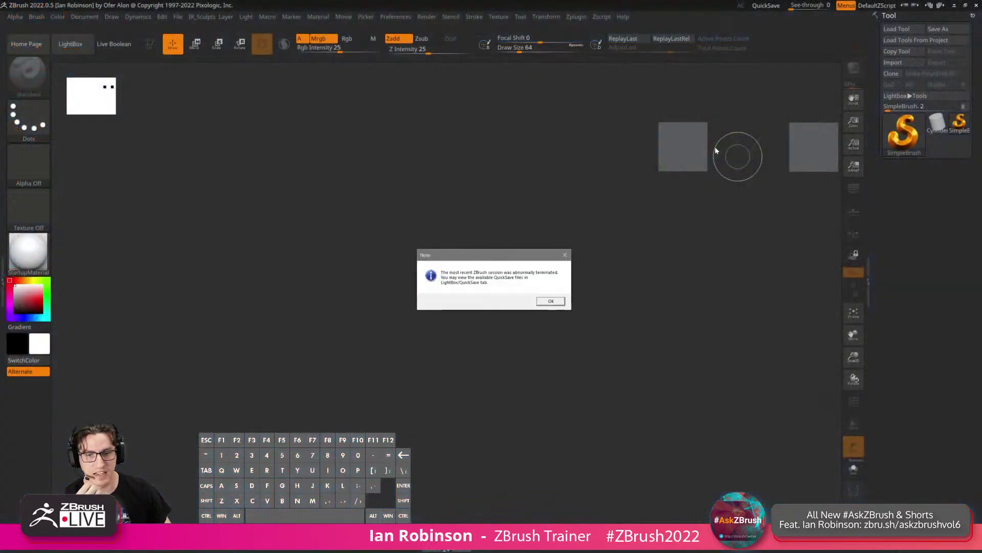
Dismiss the startup note and LightBox, and open the project PickleRick_DrStrangeCape_Project_v2 from the Pickle_Rick_FanArt folder.
{"action": "left_click", "coordinate": [551, 302]}
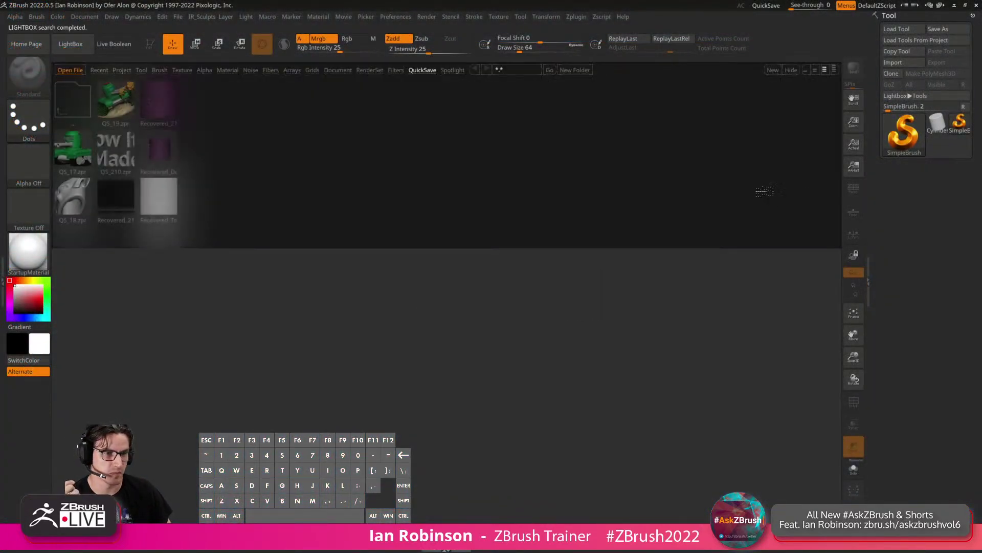
{"action": "key", "text": "comma"}
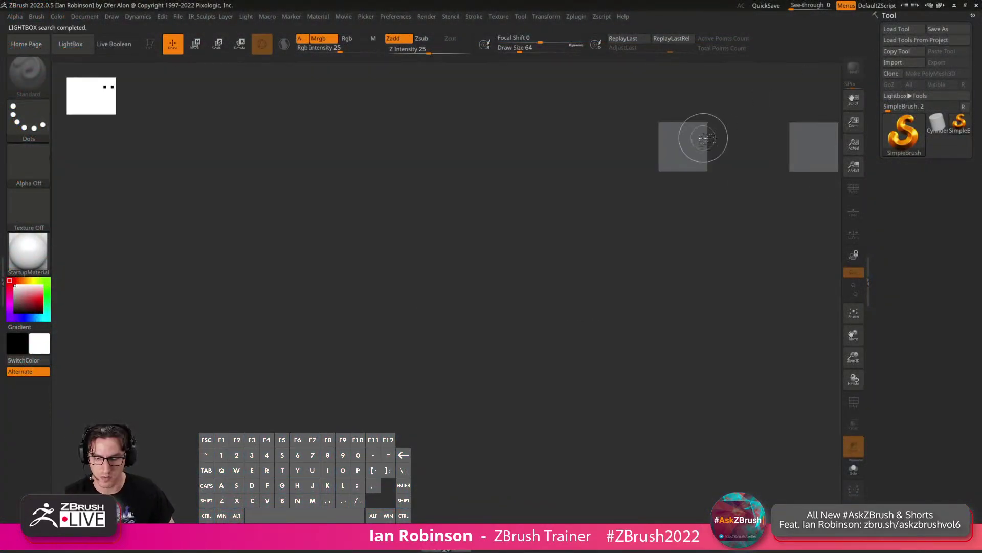
{"action": "key", "text": "ctrl+o"}
{"action": "left_click", "coordinate": [519, 300]}
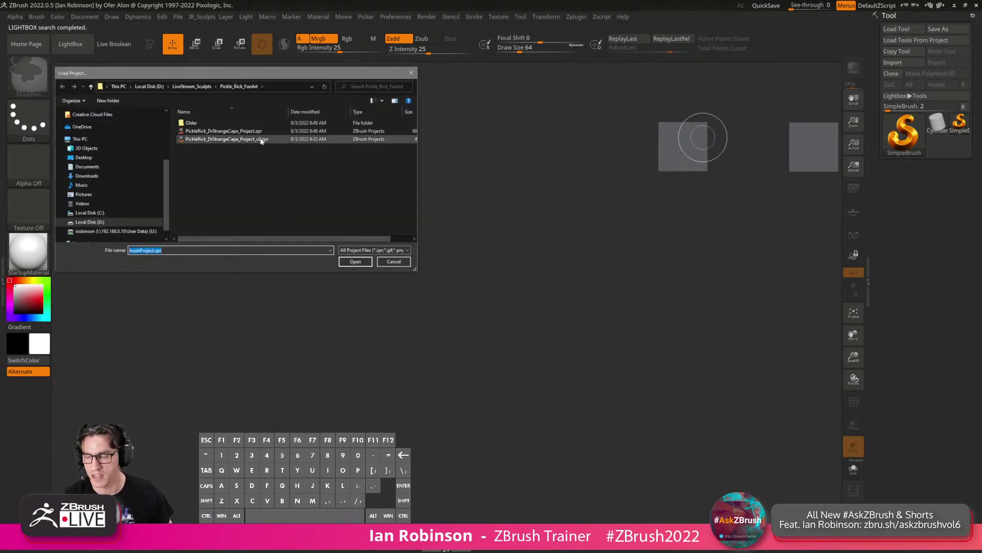
{"action": "left_click", "coordinate": [261, 139]}
{"action": "left_click", "coordinate": [356, 261]}
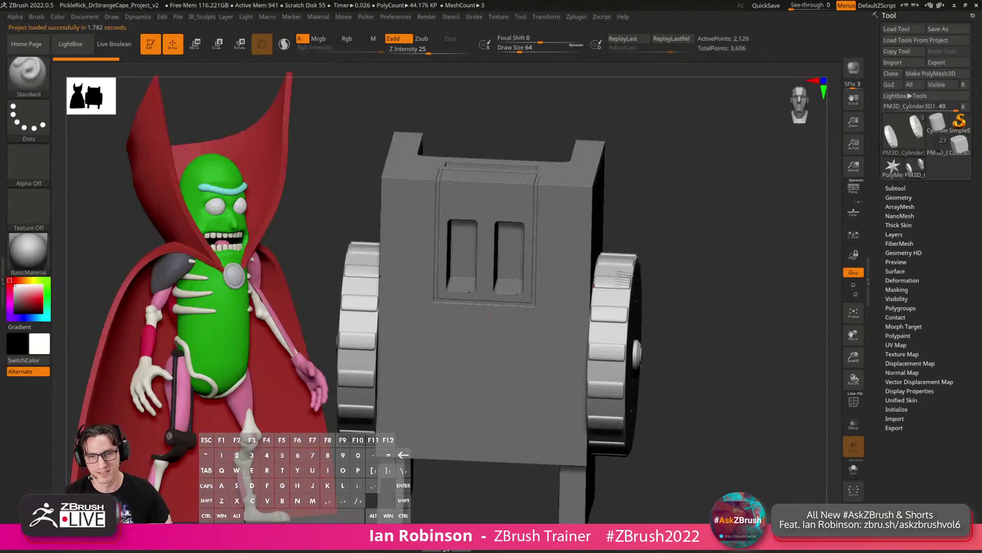
Face the blade handle straight from the front and insert a Plane3D subtool.
{"action": "mouse_move", "coordinate": [730, 235]}
{"action": "left_mouse_down", "text": "shift"}
{"action": "mouse_move", "coordinate": [723, 217]}
{"action": "mouse_move", "coordinate": [736, 243]}
{"action": "left_mouse_up", "text": "shift"}
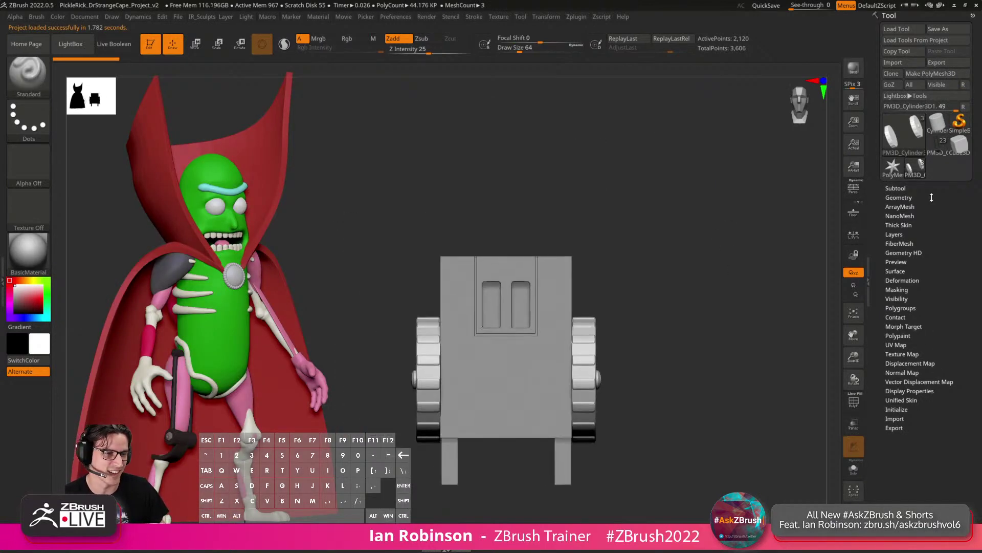
{"action": "left_click_drag", "start_coordinate": [928, 204], "coordinate": [928, 202]}
{"action": "left_click", "coordinate": [916, 188]}
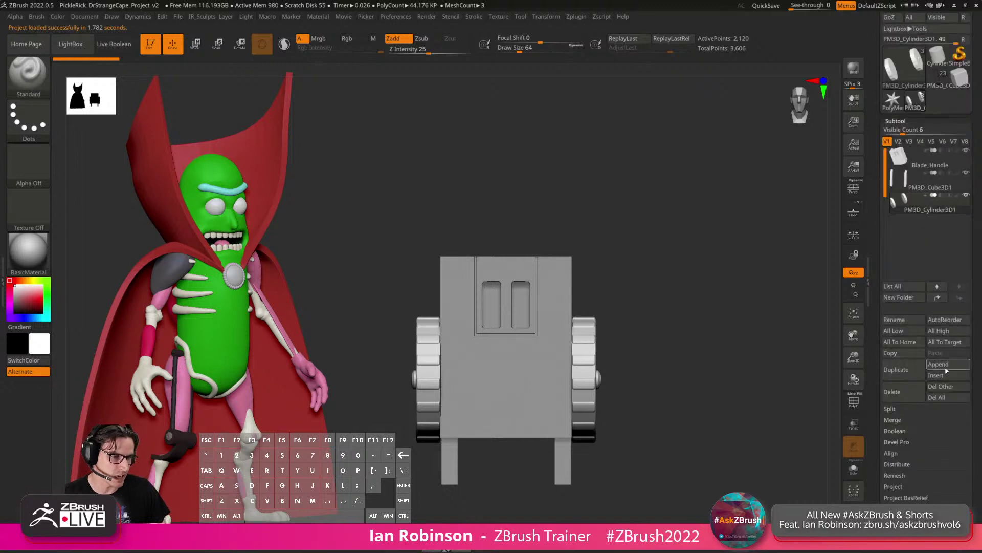
{"action": "left_click", "coordinate": [949, 376]}
{"action": "left_click", "coordinate": [852, 404]}
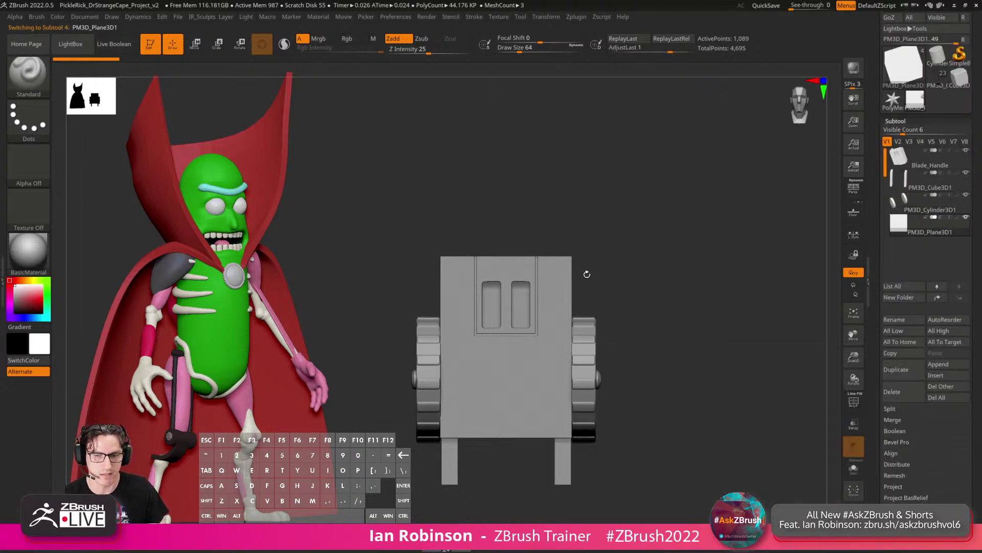
Move the new plane straight up above the handle, scale it up and turn on the PolyFrame display.
{"action": "key", "text": "w"}
{"action": "left_click_drag", "start_coordinate": [506, 310], "coordinate": [506, 153]}
{"action": "left_click_drag", "start_coordinate": [506, 198], "coordinate": [534, 182]}
{"action": "key", "text": "q"}
{"action": "right_click_drag", "start_coordinate": [636, 181], "coordinate": [657, 187]}
{"action": "mouse_move", "coordinate": [658, 187]}
{"action": "right_mouse_down", "text": "ctrl"}
{"action": "mouse_move", "coordinate": [668, 224]}
{"action": "mouse_move", "coordinate": [563, 214]}
{"action": "right_mouse_up", "text": "ctrl"}
{"action": "key", "text": "shift+f"}
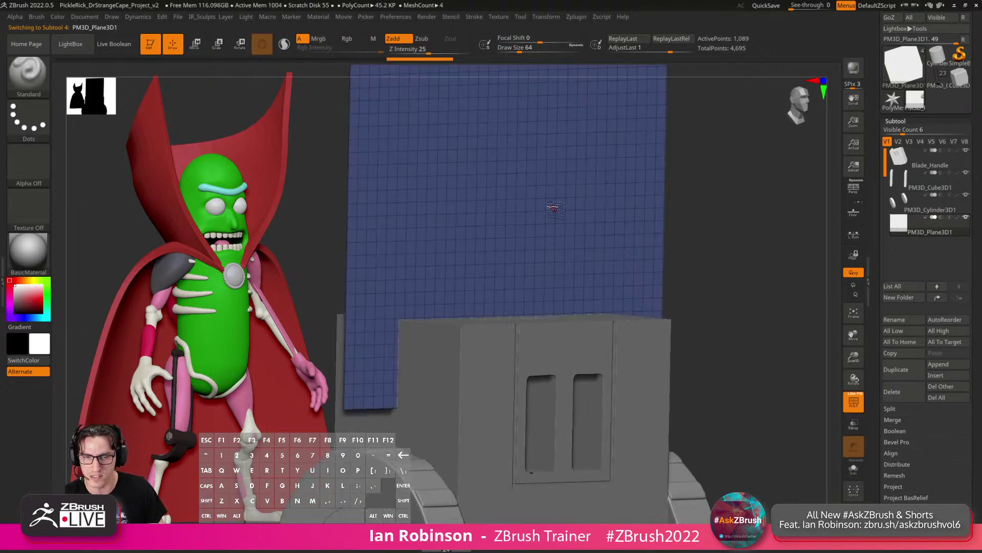
Set ZModeler's QMesh polygon action to target Polygroup All and extrude the whole plane into a thick slab.
{"action": "key", "text": "b"}
{"action": "key", "text": "z"}
{"action": "key", "text": "m"}
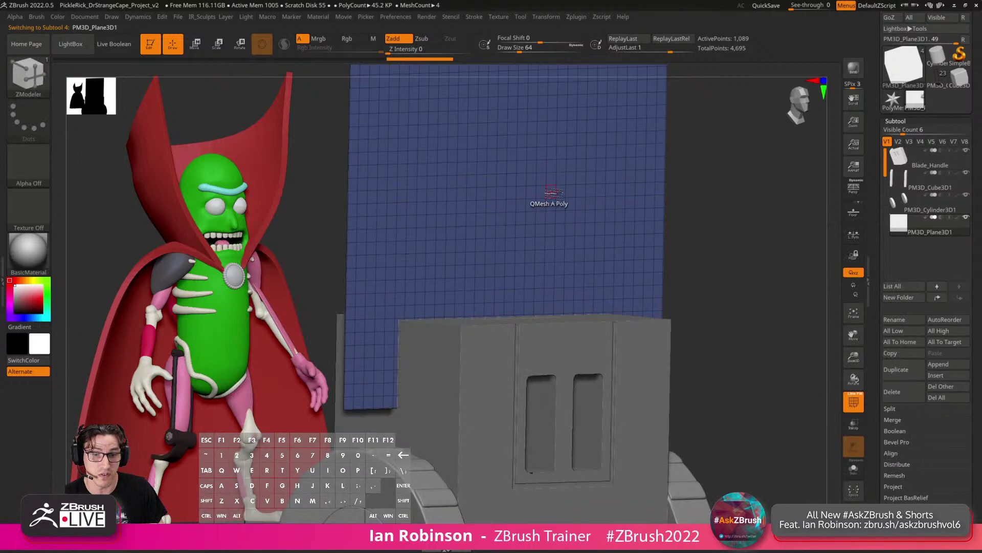
{"action": "left_click", "coordinate": [554, 193]}
{"action": "key", "text": "space"}
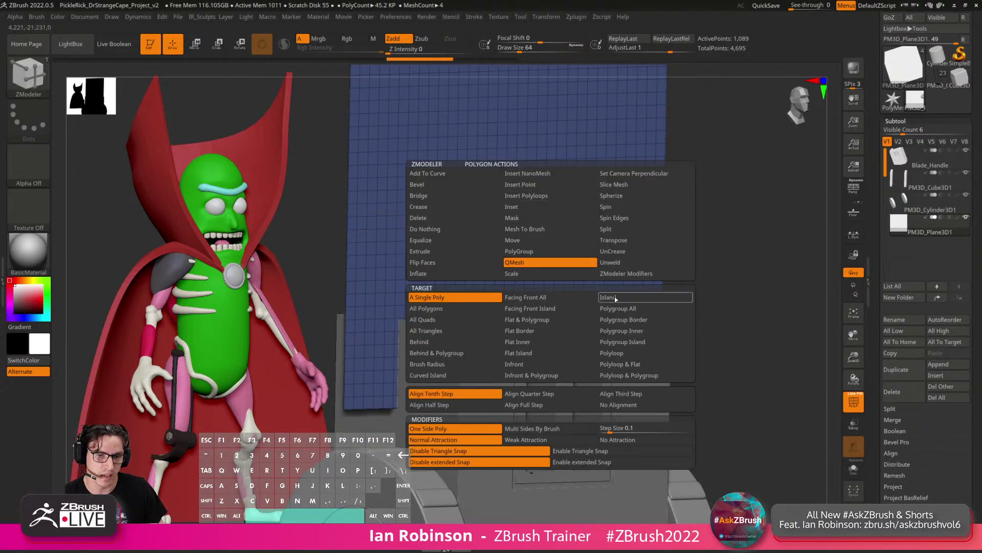
{"action": "left_click", "coordinate": [622, 309]}
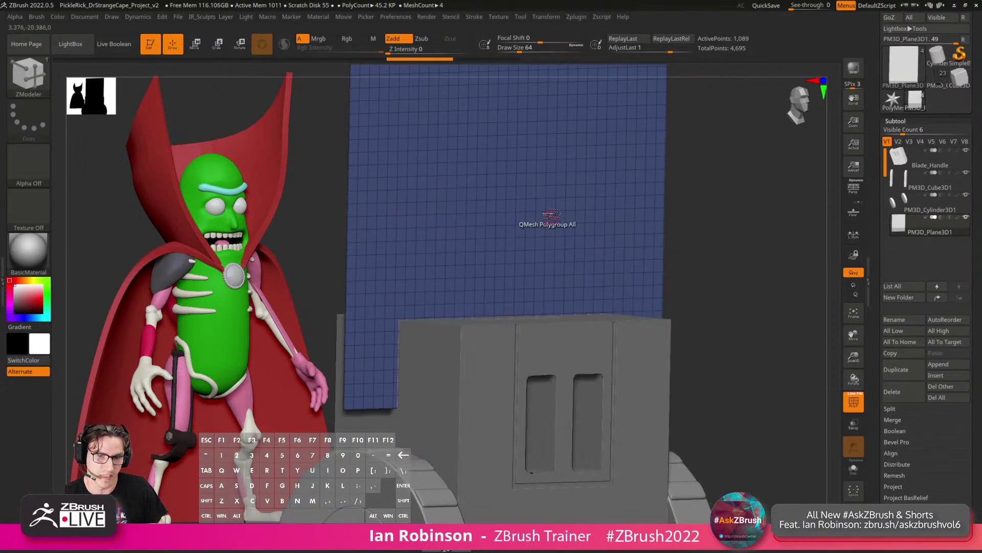
{"action": "left_click_drag", "start_coordinate": [555, 209], "coordinate": [767, 187]}
Set the see-through transparency to 29, line the slab up over the reference blade and choose the KnifeCurve brush.
{"action": "left_click_drag", "start_coordinate": [793, 5], "coordinate": [803, 7]}
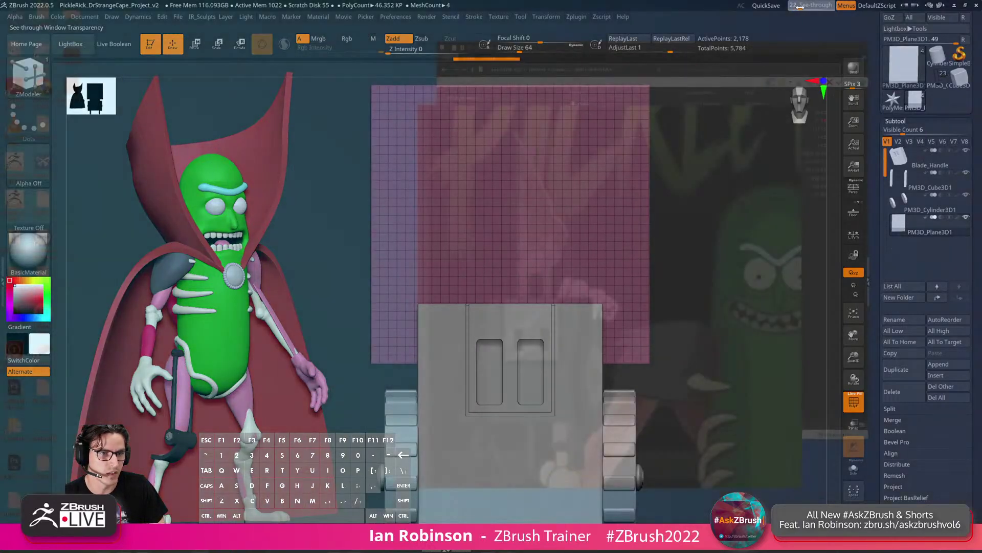
{"action": "mouse_move", "coordinate": [707, 168]}
{"action": "left_mouse_down", "text": "alt"}
{"action": "mouse_move", "coordinate": [730, 197]}
{"action": "mouse_move", "coordinate": [728, 179]}
{"action": "mouse_move", "coordinate": [736, 180]}
{"action": "mouse_move", "coordinate": [697, 171]}
{"action": "left_mouse_up", "text": "alt"}
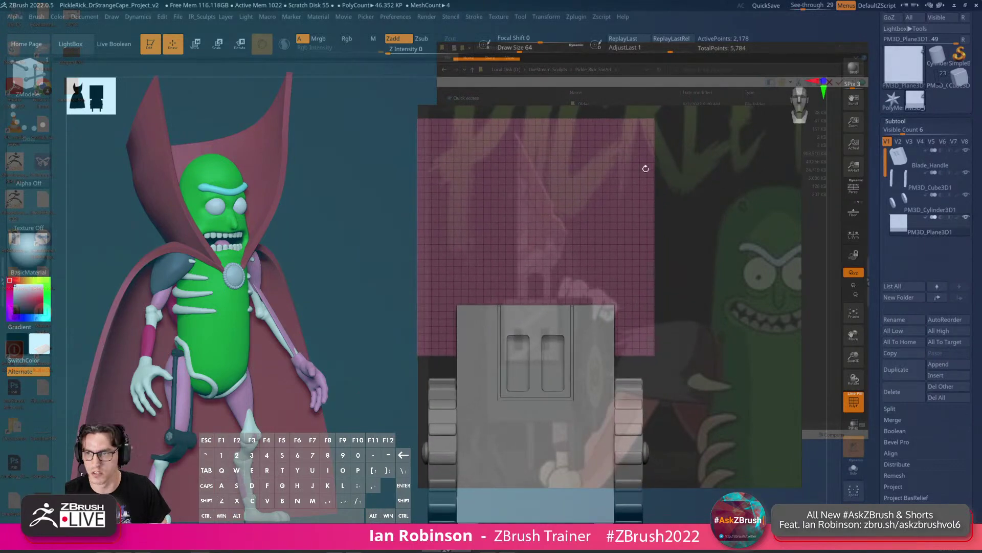
{"action": "key", "text": "ctrl+shift"}
{"action": "left_click", "coordinate": [27, 72]}
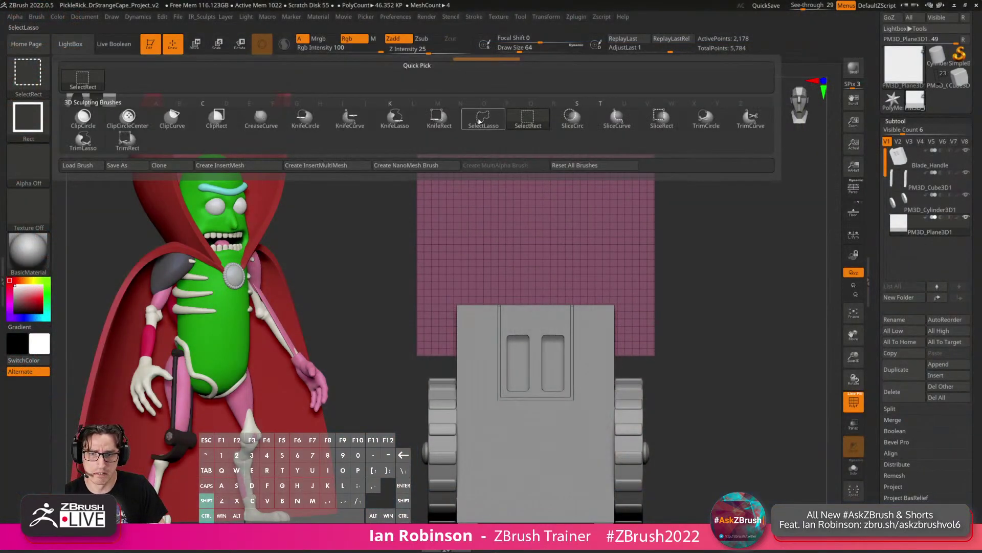
{"action": "left_click", "coordinate": [357, 122]}
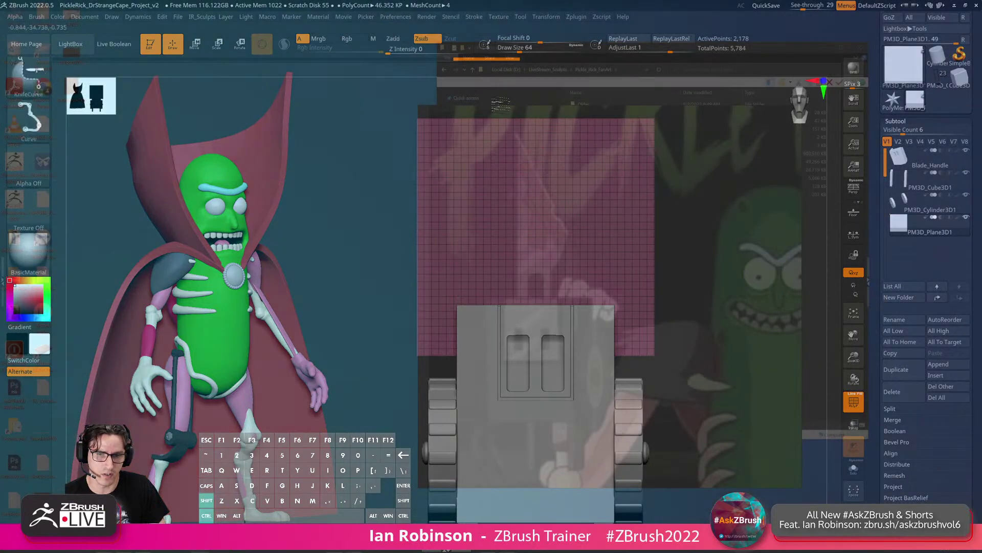
Knife-cut the slab along the slanted edge, the straight back and the notched lower edge of the reference blade.
{"action": "left_click_drag", "start_coordinate": [506, 107], "coordinate": [588, 254], "text": "ctrl+shift"}
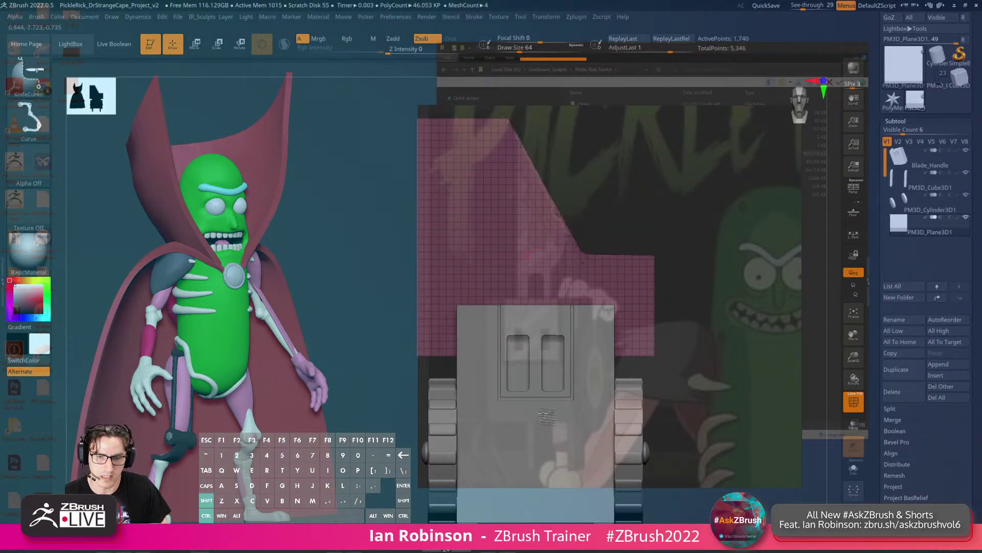
{"action": "left_click_drag", "start_coordinate": [537, 412], "coordinate": [508, 111], "text": "ctrl+shift"}
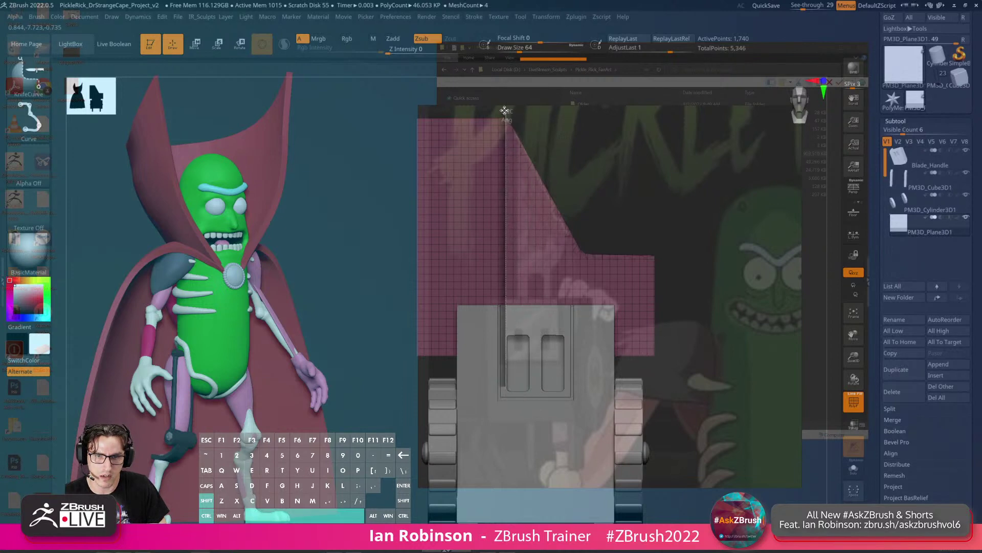
{"action": "key", "text": "ctrl+shift"}
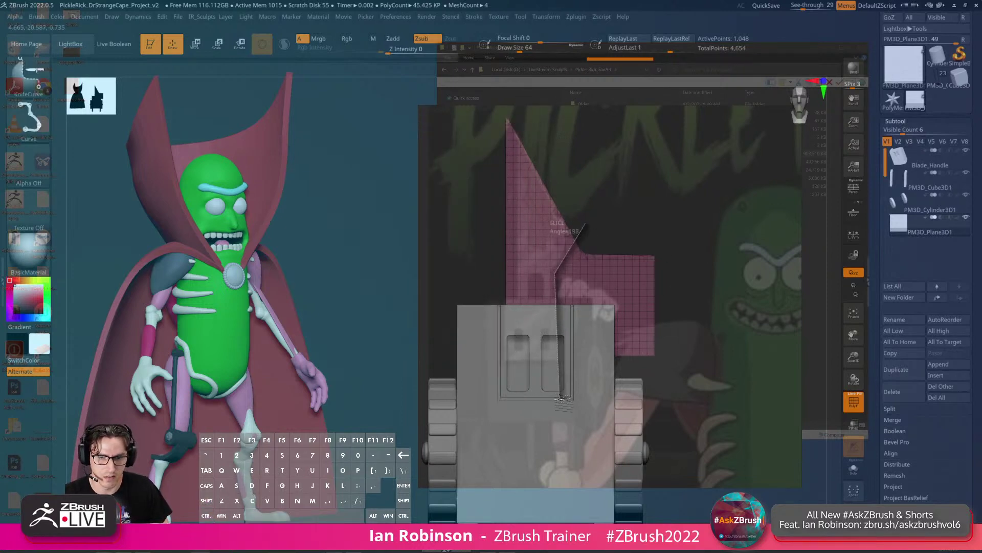
{"action": "left_click_drag", "start_coordinate": [562, 400], "coordinate": [565, 406], "text": "ctrl+shift"}
{"action": "left_click_drag", "start_coordinate": [725, 273], "coordinate": [712, 305]}
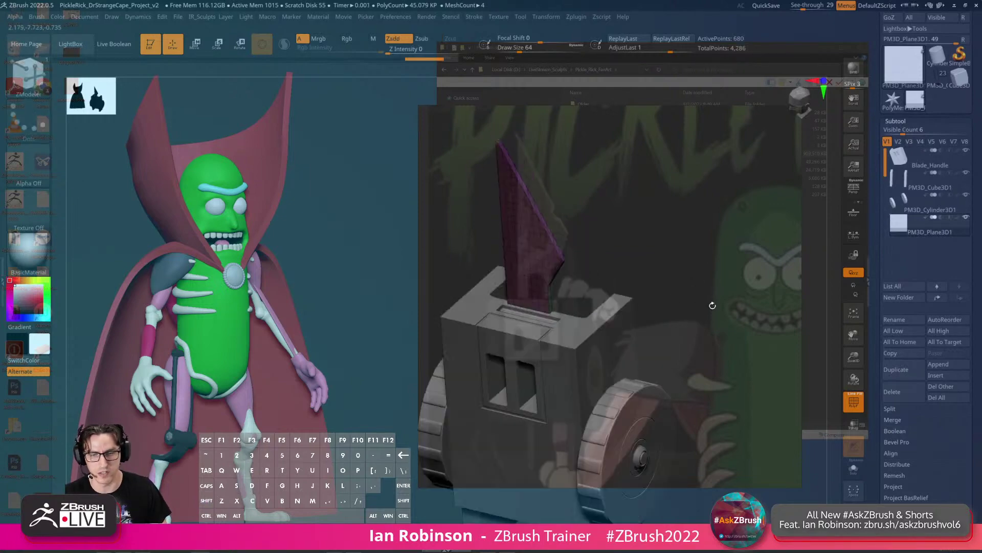
{"action": "left_click_drag", "start_coordinate": [669, 256], "coordinate": [669, 266], "text": "shift"}
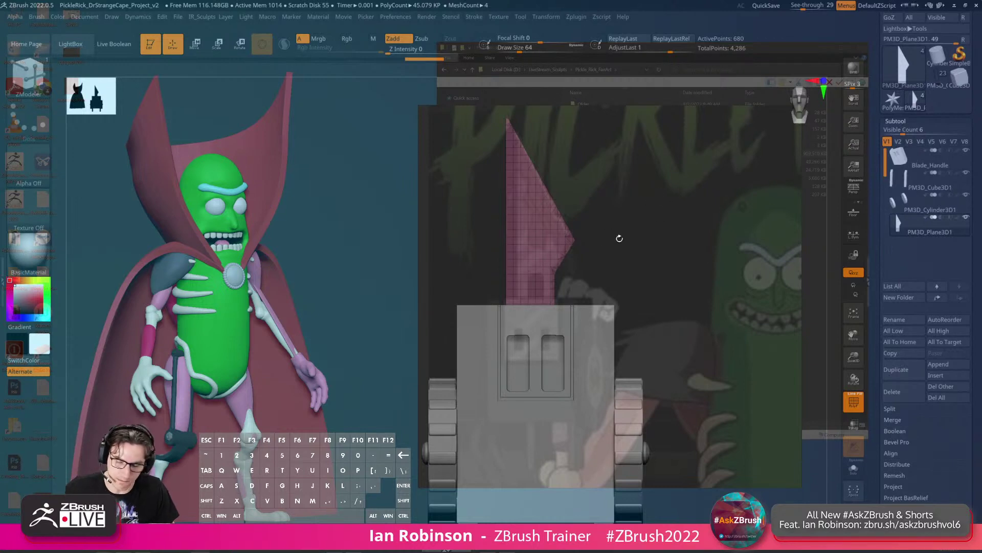
Move the blade along its thickness direction within the handle and return to the ZModeler brush.
{"action": "left_click_drag", "start_coordinate": [629, 216], "coordinate": [697, 261]}
{"action": "key", "text": "w"}
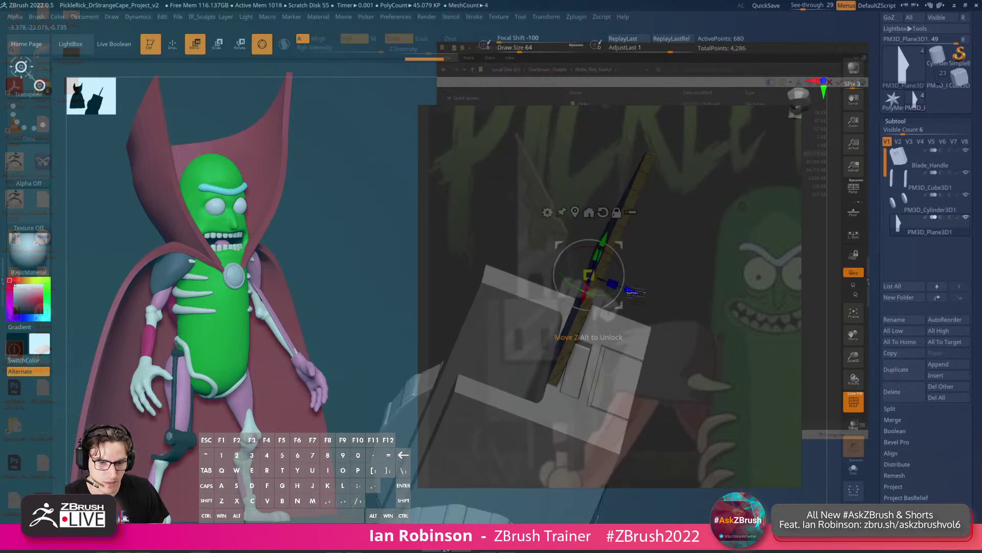
{"action": "key", "text": "b"}
{"action": "key", "text": "z"}
{"action": "key", "text": "m"}
{"action": "left_click_drag", "start_coordinate": [665, 256], "coordinate": [722, 236]}
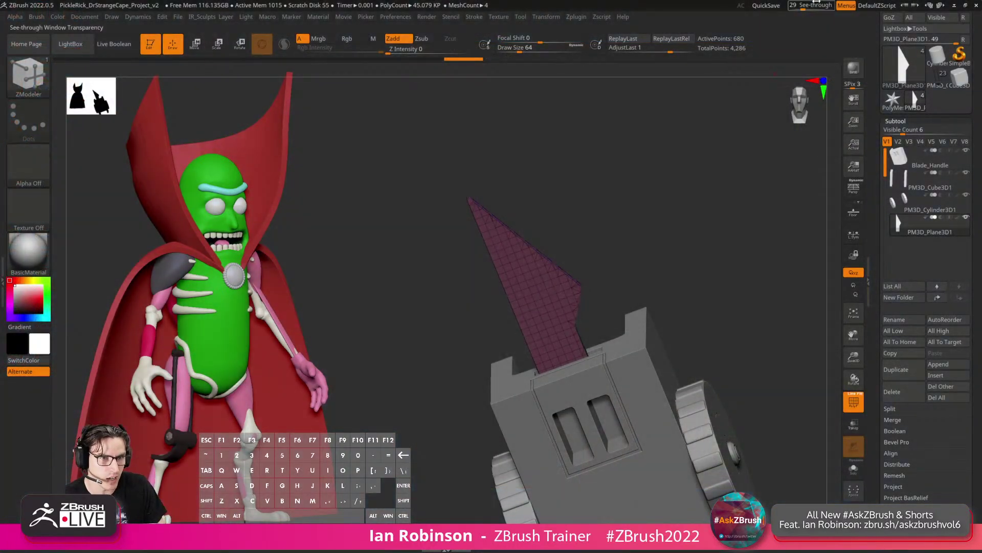
Set see-through to 0, knife-cut the blade's sharp tip off flat and show the blade in Solo mode.
{"action": "left_click_drag", "start_coordinate": [806, 7], "coordinate": [787, 7]}
{"action": "left_click_drag", "start_coordinate": [674, 152], "coordinate": [689, 358], "text": "shift"}
{"action": "key", "text": "ctrl+shift"}
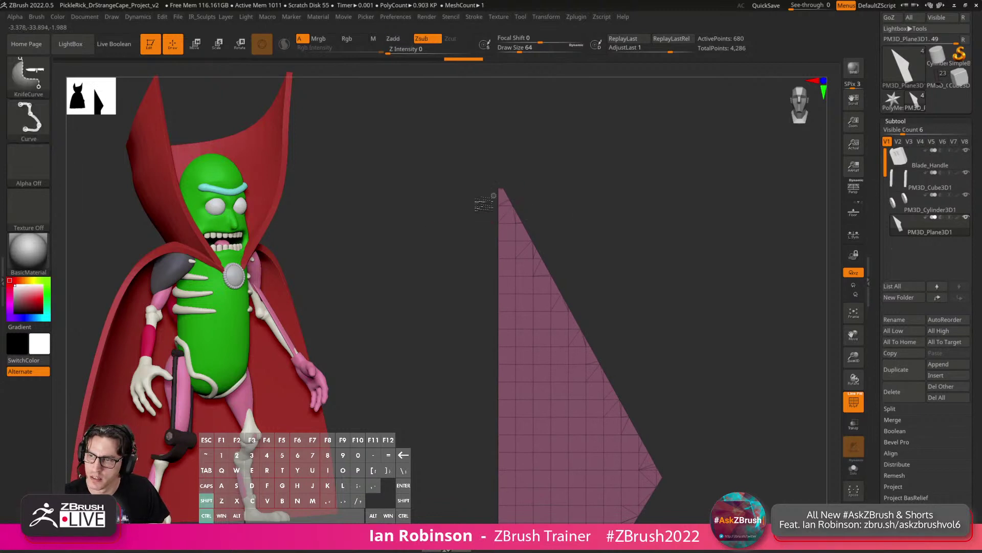
{"action": "left_click_drag", "start_coordinate": [460, 194], "coordinate": [673, 202], "text": "ctrl+shift"}
{"action": "left_click_drag", "start_coordinate": [618, 219], "coordinate": [643, 146]}
{"action": "left_click", "coordinate": [853, 469]}
{"action": "left_click_drag", "start_coordinate": [693, 314], "coordinate": [646, 220]}
{"action": "left_click_drag", "start_coordinate": [345, 222], "coordinate": [475, 281]}
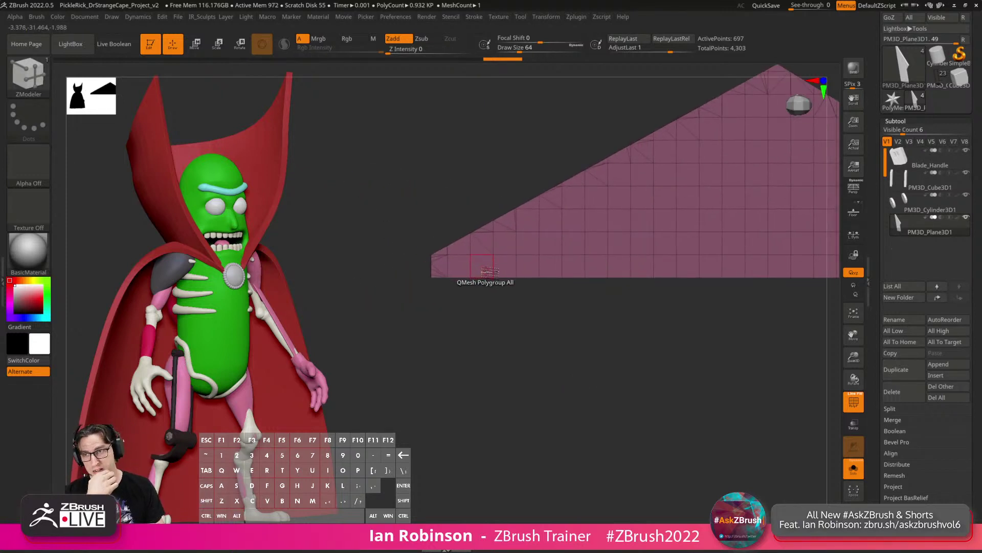
Regroup the blade's polygroups with Groups By Normals at a maximum angle of 20.
{"action": "left_click_drag", "start_coordinate": [480, 329], "coordinate": [557, 372], "text": "alt"}
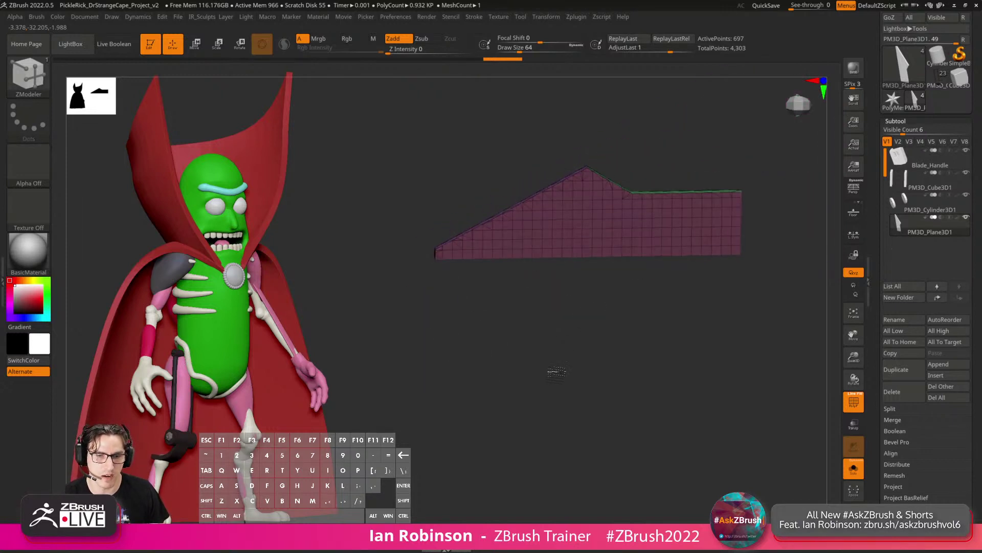
{"action": "left_click_drag", "start_coordinate": [550, 336], "coordinate": [551, 373]}
{"action": "left_click_drag", "start_coordinate": [532, 226], "coordinate": [600, 216], "text": "alt"}
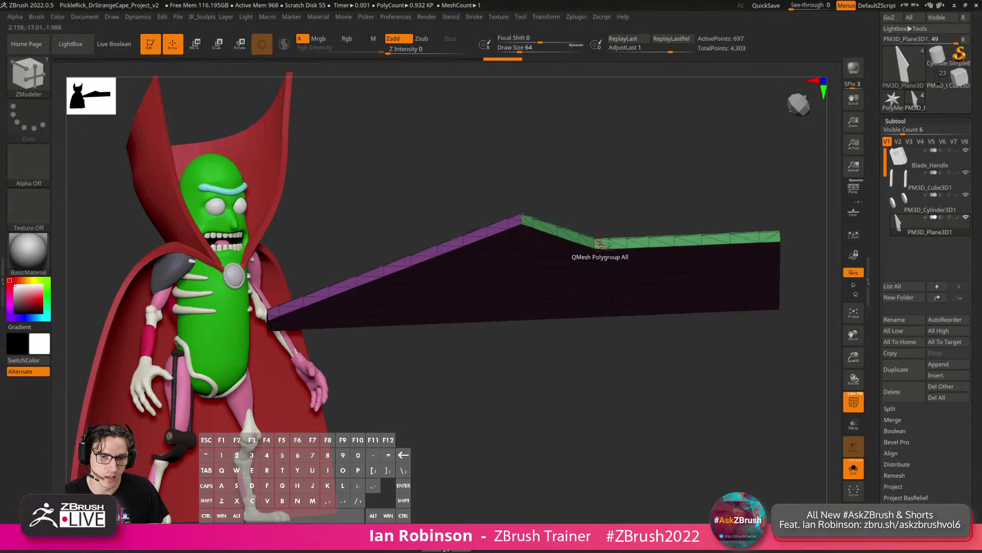
{"action": "key", "text": "2"}
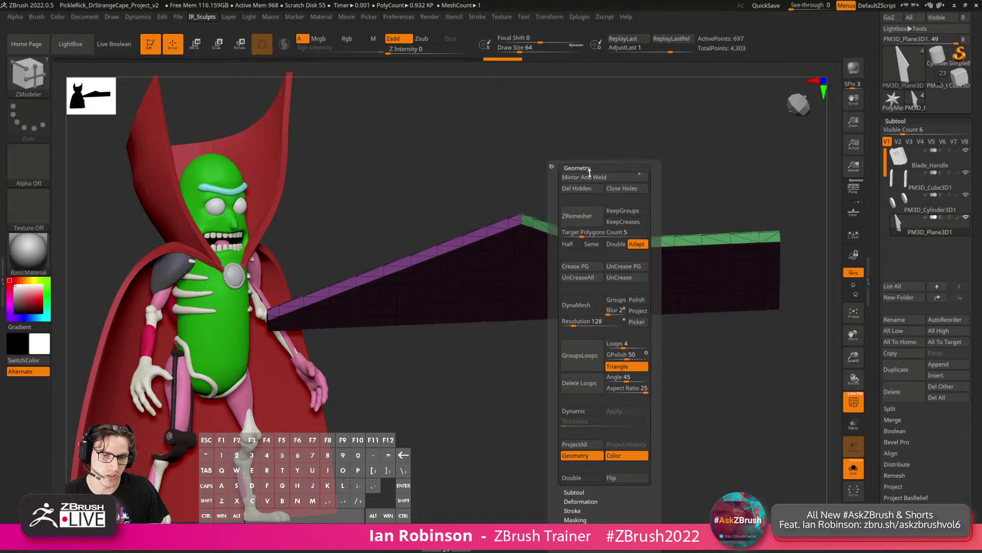
{"action": "left_click", "coordinate": [904, 121]}
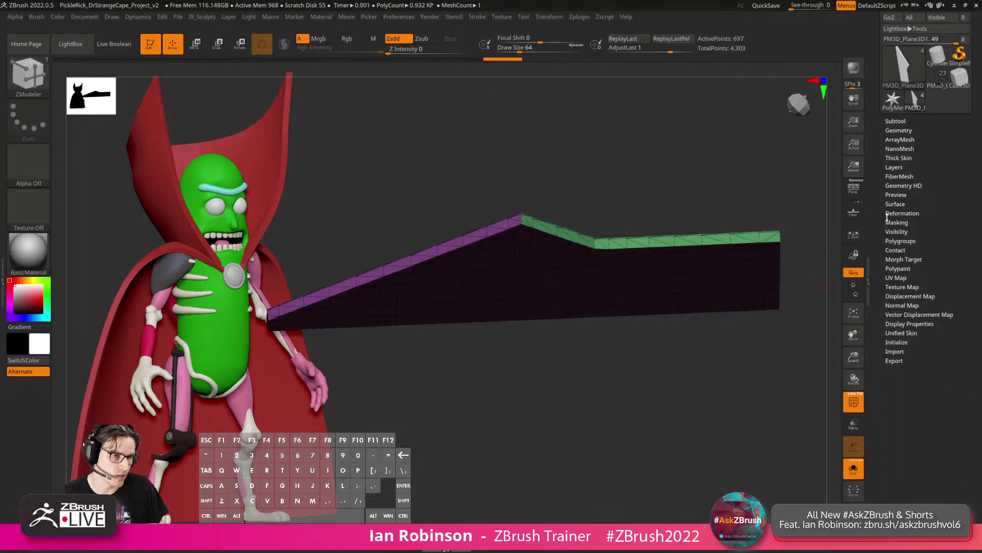
{"action": "left_click", "coordinate": [911, 276]}
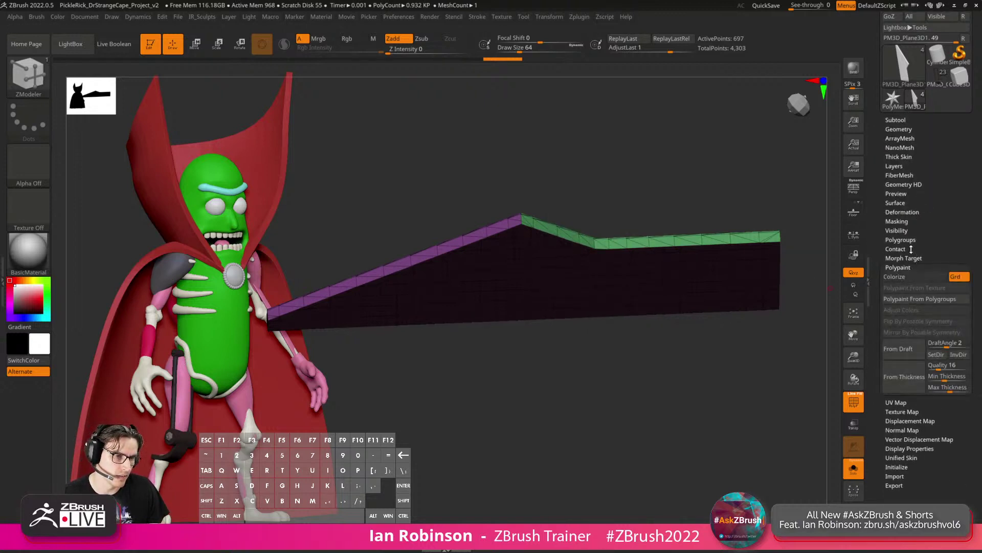
{"action": "left_click", "coordinate": [908, 241]}
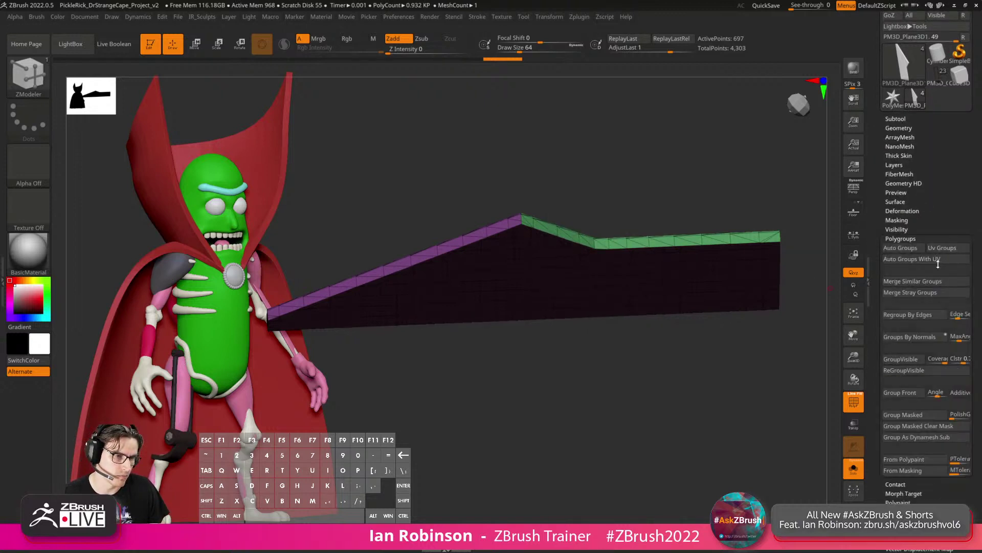
{"action": "left_click", "coordinate": [959, 338]}
{"action": "type", "text": "20"}
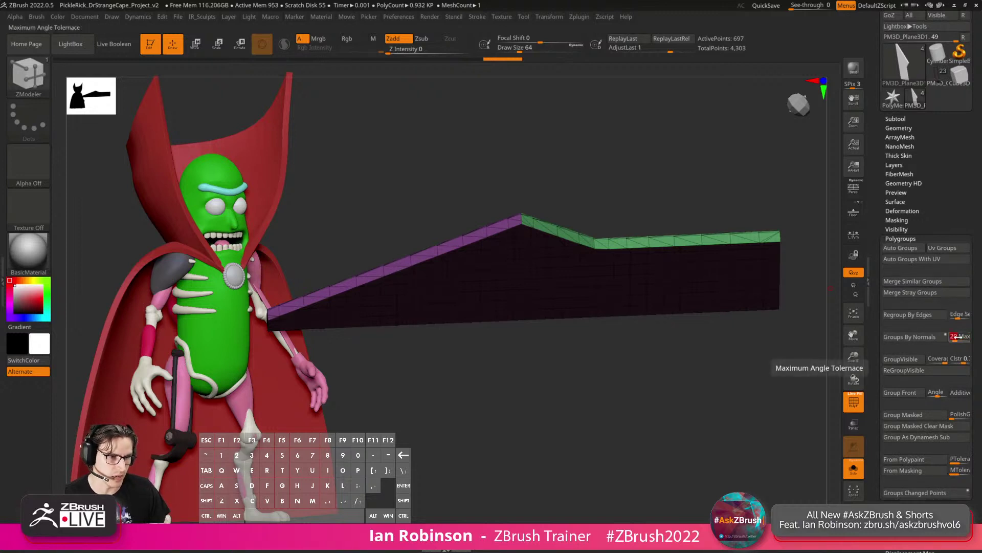
{"action": "left_click", "coordinate": [912, 337]}
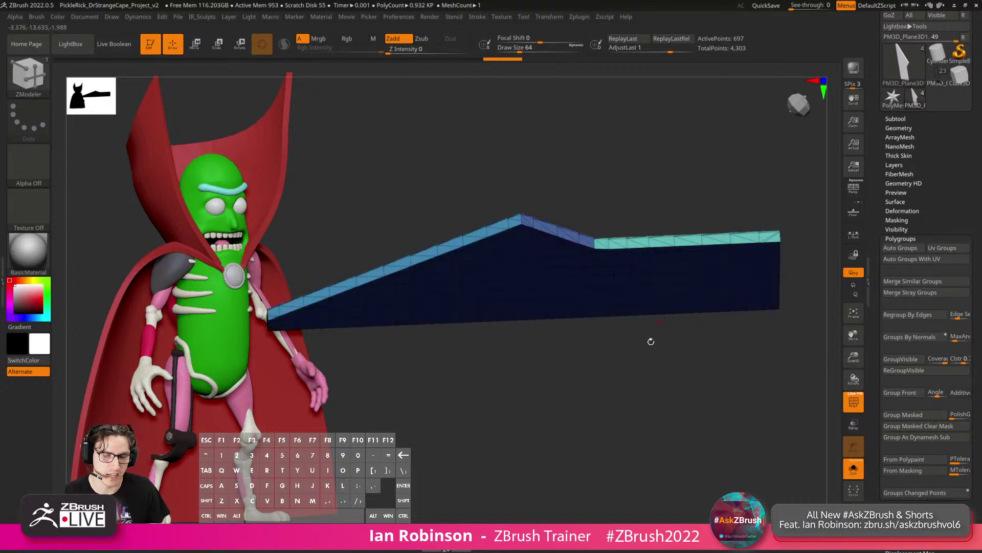
Isolate individual polygroups near the blade's notch to inspect the grouping, and show the whole blade again.
{"action": "left_click_drag", "start_coordinate": [649, 339], "coordinate": [587, 300]}
{"action": "left_click_drag", "start_coordinate": [604, 264], "coordinate": [575, 322]}
{"action": "left_click", "coordinate": [608, 203], "text": "ctrl+alt+shift"}
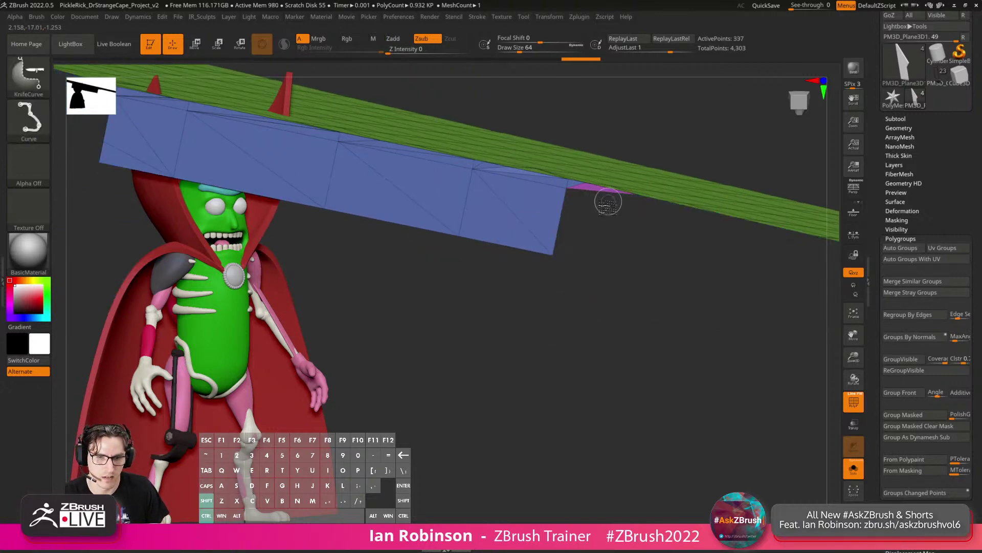
{"action": "left_click", "coordinate": [583, 188], "text": "ctrl+shift"}
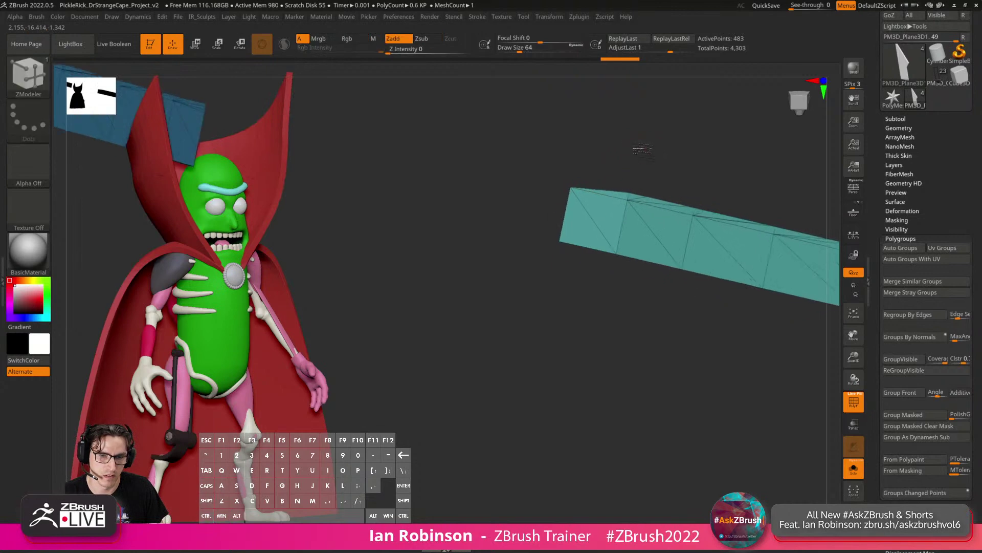
{"action": "left_click", "coordinate": [648, 160], "text": "ctrl+shift"}
Thicken the blade in the edge-on view, trim it with a lengthwise knife cut and check the cut face's polygroup.
{"action": "right_click_drag", "start_coordinate": [625, 172], "coordinate": [507, 224]}
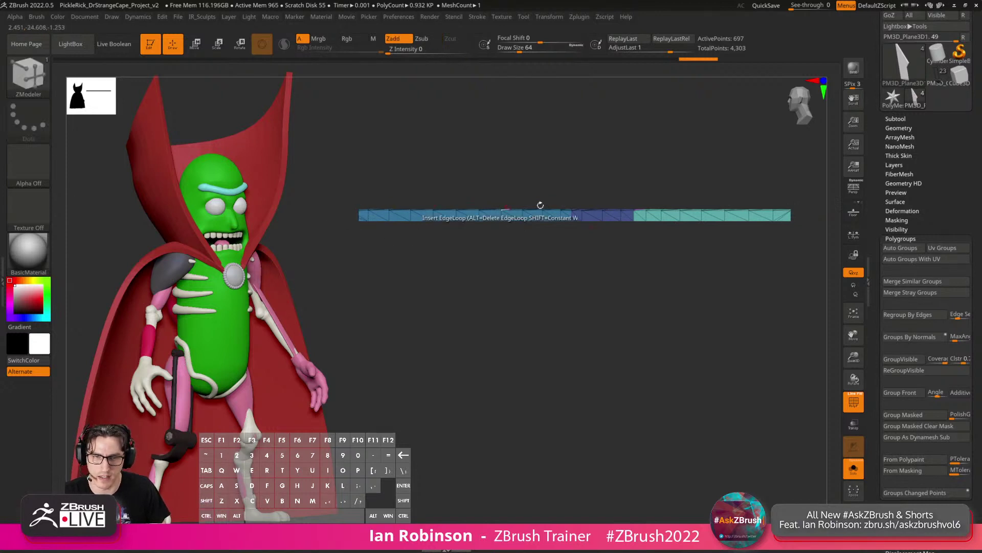
{"action": "key", "text": "w"}
{"action": "left_click_drag", "start_coordinate": [566, 234], "coordinate": [574, 287]}
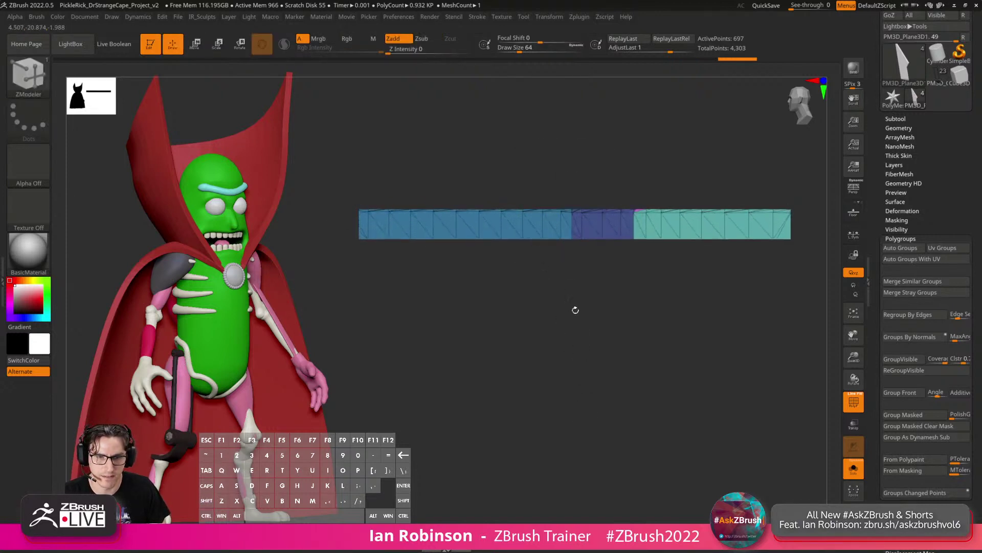
{"action": "mouse_move", "coordinate": [337, 211]}
{"action": "left_mouse_down", "text": "ctrl+shift"}
{"action": "mouse_move", "coordinate": [811, 200]}
{"action": "mouse_move", "coordinate": [511, 247]}
{"action": "mouse_move", "coordinate": [344, 242]}
{"action": "left_mouse_up", "text": "ctrl+shift"}
{"action": "left_click_drag", "start_coordinate": [605, 281], "coordinate": [623, 228]}
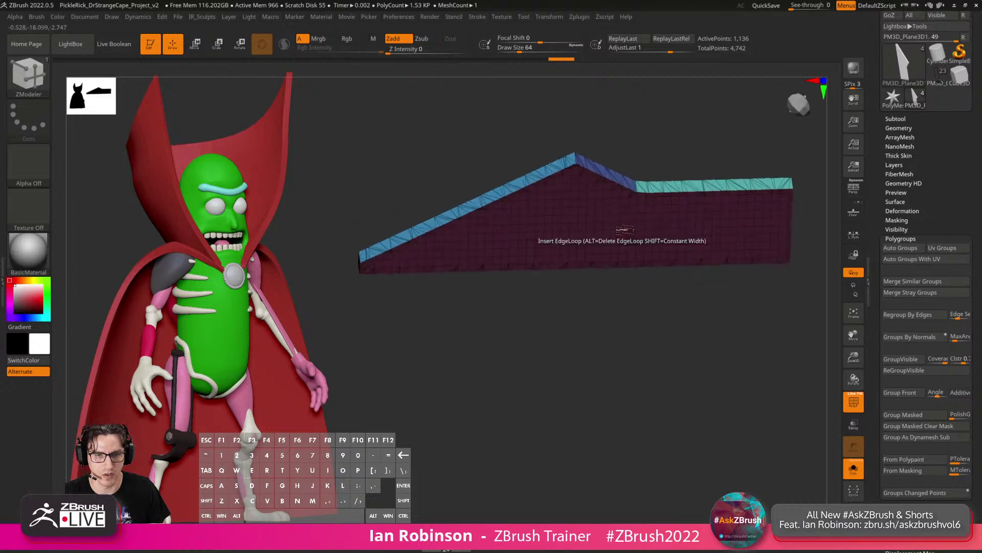
{"action": "left_click", "coordinate": [623, 229], "text": "ctrl+shift"}
{"action": "left_click_drag", "start_coordinate": [630, 308], "coordinate": [700, 280]}
{"action": "left_click", "coordinate": [634, 331], "text": "ctrl+shift"}
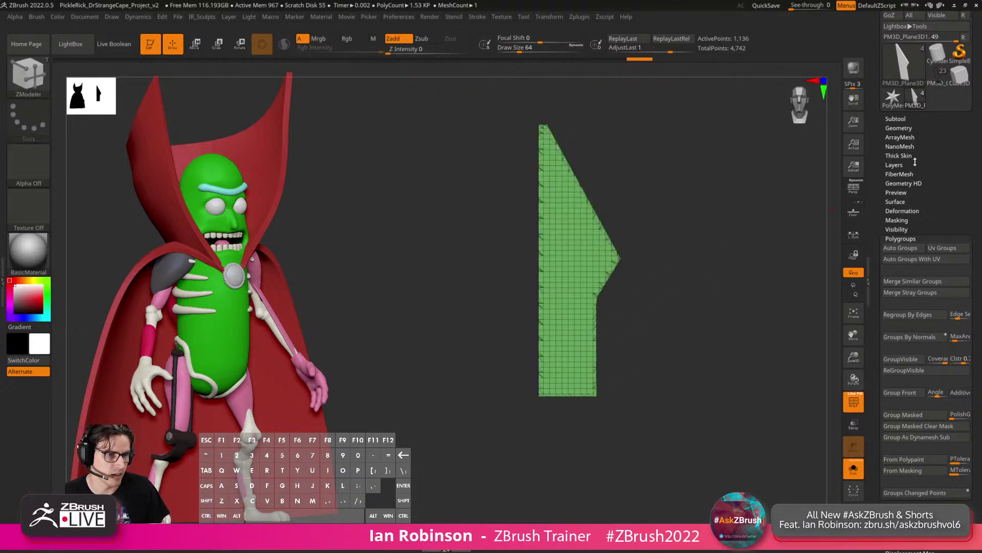
Open the blade's Geometry settings and save the project.
{"action": "left_click", "coordinate": [908, 128]}
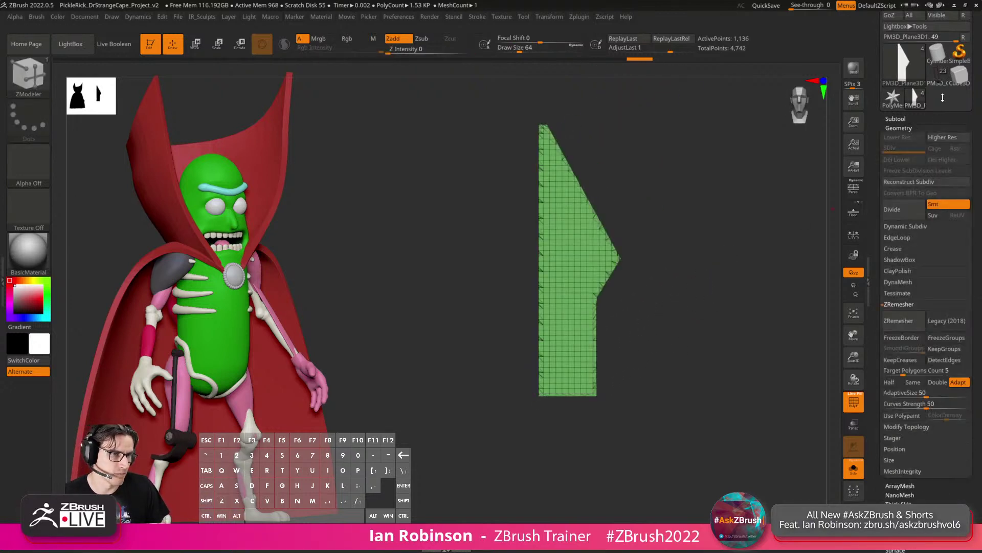
{"action": "scroll", "coordinate": [980, 62], "scroll_direction": "up", "scroll_amount": 3}
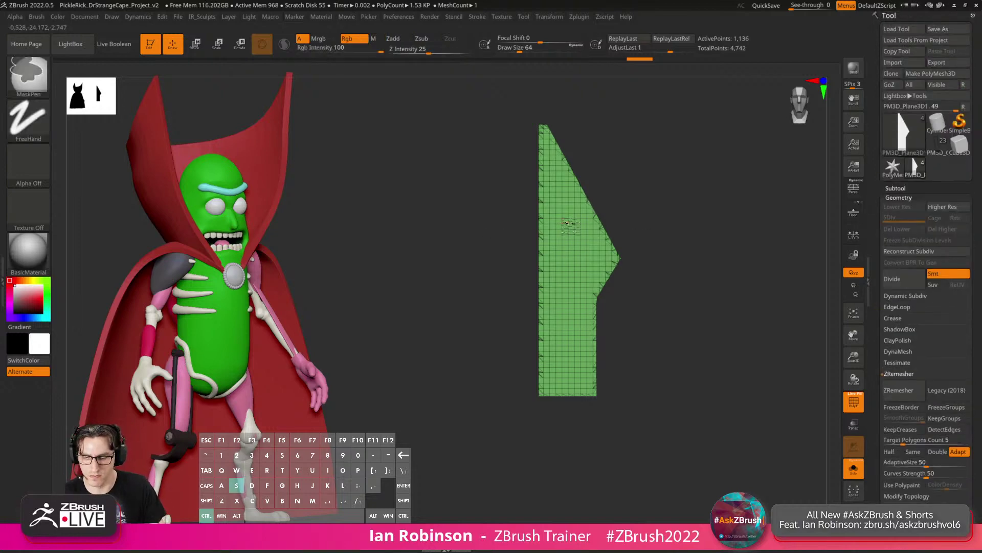
{"action": "key", "text": "ctrl+s"}
{"action": "key", "text": "Return"}
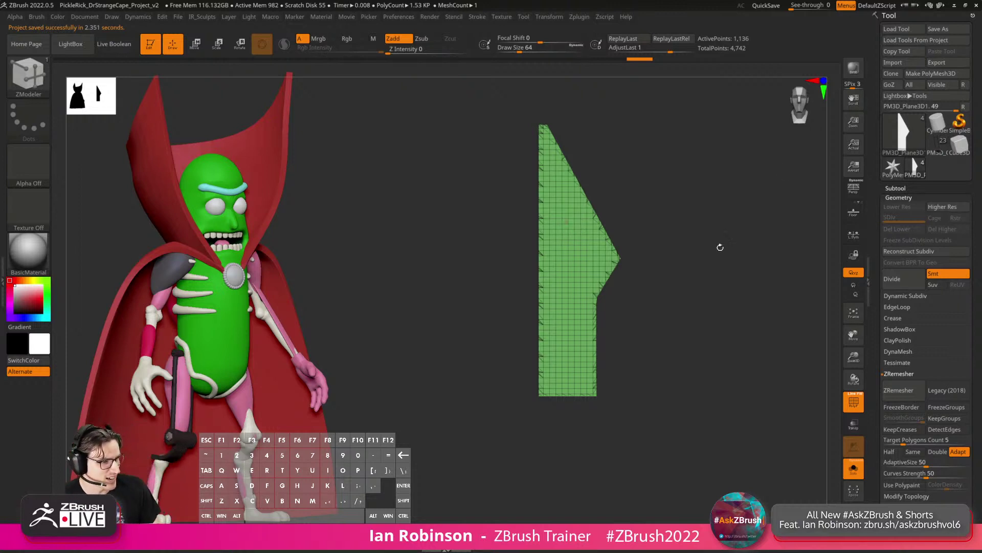
ZRemesh the blade with DetectEdges on and a target polygon count of 10.
{"action": "left_click_drag", "start_coordinate": [704, 215], "coordinate": [746, 246]}
{"action": "left_click", "coordinate": [899, 198]}
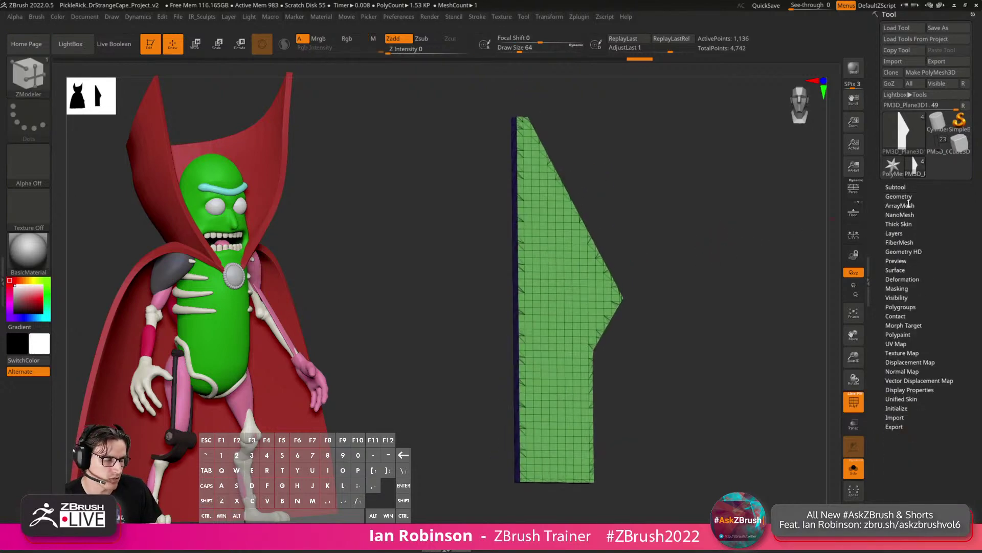
{"action": "left_click", "coordinate": [910, 197]}
{"action": "left_click_drag", "start_coordinate": [976, 261], "coordinate": [975, 142]}
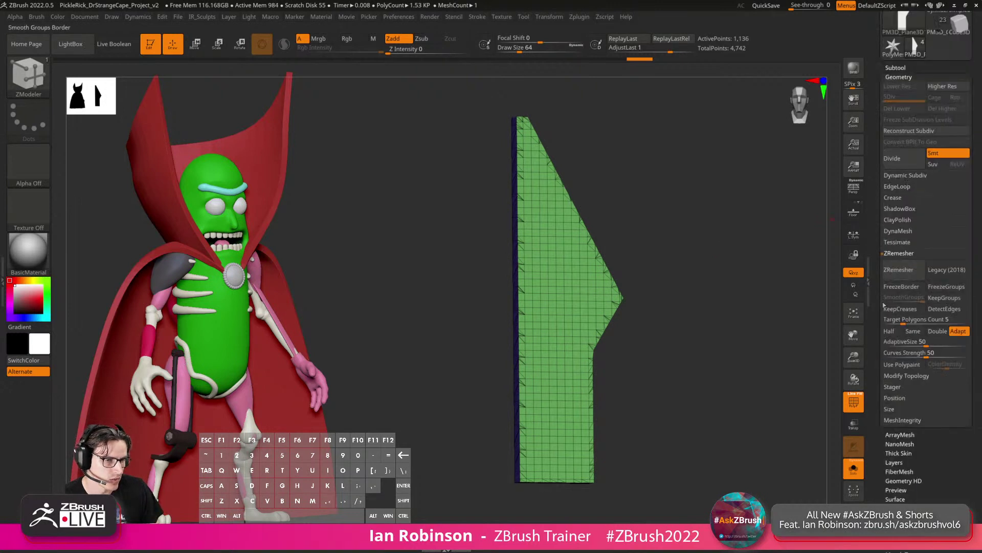
{"action": "left_click", "coordinate": [947, 309]}
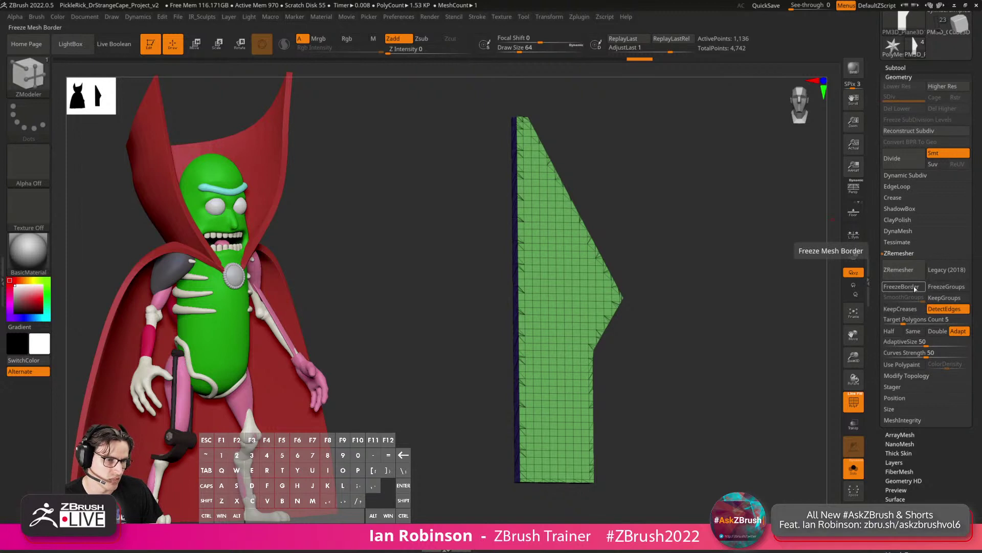
{"action": "left_click_drag", "start_coordinate": [904, 319], "coordinate": [904, 319]}
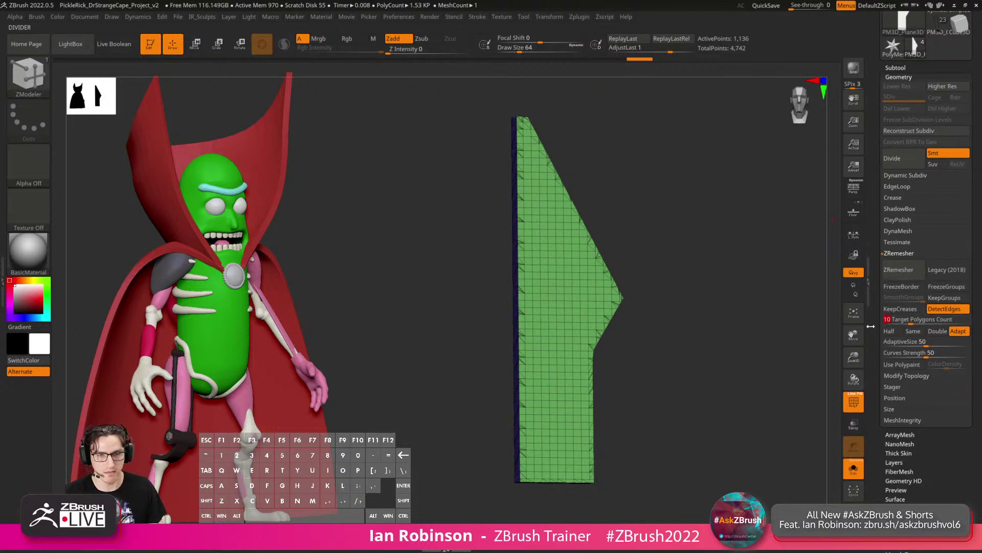
{"action": "left_click", "coordinate": [909, 276]}
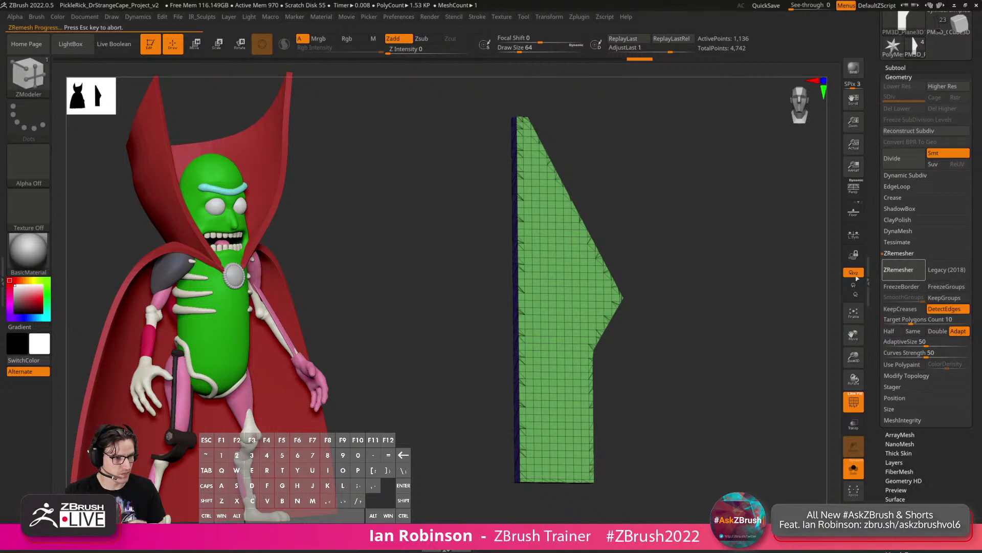
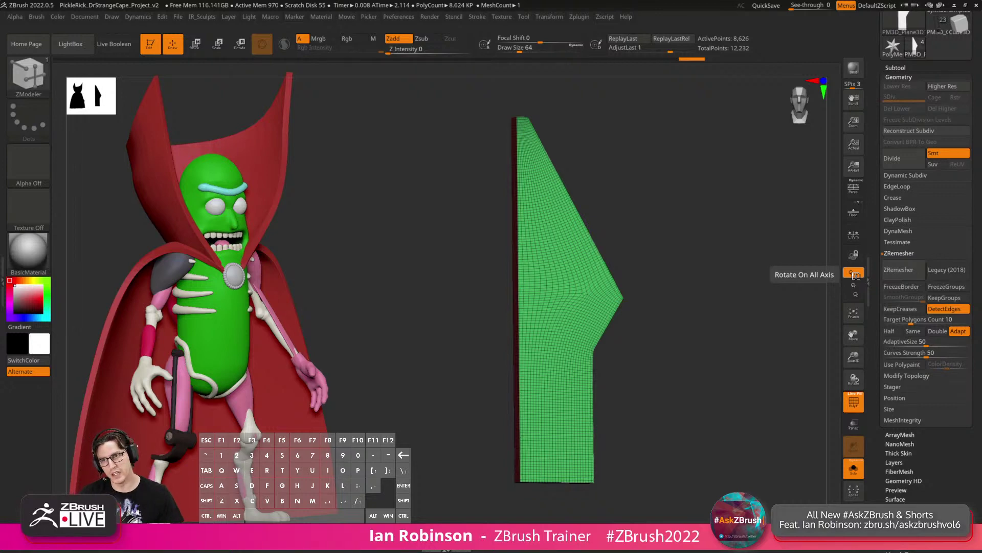
ZRemesh the blade repeatedly with the Half option and DetectEdges on to reduce its polygon density.
{"action": "left_click_drag", "start_coordinate": [654, 225], "coordinate": [711, 220]}
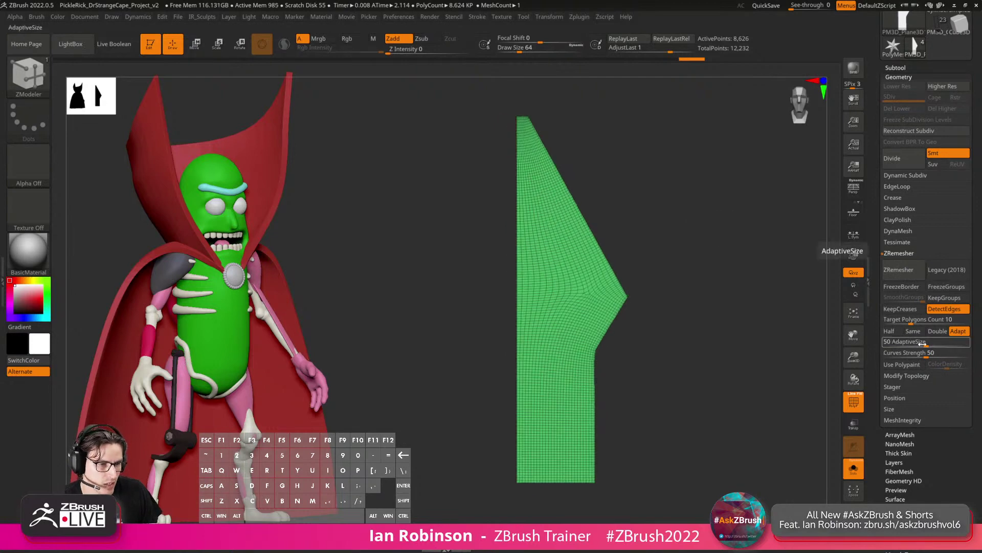
{"action": "left_click", "coordinate": [925, 322]}
{"action": "left_click", "coordinate": [901, 333]}
{"action": "left_click", "coordinate": [899, 270]}
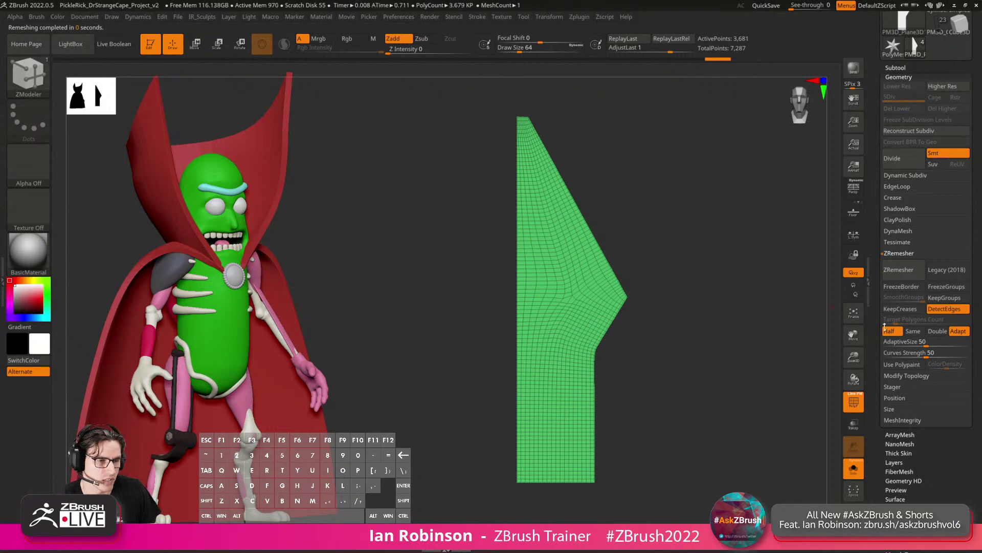
{"action": "left_click", "coordinate": [899, 269]}
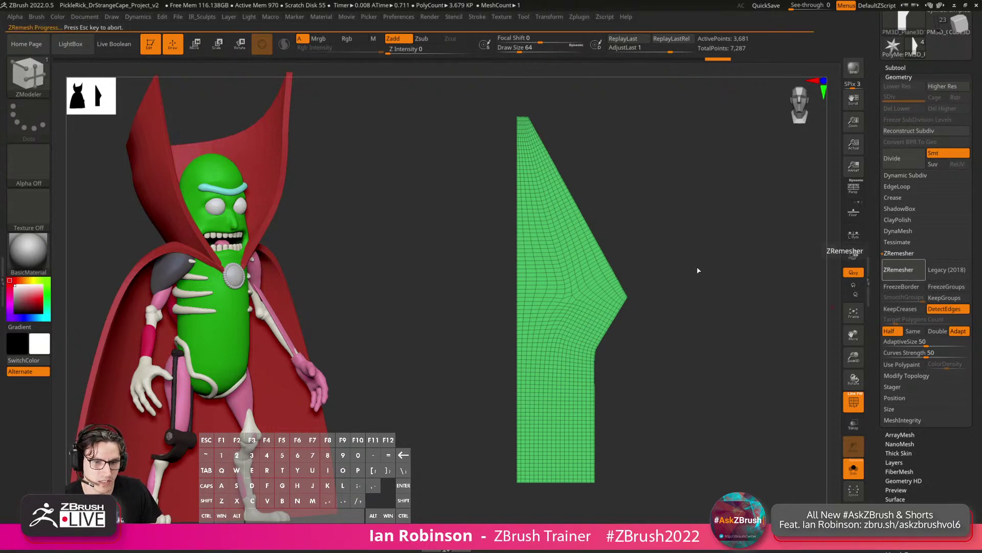
{"action": "left_click_drag", "start_coordinate": [706, 272], "coordinate": [774, 286]}
{"action": "left_click", "coordinate": [906, 269]}
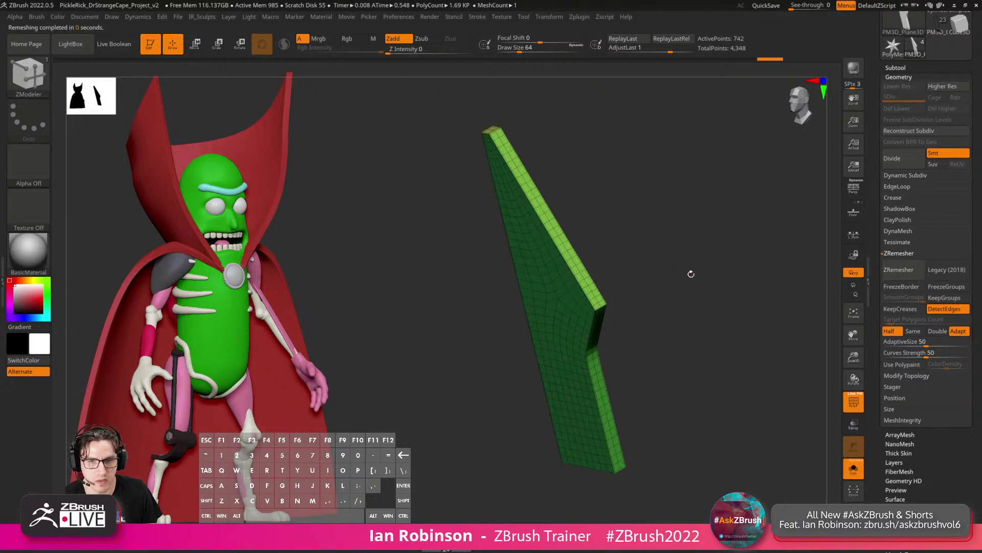
{"action": "left_click_drag", "start_coordinate": [691, 274], "coordinate": [590, 239], "text": "shift"}
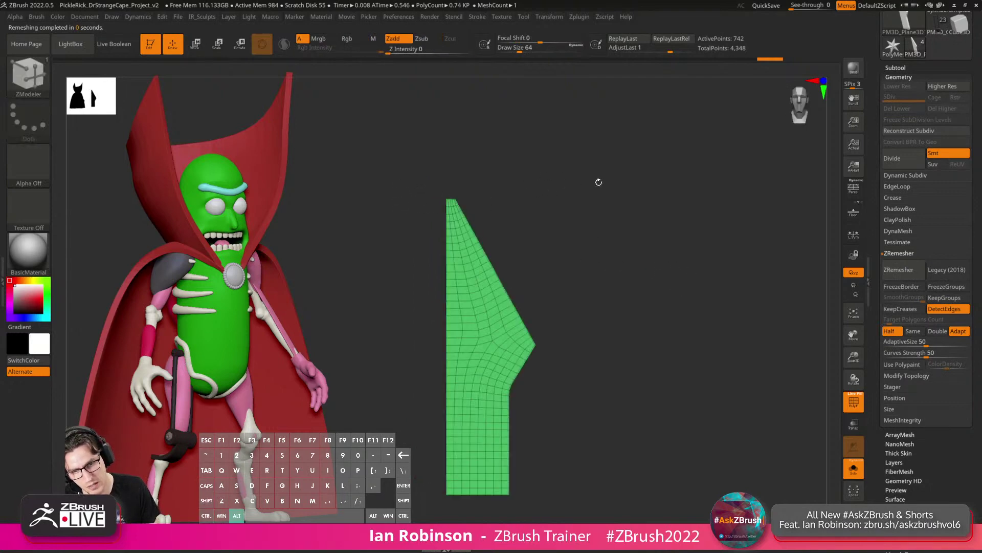
{"action": "left_click_drag", "start_coordinate": [597, 182], "coordinate": [640, 250], "text": "alt"}
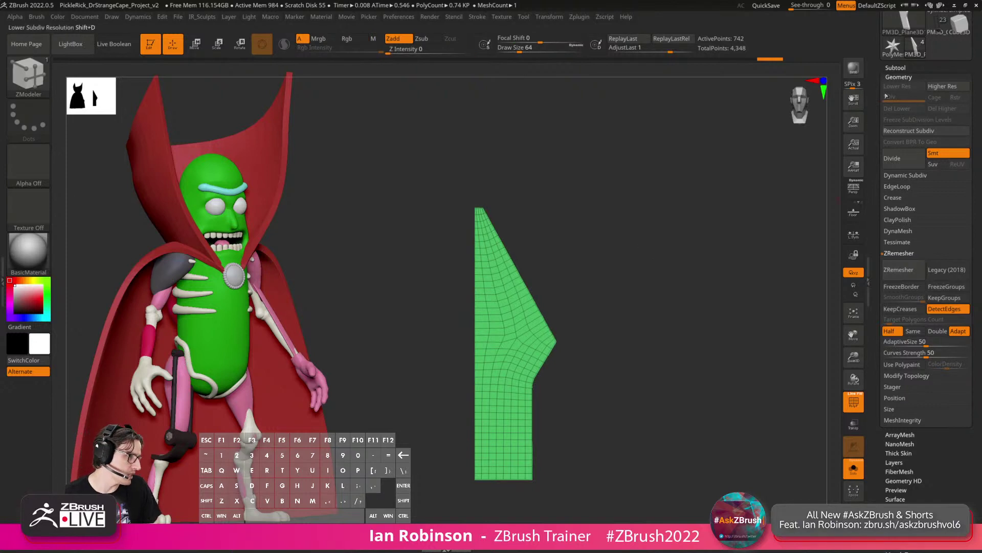
Show the handle parts together with the blade and move the blade into the recess at the top of the handle.
{"action": "left_click_drag", "start_coordinate": [756, 182], "coordinate": [784, 185]}
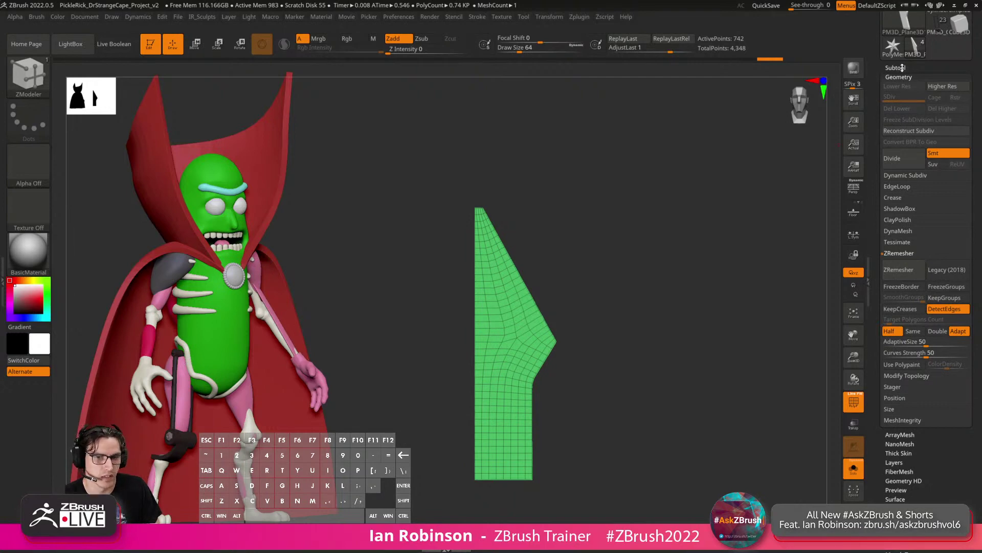
{"action": "left_click", "coordinate": [853, 470]}
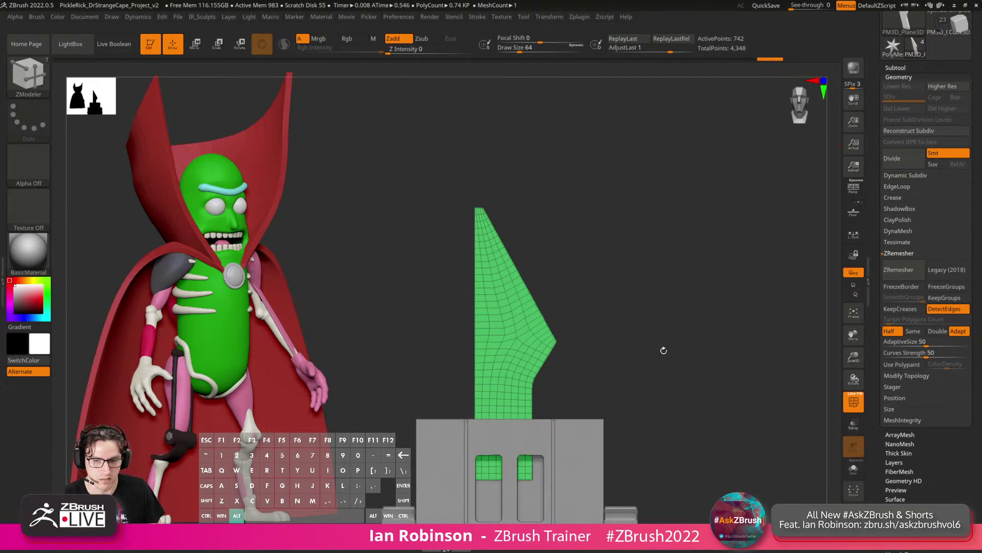
{"action": "key", "text": "w"}
{"action": "left_click_drag", "start_coordinate": [659, 344], "coordinate": [678, 332], "text": "shift"}
{"action": "mouse_move", "coordinate": [508, 301]}
{"action": "left_mouse_down"}
{"action": "mouse_move", "coordinate": [508, 312]}
{"action": "mouse_move", "coordinate": [508, 303]}
{"action": "left_mouse_up"}
{"action": "mouse_move", "coordinate": [561, 460]}
{"action": "left_mouse_down"}
{"action": "mouse_move", "coordinate": [561, 382]}
{"action": "mouse_move", "coordinate": [471, 384]}
{"action": "mouse_move", "coordinate": [485, 376]}
{"action": "left_mouse_up"}
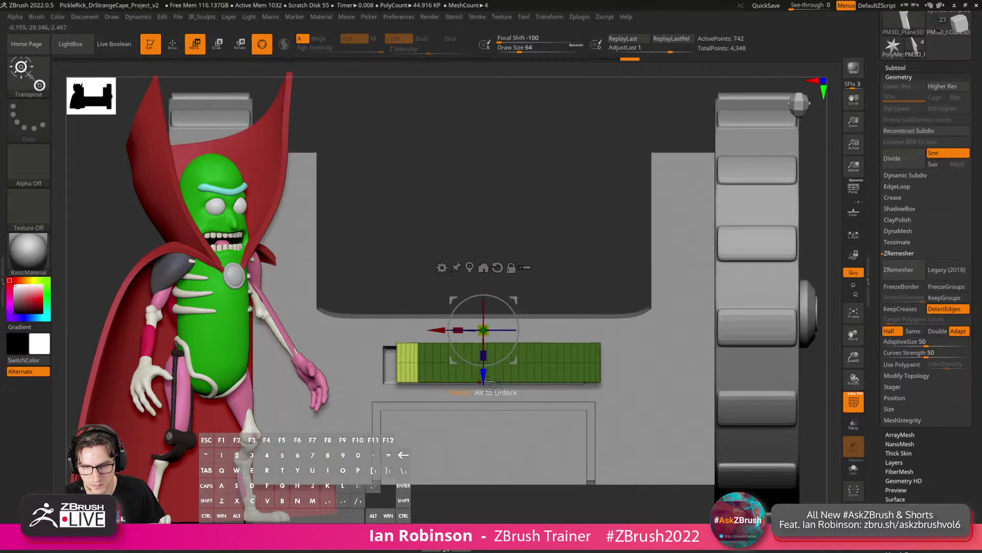
{"action": "key", "text": "q"}
{"action": "mouse_move", "coordinate": [487, 376]}
{"action": "right_mouse_down", "text": "ctrl"}
{"action": "mouse_move", "coordinate": [494, 353]}
{"action": "mouse_move", "coordinate": [542, 311]}
{"action": "mouse_move", "coordinate": [519, 314]}
{"action": "right_mouse_up", "text": "ctrl"}
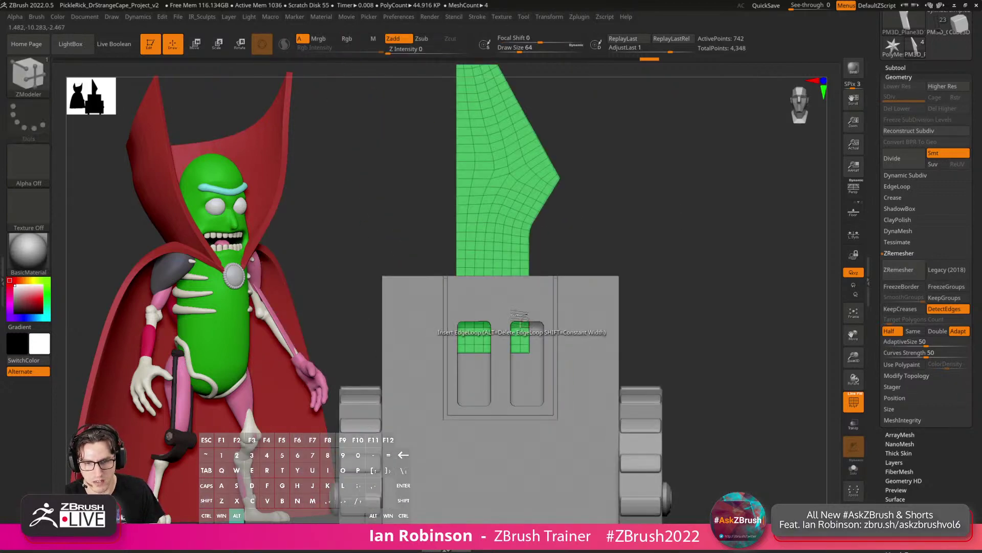
Check where the blade shows through the handle's two front slots, and isolate the Blade_Handle subtool.
{"action": "key", "text": "shift+f"}
{"action": "right_click_drag", "start_coordinate": [619, 312], "coordinate": [532, 366]}
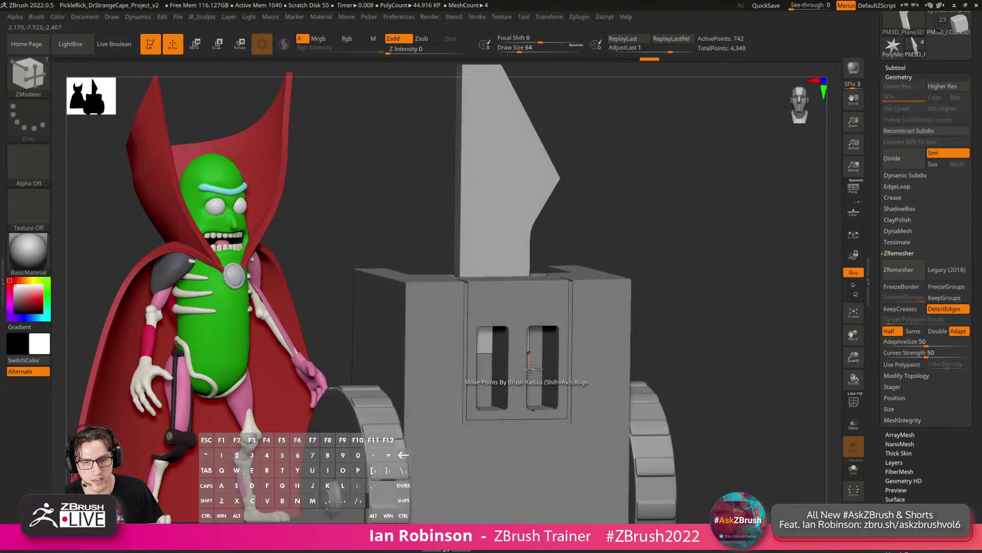
{"action": "mouse_move", "coordinate": [734, 293]}
{"action": "left_mouse_down", "text": "alt"}
{"action": "mouse_move", "coordinate": [734, 338]}
{"action": "mouse_move", "coordinate": [724, 305]}
{"action": "left_mouse_up", "text": "alt"}
{"action": "key", "text": "shift+f"}
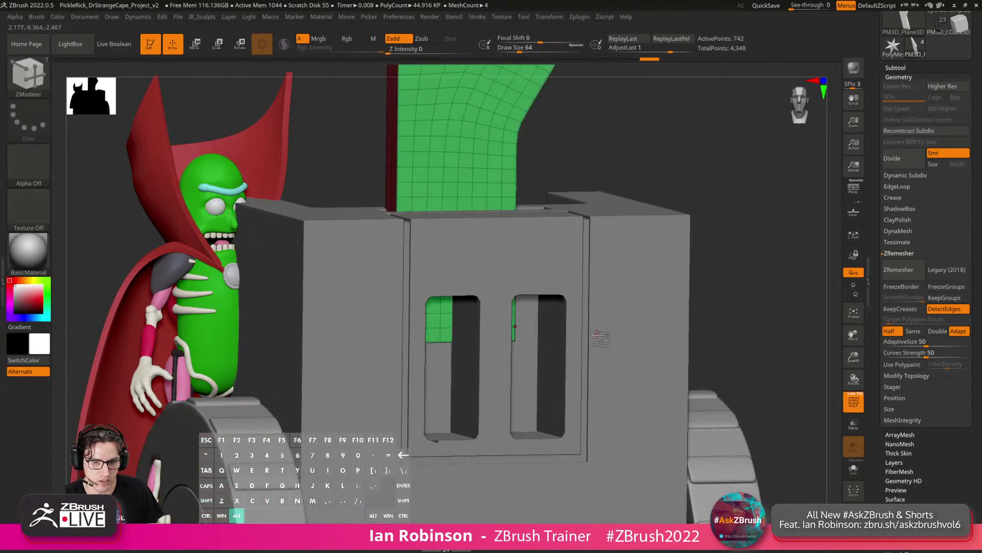
{"action": "left_click", "coordinate": [581, 343], "text": "alt"}
{"action": "right_click_drag", "start_coordinate": [583, 341], "coordinate": [565, 315]}
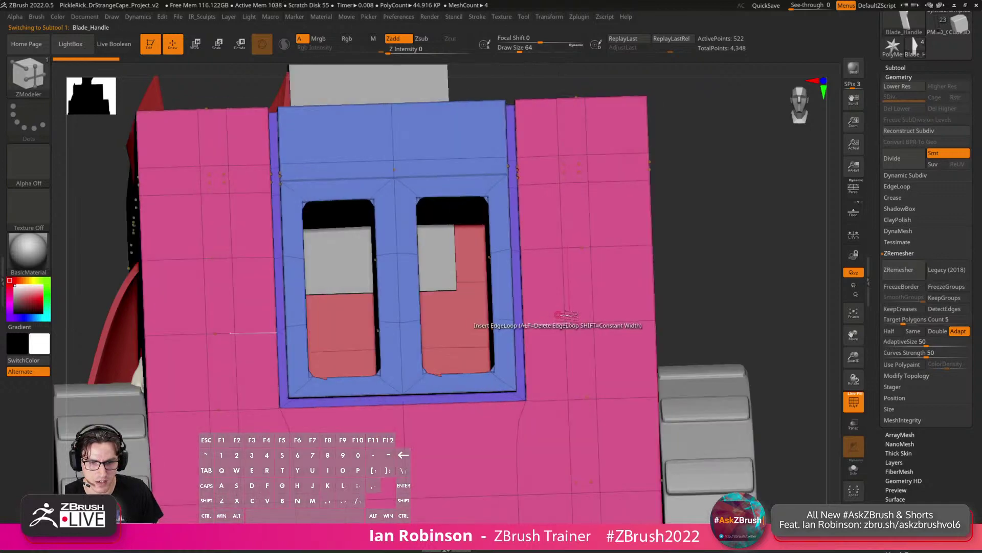
{"action": "left_click", "coordinate": [853, 468]}
{"action": "right_click_drag", "start_coordinate": [476, 286], "coordinate": [402, 302]}
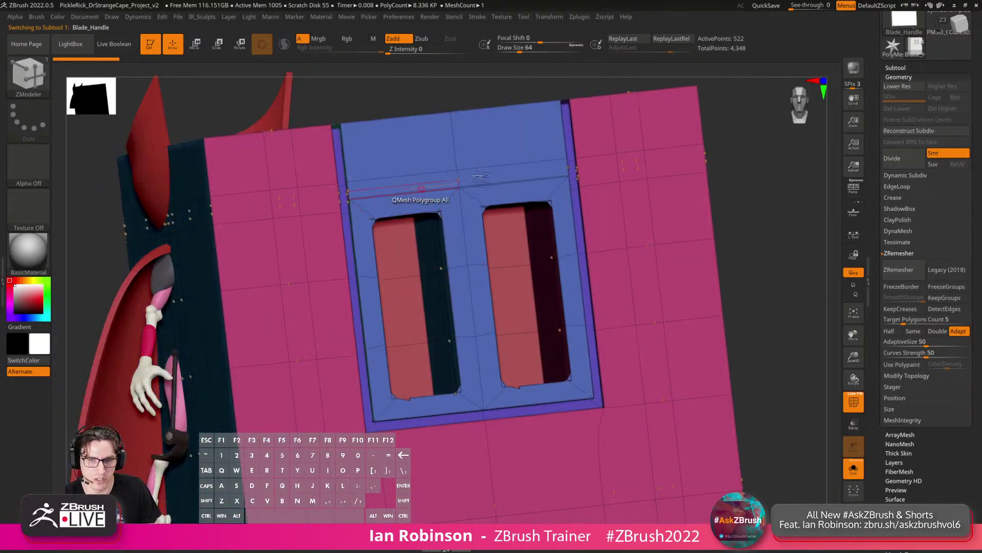
{"action": "right_click_drag", "start_coordinate": [482, 218], "coordinate": [526, 293], "text": "alt"}
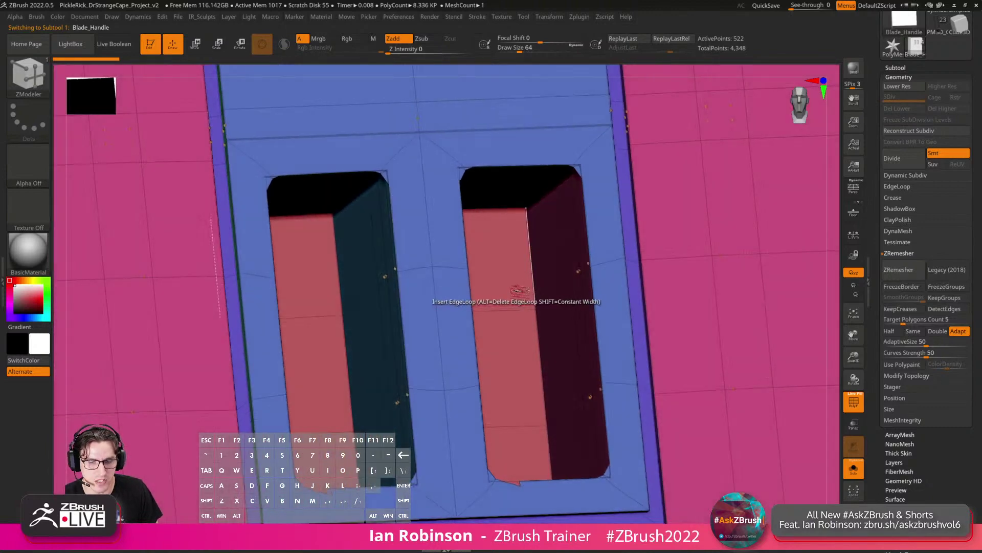
Lower the handle's subdivision level and use QMesh on Polygroup All to bring both slots' back faces forward, covering the blade.
{"action": "key", "text": "space"}
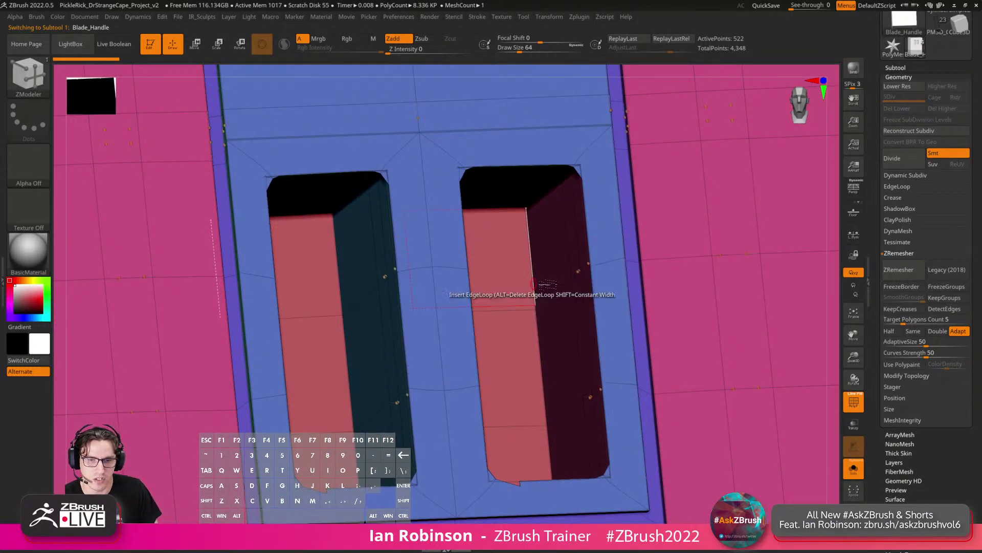
{"action": "key", "text": "space"}
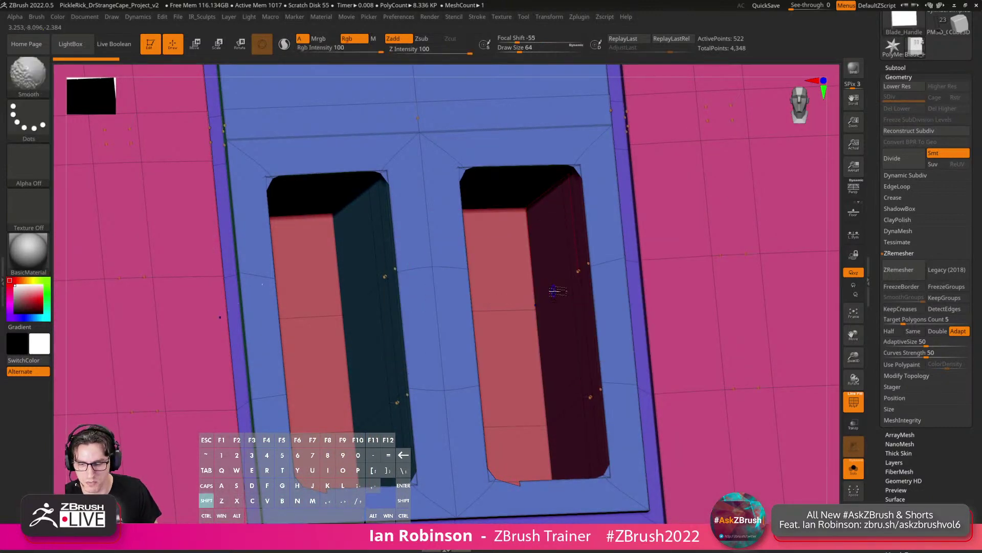
{"action": "key", "text": "shift+d"}
{"action": "right_click_drag", "start_coordinate": [500, 305], "coordinate": [537, 292]}
{"action": "key", "text": "space"}
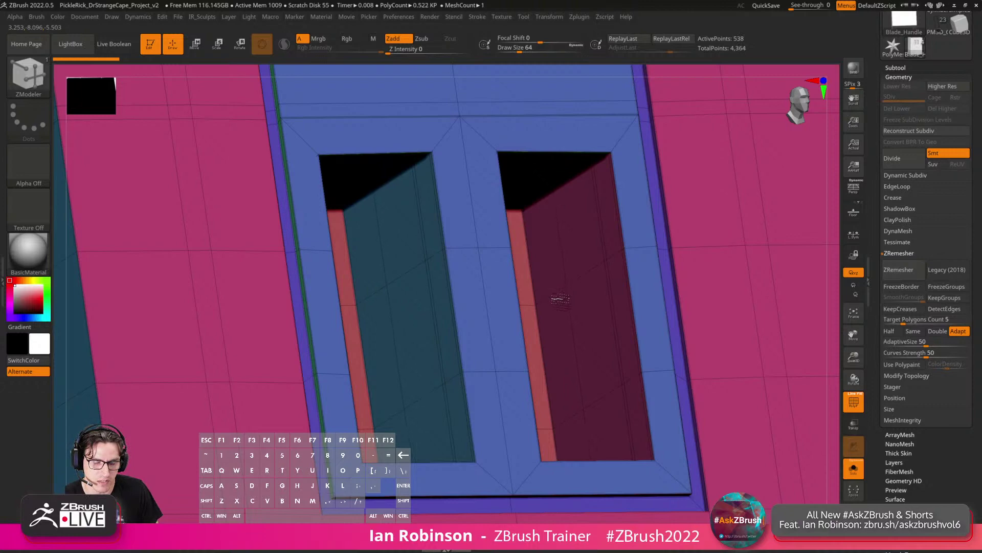
{"action": "right_click_drag", "start_coordinate": [561, 298], "coordinate": [509, 258]}
{"action": "left_click", "coordinate": [520, 305]}
{"action": "key", "text": "space"}
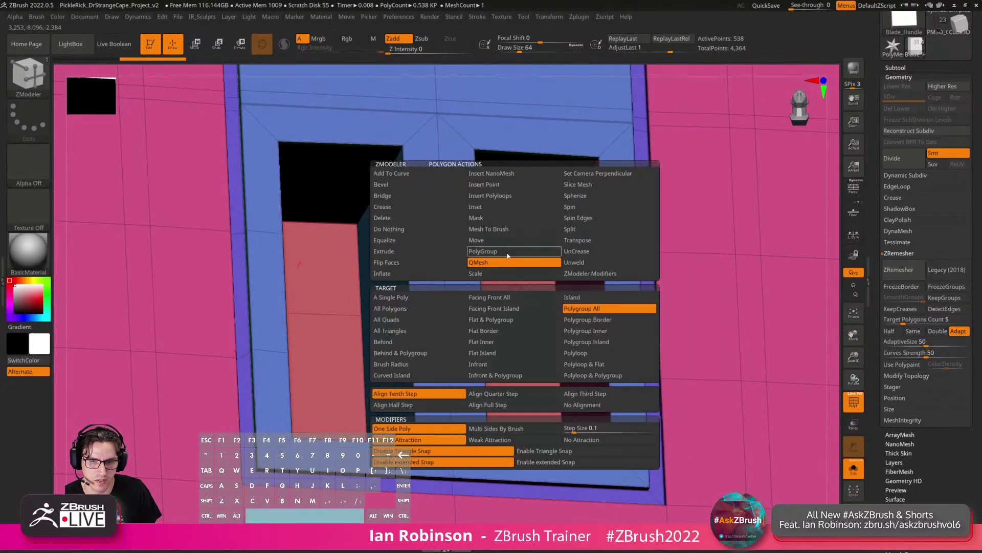
{"action": "key", "text": "ctrl+z"}
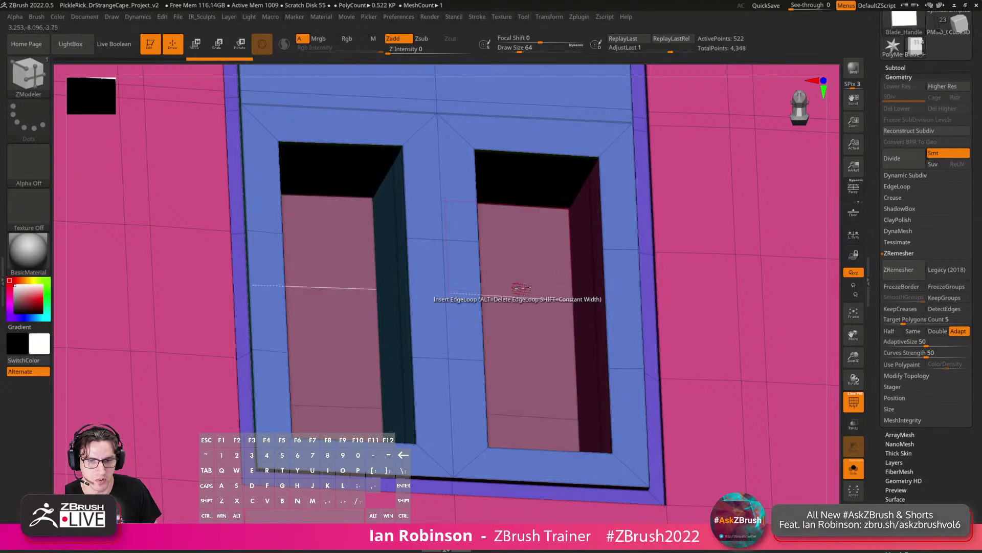
{"action": "right_click_drag", "start_coordinate": [450, 299], "coordinate": [659, 322]}
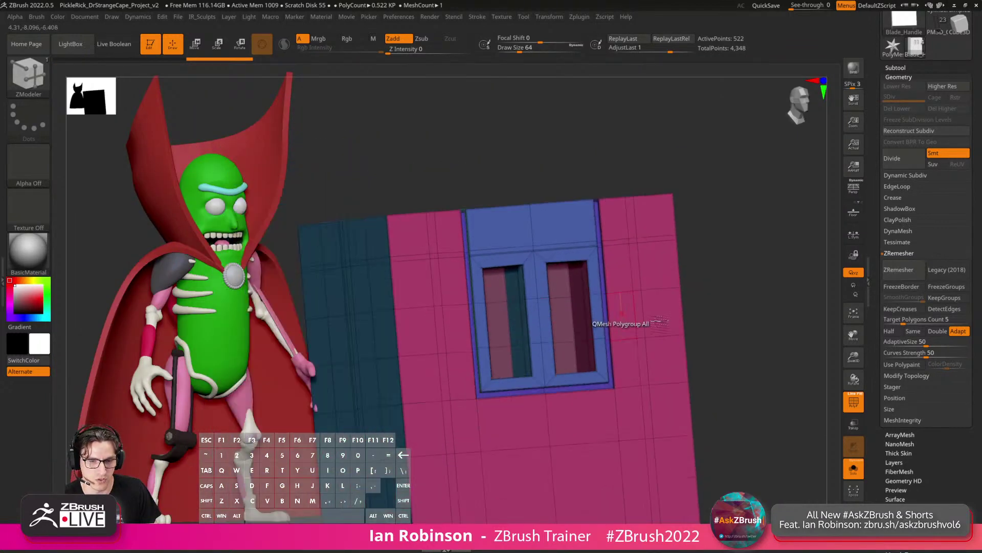
Show all the handle parts again and make the blade the active subtool.
{"action": "left_click", "coordinate": [854, 467]}
{"action": "right_click_drag", "start_coordinate": [798, 359], "coordinate": [666, 277]}
{"action": "key", "text": "f"}
{"action": "left_click", "coordinate": [563, 266], "text": "alt"}
{"action": "key", "text": "f"}
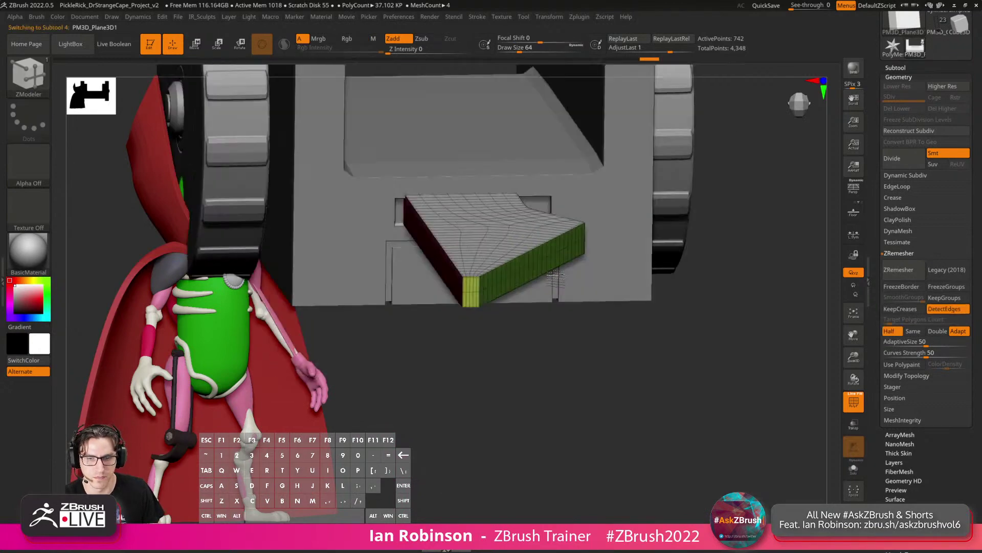
Hide the polygroup wireframe and nudge the blade slightly sideways within the handle.
{"action": "right_click_drag", "start_coordinate": [555, 277], "coordinate": [526, 261]}
{"action": "key", "text": "shift+f"}
{"action": "right_click_drag", "start_coordinate": [648, 353], "coordinate": [643, 275], "text": "alt"}
{"action": "key", "text": "w"}
{"action": "mouse_move", "coordinate": [427, 217]}
{"action": "left_mouse_down"}
{"action": "mouse_move", "coordinate": [417, 217]}
{"action": "mouse_move", "coordinate": [432, 217]}
{"action": "left_mouse_up"}
{"action": "right_click_drag", "start_coordinate": [433, 217], "coordinate": [599, 215], "text": "alt"}
{"action": "key", "text": "q"}
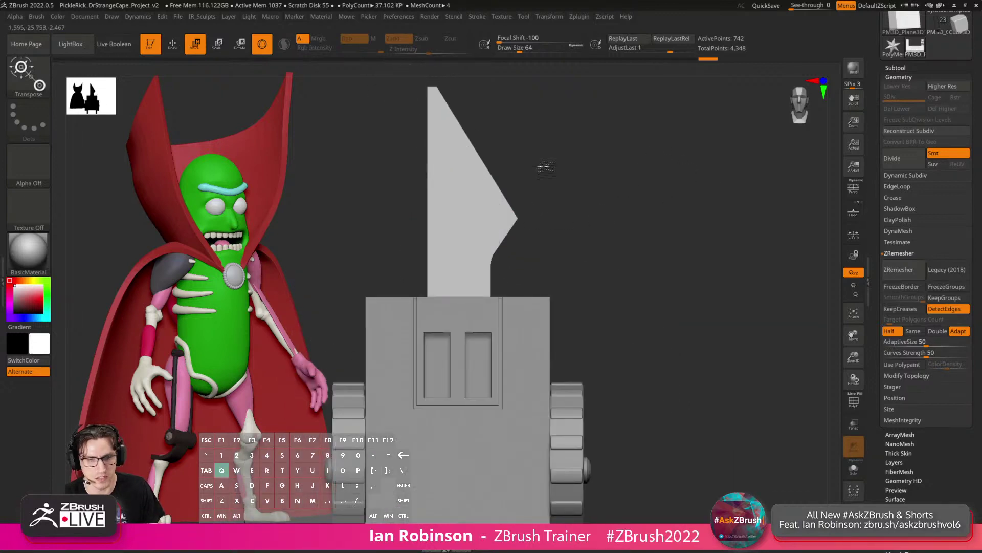
Switch to the ZModeler brush and inspect the blade's fit in the handle from above and from the front.
{"action": "key", "text": "b"}
{"action": "key", "text": "z"}
{"action": "key", "text": "m"}
{"action": "left_click_drag", "start_coordinate": [704, 212], "coordinate": [578, 272]}
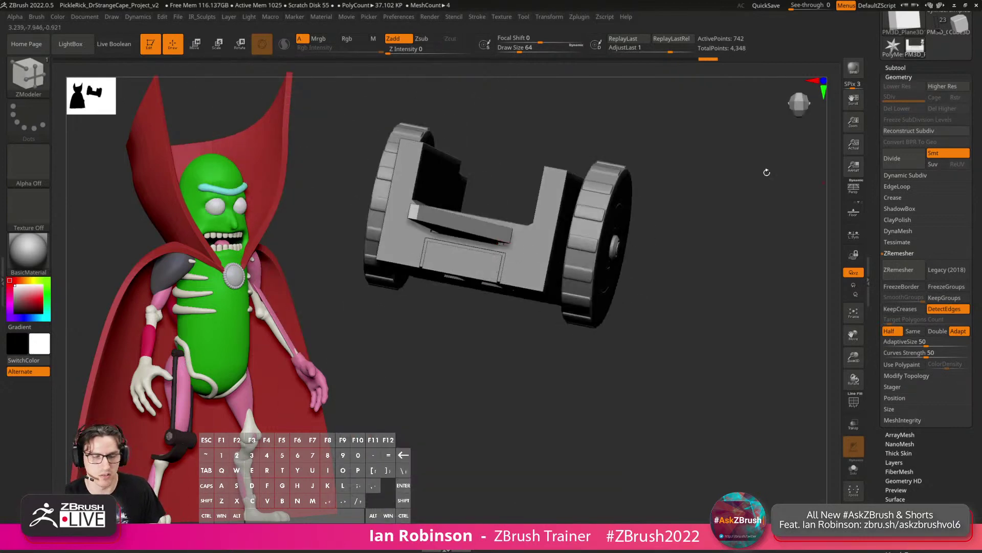
{"action": "left_click_drag", "start_coordinate": [765, 171], "coordinate": [806, 205], "text": "shift"}
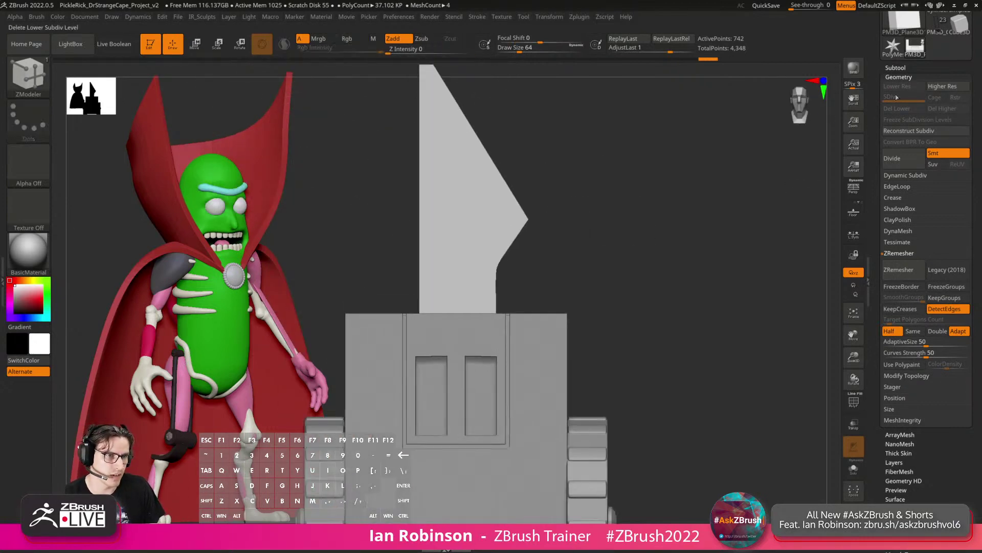
Put the blade subtool into a new subtool folder named Blade.
{"action": "left_click", "coordinate": [899, 69]}
{"action": "left_click", "coordinate": [889, 199]}
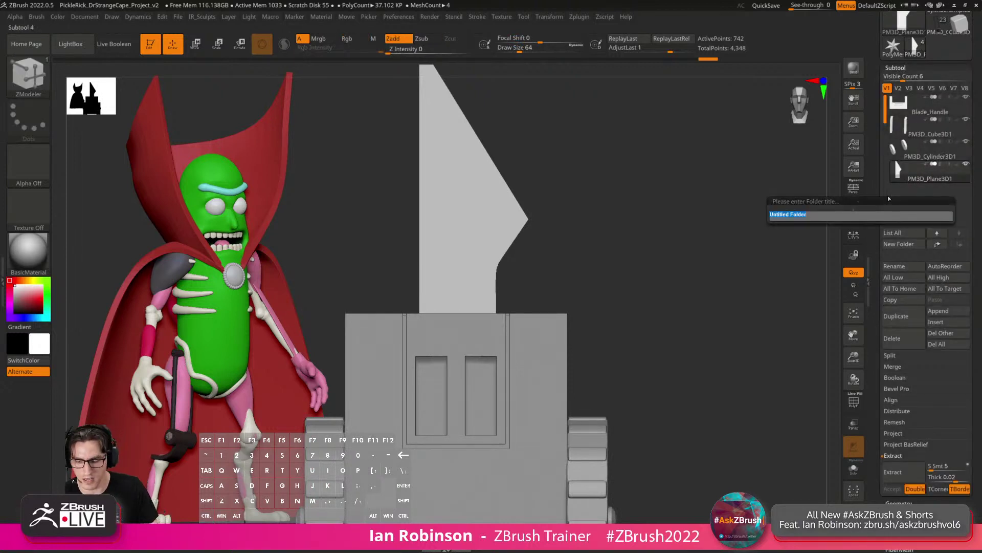
{"action": "key", "text": "shift"}
{"action": "type", "text": "Blade"}
{"action": "key", "text": "Return"}
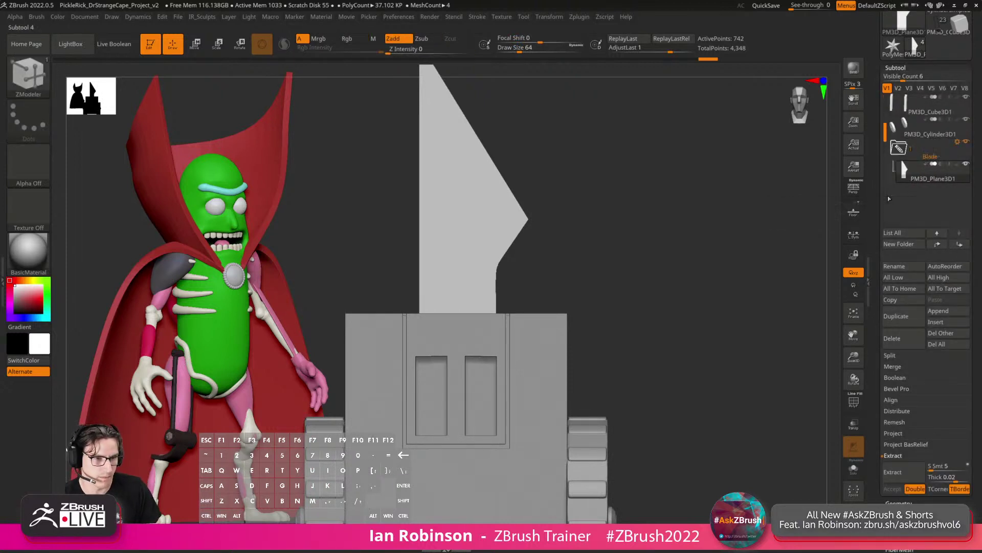
{"action": "left_click_drag", "start_coordinate": [692, 278], "coordinate": [750, 257]}
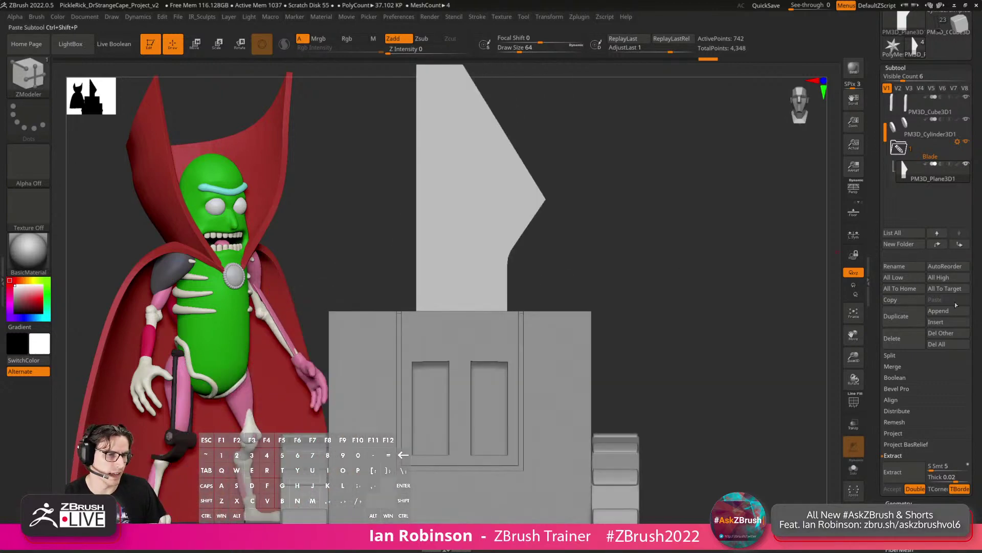
Insert a Cylinder3D subtool after the blade and hide the handle and wheel subtools.
{"action": "left_click", "coordinate": [942, 323]}
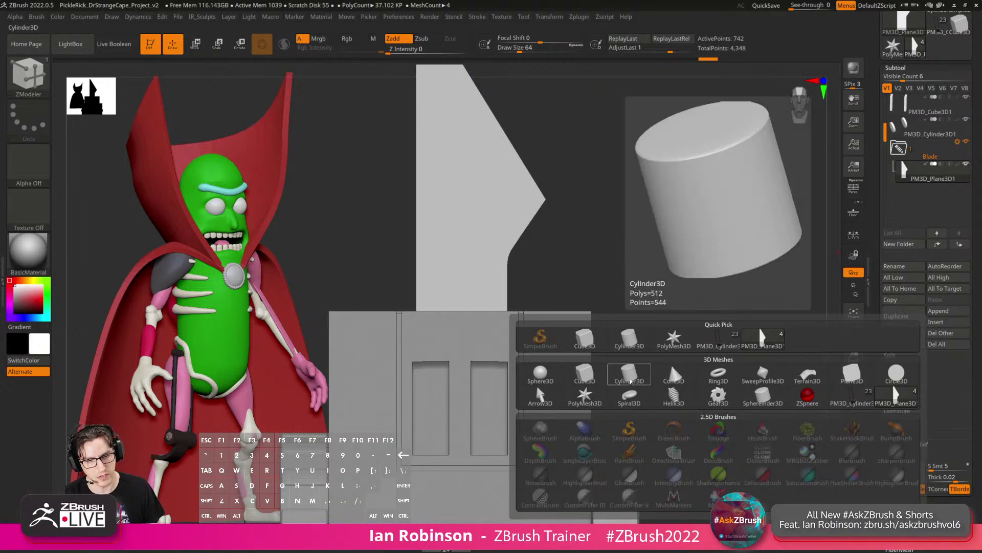
{"action": "left_click", "coordinate": [630, 380]}
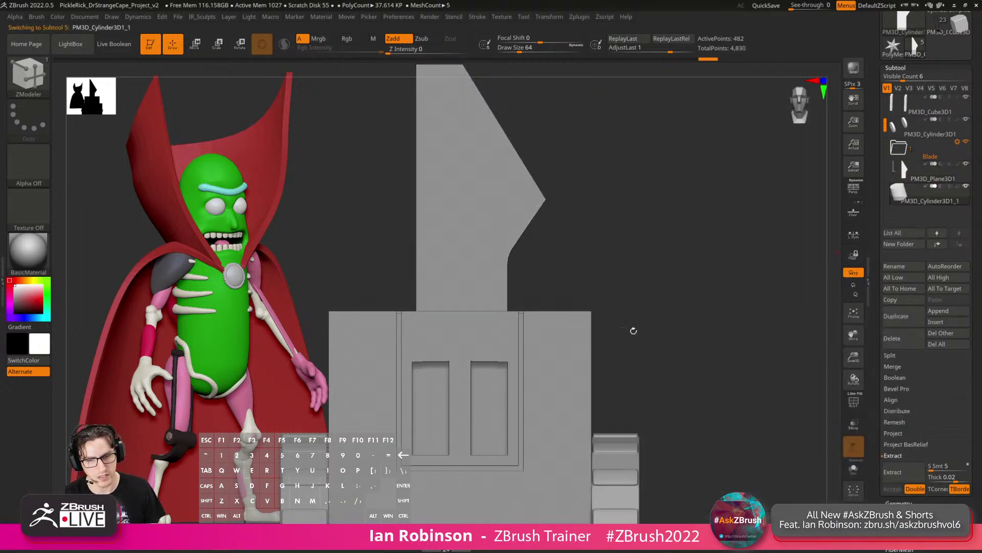
{"action": "key", "text": "w"}
{"action": "left_click_drag", "start_coordinate": [589, 257], "coordinate": [729, 294], "text": "shift"}
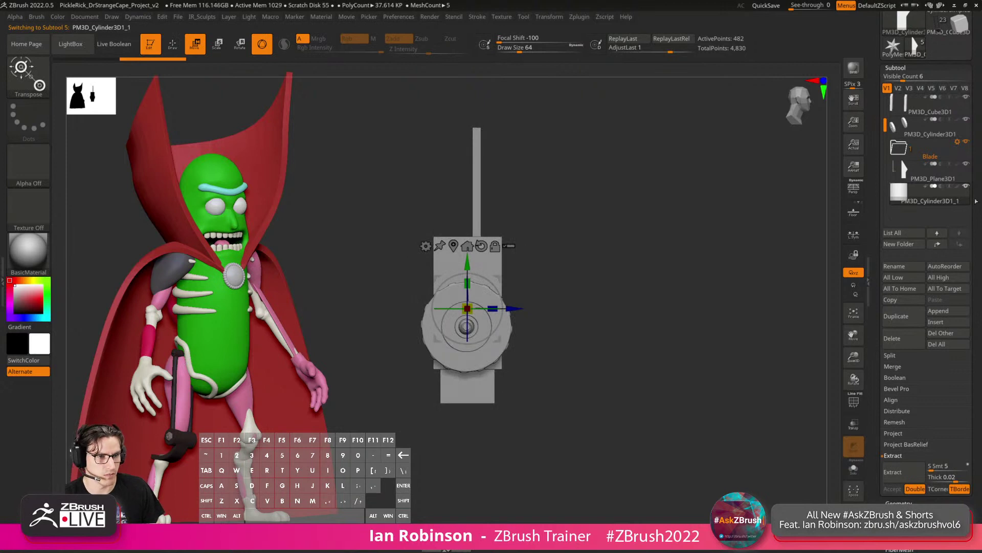
{"action": "left_click", "coordinate": [966, 120]}
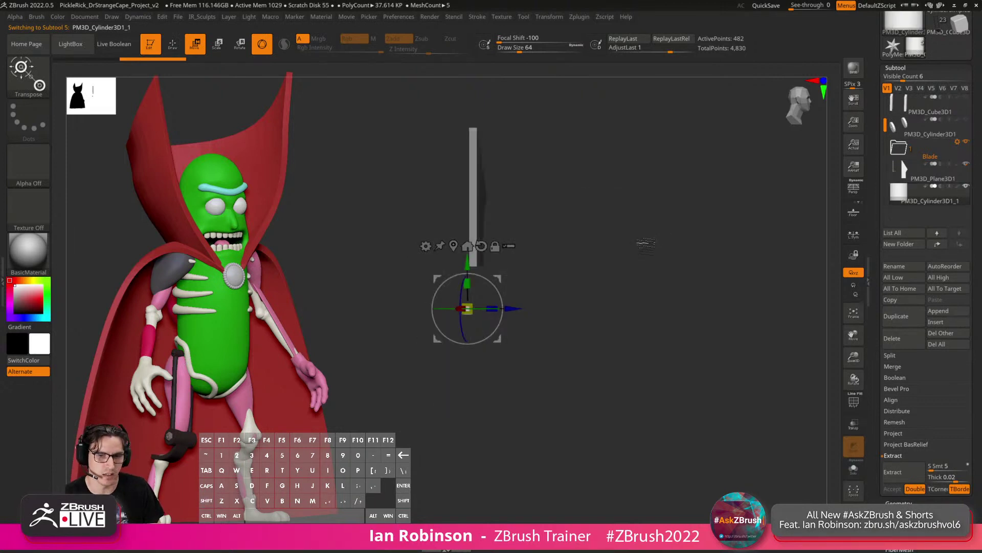
Rotate the new cylinder about X so its round face is parallel to the blade's flat side.
{"action": "left_click_drag", "start_coordinate": [566, 264], "coordinate": [589, 286]}
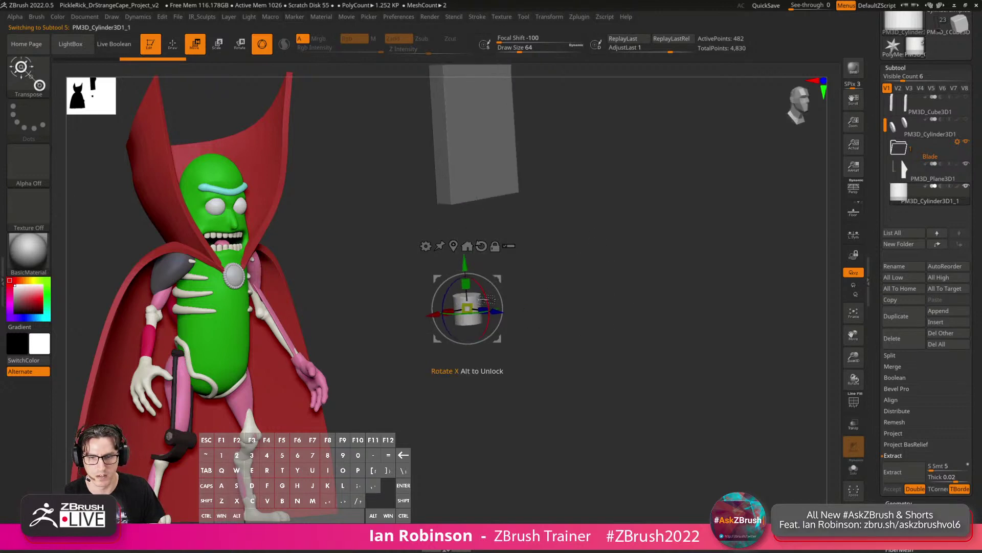
{"action": "left_click_drag", "start_coordinate": [467, 308], "coordinate": [494, 286]}
{"action": "left_click_drag", "start_coordinate": [558, 246], "coordinate": [585, 323], "text": "shift"}
Apply the Extender deformer to the cylinder and stretch it vertically into a rounded slot shape.
{"action": "left_click", "coordinate": [440, 245]}
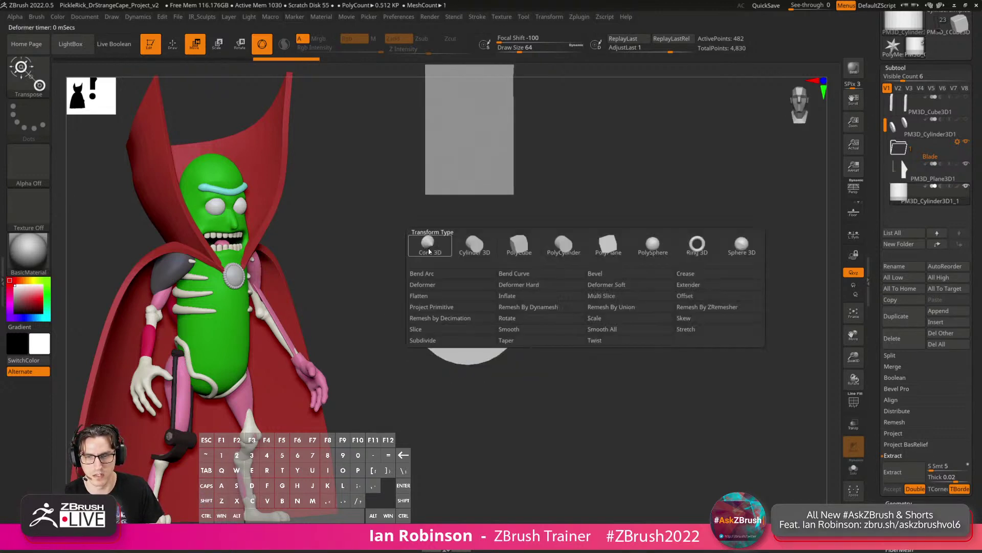
{"action": "left_click", "coordinate": [719, 285]}
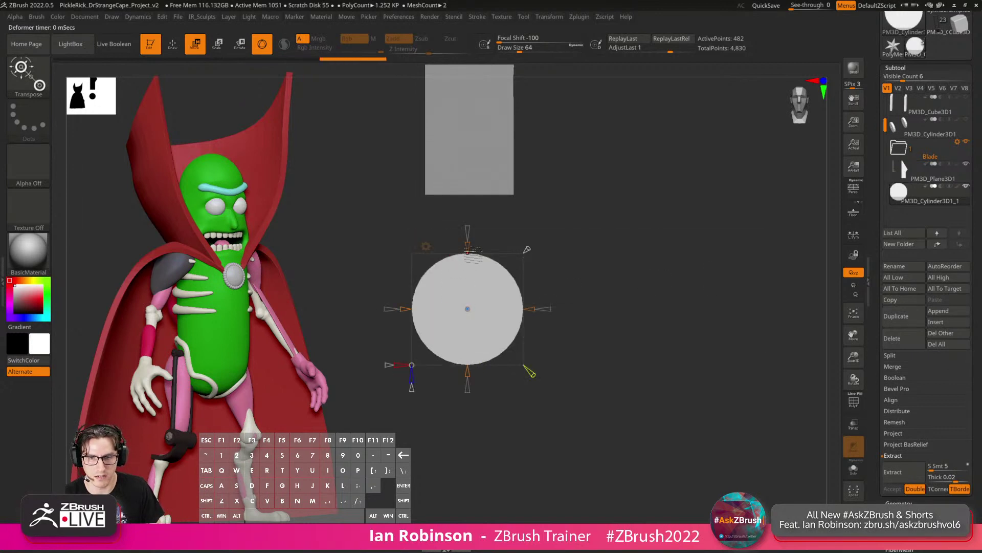
{"action": "left_click_drag", "start_coordinate": [467, 248], "coordinate": [467, 205]}
{"action": "left_click_drag", "start_coordinate": [609, 181], "coordinate": [600, 285], "text": "alt"}
Move the slot shape onto the blade's lower end, scale it down uniformly and shift it toward the blade's straight edge.
{"action": "key", "text": "w"}
{"action": "left_click_drag", "start_coordinate": [475, 384], "coordinate": [463, 428]}
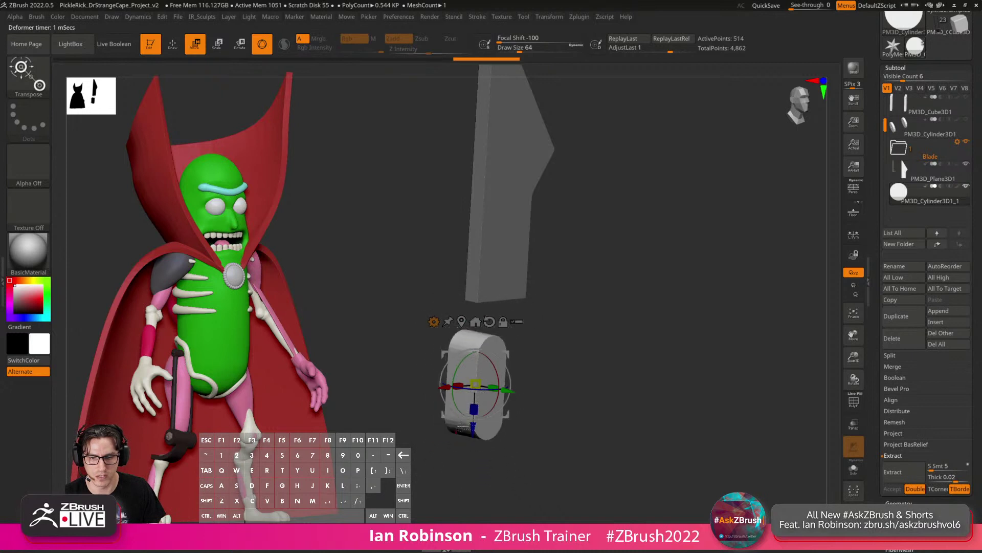
{"action": "left_click_drag", "start_coordinate": [542, 327], "coordinate": [562, 270]}
{"action": "left_click_drag", "start_coordinate": [472, 246], "coordinate": [505, 246]}
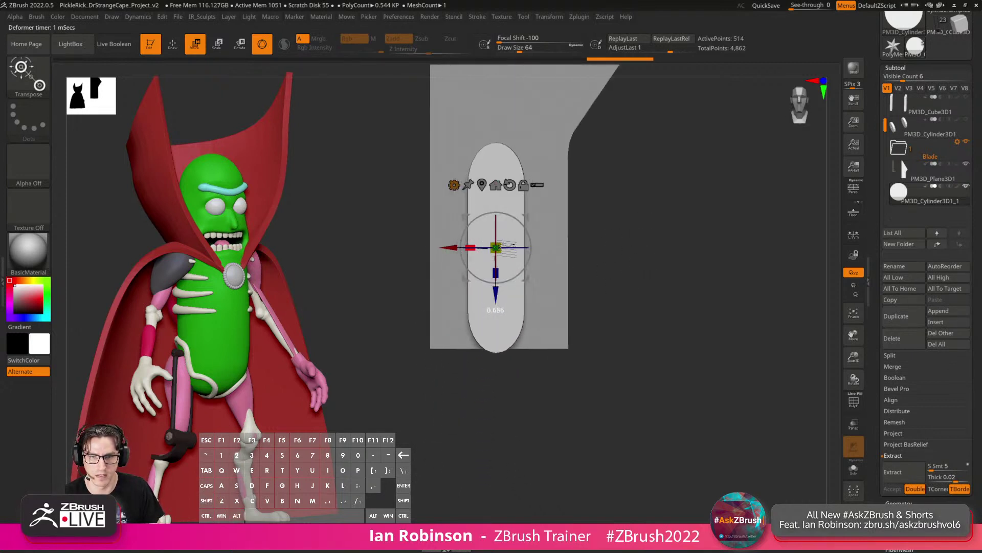
{"action": "key", "text": "ctrl+z"}
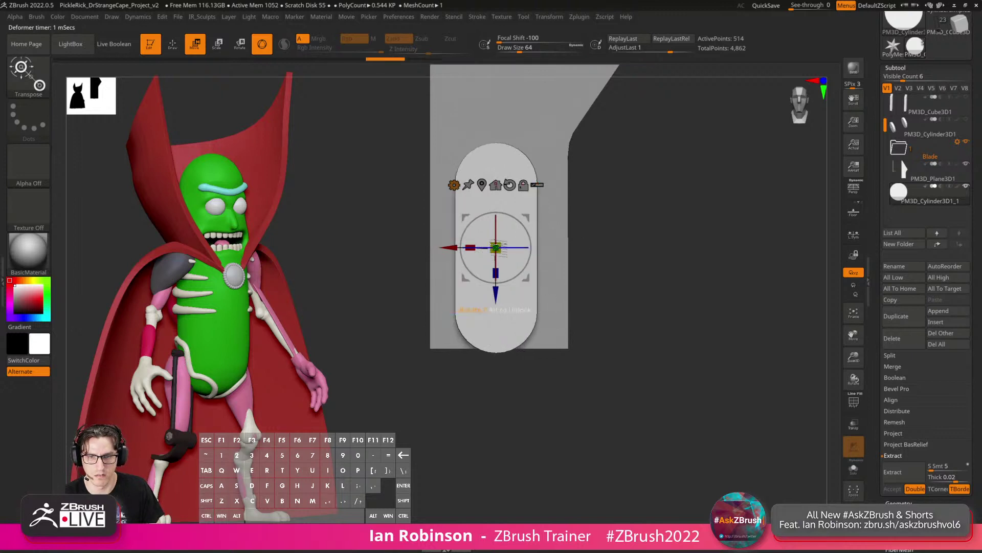
{"action": "left_click_drag", "start_coordinate": [497, 247], "coordinate": [489, 276]}
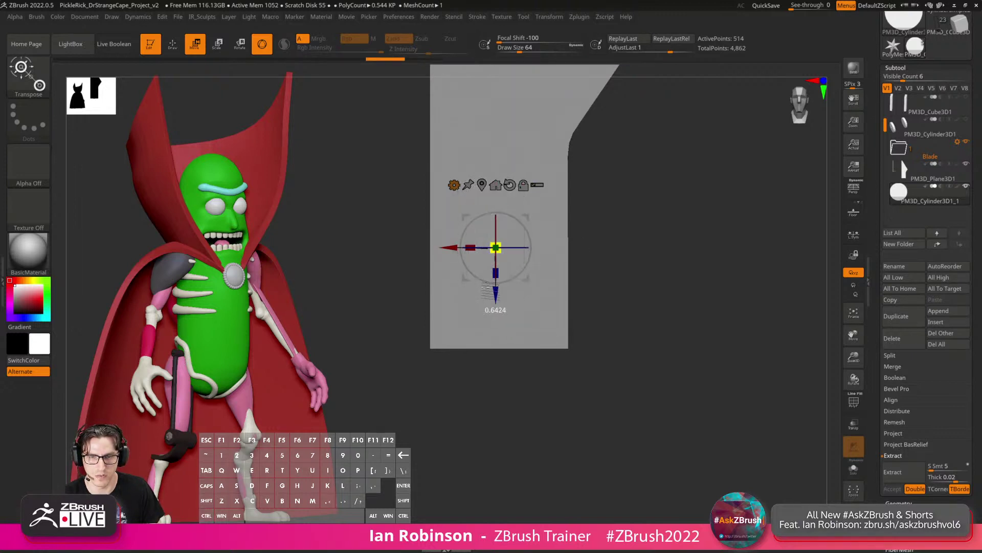
{"action": "left_click_drag", "start_coordinate": [589, 274], "coordinate": [606, 271]}
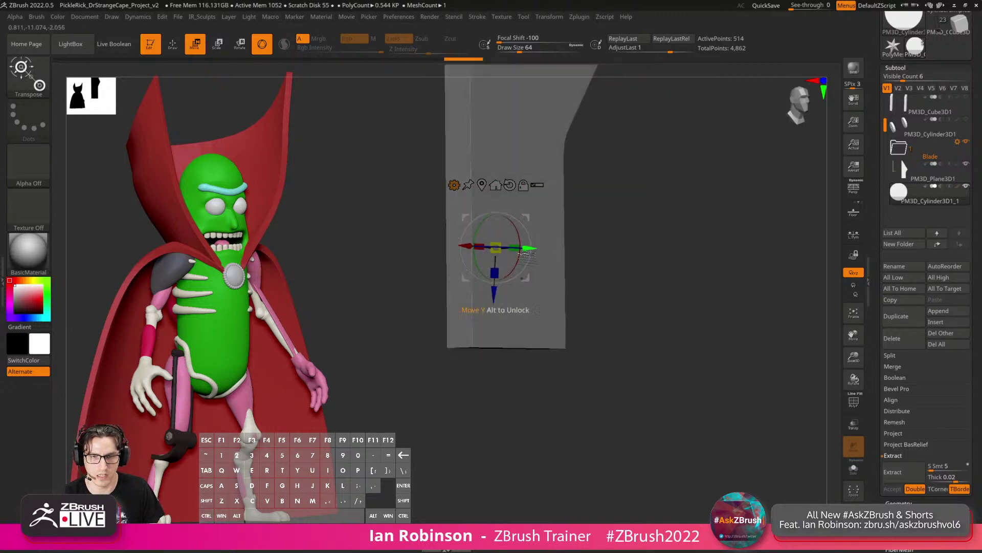
{"action": "mouse_move", "coordinate": [665, 241]}
{"action": "left_mouse_down"}
{"action": "mouse_move", "coordinate": [739, 231]}
{"action": "mouse_move", "coordinate": [665, 242]}
{"action": "left_mouse_up"}
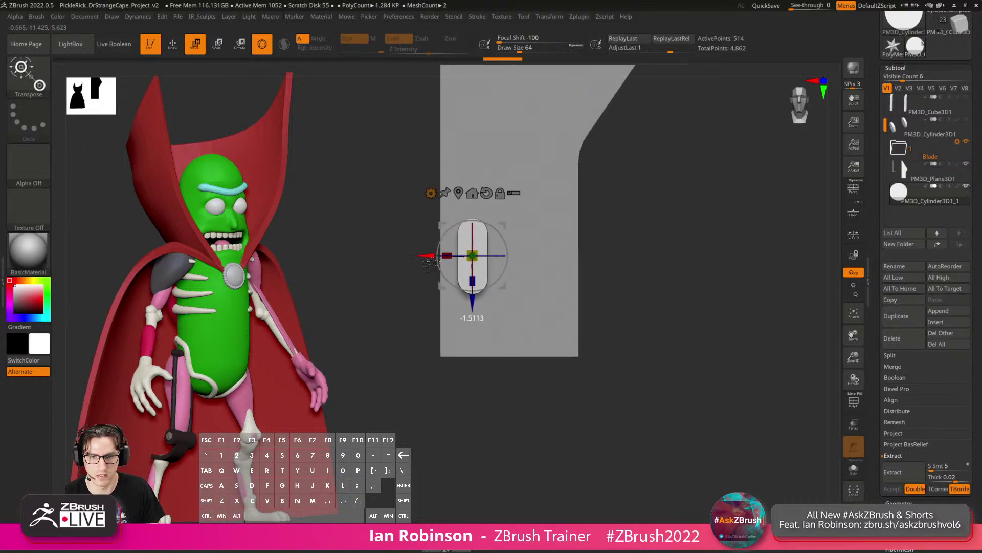
Apply Extender again to lengthen the slot shape along the blade, returning to Gizmo 3D for further adjustment.
{"action": "left_click", "coordinate": [431, 193]}
{"action": "left_click", "coordinate": [493, 197]}
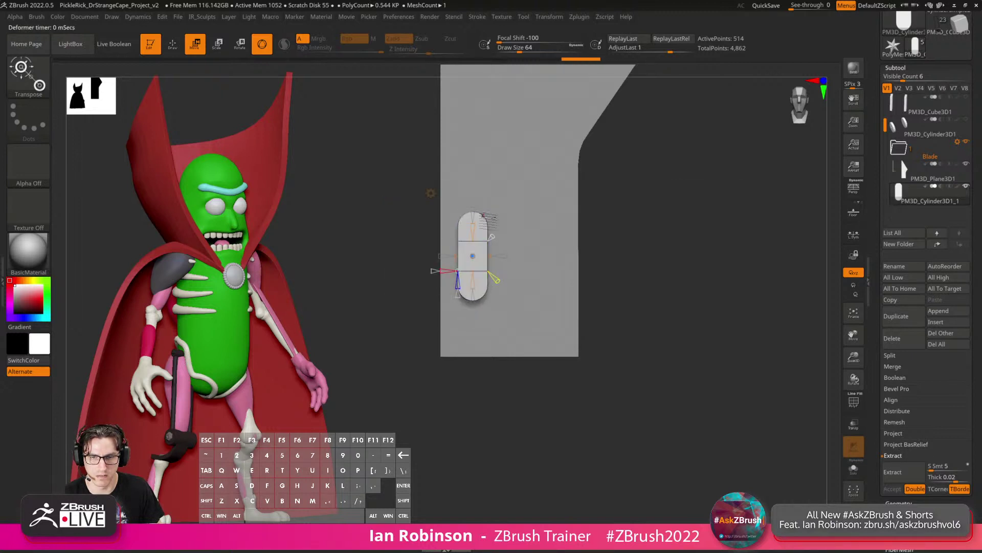
{"action": "left_click_drag", "start_coordinate": [369, 191], "coordinate": [587, 254], "text": "ctrl"}
{"action": "left_click", "coordinate": [544, 259], "text": "ctrl"}
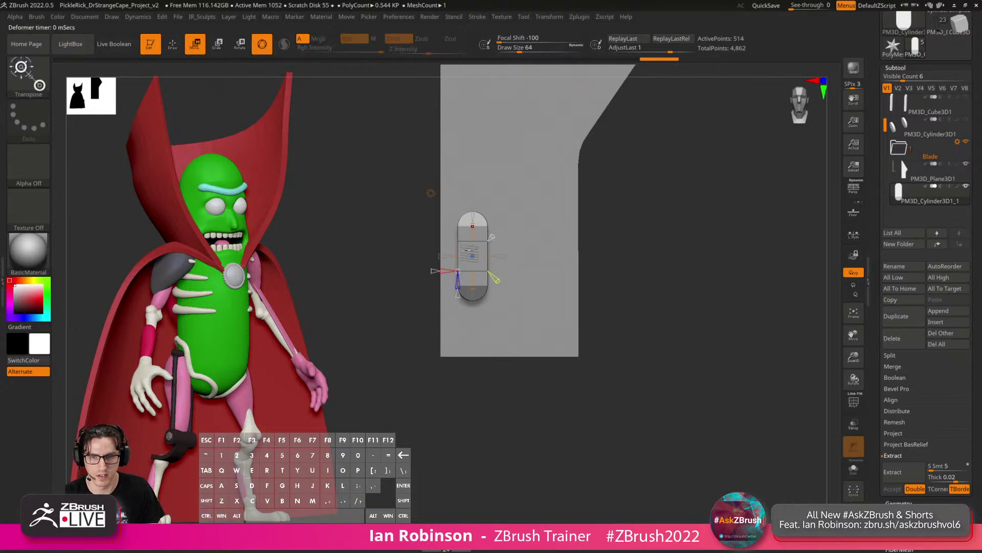
{"action": "left_click", "coordinate": [431, 193]}
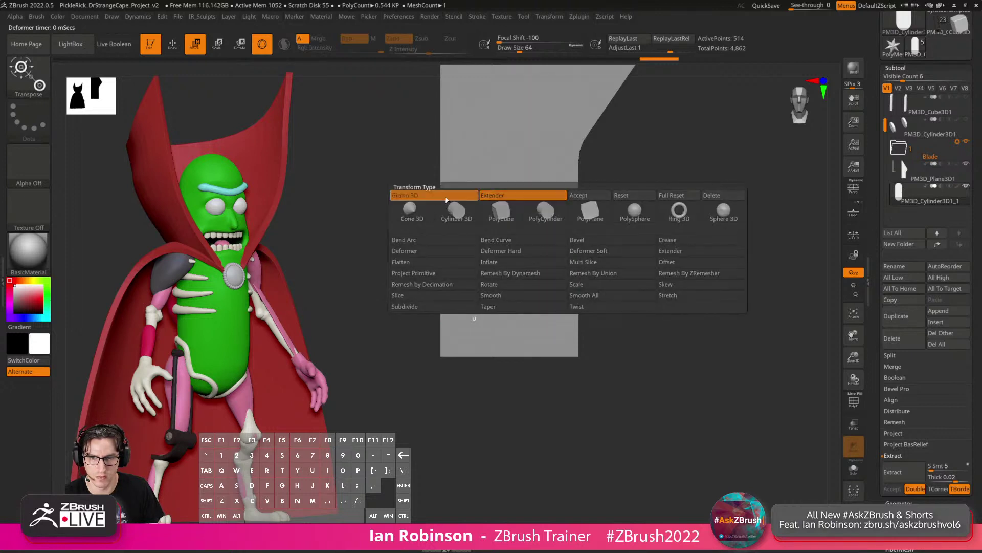
{"action": "left_click", "coordinate": [408, 200]}
{"action": "mouse_move", "coordinate": [473, 298]}
{"action": "left_mouse_down"}
{"action": "mouse_move", "coordinate": [473, 252]}
{"action": "mouse_move", "coordinate": [472, 286]}
{"action": "left_mouse_up"}
Center the slot shape through the blade's thickness so it protrudes on both sides, and accept the Extender deformation.
{"action": "key", "text": "q"}
{"action": "key", "text": "w"}
{"action": "left_click_drag", "start_coordinate": [716, 245], "coordinate": [770, 246]}
{"action": "mouse_move", "coordinate": [490, 244]}
{"action": "left_mouse_down"}
{"action": "mouse_move", "coordinate": [633, 223]}
{"action": "mouse_move", "coordinate": [499, 241]}
{"action": "left_mouse_up"}
{"action": "left_click", "coordinate": [476, 240]}
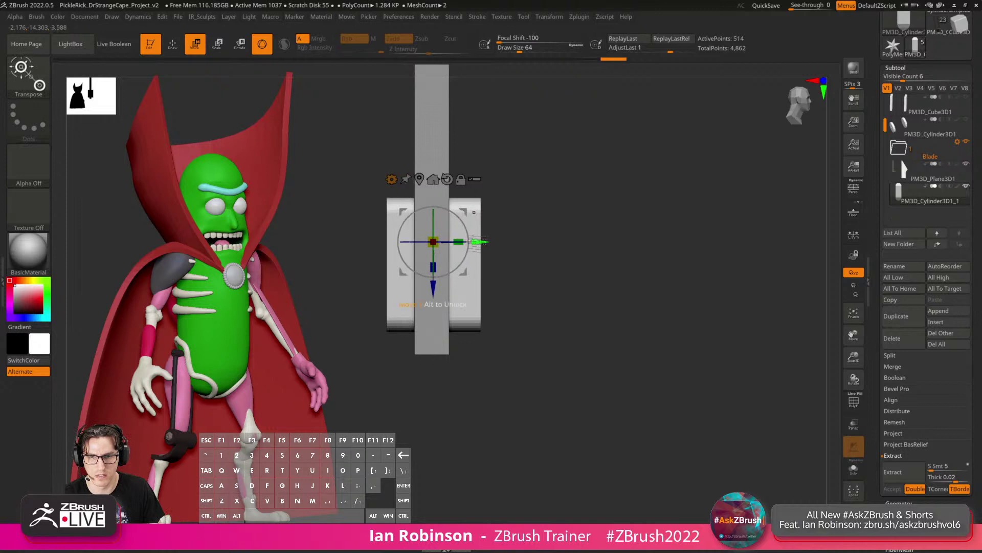
{"action": "key", "text": "q"}
{"action": "key", "text": "w"}
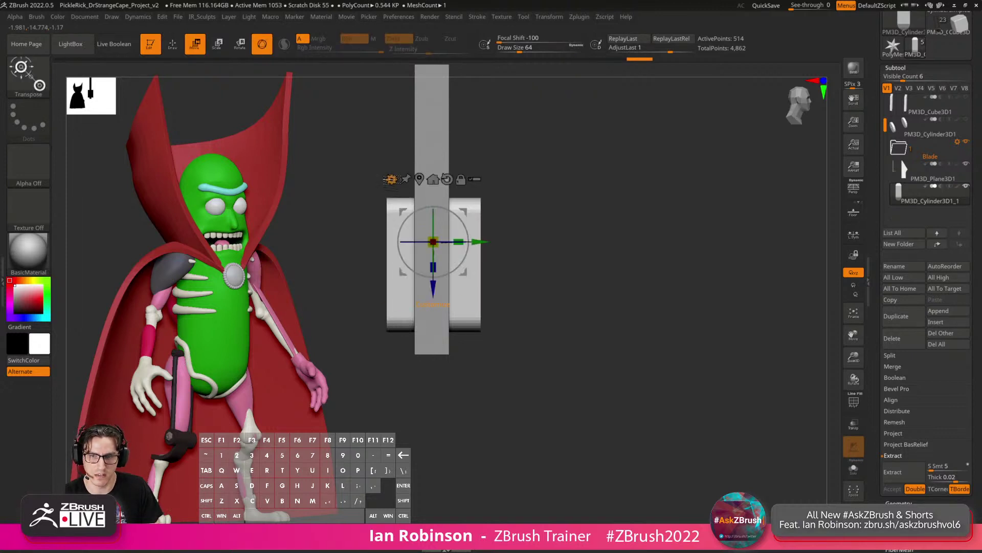
{"action": "left_click", "coordinate": [391, 179]}
{"action": "left_click", "coordinate": [552, 180]}
Duplicate the slot shape side by side within the same subtool and center the gizmo between the two slots.
{"action": "left_click_drag", "start_coordinate": [563, 252], "coordinate": [609, 244]}
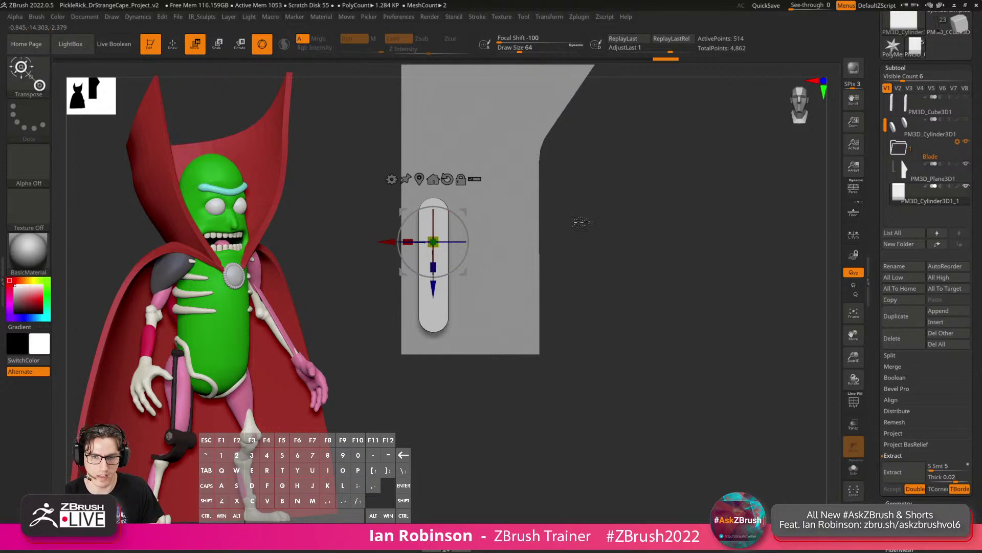
{"action": "key", "text": "grave"}
{"action": "left_click", "coordinate": [580, 178]}
{"action": "left_click_drag", "start_coordinate": [687, 190], "coordinate": [670, 244]}
{"action": "left_click", "coordinate": [420, 180], "text": "alt"}
{"action": "left_click_drag", "start_coordinate": [695, 158], "coordinate": [744, 211], "text": "shift"}
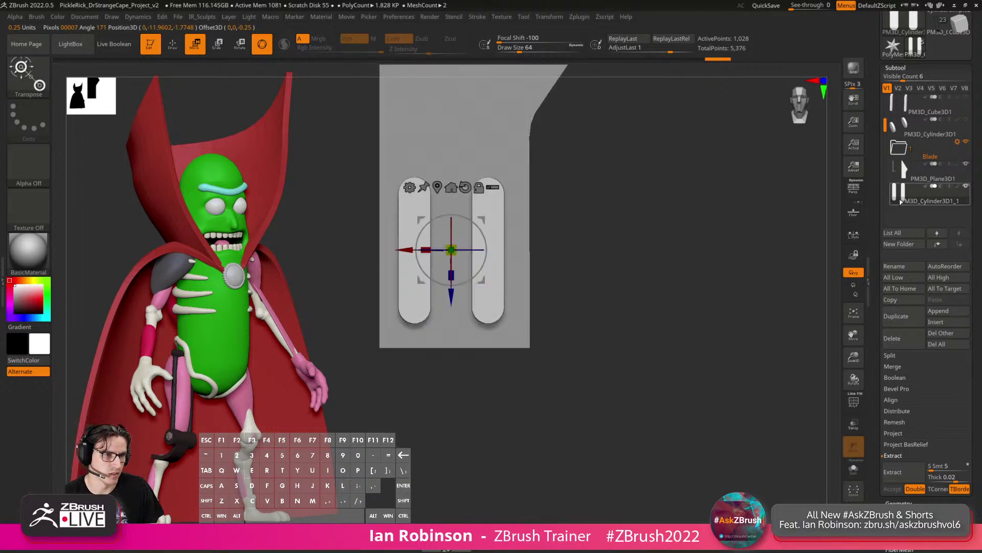
Place the slot cylinders in the Blade folder as a subtractive subtool and turn on Live Boolean.
{"action": "left_click_drag", "start_coordinate": [930, 194], "coordinate": [931, 173]}
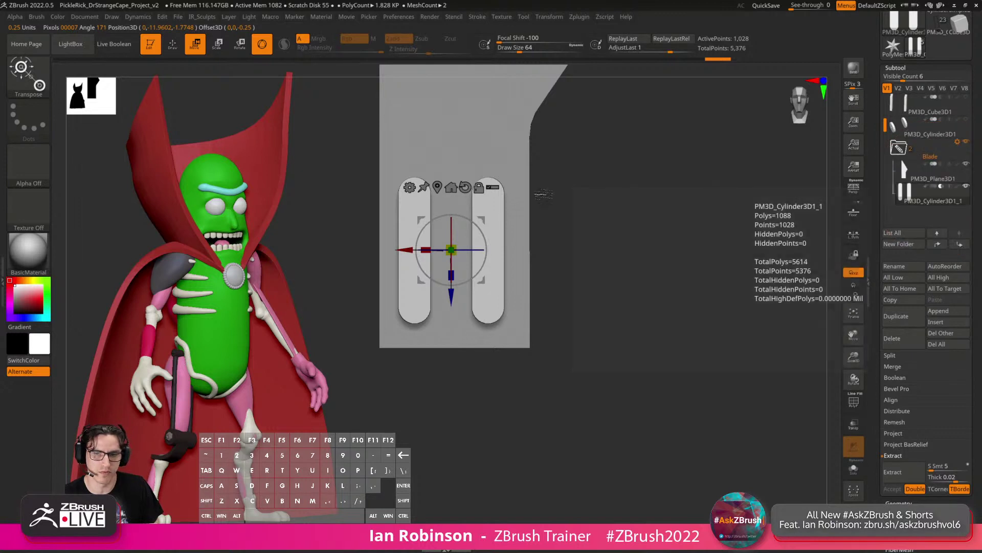
{"action": "left_click", "coordinate": [114, 44]}
{"action": "left_click_drag", "start_coordinate": [735, 202], "coordinate": [676, 257], "text": "alt"}
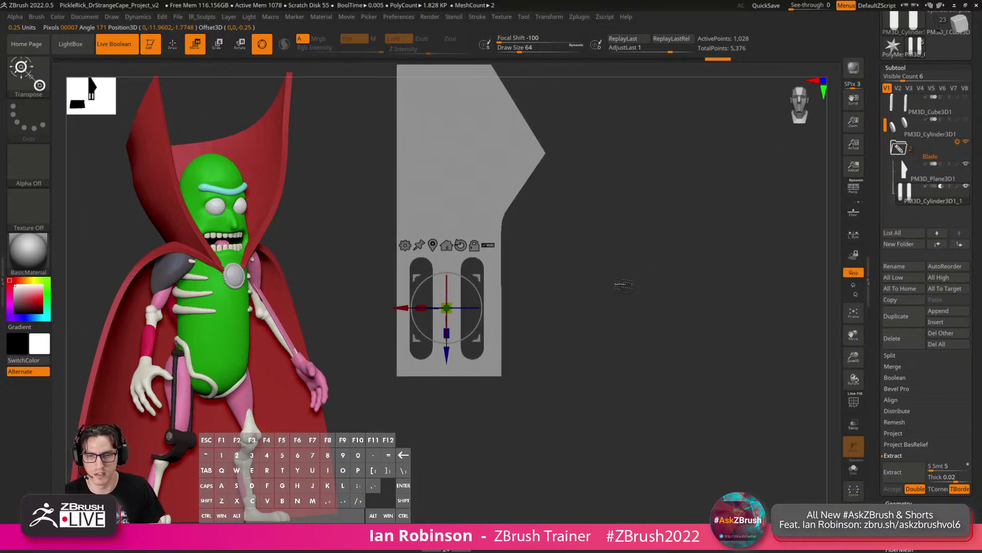
Recenter the gizmo on the two slot cutters and adjust their position and proportions to fit the blade's base.
{"action": "key", "text": "q"}
{"action": "key", "text": "w"}
{"action": "mouse_move", "coordinate": [477, 338]}
{"action": "left_mouse_down"}
{"action": "mouse_move", "coordinate": [486, 332]}
{"action": "mouse_move", "coordinate": [479, 338]}
{"action": "left_mouse_up"}
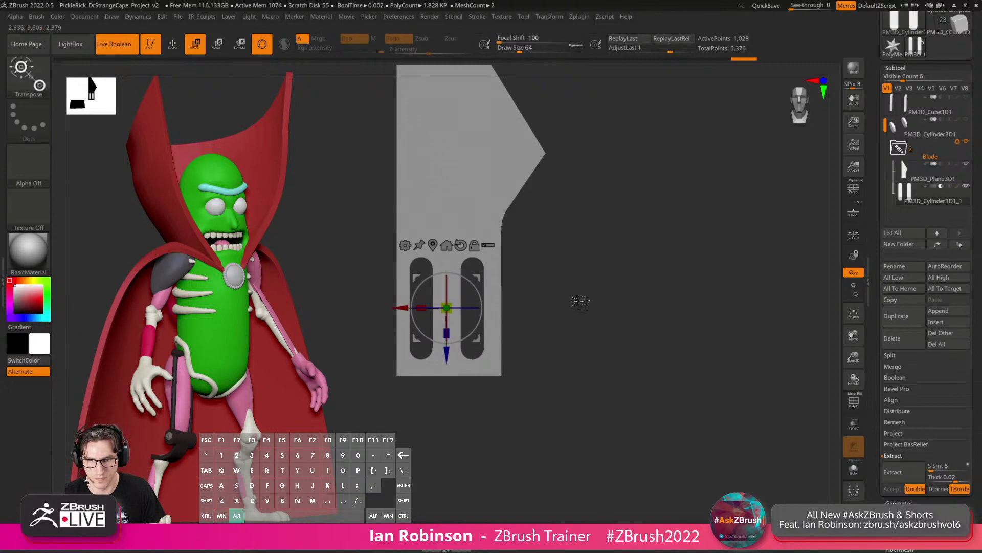
{"action": "left_click_drag", "start_coordinate": [421, 308], "coordinate": [412, 307]}
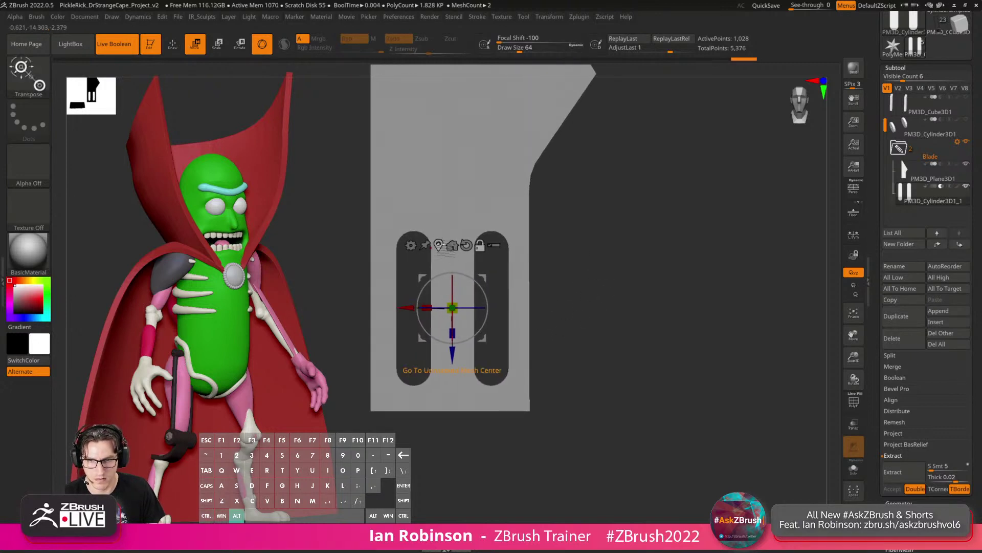
{"action": "left_click", "coordinate": [439, 245], "text": "alt"}
{"action": "left_click_drag", "start_coordinate": [600, 267], "coordinate": [602, 274], "text": "alt"}
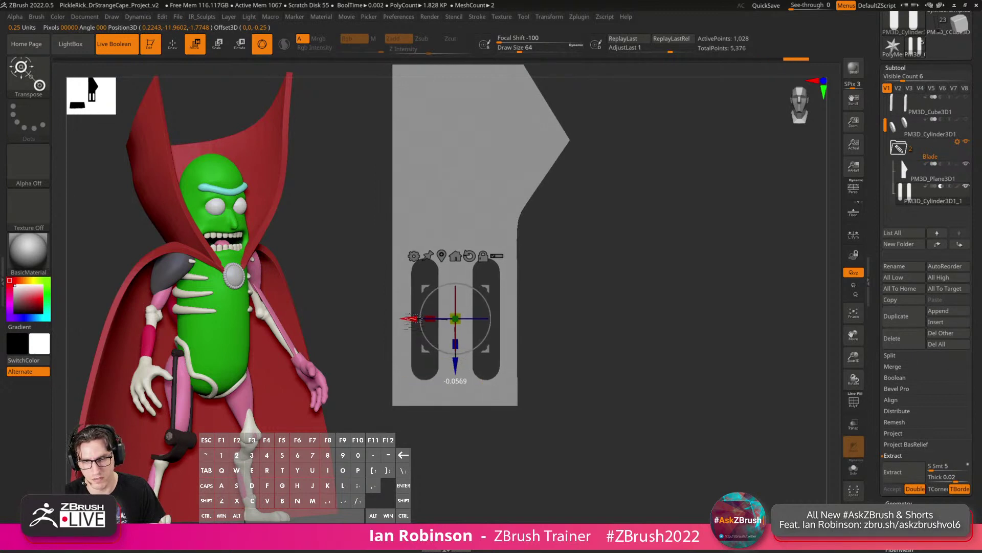
{"action": "left_click_drag", "start_coordinate": [579, 274], "coordinate": [685, 292]}
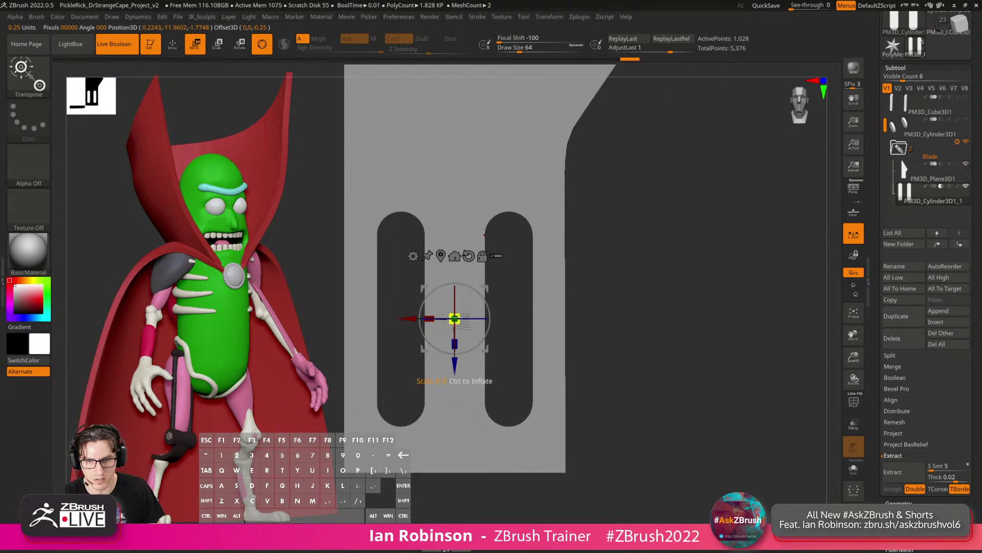
{"action": "left_click_drag", "start_coordinate": [455, 319], "coordinate": [461, 333]}
{"action": "mouse_move", "coordinate": [617, 299]}
{"action": "left_mouse_down"}
{"action": "mouse_move", "coordinate": [640, 319]}
{"action": "mouse_move", "coordinate": [653, 302]}
{"action": "mouse_move", "coordinate": [688, 299]}
{"action": "mouse_move", "coordinate": [660, 283]}
{"action": "mouse_move", "coordinate": [668, 294]}
{"action": "mouse_move", "coordinate": [659, 331]}
{"action": "mouse_move", "coordinate": [660, 230]}
{"action": "left_mouse_up"}
{"action": "key", "text": "q"}
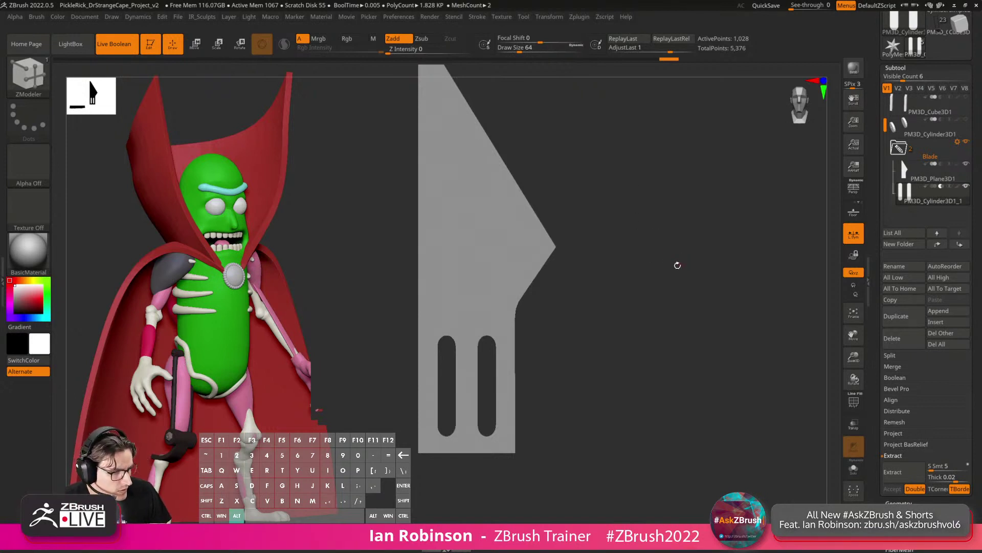
Check the slotted blade from several angles and save the tool over the existing Blade_Handle.ztl file.
{"action": "left_click_drag", "start_coordinate": [653, 233], "coordinate": [679, 283]}
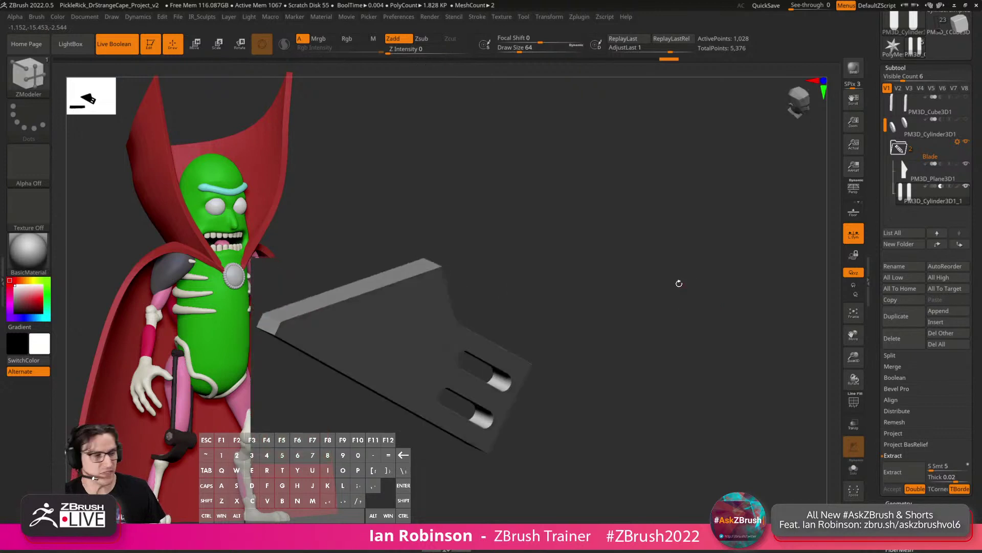
{"action": "mouse_move", "coordinate": [627, 241]}
{"action": "left_mouse_down", "text": "shift"}
{"action": "mouse_move", "coordinate": [667, 252]}
{"action": "mouse_move", "coordinate": [658, 224]}
{"action": "mouse_move", "coordinate": [711, 263]}
{"action": "left_mouse_up", "text": "shift"}
{"action": "left_click_drag", "start_coordinate": [977, 92], "coordinate": [930, 157]}
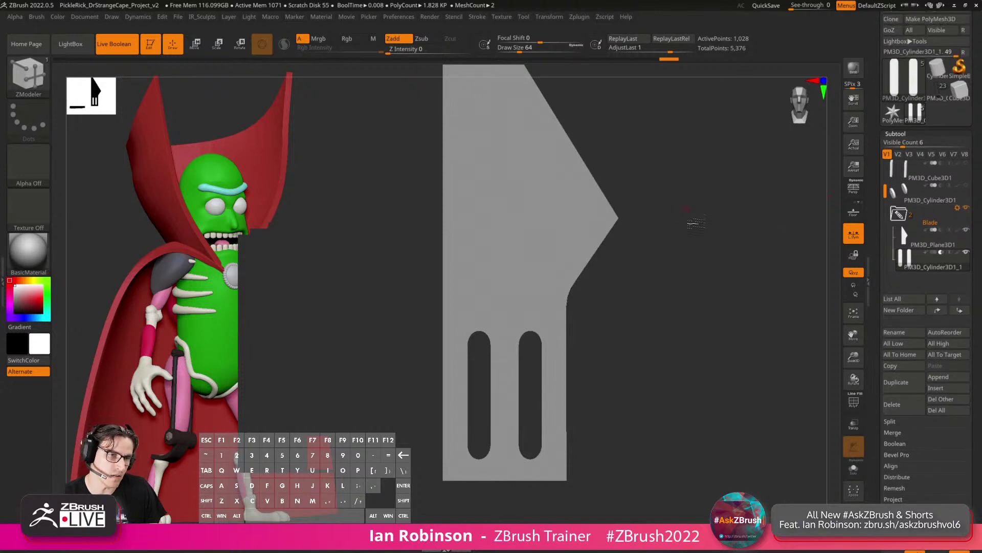
{"action": "left_click_drag", "start_coordinate": [697, 223], "coordinate": [622, 257]}
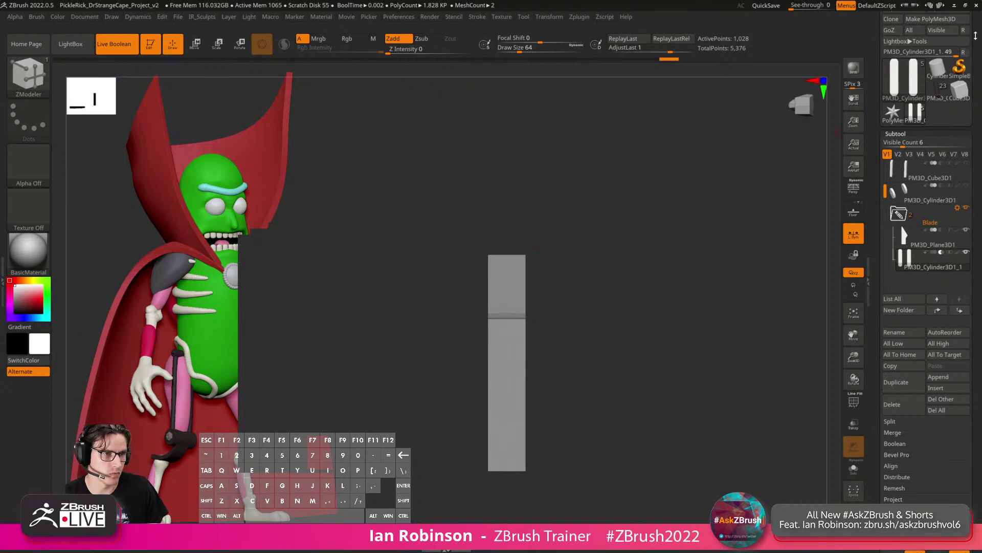
{"action": "scroll", "coordinate": [926, 41], "scroll_direction": "up", "scroll_amount": 2}
{"action": "left_click", "coordinate": [948, 29]}
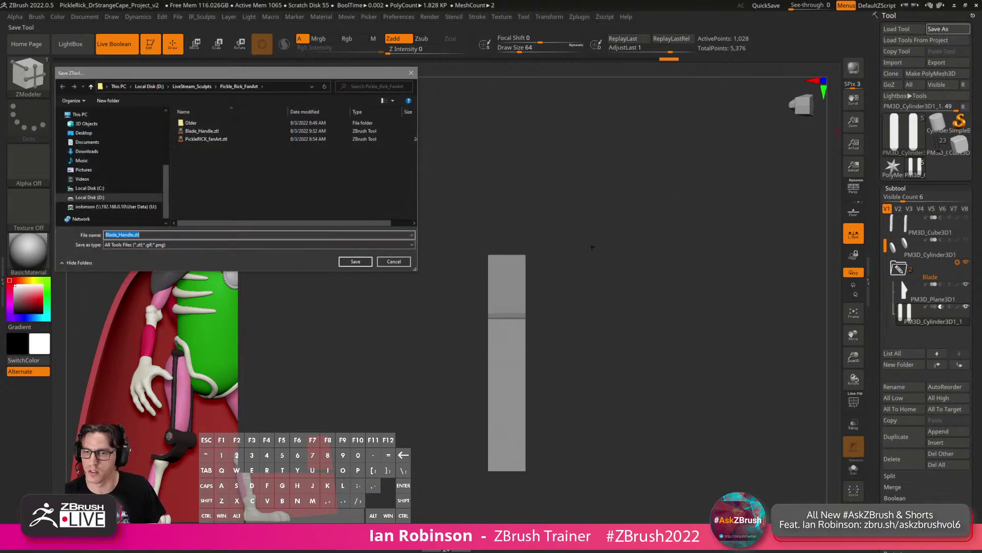
{"action": "key", "text": "Return"}
{"action": "key", "text": "y"}
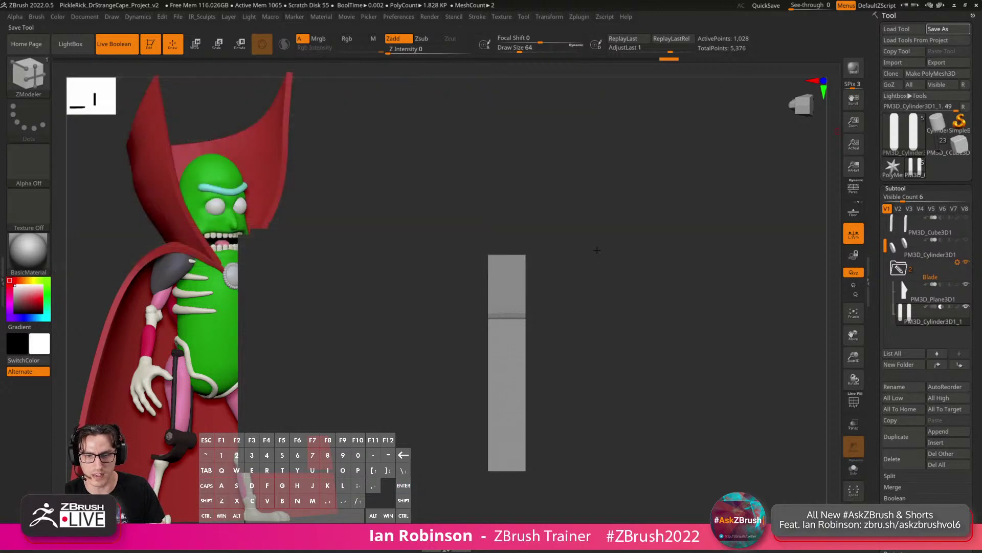
Select the blade subtool and set up the TrimDynamic brush with a draw size of about 740.
{"action": "mouse_move", "coordinate": [592, 241]}
{"action": "left_mouse_down"}
{"action": "mouse_move", "coordinate": [643, 252]}
{"action": "mouse_move", "coordinate": [671, 246]}
{"action": "mouse_move", "coordinate": [673, 293]}
{"action": "mouse_move", "coordinate": [629, 182]}
{"action": "mouse_move", "coordinate": [654, 285]}
{"action": "mouse_move", "coordinate": [677, 306]}
{"action": "mouse_move", "coordinate": [648, 317]}
{"action": "mouse_move", "coordinate": [675, 297]}
{"action": "mouse_move", "coordinate": [638, 281]}
{"action": "mouse_move", "coordinate": [651, 287]}
{"action": "mouse_move", "coordinate": [649, 337]}
{"action": "mouse_move", "coordinate": [650, 293]}
{"action": "mouse_move", "coordinate": [633, 334]}
{"action": "mouse_move", "coordinate": [574, 298]}
{"action": "left_mouse_up"}
{"action": "key", "text": "g"}
{"action": "key", "text": "Escape"}
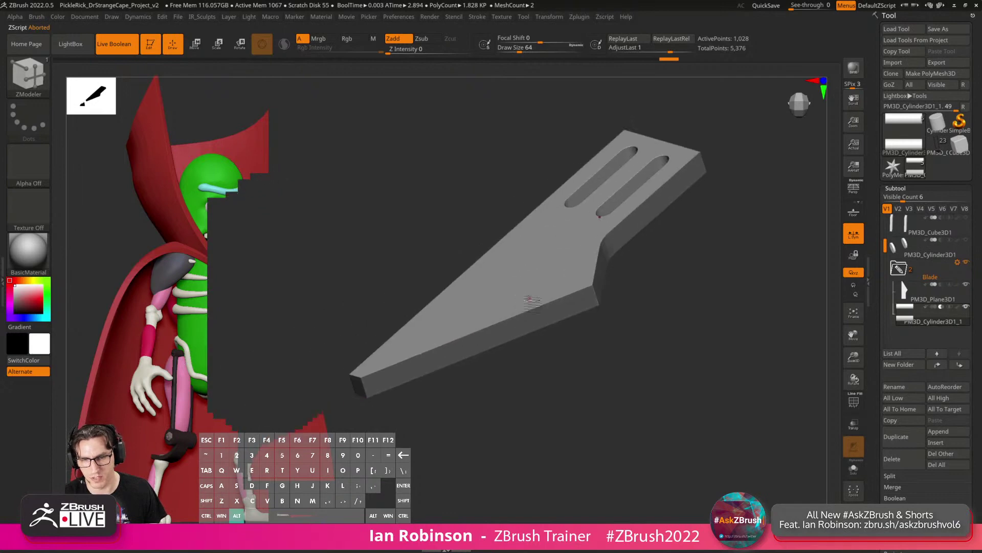
{"action": "key", "text": "b"}
{"action": "key", "text": "t"}
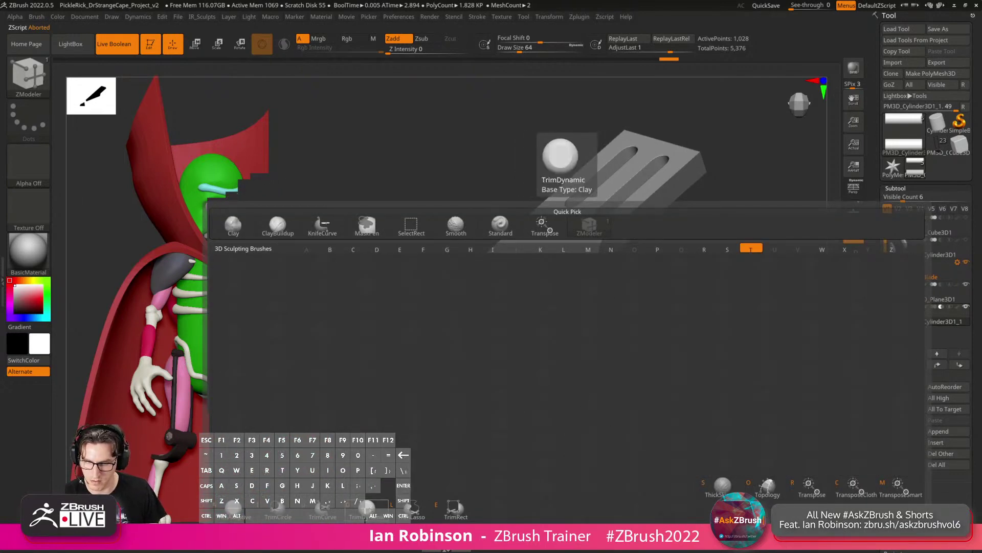
{"action": "key", "text": "d"}
{"action": "key", "text": "s"}
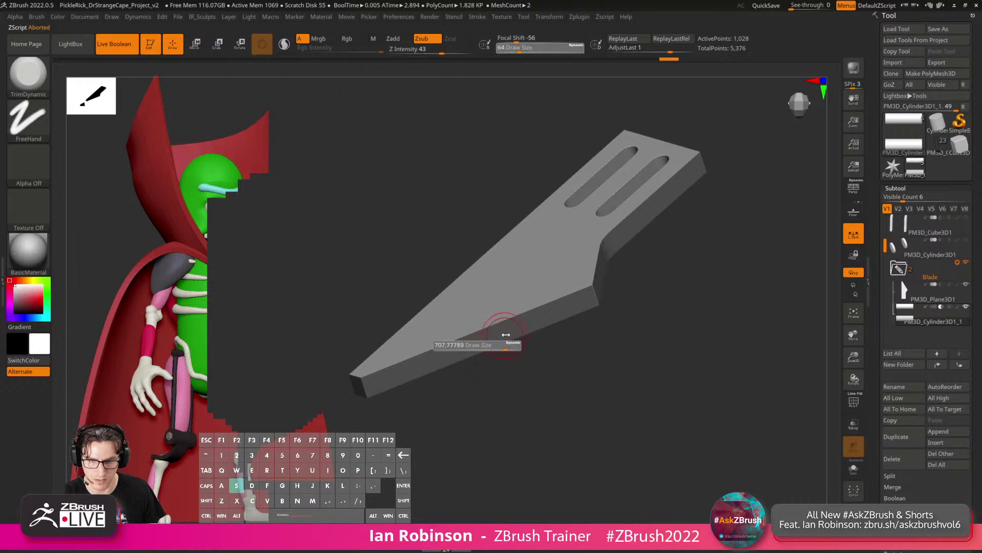
{"action": "left_click_drag", "start_coordinate": [505, 334], "coordinate": [509, 335]}
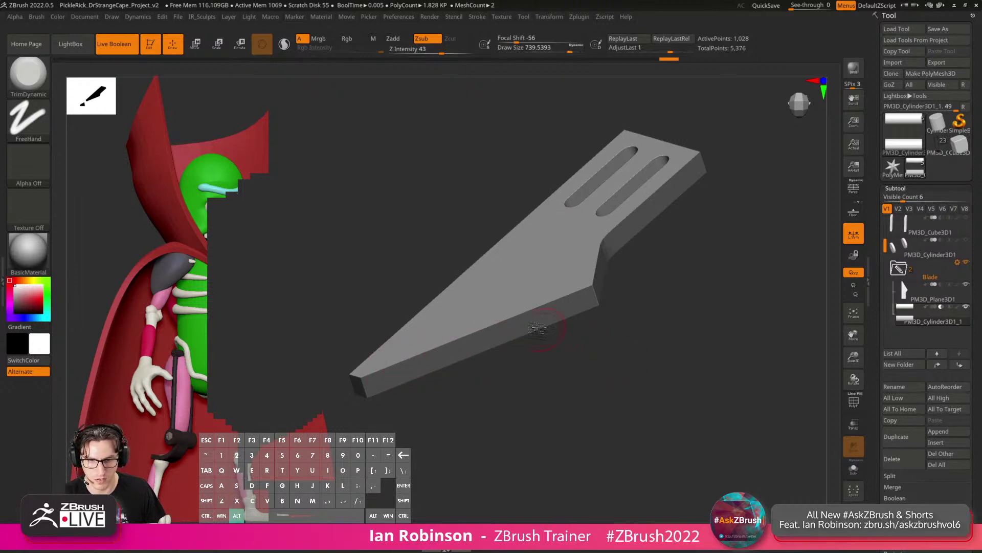
{"action": "left_click", "coordinate": [537, 330], "text": "alt"}
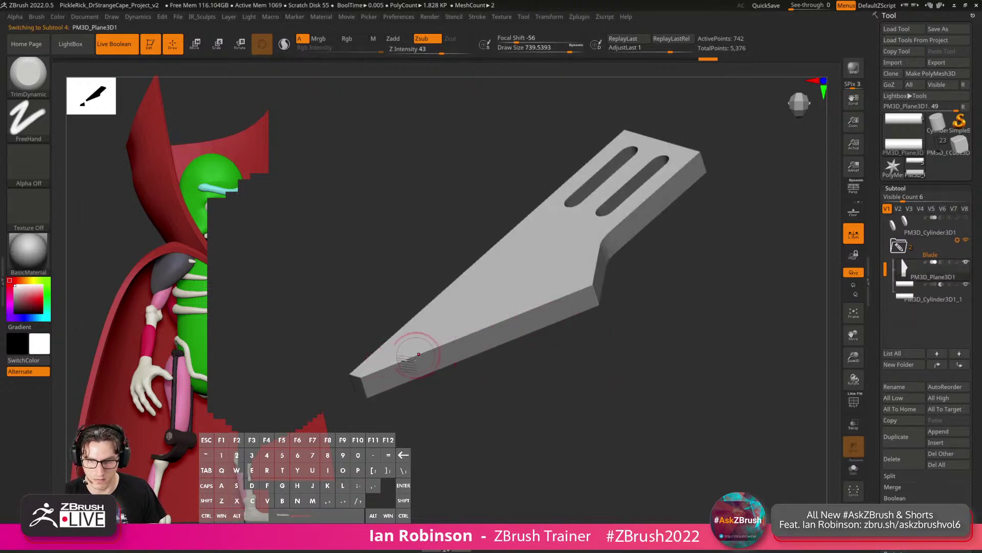
Turn off X-axis symmetry for the blade and orient its tip for trimming.
{"action": "left_click_drag", "start_coordinate": [625, 256], "coordinate": [665, 316]}
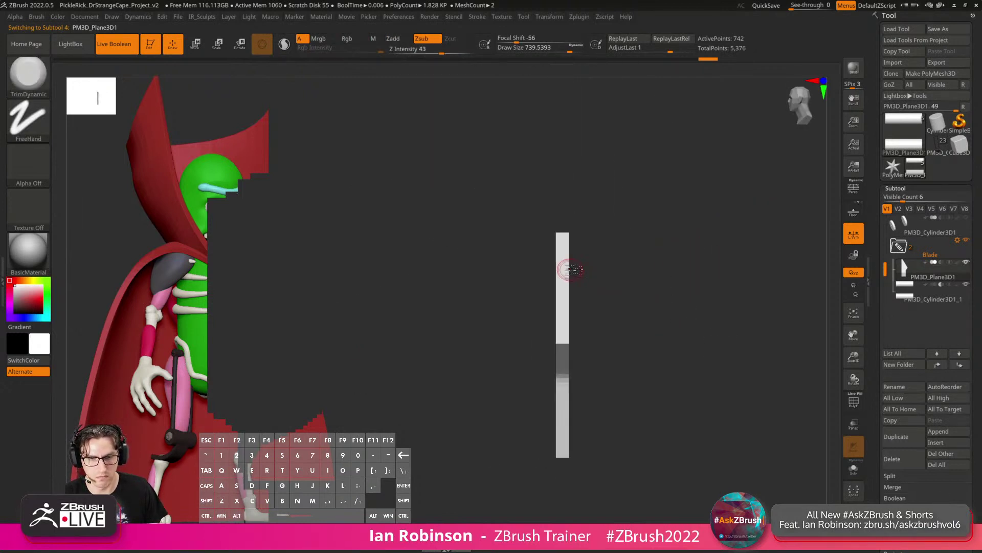
{"action": "left_click_drag", "start_coordinate": [607, 244], "coordinate": [660, 217]}
{"action": "left_click", "coordinate": [548, 16]}
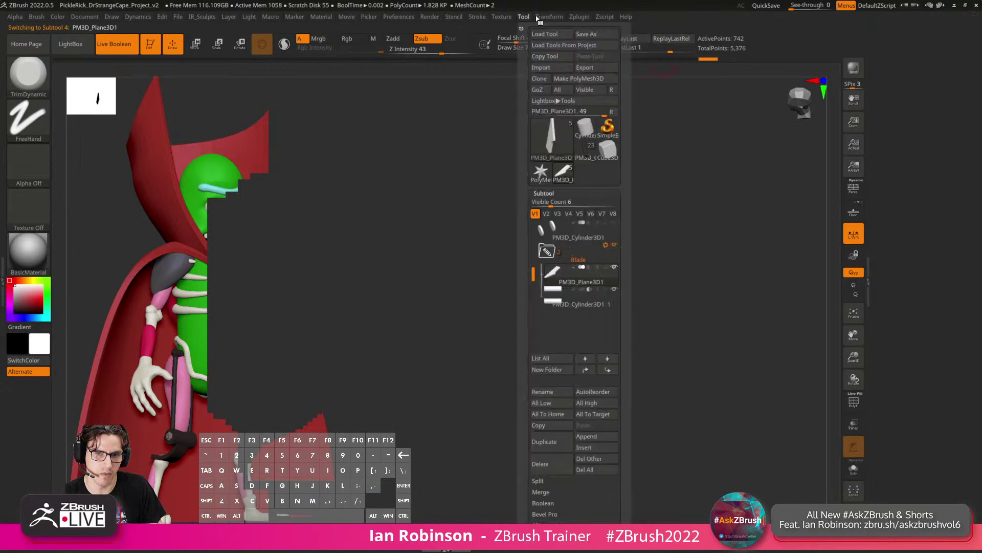
{"action": "mouse_move", "coordinate": [549, 17]}
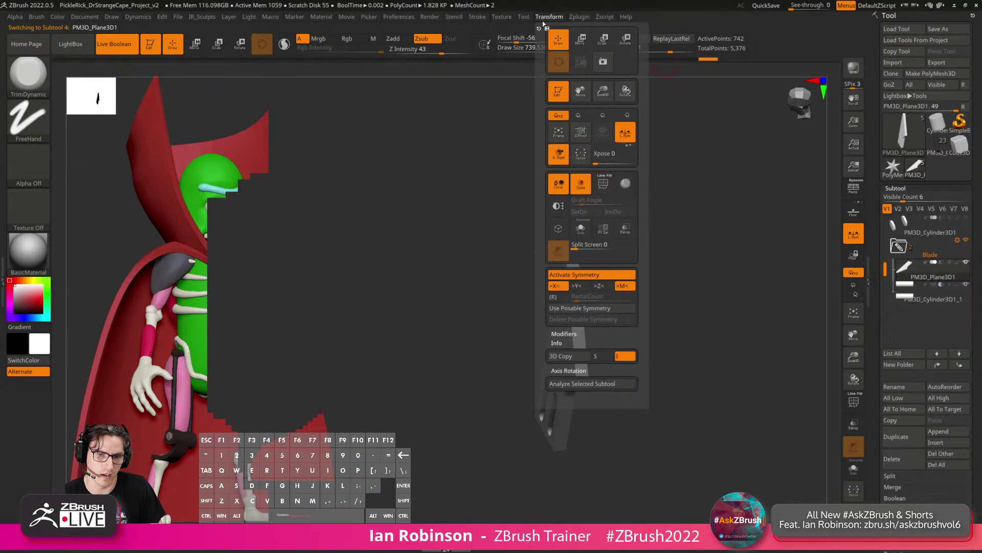
{"action": "left_click", "coordinate": [562, 286]}
{"action": "left_click_drag", "start_coordinate": [593, 286], "coordinate": [636, 232]}
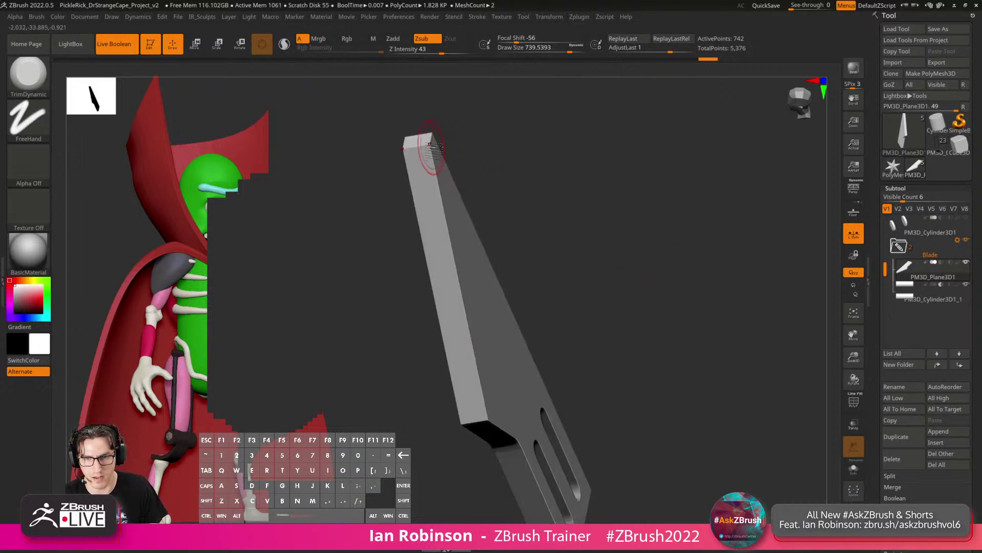
Try a TrimDynamic stroke along the blade's cutting edge near the tip, and undo it.
{"action": "left_click_drag", "start_coordinate": [458, 208], "coordinate": [456, 171]}
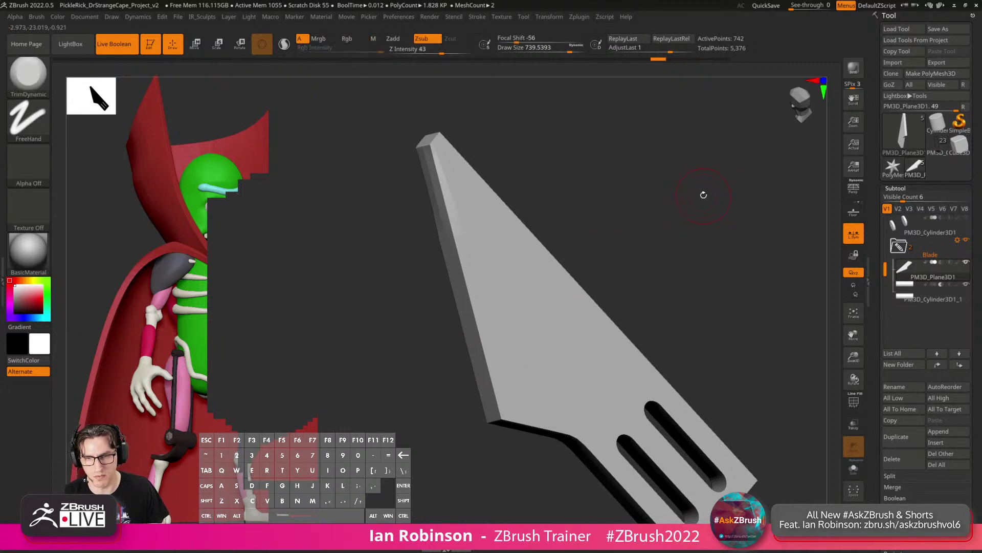
{"action": "key", "text": "ctrl"}
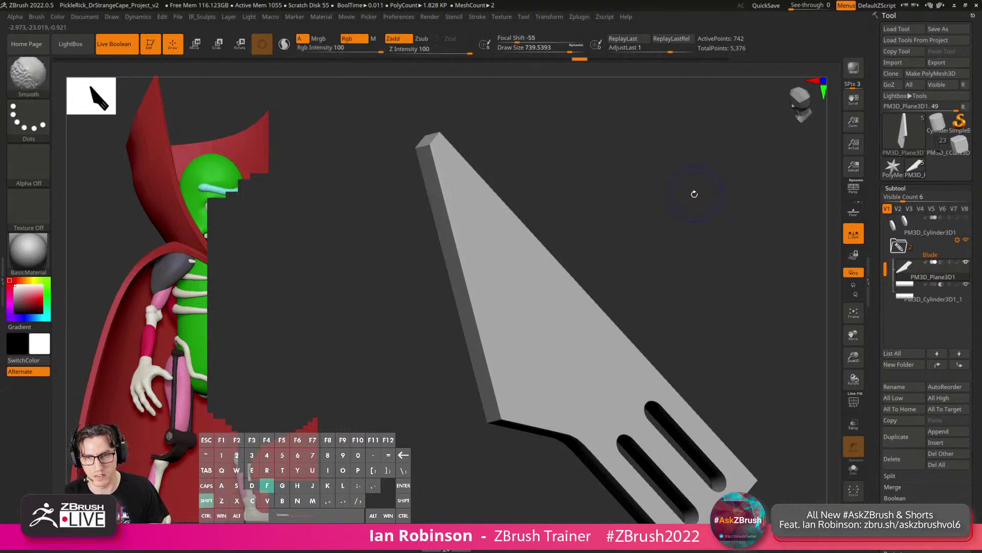
{"action": "mouse_move", "coordinate": [693, 193]}
{"action": "left_mouse_down"}
{"action": "mouse_move", "coordinate": [677, 202]}
{"action": "mouse_move", "coordinate": [776, 149]}
{"action": "left_mouse_up"}
Subdivide the blade mesh five times, checking its polyframe density between subdivisions.
{"action": "key", "text": "ctrl"}
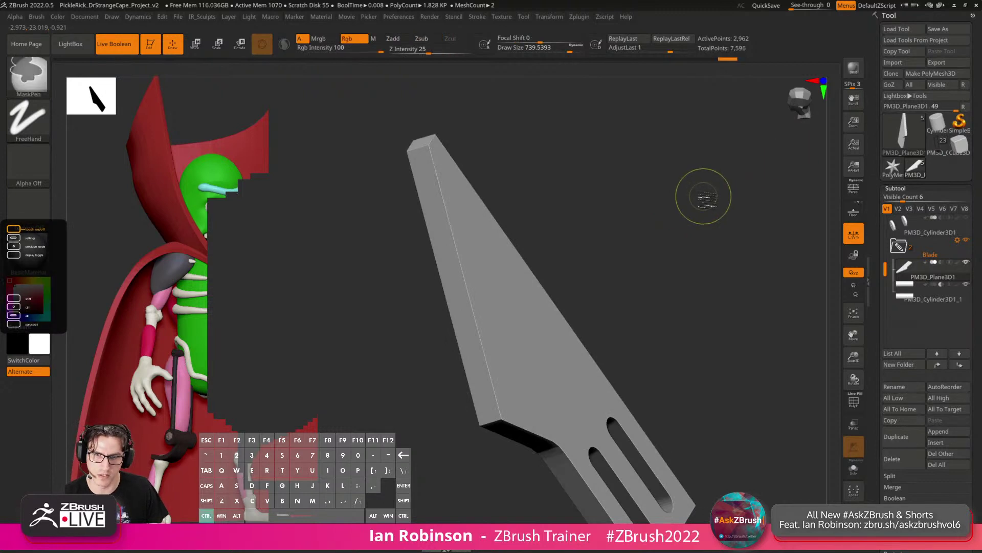
{"action": "key", "text": "ctrl"}
{"action": "key", "text": "ctrl+d"}
{"action": "key", "text": "shift+f"}
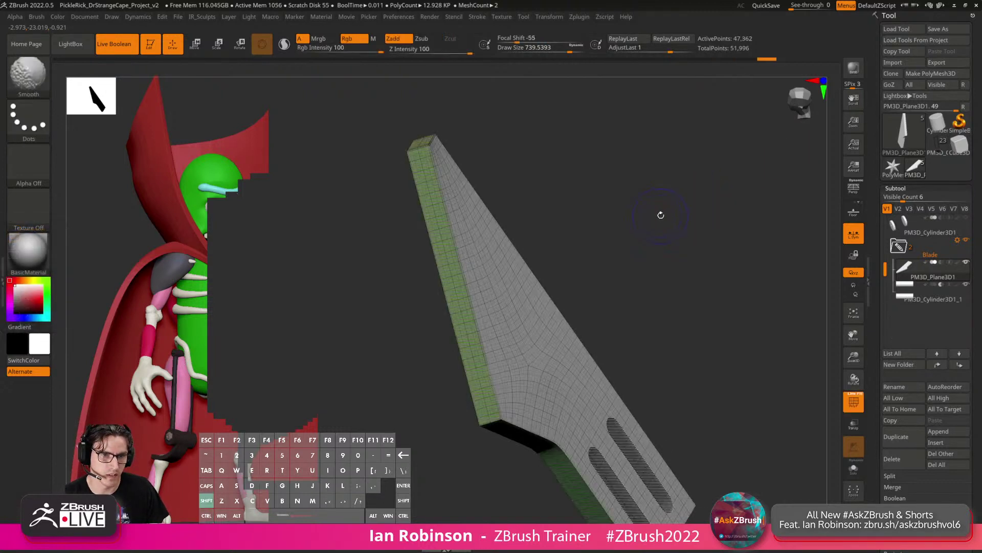
{"action": "key", "text": "shift+f"}
{"action": "key", "text": "ctrl+d"}
{"action": "key", "text": "ctrl+d"}
Turn the blade edge-on with its tip facing the view and choose the ClipCurve brush.
{"action": "mouse_move", "coordinate": [658, 212]}
{"action": "left_mouse_down"}
{"action": "mouse_move", "coordinate": [654, 167]}
{"action": "mouse_move", "coordinate": [673, 206]}
{"action": "mouse_move", "coordinate": [717, 208]}
{"action": "mouse_move", "coordinate": [707, 226]}
{"action": "left_mouse_up"}
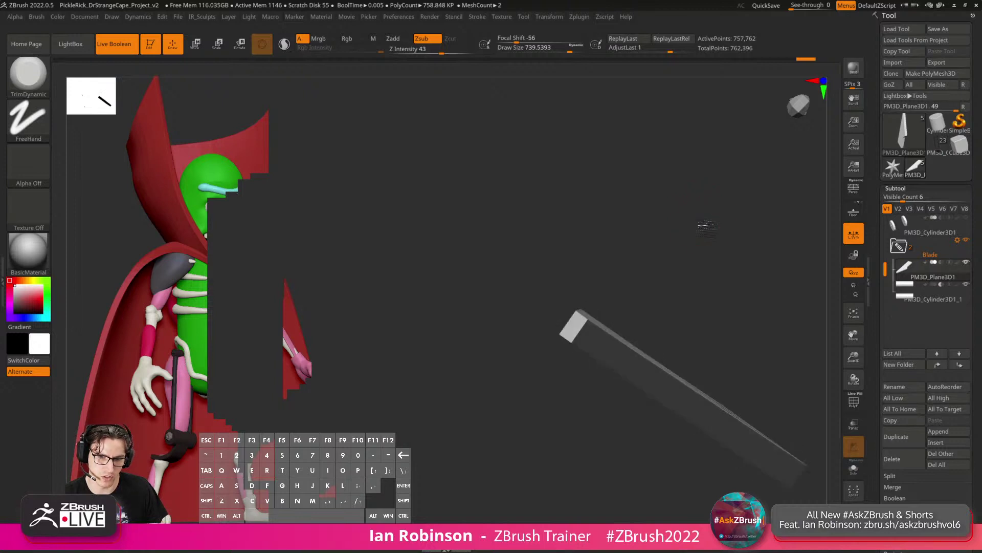
{"action": "left_click_drag", "start_coordinate": [566, 303], "coordinate": [631, 244]}
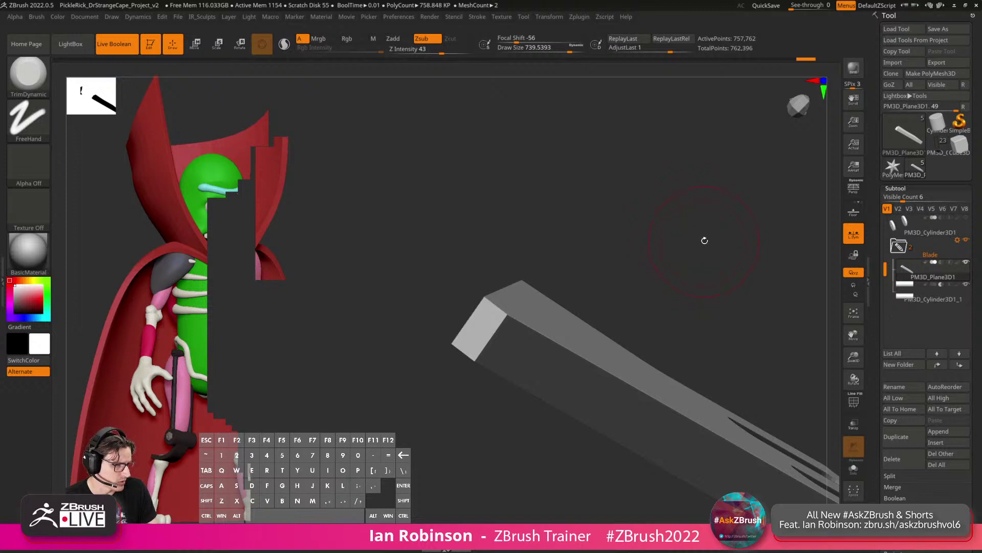
{"action": "left_click_drag", "start_coordinate": [681, 238], "coordinate": [576, 94]}
{"action": "left_click_drag", "start_coordinate": [742, 210], "coordinate": [526, 174]}
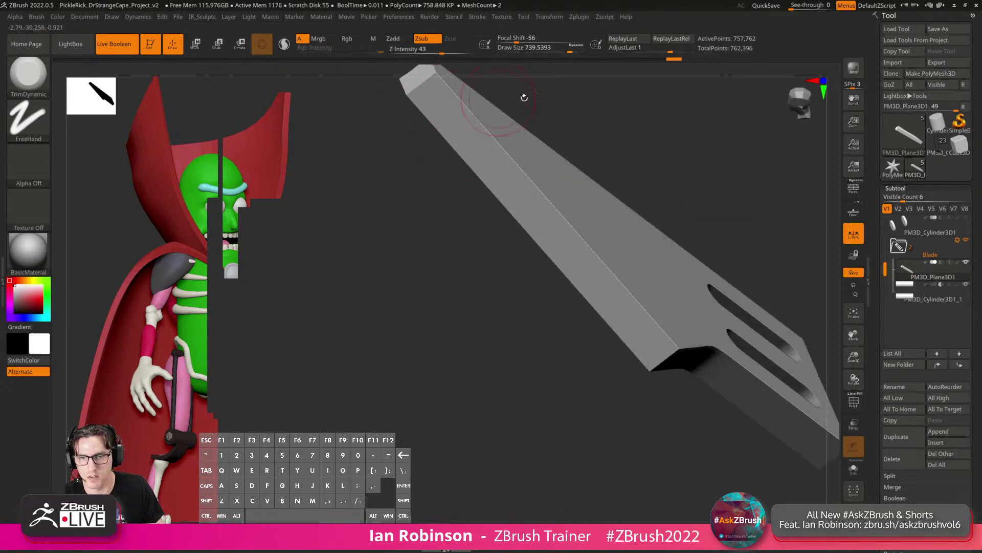
{"action": "mouse_move", "coordinate": [524, 97]}
{"action": "left_mouse_down"}
{"action": "mouse_move", "coordinate": [643, 161]}
{"action": "mouse_move", "coordinate": [642, 330]}
{"action": "left_mouse_up"}
{"action": "left_click", "coordinate": [2, 74], "text": "ctrl+shift"}
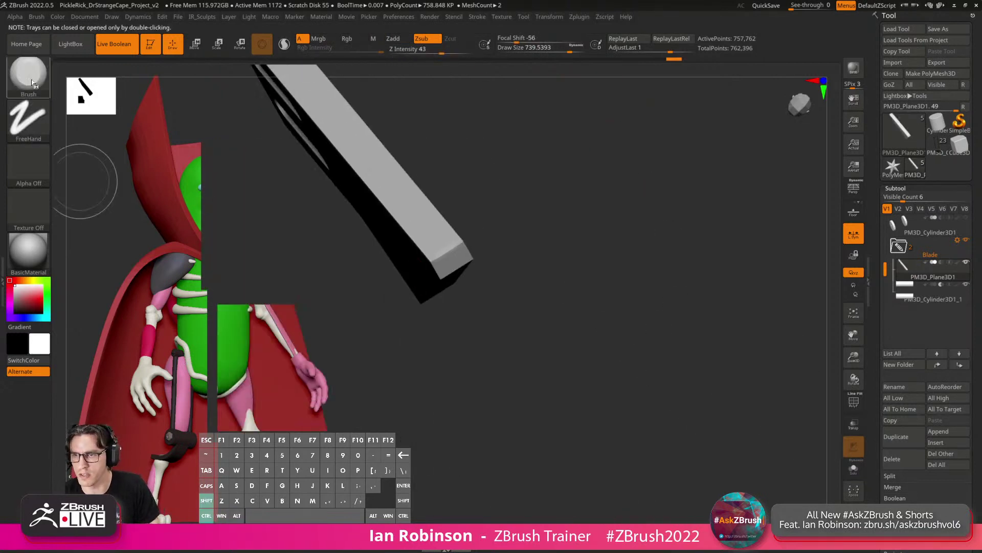
{"action": "left_click", "coordinate": [28, 77], "text": "ctrl+shift"}
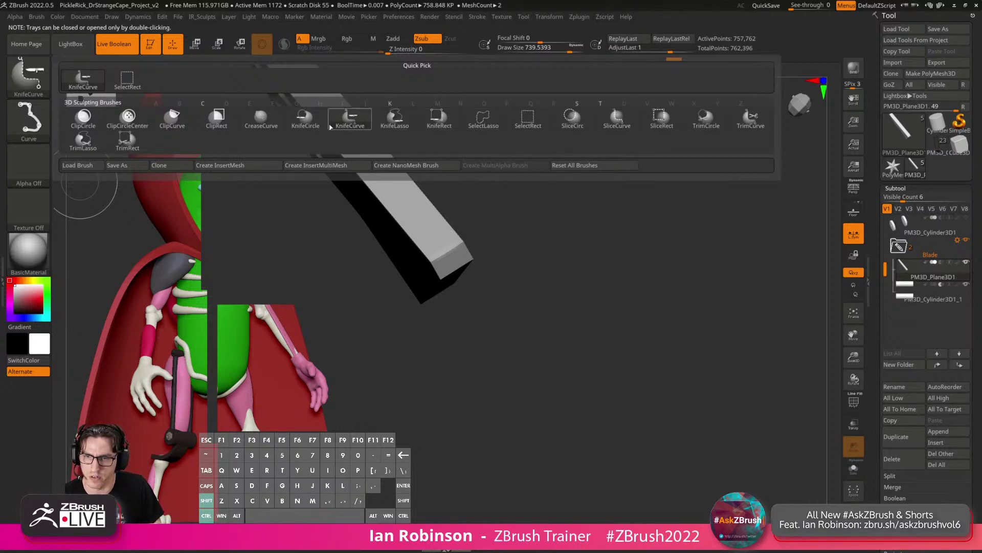
{"action": "left_click", "coordinate": [179, 123]}
{"action": "mouse_move", "coordinate": [563, 225]}
{"action": "left_mouse_down"}
{"action": "mouse_move", "coordinate": [577, 221]}
{"action": "mouse_move", "coordinate": [560, 245]}
{"action": "mouse_move", "coordinate": [535, 244]}
{"action": "left_mouse_up"}
Try to clip an angled bevel along the blade's cutting edge with ClipCurve, and undo it.
{"action": "left_click_drag", "start_coordinate": [459, 207], "coordinate": [480, 318], "text": "ctrl+shift"}
{"action": "mouse_move", "coordinate": [522, 269]}
{"action": "left_mouse_down"}
{"action": "mouse_move", "coordinate": [527, 279]}
{"action": "mouse_move", "coordinate": [551, 230]}
{"action": "mouse_move", "coordinate": [554, 246]}
{"action": "mouse_move", "coordinate": [574, 235]}
{"action": "mouse_move", "coordinate": [535, 228]}
{"action": "mouse_move", "coordinate": [546, 262]}
{"action": "mouse_move", "coordinate": [493, 217]}
{"action": "mouse_move", "coordinate": [502, 216]}
{"action": "mouse_move", "coordinate": [458, 211]}
{"action": "mouse_move", "coordinate": [501, 317]}
{"action": "mouse_move", "coordinate": [482, 322]}
{"action": "mouse_move", "coordinate": [492, 317]}
{"action": "left_mouse_up"}
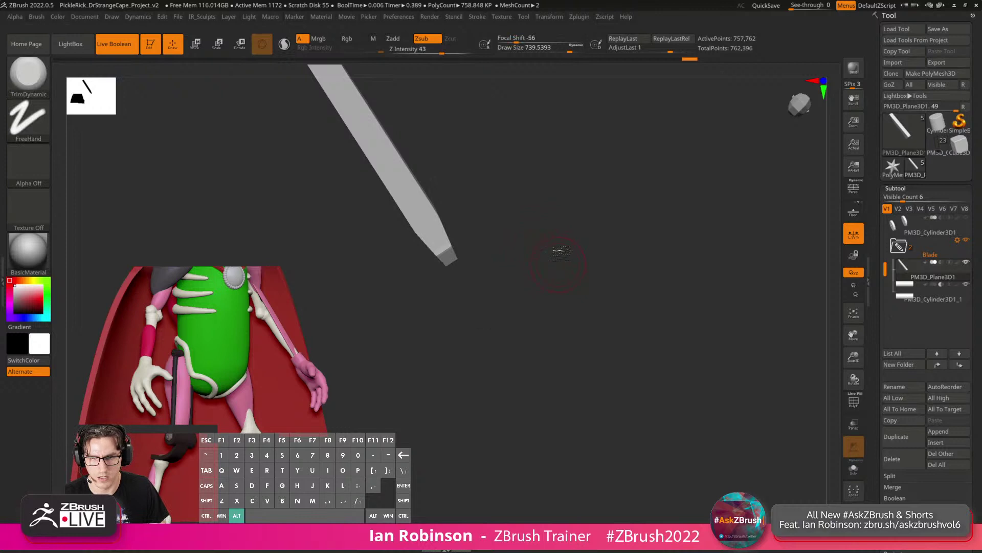
{"action": "mouse_move", "coordinate": [558, 251]}
{"action": "left_mouse_down"}
{"action": "mouse_move", "coordinate": [572, 205]}
{"action": "mouse_move", "coordinate": [616, 217]}
{"action": "mouse_move", "coordinate": [642, 240]}
{"action": "mouse_move", "coordinate": [607, 230]}
{"action": "mouse_move", "coordinate": [614, 276]}
{"action": "mouse_move", "coordinate": [596, 251]}
{"action": "mouse_move", "coordinate": [623, 209]}
{"action": "mouse_move", "coordinate": [600, 226]}
{"action": "mouse_move", "coordinate": [629, 222]}
{"action": "mouse_move", "coordinate": [581, 223]}
{"action": "mouse_move", "coordinate": [618, 226]}
{"action": "mouse_move", "coordinate": [595, 238]}
{"action": "mouse_move", "coordinate": [610, 256]}
{"action": "mouse_move", "coordinate": [583, 244]}
{"action": "mouse_move", "coordinate": [548, 290]}
{"action": "left_mouse_up"}
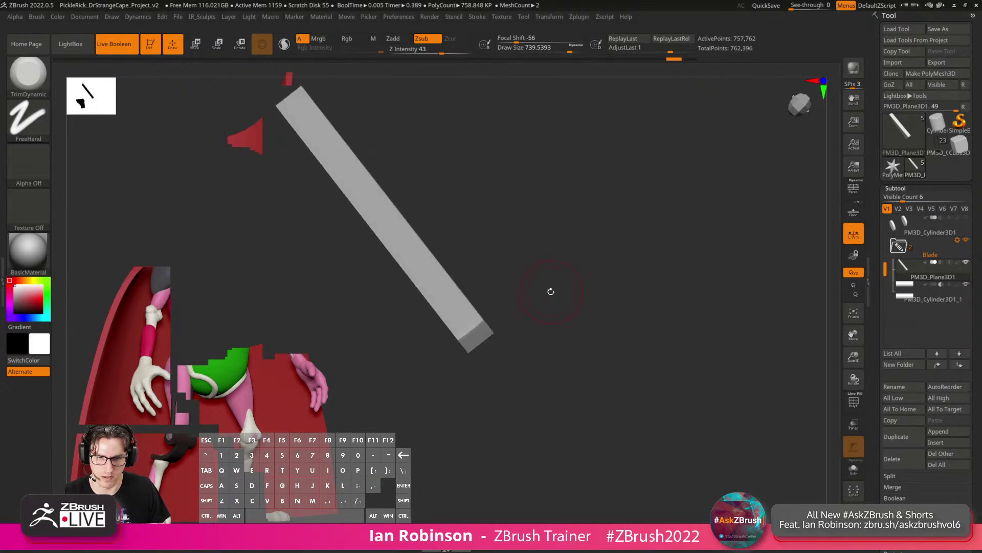
Clip an angled bevel along the blade's cutting edge with a ClipCurve line past the tip.
{"action": "key", "text": "ctrl+shift"}
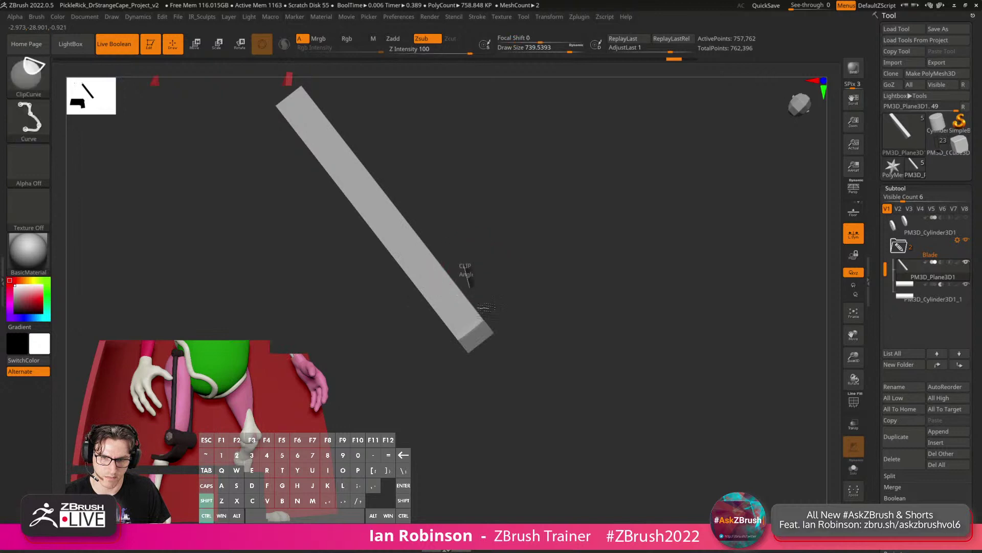
{"action": "mouse_move", "coordinate": [467, 273]}
{"action": "left_mouse_down", "text": "ctrl+shift"}
{"action": "mouse_move", "coordinate": [527, 393]}
{"action": "mouse_move", "coordinate": [510, 390]}
{"action": "mouse_move", "coordinate": [521, 374]}
{"action": "left_mouse_up", "text": "ctrl+shift"}
{"action": "key", "text": "space"}
{"action": "mouse_move", "coordinate": [575, 322]}
{"action": "left_mouse_down"}
{"action": "mouse_move", "coordinate": [643, 321]}
{"action": "mouse_move", "coordinate": [673, 245]}
{"action": "mouse_move", "coordinate": [675, 279]}
{"action": "mouse_move", "coordinate": [706, 281]}
{"action": "mouse_move", "coordinate": [686, 292]}
{"action": "mouse_move", "coordinate": [500, 256]}
{"action": "left_mouse_up"}
Step the blade down two subdivision levels and smooth the beveled area at its tip.
{"action": "key", "text": "shift"}
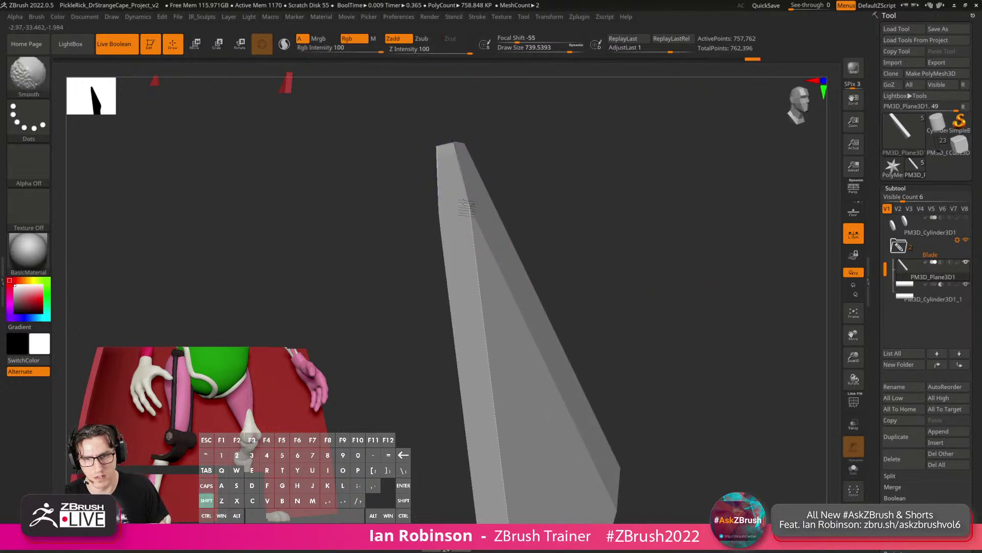
{"action": "mouse_move", "coordinate": [453, 171]}
{"action": "left_mouse_down", "text": "shift"}
{"action": "mouse_move", "coordinate": [649, 206]}
{"action": "mouse_move", "coordinate": [471, 154]}
{"action": "mouse_move", "coordinate": [502, 152]}
{"action": "left_mouse_up", "text": "shift"}
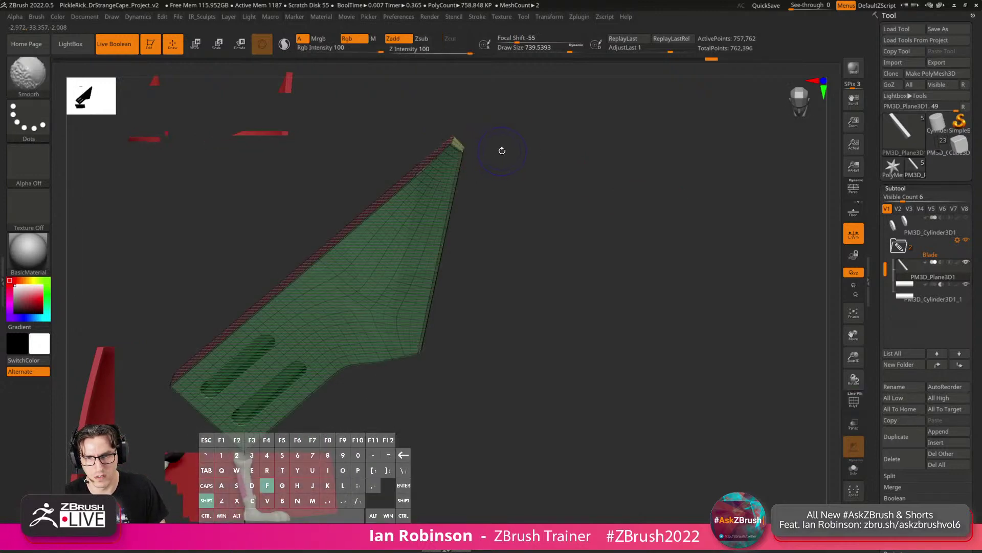
{"action": "left_click_drag", "start_coordinate": [443, 154], "coordinate": [462, 143], "text": "shift"}
{"action": "key", "text": "shift+d"}
{"action": "key", "text": "shift+d"}
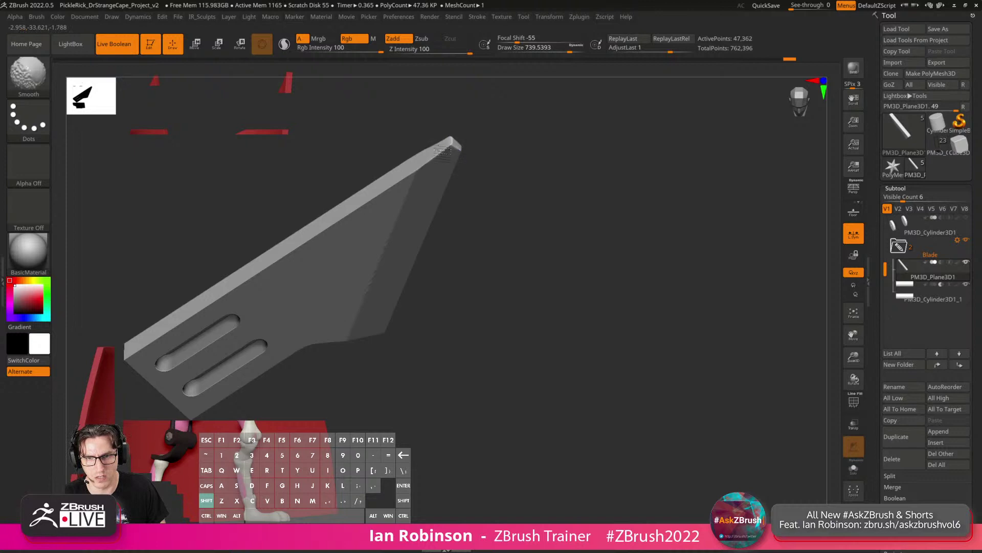
{"action": "left_click_drag", "start_coordinate": [443, 152], "coordinate": [416, 183], "text": "shift"}
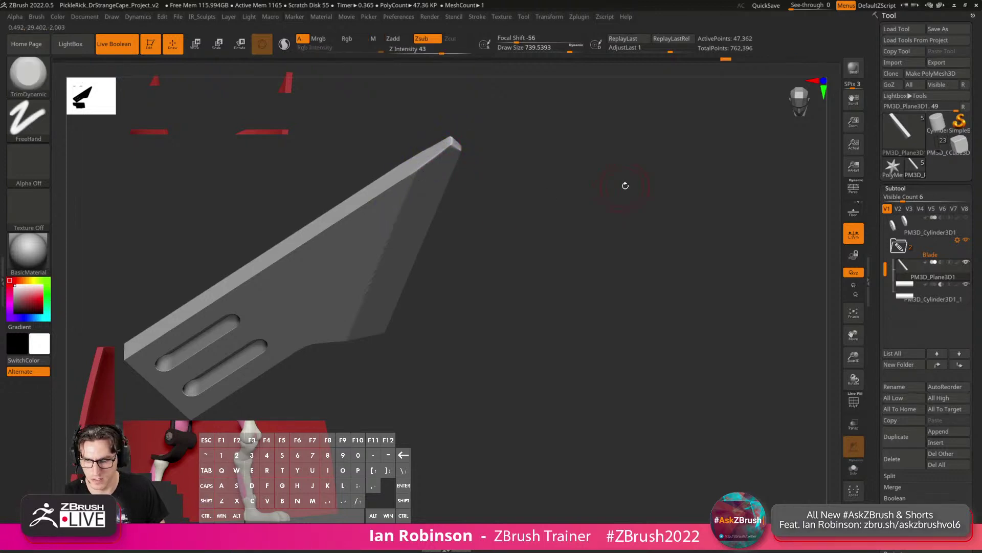
Convert the Blade folder into a single Boolean mesh with the slots cut in, and turn off Live Boolean.
{"action": "left_click_drag", "start_coordinate": [640, 190], "coordinate": [637, 248]}
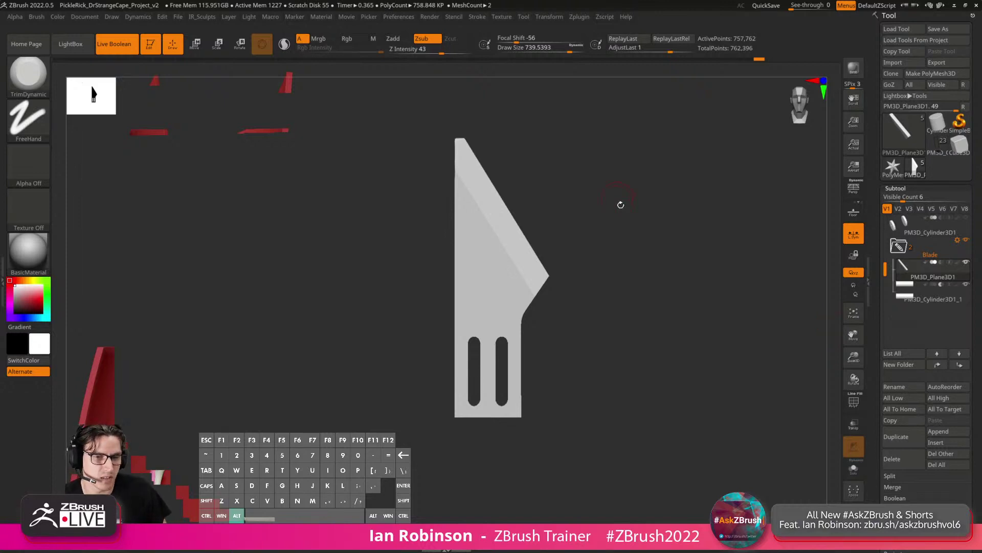
{"action": "left_click_drag", "start_coordinate": [621, 205], "coordinate": [679, 256]}
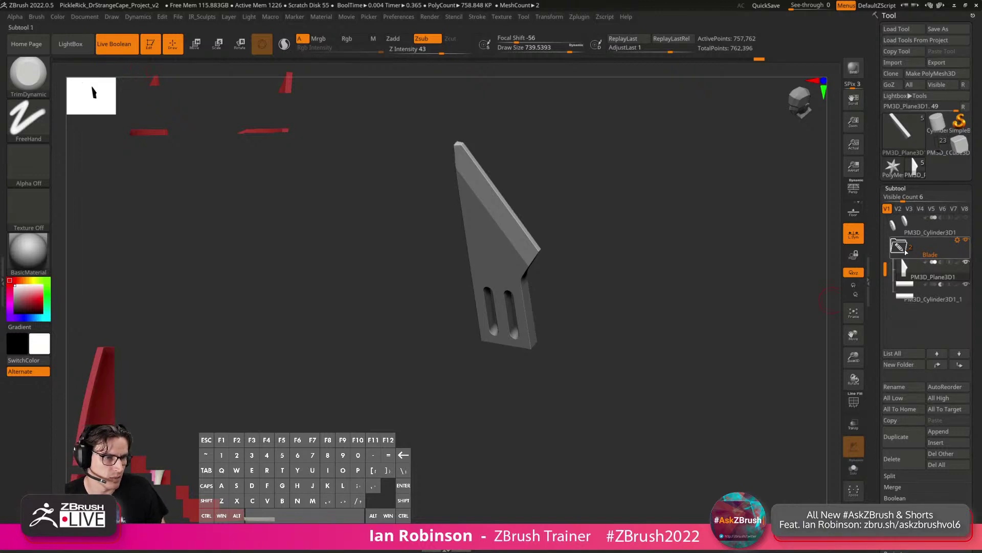
{"action": "left_click", "coordinate": [958, 240]}
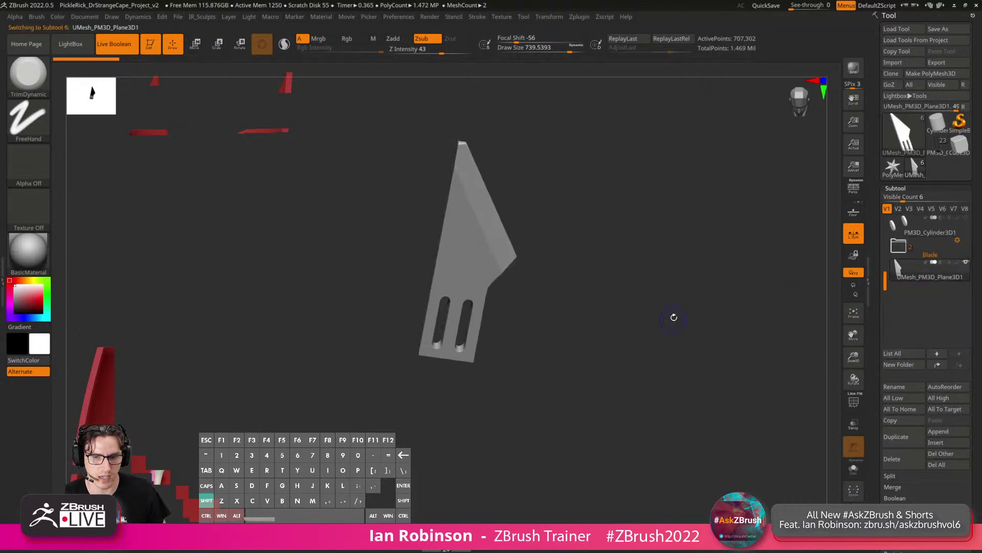
{"action": "left_click_drag", "start_coordinate": [729, 277], "coordinate": [750, 217], "text": "alt"}
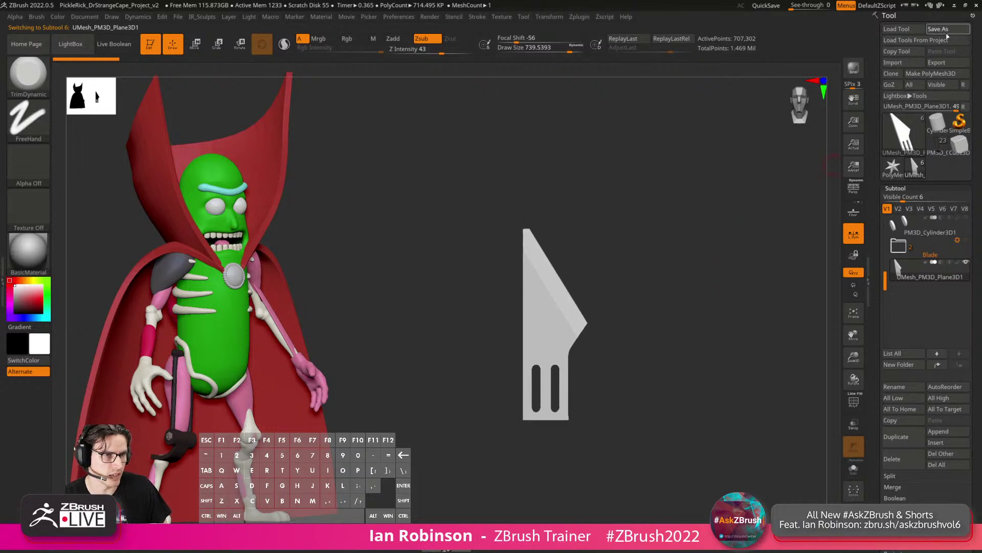
Save the tool over the existing Blade_Handle.ztl file and save the project as well.
{"action": "left_click", "coordinate": [947, 31]}
{"action": "left_click", "coordinate": [355, 261]}
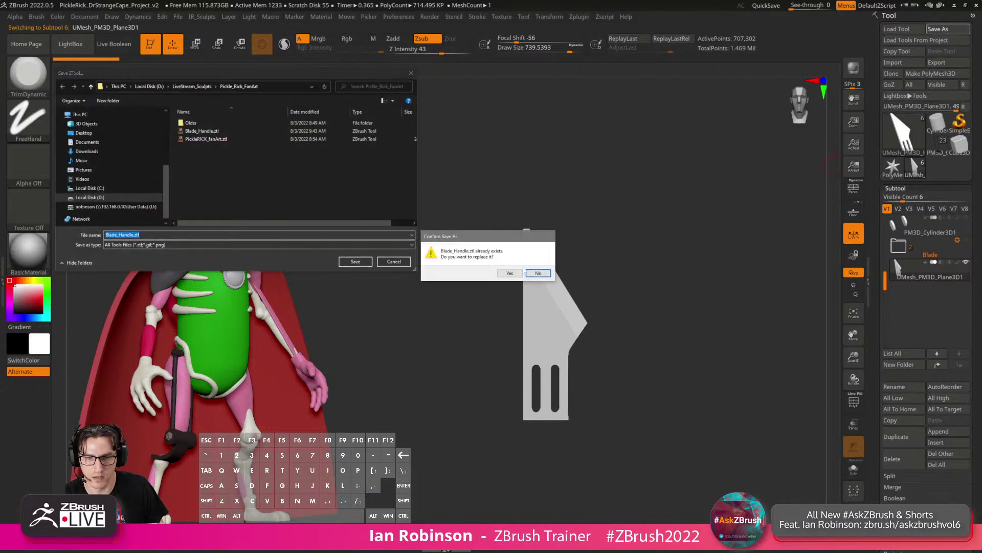
{"action": "left_click", "coordinate": [517, 272]}
{"action": "key", "text": "ctrl+s"}
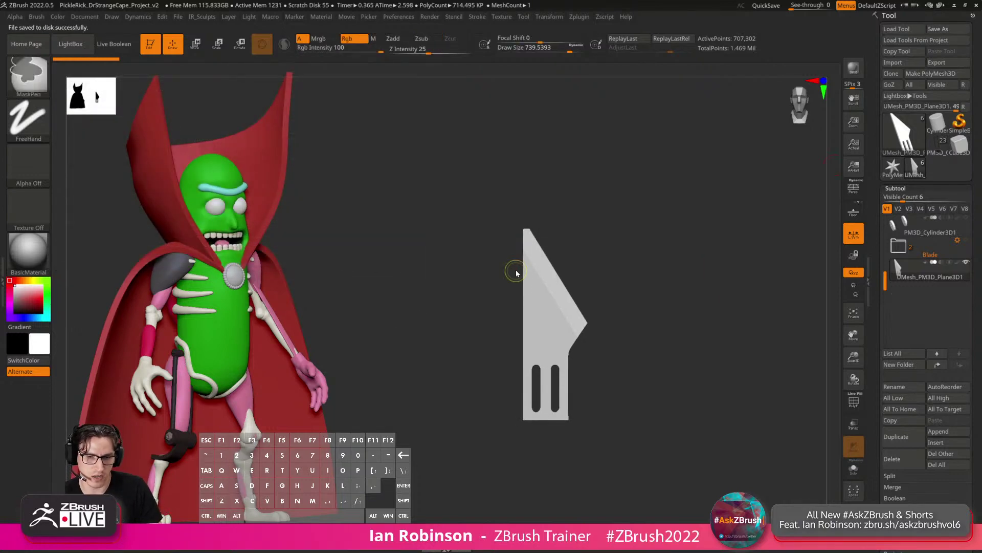
{"action": "key", "text": "Return"}
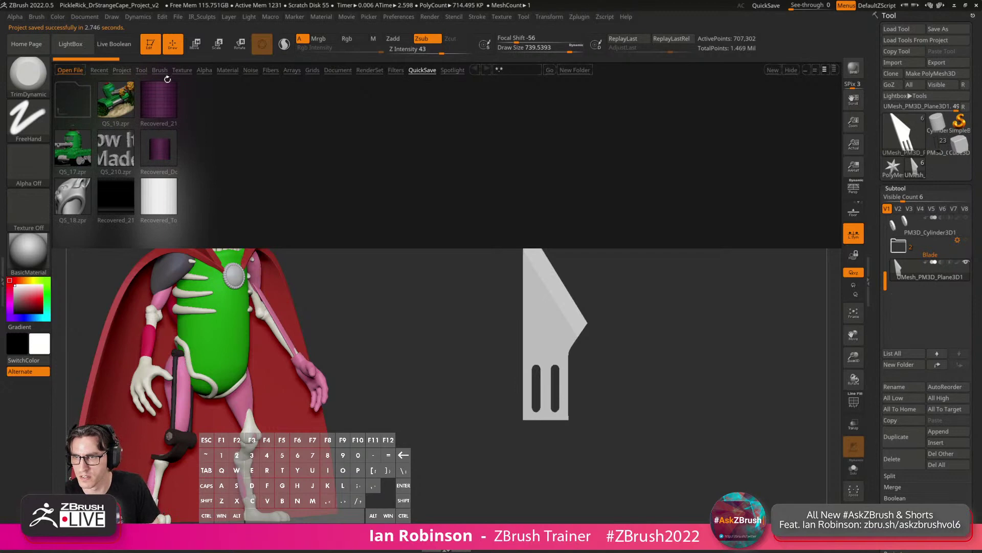
Open the DemoGreyHound project from the DemoProjects folder without saving changes to the current project.
{"action": "left_click", "coordinate": [119, 70]}
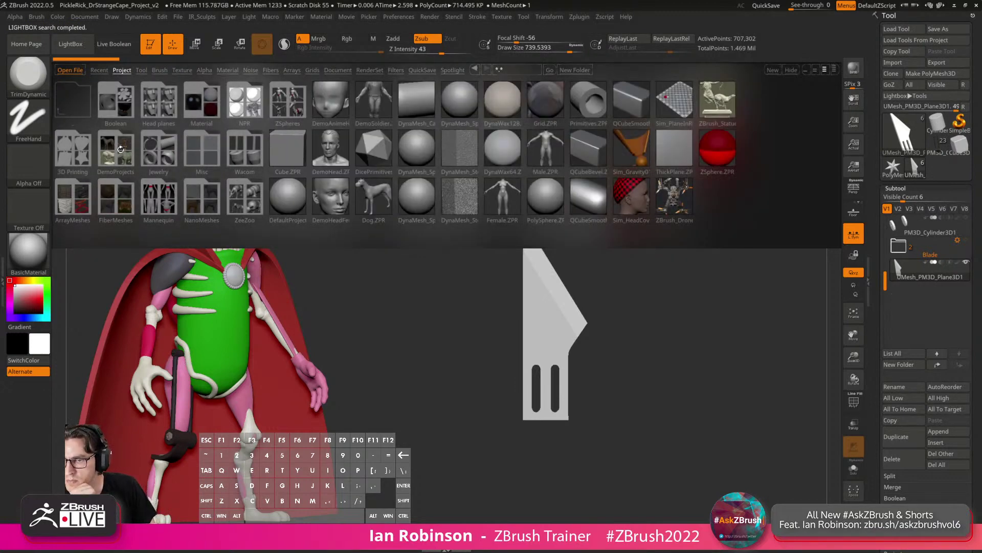
{"action": "double_click", "coordinate": [121, 149]}
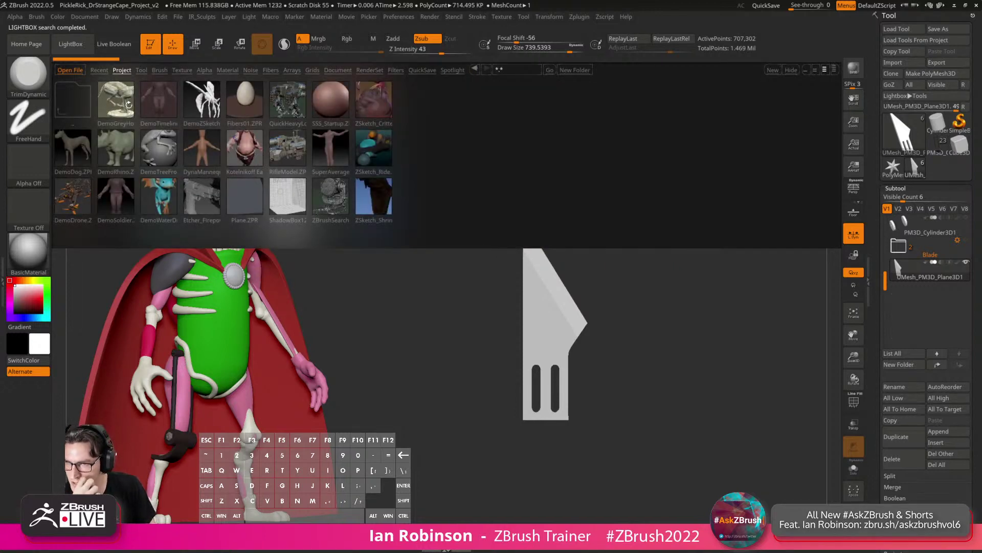
{"action": "left_click", "coordinate": [203, 100]}
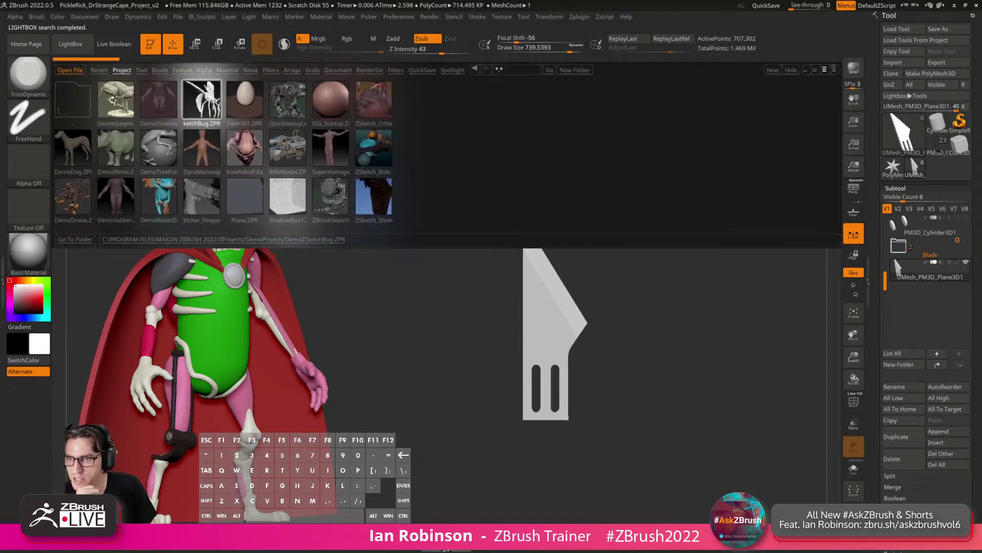
{"action": "double_click", "coordinate": [113, 100]}
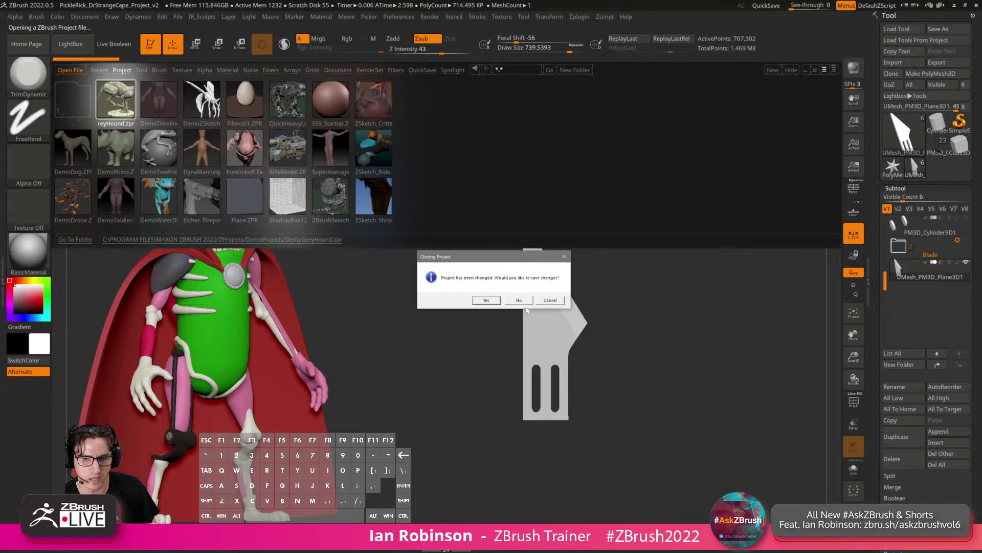
{"action": "left_click", "coordinate": [519, 301]}
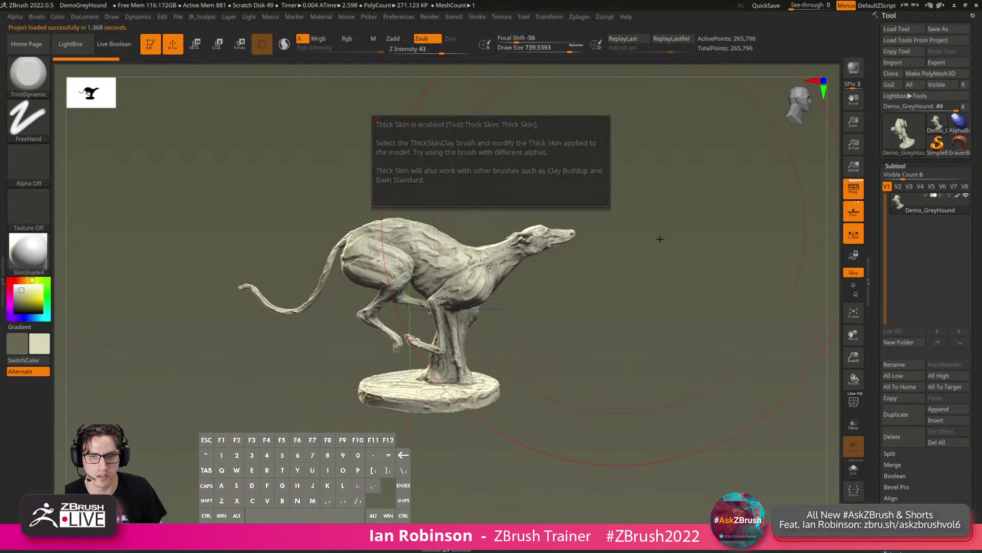
Reduce the draw size to about 166 and inspect the greyhound's polygroups with the polyframe.
{"action": "key", "text": "s"}
{"action": "mouse_move", "coordinate": [606, 213]}
{"action": "left_mouse_down"}
{"action": "mouse_move", "coordinate": [682, 257]}
{"action": "mouse_move", "coordinate": [685, 245]}
{"action": "mouse_move", "coordinate": [675, 254]}
{"action": "left_mouse_up"}
{"action": "key", "text": "shift+f"}
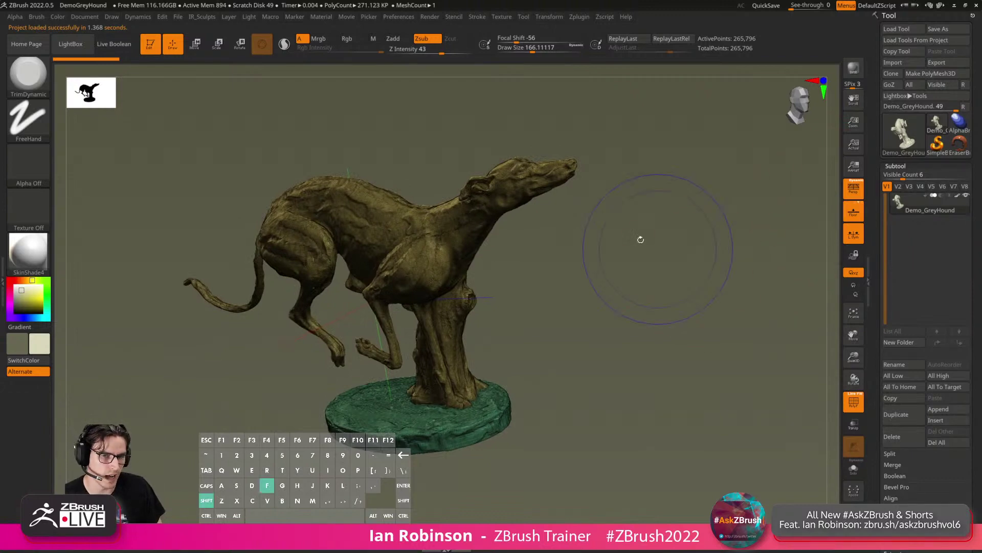
{"action": "key", "text": "shift+f"}
{"action": "left_click", "coordinate": [893, 166]}
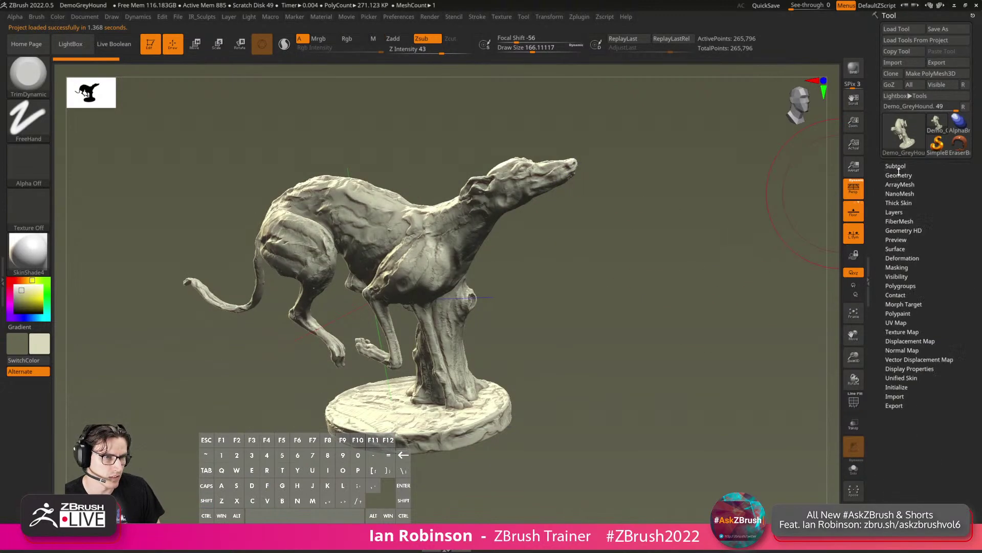
{"action": "left_click", "coordinate": [902, 174]}
{"action": "left_click", "coordinate": [906, 174]}
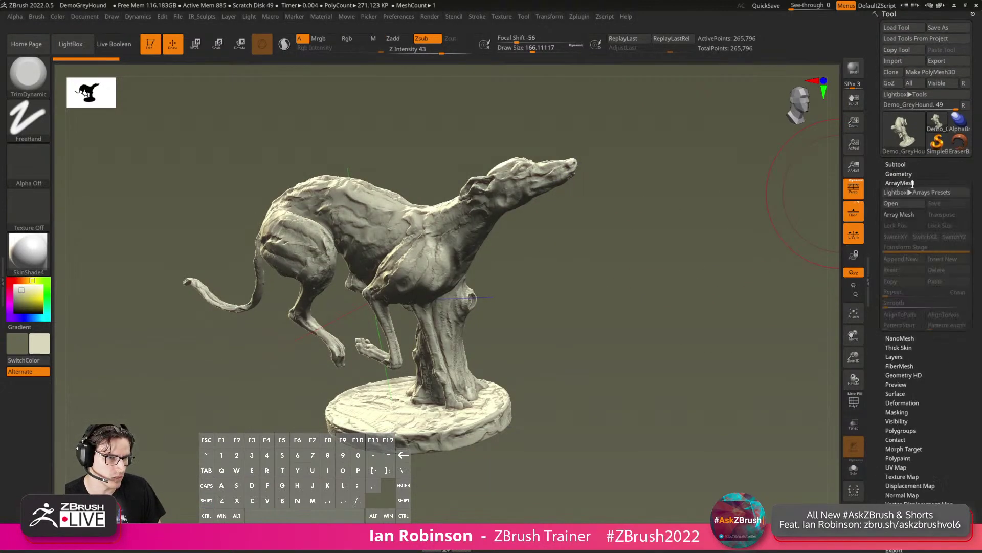
{"action": "left_click", "coordinate": [900, 183]}
{"action": "left_click", "coordinate": [899, 183]}
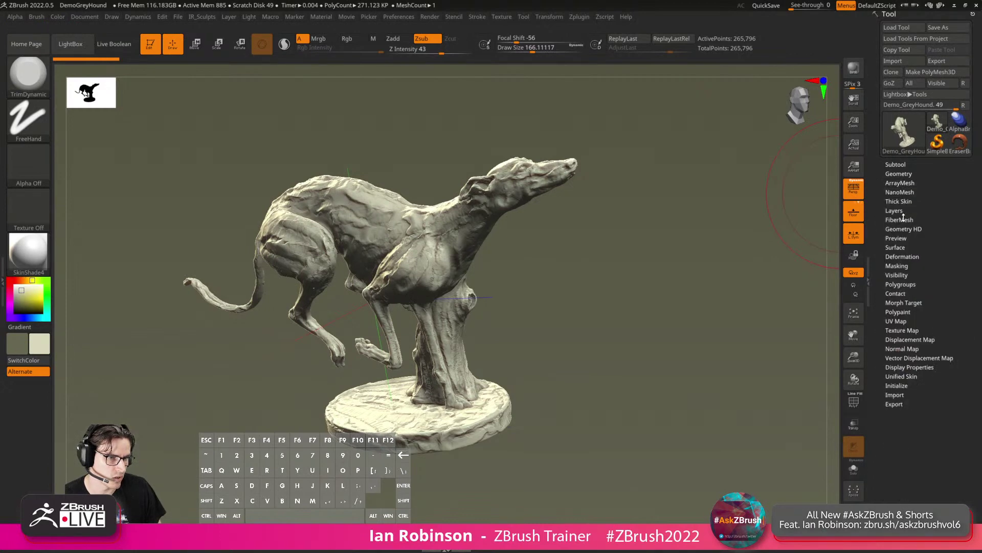
{"action": "left_click", "coordinate": [902, 203]}
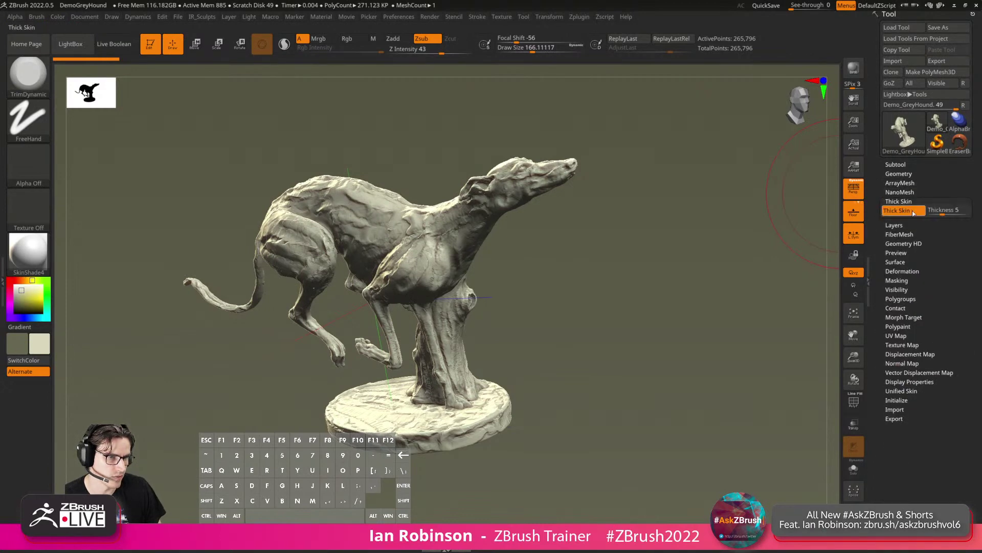
Subdivide the greyhound mesh twice and delete its lower subdivision levels.
{"action": "mouse_move", "coordinate": [663, 243]}
{"action": "left_mouse_down"}
{"action": "mouse_move", "coordinate": [668, 267]}
{"action": "mouse_move", "coordinate": [659, 248]}
{"action": "mouse_move", "coordinate": [706, 200]}
{"action": "left_mouse_up"}
{"action": "key", "text": "s"}
{"action": "key", "text": "ctrl+d"}
{"action": "key", "text": "ctrl+d"}
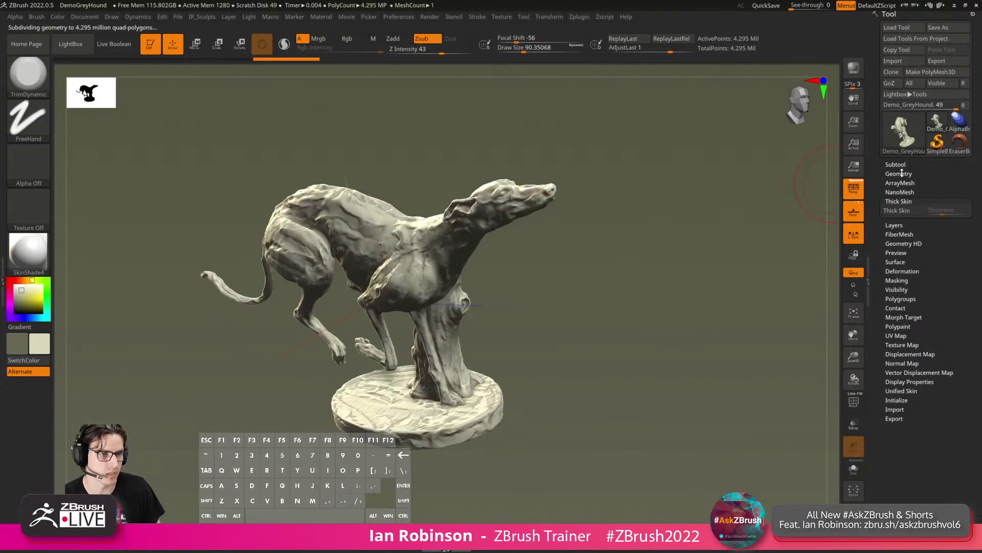
{"action": "left_click", "coordinate": [897, 165]}
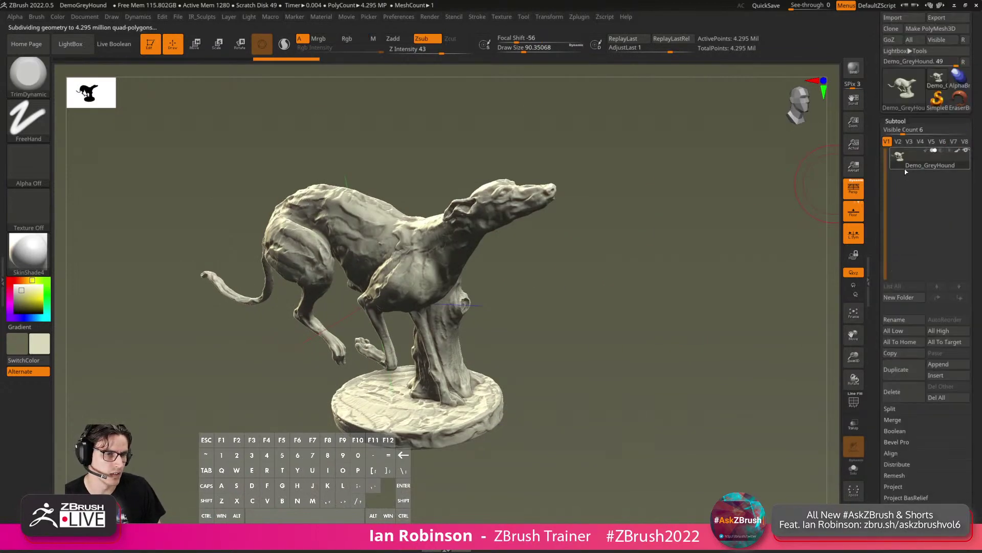
{"action": "left_click", "coordinate": [904, 123]}
{"action": "left_click", "coordinate": [903, 132]}
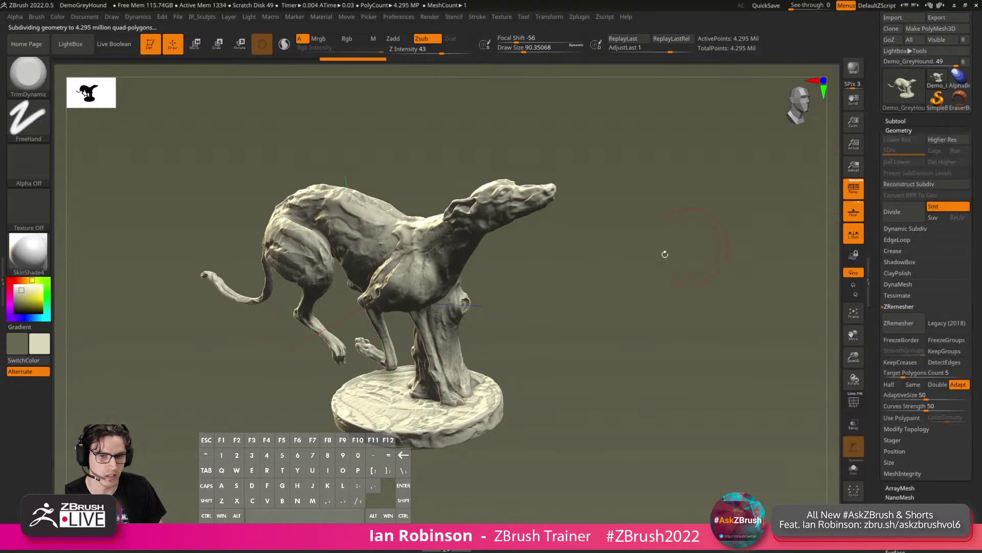
Reduce the draw size to about 31, and turn off perspective and the floor grid.
{"action": "mouse_move", "coordinate": [662, 252]}
{"action": "left_mouse_down"}
{"action": "mouse_move", "coordinate": [646, 276]}
{"action": "mouse_move", "coordinate": [621, 248]}
{"action": "mouse_move", "coordinate": [698, 268]}
{"action": "mouse_move", "coordinate": [800, 271]}
{"action": "left_mouse_up"}
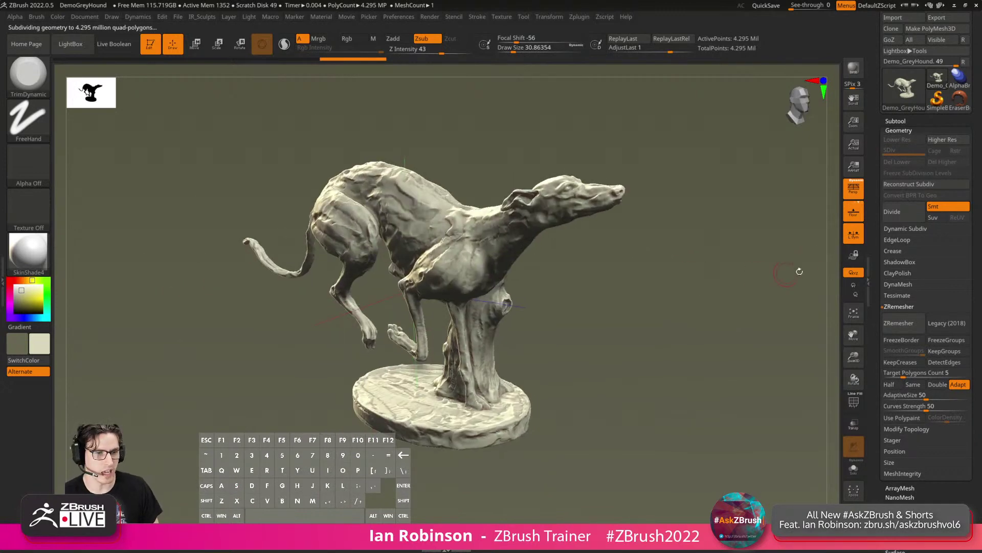
{"action": "left_click", "coordinate": [854, 191]}
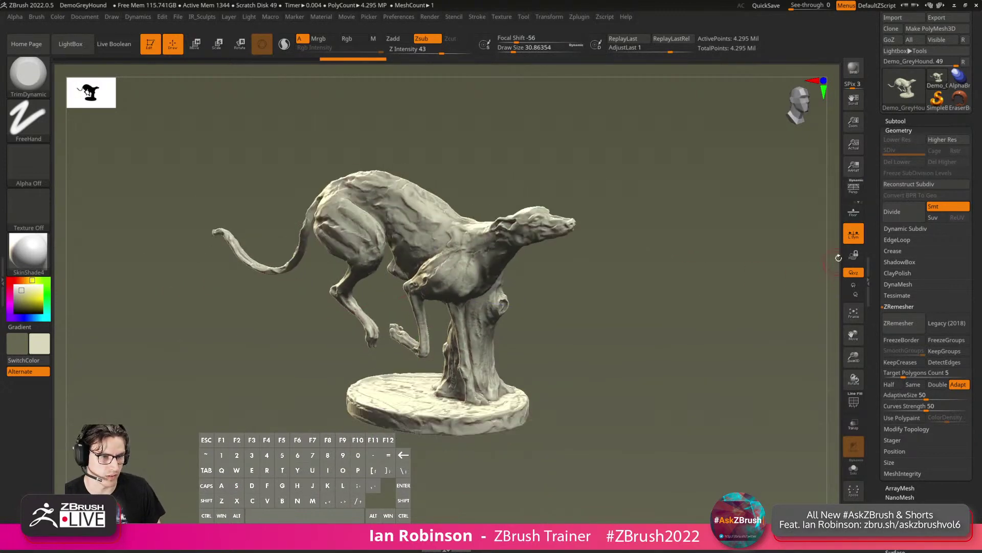
{"action": "left_click_drag", "start_coordinate": [669, 279], "coordinate": [690, 306], "text": "alt"}
{"action": "right_click_drag", "start_coordinate": [449, 236], "coordinate": [611, 226]}
{"action": "key", "text": "shift+f"}
{"action": "key", "text": "shift+f"}
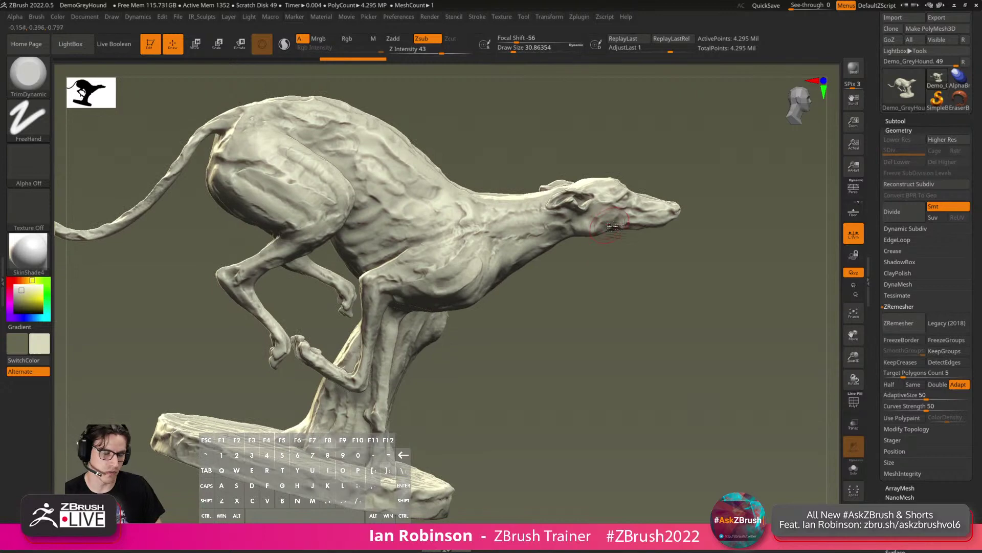
Dock the Zplugin palette beside the canvas and expand its Decimation Master options.
{"action": "left_click", "coordinate": [582, 17]}
{"action": "left_click", "coordinate": [573, 26]}
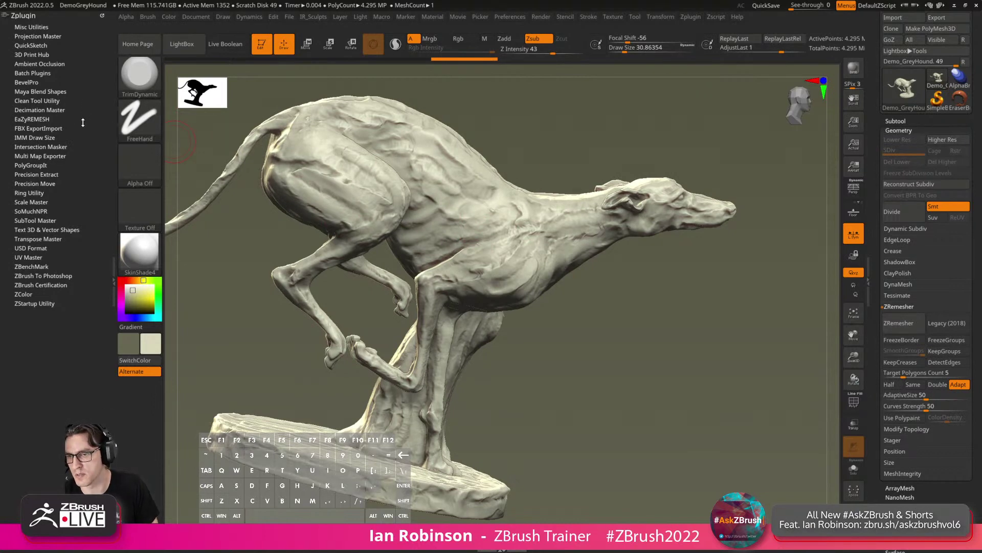
{"action": "left_click", "coordinate": [39, 110]}
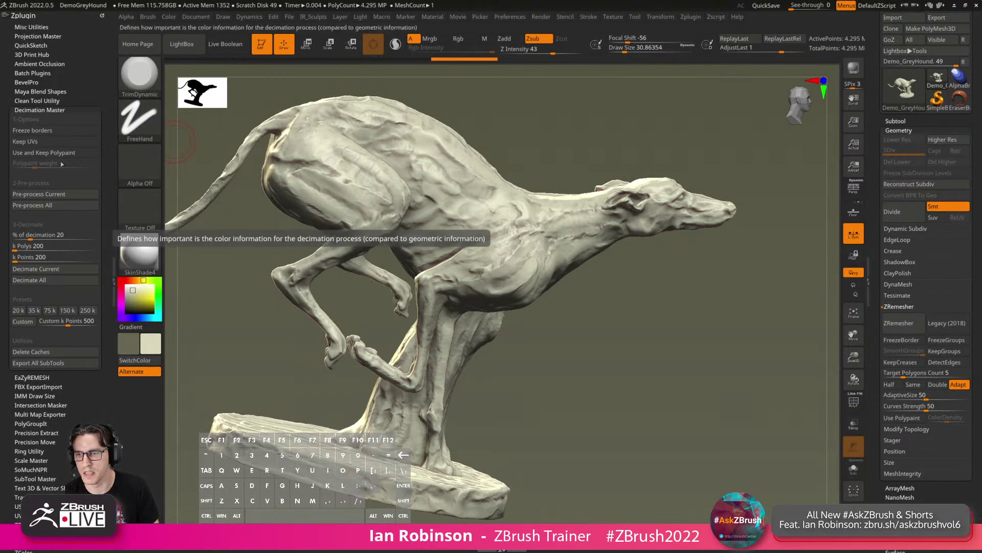
Paint a mask over the greyhound's snout, face and the top of its head.
{"action": "left_click_drag", "start_coordinate": [606, 140], "coordinate": [509, 152]}
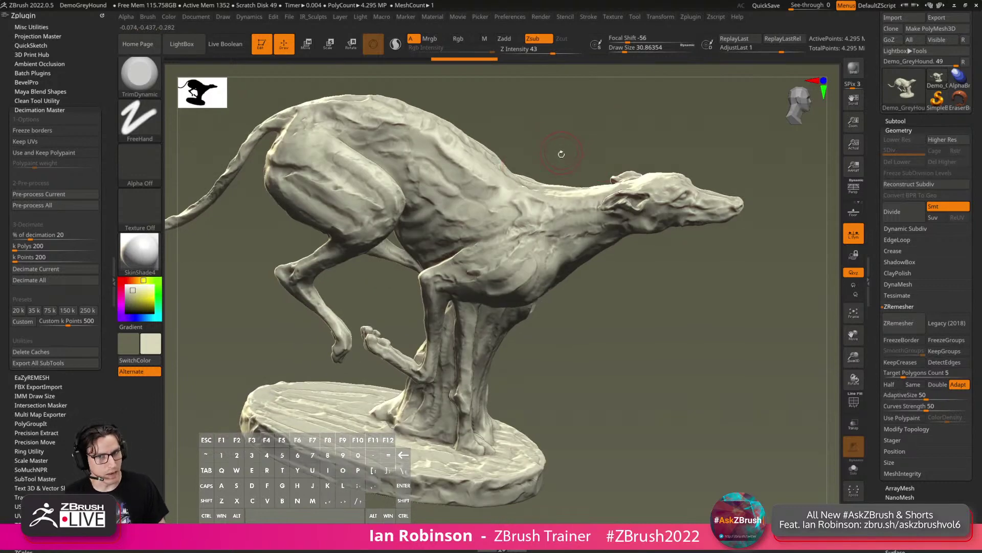
{"action": "left_click_drag", "start_coordinate": [604, 168], "coordinate": [565, 188], "text": "alt"}
{"action": "left_click_drag", "start_coordinate": [566, 153], "coordinate": [596, 205]}
{"action": "right_click_drag", "start_coordinate": [655, 226], "coordinate": [660, 234]}
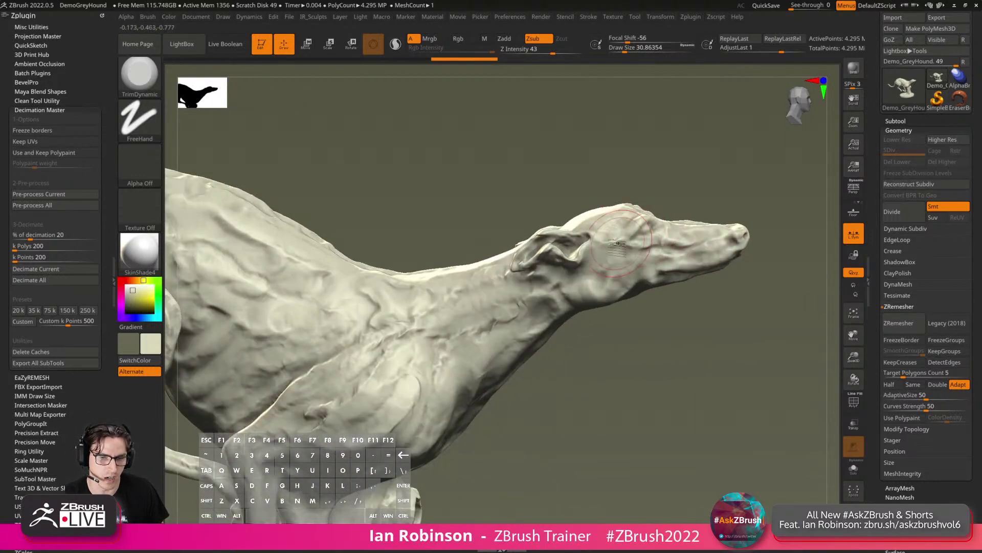
{"action": "mouse_move", "coordinate": [618, 246]}
{"action": "left_mouse_down", "text": "ctrl"}
{"action": "mouse_move", "coordinate": [645, 230]}
{"action": "mouse_move", "coordinate": [630, 251]}
{"action": "mouse_move", "coordinate": [650, 240]}
{"action": "mouse_move", "coordinate": [640, 255]}
{"action": "mouse_move", "coordinate": [744, 235]}
{"action": "left_mouse_up", "text": "ctrl"}
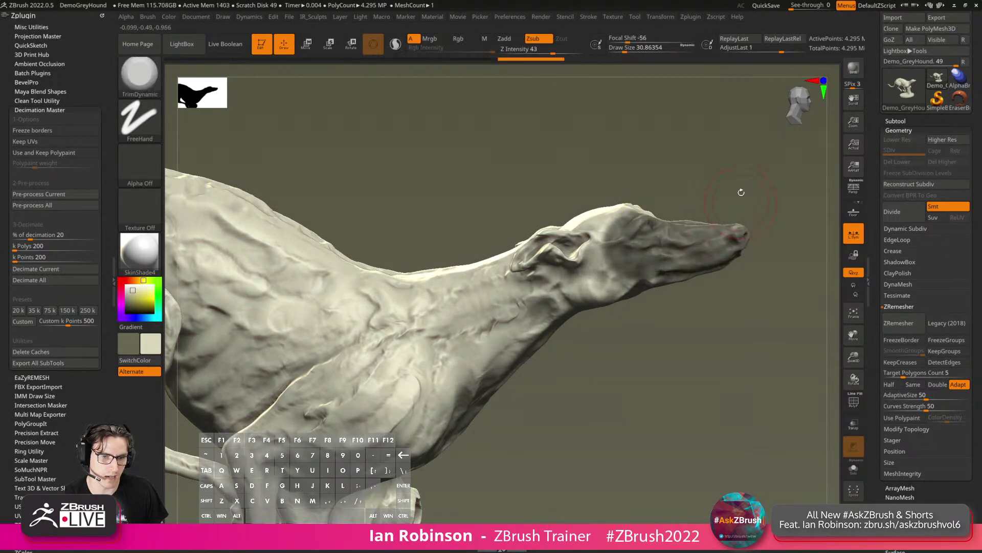
{"action": "left_click_drag", "start_coordinate": [741, 192], "coordinate": [706, 240]}
{"action": "mouse_move", "coordinate": [627, 204]}
{"action": "left_mouse_down", "text": "ctrl"}
{"action": "mouse_move", "coordinate": [644, 207]}
{"action": "mouse_move", "coordinate": [655, 192]}
{"action": "mouse_move", "coordinate": [598, 213]}
{"action": "mouse_move", "coordinate": [624, 247]}
{"action": "mouse_move", "coordinate": [601, 270]}
{"action": "left_mouse_up", "text": "ctrl"}
{"action": "left_click_drag", "start_coordinate": [664, 326], "coordinate": [651, 268]}
{"action": "mouse_move", "coordinate": [591, 251]}
{"action": "left_mouse_down", "text": "ctrl"}
{"action": "mouse_move", "coordinate": [634, 276]}
{"action": "mouse_move", "coordinate": [574, 261]}
{"action": "mouse_move", "coordinate": [566, 233]}
{"action": "left_mouse_up", "text": "ctrl"}
{"action": "left_click_drag", "start_coordinate": [568, 177], "coordinate": [580, 230]}
{"action": "left_click_drag", "start_coordinate": [606, 197], "coordinate": [574, 189], "text": "ctrl"}
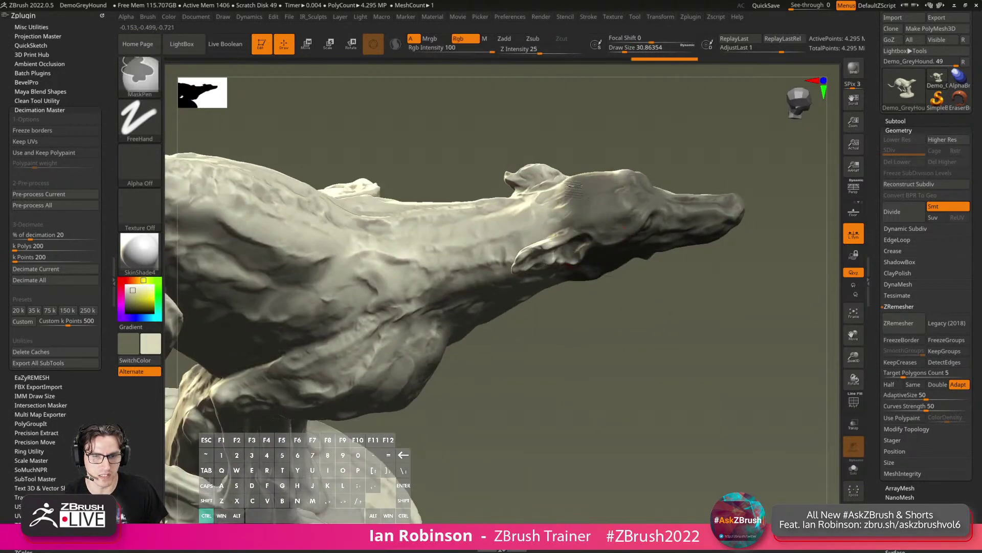
Extend the mask around the underside and other side of the greyhound's head, including the ears.
{"action": "mouse_move", "coordinate": [691, 317]}
{"action": "left_mouse_down"}
{"action": "mouse_move", "coordinate": [621, 133]}
{"action": "mouse_move", "coordinate": [681, 174]}
{"action": "mouse_move", "coordinate": [717, 177]}
{"action": "mouse_move", "coordinate": [713, 263]}
{"action": "mouse_move", "coordinate": [604, 240]}
{"action": "mouse_move", "coordinate": [548, 215]}
{"action": "mouse_move", "coordinate": [528, 182]}
{"action": "left_mouse_up"}
{"action": "mouse_move", "coordinate": [461, 230]}
{"action": "left_mouse_down"}
{"action": "mouse_move", "coordinate": [514, 327]}
{"action": "mouse_move", "coordinate": [501, 310]}
{"action": "left_mouse_up"}
{"action": "right_click_drag", "start_coordinate": [505, 328], "coordinate": [511, 294]}
{"action": "mouse_move", "coordinate": [517, 290]}
{"action": "left_mouse_down", "text": "ctrl"}
{"action": "mouse_move", "coordinate": [504, 281]}
{"action": "mouse_move", "coordinate": [471, 301]}
{"action": "mouse_move", "coordinate": [451, 335]}
{"action": "left_mouse_up", "text": "ctrl"}
{"action": "mouse_move", "coordinate": [463, 376]}
{"action": "left_mouse_down"}
{"action": "mouse_move", "coordinate": [522, 220]}
{"action": "mouse_move", "coordinate": [529, 240]}
{"action": "left_mouse_up"}
{"action": "mouse_move", "coordinate": [532, 293]}
{"action": "left_mouse_down", "text": "ctrl"}
{"action": "mouse_move", "coordinate": [492, 339]}
{"action": "mouse_move", "coordinate": [660, 353]}
{"action": "mouse_move", "coordinate": [745, 220]}
{"action": "mouse_move", "coordinate": [551, 278]}
{"action": "mouse_move", "coordinate": [614, 307]}
{"action": "left_mouse_up", "text": "ctrl"}
{"action": "mouse_move", "coordinate": [614, 220]}
{"action": "left_mouse_down"}
{"action": "mouse_move", "coordinate": [544, 264]}
{"action": "mouse_move", "coordinate": [532, 343]}
{"action": "left_mouse_up"}
{"action": "left_click", "coordinate": [555, 390], "text": "ctrl"}
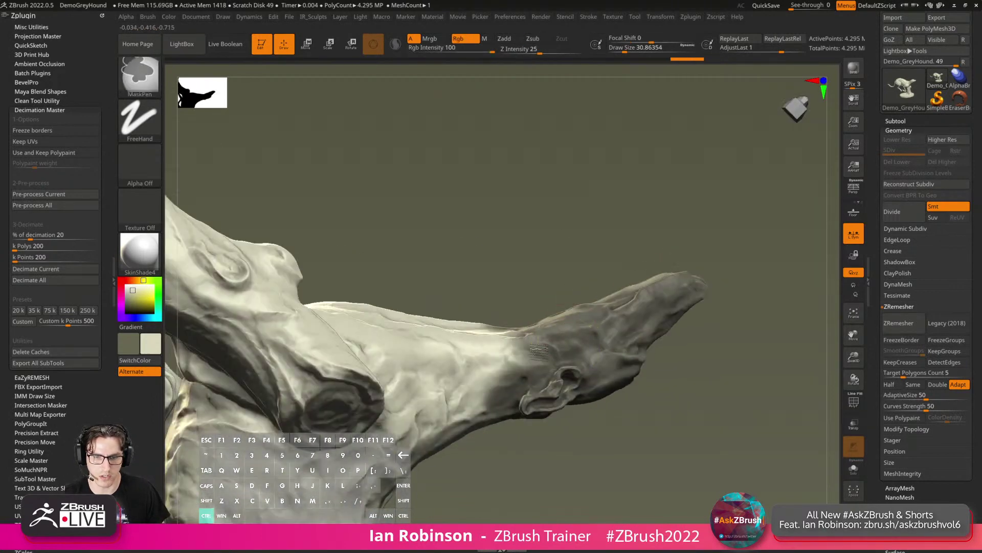
{"action": "left_click_drag", "start_coordinate": [563, 409], "coordinate": [489, 247]}
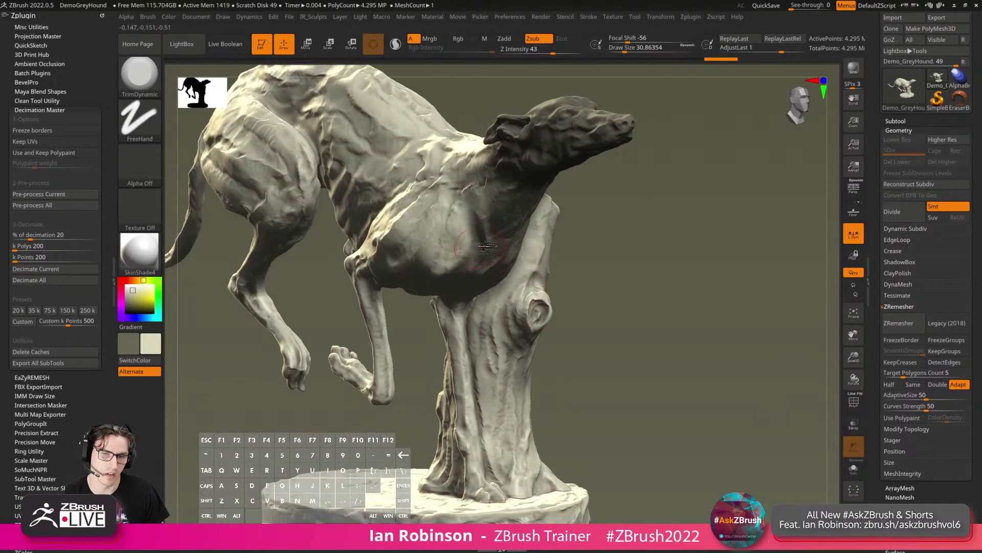
Examine the masked head, body, trunk and base from all sides, and reselect the TrimDynamic brush.
{"action": "mouse_move", "coordinate": [639, 263]}
{"action": "left_mouse_down"}
{"action": "mouse_move", "coordinate": [636, 280]}
{"action": "mouse_move", "coordinate": [486, 353]}
{"action": "mouse_move", "coordinate": [441, 302]}
{"action": "mouse_move", "coordinate": [491, 309]}
{"action": "left_mouse_up"}
{"action": "key", "text": "ctrl"}
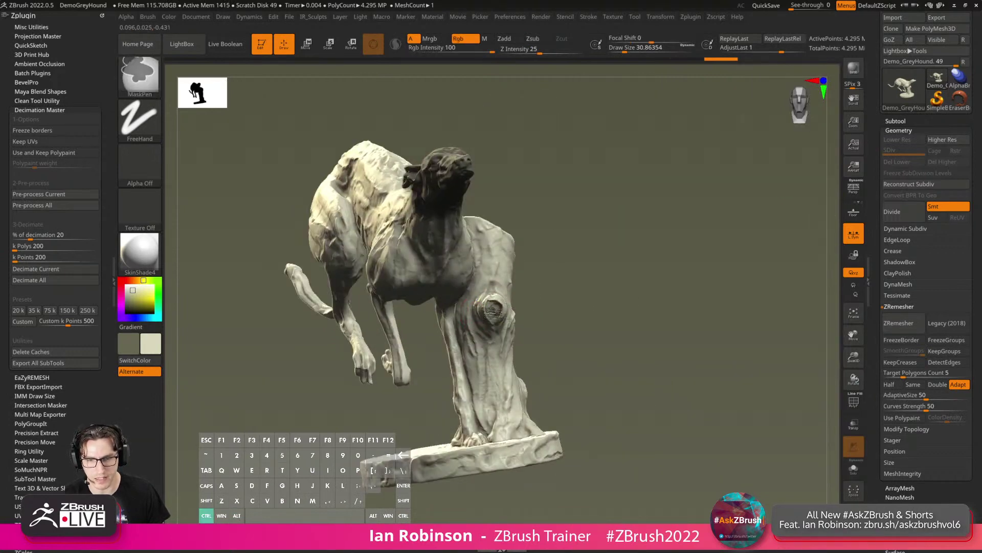
{"action": "right_click_drag", "start_coordinate": [517, 299], "coordinate": [461, 312]}
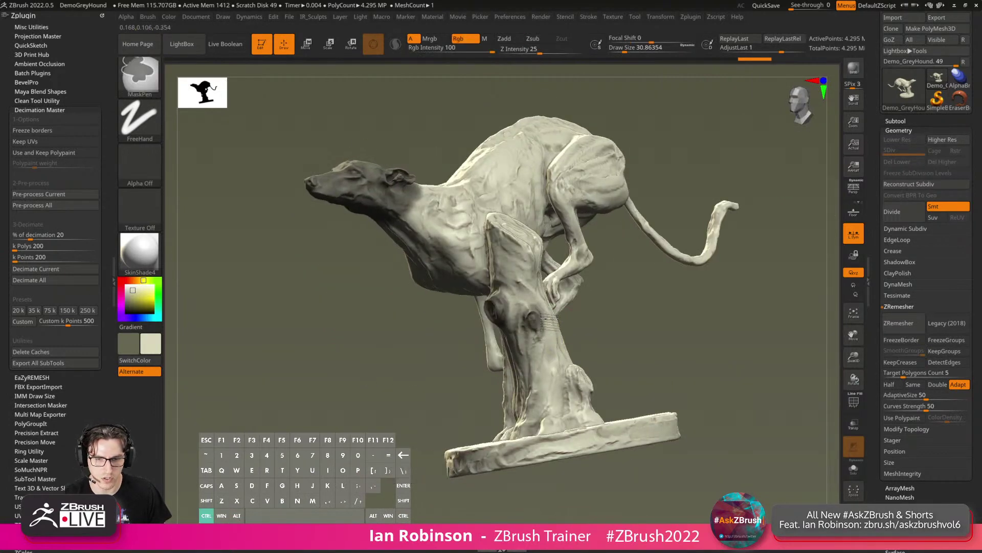
{"action": "mouse_move", "coordinate": [542, 307]}
{"action": "right_mouse_down", "text": "ctrl"}
{"action": "mouse_move", "coordinate": [568, 359]}
{"action": "mouse_move", "coordinate": [537, 339]}
{"action": "mouse_move", "coordinate": [550, 350]}
{"action": "mouse_move", "coordinate": [486, 361]}
{"action": "right_mouse_up", "text": "ctrl"}
{"action": "key", "text": "ctrl"}
{"action": "key", "text": "ctrl"}
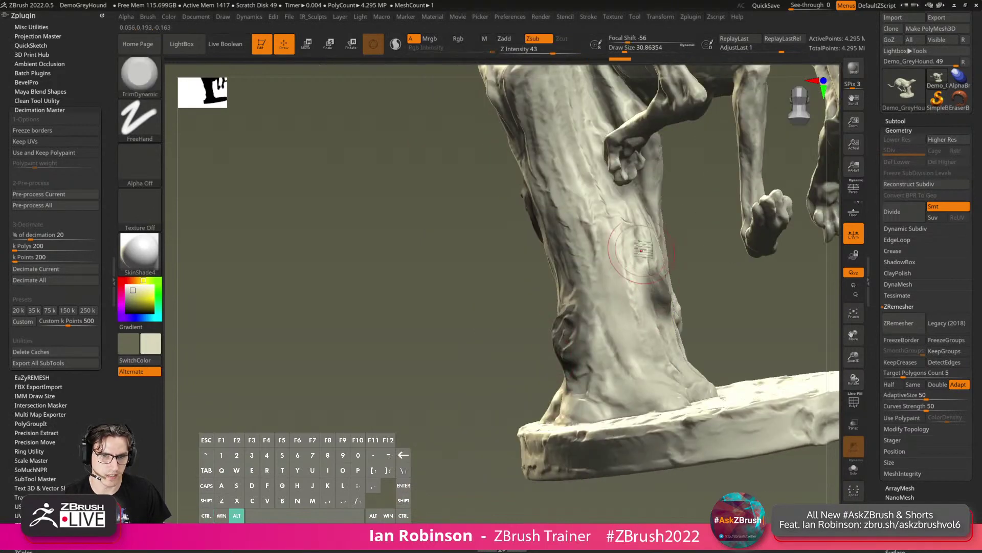
{"action": "right_click_drag", "start_coordinate": [635, 266], "coordinate": [538, 358], "text": "alt"}
{"action": "mouse_move", "coordinate": [538, 359]}
{"action": "right_mouse_down"}
{"action": "mouse_move", "coordinate": [556, 371]}
{"action": "mouse_move", "coordinate": [628, 302]}
{"action": "mouse_move", "coordinate": [640, 304]}
{"action": "mouse_move", "coordinate": [619, 302]}
{"action": "right_mouse_up"}
{"action": "key", "text": "f"}
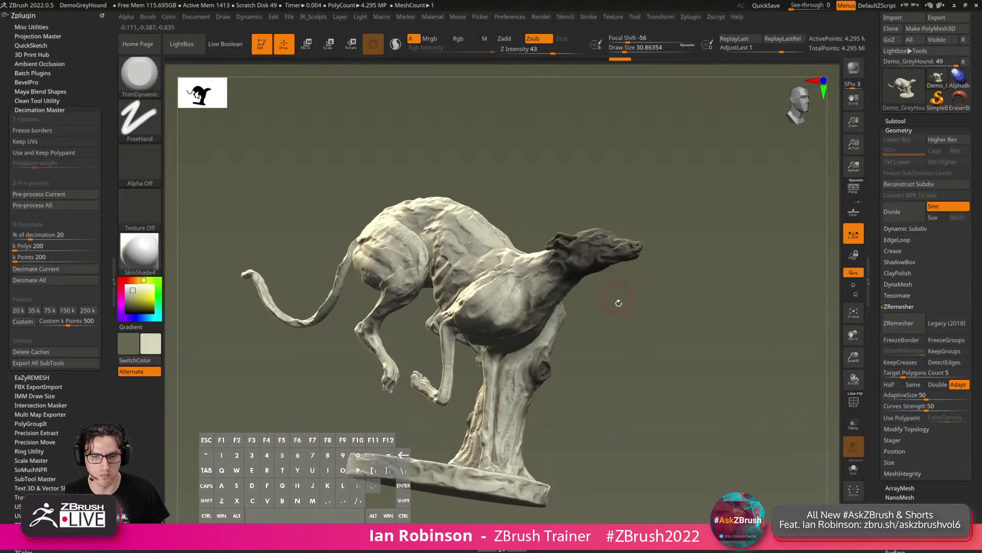
{"action": "key", "text": "ctrl"}
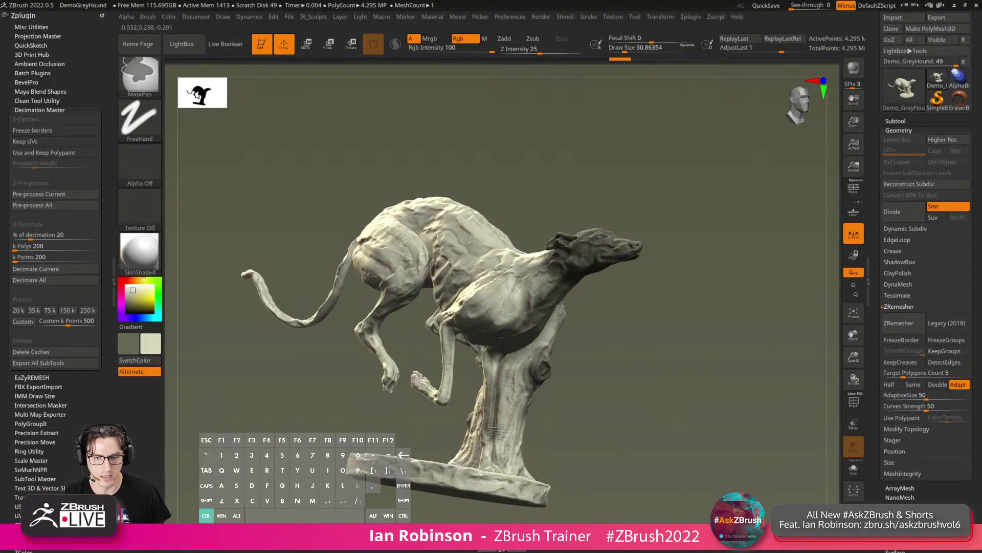
{"action": "key", "text": "b"}
{"action": "key", "text": "t"}
{"action": "key", "text": "d"}
{"action": "mouse_move", "coordinate": [660, 357]}
{"action": "left_mouse_down", "text": "shift"}
{"action": "mouse_move", "coordinate": [657, 372]}
{"action": "mouse_move", "coordinate": [645, 314]}
{"action": "left_mouse_up", "text": "shift"}
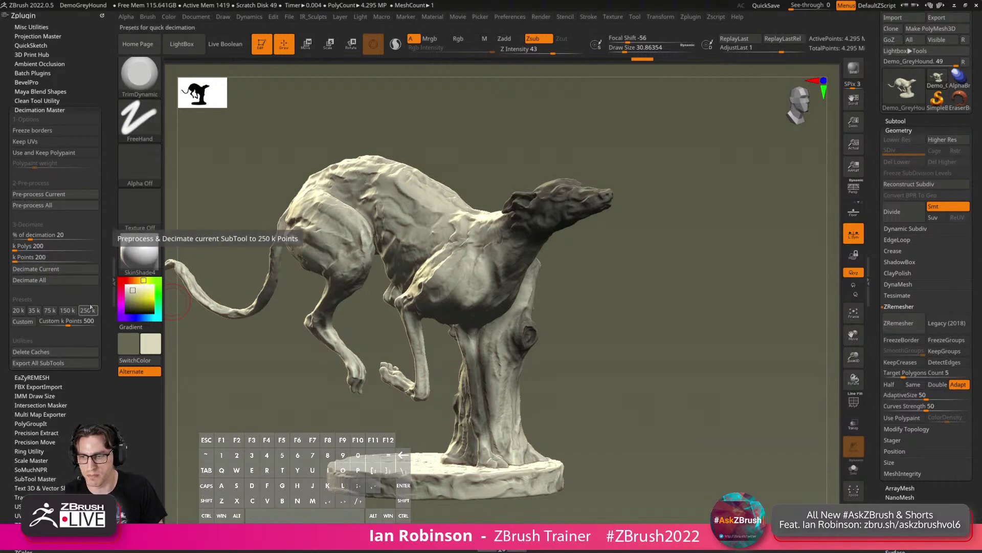
Set the custom decimation target to 500 k points and decimate the greyhound with the polyframe shown.
{"action": "left_click_drag", "start_coordinate": [67, 321], "coordinate": [75, 321]}
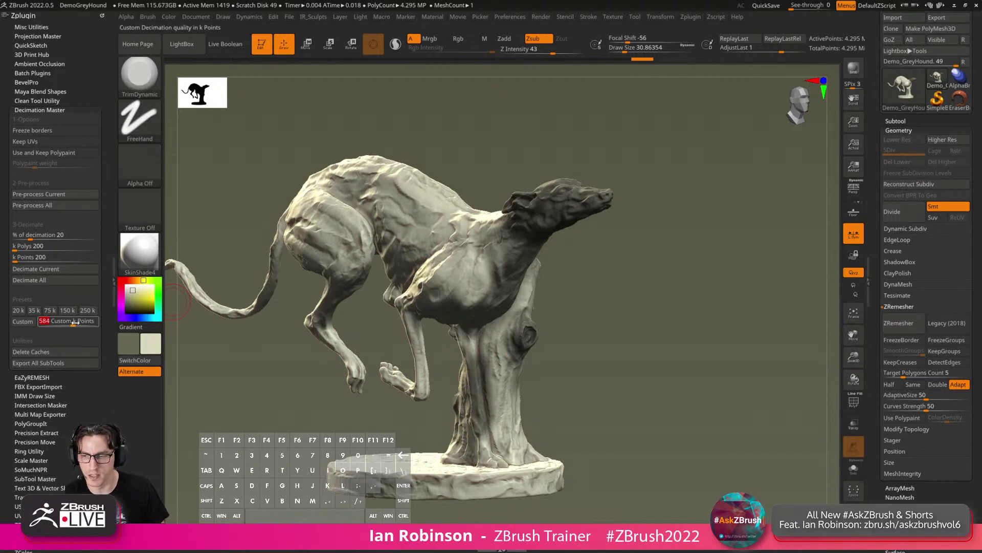
{"action": "type", "text": "500"}
{"action": "key", "text": "Return"}
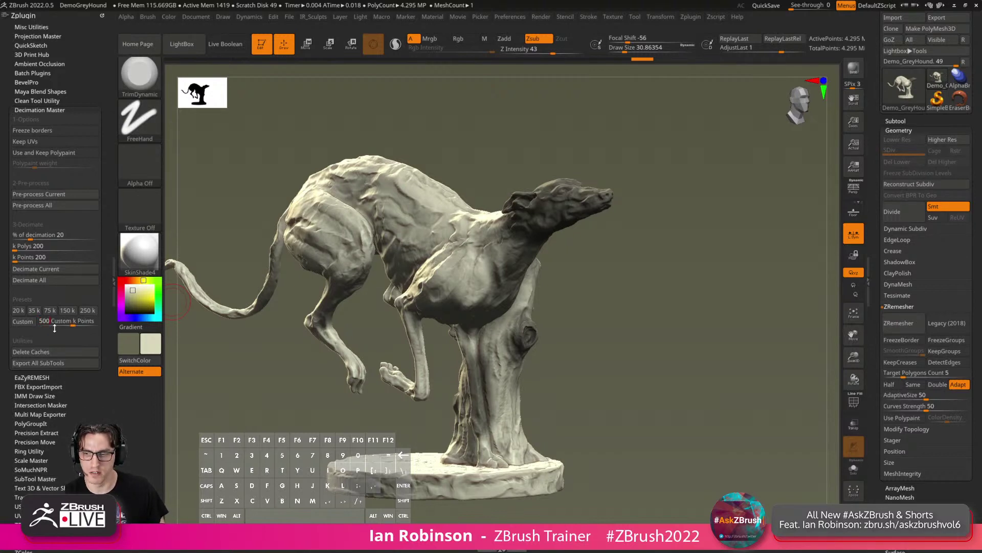
{"action": "key", "text": "shift"}
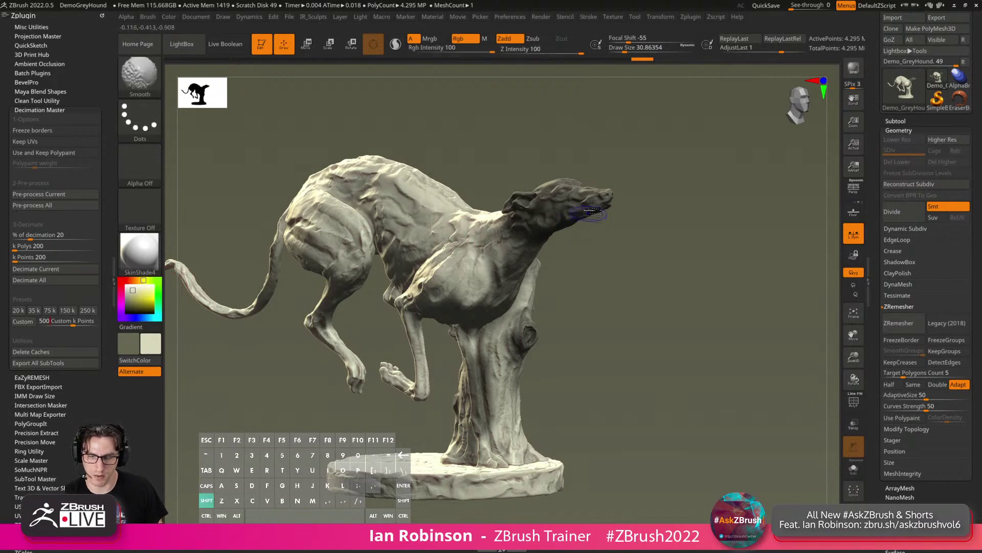
{"action": "key", "text": "shift+f"}
{"action": "mouse_move", "coordinate": [682, 195]}
{"action": "left_mouse_down", "text": "alt"}
{"action": "mouse_move", "coordinate": [661, 251]}
{"action": "mouse_move", "coordinate": [658, 176]}
{"action": "mouse_move", "coordinate": [599, 292]}
{"action": "mouse_move", "coordinate": [591, 303]}
{"action": "mouse_move", "coordinate": [578, 294]}
{"action": "left_mouse_up", "text": "alt"}
{"action": "left_click_drag", "start_coordinate": [578, 226], "coordinate": [588, 265]}
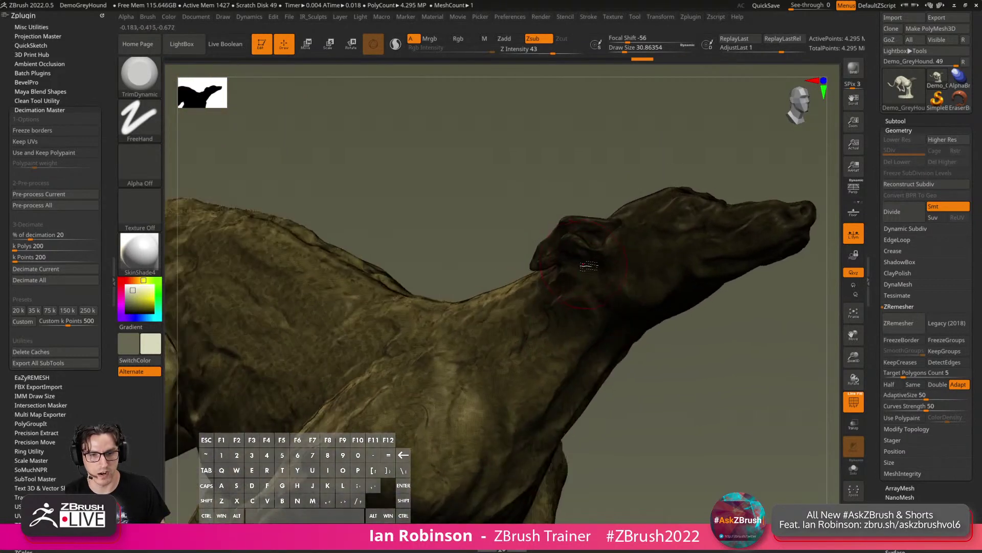
{"action": "left_click", "coordinate": [22, 321]}
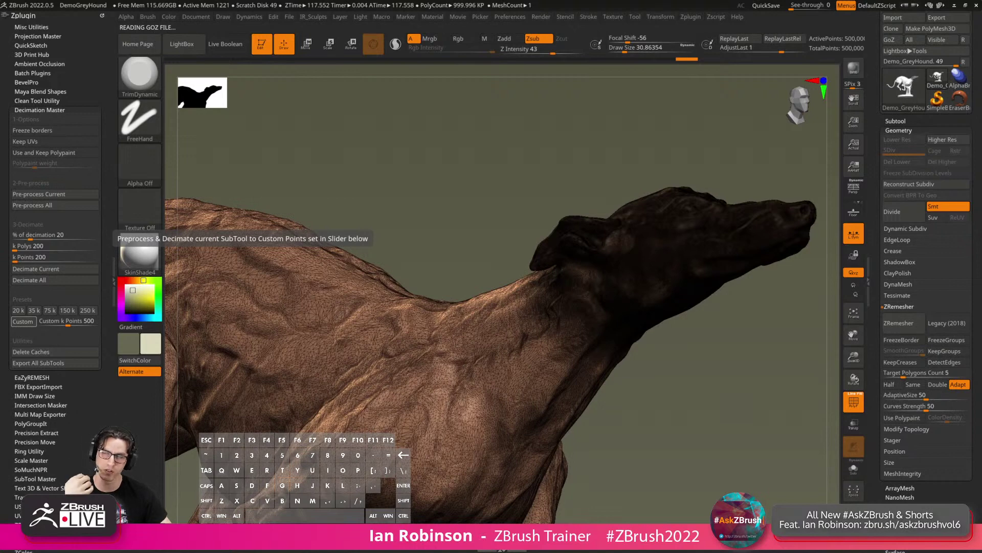
Reduce the draw size to about 4 and inspect the decimated wireframe around the masked head and ear.
{"action": "mouse_move", "coordinate": [511, 176]}
{"action": "left_mouse_down"}
{"action": "mouse_move", "coordinate": [525, 206]}
{"action": "mouse_move", "coordinate": [662, 333]}
{"action": "mouse_move", "coordinate": [665, 409]}
{"action": "mouse_move", "coordinate": [677, 350]}
{"action": "mouse_move", "coordinate": [682, 385]}
{"action": "mouse_move", "coordinate": [713, 405]}
{"action": "mouse_move", "coordinate": [664, 436]}
{"action": "mouse_move", "coordinate": [653, 377]}
{"action": "mouse_move", "coordinate": [578, 250]}
{"action": "left_mouse_up"}
{"action": "key", "text": "shift+f"}
{"action": "key", "text": "shift+f"}
{"action": "key", "text": "s"}
{"action": "right_click_drag", "start_coordinate": [396, 256], "coordinate": [412, 224], "text": "alt"}
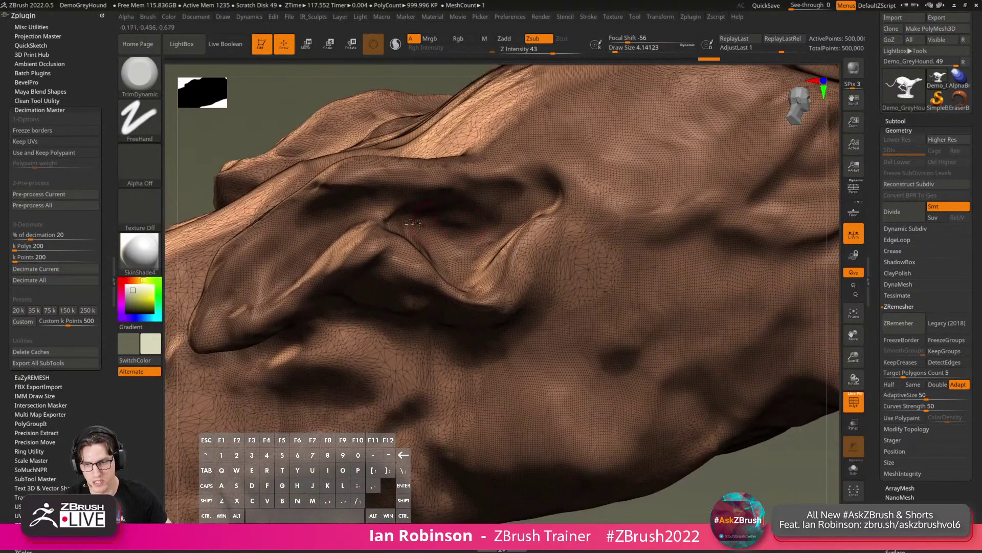
{"action": "mouse_move", "coordinate": [678, 243]}
{"action": "right_mouse_down"}
{"action": "mouse_move", "coordinate": [574, 280]}
{"action": "mouse_move", "coordinate": [541, 307]}
{"action": "mouse_move", "coordinate": [613, 293]}
{"action": "right_mouse_up"}
Undo and redo the decimation to compare the head's detail with the original mesh.
{"action": "key", "text": "ctrl"}
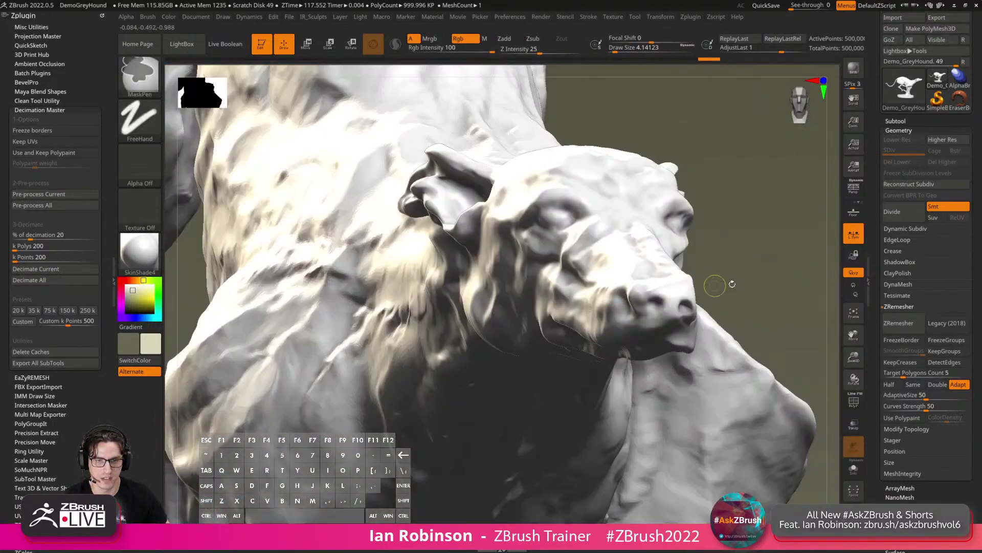
{"action": "key", "text": "ctrl+z"}
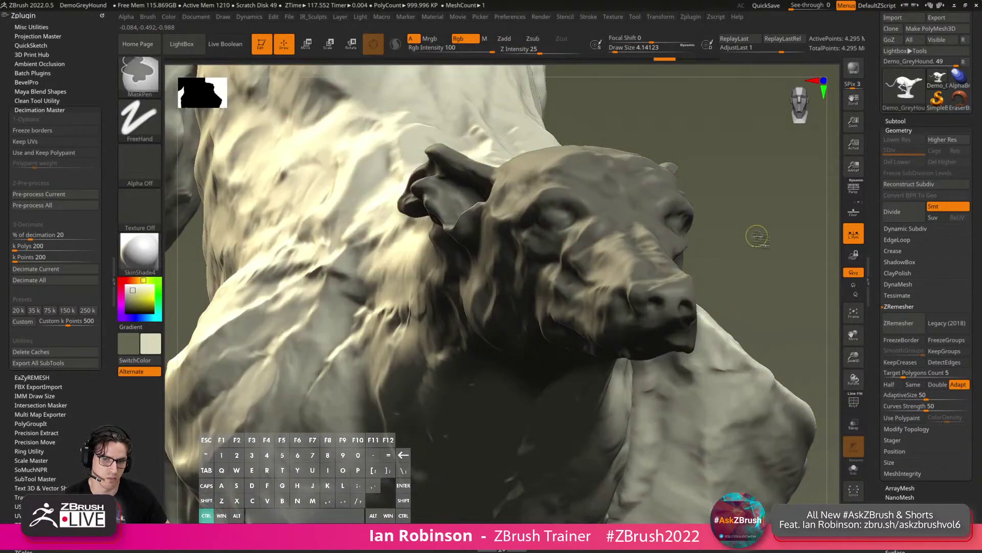
{"action": "key", "text": "ctrl+shift+z"}
{"action": "key", "text": "ctrl+shift+z"}
{"action": "mouse_move", "coordinate": [756, 238]}
{"action": "right_mouse_down"}
{"action": "mouse_move", "coordinate": [764, 245]}
{"action": "mouse_move", "coordinate": [767, 224]}
{"action": "mouse_move", "coordinate": [752, 242]}
{"action": "right_mouse_up"}
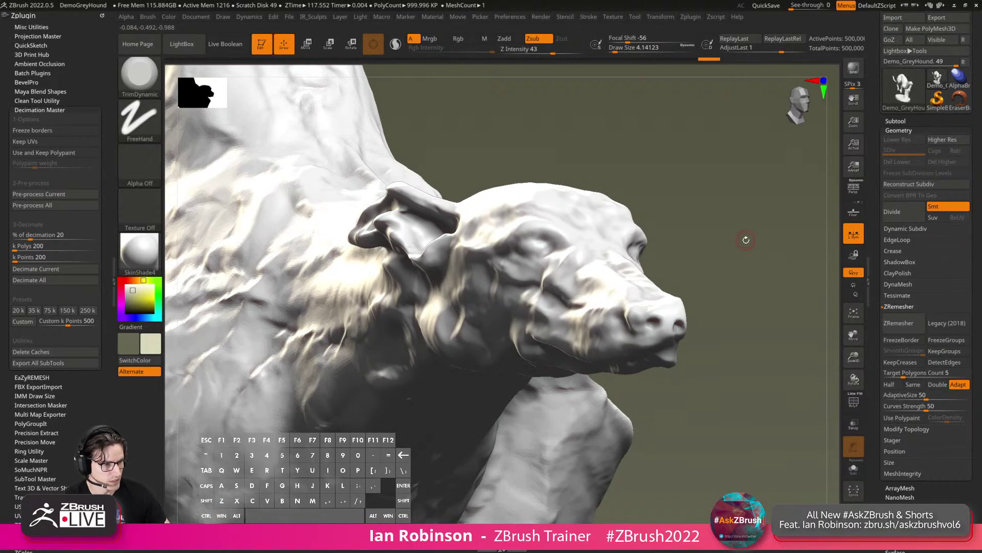
Undo the decimation to restore the full-resolution greyhound mesh with its masked head.
{"action": "left_click_drag", "start_coordinate": [747, 240], "coordinate": [539, 127]}
{"action": "left_click_drag", "start_coordinate": [564, 233], "coordinate": [569, 202]}
{"action": "key", "text": "ctrl+z"}
{"action": "key", "text": "ctrl+z"}
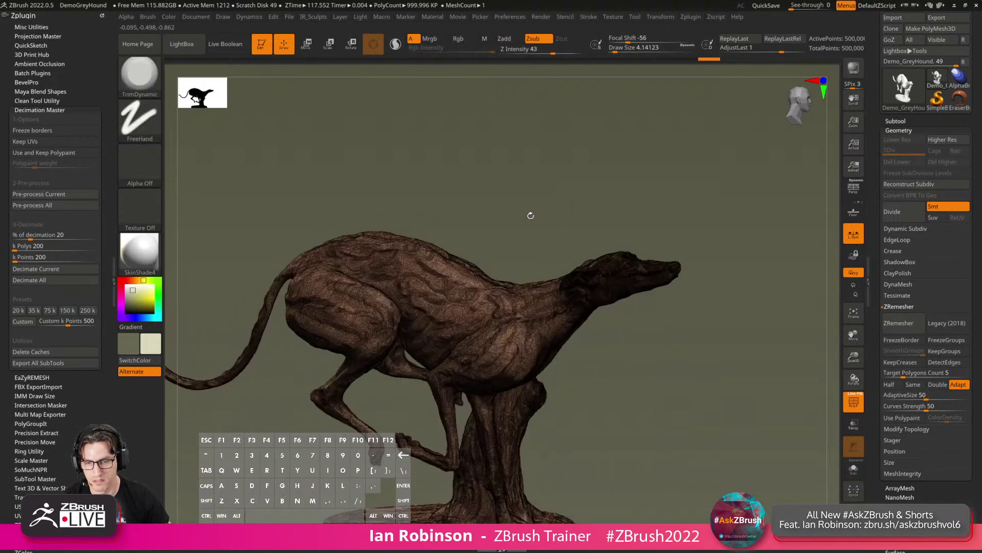
{"action": "key", "text": "ctrl+z"}
{"action": "key", "text": "ctrl+z"}
{"action": "key", "text": "ctrl+z"}
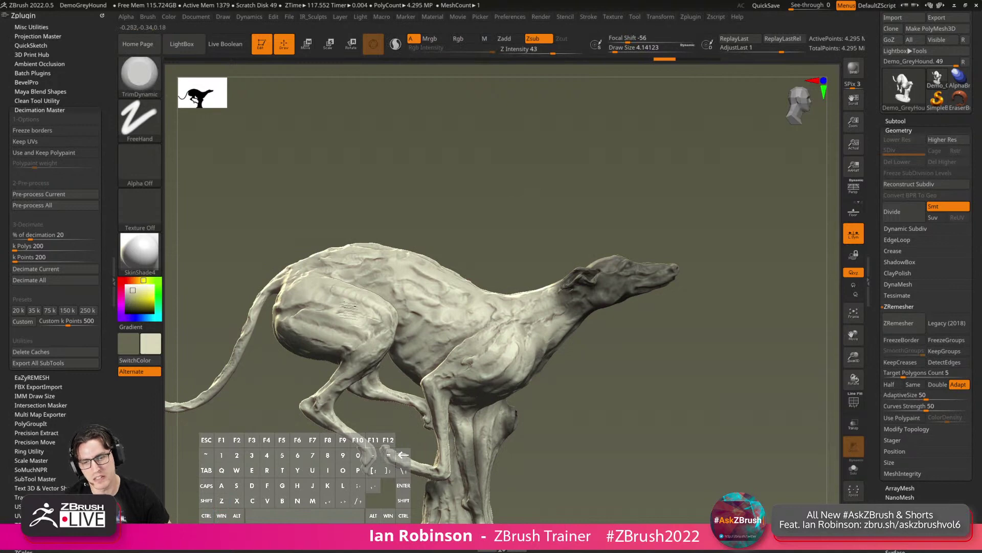
Redo the greyhound's 500 k point decimation, hide the plugin tray and briefly toggle the polyframe display.
{"action": "key", "text": "ctrl+shift"}
{"action": "key", "text": "ctrl+shift+z"}
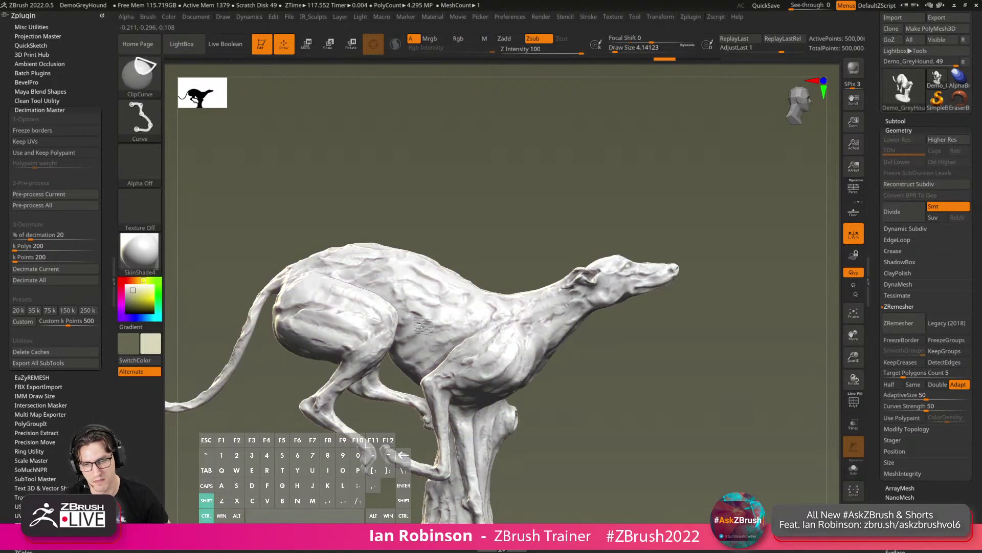
{"action": "left_click", "coordinate": [114, 263]}
{"action": "key", "text": "ctrl+shift"}
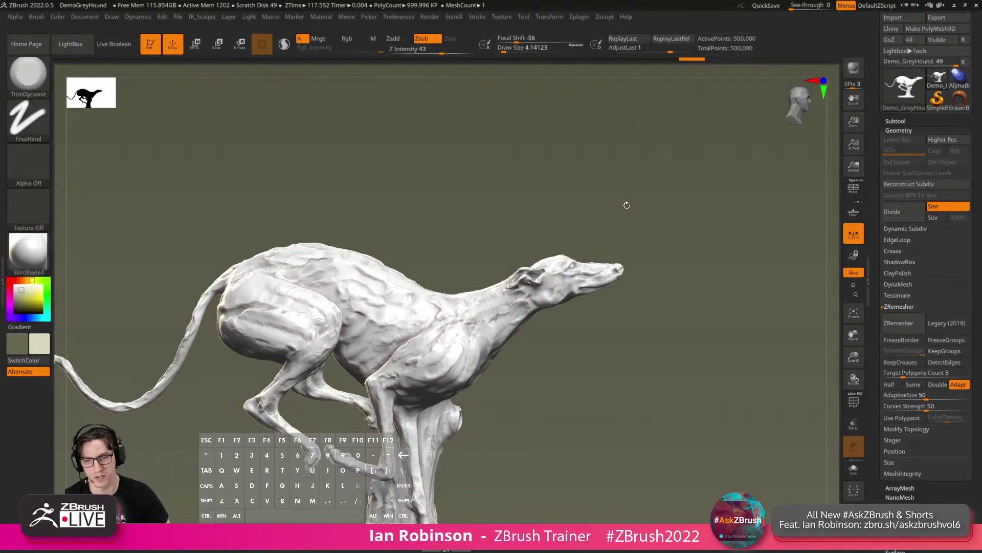
{"action": "key", "text": "shift+f"}
{"action": "key", "text": "shift+f"}
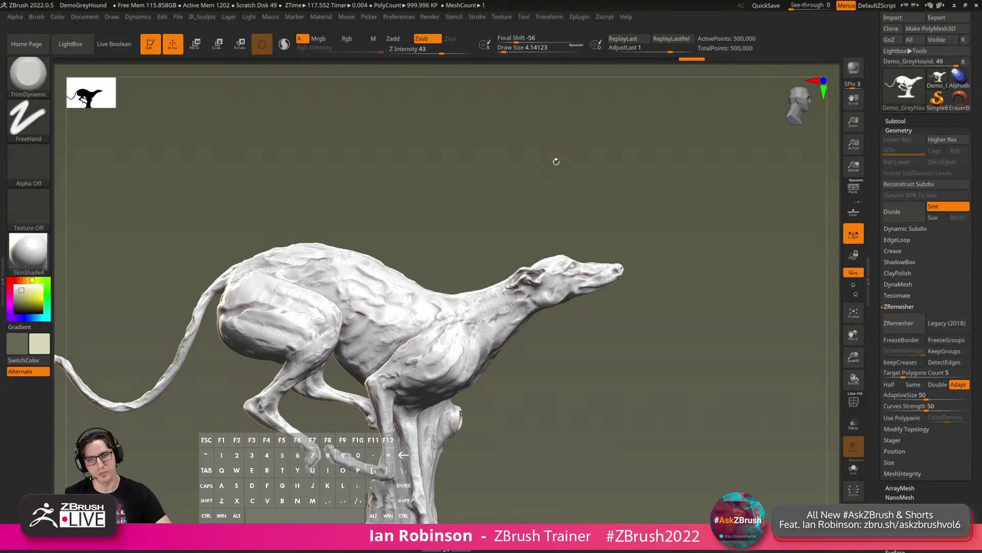
Examine the decimated greyhound from several angles and check its entry in the subtool list.
{"action": "left_click_drag", "start_coordinate": [556, 162], "coordinate": [635, 256]}
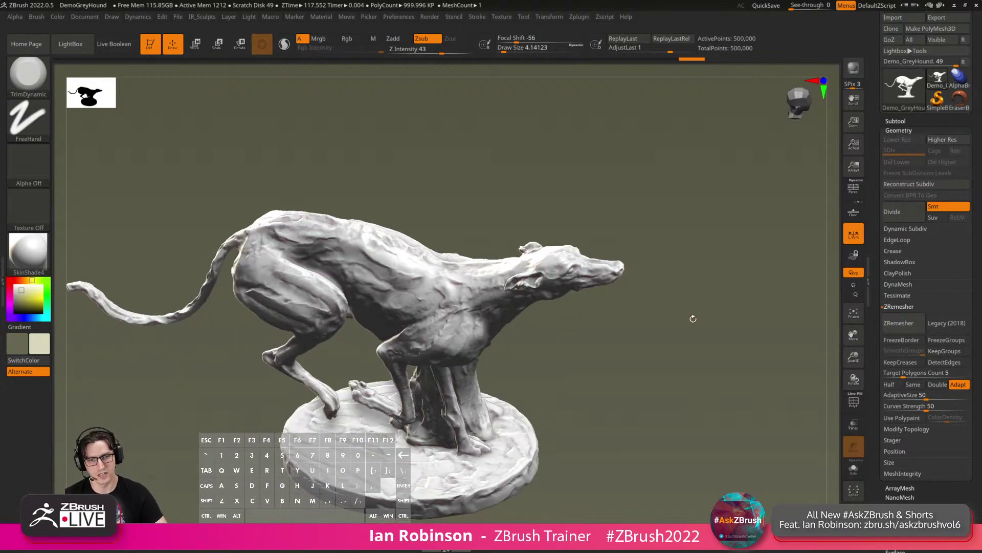
{"action": "left_click_drag", "start_coordinate": [693, 319], "coordinate": [665, 302]}
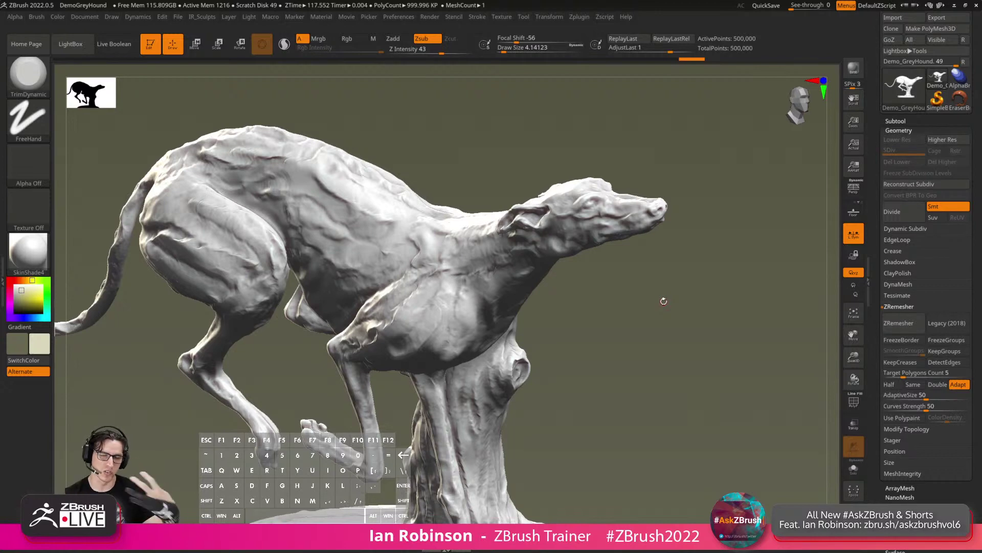
{"action": "left_click_drag", "start_coordinate": [647, 252], "coordinate": [684, 272]}
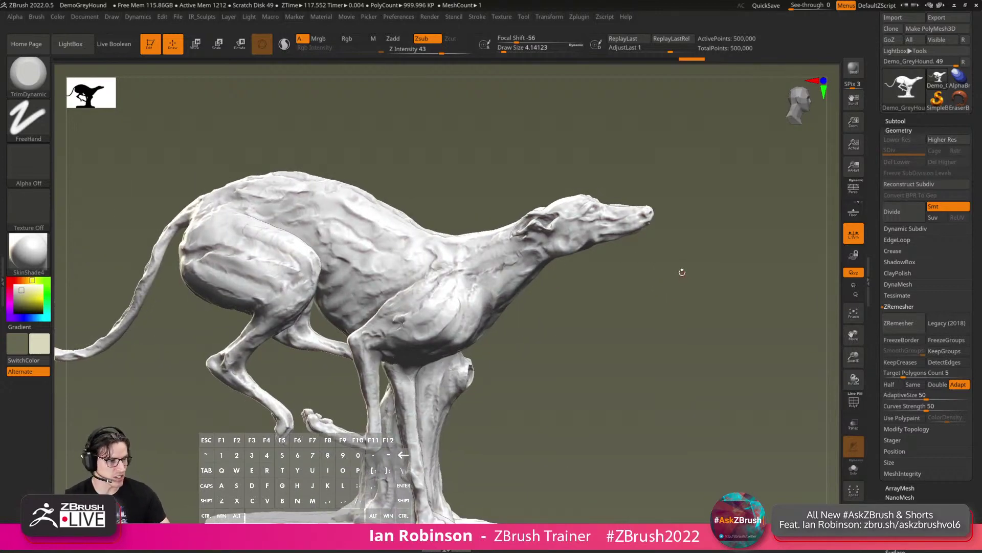
{"action": "left_click_drag", "start_coordinate": [667, 291], "coordinate": [708, 276], "text": "alt"}
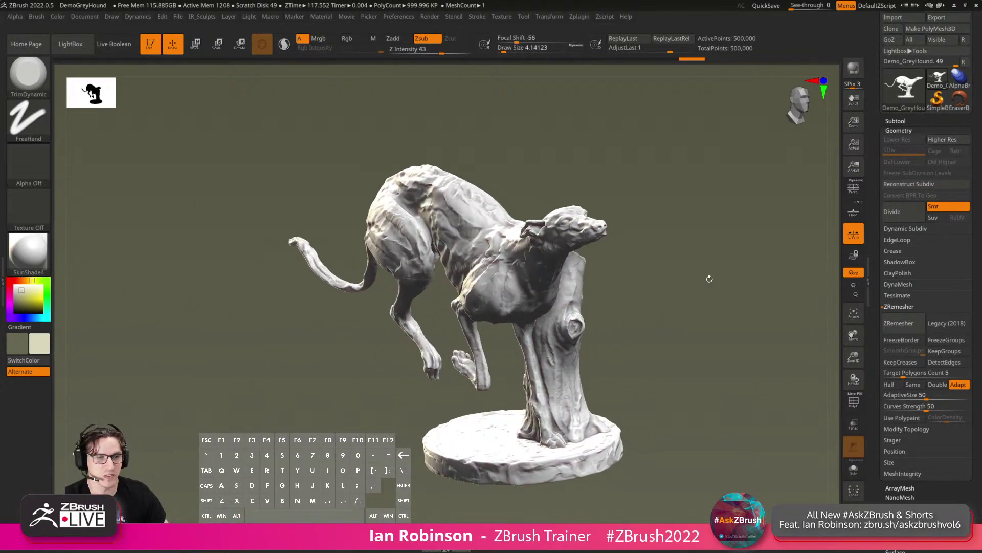
{"action": "left_click", "coordinate": [895, 122]}
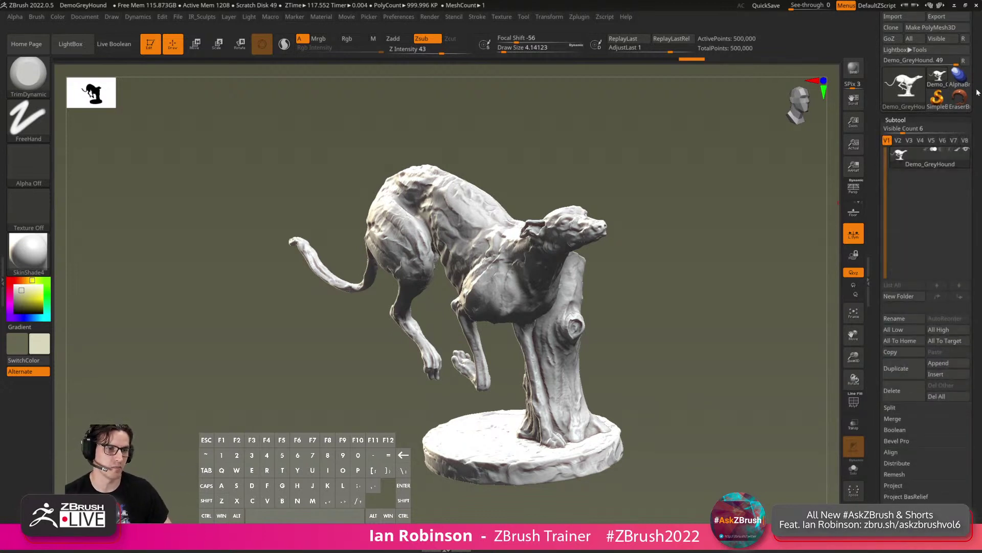
{"action": "scroll", "coordinate": [978, 92], "scroll_direction": "up", "scroll_amount": 3}
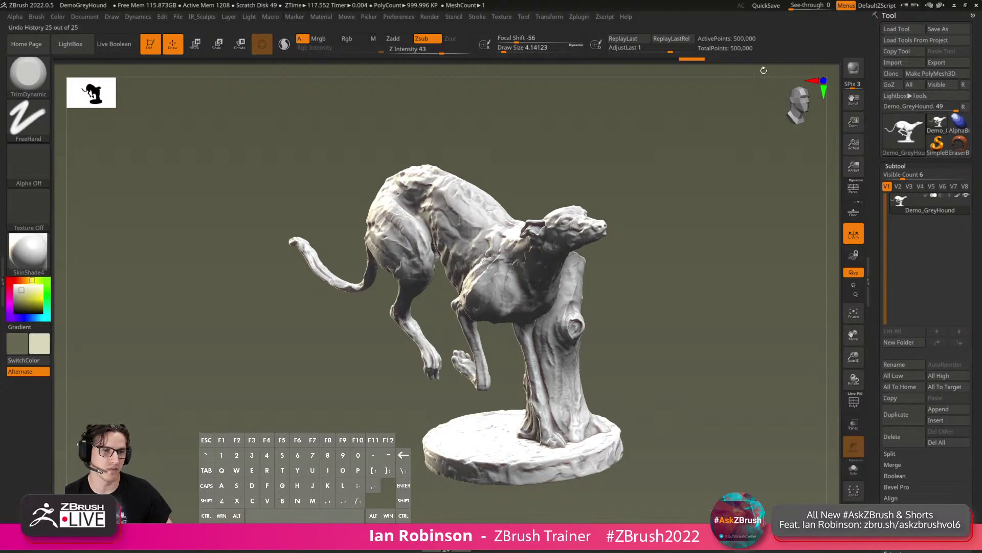
{"action": "mouse_move", "coordinate": [682, 142]}
{"action": "left_mouse_down", "text": "alt"}
{"action": "mouse_move", "coordinate": [708, 176]}
{"action": "mouse_move", "coordinate": [716, 258]}
{"action": "mouse_move", "coordinate": [739, 236]}
{"action": "mouse_move", "coordinate": [729, 244]}
{"action": "mouse_move", "coordinate": [708, 231]}
{"action": "mouse_move", "coordinate": [689, 248]}
{"action": "mouse_move", "coordinate": [701, 235]}
{"action": "left_mouse_up", "text": "alt"}
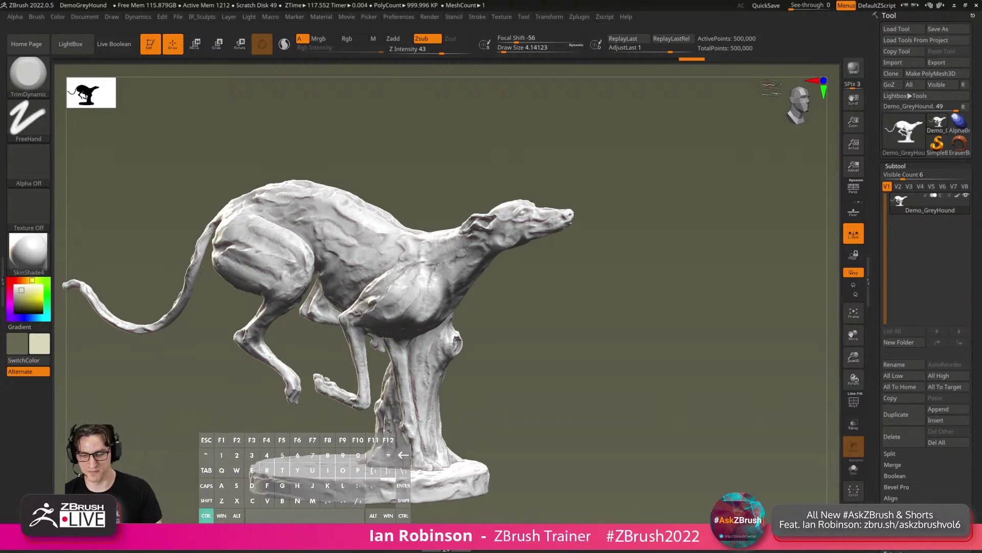
Open the project PickleRick_DrStrangeCape_Project_v2.zpr, discarding the changes to the greyhound project.
{"action": "key", "text": "ctrl+o"}
{"action": "left_click", "coordinate": [518, 299]}
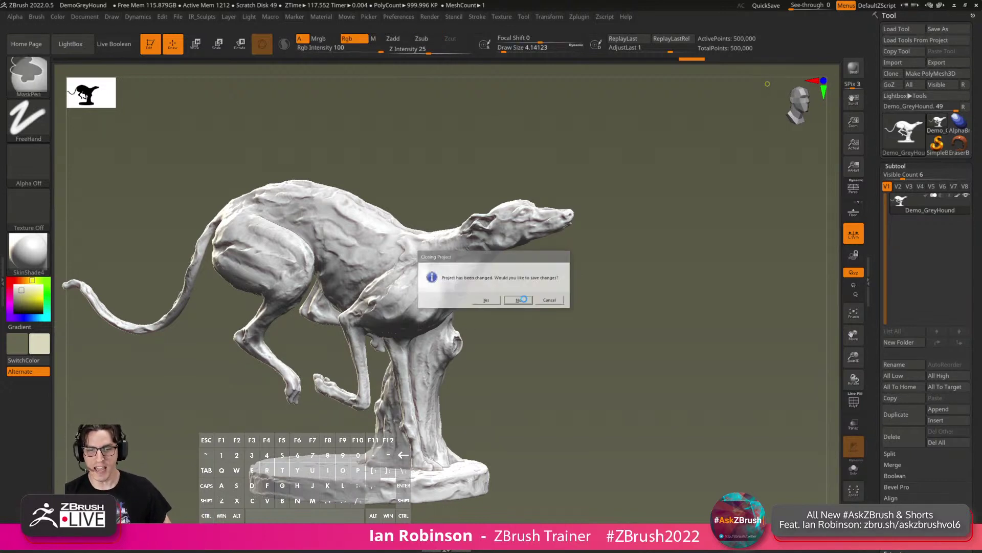
{"action": "left_click", "coordinate": [257, 139]}
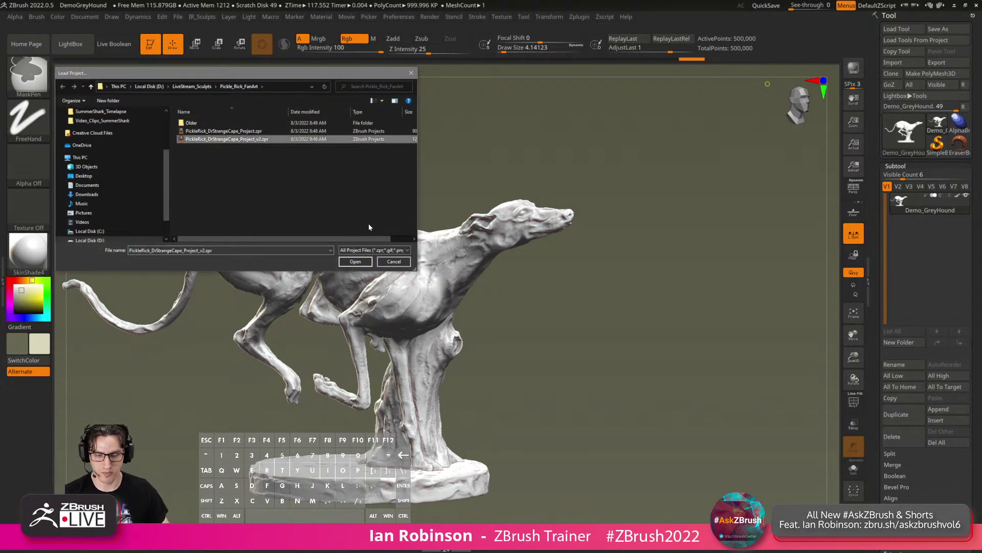
{"action": "left_click", "coordinate": [356, 261]}
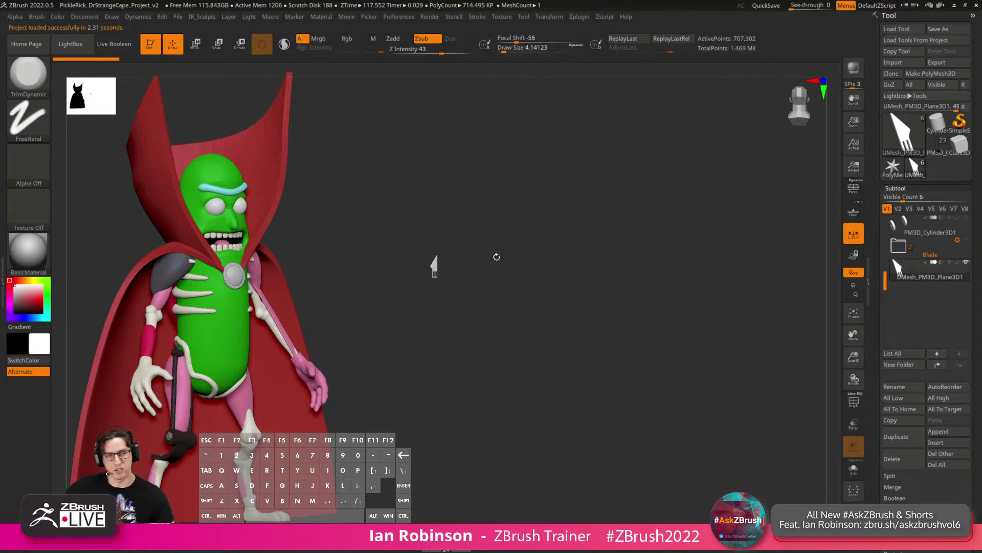
Load the DemoGreyHound sample project from LightBox without saving the Pickle Rick project.
{"action": "key", "text": "ctrl+o"}
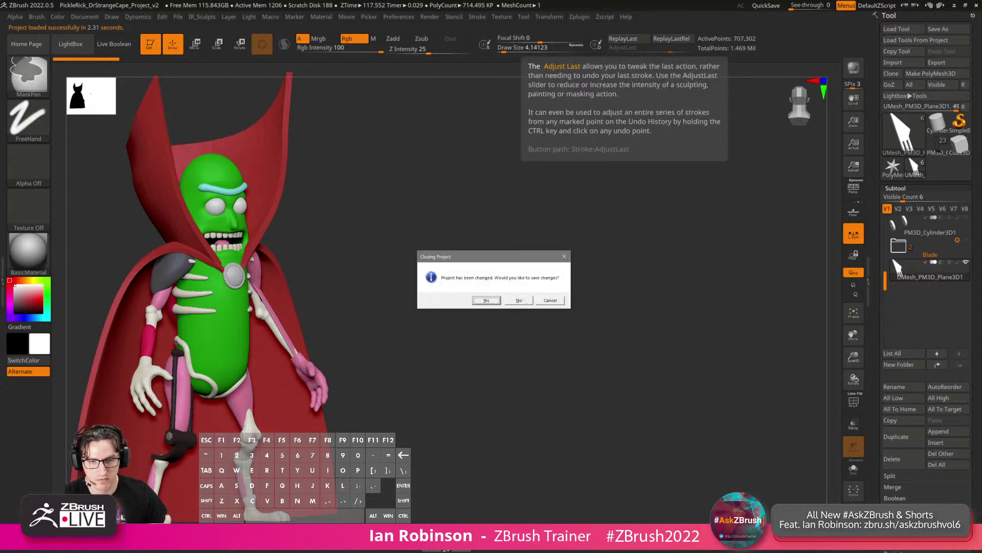
{"action": "left_click", "coordinate": [523, 302]}
{"action": "left_click", "coordinate": [405, 72]}
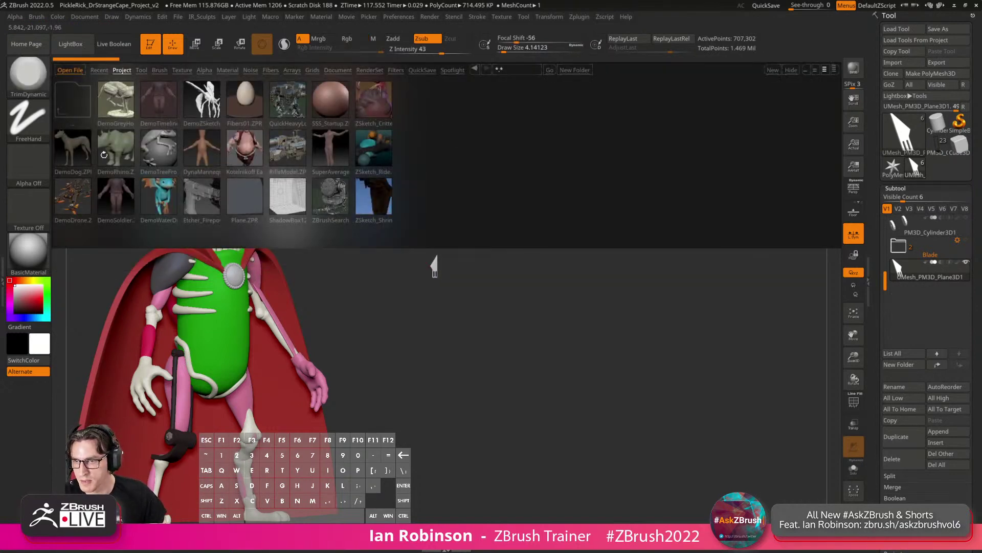
{"action": "double_click", "coordinate": [121, 110]}
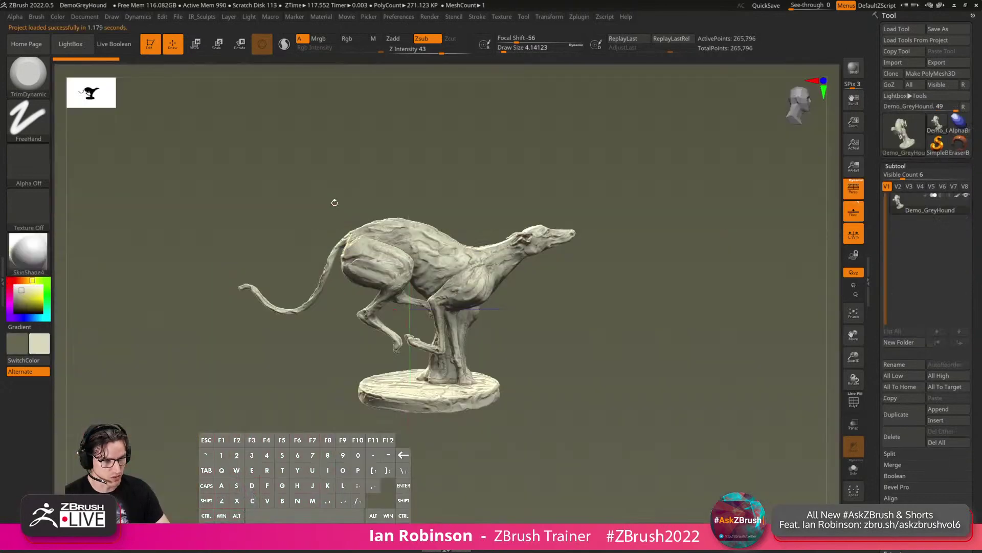
Set the brush draw size to about 53 and frame the whole greyhound.
{"action": "scroll", "coordinate": [356, 277], "scroll_direction": "up", "scroll_amount": 5}
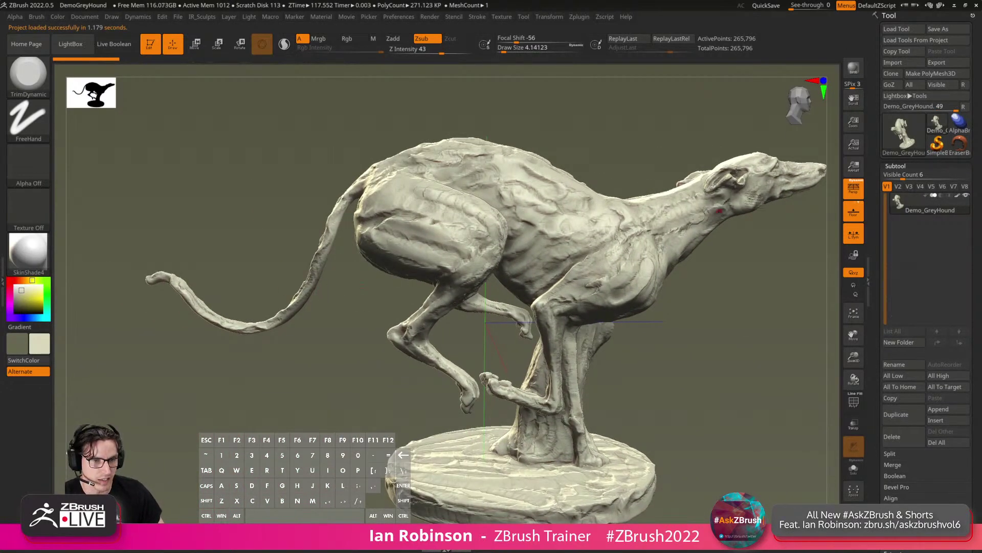
{"action": "key", "text": "s"}
{"action": "left_click_drag", "start_coordinate": [782, 161], "coordinate": [790, 161]}
{"action": "left_click_drag", "start_coordinate": [789, 226], "coordinate": [726, 234], "text": "alt"}
{"action": "left_click_drag", "start_coordinate": [732, 241], "coordinate": [719, 256]}
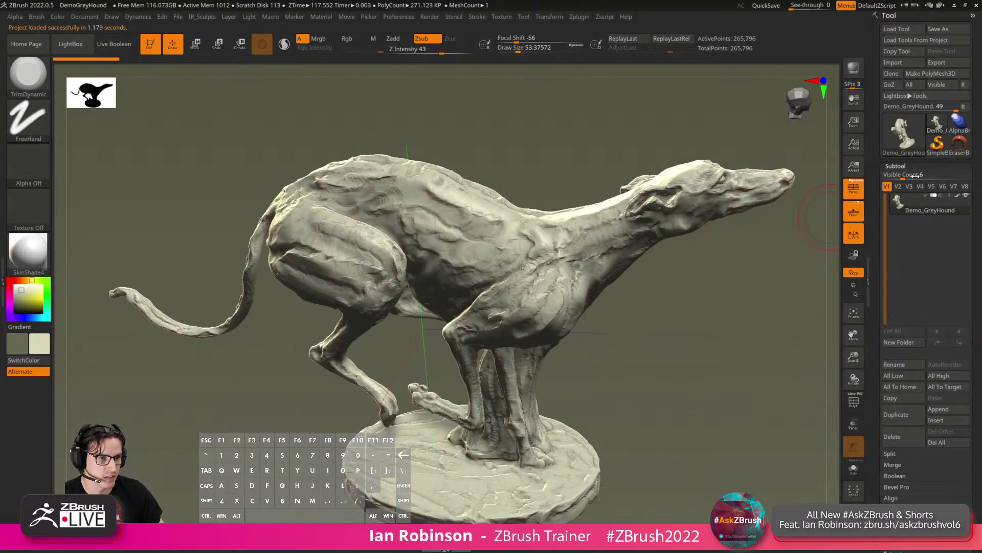
{"action": "left_click", "coordinate": [903, 168]}
{"action": "left_click", "coordinate": [903, 184]}
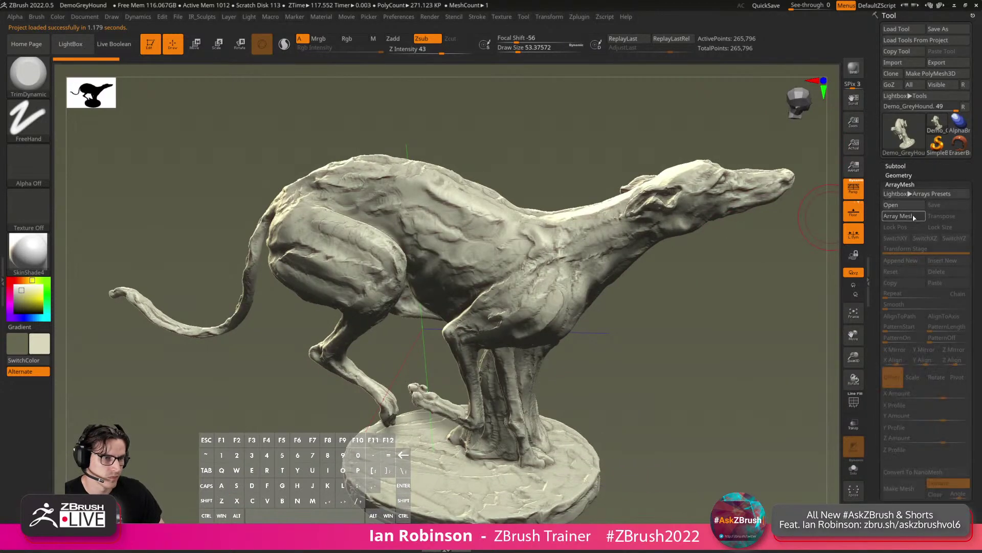
{"action": "left_click", "coordinate": [910, 183]}
{"action": "left_click", "coordinate": [909, 195]}
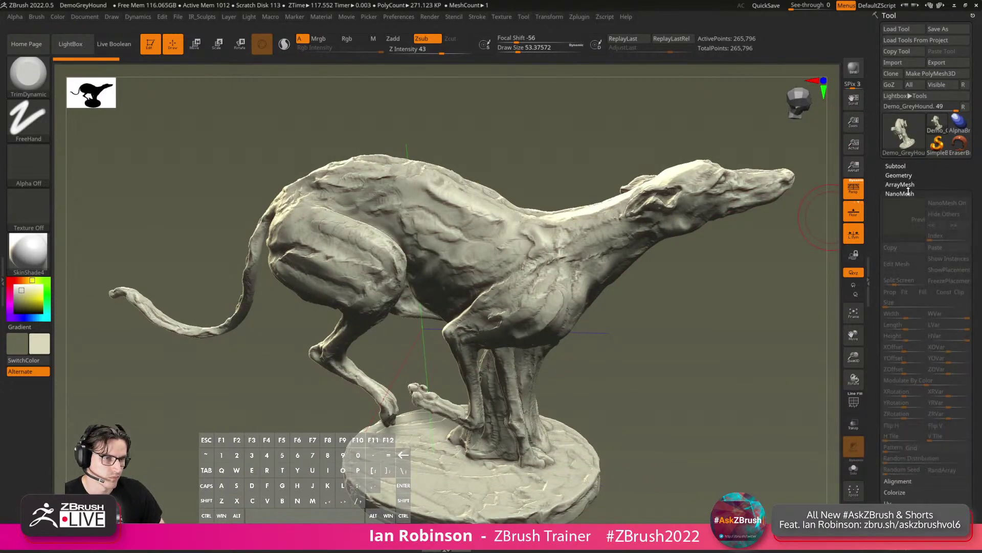
{"action": "left_click", "coordinate": [908, 194]}
{"action": "left_click", "coordinate": [909, 202]}
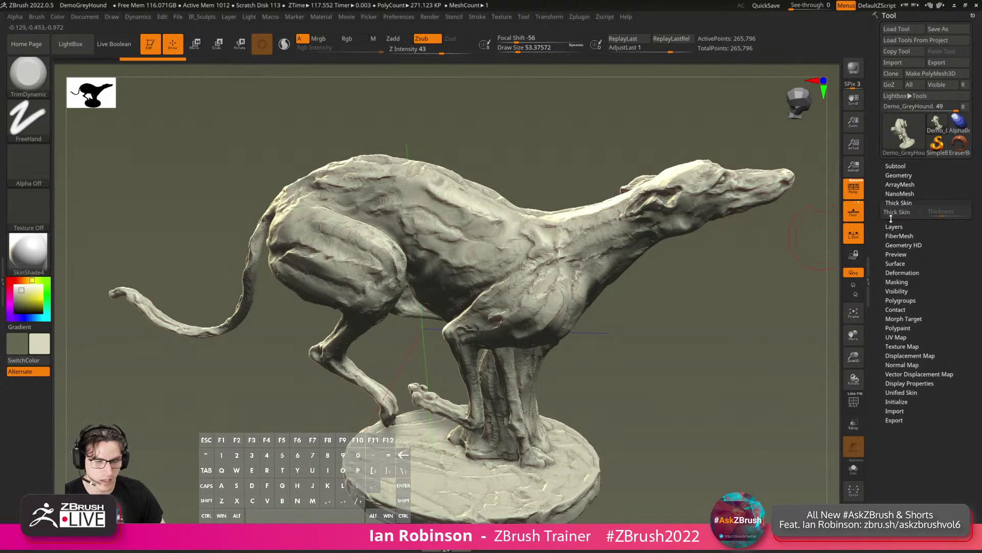
Subdivide the greyhound mesh twice to SDiv 3 and open its geometry settings.
{"action": "left_click", "coordinate": [896, 166]}
{"action": "key", "text": "ctrl+d"}
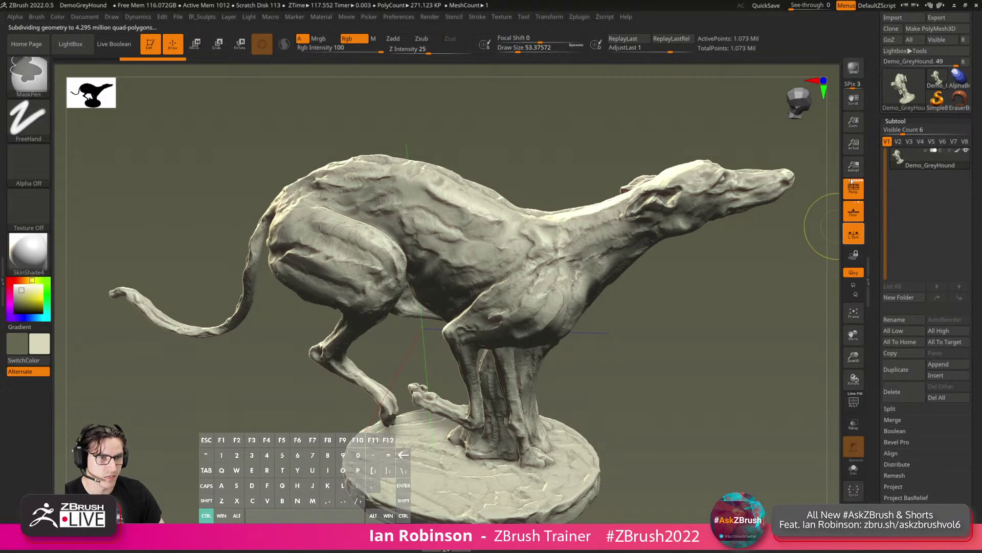
{"action": "left_click", "coordinate": [906, 120]}
{"action": "left_click", "coordinate": [905, 130]}
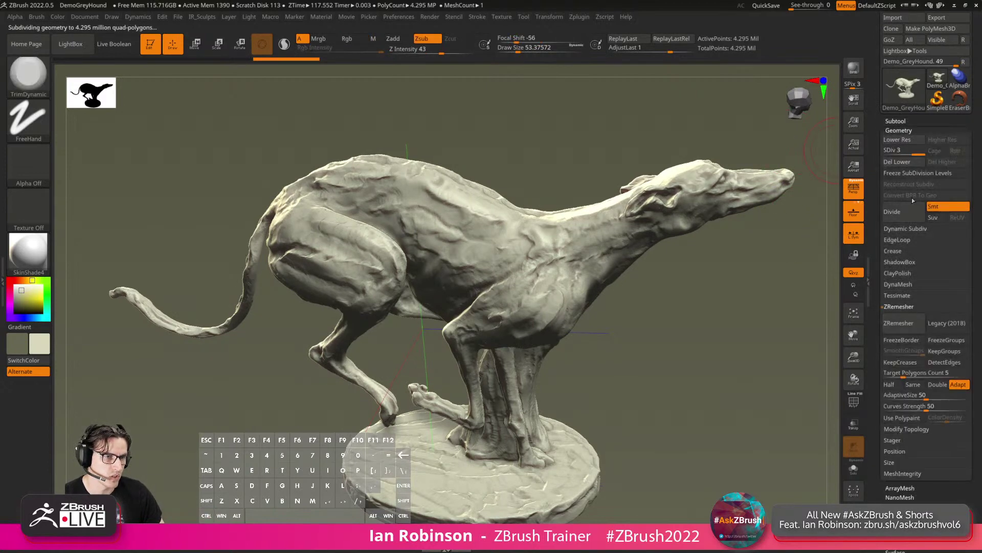
Delete the lower subdivision levels and mask the greyhound's head and snout from several sides.
{"action": "mouse_move", "coordinate": [786, 262]}
{"action": "left_mouse_down", "text": "alt"}
{"action": "mouse_move", "coordinate": [713, 269]}
{"action": "mouse_move", "coordinate": [715, 279]}
{"action": "left_mouse_up", "text": "alt"}
{"action": "left_click_drag", "start_coordinate": [594, 264], "coordinate": [553, 255], "text": "ctrl"}
{"action": "left_click_drag", "start_coordinate": [688, 220], "coordinate": [644, 313]}
{"action": "left_click_drag", "start_coordinate": [589, 264], "coordinate": [555, 251], "text": "ctrl"}
{"action": "left_click_drag", "start_coordinate": [665, 217], "coordinate": [616, 281]}
{"action": "left_click_drag", "start_coordinate": [601, 231], "coordinate": [565, 197], "text": "ctrl"}
{"action": "mouse_move", "coordinate": [606, 248]}
{"action": "left_mouse_down", "text": "ctrl"}
{"action": "mouse_move", "coordinate": [595, 204]}
{"action": "mouse_move", "coordinate": [565, 195]}
{"action": "left_mouse_up", "text": "ctrl"}
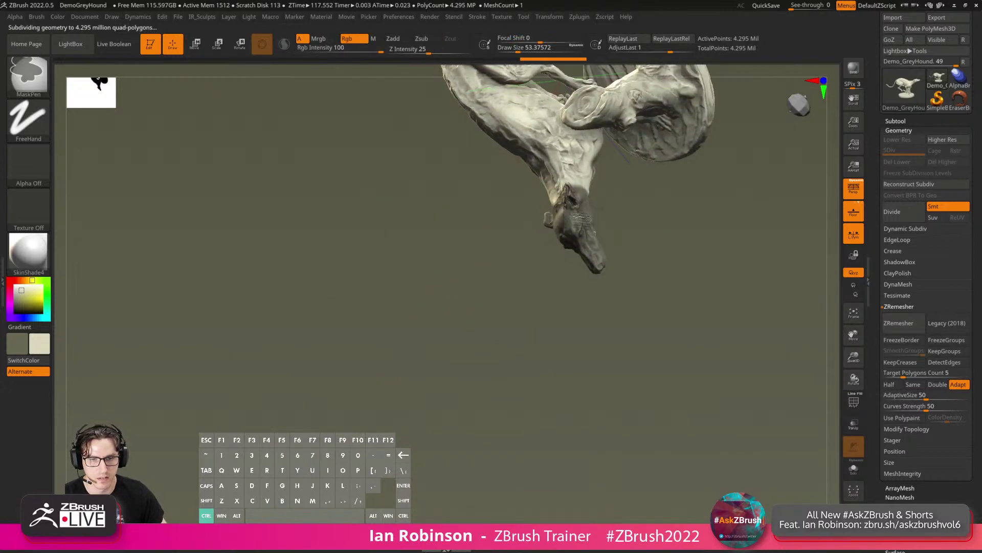
{"action": "mouse_move", "coordinate": [635, 205]}
{"action": "left_mouse_down"}
{"action": "mouse_move", "coordinate": [651, 243]}
{"action": "mouse_move", "coordinate": [629, 285]}
{"action": "left_mouse_up"}
Run Decimation Master on the masked greyhound with the custom 500 k points preset.
{"action": "left_click", "coordinate": [549, 16]}
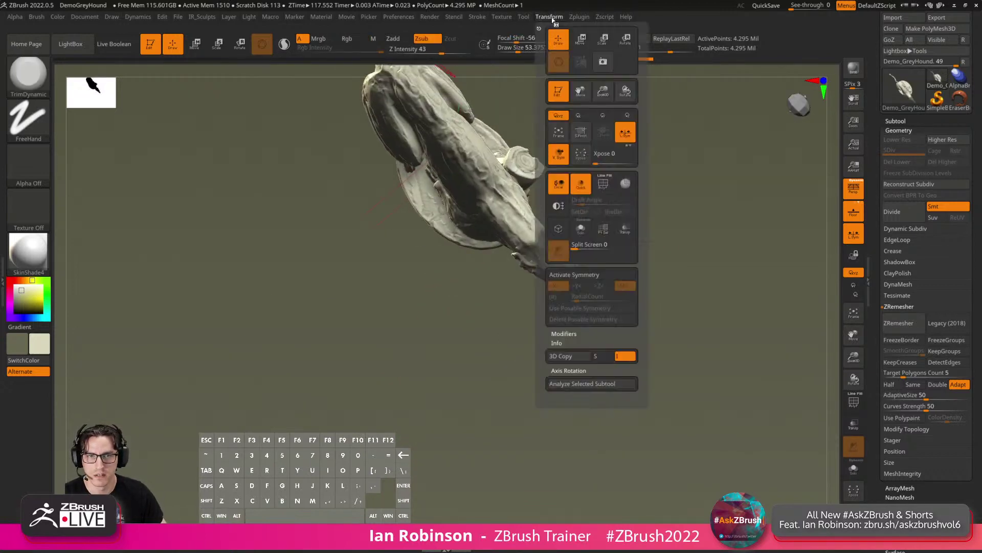
{"action": "left_click", "coordinate": [579, 17]}
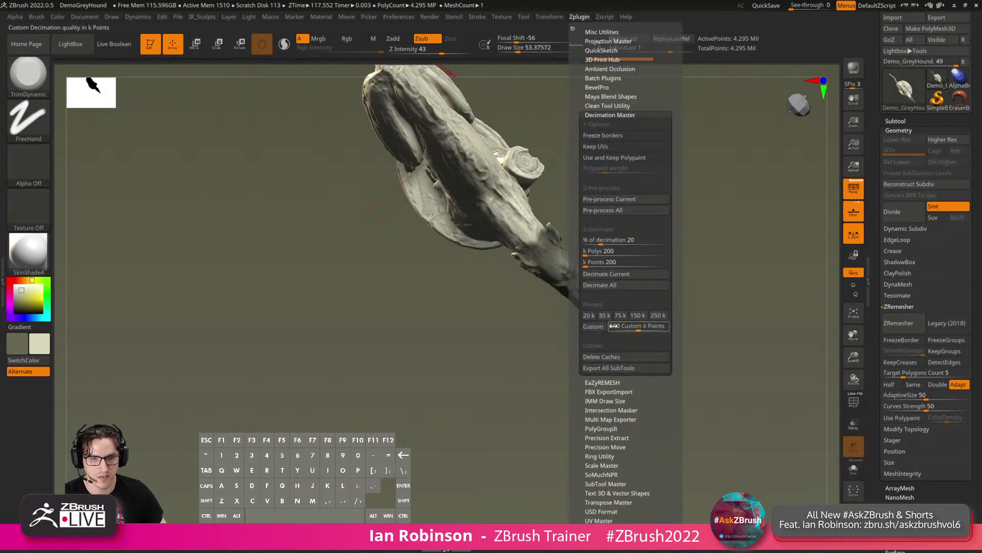
{"action": "left_click", "coordinate": [595, 326]}
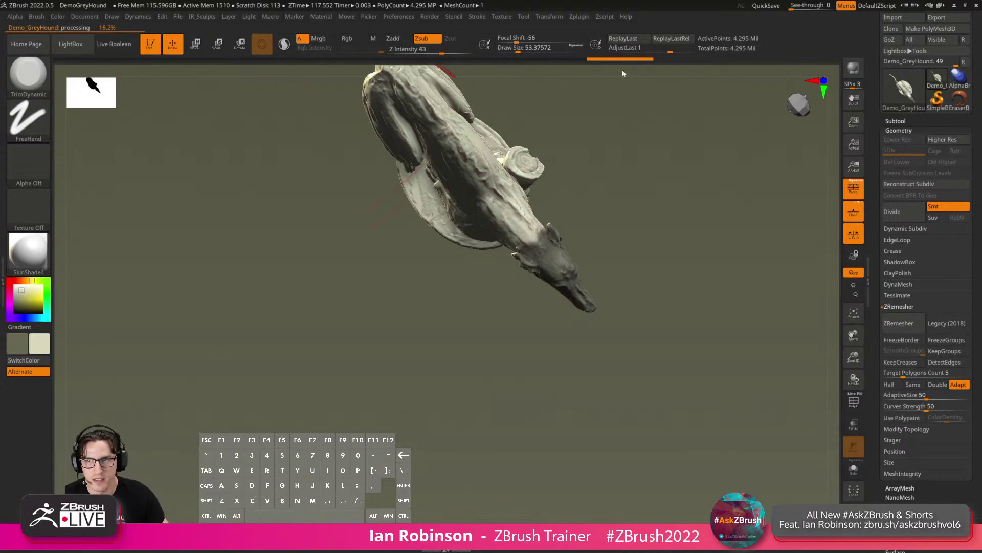
Switch to the reference board and examine the cape, collar and clasp on the Doctor Strange comic cover.
{"action": "key", "text": "alt+Tab"}
{"action": "key", "text": "alt+Tab"}
{"action": "scroll", "coordinate": [656, 138], "scroll_direction": "down", "scroll_amount": 10}
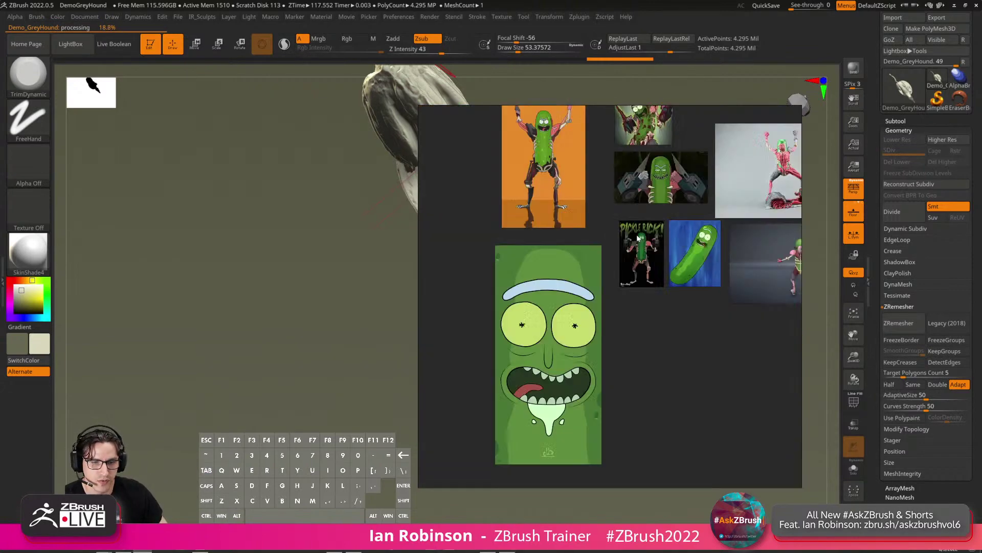
{"action": "middle_click_drag", "start_coordinate": [678, 221], "coordinate": [481, 231]}
{"action": "scroll", "coordinate": [655, 219], "scroll_direction": "down", "scroll_amount": 3}
{"action": "scroll", "coordinate": [655, 220], "scroll_direction": "up", "scroll_amount": 5}
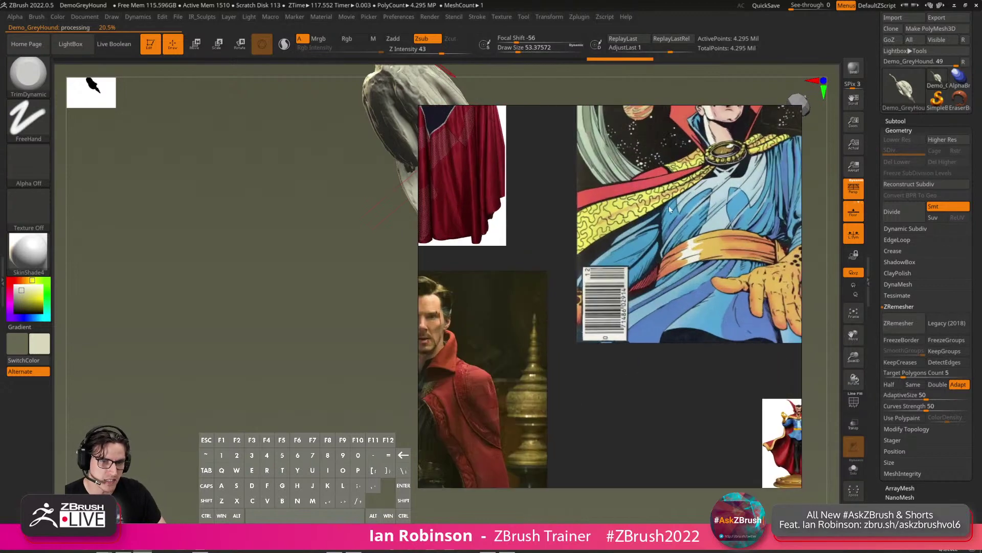
{"action": "middle_click_drag", "start_coordinate": [668, 206], "coordinate": [543, 249]}
{"action": "scroll", "coordinate": [587, 235], "scroll_direction": "up", "scroll_amount": 3}
{"action": "scroll", "coordinate": [589, 213], "scroll_direction": "down", "scroll_amount": 3}
{"action": "middle_click_drag", "start_coordinate": [590, 213], "coordinate": [586, 253]}
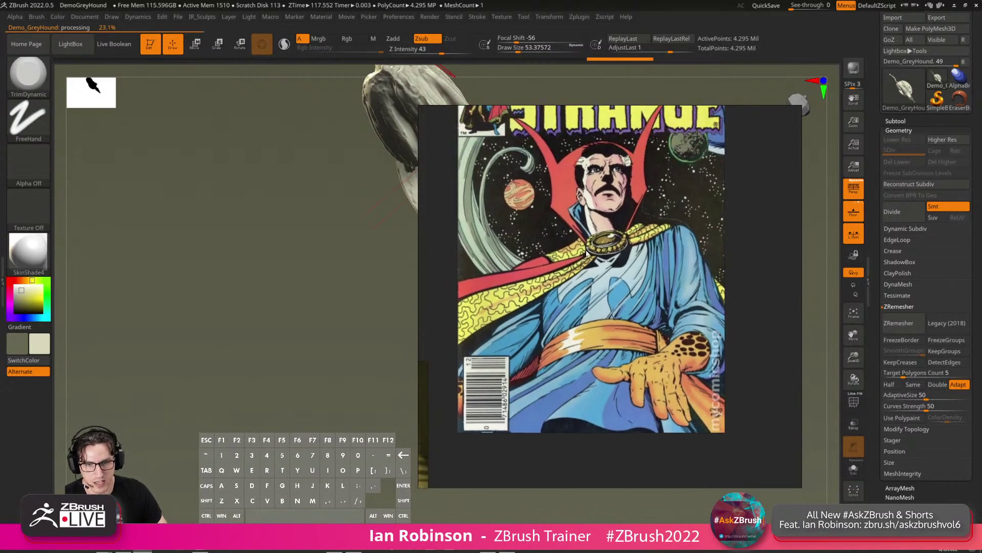
{"action": "scroll", "coordinate": [570, 251], "scroll_direction": "up", "scroll_amount": 1}
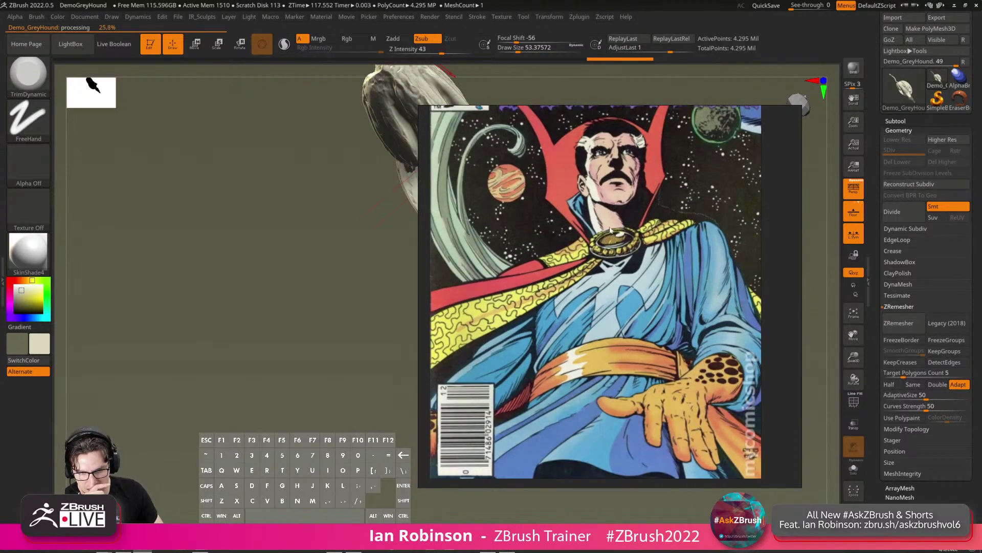
Examine the front-view comic panel of Doctor Strange for the cloak's yellow patterned trim and round clasp.
{"action": "scroll", "coordinate": [610, 230], "scroll_direction": "down", "scroll_amount": 4}
{"action": "middle_click_drag", "start_coordinate": [788, 256], "coordinate": [588, 223]}
{"action": "scroll", "coordinate": [692, 255], "scroll_direction": "up", "scroll_amount": 5}
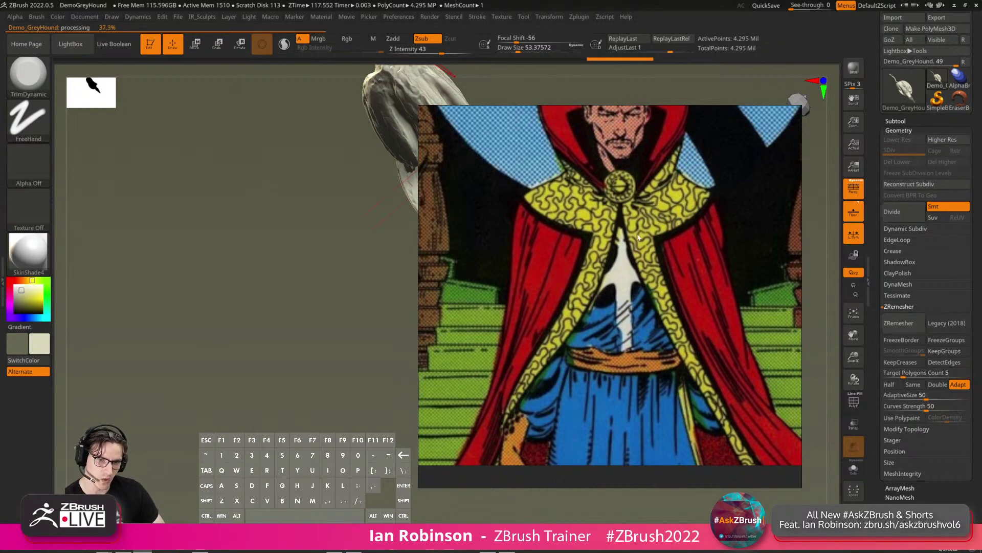
{"action": "scroll", "coordinate": [638, 236], "scroll_direction": "down", "scroll_amount": 4}
{"action": "scroll", "coordinate": [644, 234], "scroll_direction": "up", "scroll_amount": 4}
{"action": "scroll", "coordinate": [660, 205], "scroll_direction": "down", "scroll_amount": 3}
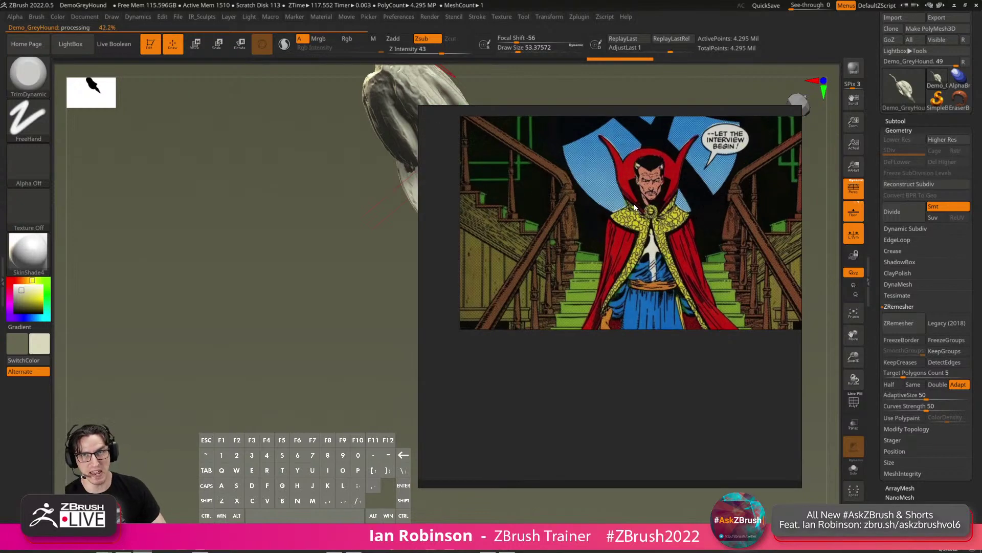
Examine the patterned yellow trim and clasp of Doctor Strange's cape in the comic reference images, then move the references out of the way.
{"action": "scroll", "coordinate": [625, 198], "scroll_direction": "down", "scroll_amount": 4}
{"action": "scroll", "coordinate": [642, 204], "scroll_direction": "up", "scroll_amount": 5}
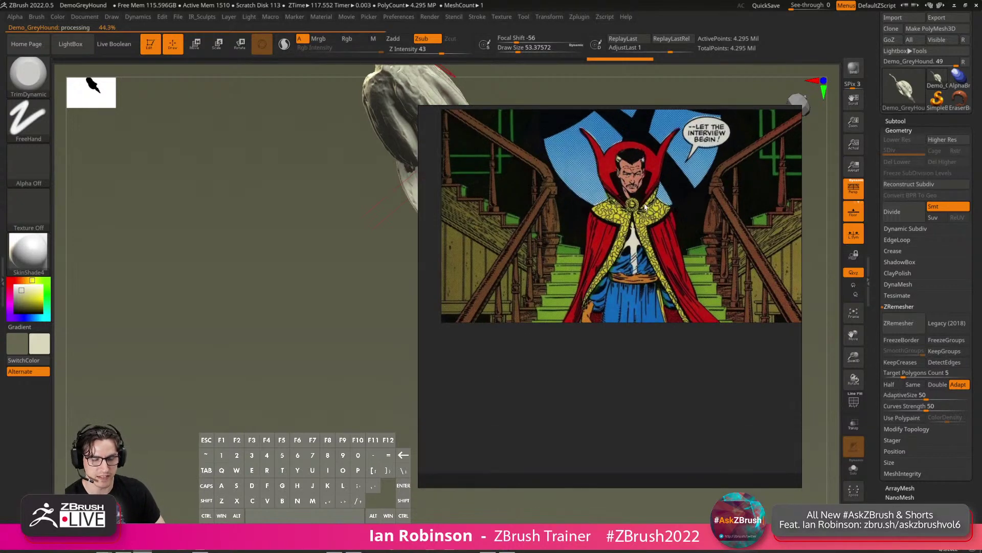
{"action": "scroll", "coordinate": [626, 207], "scroll_direction": "down", "scroll_amount": 1}
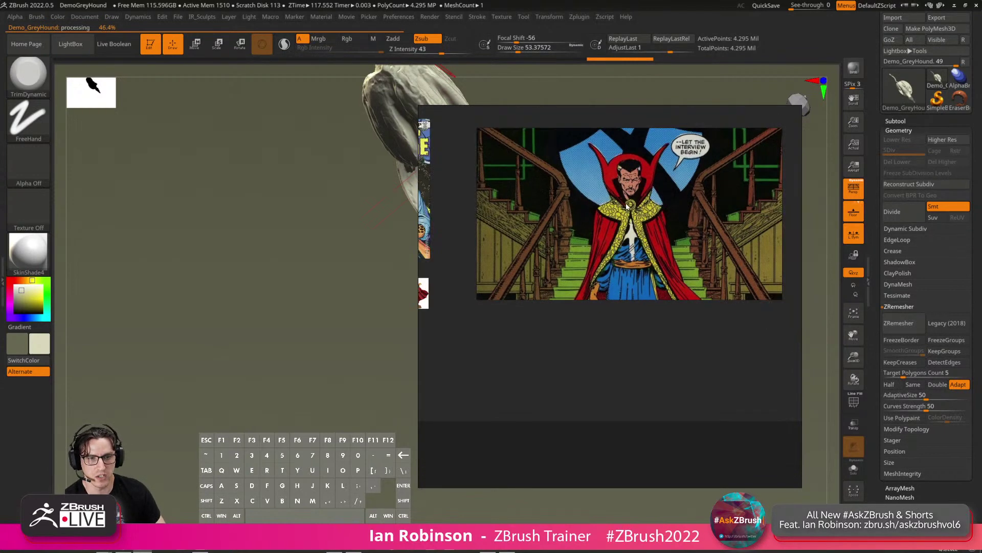
{"action": "scroll", "coordinate": [619, 207], "scroll_direction": "left", "scroll_amount": 3}
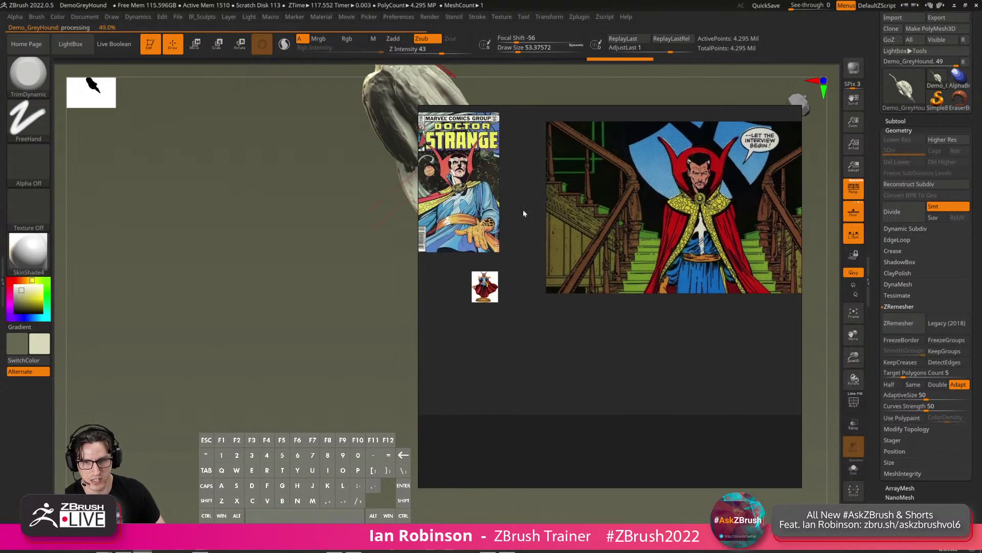
{"action": "scroll", "coordinate": [658, 207], "scroll_direction": "right", "scroll_amount": 3}
{"action": "scroll", "coordinate": [596, 218], "scroll_direction": "up", "scroll_amount": 5}
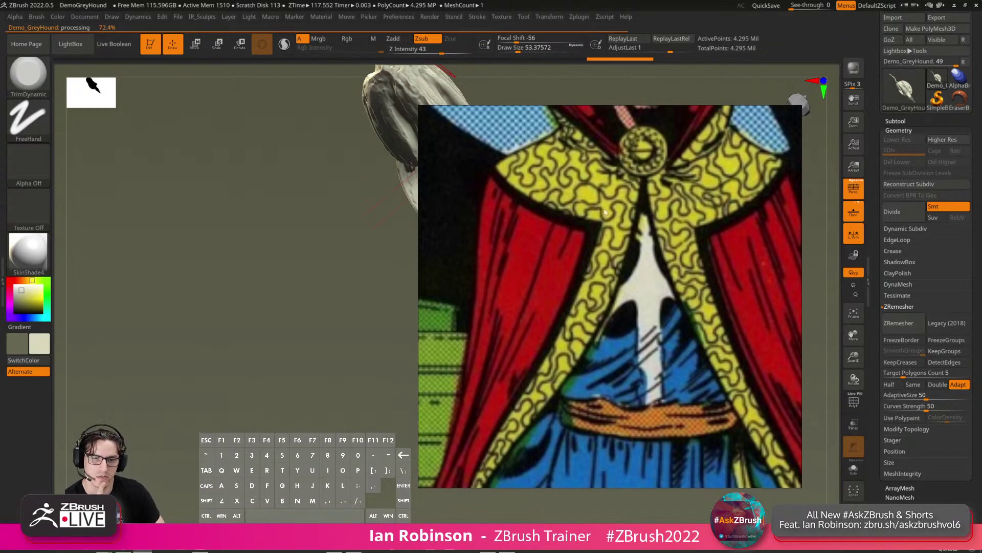
{"action": "scroll", "coordinate": [605, 212], "scroll_direction": "down", "scroll_amount": 5}
{"action": "scroll", "coordinate": [630, 239], "scroll_direction": "up", "scroll_amount": 3}
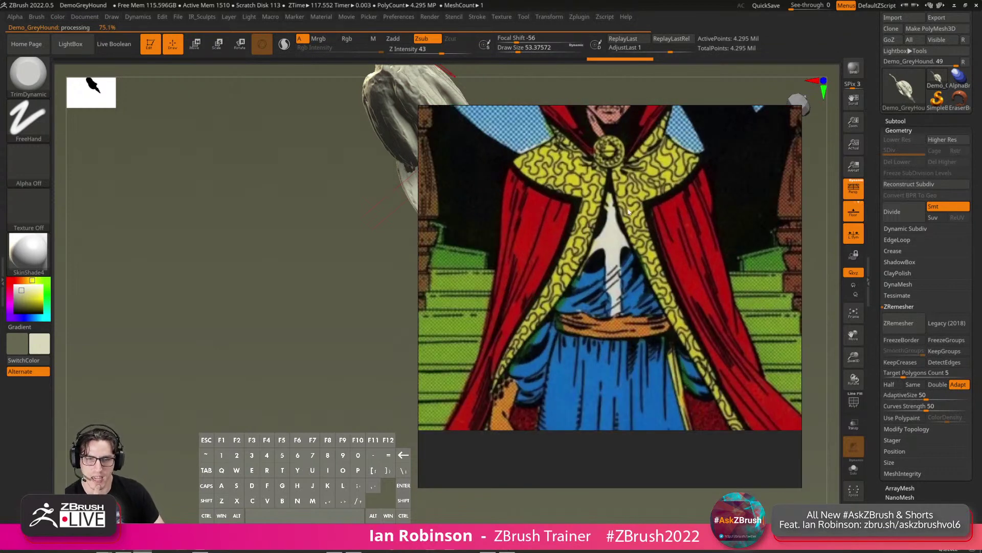
{"action": "scroll", "coordinate": [629, 211], "scroll_direction": "down", "scroll_amount": 3}
{"action": "scroll", "coordinate": [615, 216], "scroll_direction": "up", "scroll_amount": 3}
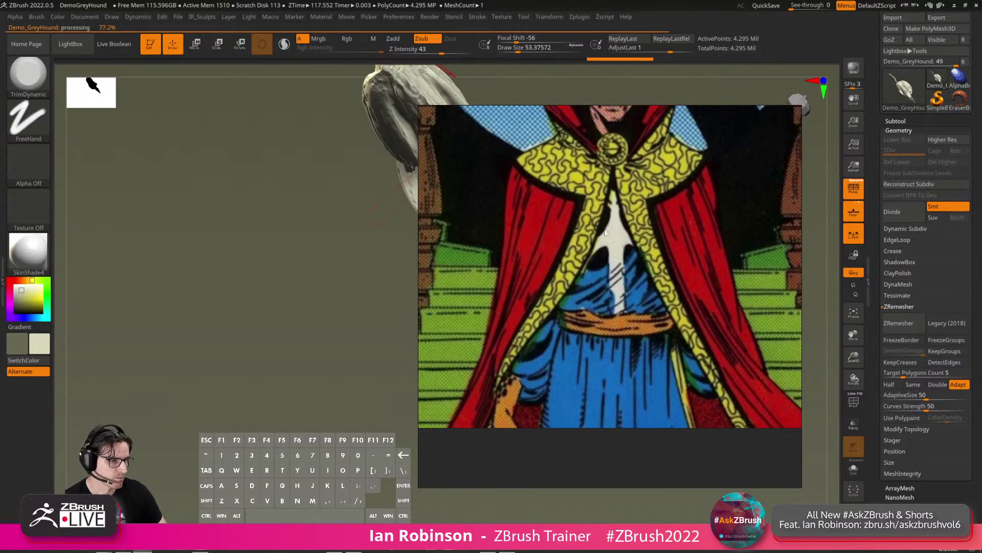
{"action": "right_click_drag", "start_coordinate": [605, 233], "coordinate": [981, 208]}
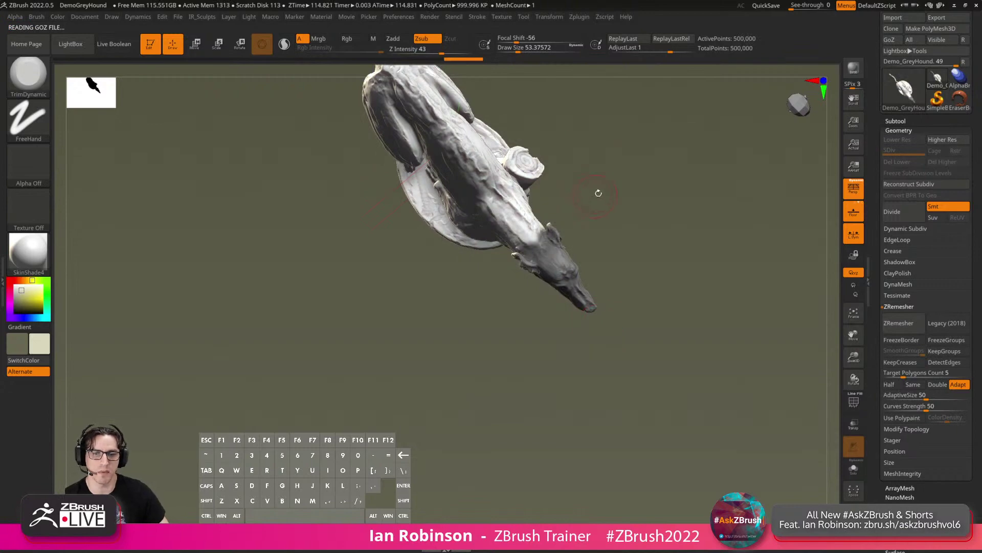
Compare the tail detail of the greyhound before and after decimation by undoing and redoing the reduction, with the wireframe shown for the original.
{"action": "mouse_move", "coordinate": [598, 193]}
{"action": "left_mouse_down"}
{"action": "mouse_move", "coordinate": [632, 191]}
{"action": "mouse_move", "coordinate": [619, 228]}
{"action": "mouse_move", "coordinate": [645, 302]}
{"action": "mouse_move", "coordinate": [526, 214]}
{"action": "mouse_move", "coordinate": [492, 286]}
{"action": "mouse_move", "coordinate": [470, 258]}
{"action": "left_mouse_up"}
{"action": "key", "text": "ctrl+z"}
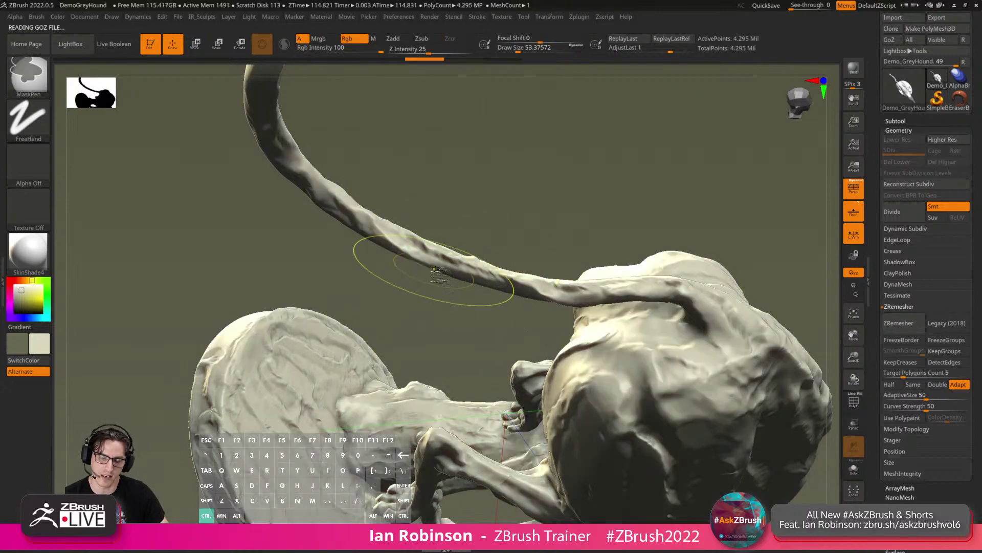
{"action": "key", "text": "ctrl+shift+z"}
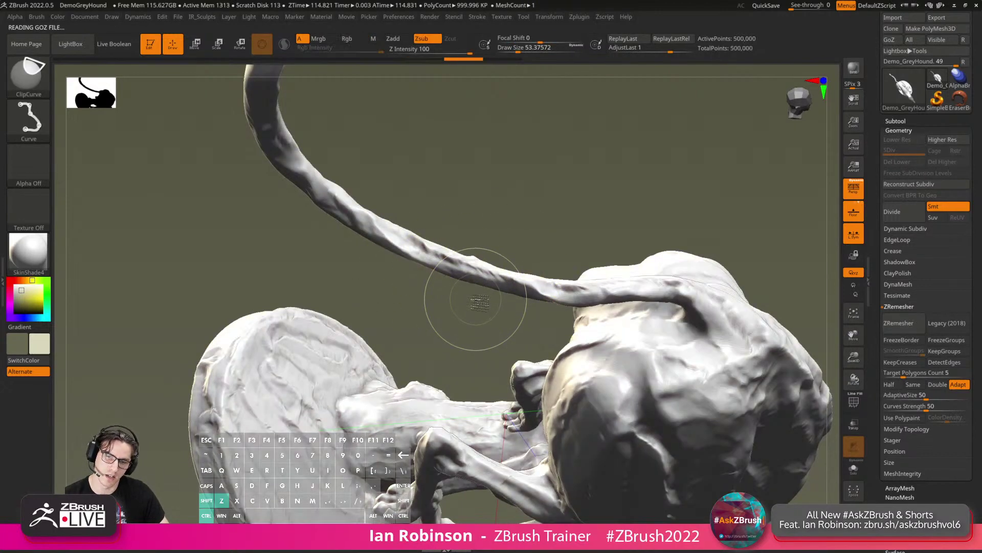
{"action": "left_click_drag", "start_coordinate": [476, 293], "coordinate": [446, 258], "text": "alt"}
{"action": "key", "text": "s"}
{"action": "mouse_move", "coordinate": [451, 211]}
{"action": "left_mouse_down", "text": "shift"}
{"action": "mouse_move", "coordinate": [401, 250]}
{"action": "mouse_move", "coordinate": [488, 266]}
{"action": "left_mouse_up", "text": "shift"}
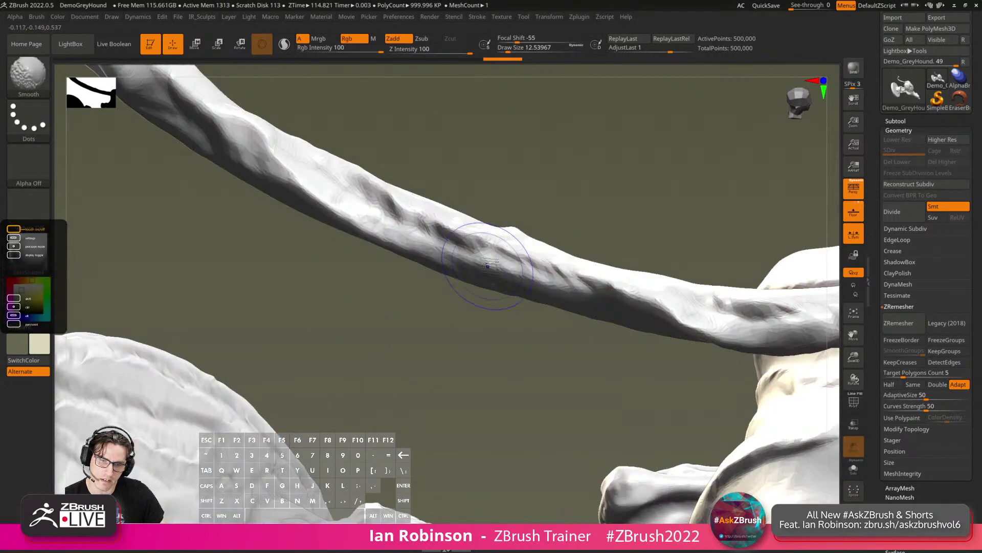
{"action": "key", "text": "ctrl+z"}
{"action": "key", "text": "shift+f"}
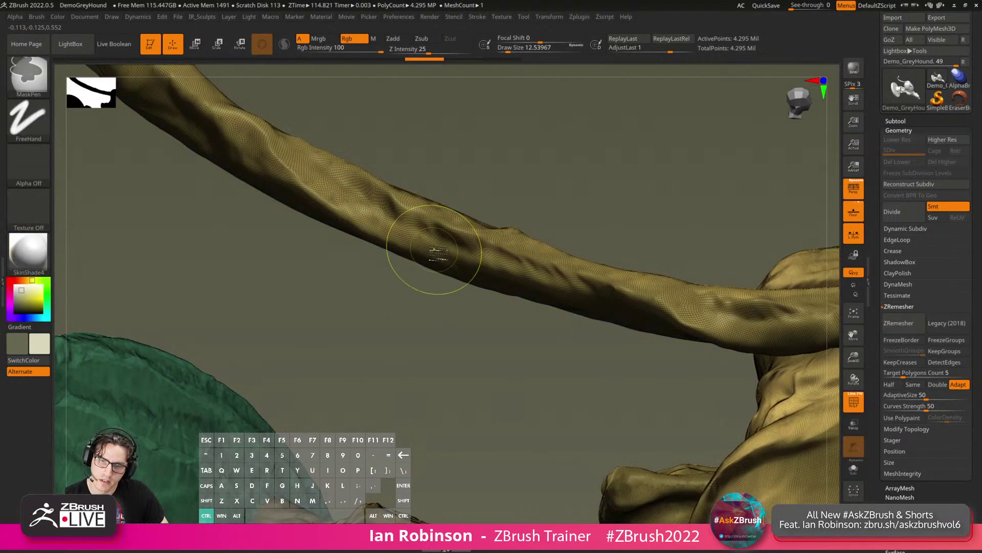
{"action": "key", "text": "ctrl+shift"}
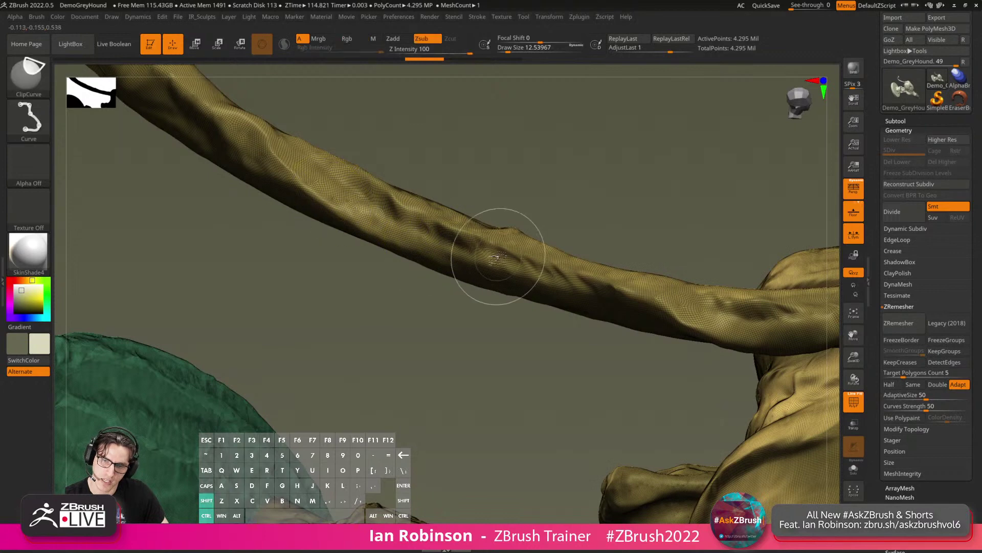
{"action": "key", "text": "ctrl+shift+z"}
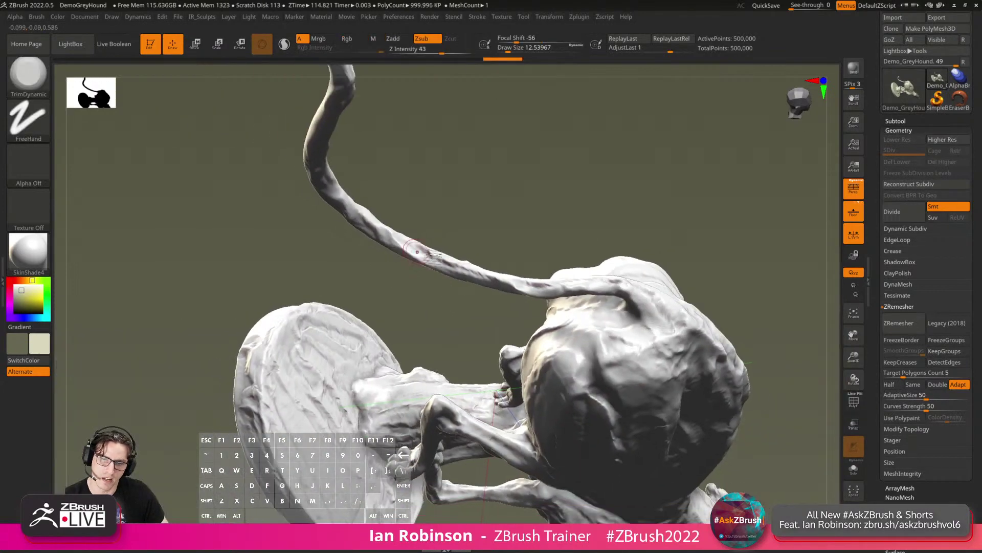
Inspect the whole decimated greyhound sculpture from both sides, briefly showing its polygon wireframe.
{"action": "mouse_move", "coordinate": [445, 215]}
{"action": "left_mouse_down"}
{"action": "mouse_move", "coordinate": [476, 213]}
{"action": "mouse_move", "coordinate": [473, 256]}
{"action": "mouse_move", "coordinate": [444, 327]}
{"action": "mouse_move", "coordinate": [489, 304]}
{"action": "mouse_move", "coordinate": [318, 259]}
{"action": "left_mouse_up"}
{"action": "mouse_move", "coordinate": [553, 318]}
{"action": "left_mouse_down"}
{"action": "mouse_move", "coordinate": [459, 270]}
{"action": "mouse_move", "coordinate": [521, 220]}
{"action": "mouse_move", "coordinate": [557, 244]}
{"action": "mouse_move", "coordinate": [625, 222]}
{"action": "mouse_move", "coordinate": [647, 241]}
{"action": "mouse_move", "coordinate": [643, 228]}
{"action": "mouse_move", "coordinate": [661, 272]}
{"action": "mouse_move", "coordinate": [700, 277]}
{"action": "mouse_move", "coordinate": [632, 259]}
{"action": "left_mouse_up"}
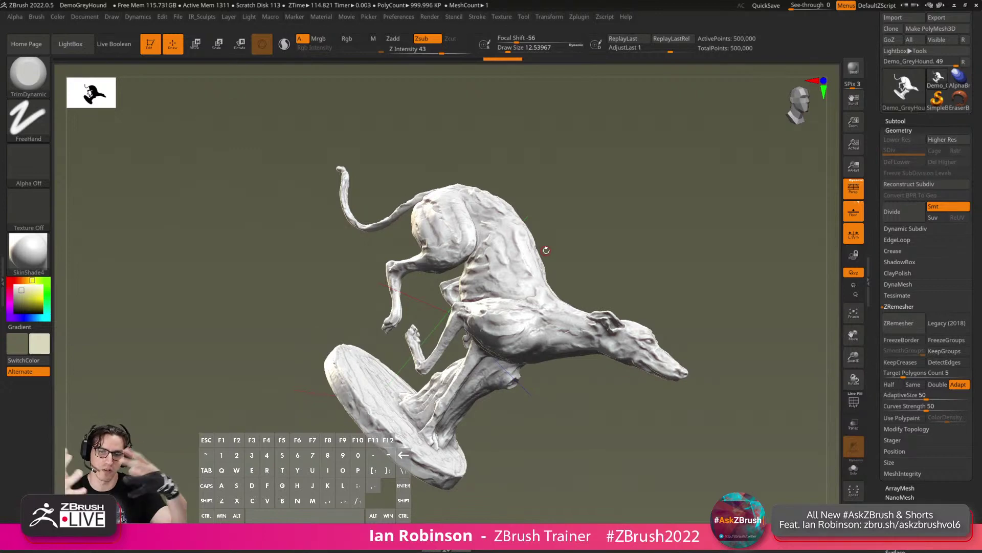
{"action": "left_click_drag", "start_coordinate": [546, 250], "coordinate": [582, 249]}
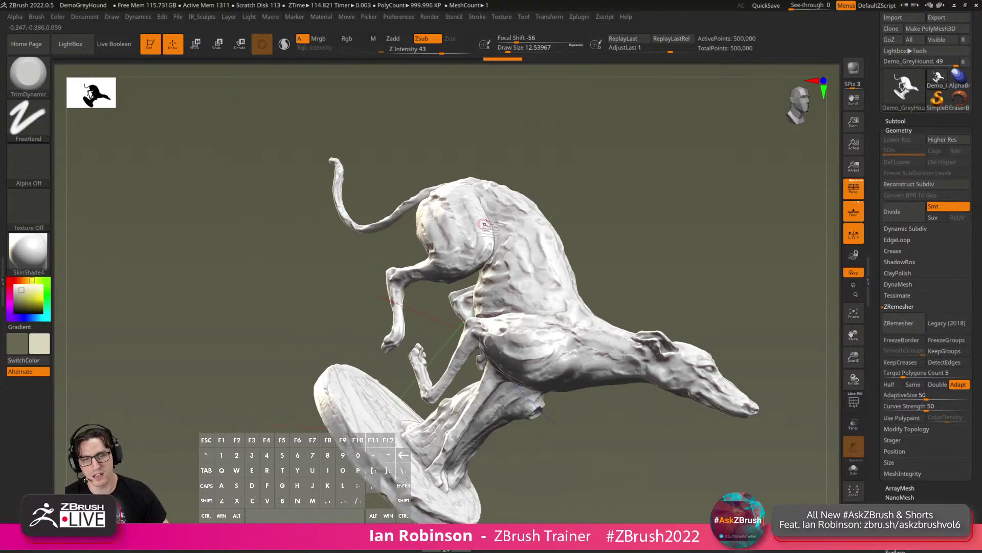
{"action": "key", "text": "shift+f"}
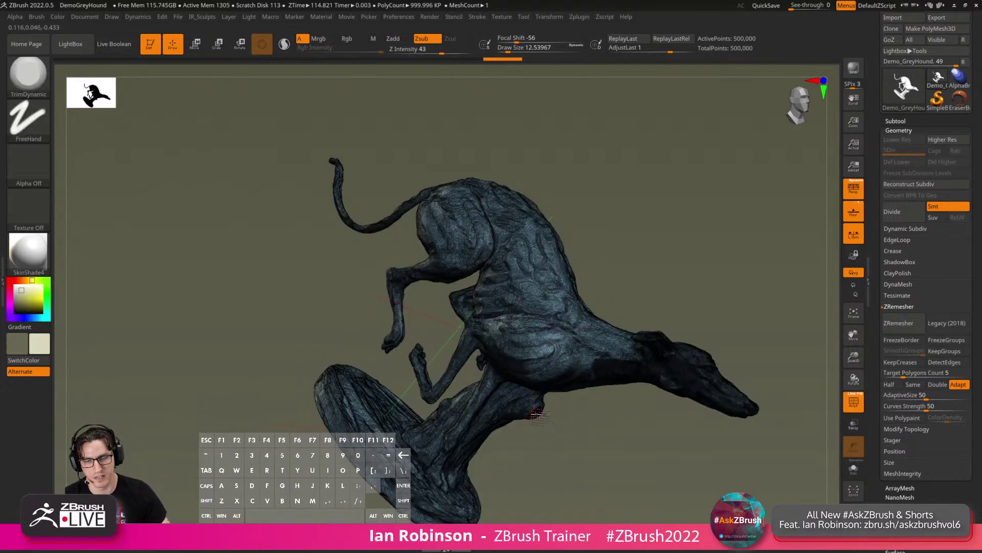
{"action": "key", "text": "shift+f"}
{"action": "mouse_move", "coordinate": [612, 260]}
{"action": "left_mouse_down"}
{"action": "mouse_move", "coordinate": [602, 234]}
{"action": "mouse_move", "coordinate": [574, 239]}
{"action": "mouse_move", "coordinate": [621, 252]}
{"action": "left_mouse_up"}
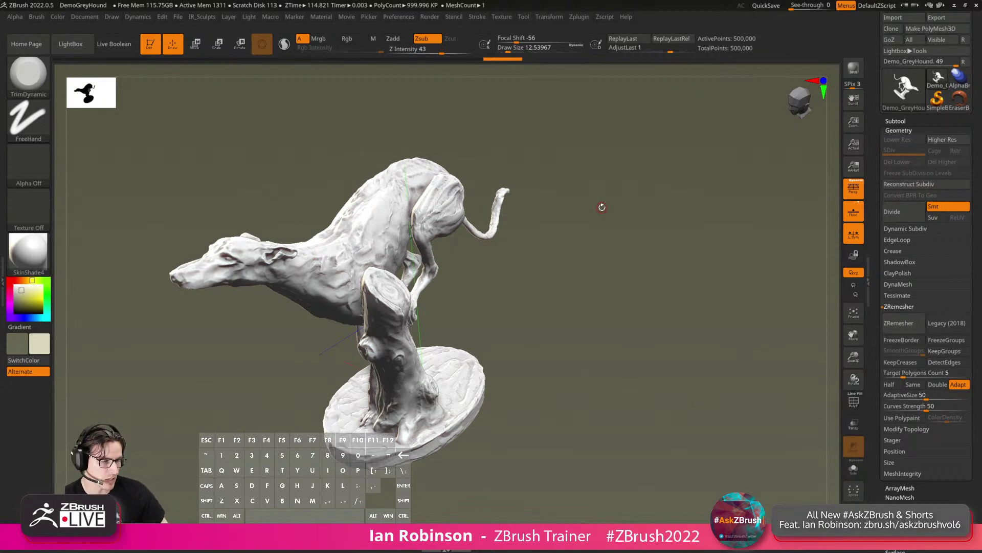
Open the project PickleRick_DrStrangeCape_Project_v2.zpr without saving changes to the greyhound project.
{"action": "key", "text": "comma"}
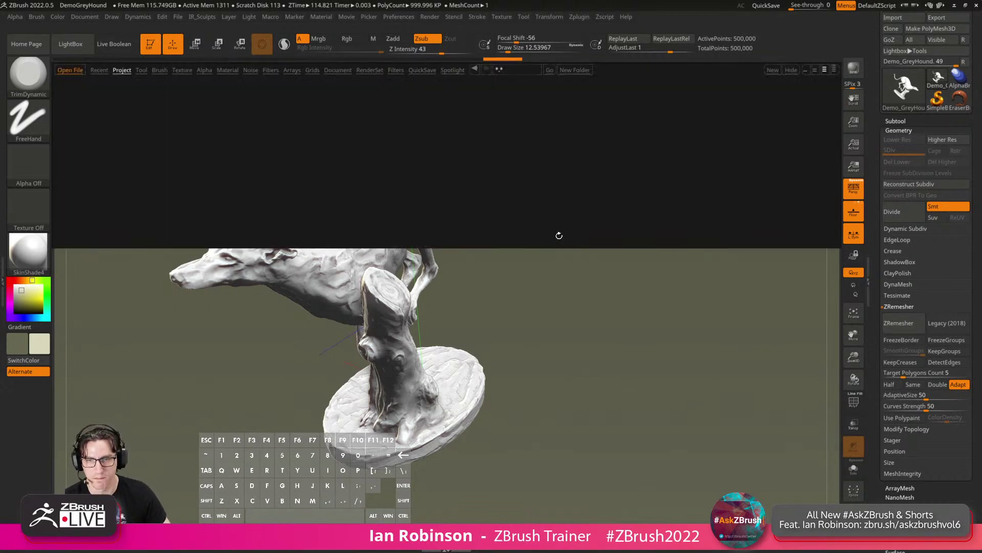
{"action": "key", "text": "ctrl+o"}
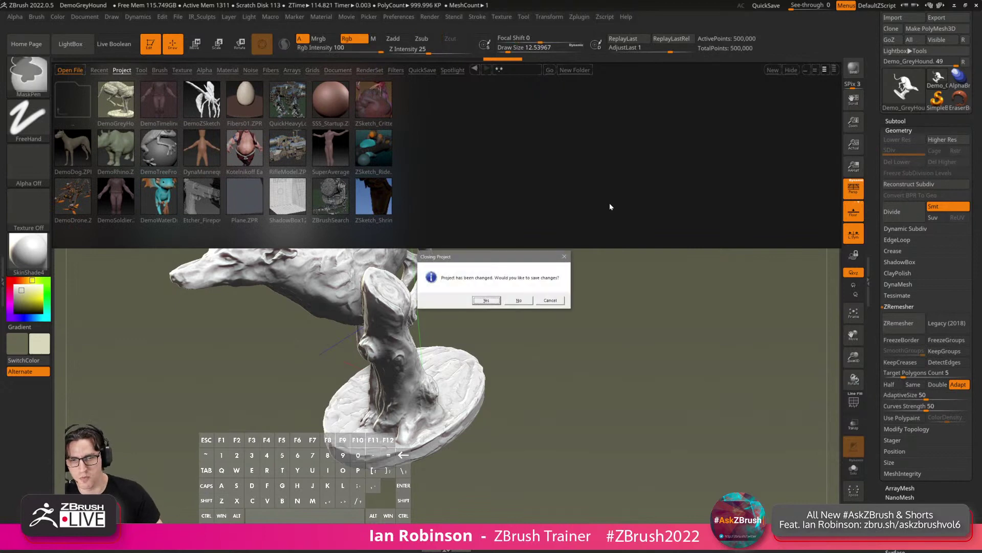
{"action": "left_click", "coordinate": [519, 301]}
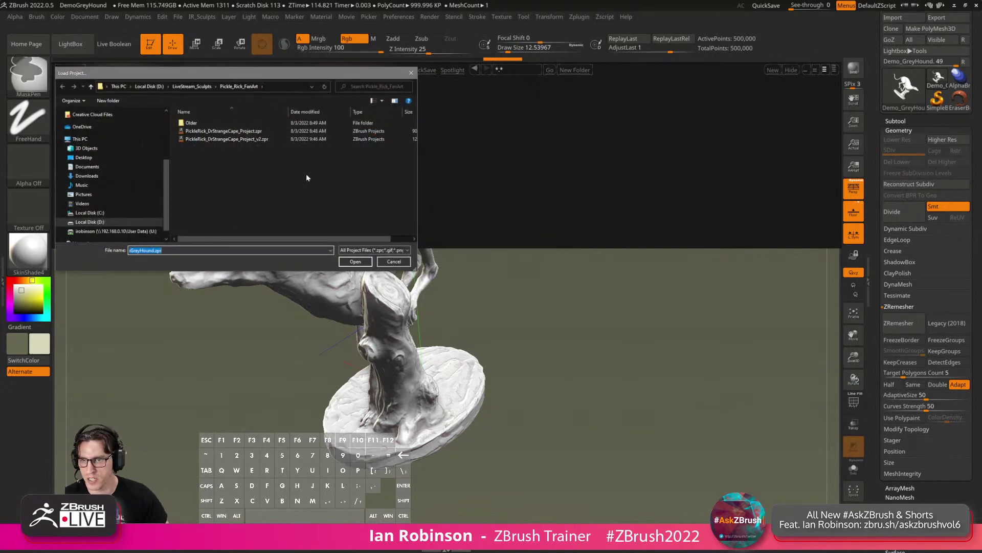
{"action": "left_click", "coordinate": [249, 139]}
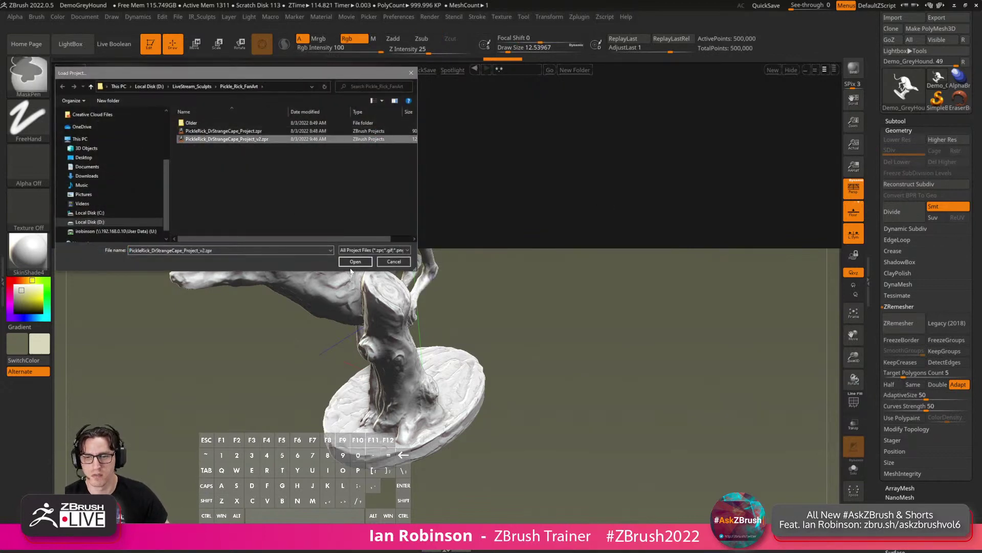
{"action": "left_click", "coordinate": [355, 262]}
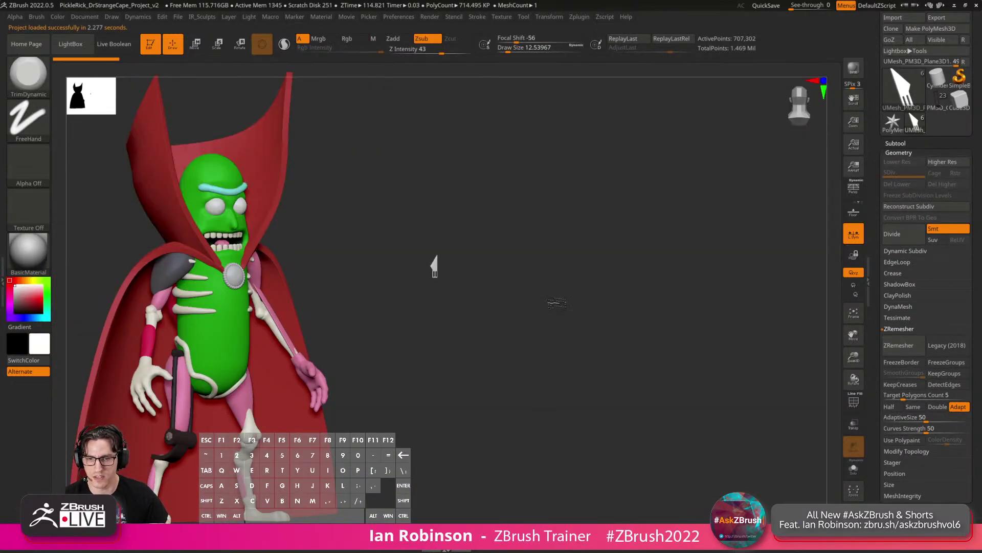
Switch to the tool containing the Doctor Strange cape, make the red cape the active subtool and check its wireframe.
{"action": "left_click", "coordinate": [906, 142]}
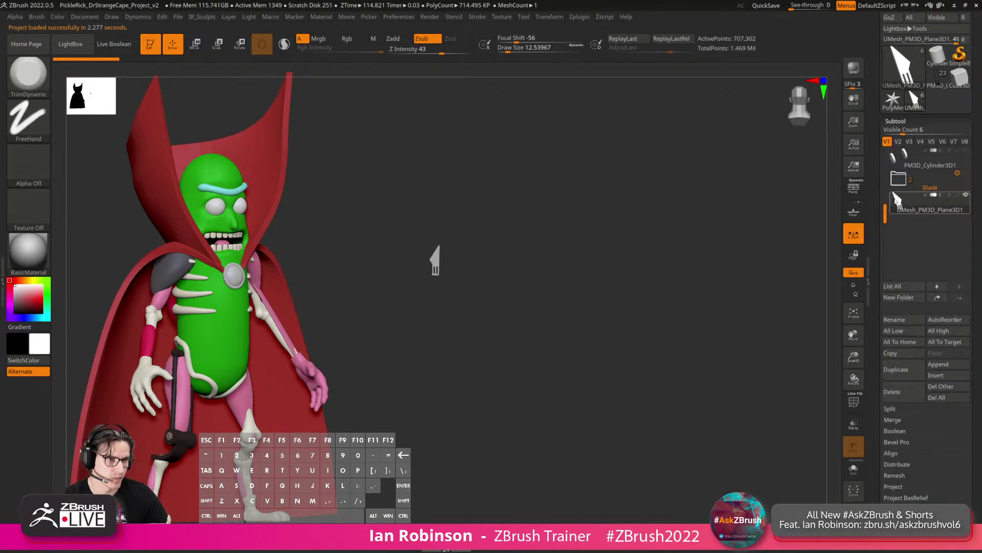
{"action": "left_click", "coordinate": [938, 81]}
{"action": "left_click_drag", "start_coordinate": [679, 242], "coordinate": [675, 222]}
{"action": "left_click", "coordinate": [561, 305], "text": "alt"}
{"action": "key", "text": "shift+f"}
{"action": "key", "text": "shift+f"}
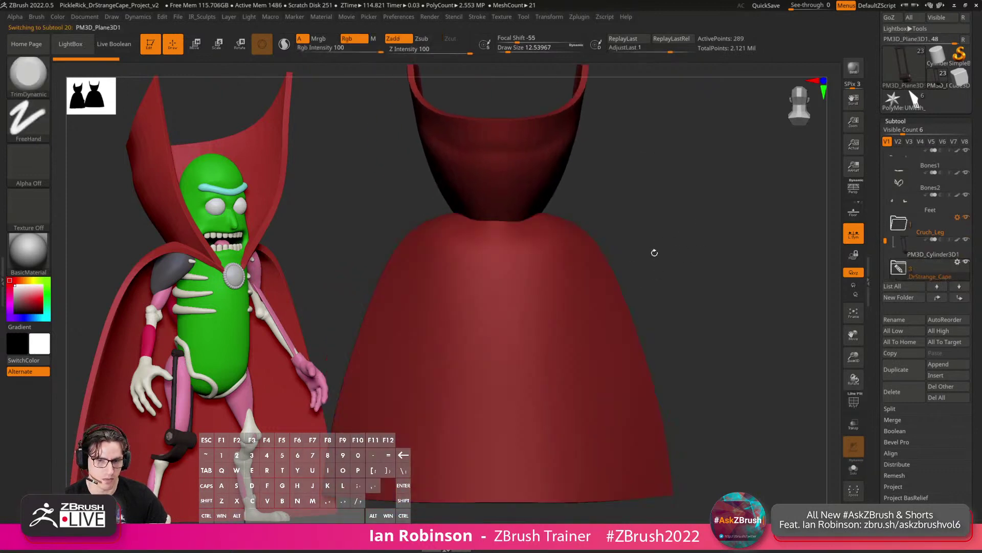
Apply Dynamic Subdiv to the cape and divide its geometry up to subdivision level 5.
{"action": "left_click", "coordinate": [895, 121]}
{"action": "left_click", "coordinate": [899, 130]}
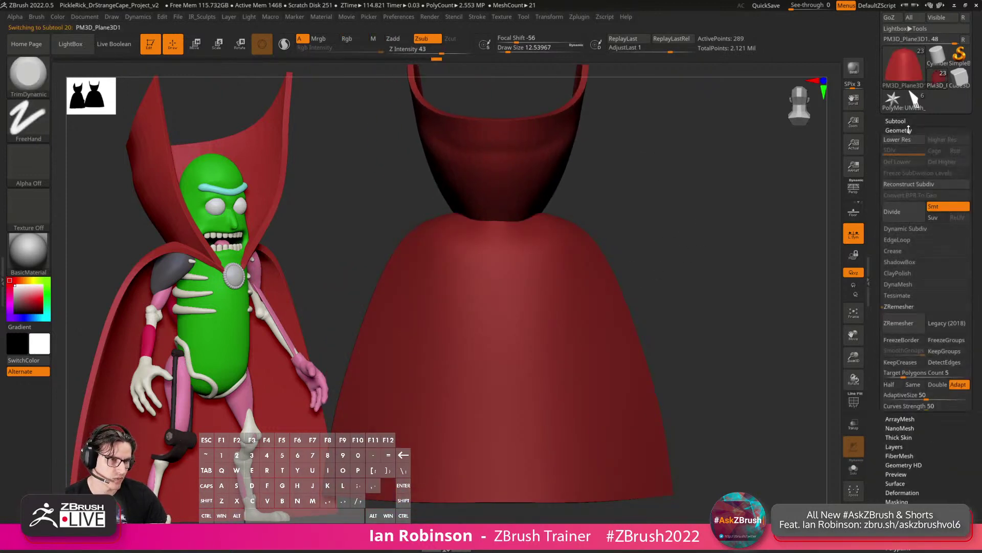
{"action": "left_click", "coordinate": [905, 229]}
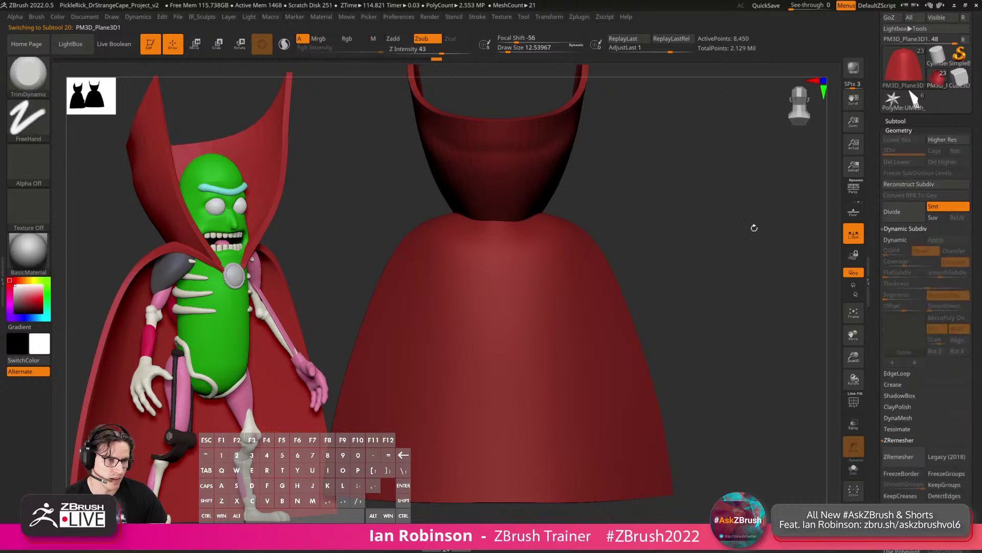
{"action": "key", "text": "ctrl+d"}
{"action": "key", "text": "ctrl+d"}
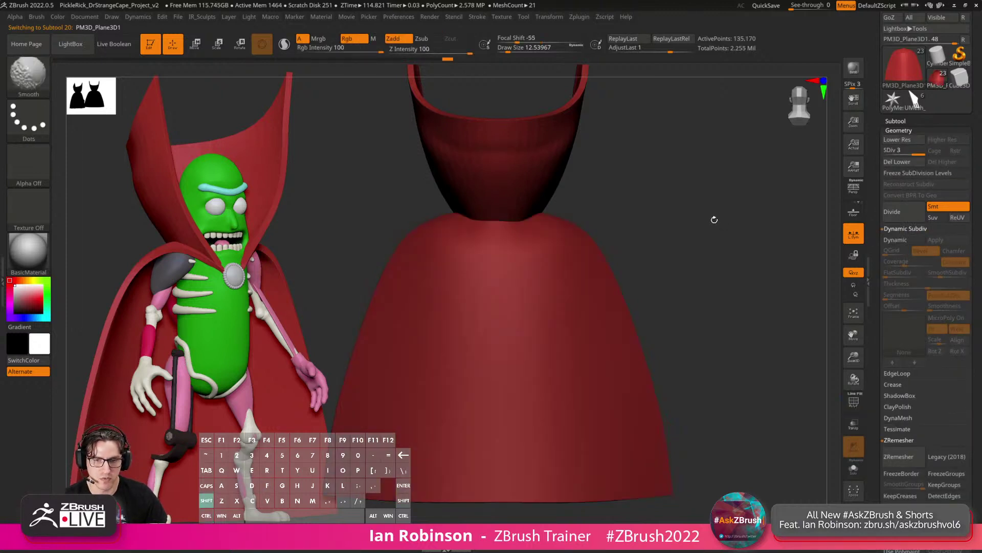
{"action": "key", "text": "ctrl+d"}
{"action": "key", "text": "ctrl+d"}
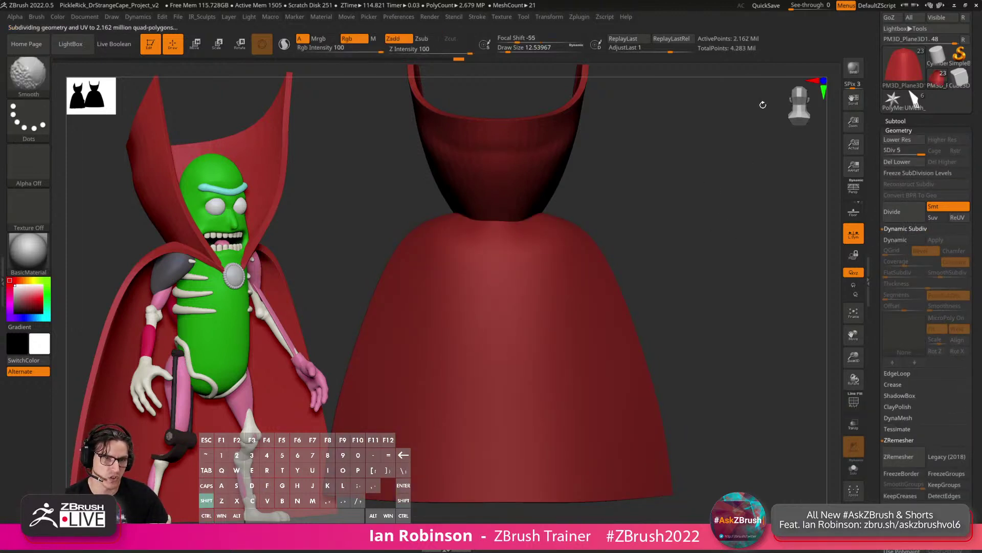
{"action": "left_click_drag", "start_coordinate": [733, 81], "coordinate": [690, 247]}
{"action": "key", "text": "shift+f"}
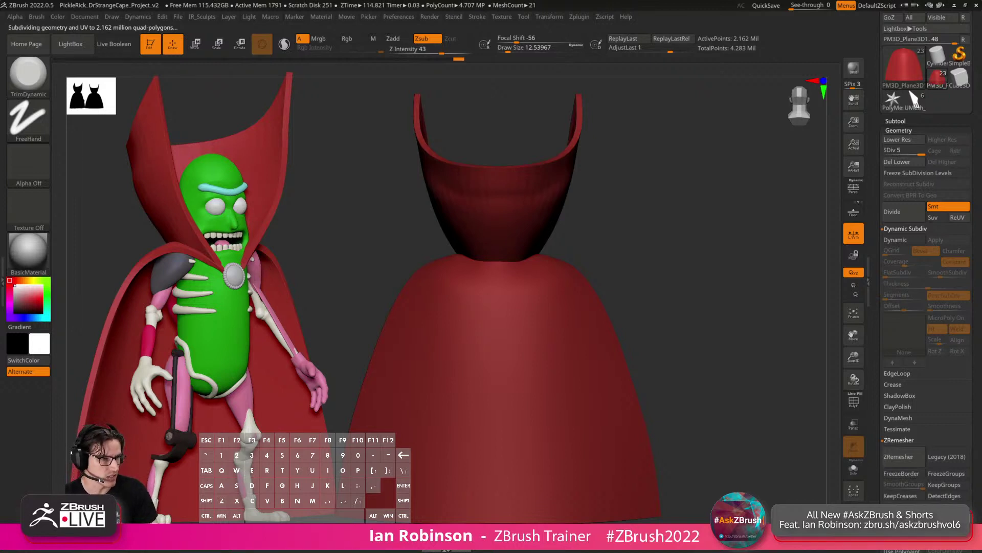
{"action": "key", "text": "super+1"}
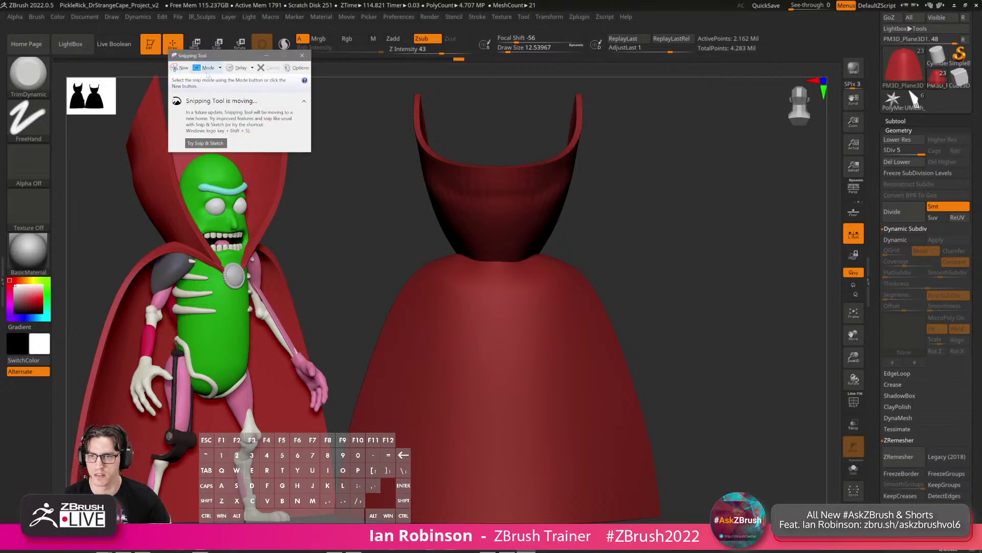
{"action": "left_click", "coordinate": [181, 67]}
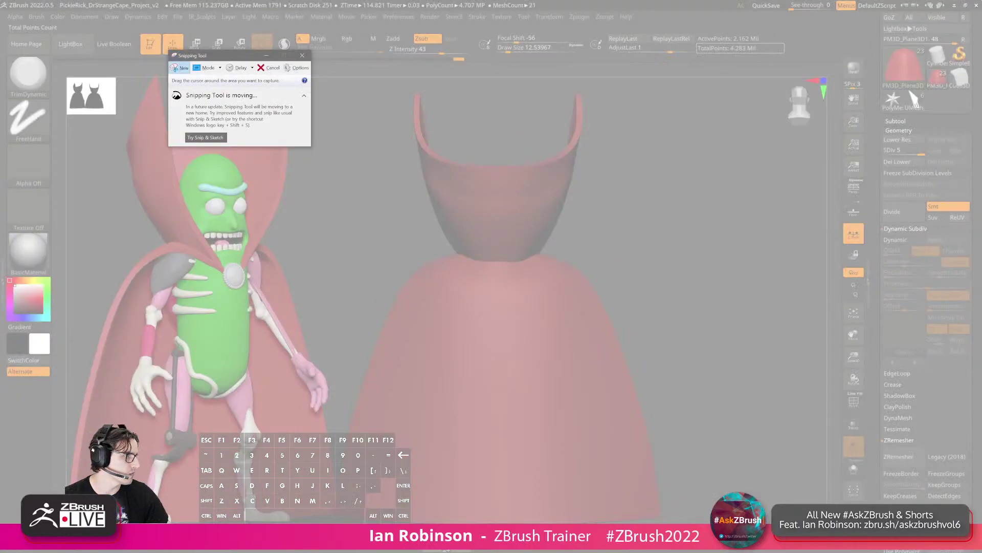
{"action": "key", "text": "Escape"}
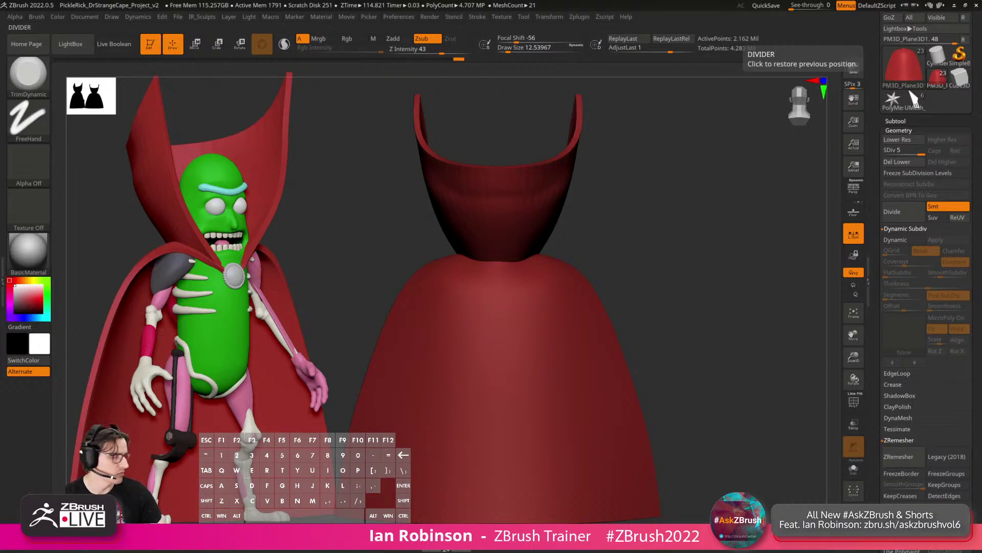
{"action": "type", "text": "Dr"}
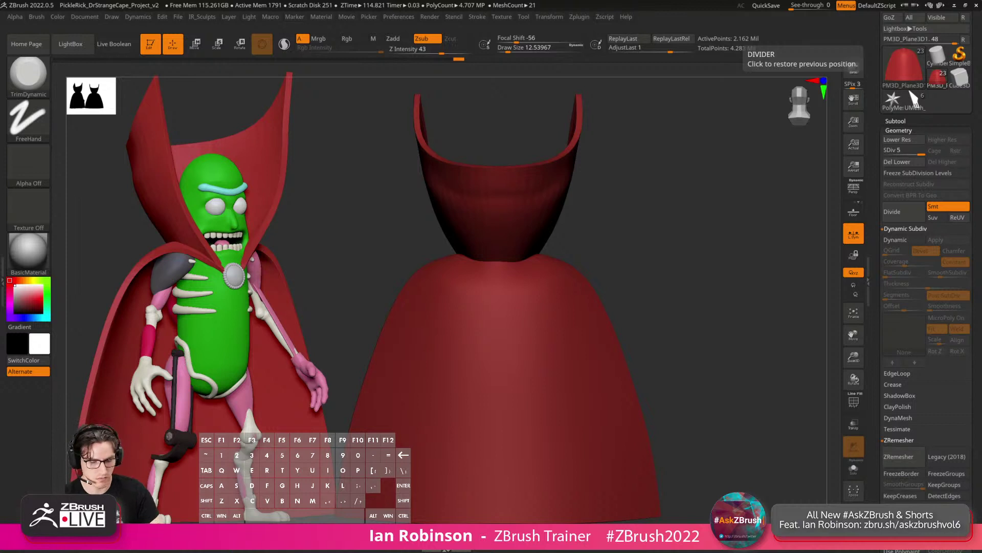
{"action": "key", "text": "BackSpace"}
{"action": "type", "text": "Strange"}
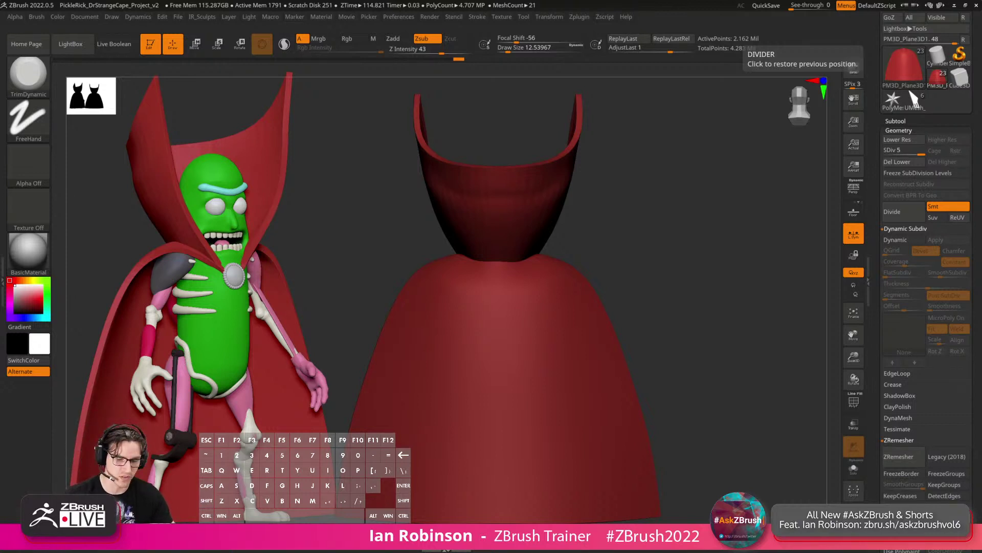
{"action": "key", "text": "BackSpace"}
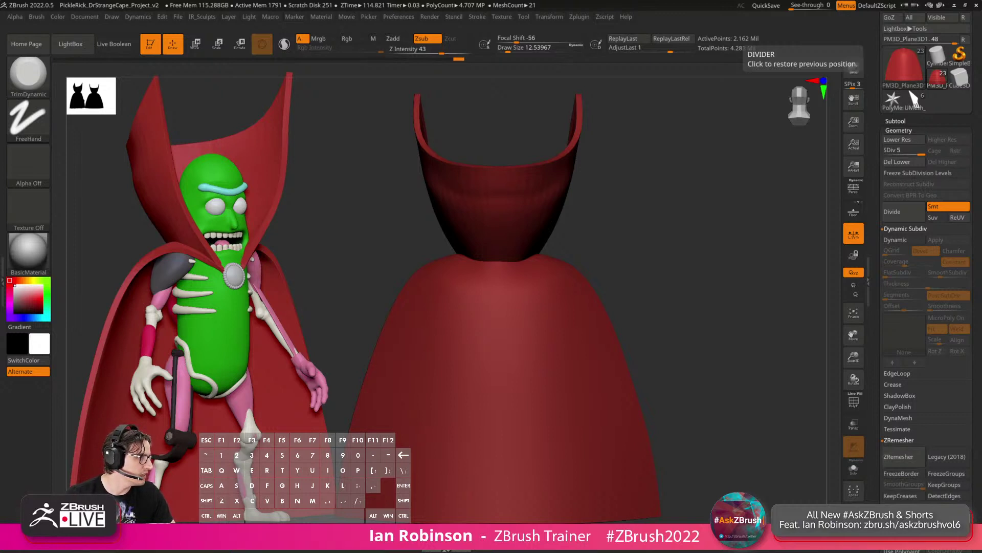
Import DrStrange.PNG as a texture and add it to Spotlight.
{"action": "left_click_drag", "start_coordinate": [667, 203], "coordinate": [634, 209]}
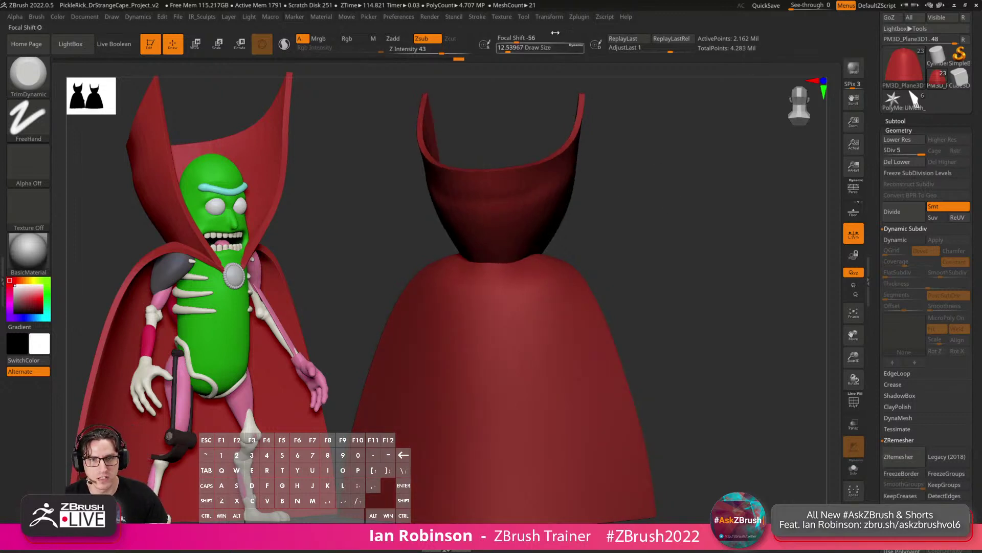
{"action": "mouse_move", "coordinate": [504, 21]}
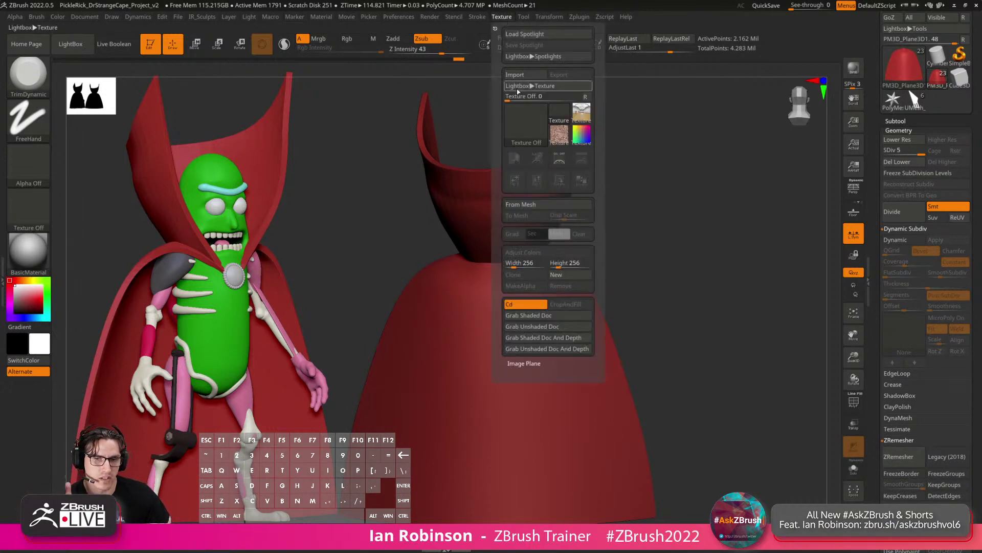
{"action": "left_click", "coordinate": [518, 76]}
{"action": "left_click", "coordinate": [244, 148]}
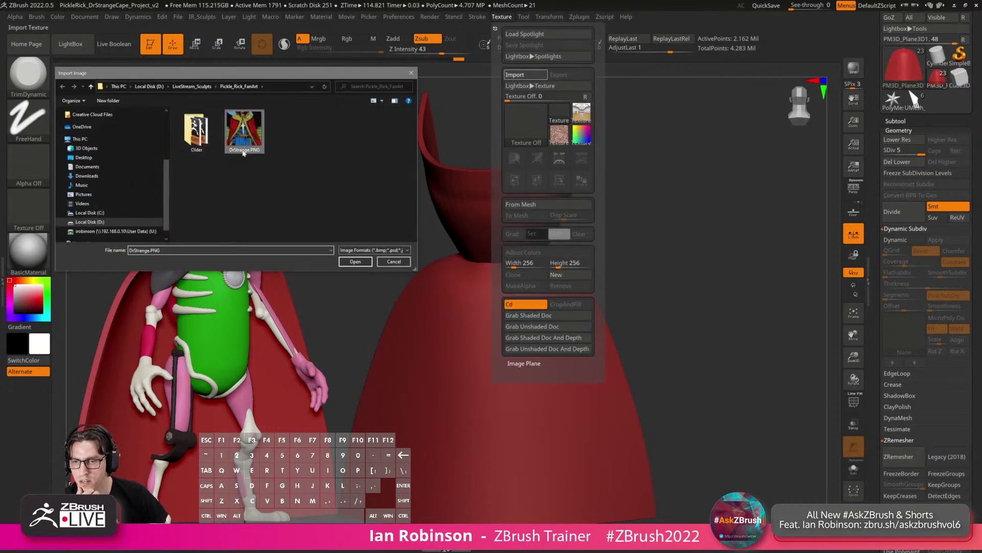
{"action": "left_click", "coordinate": [355, 262]}
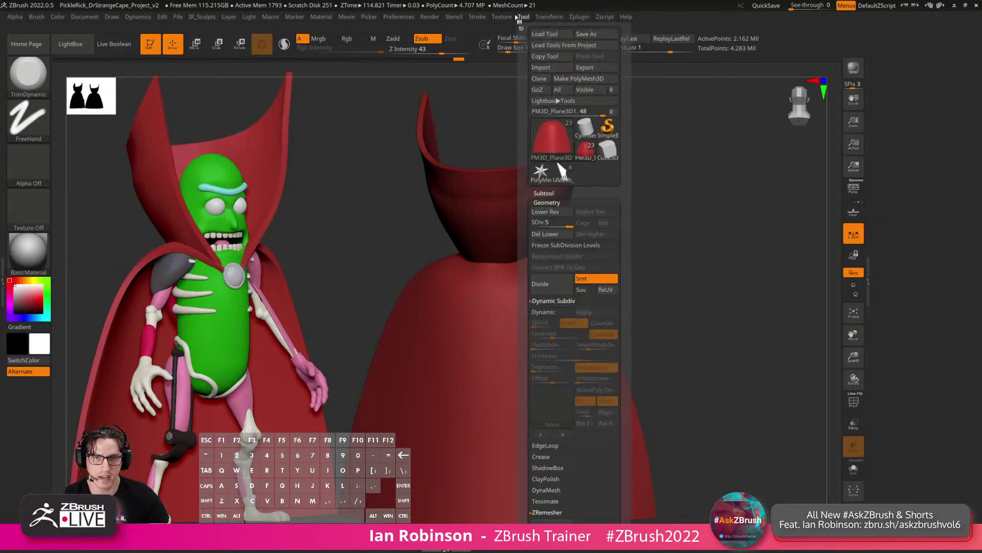
{"action": "mouse_move", "coordinate": [502, 17]}
{"action": "left_click", "coordinate": [580, 183]}
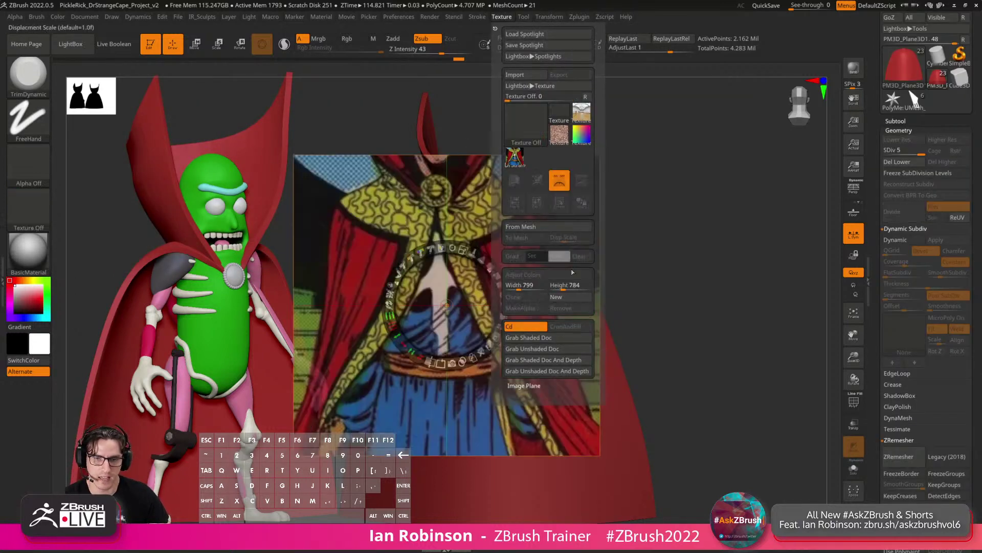
Place the comic reference image over the back of the cape and leave Spotlight editing.
{"action": "key", "text": "z"}
{"action": "left_click_drag", "start_coordinate": [691, 290], "coordinate": [729, 322]}
{"action": "key", "text": "z"}
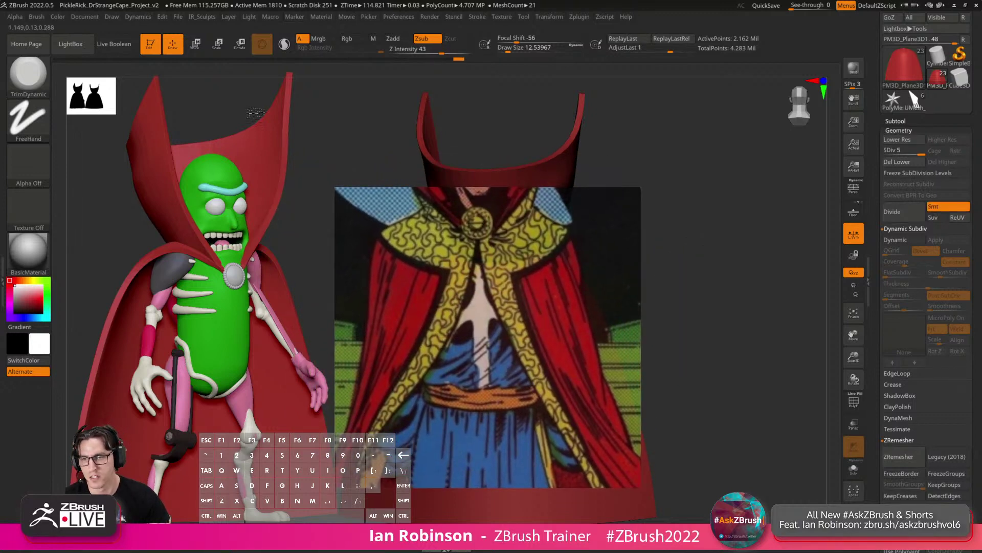
Check the Spotlight Projection option in the current brush's sample settings.
{"action": "mouse_move", "coordinate": [36, 16]}
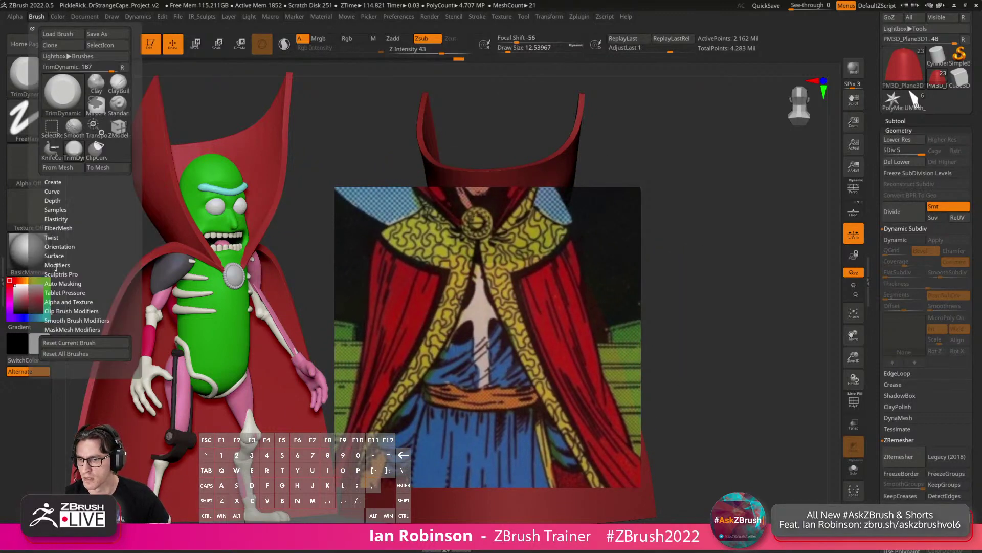
{"action": "left_click", "coordinate": [55, 210]}
{"action": "left_click", "coordinate": [91, 306]}
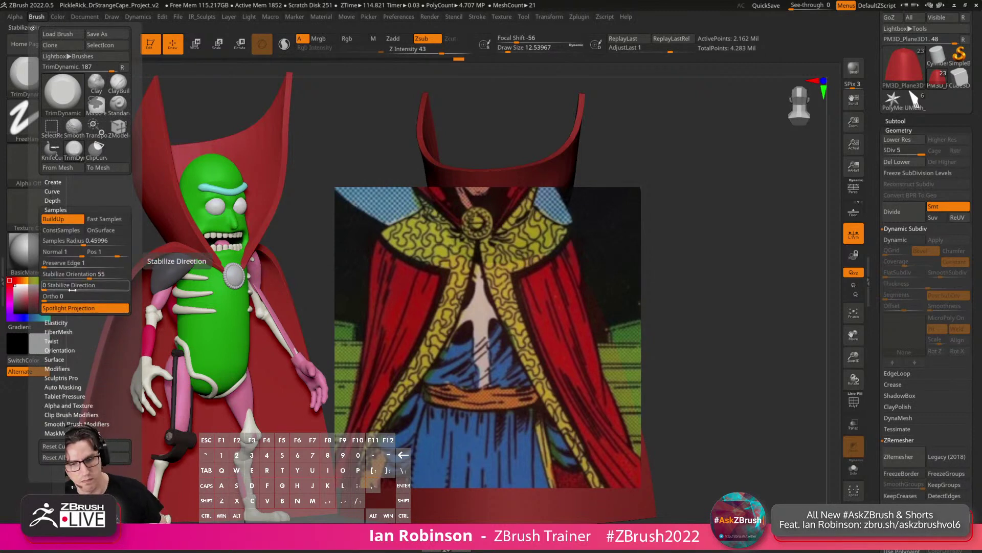
Project the comic image's colours onto the back of the cape with the Paint brush and hide Spotlight.
{"action": "key", "text": "b"}
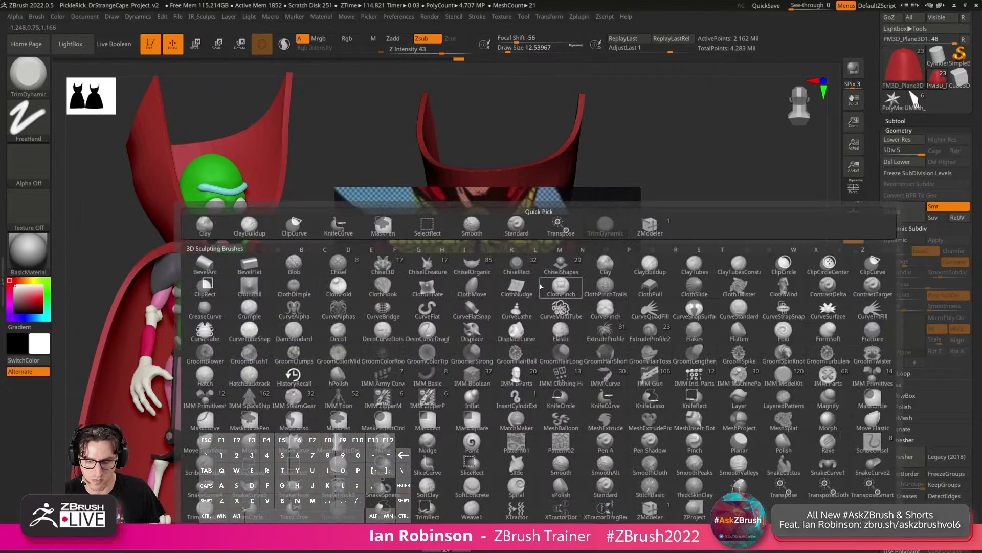
{"action": "key", "text": "p"}
{"action": "key", "text": "a"}
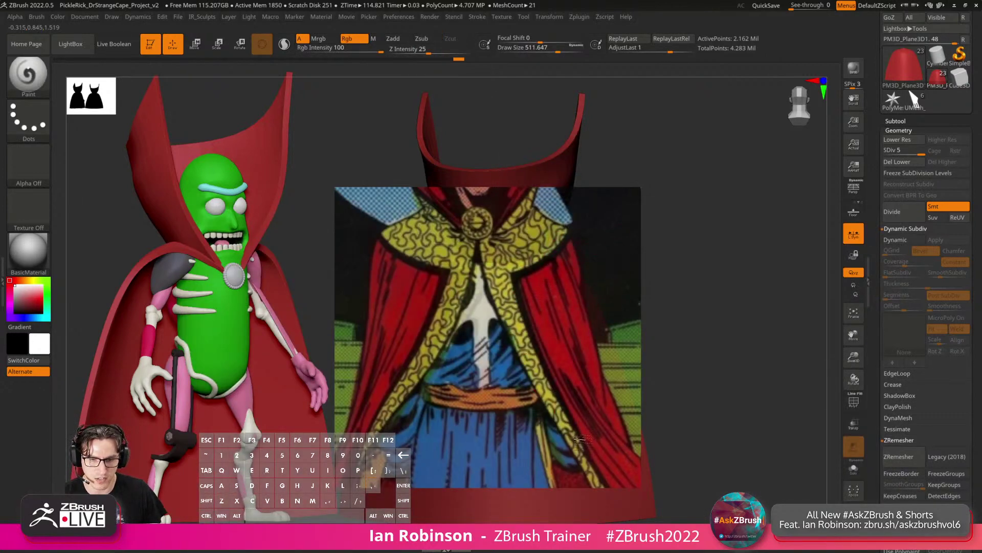
{"action": "mouse_move", "coordinate": [544, 434]}
{"action": "left_mouse_down"}
{"action": "mouse_move", "coordinate": [526, 390]}
{"action": "mouse_move", "coordinate": [560, 438]}
{"action": "left_mouse_up"}
{"action": "key", "text": "shift+z"}
{"action": "mouse_move", "coordinate": [779, 295]}
{"action": "left_mouse_down"}
{"action": "mouse_move", "coordinate": [709, 303]}
{"action": "mouse_move", "coordinate": [719, 296]}
{"action": "mouse_move", "coordinate": [706, 270]}
{"action": "mouse_move", "coordinate": [713, 302]}
{"action": "mouse_move", "coordinate": [668, 245]}
{"action": "left_mouse_up"}
Examine the projected colours on the cape from several angles, and undo the projection.
{"action": "key", "text": "s"}
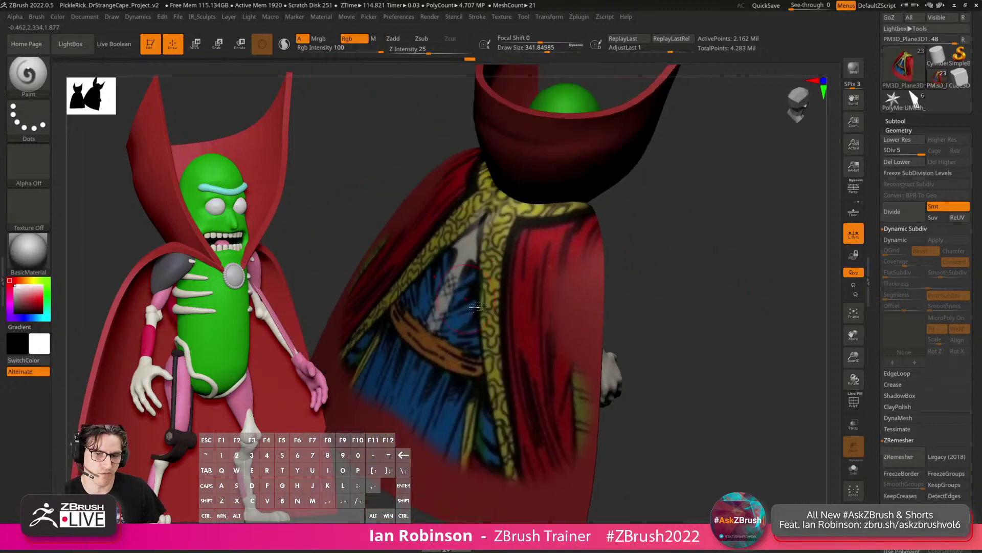
{"action": "mouse_move", "coordinate": [523, 296]}
{"action": "right_mouse_down"}
{"action": "mouse_move", "coordinate": [555, 329]}
{"action": "mouse_move", "coordinate": [507, 294]}
{"action": "right_mouse_up"}
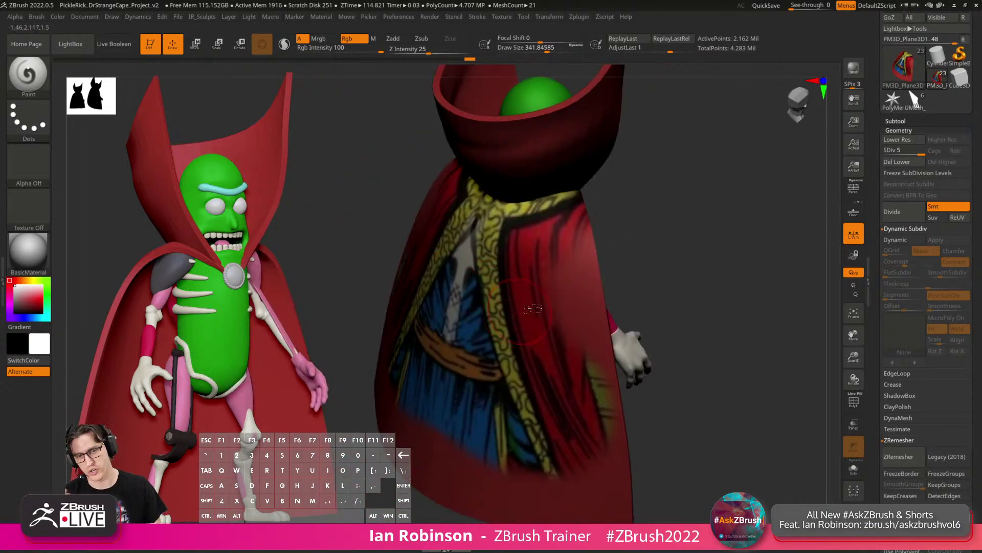
{"action": "mouse_move", "coordinate": [677, 241]}
{"action": "left_mouse_down"}
{"action": "mouse_move", "coordinate": [721, 220]}
{"action": "mouse_move", "coordinate": [728, 258]}
{"action": "left_mouse_up"}
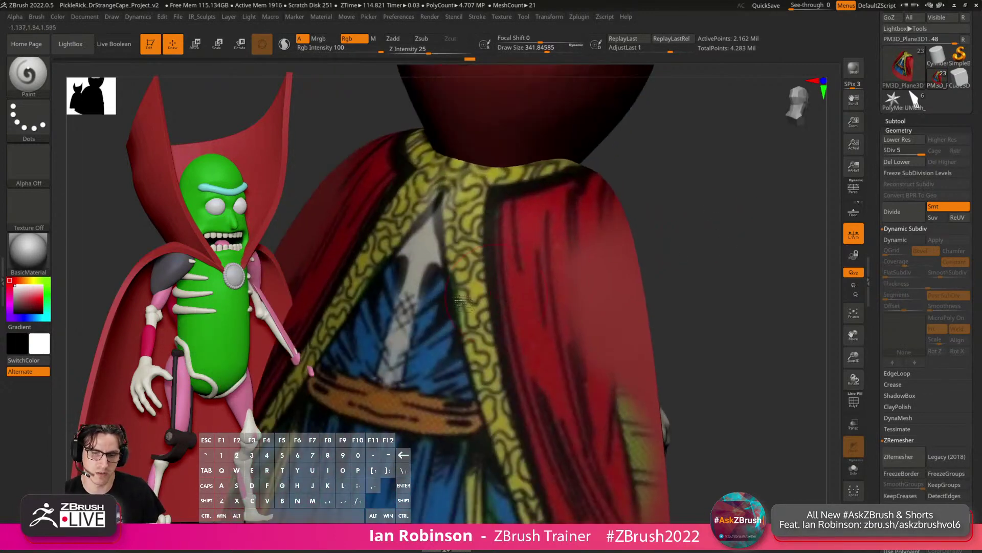
{"action": "key", "text": "ctrl+z"}
{"action": "left_click_drag", "start_coordinate": [750, 248], "coordinate": [774, 204], "text": "alt"}
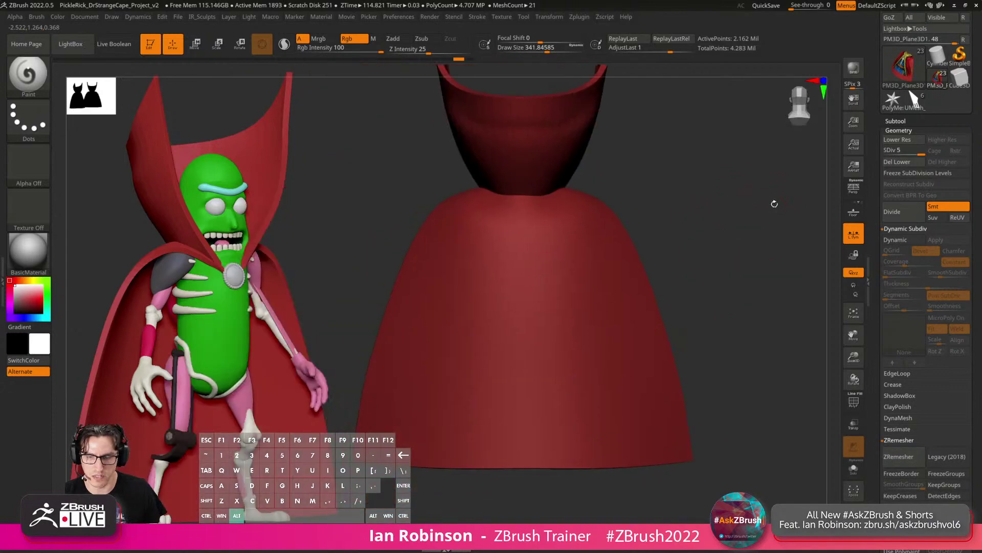
Show Spotlight again and realign the comic image over the back of the cape, leaving Spotlight editing.
{"action": "key", "text": "shift+z"}
{"action": "left_click_drag", "start_coordinate": [727, 322], "coordinate": [547, 365]}
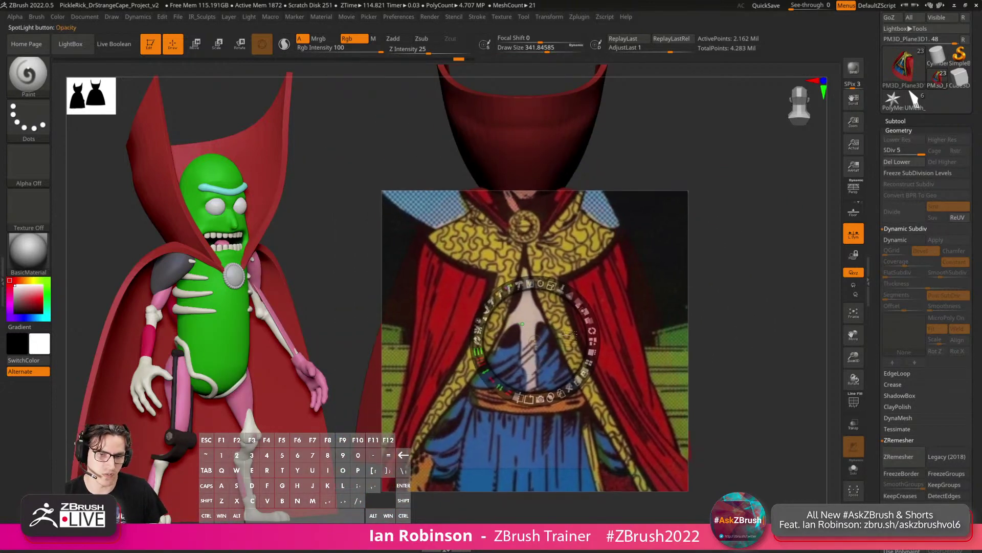
{"action": "left_click_drag", "start_coordinate": [565, 332], "coordinate": [568, 314]}
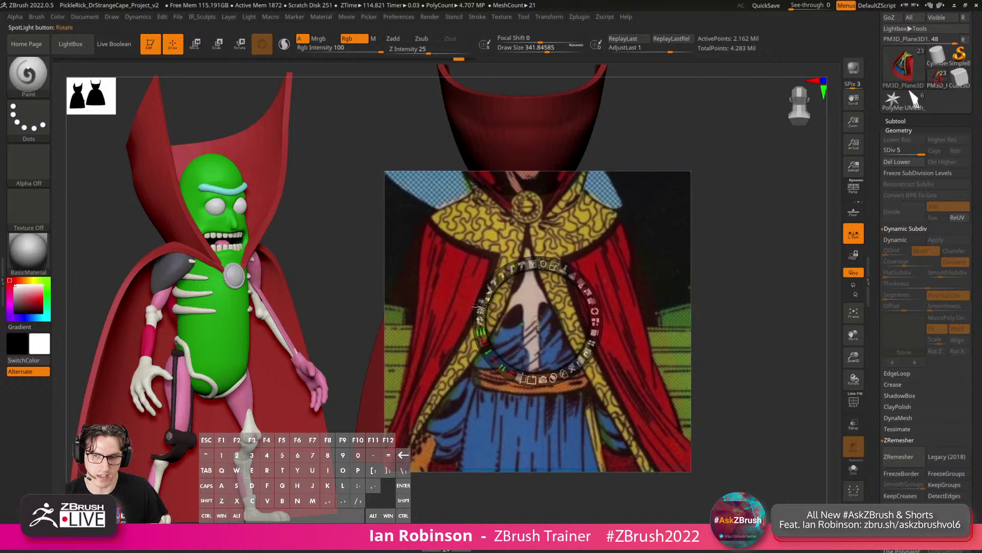
{"action": "key", "text": "z"}
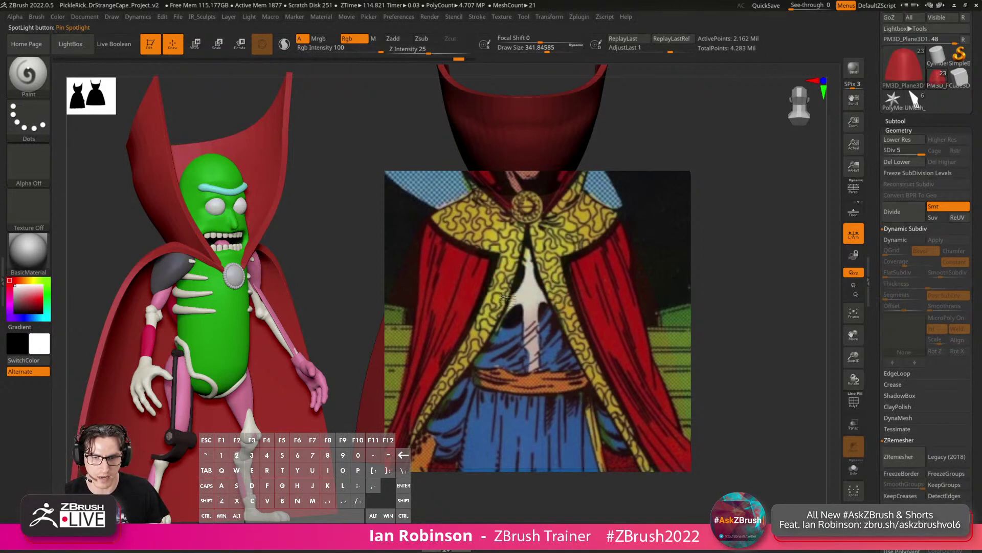
Project the yellow trim pattern as relief and colour onto one side of the cape's back with the Standard brush.
{"action": "key", "text": "b"}
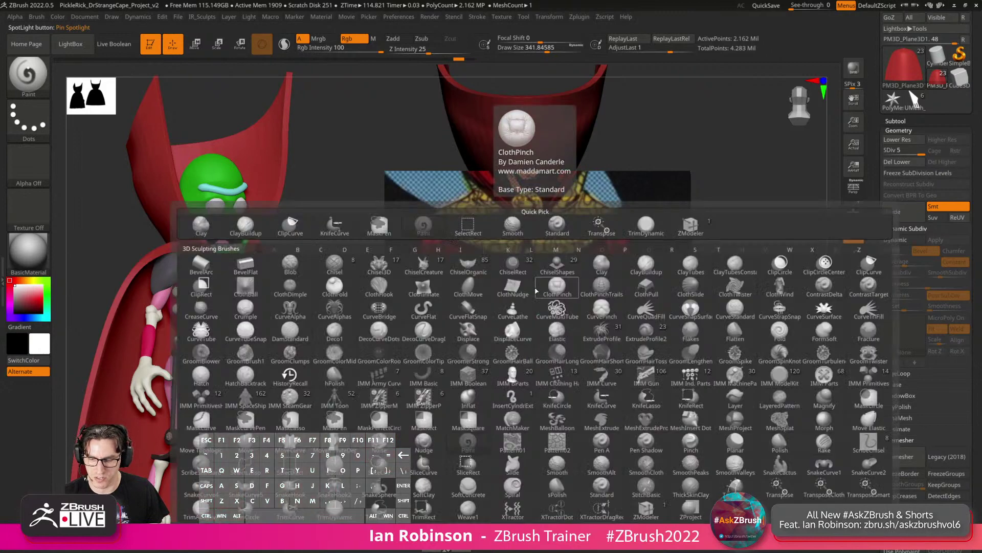
{"action": "key", "text": "s"}
{"action": "key", "text": "t"}
{"action": "key", "text": "space"}
{"action": "left_click", "coordinate": [527, 334]}
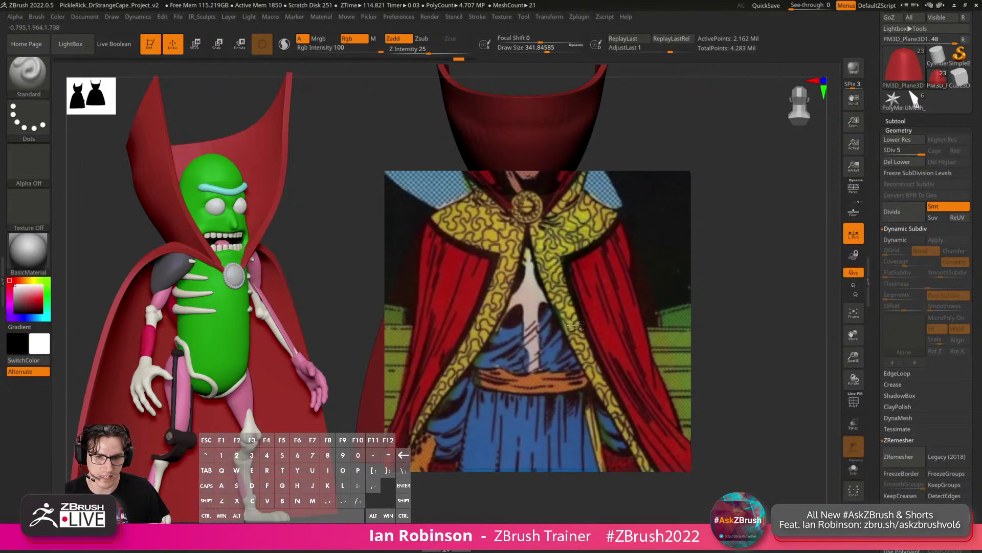
{"action": "key", "text": "shift+z"}
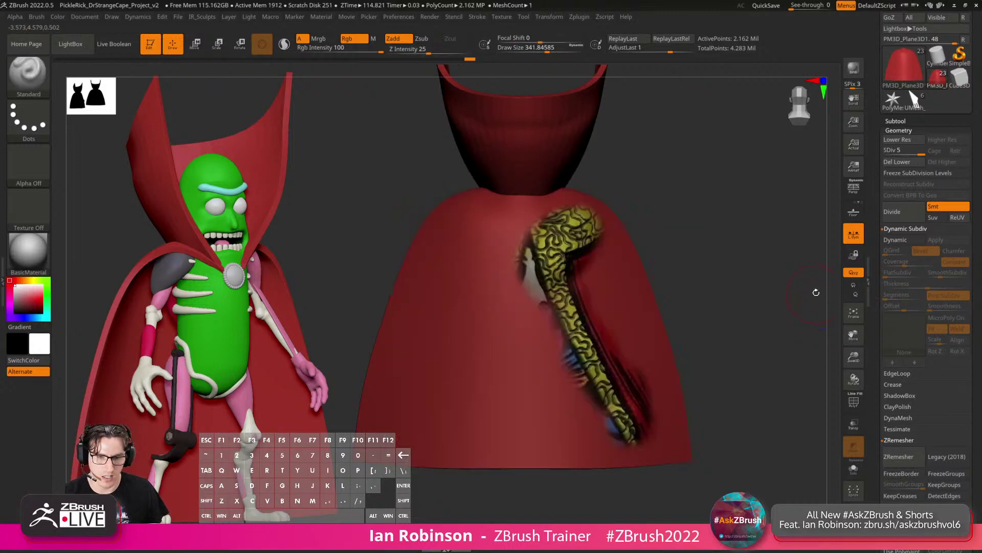
Inspect the embossed trim pattern up close from several angles, and undo it from the cape.
{"action": "mouse_move", "coordinate": [815, 292]}
{"action": "left_mouse_down", "text": "alt"}
{"action": "mouse_move", "coordinate": [790, 334]}
{"action": "mouse_move", "coordinate": [747, 281]}
{"action": "left_mouse_up", "text": "alt"}
{"action": "key", "text": "s"}
{"action": "left_click_drag", "start_coordinate": [574, 255], "coordinate": [565, 254]}
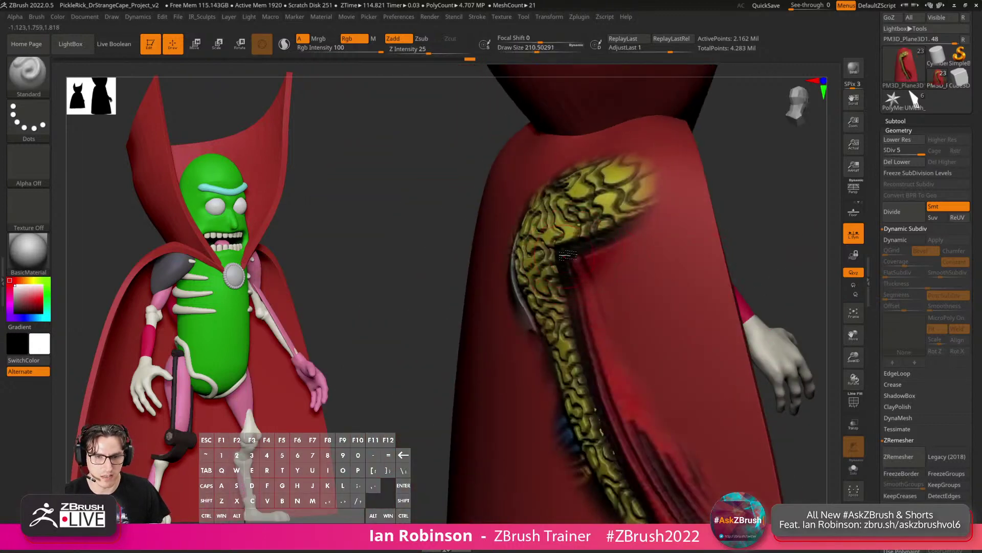
{"action": "mouse_move", "coordinate": [572, 256]}
{"action": "right_mouse_down", "text": "alt"}
{"action": "mouse_move", "coordinate": [574, 276]}
{"action": "mouse_move", "coordinate": [574, 249]}
{"action": "right_mouse_up", "text": "alt"}
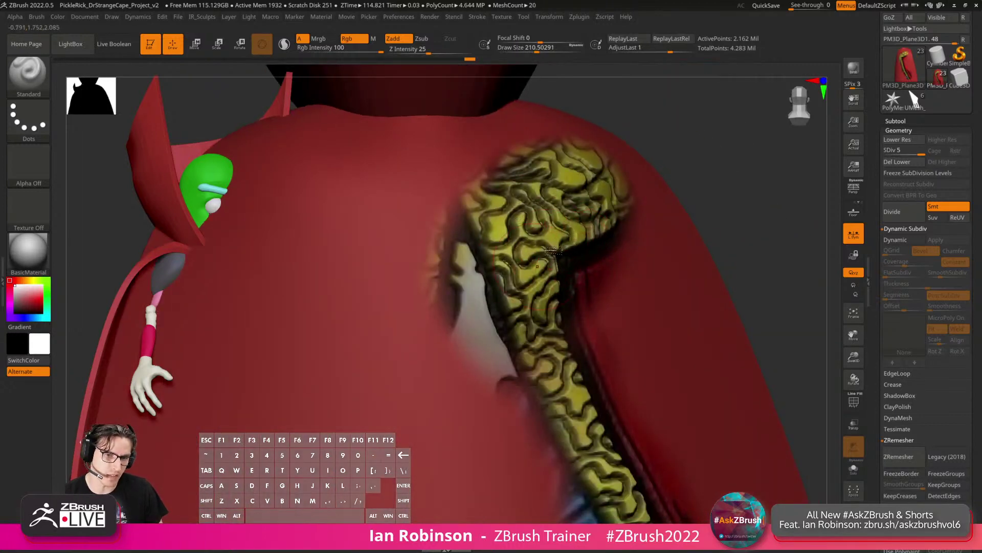
{"action": "mouse_move", "coordinate": [519, 279]}
{"action": "right_mouse_down"}
{"action": "mouse_move", "coordinate": [544, 243]}
{"action": "mouse_move", "coordinate": [545, 281]}
{"action": "mouse_move", "coordinate": [530, 289]}
{"action": "right_mouse_up"}
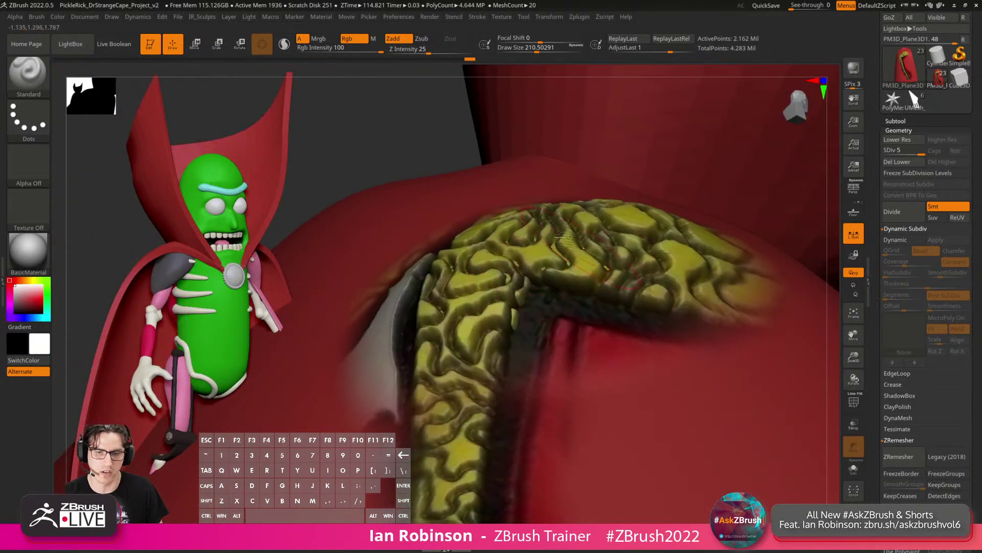
{"action": "right_click_drag", "start_coordinate": [545, 337], "coordinate": [435, 283]}
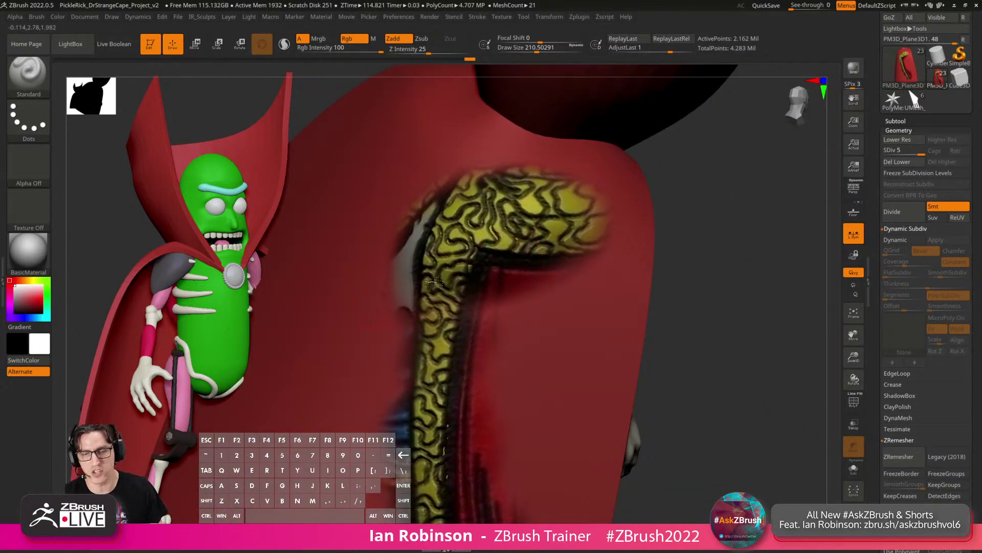
{"action": "key", "text": "ctrl+z"}
{"action": "key", "text": "f"}
{"action": "right_click_drag", "start_coordinate": [487, 229], "coordinate": [484, 219]}
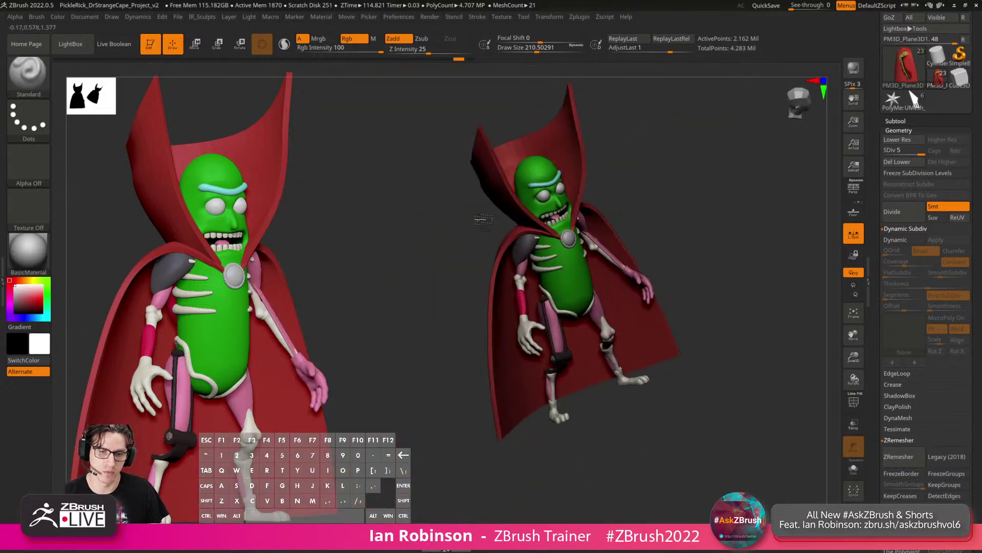
{"action": "right_click_drag", "start_coordinate": [734, 207], "coordinate": [718, 226]}
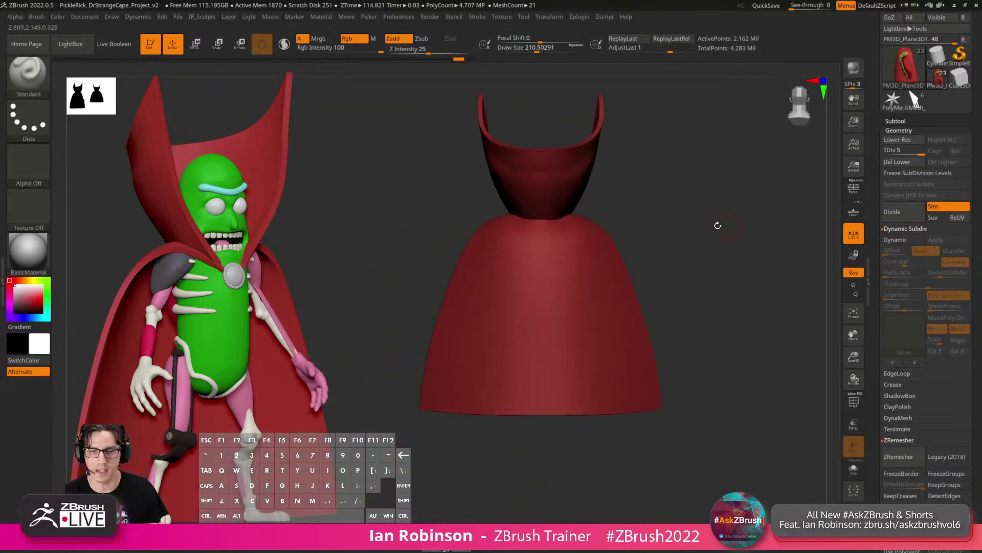
Turn off Spotlight Projection for the Standard brush and sculpt a test stroke on the cape's back.
{"action": "key", "text": "shift+z"}
{"action": "left_click", "coordinate": [37, 16]}
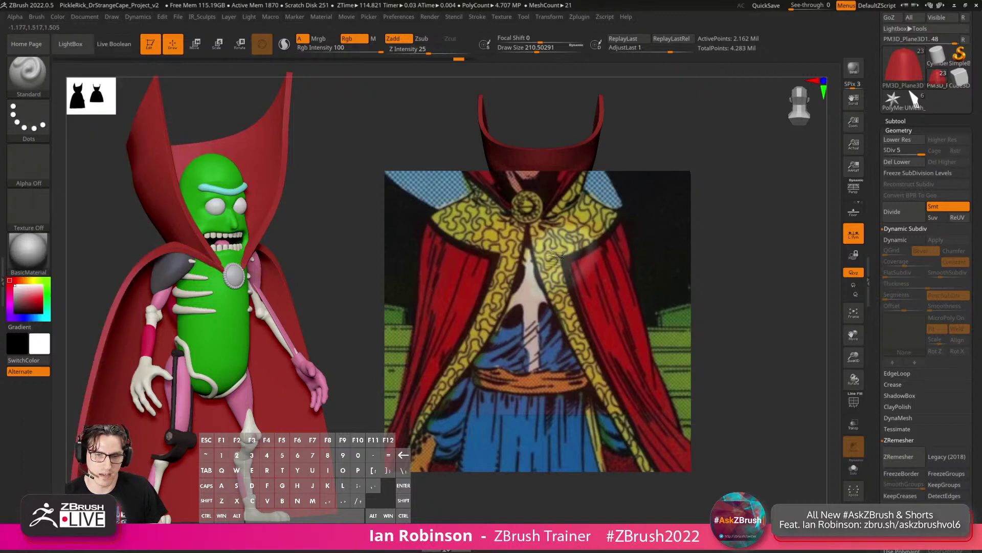
{"action": "left_click_drag", "start_coordinate": [555, 258], "coordinate": [535, 309]}
{"action": "key", "text": "shift+z"}
{"action": "left_click_drag", "start_coordinate": [723, 241], "coordinate": [711, 251]}
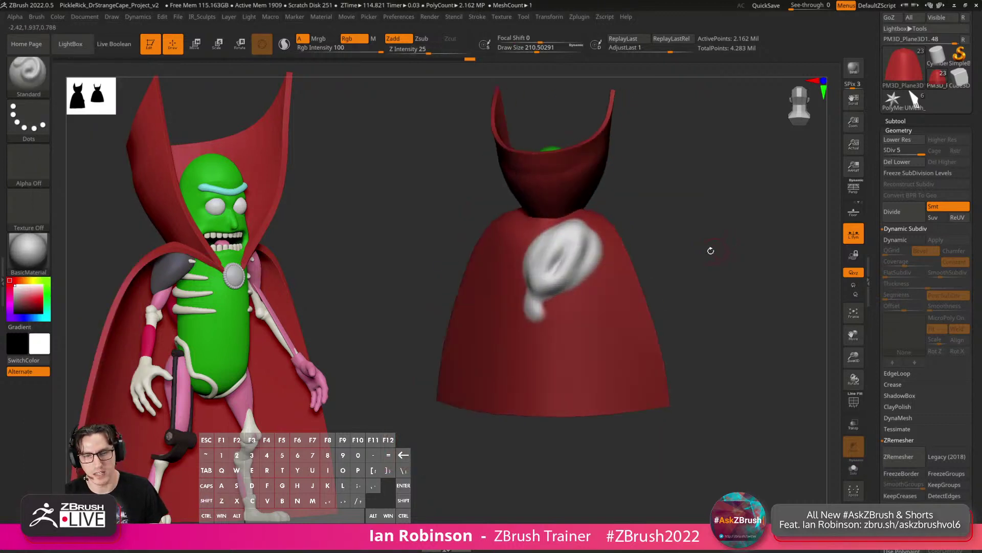
Show and hide the Spotlight reference repeatedly to compare it with the cape underneath.
{"action": "key", "text": "shift+z"}
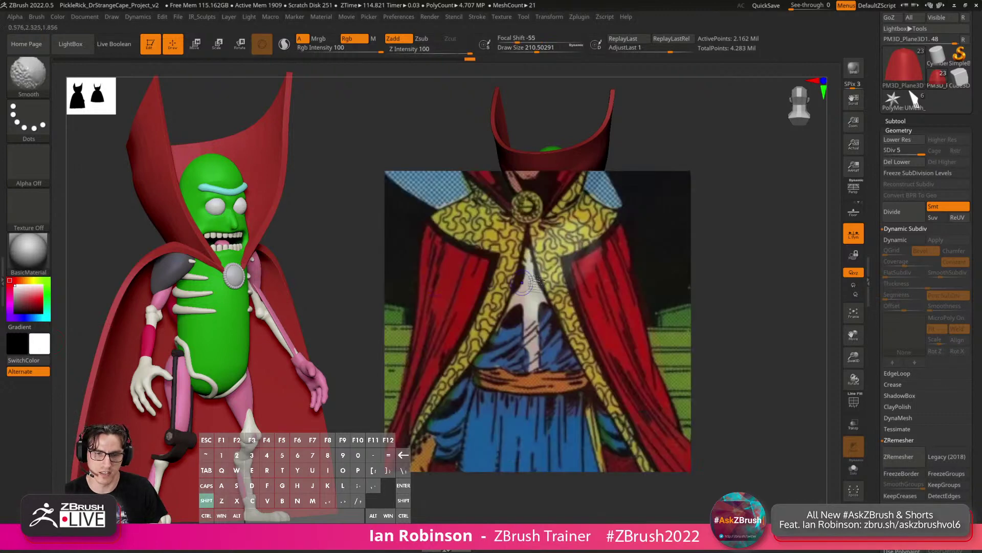
{"action": "key", "text": "shift+z"}
{"action": "key", "text": "shift+z"}
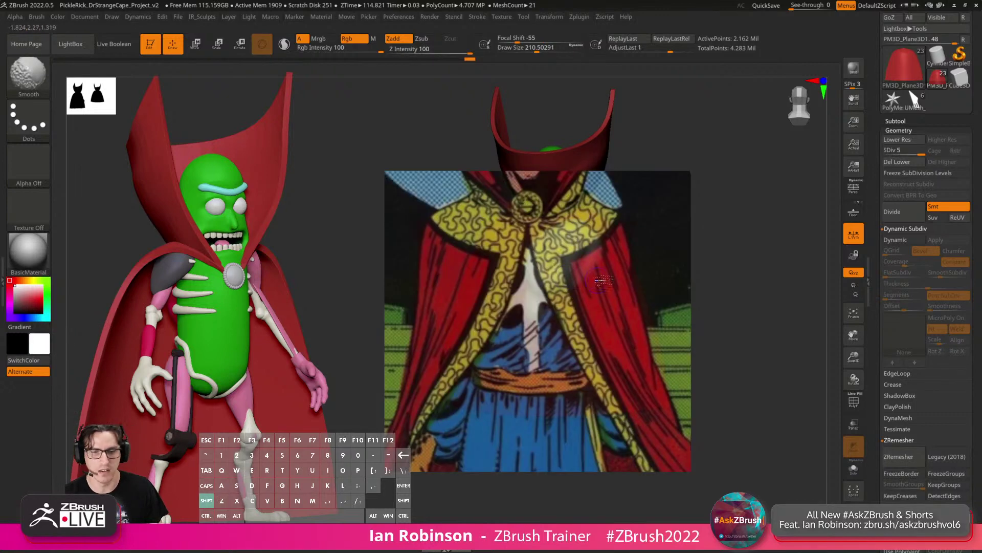
{"action": "key", "text": "shift+z"}
{"action": "key", "text": "shift+z"}
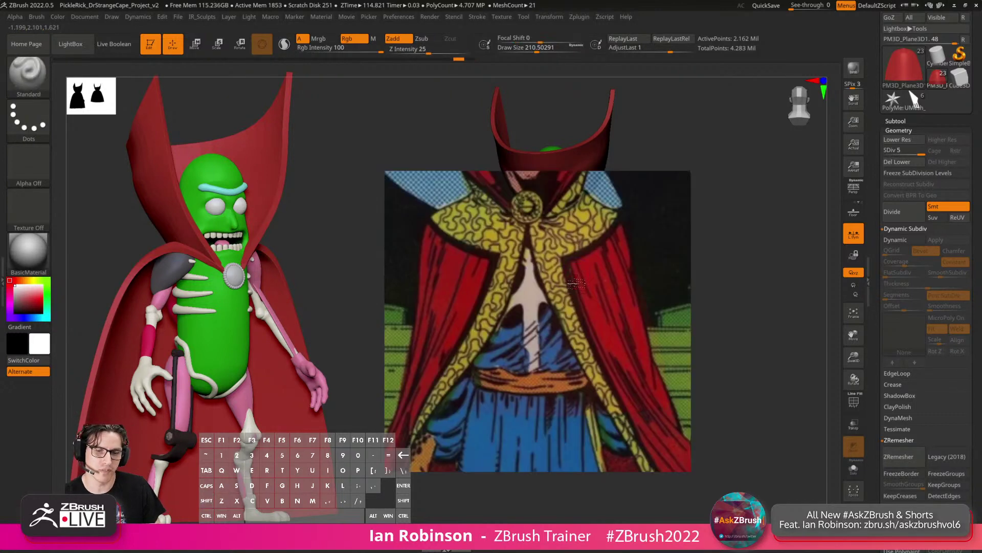
{"action": "key", "text": "shift+z"}
{"action": "key", "text": "shift+z"}
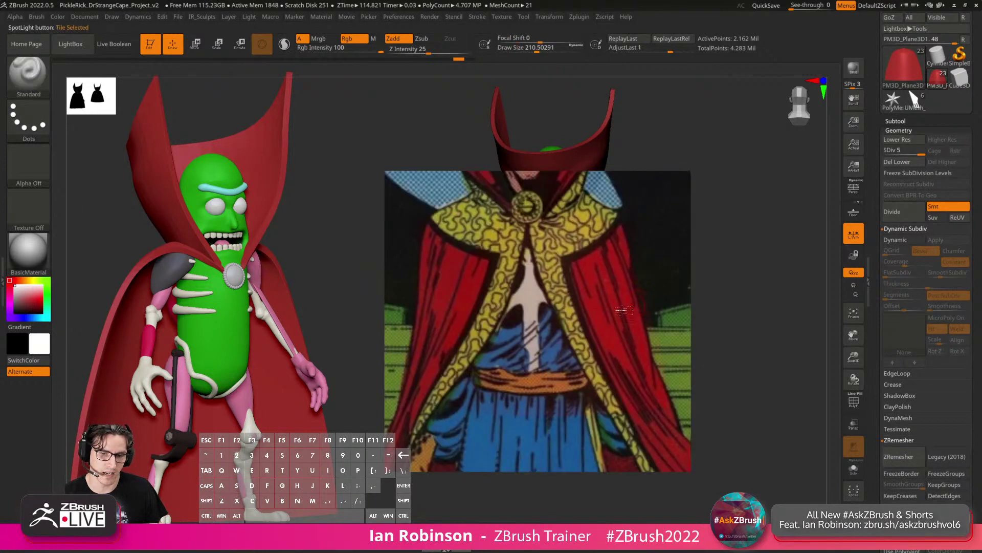
Reposition the comic image and the Spotlight dial around the cape, and hide Spotlight.
{"action": "key", "text": "z"}
{"action": "left_click_drag", "start_coordinate": [563, 312], "coordinate": [575, 333]}
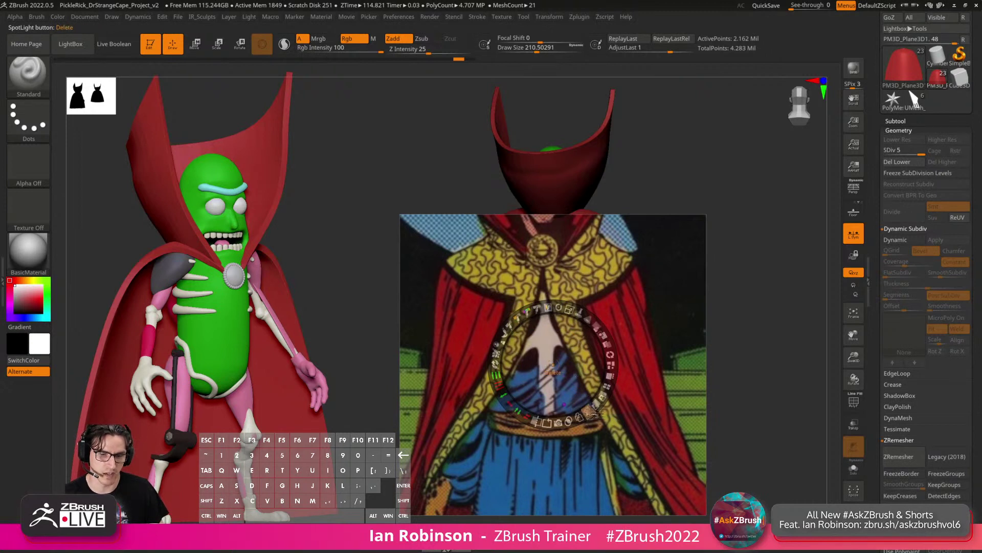
{"action": "key", "text": "z"}
{"action": "left_click_drag", "start_coordinate": [581, 407], "coordinate": [709, 253], "text": "alt"}
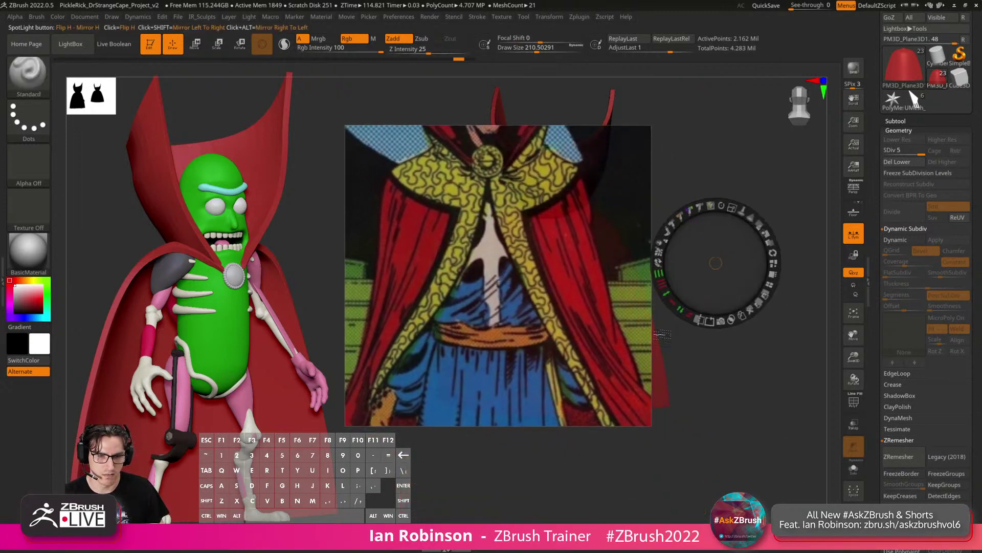
{"action": "left_click", "coordinate": [614, 345]}
{"action": "key", "text": "shift+z"}
{"action": "left_click_drag", "start_coordinate": [670, 368], "coordinate": [647, 268]}
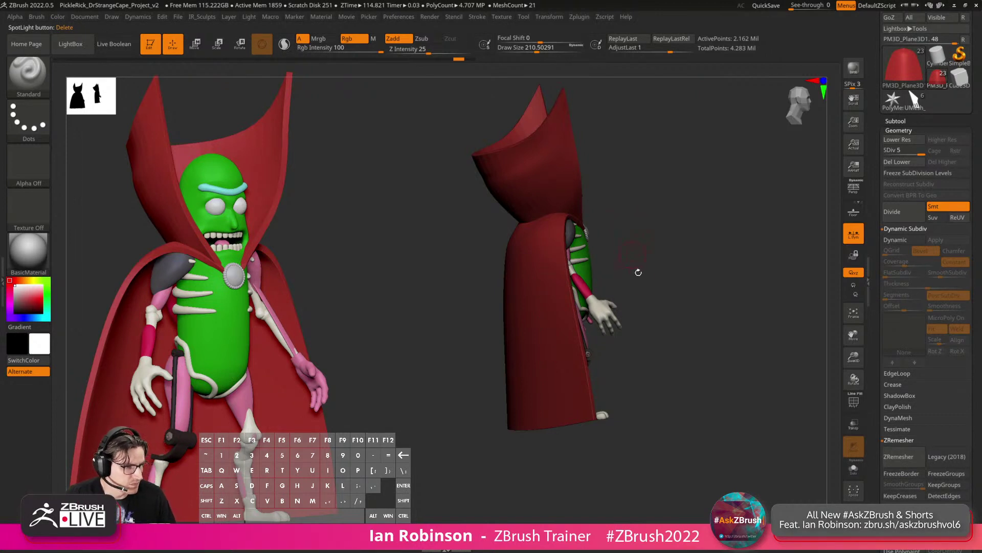
Hide the DrStrange_Cape folder, make the Feet subtool active so the cape disappears, and collapse the interface around the canvas.
{"action": "left_click_drag", "start_coordinate": [690, 254], "coordinate": [710, 250]}
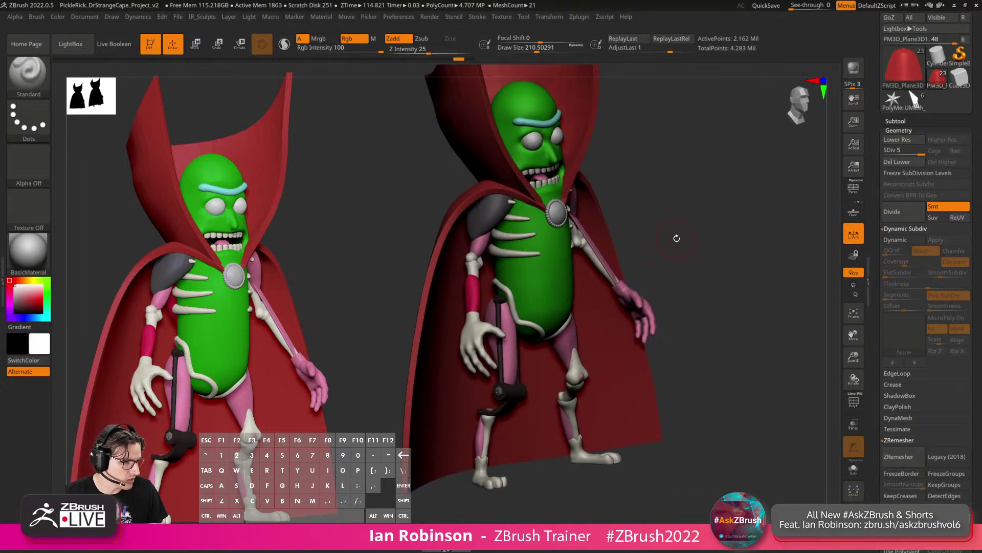
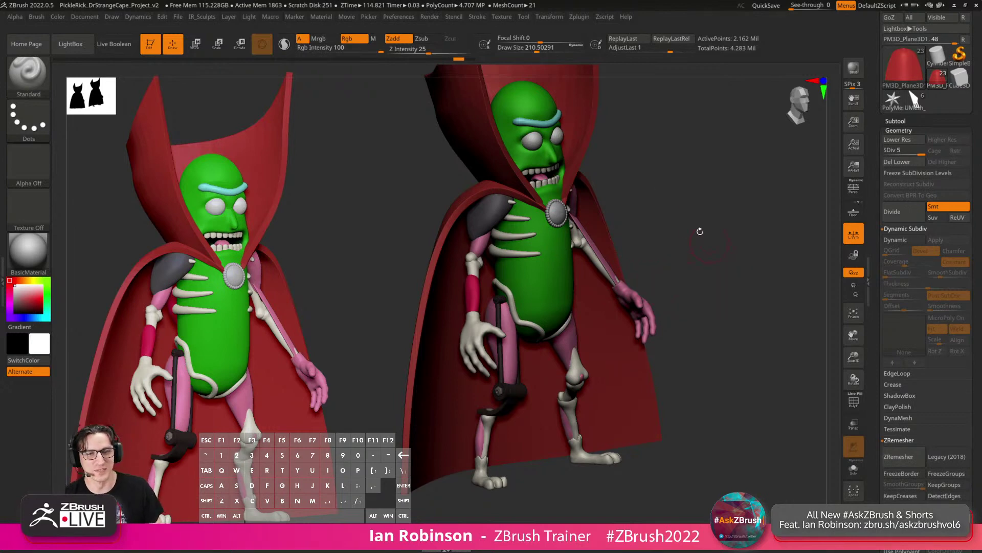
{"action": "mouse_move", "coordinate": [705, 243]}
{"action": "left_mouse_down"}
{"action": "mouse_move", "coordinate": [708, 204]}
{"action": "mouse_move", "coordinate": [690, 256]}
{"action": "mouse_move", "coordinate": [716, 241]}
{"action": "left_mouse_up"}
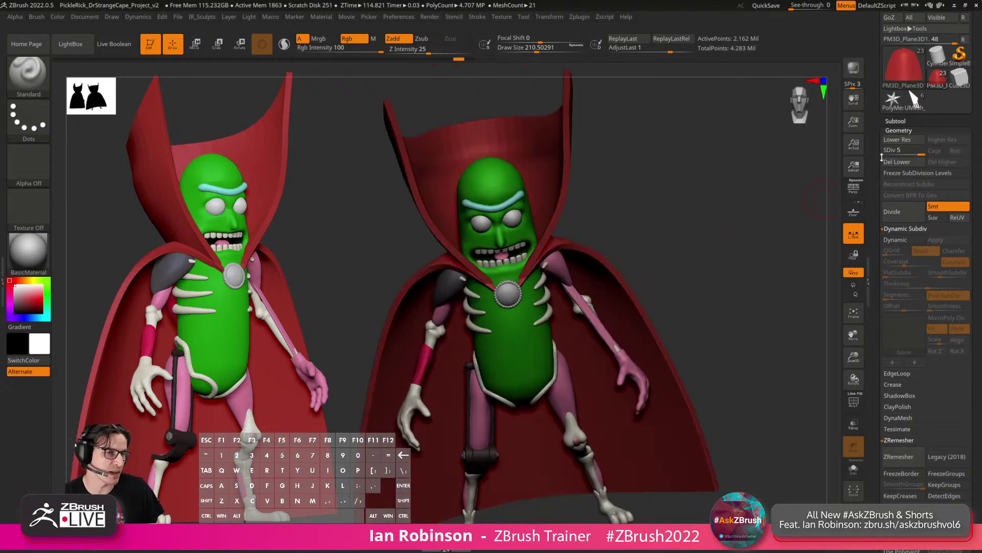
{"action": "left_click", "coordinate": [904, 121]}
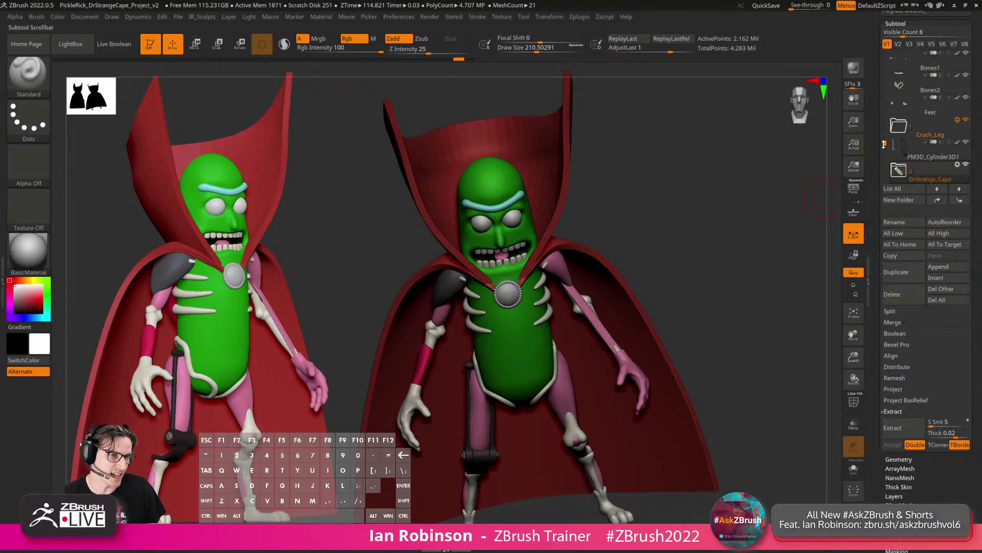
{"action": "left_click", "coordinate": [966, 165]}
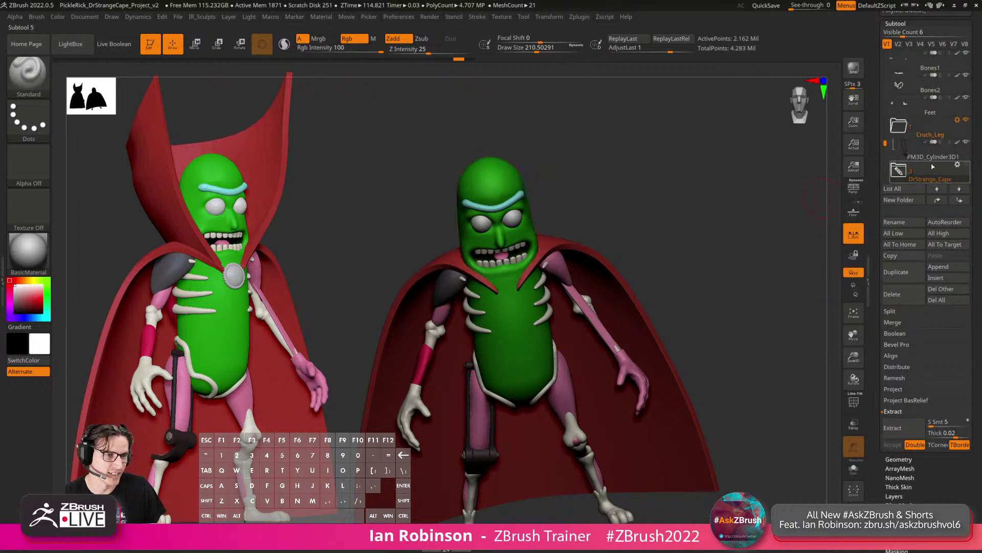
{"action": "left_click", "coordinate": [916, 111]}
{"action": "left_click_drag", "start_coordinate": [823, 198], "coordinate": [673, 225]}
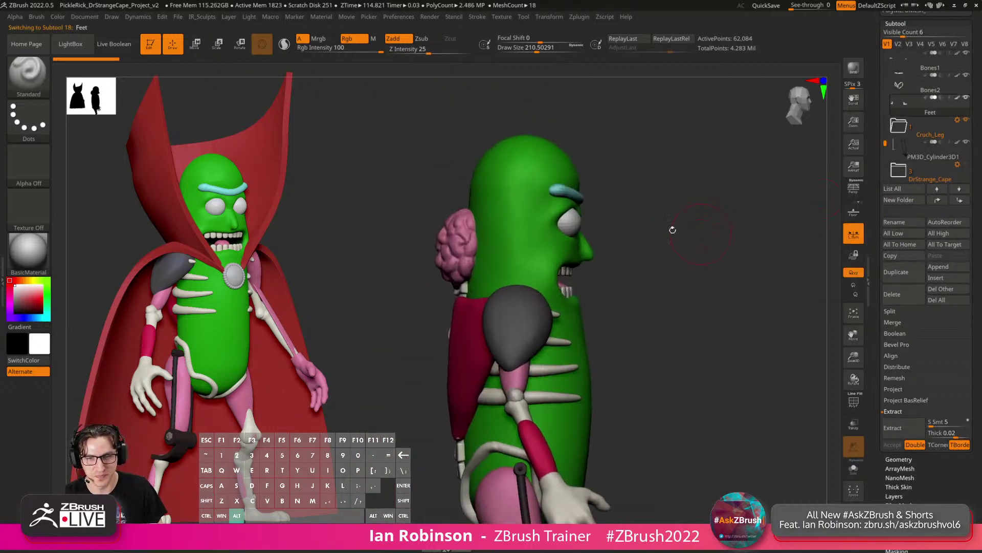
{"action": "left_click_drag", "start_coordinate": [642, 167], "coordinate": [708, 203]}
{"action": "key", "text": "Tab"}
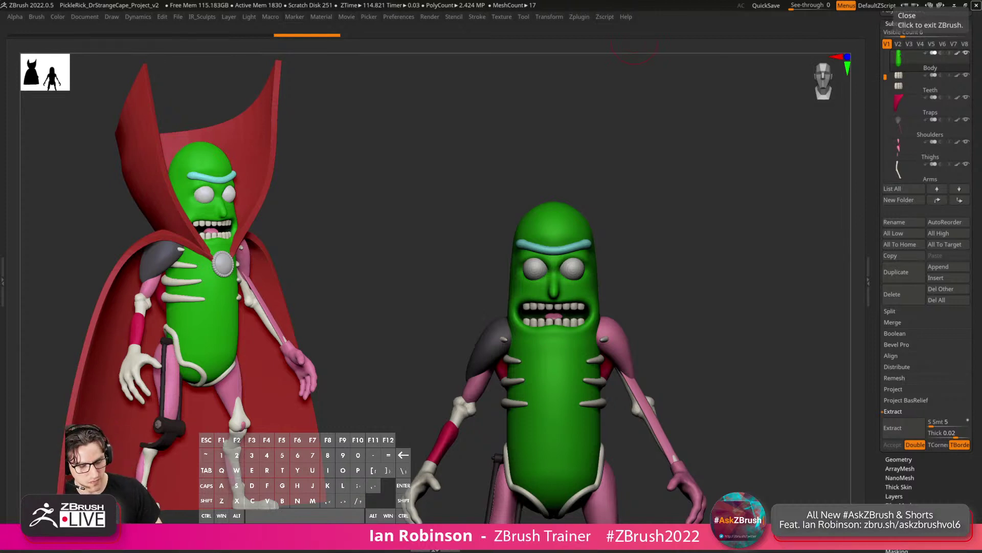
Search Google Images for "cyberpunk 2077" in the browser and bring its window over the canvas.
{"action": "key", "text": "BackSpace"}
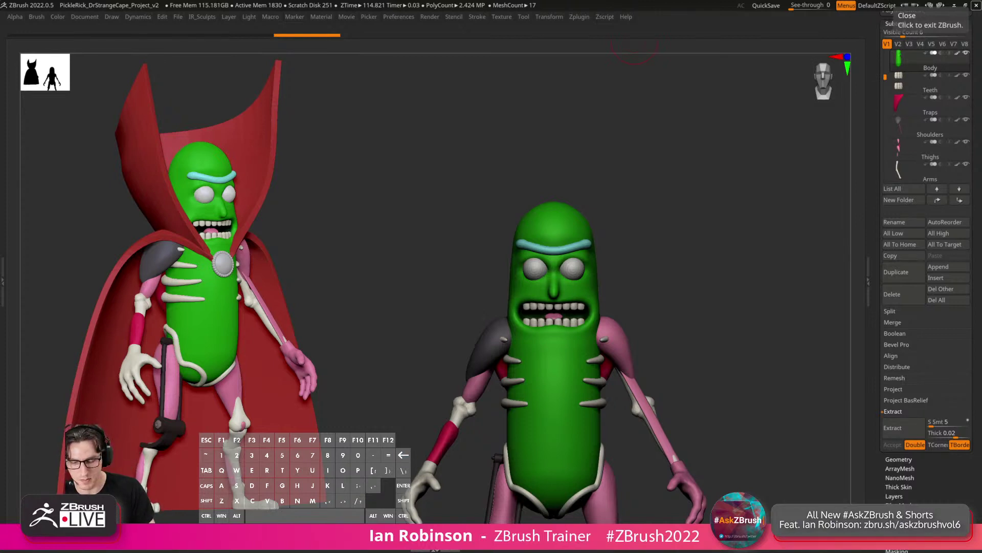
{"action": "key", "text": "n"}
{"action": "key", "text": "BackSpace"}
{"action": "key", "text": "c"}
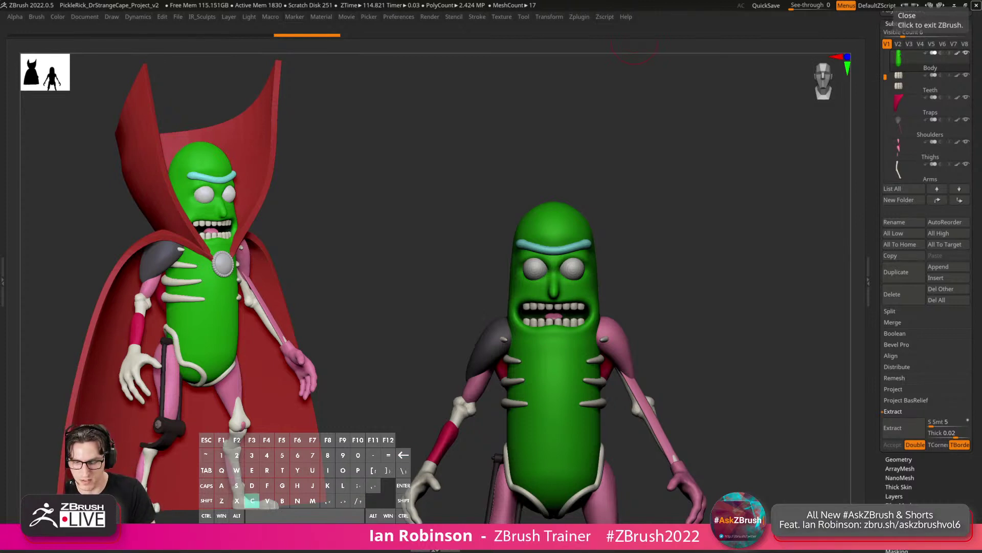
{"action": "key", "text": "r"}
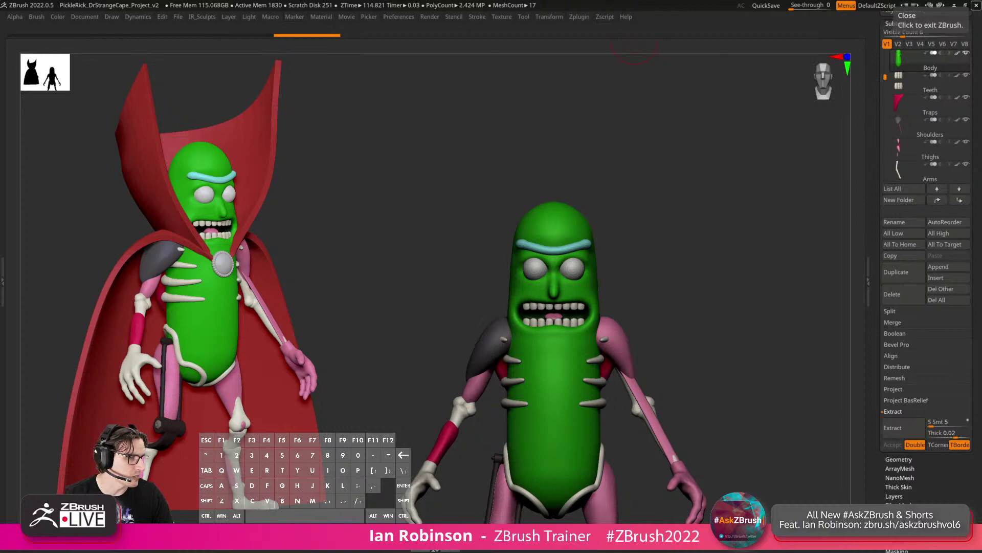
{"action": "left_click_drag", "start_coordinate": [981, 56], "coordinate": [659, 7]}
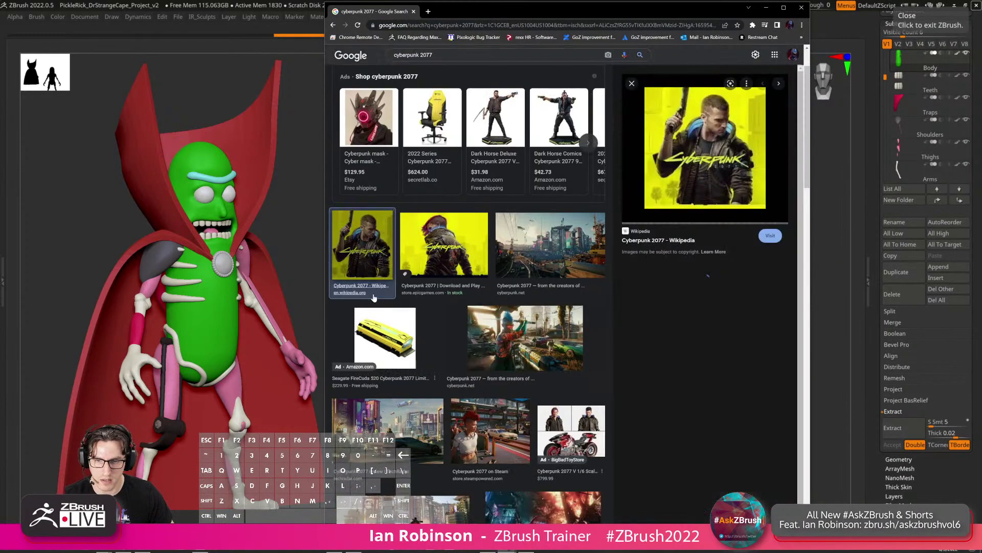
Browse the related Cyberpunk 2077 images, preview the PS4 cover as a haircut reference, and return to ZBrush.
{"action": "left_click", "coordinate": [363, 306]}
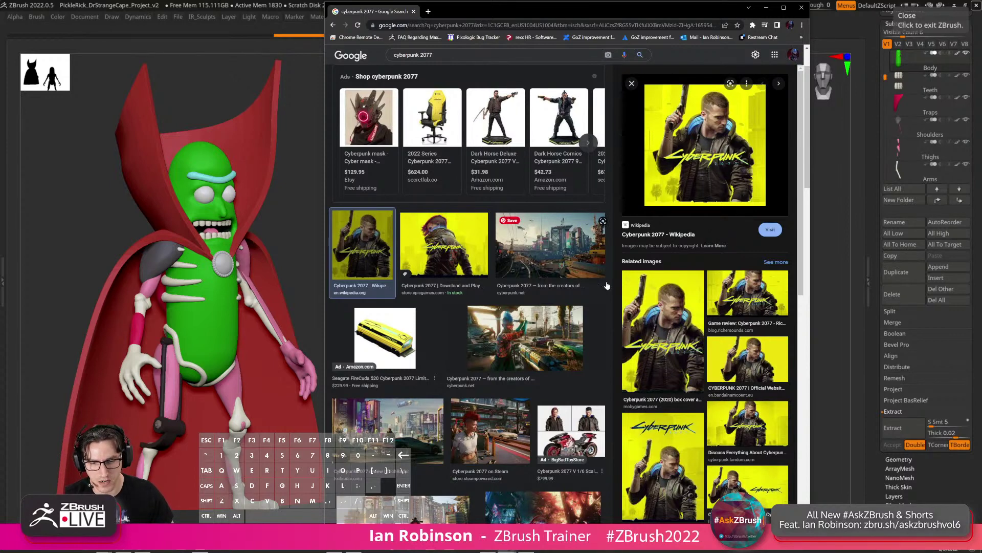
{"action": "scroll", "coordinate": [647, 159], "scroll_direction": "down", "scroll_amount": 5}
{"action": "scroll", "coordinate": [717, 333], "scroll_direction": "down", "scroll_amount": 2}
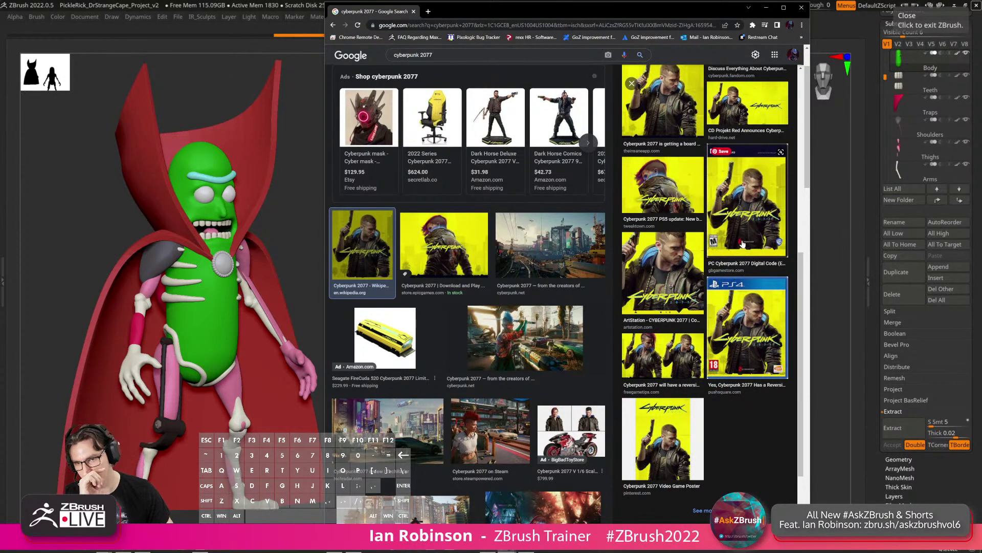
{"action": "left_click", "coordinate": [756, 311]}
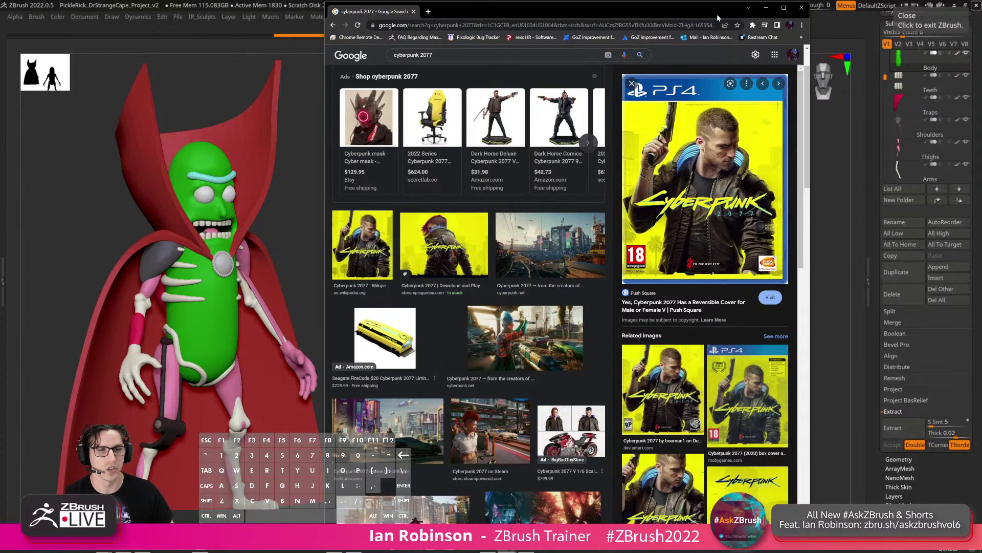
{"action": "left_click", "coordinate": [768, 13]}
Load the Nickz_humanMaleAverage tool from LightBox and close LightBox.
{"action": "left_click_drag", "start_coordinate": [669, 245], "coordinate": [732, 128]}
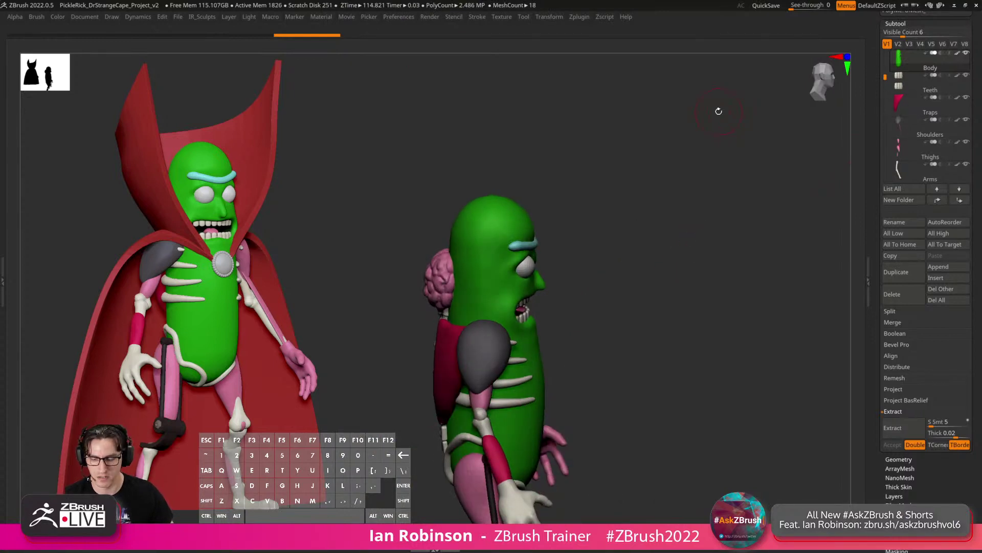
{"action": "key", "text": "comma"}
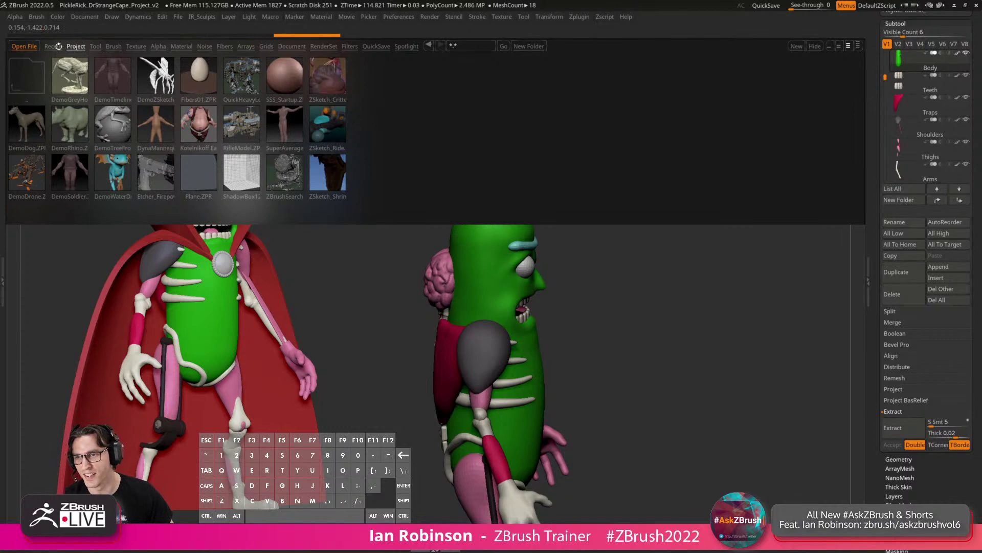
{"action": "double_click", "coordinate": [82, 94]}
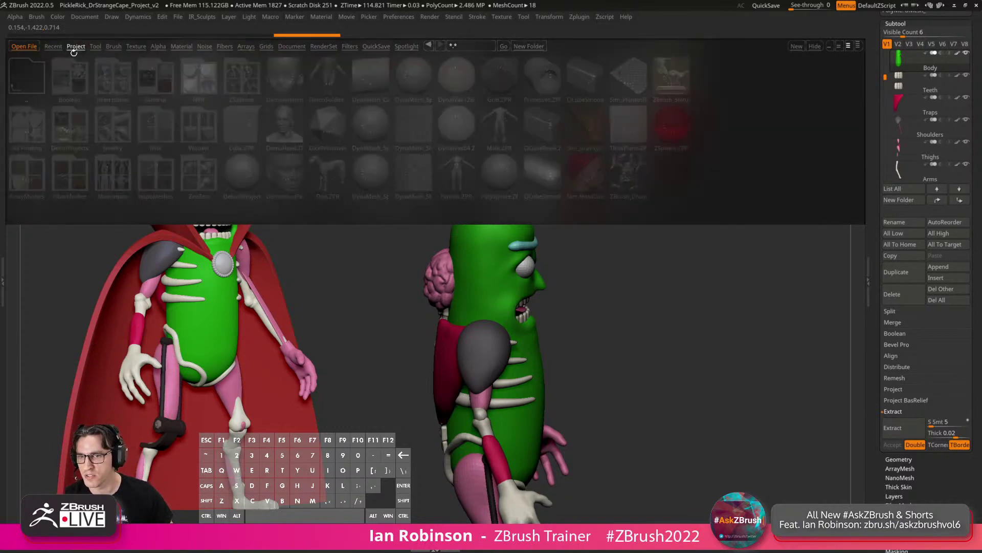
{"action": "left_click", "coordinate": [95, 47]}
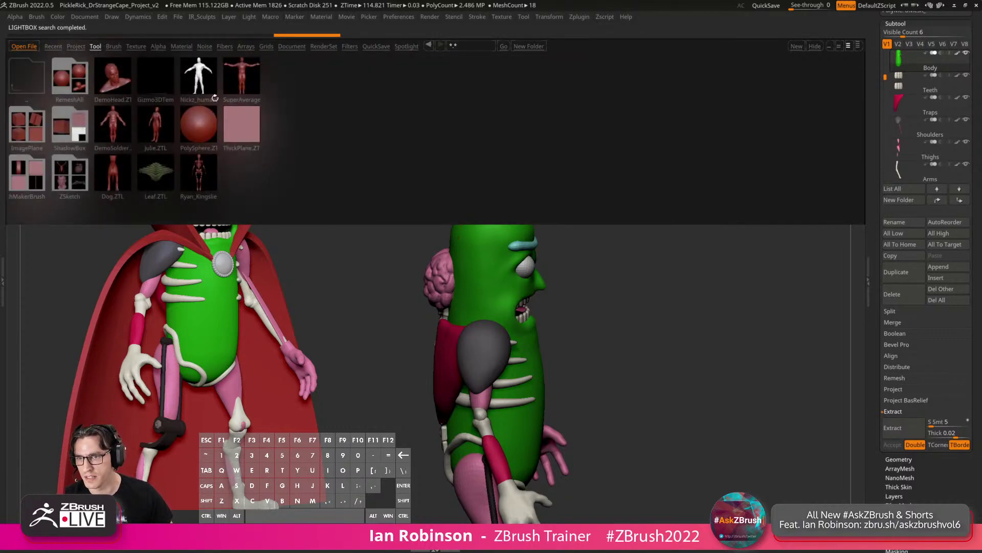
{"action": "double_click", "coordinate": [204, 82]}
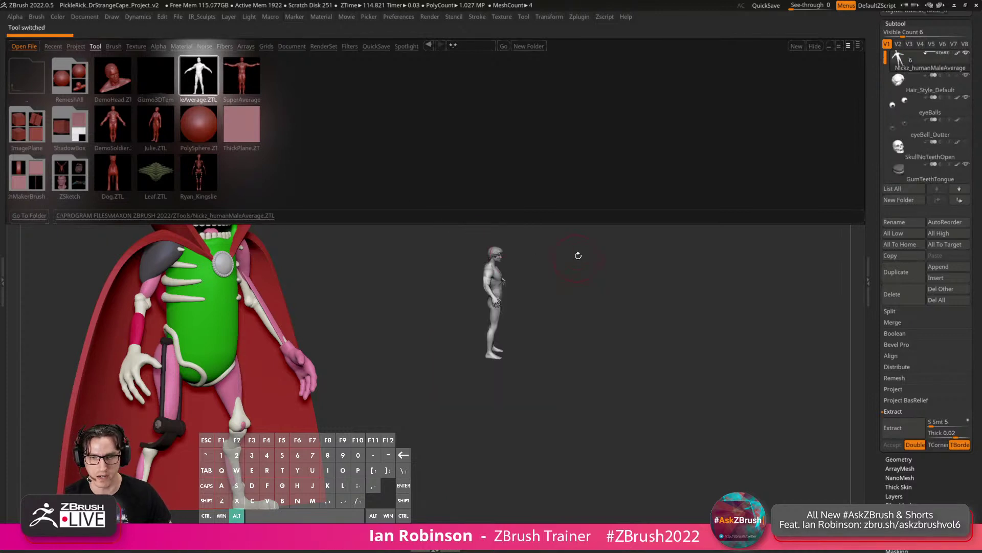
{"action": "left_click_drag", "start_coordinate": [584, 287], "coordinate": [583, 371], "text": "alt"}
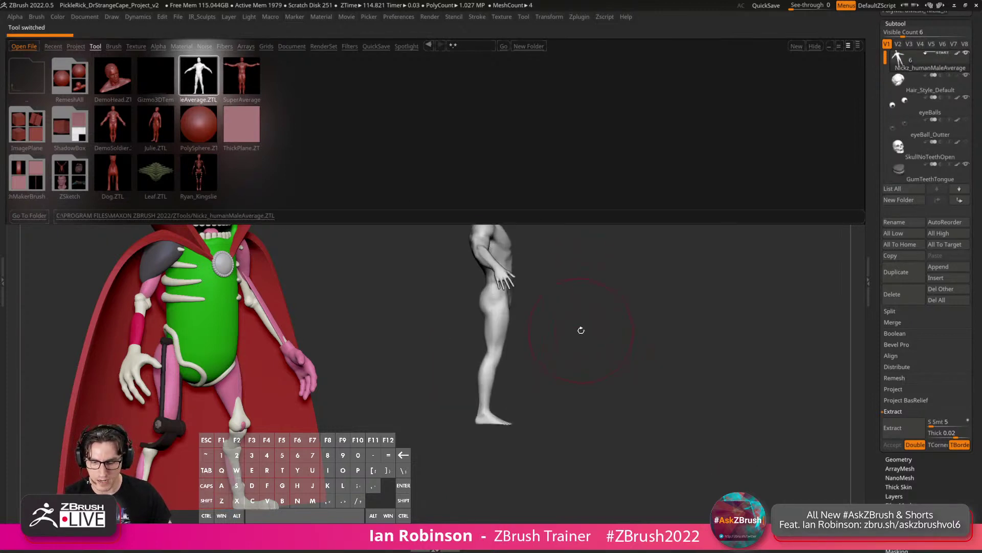
{"action": "mouse_move", "coordinate": [579, 321]}
{"action": "left_mouse_down", "text": "alt"}
{"action": "mouse_move", "coordinate": [597, 293]}
{"action": "mouse_move", "coordinate": [631, 329]}
{"action": "left_mouse_up", "text": "alt"}
{"action": "key", "text": "s"}
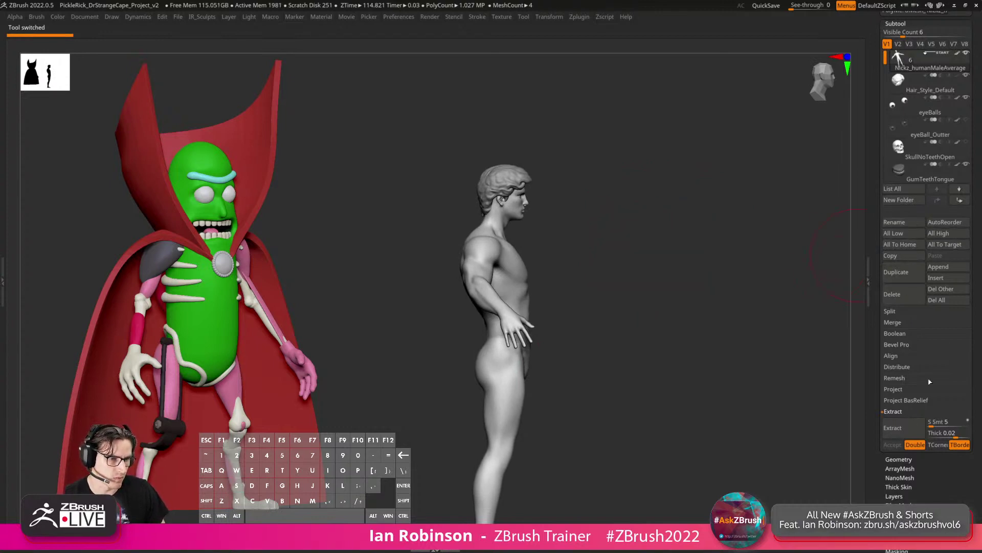
Restore the interface, isolate the male body in Solo mode with its Geometry settings open, and reduce the draw size to about 18.
{"action": "left_click", "coordinate": [867, 266]}
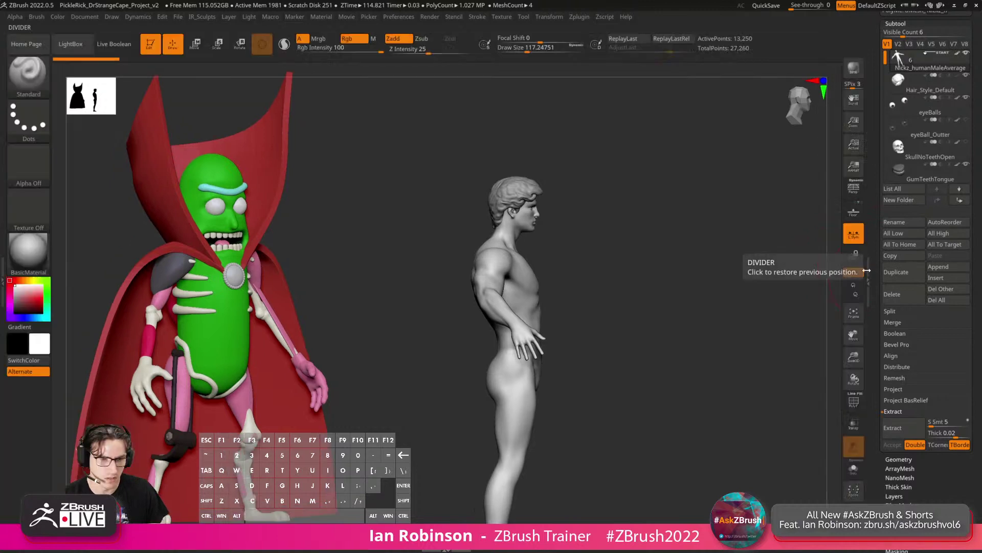
{"action": "left_click", "coordinate": [849, 469]}
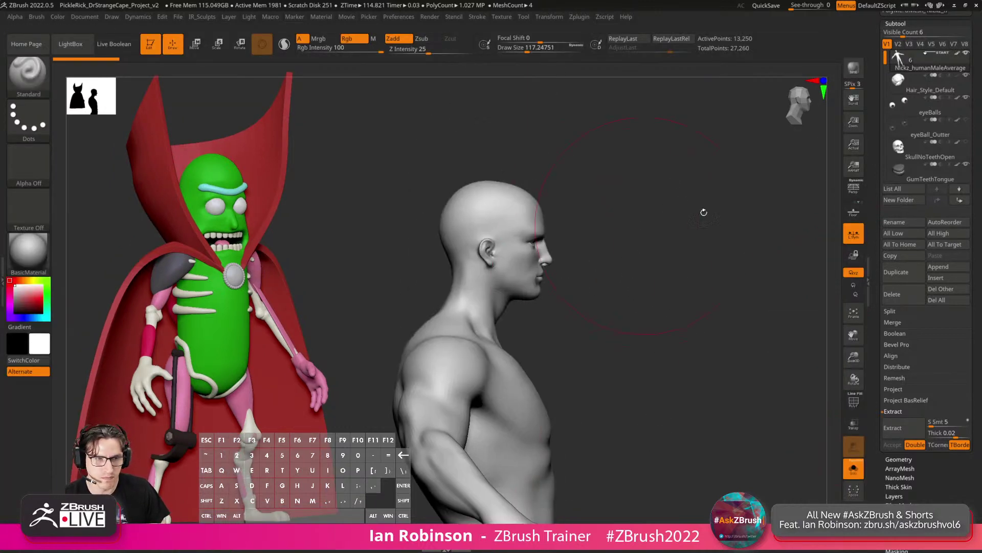
{"action": "left_click", "coordinate": [912, 24]}
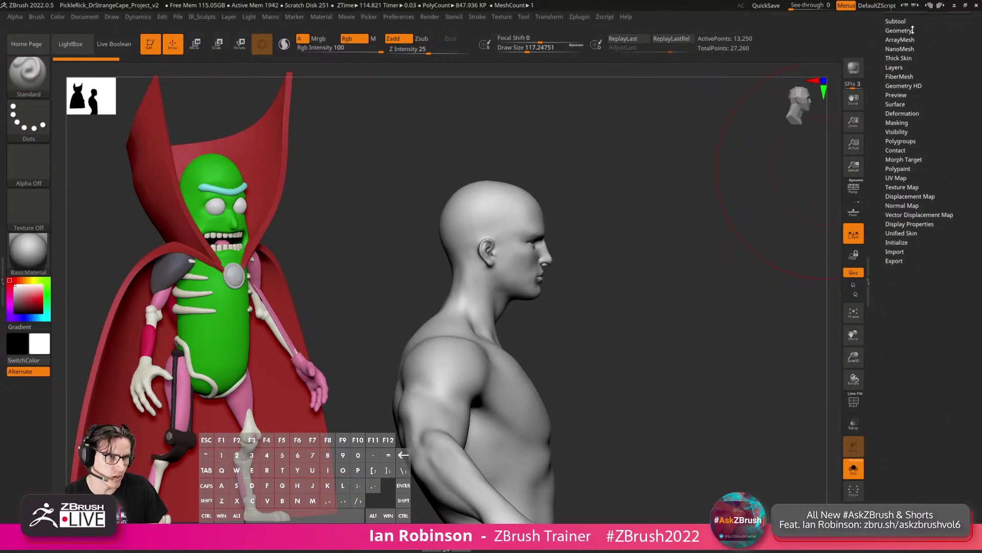
{"action": "left_click", "coordinate": [912, 30]}
{"action": "left_click_drag", "start_coordinate": [689, 197], "coordinate": [648, 209], "text": "alt"}
{"action": "key", "text": "s"}
{"action": "left_click_drag", "start_coordinate": [644, 157], "coordinate": [664, 256], "text": "alt"}
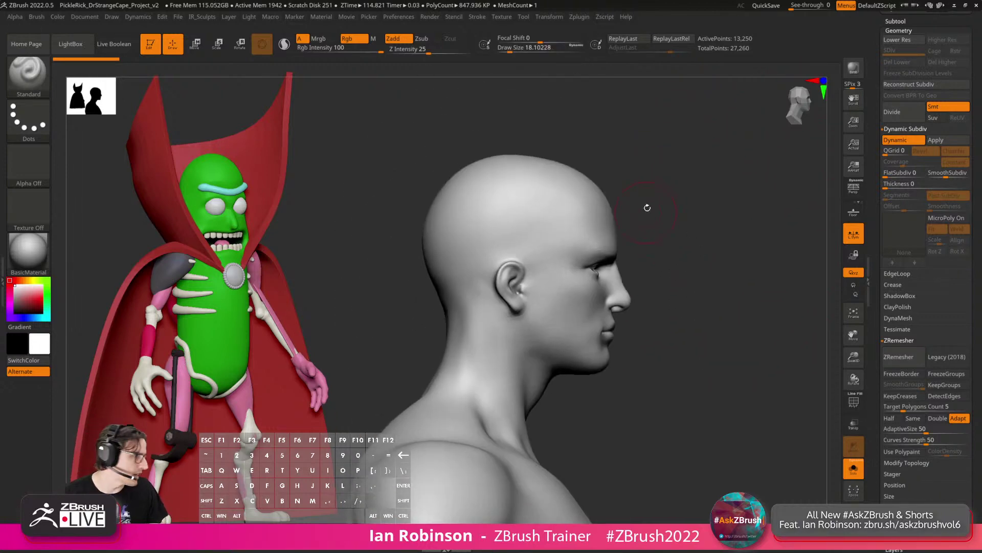
Check the haircut on the Cyberpunk 2077 PS4 cover in the browser and return to the male head in ZBrush.
{"action": "key", "text": "alt+Tab"}
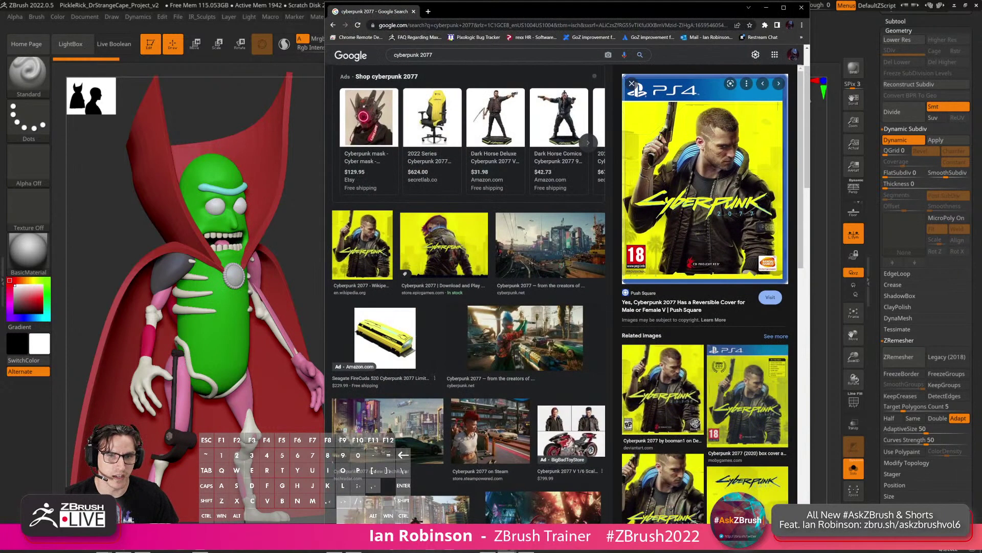
{"action": "key", "text": "alt+Tab"}
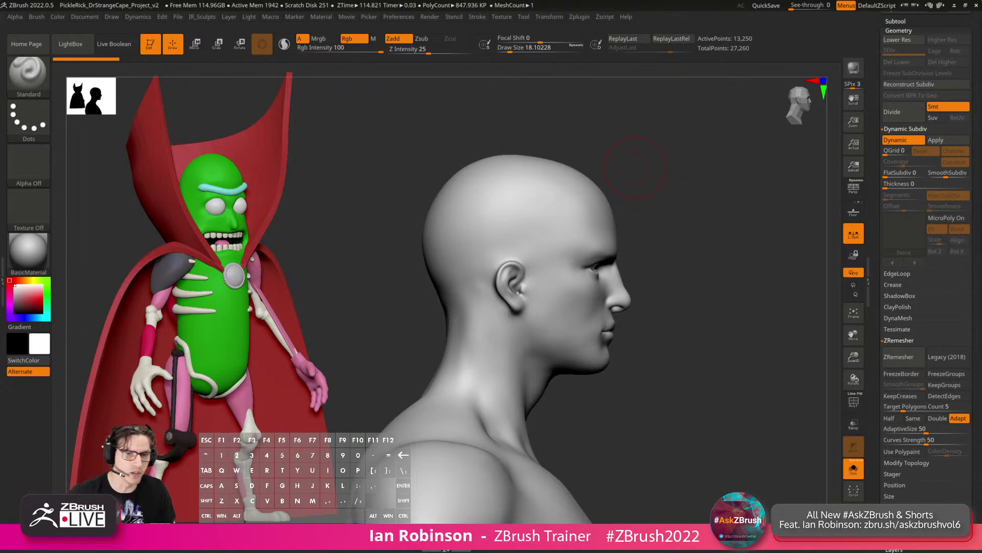
{"action": "mouse_move", "coordinate": [646, 192]}
{"action": "left_mouse_down"}
{"action": "mouse_move", "coordinate": [660, 197]}
{"action": "mouse_move", "coordinate": [707, 279]}
{"action": "mouse_move", "coordinate": [500, 270]}
{"action": "left_mouse_up"}
Try masking the scalp with the MaskLasso brush along a hairline from the nape around the ear to the forehead, and clear the mask.
{"action": "key", "text": "ctrl"}
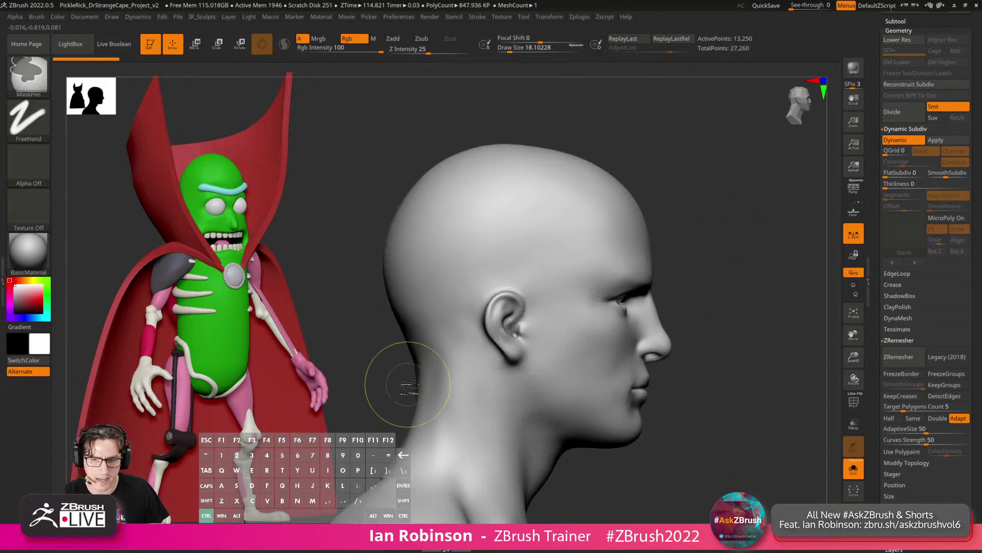
{"action": "left_click", "coordinate": [45, 92], "text": "ctrl"}
{"action": "left_click", "coordinate": [217, 118], "text": "ctrl"}
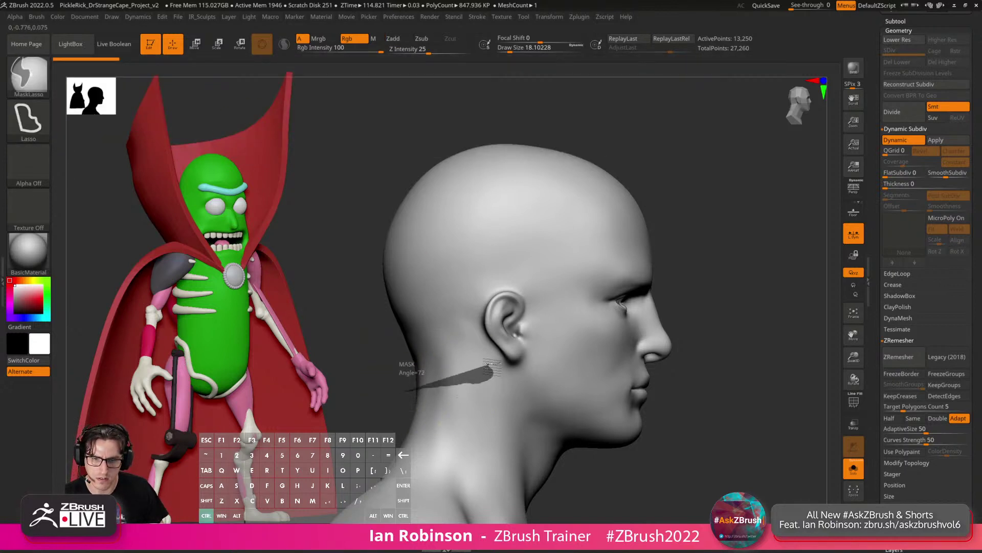
{"action": "mouse_move", "coordinate": [489, 364]}
{"action": "left_mouse_down", "text": "ctrl"}
{"action": "mouse_move", "coordinate": [484, 307]}
{"action": "mouse_move", "coordinate": [523, 297]}
{"action": "mouse_move", "coordinate": [530, 312]}
{"action": "left_mouse_up", "text": "ctrl"}
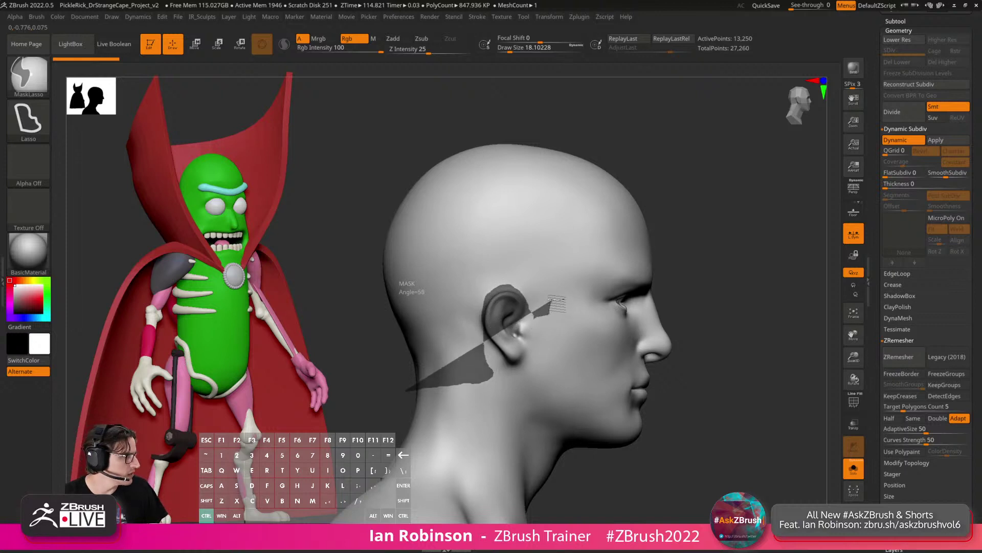
{"action": "mouse_move", "coordinate": [566, 283]}
{"action": "left_mouse_down", "text": "ctrl"}
{"action": "mouse_move", "coordinate": [586, 238]}
{"action": "mouse_move", "coordinate": [632, 227]}
{"action": "mouse_move", "coordinate": [417, 126]}
{"action": "mouse_move", "coordinate": [358, 379]}
{"action": "mouse_move", "coordinate": [402, 386]}
{"action": "left_mouse_up", "text": "ctrl"}
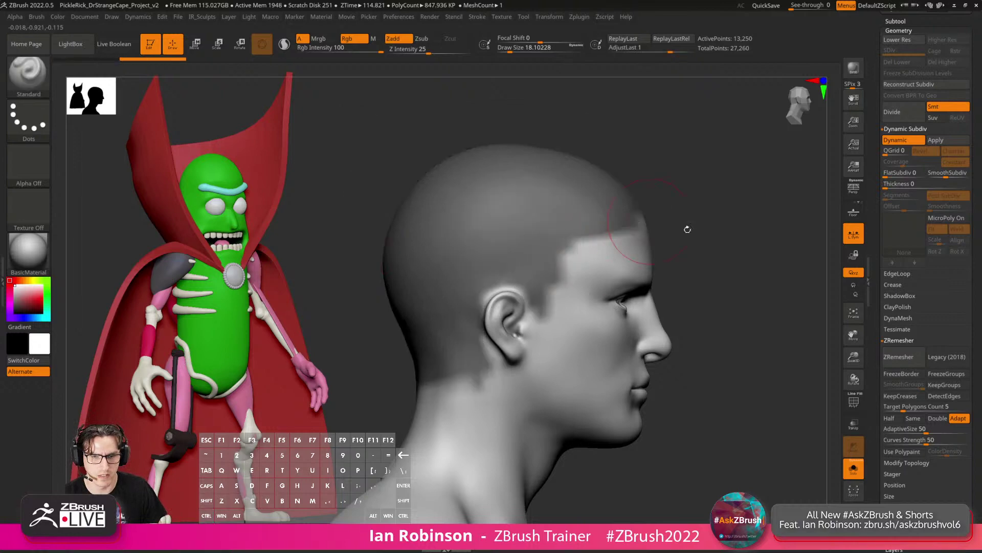
{"action": "left_click_drag", "start_coordinate": [787, 211], "coordinate": [792, 220], "text": "ctrl"}
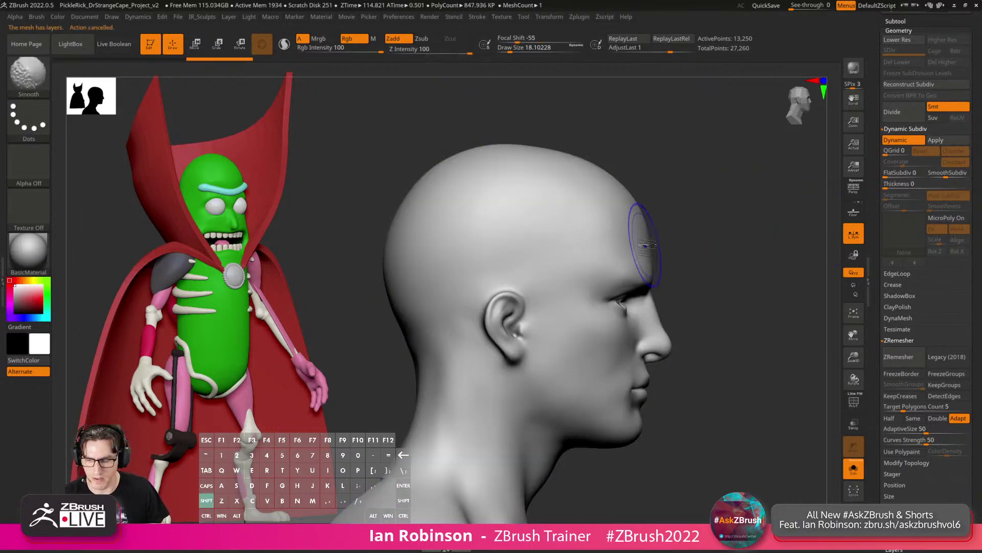
Display the male body's polyframe and clear its ArmsDown and MouthOpen layers.
{"action": "key", "text": "shift+f"}
{"action": "key", "text": "shift+f"}
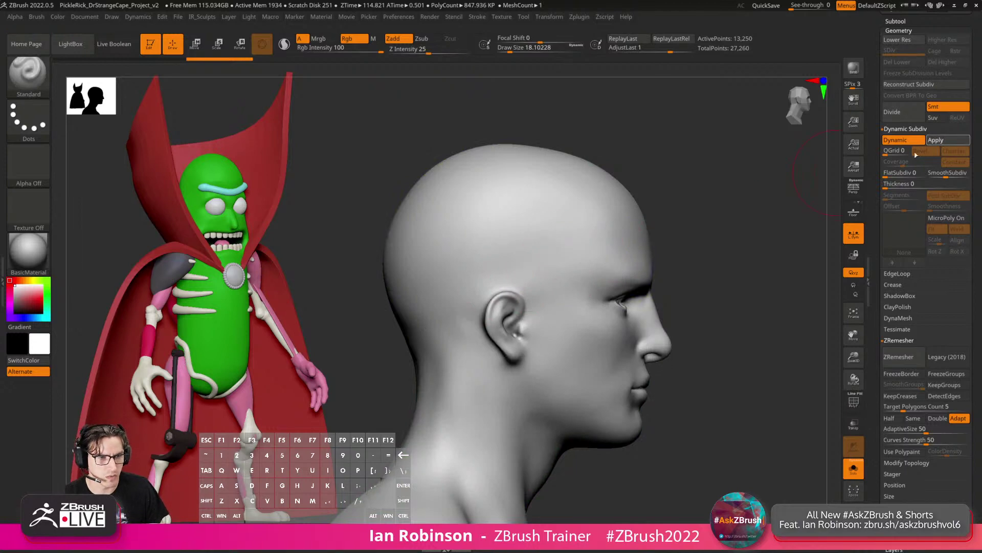
{"action": "key", "text": "shift+f"}
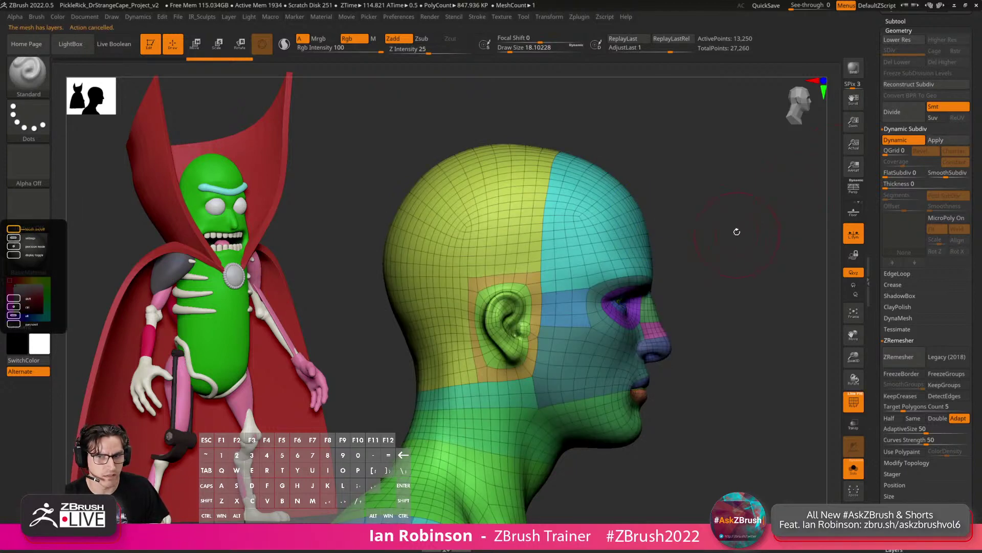
{"action": "left_click", "coordinate": [899, 30]}
{"action": "left_click", "coordinate": [895, 68]}
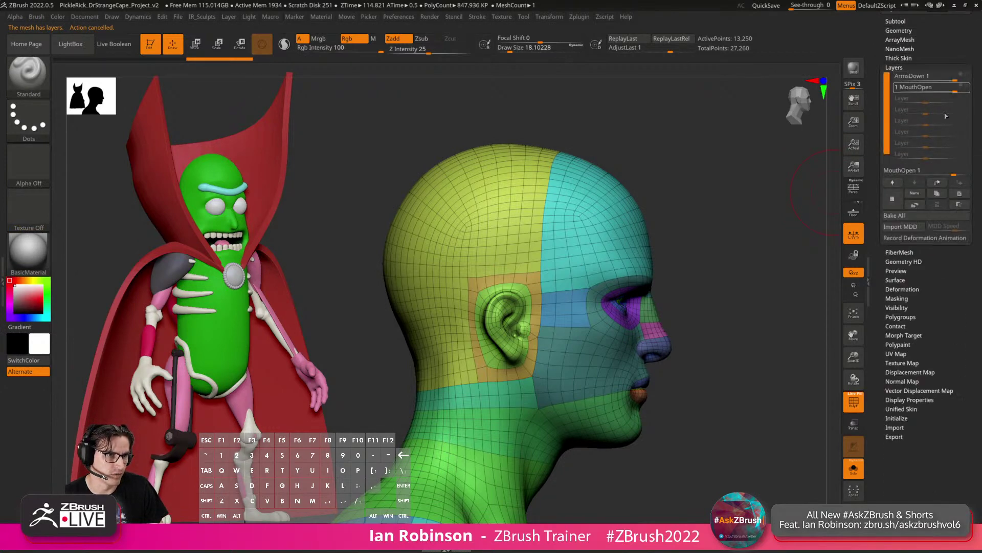
{"action": "left_click", "coordinate": [937, 194]}
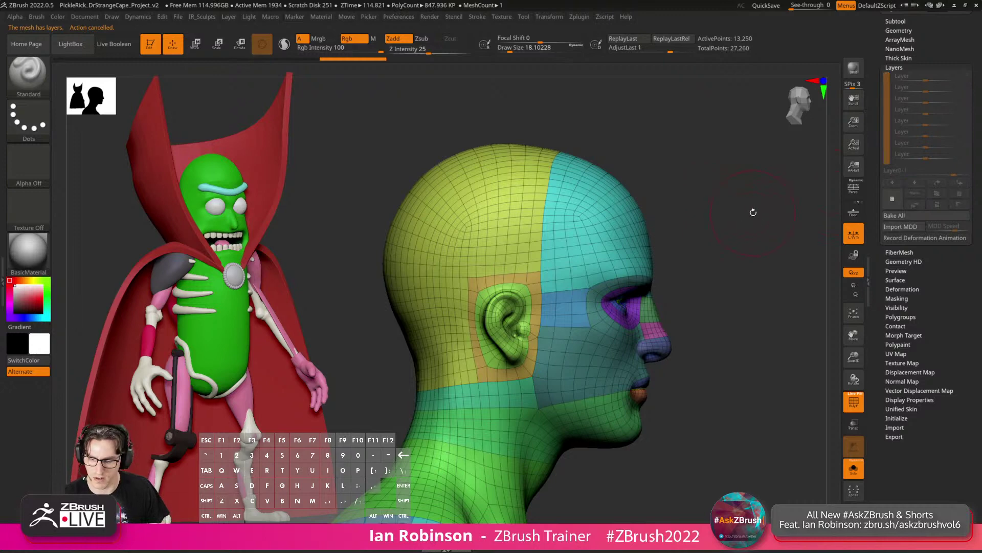
Subdivide the male body up to SDiv level 4 with Dynamic Subdiv off, hide the polyframe, and delete the lower subdivision levels.
{"action": "key", "text": "ctrl+d"}
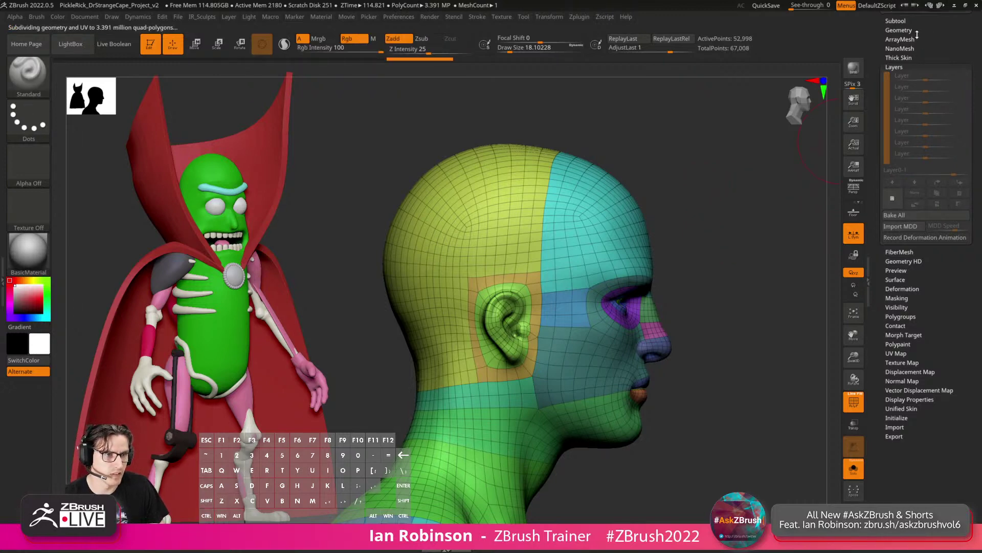
{"action": "left_click", "coordinate": [906, 31]}
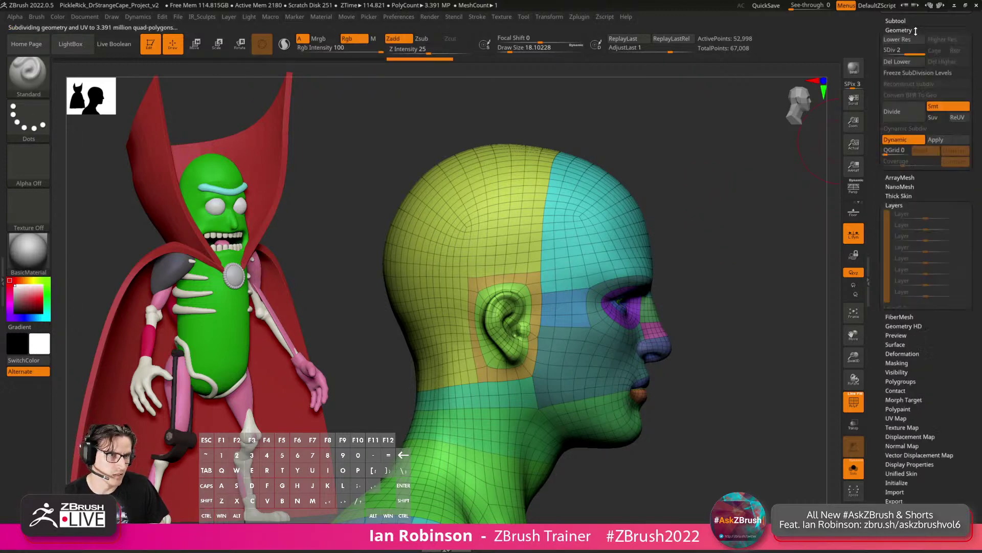
{"action": "left_click", "coordinate": [903, 60]}
{"action": "left_click", "coordinate": [946, 140]}
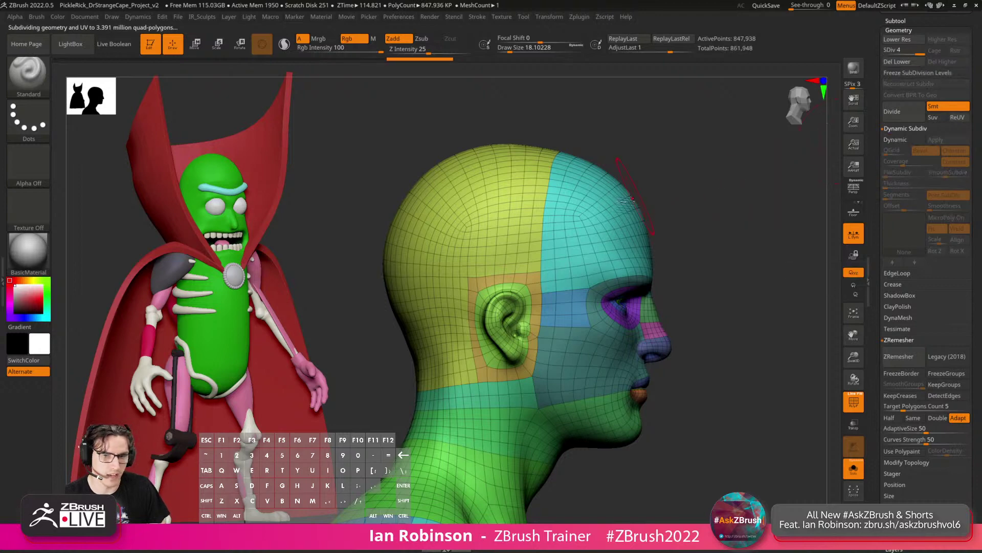
{"action": "key", "text": "shift+f"}
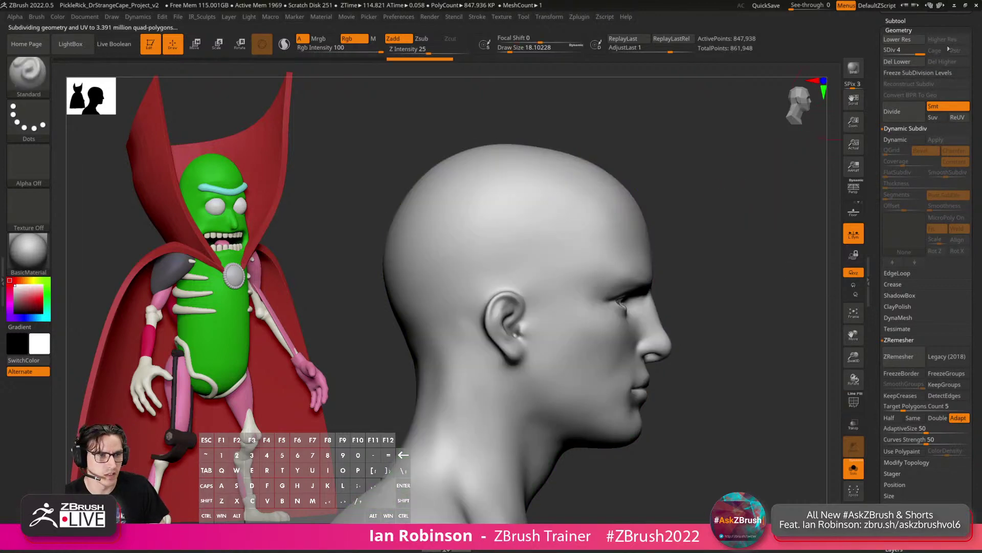
{"action": "left_click", "coordinate": [903, 62]}
Mask the scalp with MaskLasso along a hairline from the nape around the ear to the forehead, and trim the mask around the ear and sideburn.
{"action": "key", "text": "ctrl"}
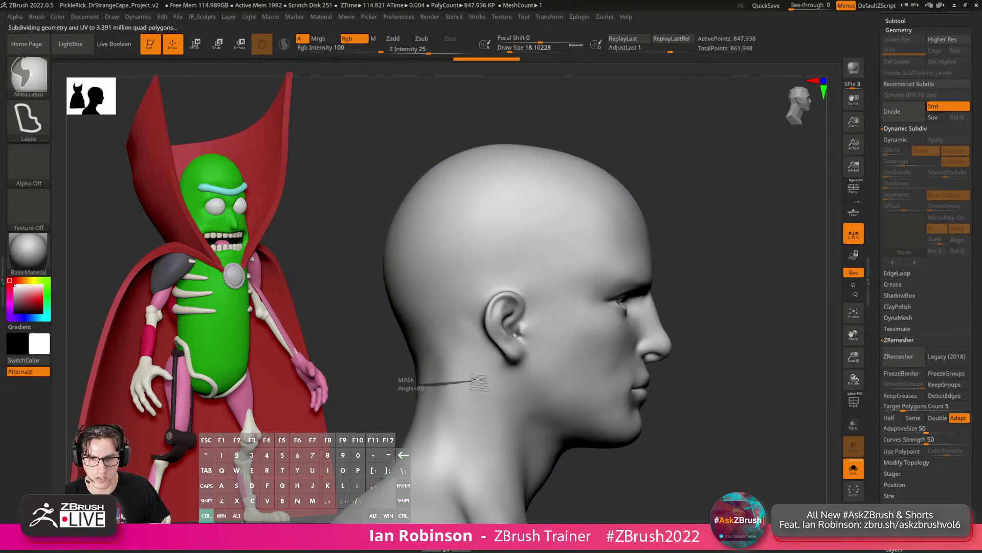
{"action": "mouse_move", "coordinate": [479, 381]}
{"action": "left_mouse_down", "text": "ctrl"}
{"action": "mouse_move", "coordinate": [477, 320]}
{"action": "mouse_move", "coordinate": [513, 280]}
{"action": "mouse_move", "coordinate": [533, 307]}
{"action": "mouse_move", "coordinate": [555, 289]}
{"action": "mouse_move", "coordinate": [575, 258]}
{"action": "mouse_move", "coordinate": [568, 225]}
{"action": "mouse_move", "coordinate": [552, 200]}
{"action": "mouse_move", "coordinate": [414, 144]}
{"action": "mouse_move", "coordinate": [365, 195]}
{"action": "mouse_move", "coordinate": [377, 369]}
{"action": "left_mouse_up", "text": "ctrl"}
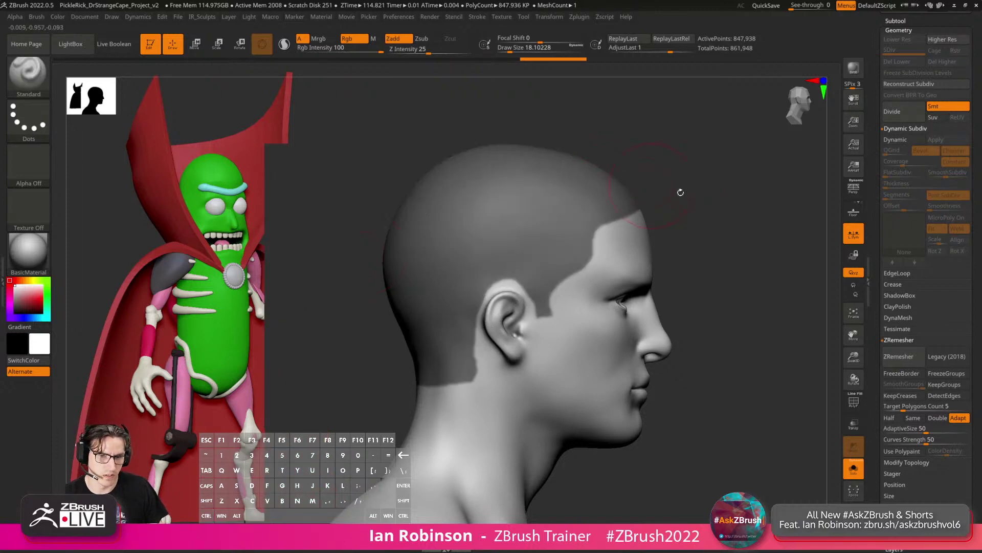
{"action": "mouse_move", "coordinate": [807, 221]}
{"action": "left_mouse_down", "text": "alt"}
{"action": "mouse_move", "coordinate": [772, 219]}
{"action": "mouse_move", "coordinate": [706, 274]}
{"action": "mouse_move", "coordinate": [648, 211]}
{"action": "mouse_move", "coordinate": [579, 242]}
{"action": "mouse_move", "coordinate": [537, 276]}
{"action": "mouse_move", "coordinate": [605, 282]}
{"action": "mouse_move", "coordinate": [558, 275]}
{"action": "left_mouse_up", "text": "alt"}
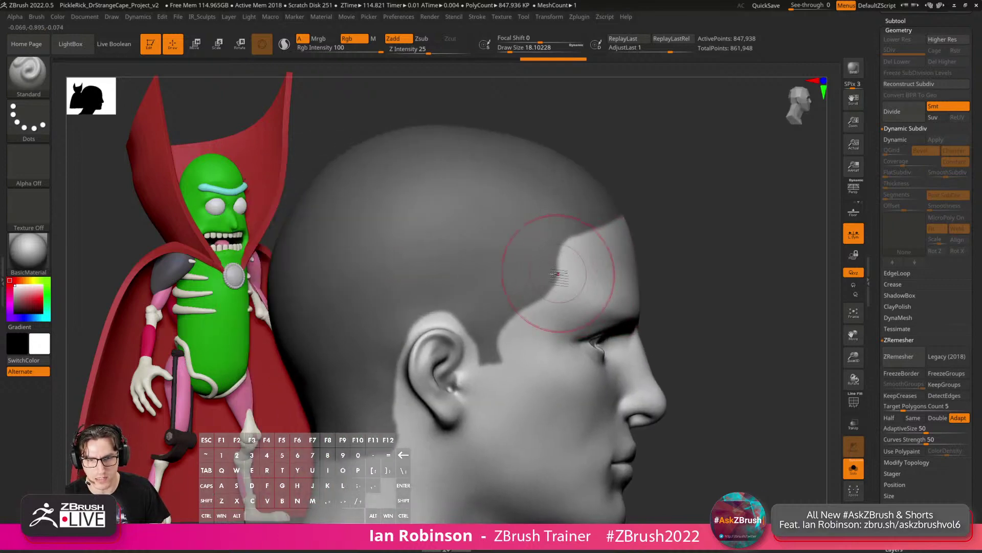
{"action": "key", "text": "ctrl"}
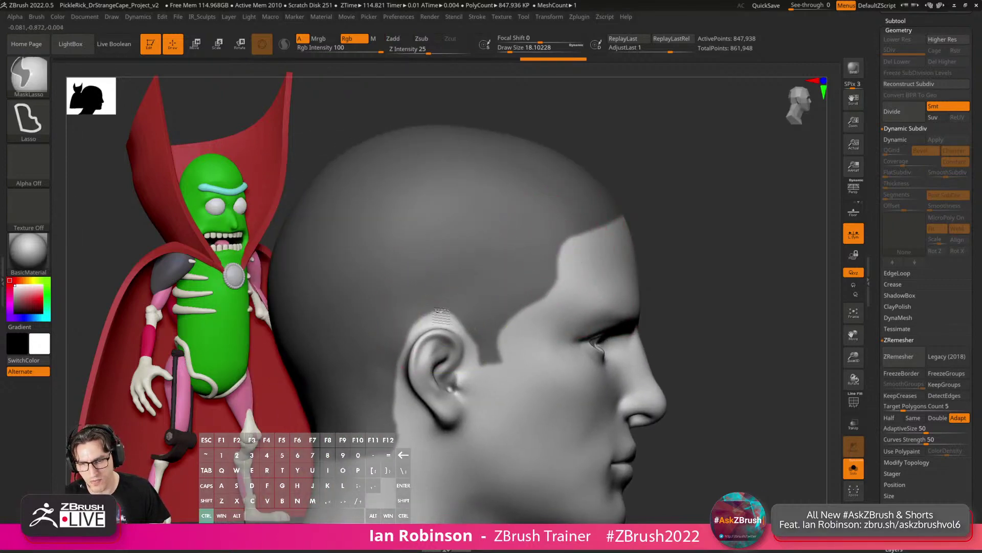
{"action": "mouse_move", "coordinate": [395, 373]}
{"action": "left_mouse_down", "text": "ctrl+alt"}
{"action": "mouse_move", "coordinate": [412, 481]}
{"action": "mouse_move", "coordinate": [435, 461]}
{"action": "left_mouse_up", "text": "ctrl+alt"}
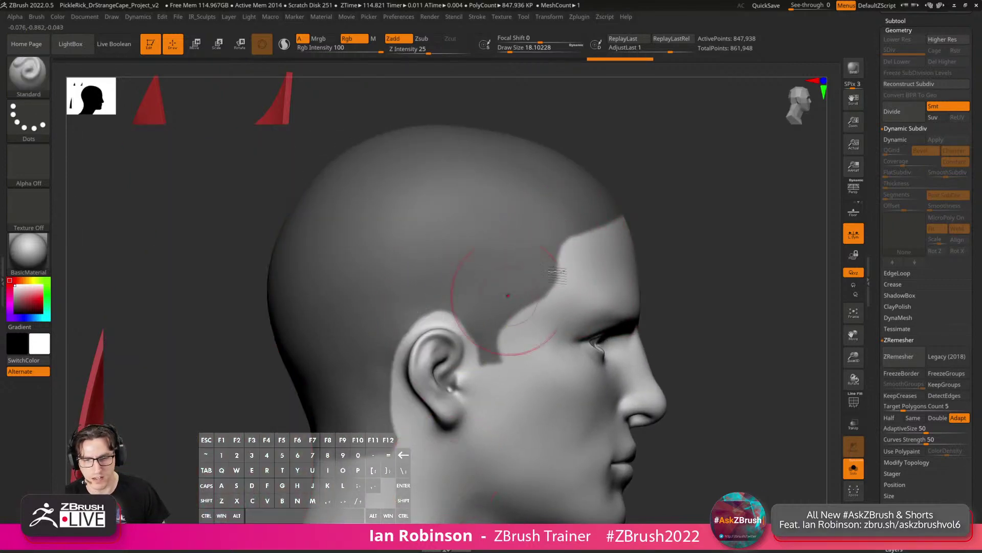
{"action": "left_click_drag", "start_coordinate": [590, 301], "coordinate": [662, 231], "text": "alt"}
{"action": "mouse_move", "coordinate": [466, 345]}
{"action": "left_mouse_down", "text": "ctrl+alt"}
{"action": "mouse_move", "coordinate": [517, 371]}
{"action": "mouse_move", "coordinate": [523, 358]}
{"action": "left_mouse_up", "text": "ctrl+alt"}
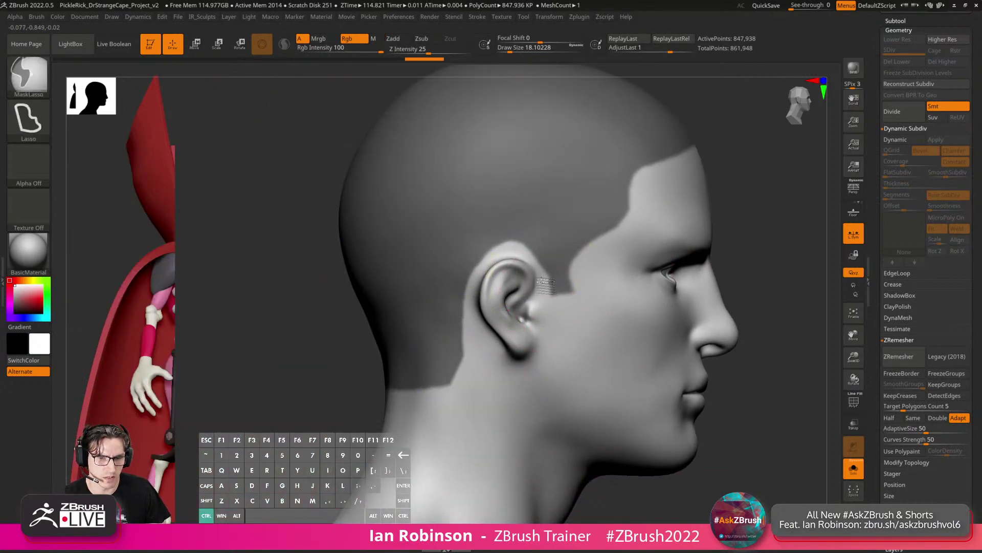
{"action": "mouse_move", "coordinate": [540, 304]}
{"action": "left_mouse_down", "text": "ctrl+alt"}
{"action": "mouse_move", "coordinate": [634, 279]}
{"action": "mouse_move", "coordinate": [619, 274]}
{"action": "left_mouse_up", "text": "ctrl+alt"}
{"action": "right_click_drag", "start_coordinate": [619, 273], "coordinate": [594, 249], "text": "ctrl"}
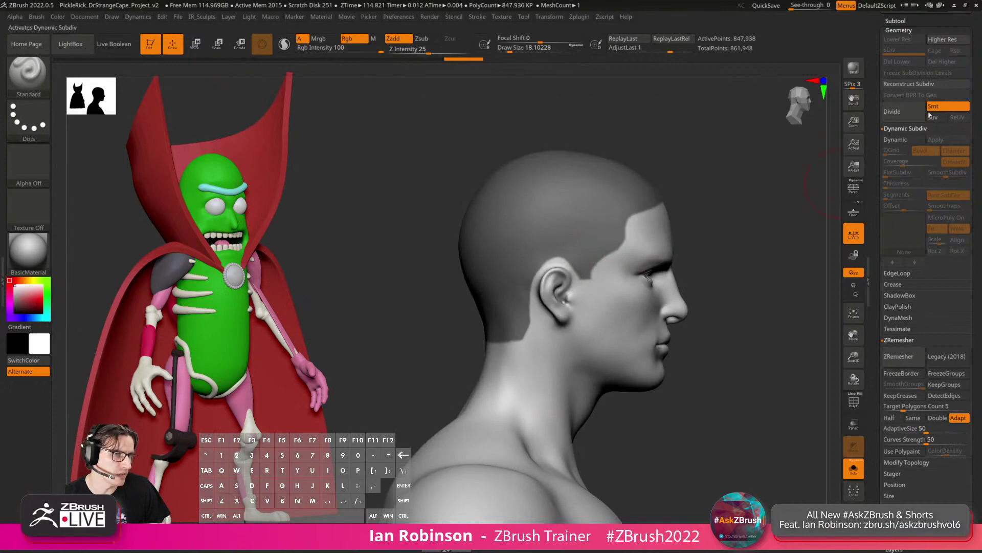
{"action": "mouse_move", "coordinate": [569, 244]}
{"action": "left_mouse_down", "text": "ctrl"}
{"action": "mouse_move", "coordinate": [600, 263]}
{"action": "mouse_move", "coordinate": [583, 281]}
{"action": "left_mouse_up", "text": "ctrl"}
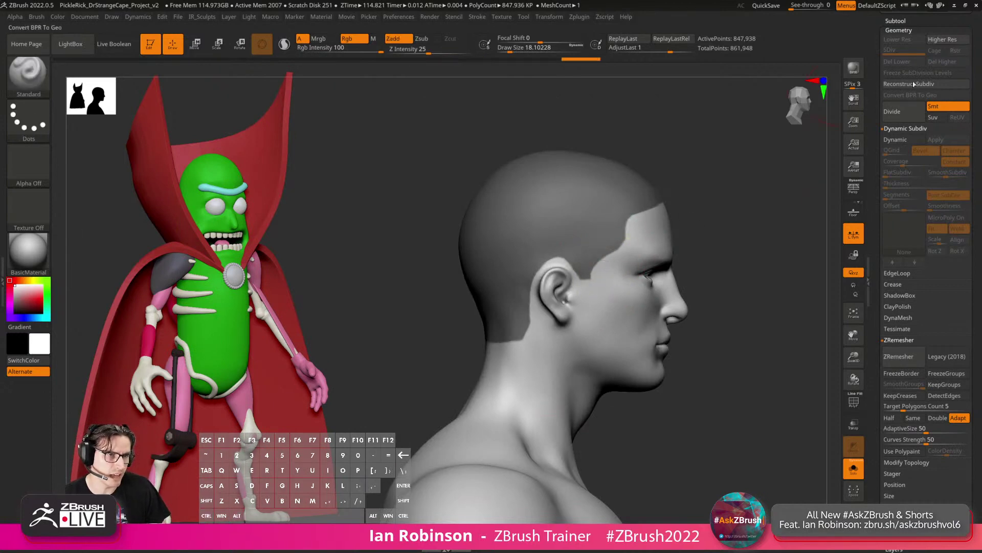
Extract the masked scalp with S Smt 5, trying thicknesses of 0.02 and 0.01, and accept it as a new subtool at 0.02 thickness.
{"action": "left_click", "coordinate": [904, 21]}
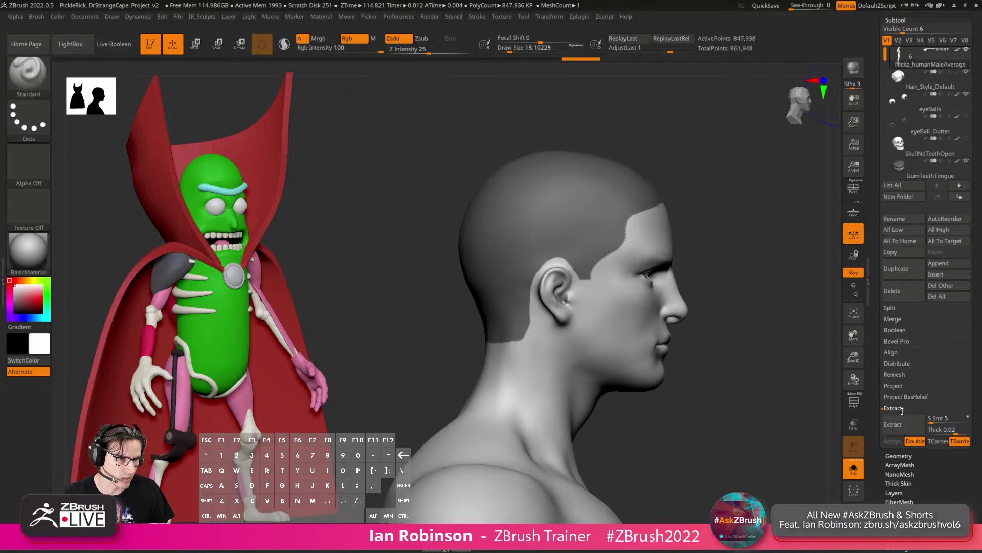
{"action": "left_click_drag", "start_coordinate": [934, 429], "coordinate": [943, 431]}
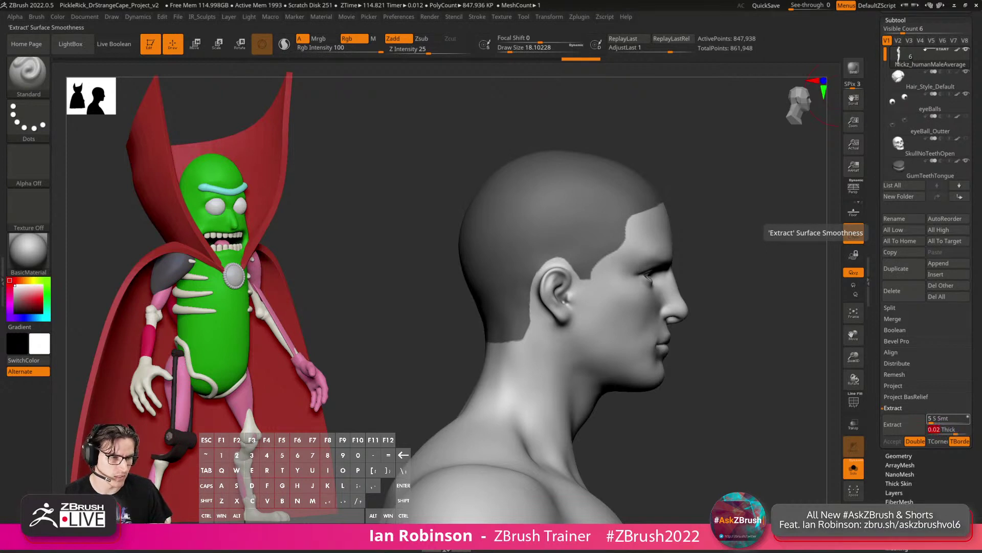
{"action": "left_click", "coordinate": [895, 427]}
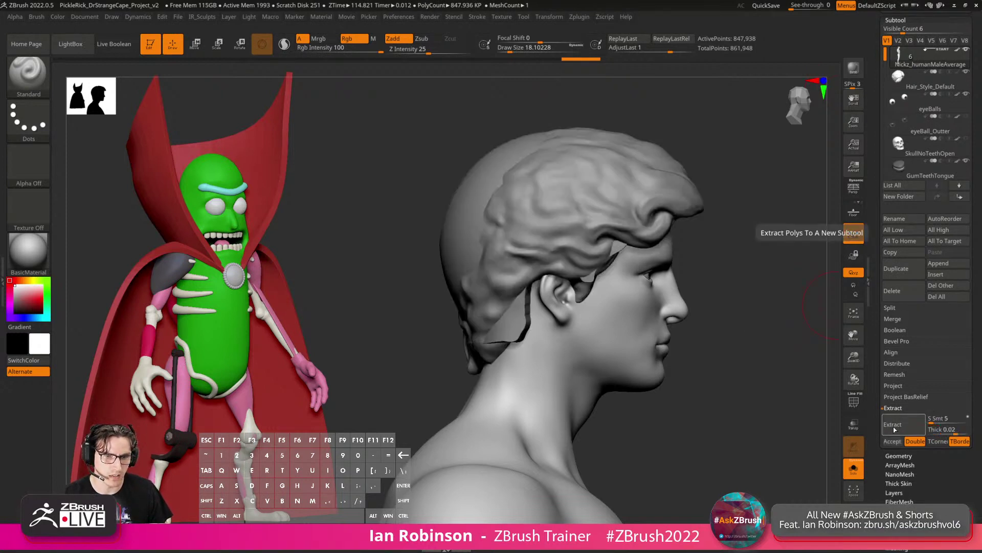
{"action": "left_click", "coordinate": [953, 429]}
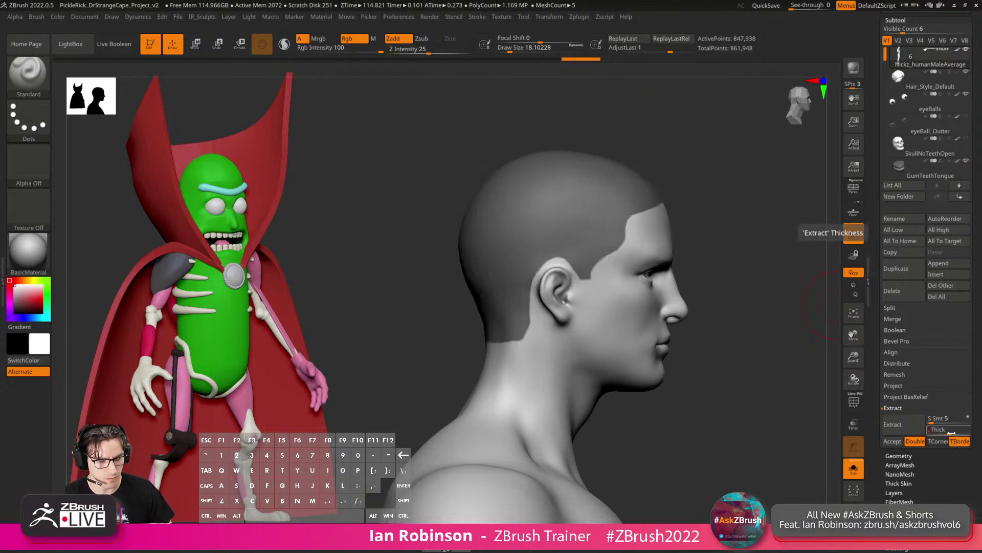
{"action": "key", "text": "Return"}
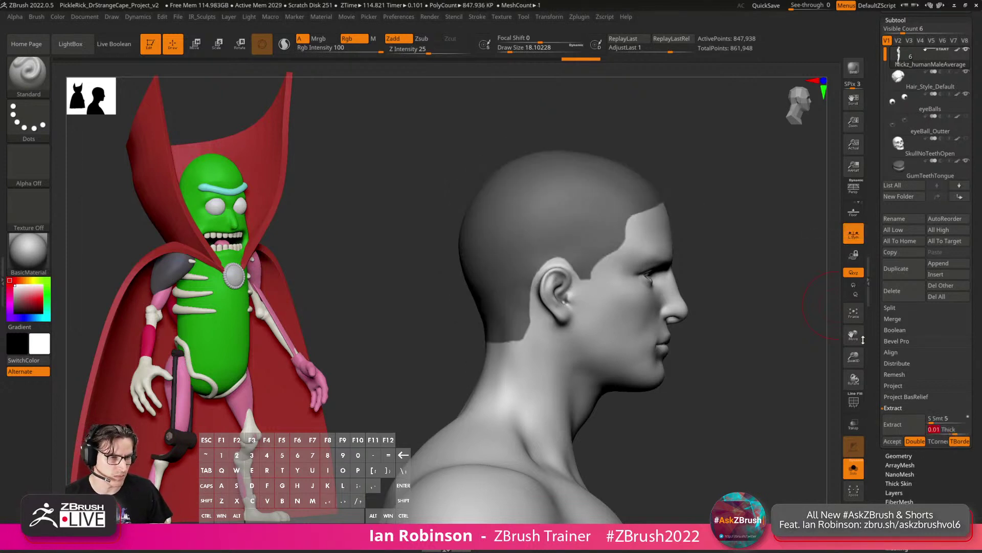
{"action": "left_click", "coordinate": [893, 442]}
Isolate the extracted scalp piece with its polyframe shown and use Auto Groups to give the shell and the stray cylinder separate polygroups.
{"action": "mouse_move", "coordinate": [757, 276]}
{"action": "left_mouse_down"}
{"action": "mouse_move", "coordinate": [685, 307]}
{"action": "mouse_move", "coordinate": [739, 248]}
{"action": "mouse_move", "coordinate": [572, 364]}
{"action": "left_mouse_up"}
{"action": "key", "text": "shift+f"}
{"action": "key", "text": "shift+f"}
{"action": "key", "text": "shift+f"}
{"action": "key", "text": "g"}
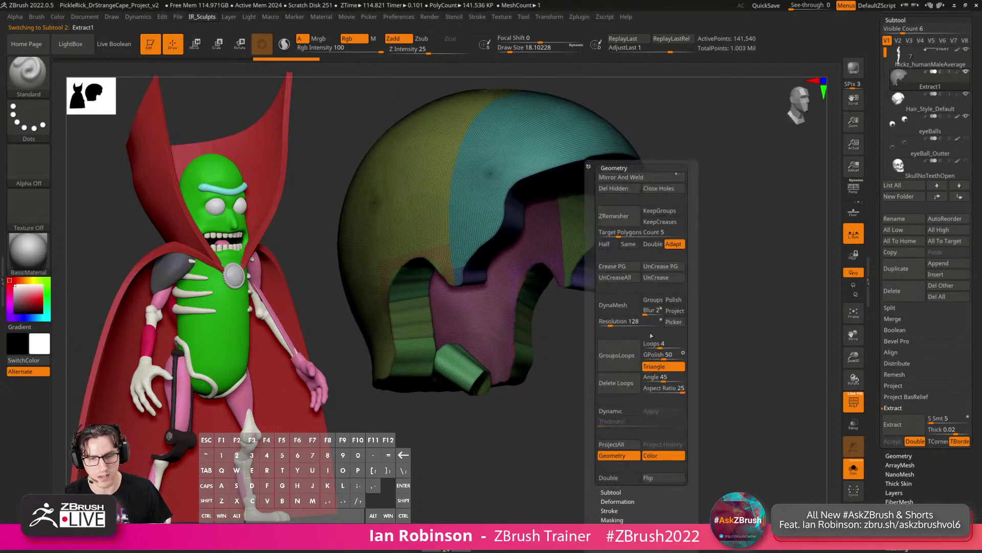
{"action": "left_click", "coordinate": [616, 168]}
{"action": "key", "text": "g"}
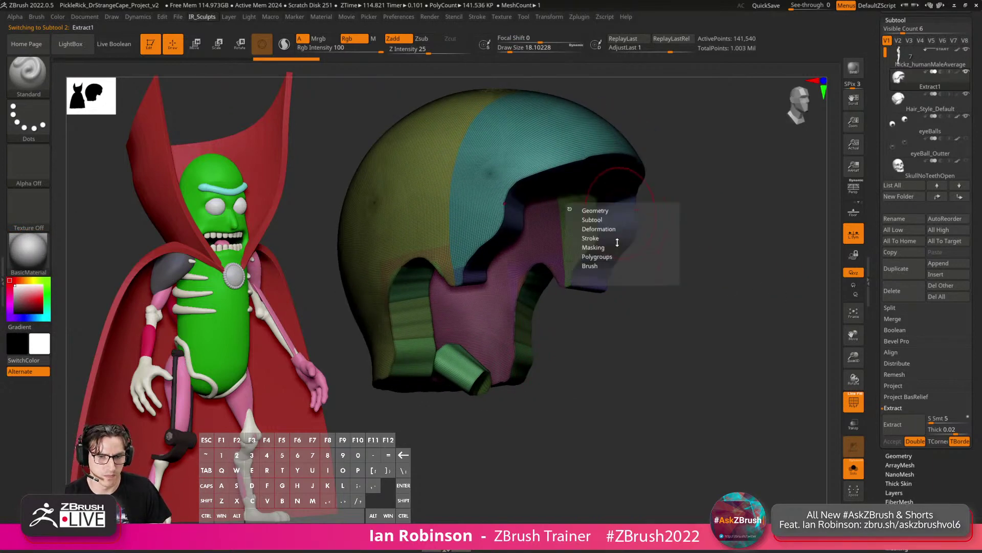
{"action": "left_click", "coordinate": [615, 263]}
{"action": "key", "text": "shift+f"}
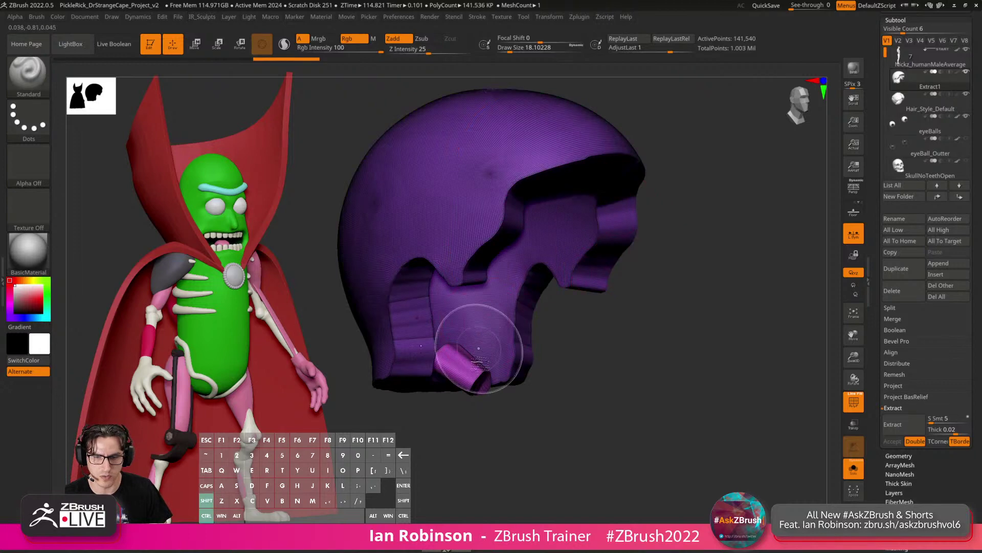
Hide the stray cylinder inside the extracted shell and delete the hidden geometry.
{"action": "key", "text": "ctrl+shift"}
{"action": "key", "text": "g"}
{"action": "left_click", "coordinate": [676, 218]}
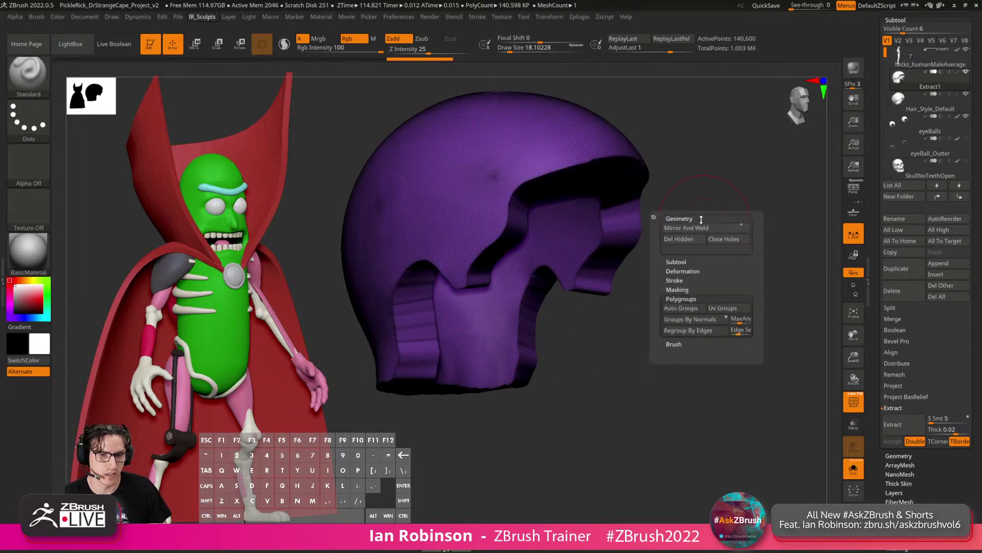
{"action": "left_click", "coordinate": [696, 239]}
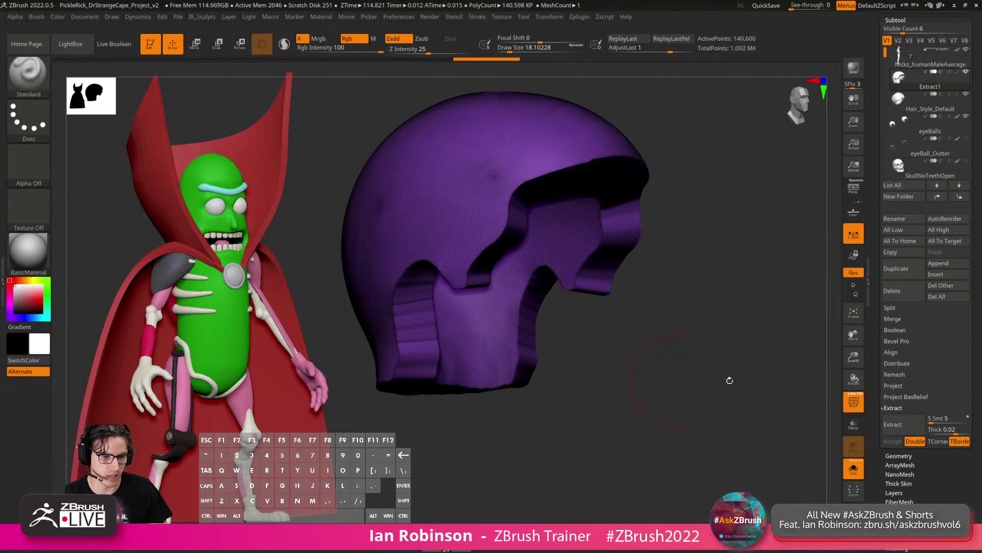
Leave Solo mode and hide every subtool except the Nickz_humanMaleAverage body and the Extract1 hair shell.
{"action": "left_click", "coordinate": [853, 470]}
{"action": "left_click", "coordinate": [967, 50]}
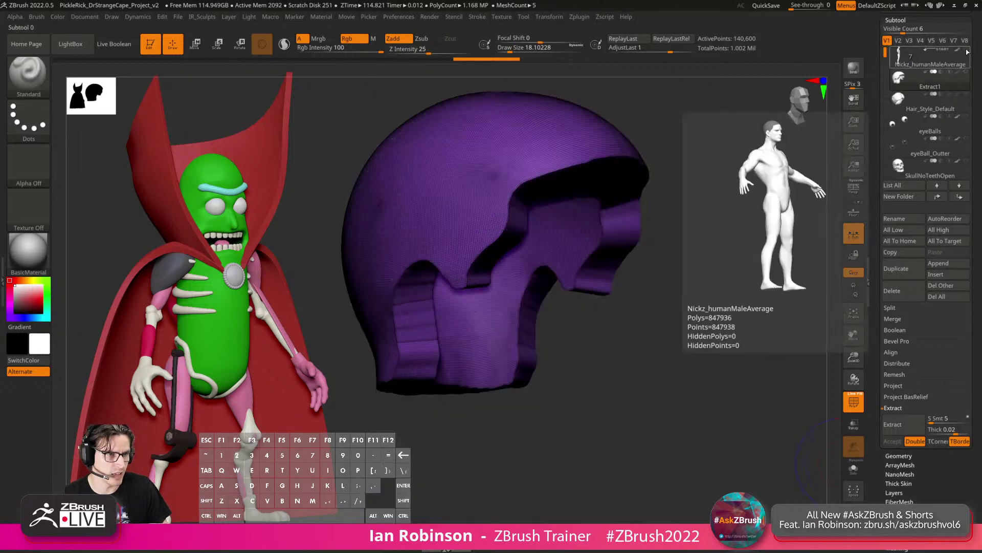
{"action": "left_click", "coordinate": [966, 50]}
{"action": "left_click", "coordinate": [956, 98]}
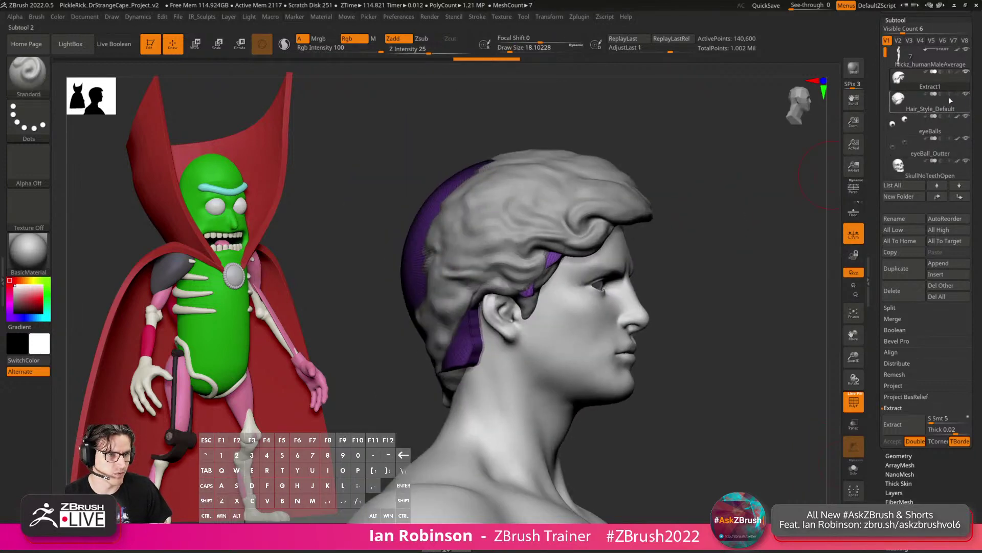
{"action": "left_click", "coordinate": [967, 96]}
{"action": "left_click", "coordinate": [967, 96]}
{"action": "left_click", "coordinate": [967, 52]}
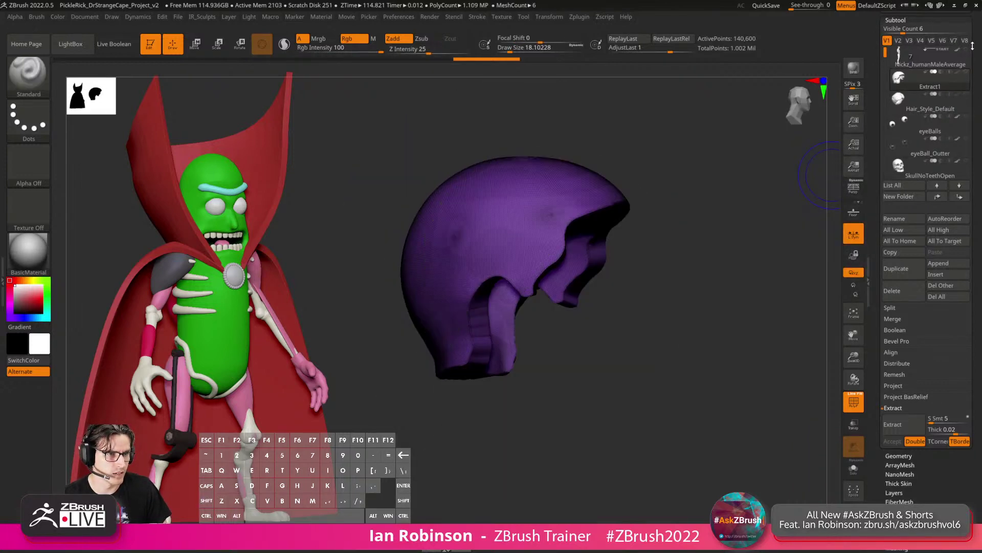
{"action": "left_click", "coordinate": [967, 51]}
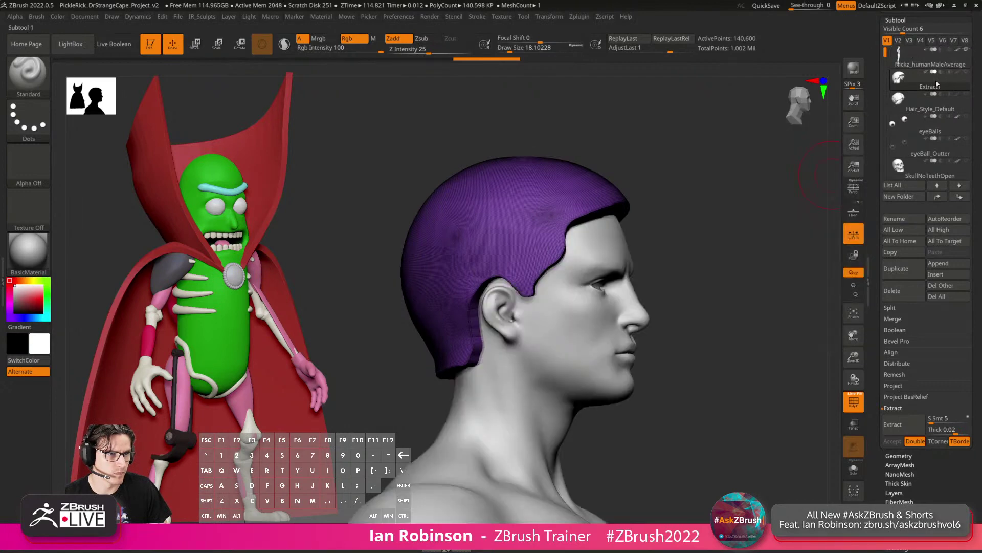
Hide the polyframe and smooth the hair shell's hard edges around the temples and ears with a draw size of about 49.
{"action": "mouse_move", "coordinate": [681, 228]}
{"action": "left_mouse_down"}
{"action": "mouse_move", "coordinate": [695, 214]}
{"action": "mouse_move", "coordinate": [683, 224]}
{"action": "left_mouse_up"}
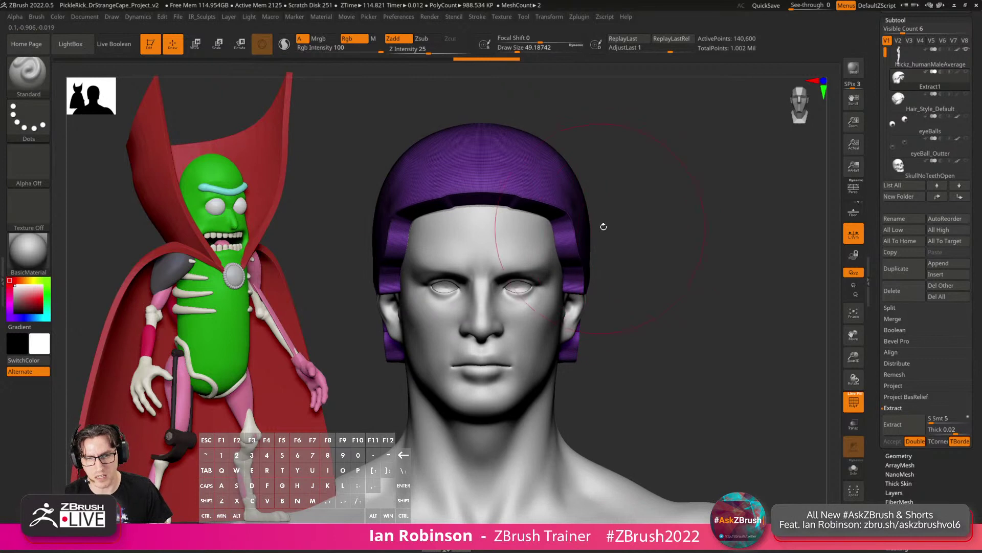
{"action": "key", "text": "shift+f"}
{"action": "key", "text": "shift+f"}
{"action": "key", "text": "shift+f"}
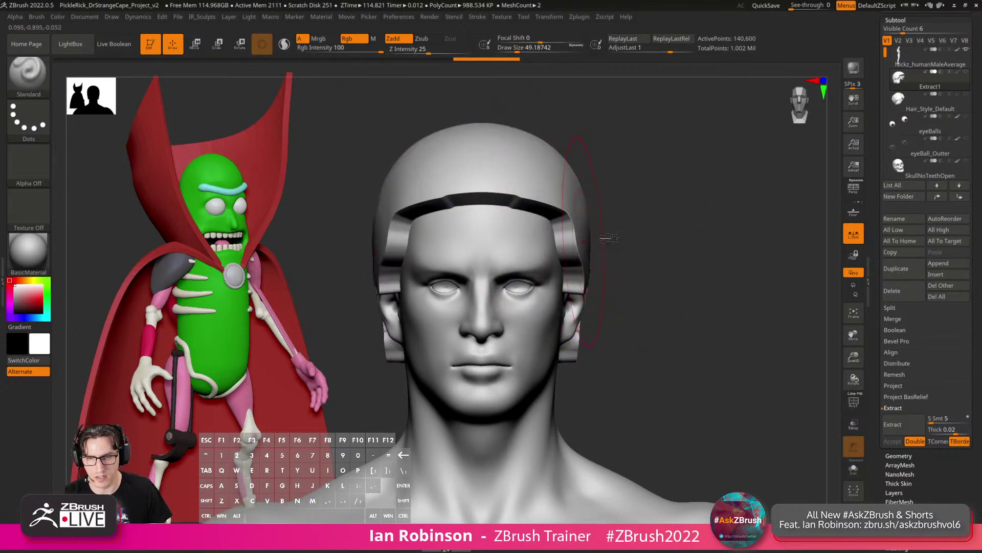
{"action": "left_click_drag", "start_coordinate": [609, 238], "coordinate": [640, 230], "text": "alt"}
{"action": "key", "text": "shift"}
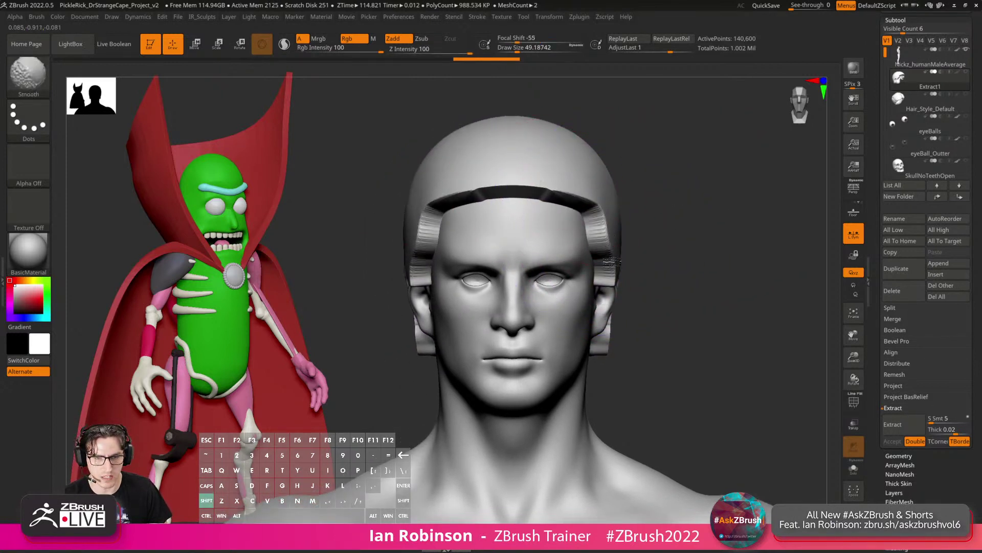
{"action": "mouse_move", "coordinate": [612, 262]}
{"action": "left_mouse_down", "text": "shift"}
{"action": "mouse_move", "coordinate": [579, 200]}
{"action": "mouse_move", "coordinate": [605, 285]}
{"action": "left_mouse_up", "text": "shift"}
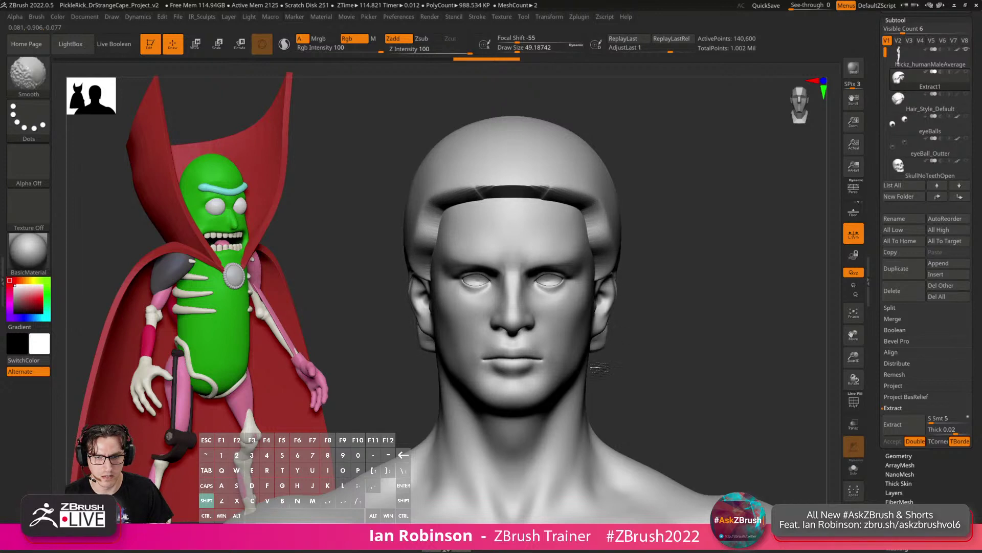
{"action": "mouse_move", "coordinate": [706, 287]}
{"action": "left_mouse_down"}
{"action": "mouse_move", "coordinate": [715, 274]}
{"action": "mouse_move", "coordinate": [636, 252]}
{"action": "left_mouse_up"}
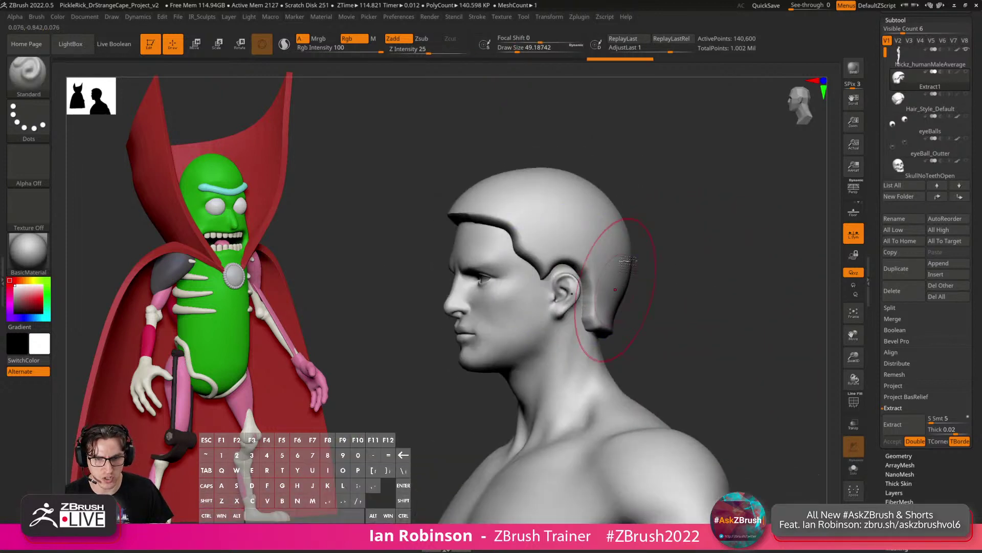
Centre the transform gizmo inside the head and scale the hair shell down uniformly to about 0.92.
{"action": "key", "text": "w"}
{"action": "left_click", "coordinate": [568, 220]}
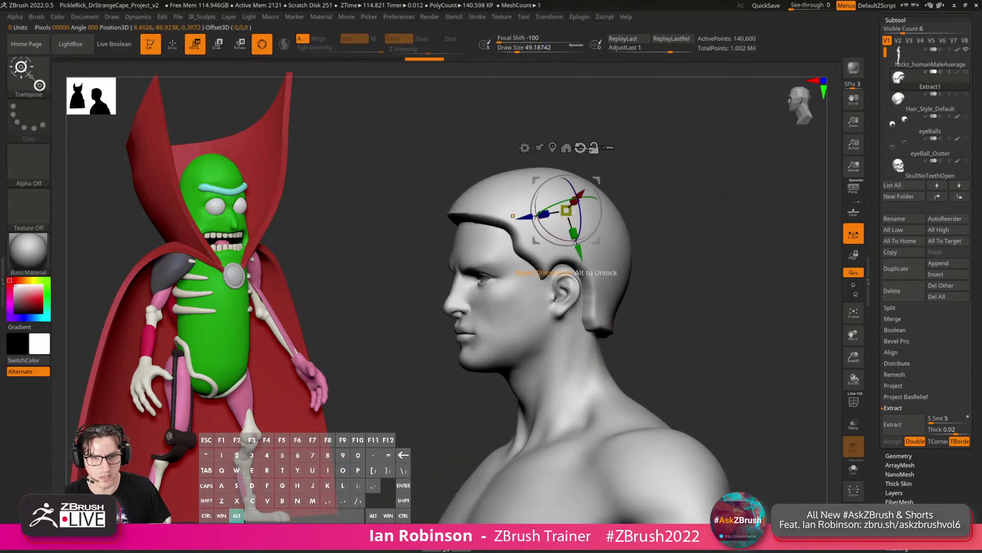
{"action": "left_click_drag", "start_coordinate": [653, 162], "coordinate": [593, 212]}
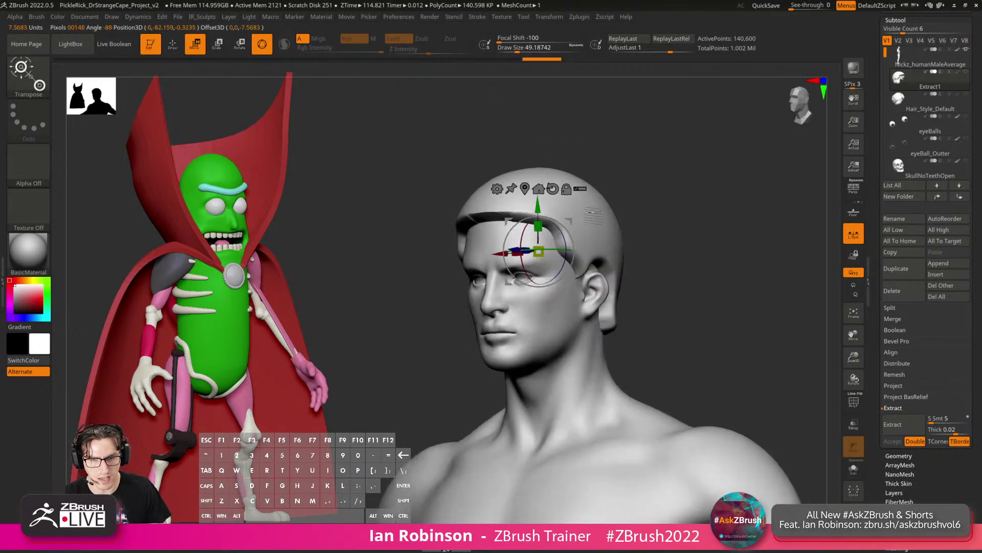
{"action": "left_click_drag", "start_coordinate": [539, 252], "coordinate": [539, 252]}
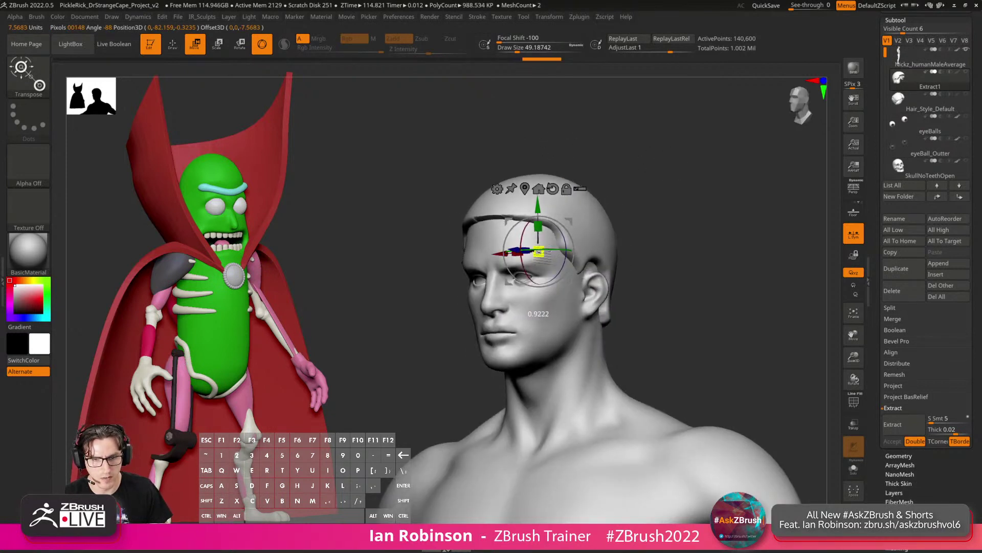
Smooth the hair shell's front edge across the forehead and down the temple.
{"action": "key", "text": "q"}
{"action": "left_click_drag", "start_coordinate": [659, 212], "coordinate": [660, 255], "text": "alt"}
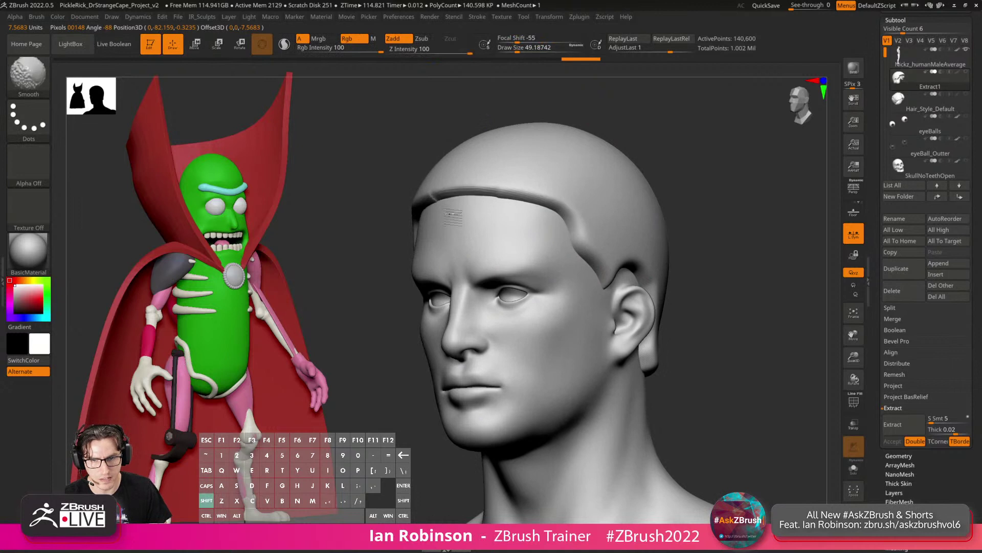
{"action": "left_click_drag", "start_coordinate": [448, 213], "coordinate": [568, 218], "text": "shift"}
{"action": "left_click_drag", "start_coordinate": [542, 177], "coordinate": [596, 260], "text": "shift"}
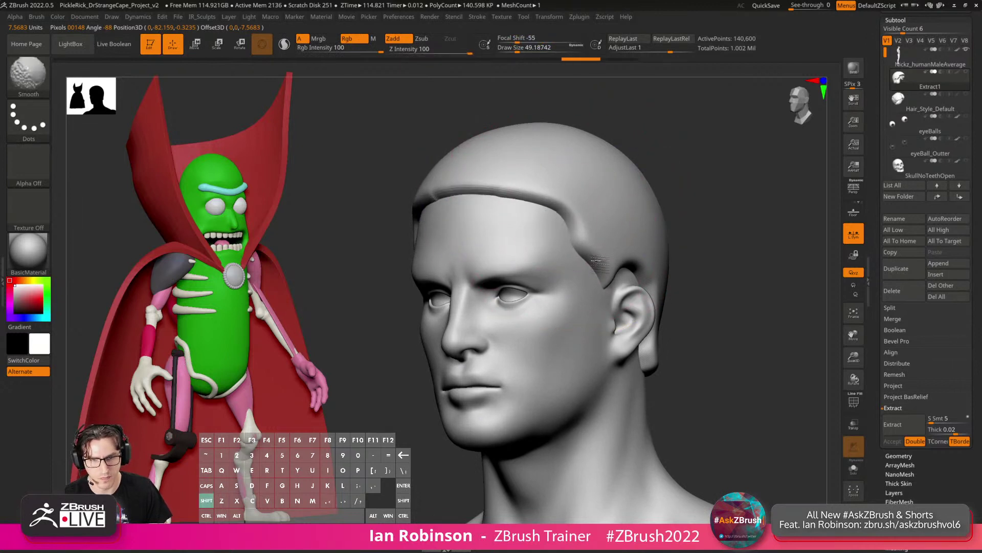
Pull the hair shell's edge in front of the ear into a sideburn with the Move brush at a draw size of about 15.
{"action": "left_click_drag", "start_coordinate": [744, 223], "coordinate": [693, 217]}
{"action": "key", "text": "s"}
{"action": "key", "text": "s"}
{"action": "left_click_drag", "start_coordinate": [576, 270], "coordinate": [569, 292]}
{"action": "key", "text": "b"}
{"action": "key", "text": "m"}
{"action": "key", "text": "v"}
{"action": "left_click_drag", "start_coordinate": [605, 252], "coordinate": [615, 266]}
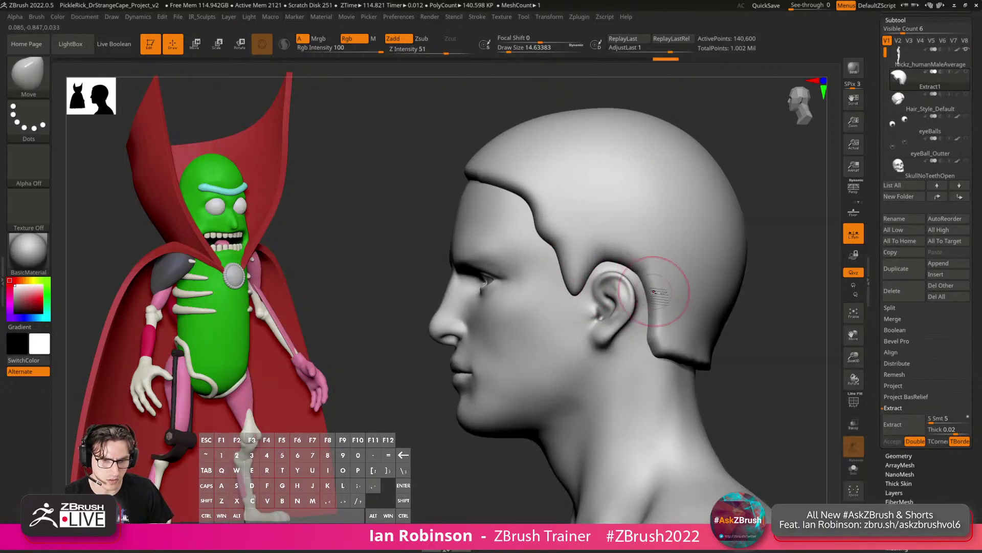
Reshape the hair shell's lower corner behind the ear with the Move brush and smooth the edge along the nape.
{"action": "mouse_move", "coordinate": [707, 298]}
{"action": "right_mouse_down", "text": "alt"}
{"action": "mouse_move", "coordinate": [635, 252]}
{"action": "mouse_move", "coordinate": [646, 285]}
{"action": "right_mouse_up", "text": "alt"}
{"action": "left_click_drag", "start_coordinate": [563, 304], "coordinate": [560, 319]}
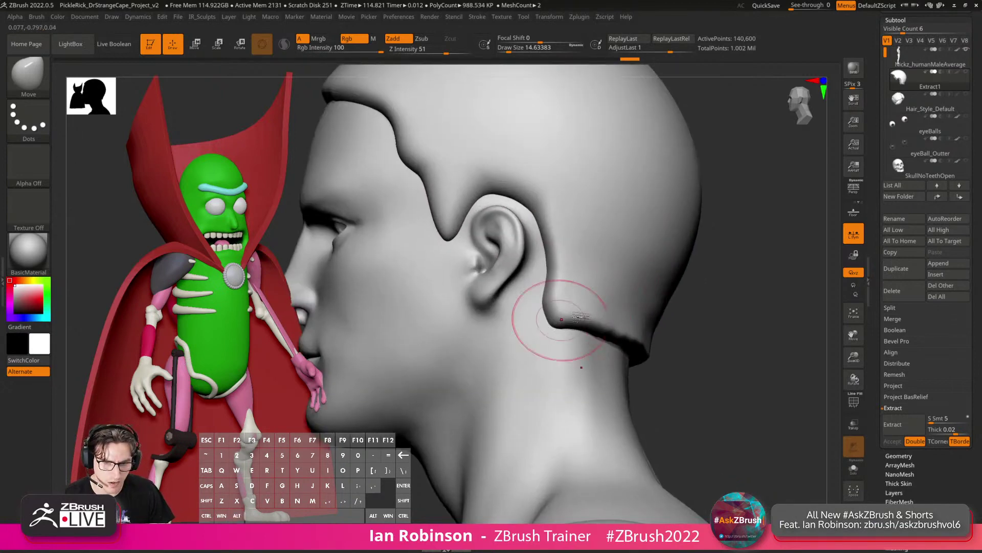
{"action": "mouse_move", "coordinate": [709, 335]}
{"action": "right_mouse_down"}
{"action": "mouse_move", "coordinate": [638, 293]}
{"action": "mouse_move", "coordinate": [481, 289]}
{"action": "right_mouse_up"}
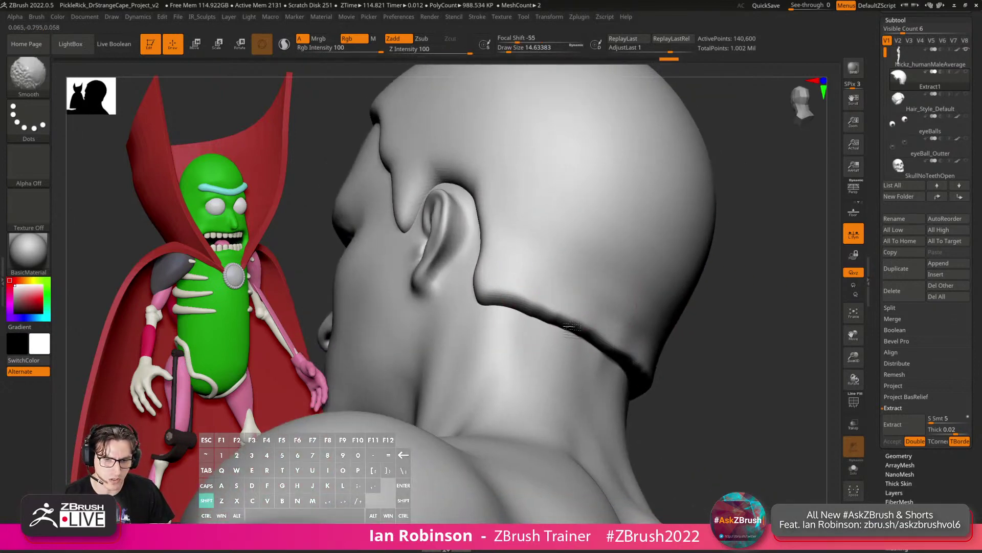
{"action": "right_click_drag", "start_coordinate": [737, 302], "coordinate": [567, 223]}
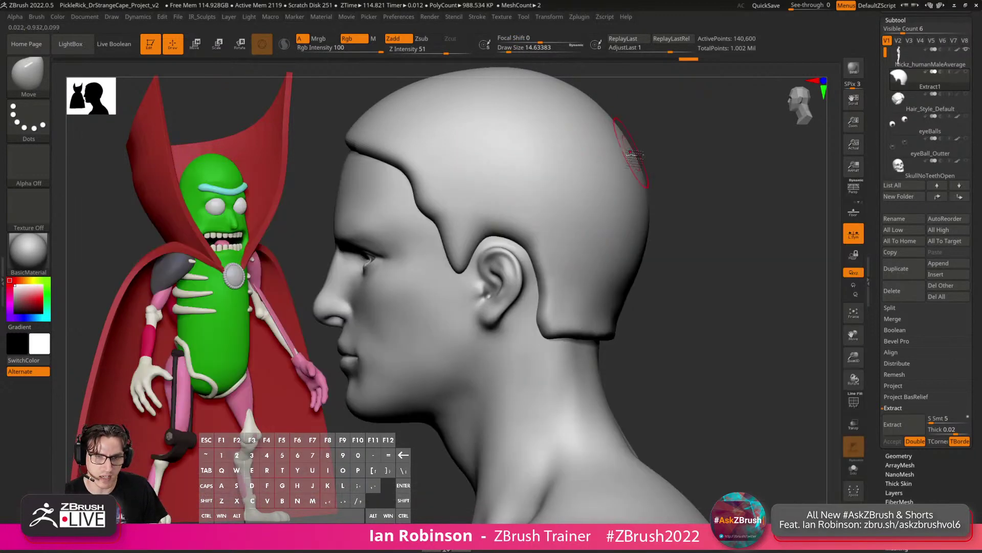
{"action": "right_click_drag", "start_coordinate": [630, 148], "coordinate": [677, 168]}
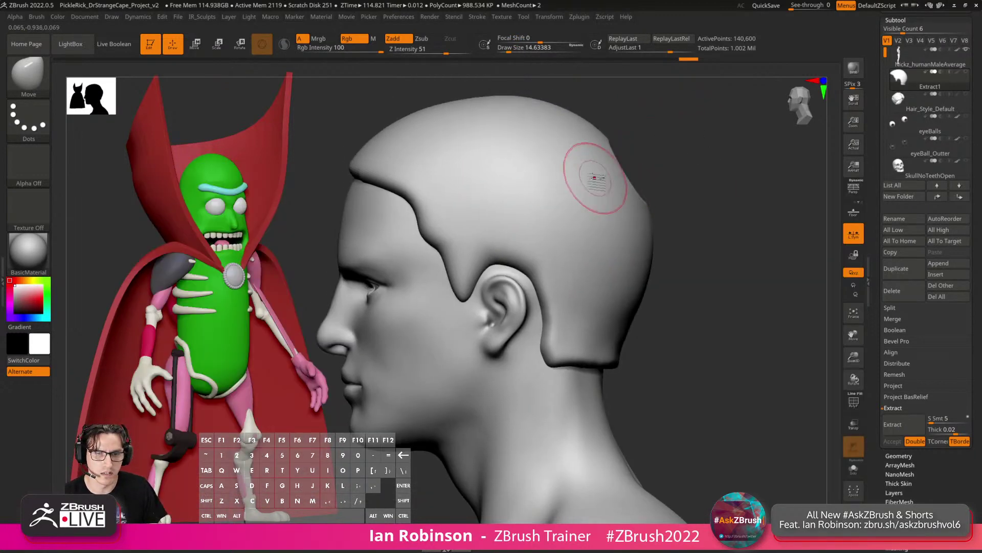
Carve a parting line around the hair shell from the temple to the back of the head with the DamStandard brush.
{"action": "key", "text": "b"}
{"action": "key", "text": "d"}
{"action": "key", "text": "s"}
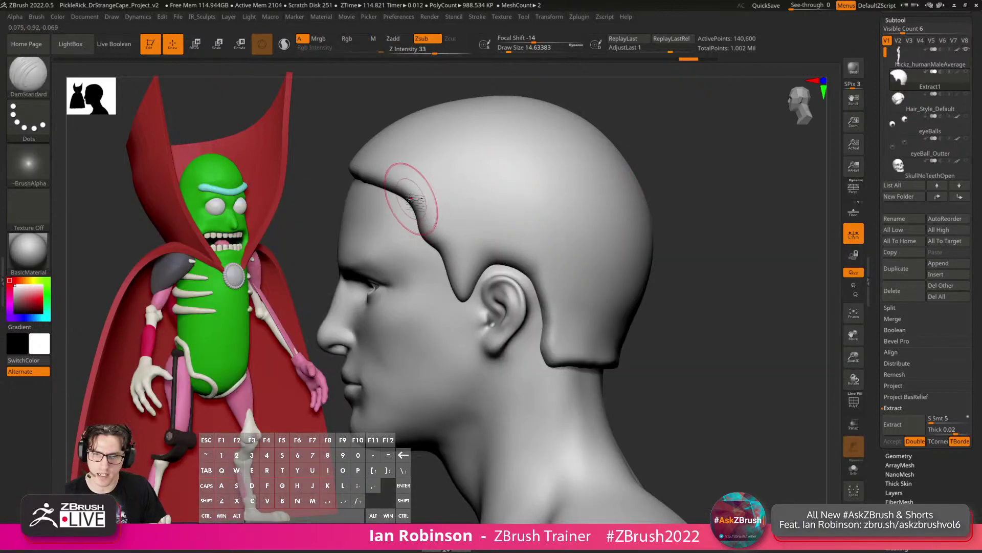
{"action": "left_click_drag", "start_coordinate": [499, 210], "coordinate": [608, 200]}
{"action": "left_click_drag", "start_coordinate": [532, 195], "coordinate": [621, 190]}
{"action": "mouse_move", "coordinate": [711, 191]}
{"action": "left_mouse_down"}
{"action": "mouse_move", "coordinate": [627, 195]}
{"action": "mouse_move", "coordinate": [660, 191]}
{"action": "left_mouse_up"}
{"action": "mouse_move", "coordinate": [737, 194]}
{"action": "left_mouse_down"}
{"action": "mouse_move", "coordinate": [468, 261]}
{"action": "mouse_move", "coordinate": [574, 231]}
{"action": "mouse_move", "coordinate": [686, 169]}
{"action": "left_mouse_up"}
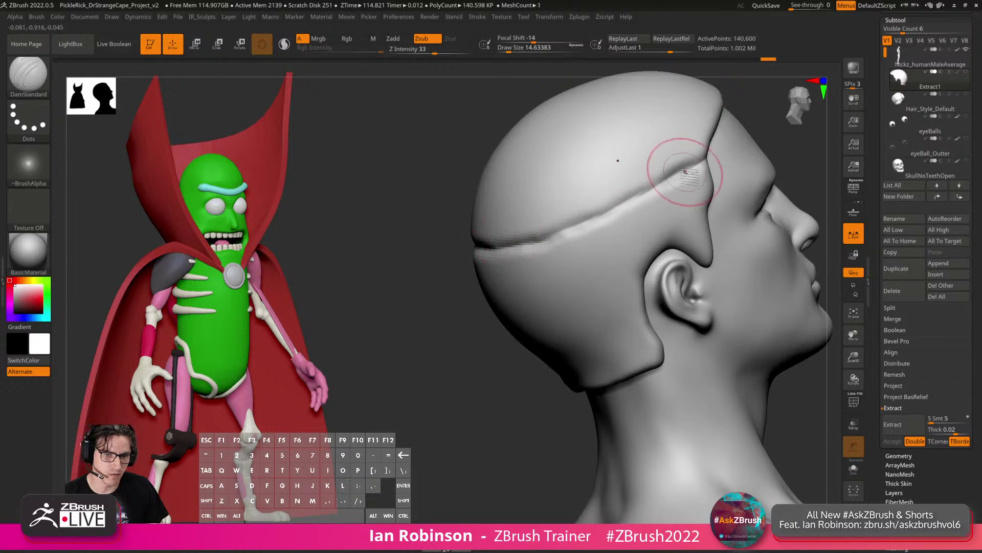
Mask the crown of the hair shell above the parting line and enlarge the draw size to about 28.
{"action": "mouse_move", "coordinate": [516, 240]}
{"action": "left_mouse_down"}
{"action": "mouse_move", "coordinate": [441, 238]}
{"action": "mouse_move", "coordinate": [419, 215]}
{"action": "mouse_move", "coordinate": [736, 133]}
{"action": "mouse_move", "coordinate": [767, 215]}
{"action": "mouse_move", "coordinate": [719, 265]}
{"action": "left_mouse_up"}
{"action": "left_click_drag", "start_coordinate": [772, 243], "coordinate": [749, 214], "text": "alt"}
{"action": "key", "text": "s"}
{"action": "left_click_drag", "start_coordinate": [465, 252], "coordinate": [470, 253]}
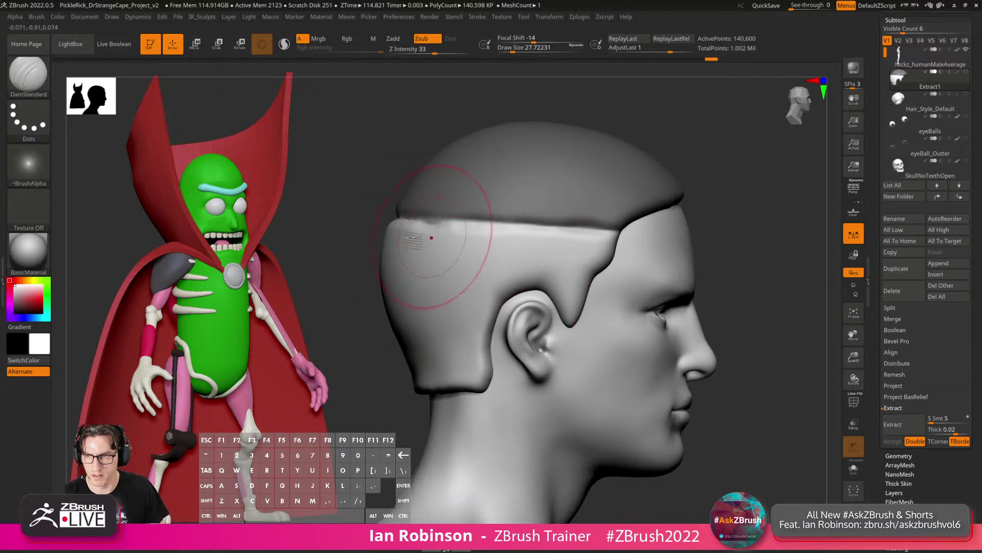
Carve down the back of the hair below the masked crown with subtractive ClayBuildup strokes at Z Intensity 9, and smooth them.
{"action": "key", "text": "b"}
{"action": "key", "text": "d"}
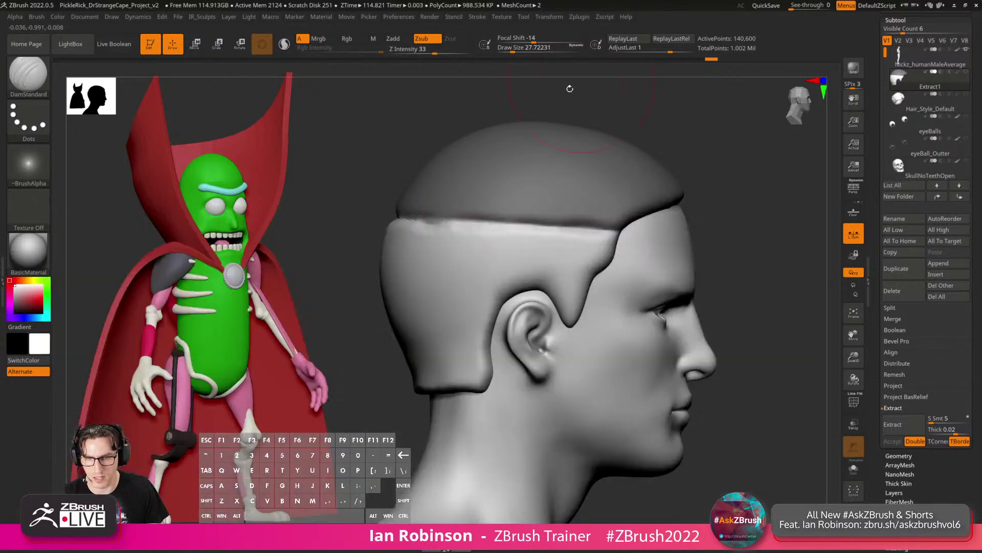
{"action": "key", "text": "b"}
{"action": "key", "text": "c"}
{"action": "key", "text": "b"}
{"action": "mouse_move", "coordinate": [411, 225]}
{"action": "left_mouse_down", "text": "alt"}
{"action": "mouse_move", "coordinate": [399, 235]}
{"action": "mouse_move", "coordinate": [400, 280]}
{"action": "left_mouse_up", "text": "alt"}
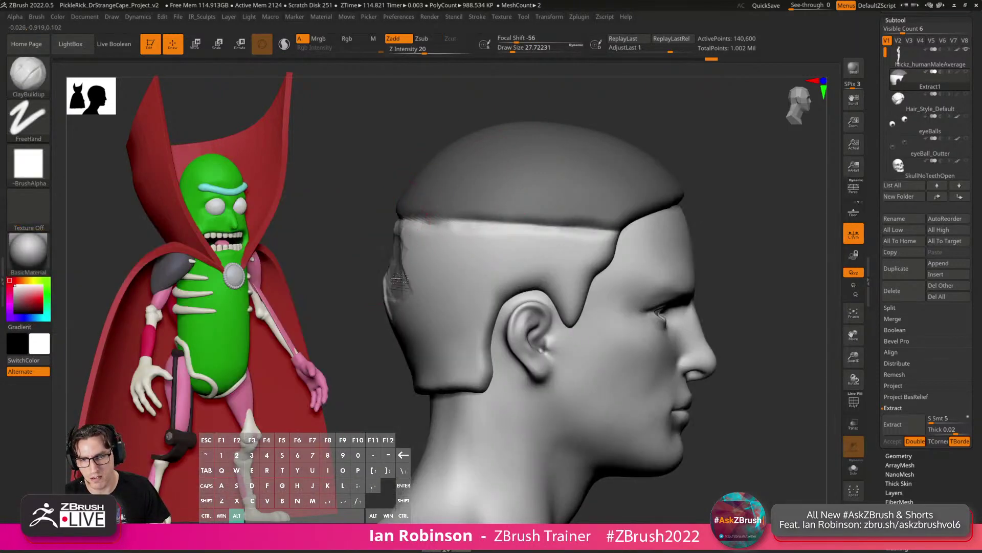
{"action": "left_click_drag", "start_coordinate": [412, 316], "coordinate": [383, 231], "text": "alt"}
{"action": "right_click_drag", "start_coordinate": [417, 252], "coordinate": [482, 263]}
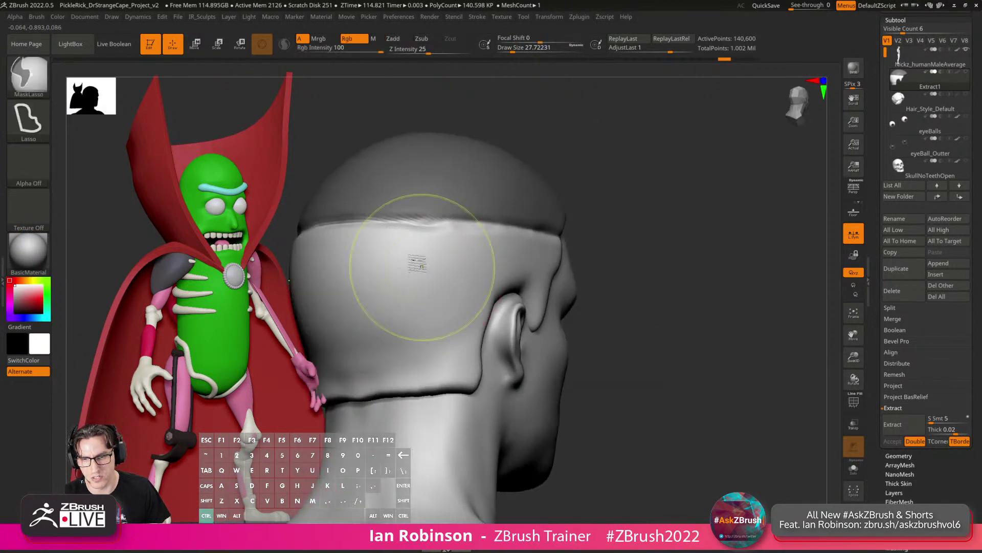
{"action": "mouse_move", "coordinate": [390, 296]}
{"action": "left_mouse_down", "text": "alt"}
{"action": "mouse_move", "coordinate": [433, 305]}
{"action": "mouse_move", "coordinate": [358, 290]}
{"action": "mouse_move", "coordinate": [382, 267]}
{"action": "mouse_move", "coordinate": [434, 265]}
{"action": "mouse_move", "coordinate": [494, 225]}
{"action": "mouse_move", "coordinate": [534, 271]}
{"action": "mouse_move", "coordinate": [529, 297]}
{"action": "mouse_move", "coordinate": [492, 256]}
{"action": "mouse_move", "coordinate": [442, 256]}
{"action": "mouse_move", "coordinate": [391, 225]}
{"action": "mouse_move", "coordinate": [327, 333]}
{"action": "mouse_move", "coordinate": [461, 368]}
{"action": "mouse_move", "coordinate": [414, 346]}
{"action": "mouse_move", "coordinate": [363, 407]}
{"action": "left_mouse_up", "text": "alt"}
{"action": "key", "text": "space"}
{"action": "left_click", "coordinate": [412, 50]}
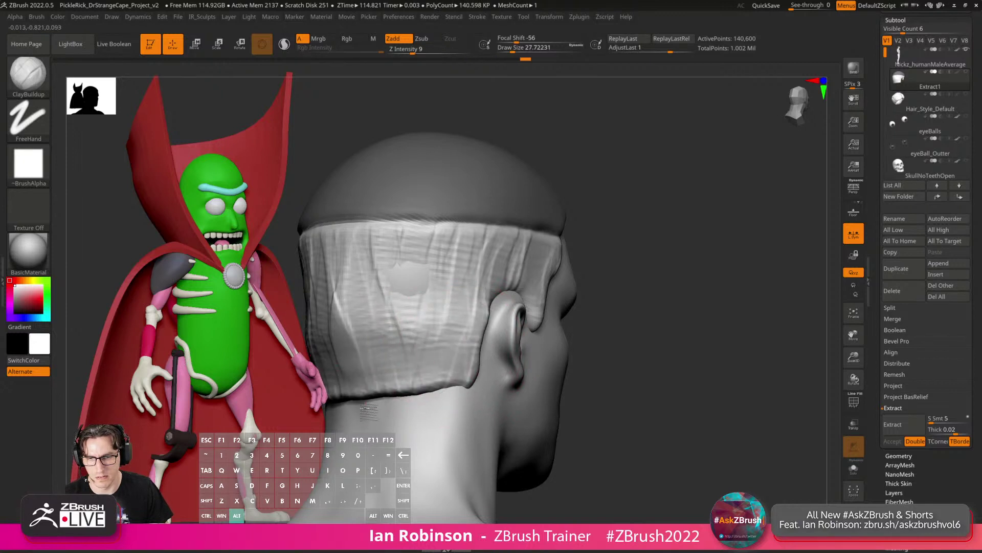
{"action": "mouse_move", "coordinate": [365, 316]}
{"action": "left_mouse_down", "text": "shift"}
{"action": "mouse_move", "coordinate": [383, 292]}
{"action": "mouse_move", "coordinate": [531, 262]}
{"action": "left_mouse_up", "text": "shift"}
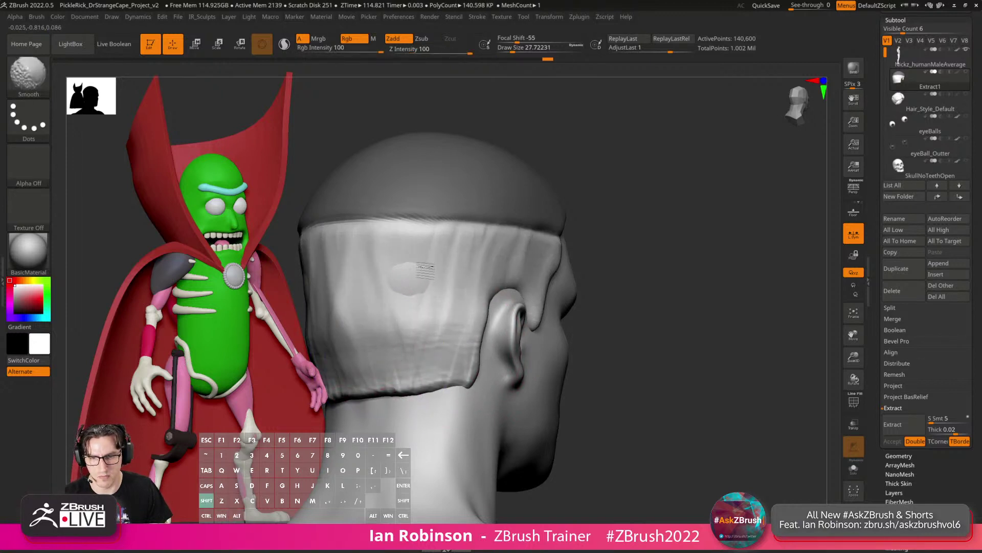
{"action": "left_click_drag", "start_coordinate": [758, 228], "coordinate": [687, 225]}
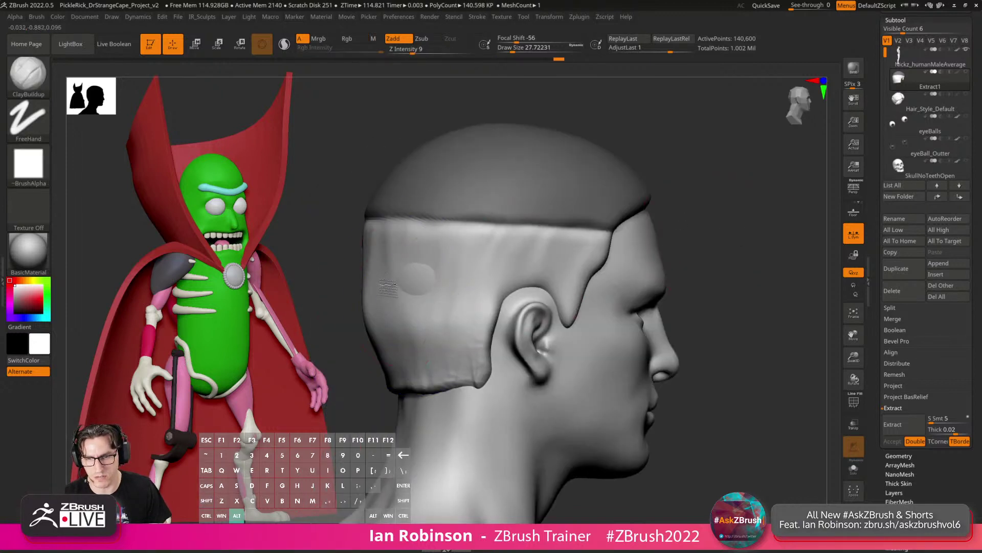
Thin the hair around and behind the ear with more subtractive ClayBuildup strokes and smooth the side surface.
{"action": "mouse_move", "coordinate": [436, 345]}
{"action": "left_mouse_down", "text": "alt"}
{"action": "mouse_move", "coordinate": [474, 353]}
{"action": "mouse_move", "coordinate": [485, 330]}
{"action": "left_mouse_up", "text": "alt"}
{"action": "left_click_drag", "start_coordinate": [375, 270], "coordinate": [376, 275], "text": "alt"}
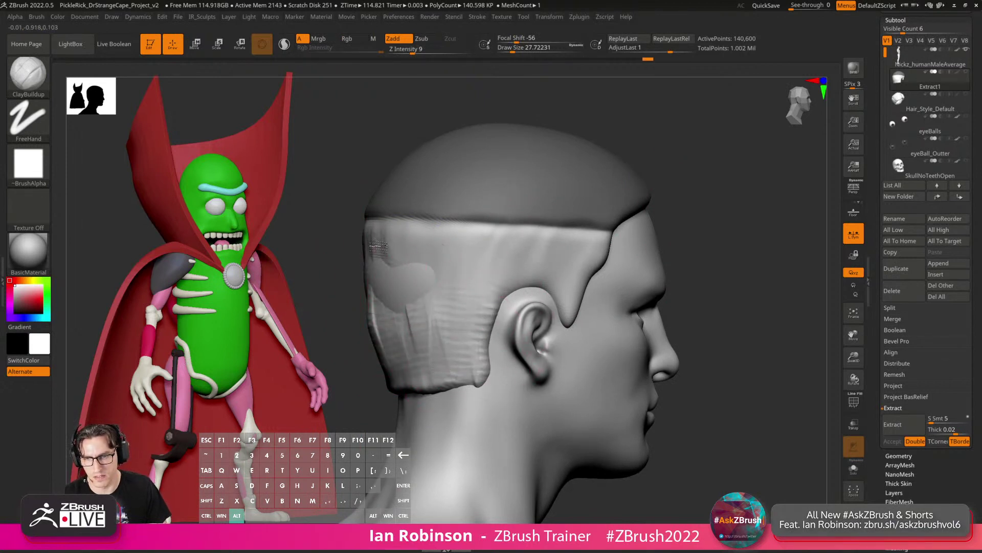
{"action": "mouse_move", "coordinate": [496, 239]}
{"action": "left_mouse_down", "text": "alt"}
{"action": "mouse_move", "coordinate": [553, 267]}
{"action": "mouse_move", "coordinate": [571, 302]}
{"action": "left_mouse_up", "text": "alt"}
{"action": "mouse_move", "coordinate": [430, 302]}
{"action": "left_mouse_down", "text": "alt"}
{"action": "mouse_move", "coordinate": [402, 327]}
{"action": "mouse_move", "coordinate": [372, 317]}
{"action": "mouse_move", "coordinate": [422, 387]}
{"action": "mouse_move", "coordinate": [475, 379]}
{"action": "mouse_move", "coordinate": [417, 373]}
{"action": "mouse_move", "coordinate": [451, 361]}
{"action": "mouse_move", "coordinate": [470, 333]}
{"action": "left_mouse_up", "text": "alt"}
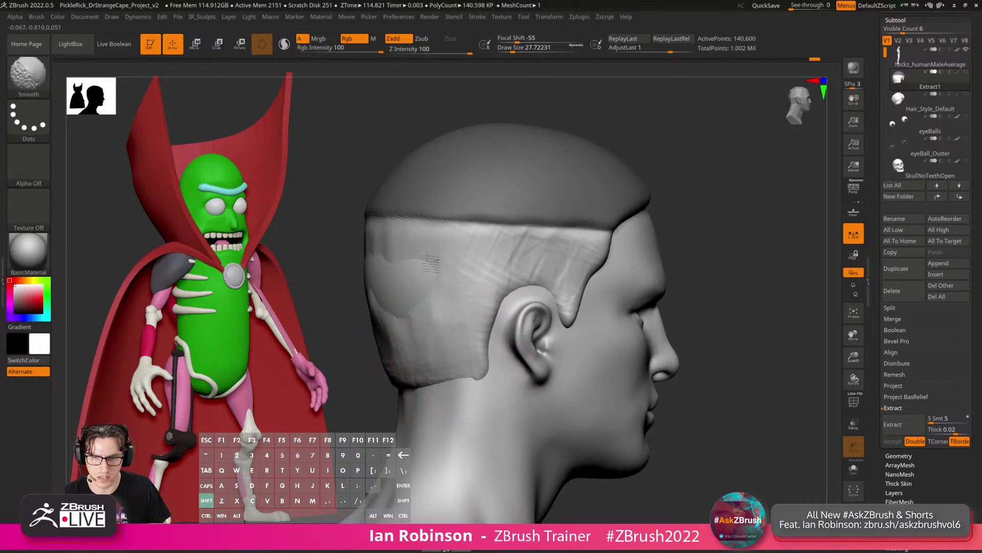
{"action": "left_click_drag", "start_coordinate": [431, 260], "coordinate": [582, 255], "text": "shift"}
Widen and blunt the sideburn's tip in front of the ear with the Move brush at a draw size of about 7.
{"action": "mouse_move", "coordinate": [776, 190]}
{"action": "left_mouse_down"}
{"action": "mouse_move", "coordinate": [748, 193]}
{"action": "mouse_move", "coordinate": [747, 214]}
{"action": "left_mouse_up"}
{"action": "key", "text": "s"}
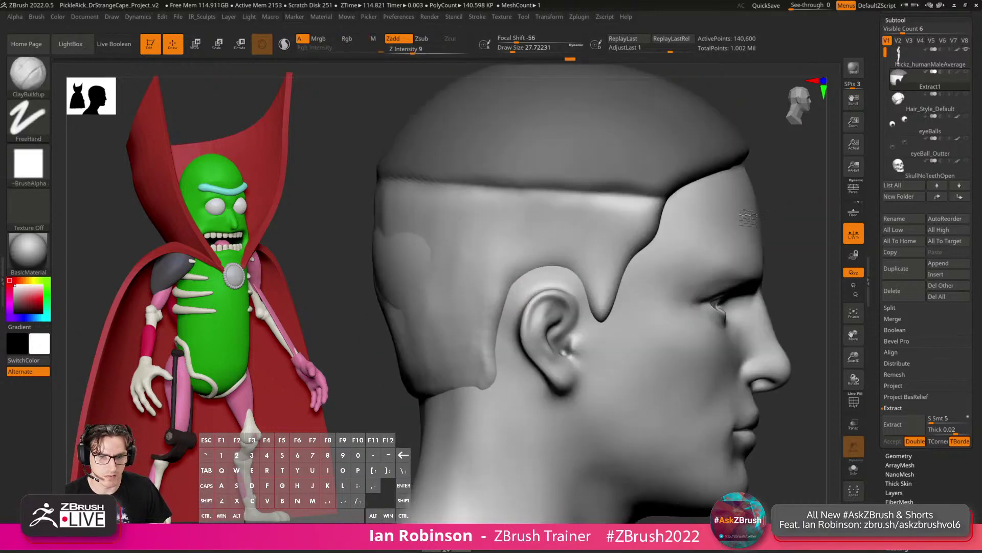
{"action": "right_click_drag", "start_coordinate": [596, 232], "coordinate": [527, 171], "text": "alt"}
{"action": "key", "text": "b"}
{"action": "key", "text": "m"}
{"action": "key", "text": "v"}
{"action": "key", "text": "s"}
{"action": "left_click_drag", "start_coordinate": [571, 257], "coordinate": [552, 257]}
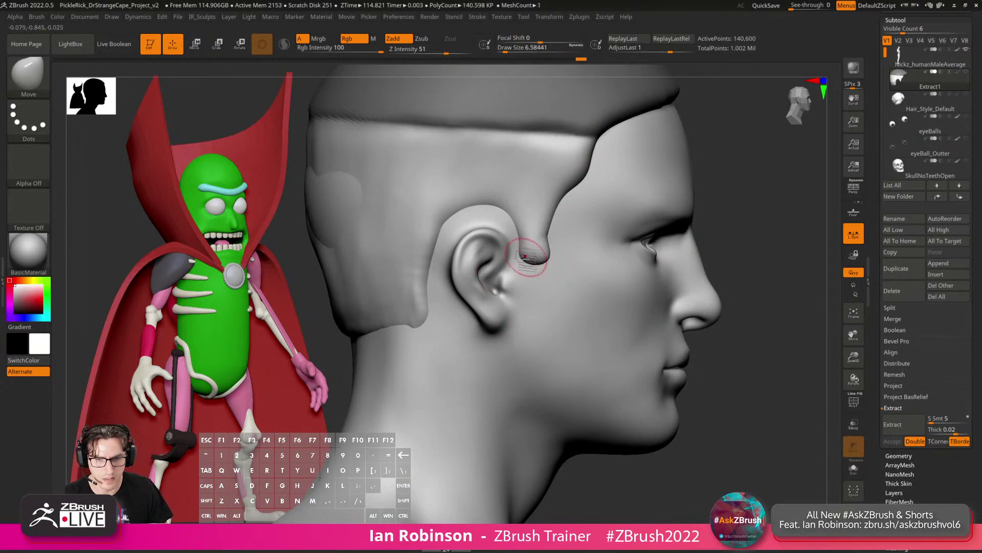
Flatten the sideburn and the side hair above the ear with TrimDynamic at a draw size of about 18.
{"action": "mouse_move", "coordinate": [599, 243]}
{"action": "right_mouse_down"}
{"action": "mouse_move", "coordinate": [570, 231]}
{"action": "mouse_move", "coordinate": [585, 232]}
{"action": "right_mouse_up"}
{"action": "key", "text": "b"}
{"action": "key", "text": "d"}
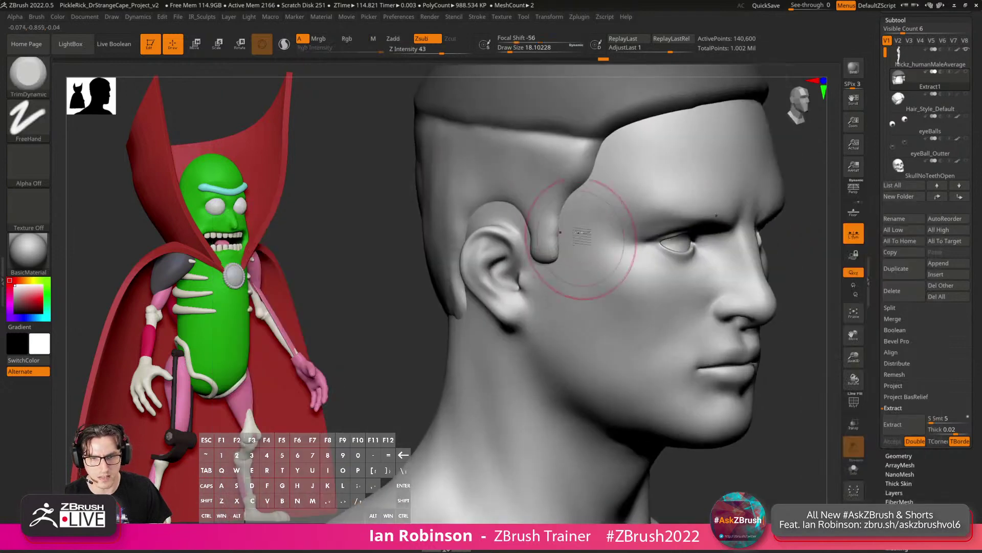
{"action": "mouse_move", "coordinate": [585, 233]}
{"action": "left_mouse_down"}
{"action": "mouse_move", "coordinate": [537, 202]}
{"action": "mouse_move", "coordinate": [555, 163]}
{"action": "mouse_move", "coordinate": [548, 174]}
{"action": "left_mouse_up"}
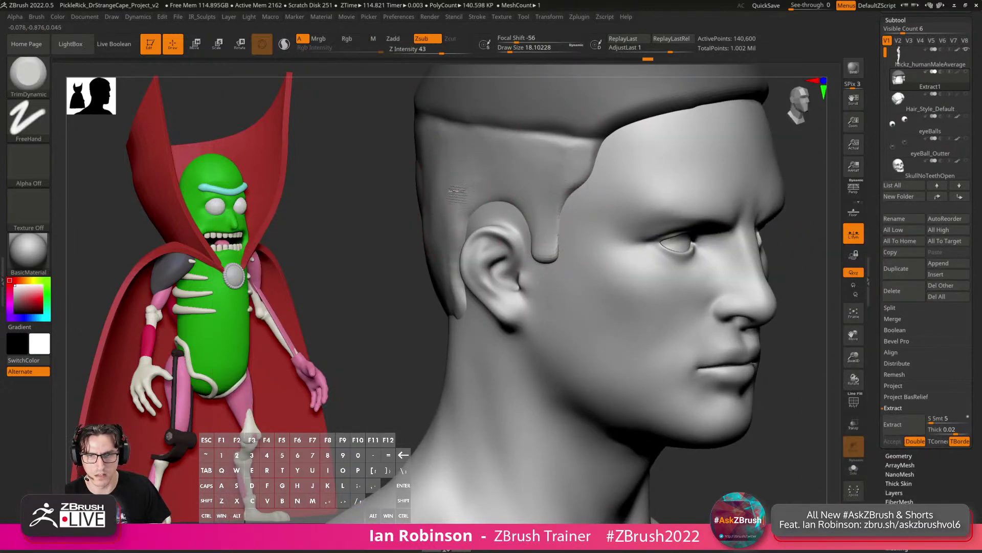
Flatten the uneven patches on the back of the hair and along the nape with TrimDynamic.
{"action": "right_click_drag", "start_coordinate": [457, 192], "coordinate": [560, 212]}
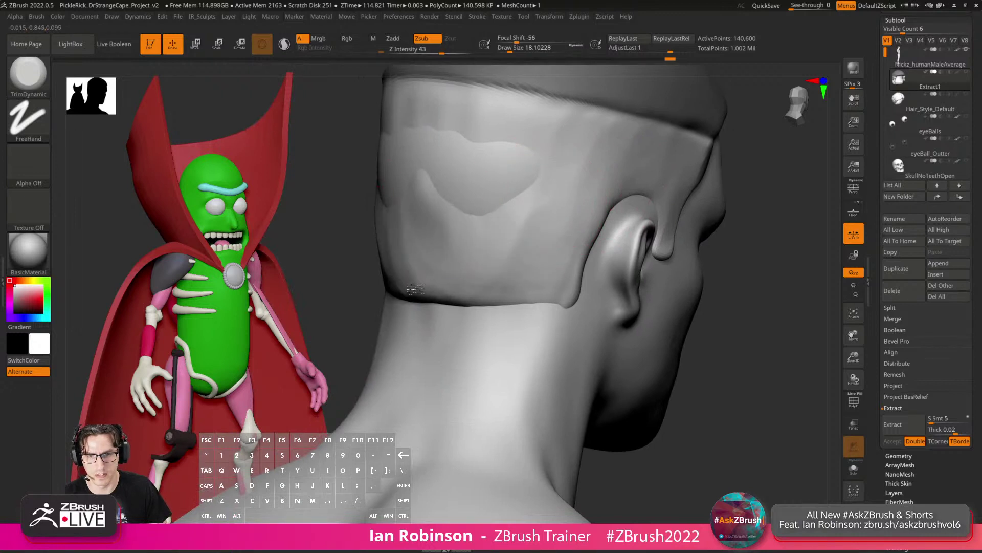
{"action": "mouse_move", "coordinate": [494, 233]}
{"action": "left_mouse_down"}
{"action": "mouse_move", "coordinate": [524, 254]}
{"action": "mouse_move", "coordinate": [574, 215]}
{"action": "mouse_move", "coordinate": [572, 182]}
{"action": "left_mouse_up"}
{"action": "right_click_drag", "start_coordinate": [553, 243], "coordinate": [559, 303], "text": "alt"}
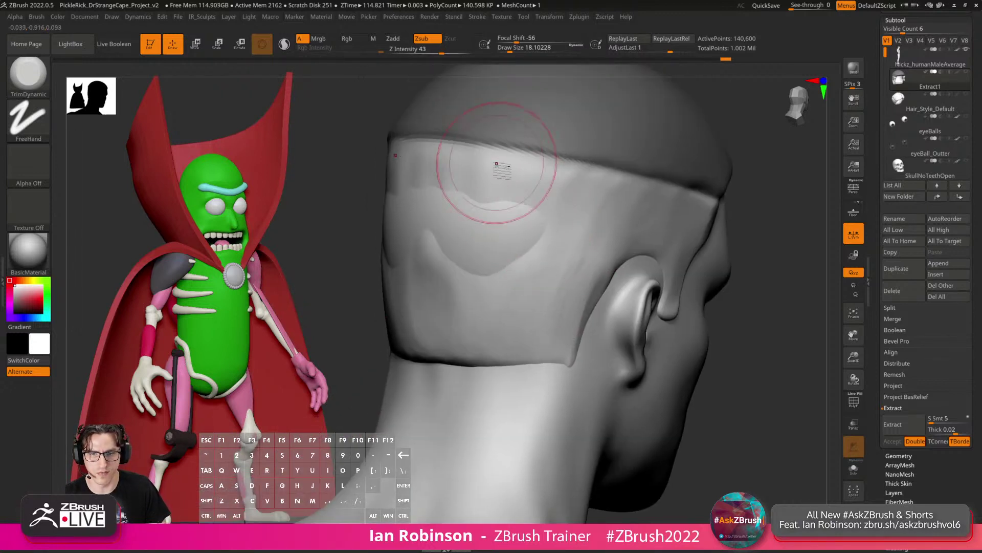
{"action": "mouse_move", "coordinate": [554, 218]}
{"action": "left_mouse_down"}
{"action": "mouse_move", "coordinate": [465, 236]}
{"action": "mouse_move", "coordinate": [492, 241]}
{"action": "left_mouse_up"}
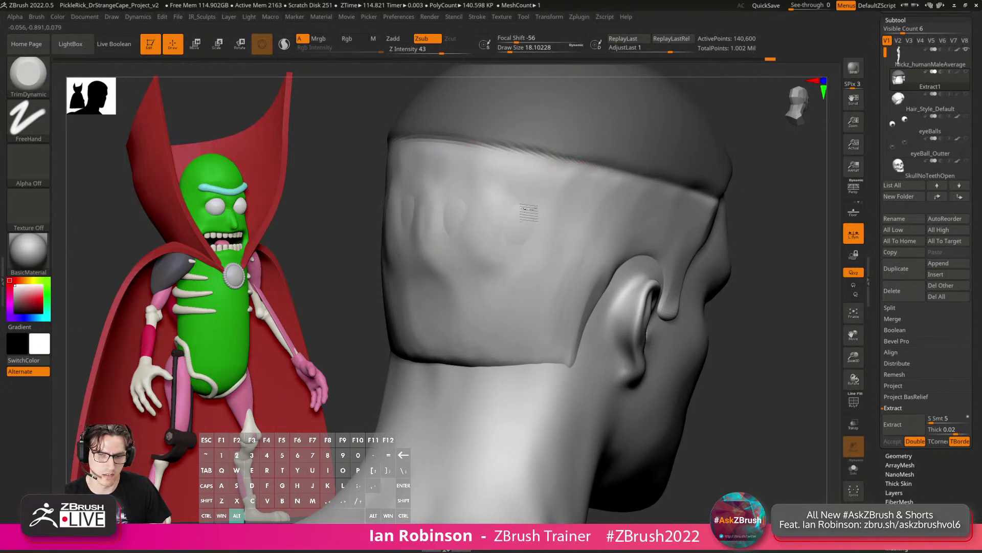
Fill the dents on the back of the hair with inverted TrimDynamic strokes, then level and smooth the remaining bumps.
{"action": "left_click_drag", "start_coordinate": [529, 212], "coordinate": [509, 261], "text": "alt"}
{"action": "left_click_drag", "start_coordinate": [457, 210], "coordinate": [451, 235], "text": "alt"}
{"action": "mouse_move", "coordinate": [525, 215]}
{"action": "left_mouse_down", "text": "alt"}
{"action": "mouse_move", "coordinate": [515, 264]}
{"action": "mouse_move", "coordinate": [498, 238]}
{"action": "mouse_move", "coordinate": [457, 248]}
{"action": "left_mouse_up", "text": "alt"}
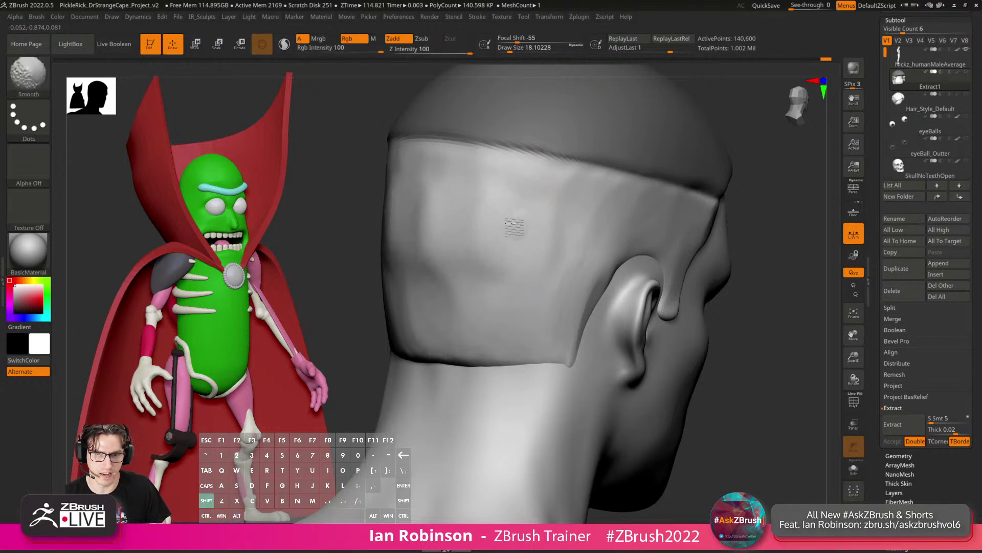
{"action": "left_click_drag", "start_coordinate": [514, 227], "coordinate": [523, 252], "text": "alt"}
{"action": "mouse_move", "coordinate": [530, 215]}
{"action": "left_mouse_down", "text": "alt"}
{"action": "mouse_move", "coordinate": [517, 220]}
{"action": "mouse_move", "coordinate": [517, 258]}
{"action": "mouse_move", "coordinate": [491, 258]}
{"action": "left_mouse_up", "text": "alt"}
{"action": "left_click_drag", "start_coordinate": [498, 222], "coordinate": [486, 310], "text": "alt"}
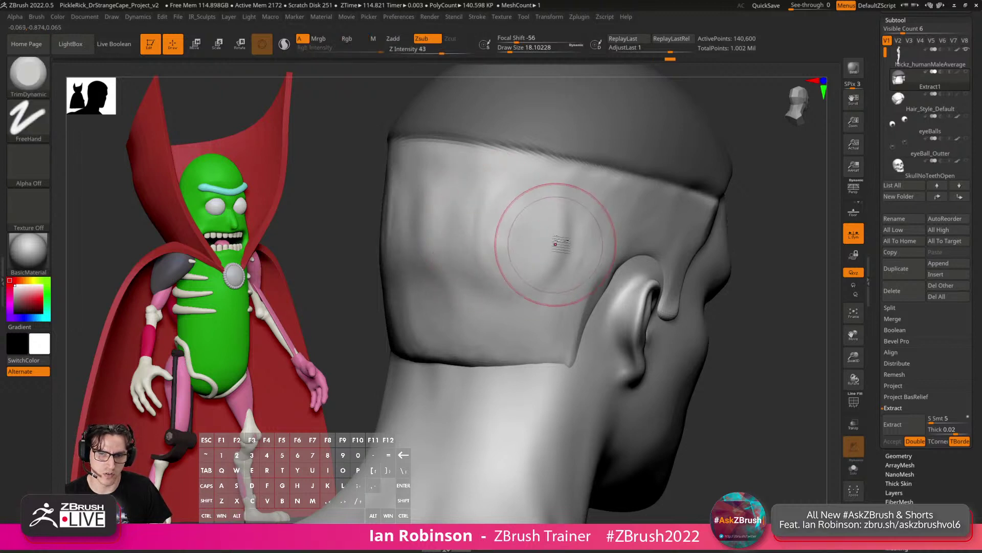
{"action": "left_click_drag", "start_coordinate": [481, 266], "coordinate": [455, 266]}
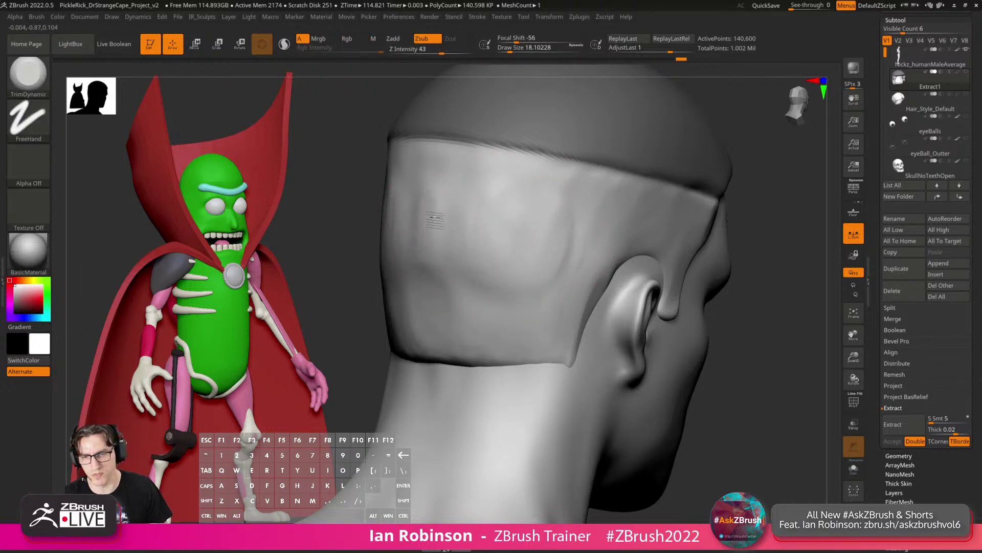
{"action": "left_click_drag", "start_coordinate": [435, 220], "coordinate": [424, 221]}
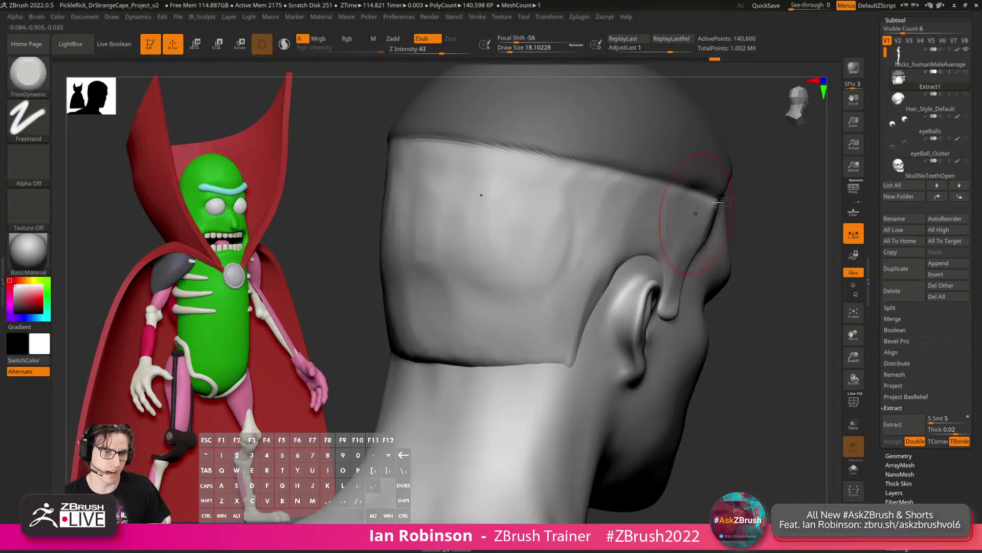
Flatten the trimmed hair from the temple to the back of the head with TrimDynamic, smoothing the side and filling its dents.
{"action": "right_click_drag", "start_coordinate": [720, 202], "coordinate": [666, 229]}
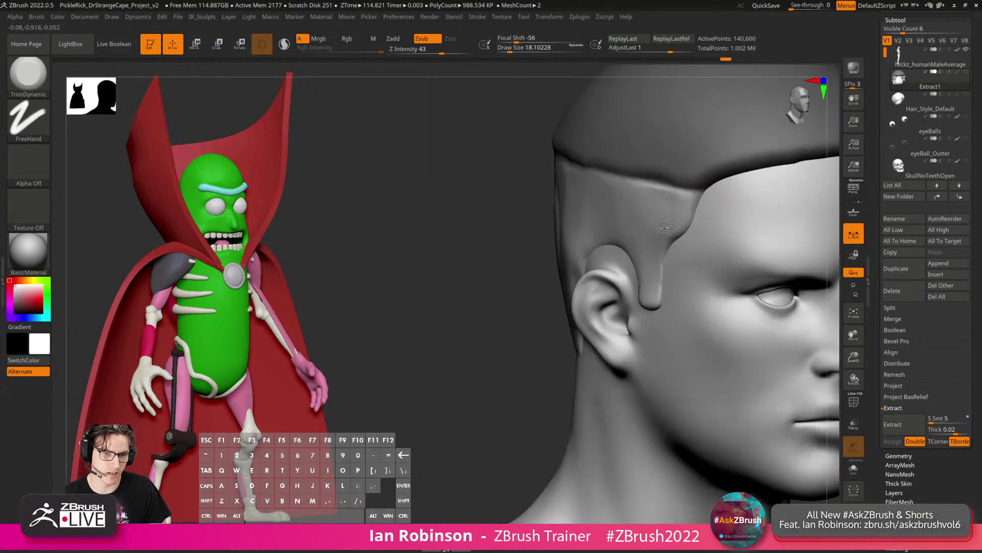
{"action": "left_click_drag", "start_coordinate": [665, 227], "coordinate": [680, 183]}
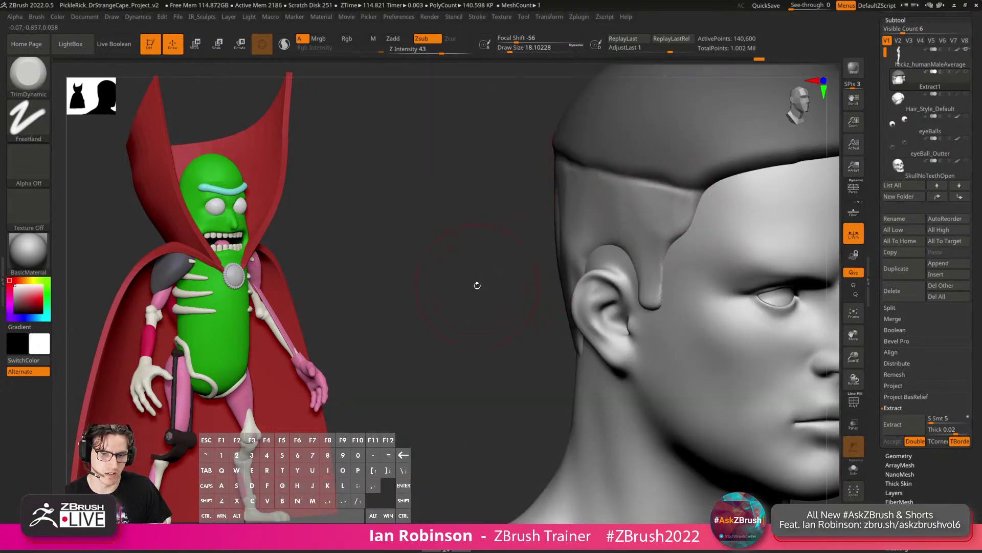
{"action": "left_click_drag", "start_coordinate": [477, 285], "coordinate": [574, 208]}
{"action": "key", "text": "shift"}
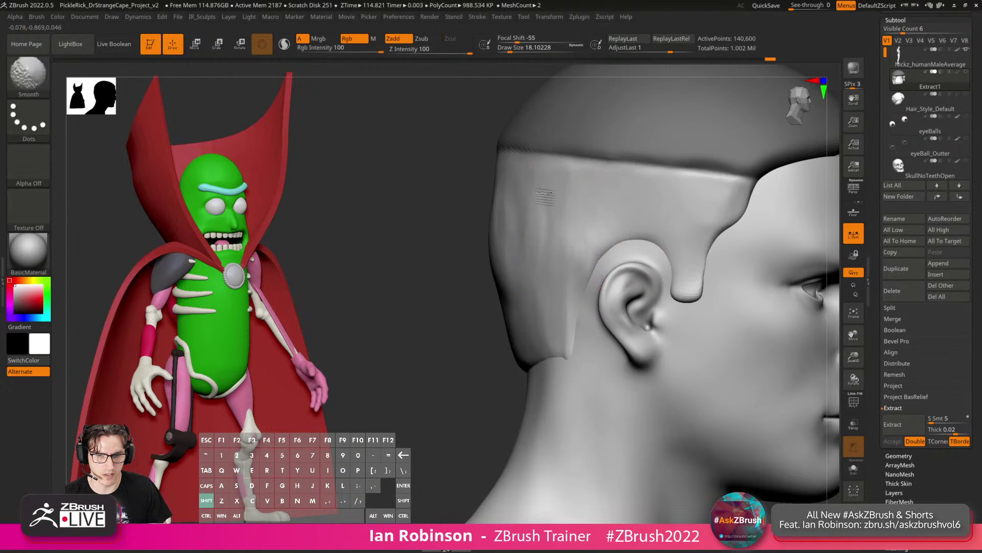
{"action": "right_click_drag", "start_coordinate": [517, 329], "coordinate": [470, 280]}
{"action": "key", "text": "alt"}
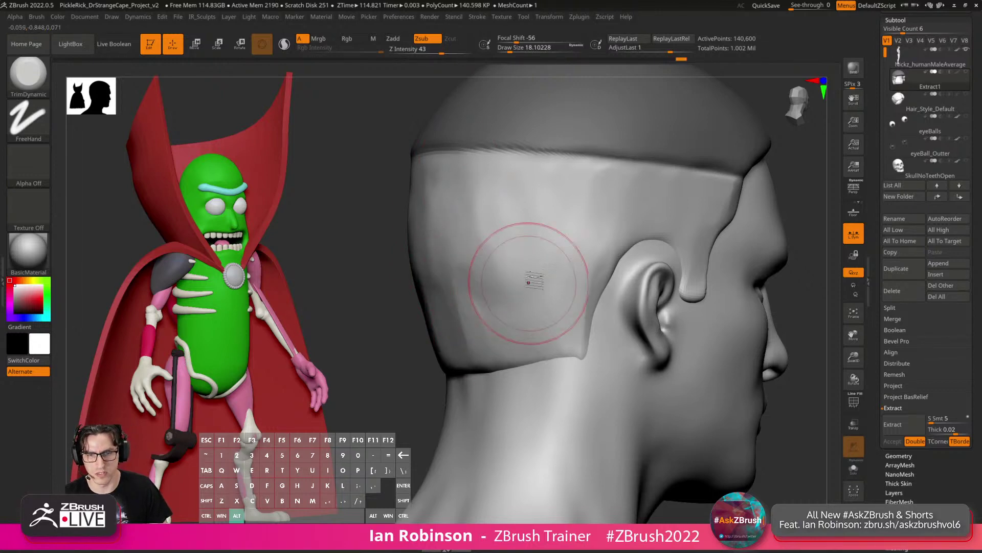
Invert the mask so the crown is editable and the trimmed sides are protected, and set the draw size to about 9.
{"action": "right_click_drag", "start_coordinate": [476, 281], "coordinate": [576, 193]}
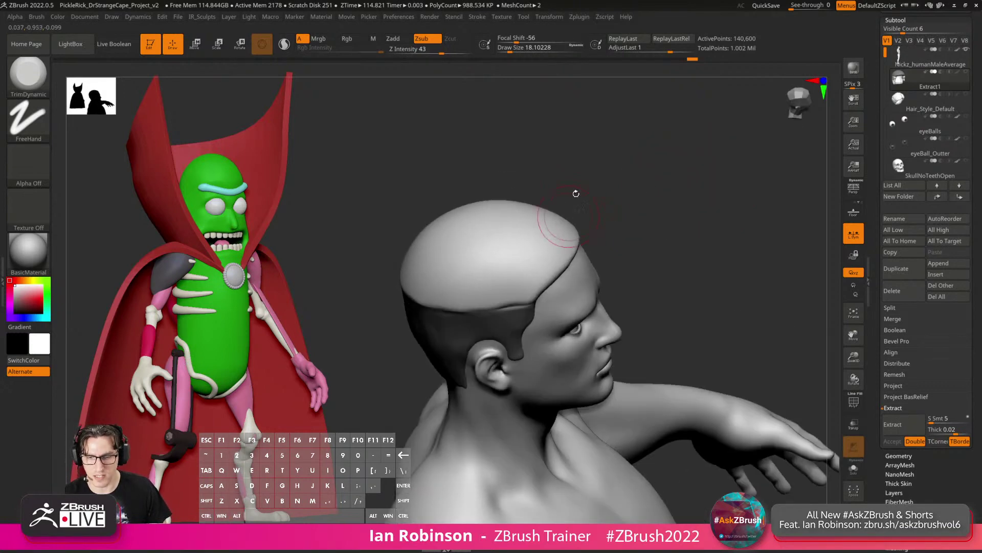
{"action": "mouse_move", "coordinate": [659, 167]}
{"action": "right_mouse_down"}
{"action": "mouse_move", "coordinate": [520, 232]}
{"action": "mouse_move", "coordinate": [664, 181]}
{"action": "right_mouse_up"}
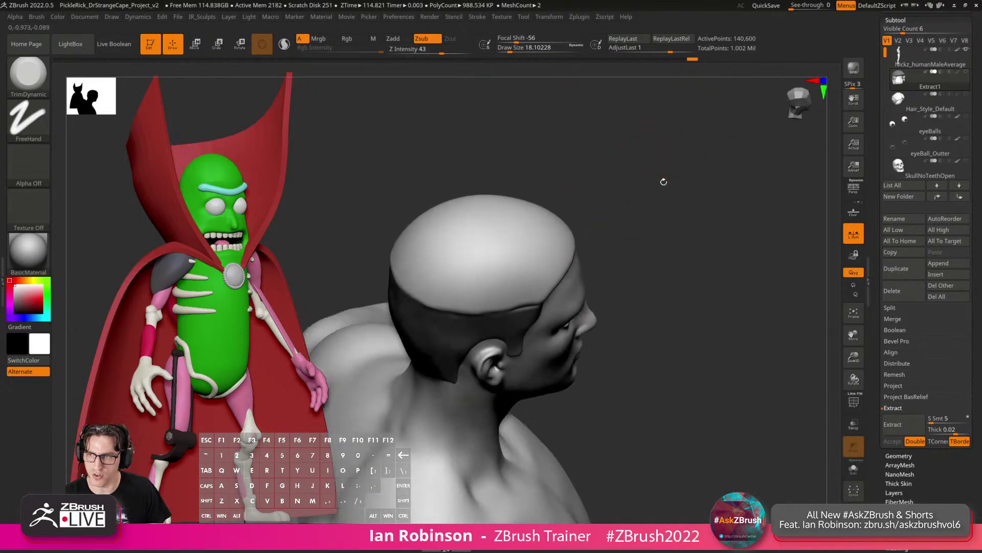
{"action": "key", "text": "s"}
{"action": "left_click_drag", "start_coordinate": [572, 202], "coordinate": [568, 203]}
{"action": "key", "text": "b"}
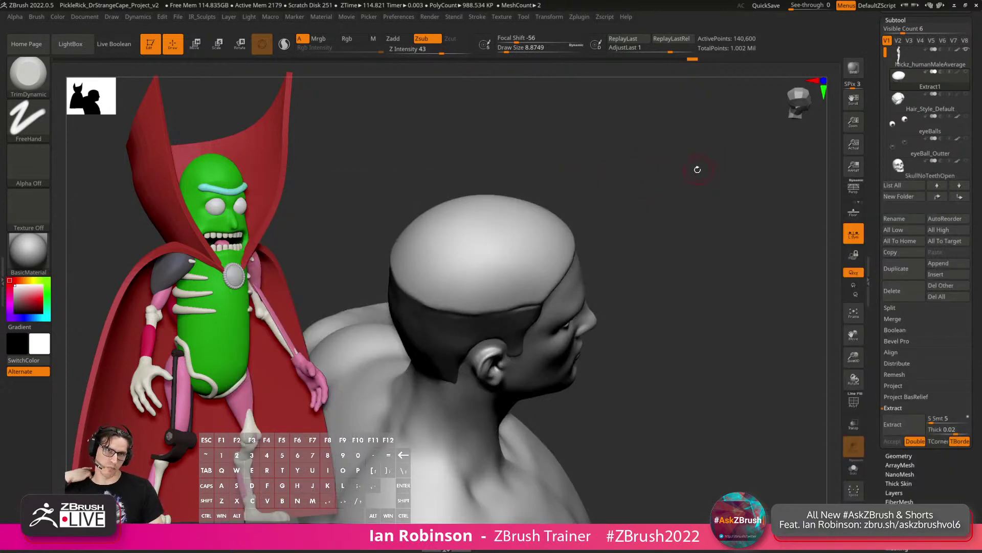
Switch to the Rake brush and set its Z Intensity to 22.
{"action": "mouse_move", "coordinate": [666, 165]}
{"action": "right_mouse_down"}
{"action": "mouse_move", "coordinate": [696, 172]}
{"action": "mouse_move", "coordinate": [556, 221]}
{"action": "mouse_move", "coordinate": [427, 238]}
{"action": "right_mouse_up"}
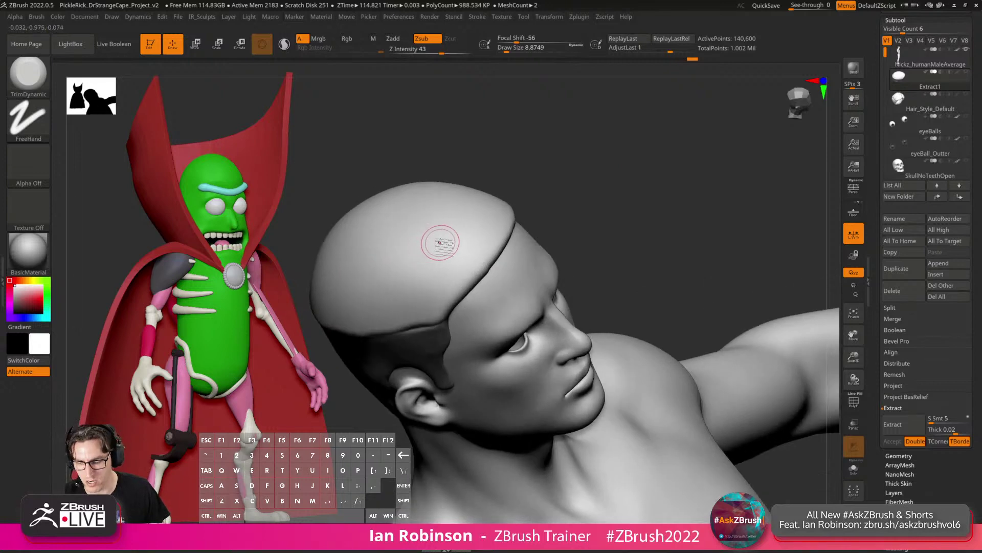
{"action": "key", "text": "b"}
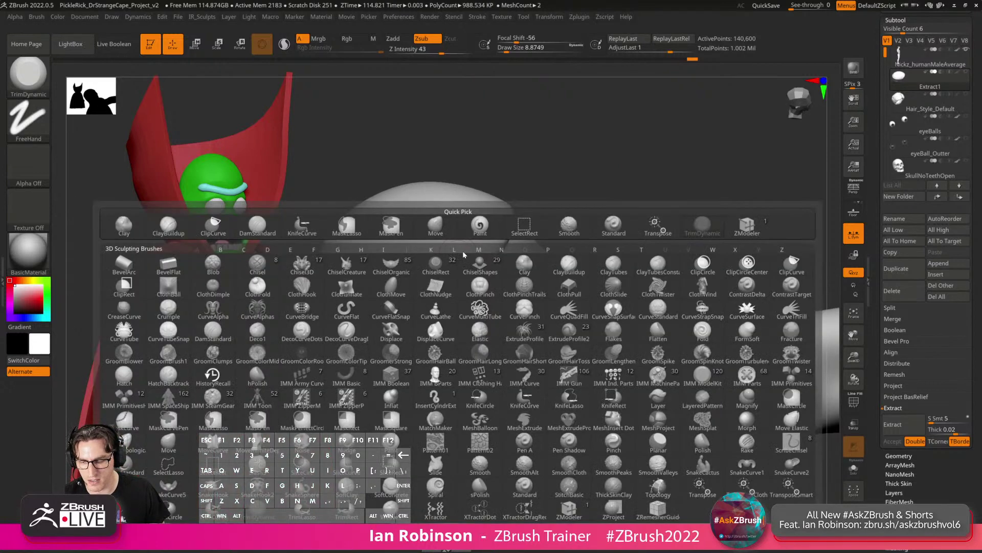
{"action": "key", "text": "r"}
{"action": "key", "text": "space"}
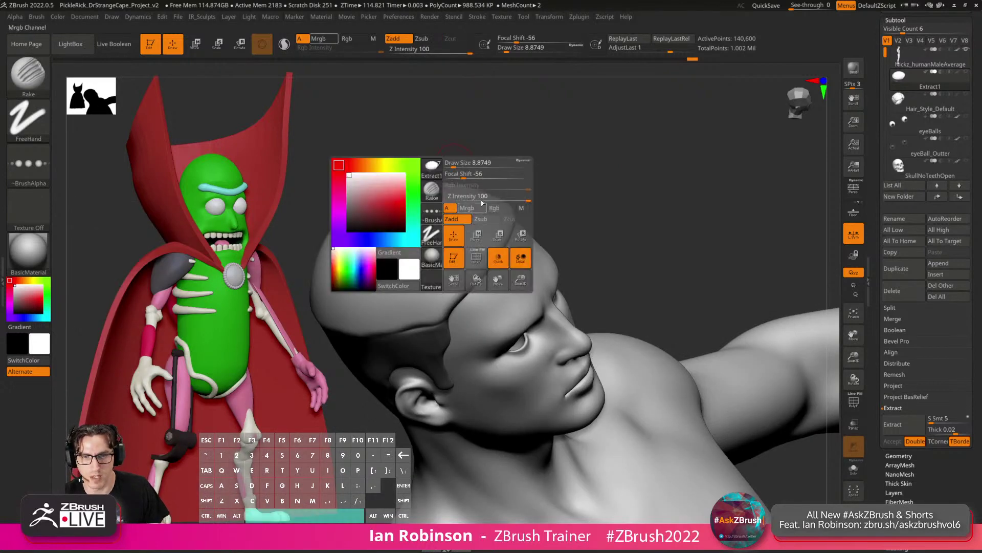
{"action": "left_click_drag", "start_coordinate": [517, 197], "coordinate": [478, 198]}
{"action": "mouse_move", "coordinate": [588, 256]}
{"action": "left_mouse_down"}
{"action": "mouse_move", "coordinate": [632, 212]}
{"action": "mouse_move", "coordinate": [665, 227]}
{"action": "mouse_move", "coordinate": [440, 228]}
{"action": "left_mouse_up"}
Try raking curved hair grooves across the top of the crown at a draw size of about 17.
{"action": "key", "text": "s"}
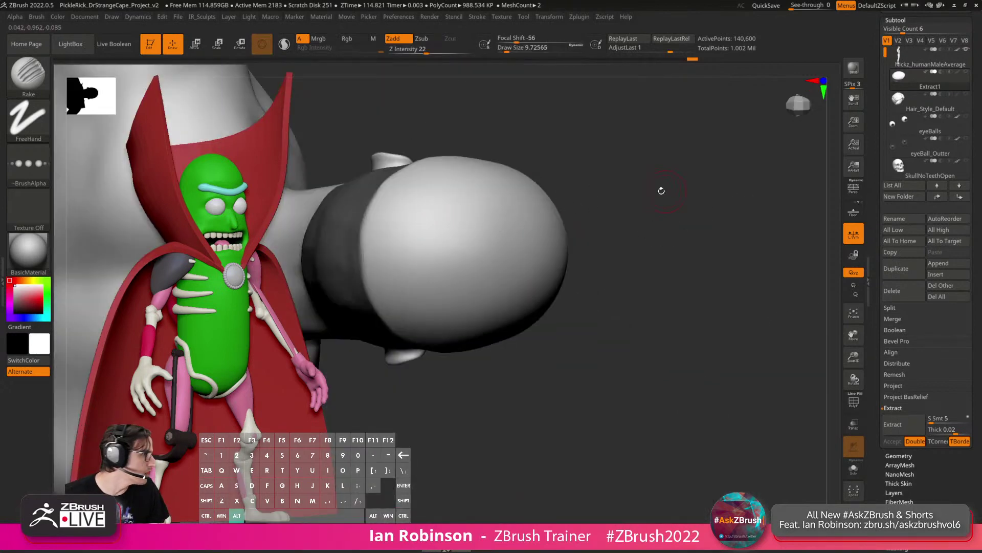
{"action": "mouse_move", "coordinate": [647, 205]}
{"action": "left_mouse_down"}
{"action": "mouse_move", "coordinate": [500, 215]}
{"action": "mouse_move", "coordinate": [517, 198]}
{"action": "left_mouse_up"}
{"action": "key", "text": "s"}
{"action": "mouse_move", "coordinate": [458, 225]}
{"action": "left_mouse_down"}
{"action": "mouse_move", "coordinate": [532, 200]}
{"action": "mouse_move", "coordinate": [511, 208]}
{"action": "mouse_move", "coordinate": [558, 222]}
{"action": "mouse_move", "coordinate": [512, 240]}
{"action": "mouse_move", "coordinate": [461, 219]}
{"action": "mouse_move", "coordinate": [489, 199]}
{"action": "mouse_move", "coordinate": [382, 241]}
{"action": "mouse_move", "coordinate": [440, 179]}
{"action": "mouse_move", "coordinate": [425, 210]}
{"action": "mouse_move", "coordinate": [425, 197]}
{"action": "left_mouse_up"}
{"action": "mouse_move", "coordinate": [479, 180]}
{"action": "left_mouse_down"}
{"action": "mouse_move", "coordinate": [517, 179]}
{"action": "mouse_move", "coordinate": [532, 205]}
{"action": "mouse_move", "coordinate": [553, 174]}
{"action": "left_mouse_up"}
{"action": "right_click_drag", "start_coordinate": [568, 214], "coordinate": [571, 192]}
{"action": "mouse_move", "coordinate": [571, 190]}
{"action": "left_mouse_down"}
{"action": "mouse_move", "coordinate": [537, 246]}
{"action": "mouse_move", "coordinate": [511, 240]}
{"action": "mouse_move", "coordinate": [512, 260]}
{"action": "mouse_move", "coordinate": [563, 256]}
{"action": "mouse_move", "coordinate": [578, 230]}
{"action": "mouse_move", "coordinate": [573, 170]}
{"action": "left_mouse_up"}
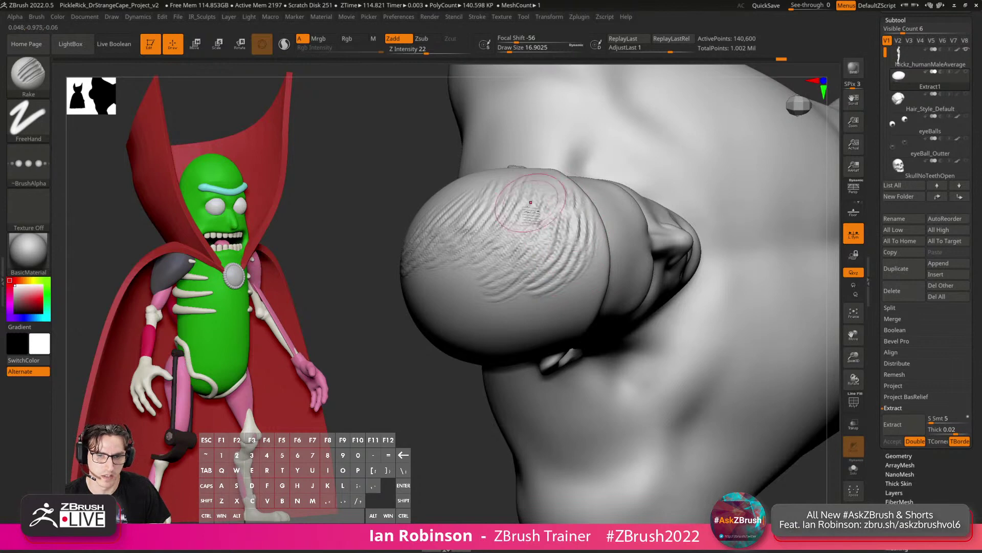
Try extending the coarse rake grooves down the crown's side to the trim line and toward the front hairline.
{"action": "right_click_drag", "start_coordinate": [532, 204], "coordinate": [542, 202]}
{"action": "right_click_drag", "start_coordinate": [473, 146], "coordinate": [466, 156]}
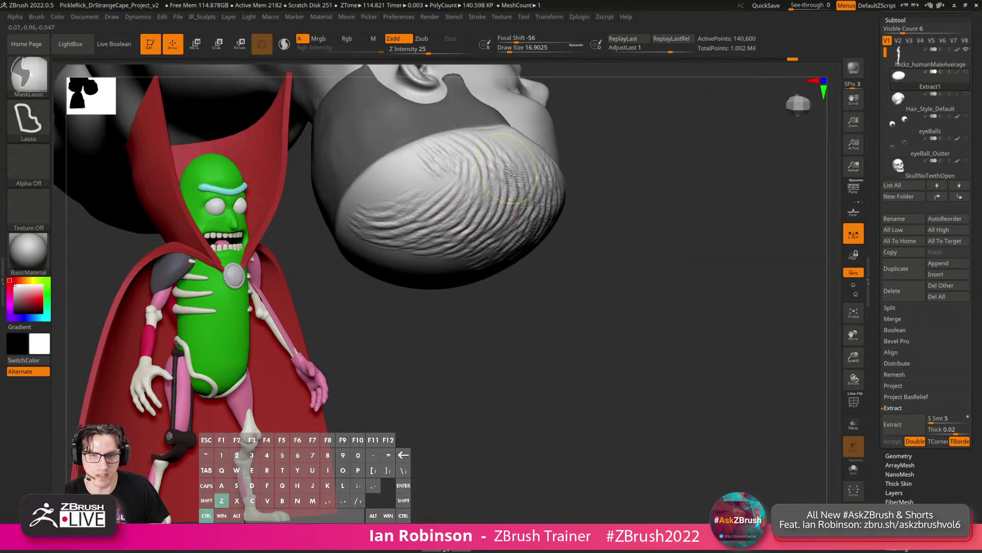
{"action": "right_click_drag", "start_coordinate": [636, 160], "coordinate": [463, 187]}
{"action": "mouse_move", "coordinate": [464, 187]}
{"action": "left_mouse_down"}
{"action": "mouse_move", "coordinate": [455, 164]}
{"action": "mouse_move", "coordinate": [438, 164]}
{"action": "mouse_move", "coordinate": [429, 147]}
{"action": "left_mouse_up"}
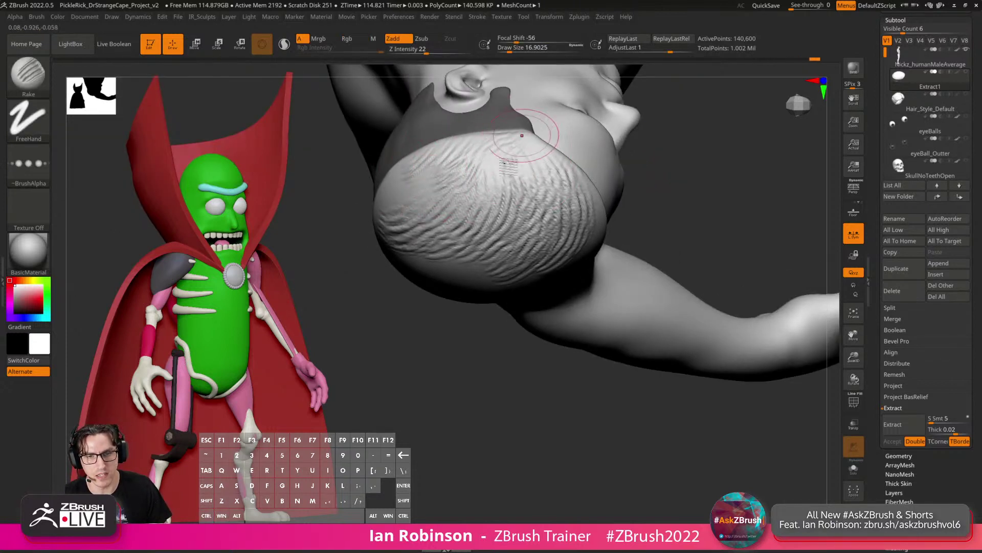
{"action": "mouse_move", "coordinate": [536, 145]}
{"action": "left_mouse_down"}
{"action": "mouse_move", "coordinate": [478, 190]}
{"action": "mouse_move", "coordinate": [467, 148]}
{"action": "mouse_move", "coordinate": [415, 171]}
{"action": "left_mouse_up"}
Rake finer hair grooves over the top and upper back of the crown at a draw size of about 10.
{"action": "mouse_move", "coordinate": [419, 177]}
{"action": "right_mouse_down"}
{"action": "mouse_move", "coordinate": [450, 195]}
{"action": "mouse_move", "coordinate": [455, 238]}
{"action": "right_mouse_up"}
{"action": "left_click_drag", "start_coordinate": [442, 168], "coordinate": [423, 225]}
{"action": "key", "text": "s"}
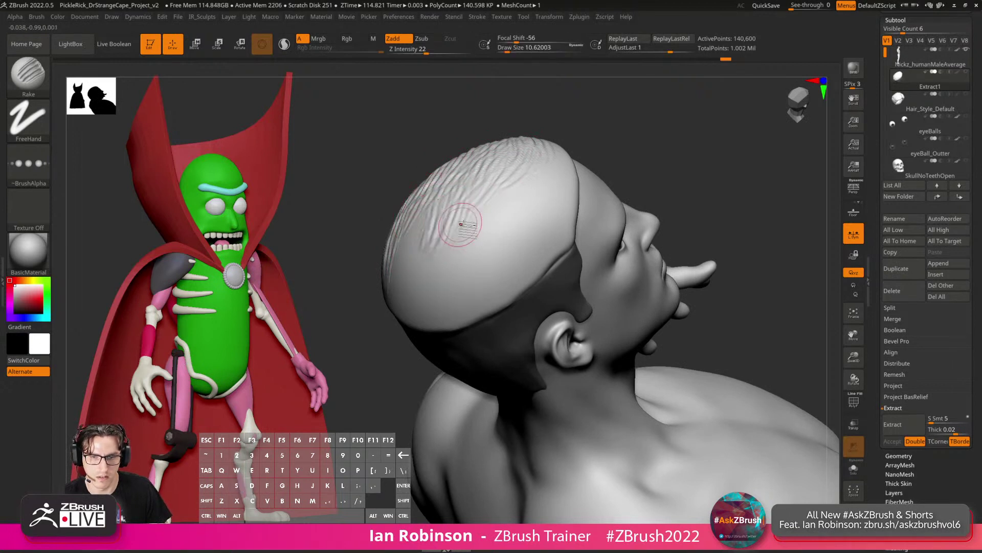
{"action": "key", "text": "s"}
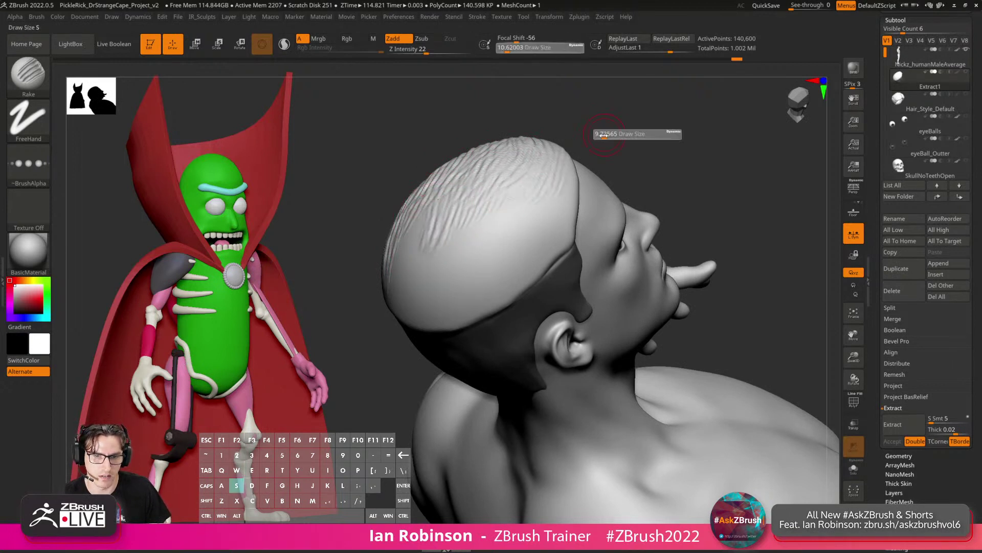
{"action": "left_click_drag", "start_coordinate": [610, 135], "coordinate": [607, 132]}
{"action": "right_click_drag", "start_coordinate": [634, 142], "coordinate": [594, 148]}
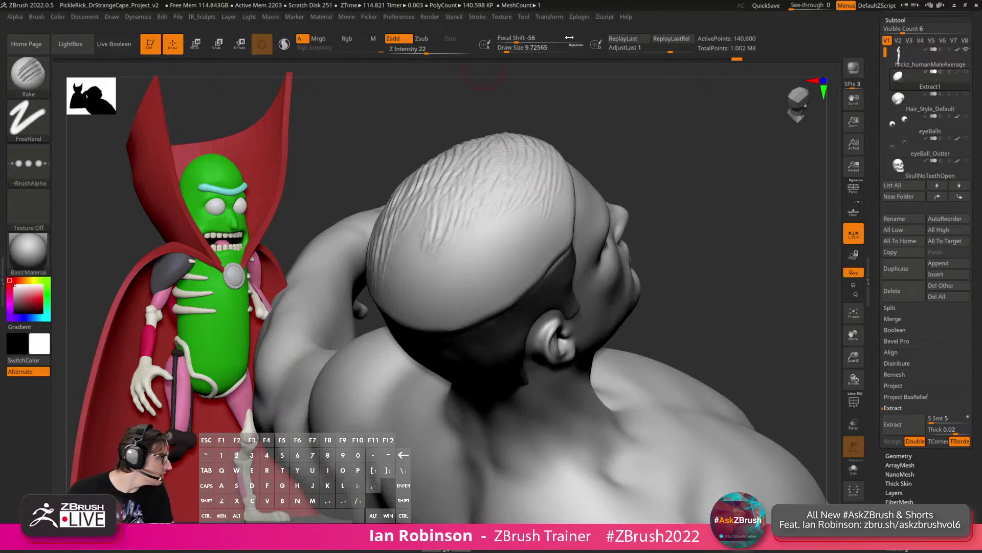
Enlarge the Rake brush to about 26 and pull broad strands from the top of the crown down its side.
{"action": "key", "text": "s"}
{"action": "left_click_drag", "start_coordinate": [659, 97], "coordinate": [665, 98]}
{"action": "key", "text": "s"}
{"action": "left_click_drag", "start_coordinate": [542, 197], "coordinate": [553, 197]}
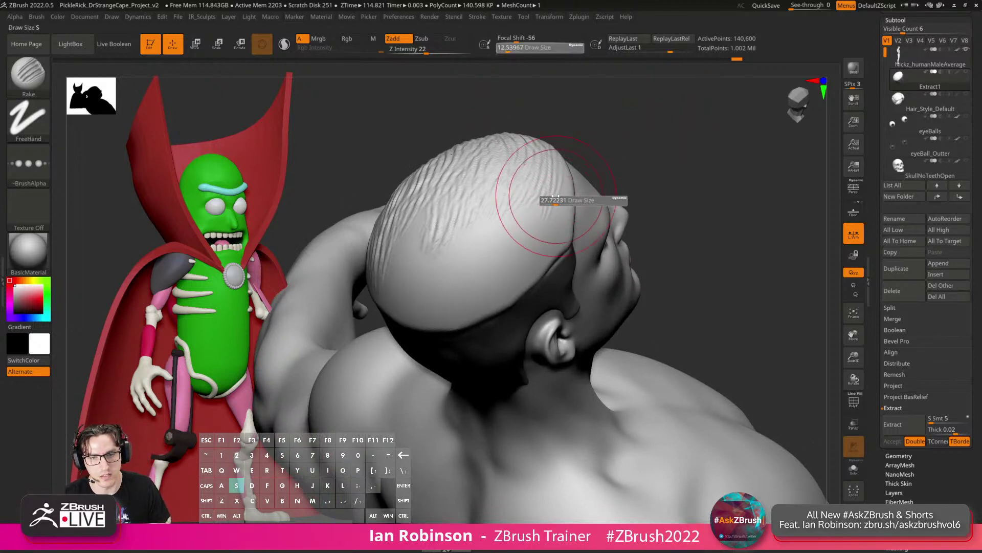
{"action": "mouse_move", "coordinate": [555, 148]}
{"action": "left_mouse_down"}
{"action": "mouse_move", "coordinate": [537, 217]}
{"action": "mouse_move", "coordinate": [520, 172]}
{"action": "mouse_move", "coordinate": [510, 233]}
{"action": "left_mouse_up"}
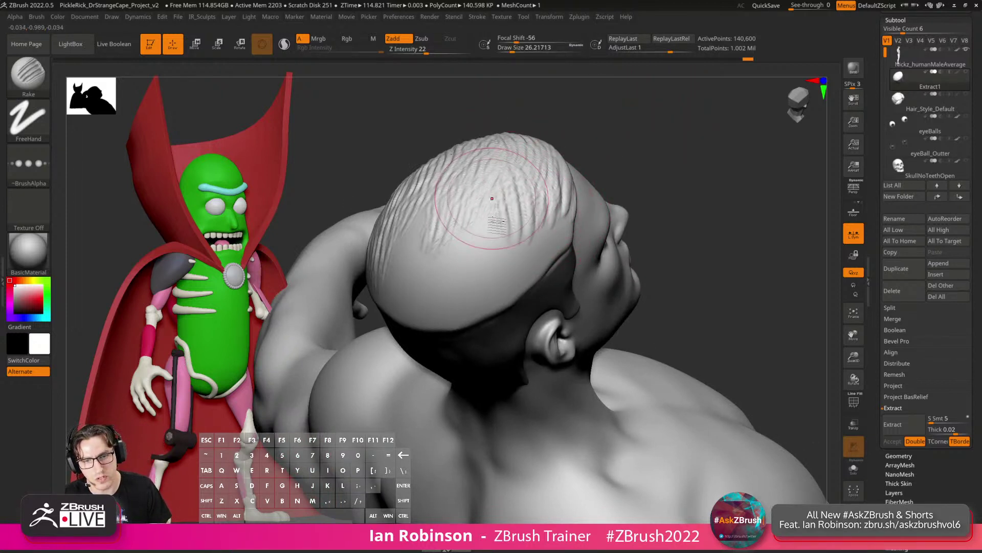
{"action": "mouse_move", "coordinate": [493, 166]}
{"action": "left_mouse_down"}
{"action": "mouse_move", "coordinate": [492, 234]}
{"action": "mouse_move", "coordinate": [477, 233]}
{"action": "left_mouse_up"}
{"action": "left_click_drag", "start_coordinate": [463, 190], "coordinate": [426, 266]}
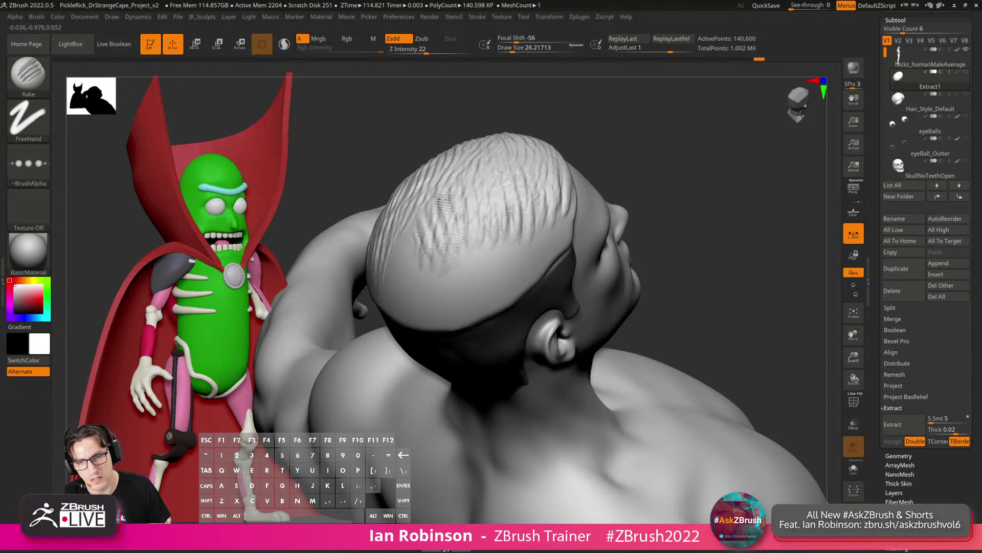
{"action": "left_click_drag", "start_coordinate": [428, 216], "coordinate": [413, 279]}
Rake long strands down the back of the crown to the trim line.
{"action": "right_click_drag", "start_coordinate": [416, 239], "coordinate": [450, 225]}
{"action": "left_click_drag", "start_coordinate": [431, 230], "coordinate": [405, 299]}
{"action": "left_click_drag", "start_coordinate": [394, 215], "coordinate": [393, 287]}
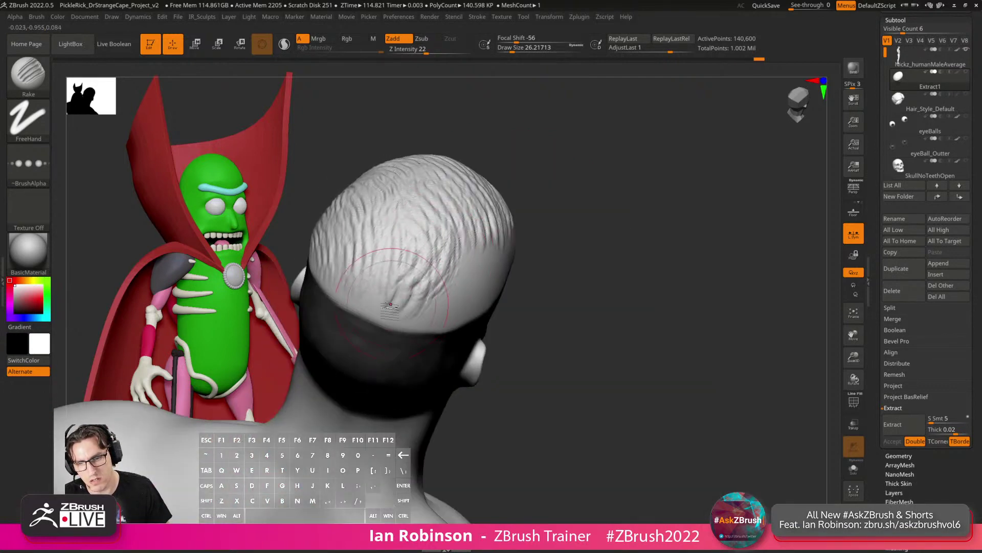
{"action": "left_click_drag", "start_coordinate": [378, 239], "coordinate": [384, 307]}
{"action": "left_click_drag", "start_coordinate": [363, 225], "coordinate": [355, 292]}
Rake strands down the crown's side above the ear and forward to the front hairline.
{"action": "mouse_move", "coordinate": [632, 161]}
{"action": "left_mouse_down", "text": "alt"}
{"action": "mouse_move", "coordinate": [622, 180]}
{"action": "mouse_move", "coordinate": [568, 204]}
{"action": "left_mouse_up", "text": "alt"}
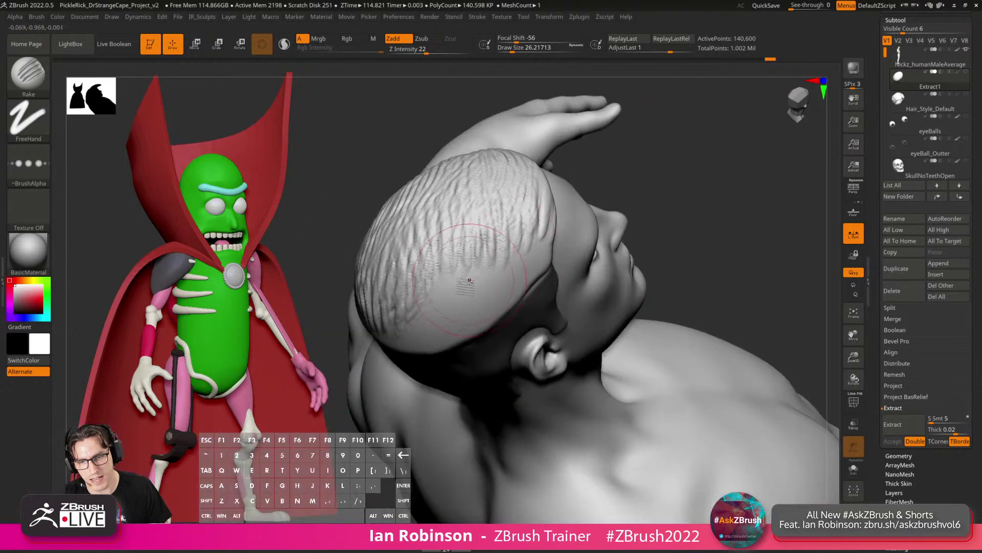
{"action": "mouse_move", "coordinate": [467, 251]}
{"action": "left_mouse_down"}
{"action": "mouse_move", "coordinate": [431, 293]}
{"action": "mouse_move", "coordinate": [434, 301]}
{"action": "mouse_move", "coordinate": [449, 290]}
{"action": "left_mouse_up"}
{"action": "left_click_drag", "start_coordinate": [473, 217], "coordinate": [460, 280]}
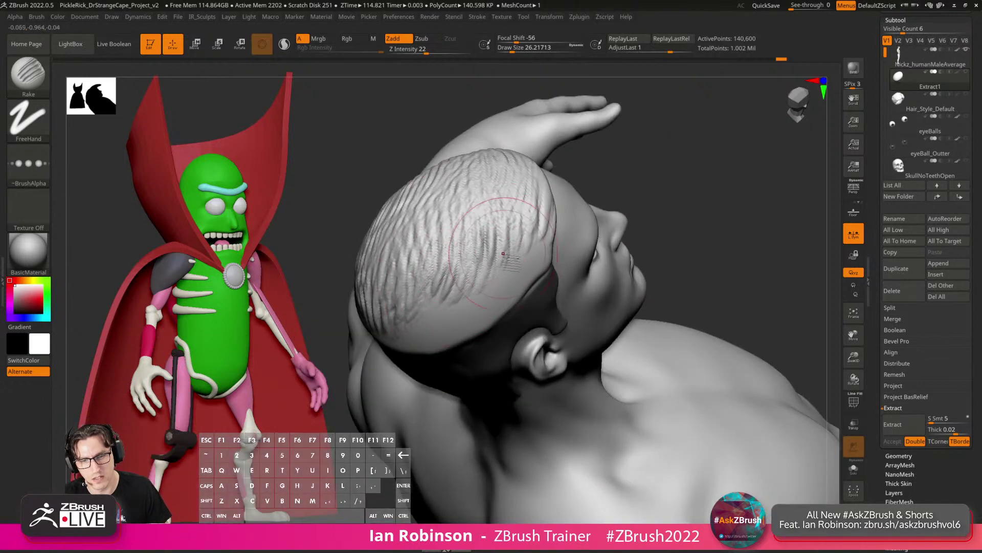
{"action": "left_click_drag", "start_coordinate": [504, 199], "coordinate": [492, 253]}
{"action": "left_click_drag", "start_coordinate": [536, 164], "coordinate": [517, 245]}
{"action": "left_click_drag", "start_coordinate": [546, 180], "coordinate": [536, 218]}
Rework the rake strokes over the top and sides of the crown, sweeping strands backward and undoing an unwanted stroke.
{"action": "left_click_drag", "start_coordinate": [680, 142], "coordinate": [737, 145]}
{"action": "mouse_move", "coordinate": [493, 160]}
{"action": "left_mouse_down"}
{"action": "mouse_move", "coordinate": [520, 205]}
{"action": "mouse_move", "coordinate": [453, 201]}
{"action": "mouse_move", "coordinate": [453, 215]}
{"action": "left_mouse_up"}
{"action": "left_click_drag", "start_coordinate": [629, 174], "coordinate": [542, 184]}
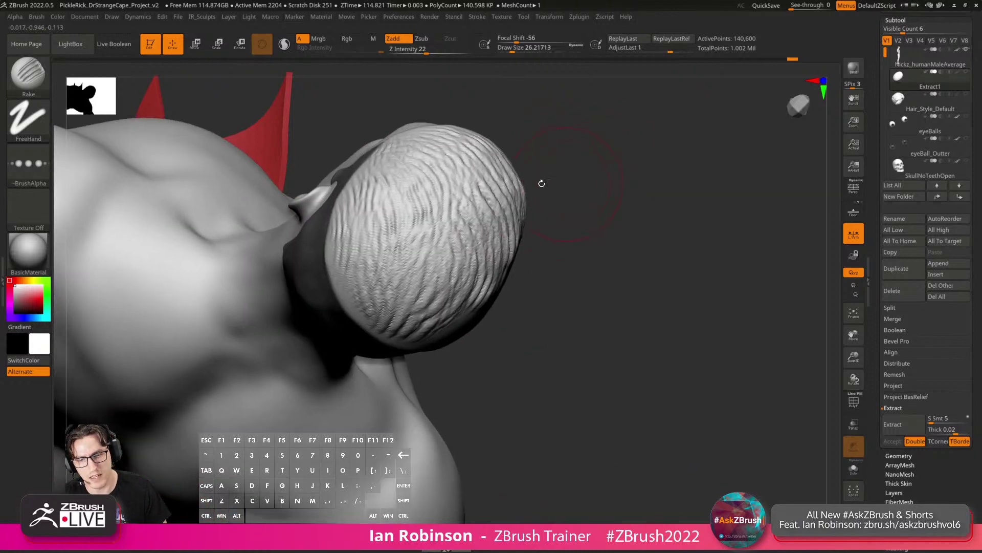
{"action": "left_click_drag", "start_coordinate": [463, 148], "coordinate": [450, 204]}
{"action": "left_click_drag", "start_coordinate": [457, 169], "coordinate": [435, 209]}
{"action": "key", "text": "ctrl+z"}
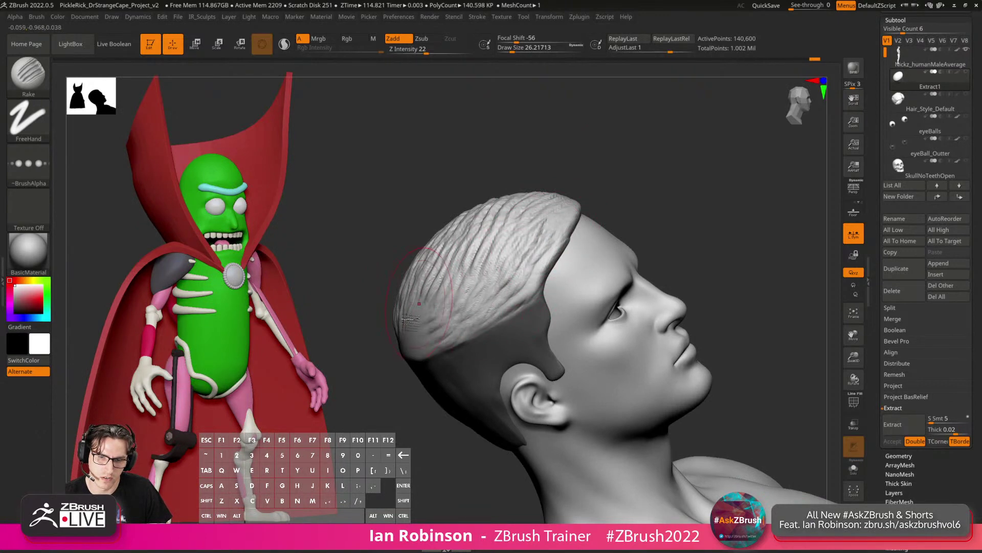
{"action": "left_click_drag", "start_coordinate": [465, 296], "coordinate": [431, 331]}
{"action": "mouse_move", "coordinate": [549, 249]}
{"action": "right_mouse_down"}
{"action": "mouse_move", "coordinate": [575, 215]}
{"action": "mouse_move", "coordinate": [622, 187]}
{"action": "right_mouse_up"}
Rake the remaining smooth areas at the lower back of the crown at a draw size of about 19.
{"action": "key", "text": "s"}
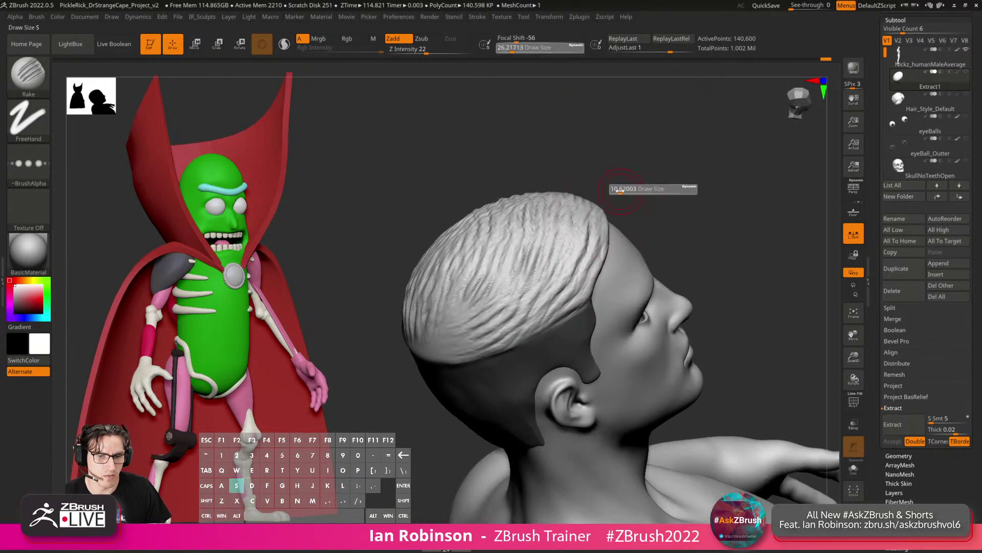
{"action": "left_click_drag", "start_coordinate": [624, 189], "coordinate": [618, 189]}
{"action": "right_click_drag", "start_coordinate": [626, 178], "coordinate": [515, 286]}
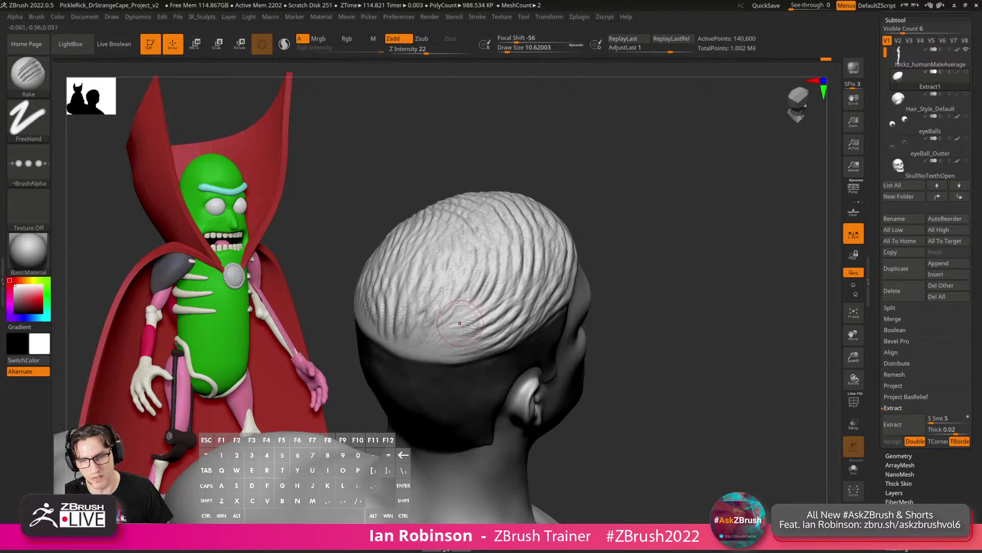
{"action": "key", "text": "s"}
{"action": "left_click_drag", "start_coordinate": [464, 323], "coordinate": [467, 324]}
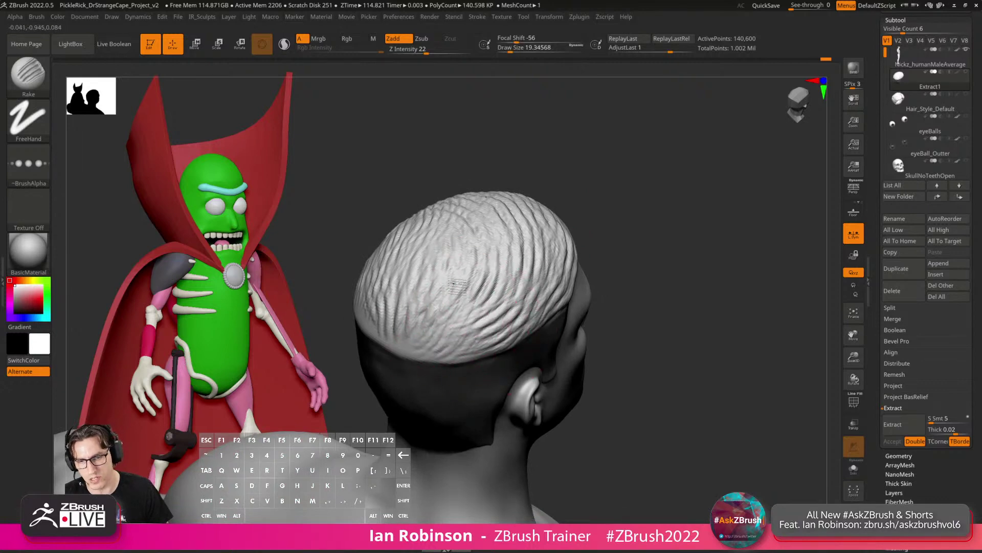
{"action": "right_click_drag", "start_coordinate": [460, 210], "coordinate": [585, 222]}
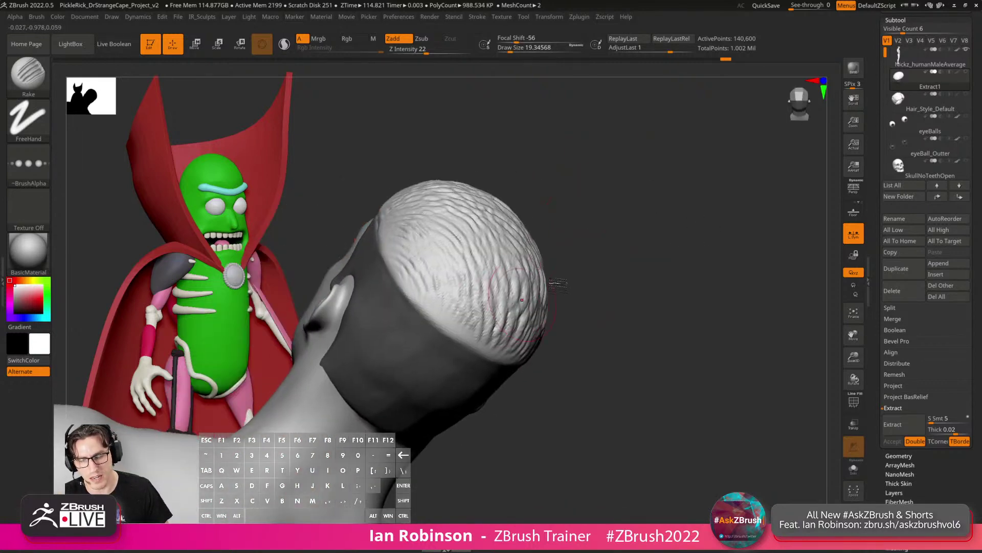
{"action": "right_click_drag", "start_coordinate": [557, 283], "coordinate": [489, 336]}
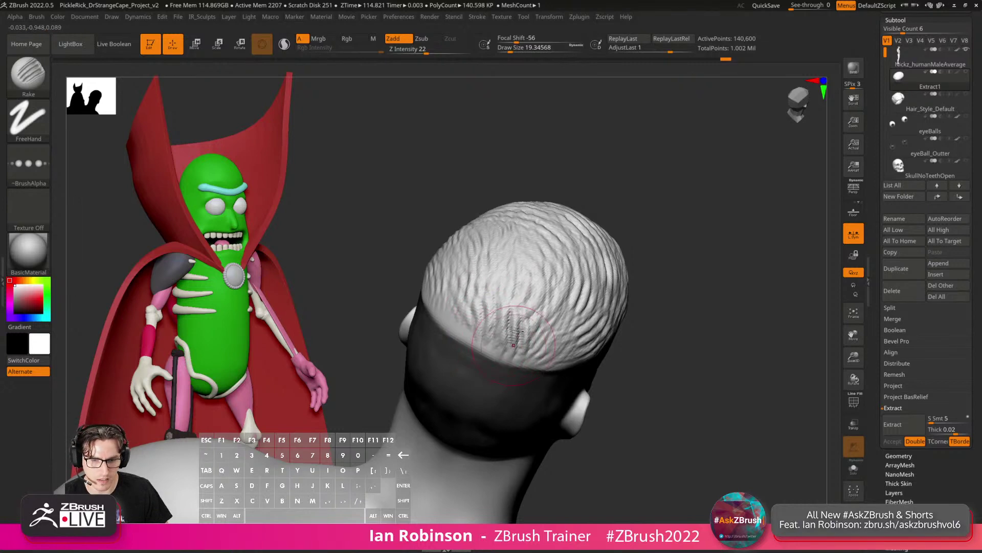
Soften the raked grooves across the back, top and side of the crown with the Smooth brush.
{"action": "key", "text": "shift"}
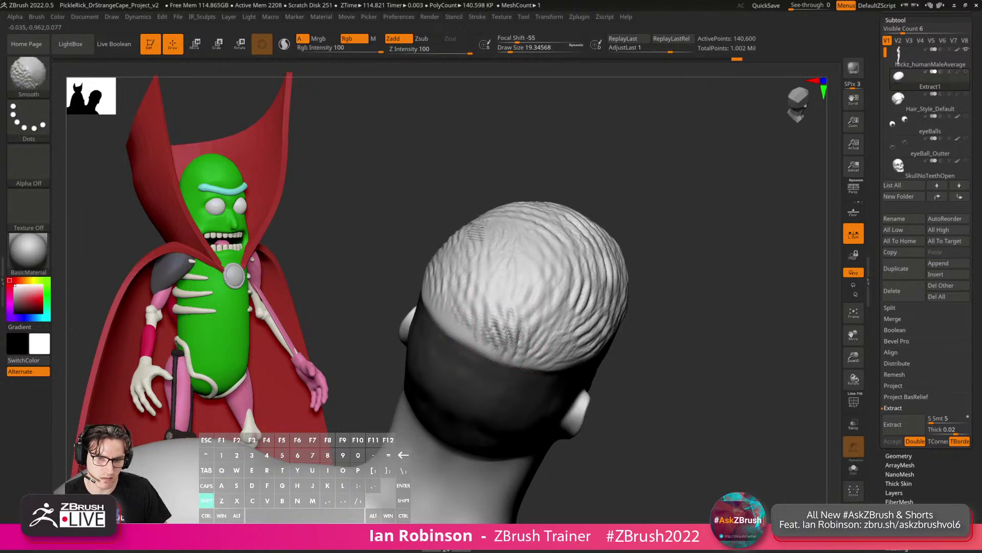
{"action": "left_click", "coordinate": [693, 204], "text": "ctrl+shift"}
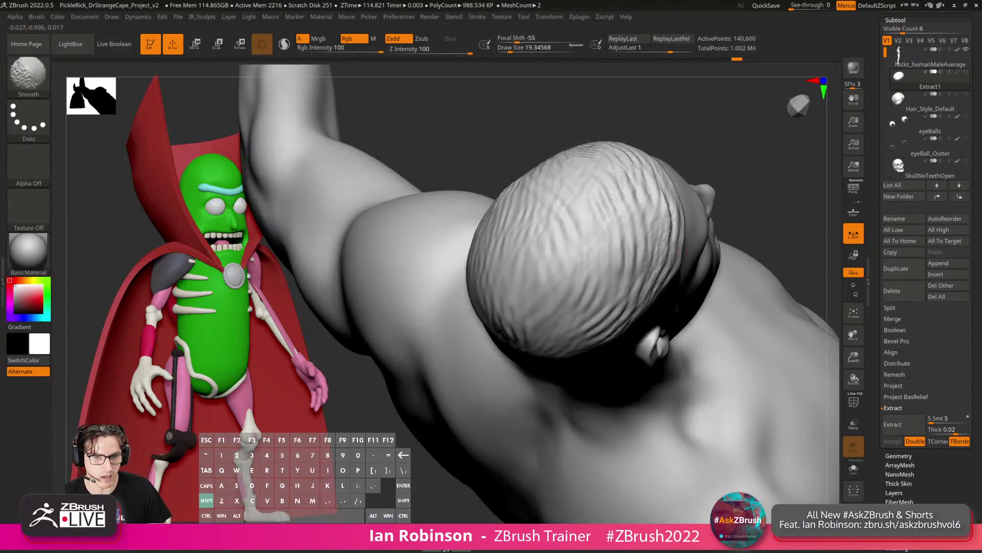
{"action": "right_click_drag", "start_coordinate": [646, 249], "coordinate": [543, 234]}
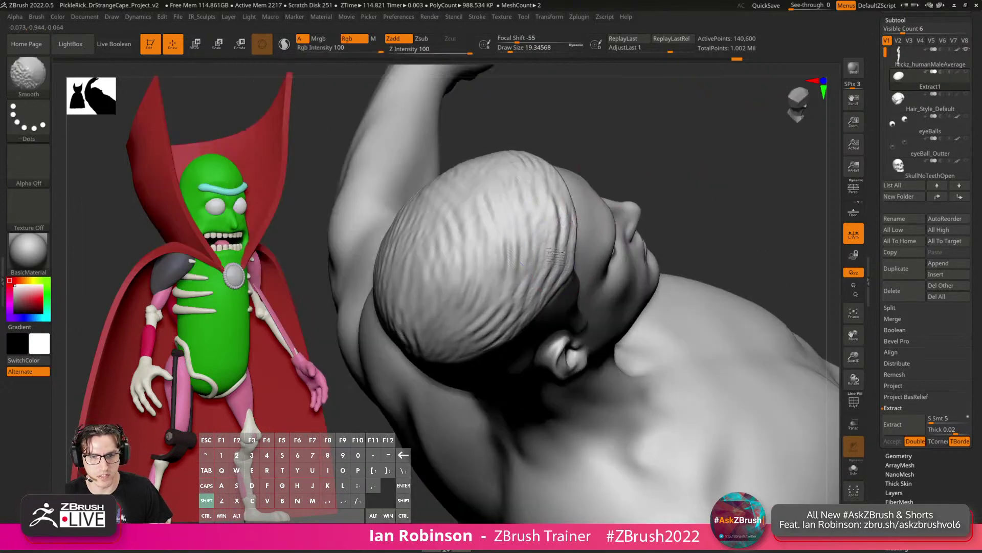
Rake fresh strands over the top of the crown and soften them with the Smooth brush.
{"action": "mouse_move", "coordinate": [521, 304]}
{"action": "right_mouse_down"}
{"action": "mouse_move", "coordinate": [545, 247]}
{"action": "mouse_move", "coordinate": [474, 179]}
{"action": "right_mouse_up"}
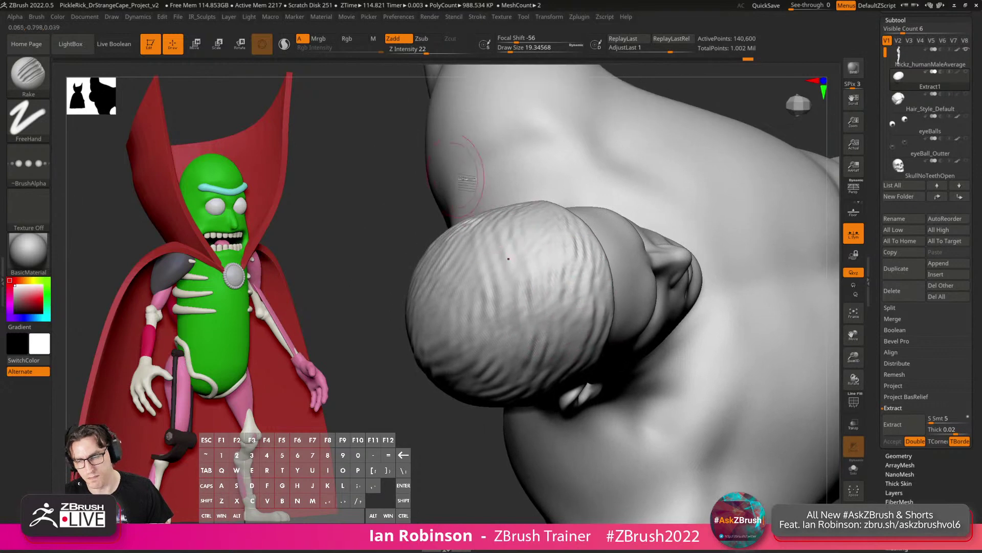
{"action": "key", "text": "b"}
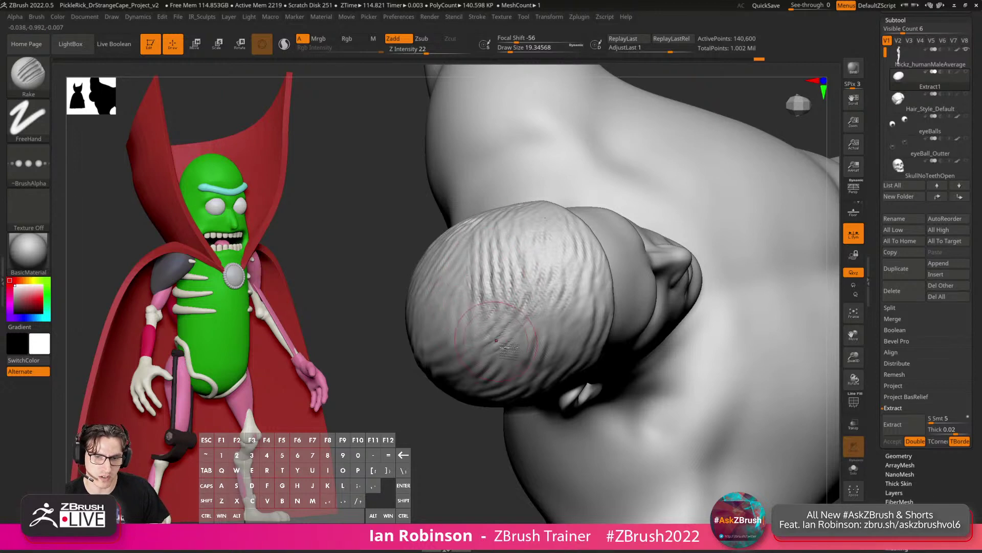
{"action": "key", "text": "shift"}
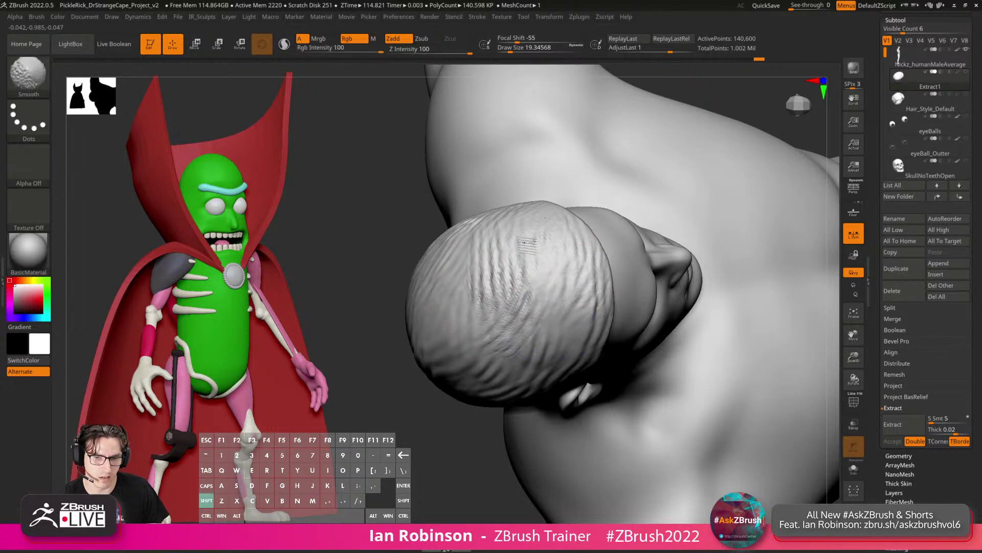
{"action": "left_click_drag", "start_coordinate": [453, 445], "coordinate": [579, 266]}
Carve along the hairline at the temple with ClayBuildup at a draw size of about 10.6.
{"action": "mouse_move", "coordinate": [612, 221]}
{"action": "left_mouse_down"}
{"action": "mouse_move", "coordinate": [634, 199]}
{"action": "mouse_move", "coordinate": [631, 211]}
{"action": "mouse_move", "coordinate": [654, 210]}
{"action": "mouse_move", "coordinate": [596, 207]}
{"action": "mouse_move", "coordinate": [655, 219]}
{"action": "mouse_move", "coordinate": [615, 206]}
{"action": "mouse_move", "coordinate": [768, 185]}
{"action": "left_mouse_up"}
{"action": "key", "text": "b"}
{"action": "key", "text": "c"}
{"action": "key", "text": "b"}
{"action": "key", "text": "s"}
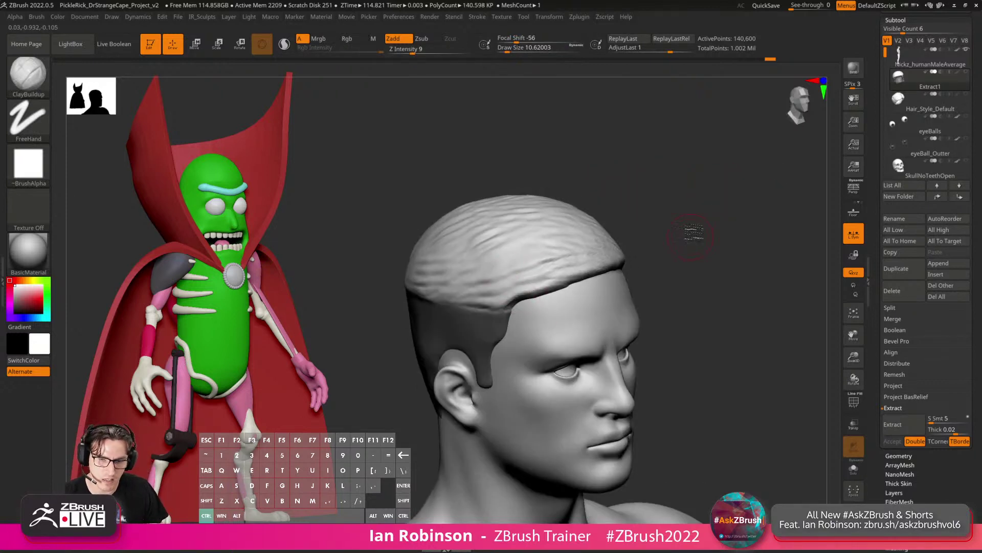
{"action": "left_click_drag", "start_coordinate": [692, 233], "coordinate": [523, 313]}
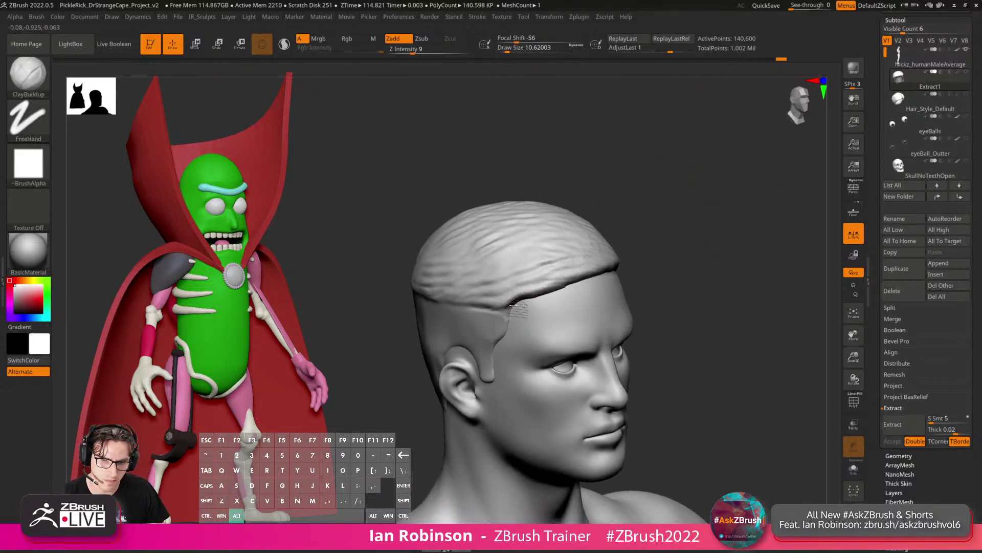
{"action": "left_click_drag", "start_coordinate": [524, 293], "coordinate": [560, 271]}
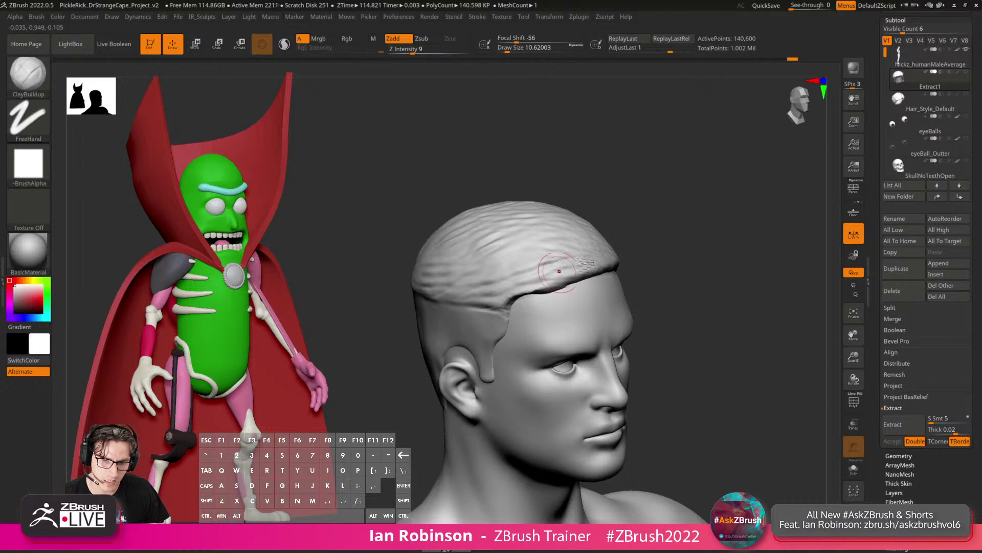
Flatten the hairline edge around both temples with TrimDynamic at a draw size of about 13.6.
{"action": "key", "text": "b"}
{"action": "key", "text": "t"}
{"action": "key", "text": "d"}
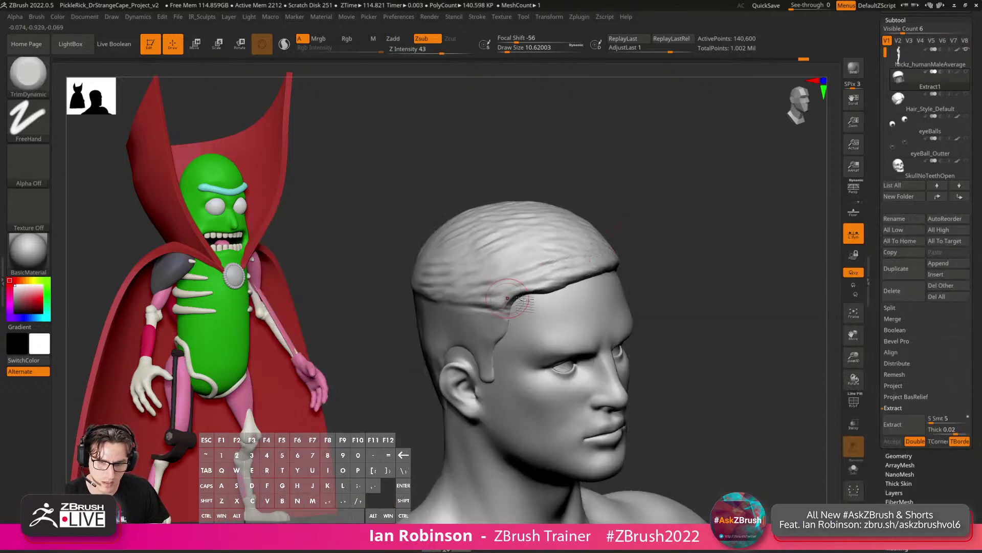
{"action": "key", "text": "s"}
{"action": "mouse_move", "coordinate": [546, 291]}
{"action": "left_mouse_down"}
{"action": "mouse_move", "coordinate": [527, 295]}
{"action": "mouse_move", "coordinate": [542, 291]}
{"action": "left_mouse_up"}
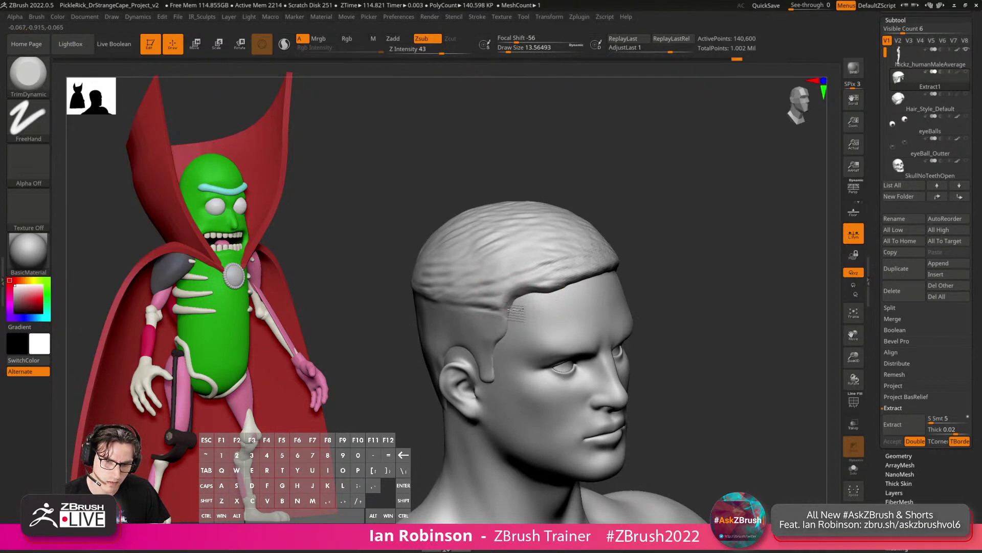
{"action": "left_click_drag", "start_coordinate": [680, 260], "coordinate": [660, 266]}
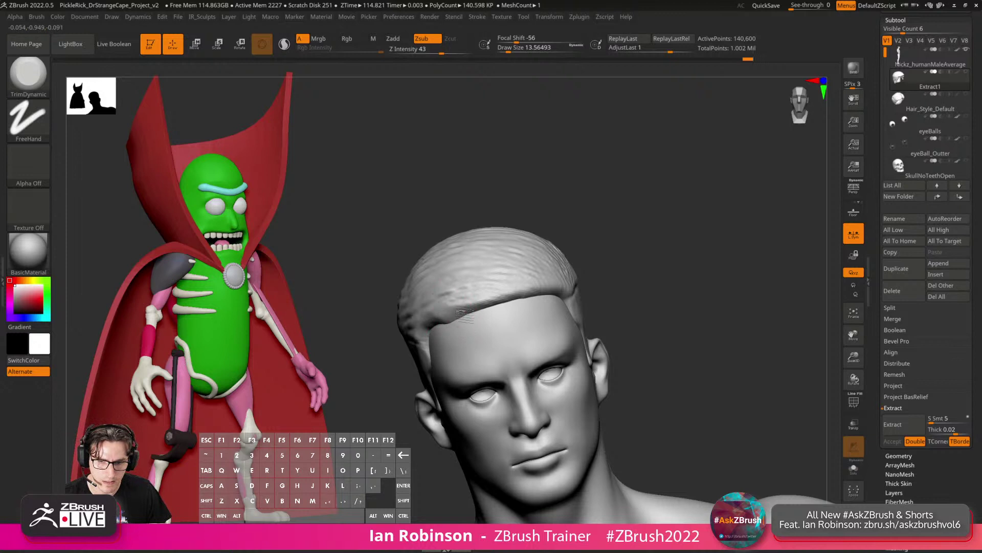
{"action": "left_click_drag", "start_coordinate": [696, 226], "coordinate": [538, 285]}
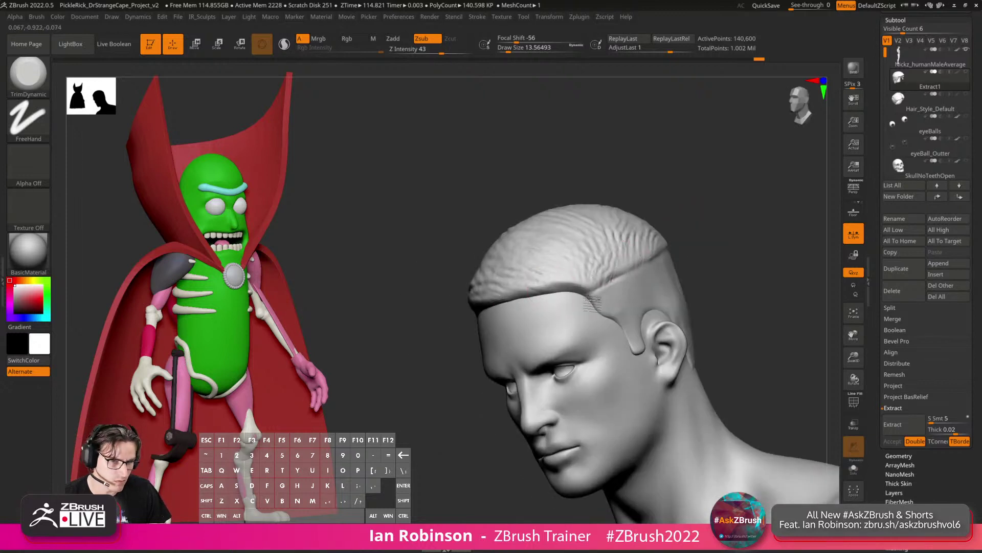
{"action": "mouse_move", "coordinate": [705, 224]}
{"action": "left_mouse_down"}
{"action": "mouse_move", "coordinate": [766, 211]}
{"action": "mouse_move", "coordinate": [637, 252]}
{"action": "left_mouse_up"}
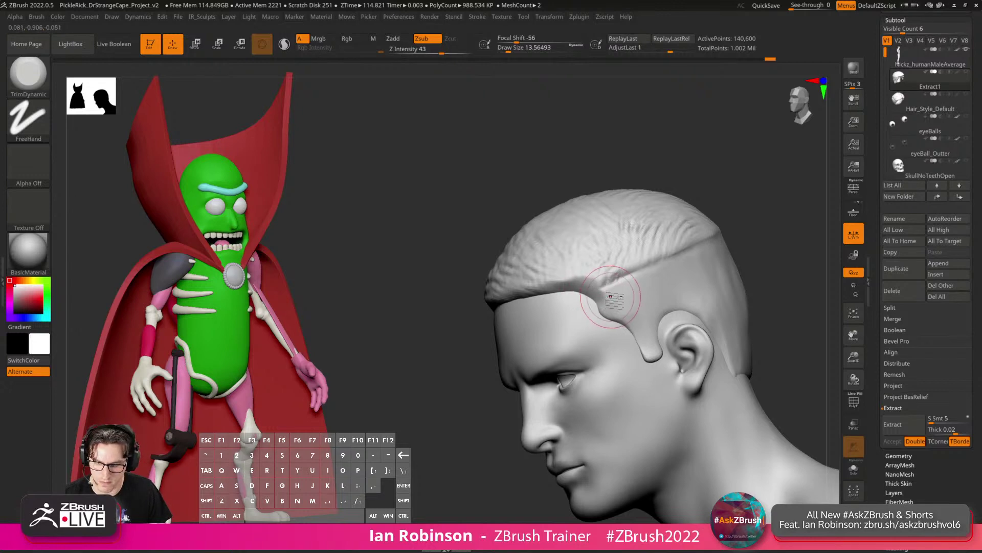
Adjust the shape of the temple corners and front hairline with the Move brush.
{"action": "key", "text": "b"}
{"action": "key", "text": "m"}
{"action": "key", "text": "v"}
{"action": "left_click_drag", "start_coordinate": [727, 231], "coordinate": [768, 231]}
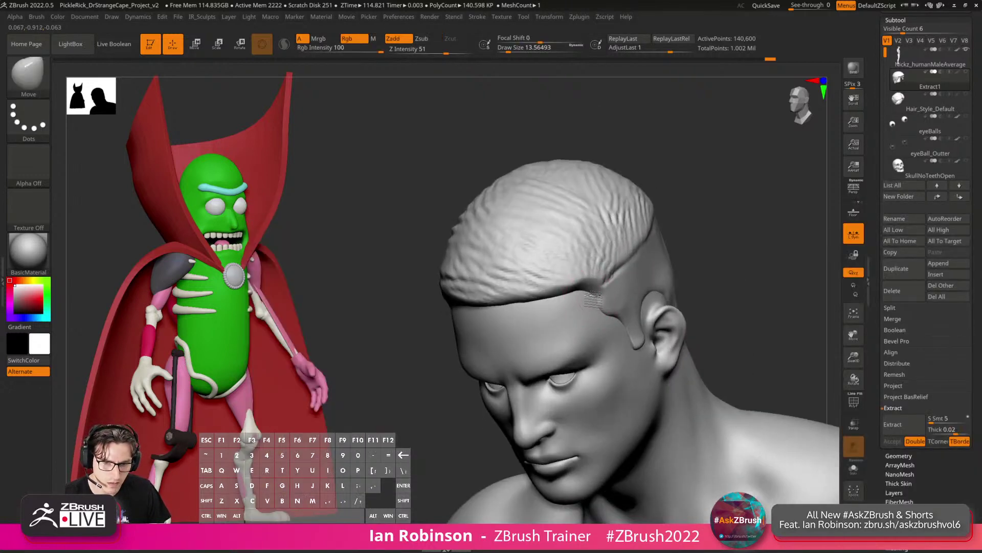
{"action": "right_click_drag", "start_coordinate": [595, 286], "coordinate": [481, 289]}
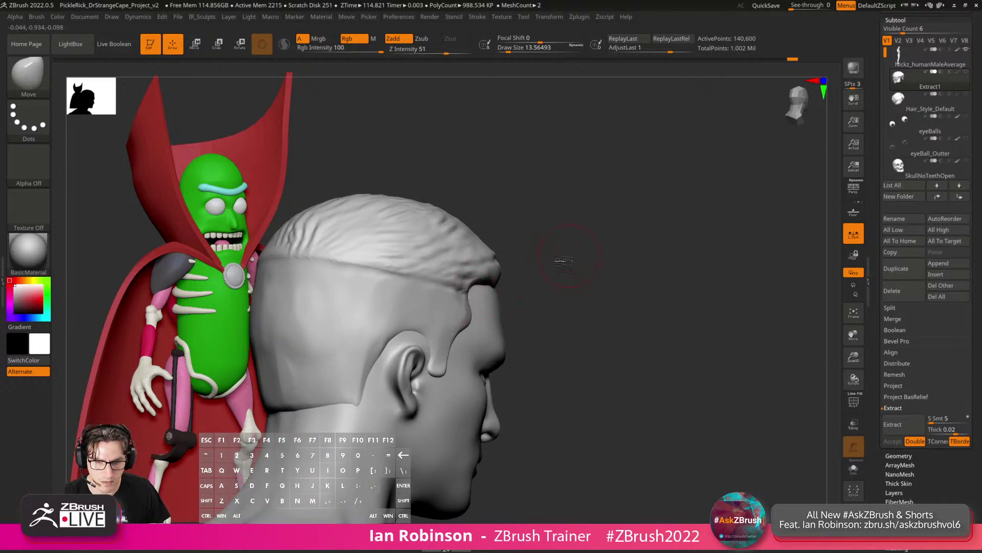
{"action": "right_click_drag", "start_coordinate": [568, 258], "coordinate": [640, 266]}
{"action": "key", "text": "s"}
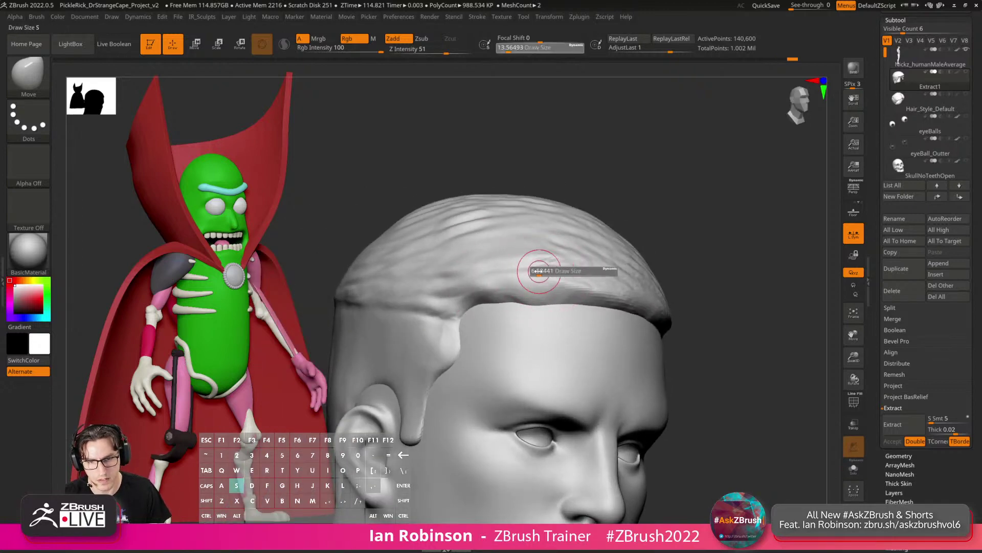
{"action": "left_click_drag", "start_coordinate": [538, 272], "coordinate": [537, 271]}
Refine the temple hairline and the sideburn edges on both sides with ClayBuildup at a draw size of about 8.9.
{"action": "mouse_move", "coordinate": [661, 230]}
{"action": "right_mouse_down", "text": "ctrl"}
{"action": "mouse_move", "coordinate": [678, 178]}
{"action": "mouse_move", "coordinate": [590, 208]}
{"action": "mouse_move", "coordinate": [522, 215]}
{"action": "mouse_move", "coordinate": [547, 232]}
{"action": "mouse_move", "coordinate": [638, 167]}
{"action": "mouse_move", "coordinate": [665, 200]}
{"action": "right_mouse_up", "text": "ctrl"}
{"action": "key", "text": "b"}
{"action": "key", "text": "c"}
{"action": "key", "text": "b"}
{"action": "right_click_drag", "start_coordinate": [665, 201], "coordinate": [642, 202]}
{"action": "key", "text": "s"}
{"action": "left_click_drag", "start_coordinate": [643, 202], "coordinate": [644, 201]}
{"action": "right_click_drag", "start_coordinate": [496, 256], "coordinate": [540, 259]}
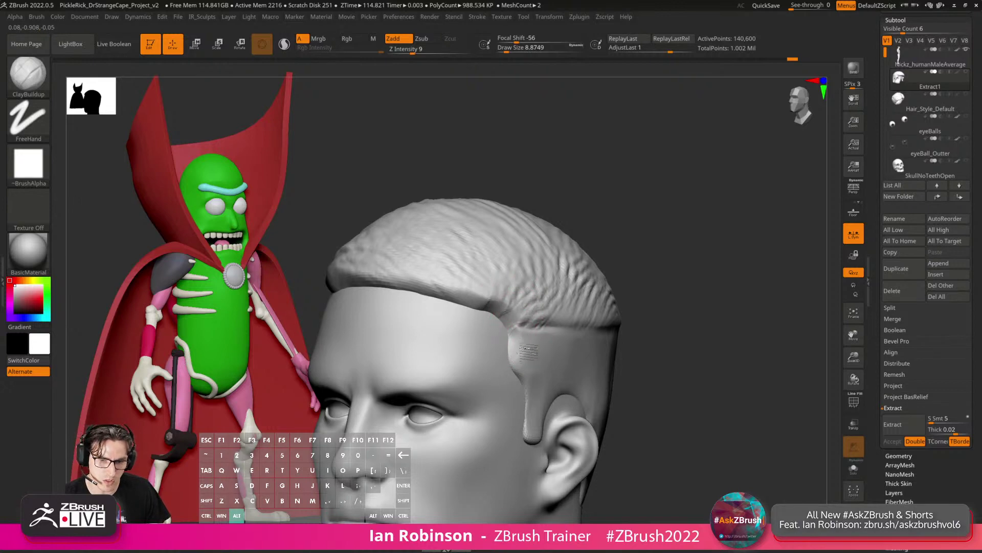
{"action": "right_click_drag", "start_coordinate": [521, 367], "coordinate": [428, 310]}
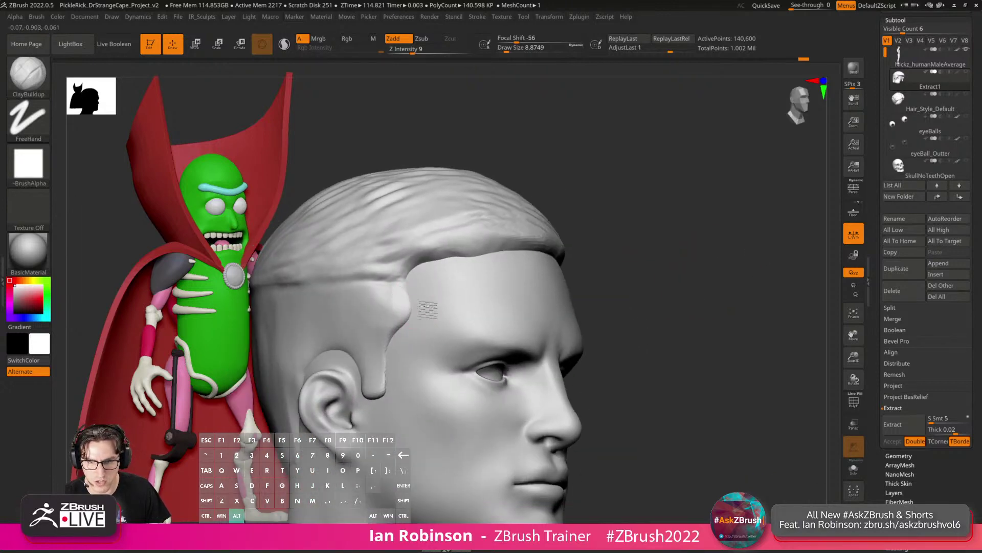
{"action": "right_click_drag", "start_coordinate": [474, 284], "coordinate": [706, 200]}
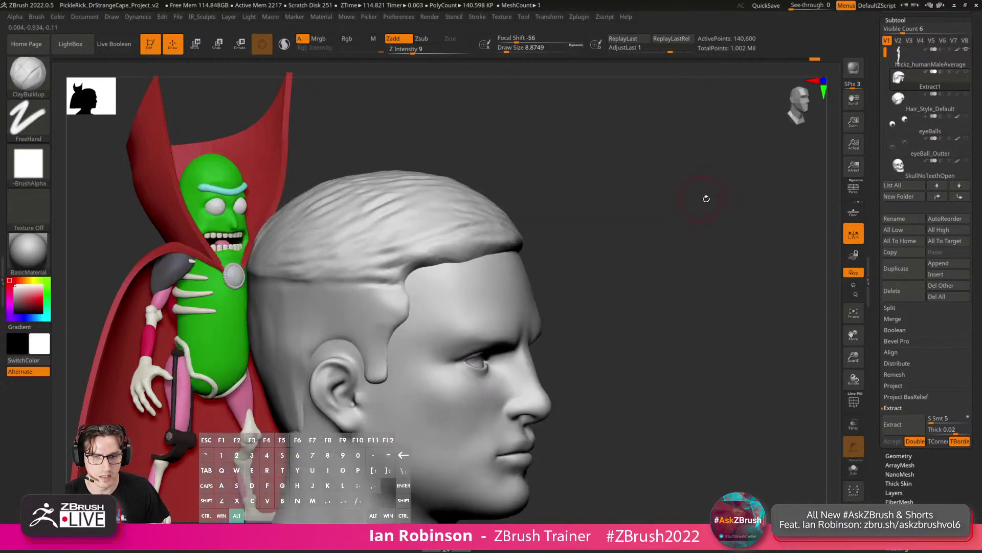
Build up swept strands along the front hairline and front of the crown with ClayBuildup at a draw size of about 12.5.
{"action": "key", "text": "s"}
{"action": "left_click_drag", "start_coordinate": [703, 223], "coordinate": [696, 222]}
{"action": "right_click_drag", "start_coordinate": [696, 222], "coordinate": [659, 236]}
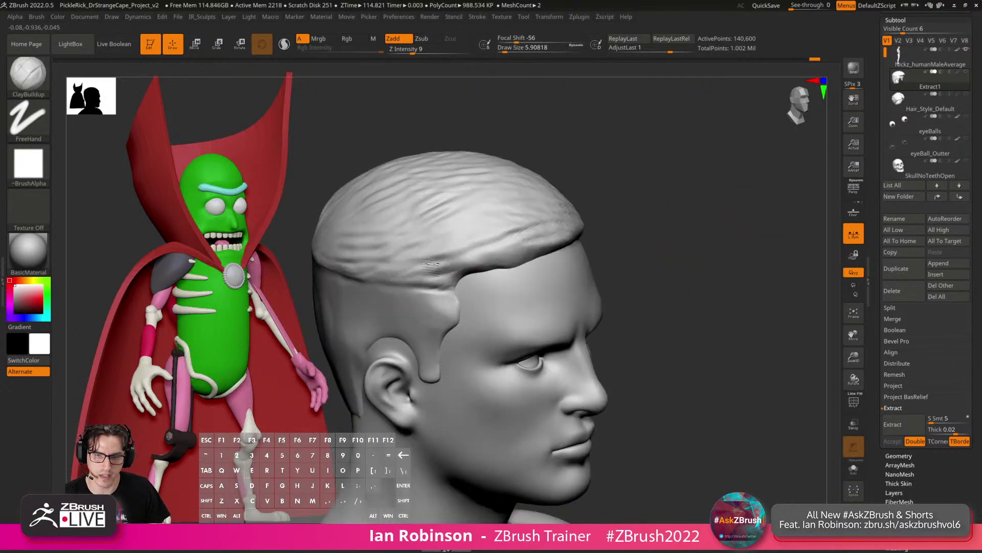
{"action": "key", "text": "s"}
{"action": "left_click_drag", "start_coordinate": [507, 309], "coordinate": [543, 309]}
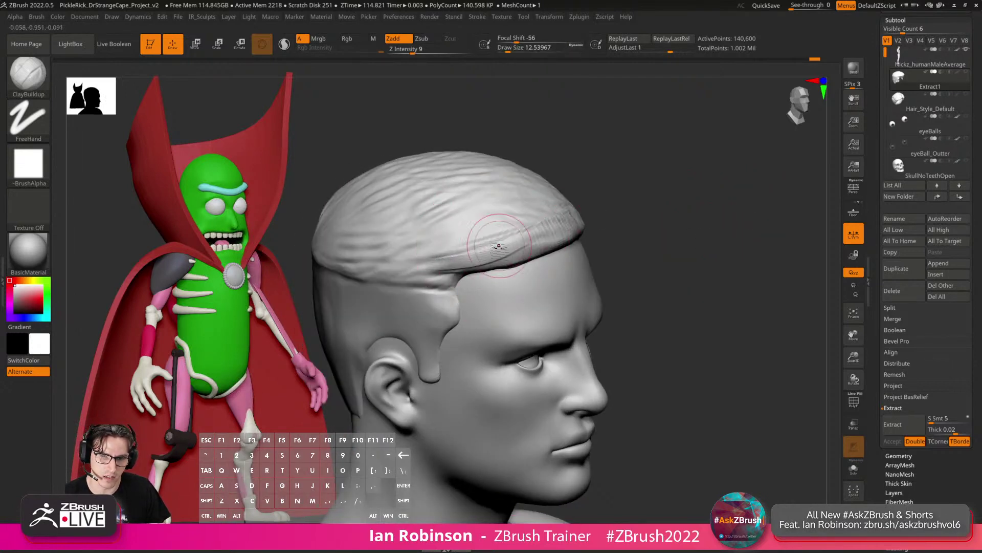
{"action": "right_click_drag", "start_coordinate": [589, 195], "coordinate": [557, 231]}
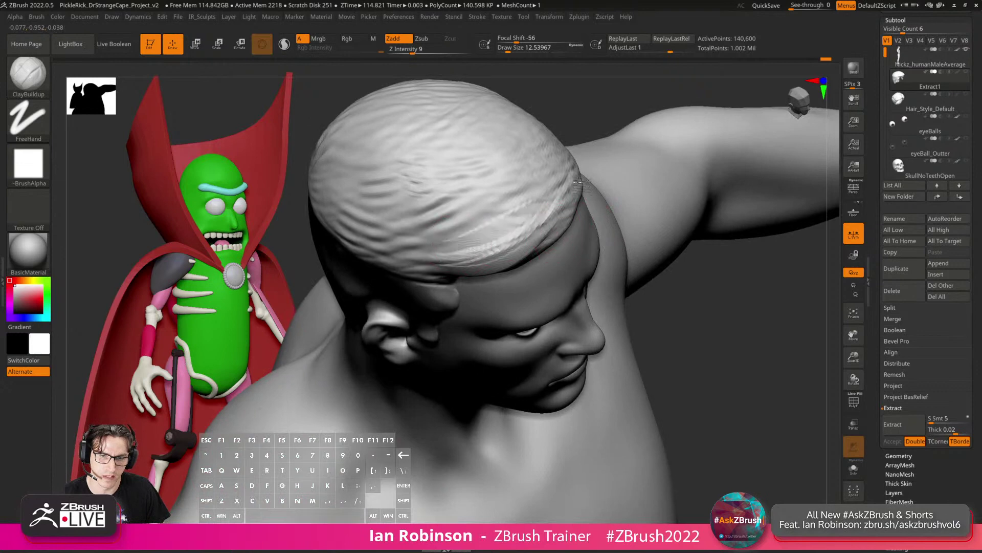
{"action": "right_click_drag", "start_coordinate": [553, 163], "coordinate": [537, 254]}
{"action": "right_click_drag", "start_coordinate": [544, 195], "coordinate": [547, 202]}
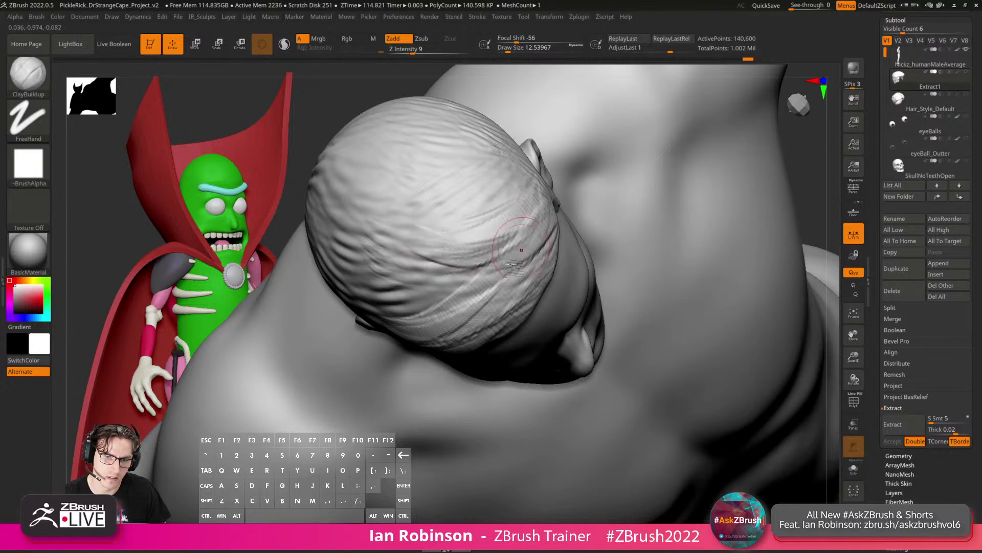
Layer finer ClayBuildup strands across the crown's front at draw sizes of about 8.9 and 9.7, softening them with Smooth.
{"action": "right_click_drag", "start_coordinate": [522, 250], "coordinate": [529, 243]}
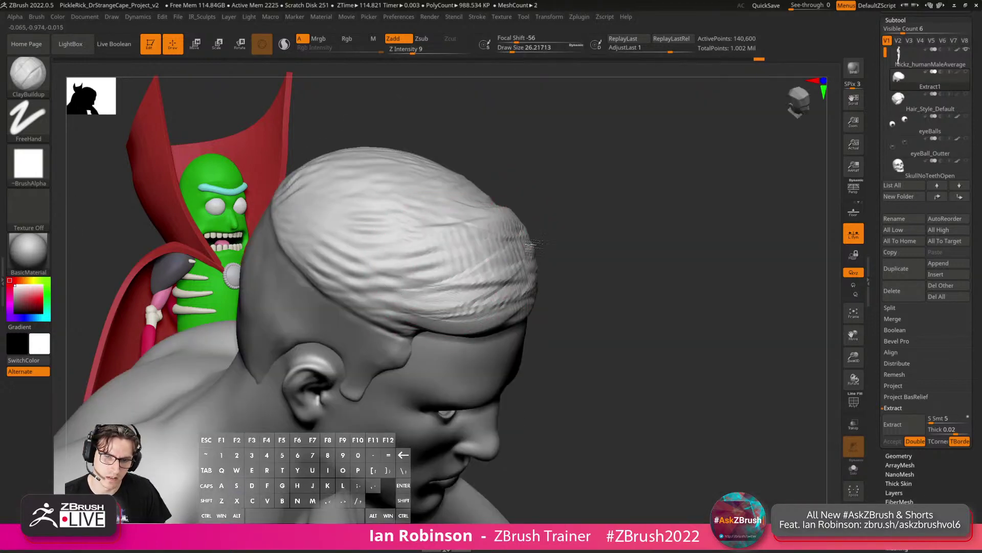
{"action": "left_click_drag", "start_coordinate": [505, 251], "coordinate": [458, 257], "text": "shift"}
{"action": "key", "text": "s"}
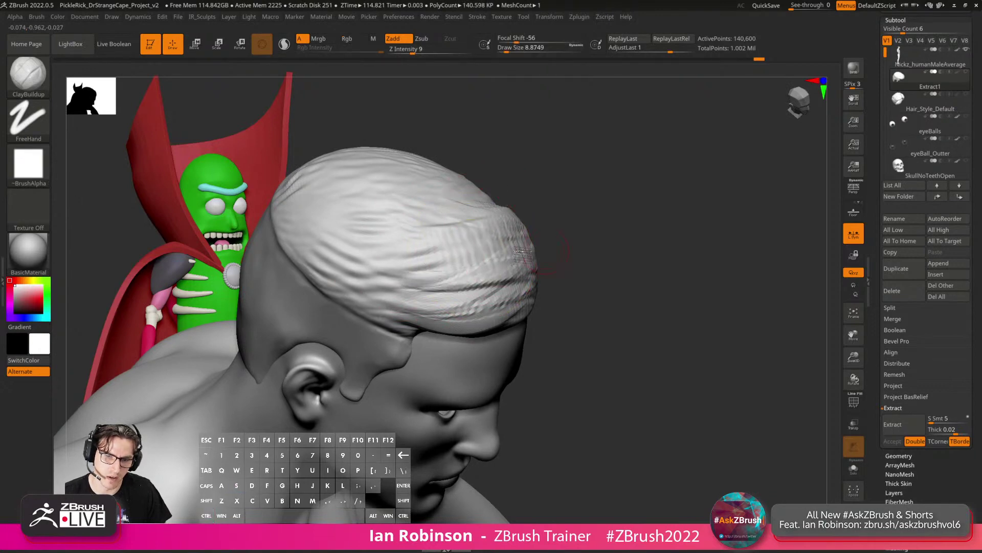
{"action": "right_click_drag", "start_coordinate": [654, 237], "coordinate": [420, 242]}
{"action": "key", "text": "s"}
{"action": "left_click_drag", "start_coordinate": [420, 242], "coordinate": [425, 242]}
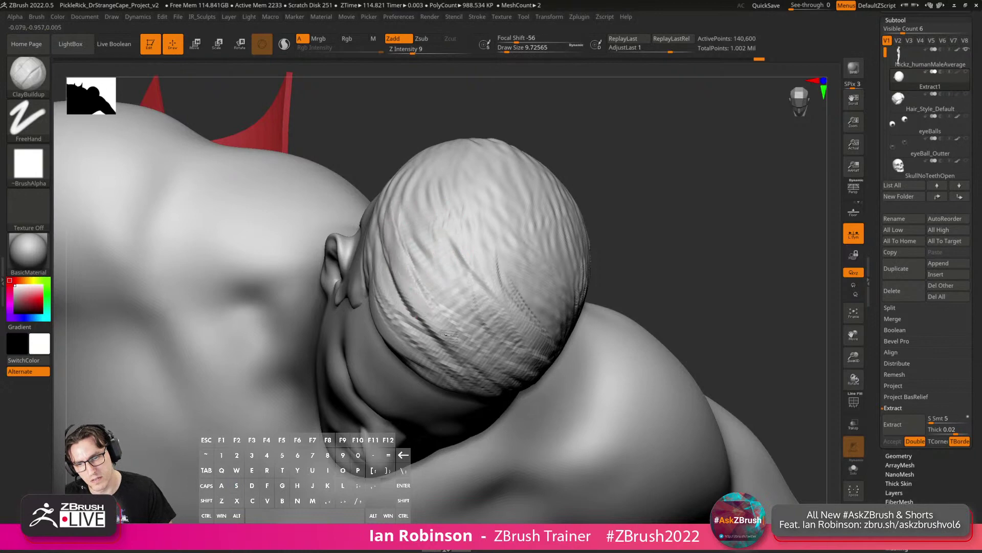
{"action": "mouse_move", "coordinate": [453, 338]}
{"action": "left_mouse_down", "text": "shift"}
{"action": "mouse_move", "coordinate": [396, 241]}
{"action": "mouse_move", "coordinate": [439, 164]}
{"action": "mouse_move", "coordinate": [456, 271]}
{"action": "left_mouse_up", "text": "shift"}
Reshape the top and back profile of the crown with the Move brush at draw sizes of about 23 and 53.
{"action": "right_click_drag", "start_coordinate": [476, 256], "coordinate": [683, 253]}
{"action": "key", "text": "b"}
{"action": "key", "text": "m"}
{"action": "key", "text": "v"}
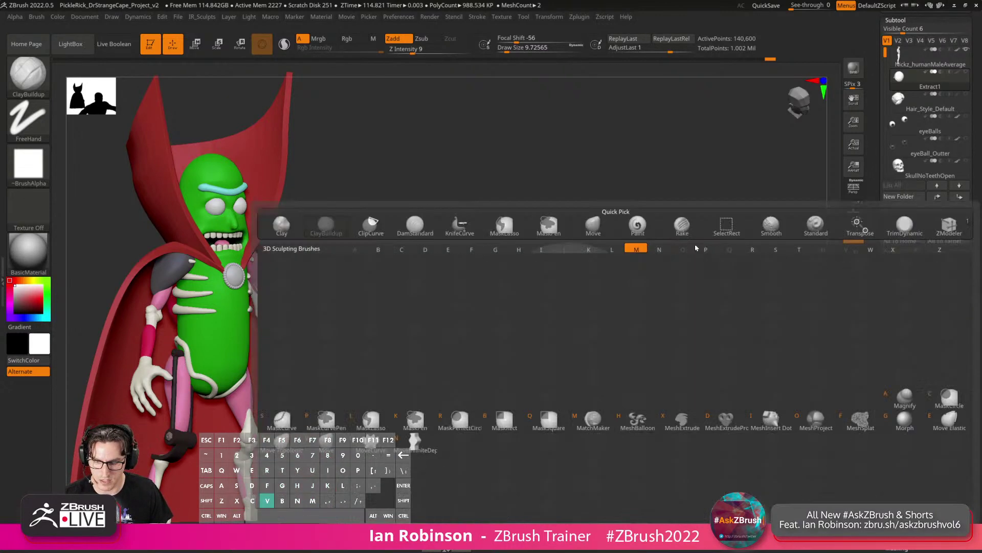
{"action": "key", "text": "s"}
{"action": "left_click_drag", "start_coordinate": [709, 231], "coordinate": [723, 233]}
{"action": "mouse_move", "coordinate": [752, 261]}
{"action": "right_mouse_down"}
{"action": "mouse_move", "coordinate": [736, 235]}
{"action": "mouse_move", "coordinate": [736, 204]}
{"action": "mouse_move", "coordinate": [630, 186]}
{"action": "mouse_move", "coordinate": [615, 167]}
{"action": "mouse_move", "coordinate": [535, 174]}
{"action": "mouse_move", "coordinate": [484, 205]}
{"action": "right_mouse_up"}
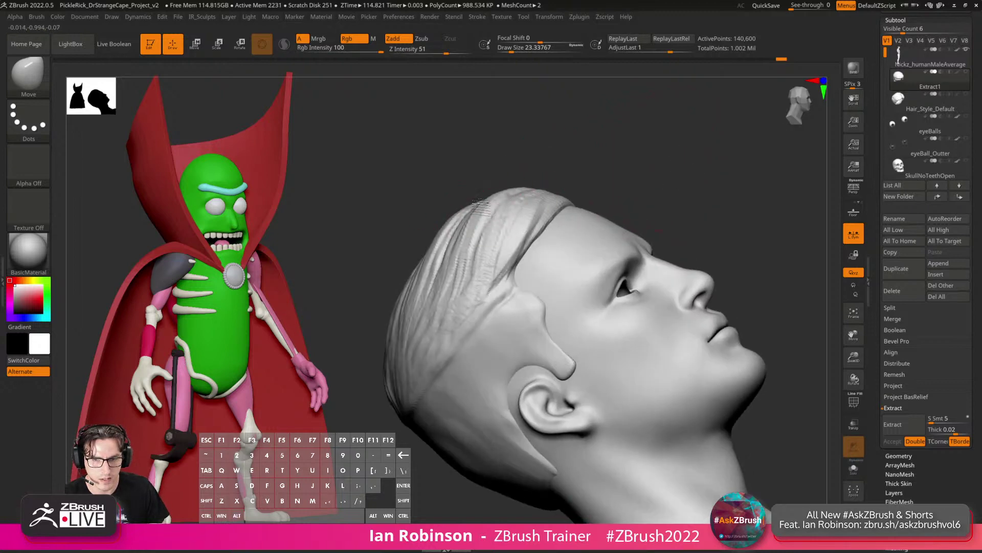
{"action": "key", "text": "s"}
{"action": "left_click_drag", "start_coordinate": [462, 220], "coordinate": [468, 221]}
{"action": "right_click_drag", "start_coordinate": [464, 220], "coordinate": [480, 215]}
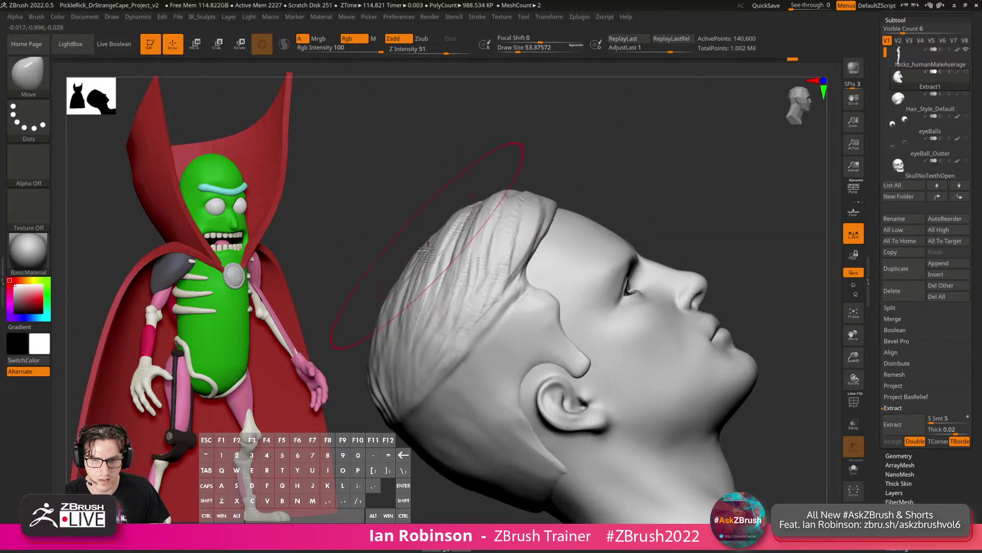
{"action": "left_click_drag", "start_coordinate": [428, 251], "coordinate": [395, 360]}
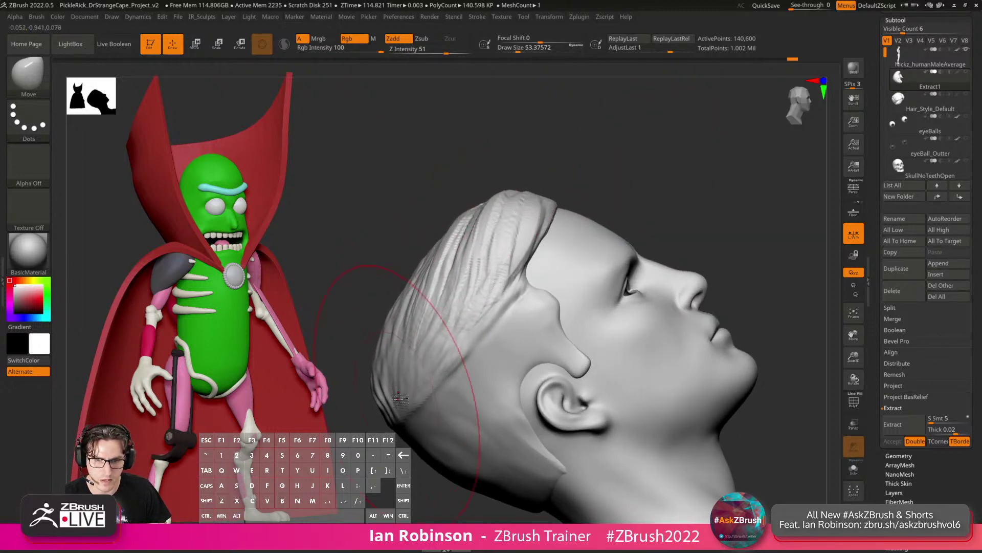
Fine-tune the hair's silhouette around the crown and front hairline with smaller Move brush sizes, down to about 5.3.
{"action": "right_click_drag", "start_coordinate": [511, 215], "coordinate": [581, 186]}
{"action": "key", "text": "s"}
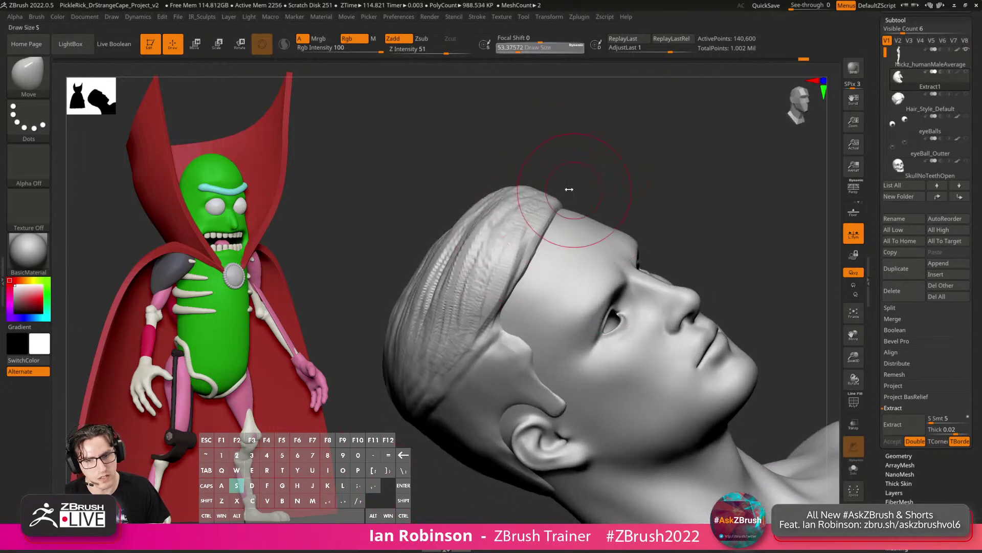
{"action": "left_click_drag", "start_coordinate": [569, 190], "coordinate": [535, 189]}
{"action": "right_click_drag", "start_coordinate": [535, 189], "coordinate": [514, 179]}
{"action": "mouse_move", "coordinate": [494, 184]}
{"action": "left_mouse_down"}
{"action": "mouse_move", "coordinate": [476, 186]}
{"action": "mouse_move", "coordinate": [491, 183]}
{"action": "left_mouse_up"}
{"action": "mouse_move", "coordinate": [614, 145]}
{"action": "right_mouse_down"}
{"action": "mouse_move", "coordinate": [526, 185]}
{"action": "mouse_move", "coordinate": [515, 165]}
{"action": "right_mouse_up"}
{"action": "left_click_drag", "start_coordinate": [564, 162], "coordinate": [559, 168]}
{"action": "right_click_drag", "start_coordinate": [600, 153], "coordinate": [599, 177]}
{"action": "right_click_drag", "start_coordinate": [571, 145], "coordinate": [568, 180]}
{"action": "key", "text": "s"}
{"action": "left_click_drag", "start_coordinate": [568, 186], "coordinate": [561, 186]}
{"action": "right_click_drag", "start_coordinate": [588, 140], "coordinate": [560, 192]}
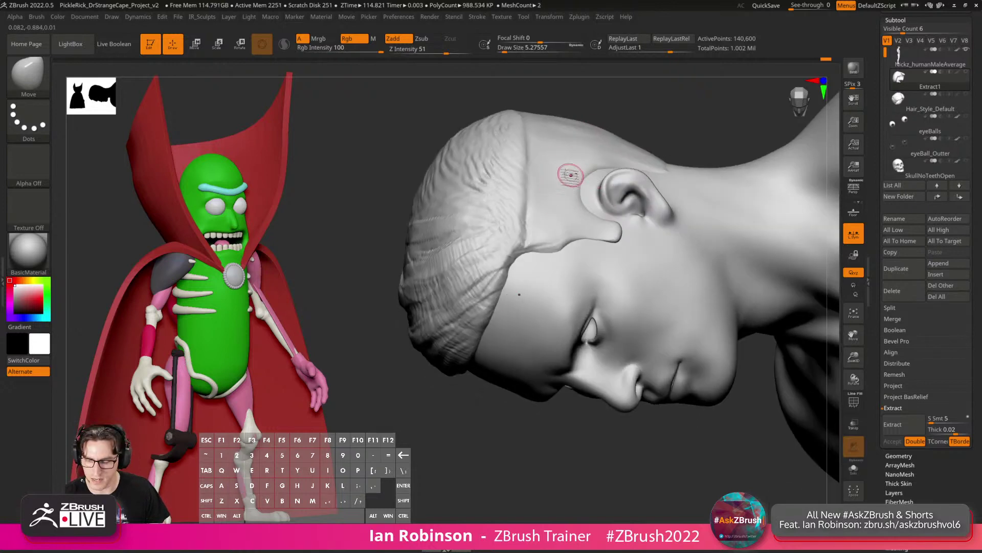
Set up the Standard brush with the Spray stroke and Alpha 07.
{"action": "key", "text": "b"}
{"action": "key", "text": "b"}
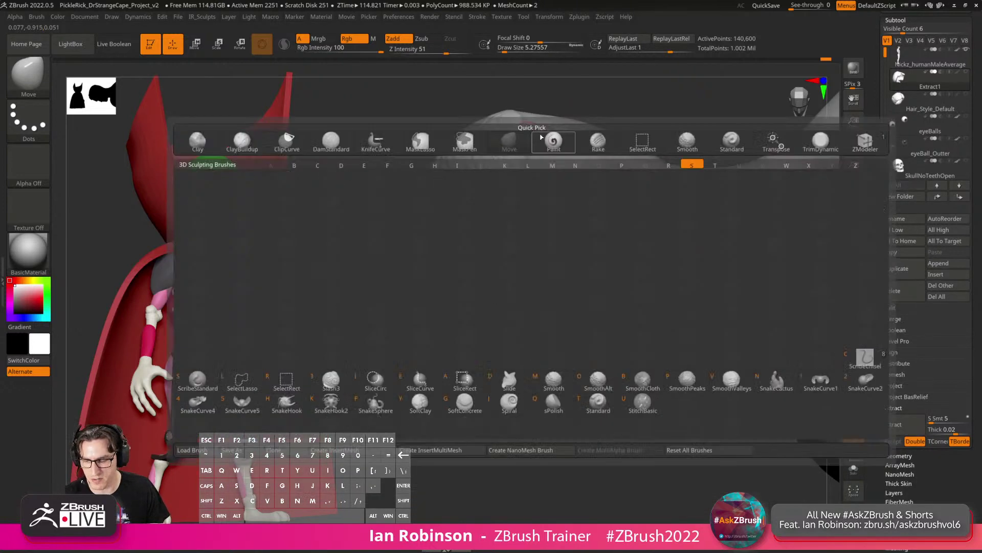
{"action": "key", "text": "s"}
{"action": "key", "text": "t"}
{"action": "left_click", "coordinate": [28, 118]}
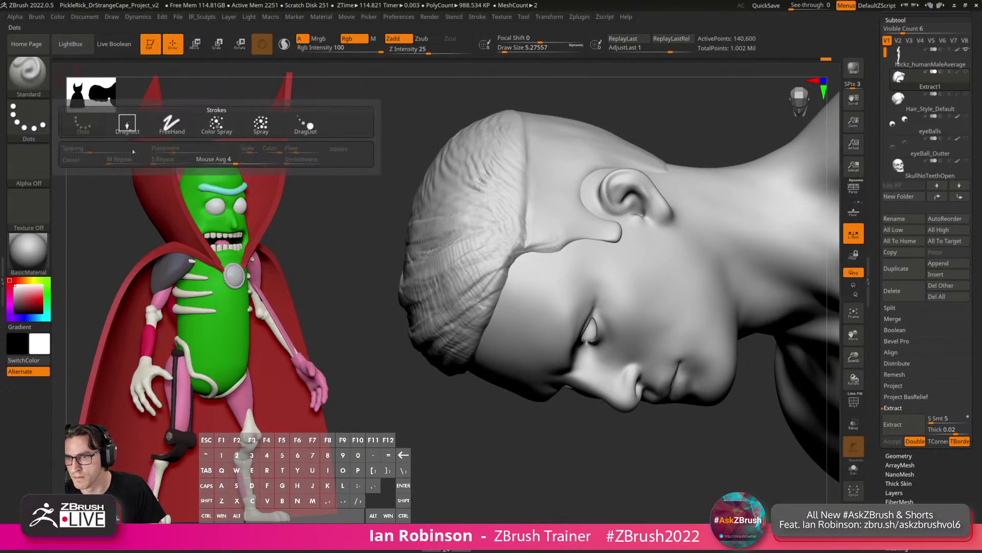
{"action": "left_click", "coordinate": [261, 128]}
{"action": "left_click", "coordinate": [36, 164]}
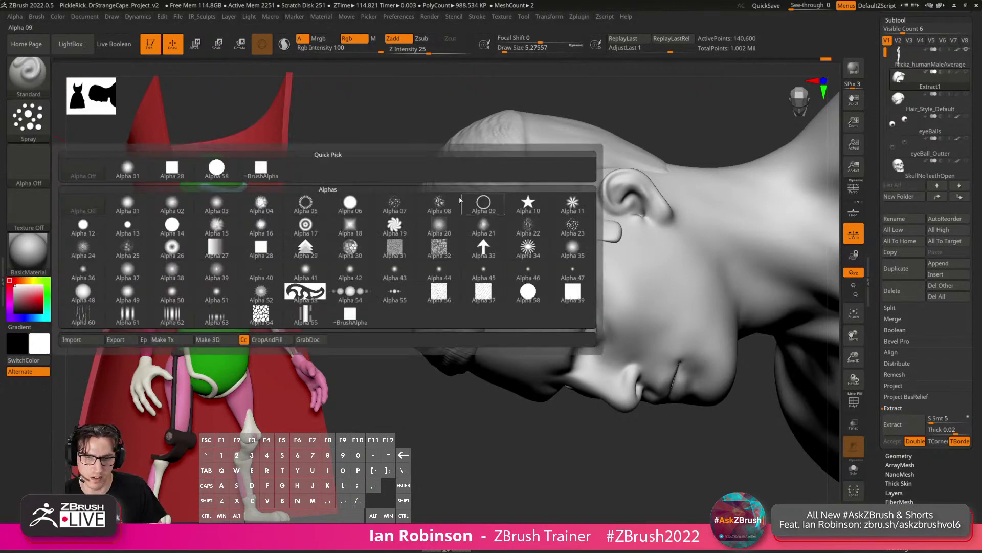
{"action": "left_click", "coordinate": [395, 205]}
Stipple the side and back of the short hair with the Spray stroke and Alpha 07 at a draw size of about 8.1.
{"action": "mouse_move", "coordinate": [409, 358]}
{"action": "left_mouse_down"}
{"action": "mouse_move", "coordinate": [555, 194]}
{"action": "mouse_move", "coordinate": [568, 193]}
{"action": "left_mouse_up"}
{"action": "key", "text": "s"}
{"action": "mouse_move", "coordinate": [544, 253]}
{"action": "left_mouse_down", "text": "alt"}
{"action": "mouse_move", "coordinate": [586, 233]}
{"action": "mouse_move", "coordinate": [600, 245]}
{"action": "left_mouse_up", "text": "alt"}
{"action": "mouse_move", "coordinate": [598, 246]}
{"action": "right_mouse_down", "text": "alt"}
{"action": "mouse_move", "coordinate": [588, 297]}
{"action": "mouse_move", "coordinate": [555, 315]}
{"action": "right_mouse_up", "text": "alt"}
{"action": "left_click_drag", "start_coordinate": [536, 218], "coordinate": [549, 231], "text": "alt"}
{"action": "mouse_move", "coordinate": [585, 191]}
{"action": "left_mouse_down", "text": "alt"}
{"action": "mouse_move", "coordinate": [624, 205]}
{"action": "mouse_move", "coordinate": [647, 195]}
{"action": "left_mouse_up", "text": "alt"}
{"action": "right_click_drag", "start_coordinate": [641, 153], "coordinate": [604, 225]}
{"action": "left_click_drag", "start_coordinate": [605, 223], "coordinate": [611, 199], "text": "alt"}
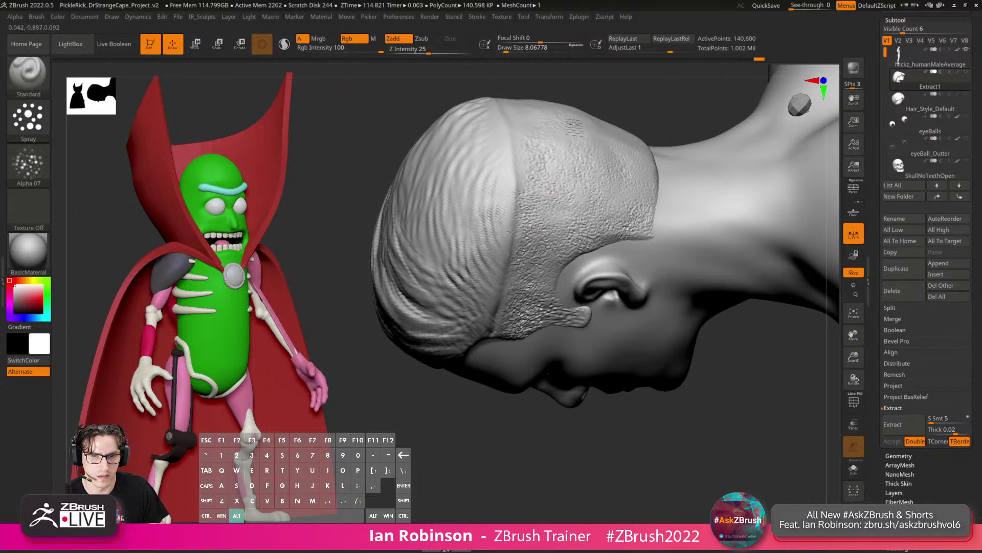
{"action": "right_click_drag", "start_coordinate": [573, 126], "coordinate": [628, 196], "text": "alt"}
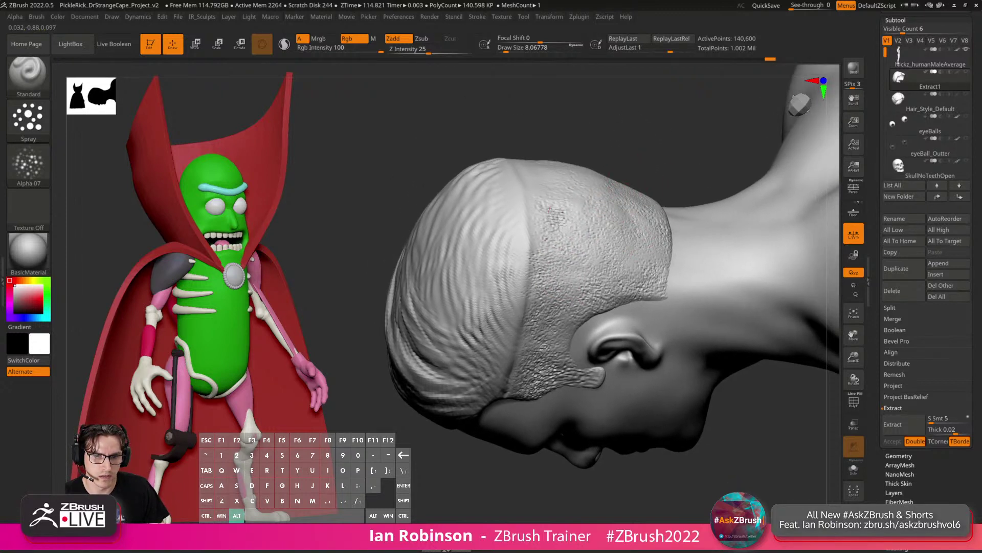
{"action": "key", "text": "s"}
{"action": "mouse_move", "coordinate": [605, 192]}
{"action": "left_mouse_down"}
{"action": "mouse_move", "coordinate": [586, 198]}
{"action": "mouse_move", "coordinate": [576, 226]}
{"action": "mouse_move", "coordinate": [574, 212]}
{"action": "mouse_move", "coordinate": [614, 194]}
{"action": "mouse_move", "coordinate": [629, 204]}
{"action": "mouse_move", "coordinate": [561, 307]}
{"action": "mouse_move", "coordinate": [559, 348]}
{"action": "mouse_move", "coordinate": [621, 237]}
{"action": "mouse_move", "coordinate": [704, 200]}
{"action": "mouse_move", "coordinate": [668, 165]}
{"action": "mouse_move", "coordinate": [714, 213]}
{"action": "mouse_move", "coordinate": [726, 195]}
{"action": "mouse_move", "coordinate": [736, 202]}
{"action": "mouse_move", "coordinate": [738, 223]}
{"action": "left_mouse_up"}
Reshape the stippled hair around the back of the head and nape with the Move brush at a draw size of about 22.
{"action": "key", "text": "b"}
{"action": "key", "text": "m"}
{"action": "key", "text": "v"}
{"action": "key", "text": "s"}
{"action": "mouse_move", "coordinate": [545, 294]}
{"action": "left_mouse_down"}
{"action": "mouse_move", "coordinate": [559, 296]}
{"action": "mouse_move", "coordinate": [565, 280]}
{"action": "left_mouse_up"}
{"action": "key", "text": "s"}
{"action": "left_click_drag", "start_coordinate": [653, 294], "coordinate": [547, 266]}
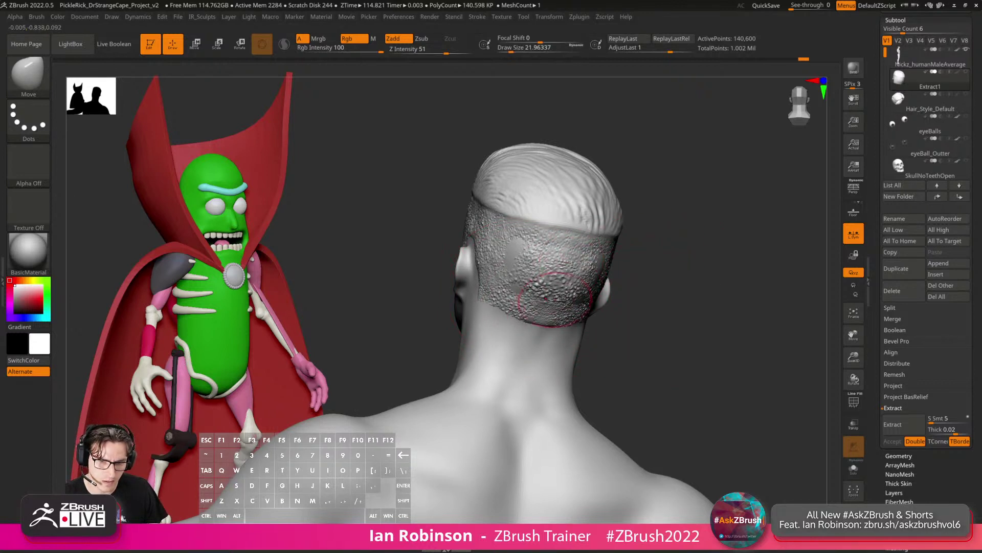
{"action": "mouse_move", "coordinate": [683, 250]}
{"action": "left_mouse_down"}
{"action": "mouse_move", "coordinate": [632, 247]}
{"action": "mouse_move", "coordinate": [582, 264]}
{"action": "left_mouse_up"}
{"action": "left_click_drag", "start_coordinate": [522, 251], "coordinate": [489, 249]}
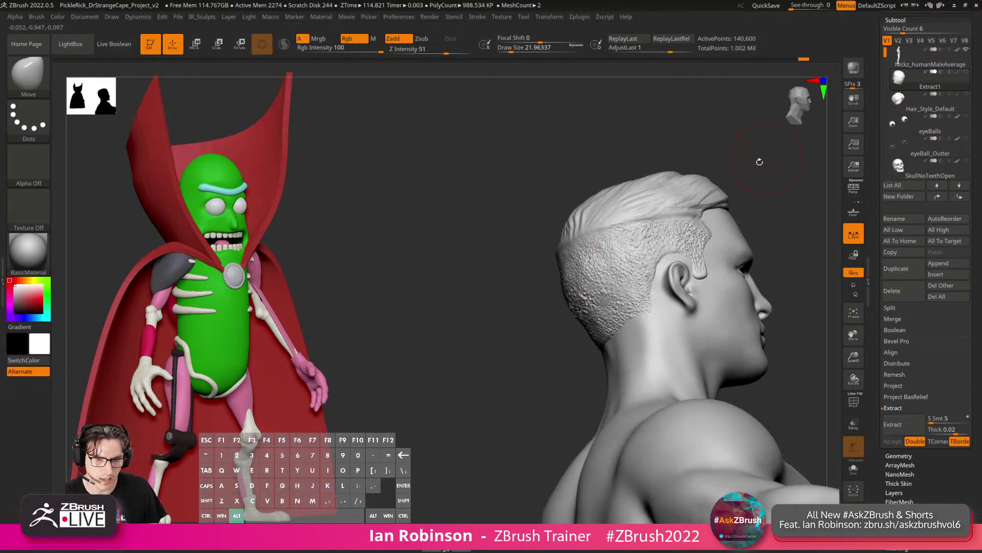
{"action": "mouse_move", "coordinate": [606, 241]}
{"action": "left_mouse_down"}
{"action": "mouse_move", "coordinate": [652, 235]}
{"action": "mouse_move", "coordinate": [616, 270]}
{"action": "mouse_move", "coordinate": [627, 271]}
{"action": "mouse_move", "coordinate": [719, 239]}
{"action": "mouse_move", "coordinate": [561, 342]}
{"action": "mouse_move", "coordinate": [537, 337]}
{"action": "mouse_move", "coordinate": [570, 287]}
{"action": "mouse_move", "coordinate": [616, 296]}
{"action": "left_mouse_up"}
Refine the sideburn and the hair edge around the ear with the Move brush at a draw size of about 11.6.
{"action": "key", "text": "s"}
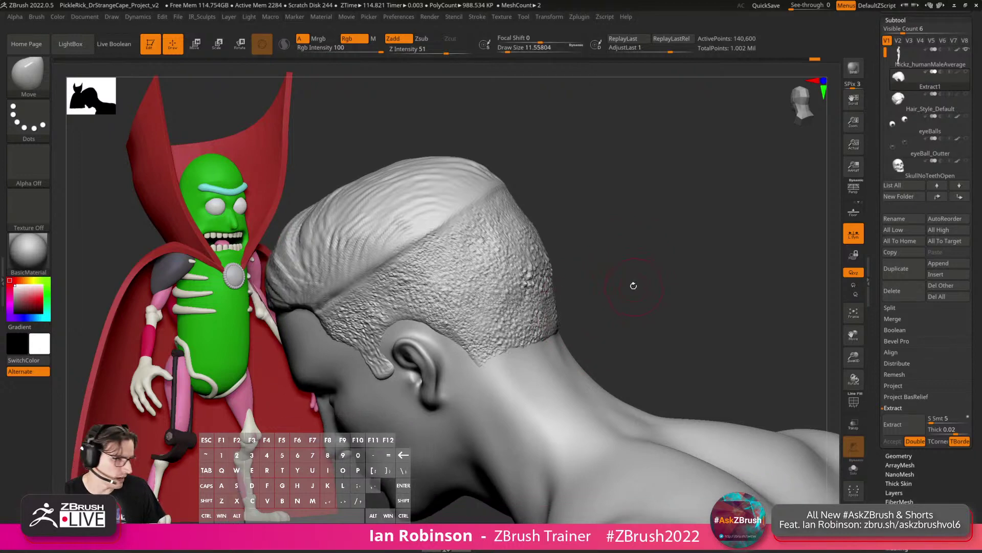
{"action": "left_click_drag", "start_coordinate": [670, 266], "coordinate": [558, 330]}
{"action": "mouse_move", "coordinate": [621, 303]}
{"action": "left_mouse_down"}
{"action": "mouse_move", "coordinate": [643, 290]}
{"action": "mouse_move", "coordinate": [446, 323]}
{"action": "left_mouse_up"}
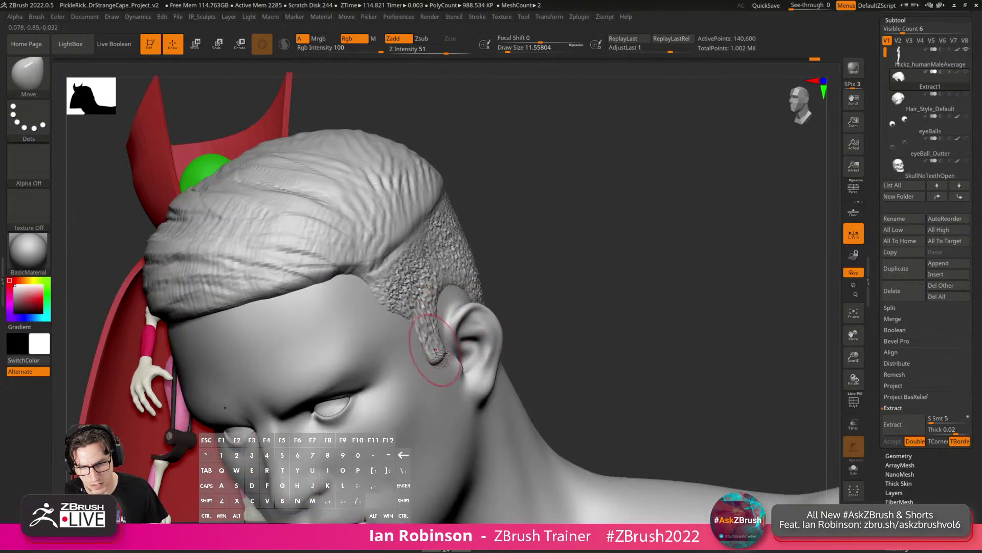
{"action": "left_click_drag", "start_coordinate": [542, 266], "coordinate": [621, 261]}
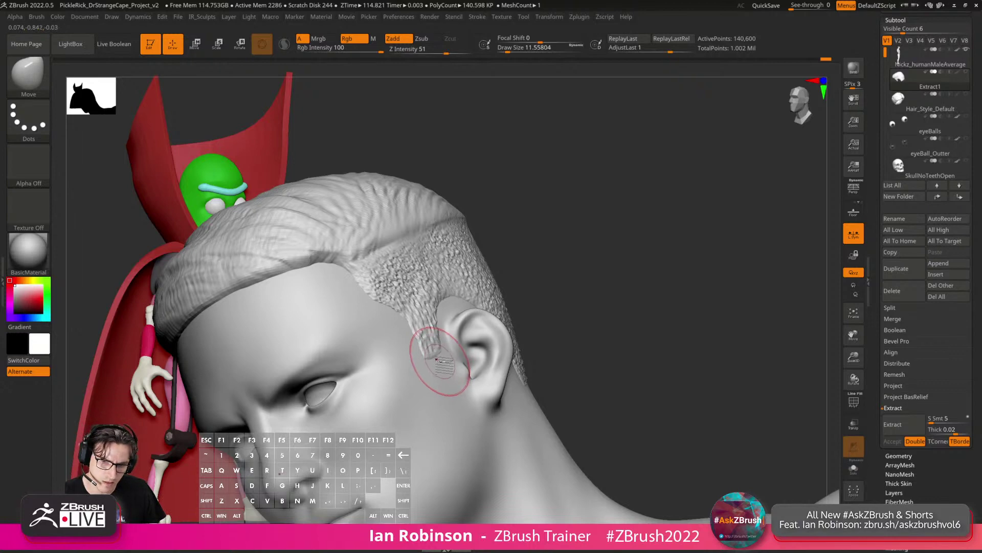
{"action": "left_click_drag", "start_coordinate": [609, 295], "coordinate": [544, 330]}
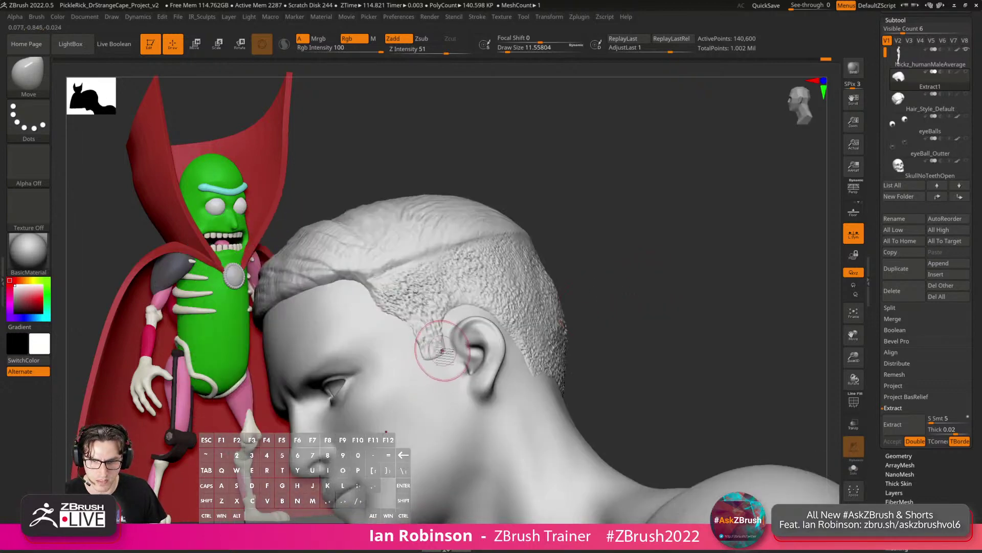
{"action": "left_click_drag", "start_coordinate": [624, 279], "coordinate": [667, 244]}
Toggle the visibility of the Hair_Style_Default subtool on the front-facing figure to compare the two hairstyles.
{"action": "left_click_drag", "start_coordinate": [667, 243], "coordinate": [977, 62], "text": "shift"}
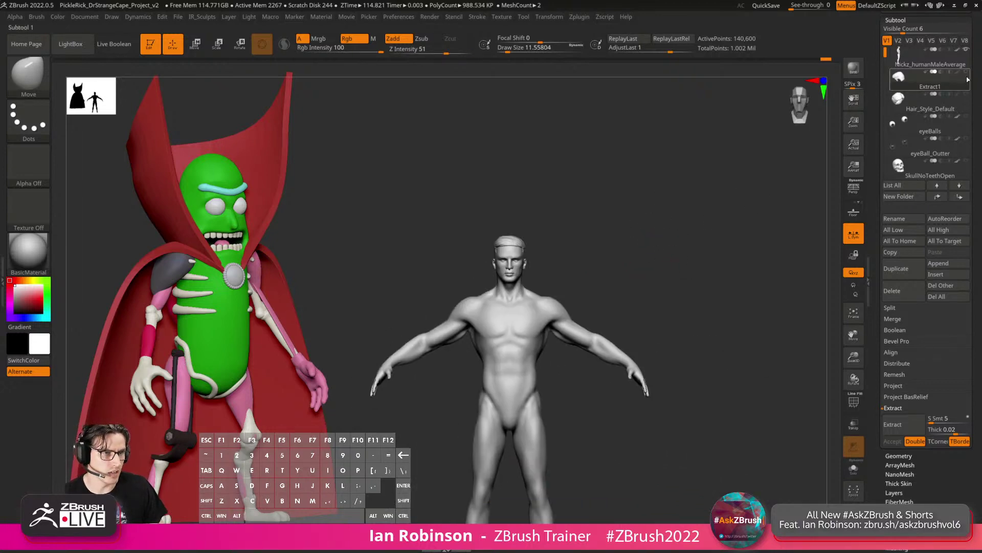
{"action": "left_click", "coordinate": [966, 94]}
{"action": "left_click_drag", "start_coordinate": [742, 199], "coordinate": [514, 240]}
{"action": "left_click", "coordinate": [966, 95]}
Set up the CurveAlpha brush with Alpha 61 at a draw size of about 5.9.
{"action": "key", "text": "b"}
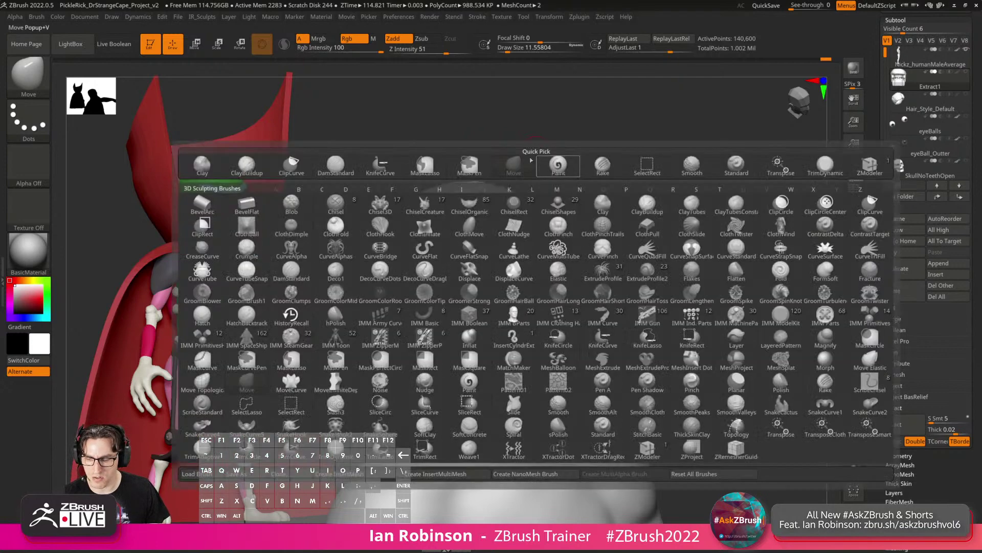
{"action": "key", "text": "Escape"}
{"action": "key", "text": "b"}
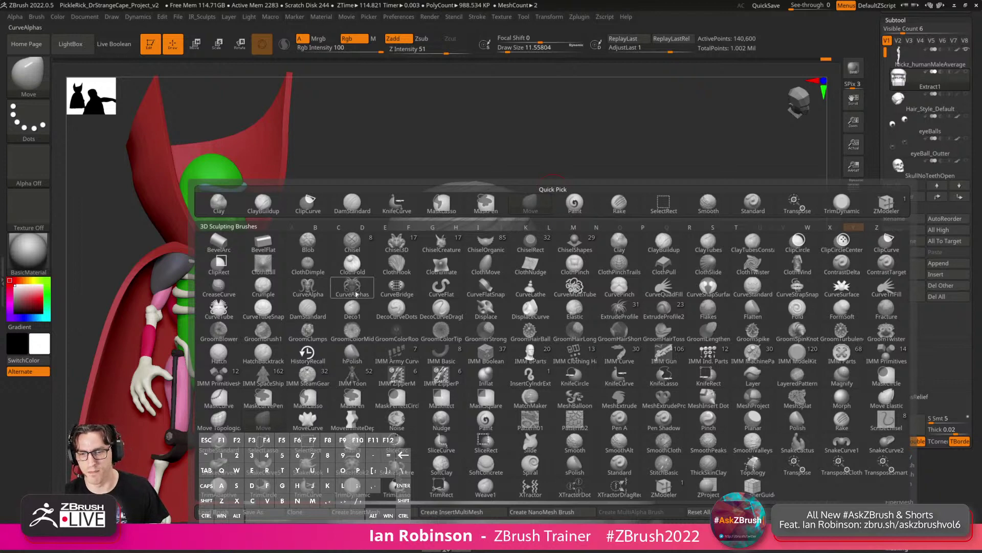
{"action": "left_click", "coordinate": [320, 294]}
{"action": "left_click_drag", "start_coordinate": [525, 181], "coordinate": [548, 170], "text": "alt"}
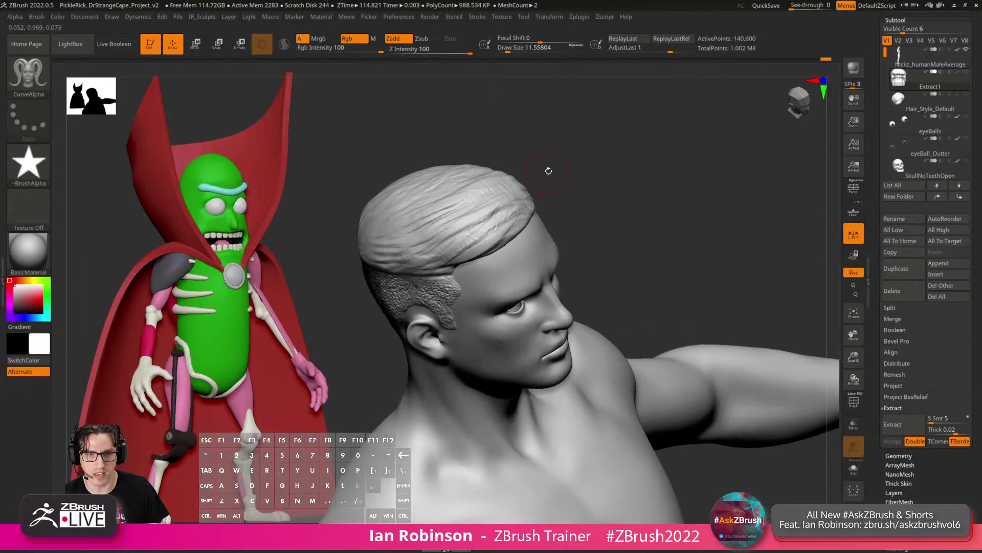
{"action": "key", "text": "s"}
{"action": "left_click", "coordinate": [549, 170]}
{"action": "left_click", "coordinate": [29, 173]}
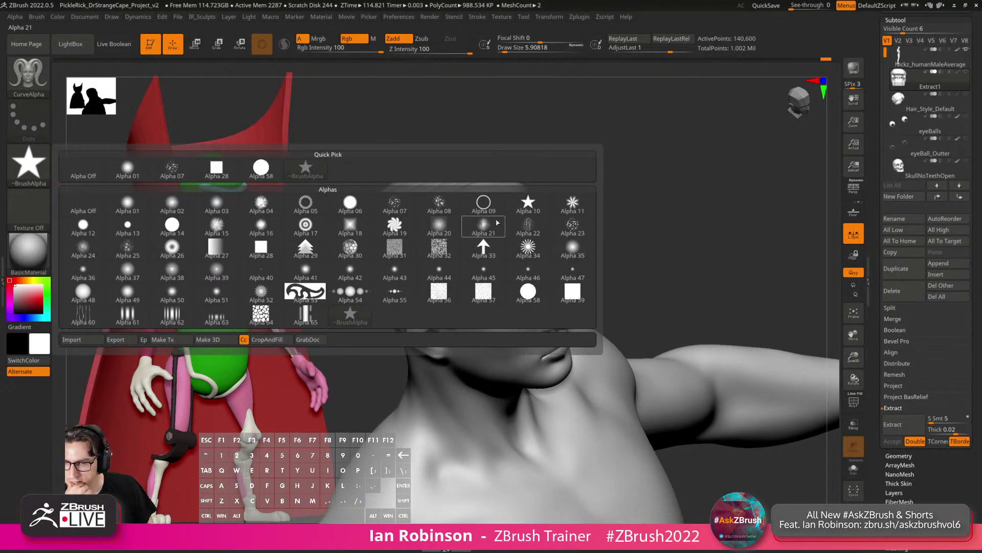
{"action": "mouse_move", "coordinate": [483, 245]}
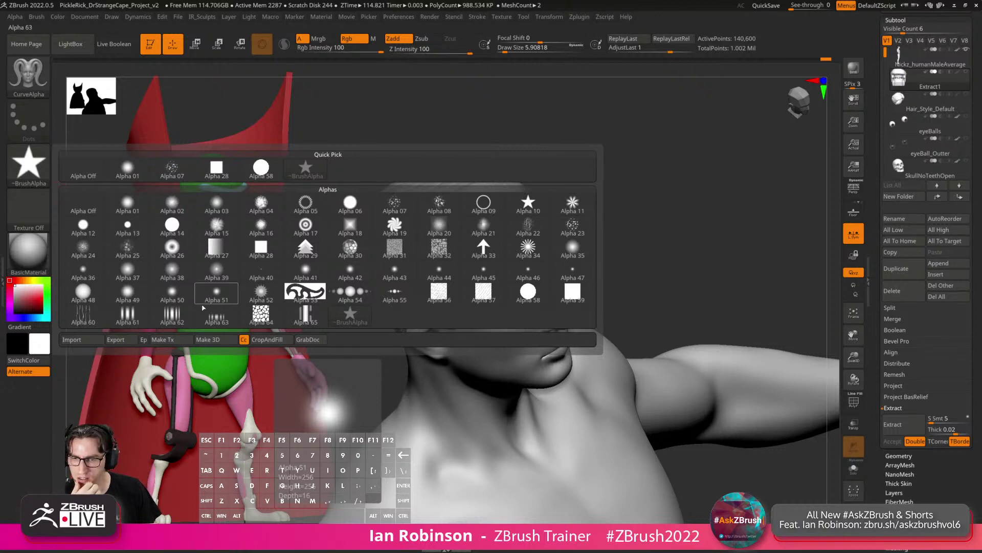
{"action": "left_click", "coordinate": [128, 315]}
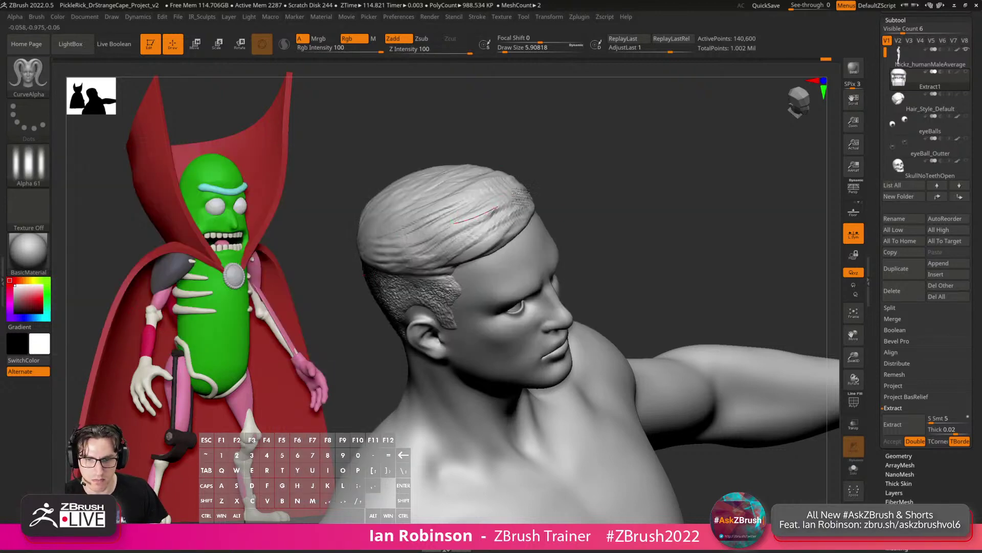
Test a CurveAlpha strand on the crown, look through the stroke's curve settings, and undo the test.
{"action": "left_click_drag", "start_coordinate": [518, 192], "coordinate": [533, 188]}
{"action": "mouse_move", "coordinate": [625, 172]}
{"action": "left_mouse_down"}
{"action": "mouse_move", "coordinate": [662, 173]}
{"action": "mouse_move", "coordinate": [714, 153]}
{"action": "mouse_move", "coordinate": [544, 275]}
{"action": "left_mouse_up"}
{"action": "mouse_move", "coordinate": [609, 225]}
{"action": "left_mouse_down"}
{"action": "mouse_move", "coordinate": [658, 252]}
{"action": "mouse_move", "coordinate": [649, 247]}
{"action": "left_mouse_up"}
{"action": "mouse_move", "coordinate": [476, 20]}
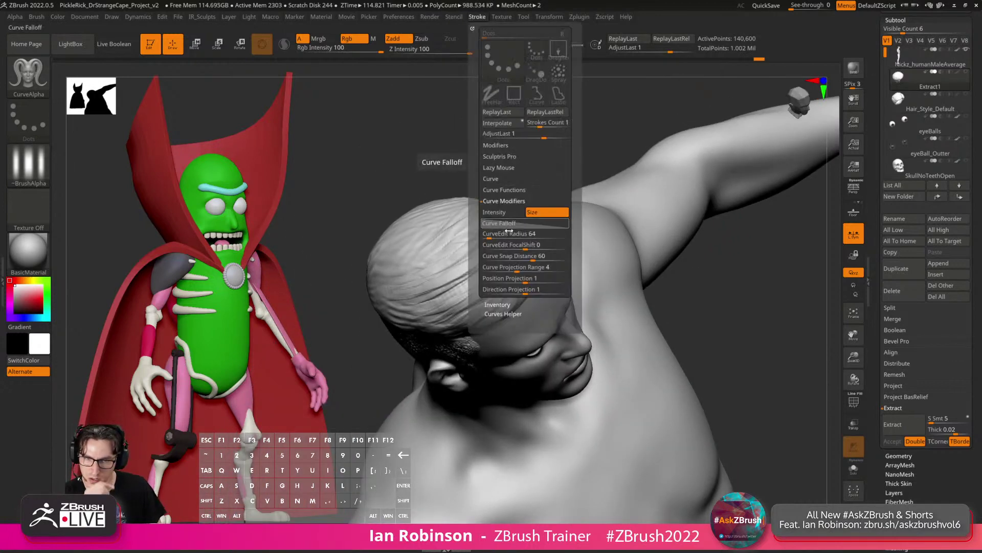
{"action": "left_click", "coordinate": [521, 190]}
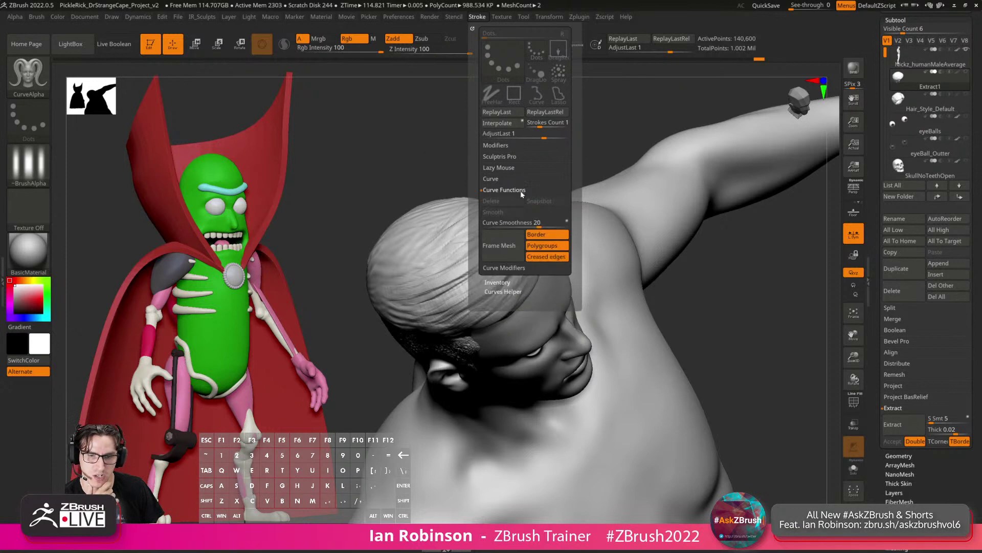
{"action": "left_click", "coordinate": [513, 181]}
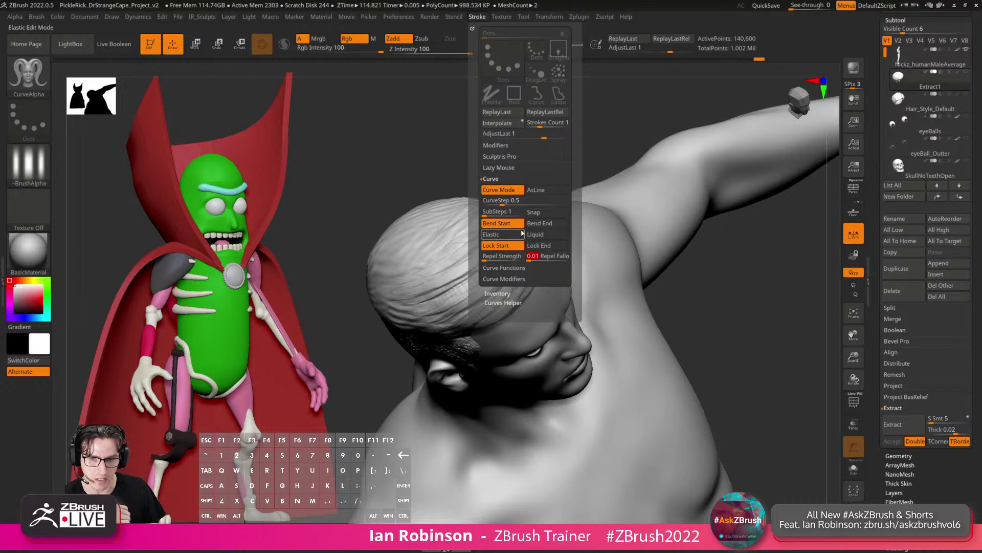
{"action": "left_click", "coordinate": [368, 19]}
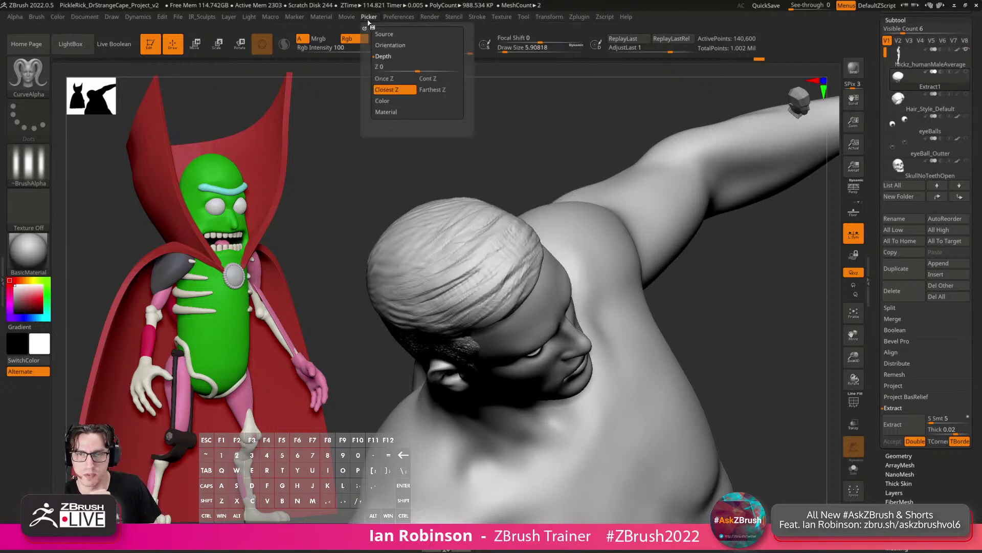
{"action": "left_click", "coordinate": [438, 80]}
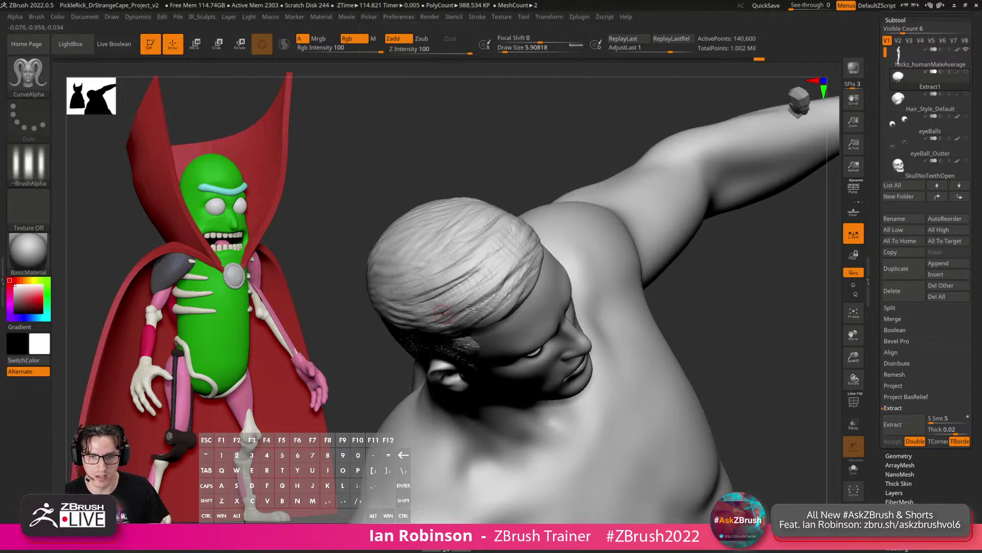
{"action": "left_click_drag", "start_coordinate": [523, 261], "coordinate": [524, 257]}
{"action": "mouse_move", "coordinate": [572, 180]}
{"action": "left_mouse_down"}
{"action": "mouse_move", "coordinate": [588, 149]}
{"action": "mouse_move", "coordinate": [618, 196]}
{"action": "mouse_move", "coordinate": [652, 128]}
{"action": "left_mouse_up"}
{"action": "key", "text": "ctrl+z"}
Enable Intensity alongside Size in the curve modifiers and expand the Curve Falloff graph.
{"action": "key", "text": "s"}
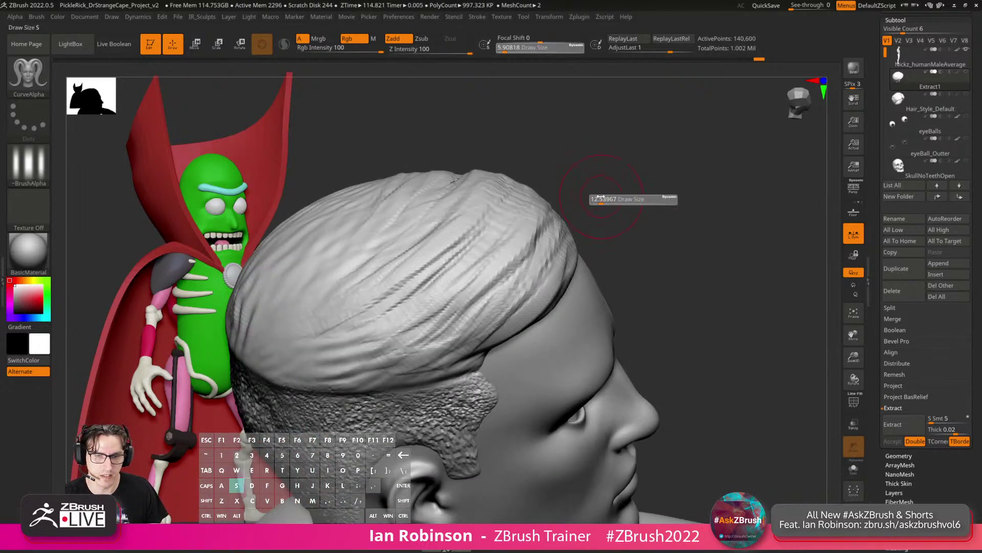
{"action": "left_click_drag", "start_coordinate": [592, 200], "coordinate": [598, 198]}
{"action": "left_click", "coordinate": [478, 17]}
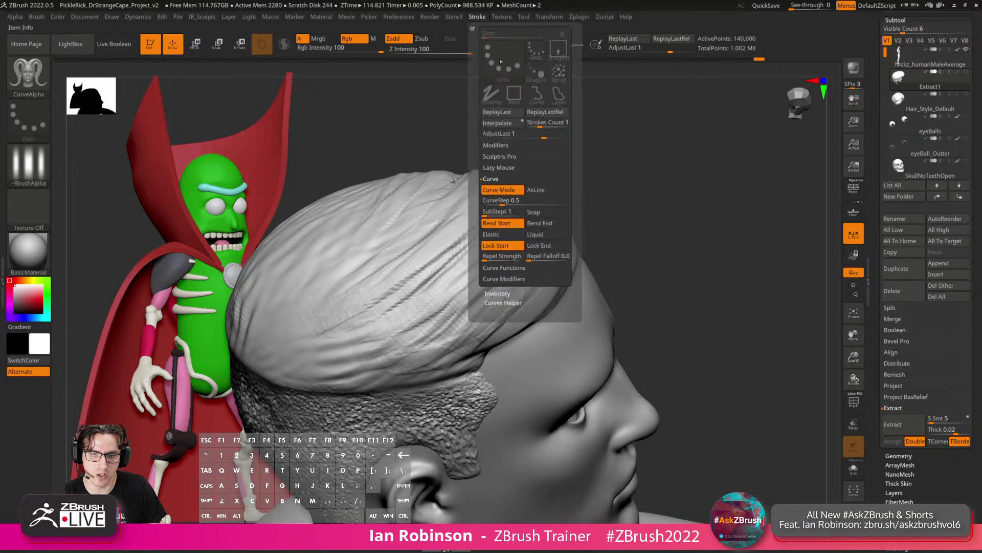
{"action": "left_click", "coordinate": [506, 179]}
{"action": "left_click", "coordinate": [506, 190]}
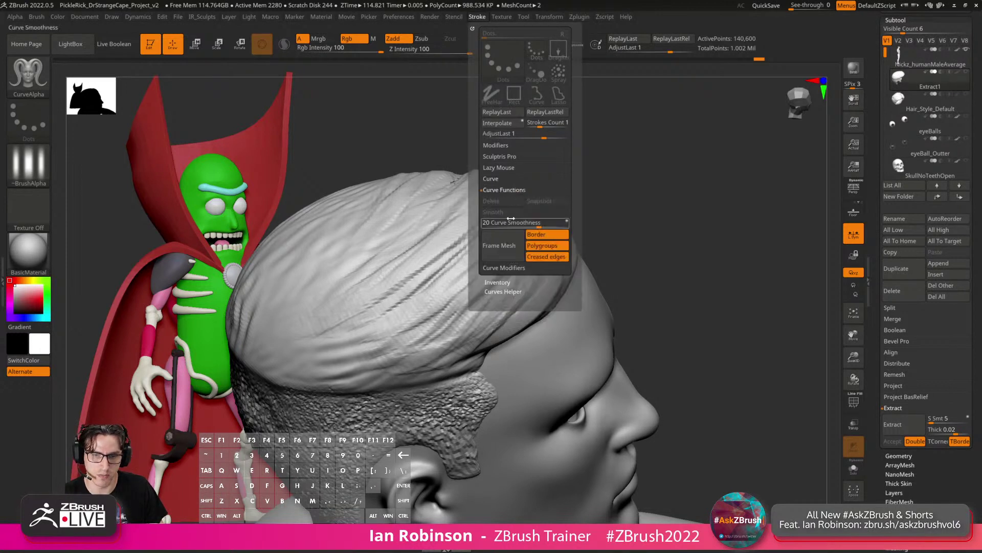
{"action": "left_click", "coordinate": [512, 189]}
{"action": "left_click", "coordinate": [518, 202]}
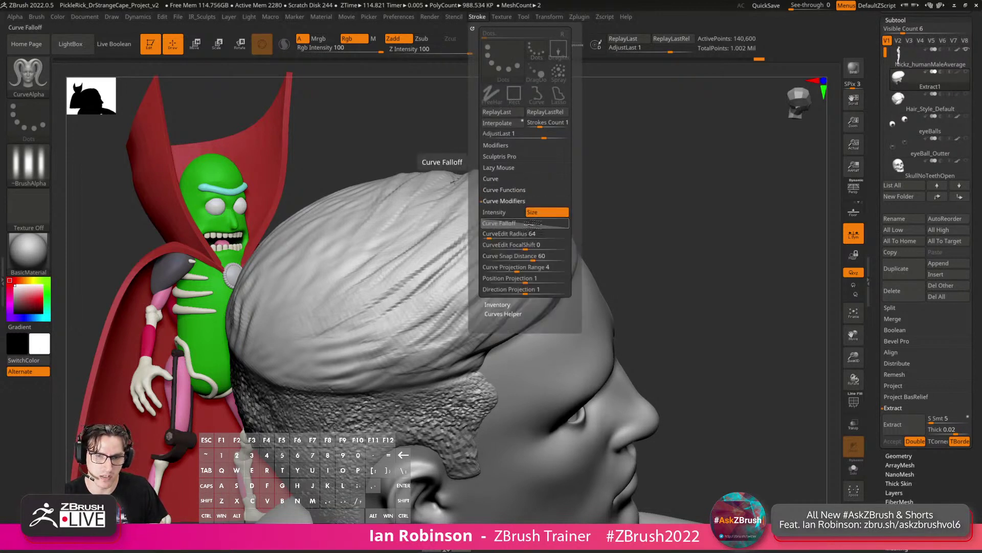
{"action": "left_click", "coordinate": [512, 212]}
{"action": "left_click", "coordinate": [498, 224]}
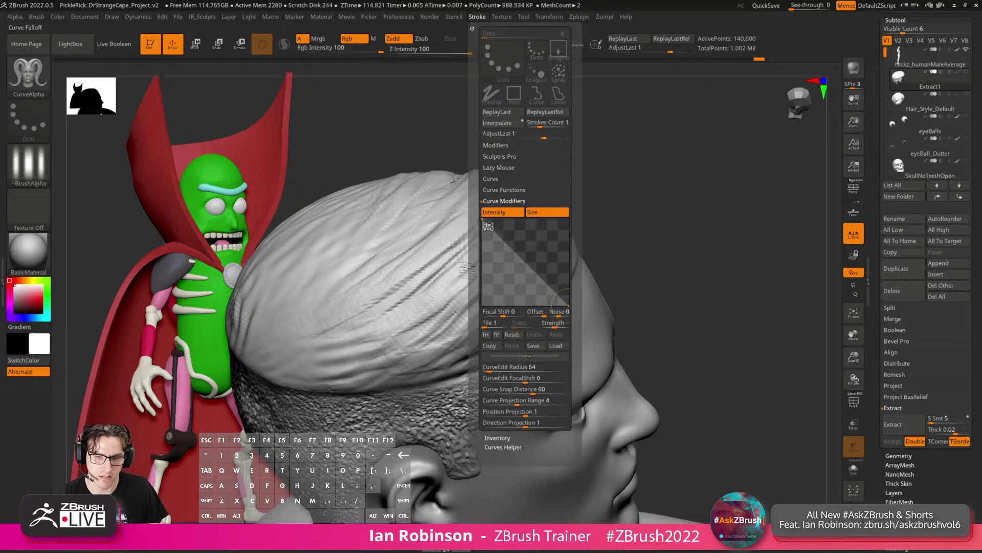
Try a tapered CurveAlpha strand clump on the side of the crown and undo it.
{"action": "left_click_drag", "start_coordinate": [422, 298], "coordinate": [492, 245]}
{"action": "right_click_drag", "start_coordinate": [535, 238], "coordinate": [517, 245]}
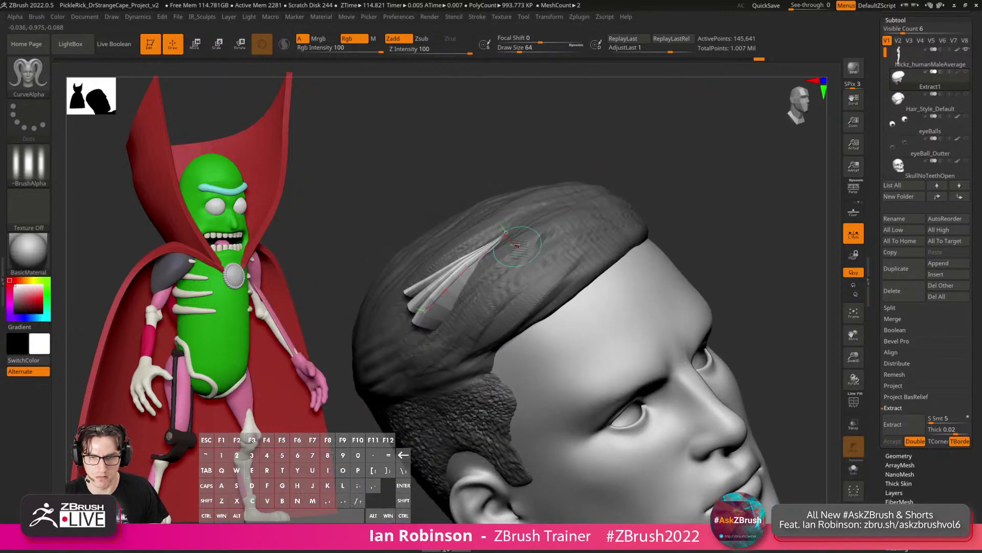
{"action": "key", "text": "s"}
{"action": "left_click_drag", "start_coordinate": [522, 246], "coordinate": [510, 244]}
{"action": "key", "text": "ctrl+z"}
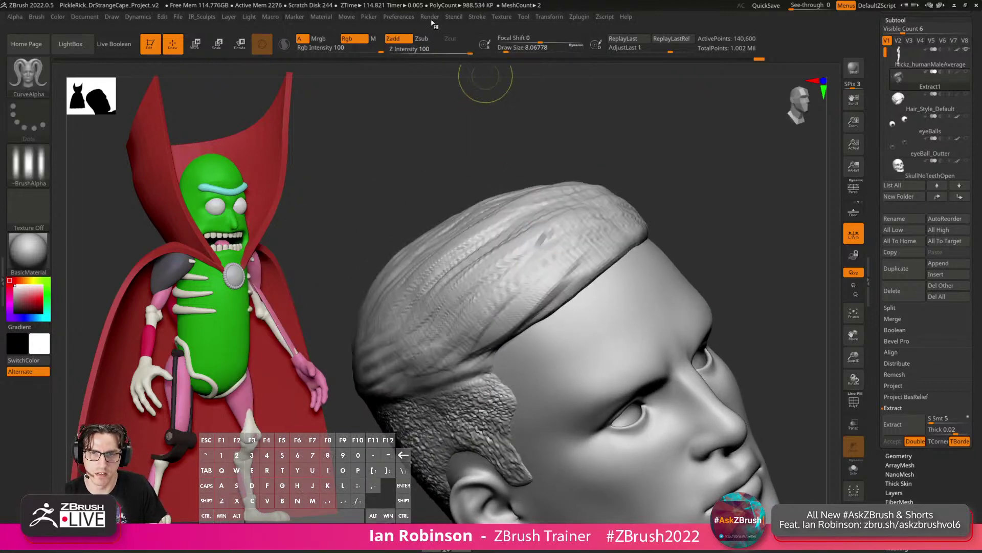
Reshape the Curve Falloff by raising the end point and middle of its graph.
{"action": "left_click", "coordinate": [477, 17]}
{"action": "left_click_drag", "start_coordinate": [567, 304], "coordinate": [568, 281]}
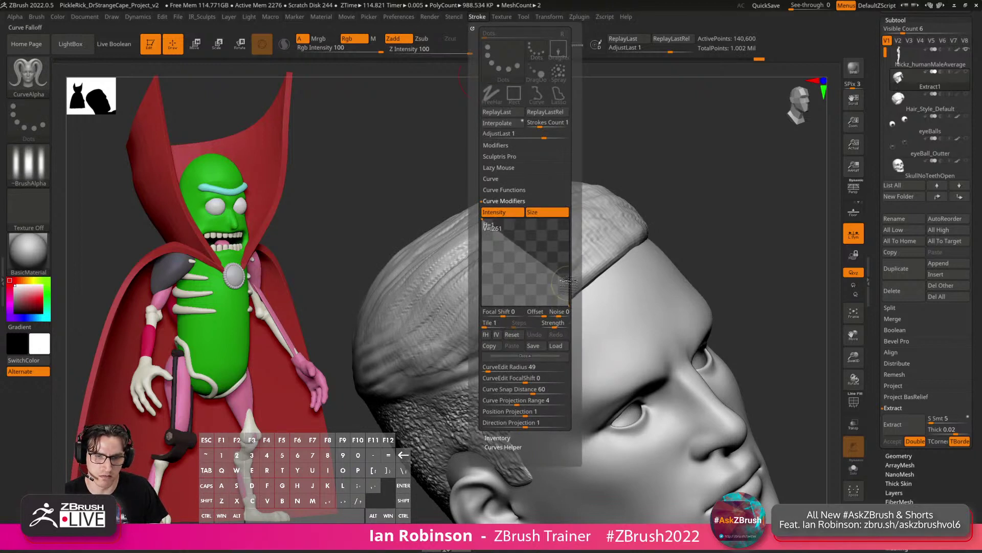
{"action": "left_click_drag", "start_coordinate": [532, 249], "coordinate": [532, 237]}
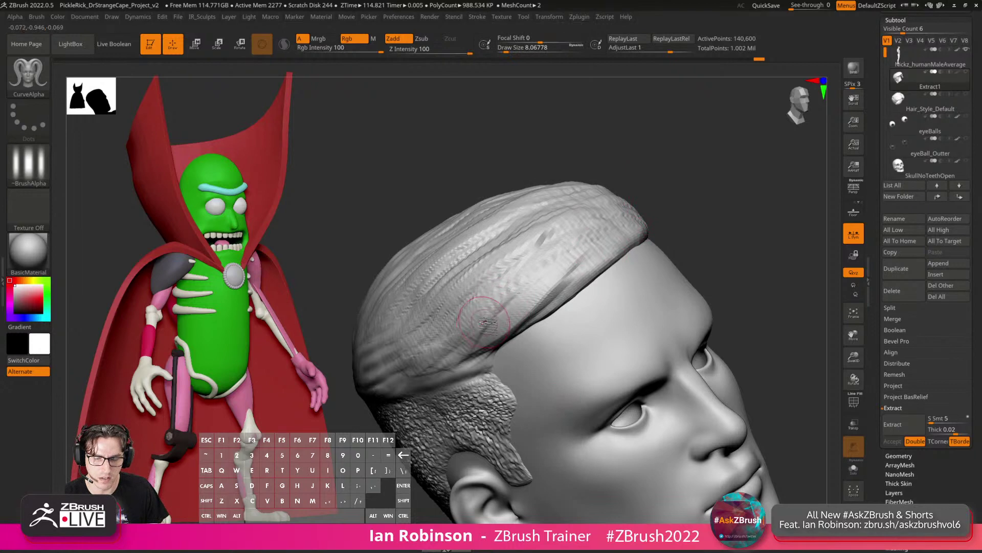
Test the adjusted falloff with another strand near the front hairline and undo it.
{"action": "left_click_drag", "start_coordinate": [487, 322], "coordinate": [481, 326]}
{"action": "mouse_move", "coordinate": [653, 206]}
{"action": "left_mouse_down"}
{"action": "mouse_move", "coordinate": [670, 218]}
{"action": "mouse_move", "coordinate": [638, 217]}
{"action": "left_mouse_up"}
{"action": "key", "text": "ctrl+z"}
{"action": "key", "text": "s"}
{"action": "left_click_drag", "start_coordinate": [530, 268], "coordinate": [532, 267]}
{"action": "left_click_drag", "start_coordinate": [674, 193], "coordinate": [667, 221]}
Place a small CurveAlpha strand clump over the front of the crown at a draw size of about 4.7.
{"action": "key", "text": "s"}
{"action": "mouse_move", "coordinate": [606, 231]}
{"action": "left_mouse_down"}
{"action": "mouse_move", "coordinate": [621, 229]}
{"action": "mouse_move", "coordinate": [619, 249]}
{"action": "left_mouse_up"}
{"action": "mouse_move", "coordinate": [690, 224]}
{"action": "left_mouse_down"}
{"action": "mouse_move", "coordinate": [669, 213]}
{"action": "mouse_move", "coordinate": [697, 200]}
{"action": "mouse_move", "coordinate": [671, 197]}
{"action": "mouse_move", "coordinate": [705, 178]}
{"action": "left_mouse_up"}
{"action": "key", "text": "ctrl+z"}
{"action": "key", "text": "s"}
{"action": "left_click", "coordinate": [514, 293]}
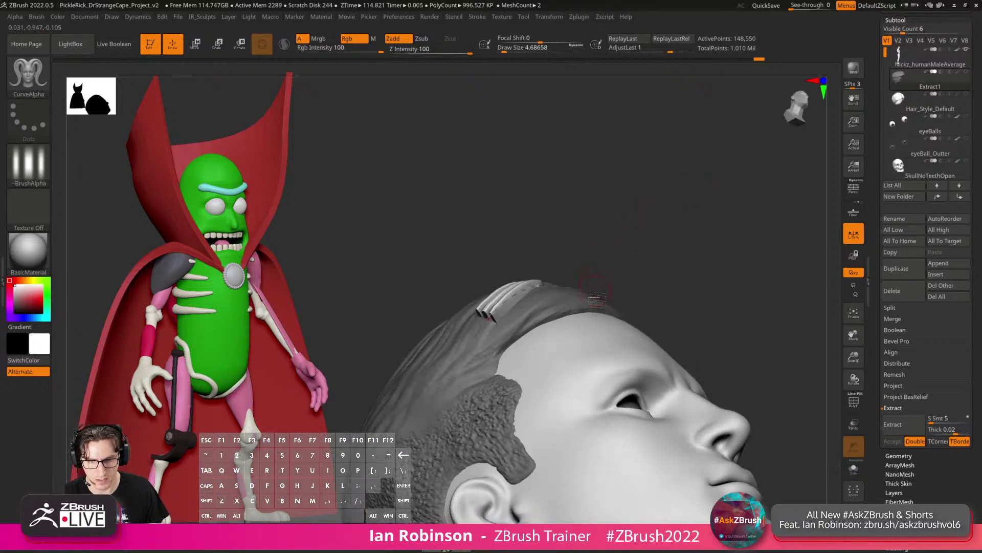
Bend the new strand clump against the crown with the Move brush at draw sizes of about 23 and 12.5.
{"action": "key", "text": "b"}
{"action": "key", "text": "m"}
{"action": "key", "text": "v"}
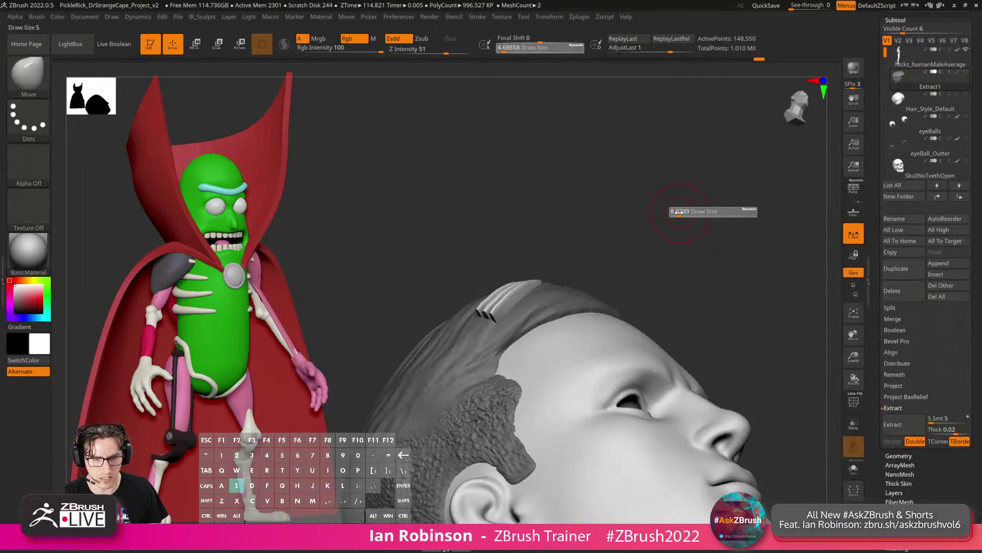
{"action": "left_click_drag", "start_coordinate": [699, 214], "coordinate": [715, 294]}
{"action": "left_click_drag", "start_coordinate": [700, 336], "coordinate": [583, 323]}
{"action": "left_click_drag", "start_coordinate": [653, 235], "coordinate": [649, 235]}
{"action": "key", "text": "s"}
{"action": "left_click_drag", "start_coordinate": [649, 235], "coordinate": [656, 235]}
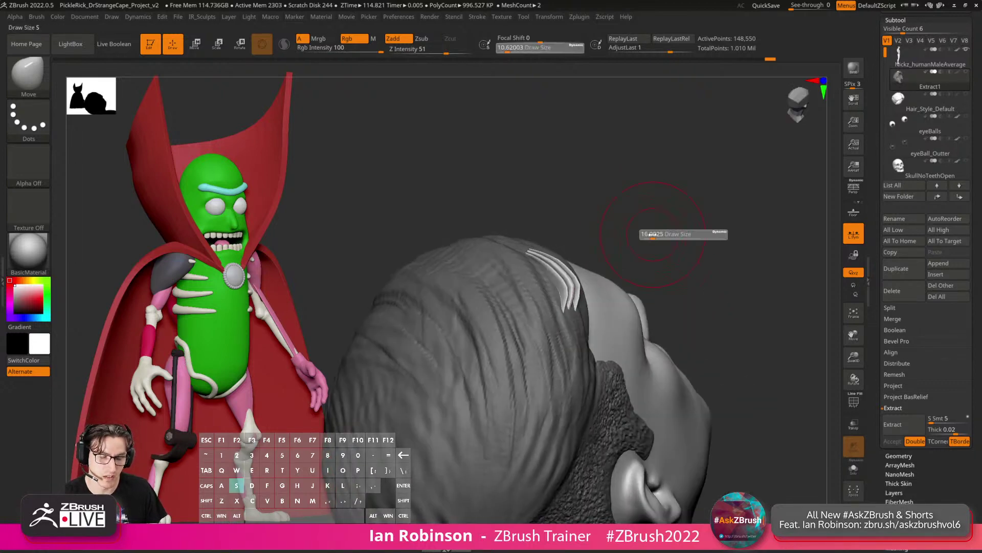
{"action": "left_click_drag", "start_coordinate": [566, 281], "coordinate": [493, 325]}
{"action": "right_click_drag", "start_coordinate": [494, 324], "coordinate": [527, 316]}
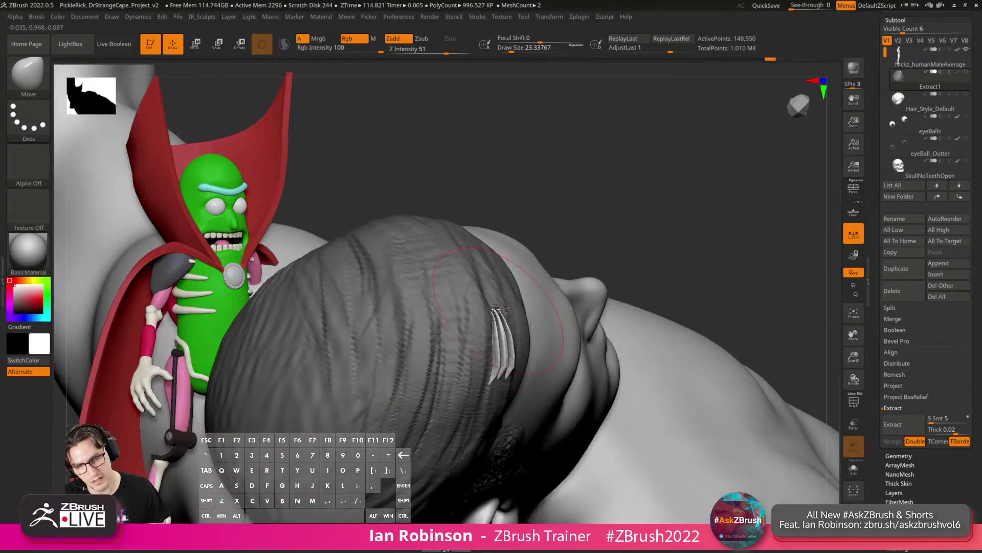
{"action": "key", "text": "s"}
{"action": "left_click_drag", "start_coordinate": [495, 310], "coordinate": [491, 311]}
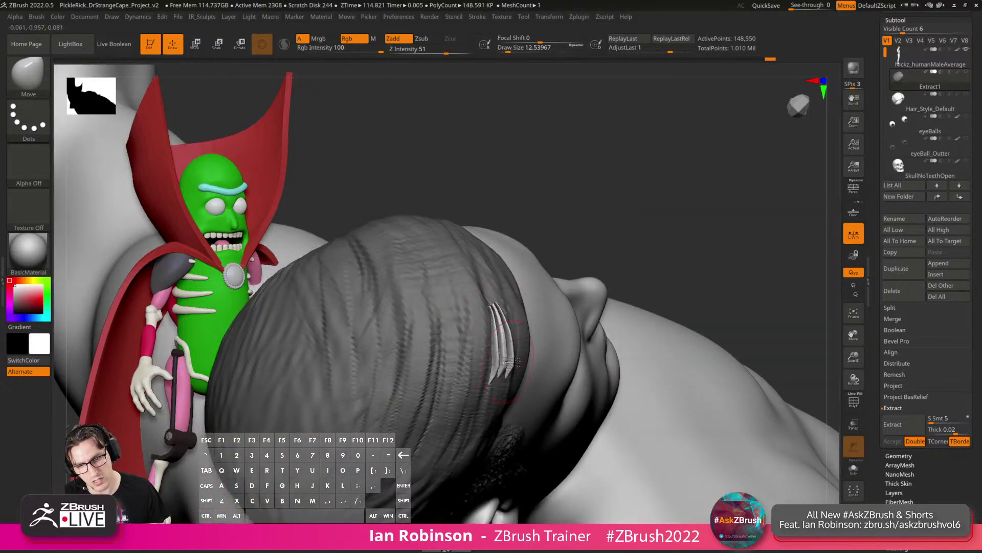
Try duplicating the strand clump and repositioning it beside the original near the front of the crown.
{"action": "left_click_drag", "start_coordinate": [658, 223], "coordinate": [607, 231]}
{"action": "key", "text": "w"}
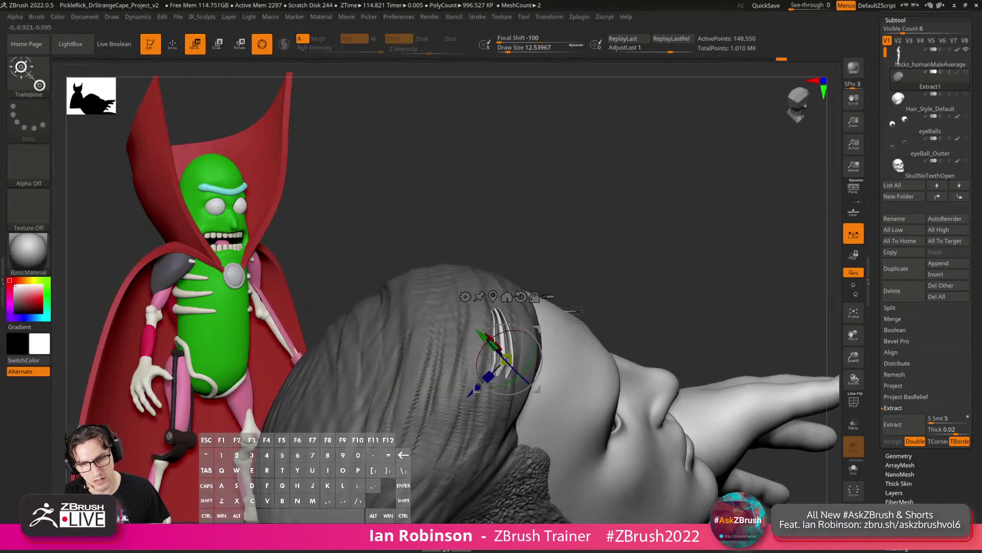
{"action": "left_click_drag", "start_coordinate": [535, 387], "coordinate": [509, 392], "text": "ctrl"}
{"action": "right_click_drag", "start_coordinate": [512, 383], "coordinate": [491, 303]}
{"action": "key", "text": "q"}
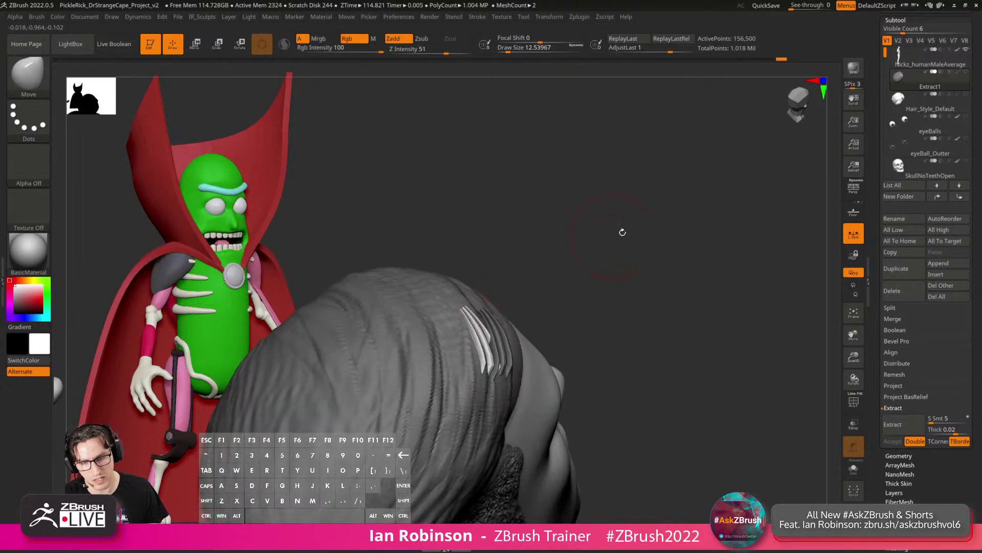
{"action": "mouse_move", "coordinate": [622, 232]}
{"action": "right_mouse_down"}
{"action": "mouse_move", "coordinate": [603, 221]}
{"action": "mouse_move", "coordinate": [558, 225]}
{"action": "right_mouse_up"}
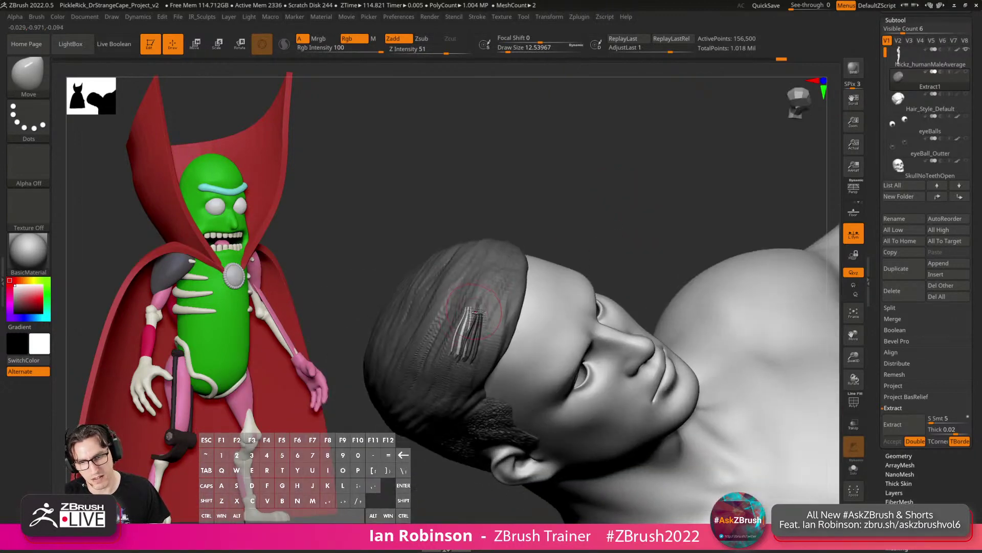
Undo the duplicated strand clump and the original one, going back to the crown without inserted strands.
{"action": "key", "text": "ctrl+z"}
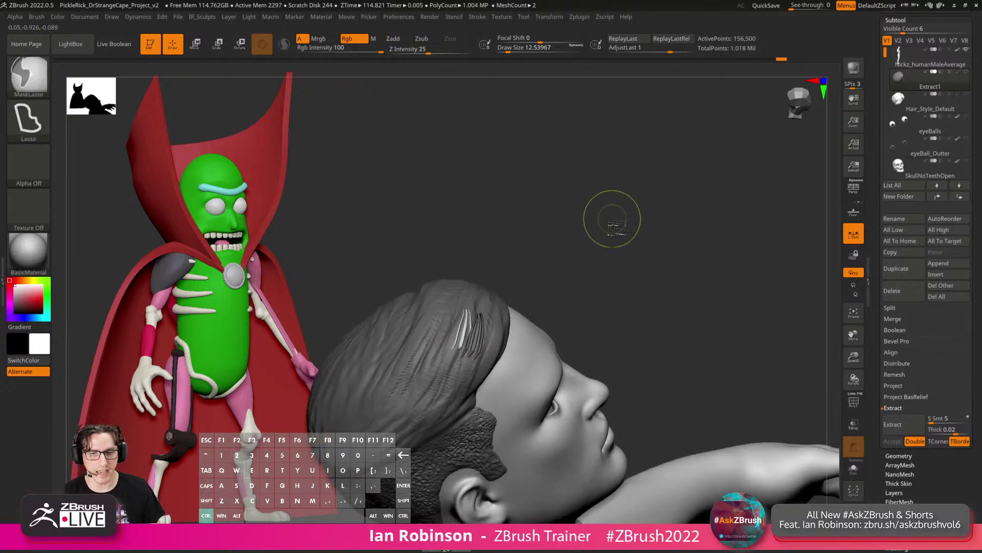
{"action": "key", "text": "ctrl+z"}
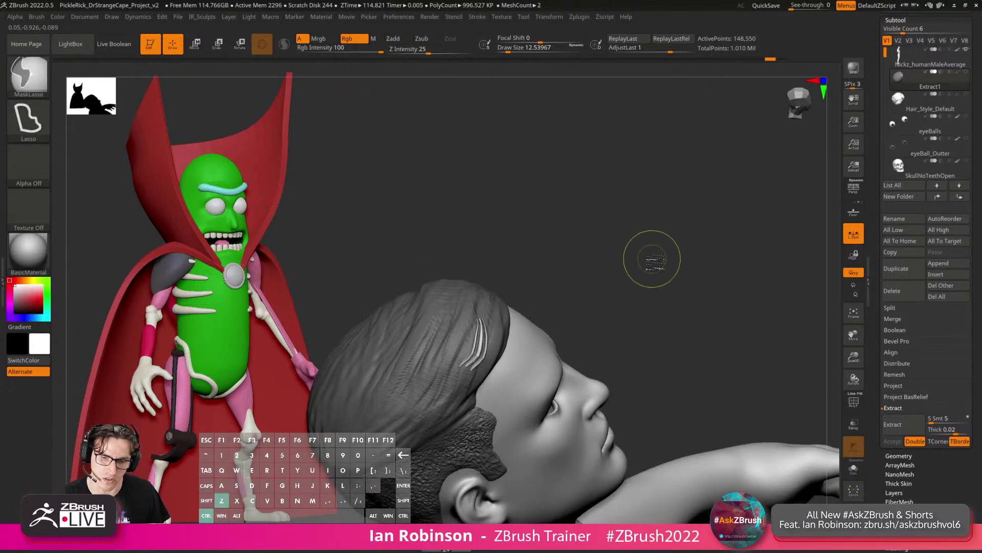
{"action": "key", "text": "ctrl+z"}
{"action": "key", "text": "ctrl+z"}
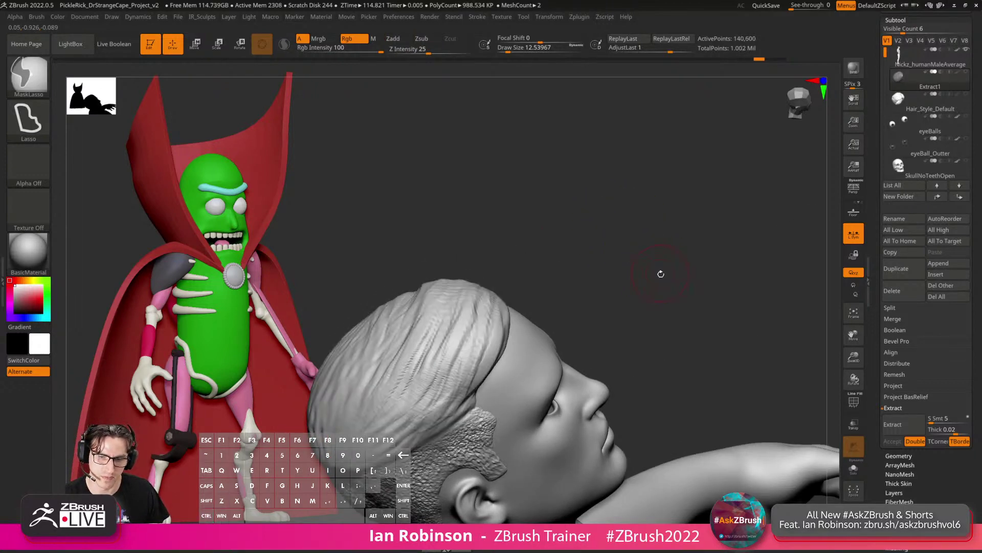
{"action": "mouse_move", "coordinate": [704, 251]}
{"action": "left_mouse_down"}
{"action": "mouse_move", "coordinate": [668, 237]}
{"action": "mouse_move", "coordinate": [688, 262]}
{"action": "mouse_move", "coordinate": [650, 285]}
{"action": "mouse_move", "coordinate": [658, 314]}
{"action": "mouse_move", "coordinate": [645, 294]}
{"action": "mouse_move", "coordinate": [655, 245]}
{"action": "mouse_move", "coordinate": [634, 271]}
{"action": "mouse_move", "coordinate": [701, 256]}
{"action": "left_mouse_up"}
Switch to the ClayBuildup brush at a draw size of about 18 and accept discarding the 27 newer undo history entries.
{"action": "key", "text": "b"}
{"action": "key", "text": "c"}
{"action": "key", "text": "b"}
{"action": "key", "text": "s"}
{"action": "left_click_drag", "start_coordinate": [439, 344], "coordinate": [432, 354]}
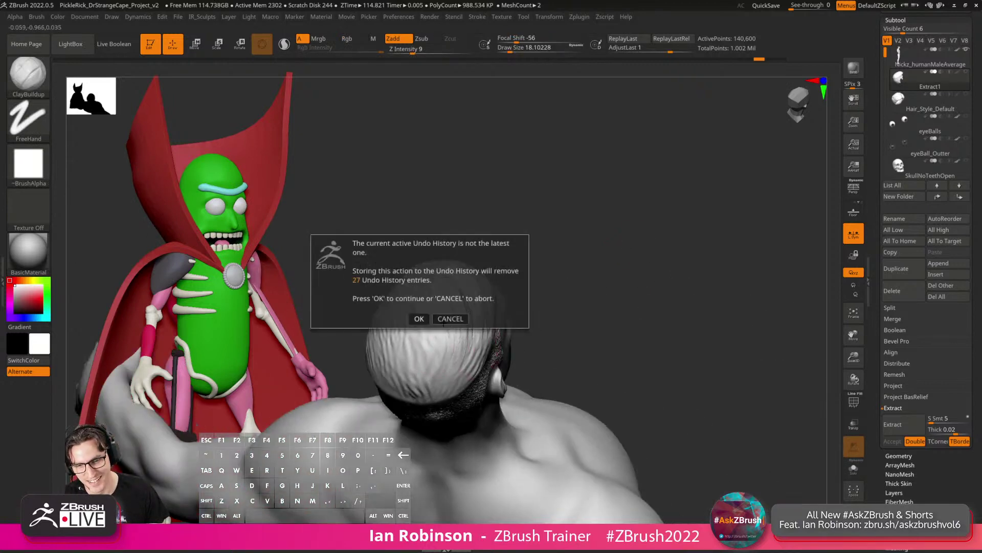
{"action": "left_click", "coordinate": [420, 318]}
{"action": "mouse_move", "coordinate": [573, 243]}
{"action": "left_mouse_down", "text": "alt"}
{"action": "mouse_move", "coordinate": [575, 279]}
{"action": "mouse_move", "coordinate": [601, 299]}
{"action": "left_mouse_up", "text": "alt"}
{"action": "left_click_drag", "start_coordinate": [489, 320], "coordinate": [498, 351]}
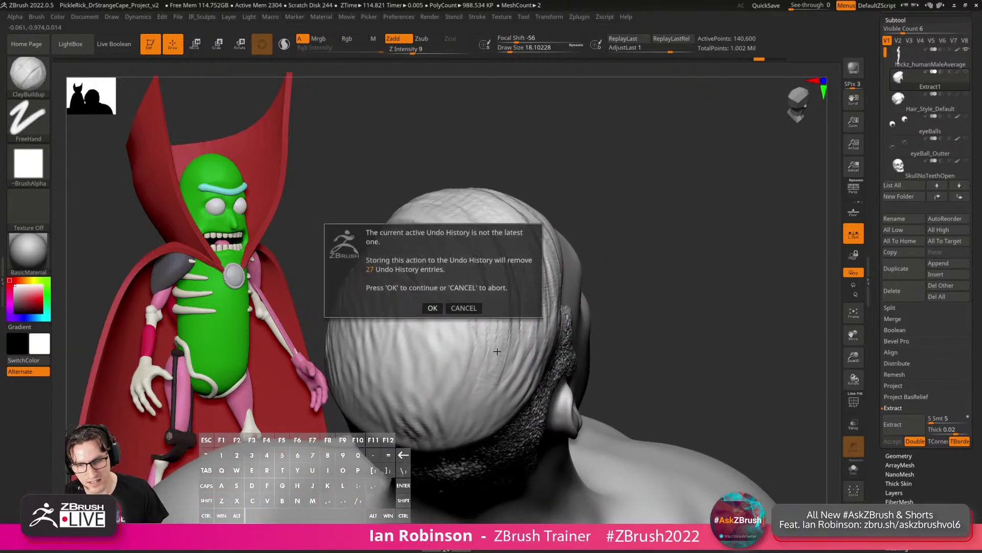
{"action": "left_click", "coordinate": [433, 307]}
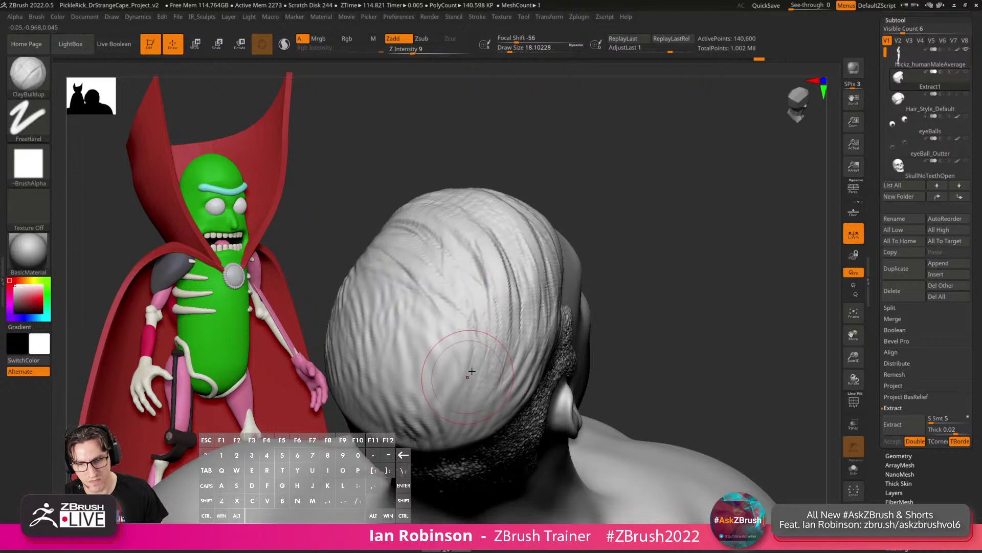
Build up diagonal hair ridges across the back of the crown with overlapping ClayBuildup strokes.
{"action": "mouse_move", "coordinate": [383, 263]}
{"action": "left_mouse_down"}
{"action": "mouse_move", "coordinate": [418, 301]}
{"action": "mouse_move", "coordinate": [445, 368]}
{"action": "left_mouse_up"}
{"action": "left_click_drag", "start_coordinate": [377, 327], "coordinate": [412, 371]}
{"action": "left_click_drag", "start_coordinate": [355, 310], "coordinate": [435, 394]}
{"action": "mouse_move", "coordinate": [353, 333]}
{"action": "left_mouse_down"}
{"action": "mouse_move", "coordinate": [425, 407]}
{"action": "mouse_move", "coordinate": [398, 401]}
{"action": "mouse_move", "coordinate": [491, 389]}
{"action": "left_mouse_up"}
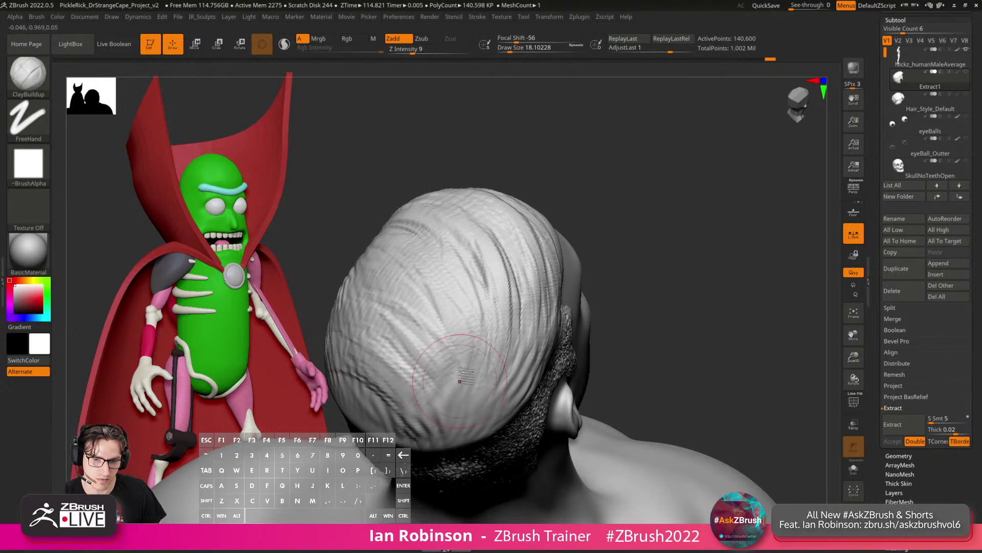
{"action": "left_click_drag", "start_coordinate": [414, 388], "coordinate": [504, 292]}
{"action": "left_click_drag", "start_coordinate": [404, 333], "coordinate": [435, 236]}
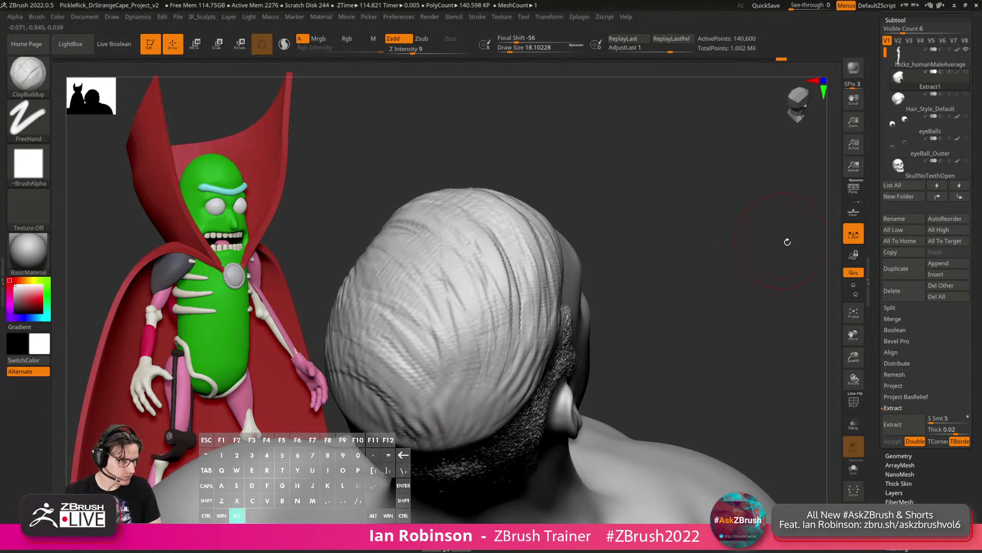
Extend the ClayBuildup hair strokes over the rear and upper part of the crown.
{"action": "left_click_drag", "start_coordinate": [743, 235], "coordinate": [784, 223]}
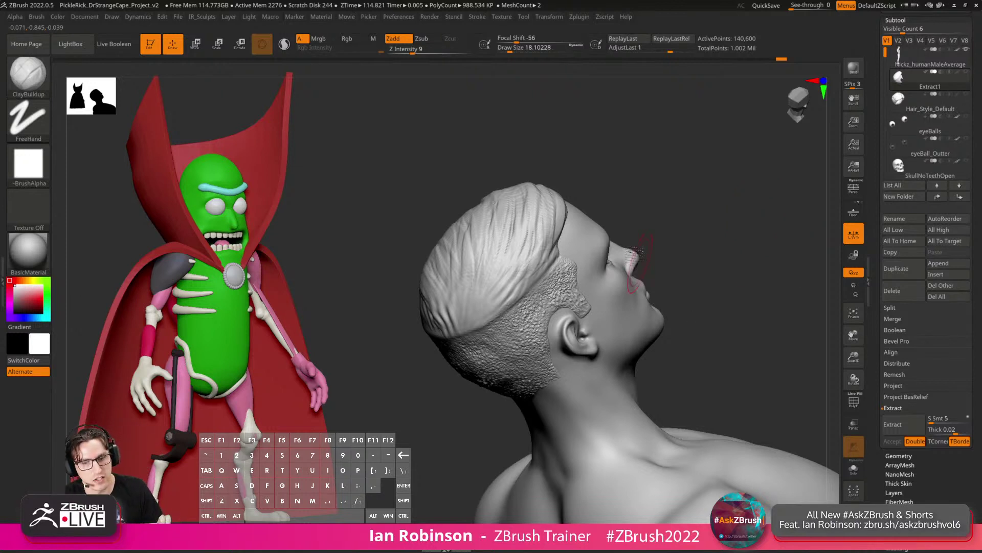
{"action": "left_click_drag", "start_coordinate": [634, 256], "coordinate": [678, 193]}
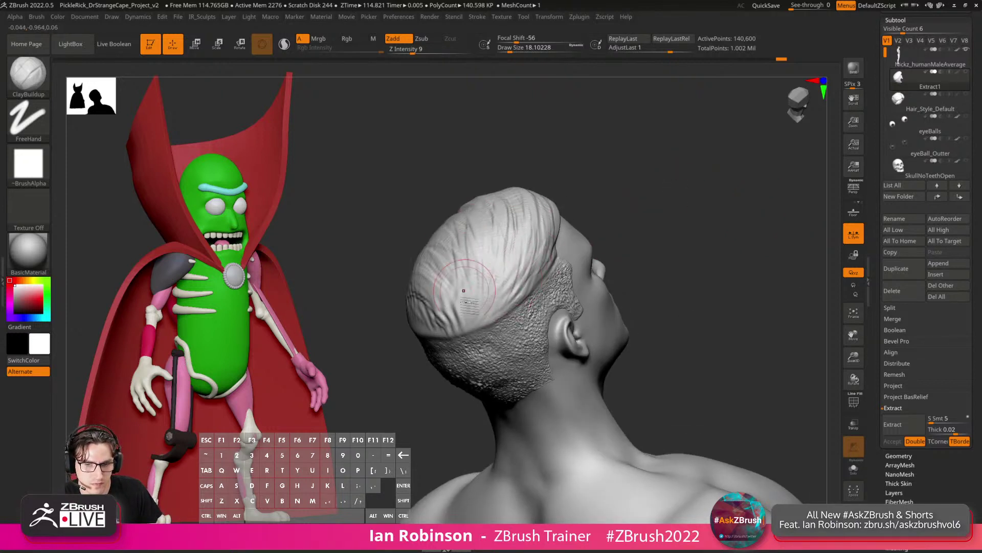
{"action": "left_click_drag", "start_coordinate": [602, 175], "coordinate": [454, 226]}
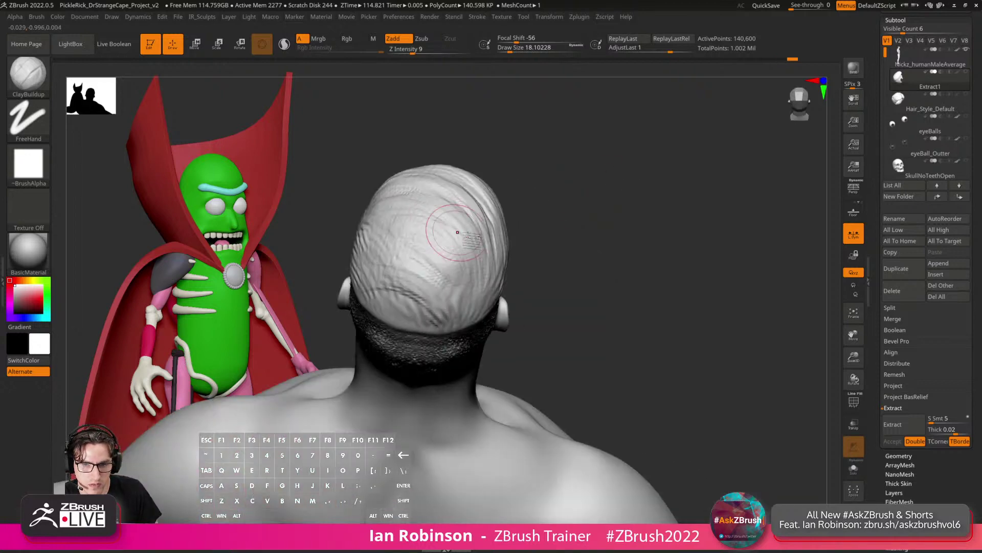
{"action": "left_click_drag", "start_coordinate": [588, 240], "coordinate": [603, 191]}
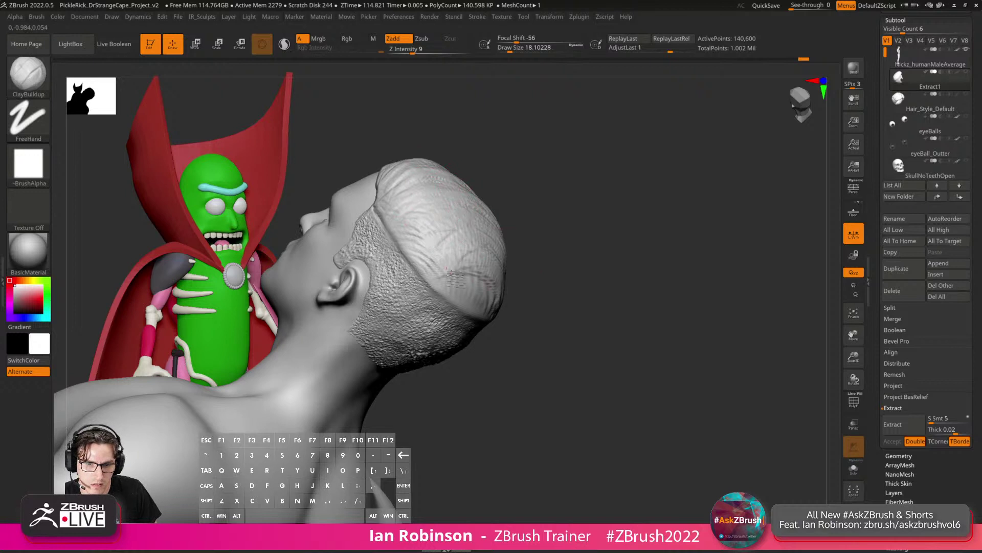
Set the focal shift to -82 and build up clay strokes over the crown's side and front at draw sizes of about 18 and 26.
{"action": "key", "text": "space"}
{"action": "left_click_drag", "start_coordinate": [604, 253], "coordinate": [587, 254]}
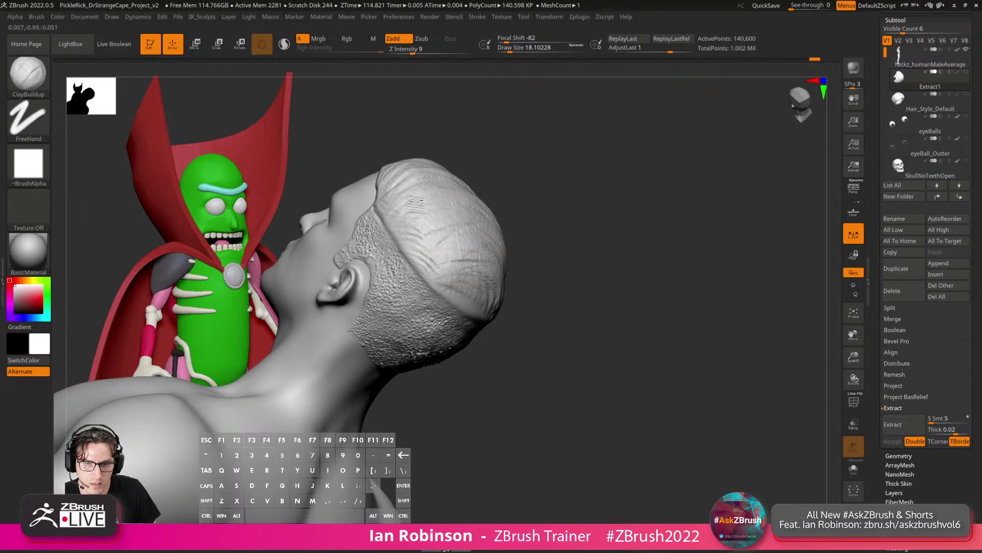
{"action": "right_click_drag", "start_coordinate": [415, 204], "coordinate": [494, 214]}
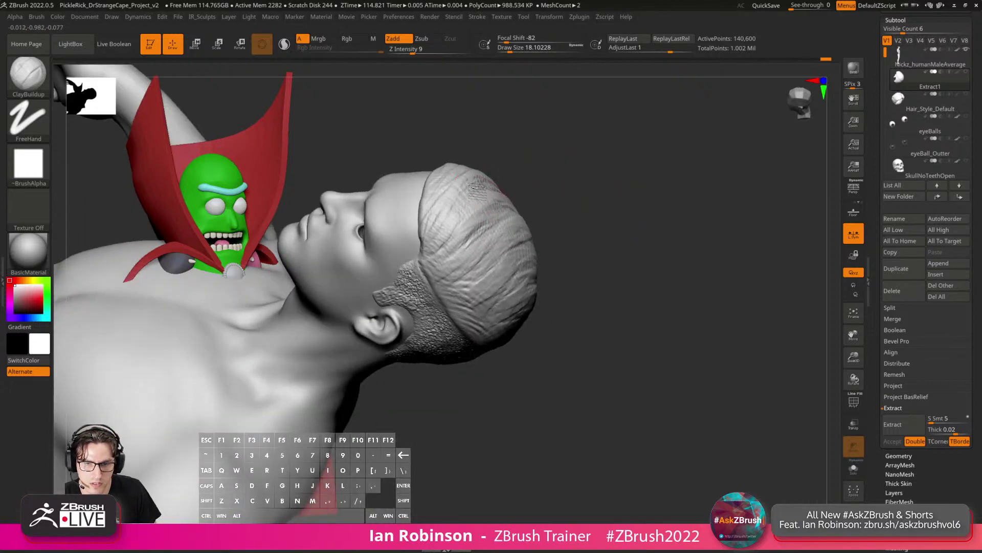
{"action": "key", "text": "alt"}
{"action": "right_click_drag", "start_coordinate": [412, 225], "coordinate": [577, 226]}
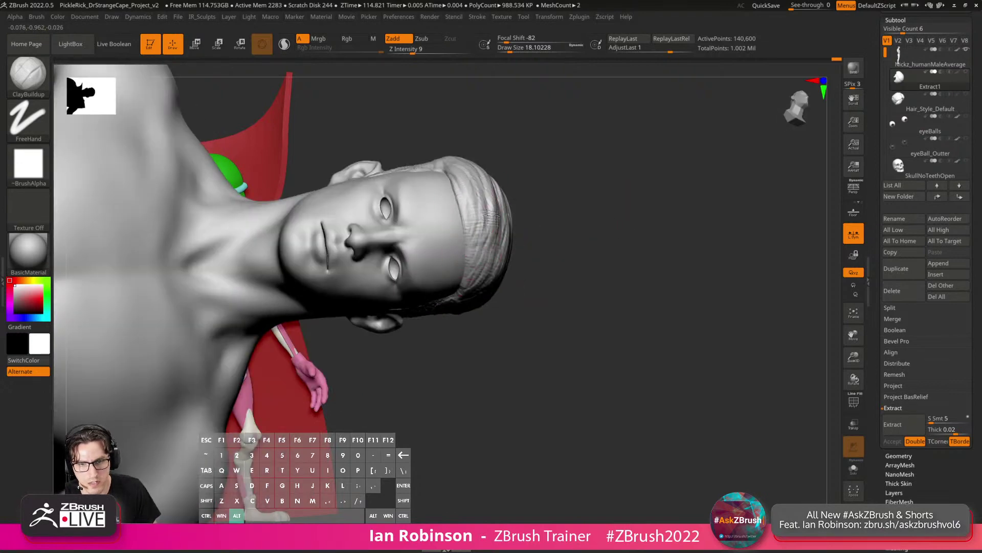
{"action": "mouse_move", "coordinate": [491, 218]}
{"action": "right_mouse_down"}
{"action": "mouse_move", "coordinate": [548, 147]}
{"action": "mouse_move", "coordinate": [472, 209]}
{"action": "mouse_move", "coordinate": [507, 213]}
{"action": "right_mouse_up"}
{"action": "key", "text": "s"}
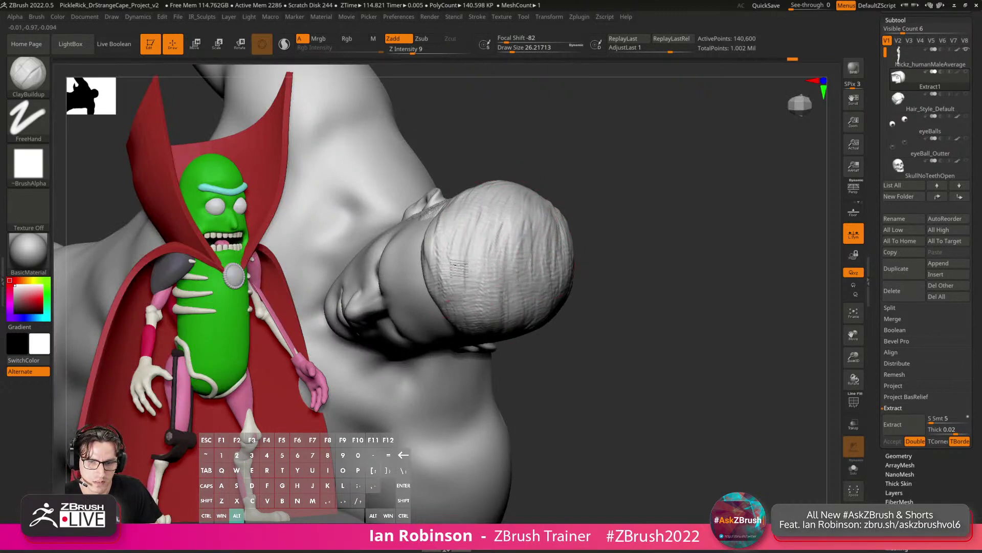
Carve thin strand grooves along the crown with the DamStandard brush at a draw size of about 6.6.
{"action": "mouse_move", "coordinate": [634, 151]}
{"action": "right_mouse_down"}
{"action": "mouse_move", "coordinate": [481, 256]}
{"action": "mouse_move", "coordinate": [604, 203]}
{"action": "right_mouse_up"}
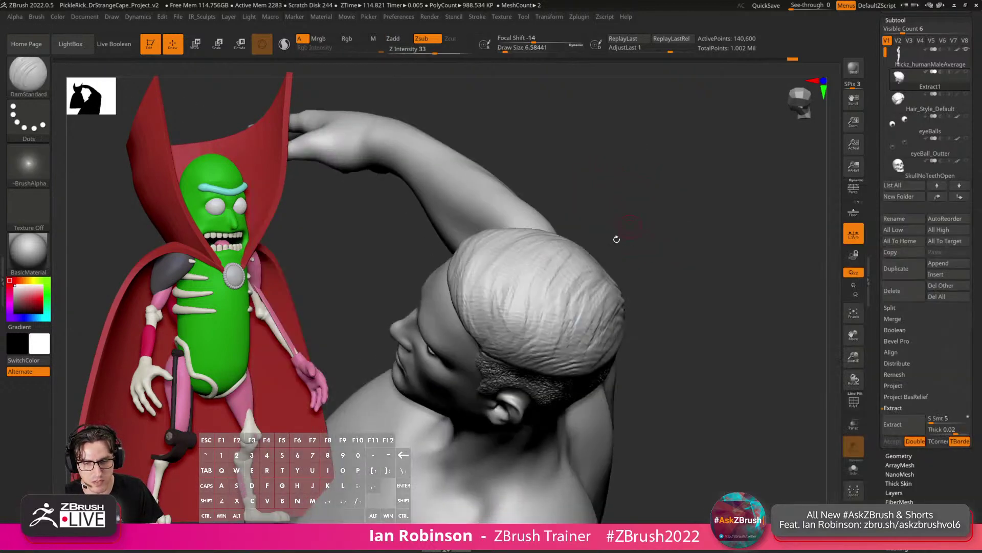
{"action": "right_click_drag", "start_coordinate": [510, 255], "coordinate": [539, 284]}
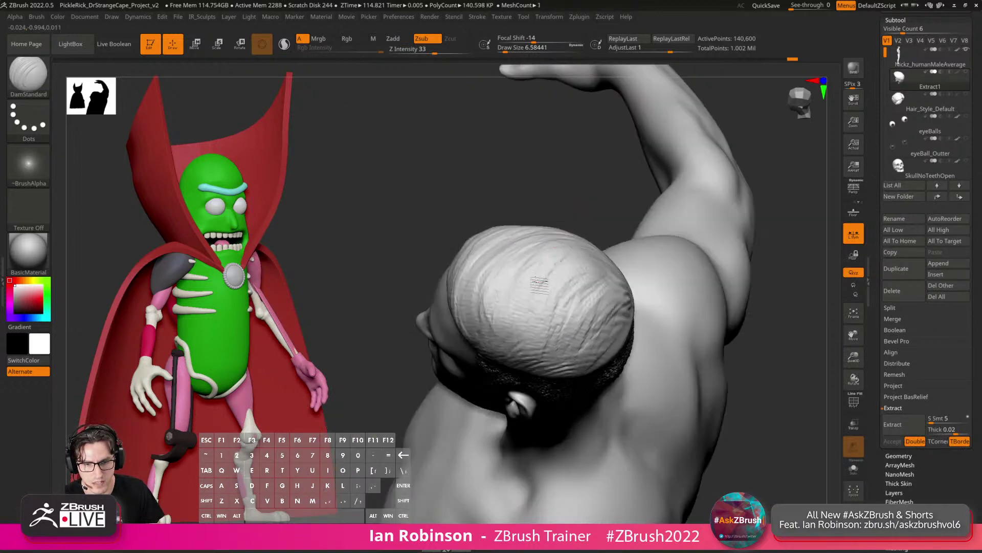
{"action": "right_click_drag", "start_coordinate": [605, 199], "coordinate": [549, 257]}
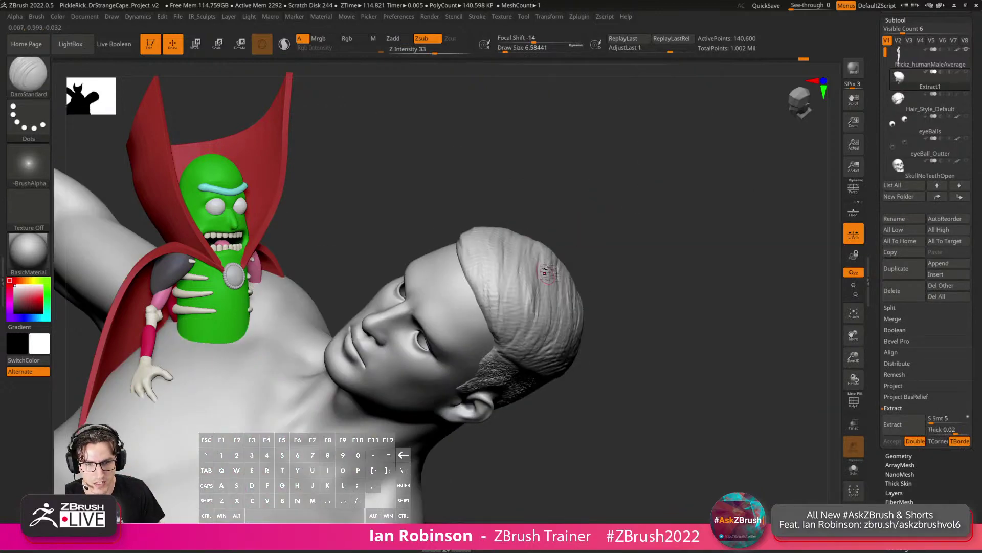
{"action": "right_click_drag", "start_coordinate": [606, 234], "coordinate": [508, 257]}
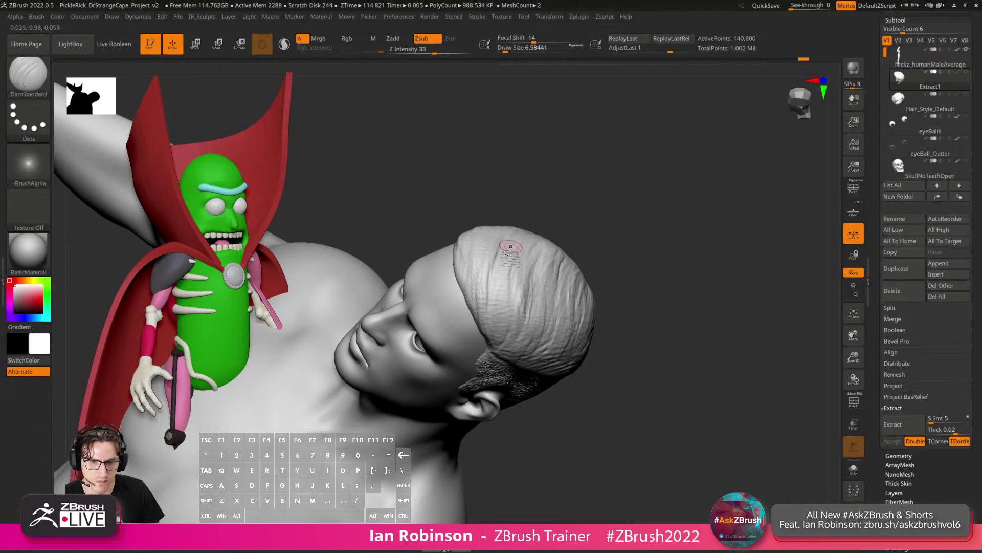
{"action": "left_click_drag", "start_coordinate": [660, 276], "coordinate": [620, 258]}
Copy the Extract1 haircut subtool and paste it into the Pickle Rick Body tool.
{"action": "key", "text": "f"}
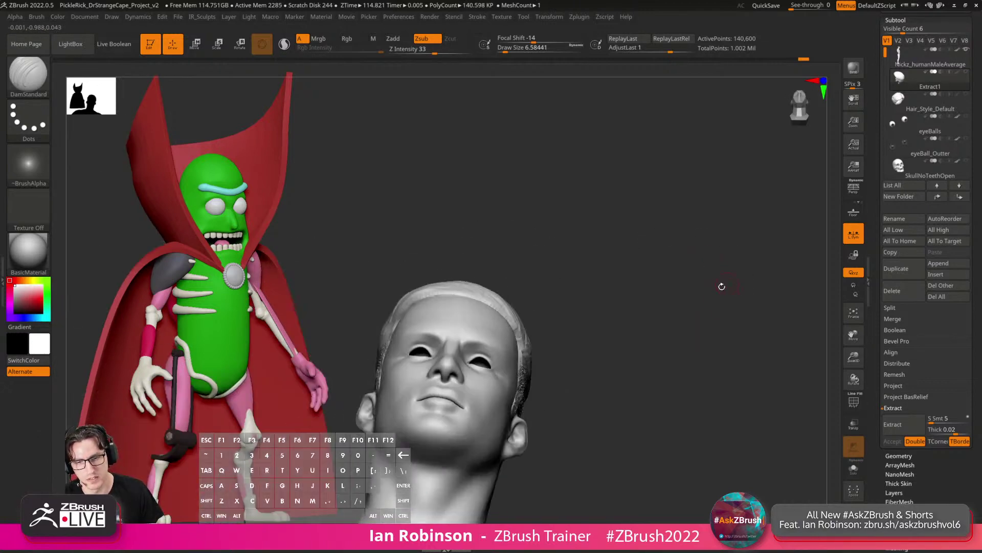
{"action": "mouse_move", "coordinate": [749, 270]}
{"action": "left_mouse_down"}
{"action": "mouse_move", "coordinate": [677, 293]}
{"action": "mouse_move", "coordinate": [737, 270]}
{"action": "left_mouse_up"}
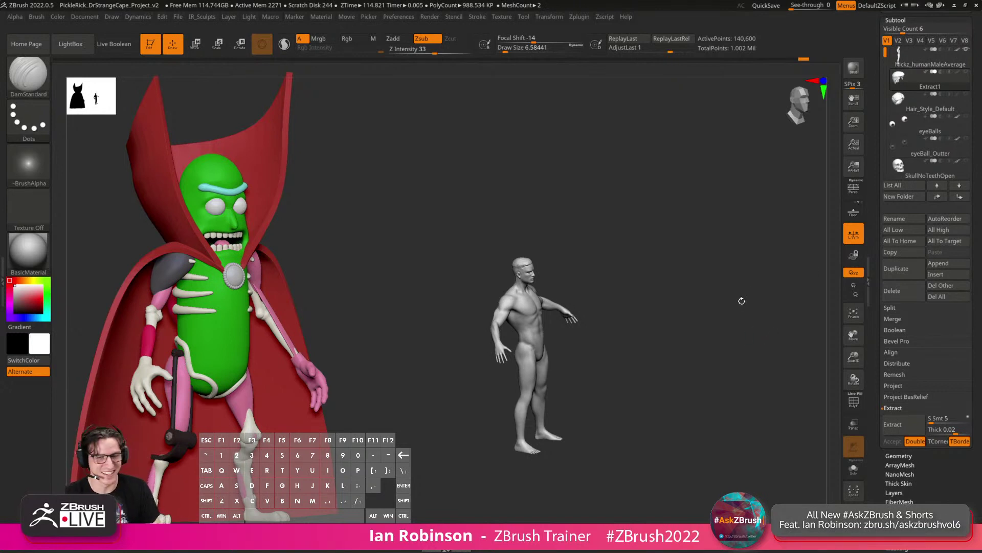
{"action": "left_click_drag", "start_coordinate": [679, 255], "coordinate": [669, 283]}
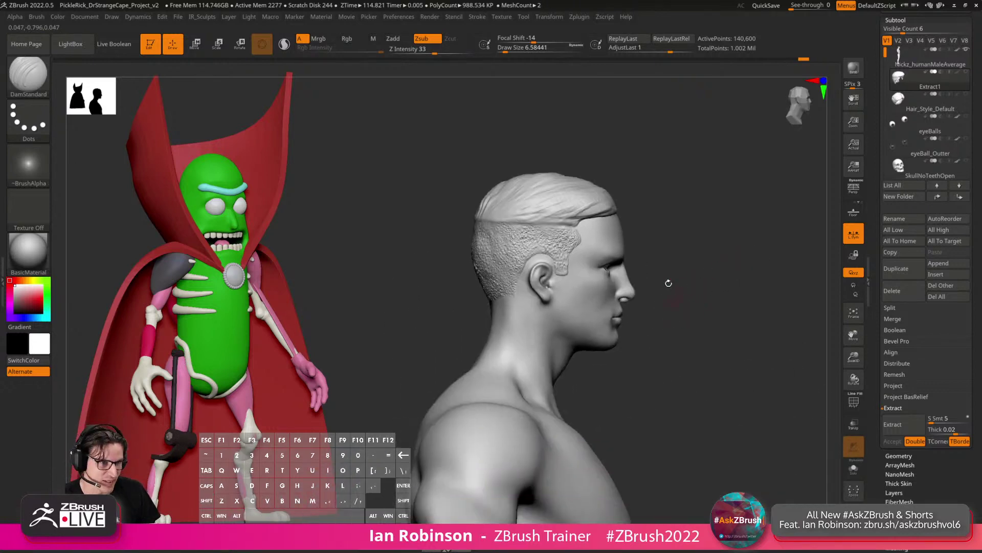
{"action": "left_click", "coordinate": [890, 252]}
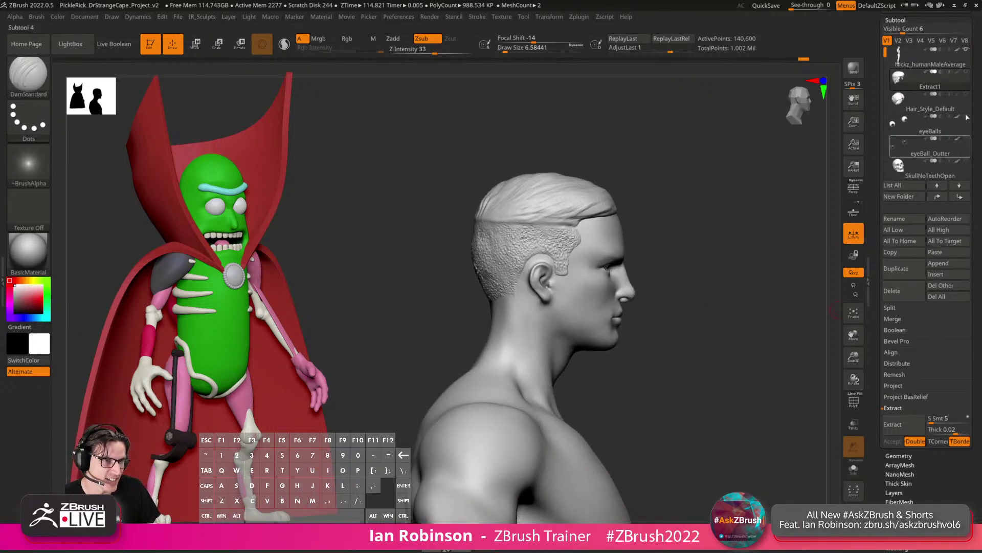
{"action": "left_click_drag", "start_coordinate": [978, 69], "coordinate": [977, 165]}
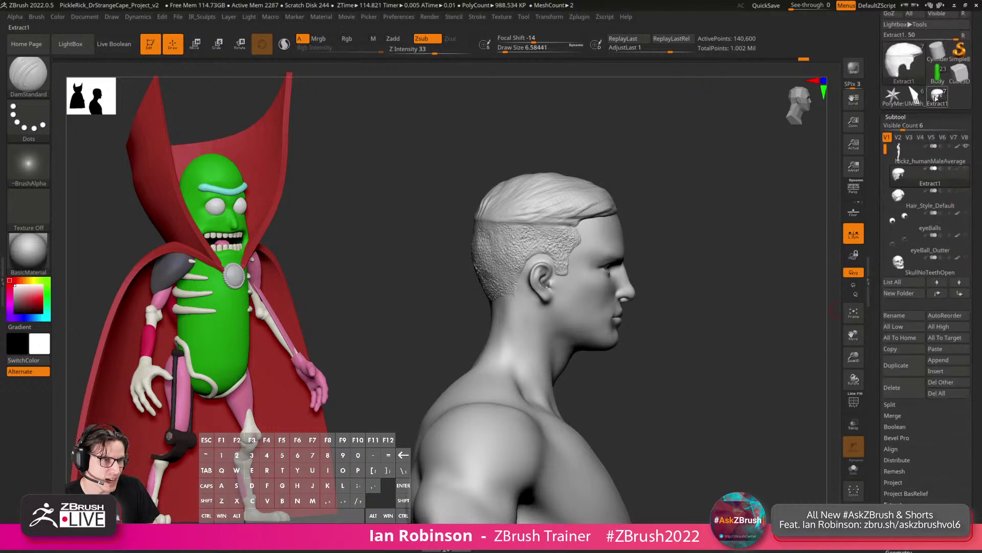
{"action": "left_click", "coordinate": [937, 77]}
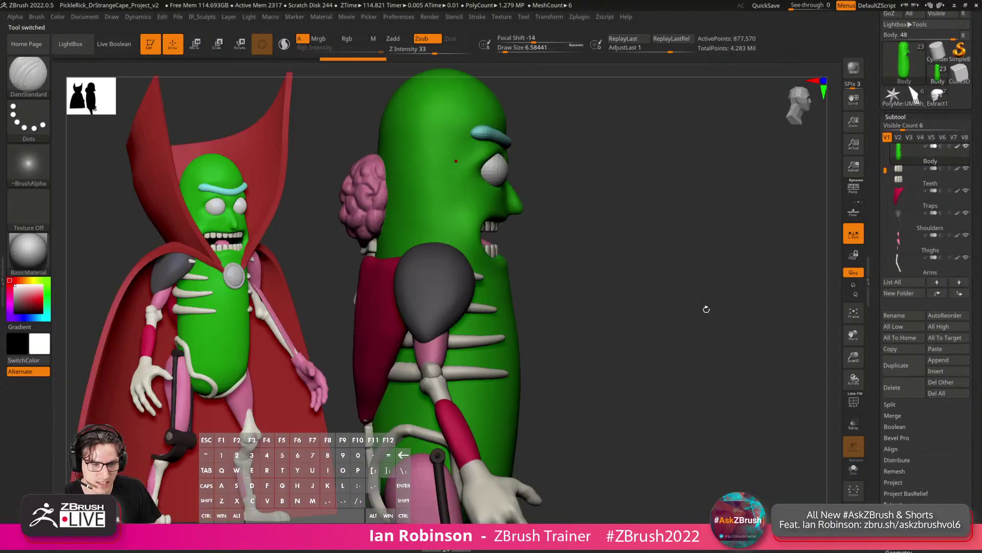
{"action": "left_click", "coordinate": [936, 350]}
Try moving the pasted haircut up above the pickle's head.
{"action": "key", "text": "w"}
{"action": "left_click_drag", "start_coordinate": [596, 286], "coordinate": [586, 231], "text": "alt"}
{"action": "left_click_drag", "start_coordinate": [464, 195], "coordinate": [464, 188], "text": "alt"}
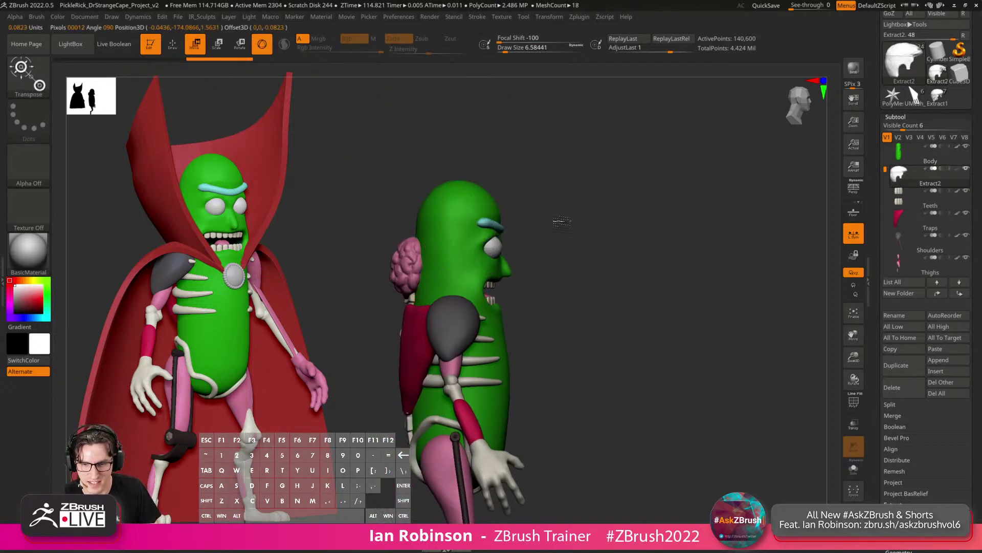
{"action": "left_click_drag", "start_coordinate": [462, 191], "coordinate": [462, 83]}
{"action": "left_click_drag", "start_coordinate": [545, 123], "coordinate": [565, 212], "text": "alt"}
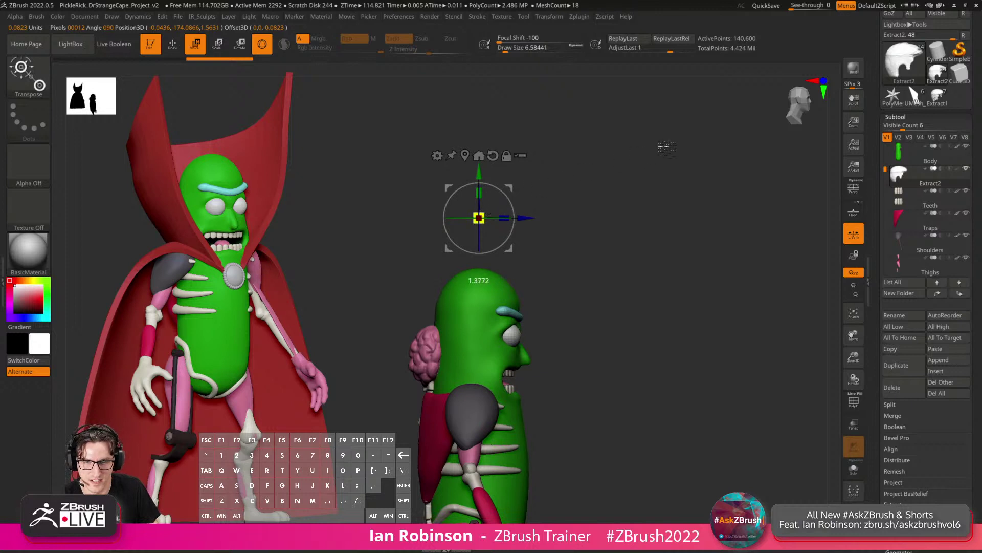
{"action": "key", "text": "ctrl+z"}
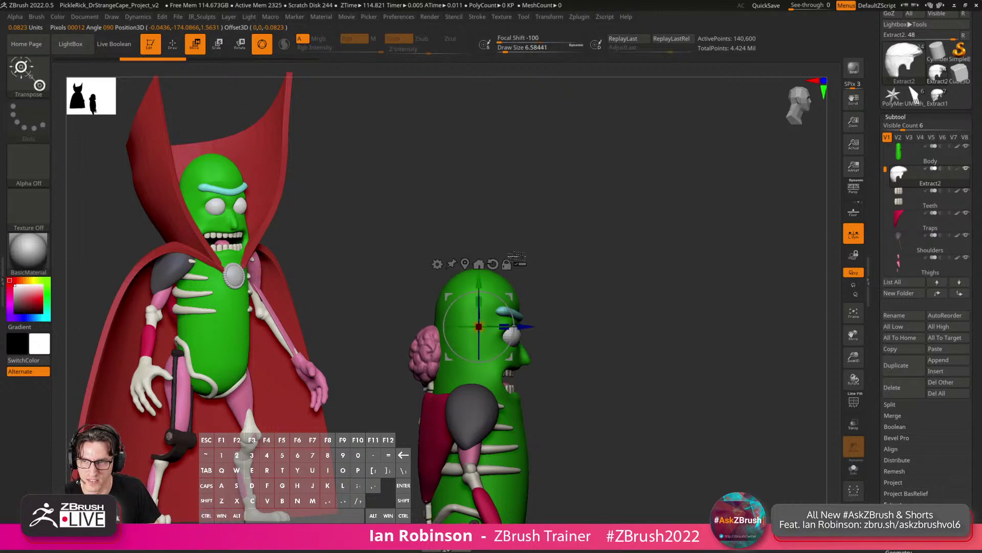
{"action": "key", "text": "ctrl+z"}
Scale the pasted haircut up by a factor of about 10 so it covers the pickle's head.
{"action": "key", "text": "ctrl+shift+z"}
{"action": "key", "text": "ctrl+shift+z"}
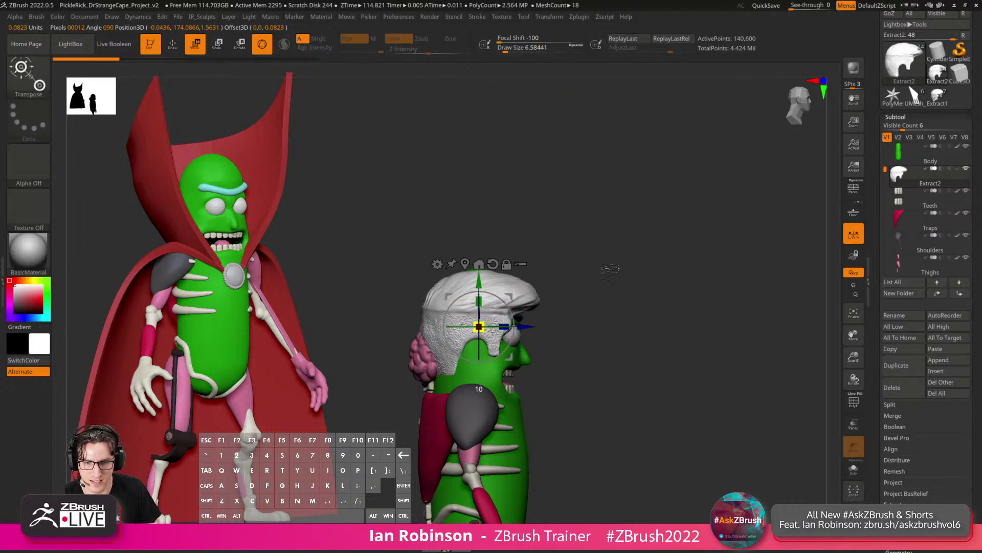
{"action": "left_click_drag", "start_coordinate": [480, 306], "coordinate": [486, 308]}
Shift the haircut back on the pickle's head by about 0.15.
{"action": "key", "text": "q"}
{"action": "mouse_move", "coordinate": [614, 252]}
{"action": "left_mouse_down", "text": "alt"}
{"action": "mouse_move", "coordinate": [629, 271]}
{"action": "mouse_move", "coordinate": [721, 238]}
{"action": "left_mouse_up", "text": "alt"}
{"action": "left_click_drag", "start_coordinate": [722, 238], "coordinate": [645, 224]}
{"action": "key", "text": "w"}
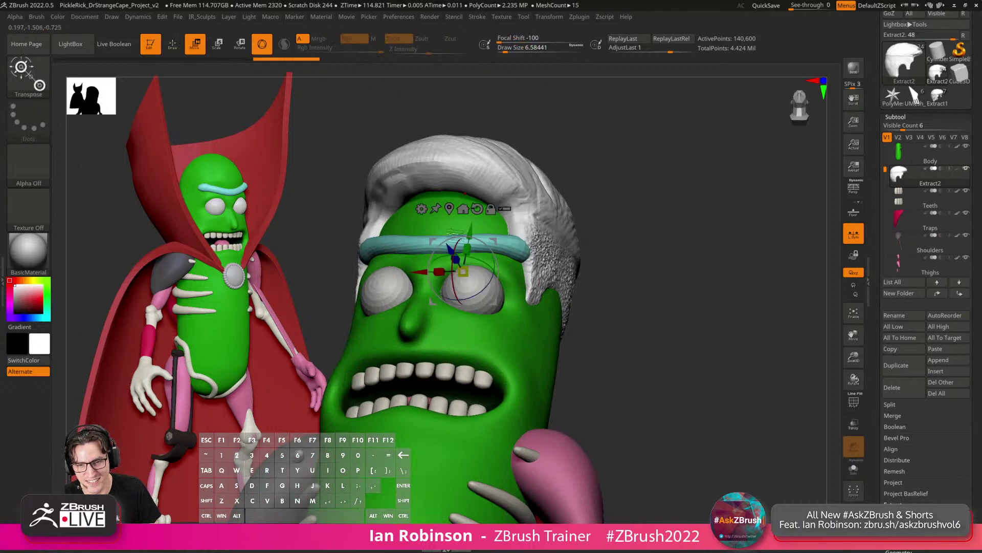
{"action": "left_click_drag", "start_coordinate": [452, 251], "coordinate": [457, 261]}
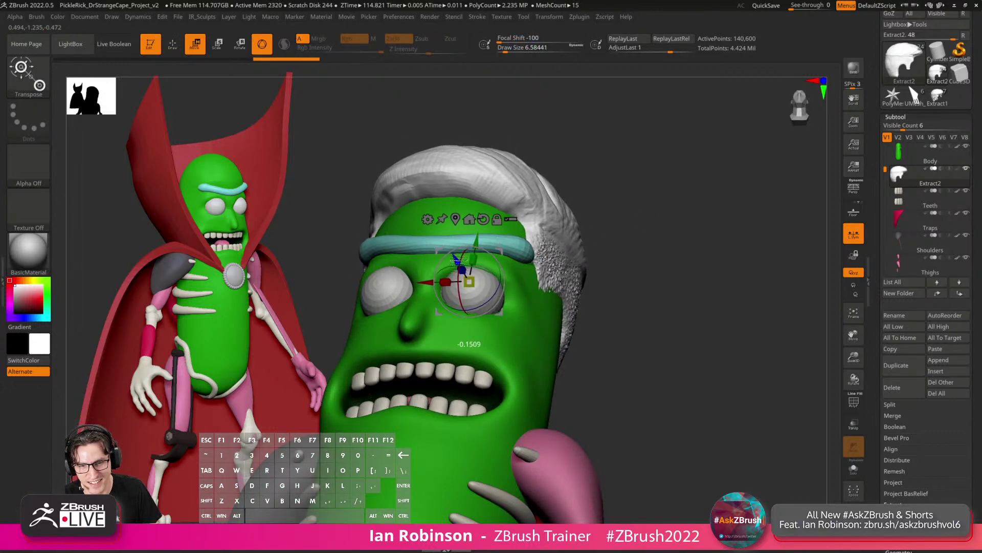
Adjust the haircut's side around the pickle's head using the Move brush with a draw size of about 198.
{"action": "key", "text": "q"}
{"action": "mouse_move", "coordinate": [614, 245]}
{"action": "left_mouse_down"}
{"action": "mouse_move", "coordinate": [687, 233]}
{"action": "mouse_move", "coordinate": [603, 255]}
{"action": "left_mouse_up"}
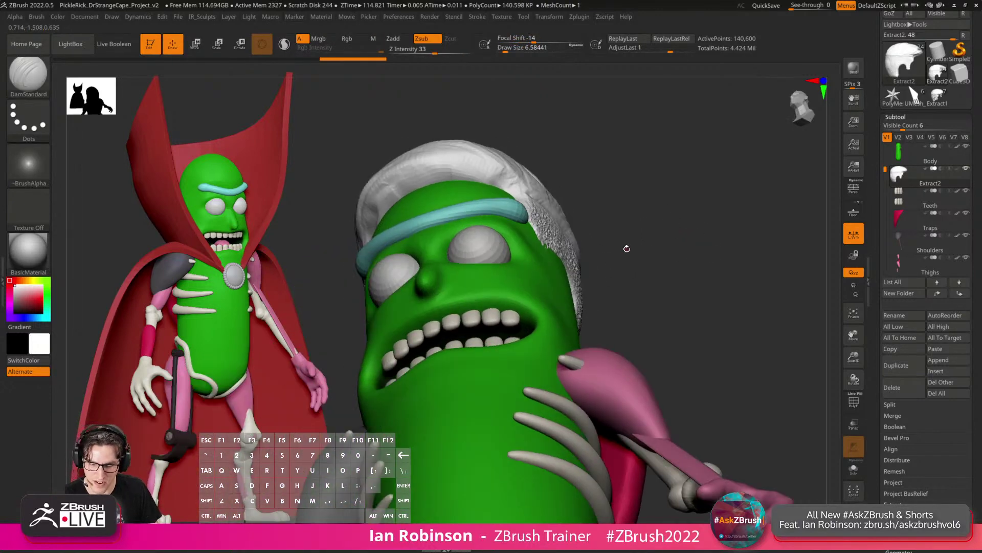
{"action": "key", "text": "b"}
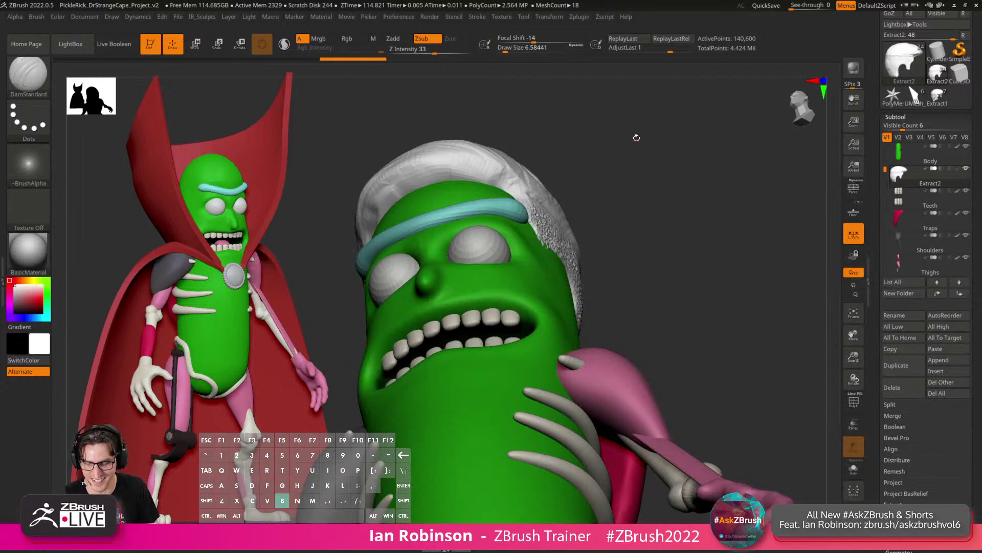
{"action": "key", "text": "b"}
{"action": "key", "text": "m"}
{"action": "key", "text": "v"}
{"action": "key", "text": "s"}
{"action": "left_click_drag", "start_coordinate": [640, 202], "coordinate": [645, 201]}
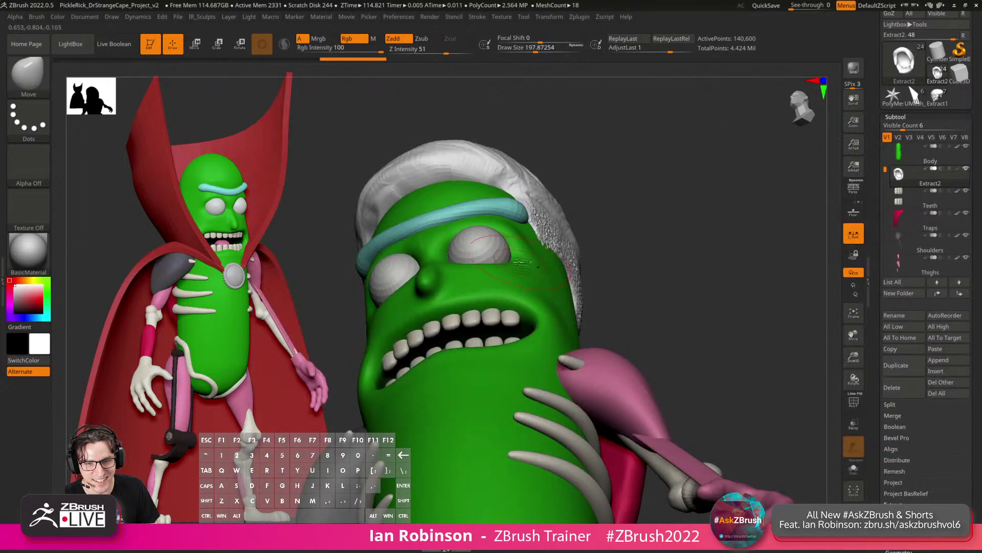
{"action": "left_click_drag", "start_coordinate": [545, 246], "coordinate": [549, 251]}
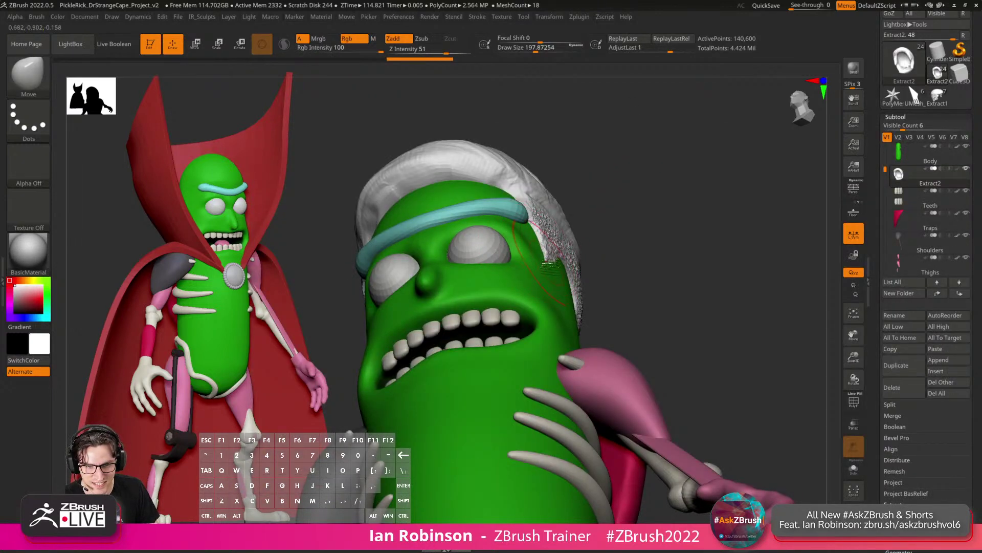
{"action": "left_click_drag", "start_coordinate": [732, 240], "coordinate": [747, 220]}
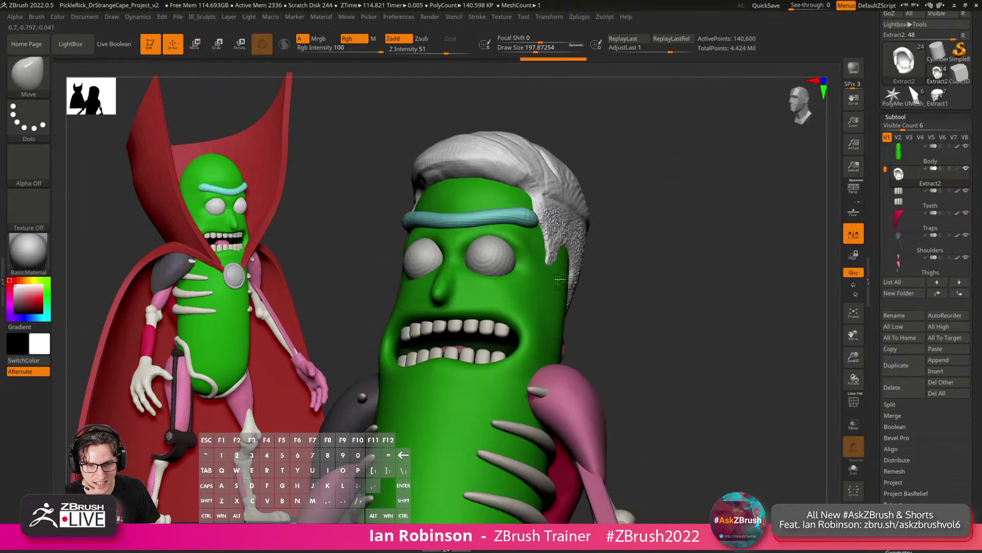
{"action": "left_click_drag", "start_coordinate": [650, 249], "coordinate": [665, 233]}
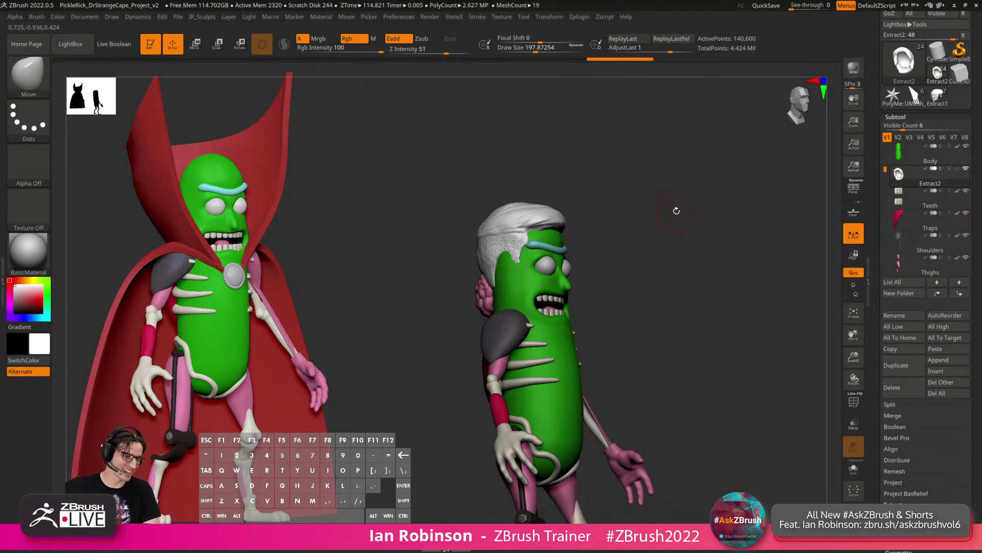
{"action": "left_click_drag", "start_coordinate": [666, 243], "coordinate": [526, 231]}
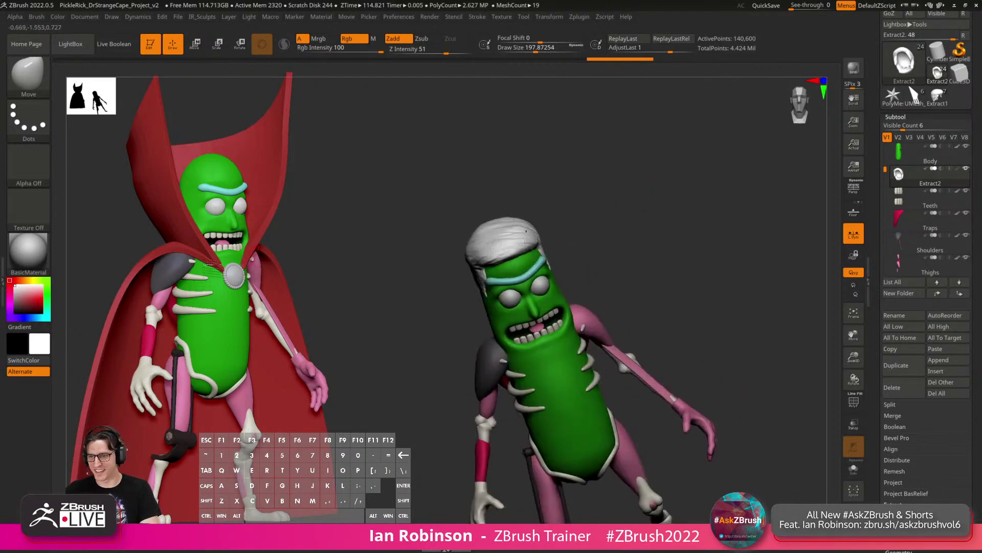
Preview the haircut in a muted blonde yellow and check it on the pickle from both sides.
{"action": "left_click", "coordinate": [31, 280]}
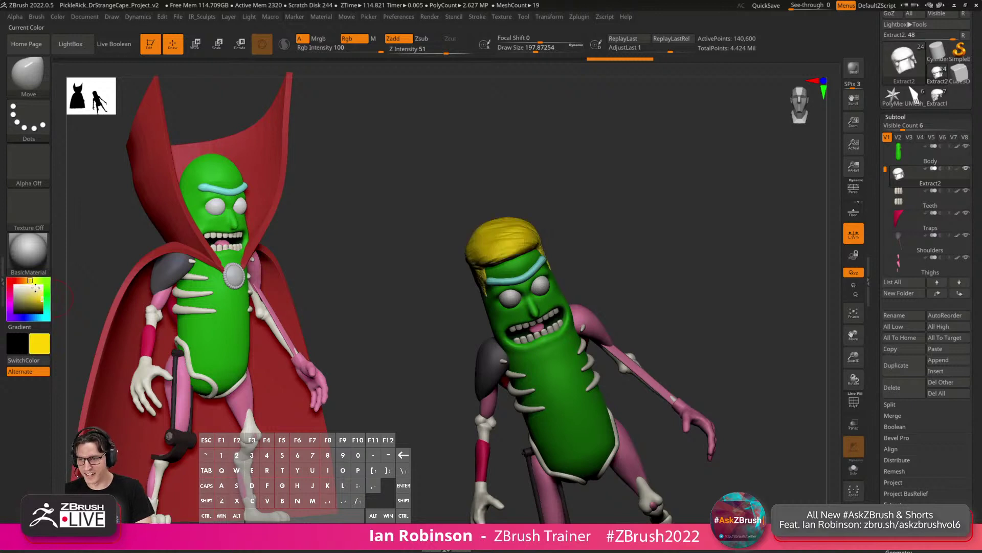
{"action": "left_click_drag", "start_coordinate": [35, 289], "coordinate": [32, 296]}
{"action": "left_click_drag", "start_coordinate": [397, 200], "coordinate": [660, 211]}
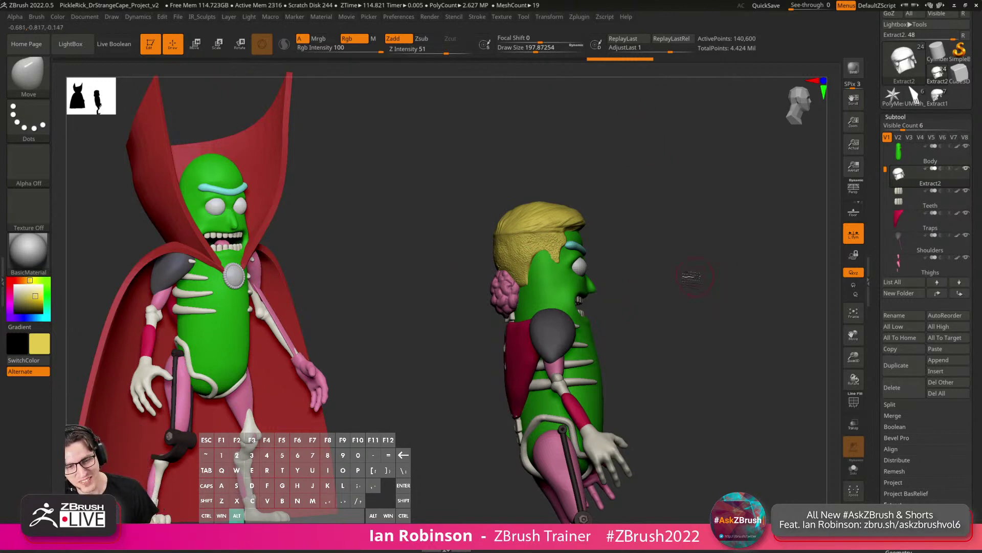
{"action": "left_click_drag", "start_coordinate": [692, 276], "coordinate": [692, 222]}
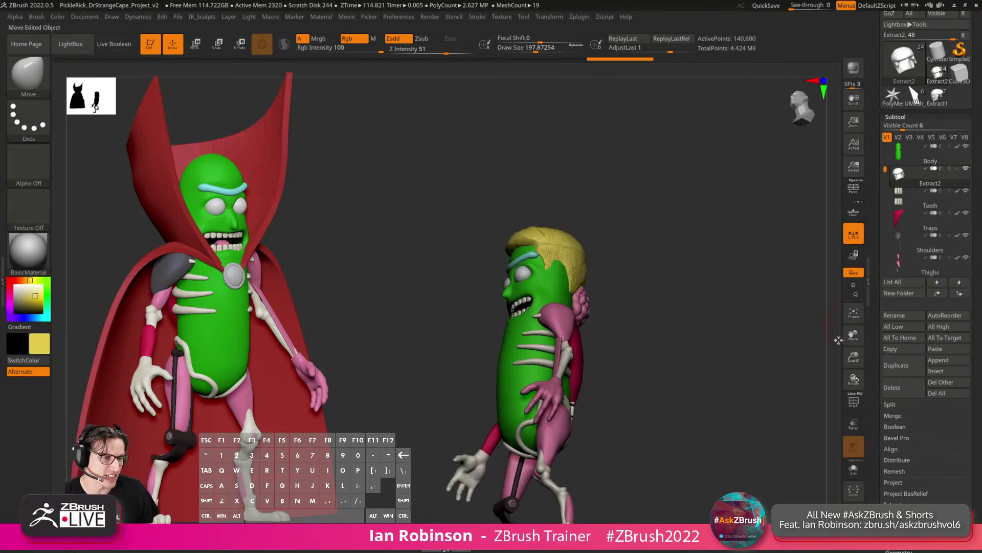
Delete the haircut subtool from the Pickle Rick tool.
{"action": "left_click", "coordinate": [893, 388]}
{"action": "left_click", "coordinate": [818, 406]}
{"action": "left_click_drag", "start_coordinate": [658, 267], "coordinate": [811, 324]}
{"action": "left_click_drag", "start_coordinate": [742, 215], "coordinate": [773, 179], "text": "alt"}
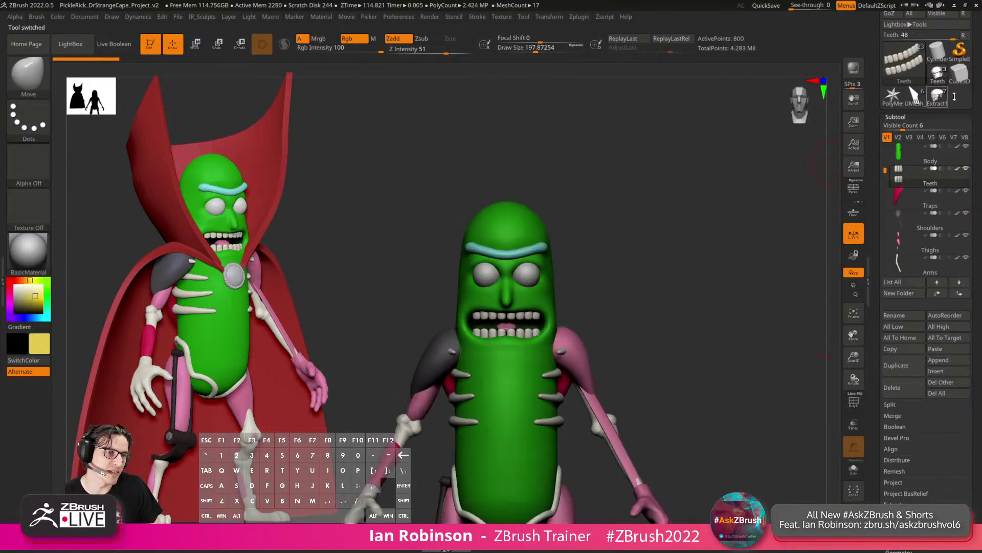
Delete all subtools of the human figure tool containing Extract1 and return to the Pickle Rick tool.
{"action": "left_click", "coordinate": [940, 100]}
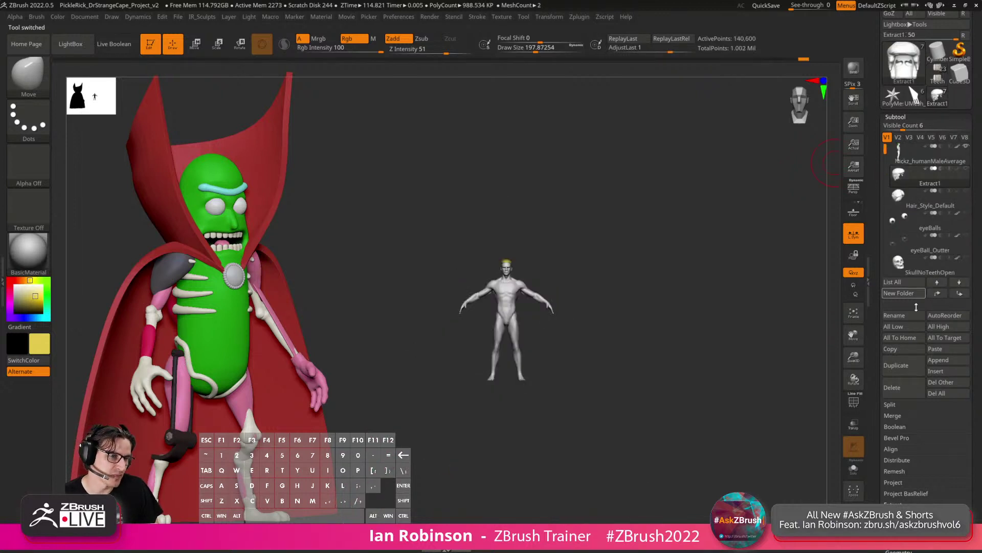
{"action": "left_click", "coordinate": [937, 393]}
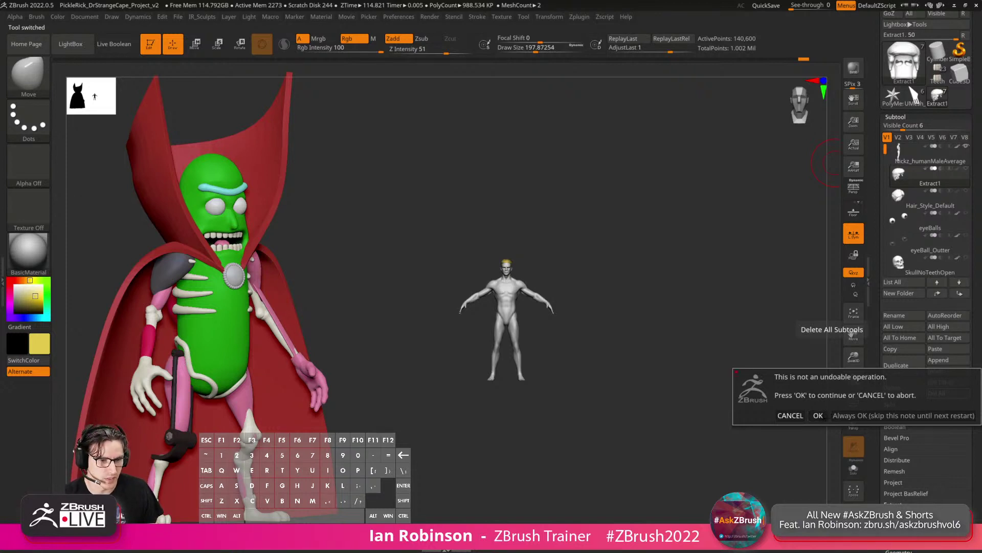
{"action": "left_click", "coordinate": [818, 416]}
{"action": "left_click", "coordinate": [938, 74]}
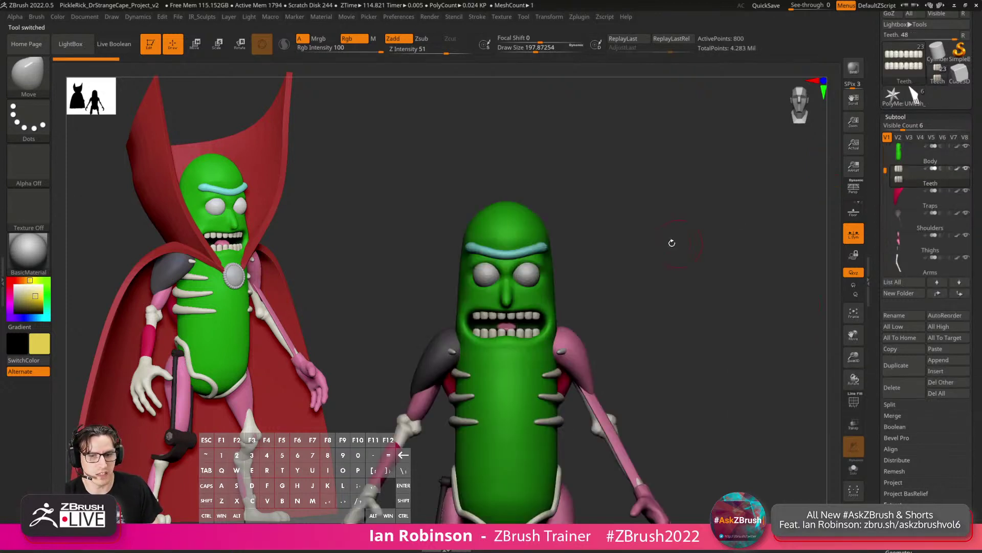
{"action": "left_click_drag", "start_coordinate": [671, 243], "coordinate": [722, 252], "text": "alt"}
Switch to the UMesh_PM3D_Plane3D1 blade tool, show all its parts and set the current colour to light beige.
{"action": "left_click", "coordinate": [915, 96]}
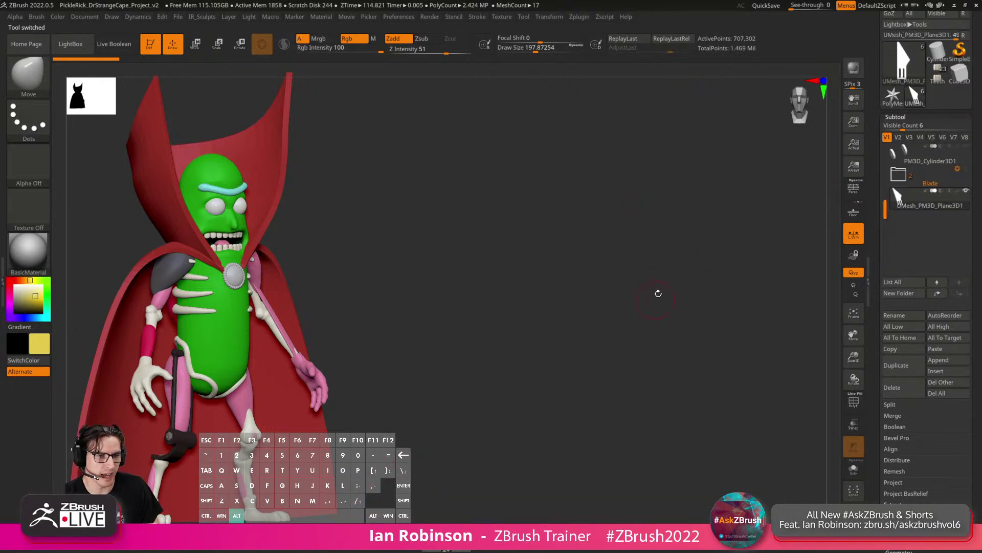
{"action": "left_click_drag", "start_coordinate": [696, 340], "coordinate": [670, 322]}
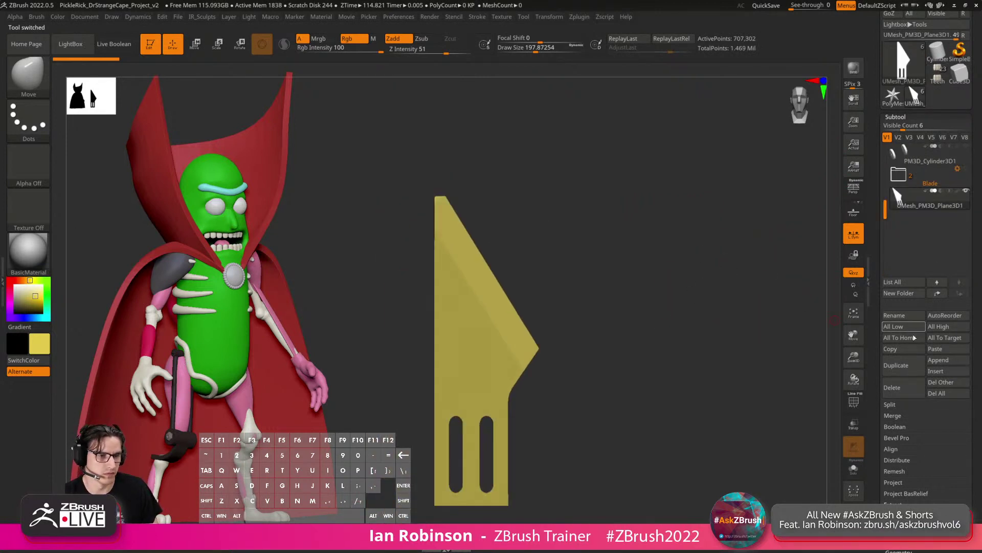
{"action": "left_click", "coordinate": [966, 146], "text": "shift"}
{"action": "mouse_move", "coordinate": [715, 313]}
{"action": "left_mouse_down", "text": "alt"}
{"action": "mouse_move", "coordinate": [712, 234]}
{"action": "mouse_move", "coordinate": [691, 228]}
{"action": "mouse_move", "coordinate": [688, 268]}
{"action": "mouse_move", "coordinate": [686, 239]}
{"action": "left_mouse_up", "text": "alt"}
{"action": "left_click", "coordinate": [20, 291]}
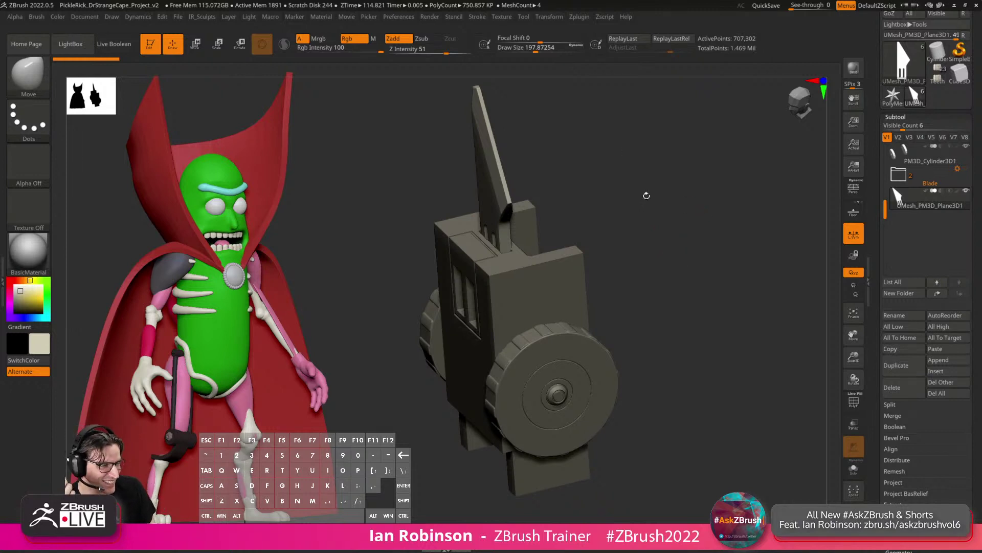
Examine the blade, housing and wheels from several sides and look through the tool's subtool list.
{"action": "mouse_move", "coordinate": [738, 258]}
{"action": "left_mouse_down"}
{"action": "mouse_move", "coordinate": [741, 241]}
{"action": "mouse_move", "coordinate": [724, 268]}
{"action": "left_mouse_up"}
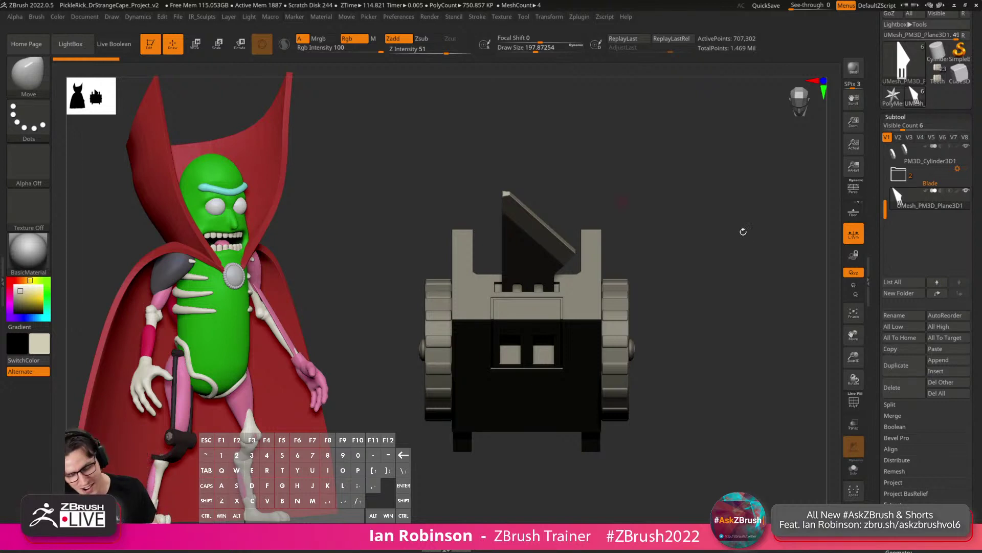
{"action": "left_click_drag", "start_coordinate": [755, 288], "coordinate": [734, 291]}
{"action": "key", "text": "alt+Tab"}
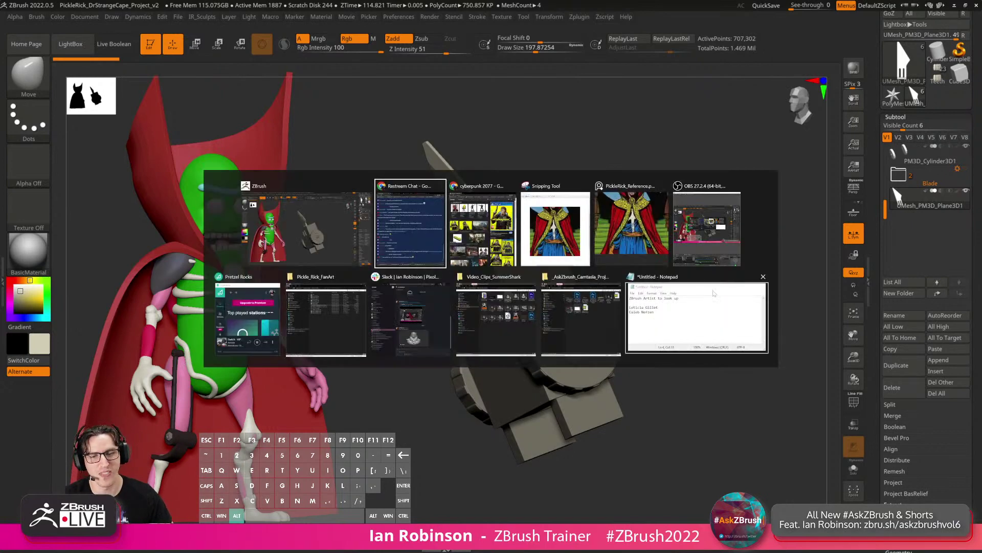
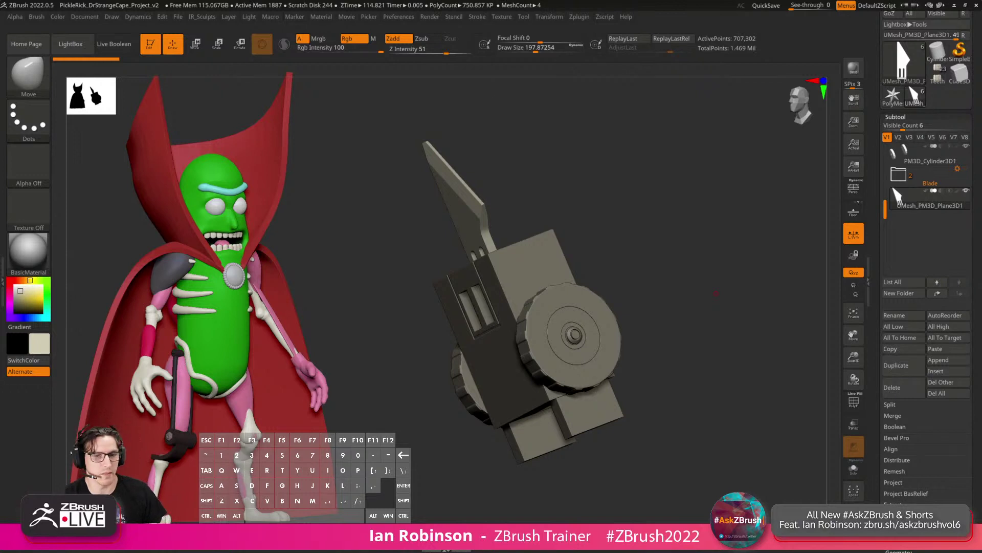
{"action": "left_click_drag", "start_coordinate": [665, 214], "coordinate": [781, 250]}
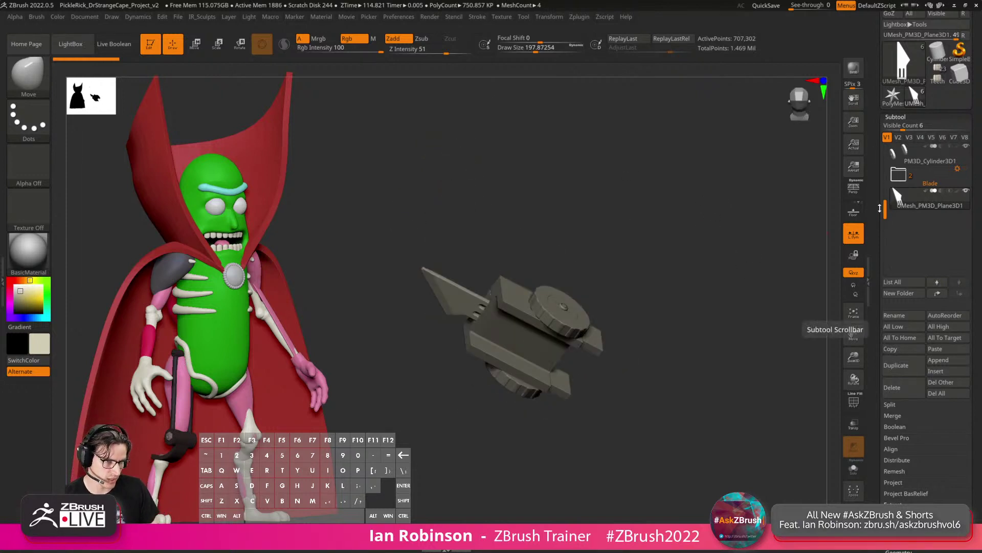
{"action": "left_click_drag", "start_coordinate": [889, 206], "coordinate": [917, 152]}
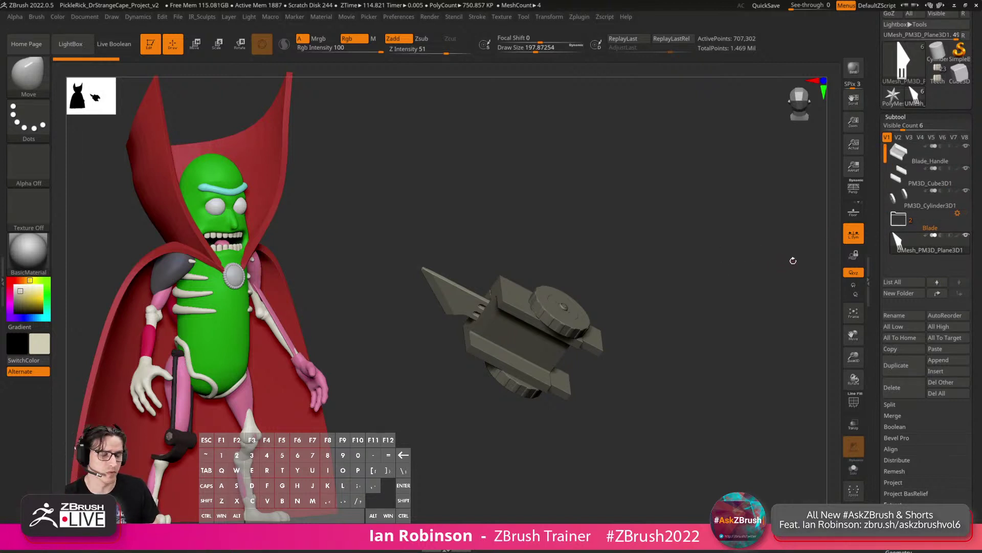
{"action": "left_click_drag", "start_coordinate": [741, 287], "coordinate": [670, 275]}
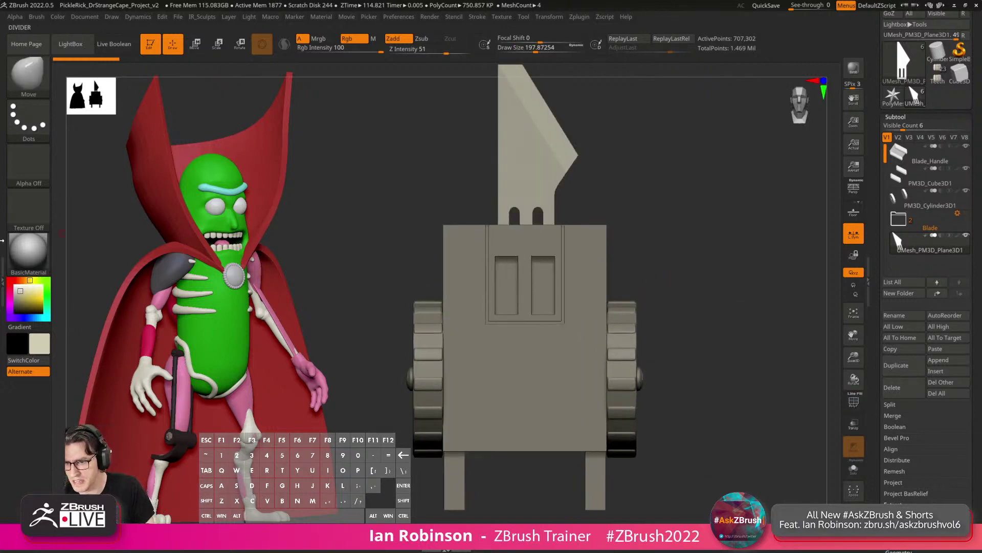
Choose the Metal 01 material for the blade assembly.
{"action": "left_click", "coordinate": [38, 267]}
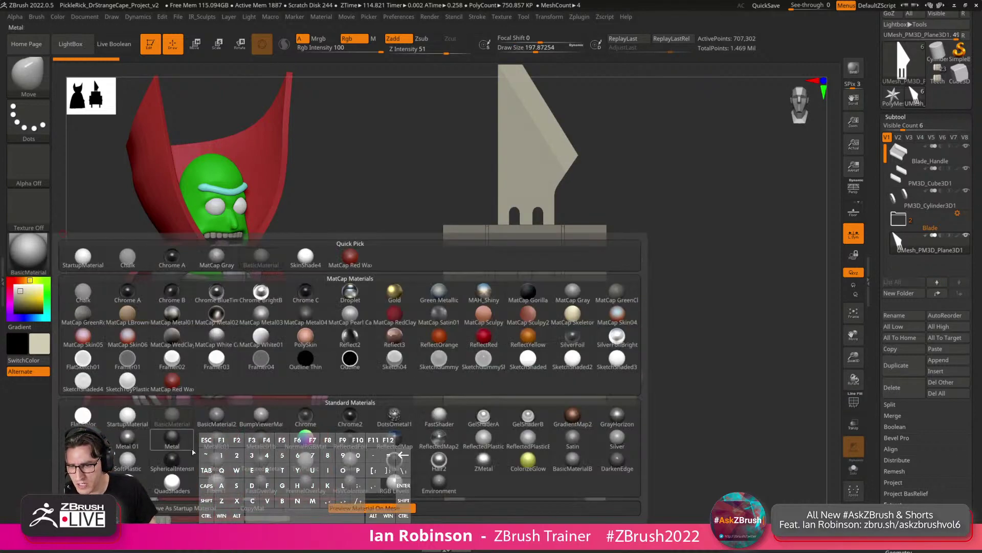
{"action": "left_click", "coordinate": [128, 439]}
{"action": "left_click_drag", "start_coordinate": [690, 195], "coordinate": [712, 235]}
{"action": "left_click_drag", "start_coordinate": [655, 154], "coordinate": [649, 187], "text": "alt"}
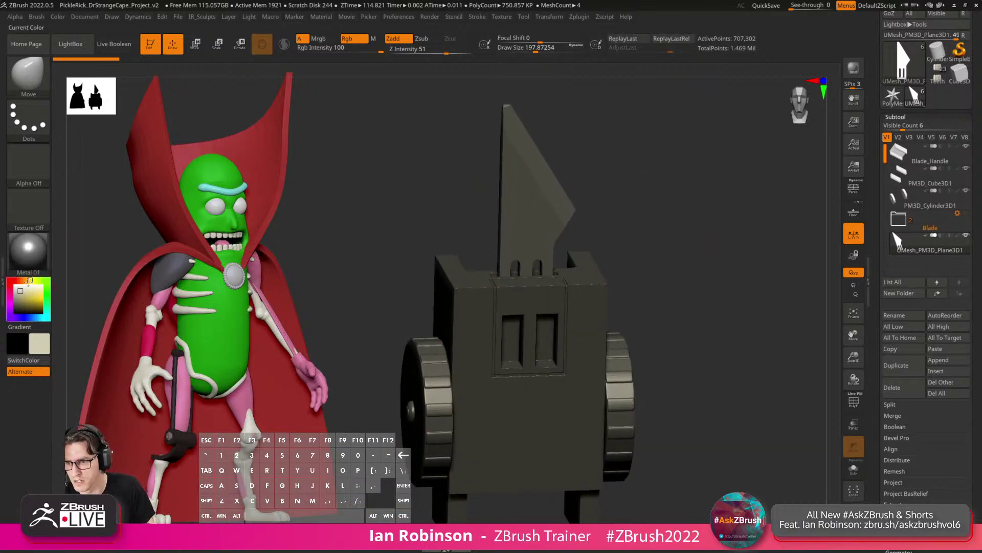
Set the colour to off-white (R 230, G 229, B 227) and fill the blade subtool with both colour and material.
{"action": "left_click", "coordinate": [16, 288]}
{"action": "left_click", "coordinate": [57, 17]}
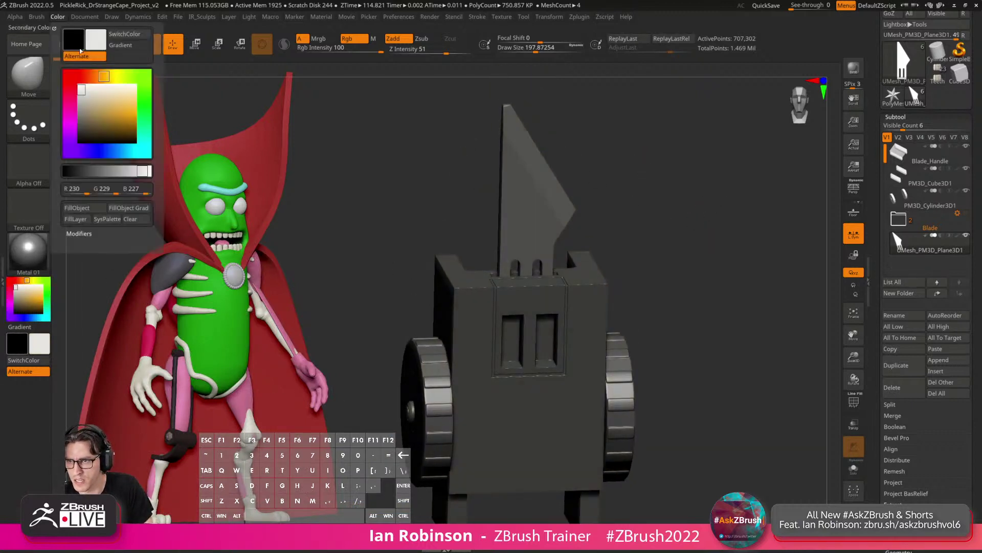
{"action": "left_click", "coordinate": [318, 38]}
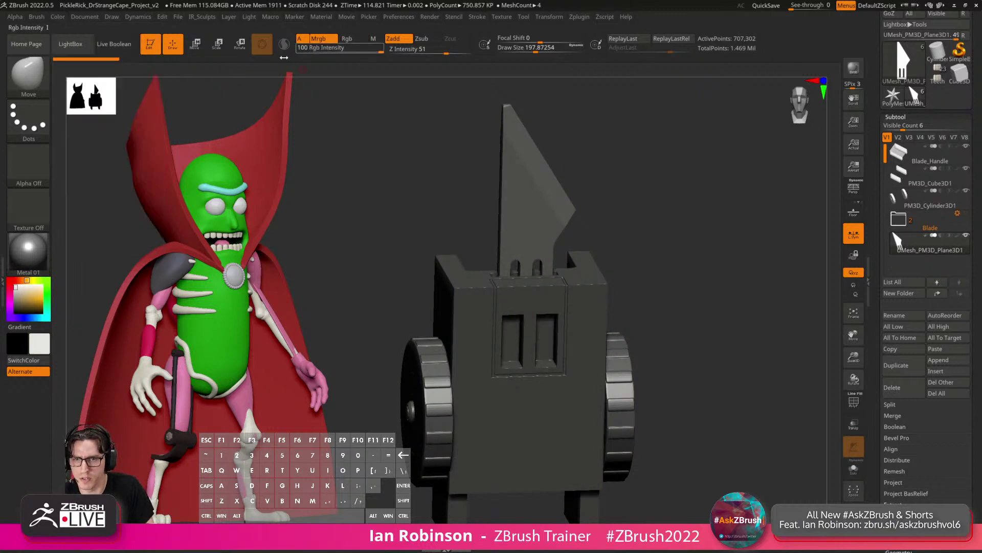
{"action": "left_click", "coordinate": [58, 17]}
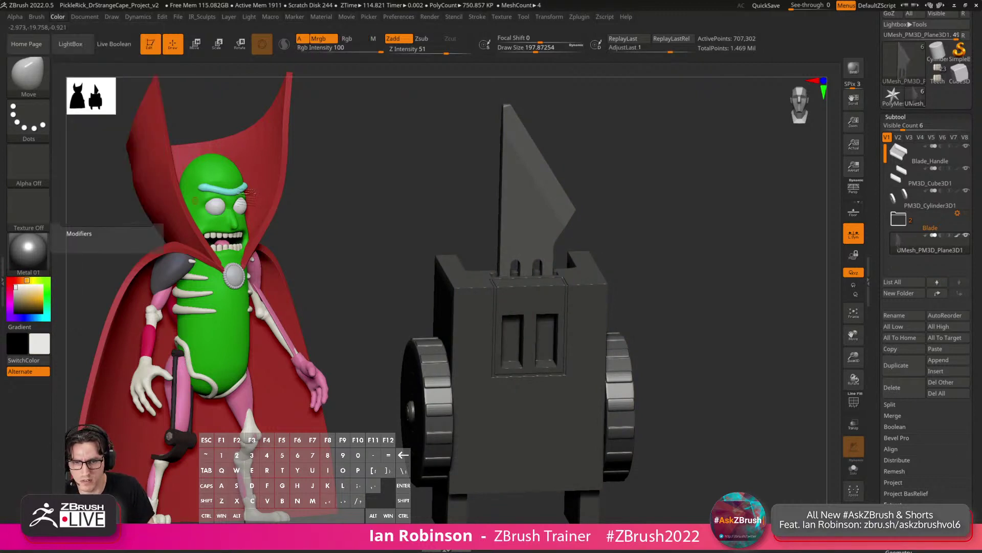
Make the PM3D_Cylinder3D1 wheels the active subtool and display their polygroups with PolyFrame.
{"action": "left_click_drag", "start_coordinate": [716, 307], "coordinate": [600, 350]}
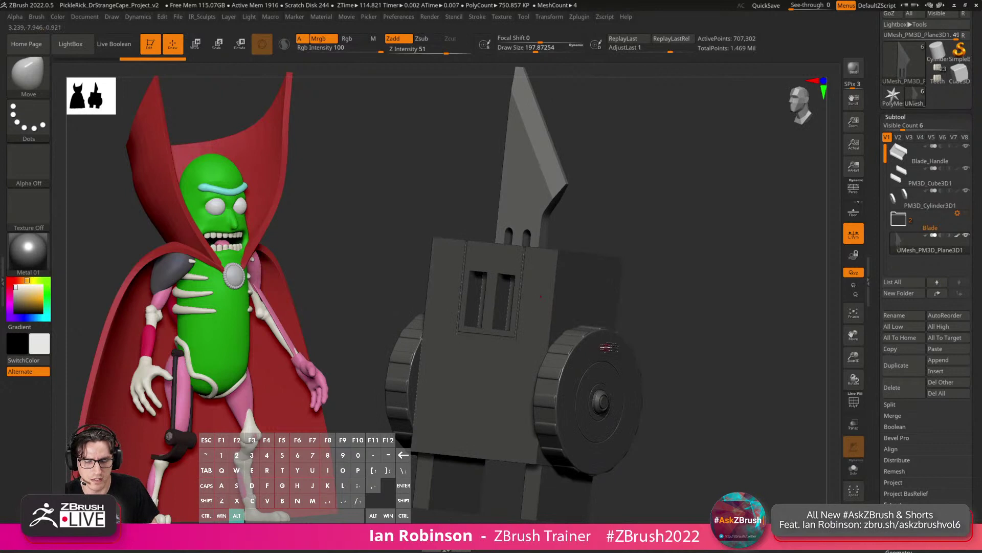
{"action": "left_click", "coordinate": [609, 347], "text": "alt"}
{"action": "key", "text": "shift+f"}
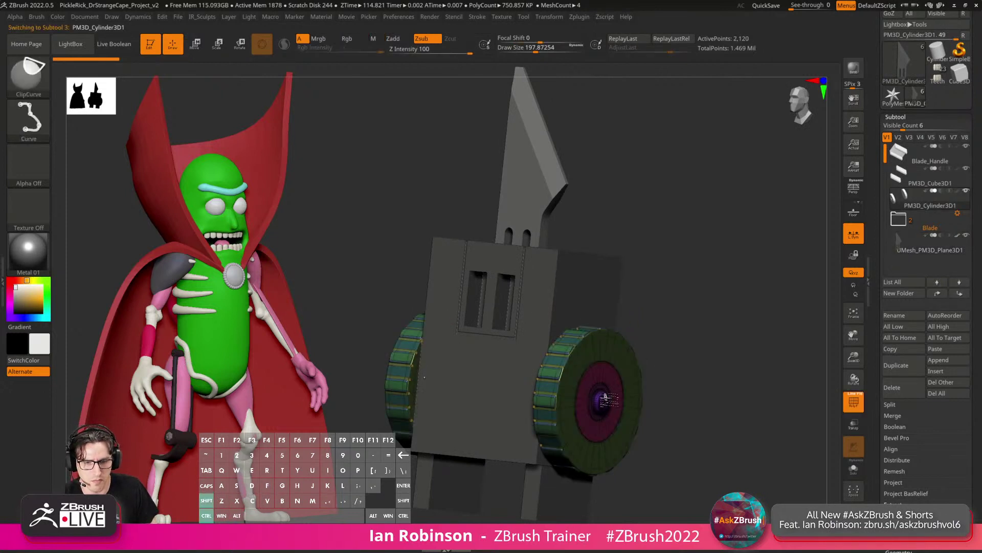
{"action": "left_click", "coordinate": [606, 399], "text": "ctrl+shift"}
{"action": "left_click", "coordinate": [697, 313], "text": "ctrl+shift"}
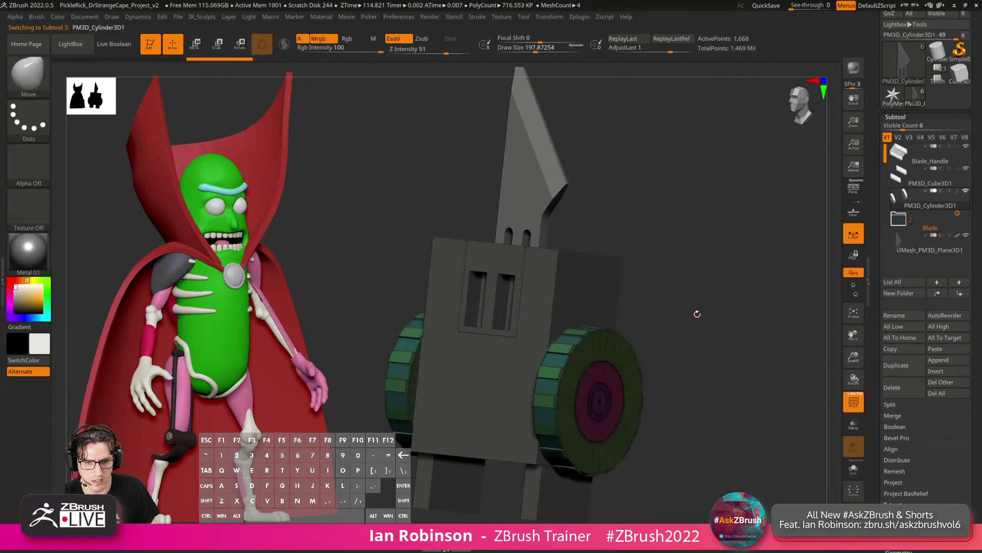
{"action": "key", "text": "shift+f"}
{"action": "left_click", "coordinate": [637, 366], "text": "ctrl+shift"}
{"action": "mouse_move", "coordinate": [711, 296]}
{"action": "left_mouse_down", "text": "alt"}
{"action": "mouse_move", "coordinate": [715, 350]}
{"action": "mouse_move", "coordinate": [710, 296]}
{"action": "mouse_move", "coordinate": [701, 370]}
{"action": "mouse_move", "coordinate": [712, 305]}
{"action": "mouse_move", "coordinate": [588, 386]}
{"action": "left_mouse_up", "text": "alt"}
{"action": "left_click", "coordinate": [695, 314], "text": "ctrl+shift"}
{"action": "key", "text": "shift+f"}
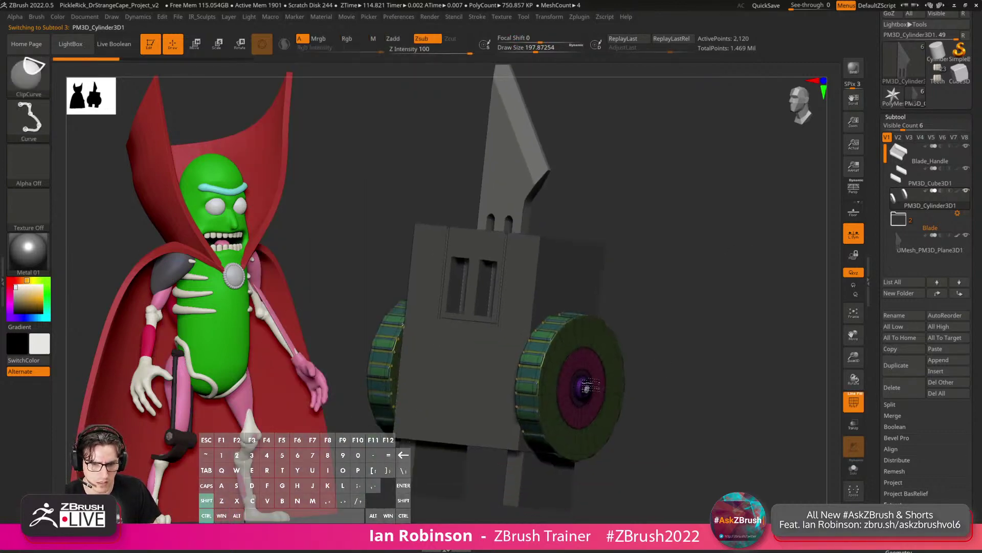
Hide the wheels' hub cap and pink inner ring polygroups, keeping only the outer rim and face groups visible.
{"action": "left_click", "coordinate": [588, 386], "text": "ctrl+shift"}
{"action": "left_click", "coordinate": [684, 358], "text": "ctrl+shift"}
{"action": "left_click_drag", "start_coordinate": [693, 350], "coordinate": [601, 389]}
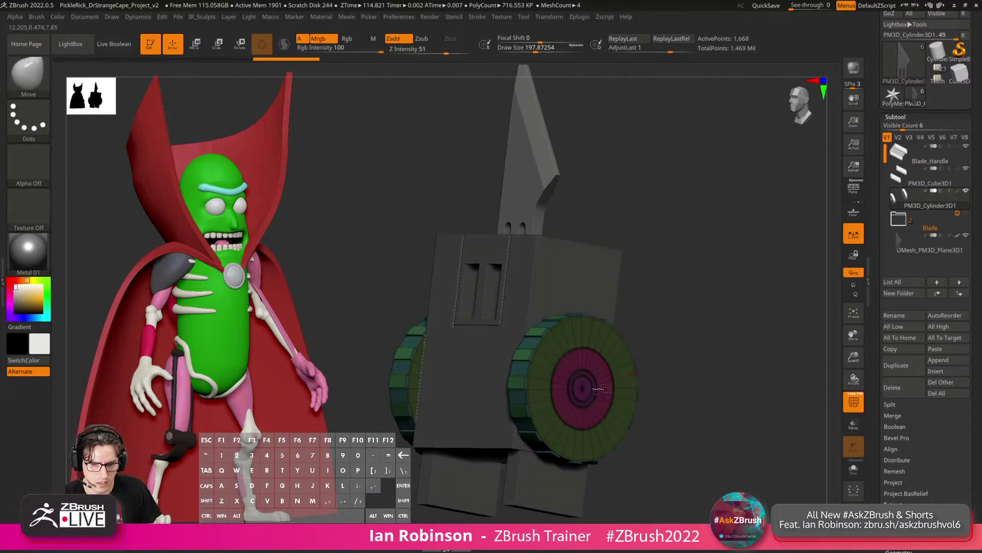
{"action": "key", "text": "ctrl+shift"}
{"action": "left_click", "coordinate": [594, 385], "text": "ctrl+shift"}
{"action": "left_click", "coordinate": [606, 384], "text": "ctrl+shift"}
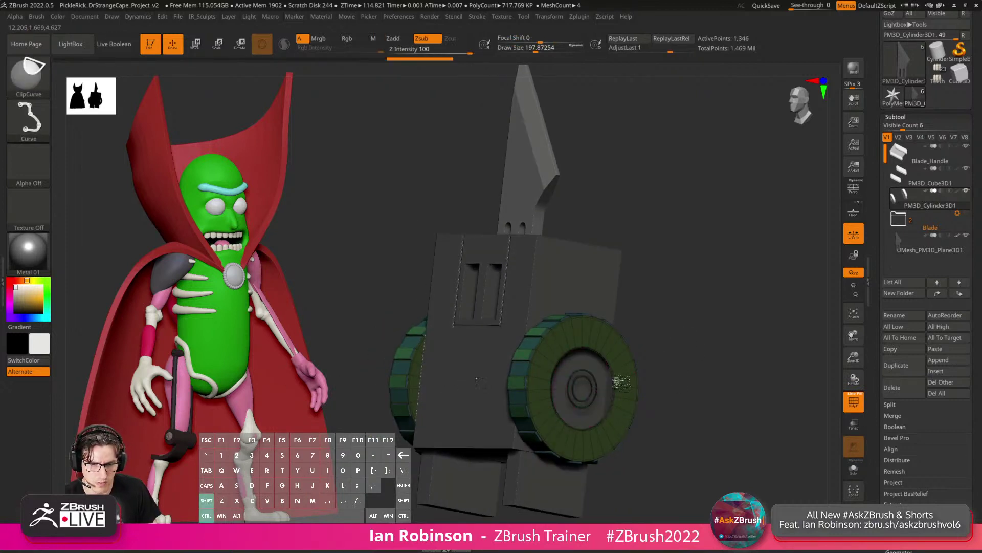
{"action": "mouse_move", "coordinate": [698, 305]}
{"action": "left_mouse_down", "text": "alt"}
{"action": "mouse_move", "coordinate": [748, 343]}
{"action": "mouse_move", "coordinate": [715, 320]}
{"action": "left_mouse_up", "text": "alt"}
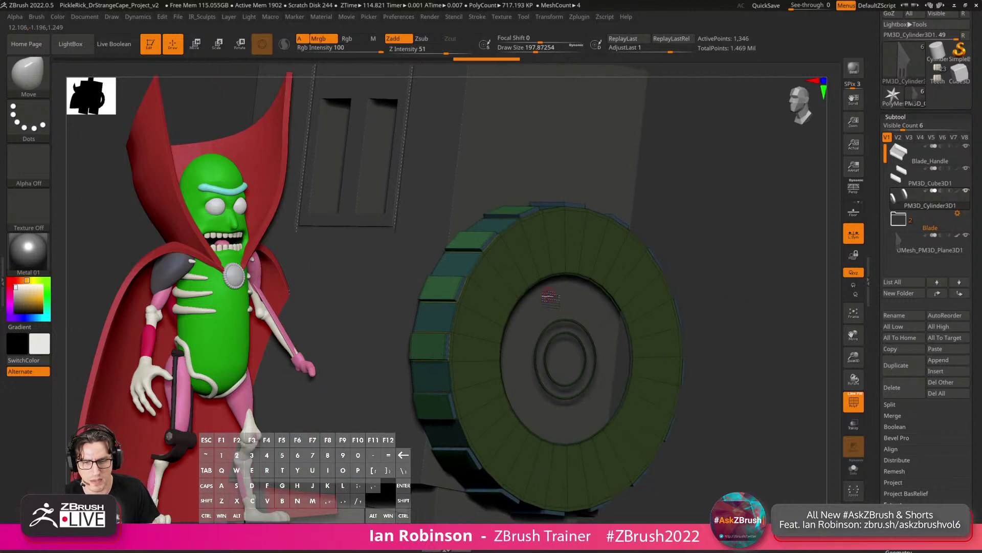
Turn off PolyFrame, sample dark brown (R 50, G 40, B 38) from the character and fill the wheels' visible outer tyre groups.
{"action": "key", "text": "shift+f"}
{"action": "mouse_move", "coordinate": [87, 309]}
{"action": "left_mouse_down", "text": "alt"}
{"action": "mouse_move", "coordinate": [63, 294]}
{"action": "mouse_move", "coordinate": [17, 308]}
{"action": "left_mouse_up", "text": "alt"}
{"action": "left_click", "coordinate": [16, 308]}
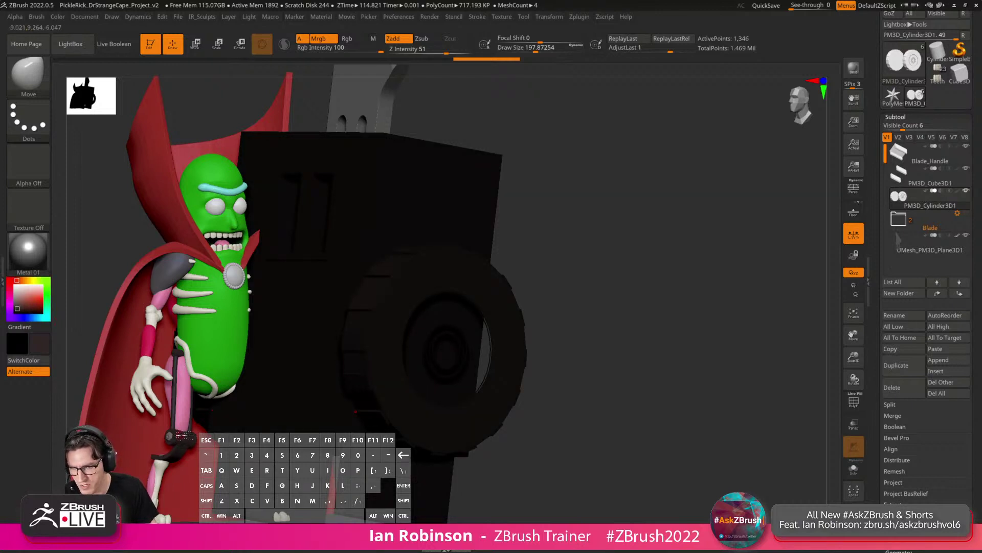
{"action": "left_click", "coordinate": [67, 19]}
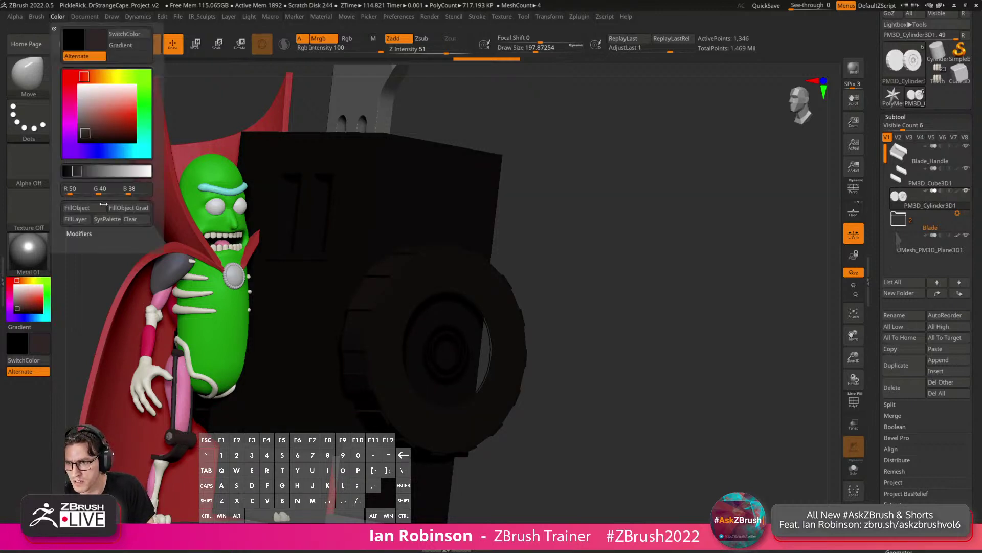
{"action": "left_click", "coordinate": [108, 219]}
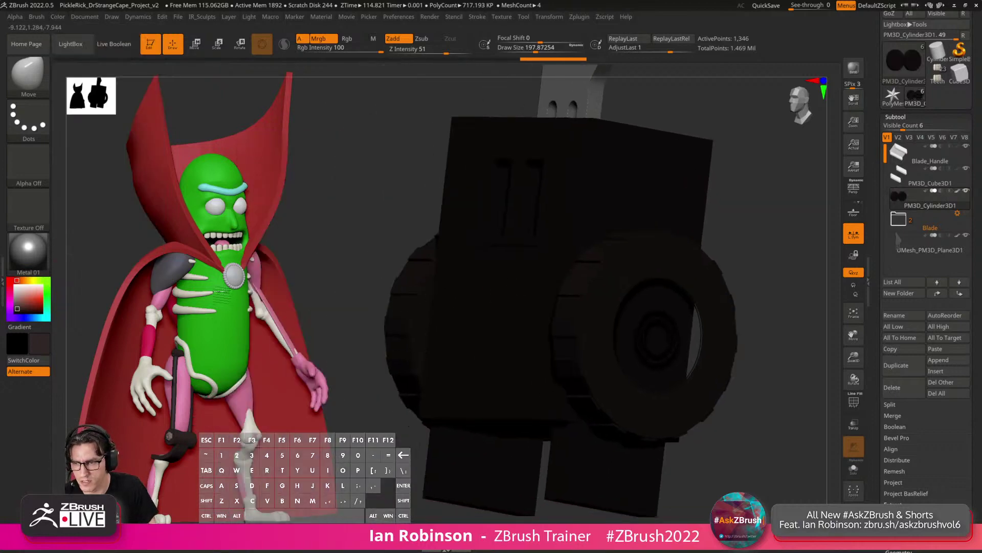
Invert the wheel visibility to show only the hub groups and fill them with light grey (R 195, G 190, B 189).
{"action": "left_click", "coordinate": [29, 251]}
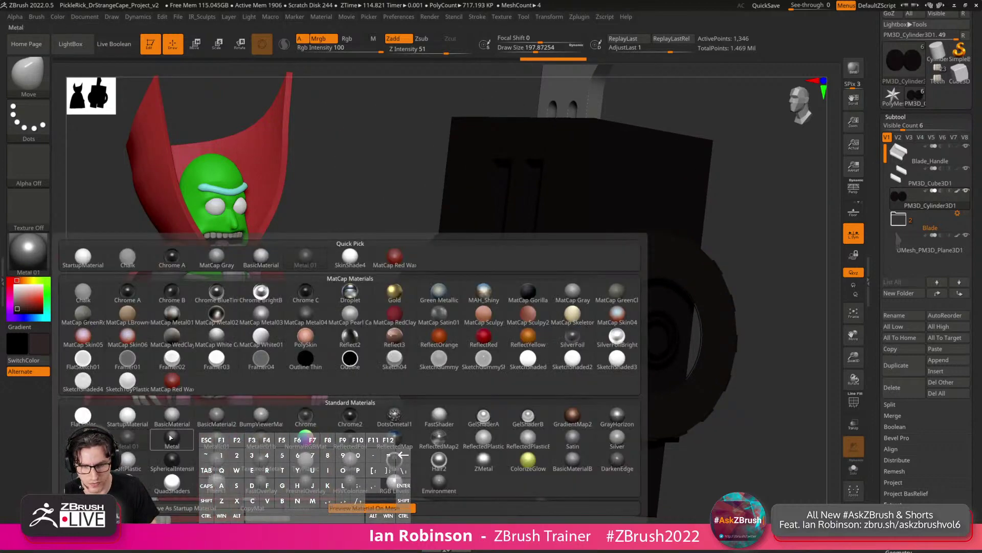
{"action": "mouse_move", "coordinate": [168, 435]}
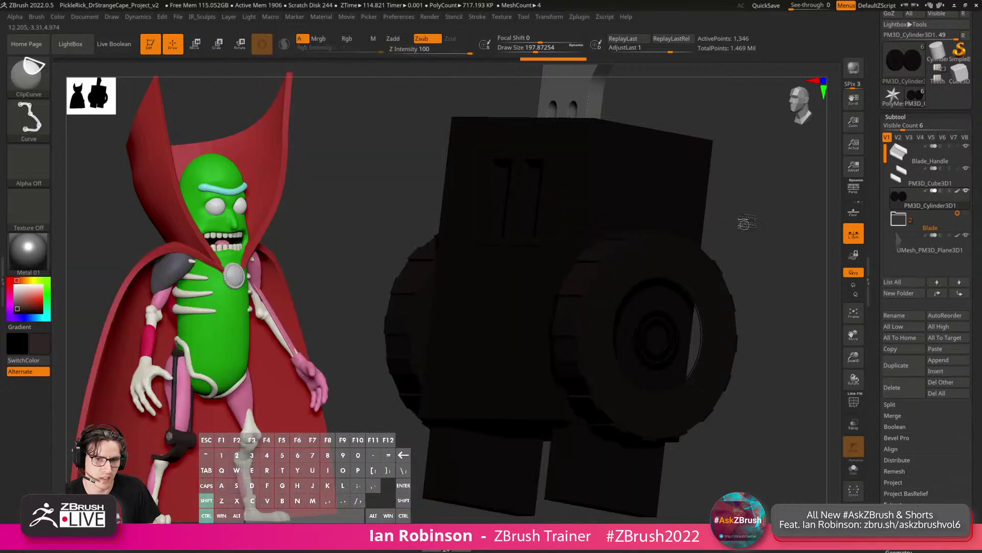
{"action": "left_click_drag", "start_coordinate": [745, 223], "coordinate": [758, 244], "text": "ctrl+shift"}
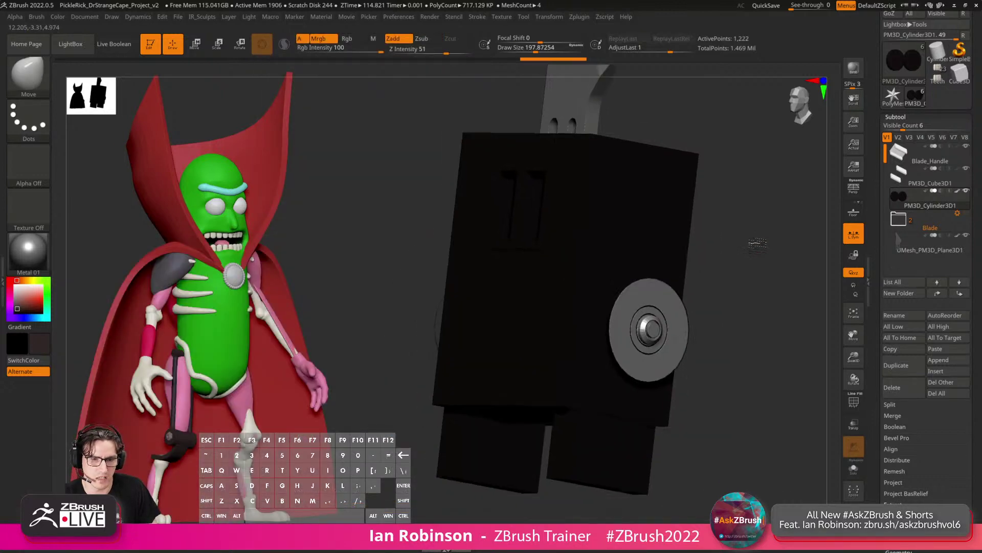
{"action": "left_click", "coordinate": [16, 291]}
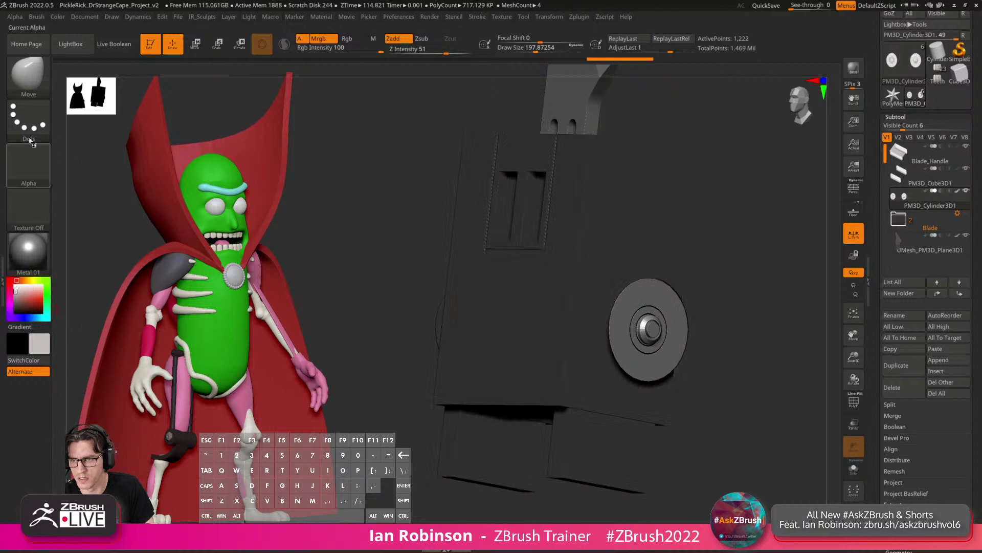
{"action": "left_click", "coordinate": [58, 16]}
{"action": "left_click", "coordinate": [87, 208]}
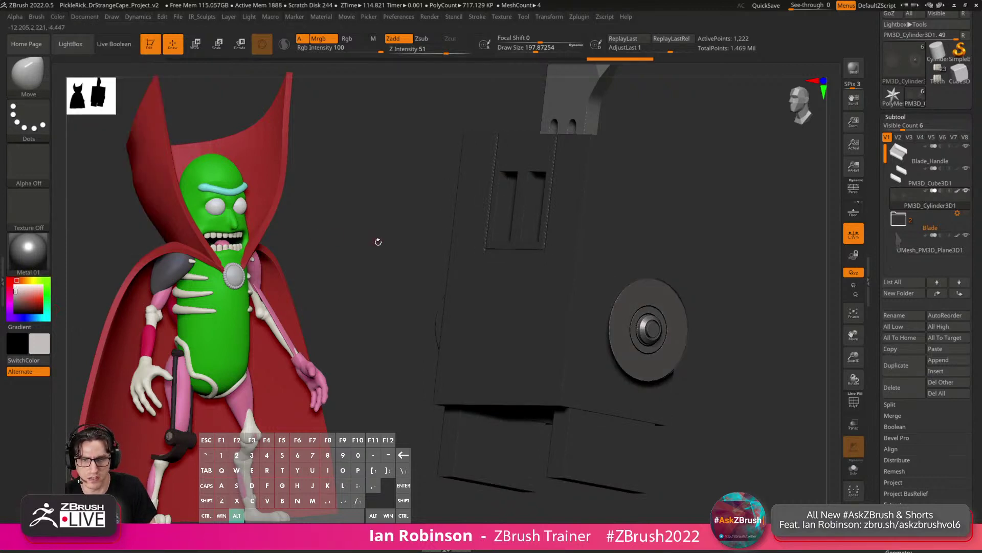
Unhide all wheel parts and examine up close how the tyre and hub colours meet on the wheel face.
{"action": "left_click_drag", "start_coordinate": [377, 243], "coordinate": [603, 215], "text": "shift"}
{"action": "left_click", "coordinate": [617, 210], "text": "ctrl+shift"}
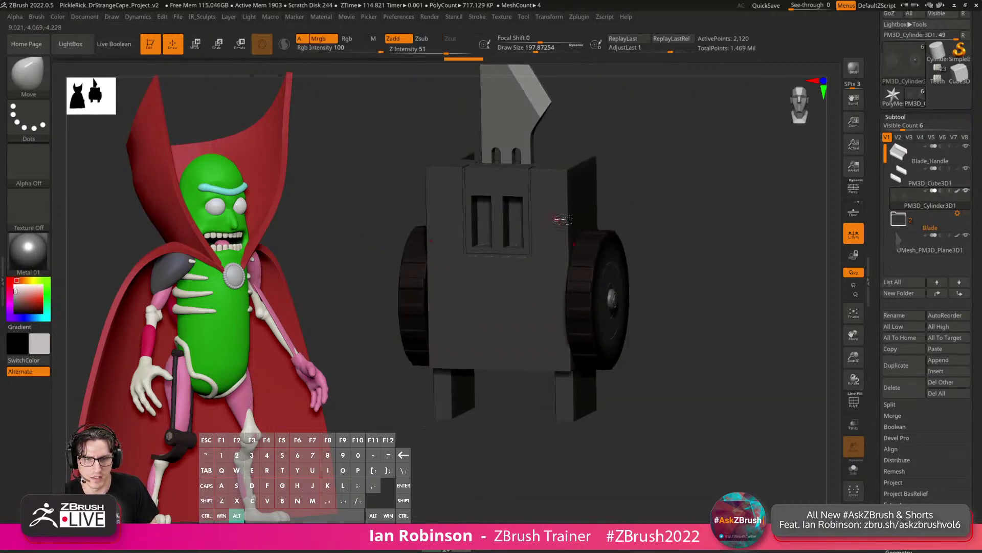
{"action": "left_click", "coordinate": [559, 218], "text": "alt"}
{"action": "key", "text": "shift+f"}
{"action": "key", "text": "shift+f"}
{"action": "left_click_drag", "start_coordinate": [675, 194], "coordinate": [652, 235]}
{"action": "left_click_drag", "start_coordinate": [617, 309], "coordinate": [629, 298], "text": "shift"}
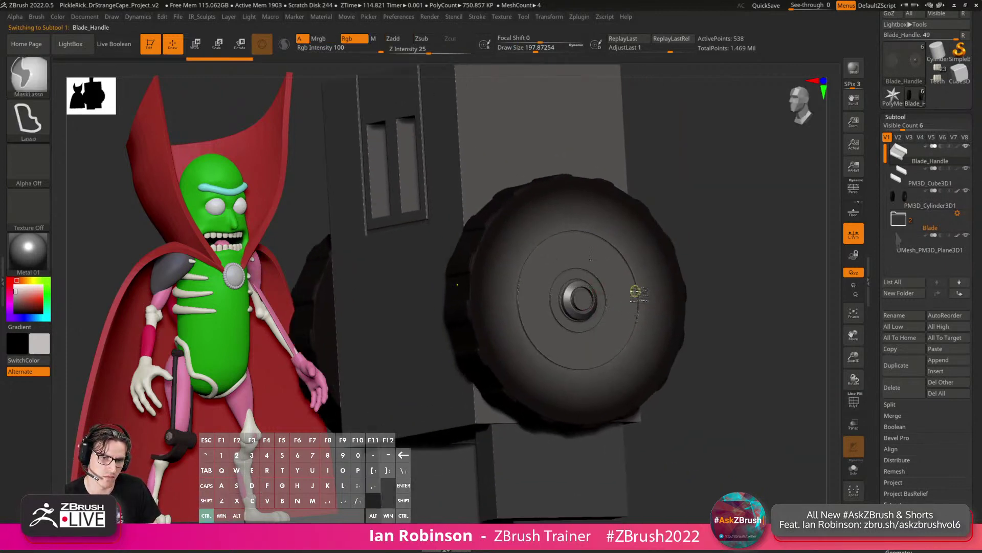
{"action": "key", "text": "shift+f"}
{"action": "key", "text": "shift+f"}
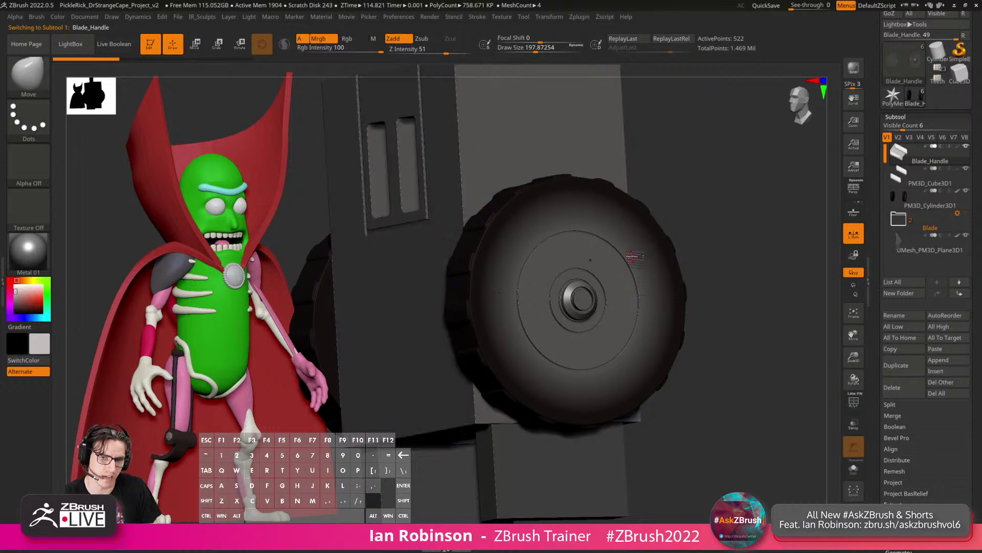
Make the PM3D_Cylinder3D1 wheels the active subtool, isolate them with Solo and display their polygroups with PolyFrame.
{"action": "key", "text": "ctrl+shift+z"}
{"action": "left_click", "coordinate": [630, 256], "text": "alt"}
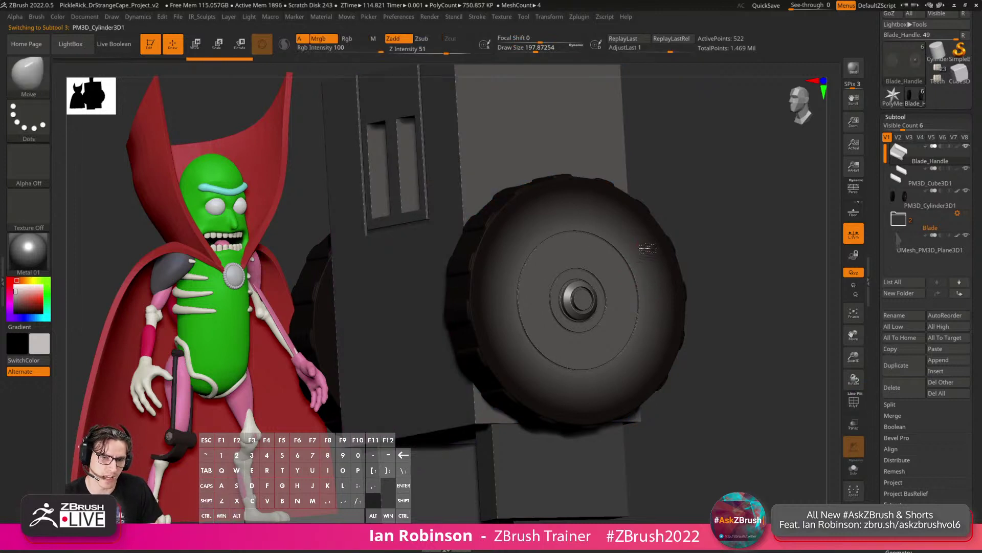
{"action": "left_click", "coordinate": [854, 468]}
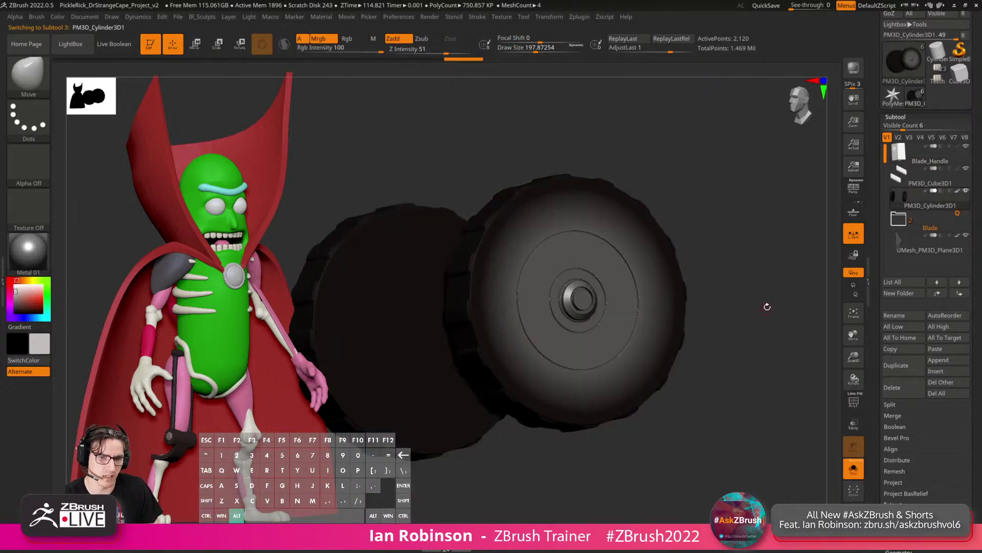
{"action": "key", "text": "g"}
{"action": "key", "text": "Escape"}
{"action": "key", "text": "shift+f"}
{"action": "left_click_drag", "start_coordinate": [768, 295], "coordinate": [767, 313], "text": "alt"}
Undo the wheel colour fills and visibility changes until the complete wheels are unpainted again.
{"action": "key", "text": "ctrl+z"}
{"action": "key", "text": "ctrl+z"}
{"action": "key", "text": "ctrl+z"}
{"action": "key", "text": "ctrl+z"}
{"action": "key", "text": "ctrl+z"}
{"action": "key", "text": "ctrl+z"}
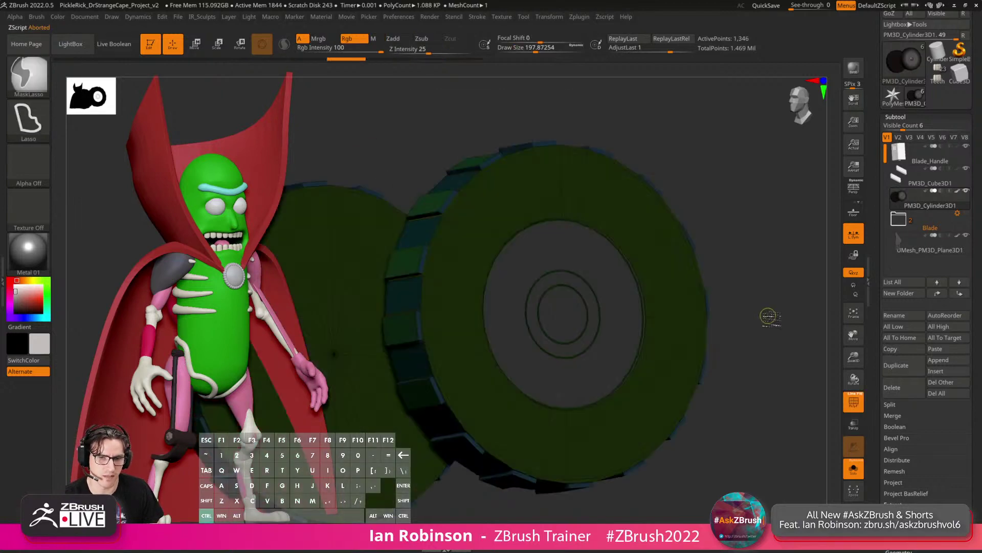
{"action": "key", "text": "ctrl+z"}
{"action": "key", "text": "ctrl+z"}
{"action": "key", "text": "ctrl+z"}
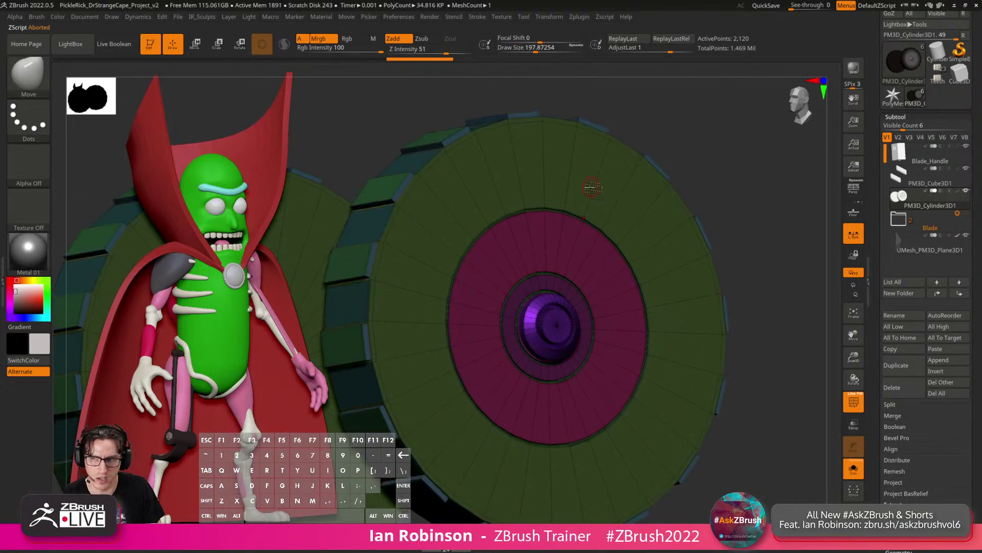
Set ZModeler's edge action to insert multiple edge loops with Keep Polygroup, and add concentric loops across the wheel face.
{"action": "key", "text": "b"}
{"action": "key", "text": "z"}
{"action": "key", "text": "m"}
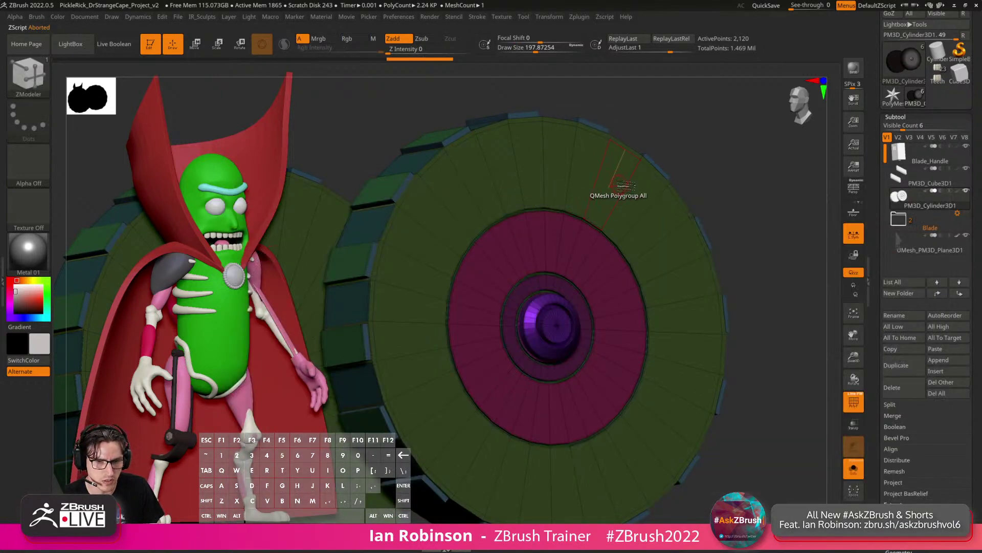
{"action": "key", "text": "space"}
{"action": "left_click", "coordinate": [675, 182]}
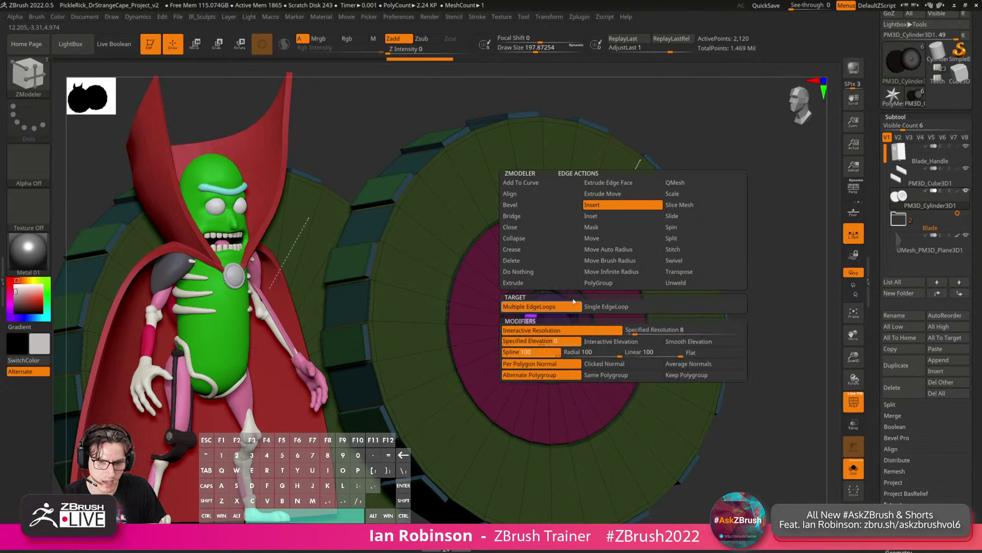
{"action": "left_click", "coordinate": [688, 376]}
{"action": "left_click_drag", "start_coordinate": [629, 234], "coordinate": [590, 250]}
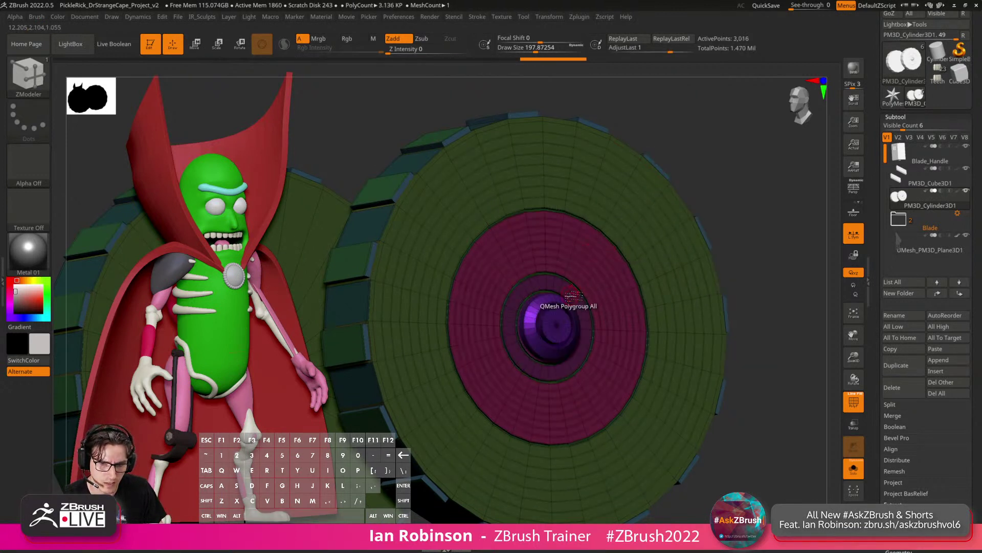
Insert further multiple edge loops around the hub, across the wheels' back faces and around the tread blocks.
{"action": "left_click_drag", "start_coordinate": [573, 296], "coordinate": [563, 308]}
{"action": "right_click_drag", "start_coordinate": [565, 308], "coordinate": [612, 296]}
{"action": "left_click_drag", "start_coordinate": [593, 234], "coordinate": [594, 237]}
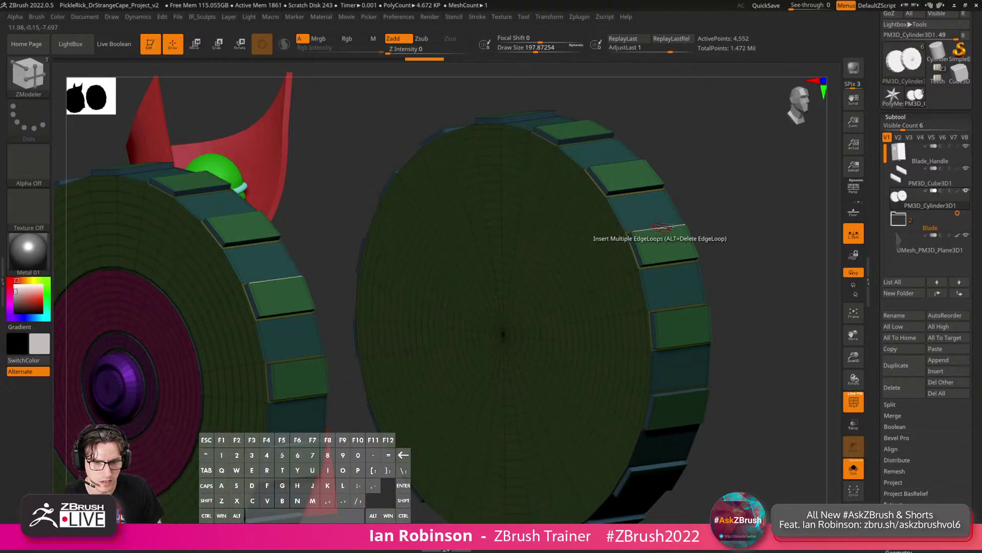
{"action": "left_click", "coordinate": [668, 259]}
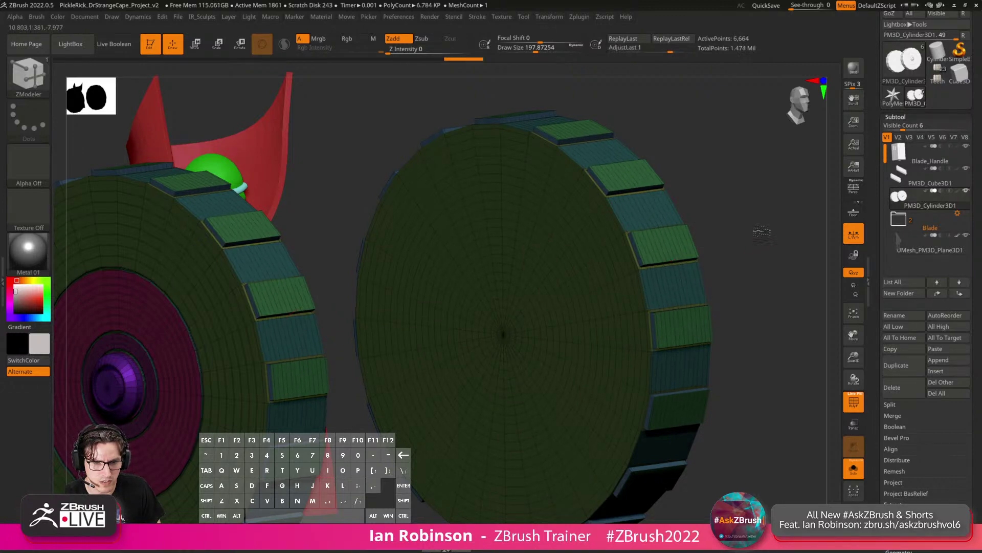
Isolate the wheels' hub cap and inner ring polygroups and fill them with light grey (R 195, G 190, B 189).
{"action": "right_click_drag", "start_coordinate": [667, 260], "coordinate": [516, 275]}
{"action": "left_click_drag", "start_coordinate": [547, 232], "coordinate": [568, 231], "text": "alt"}
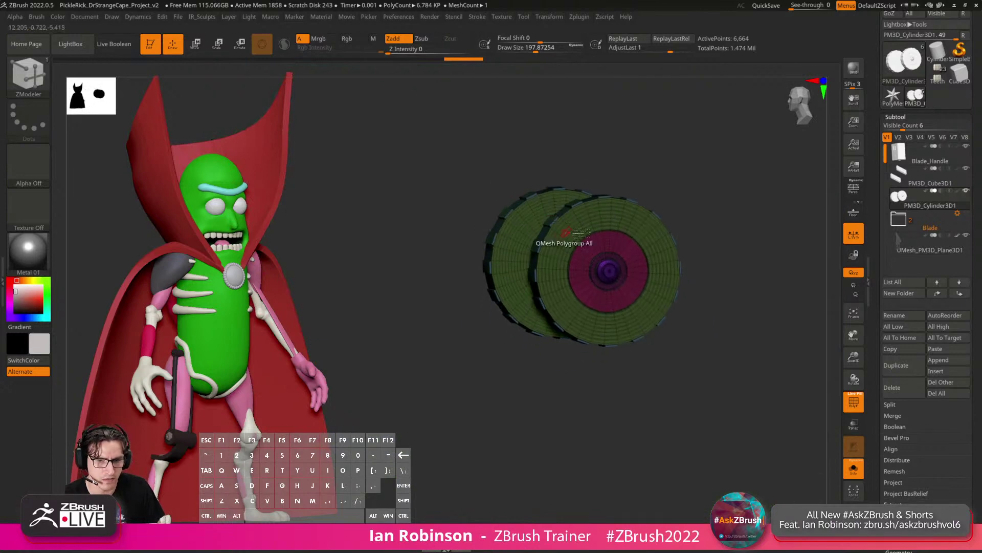
{"action": "left_click_drag", "start_coordinate": [696, 225], "coordinate": [788, 179]}
{"action": "left_click_drag", "start_coordinate": [768, 190], "coordinate": [734, 262], "text": "alt"}
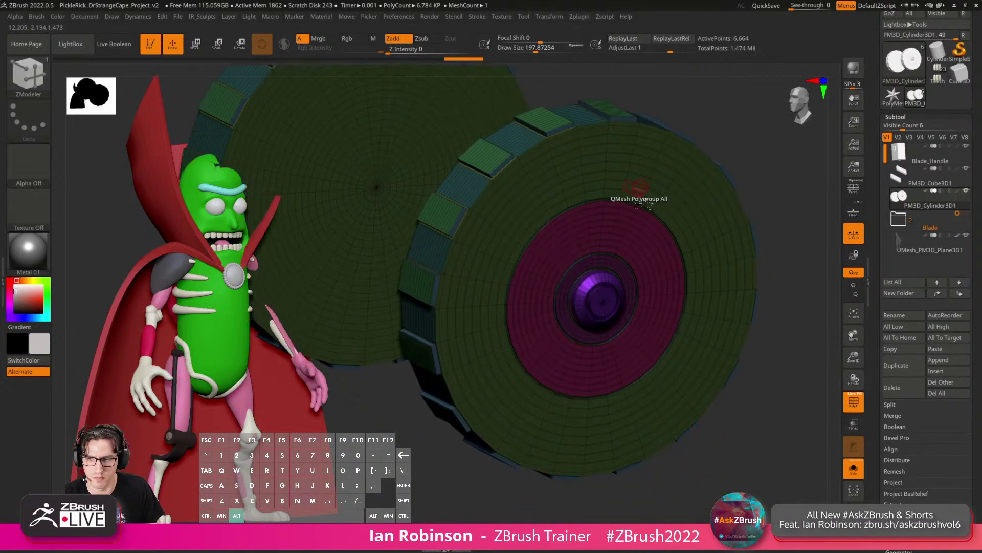
{"action": "left_click", "coordinate": [614, 287], "text": "ctrl+shift"}
{"action": "left_click_drag", "start_coordinate": [767, 192], "coordinate": [756, 186], "text": "ctrl+shift"}
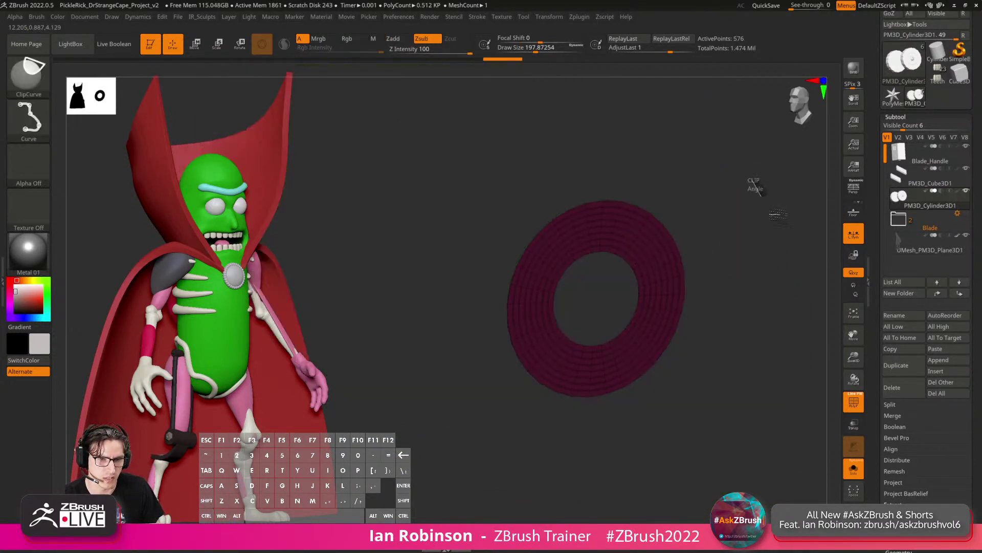
{"action": "left_click", "coordinate": [628, 281], "text": "ctrl+shift"}
{"action": "left_click", "coordinate": [617, 296], "text": "ctrl+shift"}
{"action": "left_click", "coordinate": [617, 301], "text": "ctrl+shift"}
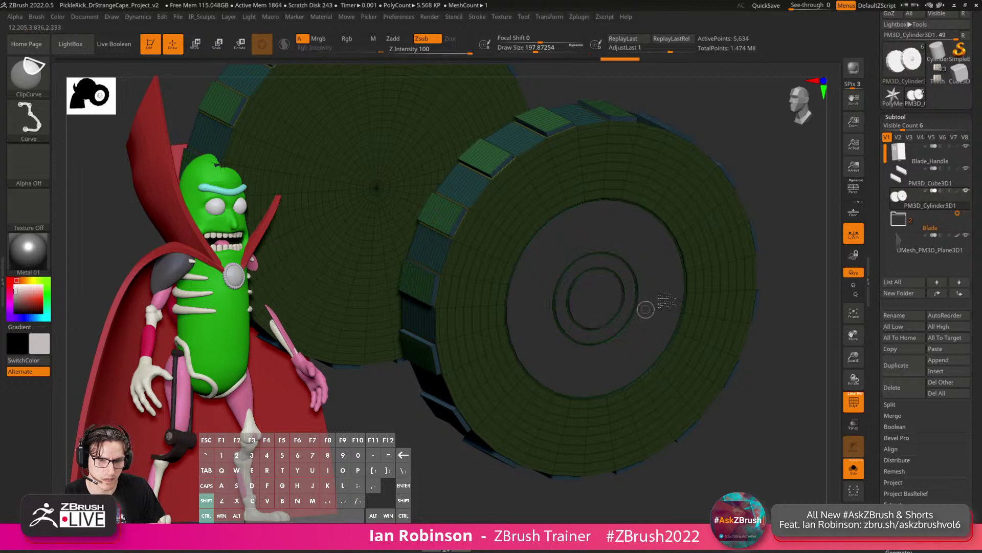
{"action": "left_click_drag", "start_coordinate": [781, 193], "coordinate": [788, 203], "text": "ctrl+shift"}
{"action": "key", "text": "shift+f"}
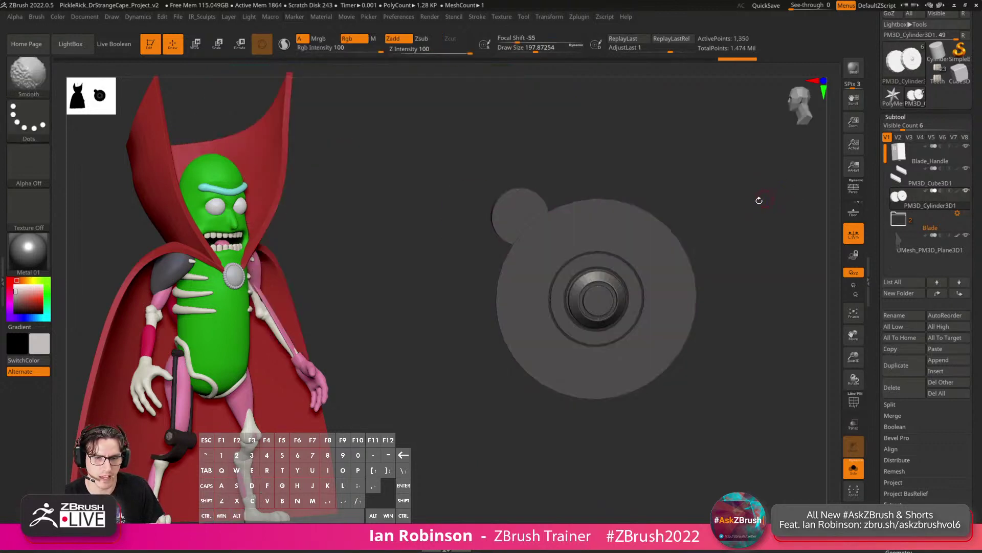
{"action": "left_click", "coordinate": [57, 16]}
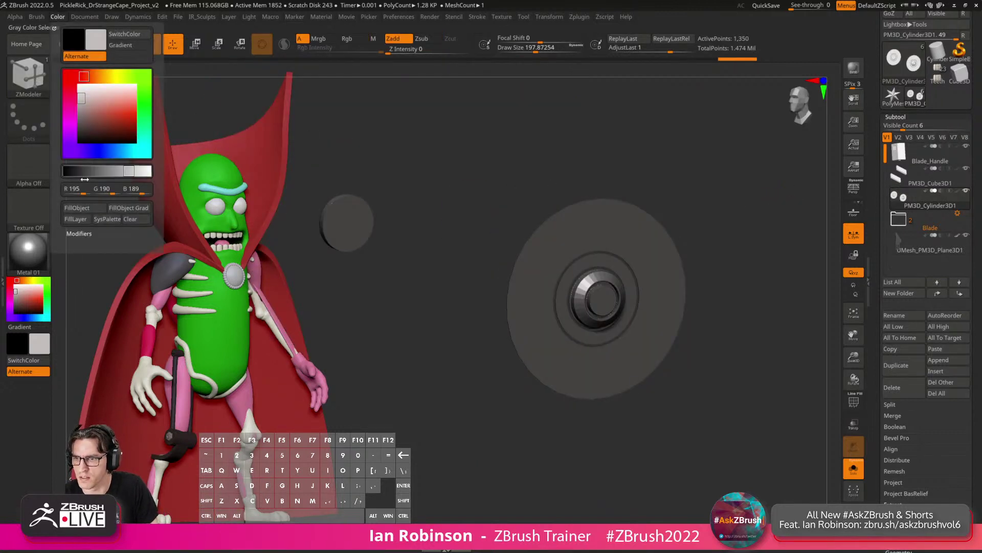
Sample dark brown from the character's leg hardware, invert the visibility to the tyre groups and fill them with it.
{"action": "key", "text": "v"}
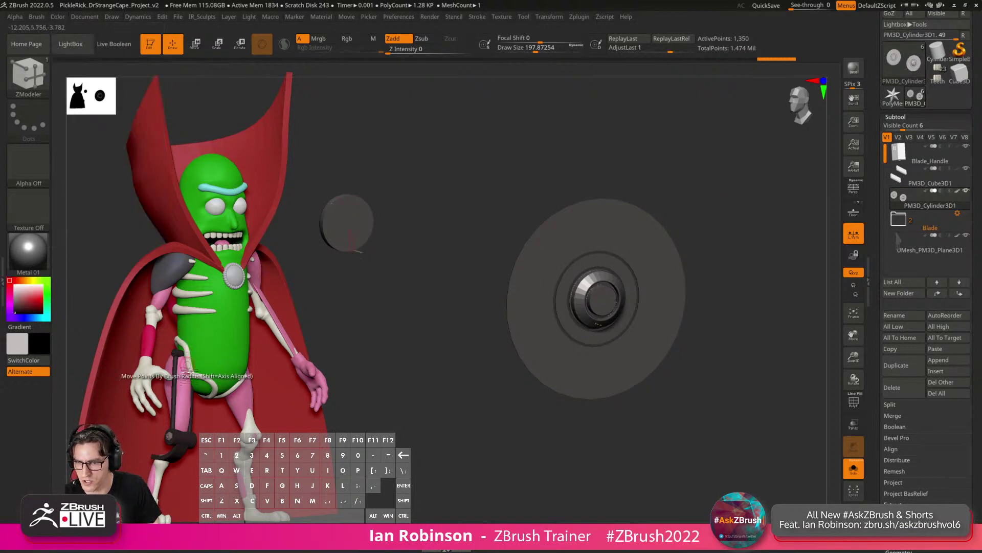
{"action": "key", "text": "c"}
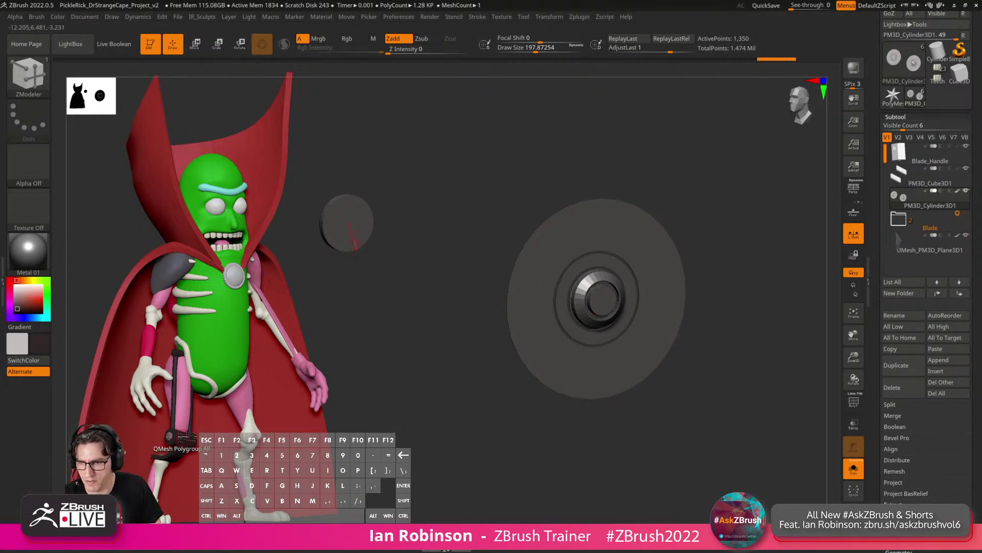
{"action": "left_click_drag", "start_coordinate": [399, 261], "coordinate": [369, 317], "text": "ctrl+shift"}
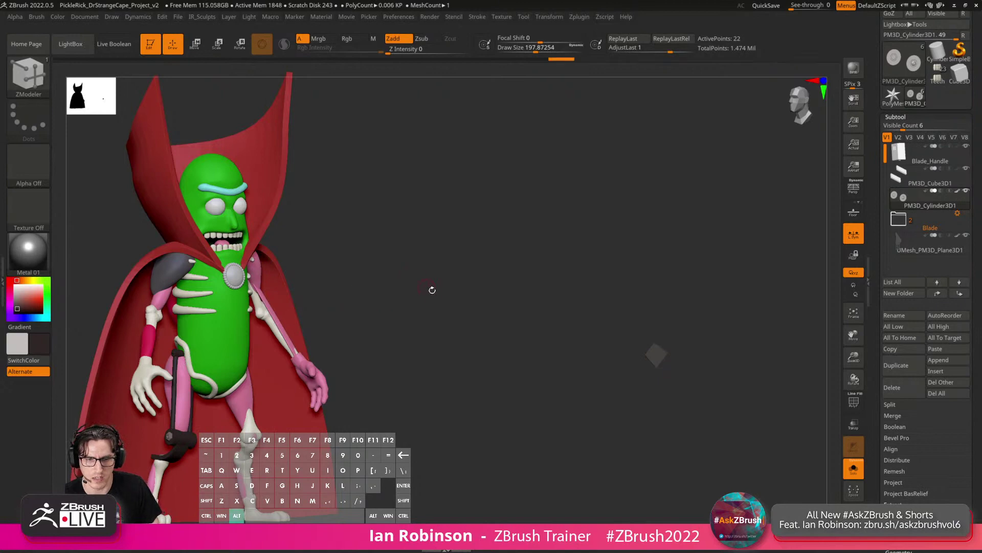
{"action": "key", "text": "ctrl+z"}
{"action": "left_click_drag", "start_coordinate": [732, 153], "coordinate": [788, 220], "text": "ctrl+shift"}
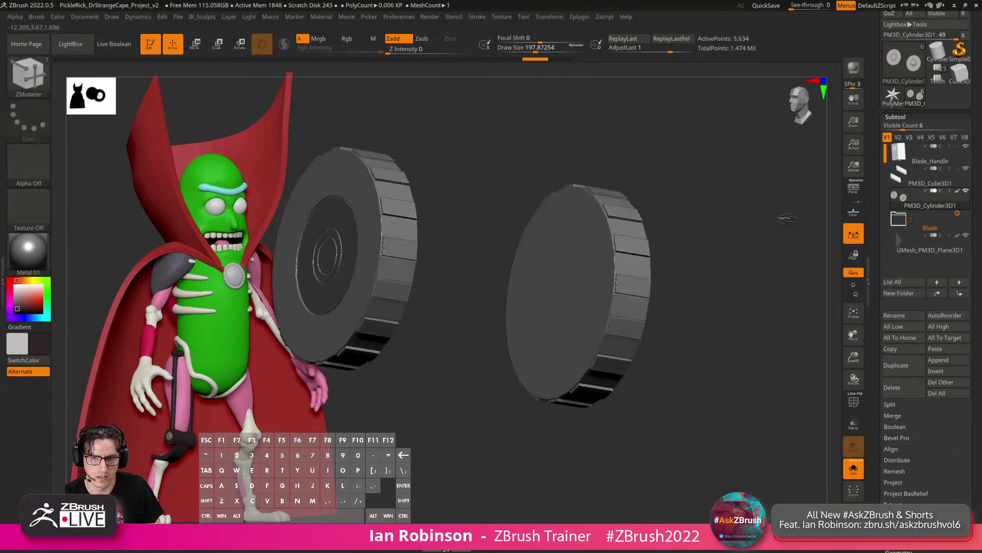
{"action": "left_click_drag", "start_coordinate": [462, 218], "coordinate": [391, 177]}
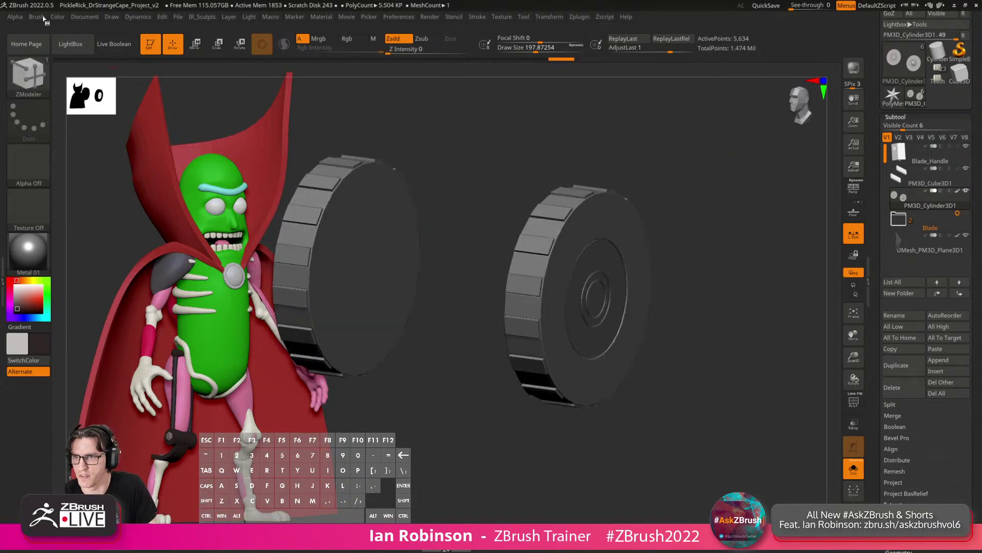
{"action": "left_click", "coordinate": [61, 17]}
{"action": "left_click", "coordinate": [77, 208]}
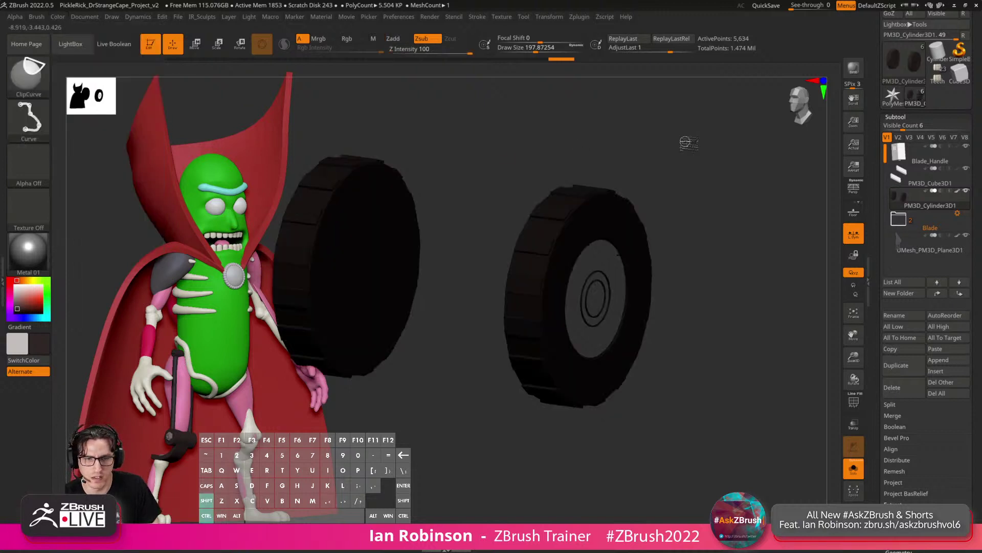
Unhide the remaining hub groups to show both complete wheels, leaving PolyFrame off.
{"action": "left_click_drag", "start_coordinate": [639, 171], "coordinate": [699, 170], "text": "shift"}
{"action": "key", "text": "shift+f"}
{"action": "key", "text": "shift+f"}
{"action": "mouse_move", "coordinate": [697, 233]}
{"action": "left_mouse_down", "text": "alt"}
{"action": "mouse_move", "coordinate": [664, 244]}
{"action": "mouse_move", "coordinate": [691, 234]}
{"action": "mouse_move", "coordinate": [701, 243]}
{"action": "left_mouse_up", "text": "alt"}
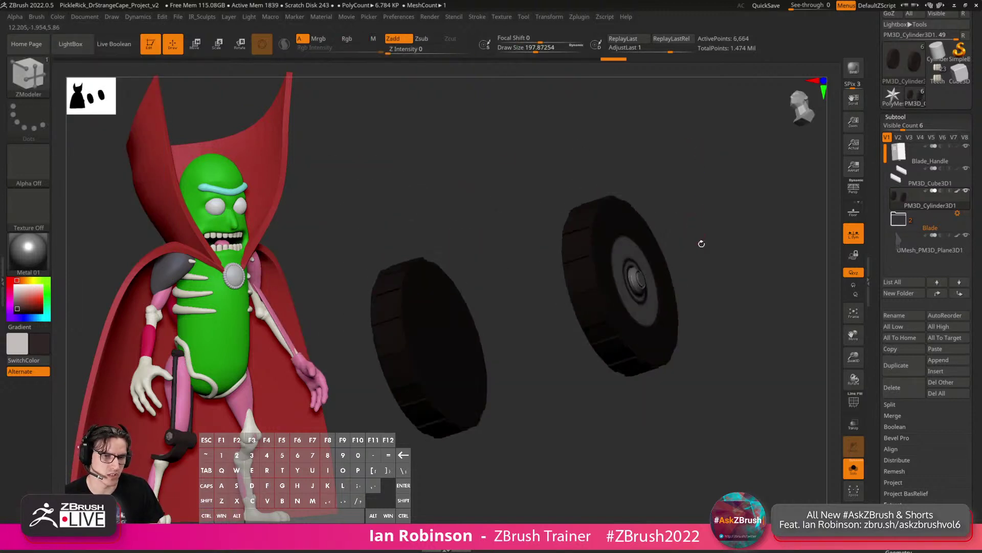
Turn off Solo to show all visible subtools again and make the Blade_Handle subtool active.
{"action": "left_click", "coordinate": [854, 468]}
{"action": "left_click_drag", "start_coordinate": [716, 315], "coordinate": [716, 384]}
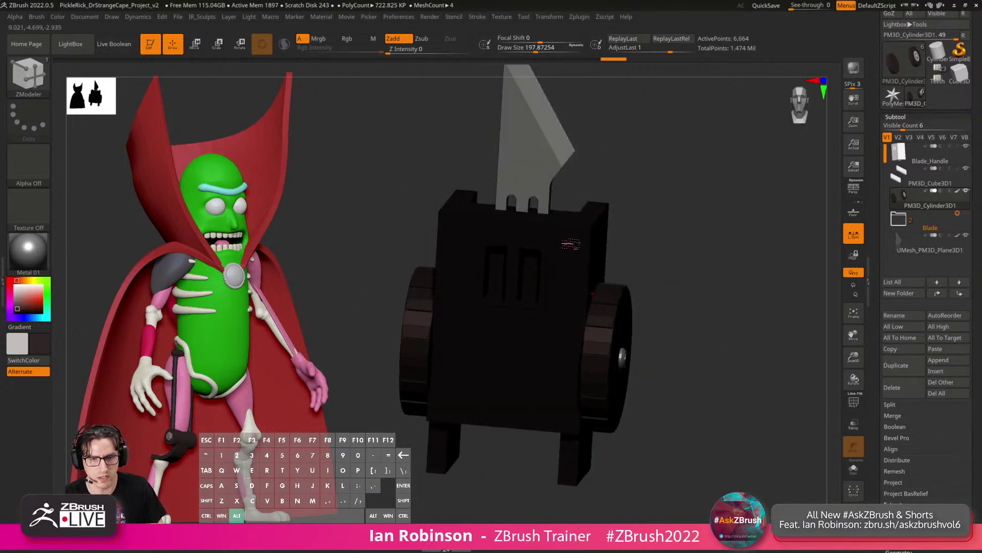
{"action": "left_click", "coordinate": [582, 244], "text": "alt"}
Try to fill the rest of the Blade_Handle dark with the front inset panel hidden, and undo the fill.
{"action": "left_click_drag", "start_coordinate": [647, 211], "coordinate": [616, 226], "text": "alt"}
{"action": "left_click", "coordinate": [537, 223], "text": "ctrl+shift"}
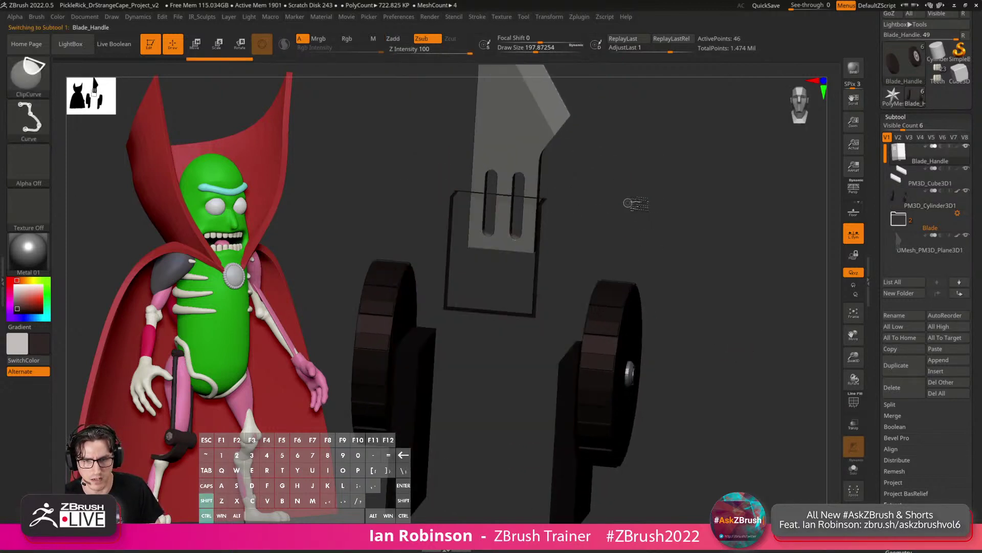
{"action": "left_click_drag", "start_coordinate": [632, 170], "coordinate": [665, 210], "text": "ctrl+shift"}
{"action": "left_click", "coordinate": [527, 231], "text": "ctrl+shift"}
{"action": "left_click_drag", "start_coordinate": [685, 176], "coordinate": [691, 255], "text": "alt"}
{"action": "right_click_drag", "start_coordinate": [495, 241], "coordinate": [308, 204]}
{"action": "left_click", "coordinate": [491, 213], "text": "ctrl+shift"}
{"action": "left_click", "coordinate": [59, 16]}
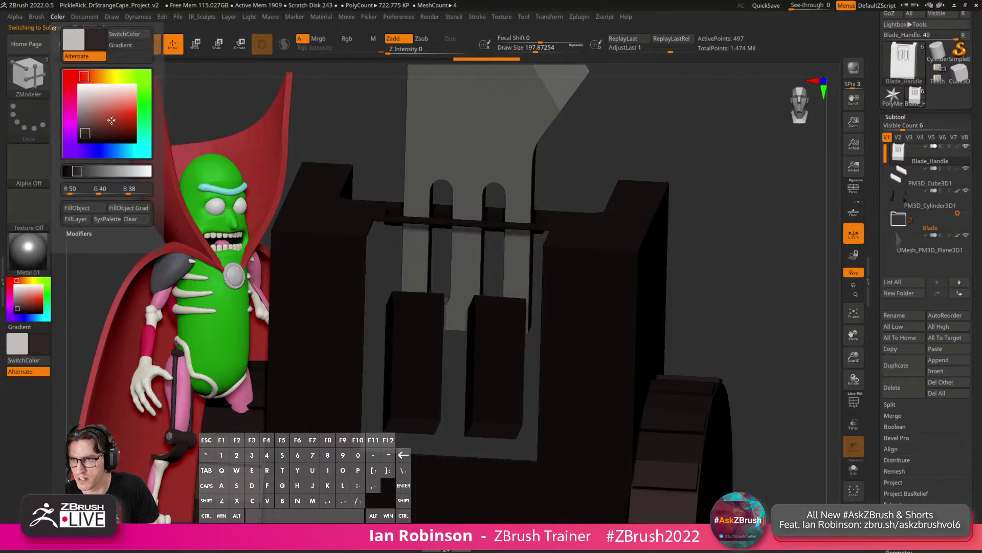
{"action": "left_click", "coordinate": [99, 211]}
{"action": "left_click", "coordinate": [659, 140], "text": "ctrl+shift"}
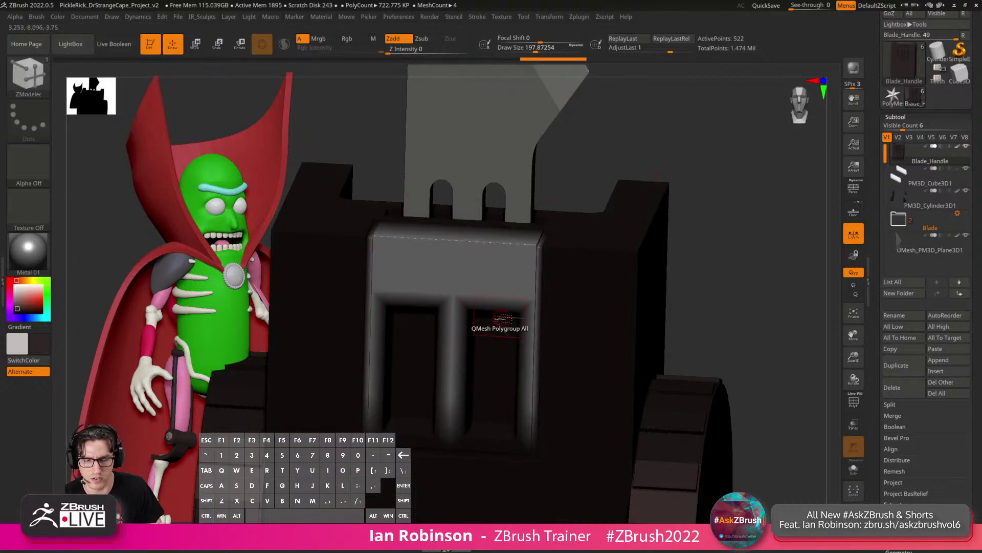
{"action": "key", "text": "ctrl+z"}
Examine the handle's polygroups with polyframe on, hiding, isolating and restoring the inset panel's groups.
{"action": "key", "text": "shift+f"}
{"action": "right_click_drag", "start_coordinate": [712, 210], "coordinate": [671, 215], "text": "ctrl"}
{"action": "left_click", "coordinate": [755, 202], "text": "ctrl+shift"}
{"action": "key", "text": "shift+f"}
{"action": "key", "text": "shift+f"}
{"action": "key", "text": "ctrl+z"}
{"action": "right_click_drag", "start_coordinate": [493, 275], "coordinate": [537, 269], "text": "ctrl"}
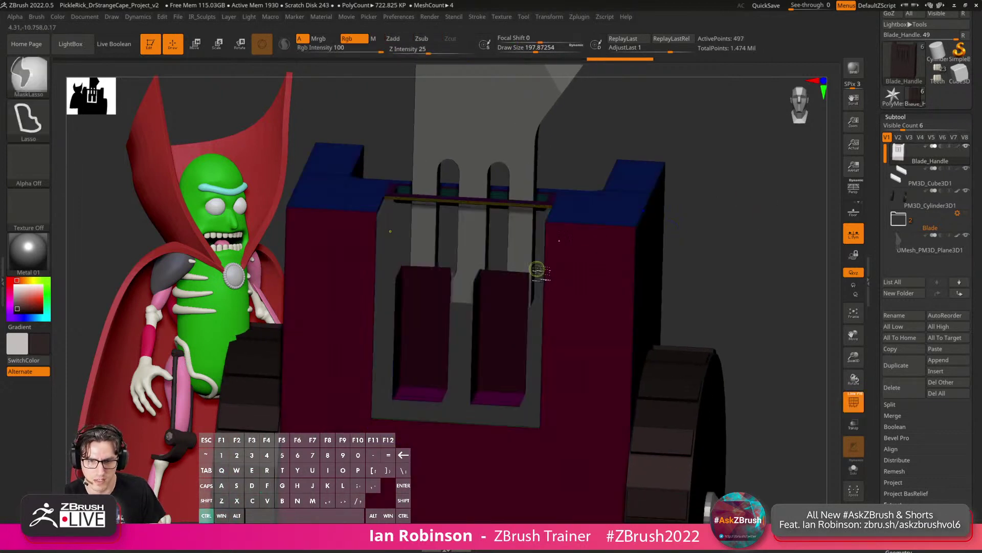
{"action": "left_click_drag", "start_coordinate": [706, 233], "coordinate": [727, 221], "text": "ctrl+shift"}
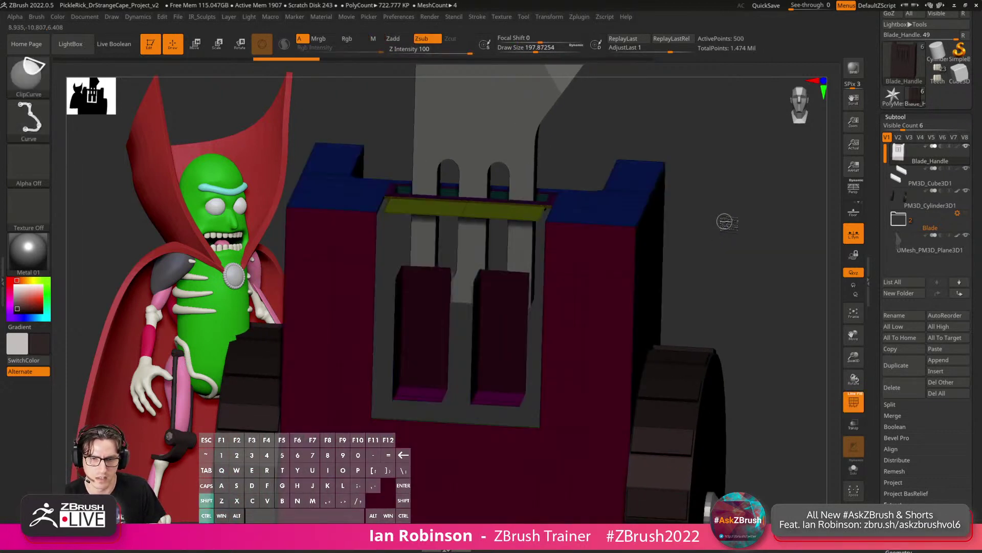
{"action": "left_click", "coordinate": [737, 214], "text": "ctrl+shift"}
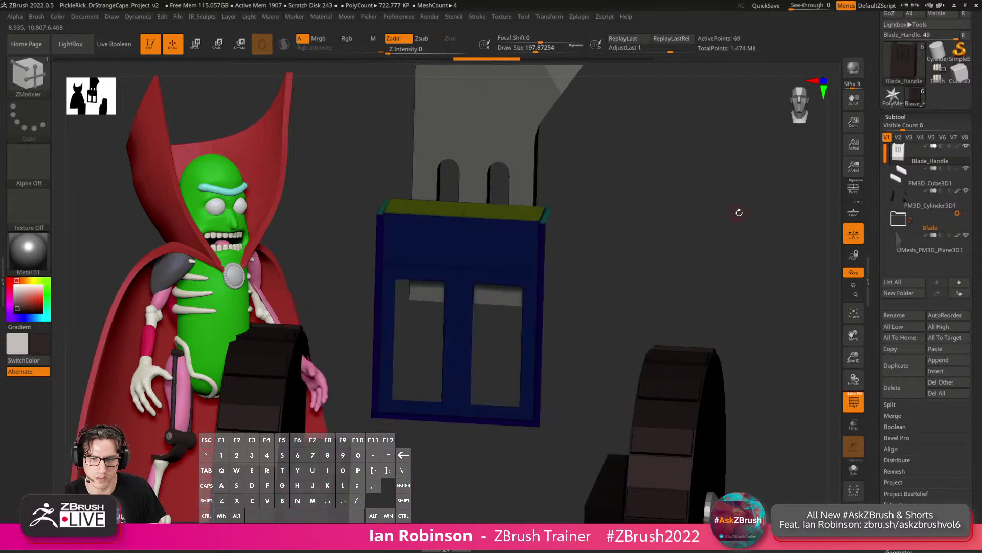
{"action": "left_click", "coordinate": [738, 211], "text": "ctrl+shift"}
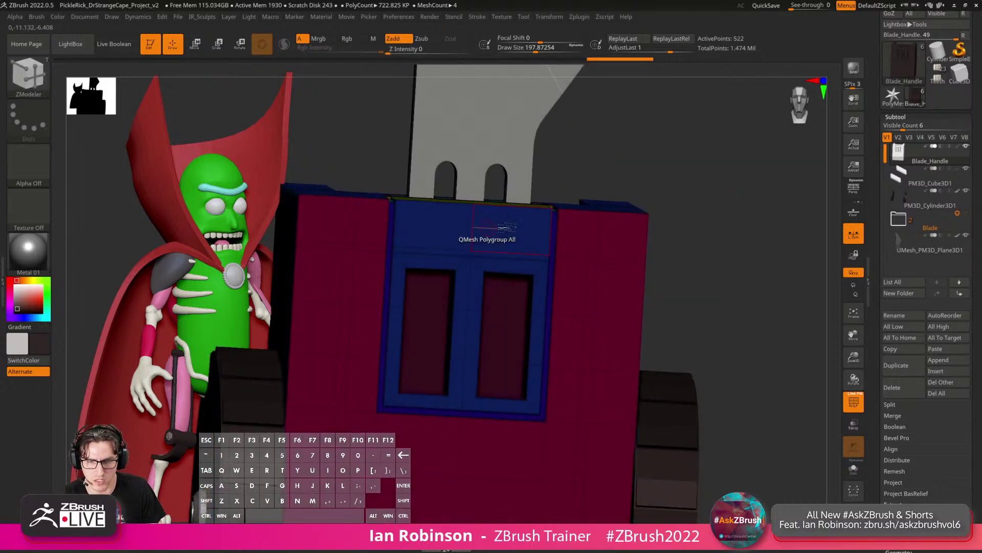
Fill the entire Blade_Handle with the light grey colour.
{"action": "mouse_move", "coordinate": [752, 186]}
{"action": "left_mouse_down"}
{"action": "mouse_move", "coordinate": [739, 193]}
{"action": "mouse_move", "coordinate": [747, 182]}
{"action": "left_mouse_up"}
{"action": "key", "text": "ctrl"}
{"action": "key", "text": "shift+f"}
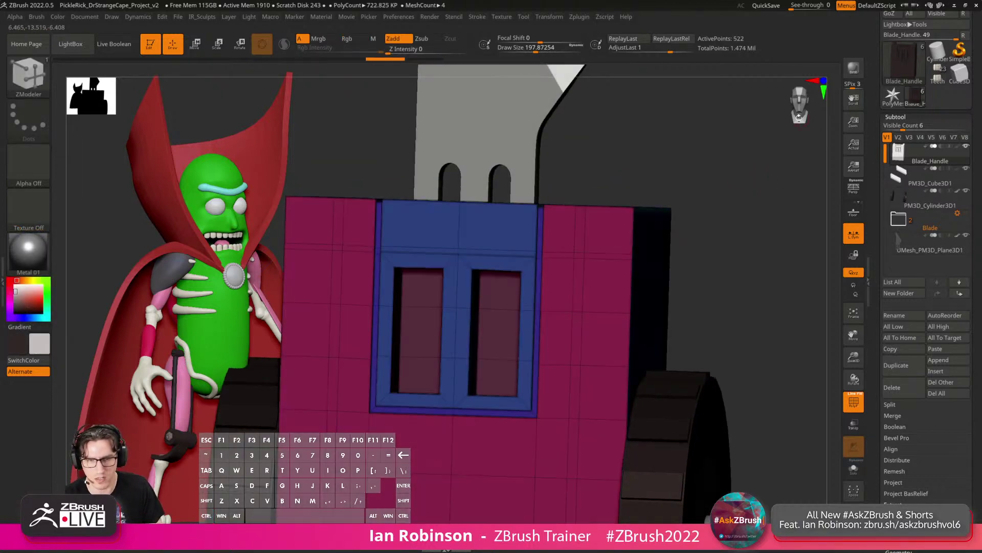
Crease the handle's polygroup edges and subdivide the mesh three times.
{"action": "key", "text": "space"}
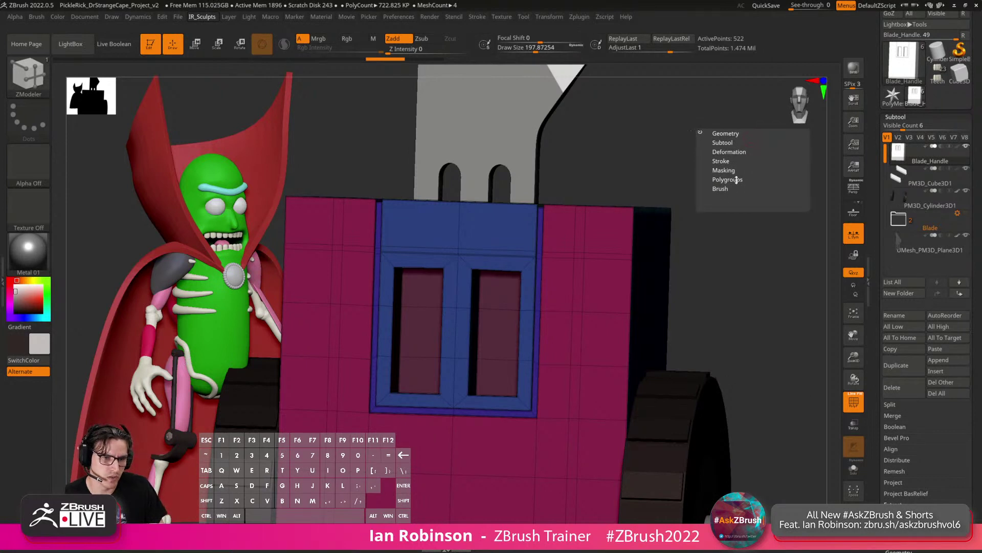
{"action": "left_click", "coordinate": [732, 182]}
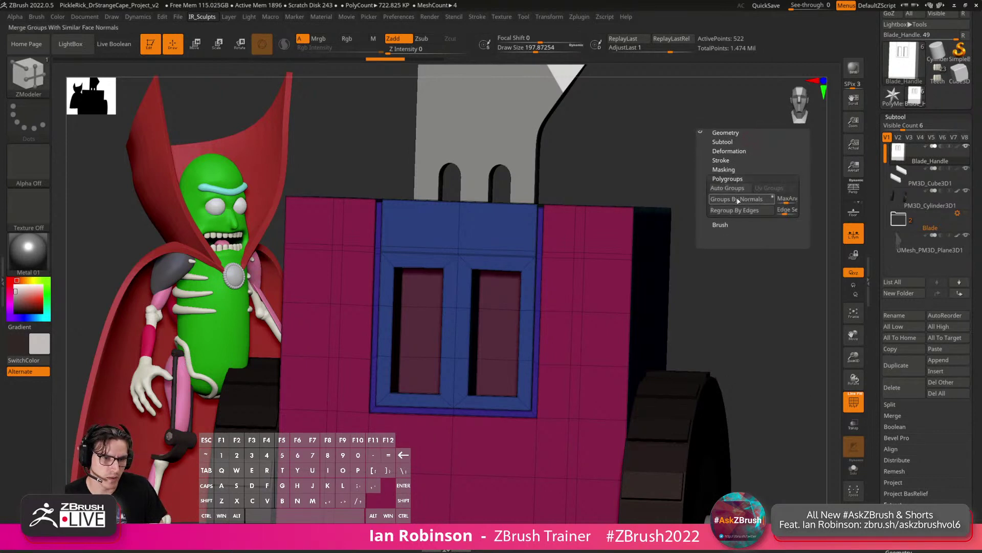
{"action": "left_click", "coordinate": [734, 134]}
{"action": "left_click", "coordinate": [734, 232]}
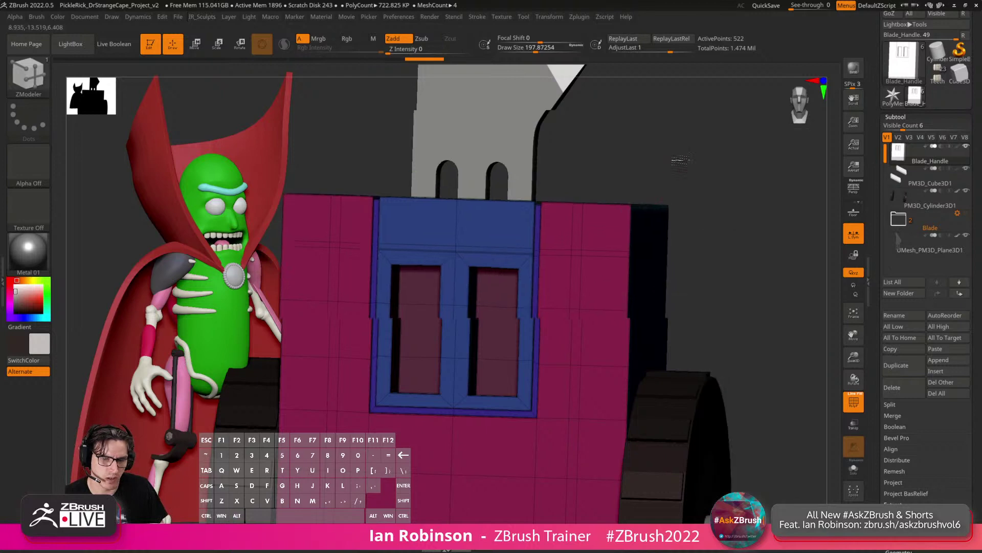
{"action": "left_click_drag", "start_coordinate": [734, 231], "coordinate": [691, 183]}
{"action": "key", "text": "ctrl"}
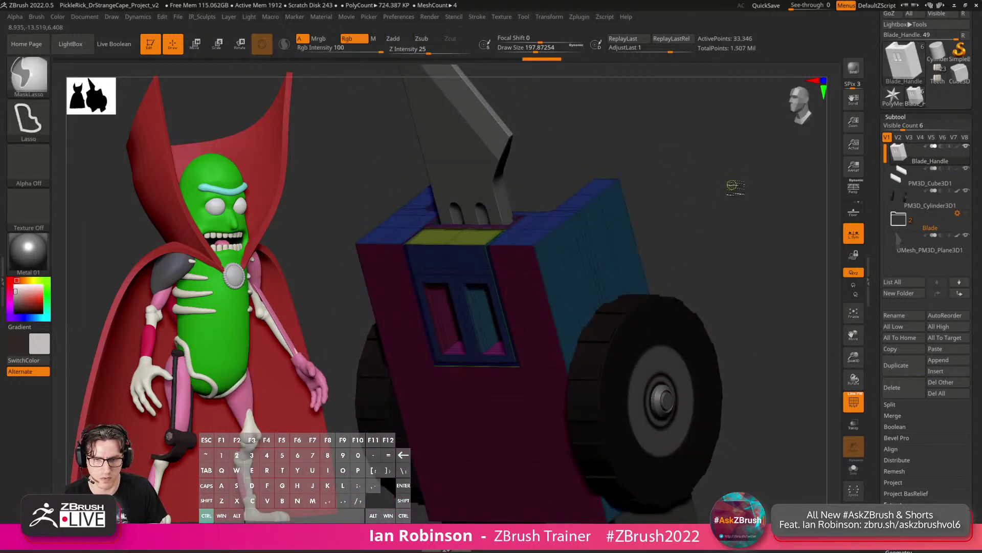
{"action": "mouse_move", "coordinate": [733, 186]}
{"action": "left_mouse_down"}
{"action": "mouse_move", "coordinate": [756, 198]}
{"action": "mouse_move", "coordinate": [685, 191]}
{"action": "left_mouse_up"}
Isolate the slotted inset panel at the front of the handle by hiding its polygroups and inverting the visibility.
{"action": "key", "text": "ctrl+shift"}
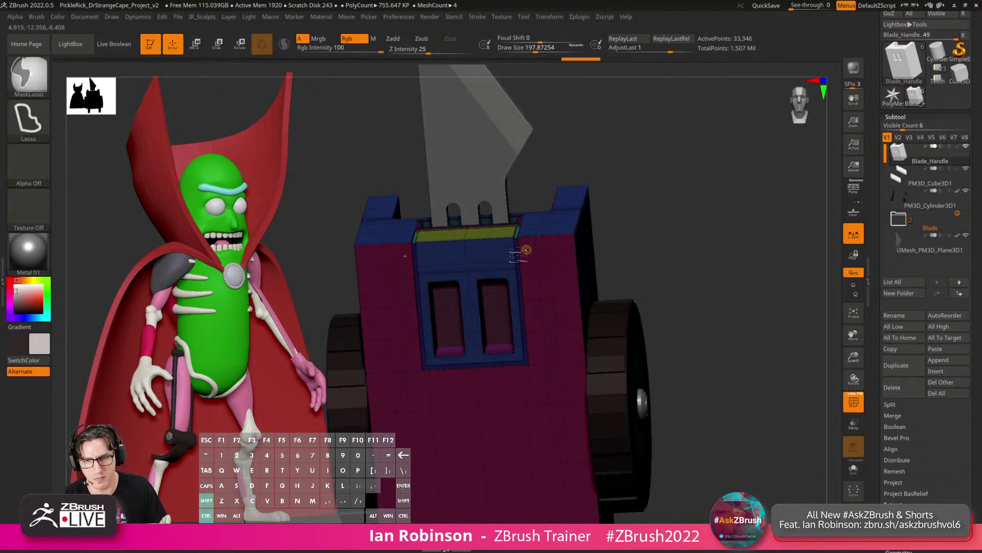
{"action": "left_click", "coordinate": [512, 260], "text": "ctrl+shift"}
{"action": "left_click_drag", "start_coordinate": [619, 157], "coordinate": [657, 209], "text": "ctrl+shift"}
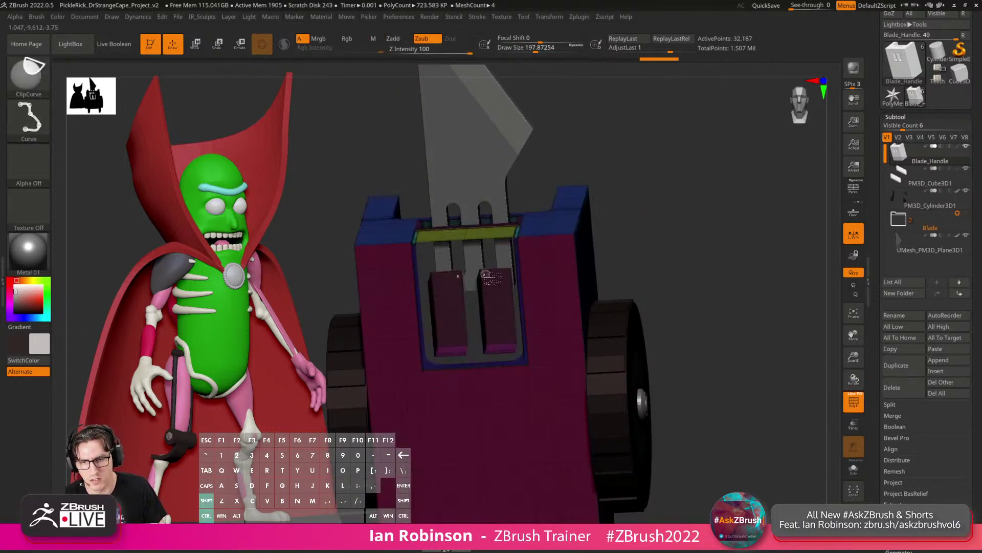
{"action": "left_click", "coordinate": [490, 276], "text": "ctrl+shift"}
{"action": "mouse_move", "coordinate": [491, 235]}
{"action": "right_mouse_down"}
{"action": "mouse_move", "coordinate": [488, 259]}
{"action": "mouse_move", "coordinate": [571, 173]}
{"action": "mouse_move", "coordinate": [605, 186]}
{"action": "mouse_move", "coordinate": [592, 224]}
{"action": "mouse_move", "coordinate": [592, 201]}
{"action": "mouse_move", "coordinate": [512, 221]}
{"action": "mouse_move", "coordinate": [574, 226]}
{"action": "mouse_move", "coordinate": [532, 209]}
{"action": "mouse_move", "coordinate": [594, 237]}
{"action": "right_mouse_up"}
{"action": "left_click", "coordinate": [496, 255], "text": "ctrl+shift"}
{"action": "left_click", "coordinate": [571, 174], "text": "ctrl+shift"}
{"action": "left_click", "coordinate": [605, 183], "text": "ctrl+shift"}
{"action": "left_click", "coordinate": [611, 197], "text": "ctrl+shift"}
{"action": "left_click", "coordinate": [511, 234], "text": "ctrl+shift"}
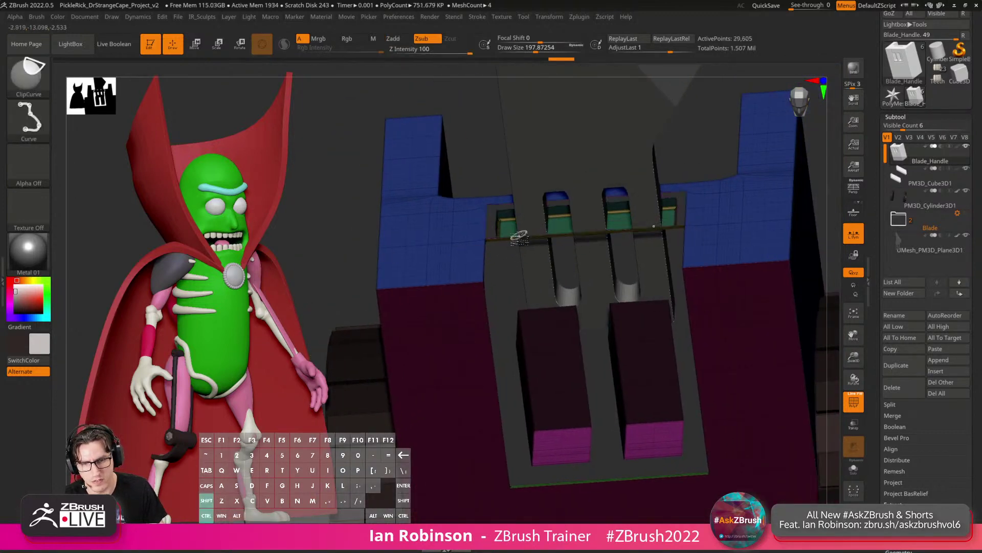
{"action": "left_click_drag", "start_coordinate": [459, 100], "coordinate": [483, 127], "text": "ctrl+shift"}
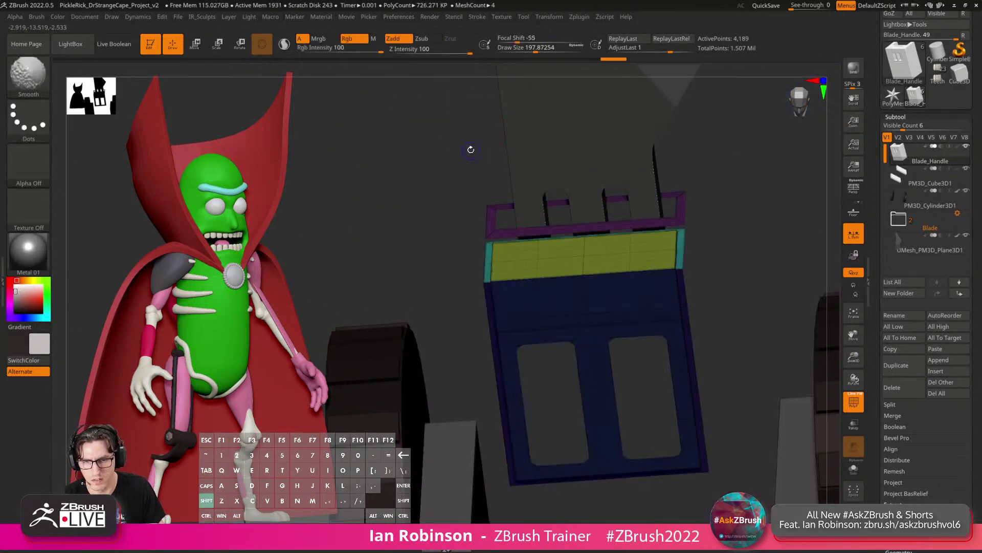
Turn off polyframe and hide the thin rim polygroups around the isolated inset panel.
{"action": "key", "text": "shift+f"}
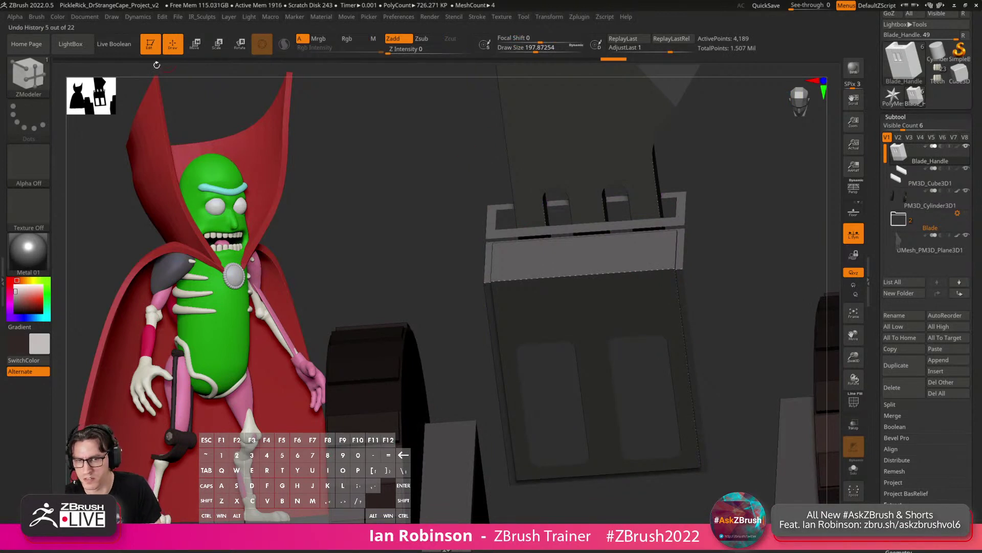
{"action": "key", "text": "ctrl+shift"}
{"action": "left_click", "coordinate": [485, 272], "text": "ctrl+shift"}
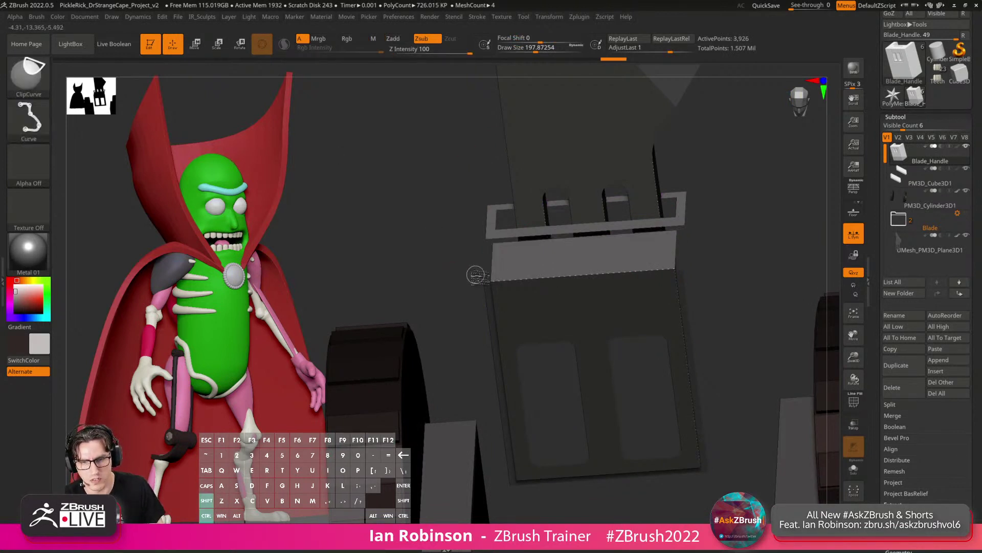
{"action": "left_click", "coordinate": [487, 288], "text": "ctrl+shift"}
{"action": "mouse_move", "coordinate": [450, 288]}
{"action": "left_mouse_down"}
{"action": "mouse_move", "coordinate": [442, 281]}
{"action": "mouse_move", "coordinate": [558, 284]}
{"action": "left_mouse_up"}
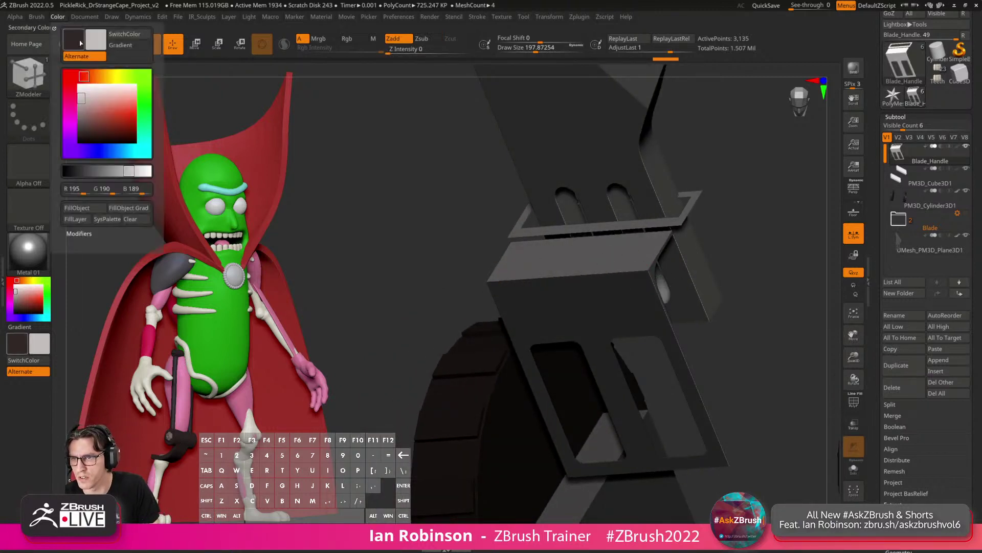
Invert the visibility to hide the inset panel, fill the rest of the handle dark brown, and show everything again.
{"action": "left_click", "coordinate": [391, 170], "text": "ctrl+shift"}
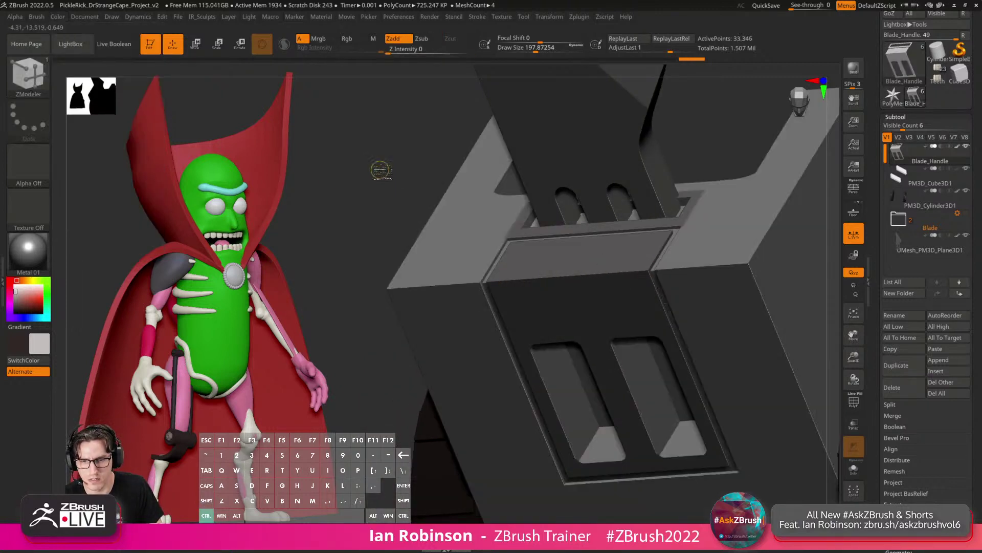
{"action": "key", "text": "ctrl+z"}
{"action": "left_click_drag", "start_coordinate": [369, 149], "coordinate": [390, 174], "text": "ctrl+shift"}
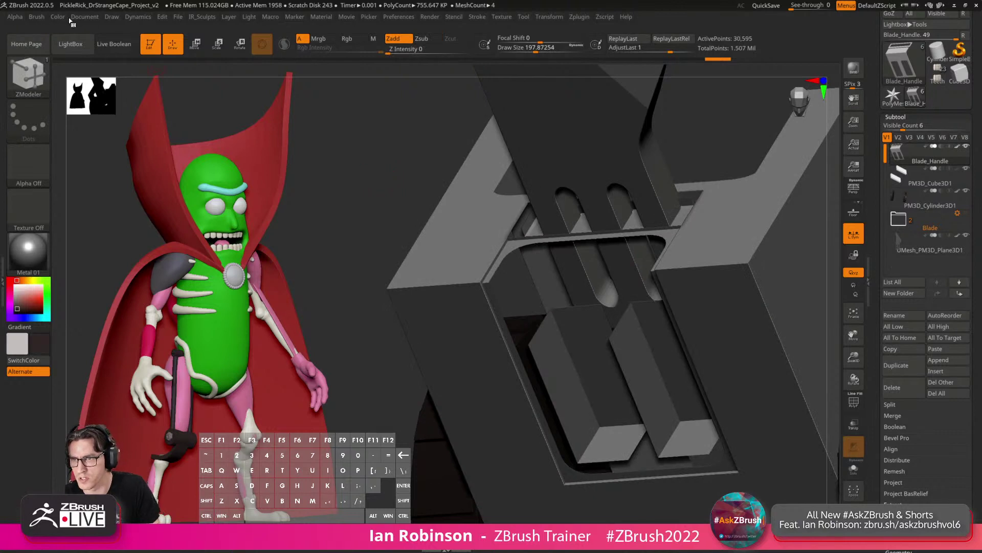
{"action": "left_click", "coordinate": [69, 18]}
{"action": "left_click_drag", "start_coordinate": [335, 169], "coordinate": [343, 157]}
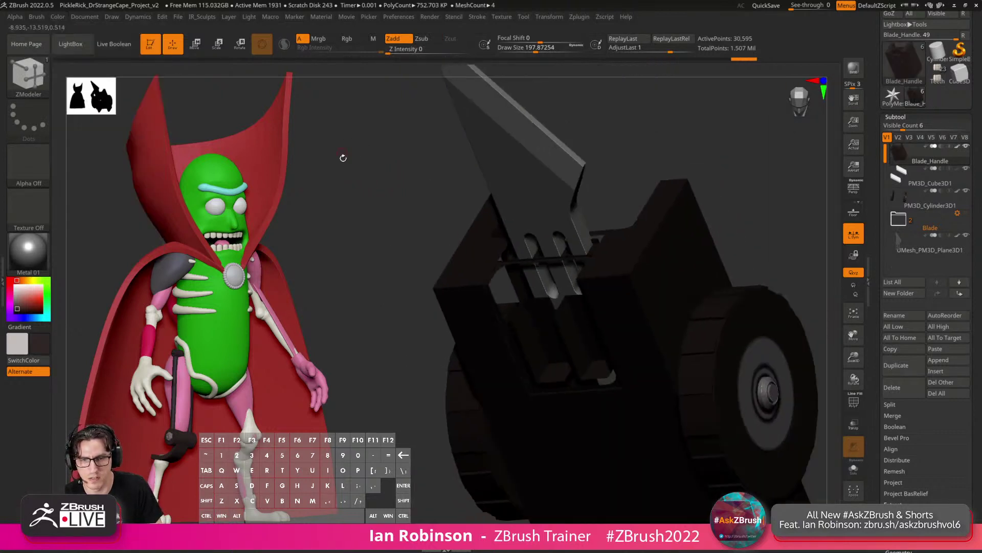
{"action": "left_click", "coordinate": [367, 190], "text": "ctrl+shift"}
{"action": "left_click_drag", "start_coordinate": [375, 204], "coordinate": [638, 208]}
{"action": "key", "text": "shift+f"}
{"action": "key", "text": "shift+f"}
{"action": "left_click_drag", "start_coordinate": [784, 256], "coordinate": [737, 212], "text": "alt"}
{"action": "left_click_drag", "start_coordinate": [736, 212], "coordinate": [727, 190]}
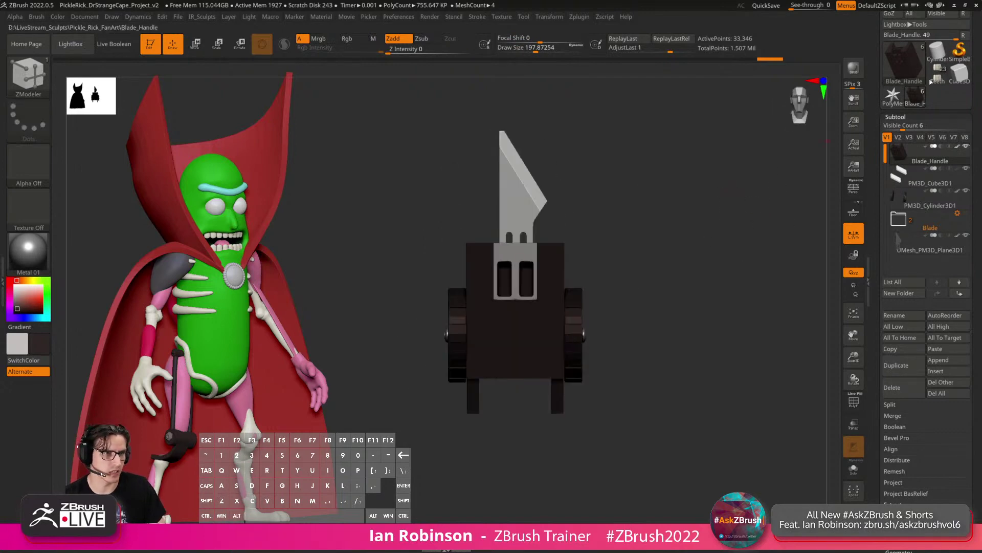
Save the project over the existing PickleRick_DrStrangeCape_Project_v2.zpr file.
{"action": "key", "text": "ctrl+s"}
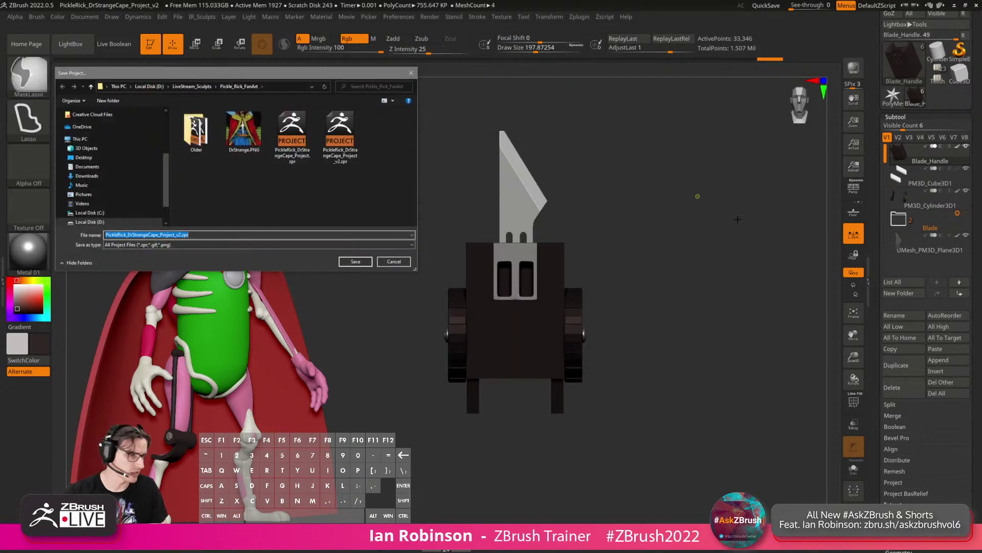
{"action": "key", "text": "Return"}
{"action": "key", "text": "Left"}
{"action": "key", "text": "Return"}
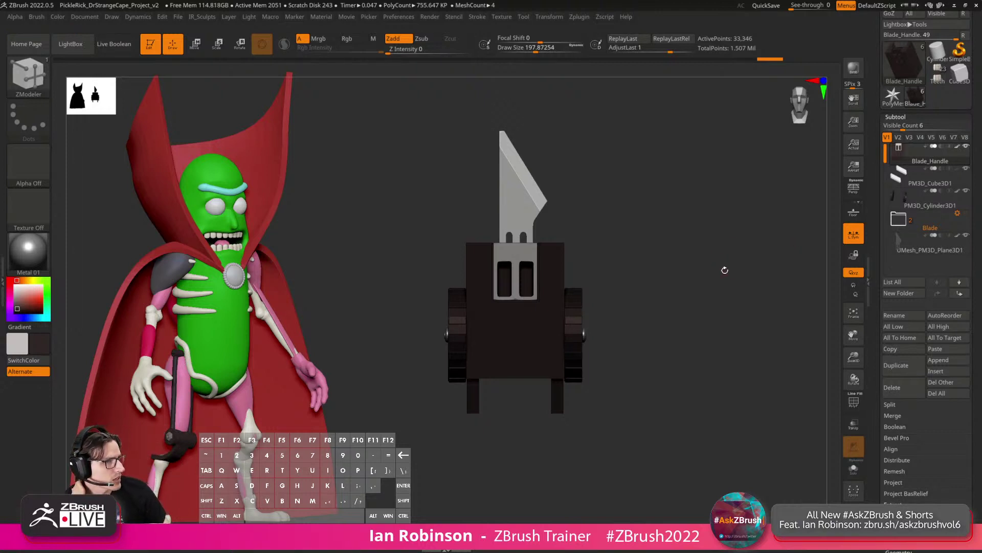
{"action": "mouse_move", "coordinate": [929, 244]}
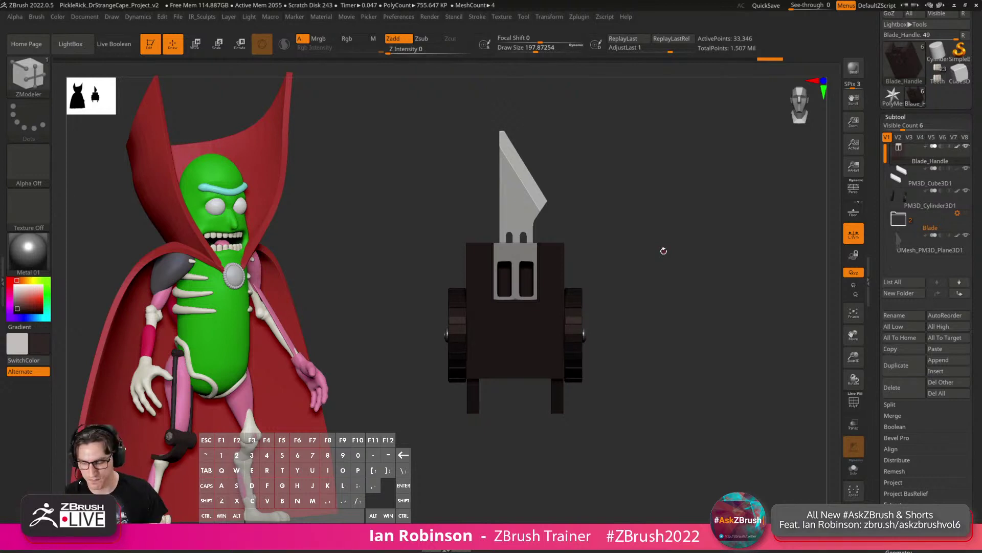
{"action": "mouse_move", "coordinate": [689, 301]}
{"action": "left_mouse_down"}
{"action": "mouse_move", "coordinate": [707, 307]}
{"action": "mouse_move", "coordinate": [703, 331]}
{"action": "mouse_move", "coordinate": [748, 326]}
{"action": "mouse_move", "coordinate": [716, 287]}
{"action": "left_mouse_up"}
{"action": "key", "text": "shift"}
{"action": "key", "text": "shift+f"}
{"action": "key", "text": "shift+f"}
{"action": "key", "text": "b"}
{"action": "key", "text": "z"}
{"action": "key", "text": "m"}
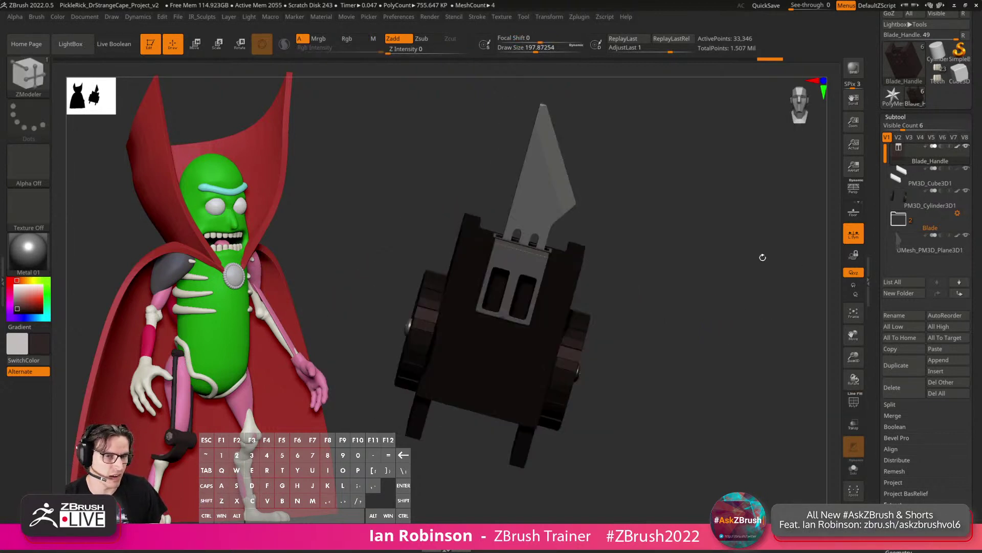
{"action": "left_click_drag", "start_coordinate": [763, 257], "coordinate": [872, 219], "text": "shift"}
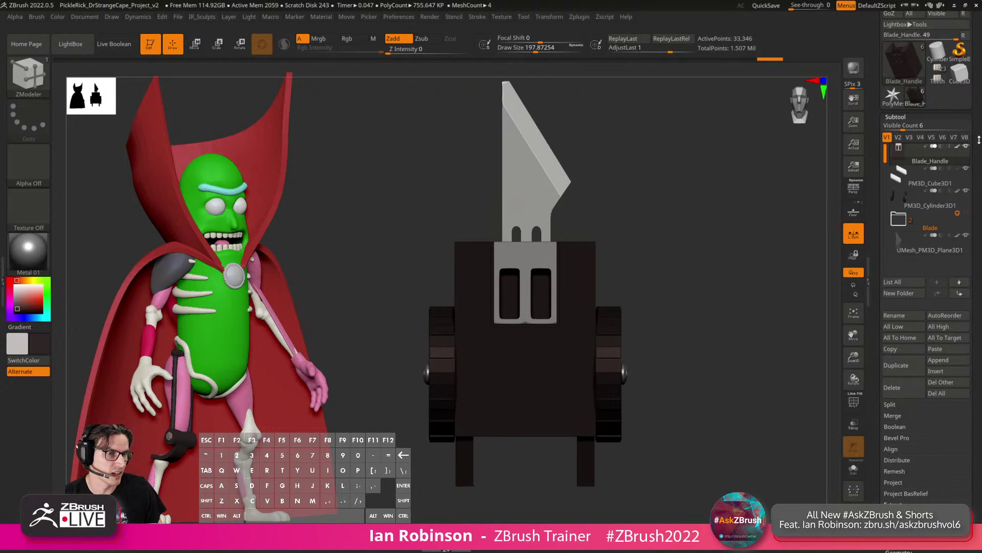
Move the UMesh_PM3D_Plane3D1 subtool above the Blade folder in the subtool list.
{"action": "left_click_drag", "start_coordinate": [973, 150], "coordinate": [976, 195]}
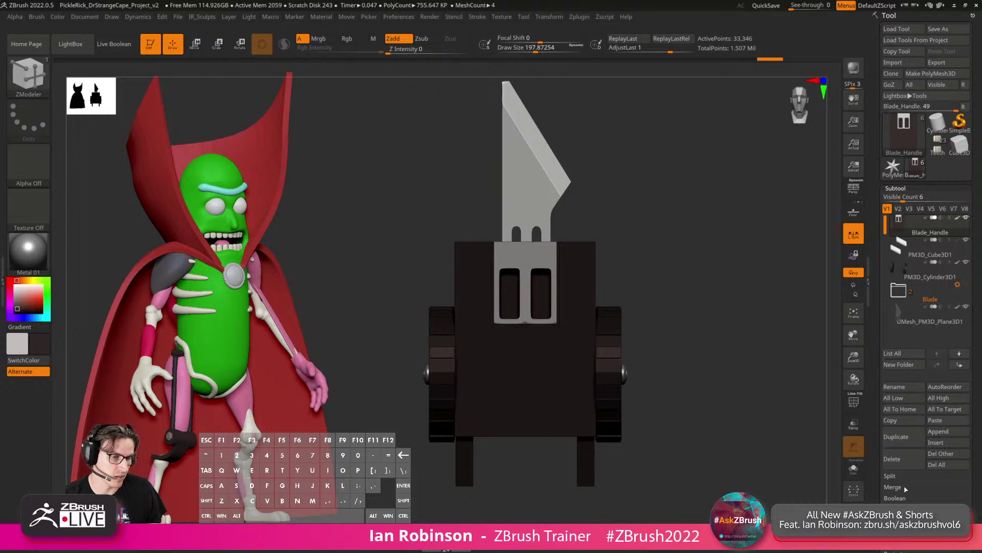
{"action": "left_click_drag", "start_coordinate": [975, 460], "coordinate": [976, 437]}
{"action": "left_click_drag", "start_coordinate": [929, 306], "coordinate": [934, 265]}
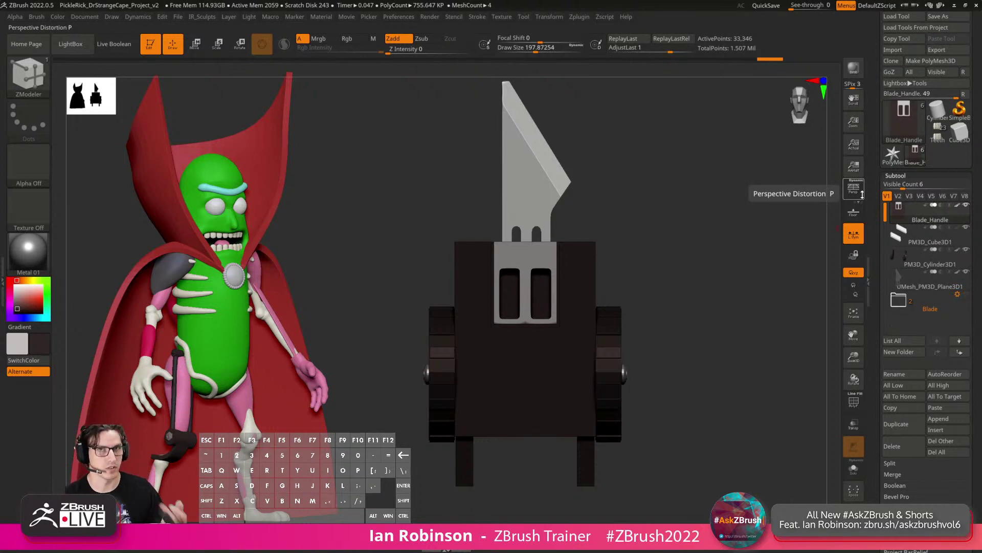
Select the visible blade subtools together and group them into a new folder named bLADE_mAIN.
{"action": "key", "text": "ctrl"}
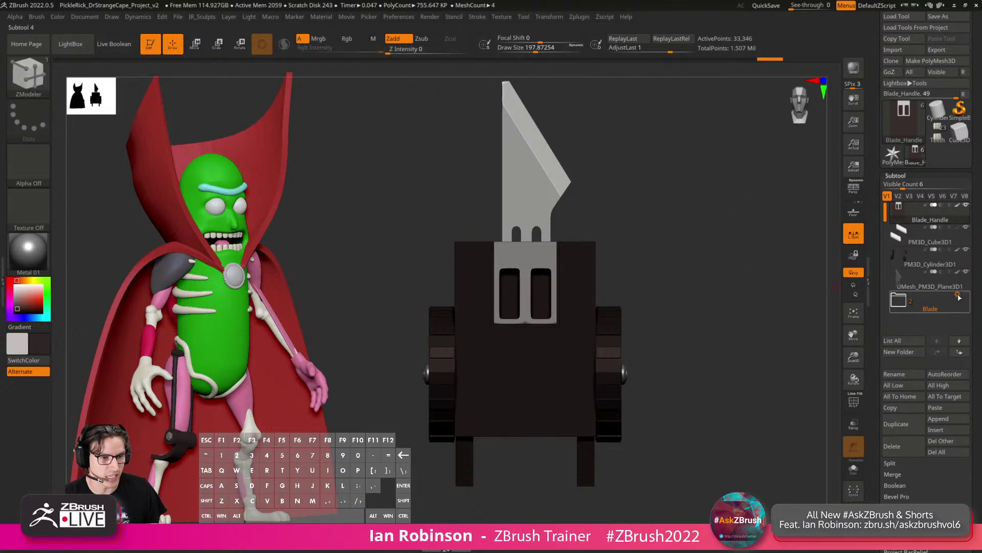
{"action": "key", "text": "w"}
{"action": "left_click_drag", "start_coordinate": [578, 307], "coordinate": [578, 290], "text": "alt"}
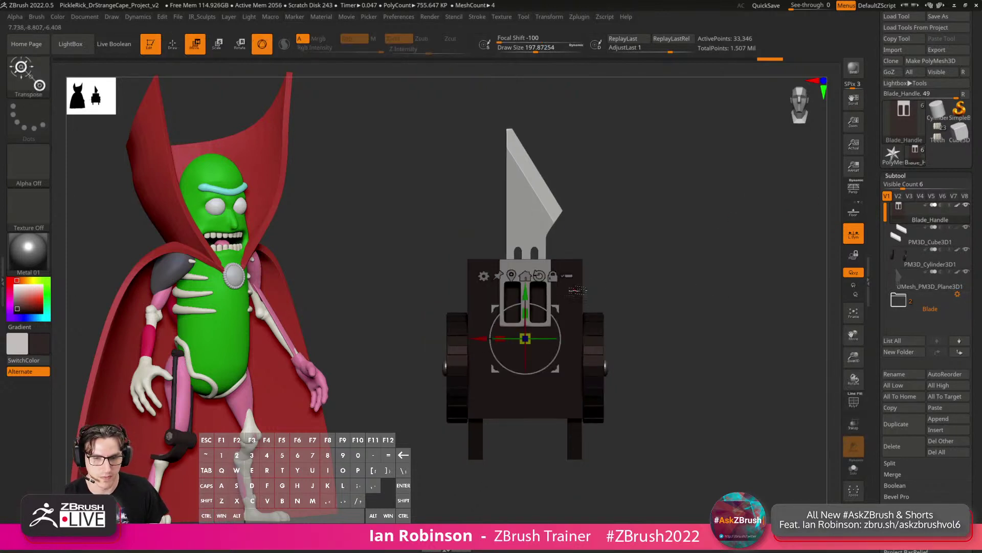
{"action": "left_click_drag", "start_coordinate": [666, 269], "coordinate": [663, 250], "text": "alt"}
{"action": "left_click_drag", "start_coordinate": [656, 160], "coordinate": [414, 416], "text": "ctrl+shift"}
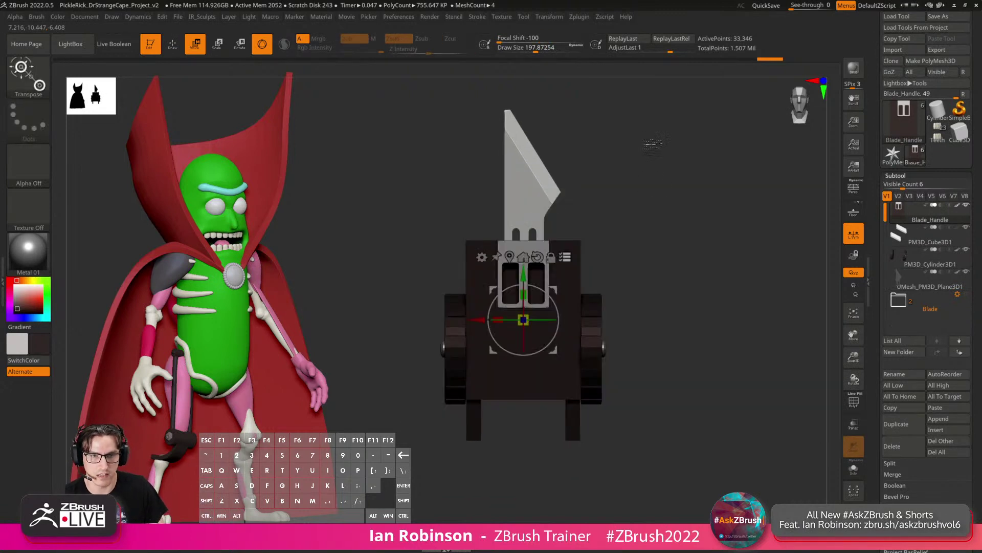
{"action": "key", "text": "ctrl+g"}
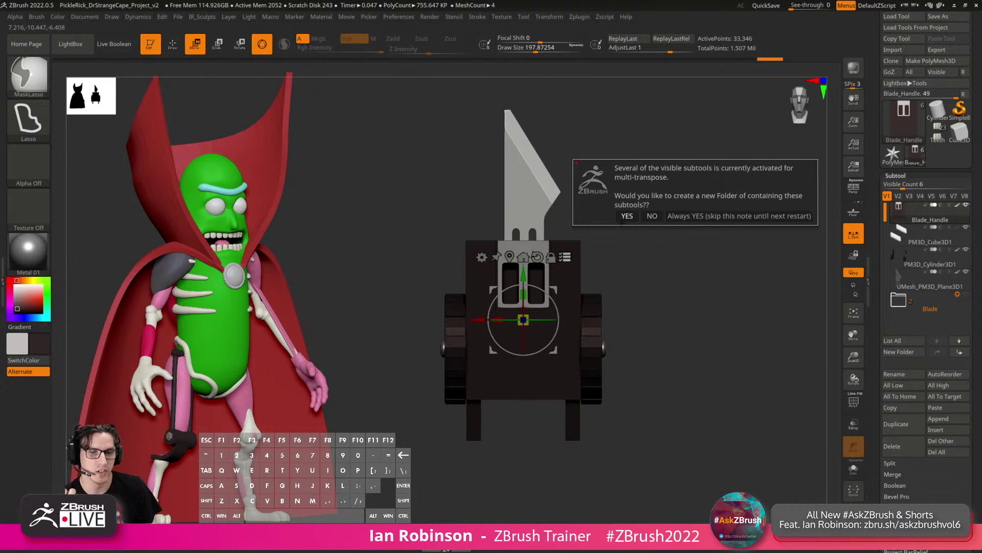
{"action": "left_click", "coordinate": [625, 217]}
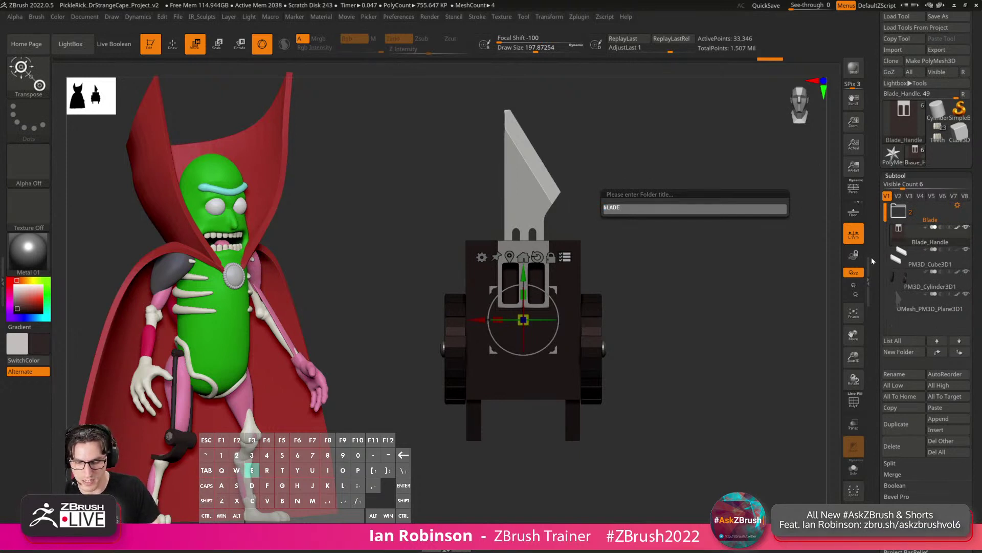
{"action": "type", "text": "bLADE_mAIN"}
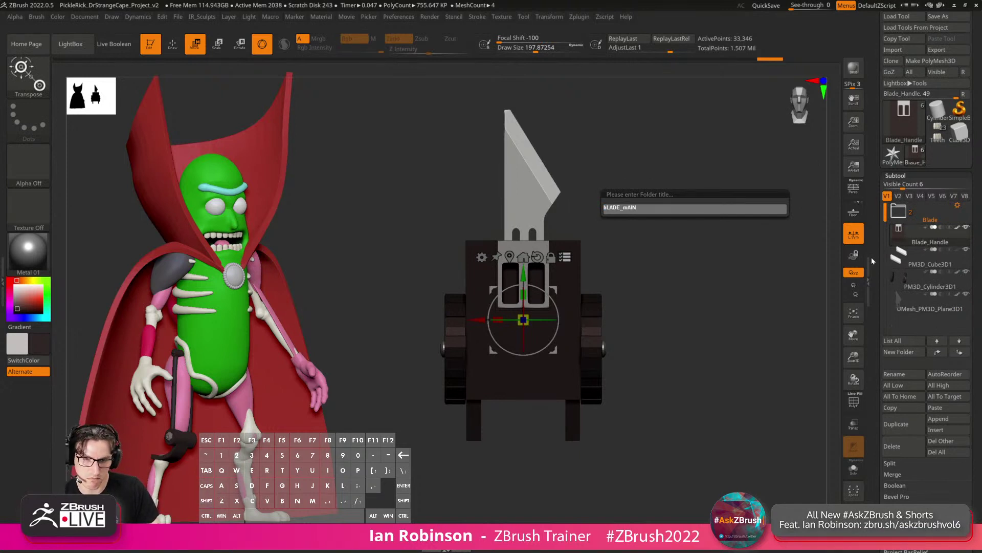
{"action": "key", "text": "Return"}
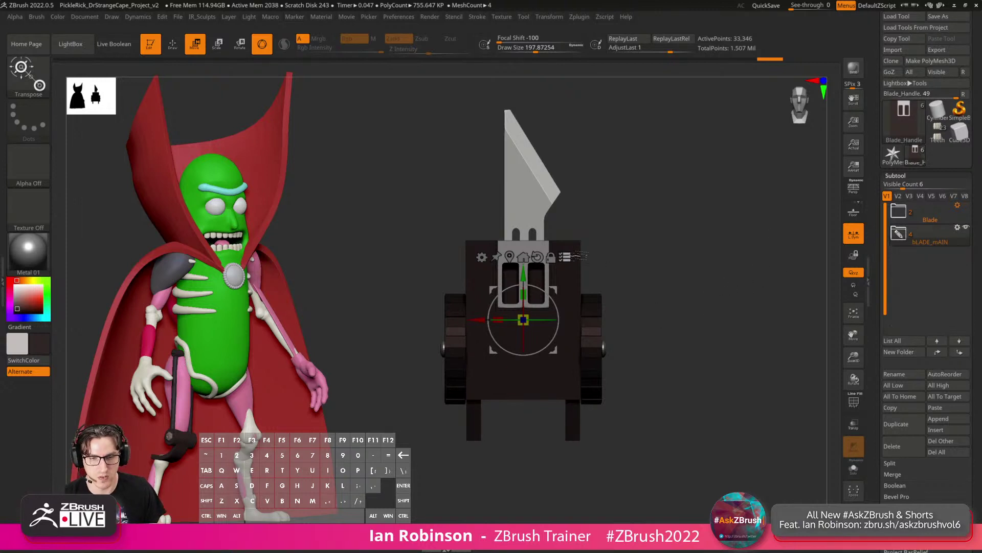
Check the contents of the bLADE_mAIN folder and copy the folder with SubTool Master.
{"action": "key", "text": "q"}
{"action": "left_click", "coordinate": [899, 233]}
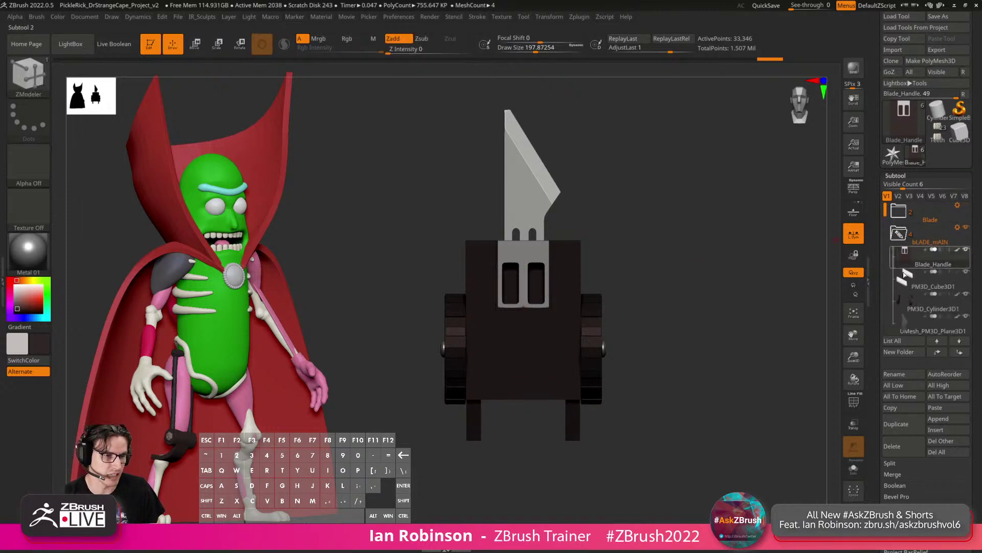
{"action": "left_click", "coordinate": [904, 236]}
{"action": "left_click", "coordinate": [579, 17]}
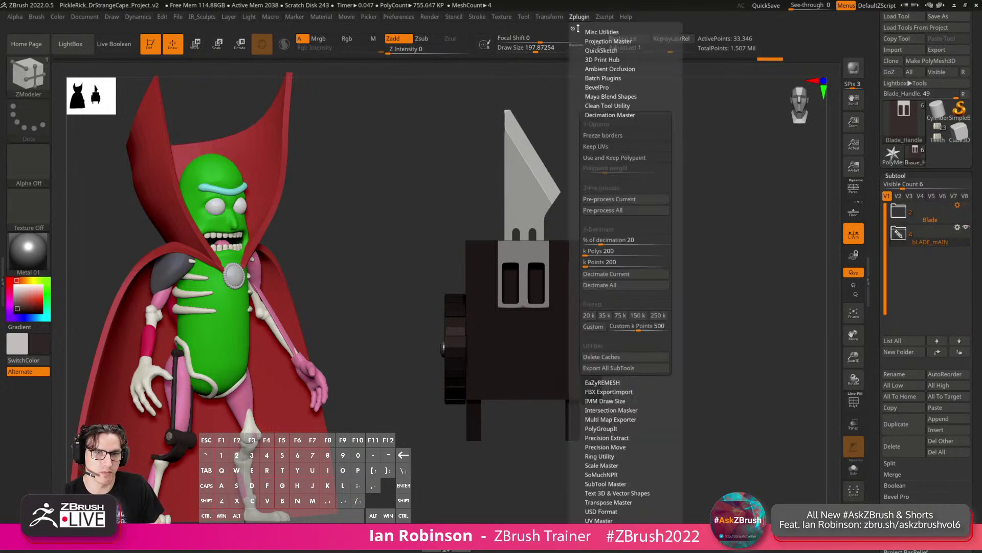
{"action": "left_click", "coordinate": [612, 115]}
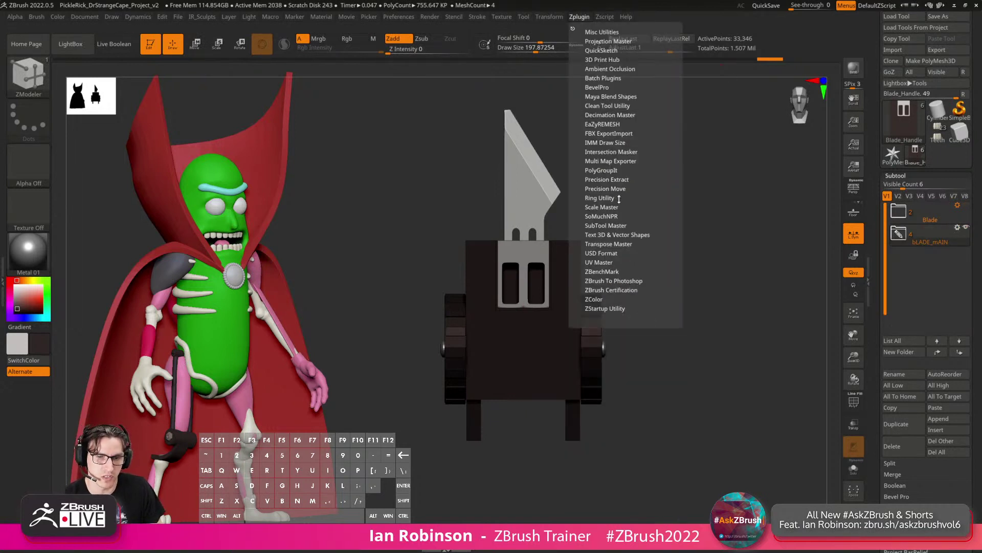
{"action": "left_click", "coordinate": [612, 226]}
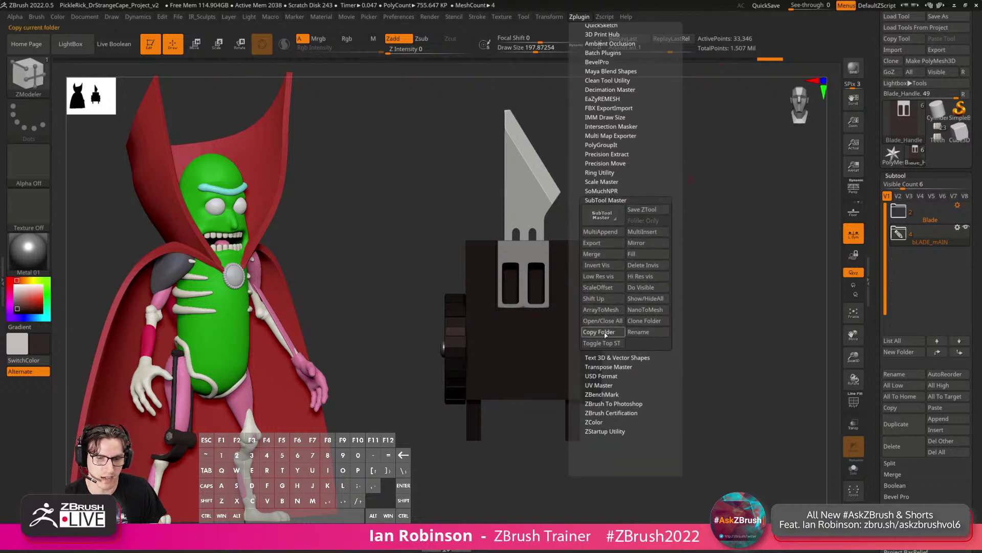
{"action": "left_click", "coordinate": [602, 332]}
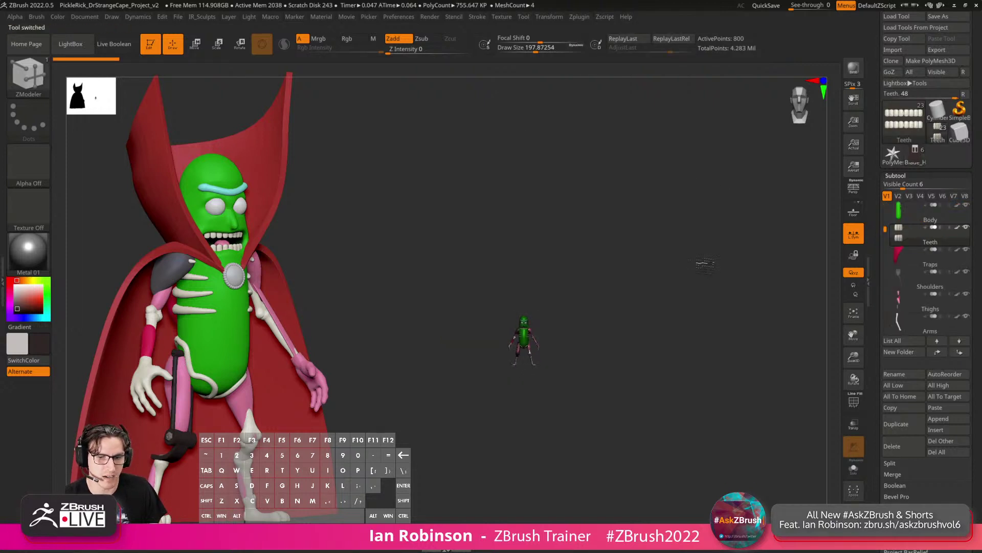
In the Pickle Rick character tool, select the PM3D_Sphere3D_2 subtool and paste the copied folder with SubTool Master.
{"action": "left_click_drag", "start_coordinate": [704, 263], "coordinate": [688, 236], "text": "alt"}
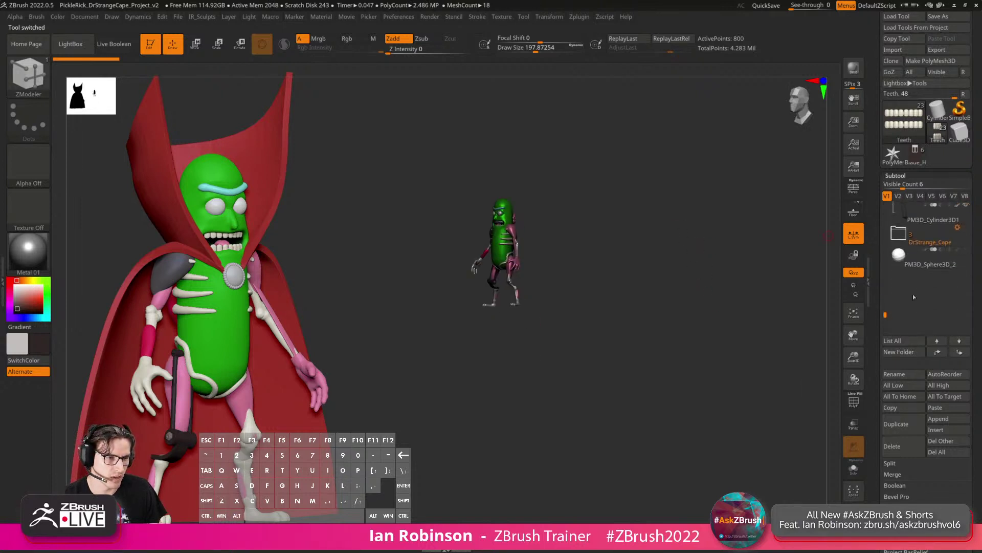
{"action": "left_click", "coordinate": [934, 265]}
{"action": "left_click", "coordinate": [630, 38]}
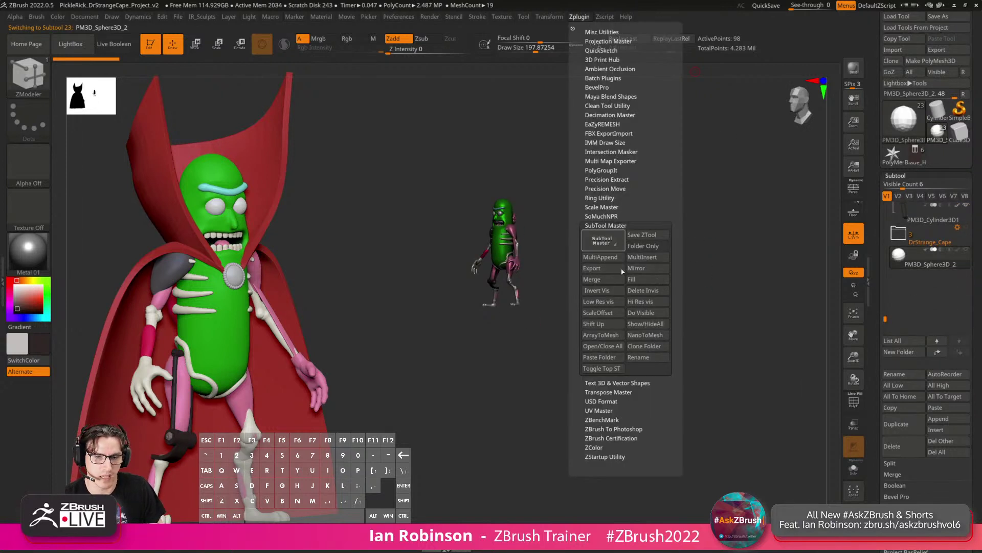
{"action": "left_click", "coordinate": [615, 361]}
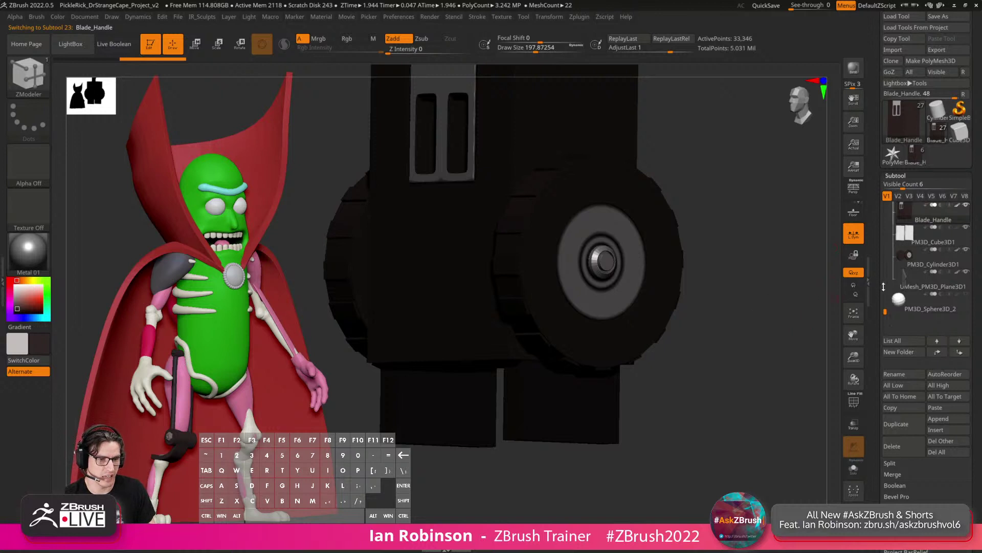
Hide the character and leave only the handle, cube, cylinder and plane subtools of the pasted bLADE_mAIN folder visible.
{"action": "scroll", "coordinate": [886, 308], "scroll_direction": "up", "scroll_amount": 3}
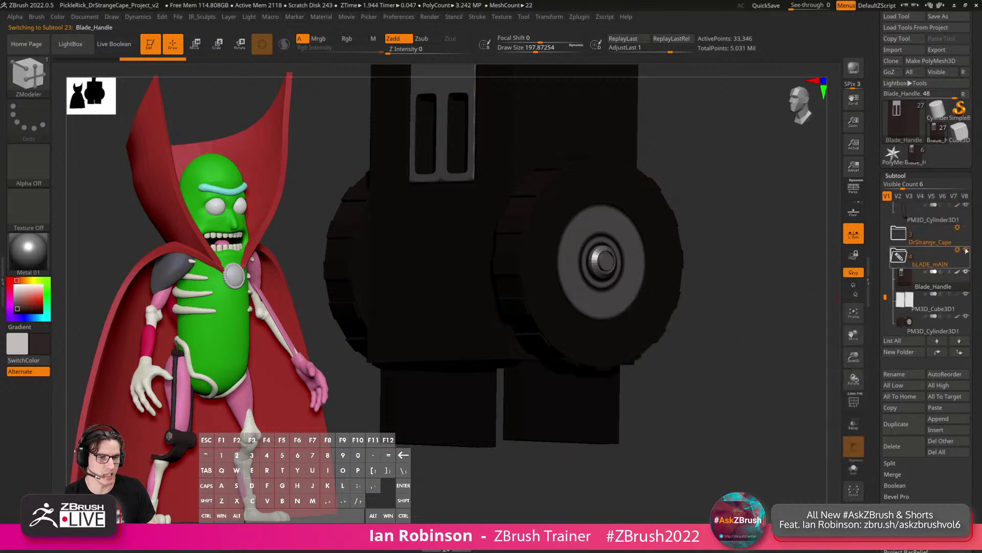
{"action": "key", "text": "shift"}
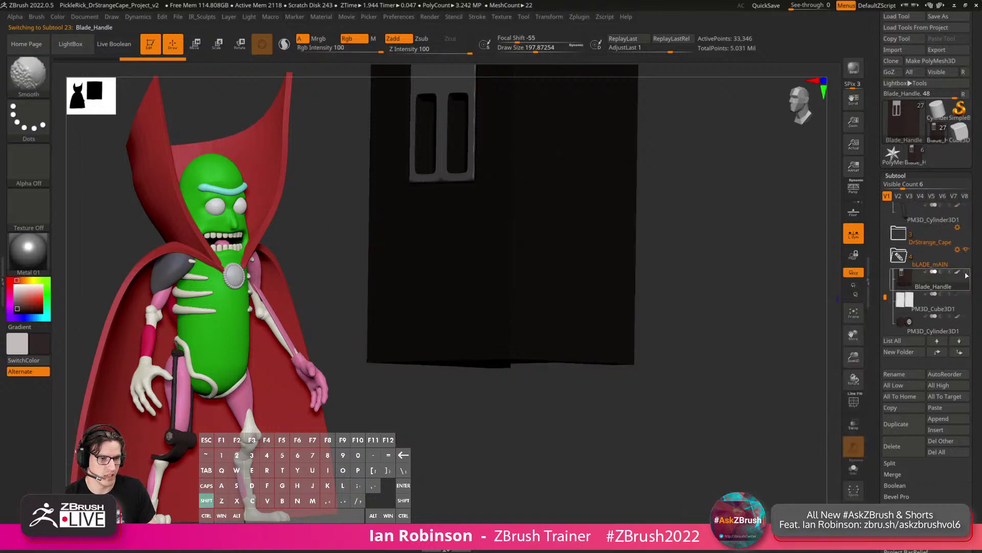
{"action": "left_click", "coordinate": [967, 272]}
{"action": "left_click", "coordinate": [967, 295]}
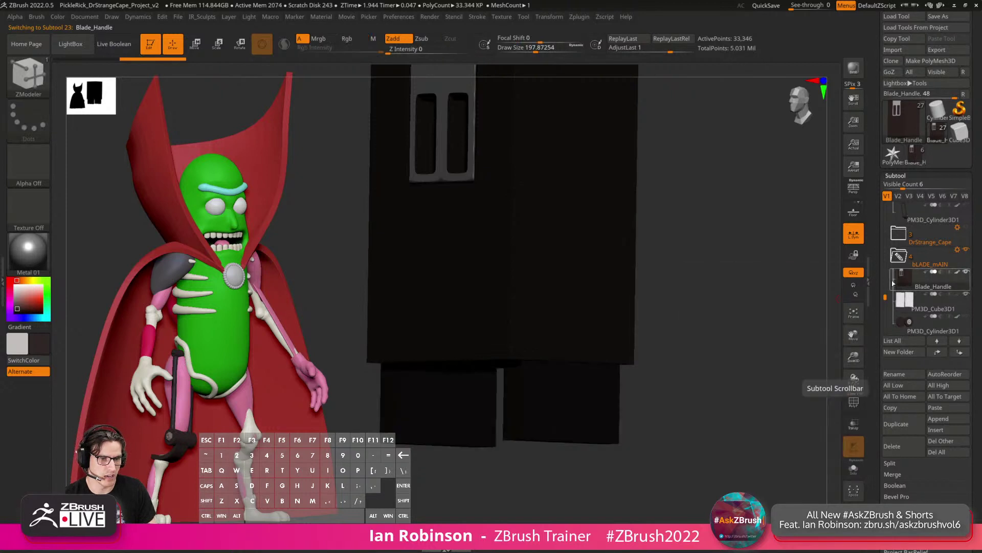
{"action": "left_click_drag", "start_coordinate": [886, 296], "coordinate": [886, 301]}
{"action": "left_click", "coordinate": [967, 294]}
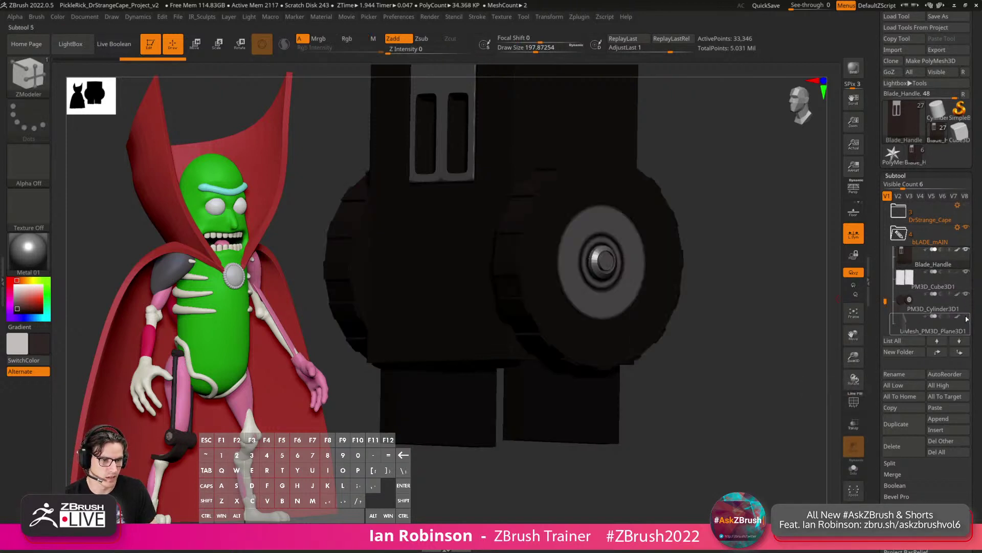
{"action": "left_click_drag", "start_coordinate": [885, 301], "coordinate": [885, 305]}
Select all the blade parts for multi-transpose, scale the assembly down strongly, and move it off to the side.
{"action": "left_click_drag", "start_coordinate": [752, 368], "coordinate": [750, 287], "text": "alt"}
{"action": "left_click_drag", "start_coordinate": [737, 310], "coordinate": [774, 312], "text": "shift"}
{"action": "key", "text": "w"}
{"action": "left_click_drag", "start_coordinate": [705, 271], "coordinate": [700, 331], "text": "alt"}
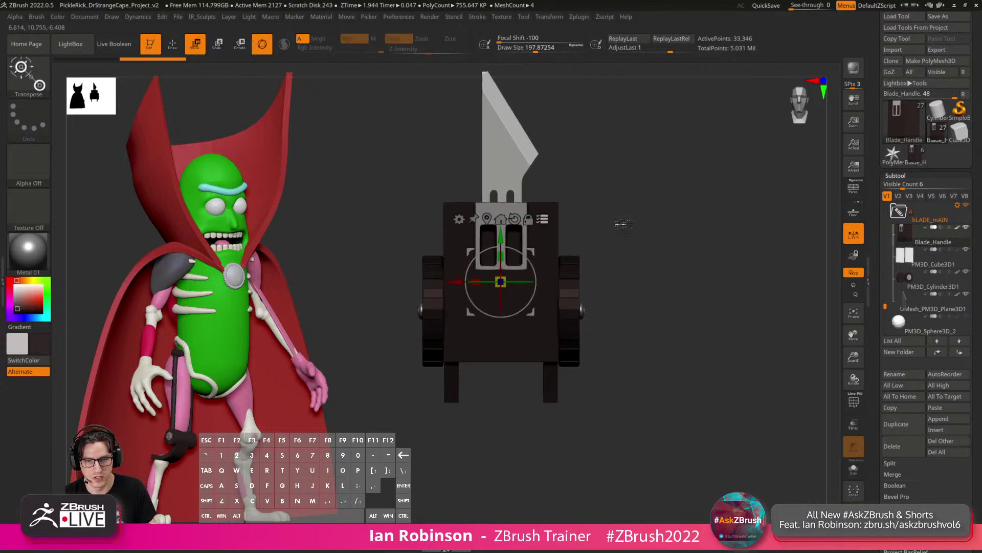
{"action": "left_click_drag", "start_coordinate": [623, 221], "coordinate": [402, 399], "text": "alt"}
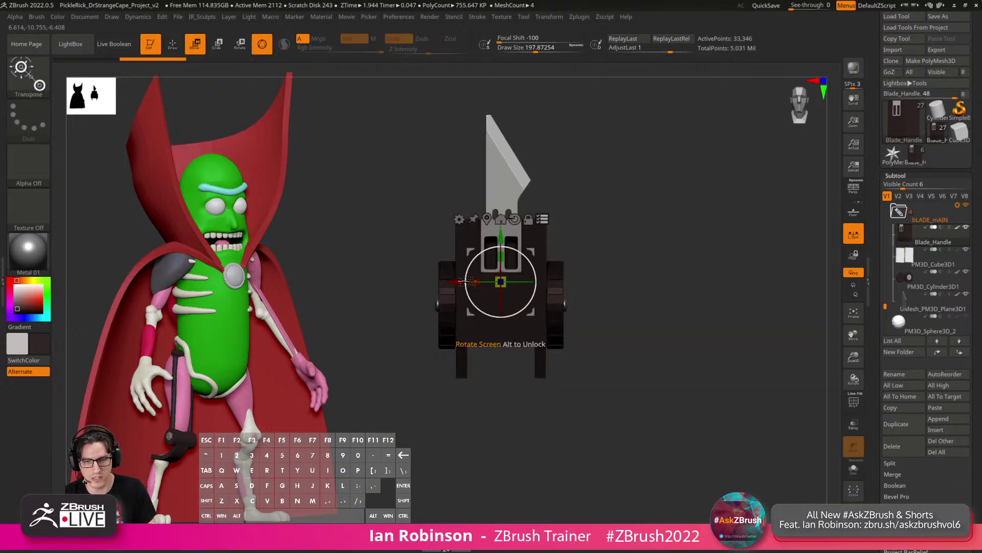
{"action": "left_click_drag", "start_coordinate": [456, 282], "coordinate": [560, 282]}
{"action": "key", "text": "ctrl+z"}
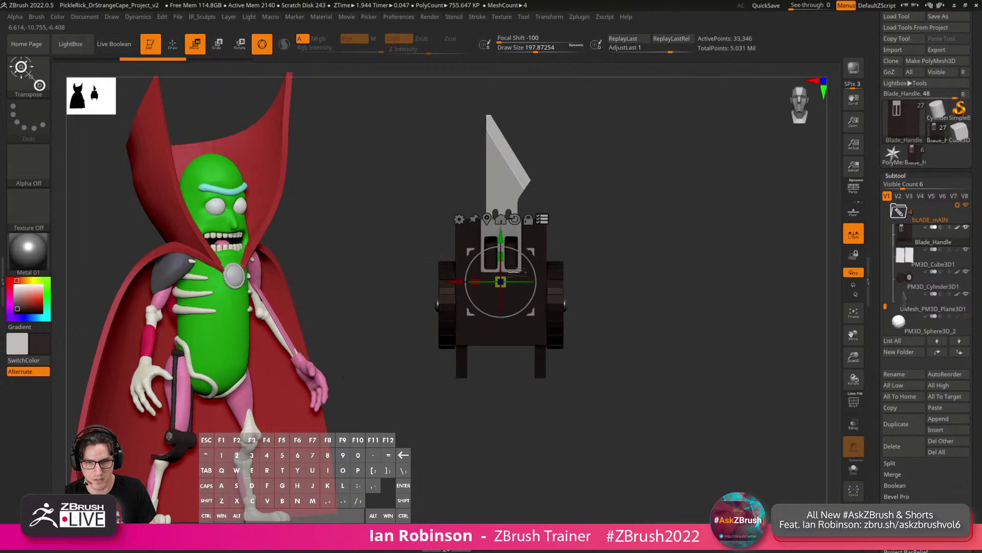
{"action": "left_click_drag", "start_coordinate": [501, 281], "coordinate": [356, 282]}
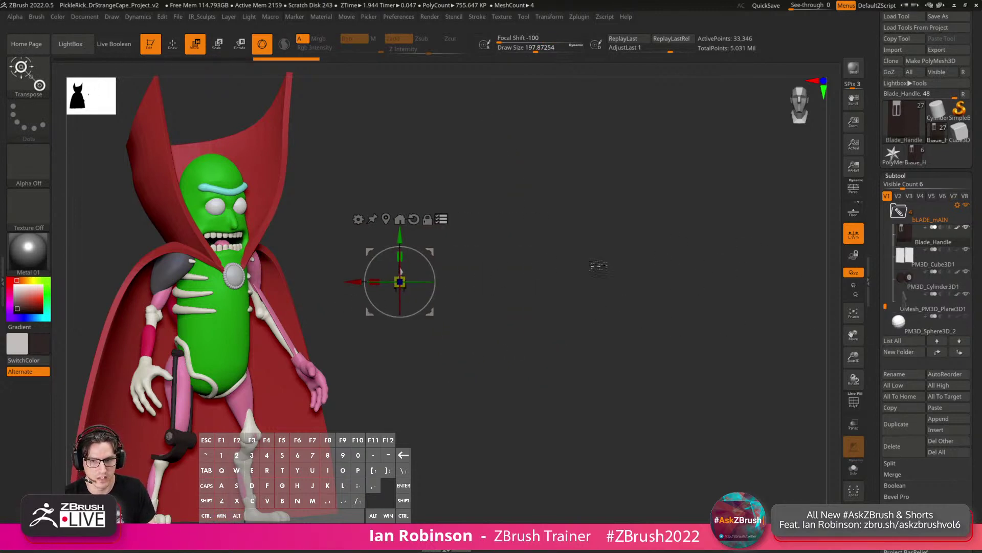
{"action": "left_click_drag", "start_coordinate": [355, 281], "coordinate": [326, 282]}
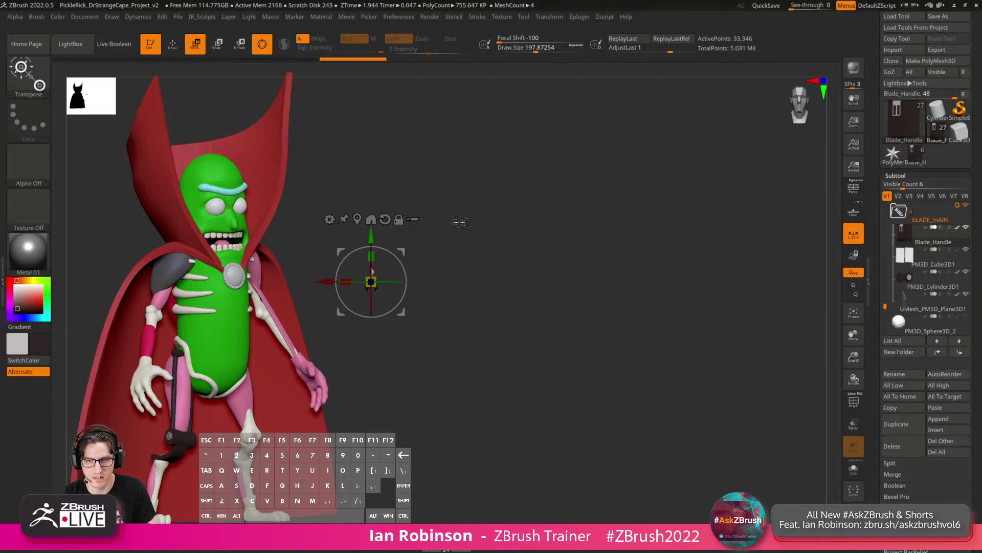
Show the character again, reselect only the blade parts, and move them along X over to the character.
{"action": "key", "text": "q"}
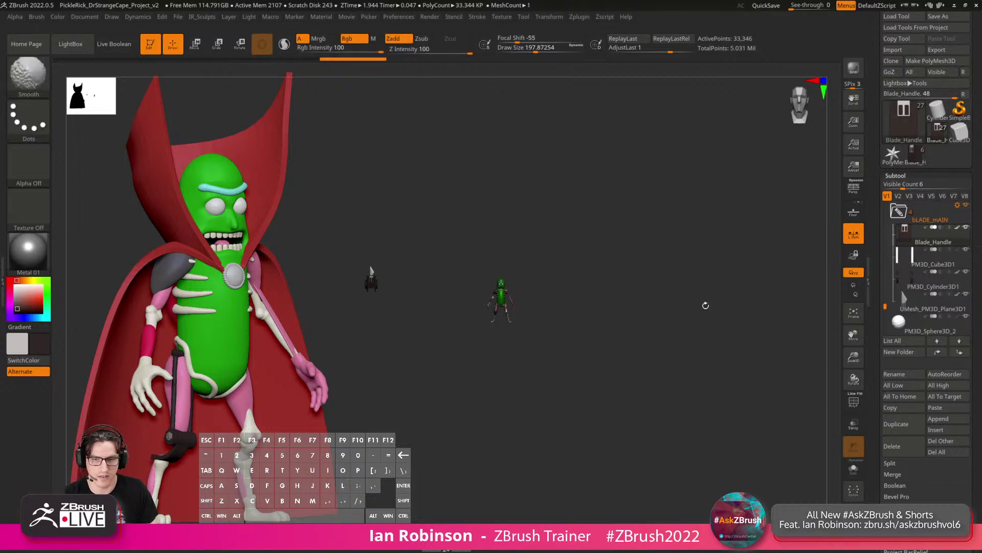
{"action": "key", "text": "w"}
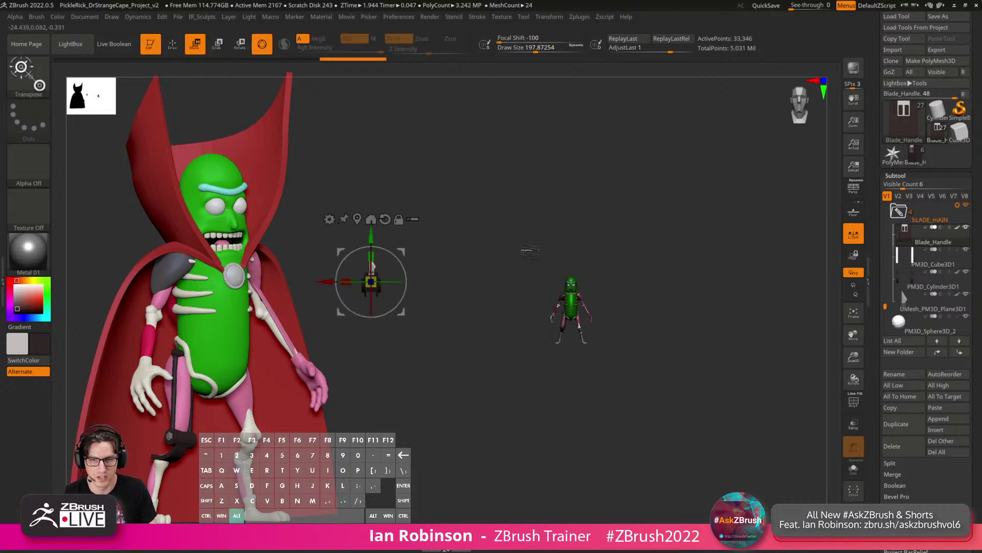
{"action": "left_click_drag", "start_coordinate": [530, 251], "coordinate": [491, 268], "text": "alt"}
{"action": "left_click_drag", "start_coordinate": [526, 224], "coordinate": [698, 398], "text": "ctrl+shift"}
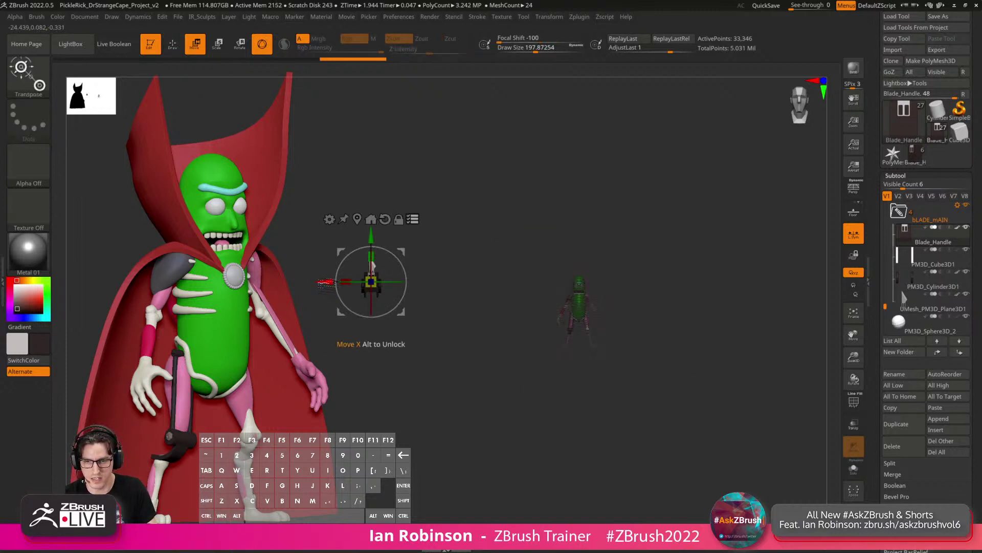
{"action": "left_click_drag", "start_coordinate": [326, 282], "coordinate": [485, 283]}
From the side view, scale the blade assembly down further and flip it to face the opposite direction.
{"action": "left_click_drag", "start_coordinate": [735, 207], "coordinate": [719, 412]}
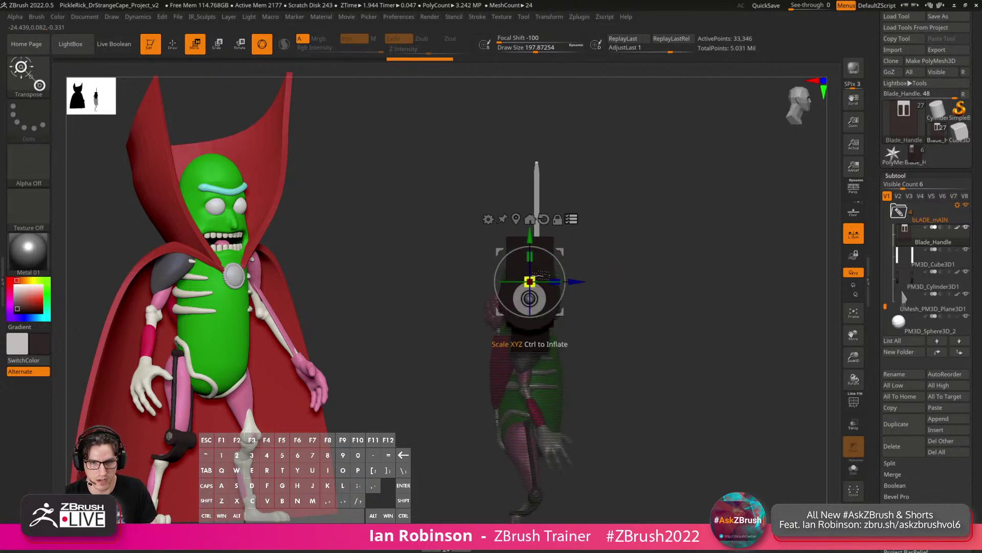
{"action": "left_click_drag", "start_coordinate": [543, 276], "coordinate": [549, 285]}
{"action": "left_click_drag", "start_coordinate": [530, 247], "coordinate": [427, 307], "text": "shift"}
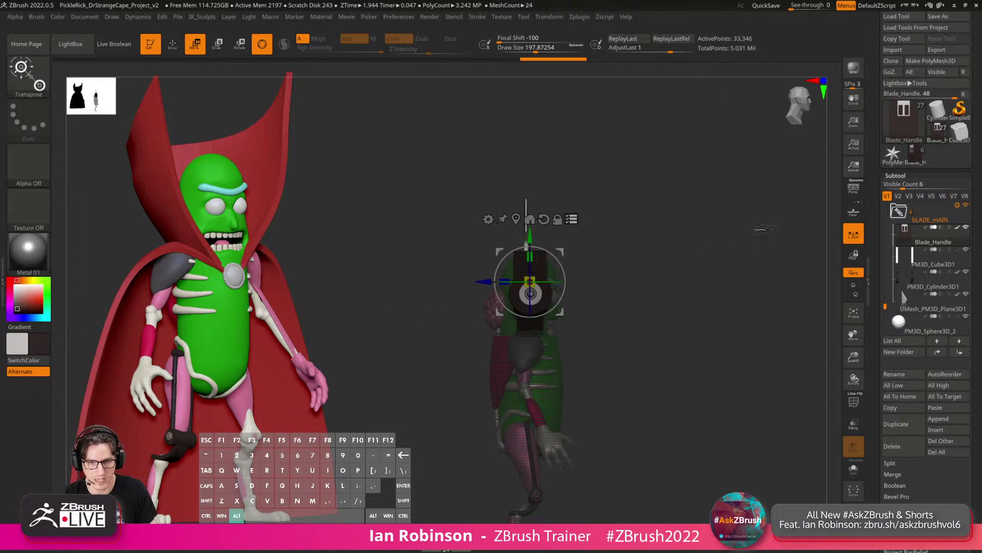
Turn the blade assembly to point down along the arm and place it on the character's right forearm.
{"action": "left_click_drag", "start_coordinate": [639, 332], "coordinate": [519, 320]}
{"action": "key", "text": "ctrl+z"}
{"action": "key", "text": "ctrl+z"}
{"action": "key", "text": "ctrl+z"}
{"action": "key", "text": "ctrl+z"}
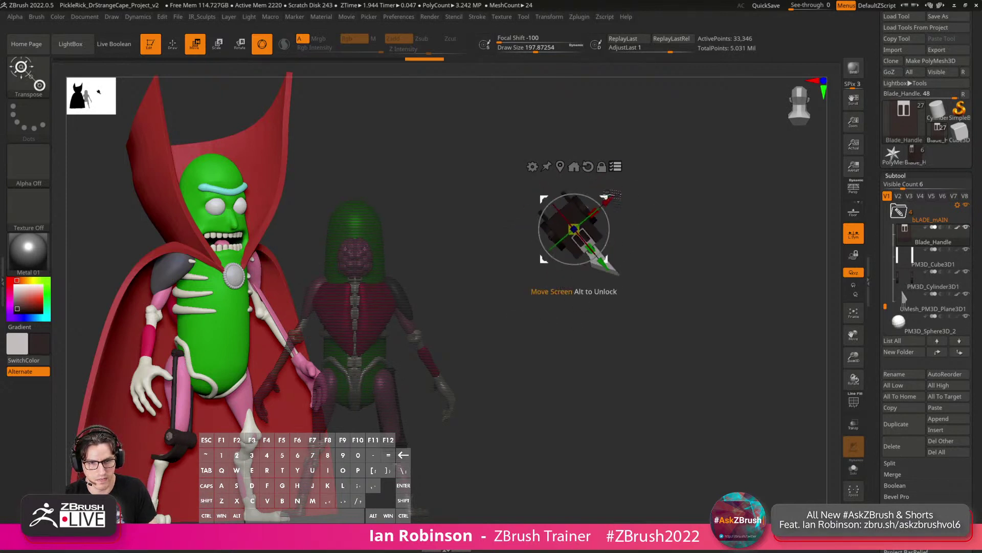
{"action": "left_click_drag", "start_coordinate": [558, 323], "coordinate": [599, 309]}
{"action": "left_click_drag", "start_coordinate": [440, 331], "coordinate": [453, 359], "text": "shift"}
{"action": "left_click_drag", "start_coordinate": [600, 337], "coordinate": [504, 307]}
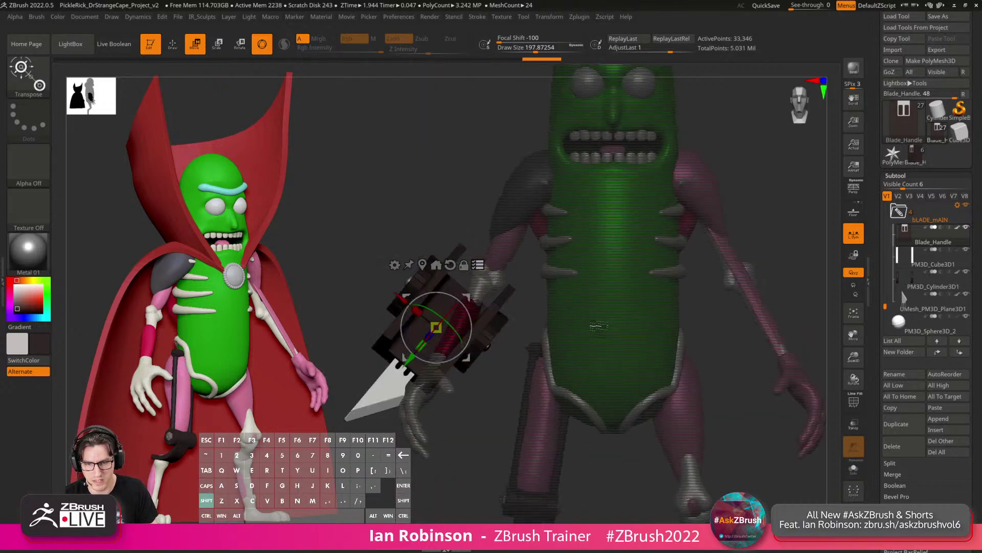
Shift the blade assembly inward along X onto the forearm and turn it about the arm's axis, undoing the last adjustment.
{"action": "left_click_drag", "start_coordinate": [405, 299], "coordinate": [421, 311]}
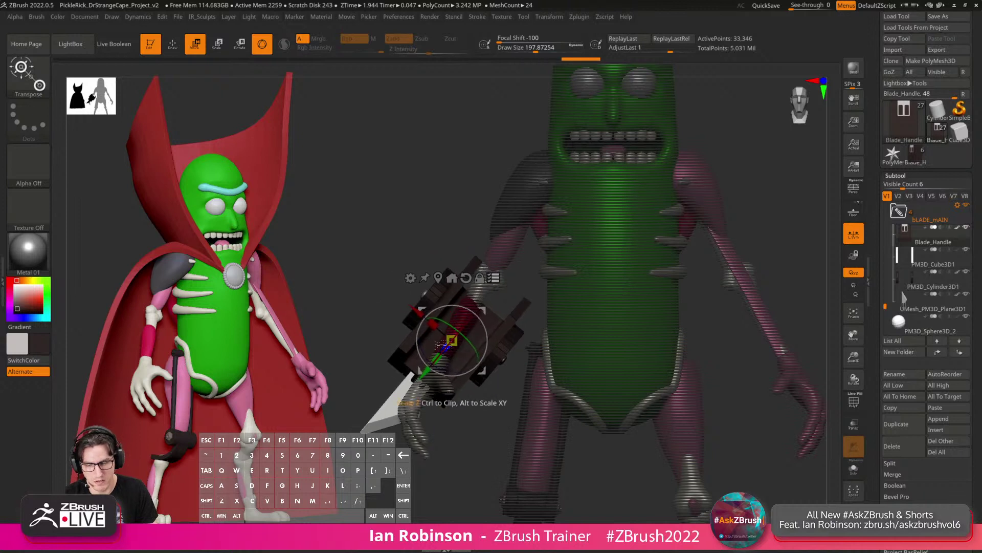
{"action": "left_click_drag", "start_coordinate": [452, 340], "coordinate": [446, 349]}
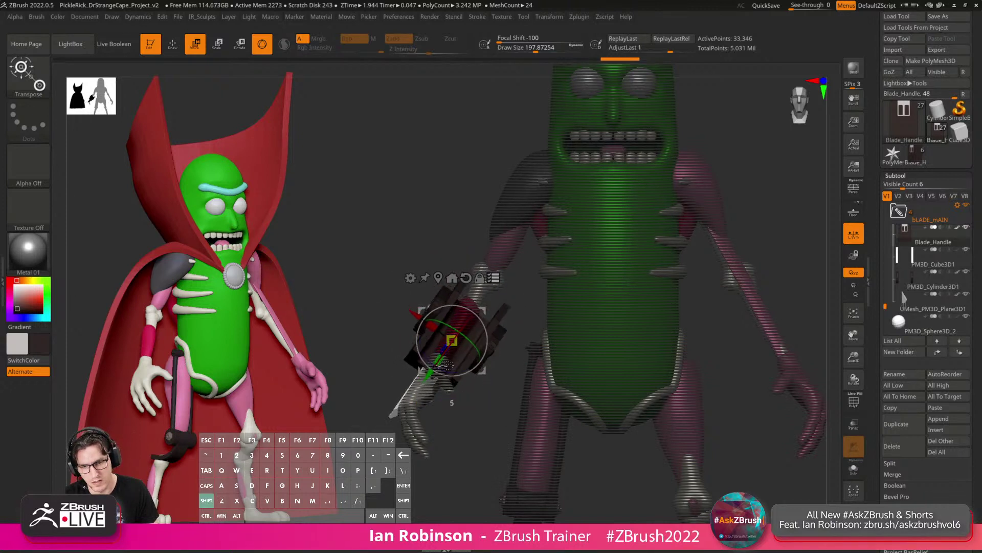
{"action": "left_click_drag", "start_coordinate": [445, 364], "coordinate": [439, 375]}
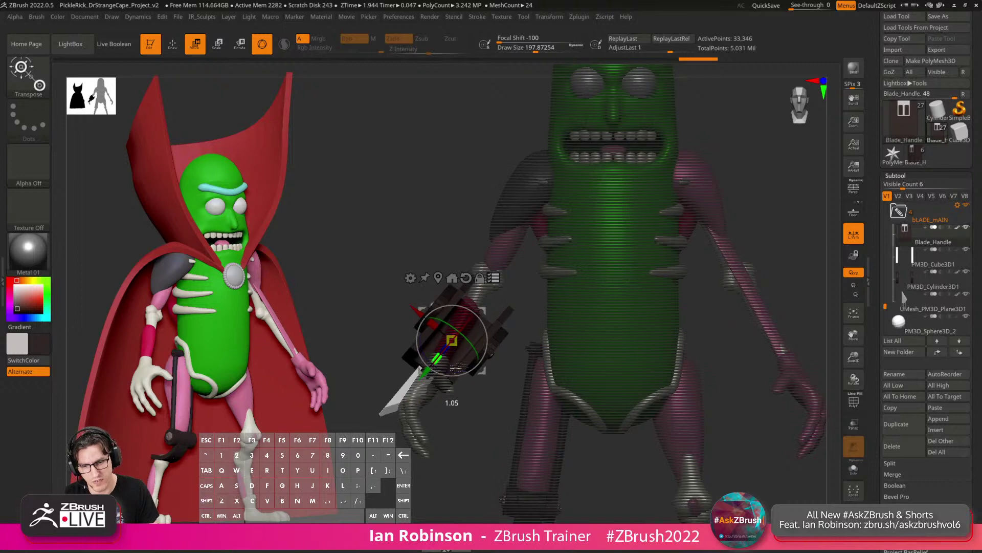
{"action": "key", "text": "ctrl+z"}
Fine-tune the blade assembly's position around the wrist, judging its fit from the side, front and hand end.
{"action": "left_click_drag", "start_coordinate": [341, 325], "coordinate": [562, 295]}
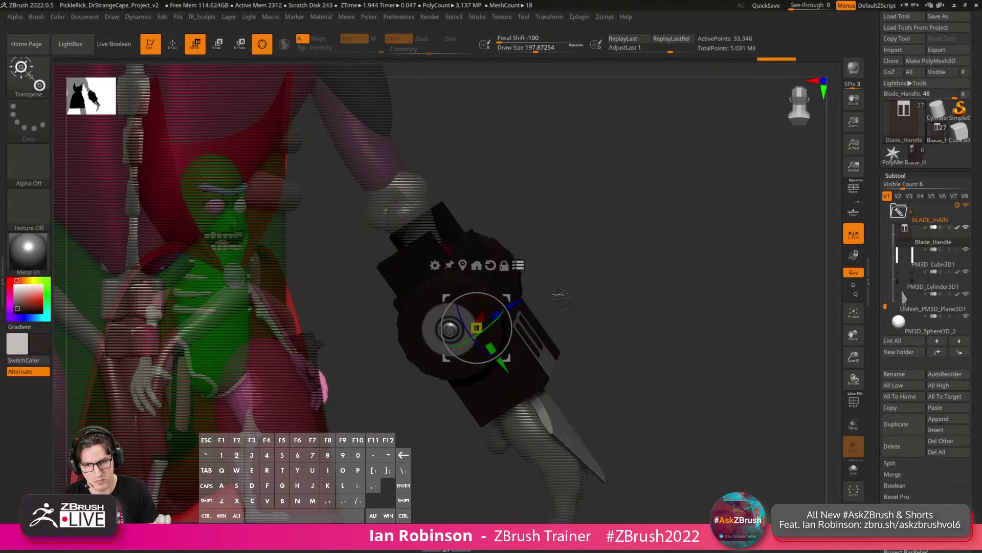
{"action": "left_click_drag", "start_coordinate": [622, 266], "coordinate": [704, 397]}
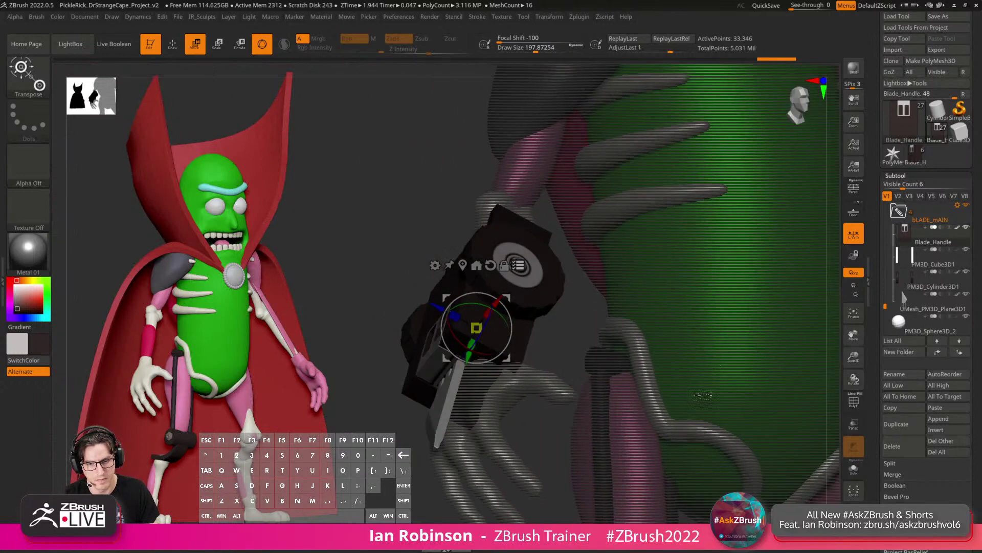
{"action": "left_click_drag", "start_coordinate": [587, 354], "coordinate": [522, 340]}
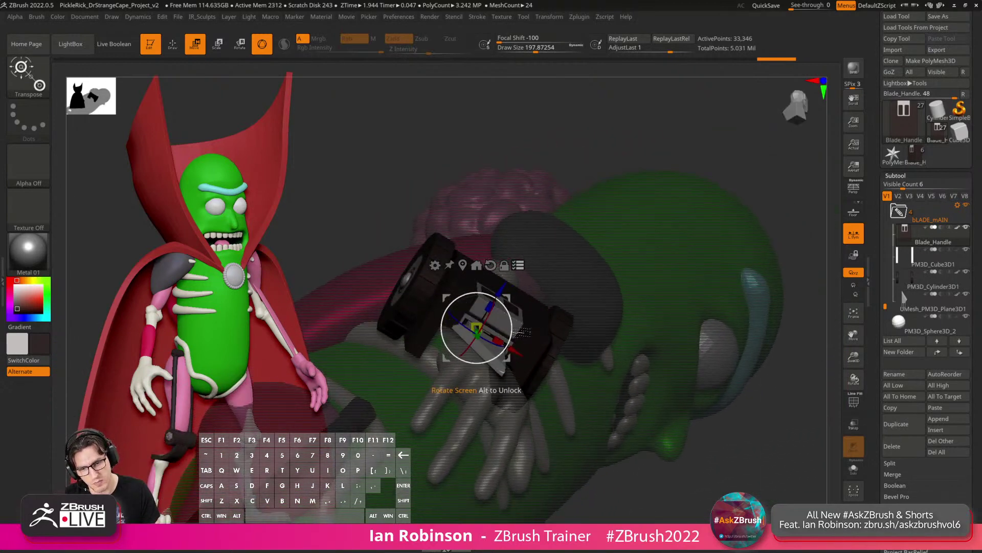
{"action": "left_click_drag", "start_coordinate": [527, 241], "coordinate": [504, 349]}
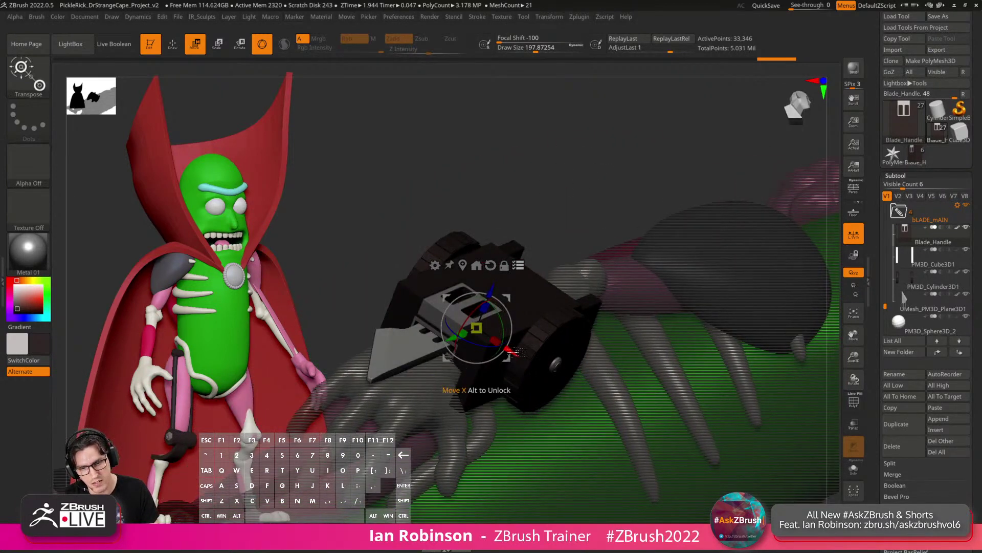
{"action": "left_click_drag", "start_coordinate": [539, 211], "coordinate": [480, 380]}
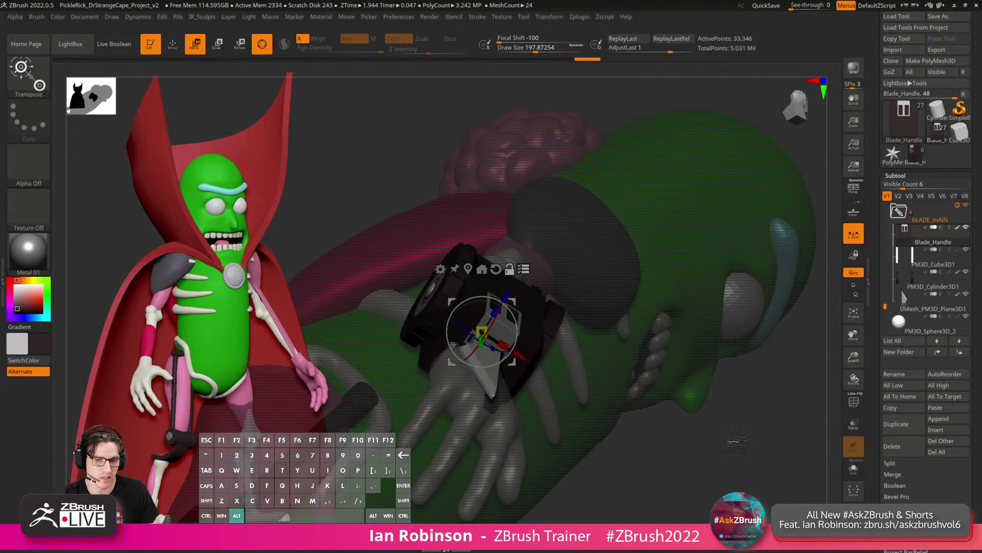
Return to draw mode, isolate the blade handle, and display its polygroup wireframe.
{"action": "key", "text": "q"}
{"action": "mouse_move", "coordinate": [737, 443]}
{"action": "left_mouse_down", "text": "alt"}
{"action": "mouse_move", "coordinate": [731, 423]}
{"action": "mouse_move", "coordinate": [727, 445]}
{"action": "mouse_move", "coordinate": [721, 427]}
{"action": "mouse_move", "coordinate": [727, 304]}
{"action": "mouse_move", "coordinate": [723, 327]}
{"action": "left_mouse_up", "text": "alt"}
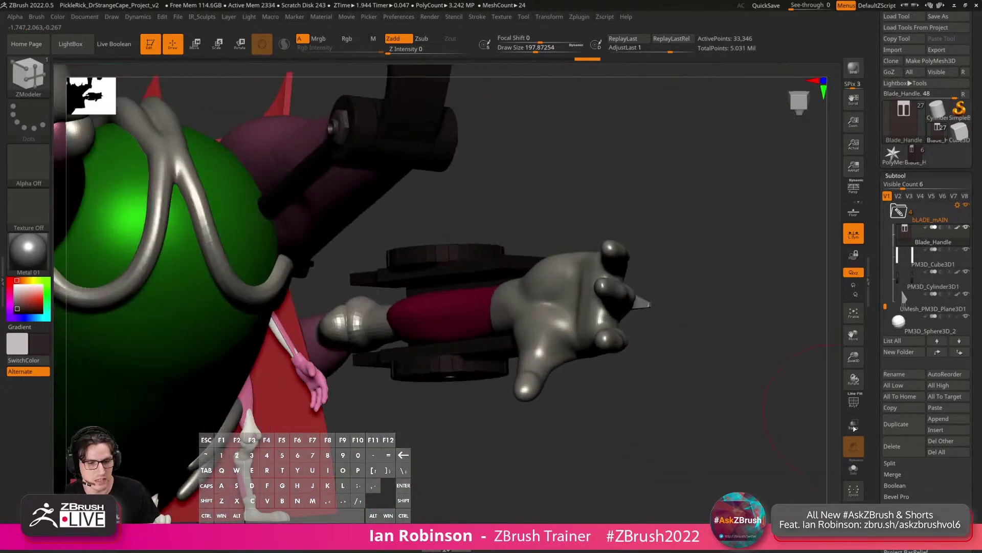
{"action": "left_click", "coordinate": [853, 468]}
{"action": "key", "text": "shift+f"}
{"action": "left_click_drag", "start_coordinate": [681, 286], "coordinate": [749, 241]}
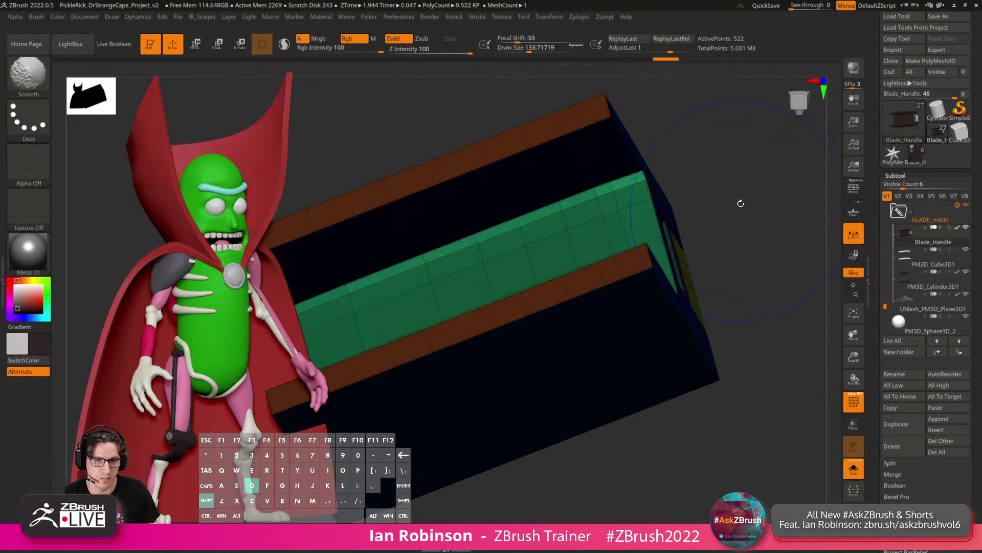
{"action": "key", "text": "shift+f"}
{"action": "key", "text": "shift+f"}
{"action": "left_click_drag", "start_coordinate": [761, 222], "coordinate": [761, 215]}
{"action": "key", "text": "shift+f"}
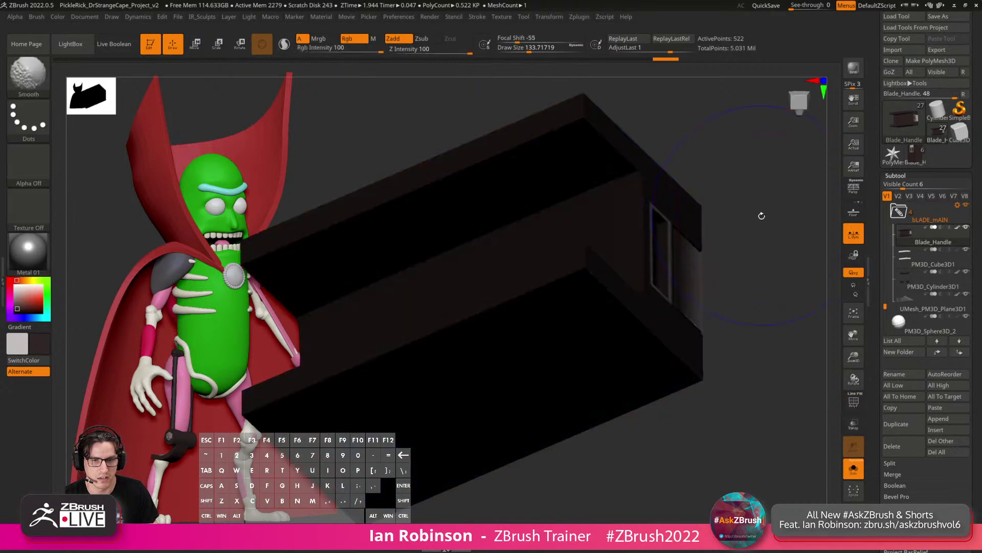
{"action": "key", "text": "shift+f"}
Delete the higher subdivision levels of the blade handle.
{"action": "left_click", "coordinate": [896, 175]}
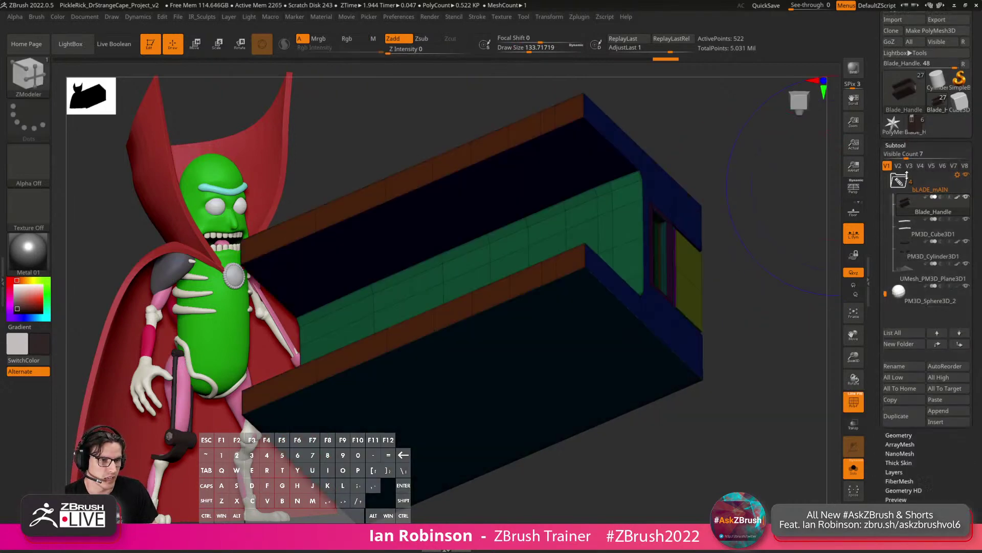
{"action": "left_click", "coordinate": [912, 156]}
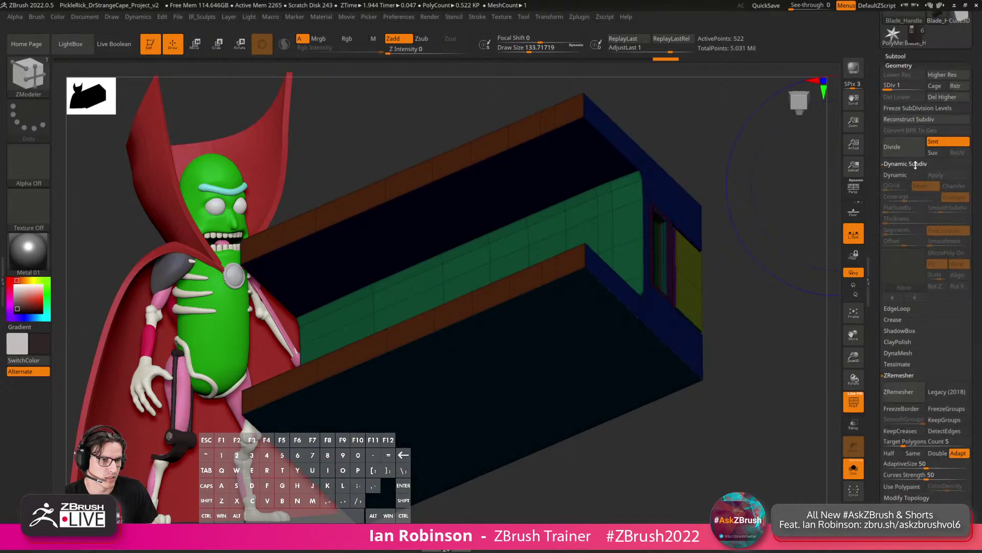
{"action": "left_click", "coordinate": [937, 97]}
{"action": "mouse_move", "coordinate": [742, 176]}
{"action": "left_mouse_down"}
{"action": "mouse_move", "coordinate": [726, 195]}
{"action": "mouse_move", "coordinate": [735, 222]}
{"action": "mouse_move", "coordinate": [717, 216]}
{"action": "mouse_move", "coordinate": [719, 188]}
{"action": "mouse_move", "coordinate": [633, 201]}
{"action": "left_mouse_up"}
Reduce the draw size to about 88 and delete two edge loops along the handle's inner channel to chamfer its corners.
{"action": "key", "text": "s"}
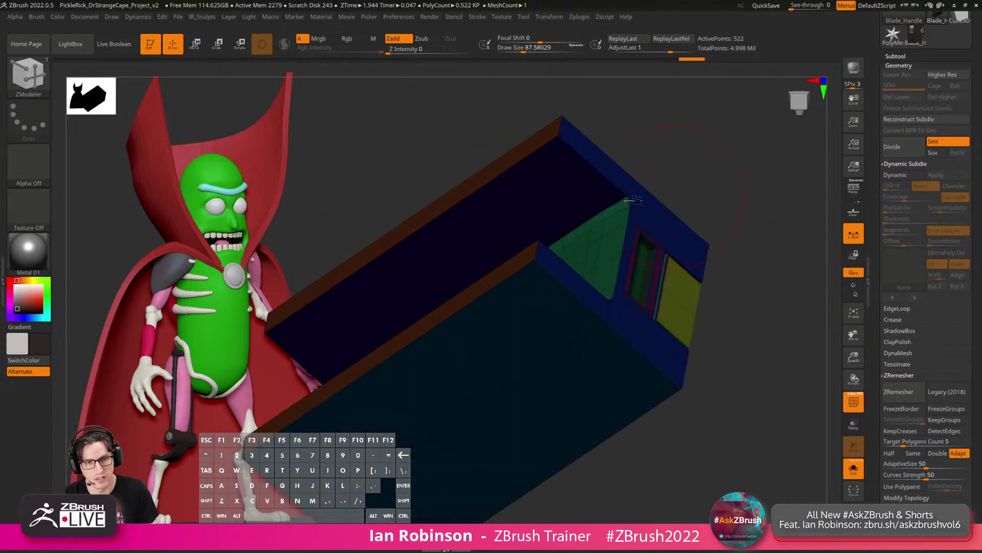
{"action": "key", "text": "space"}
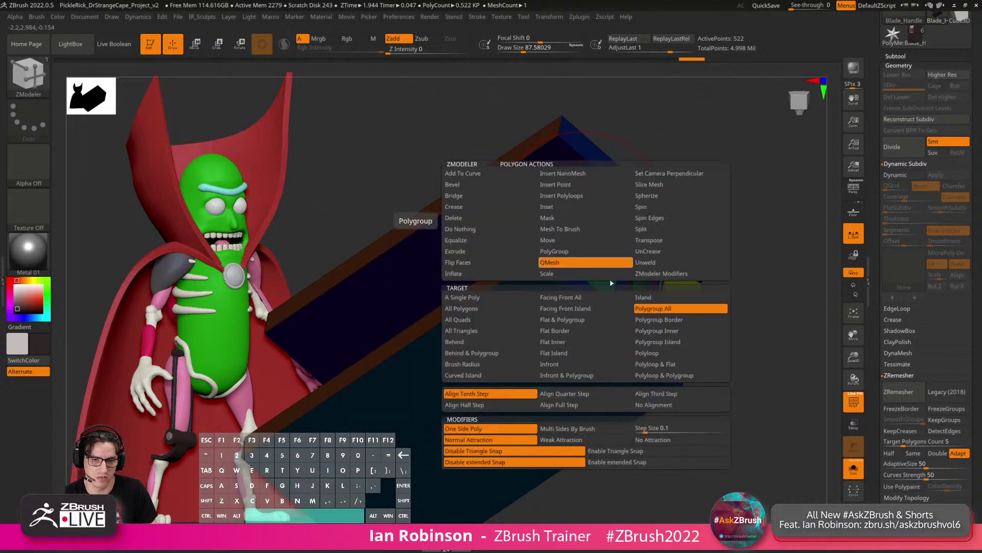
{"action": "left_click_drag", "start_coordinate": [709, 144], "coordinate": [688, 160]}
{"action": "key", "text": "shift"}
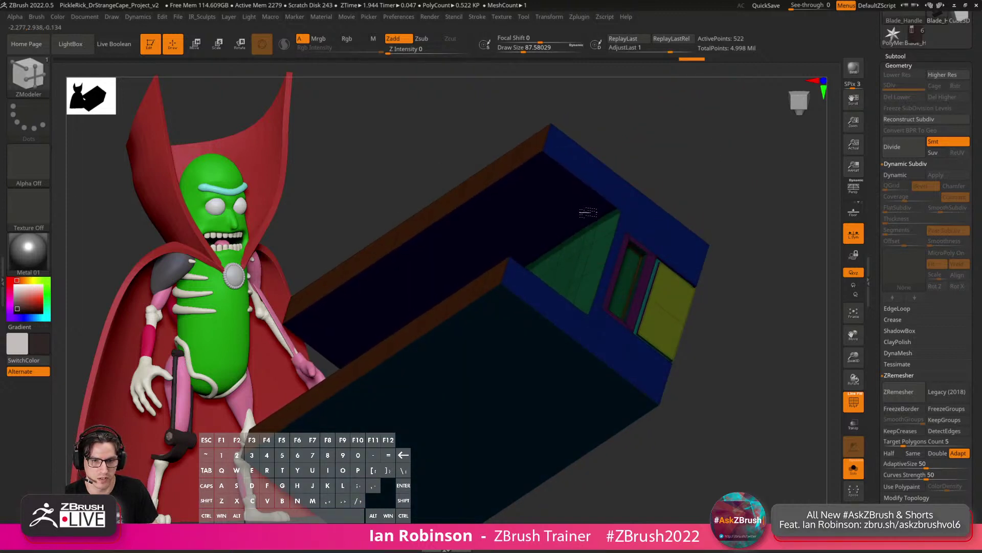
{"action": "left_click_drag", "start_coordinate": [700, 173], "coordinate": [692, 197], "text": "alt"}
{"action": "left_click", "coordinate": [853, 468]}
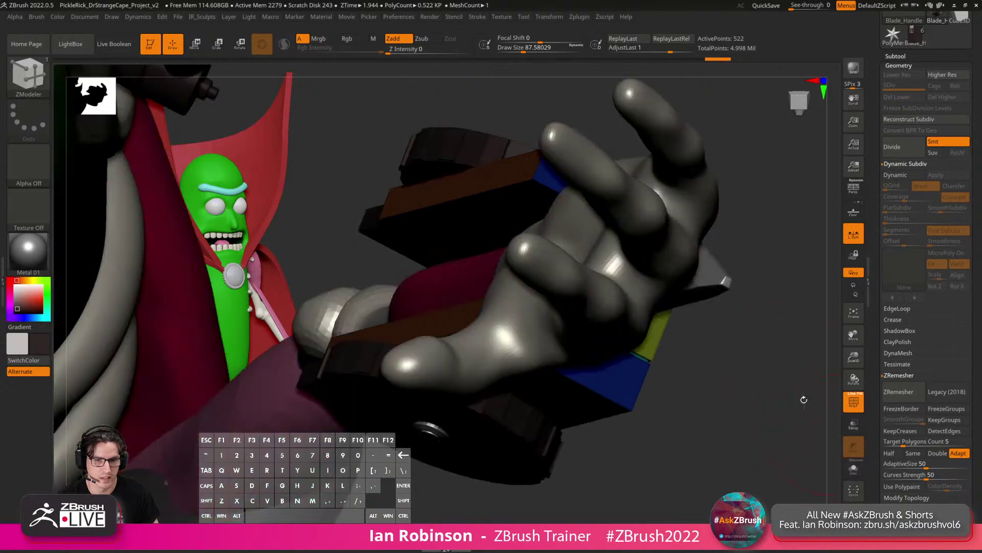
{"action": "left_click_drag", "start_coordinate": [804, 399], "coordinate": [821, 256]}
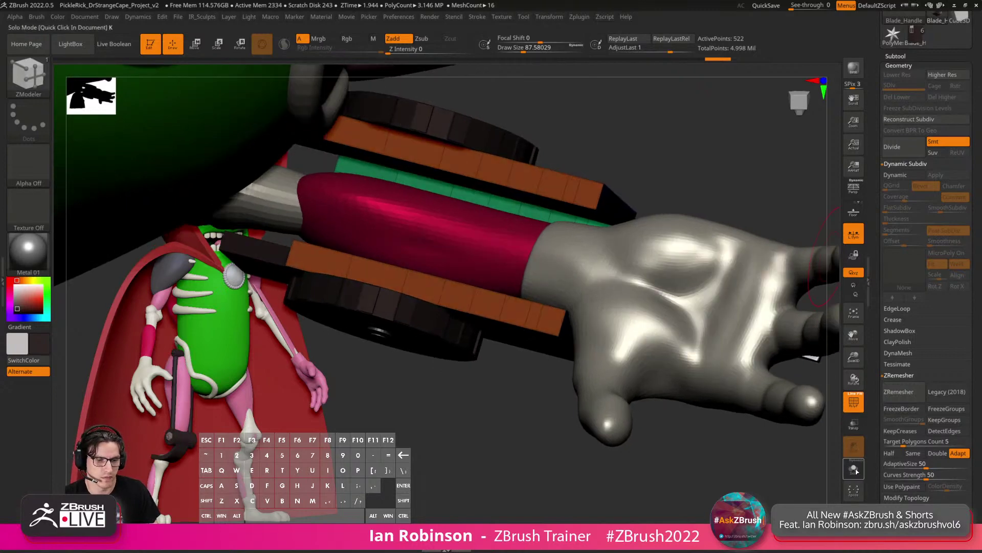
{"action": "left_click", "coordinate": [856, 471]}
{"action": "left_click_drag", "start_coordinate": [709, 186], "coordinate": [713, 248], "text": "alt"}
{"action": "left_click", "coordinate": [636, 252], "text": "alt"}
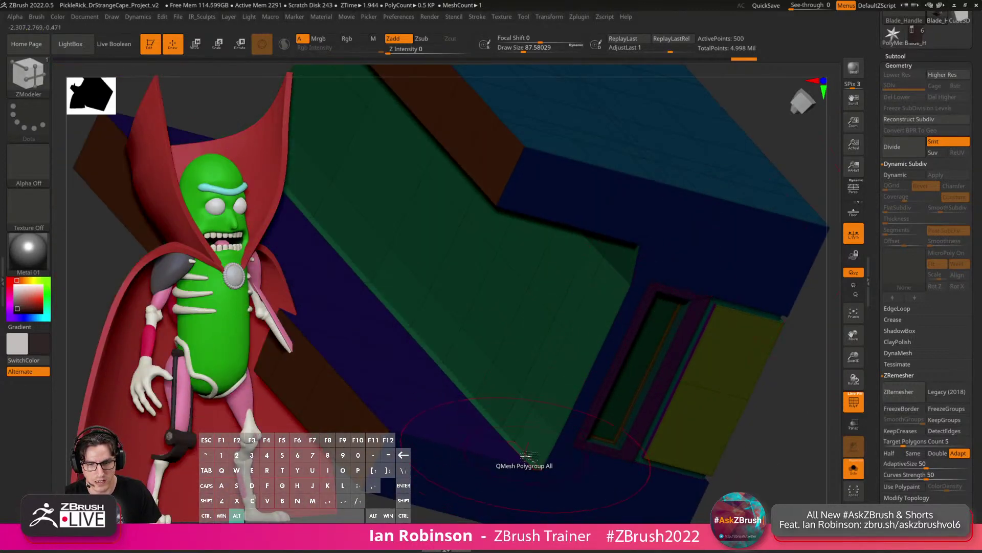
{"action": "left_click", "coordinate": [534, 453], "text": "alt"}
{"action": "left_click_drag", "start_coordinate": [485, 444], "coordinate": [501, 427]}
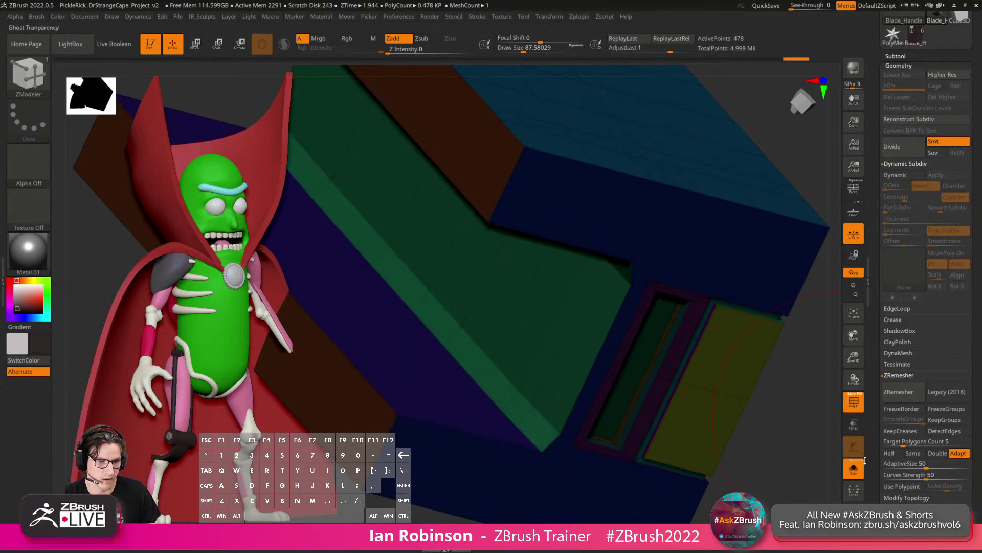
Show the whole character without the wireframe and slide the blade assembly along Y up the forearm, away from the hand.
{"action": "left_click", "coordinate": [863, 462]}
{"action": "left_click_drag", "start_coordinate": [821, 361], "coordinate": [720, 338], "text": "alt"}
{"action": "key", "text": "shift+f"}
{"action": "left_click_drag", "start_coordinate": [740, 299], "coordinate": [624, 331]}
{"action": "key", "text": "e"}
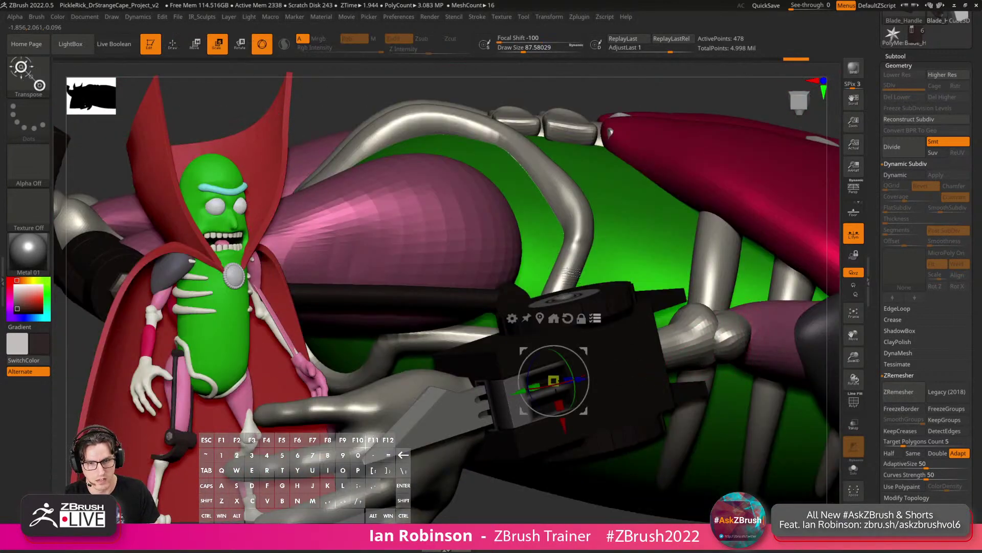
{"action": "left_click_drag", "start_coordinate": [597, 113], "coordinate": [541, 158], "text": "alt"}
{"action": "right_click_drag", "start_coordinate": [565, 357], "coordinate": [569, 369]}
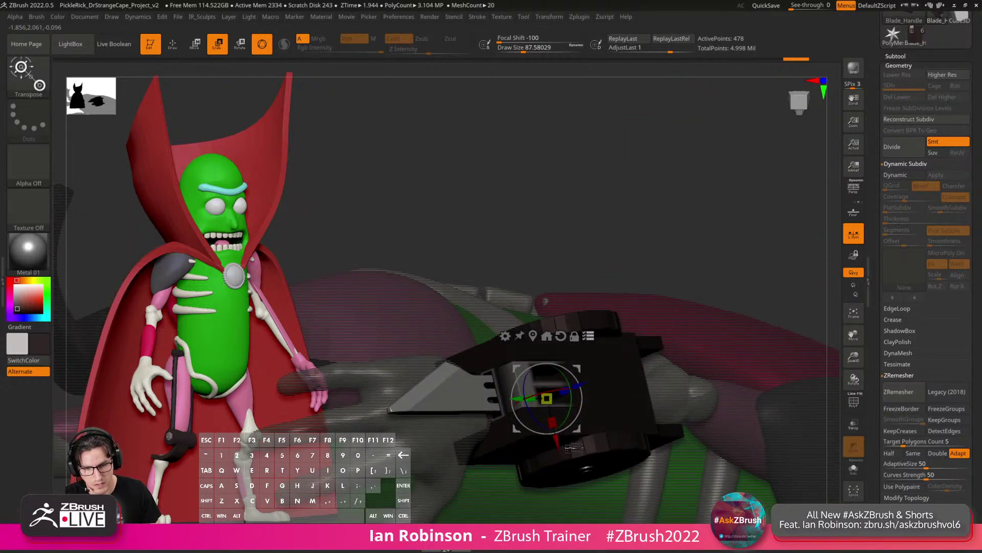
{"action": "left_click_drag", "start_coordinate": [573, 378], "coordinate": [575, 407]}
{"action": "right_click_drag", "start_coordinate": [574, 407], "coordinate": [584, 423]}
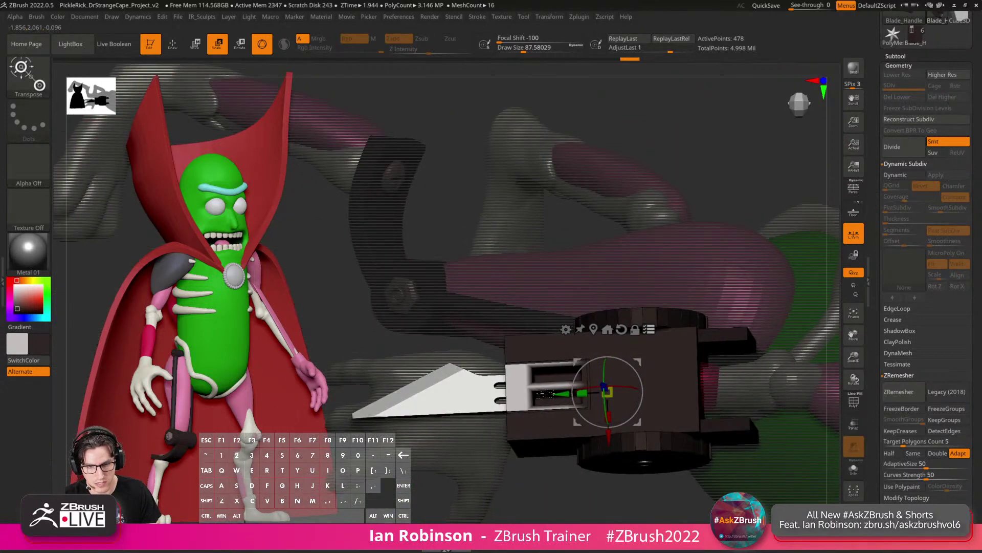
{"action": "left_click_drag", "start_coordinate": [560, 394], "coordinate": [574, 393]}
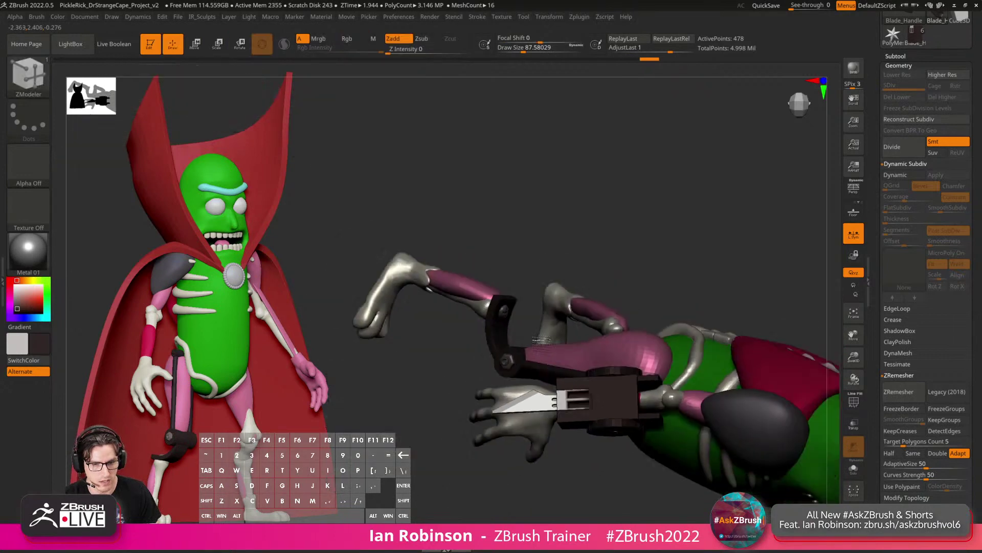
Select the wheel subtool on the blade handle, show its wireframe, and center the gizmo on the wheel facing the body.
{"action": "mouse_move", "coordinate": [640, 512]}
{"action": "left_mouse_down"}
{"action": "mouse_move", "coordinate": [611, 483]}
{"action": "mouse_move", "coordinate": [561, 379]}
{"action": "mouse_move", "coordinate": [503, 333]}
{"action": "left_mouse_up"}
{"action": "left_click_drag", "start_coordinate": [503, 333], "coordinate": [729, 230]}
{"action": "left_click_drag", "start_coordinate": [724, 280], "coordinate": [605, 299]}
{"action": "left_click", "coordinate": [596, 290], "text": "alt"}
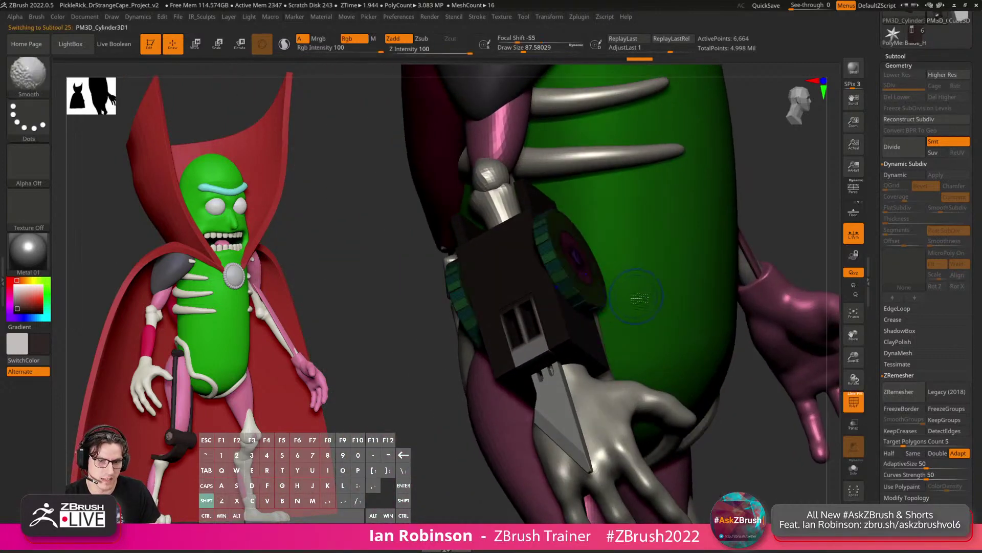
{"action": "key", "text": "w"}
{"action": "key", "text": "shift+f"}
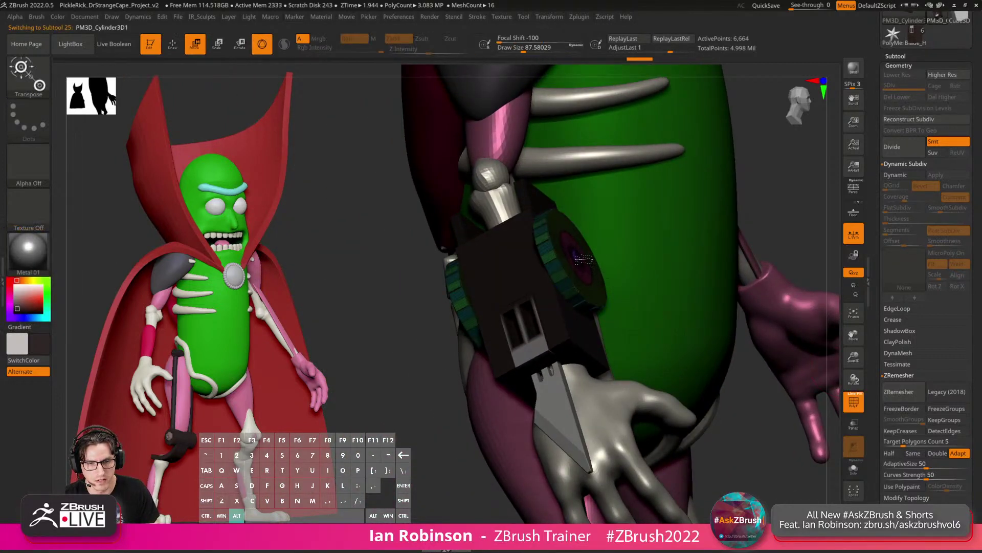
{"action": "left_click", "coordinate": [583, 259], "text": "alt"}
{"action": "right_click_drag", "start_coordinate": [624, 221], "coordinate": [621, 258]}
{"action": "key", "text": "q"}
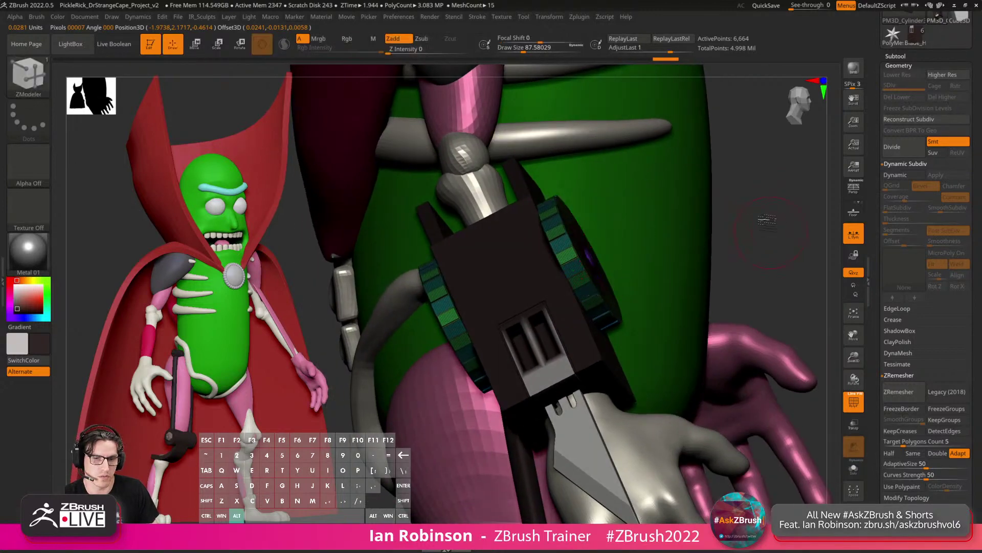
{"action": "mouse_move", "coordinate": [759, 221]}
{"action": "right_mouse_down"}
{"action": "mouse_move", "coordinate": [665, 205]}
{"action": "mouse_move", "coordinate": [639, 230]}
{"action": "right_mouse_up"}
Try to move the two wheels symmetrically along Z using posable symmetry, and undo the move.
{"action": "left_click", "coordinate": [550, 17]}
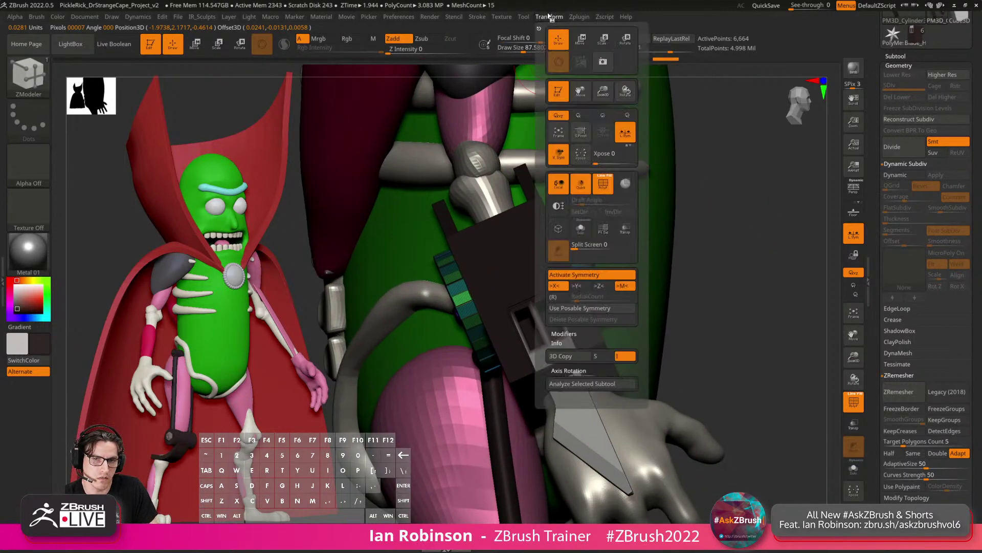
{"action": "left_click", "coordinate": [575, 309]}
{"action": "key", "text": "w"}
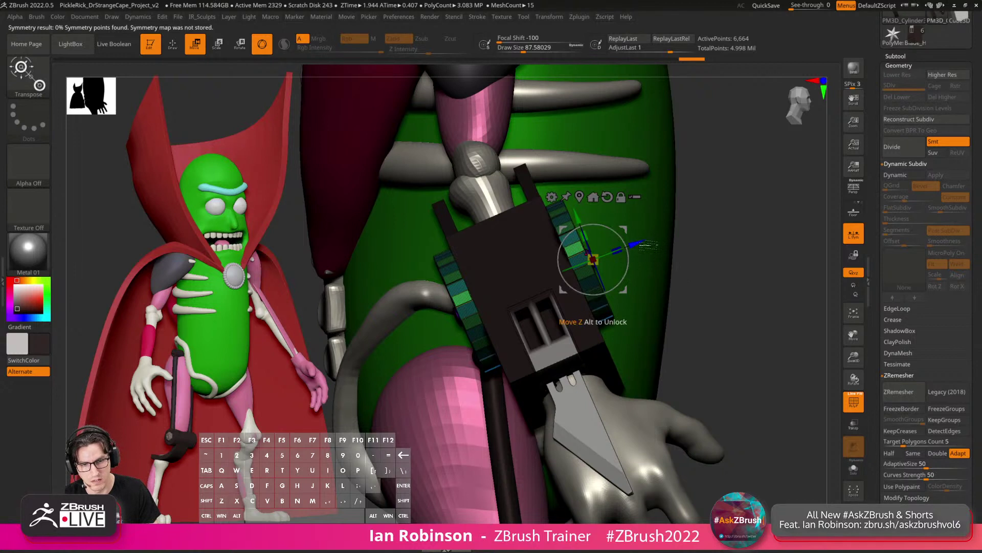
{"action": "left_click_drag", "start_coordinate": [642, 244], "coordinate": [658, 237]}
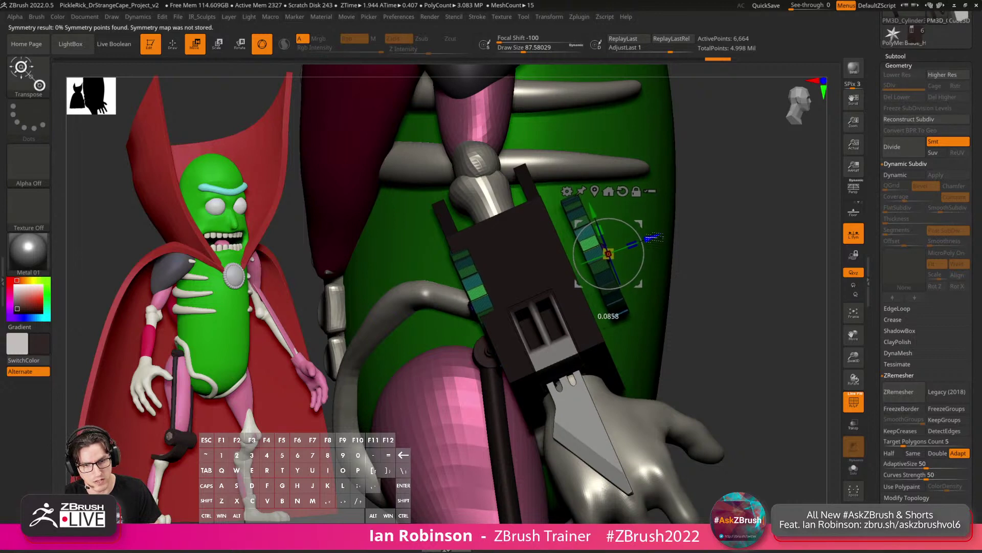
{"action": "key", "text": "q"}
{"action": "mouse_move", "coordinate": [728, 129]}
{"action": "left_mouse_down", "text": "ctrl"}
{"action": "mouse_move", "coordinate": [543, 154]}
{"action": "mouse_move", "coordinate": [596, 335]}
{"action": "mouse_move", "coordinate": [717, 312]}
{"action": "left_mouse_up", "text": "ctrl"}
{"action": "key", "text": "ctrl+z"}
{"action": "key", "text": "ctrl+z"}
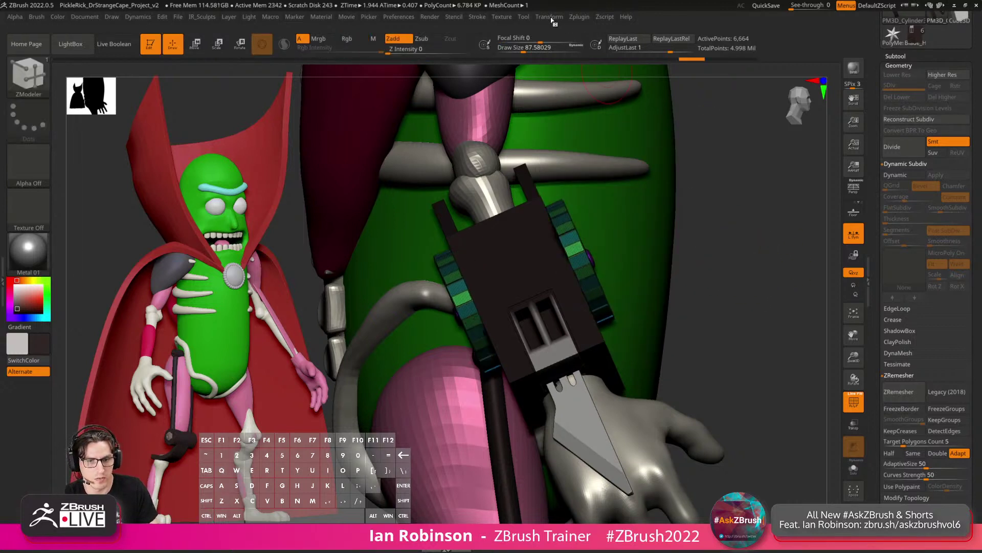
Try enabling posable symmetry for the wheel subtool once more.
{"action": "left_click", "coordinate": [552, 19]}
{"action": "left_click", "coordinate": [599, 308]}
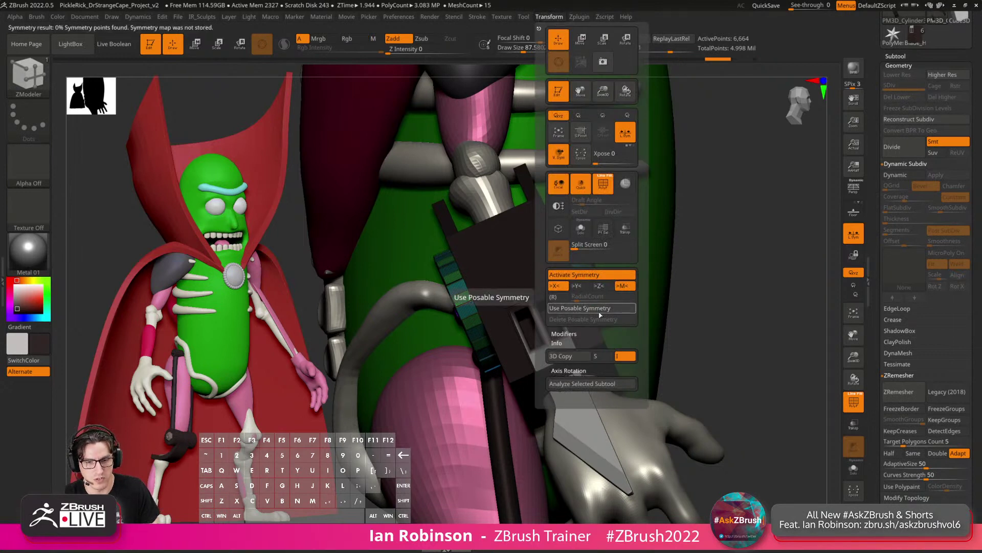
{"action": "left_click", "coordinate": [583, 17]}
{"action": "left_click", "coordinate": [550, 17]}
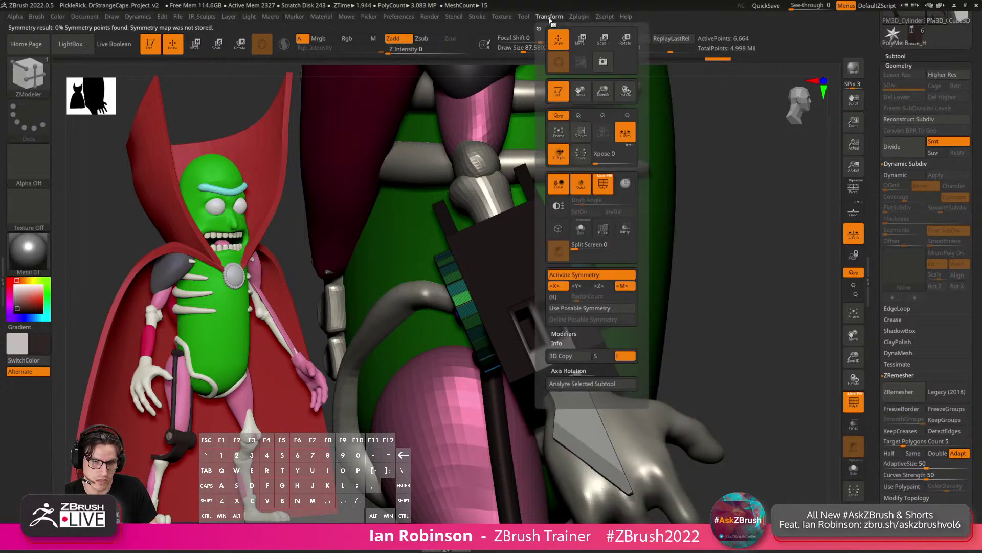
Move the wheel subtool slightly along Z toward the character's body.
{"action": "left_click_drag", "start_coordinate": [730, 300], "coordinate": [688, 281]}
{"action": "key", "text": "w"}
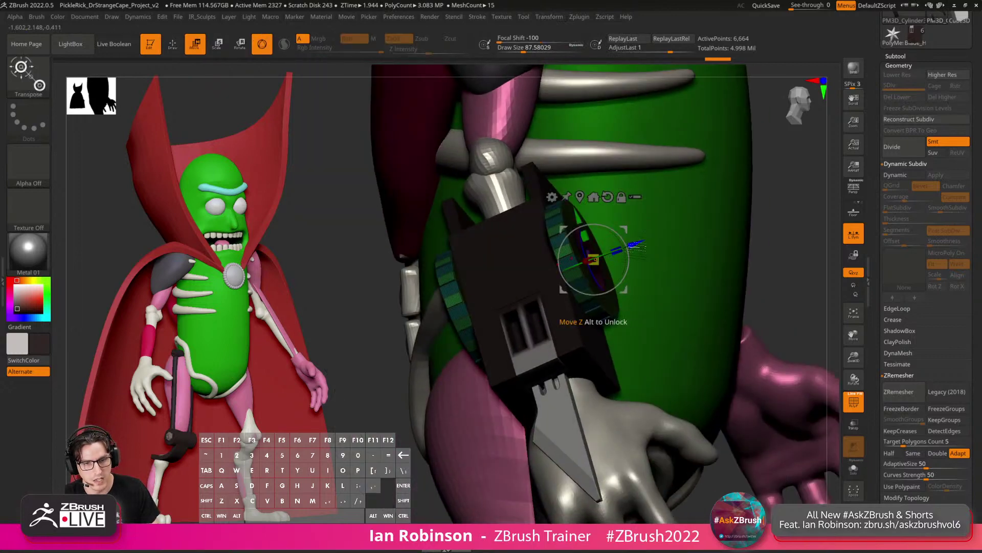
{"action": "left_click_drag", "start_coordinate": [640, 244], "coordinate": [654, 240]}
{"action": "key", "text": "q"}
{"action": "left_click_drag", "start_coordinate": [729, 276], "coordinate": [791, 257]}
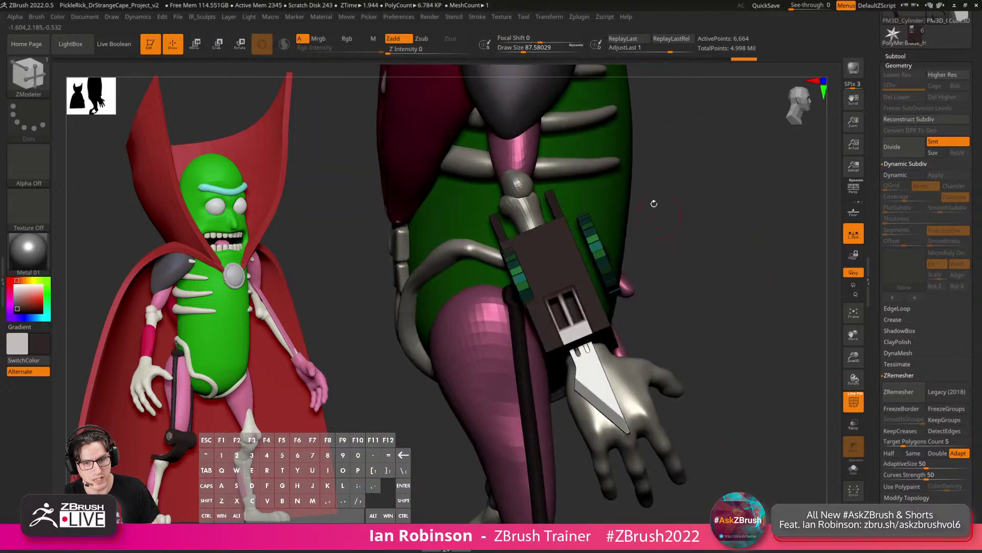
Shift both wheels along Z relative to the blade handle, toward the character's back.
{"action": "key", "text": "ctrl"}
{"action": "mouse_move", "coordinate": [573, 233]}
{"action": "left_mouse_down", "text": "ctrl+alt"}
{"action": "mouse_move", "coordinate": [690, 280]}
{"action": "mouse_move", "coordinate": [699, 261]}
{"action": "left_mouse_up", "text": "ctrl+alt"}
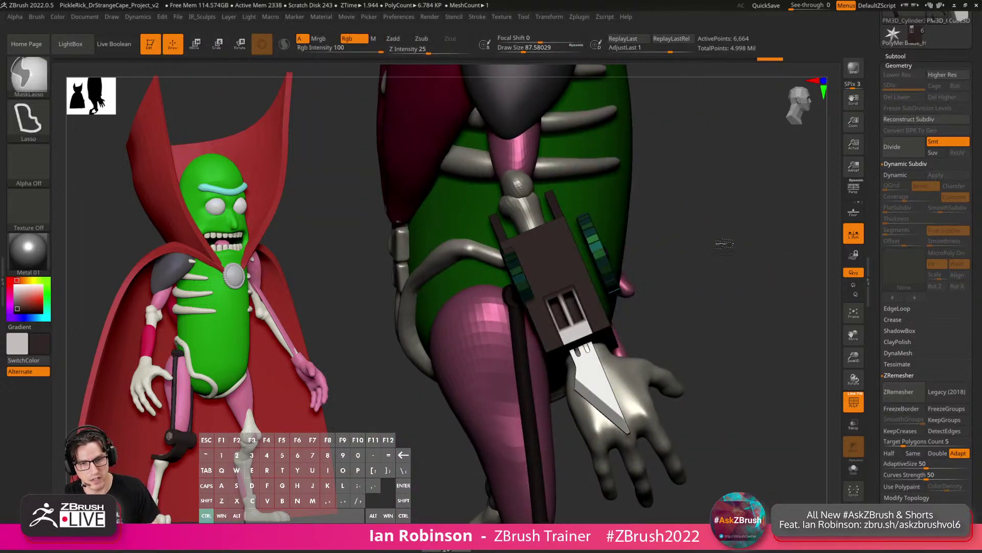
{"action": "key", "text": "w"}
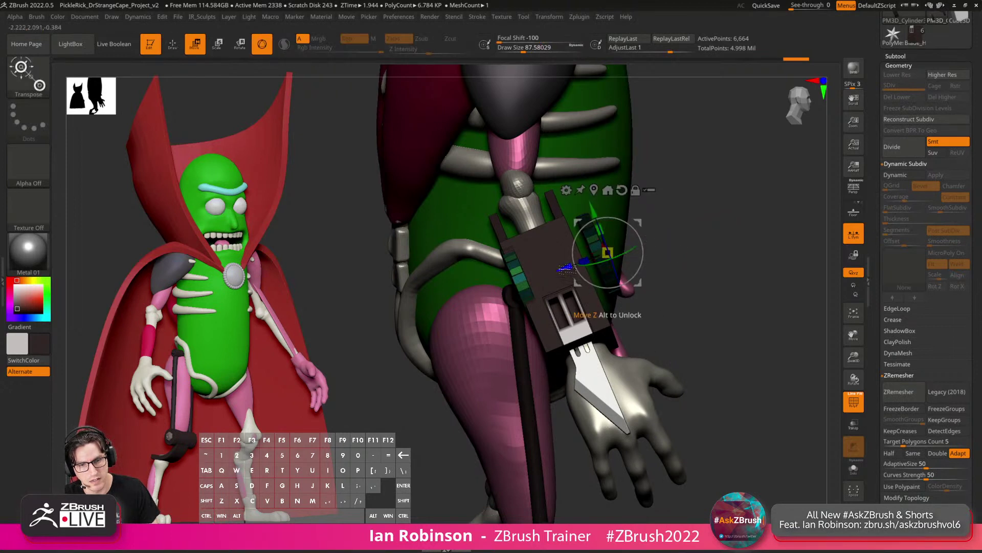
{"action": "left_click_drag", "start_coordinate": [566, 268], "coordinate": [555, 271]}
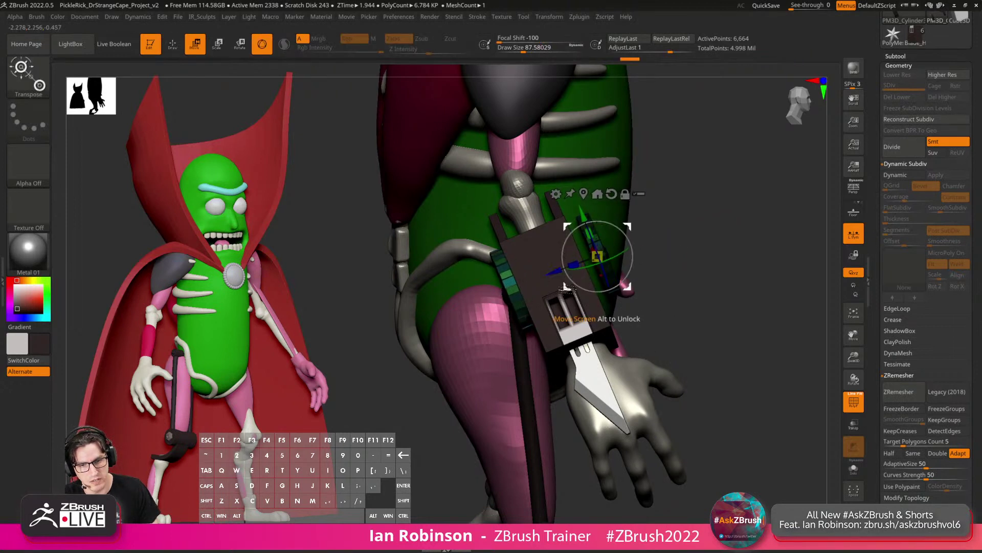
{"action": "left_click_drag", "start_coordinate": [737, 248], "coordinate": [714, 267]}
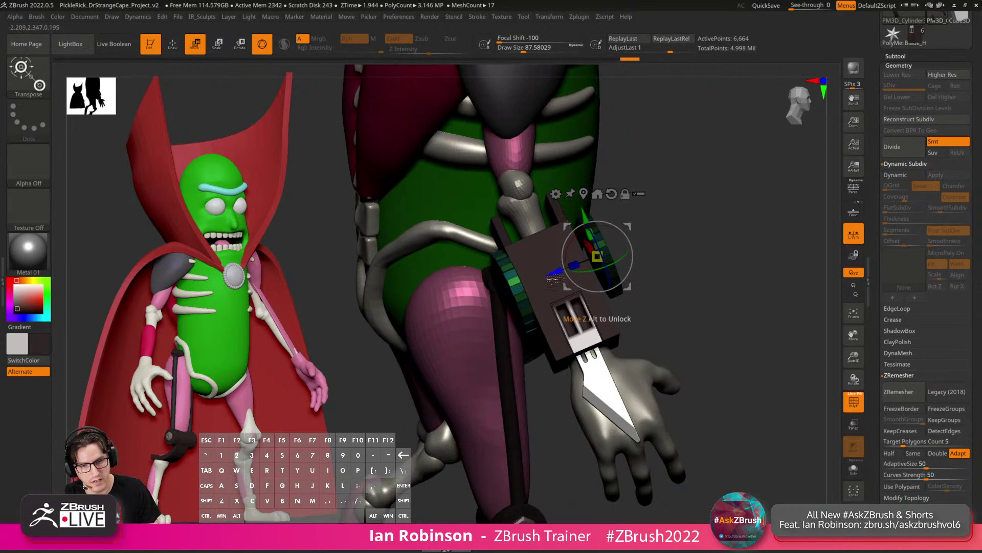
{"action": "left_click_drag", "start_coordinate": [554, 273], "coordinate": [545, 278]}
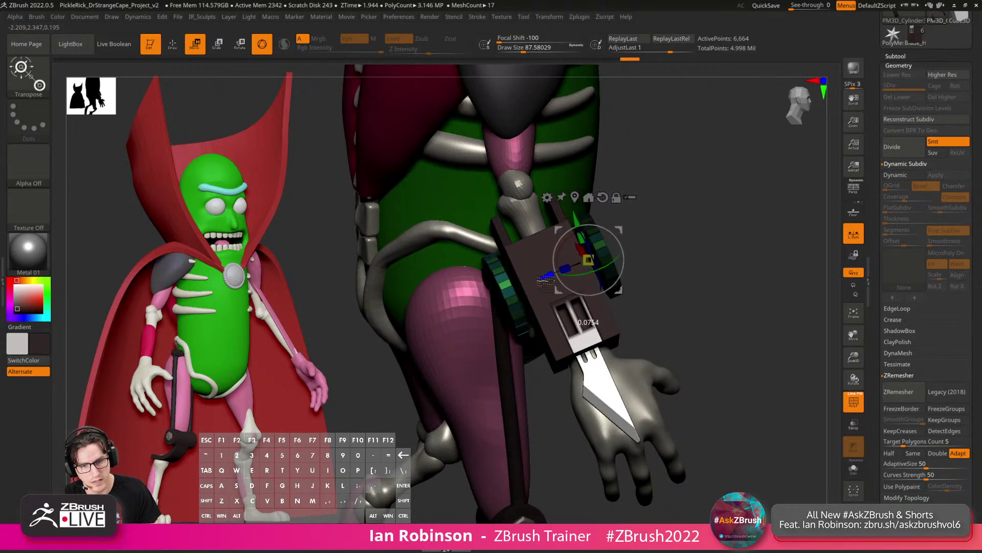
{"action": "key", "text": "q"}
{"action": "mouse_move", "coordinate": [737, 271]}
{"action": "left_mouse_down"}
{"action": "mouse_move", "coordinate": [684, 279]}
{"action": "mouse_move", "coordinate": [665, 333]}
{"action": "left_mouse_up"}
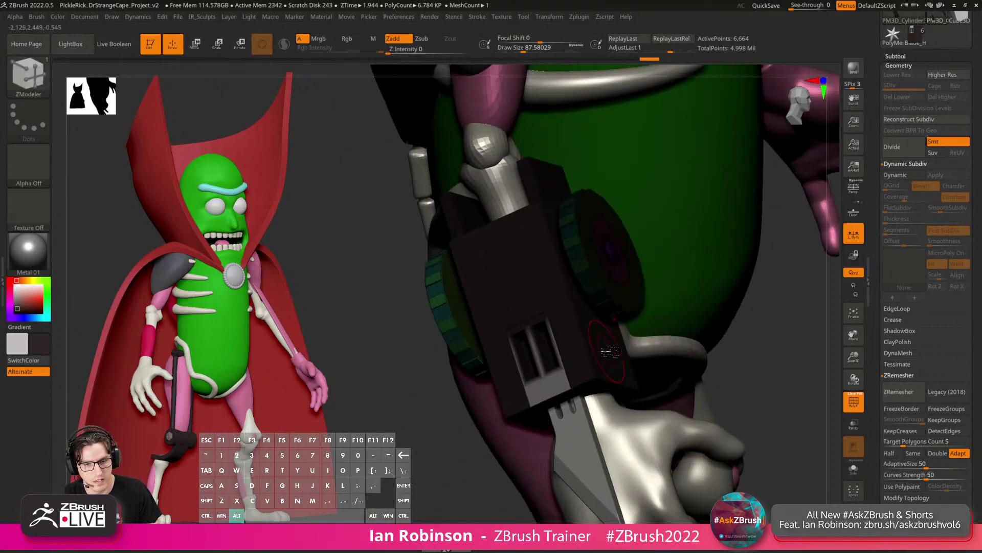
Reselect the wheel subtool, place the gizmo on the rear wheel, and scale along Z by about 1.31 to space the wheels apart.
{"action": "left_click", "coordinate": [610, 351], "text": "alt"}
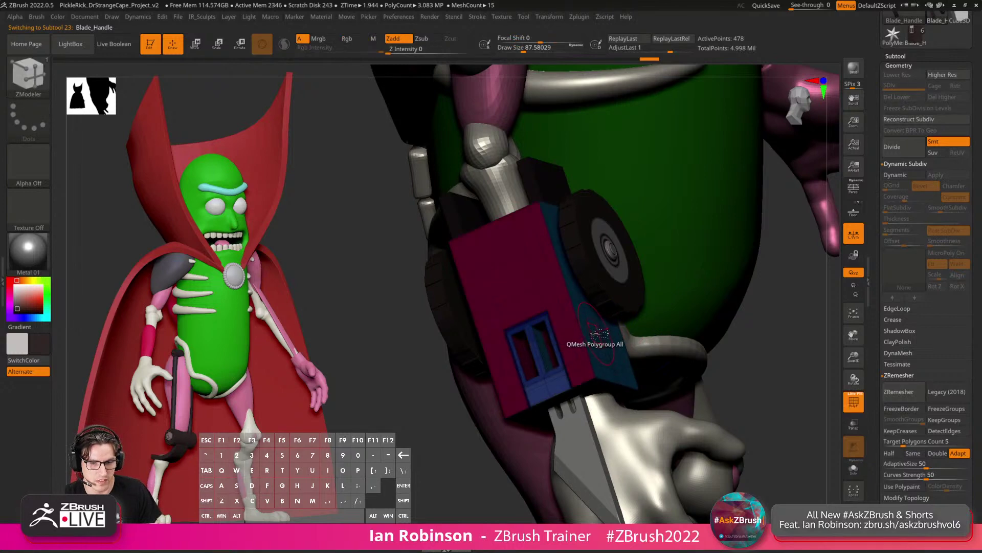
{"action": "right_click_drag", "start_coordinate": [600, 333], "coordinate": [697, 340]}
{"action": "key", "text": "ctrl+z"}
{"action": "left_click", "coordinate": [632, 254], "text": "alt"}
{"action": "right_click_drag", "start_coordinate": [665, 276], "coordinate": [783, 307]}
{"action": "key", "text": "w"}
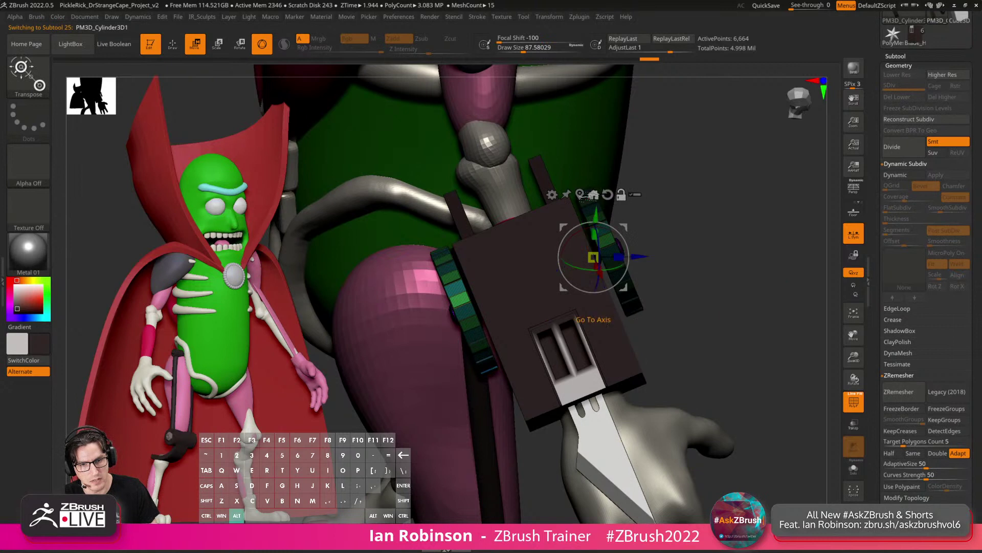
{"action": "left_click", "coordinate": [463, 310], "text": "alt"}
{"action": "left_click_drag", "start_coordinate": [441, 318], "coordinate": [434, 323]}
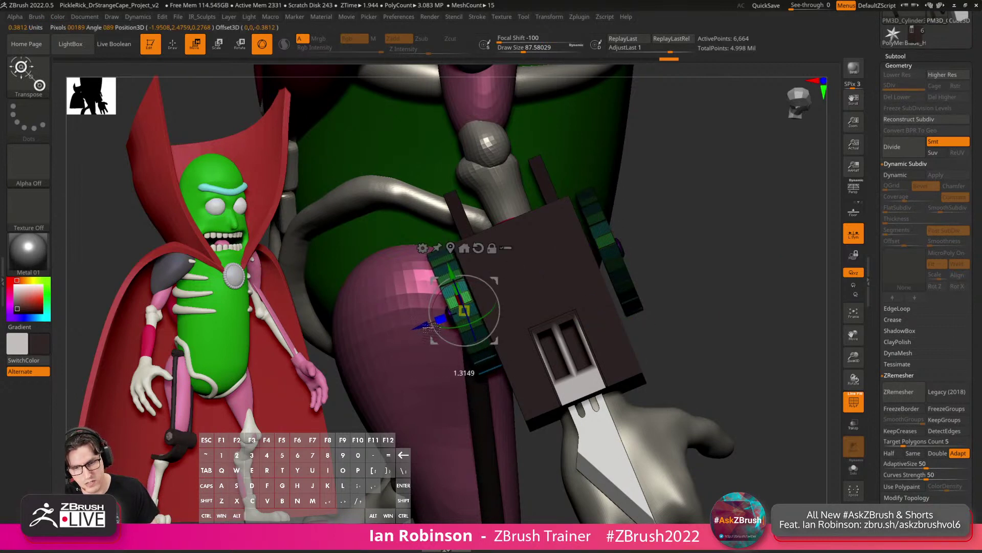
{"action": "right_click_drag", "start_coordinate": [438, 333], "coordinate": [475, 335]}
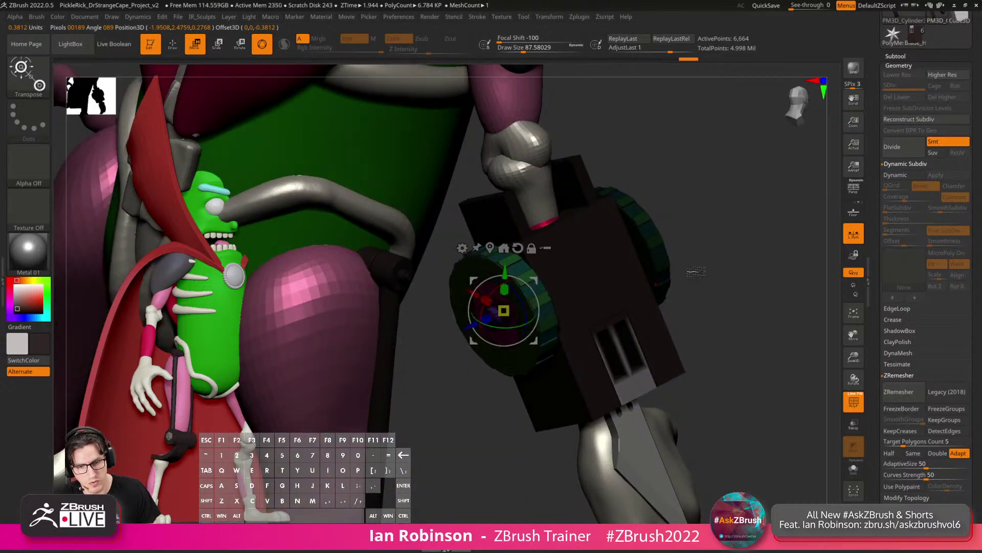
Place the gizmo on the front wheel and scale along Z to fine-tune the wheels' spacing on both sides of the handle.
{"action": "left_click_drag", "start_coordinate": [722, 271], "coordinate": [713, 261]}
{"action": "left_click", "coordinate": [752, 220], "text": "ctrl"}
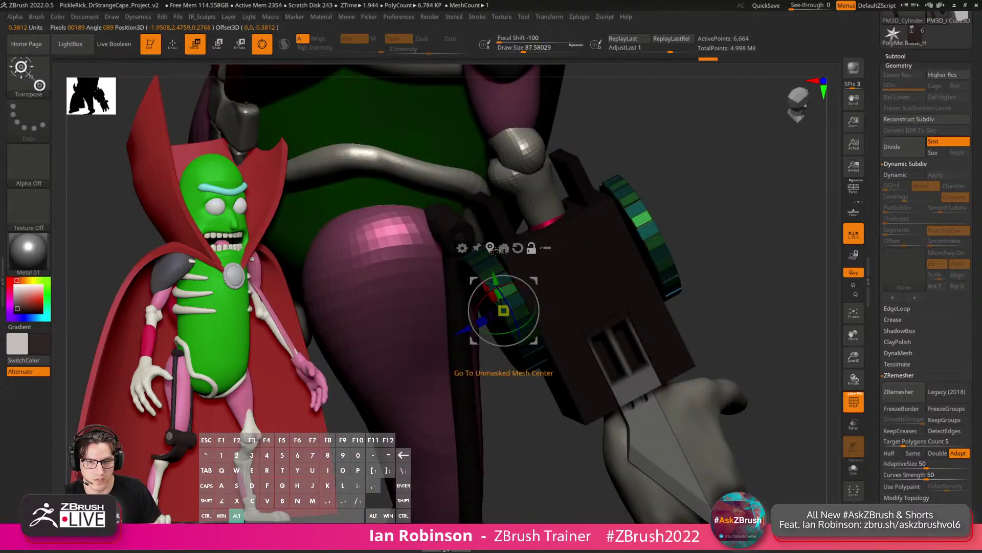
{"action": "left_click", "coordinate": [504, 247]}
{"action": "left_click_drag", "start_coordinate": [618, 249], "coordinate": [614, 255]}
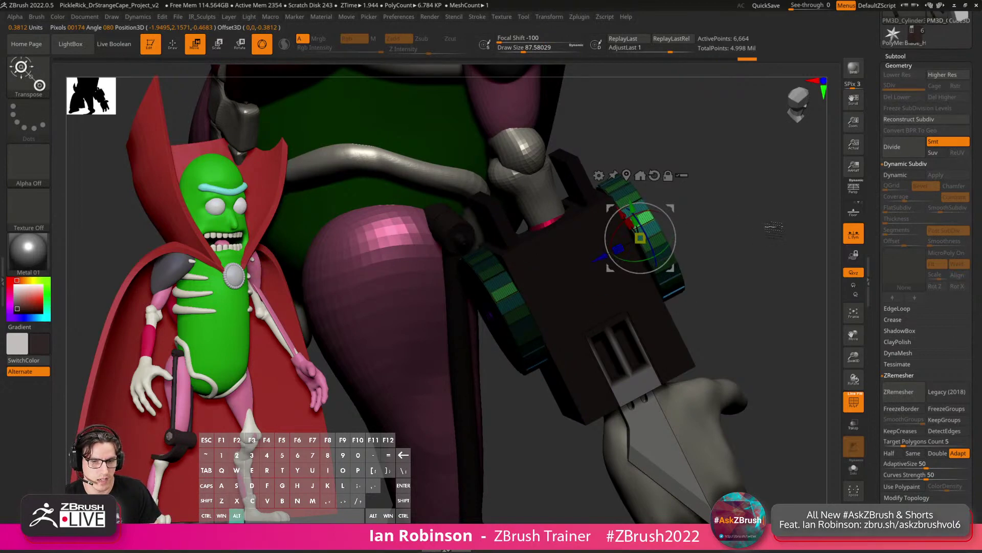
{"action": "left_click_drag", "start_coordinate": [770, 225], "coordinate": [776, 196], "text": "alt"}
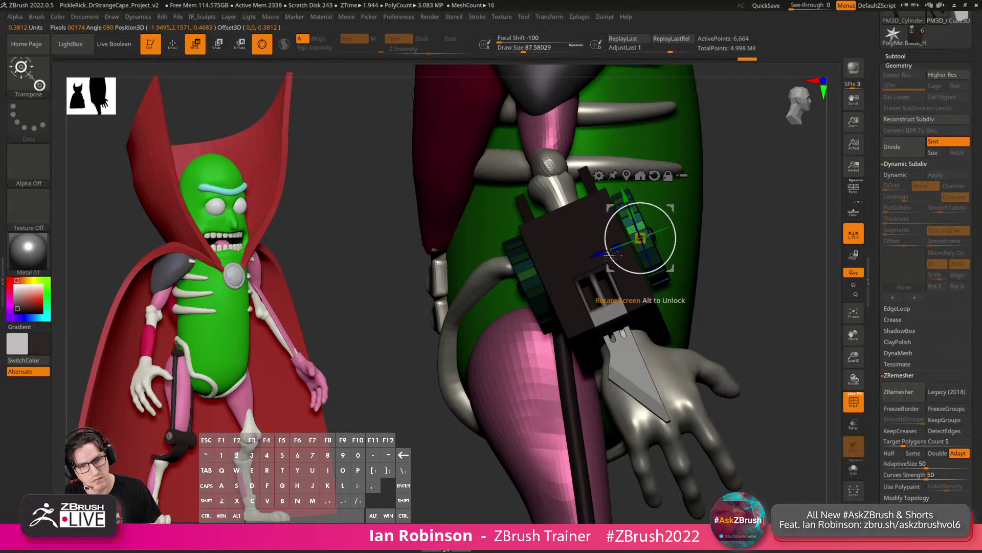
{"action": "left_click_drag", "start_coordinate": [596, 254], "coordinate": [598, 255]}
{"action": "key", "text": "q"}
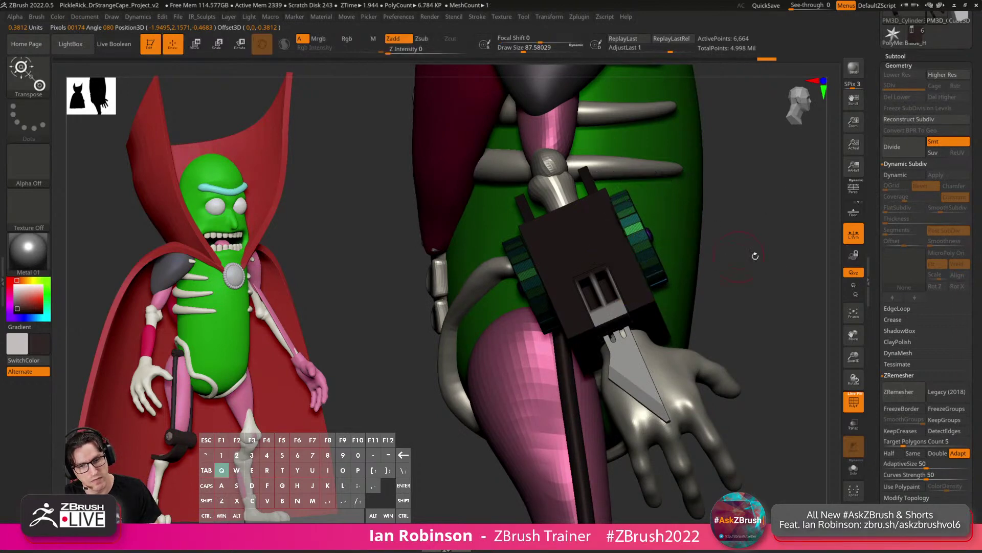
{"action": "key", "text": "f"}
Select the blade subtool and nudge it slightly with the gizmo to adjust its position at the handle's slot.
{"action": "mouse_move", "coordinate": [783, 226]}
{"action": "left_mouse_down"}
{"action": "mouse_move", "coordinate": [747, 278]}
{"action": "mouse_move", "coordinate": [614, 402]}
{"action": "mouse_move", "coordinate": [798, 409]}
{"action": "mouse_move", "coordinate": [733, 290]}
{"action": "mouse_move", "coordinate": [742, 302]}
{"action": "mouse_move", "coordinate": [735, 246]}
{"action": "mouse_move", "coordinate": [741, 302]}
{"action": "mouse_move", "coordinate": [815, 292]}
{"action": "mouse_move", "coordinate": [716, 311]}
{"action": "left_mouse_up"}
{"action": "key", "text": "b"}
{"action": "key", "text": "z"}
{"action": "key", "text": "m"}
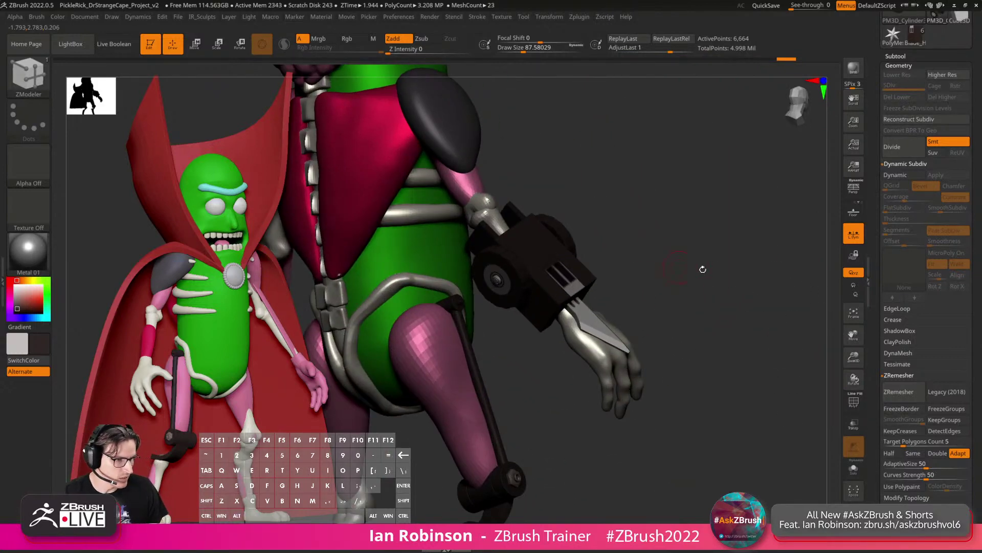
{"action": "left_click_drag", "start_coordinate": [703, 269], "coordinate": [665, 292]}
{"action": "left_click", "coordinate": [596, 354], "text": "alt"}
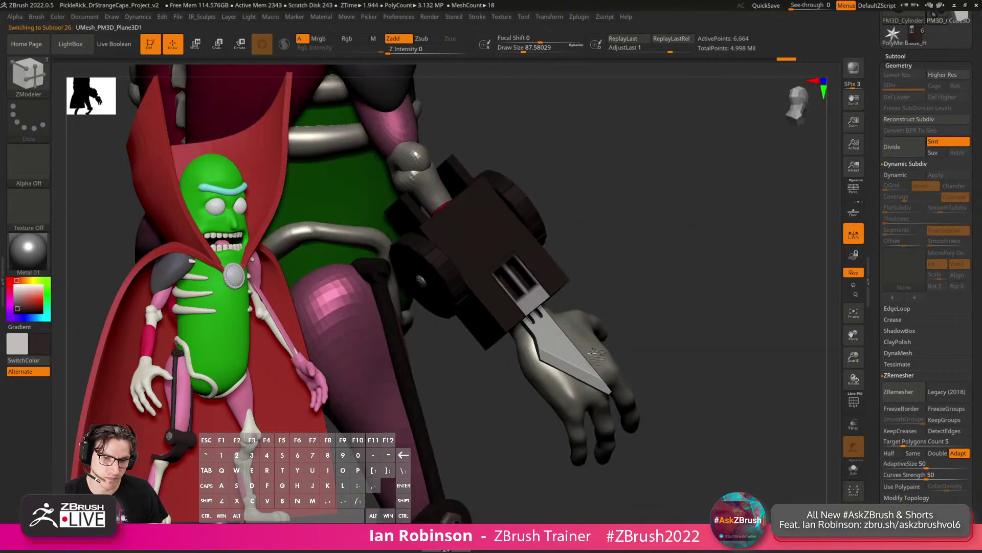
{"action": "key", "text": "ctrl+z"}
{"action": "key", "text": "w"}
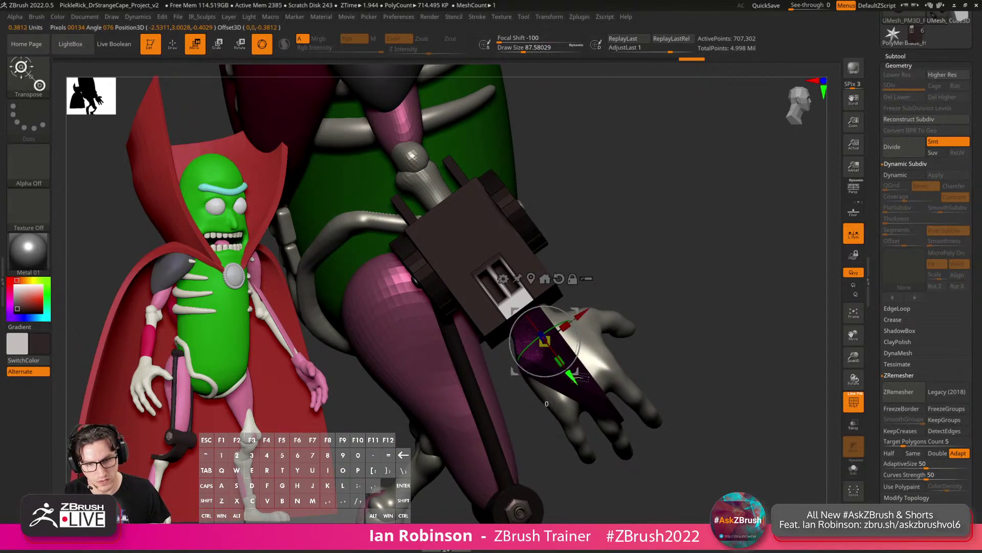
{"action": "left_click_drag", "start_coordinate": [616, 352], "coordinate": [581, 342]}
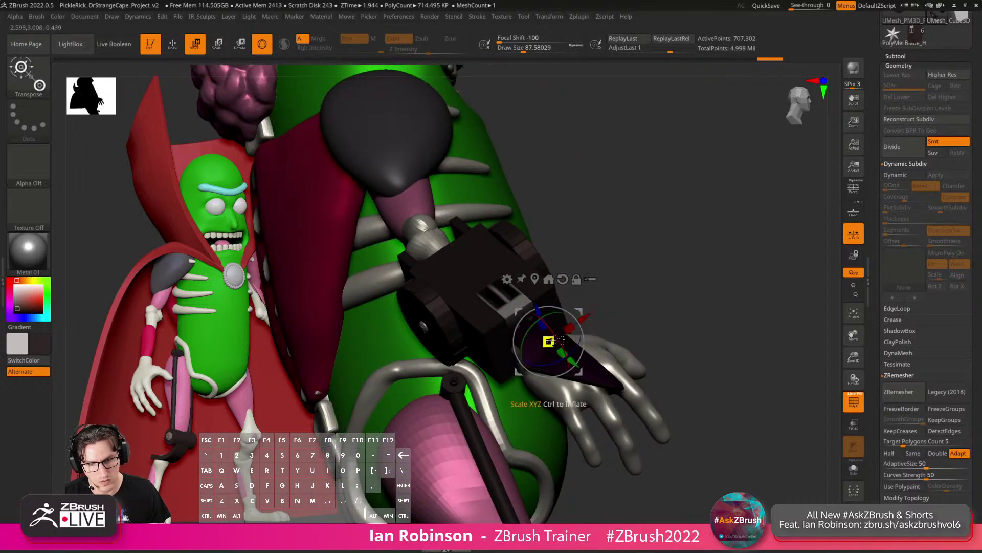
{"action": "mouse_move", "coordinate": [548, 342]}
{"action": "left_mouse_down"}
{"action": "mouse_move", "coordinate": [689, 266]}
{"action": "mouse_move", "coordinate": [658, 342]}
{"action": "mouse_move", "coordinate": [752, 303]}
{"action": "mouse_move", "coordinate": [739, 279]}
{"action": "mouse_move", "coordinate": [766, 271]}
{"action": "mouse_move", "coordinate": [730, 267]}
{"action": "left_mouse_up"}
Turn off the wireframe display and mirror and weld the blade onto the character's other arm.
{"action": "key", "text": "q"}
{"action": "key", "text": "shift+f"}
{"action": "key", "text": "f"}
{"action": "key", "text": "w"}
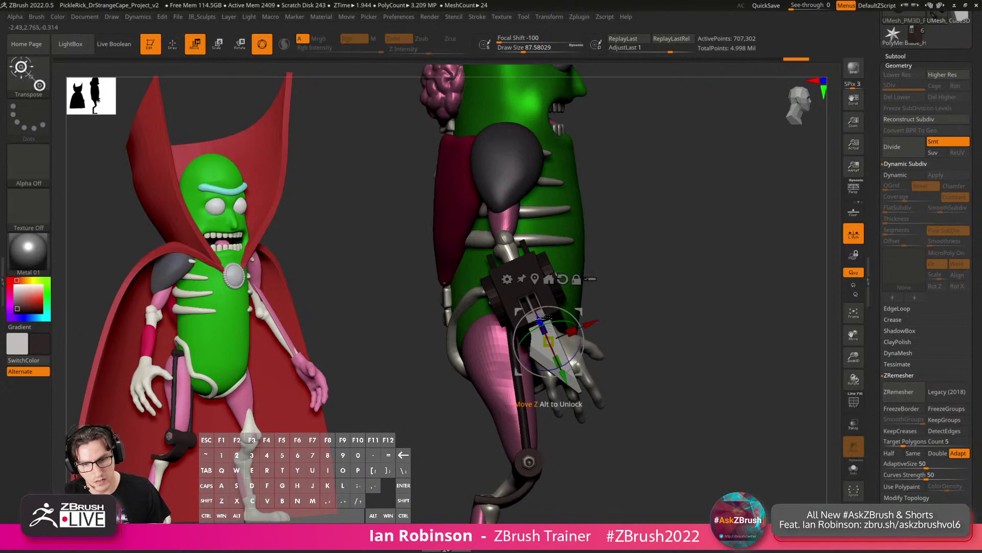
{"action": "key", "text": "q"}
{"action": "mouse_move", "coordinate": [647, 335]}
{"action": "left_mouse_down"}
{"action": "mouse_move", "coordinate": [573, 418]}
{"action": "mouse_move", "coordinate": [449, 418]}
{"action": "left_mouse_up"}
{"action": "key", "text": "g"}
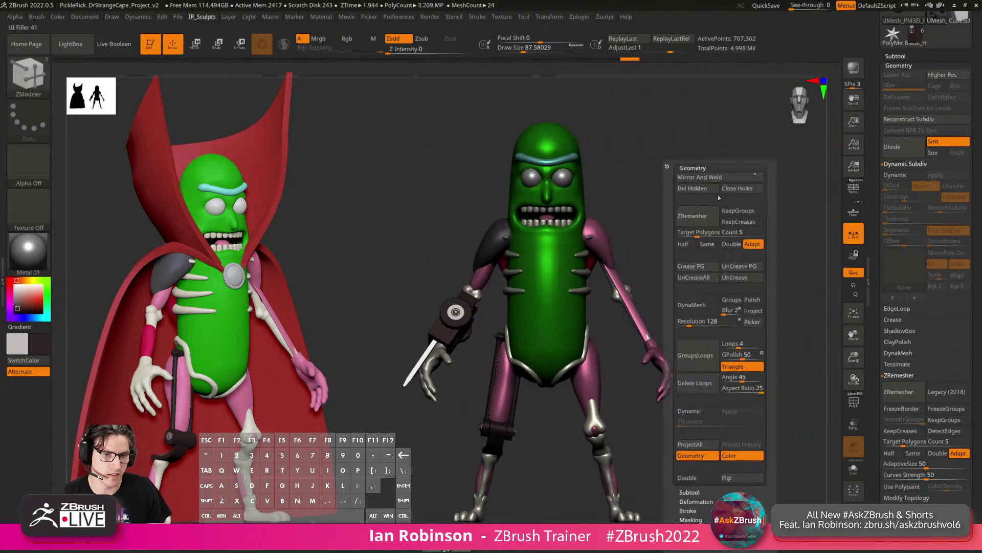
{"action": "left_click", "coordinate": [709, 179]}
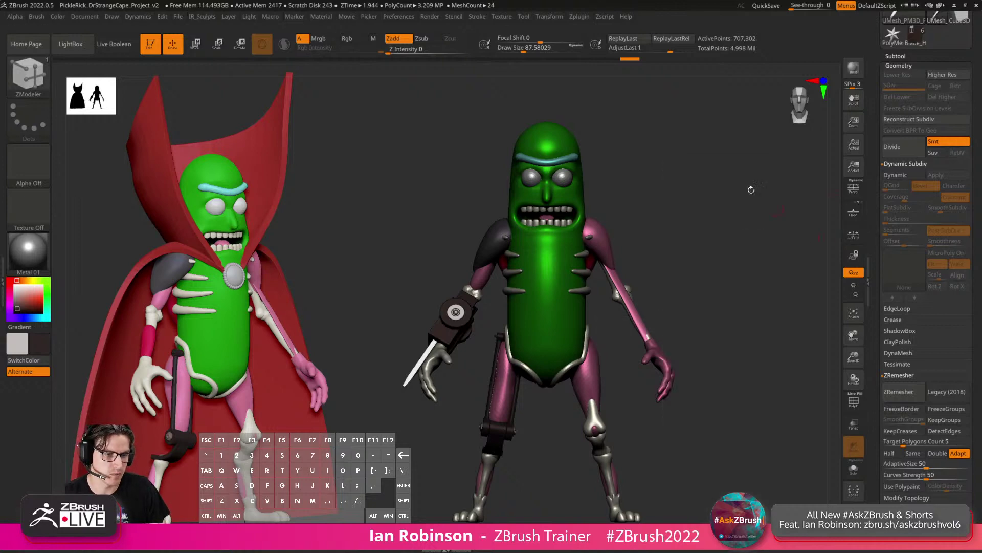
{"action": "key", "text": "g"}
{"action": "left_click_drag", "start_coordinate": [630, 203], "coordinate": [654, 228], "text": "alt"}
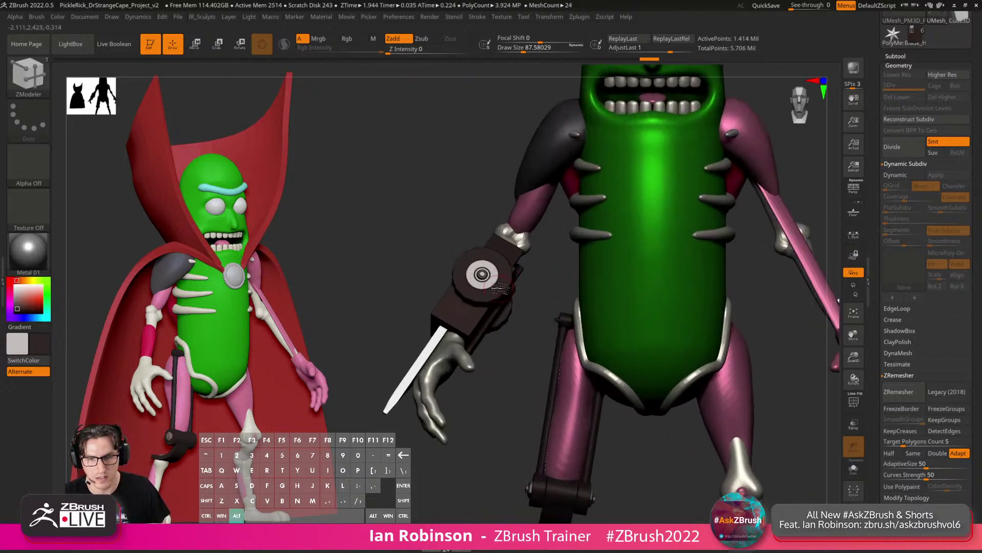
Select the wheel subtool, show its wireframe, and mirror and weld the wheels onto the other arm.
{"action": "left_click", "coordinate": [494, 284], "text": "alt"}
{"action": "key", "text": "shift+f"}
{"action": "left_click_drag", "start_coordinate": [540, 279], "coordinate": [562, 255], "text": "alt"}
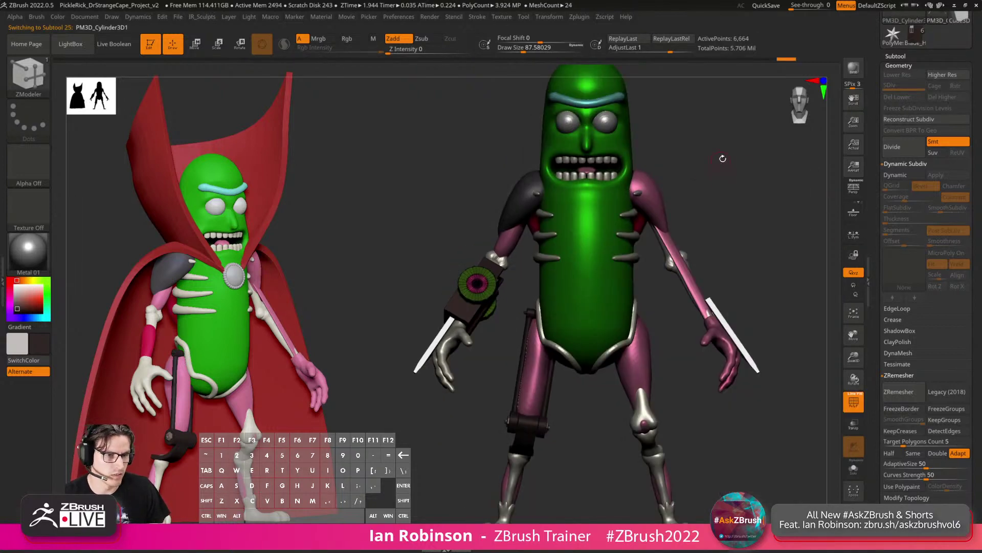
{"action": "key", "text": "g"}
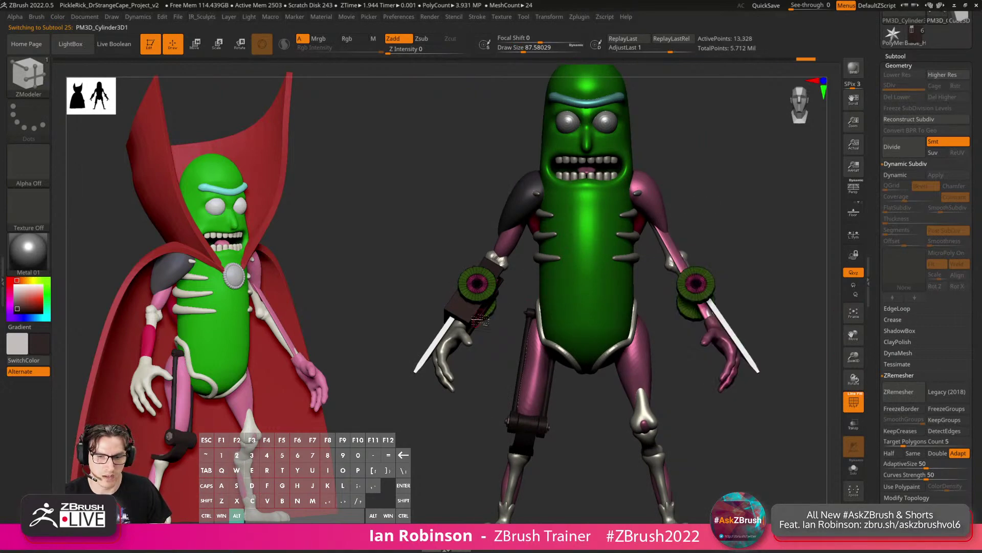
Select the Blade_Handle subtool and mirror and weld it onto the other arm.
{"action": "left_click", "coordinate": [477, 310], "text": "alt"}
{"action": "key", "text": "g"}
{"action": "left_click", "coordinate": [687, 177]}
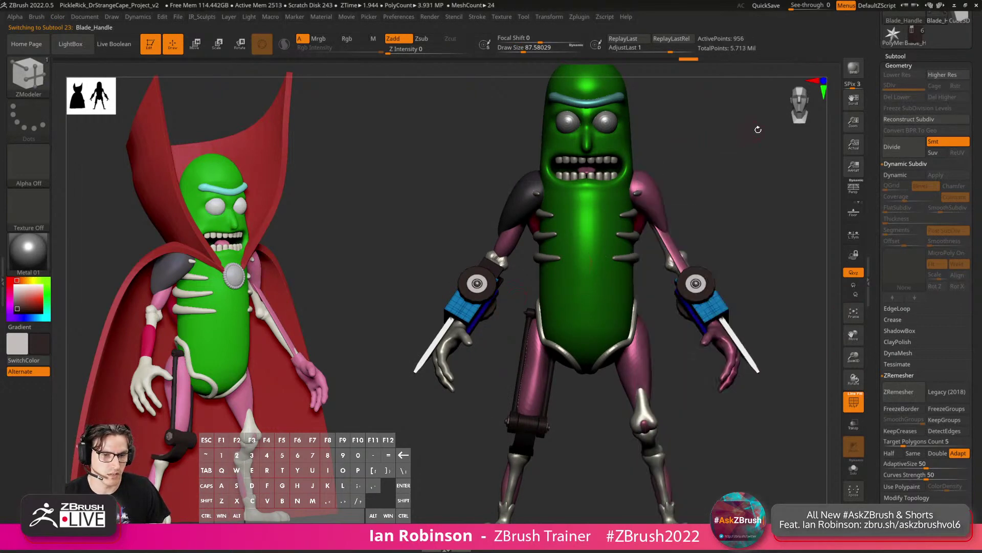
Check the mirrored assemblies from behind and save the project over PickleRick_DrStrangeCape_Project_v2.zpr.
{"action": "left_click_drag", "start_coordinate": [758, 129], "coordinate": [719, 229]}
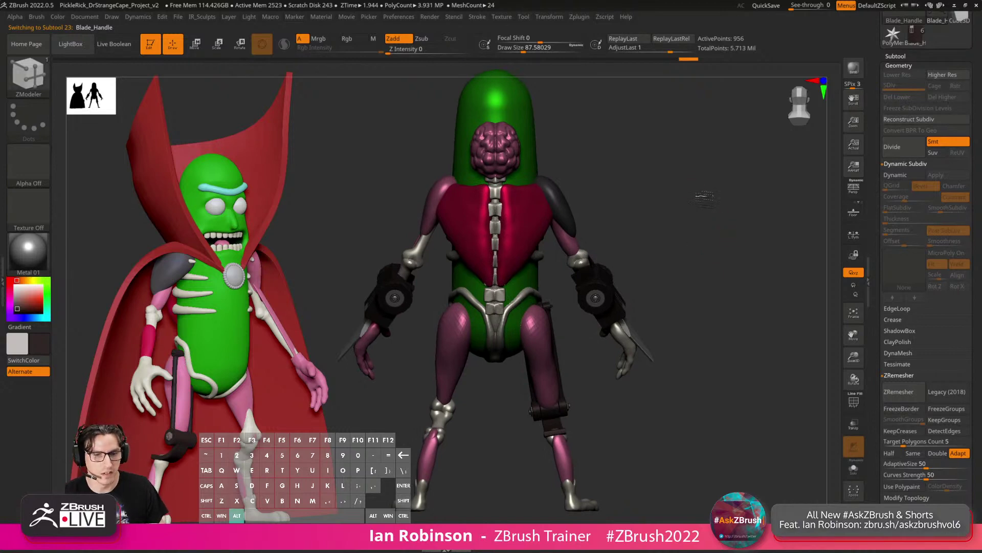
{"action": "left_click_drag", "start_coordinate": [705, 197], "coordinate": [732, 197], "text": "alt"}
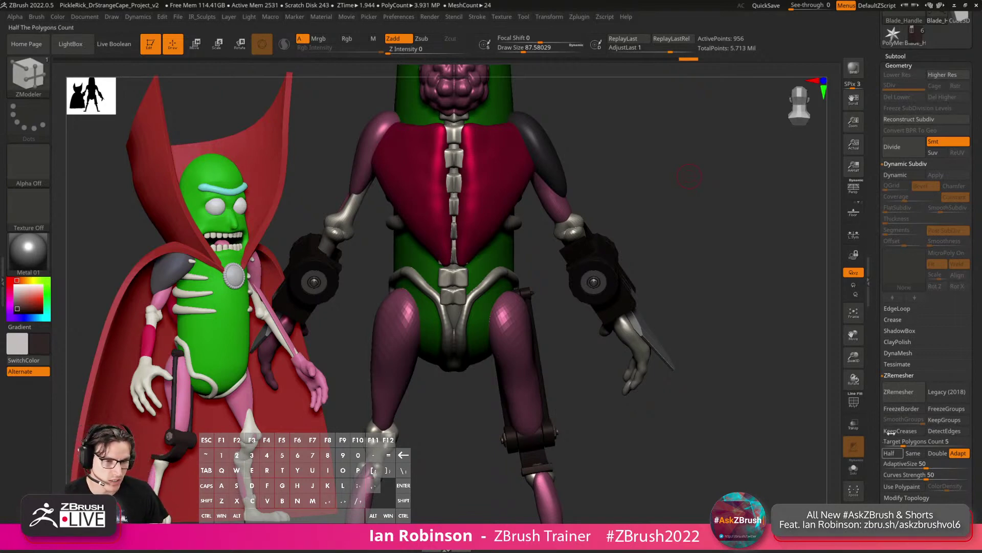
{"action": "key", "text": "ctrl+s"}
{"action": "key", "text": "Return"}
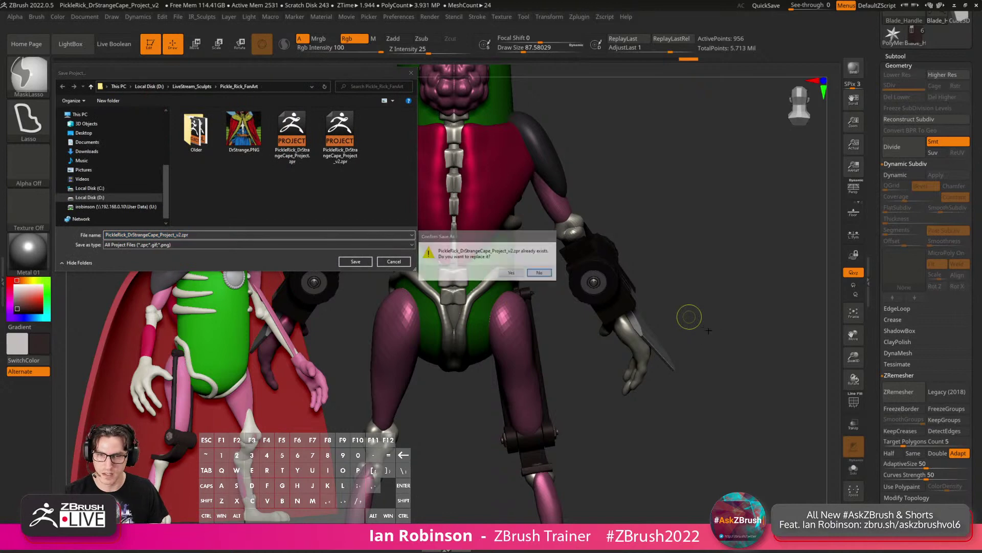
{"action": "key", "text": "y"}
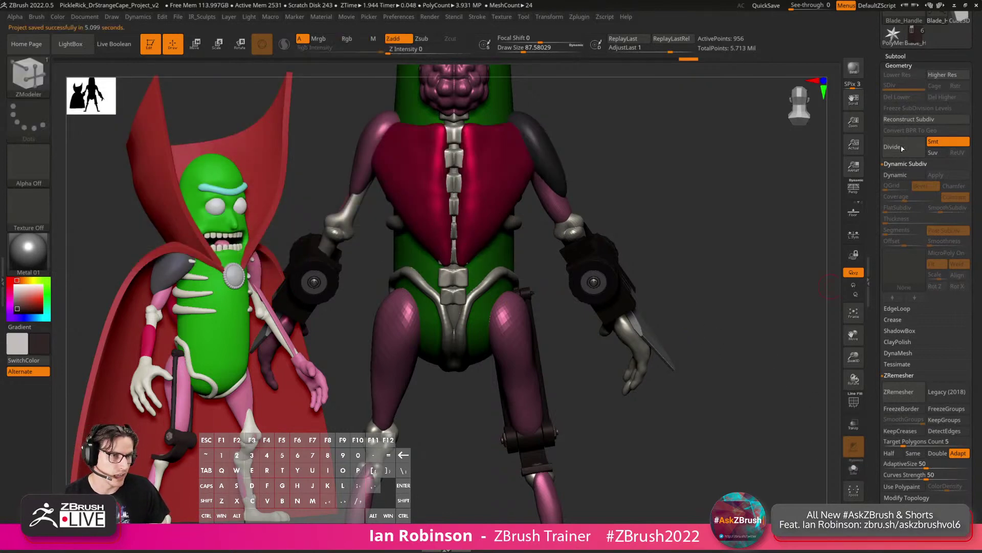
Switch to the Cube3D primitive tool, frame it with its wireframe shown, and swap to the lighter colour.
{"action": "left_click_drag", "start_coordinate": [967, 60], "coordinate": [955, 141]}
{"action": "left_click", "coordinate": [959, 145]}
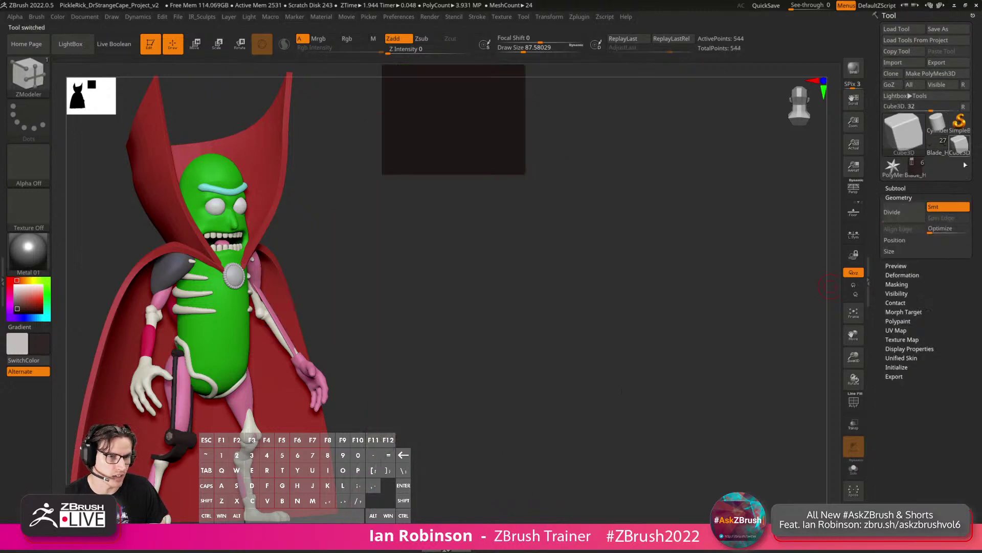
{"action": "key", "text": "f"}
{"action": "left_click_drag", "start_coordinate": [679, 271], "coordinate": [673, 238], "text": "alt"}
{"action": "key", "text": "shift+f"}
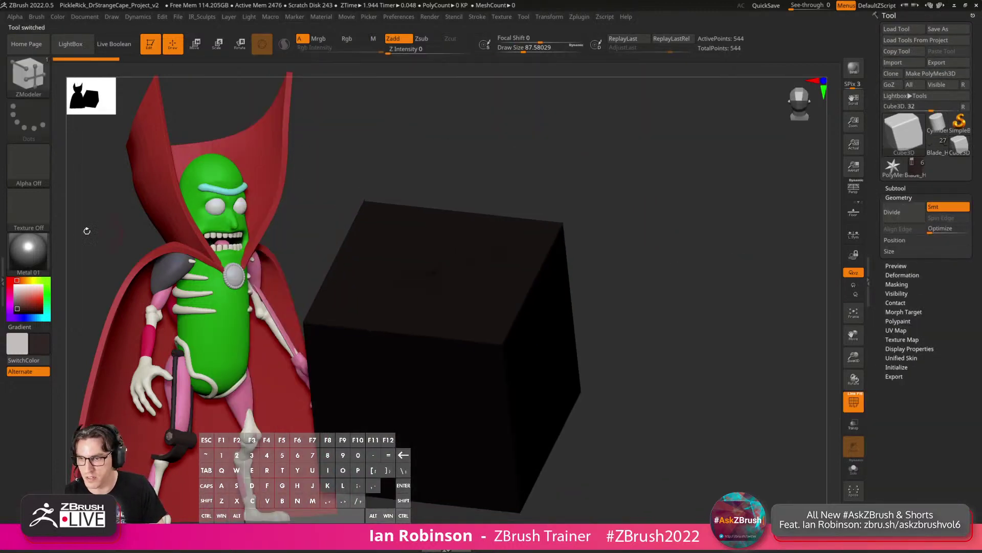
{"action": "key", "text": "v"}
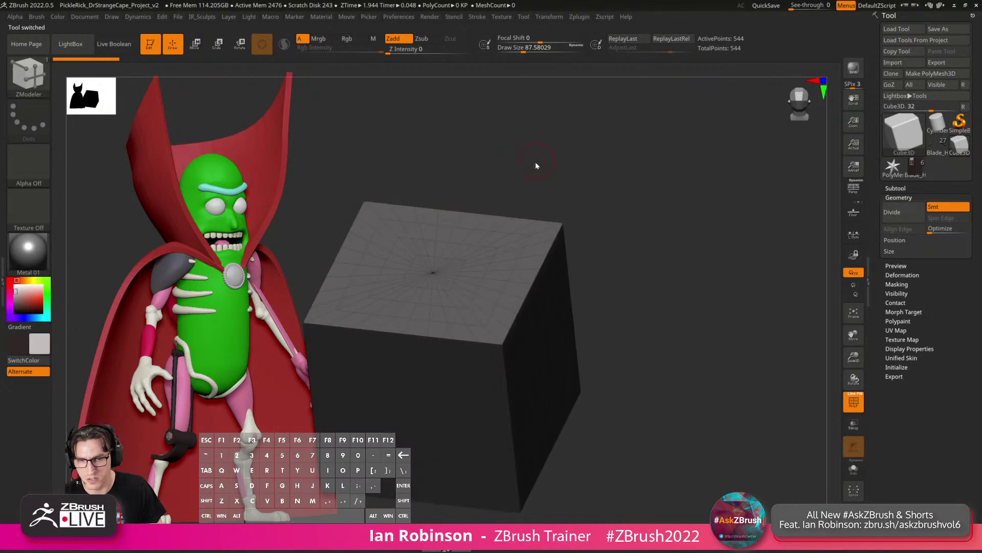
Convert the cube to a PolyMesh3D and replace it with a PolyCube through the gizmo's transform types.
{"action": "left_click", "coordinate": [930, 73]}
{"action": "key", "text": "w"}
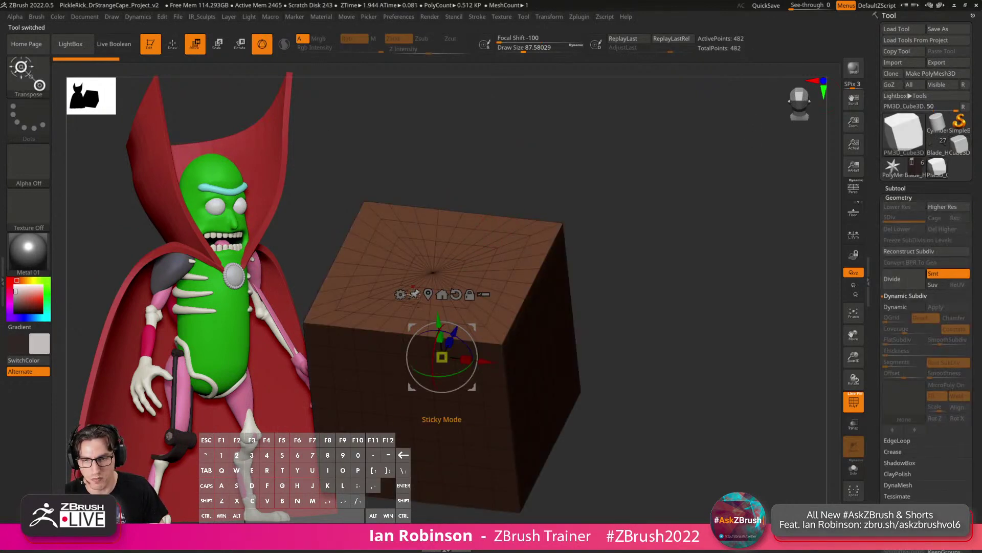
{"action": "left_click", "coordinate": [401, 295]}
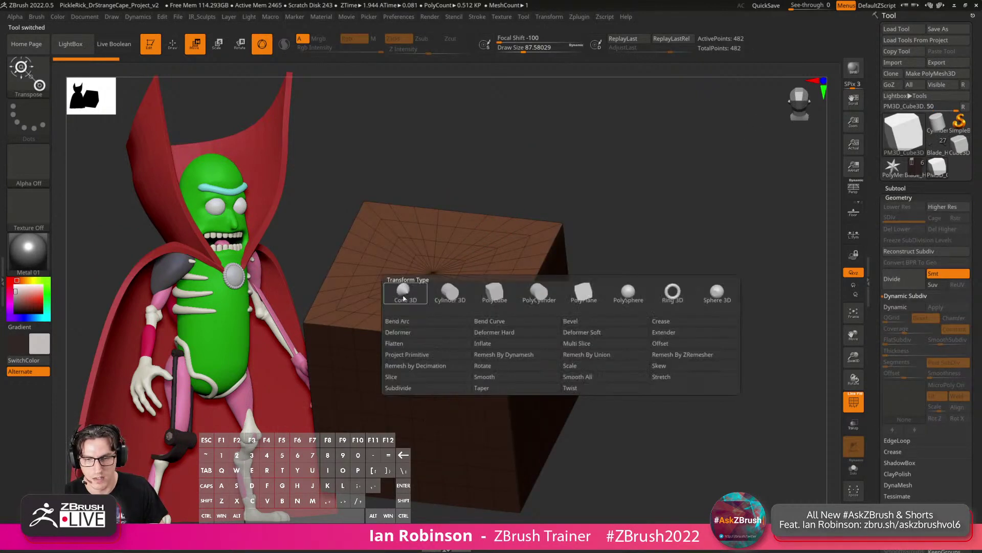
{"action": "left_click", "coordinate": [497, 297]}
{"action": "left_click_drag", "start_coordinate": [588, 204], "coordinate": [646, 233]}
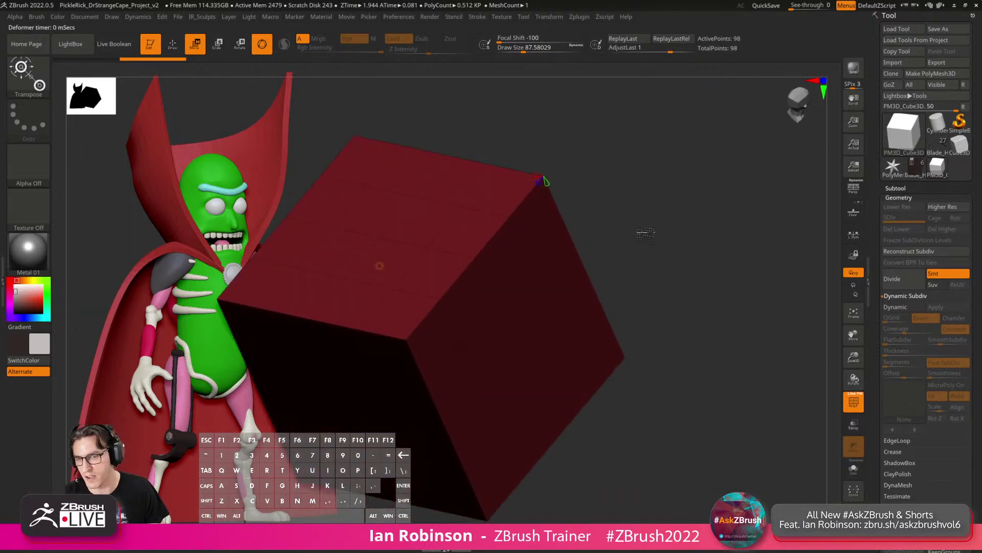
Activate the ZModeler brush and orient the cube to a straight-on front view.
{"action": "key", "text": "w"}
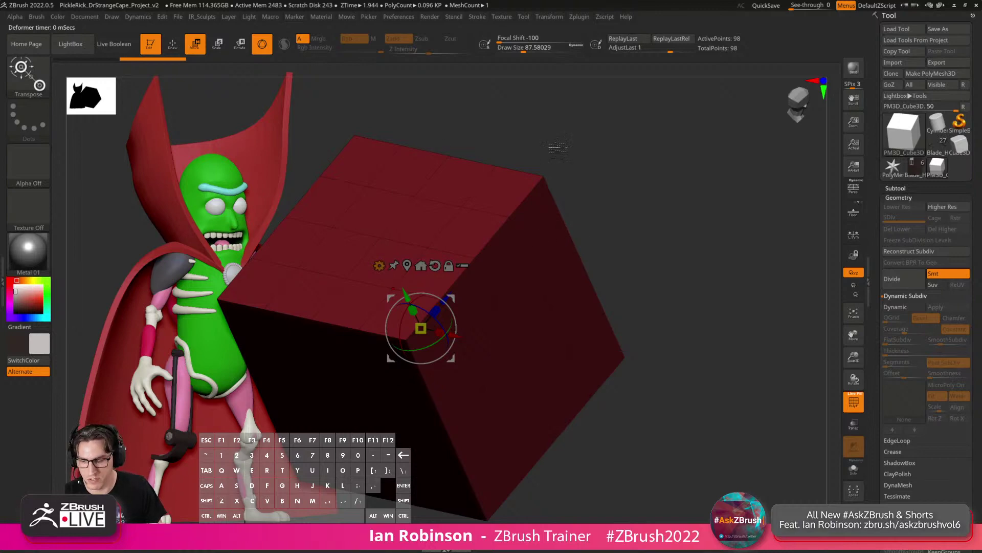
{"action": "key", "text": "b"}
{"action": "key", "text": "z"}
{"action": "key", "text": "m"}
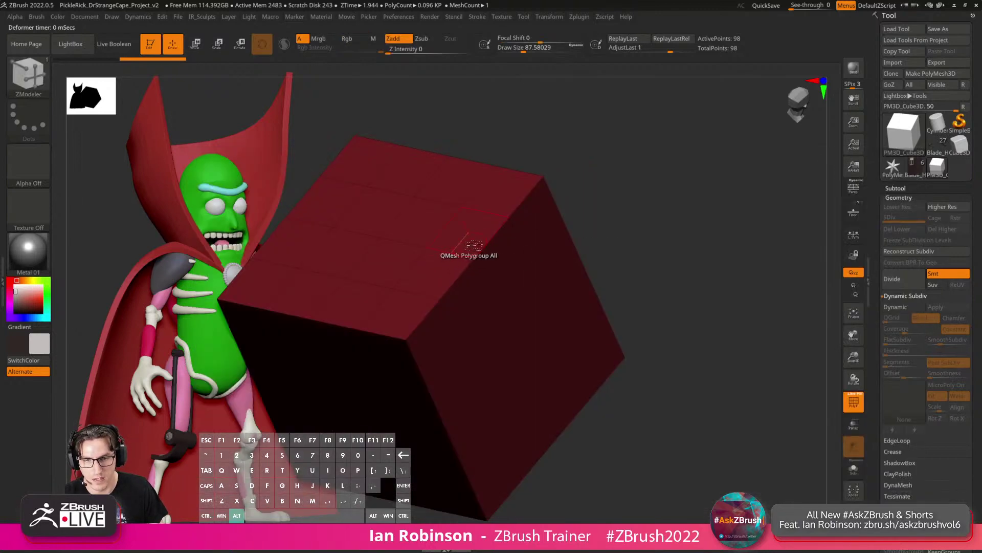
{"action": "mouse_move", "coordinate": [470, 238]}
{"action": "left_mouse_down", "text": "alt"}
{"action": "mouse_move", "coordinate": [541, 317]}
{"action": "mouse_move", "coordinate": [564, 366]}
{"action": "left_mouse_up", "text": "alt"}
{"action": "left_click_drag", "start_coordinate": [752, 327], "coordinate": [690, 268]}
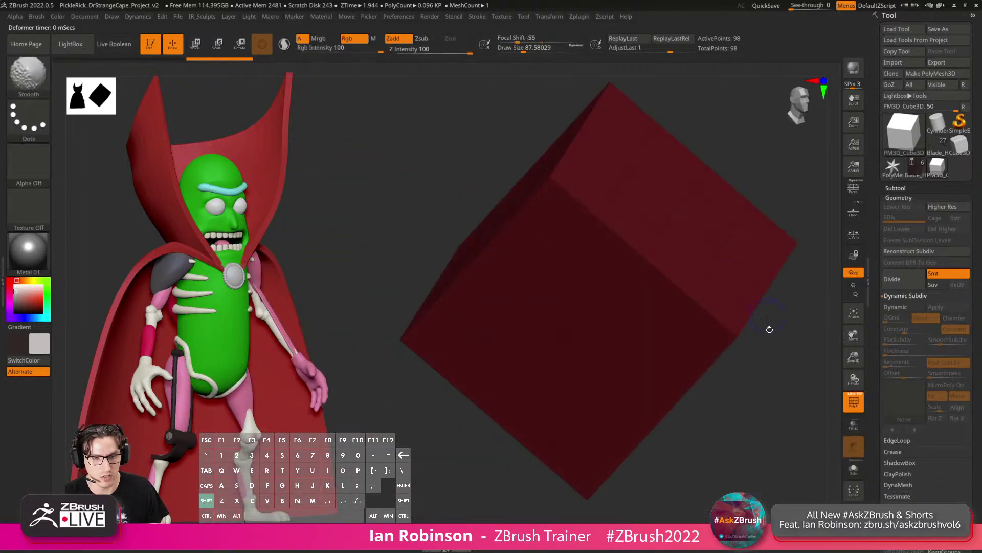
{"action": "mouse_move", "coordinate": [770, 329]}
{"action": "left_mouse_down"}
{"action": "mouse_move", "coordinate": [778, 355]}
{"action": "mouse_move", "coordinate": [730, 373]}
{"action": "mouse_move", "coordinate": [672, 306]}
{"action": "mouse_move", "coordinate": [588, 257]}
{"action": "mouse_move", "coordinate": [594, 358]}
{"action": "mouse_move", "coordinate": [614, 274]}
{"action": "mouse_move", "coordinate": [578, 282]}
{"action": "mouse_move", "coordinate": [395, 217]}
{"action": "left_mouse_up"}
{"action": "left_click_drag", "start_coordinate": [395, 218], "coordinate": [435, 308]}
{"action": "left_click", "coordinate": [808, 111]}
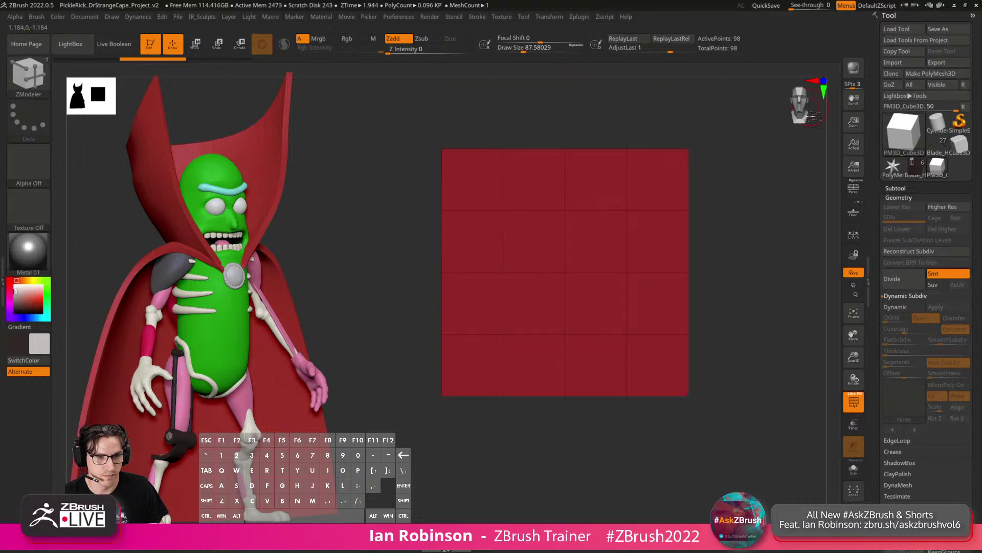
Mark the two middle columns of polygons on the cube's front face, undoing the stray marking on the adjoining side.
{"action": "left_click", "coordinate": [568, 225]}
{"action": "left_click", "coordinate": [539, 360]}
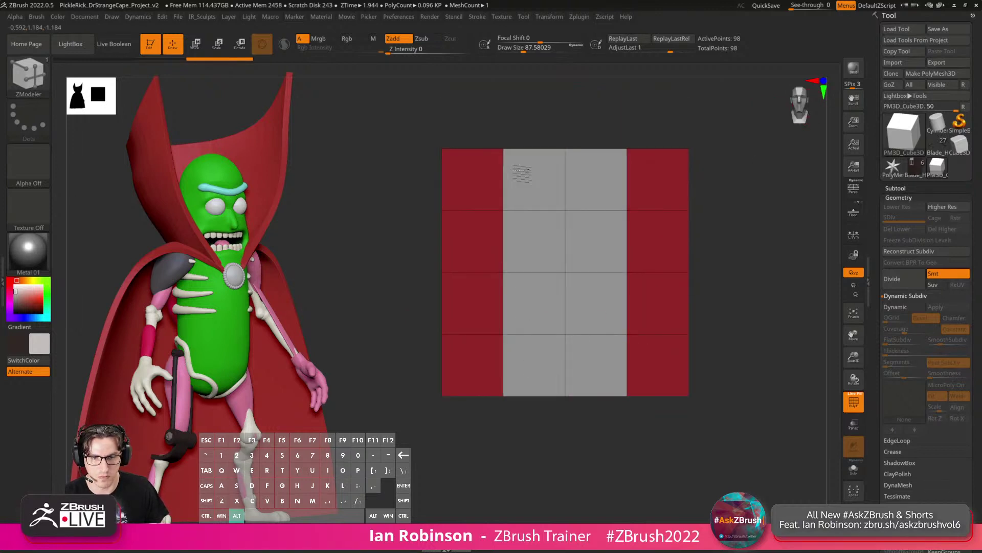
{"action": "left_click_drag", "start_coordinate": [700, 135], "coordinate": [699, 193]}
{"action": "left_click", "coordinate": [607, 171], "text": "alt"}
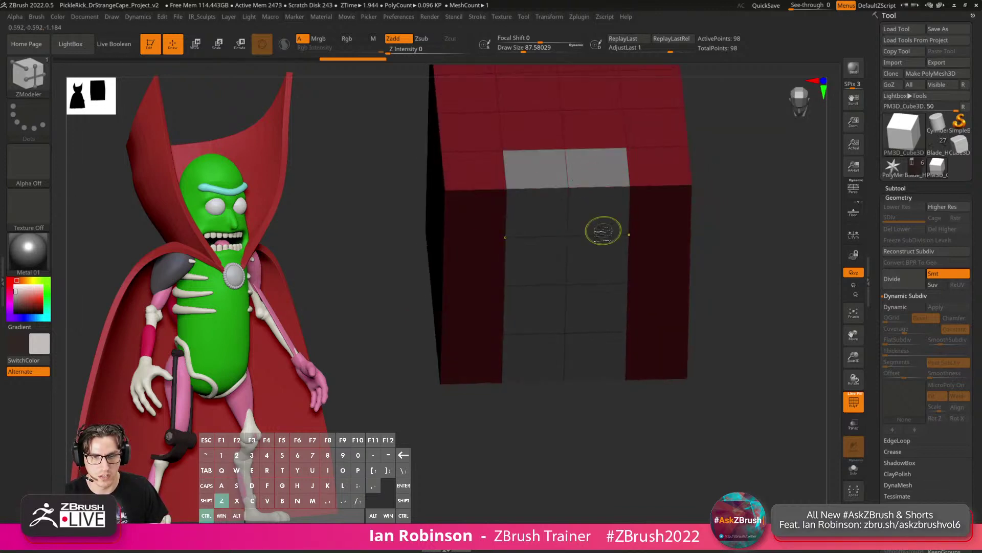
{"action": "key", "text": "ctrl+z"}
{"action": "key", "text": "space"}
{"action": "left_click", "coordinate": [671, 297]}
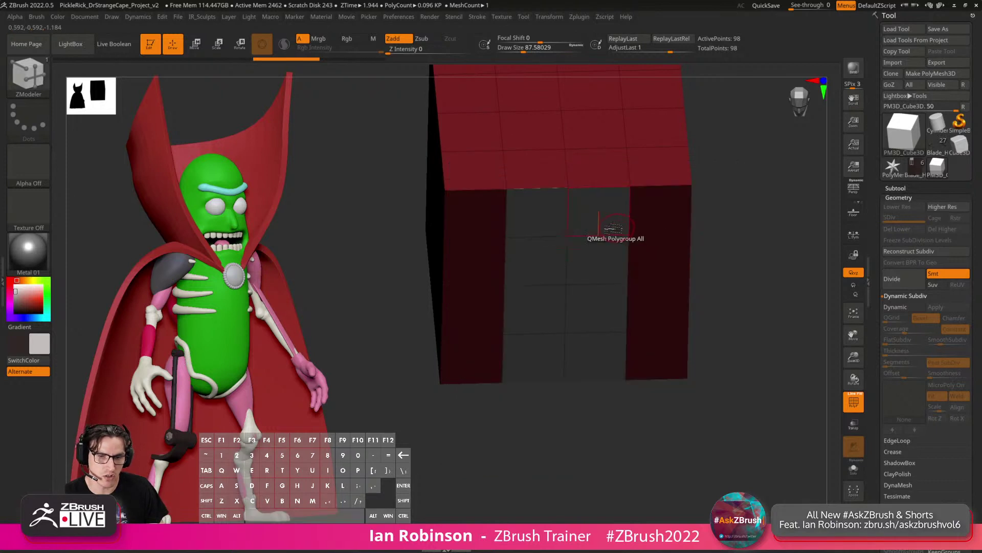
Mark the middle strip across the cube and QMesh it inward to cut a wide open channel between two side walls.
{"action": "left_click_drag", "start_coordinate": [597, 225], "coordinate": [589, 110]}
{"action": "left_click_drag", "start_coordinate": [563, 215], "coordinate": [700, 191]}
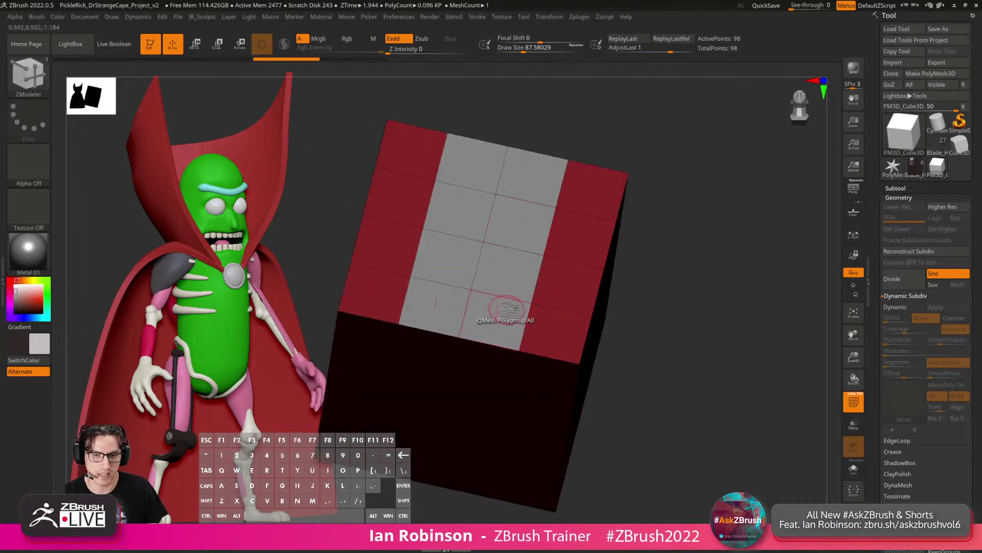
{"action": "left_click_drag", "start_coordinate": [508, 314], "coordinate": [632, 272]}
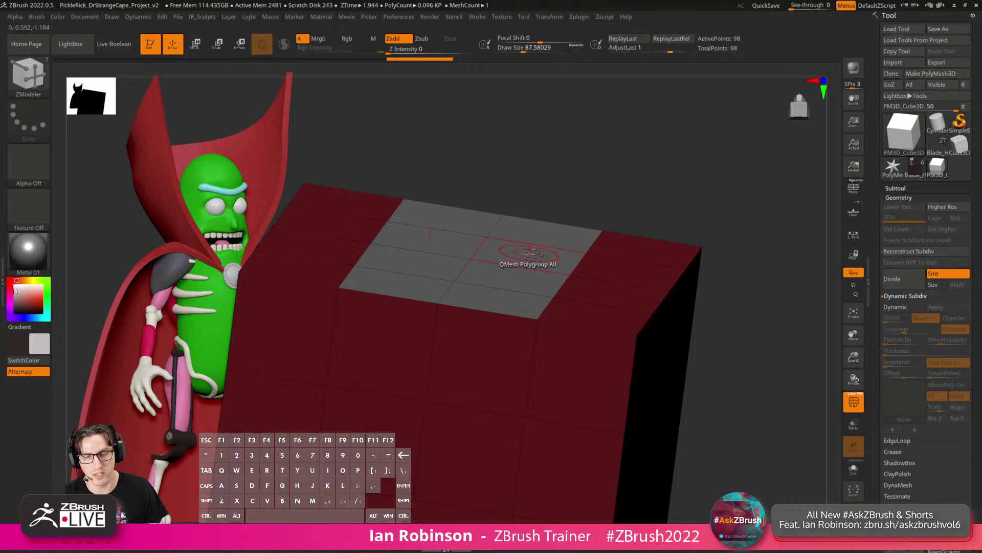
{"action": "left_click_drag", "start_coordinate": [532, 252], "coordinate": [526, 356]}
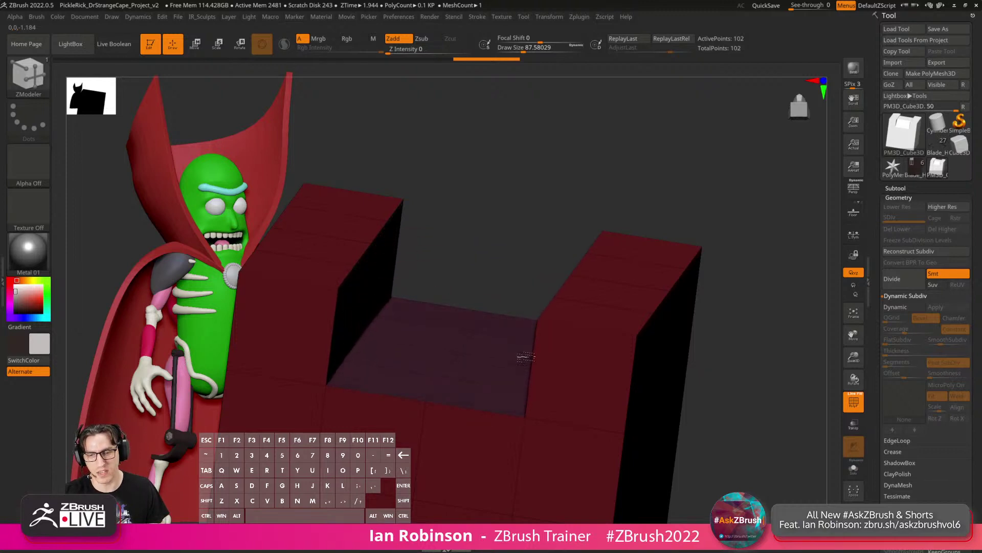
Insert single edge loops along the channel close to its inner corners, undoing the misplaced ones.
{"action": "right_click_drag", "start_coordinate": [578, 299], "coordinate": [632, 271], "text": "alt"}
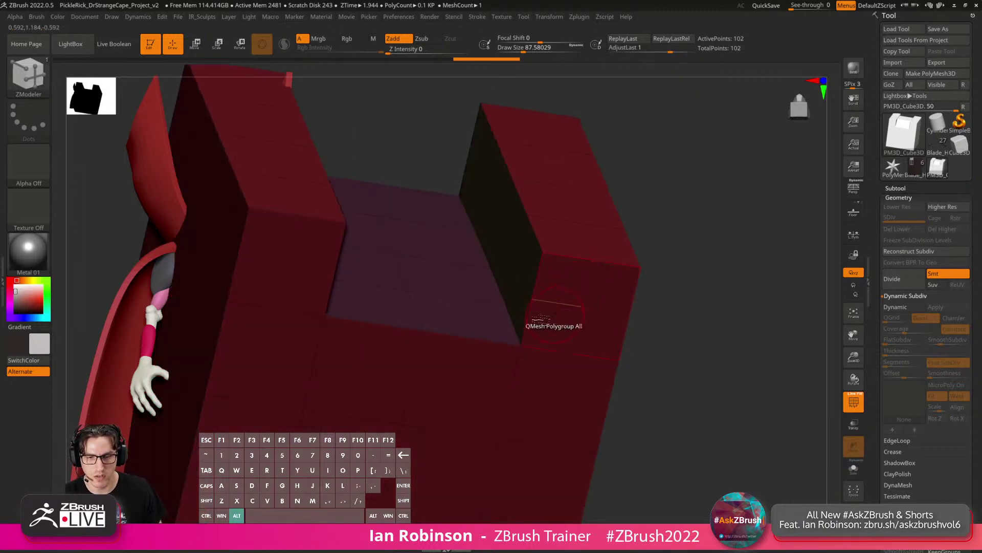
{"action": "right_click_drag", "start_coordinate": [552, 317], "coordinate": [621, 312], "text": "alt"}
{"action": "key", "text": "space"}
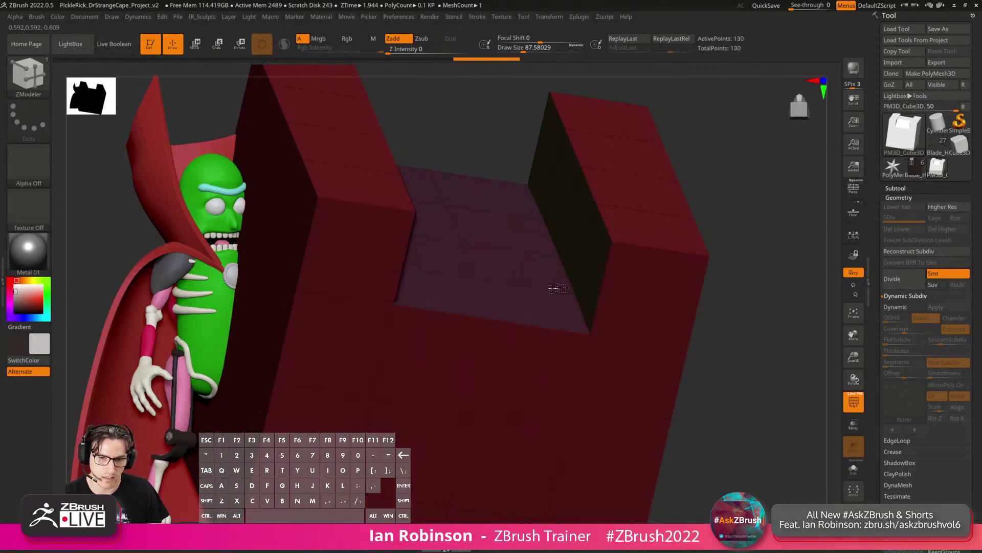
{"action": "key", "text": "space"}
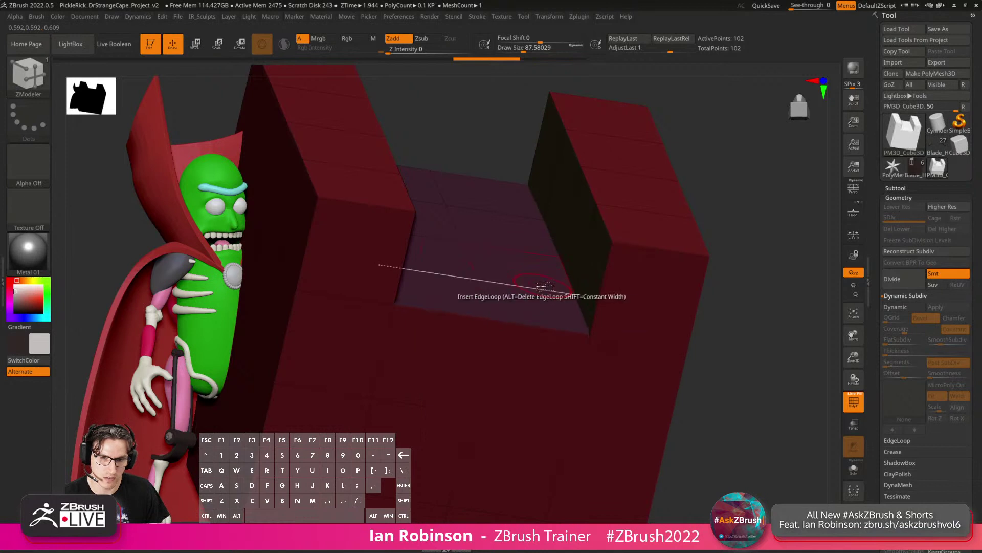
{"action": "left_click", "coordinate": [584, 271]}
{"action": "key", "text": "ctrl+z"}
{"action": "left_click_drag", "start_coordinate": [582, 269], "coordinate": [576, 282]}
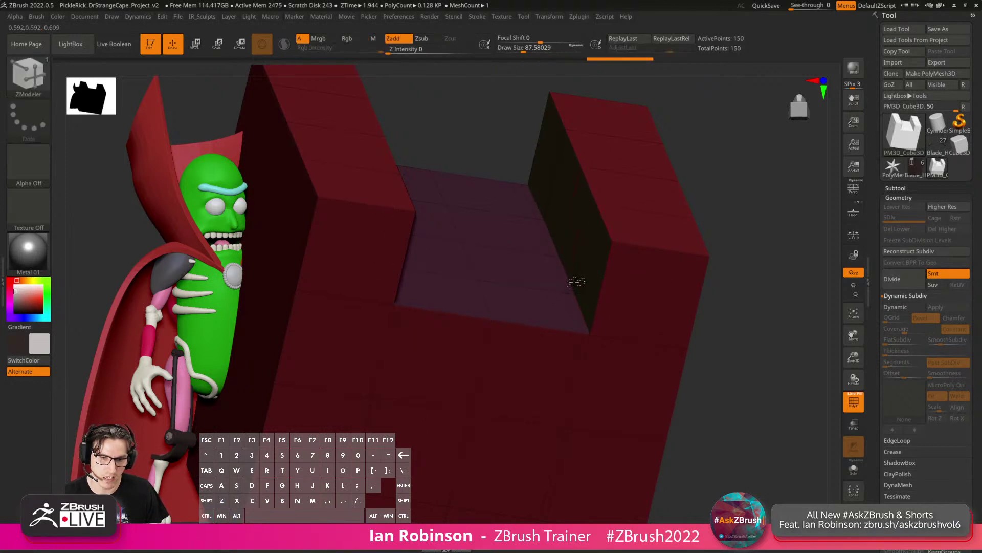
{"action": "left_click", "coordinate": [584, 309]}
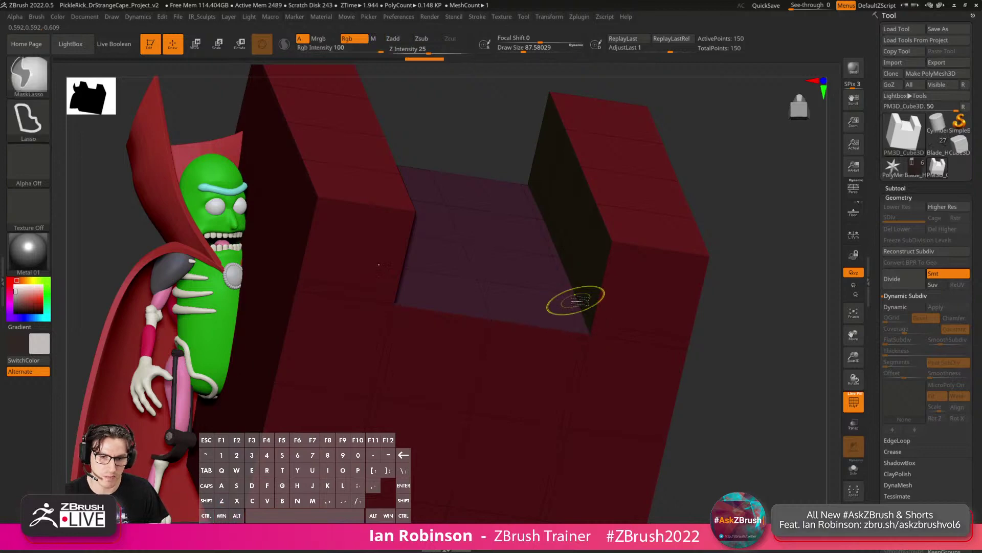
{"action": "key", "text": "ctrl+z"}
{"action": "right_click_drag", "start_coordinate": [582, 306], "coordinate": [522, 290], "text": "ctrl"}
Form a narrow sloped strip along the channel's inner corners from the marked corner faces and remove the surplus edge loop.
{"action": "left_click", "coordinate": [565, 308], "text": "alt"}
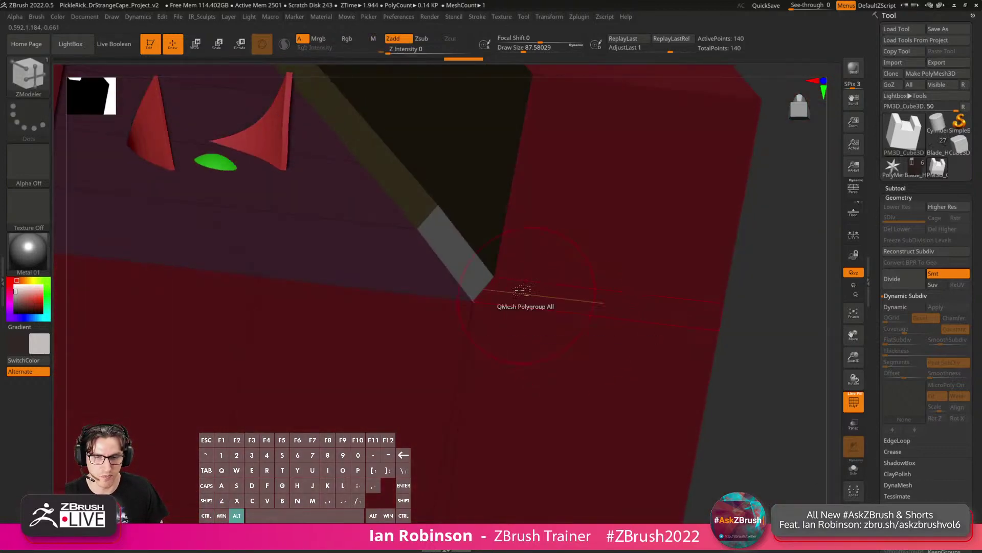
{"action": "right_click_drag", "start_coordinate": [449, 287], "coordinate": [528, 328]}
{"action": "left_click", "coordinate": [530, 329], "text": "alt"}
{"action": "key", "text": "ctrl+z"}
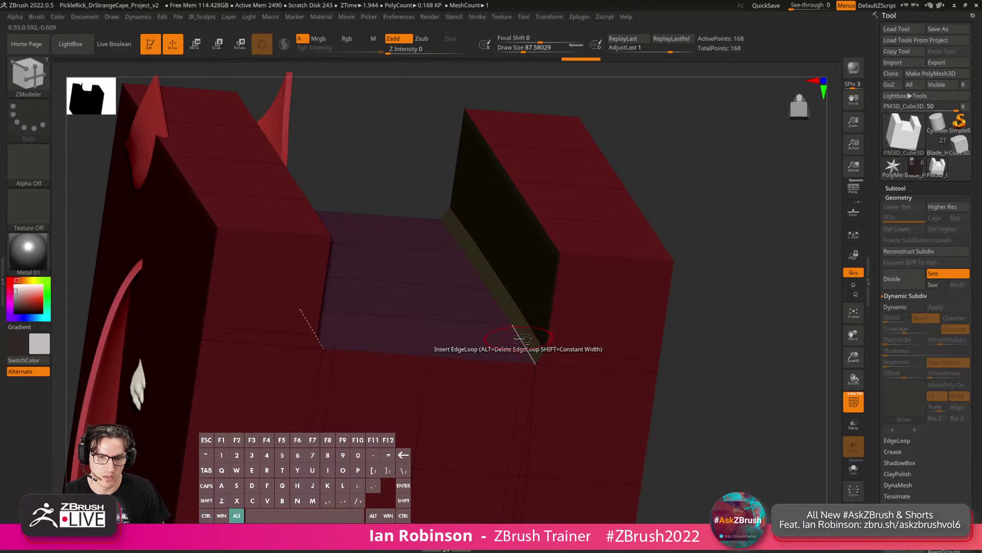
{"action": "left_click", "coordinate": [525, 341], "text": "alt"}
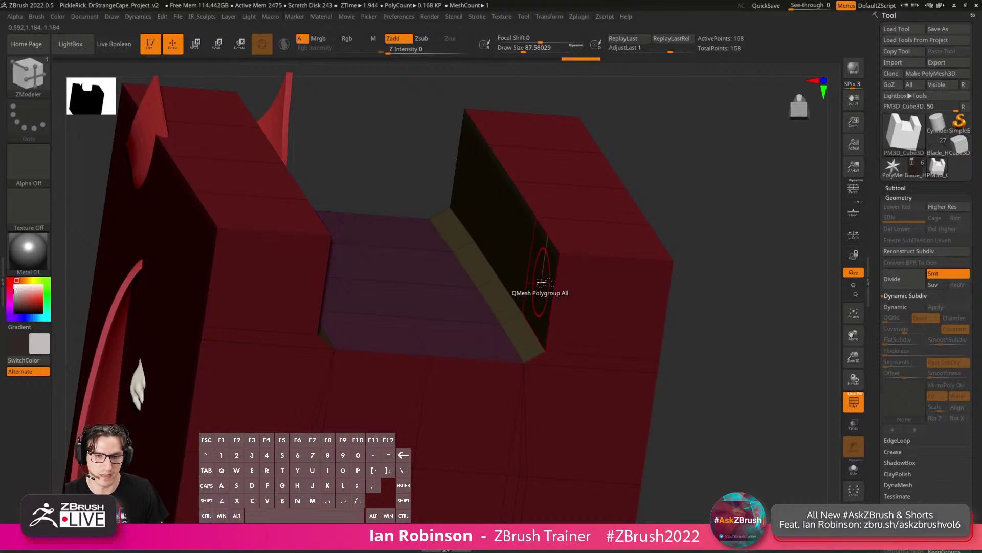
Try several QMesh extrusions of the channel's side wall and undo them.
{"action": "left_click", "coordinate": [544, 283]}
{"action": "mouse_move", "coordinate": [542, 286]}
{"action": "left_mouse_down", "text": "shift"}
{"action": "mouse_move", "coordinate": [532, 287]}
{"action": "mouse_move", "coordinate": [541, 288]}
{"action": "left_mouse_up", "text": "shift"}
{"action": "right_click_drag", "start_coordinate": [540, 288], "coordinate": [551, 292]}
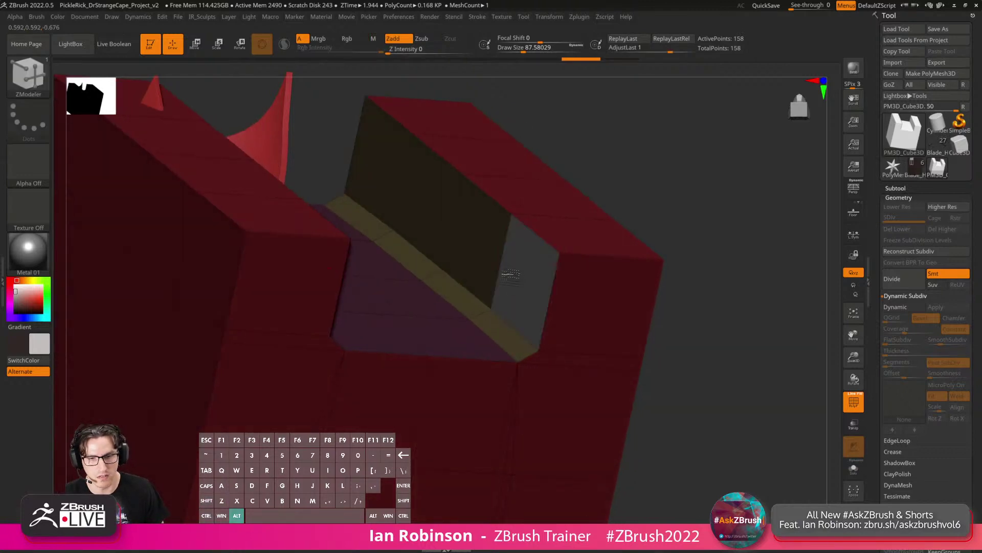
{"action": "left_click", "coordinate": [533, 282]}
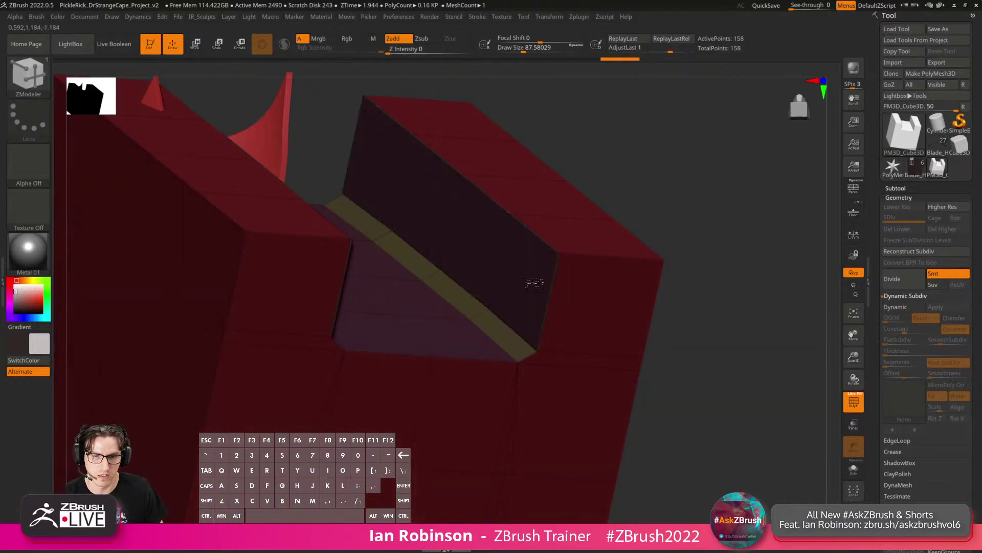
{"action": "left_click", "coordinate": [533, 283]}
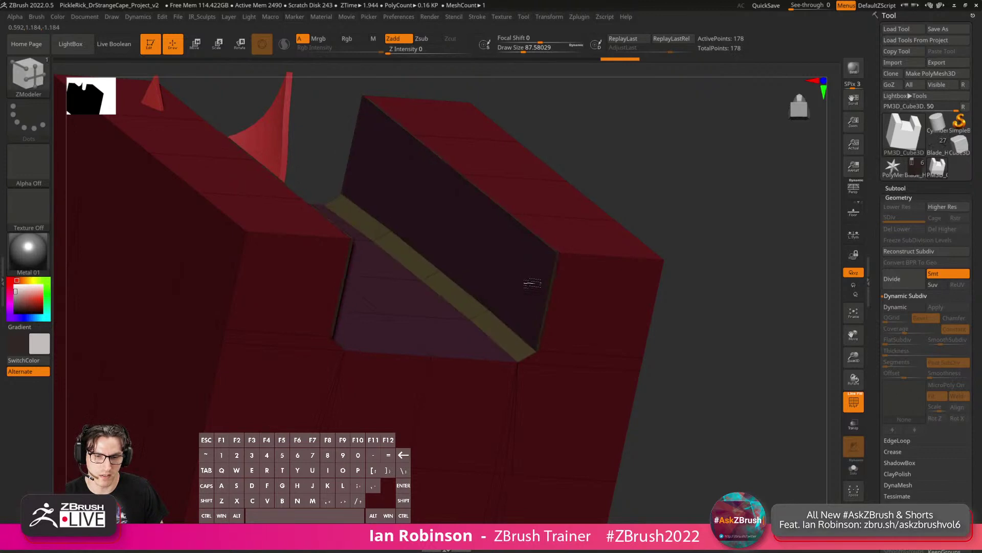
{"action": "left_click", "coordinate": [532, 287], "text": "shift"}
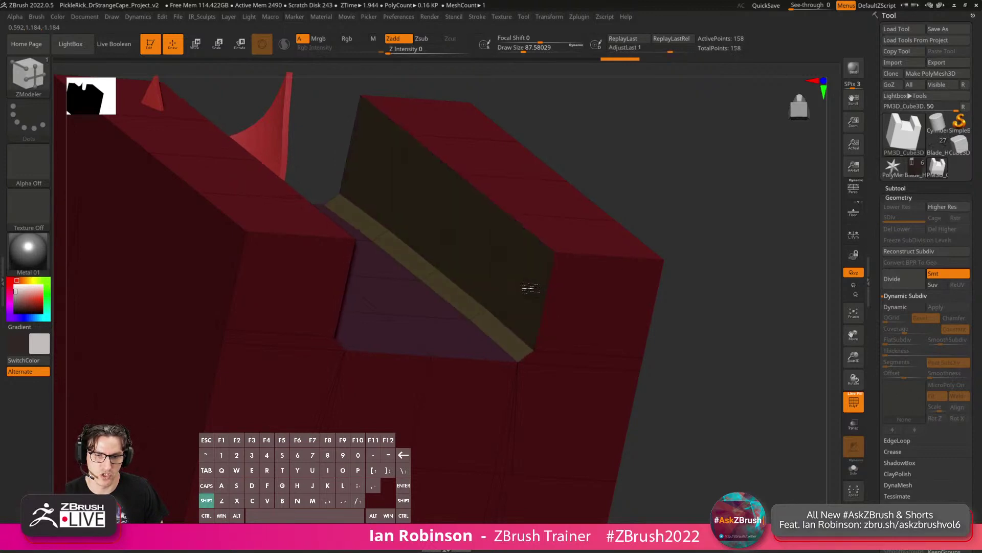
{"action": "left_click", "coordinate": [525, 291]}
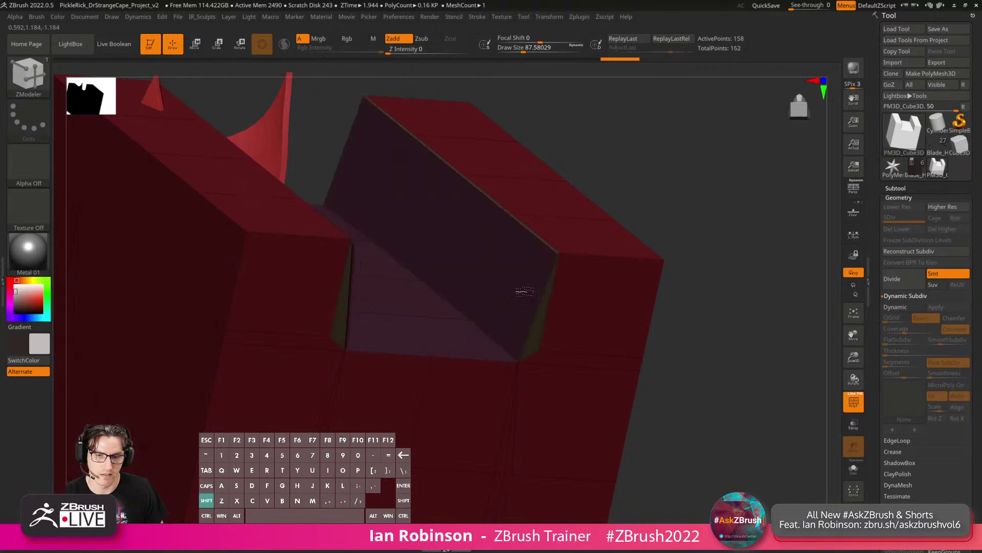
{"action": "key", "text": "ctrl+z"}
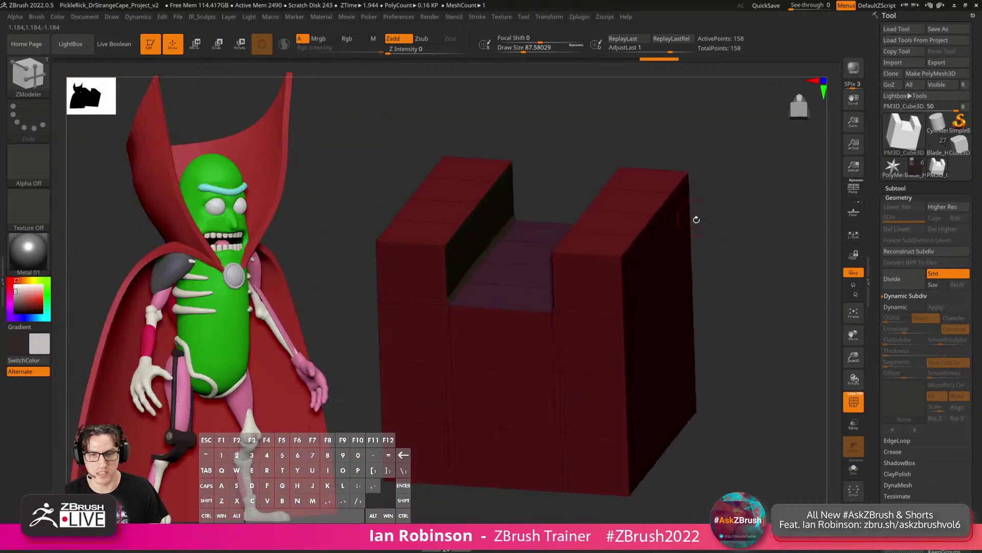
Switch to the 27-subtool Blade_Handle tool, solo the handle, and examine its open channel and recessed slots.
{"action": "left_click_drag", "start_coordinate": [696, 219], "coordinate": [710, 278]}
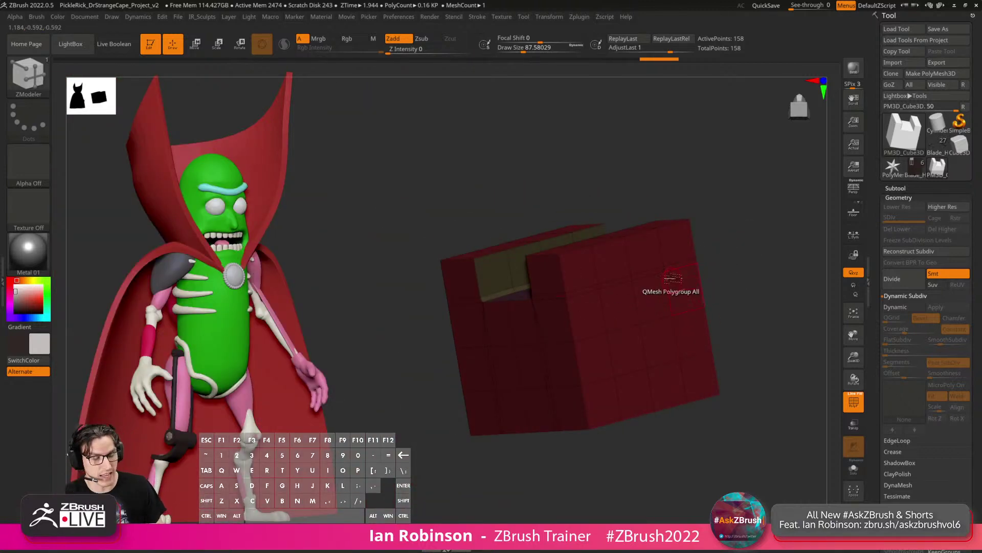
{"action": "left_click", "coordinate": [915, 176]}
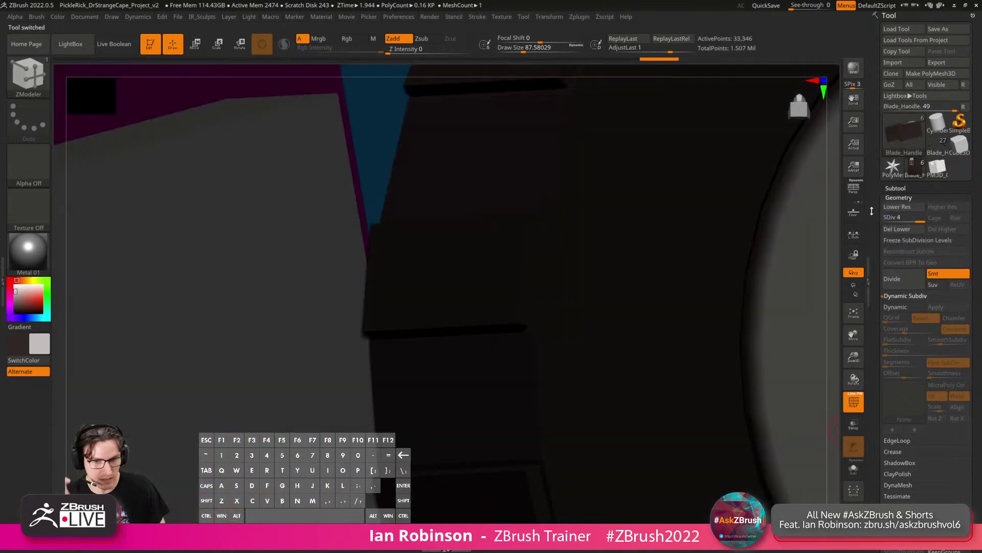
{"action": "left_click", "coordinate": [940, 147]}
{"action": "left_click_drag", "start_coordinate": [767, 328], "coordinate": [721, 324]}
{"action": "left_click", "coordinate": [853, 468]}
{"action": "left_click_drag", "start_coordinate": [809, 416], "coordinate": [620, 362], "text": "alt"}
{"action": "left_click_drag", "start_coordinate": [742, 358], "coordinate": [633, 395], "text": "alt"}
{"action": "right_click_drag", "start_coordinate": [635, 396], "coordinate": [624, 243]}
{"action": "key", "text": "ctrl+z"}
{"action": "key", "text": "ctrl+shift+z"}
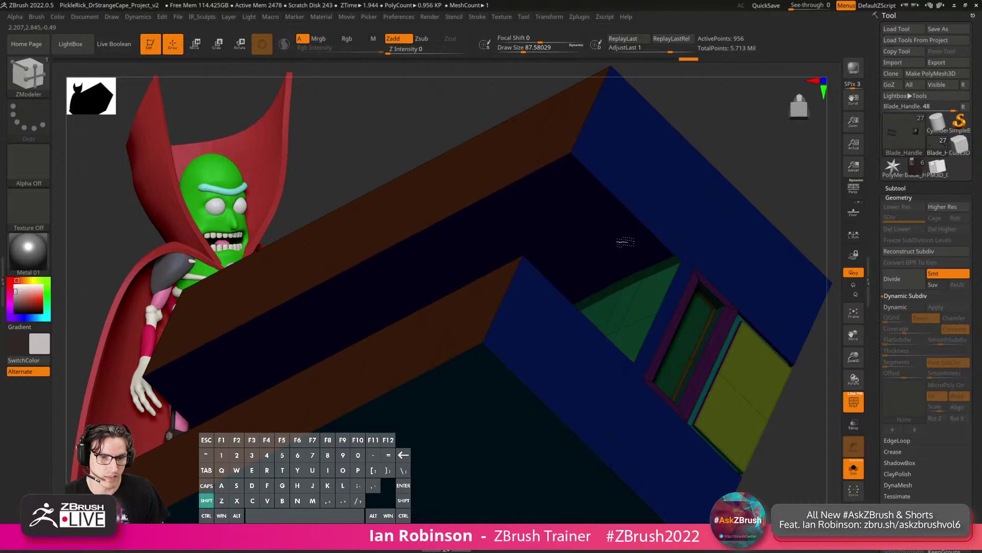
{"action": "mouse_move", "coordinate": [625, 242]}
{"action": "right_mouse_down", "text": "shift"}
{"action": "mouse_move", "coordinate": [638, 247]}
{"action": "mouse_move", "coordinate": [621, 273]}
{"action": "mouse_move", "coordinate": [604, 256]}
{"action": "right_mouse_up", "text": "shift"}
Try inserting additional edge loops on the soloed blade handle, then step back through the undo history.
{"action": "key", "text": "space"}
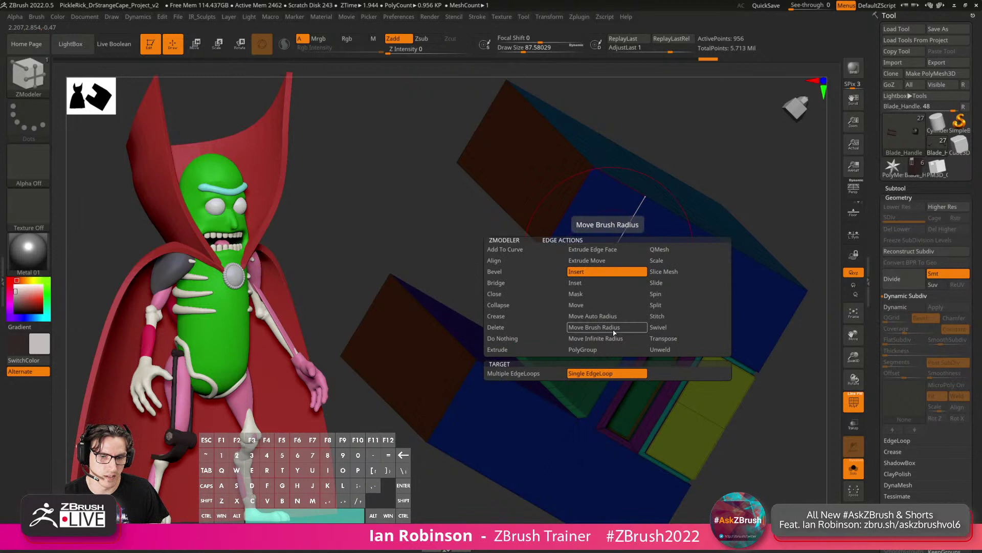
{"action": "left_click", "coordinate": [556, 376]}
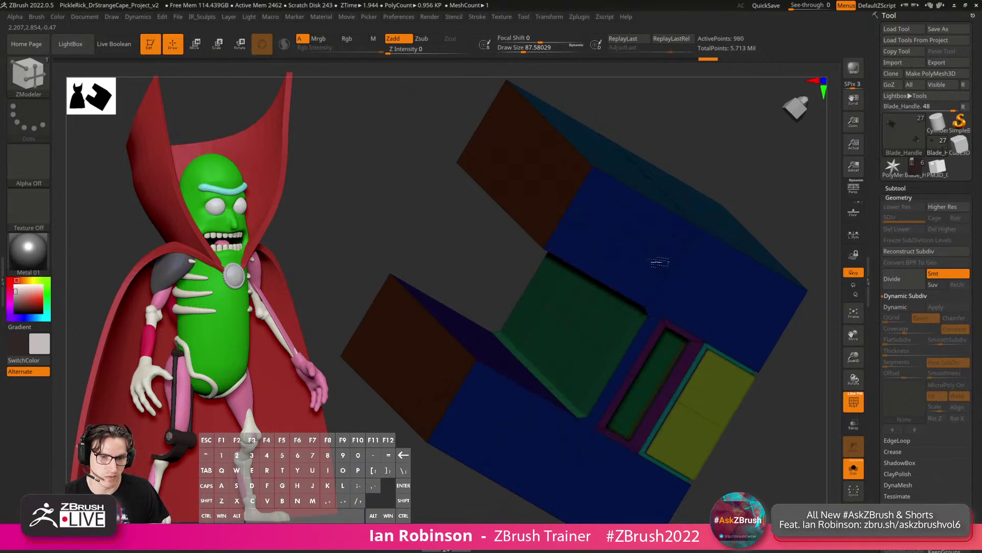
{"action": "right_click_drag", "start_coordinate": [559, 394], "coordinate": [545, 369], "text": "alt"}
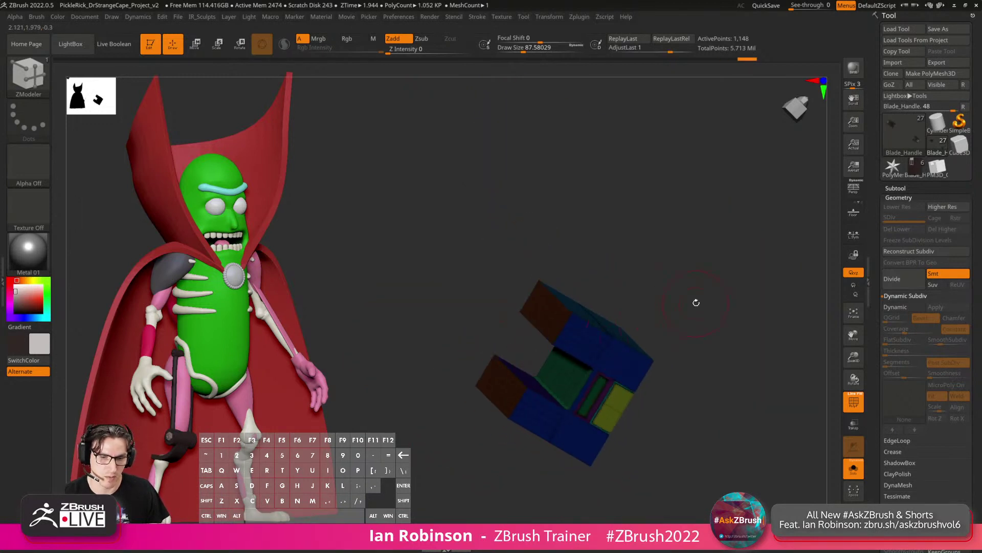
{"action": "key", "text": "ctrl+z"}
{"action": "key", "text": "ctrl+z"}
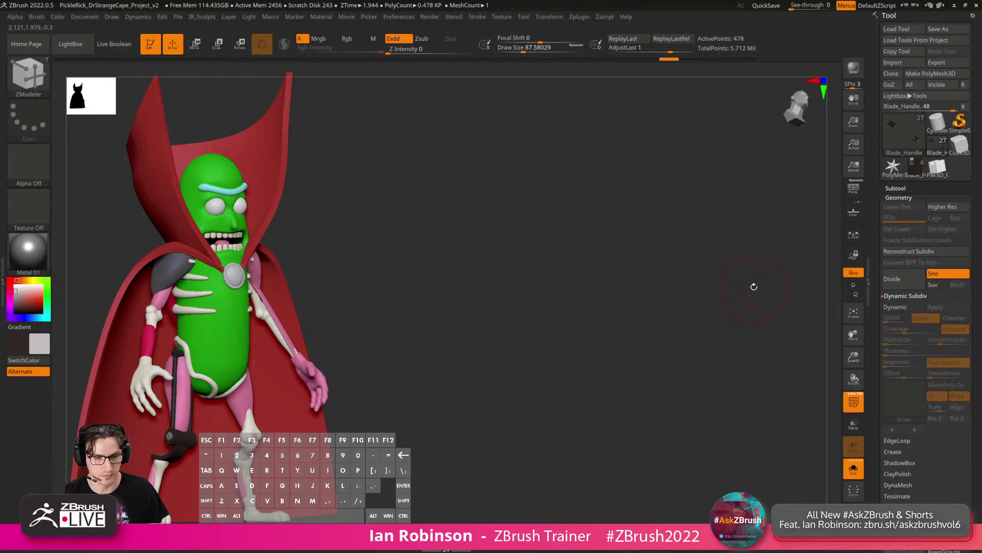
{"action": "key", "text": "ctrl+shift+z"}
Return to the PM3D_Cube3D tool and QMesh the marked polygons at the cube's edge inward to cut small notches.
{"action": "right_click_drag", "start_coordinate": [753, 286], "coordinate": [630, 338], "text": "alt"}
{"action": "key", "text": "ctrl+shift+s"}
{"action": "left_click", "coordinate": [937, 177]}
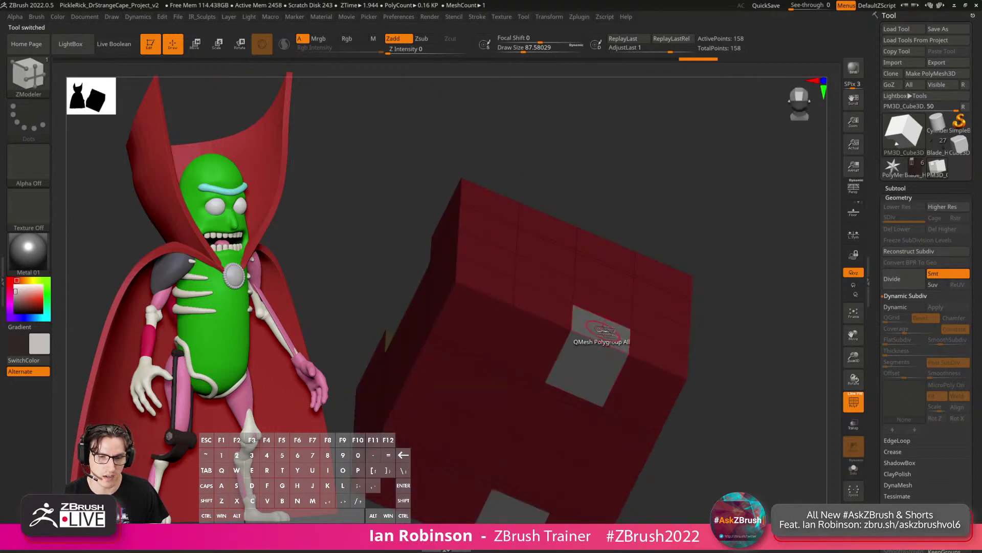
{"action": "left_click_drag", "start_coordinate": [602, 330], "coordinate": [590, 348]}
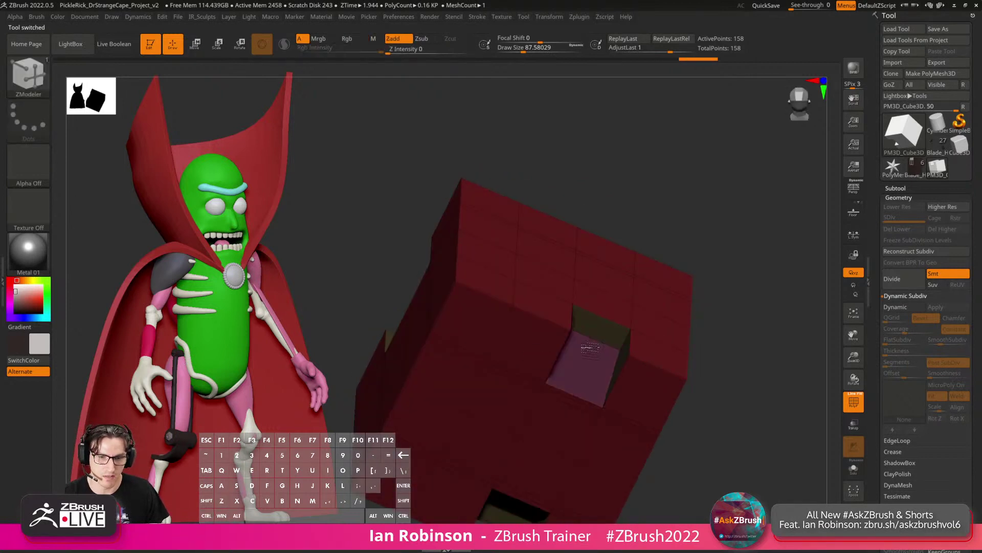
{"action": "right_click_drag", "start_coordinate": [583, 358], "coordinate": [577, 322]}
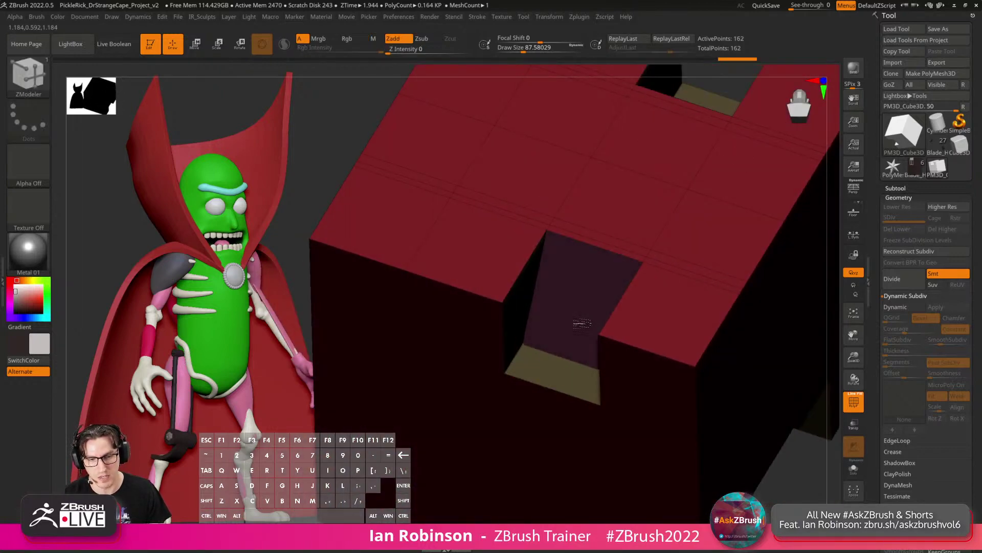
{"action": "left_click_drag", "start_coordinate": [592, 311], "coordinate": [586, 323]}
{"action": "right_click_drag", "start_coordinate": [591, 316], "coordinate": [515, 281]}
{"action": "right_click_drag", "start_coordinate": [491, 199], "coordinate": [509, 296]}
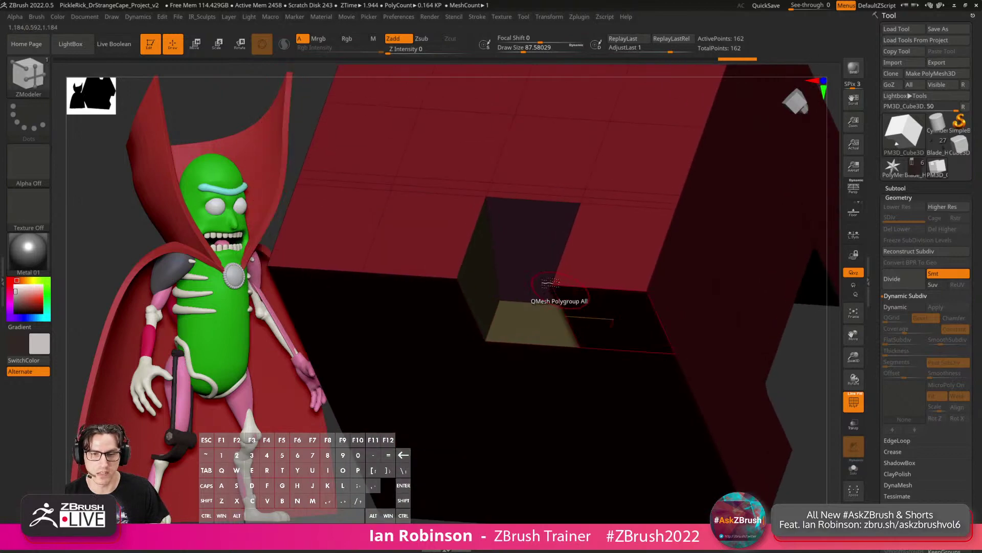
Try cutting a second pocket beside the edge notch with QMesh Polygroup All, then undo the cut.
{"action": "right_click_drag", "start_coordinate": [454, 281], "coordinate": [443, 281]}
{"action": "key", "text": "space"}
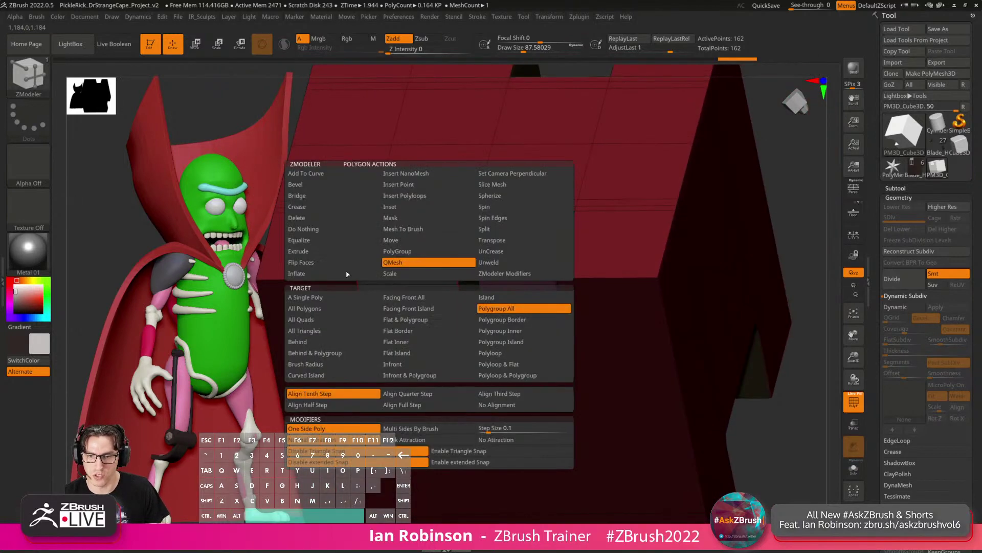
{"action": "left_click_drag", "start_coordinate": [406, 292], "coordinate": [423, 280]}
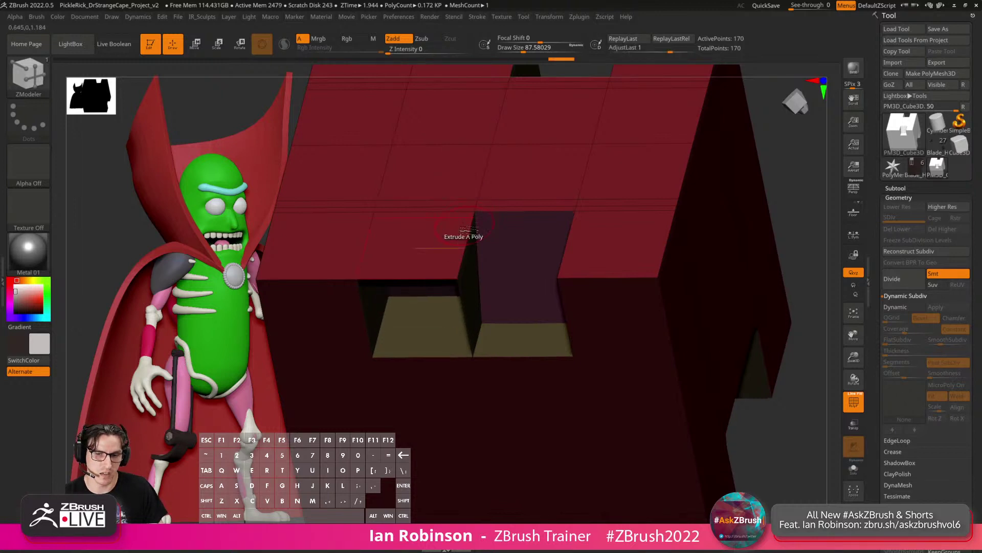
{"action": "right_click_drag", "start_coordinate": [461, 235], "coordinate": [461, 222]}
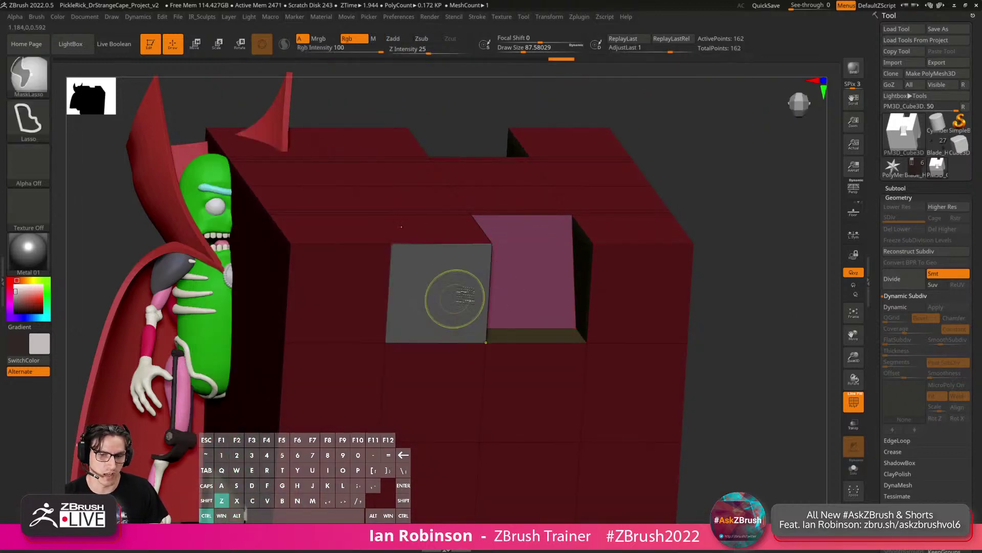
{"action": "left_click_drag", "start_coordinate": [439, 291], "coordinate": [582, 389]}
{"action": "key", "text": "ctrl+z"}
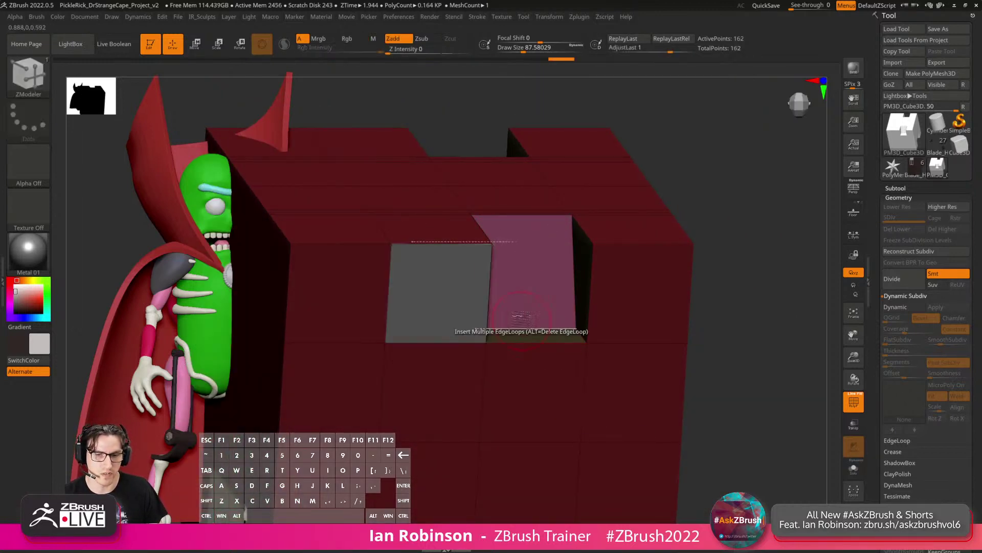
Switch the polygon action to QMesh on a single poly and remove the divider between the pockets to form one wide notch.
{"action": "right_click_drag", "start_coordinate": [522, 292], "coordinate": [512, 307]}
{"action": "key", "text": "space"}
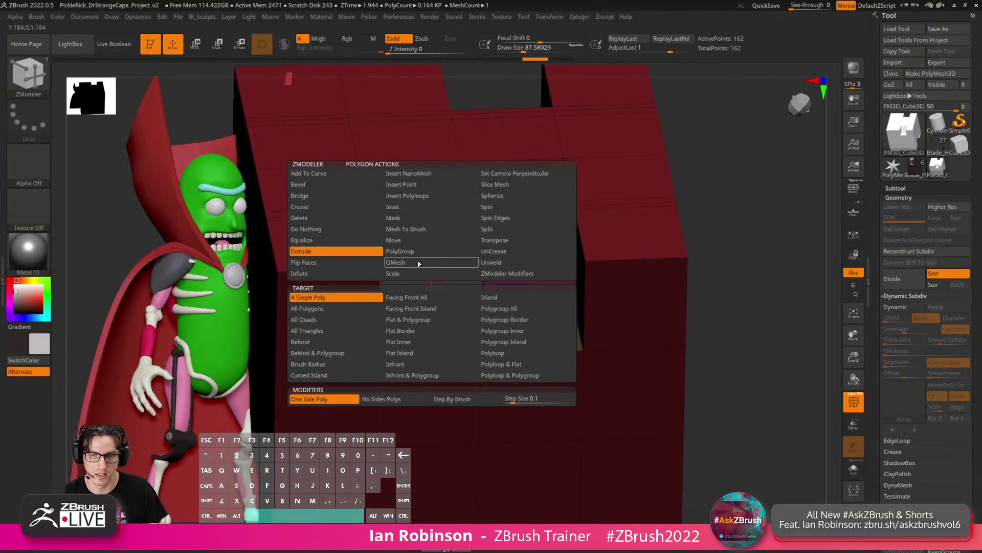
{"action": "left_click", "coordinate": [419, 263]}
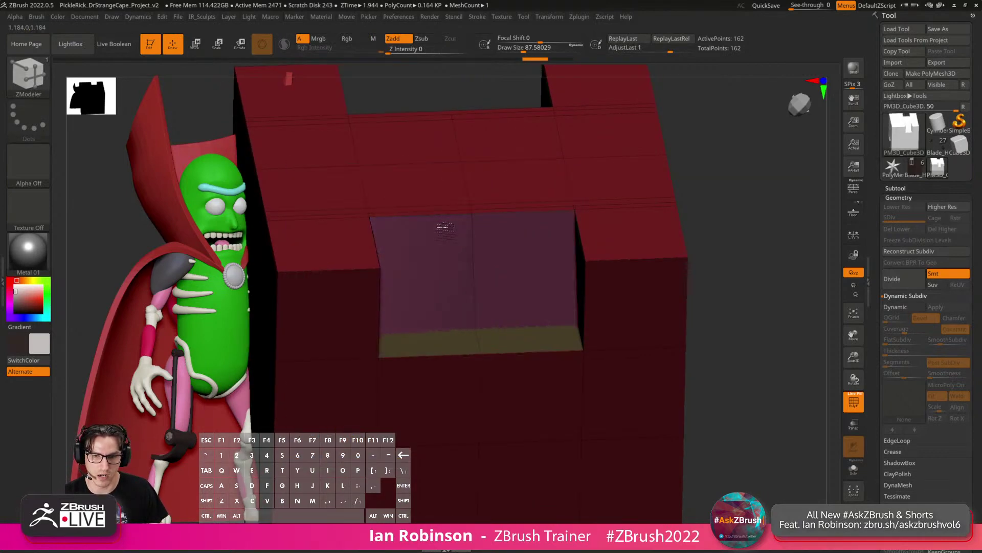
{"action": "left_click_drag", "start_coordinate": [452, 208], "coordinate": [456, 210]}
{"action": "mouse_move", "coordinate": [532, 215]}
{"action": "right_mouse_down", "text": "ctrl"}
{"action": "mouse_move", "coordinate": [530, 263]}
{"action": "mouse_move", "coordinate": [554, 258]}
{"action": "mouse_move", "coordinate": [550, 276]}
{"action": "right_mouse_up", "text": "ctrl"}
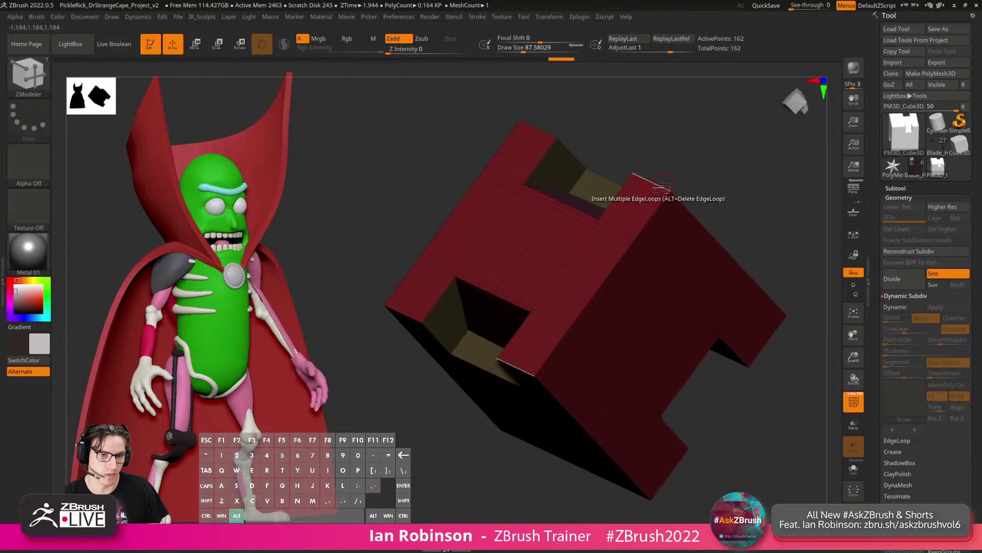
Try deleting an edge loop at the notched block's end, undo it, and inspect the block from the other side.
{"action": "left_click", "coordinate": [662, 188], "text": "alt"}
{"action": "key", "text": "ctrl+z"}
{"action": "right_click_drag", "start_coordinate": [680, 201], "coordinate": [593, 268]}
{"action": "left_click_drag", "start_coordinate": [598, 284], "coordinate": [543, 265], "text": "alt"}
{"action": "right_click_drag", "start_coordinate": [582, 267], "coordinate": [604, 251]}
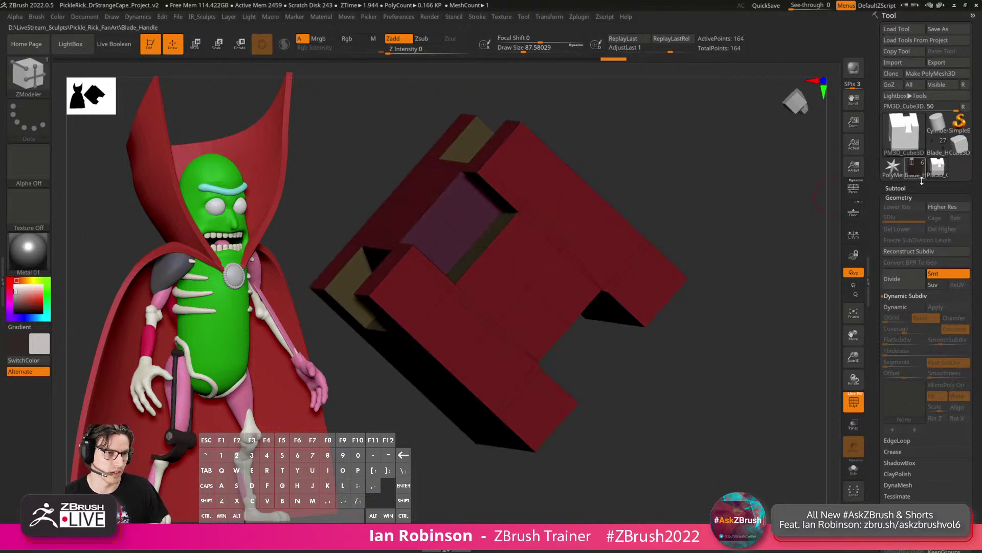
Insert a Cylinder3D subtool below the cube, solo it, and frame its end cap face-on.
{"action": "left_click", "coordinate": [897, 191]}
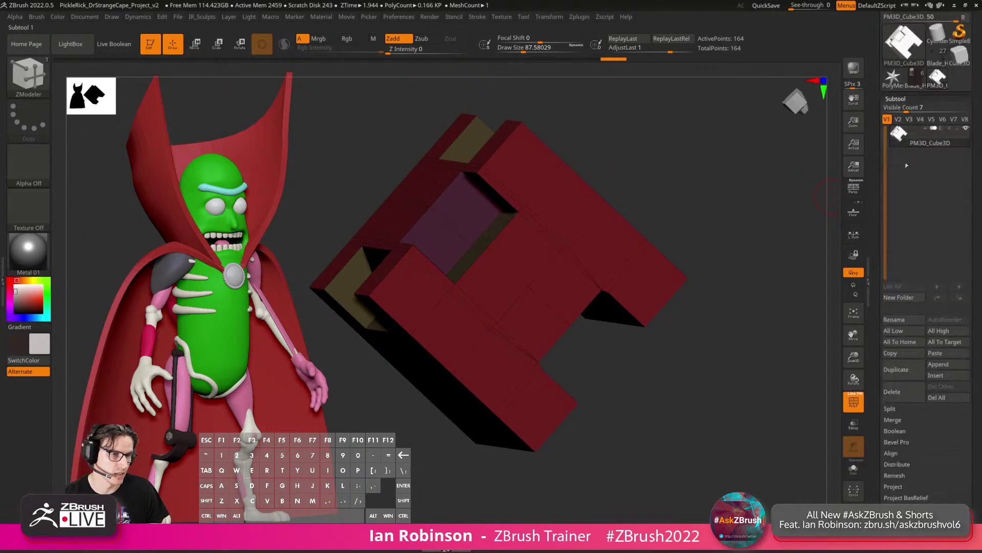
{"action": "left_click", "coordinate": [947, 376]}
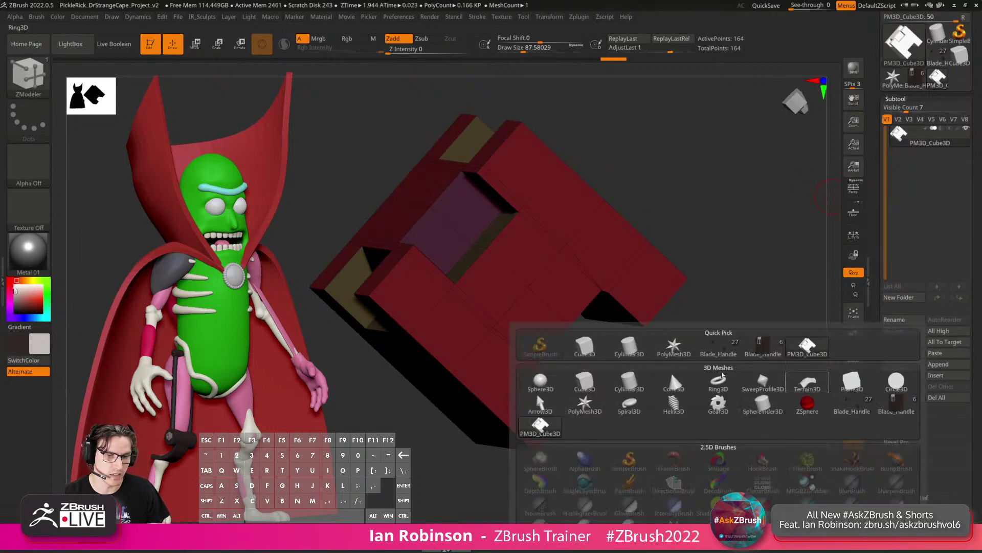
{"action": "left_click", "coordinate": [671, 370]}
{"action": "right_click_drag", "start_coordinate": [671, 342], "coordinate": [714, 327]}
{"action": "left_click", "coordinate": [853, 469]}
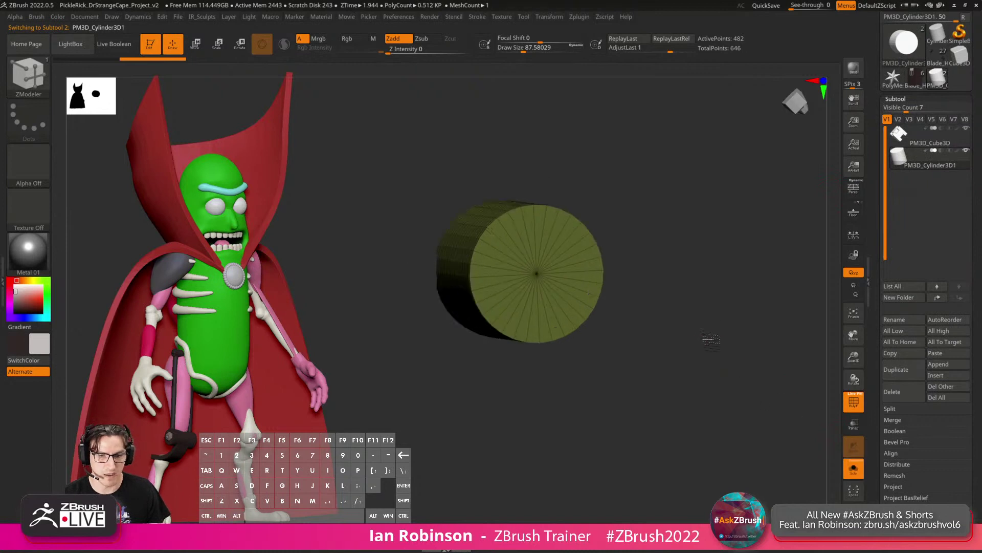
{"action": "key", "text": "f"}
{"action": "key", "text": "shift+f"}
{"action": "key", "text": "shift+f"}
{"action": "left_click_drag", "start_coordinate": [710, 327], "coordinate": [691, 278], "text": "shift"}
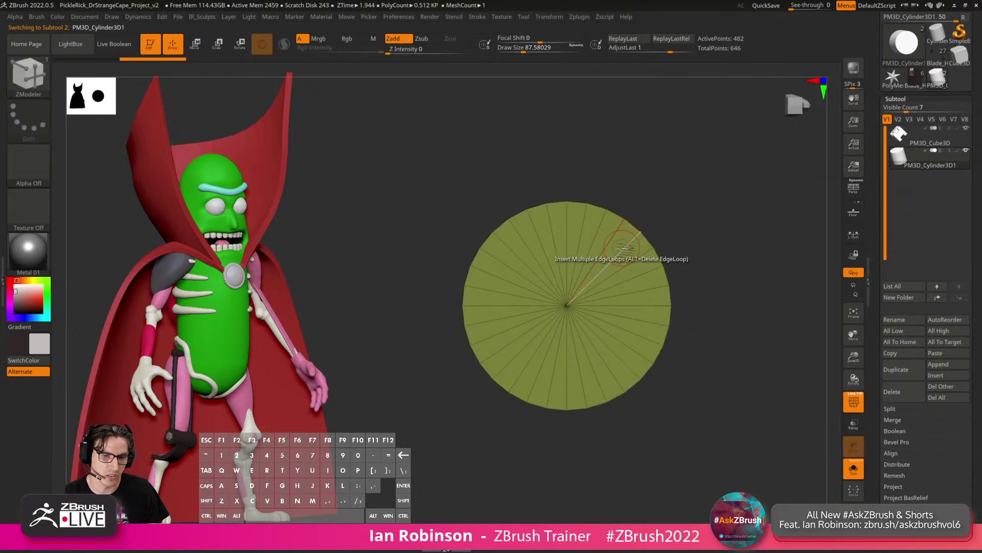
Insert a concentric edge loop on each end cap of the cylinder.
{"action": "key", "text": "space"}
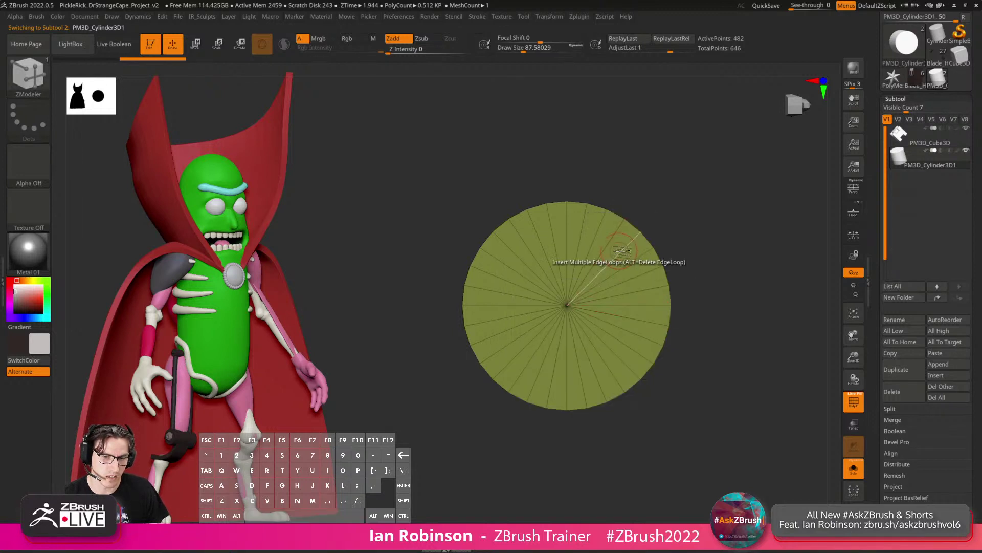
{"action": "left_click", "coordinate": [621, 260]}
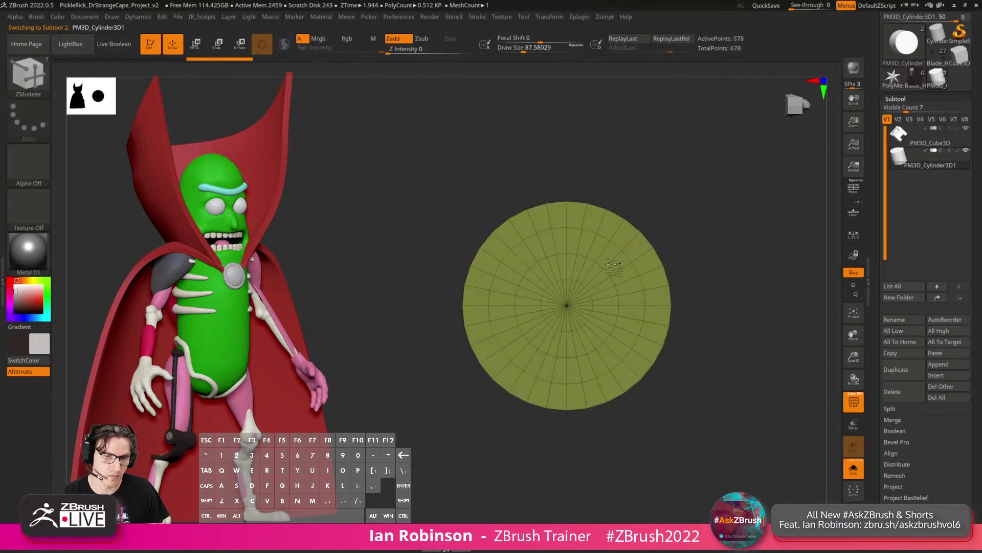
{"action": "left_click_drag", "start_coordinate": [674, 220], "coordinate": [758, 268]}
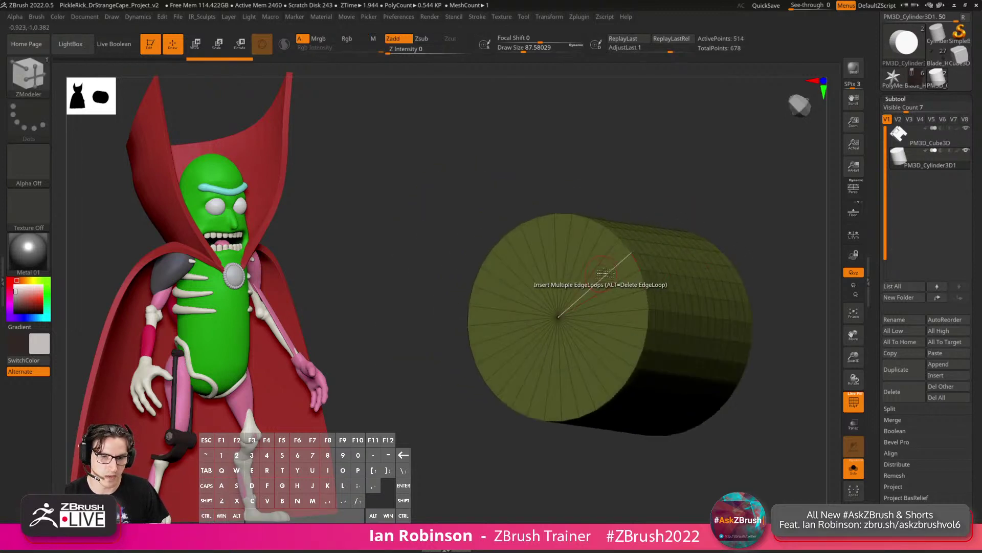
{"action": "left_click_drag", "start_coordinate": [660, 220], "coordinate": [734, 250]}
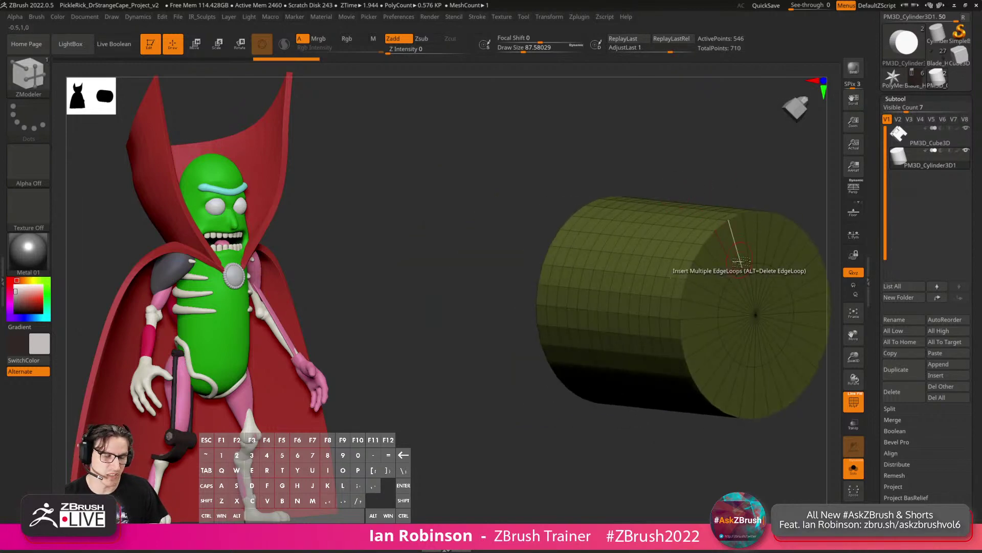
{"action": "right_click_drag", "start_coordinate": [705, 280], "coordinate": [583, 268], "text": "alt"}
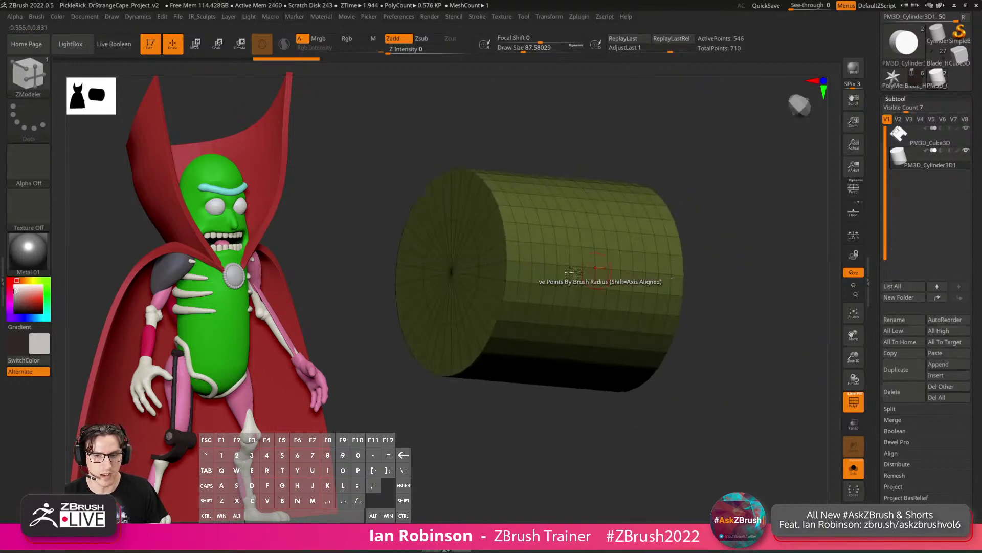
Try pushing the cap's inner disc into the cylinder with QMesh, then undo the hole.
{"action": "mouse_move", "coordinate": [505, 269]}
{"action": "right_mouse_down"}
{"action": "mouse_move", "coordinate": [478, 266]}
{"action": "mouse_move", "coordinate": [497, 262]}
{"action": "right_mouse_up"}
{"action": "mouse_move", "coordinate": [494, 253]}
{"action": "left_mouse_down"}
{"action": "mouse_move", "coordinate": [430, 241]}
{"action": "mouse_move", "coordinate": [358, 307]}
{"action": "mouse_move", "coordinate": [448, 388]}
{"action": "mouse_move", "coordinate": [491, 343]}
{"action": "mouse_move", "coordinate": [490, 281]}
{"action": "left_mouse_up"}
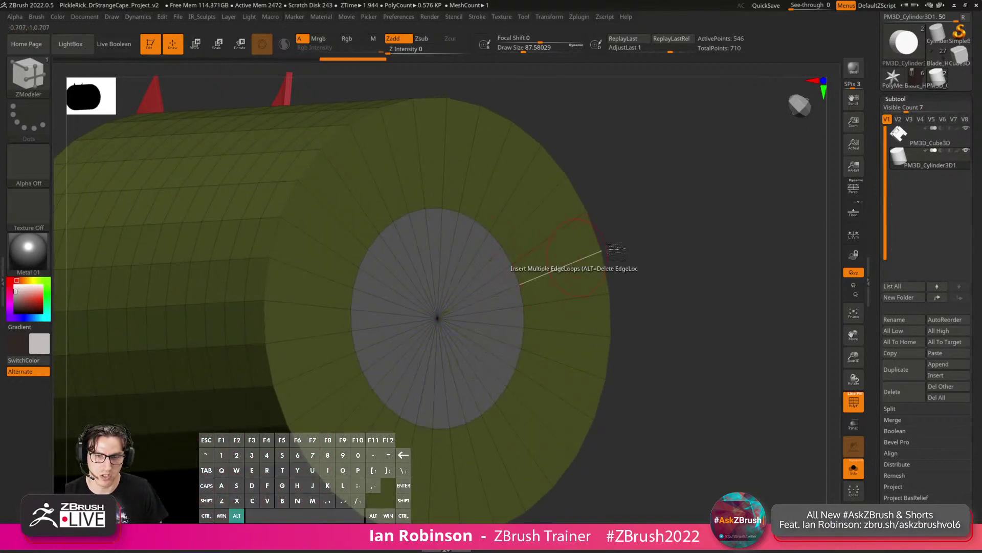
{"action": "right_click_drag", "start_coordinate": [655, 251], "coordinate": [766, 217], "text": "ctrl"}
{"action": "left_click_drag", "start_coordinate": [592, 245], "coordinate": [477, 272]}
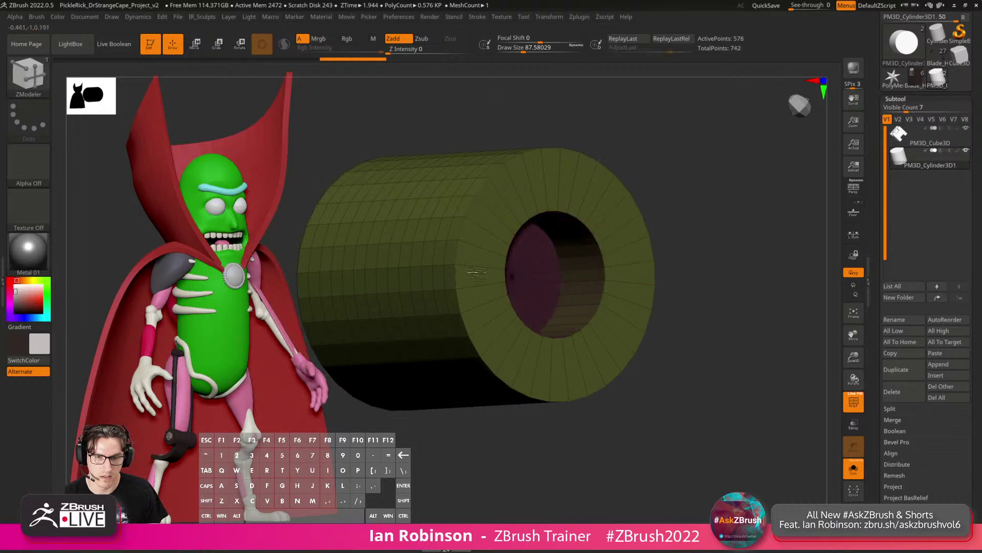
{"action": "left_click_drag", "start_coordinate": [665, 194], "coordinate": [609, 376]}
{"action": "key", "text": "ctrl+z"}
{"action": "left_click_drag", "start_coordinate": [609, 376], "coordinate": [581, 394]}
Set edge insertion to Single EdgeLoop, add a loop near the cap's rim, and QMesh the inner disc through to form a tube.
{"action": "right_click_drag", "start_coordinate": [509, 361], "coordinate": [546, 347], "text": "alt"}
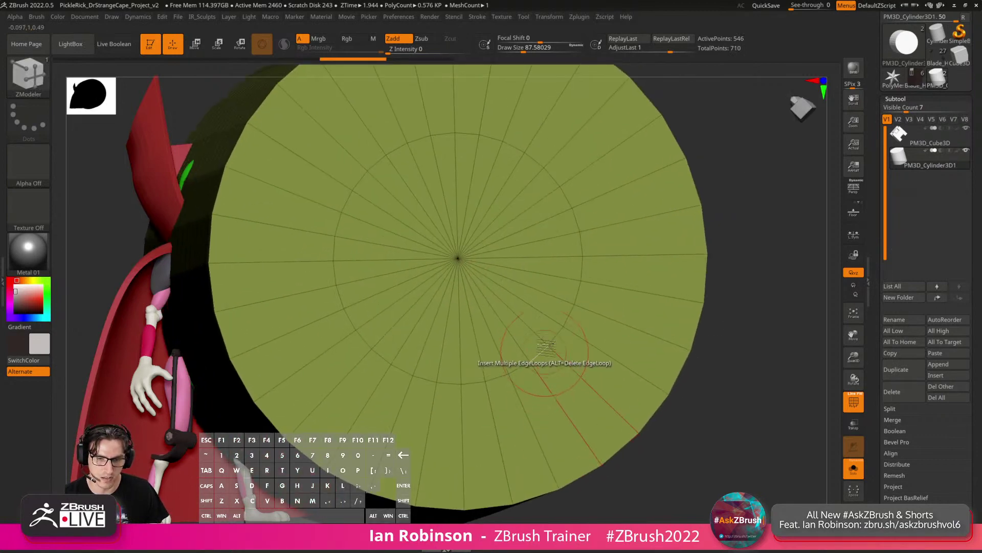
{"action": "key", "text": "space"}
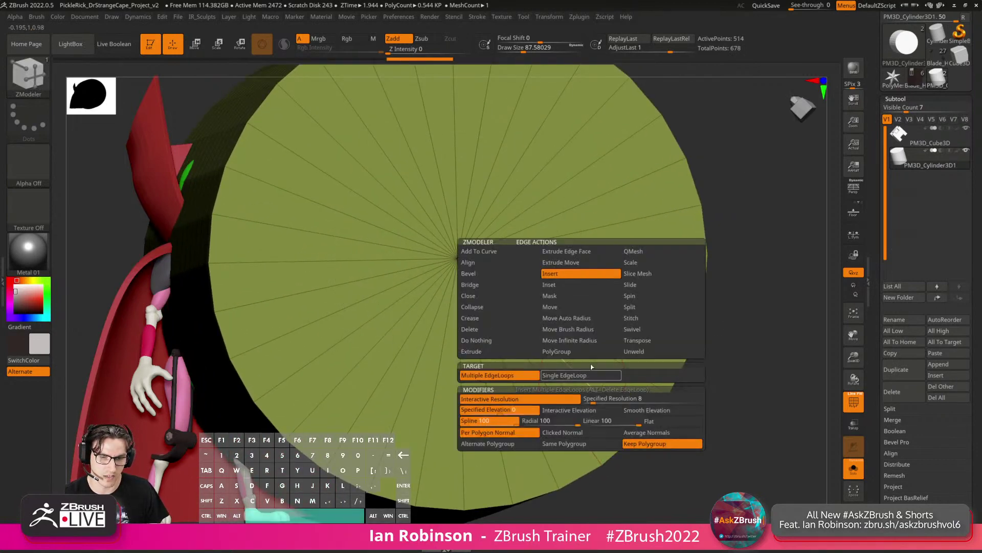
{"action": "left_click", "coordinate": [565, 376]}
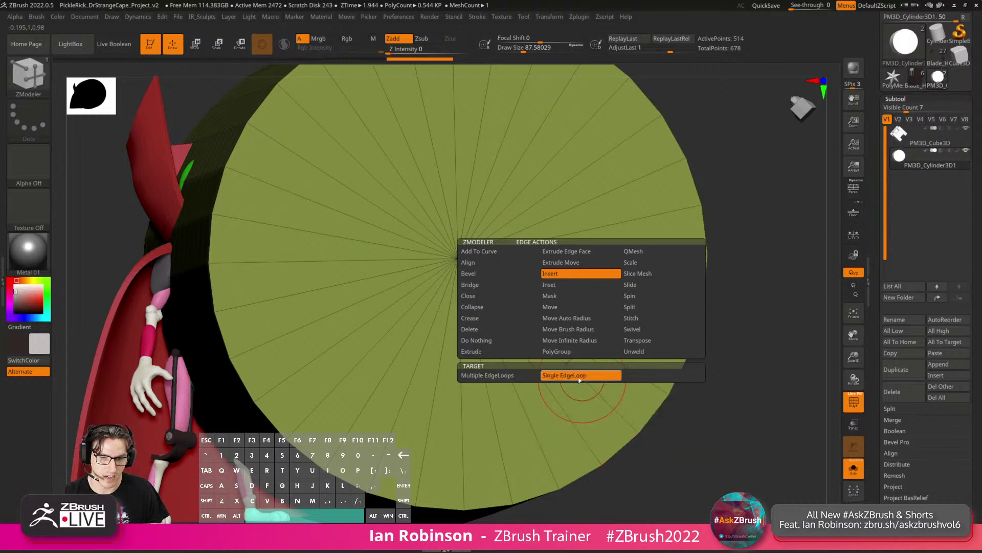
{"action": "left_click", "coordinate": [602, 394]}
{"action": "left_click_drag", "start_coordinate": [792, 381], "coordinate": [774, 304], "text": "alt"}
{"action": "left_click_drag", "start_coordinate": [450, 411], "coordinate": [595, 282]}
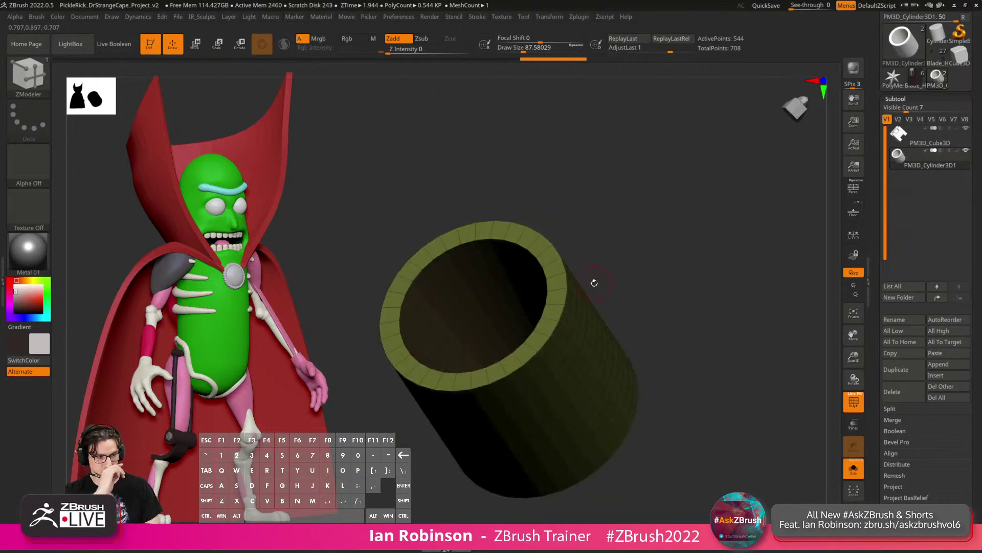
{"action": "left_click_drag", "start_coordinate": [660, 283], "coordinate": [651, 241]}
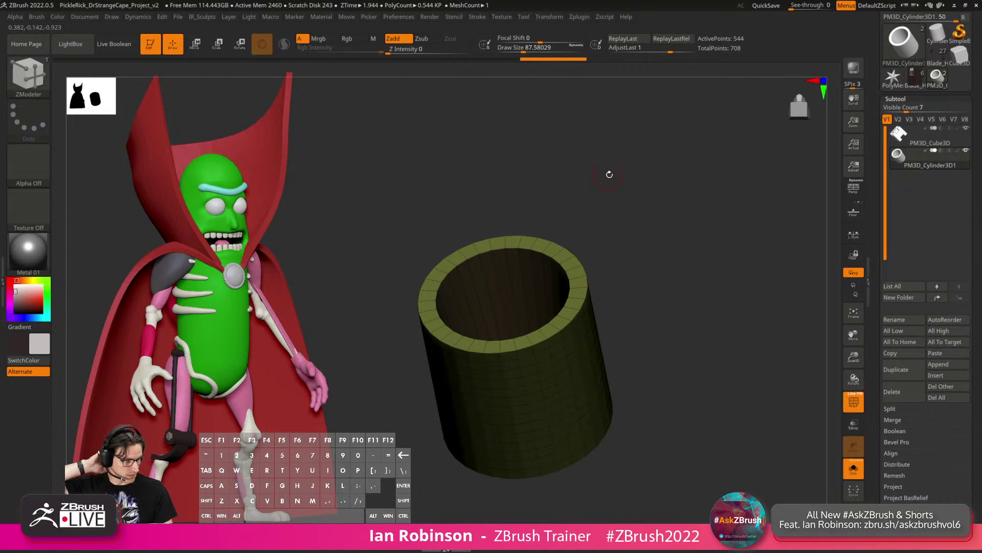
{"action": "left_click_drag", "start_coordinate": [632, 202], "coordinate": [668, 218]}
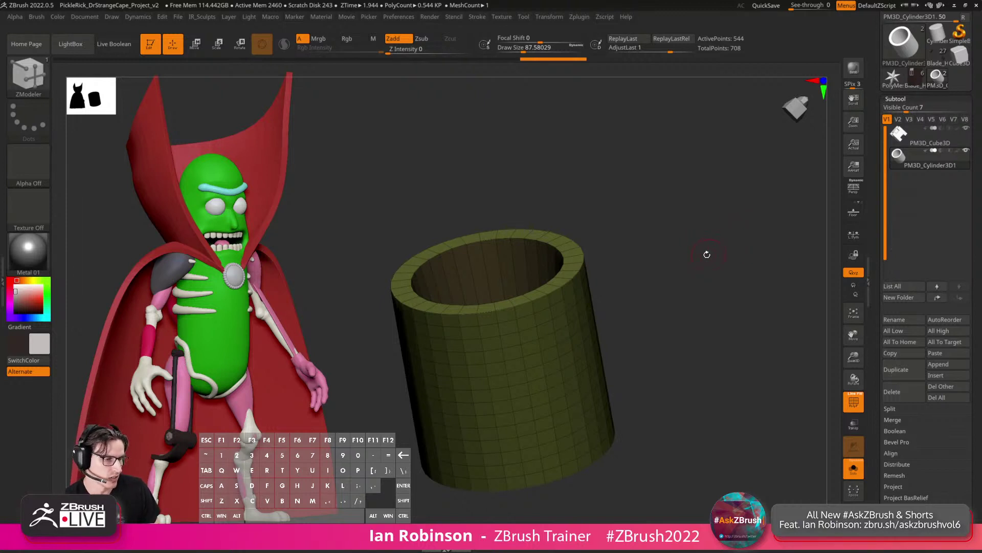
{"action": "left_click_drag", "start_coordinate": [711, 247], "coordinate": [688, 275]}
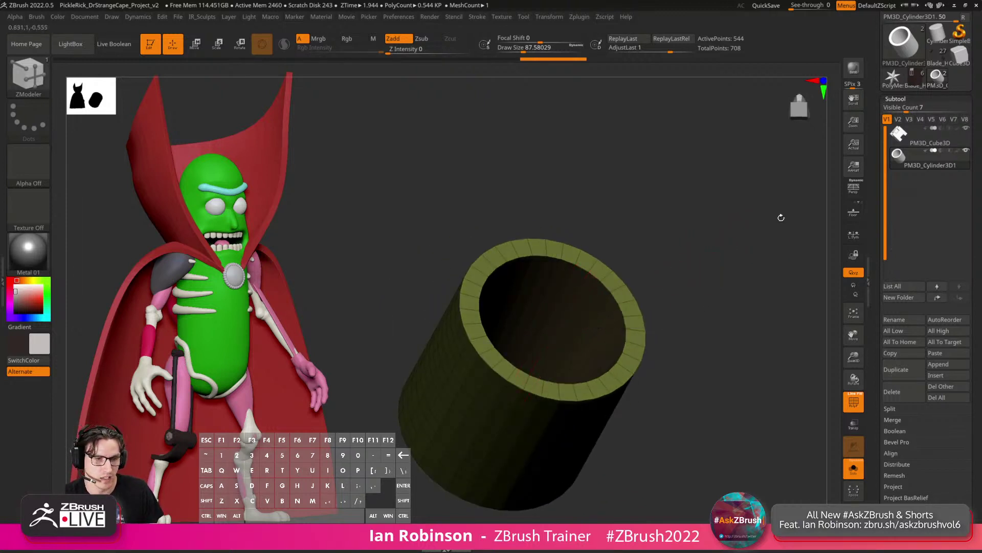
Remove the tube's redundant horizontal edge loops with the Delete Loops geometry function.
{"action": "left_click", "coordinate": [896, 100]}
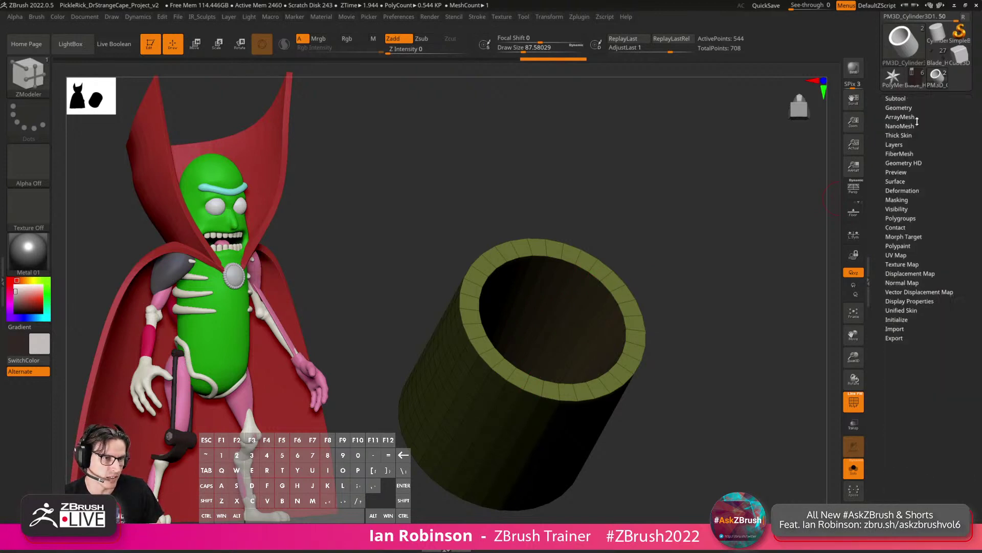
{"action": "left_click_drag", "start_coordinate": [652, 279], "coordinate": [639, 270]}
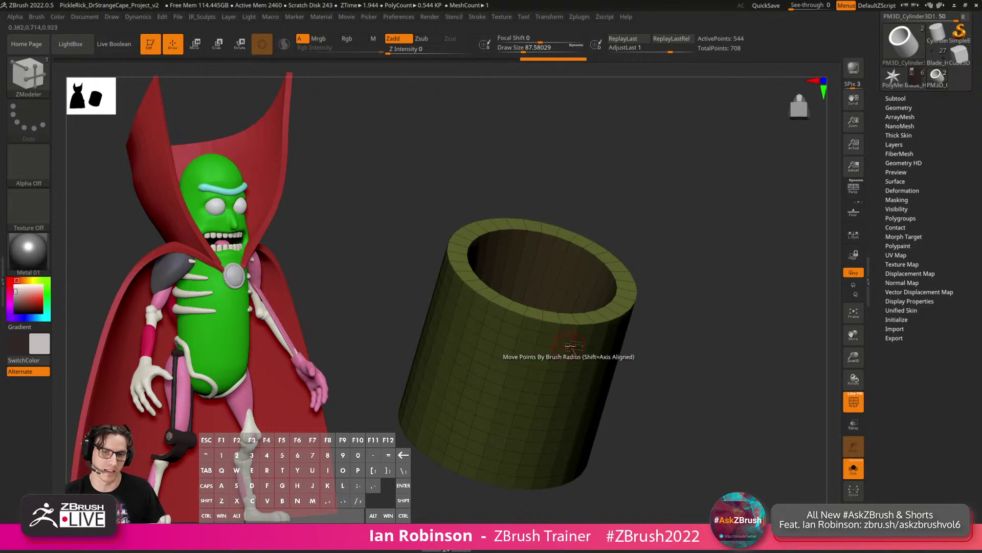
{"action": "left_click_drag", "start_coordinate": [717, 271], "coordinate": [683, 271], "text": "shift"}
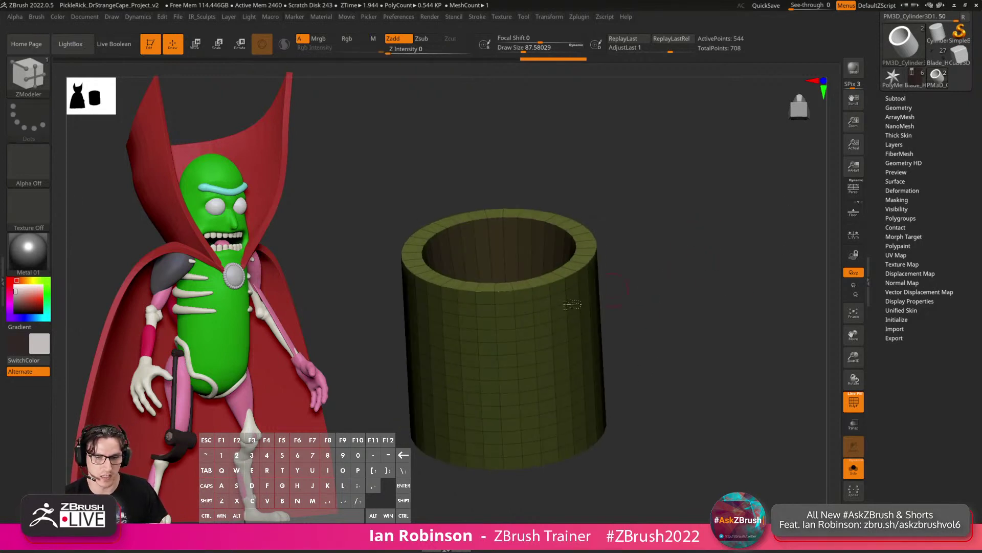
{"action": "left_click", "coordinate": [899, 108]}
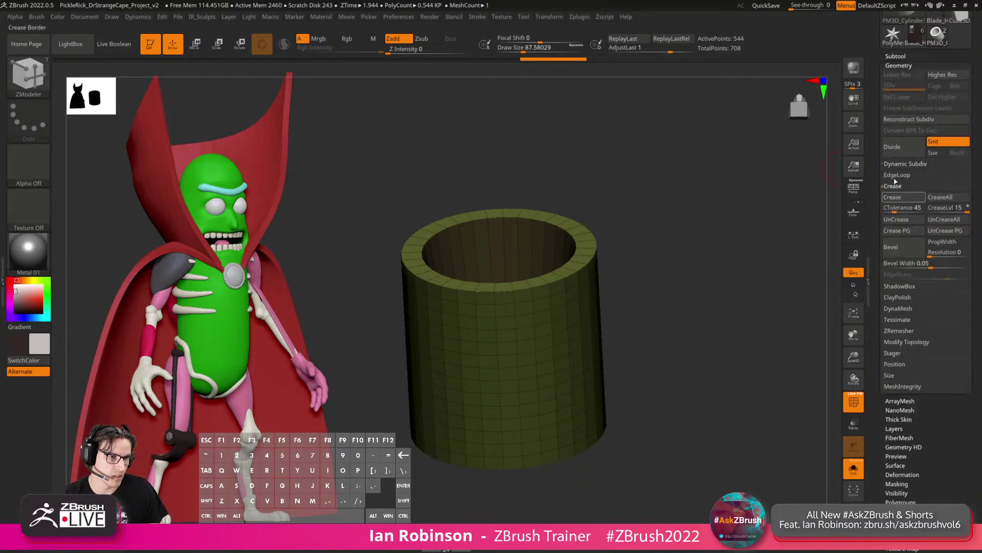
{"action": "left_click", "coordinate": [897, 176]}
{"action": "left_click", "coordinate": [900, 351]}
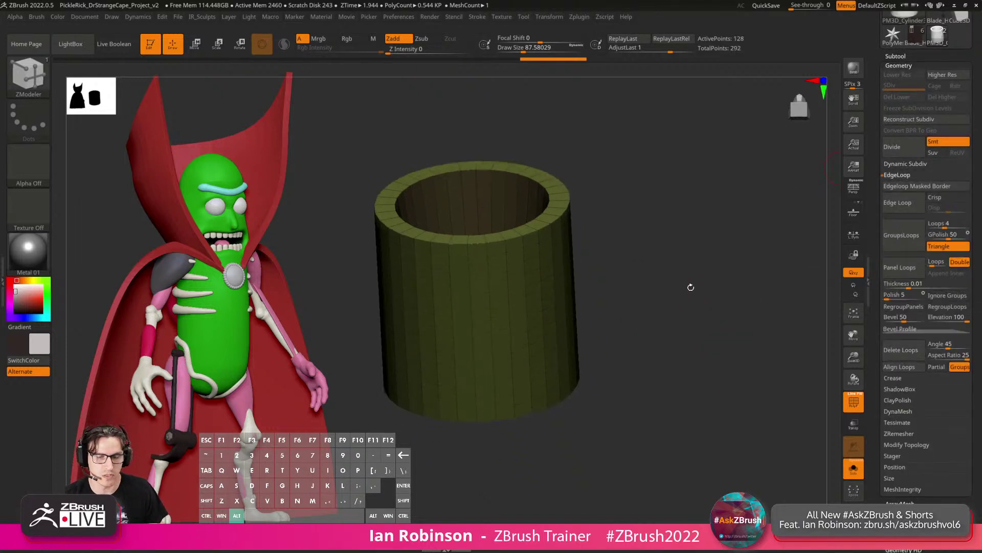
Slice the tube horizontally just above mid-height with the SliceCurve brush in a straight side view, and hide the polyframe.
{"action": "left_click_drag", "start_coordinate": [691, 285], "coordinate": [724, 325]}
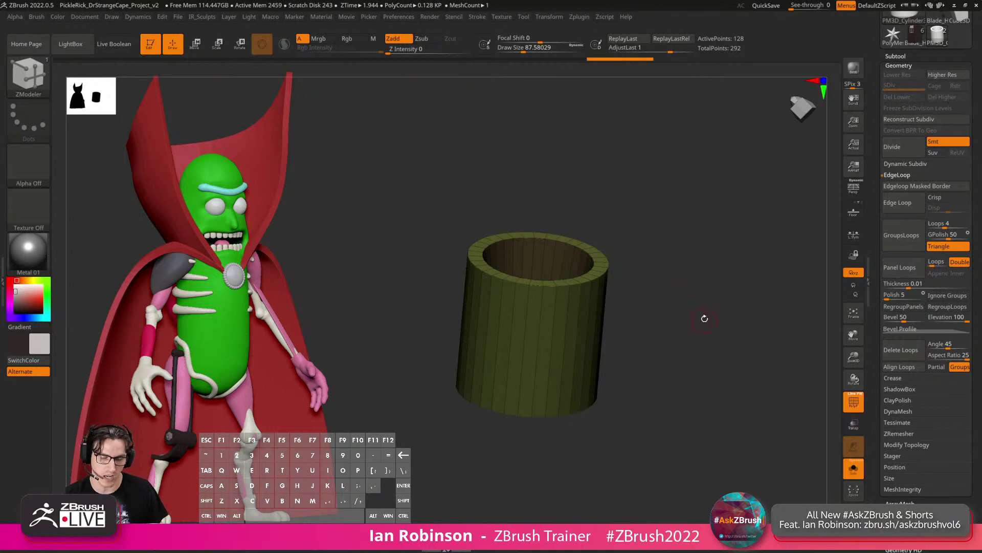
{"action": "left_click_drag", "start_coordinate": [664, 295], "coordinate": [693, 285], "text": "shift"}
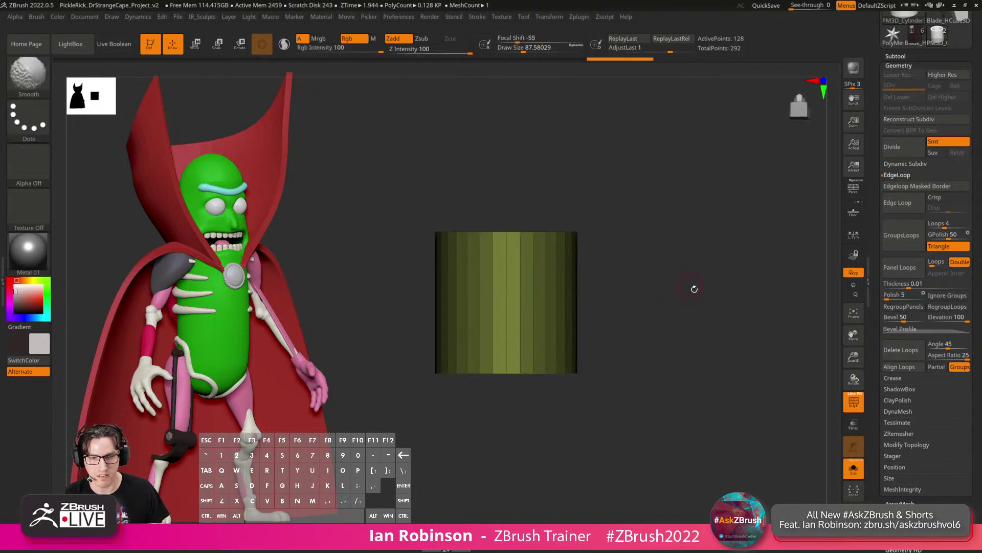
{"action": "mouse_move", "coordinate": [647, 222]}
{"action": "left_mouse_down"}
{"action": "mouse_move", "coordinate": [675, 274]}
{"action": "mouse_move", "coordinate": [686, 243]}
{"action": "left_mouse_up"}
{"action": "left_click", "coordinate": [41, 84], "text": "ctrl+shift"}
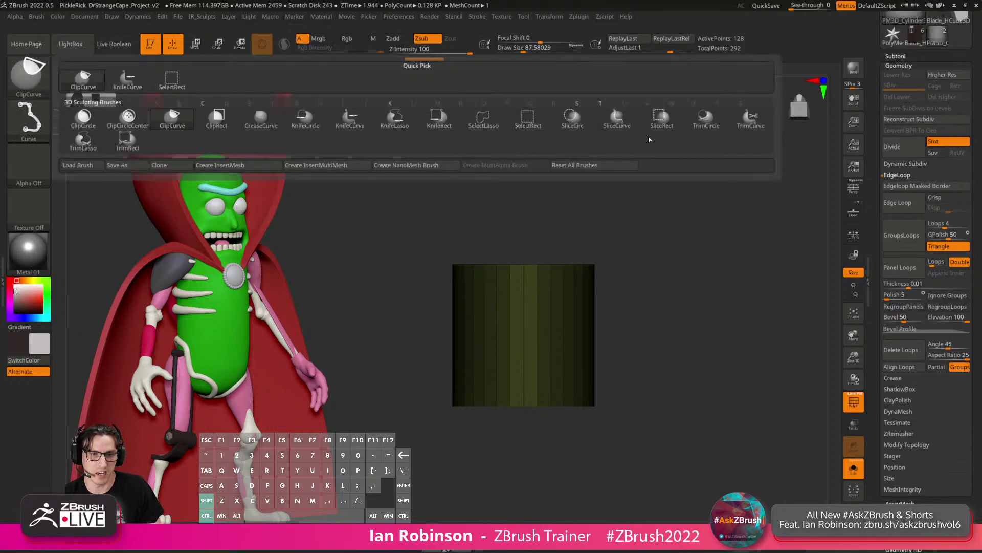
{"action": "left_click", "coordinate": [618, 126]}
{"action": "mouse_move", "coordinate": [377, 301]}
{"action": "left_mouse_down", "text": "ctrl+shift"}
{"action": "mouse_move", "coordinate": [723, 298]}
{"action": "mouse_move", "coordinate": [706, 281]}
{"action": "mouse_move", "coordinate": [710, 305]}
{"action": "mouse_move", "coordinate": [684, 287]}
{"action": "mouse_move", "coordinate": [704, 336]}
{"action": "mouse_move", "coordinate": [681, 310]}
{"action": "left_mouse_up", "text": "ctrl+shift"}
{"action": "key", "text": "shift+f"}
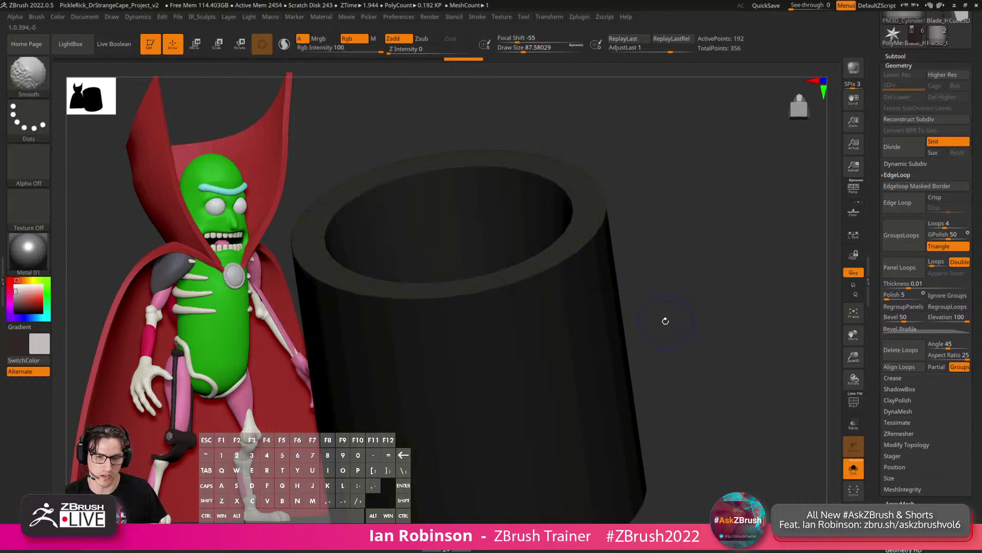
Slice the tube horizontally at three more heights with the SliceCurve brush in a straight side view with polyframe on.
{"action": "key", "text": "shift+f"}
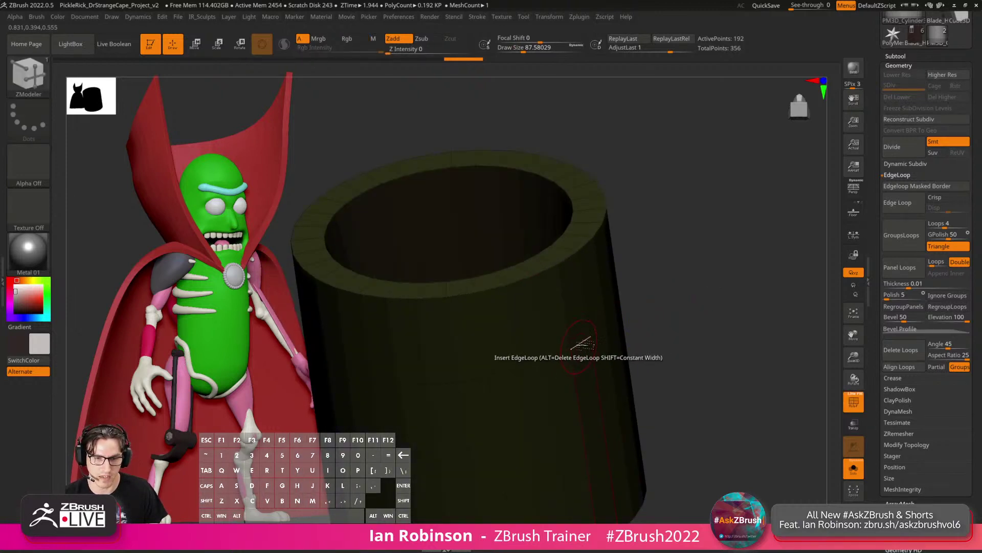
{"action": "left_click_drag", "start_coordinate": [662, 287], "coordinate": [532, 261]}
{"action": "left_click_drag", "start_coordinate": [706, 266], "coordinate": [734, 259]}
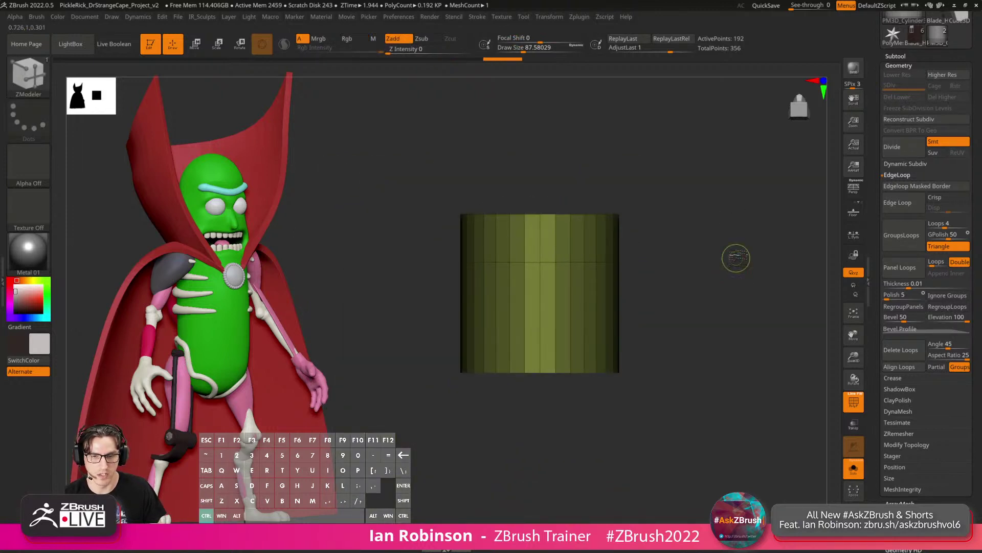
{"action": "left_click_drag", "start_coordinate": [384, 309], "coordinate": [752, 314], "text": "ctrl+shift"}
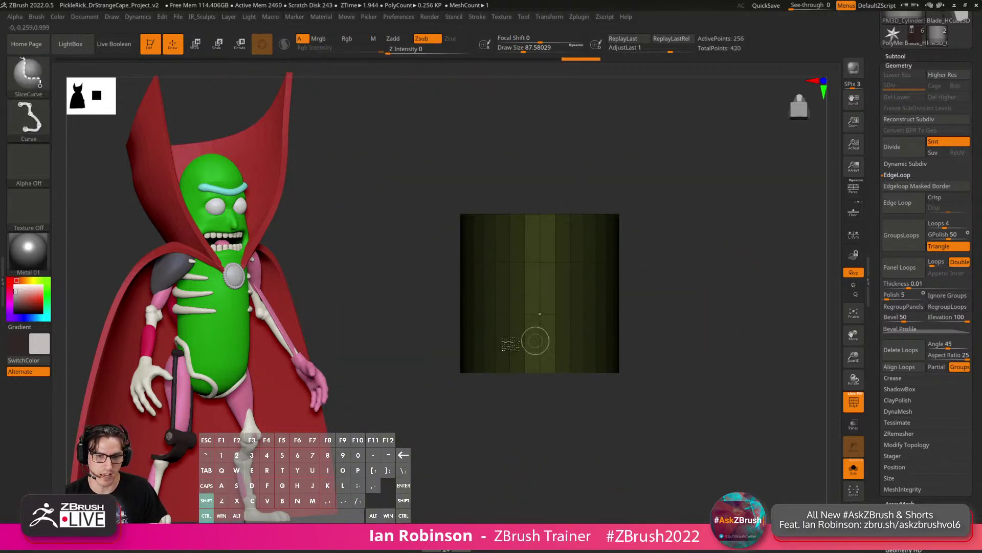
{"action": "mouse_move", "coordinate": [413, 343]}
{"action": "left_mouse_down", "text": "ctrl+shift"}
{"action": "mouse_move", "coordinate": [724, 325]}
{"action": "mouse_move", "coordinate": [724, 342]}
{"action": "mouse_move", "coordinate": [752, 347]}
{"action": "left_mouse_up", "text": "ctrl+shift"}
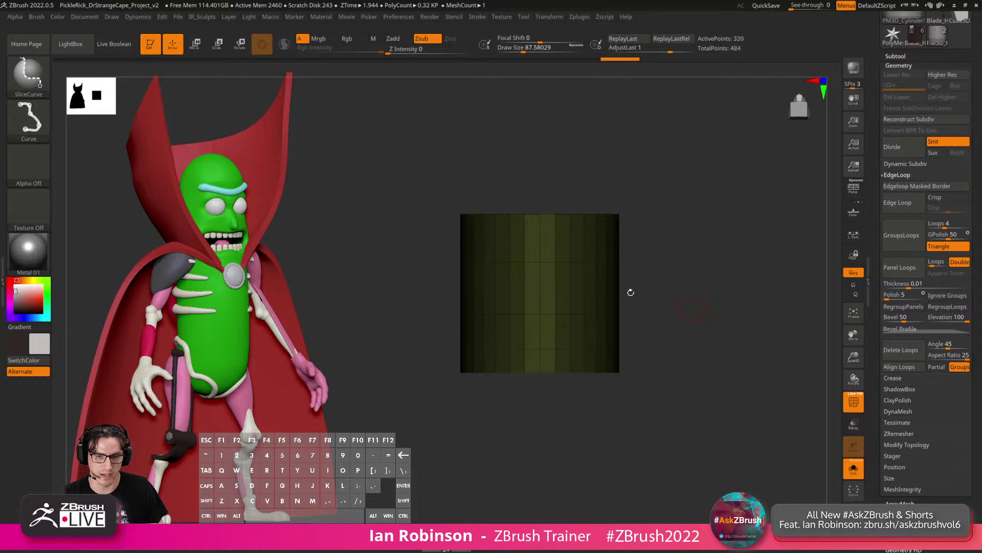
{"action": "mouse_move", "coordinate": [408, 241]}
{"action": "left_mouse_down", "text": "ctrl+shift"}
{"action": "mouse_move", "coordinate": [732, 243]}
{"action": "mouse_move", "coordinate": [621, 280]}
{"action": "left_mouse_up", "text": "ctrl+shift"}
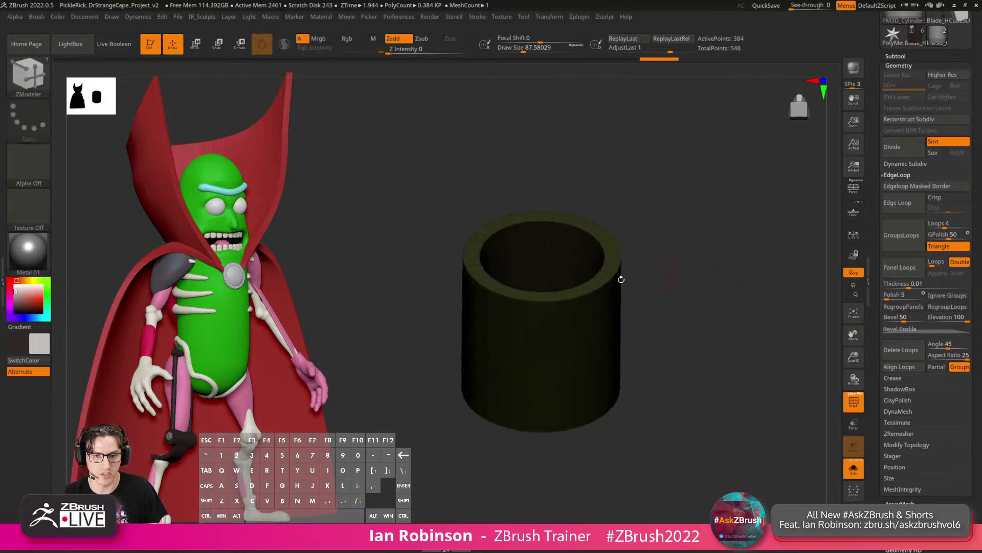
Undo all of the tube's horizontal SliceCurve cuts.
{"action": "left_click_drag", "start_coordinate": [660, 226], "coordinate": [704, 230]}
{"action": "key", "text": "ctrl+z"}
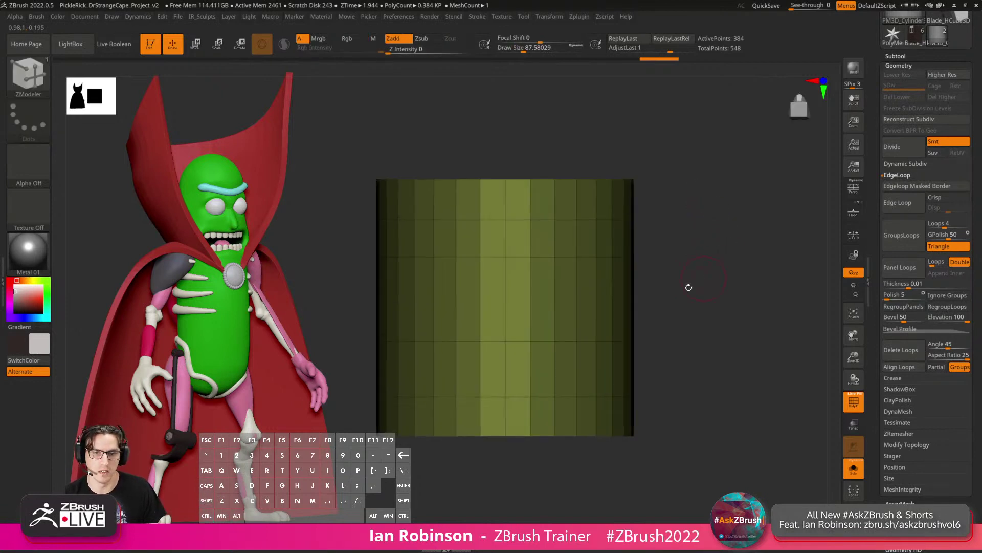
{"action": "key", "text": "ctrl+z"}
{"action": "key", "text": "ctrl+z"}
{"action": "key", "text": "ctrl+z"}
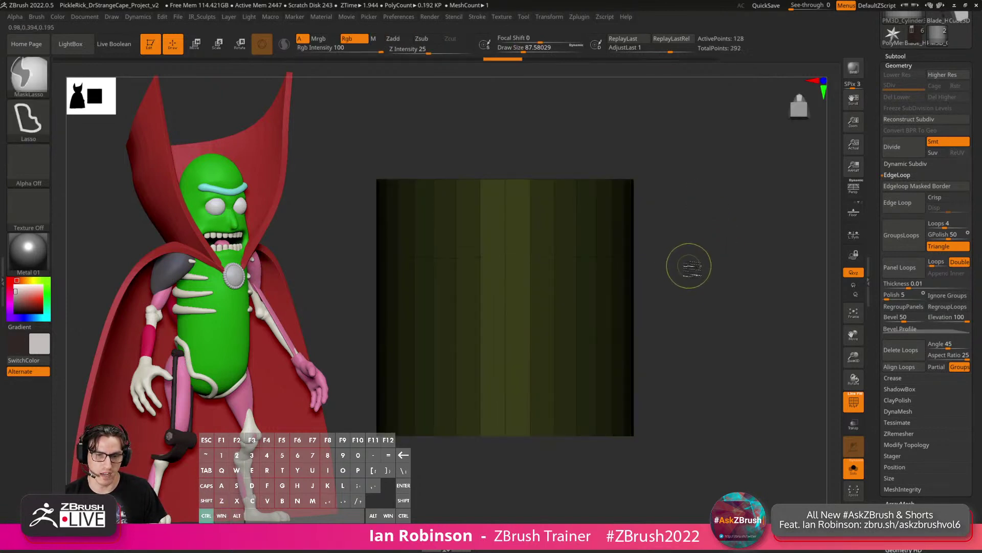
Try inserting loops around the tube's outer and inner walls with Insert set to Multiple EdgeLoops, then undo them.
{"action": "key", "text": "space"}
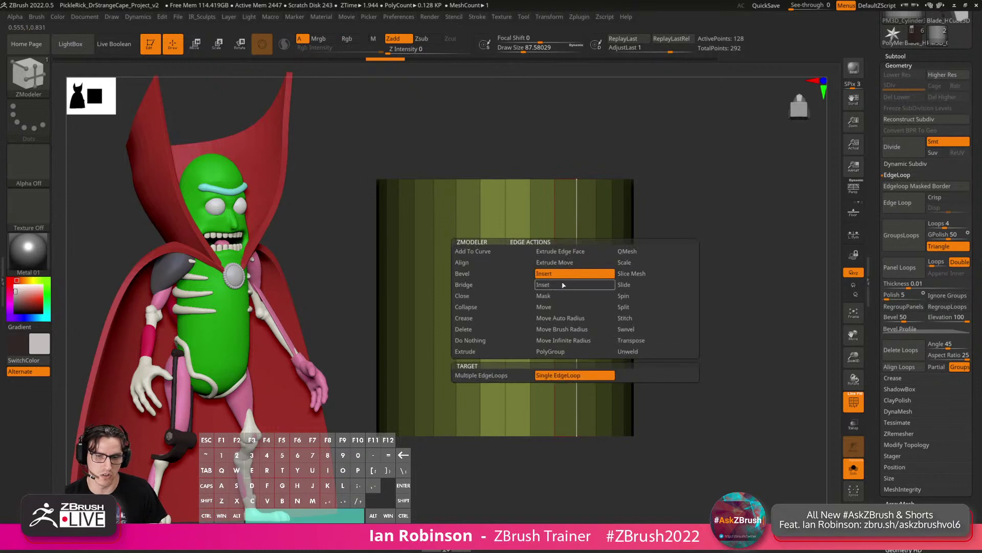
{"action": "left_click", "coordinate": [481, 375]}
{"action": "left_click", "coordinate": [582, 287]}
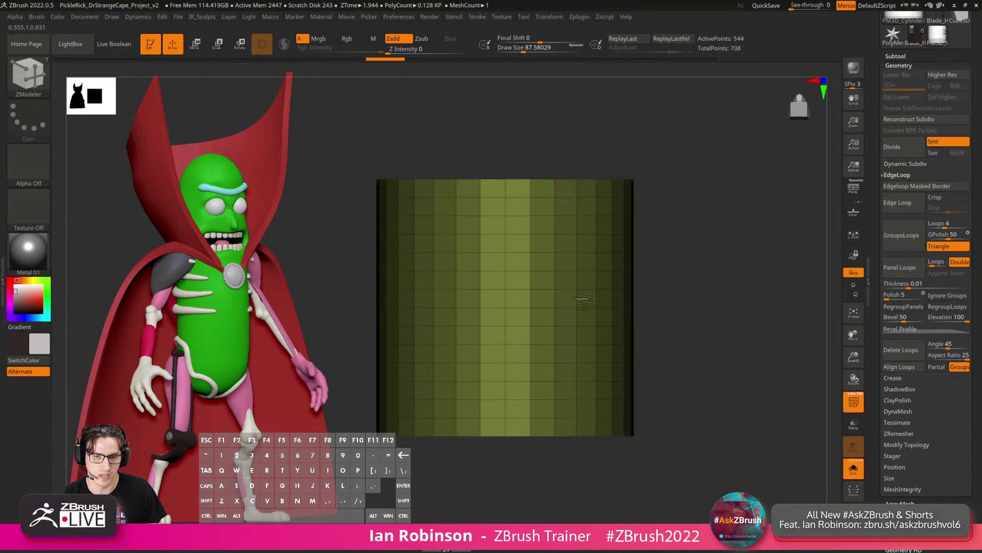
{"action": "left_click_drag", "start_coordinate": [684, 233], "coordinate": [537, 191]}
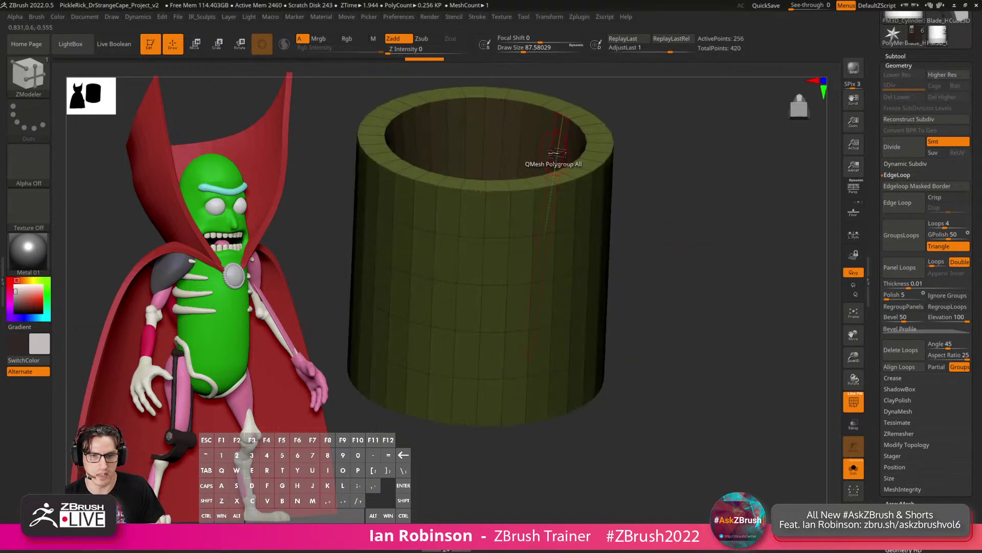
{"action": "left_click", "coordinate": [554, 152]}
{"action": "left_click_drag", "start_coordinate": [678, 153], "coordinate": [665, 203]}
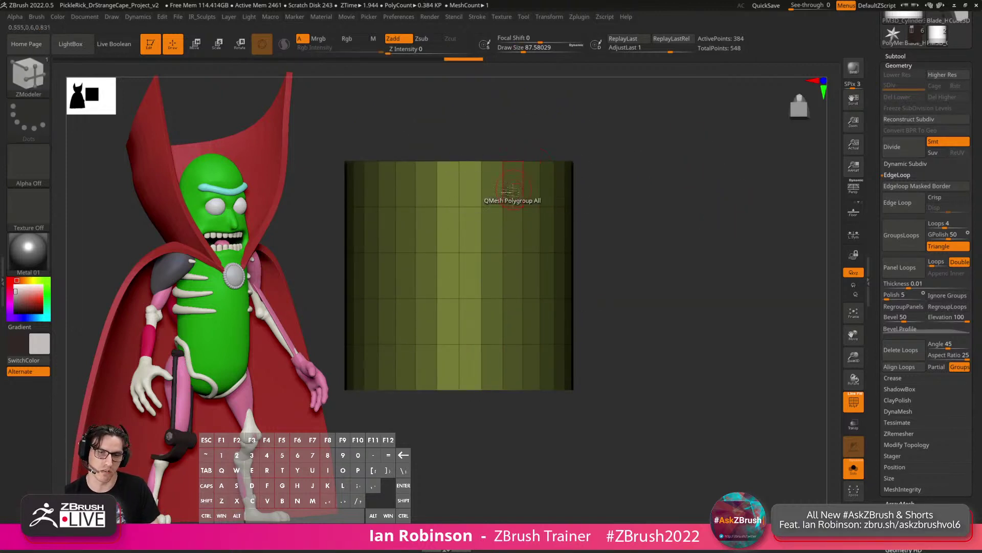
{"action": "key", "text": "ctrl+z"}
{"action": "key", "text": "ctrl+z"}
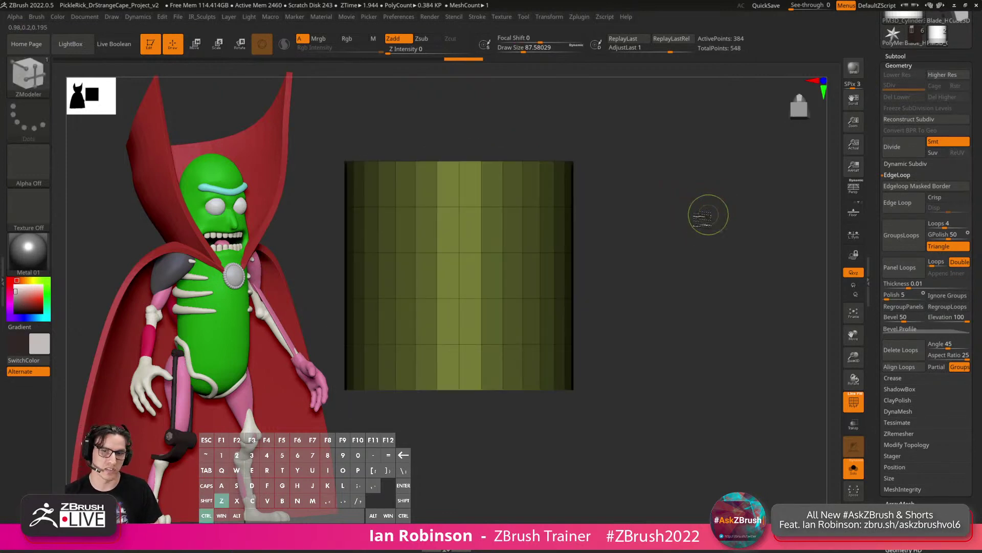
{"action": "key", "text": "ctrl+shift+z"}
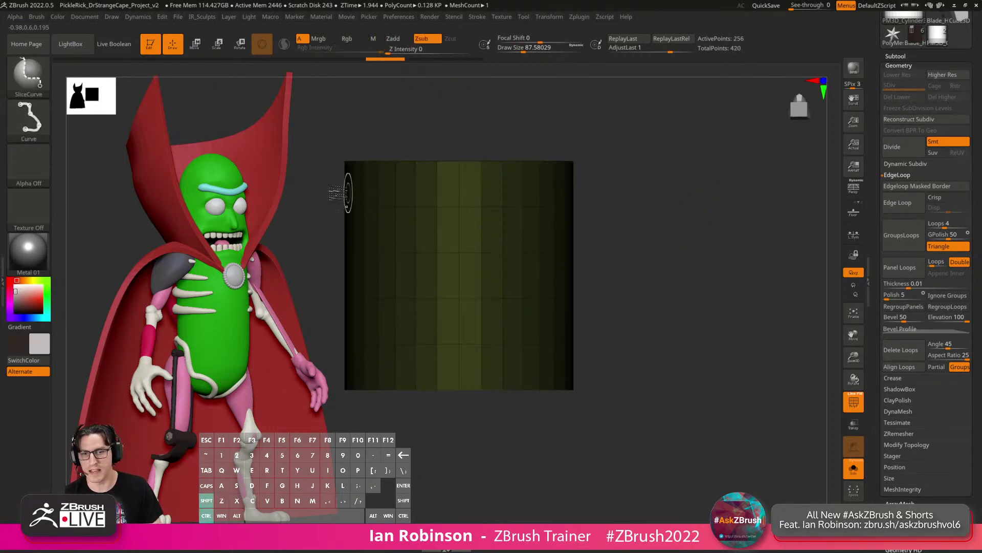
Slice the tube horizontally close to its upper and lower rims with the SliceCurve brush.
{"action": "mouse_move", "coordinate": [310, 166]}
{"action": "left_mouse_down", "text": "ctrl+shift"}
{"action": "mouse_move", "coordinate": [745, 163]}
{"action": "mouse_move", "coordinate": [721, 161]}
{"action": "left_mouse_up", "text": "ctrl+shift"}
{"action": "mouse_move", "coordinate": [557, 373]}
{"action": "left_mouse_down", "text": "ctrl+shift"}
{"action": "mouse_move", "coordinate": [345, 401]}
{"action": "mouse_move", "coordinate": [285, 381]}
{"action": "left_mouse_up", "text": "ctrl+shift"}
{"action": "left_click_drag", "start_coordinate": [680, 272], "coordinate": [720, 240]}
Preview the tube with Dynamic Subdiv, choosing Always YES for auto-activation, inspect the edges, and switch the smoothing off.
{"action": "key", "text": "d"}
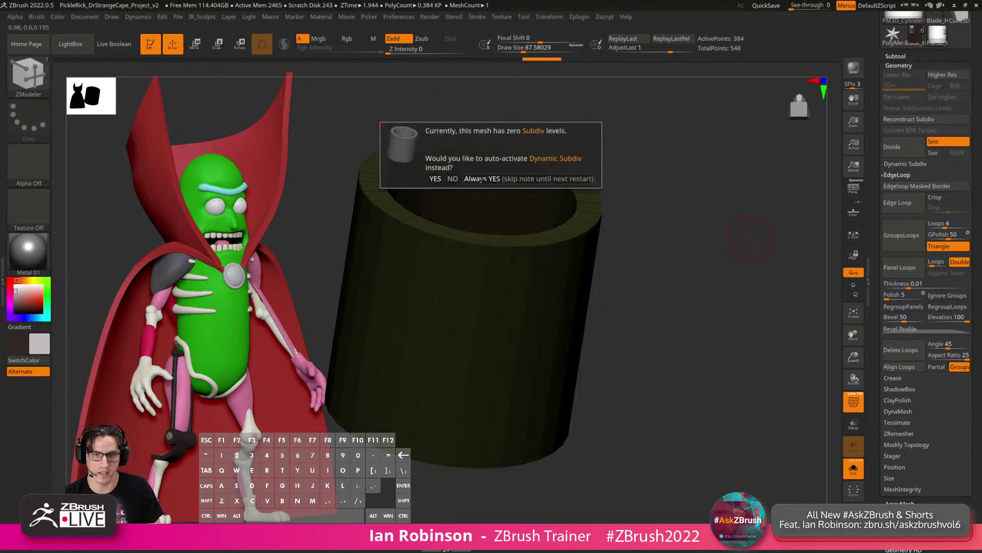
{"action": "left_click", "coordinate": [482, 179]}
{"action": "left_click_drag", "start_coordinate": [698, 215], "coordinate": [701, 191]}
{"action": "key", "text": "shift+f"}
{"action": "key", "text": "f"}
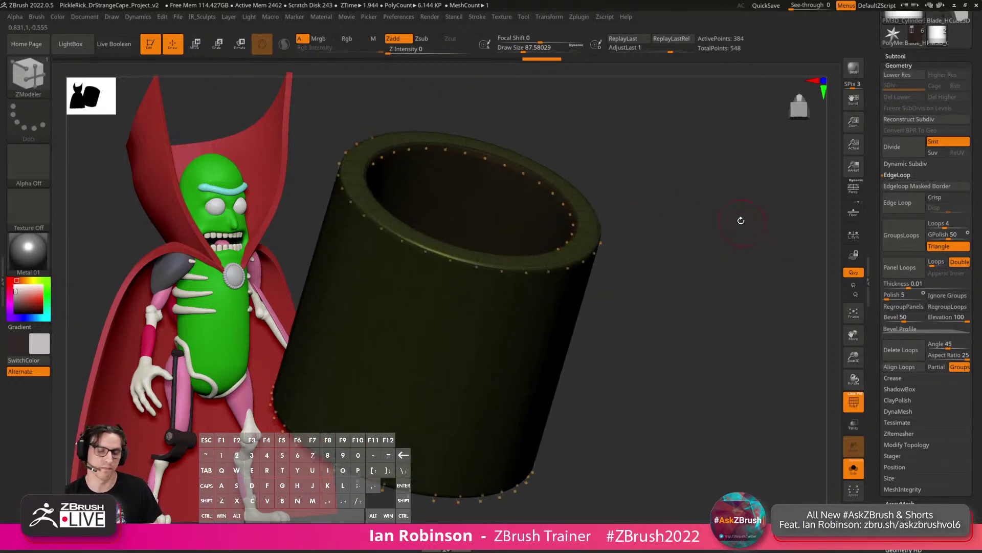
{"action": "key", "text": "shift+d"}
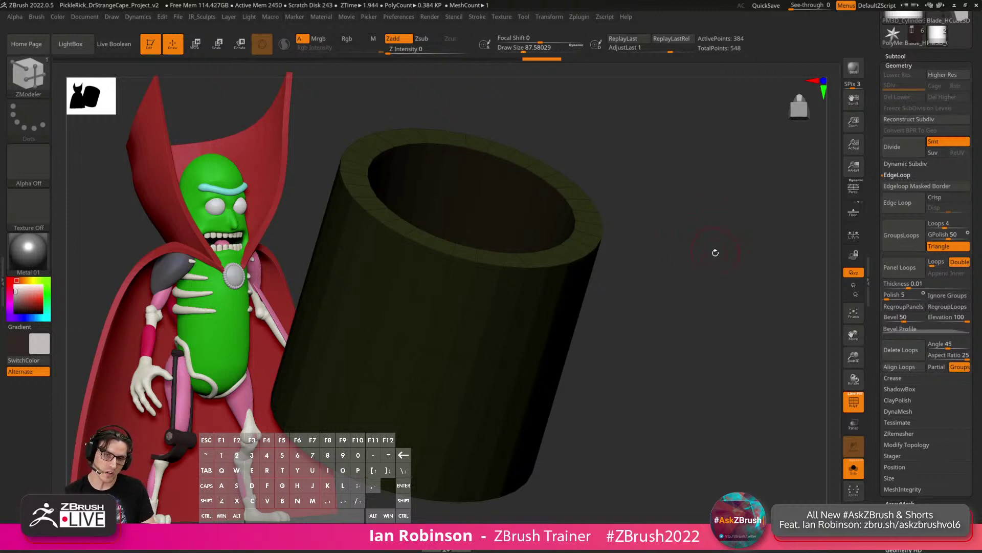
Insert evenly spaced horizontal edge loops around the tube's wall using Insert Multiple EdgeLoops.
{"action": "left_click_drag", "start_coordinate": [666, 217], "coordinate": [711, 226]}
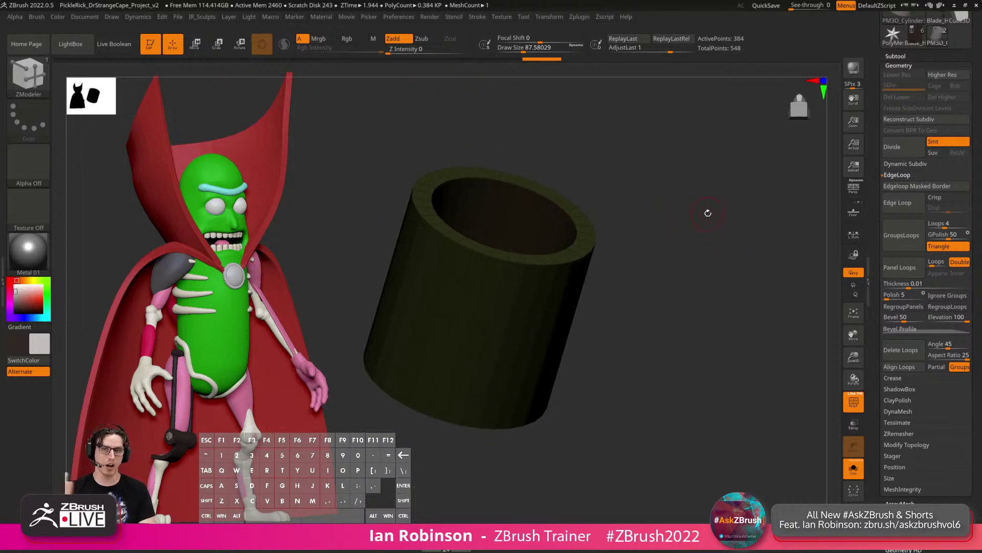
{"action": "left_click_drag", "start_coordinate": [678, 237], "coordinate": [734, 248]}
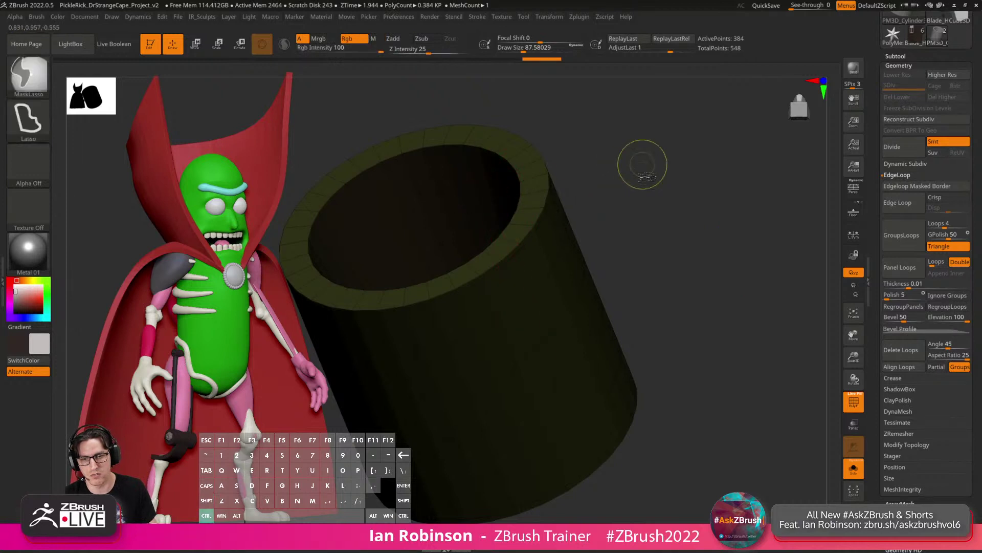
{"action": "mouse_move", "coordinate": [643, 164]}
{"action": "left_mouse_down", "text": "ctrl"}
{"action": "mouse_move", "coordinate": [627, 176]}
{"action": "mouse_move", "coordinate": [723, 200]}
{"action": "mouse_move", "coordinate": [724, 191]}
{"action": "mouse_move", "coordinate": [741, 245]}
{"action": "left_mouse_up", "text": "ctrl"}
{"action": "left_click", "coordinate": [481, 200]}
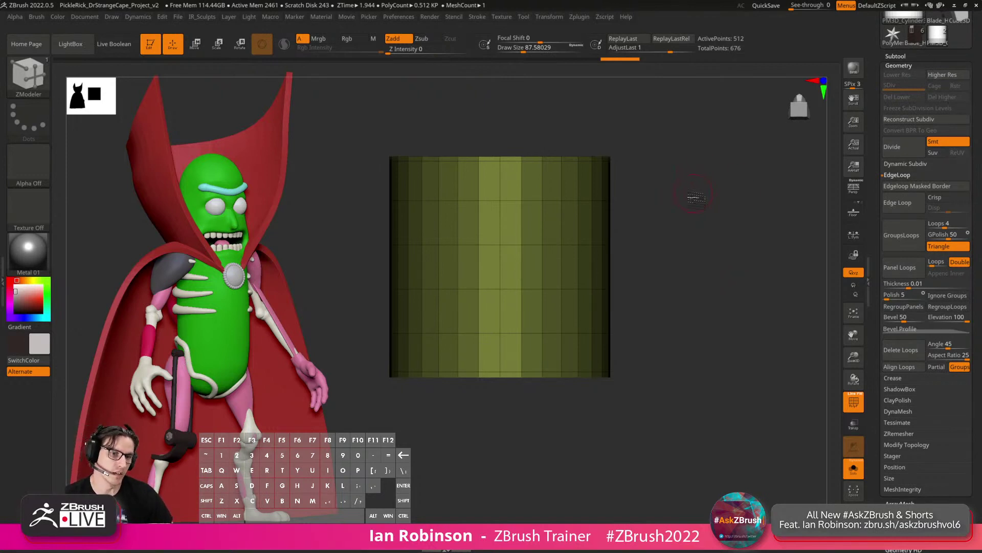
{"action": "left_click_drag", "start_coordinate": [696, 197], "coordinate": [692, 228]}
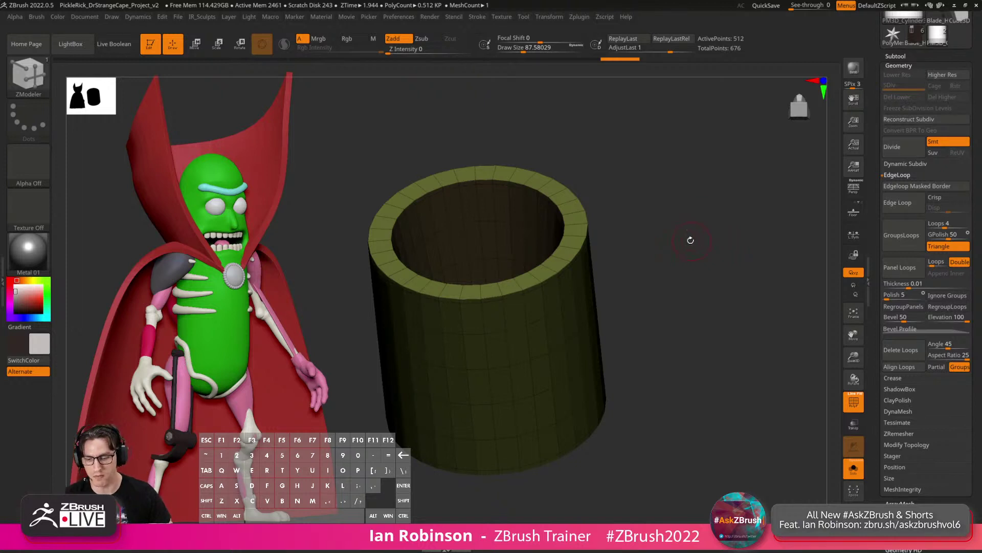
{"action": "left_click_drag", "start_coordinate": [702, 254], "coordinate": [703, 284]}
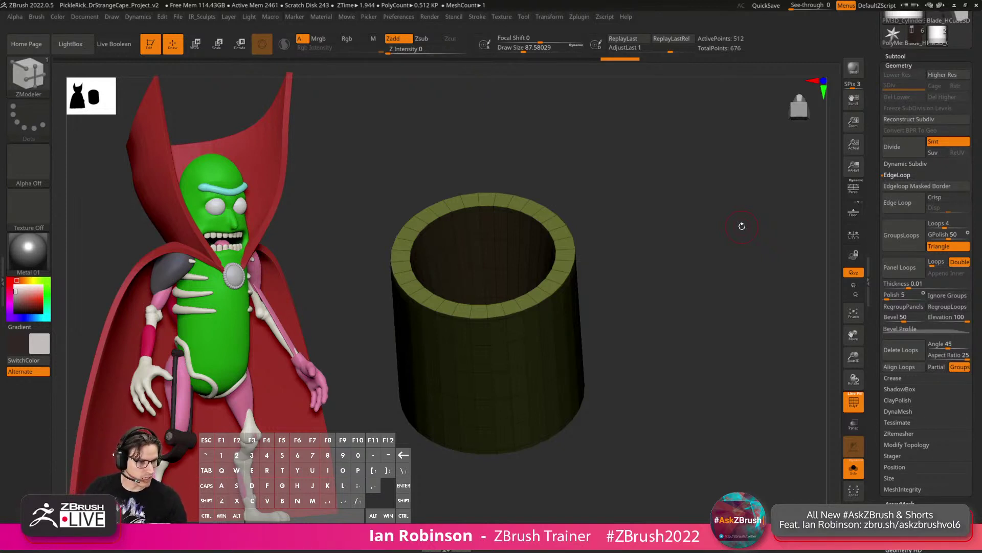
Mark two separate faces on the tube's rim as a temporary polygroup and QMesh them upward into two posts.
{"action": "left_click_drag", "start_coordinate": [648, 309], "coordinate": [702, 318]}
{"action": "left_click_drag", "start_coordinate": [646, 266], "coordinate": [590, 248], "text": "alt"}
{"action": "left_click", "coordinate": [534, 214], "text": "alt"}
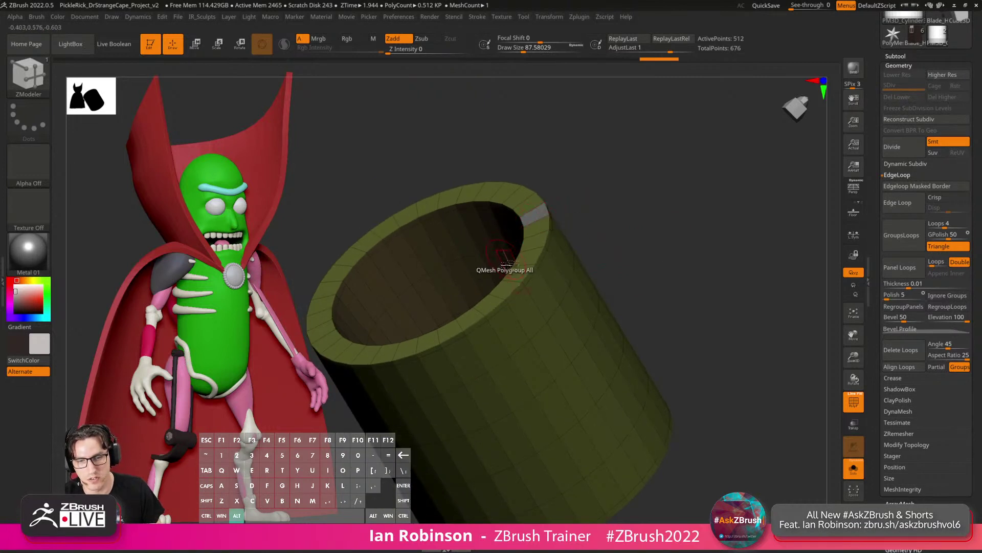
{"action": "left_click", "coordinate": [530, 256], "text": "alt"}
{"action": "left_click_drag", "start_coordinate": [637, 214], "coordinate": [628, 213]}
{"action": "left_click_drag", "start_coordinate": [527, 258], "coordinate": [504, 213]}
{"action": "left_click_drag", "start_coordinate": [596, 175], "coordinate": [642, 204], "text": "shift"}
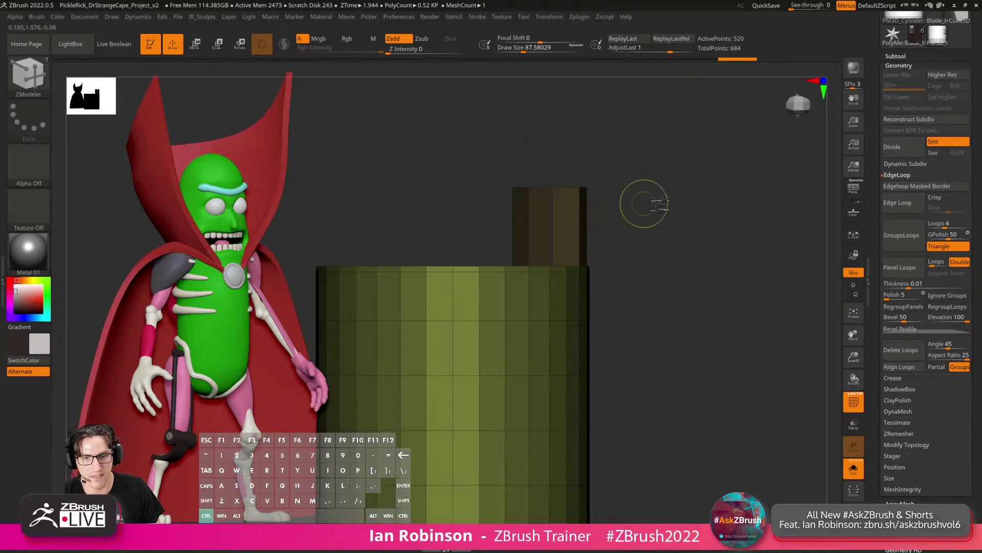
Cut a horizontal loop across both posts and QMesh the marked rim faces flanking the second post upward.
{"action": "mouse_move", "coordinate": [461, 236]}
{"action": "left_mouse_down", "text": "ctrl+shift"}
{"action": "mouse_move", "coordinate": [612, 223]}
{"action": "mouse_move", "coordinate": [751, 226]}
{"action": "mouse_move", "coordinate": [724, 223]}
{"action": "mouse_move", "coordinate": [723, 246]}
{"action": "mouse_move", "coordinate": [767, 191]}
{"action": "mouse_move", "coordinate": [735, 178]}
{"action": "mouse_move", "coordinate": [591, 283]}
{"action": "left_mouse_up", "text": "ctrl+shift"}
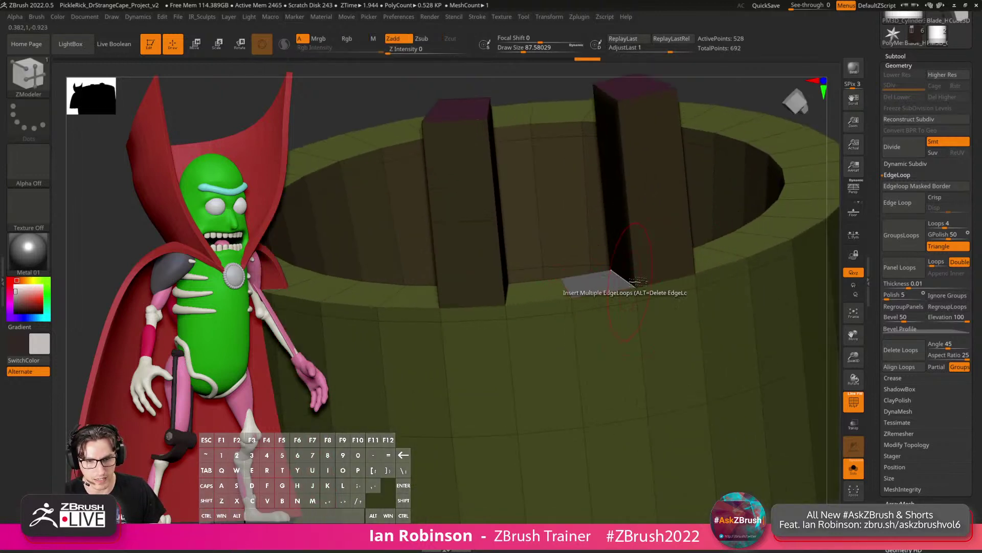
{"action": "right_click_drag", "start_coordinate": [717, 265], "coordinate": [676, 275]}
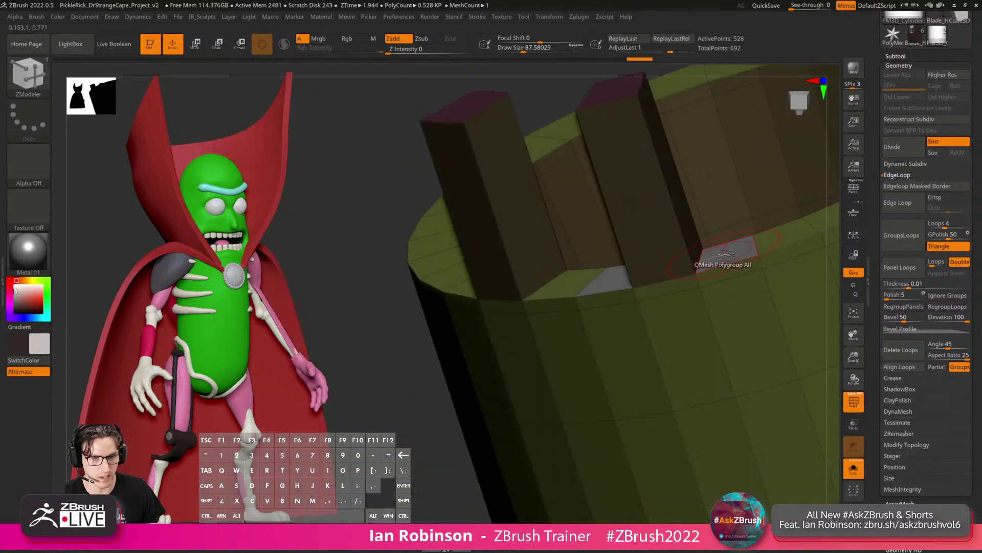
{"action": "left_click_drag", "start_coordinate": [714, 261], "coordinate": [709, 212]}
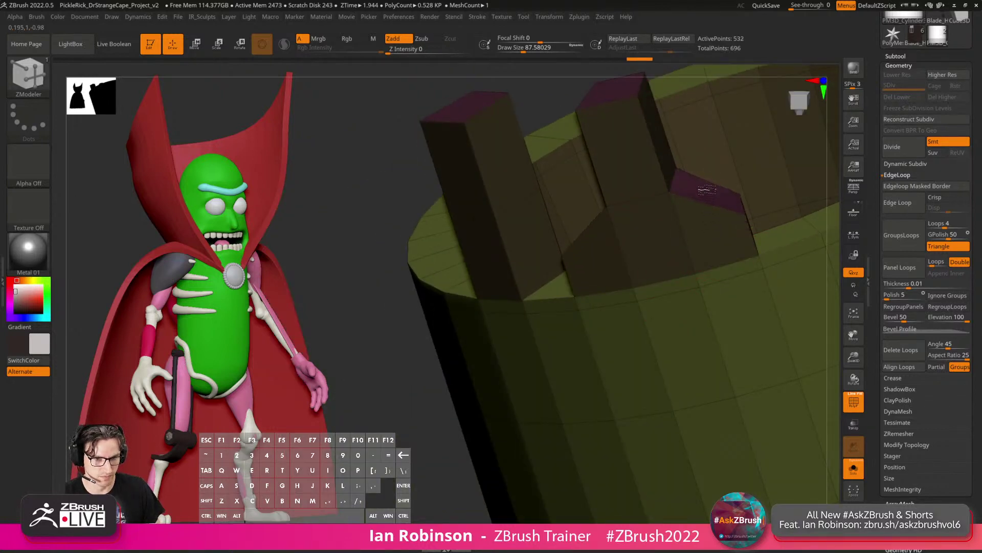
{"action": "right_click_drag", "start_coordinate": [669, 219], "coordinate": [635, 220]}
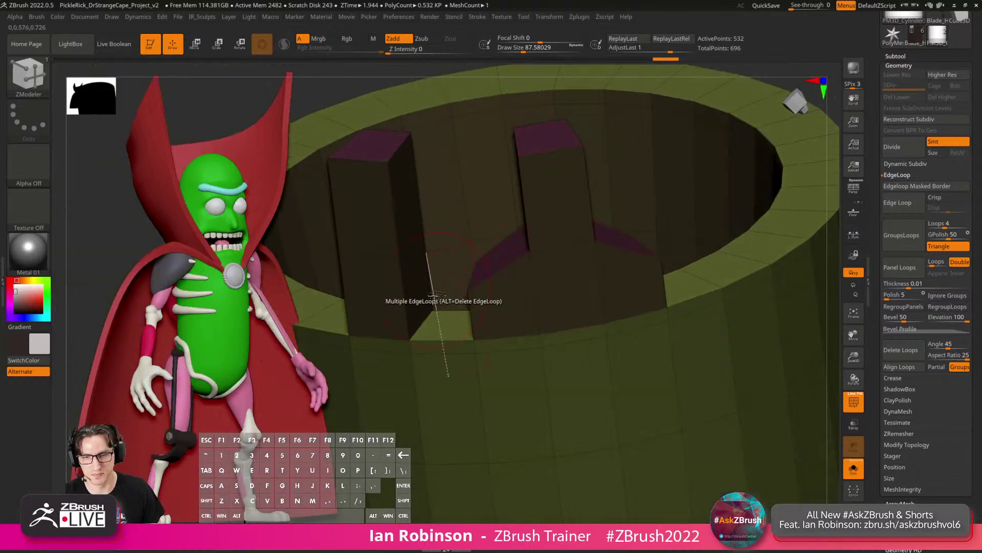
QMesh the first post's lower inner side face across the gap to join it to the neighbouring raised block.
{"action": "left_click", "coordinate": [422, 308], "text": "alt"}
{"action": "mouse_move", "coordinate": [423, 308]}
{"action": "right_mouse_down"}
{"action": "mouse_move", "coordinate": [466, 313]}
{"action": "mouse_move", "coordinate": [429, 308]}
{"action": "right_mouse_up"}
{"action": "left_click_drag", "start_coordinate": [425, 306], "coordinate": [475, 309]}
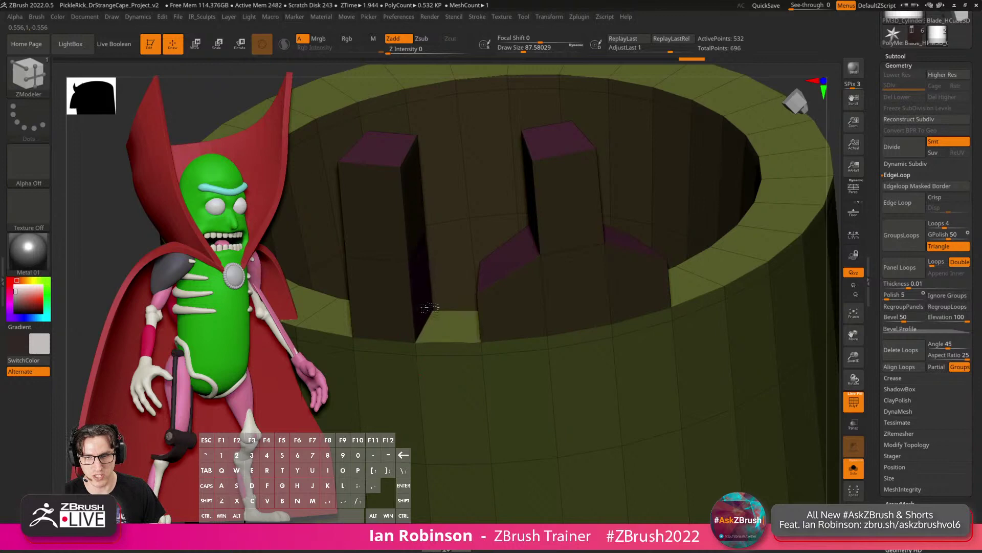
{"action": "left_click_drag", "start_coordinate": [470, 309], "coordinate": [472, 309]}
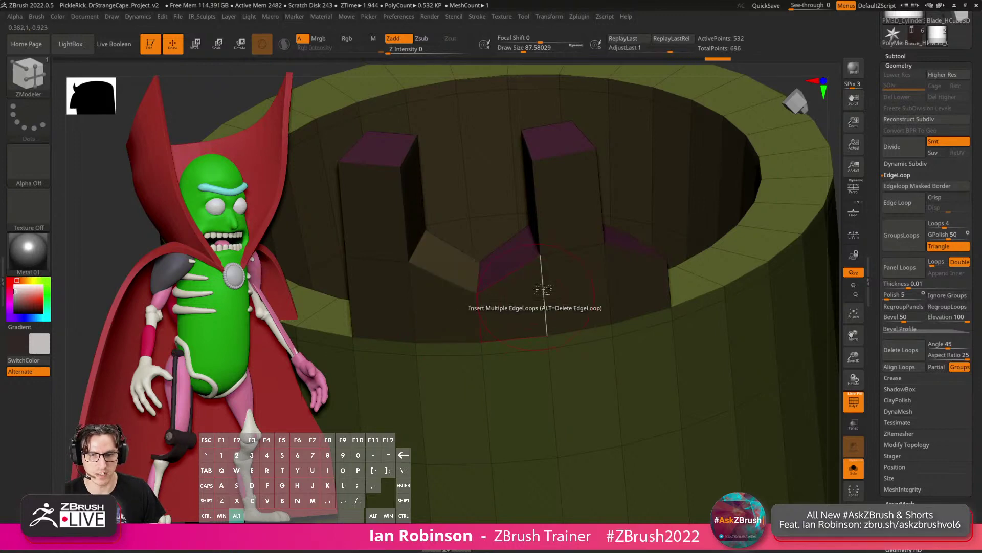
QMesh the raised faces beside the second post further up along its sides to form sloped flanks.
{"action": "mouse_move", "coordinate": [541, 287]}
{"action": "right_mouse_down", "text": "ctrl"}
{"action": "mouse_move", "coordinate": [550, 261]}
{"action": "mouse_move", "coordinate": [517, 277]}
{"action": "mouse_move", "coordinate": [580, 260]}
{"action": "mouse_move", "coordinate": [584, 279]}
{"action": "mouse_move", "coordinate": [638, 331]}
{"action": "mouse_move", "coordinate": [557, 293]}
{"action": "mouse_move", "coordinate": [579, 298]}
{"action": "right_mouse_up", "text": "ctrl"}
{"action": "right_click_drag", "start_coordinate": [412, 231], "coordinate": [447, 236]}
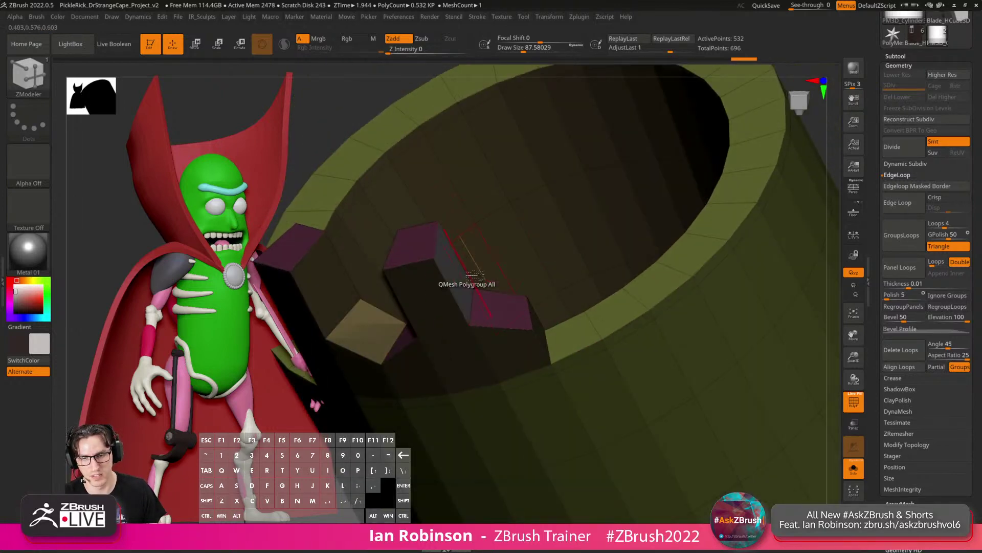
{"action": "right_click_drag", "start_coordinate": [526, 265], "coordinate": [504, 220], "text": "ctrl"}
{"action": "left_click_drag", "start_coordinate": [563, 231], "coordinate": [545, 240]}
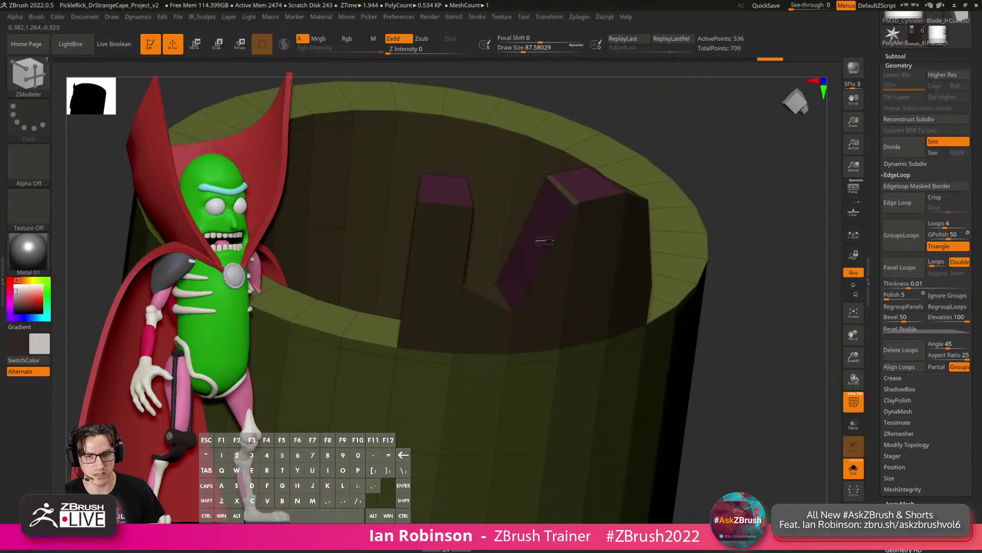
QMesh the second post's middle section down to carve a notch between two tapered prongs.
{"action": "right_click_drag", "start_coordinate": [554, 256], "coordinate": [522, 331]}
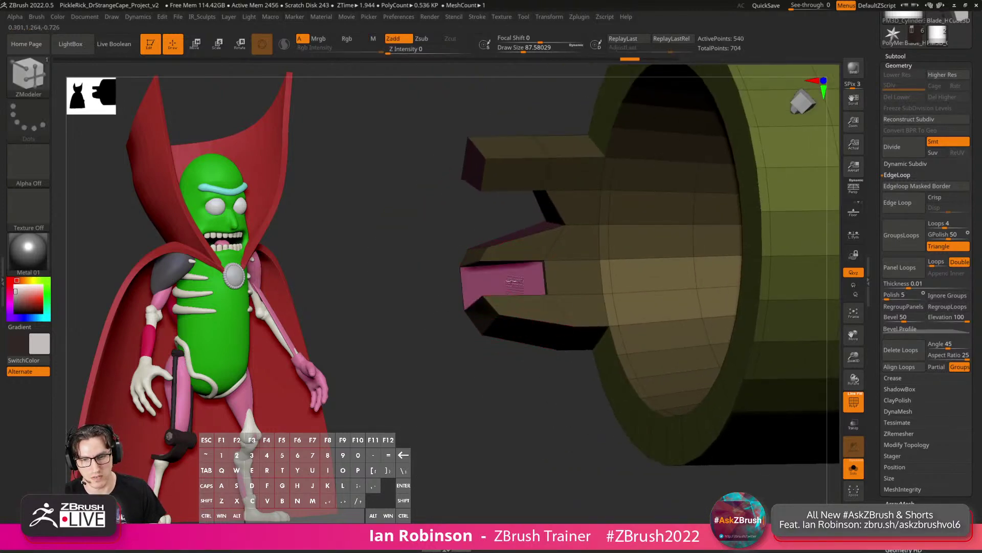
{"action": "left_click", "coordinate": [470, 324]}
{"action": "right_click_drag", "start_coordinate": [470, 326], "coordinate": [717, 250]}
{"action": "left_click_drag", "start_coordinate": [733, 267], "coordinate": [762, 208], "text": "alt"}
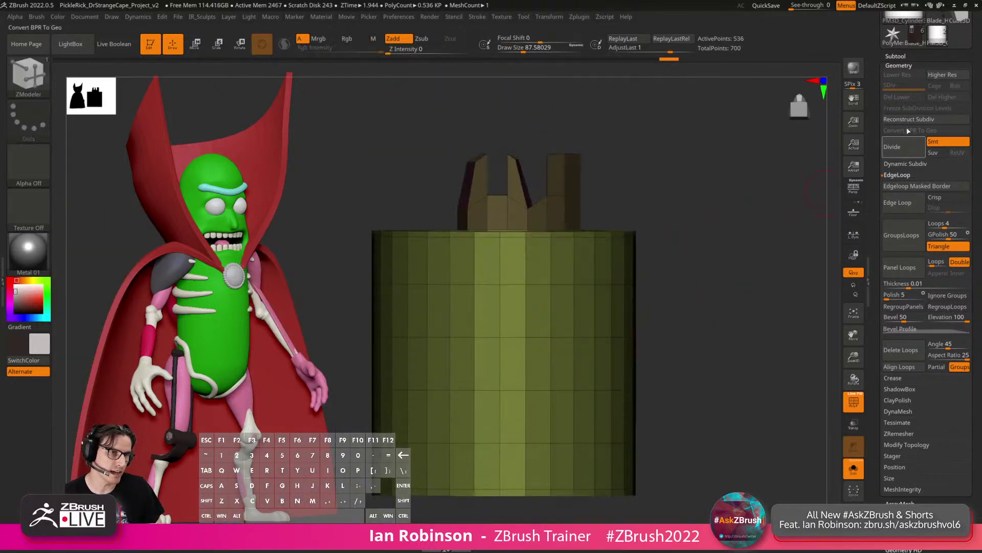
Delete all subtools of the practice tool from the Subtool list and accept the non-undoable operation.
{"action": "left_click", "coordinate": [901, 57]}
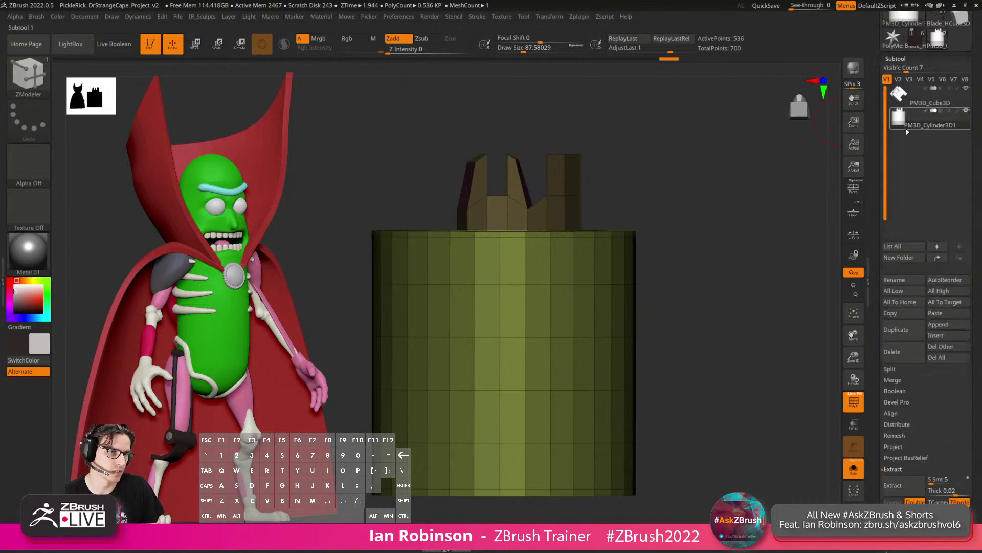
{"action": "left_click", "coordinate": [937, 358]}
{"action": "left_click", "coordinate": [819, 377]}
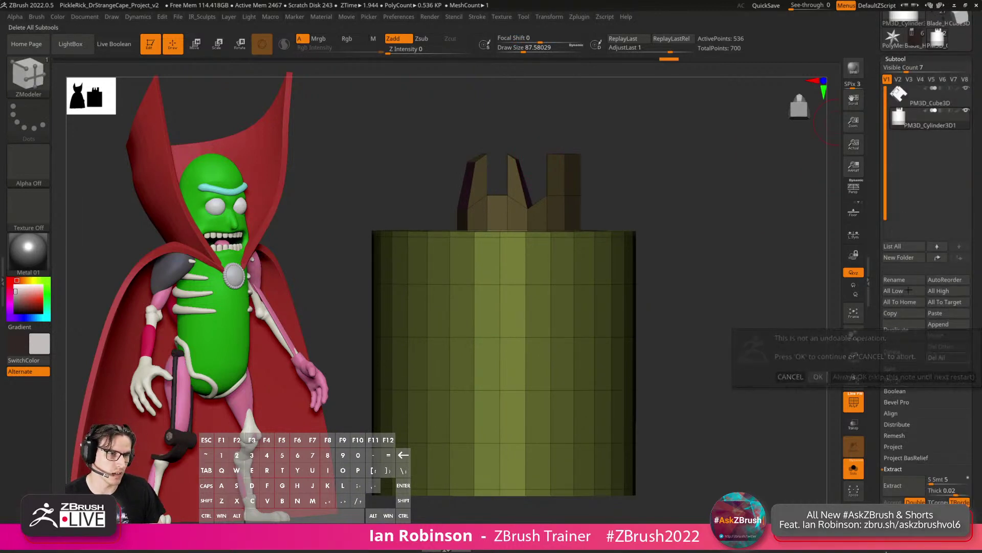
Switch back to the Pickle Rick character tool, turning off Solo and the polyframe to show the whole figure from the front.
{"action": "left_click", "coordinate": [937, 153]}
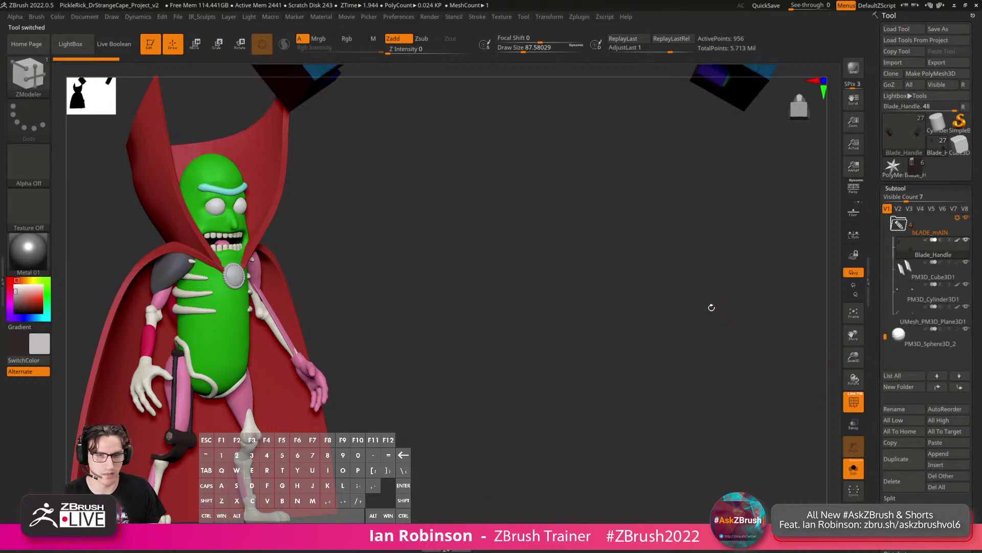
{"action": "left_click", "coordinate": [854, 468]}
{"action": "key", "text": "shift+f"}
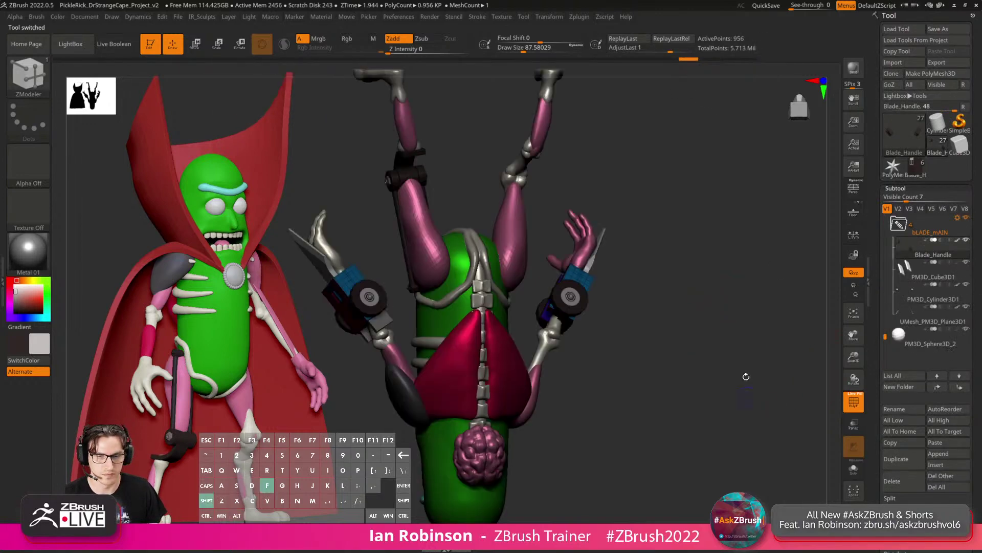
{"action": "left_click_drag", "start_coordinate": [746, 377], "coordinate": [629, 297]}
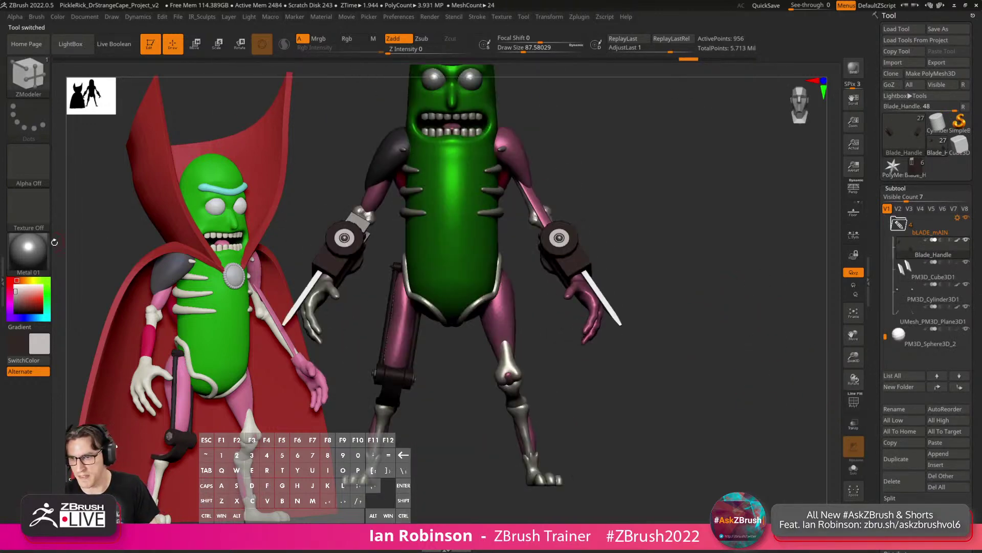
Set the material to SkinShade4 and clear the leftover caped copy from the canvas.
{"action": "left_click", "coordinate": [50, 271]}
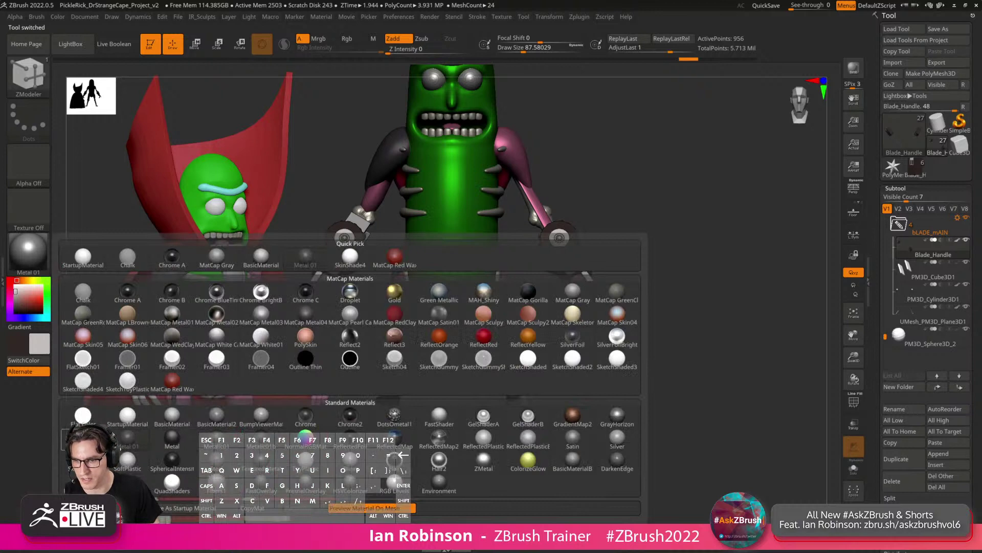
{"action": "left_click", "coordinate": [350, 256]}
{"action": "key", "text": "ctrl"}
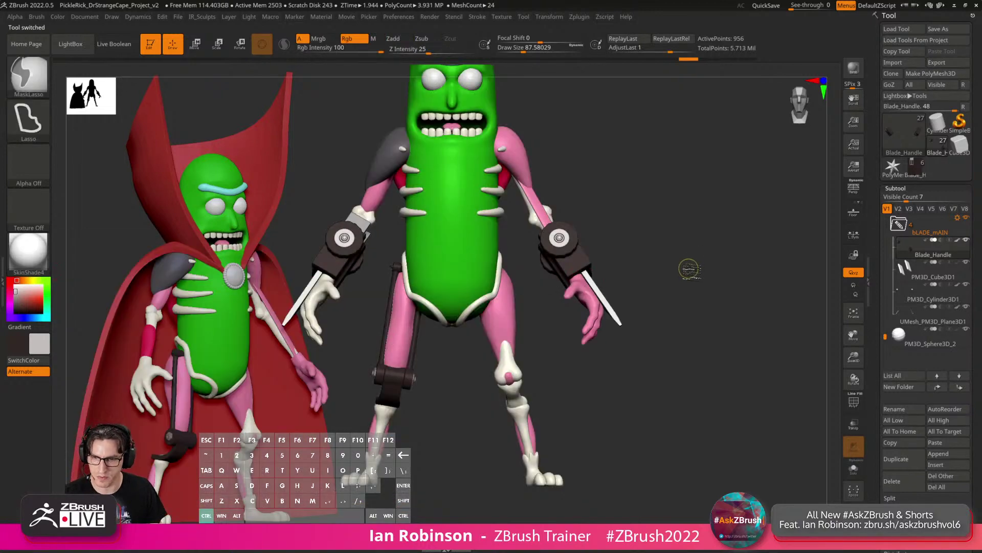
{"action": "key", "text": "ctrl+n"}
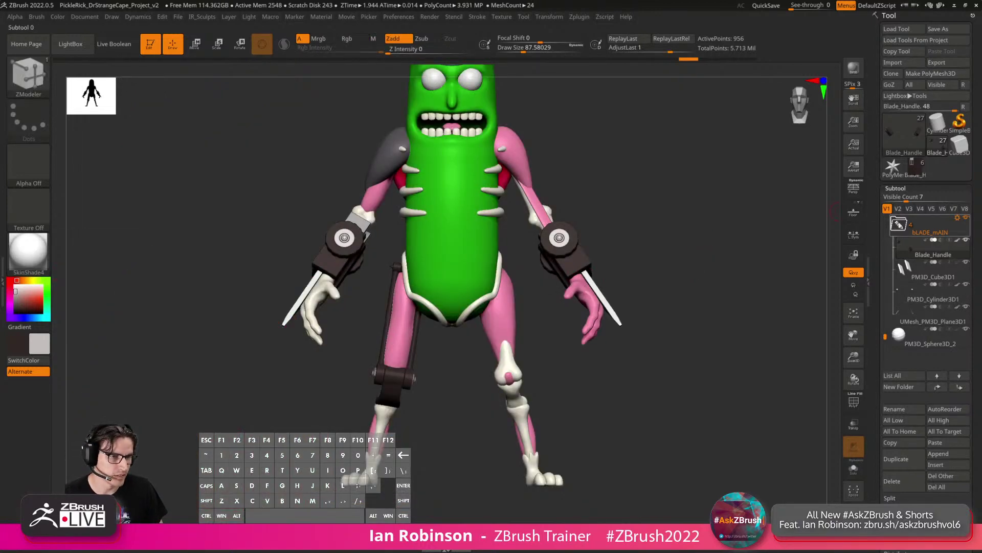
Collapse the bLADE_mAIN folder and turn on the visibility of the DrStrange_Cape folder.
{"action": "left_click", "coordinate": [899, 223]}
{"action": "left_click_drag", "start_coordinate": [883, 353], "coordinate": [886, 327]}
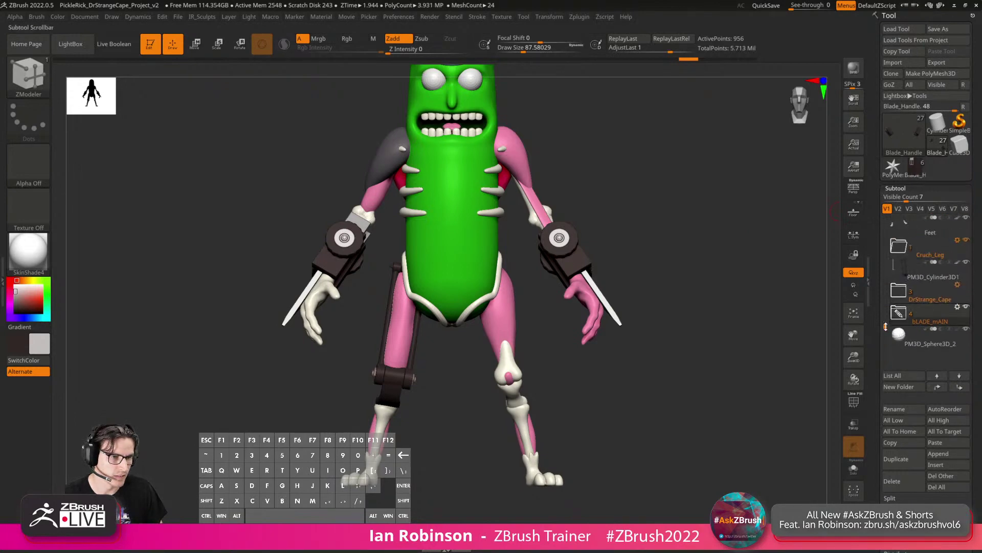
{"action": "left_click", "coordinate": [966, 284]}
{"action": "mouse_move", "coordinate": [714, 260]}
{"action": "left_mouse_down", "text": "alt"}
{"action": "mouse_move", "coordinate": [691, 311]}
{"action": "mouse_move", "coordinate": [726, 307]}
{"action": "mouse_move", "coordinate": [717, 265]}
{"action": "left_mouse_up", "text": "alt"}
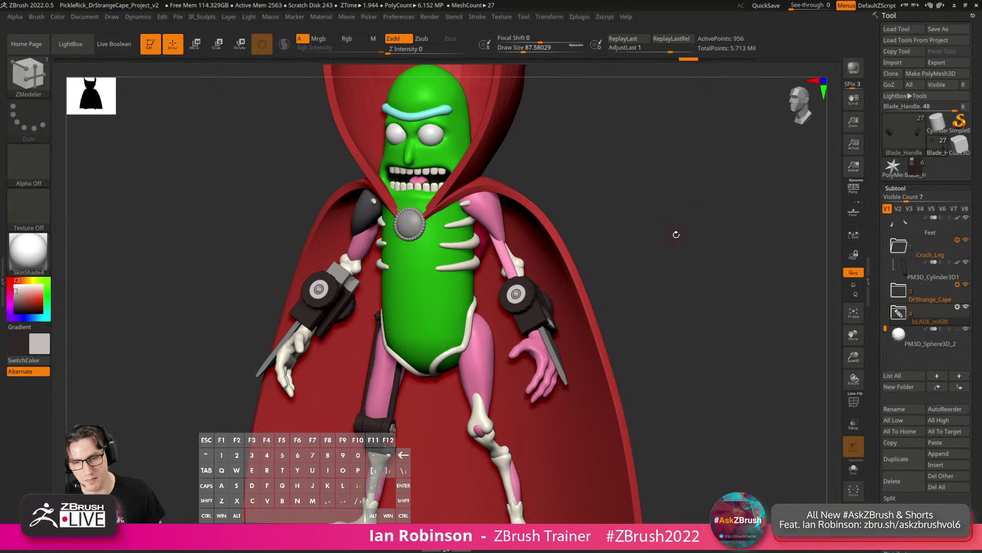
{"action": "left_click_drag", "start_coordinate": [676, 235], "coordinate": [719, 232], "text": "alt"}
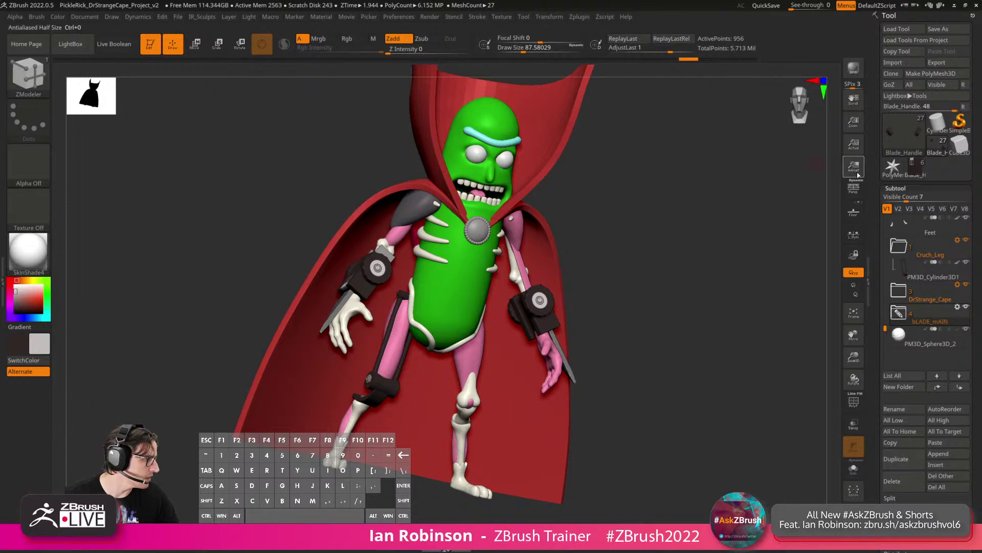
Save the project with the full caped figure in front view.
{"action": "mouse_move", "coordinate": [916, 168]}
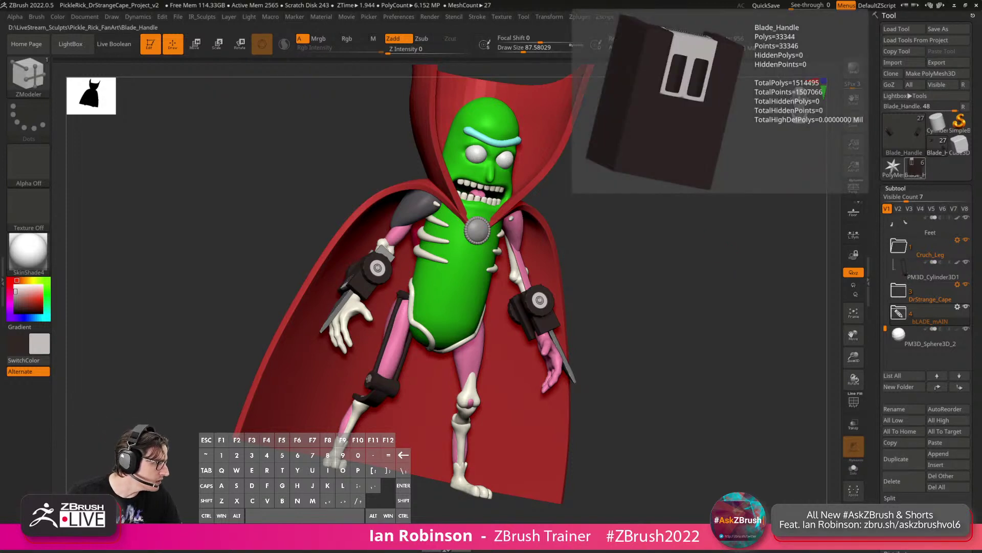
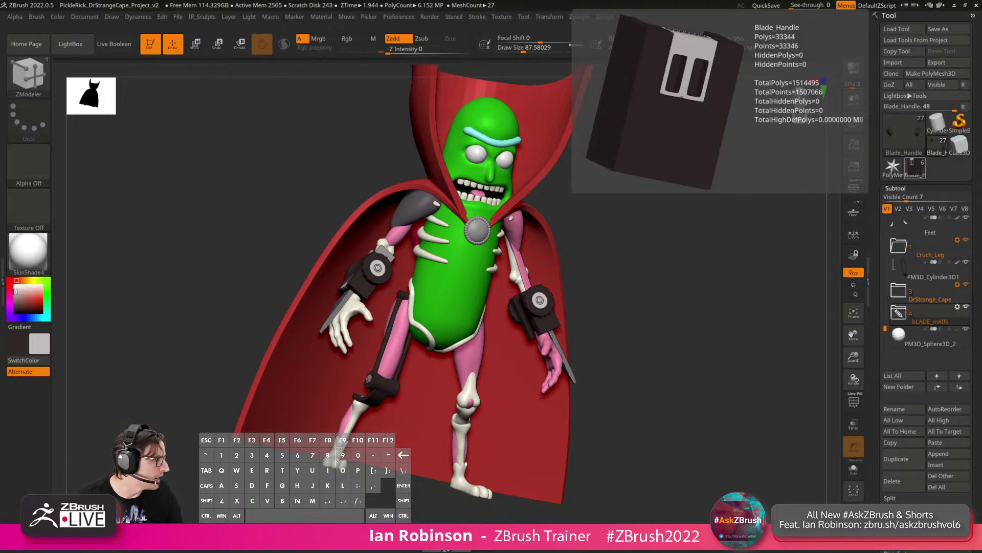
{"action": "left_click_drag", "start_coordinate": [736, 253], "coordinate": [772, 205]}
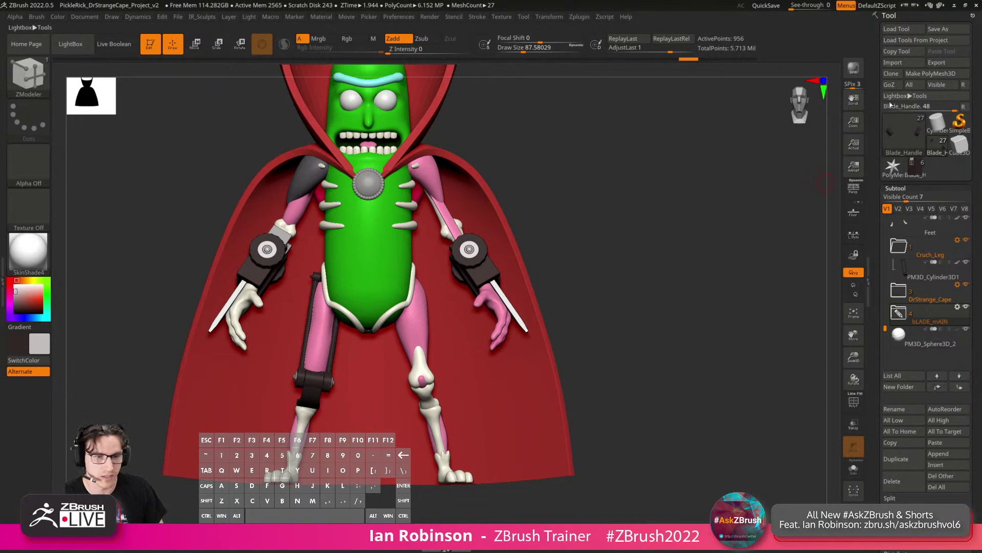
{"action": "key", "text": "ctrl+s"}
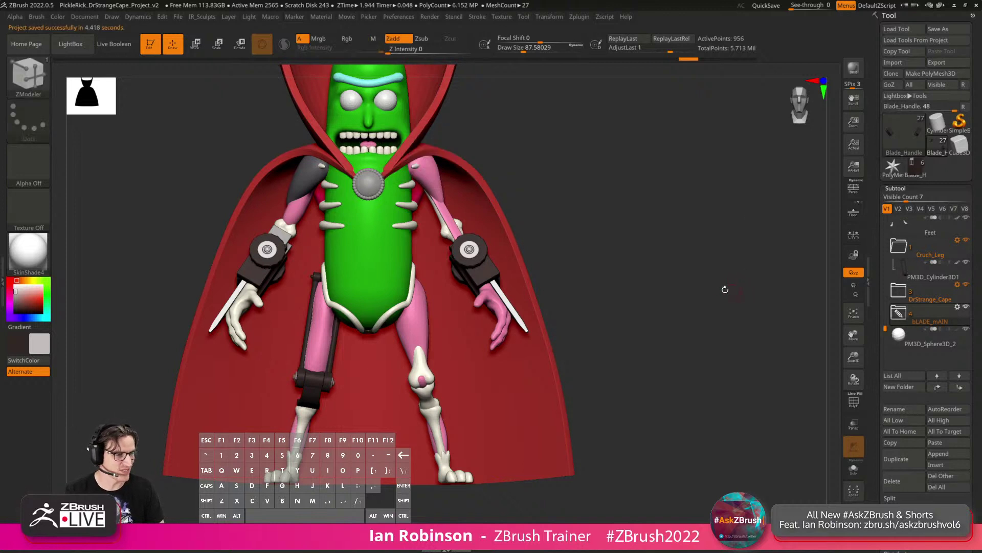
Select the blade subtool and move the blade further out of its handle along its length.
{"action": "mouse_move", "coordinate": [679, 257]}
{"action": "left_mouse_down"}
{"action": "mouse_move", "coordinate": [668, 243]}
{"action": "mouse_move", "coordinate": [677, 267]}
{"action": "mouse_move", "coordinate": [711, 275]}
{"action": "mouse_move", "coordinate": [687, 271]}
{"action": "mouse_move", "coordinate": [719, 247]}
{"action": "mouse_move", "coordinate": [686, 275]}
{"action": "mouse_move", "coordinate": [693, 294]}
{"action": "mouse_move", "coordinate": [670, 291]}
{"action": "mouse_move", "coordinate": [708, 306]}
{"action": "mouse_move", "coordinate": [693, 281]}
{"action": "mouse_move", "coordinate": [723, 257]}
{"action": "mouse_move", "coordinate": [745, 273]}
{"action": "mouse_move", "coordinate": [706, 239]}
{"action": "mouse_move", "coordinate": [726, 281]}
{"action": "mouse_move", "coordinate": [723, 219]}
{"action": "mouse_move", "coordinate": [732, 213]}
{"action": "mouse_move", "coordinate": [706, 276]}
{"action": "mouse_move", "coordinate": [665, 253]}
{"action": "left_mouse_up"}
{"action": "key", "text": "f"}
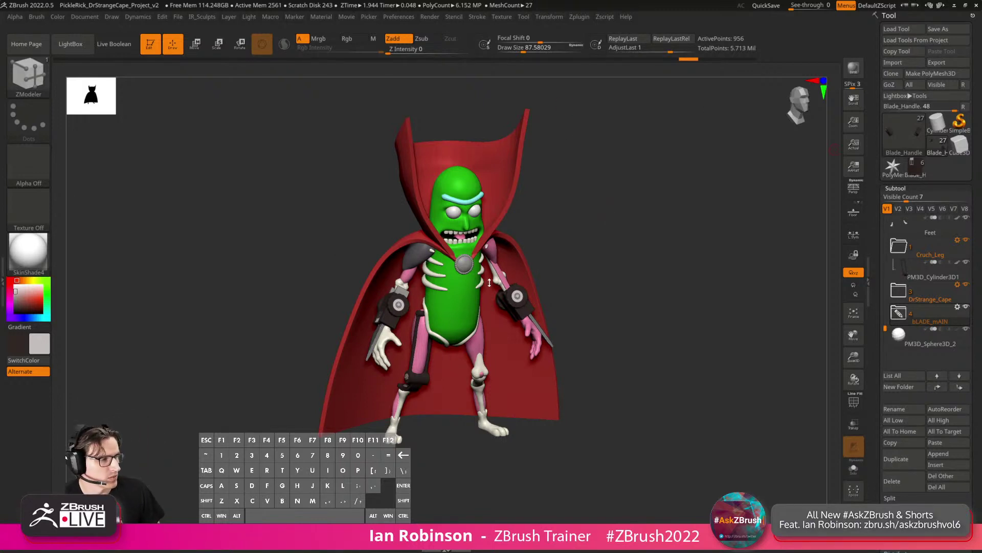
{"action": "left_click_drag", "start_coordinate": [573, 265], "coordinate": [680, 279], "text": "shift"}
{"action": "left_click", "coordinate": [172, 279], "text": "alt"}
{"action": "key", "text": "w"}
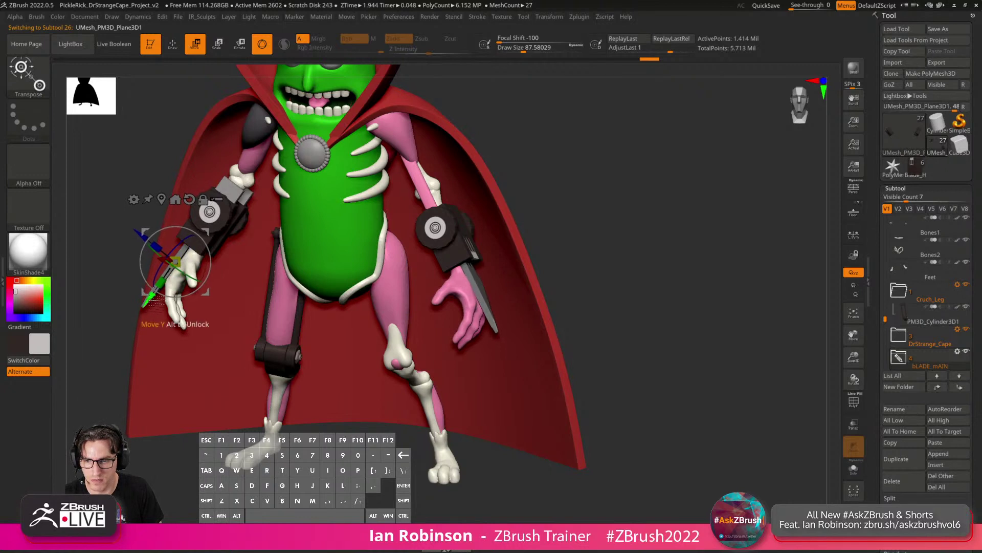
{"action": "mouse_move", "coordinate": [148, 300]}
{"action": "left_mouse_down", "text": "ctrl"}
{"action": "mouse_move", "coordinate": [138, 313]}
{"action": "mouse_move", "coordinate": [176, 300]}
{"action": "mouse_move", "coordinate": [438, 303]}
{"action": "mouse_move", "coordinate": [472, 265]}
{"action": "mouse_move", "coordinate": [428, 285]}
{"action": "mouse_move", "coordinate": [563, 230]}
{"action": "left_mouse_up", "text": "ctrl"}
{"action": "key", "text": "ctrl+shift+d"}
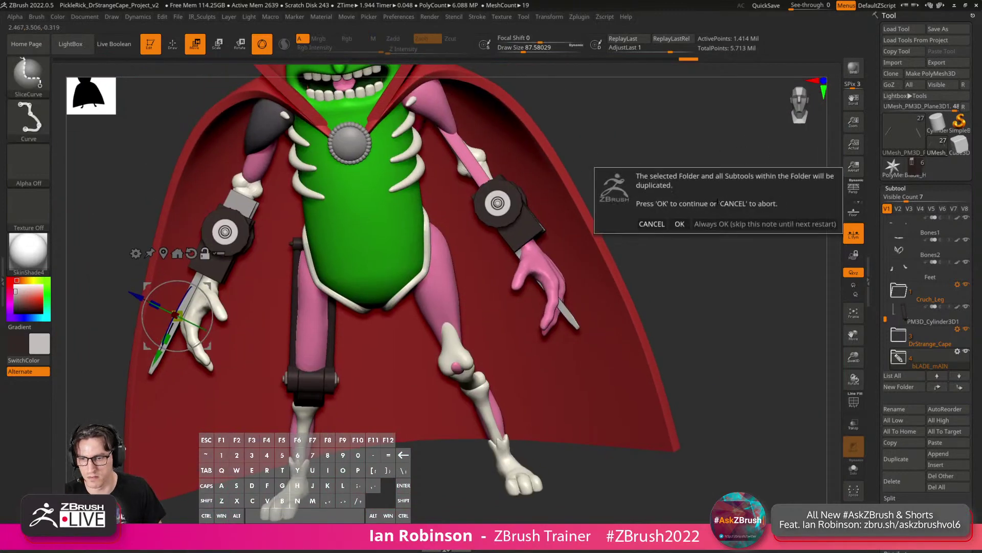
{"action": "left_click", "coordinate": [680, 223]}
Rotate the blade slightly beside the skeletal hand and apply Mirror And Weld to copy it to the other arm.
{"action": "left_click_drag", "start_coordinate": [640, 246], "coordinate": [307, 297]}
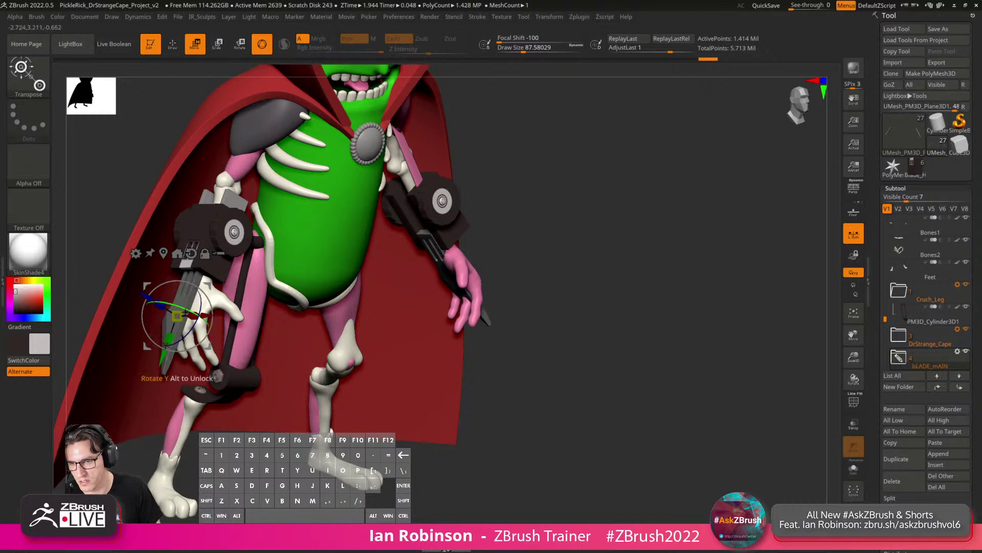
{"action": "left_click_drag", "start_coordinate": [183, 312], "coordinate": [178, 315]}
{"action": "key", "text": "g"}
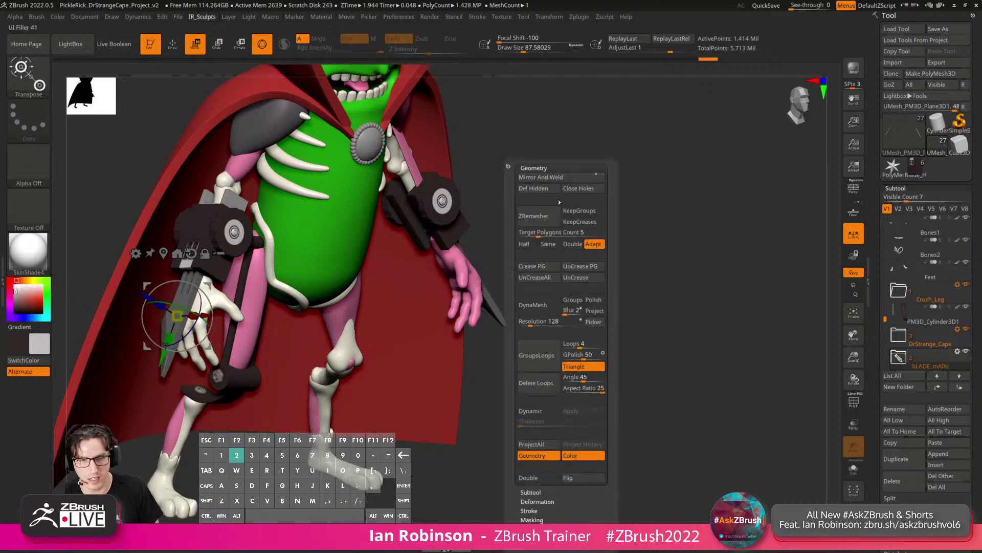
{"action": "left_click", "coordinate": [550, 180]}
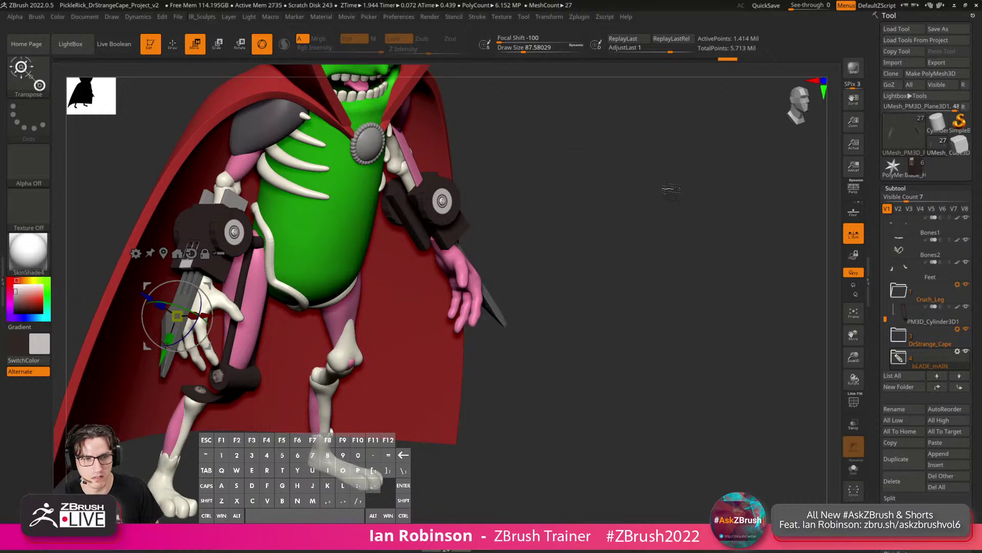
{"action": "left_click_drag", "start_coordinate": [669, 188], "coordinate": [674, 199]}
{"action": "key", "text": "g"}
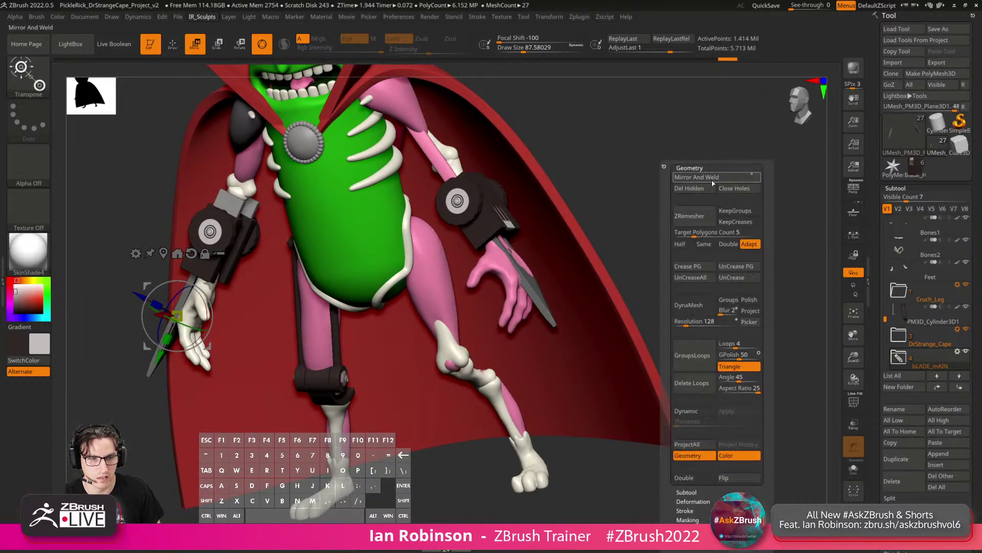
{"action": "left_click", "coordinate": [700, 181]}
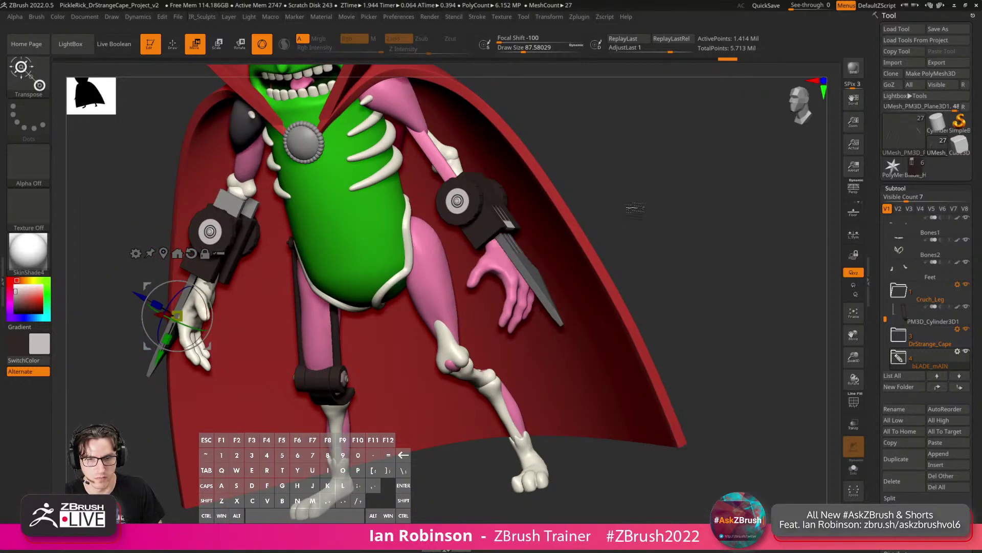
Undo the last blade changes and redo one to compare the blade placement from the front and side.
{"action": "mouse_move", "coordinate": [633, 208]}
{"action": "left_mouse_down"}
{"action": "mouse_move", "coordinate": [684, 195]}
{"action": "mouse_move", "coordinate": [720, 205]}
{"action": "mouse_move", "coordinate": [640, 214]}
{"action": "left_mouse_up"}
{"action": "key", "text": "q"}
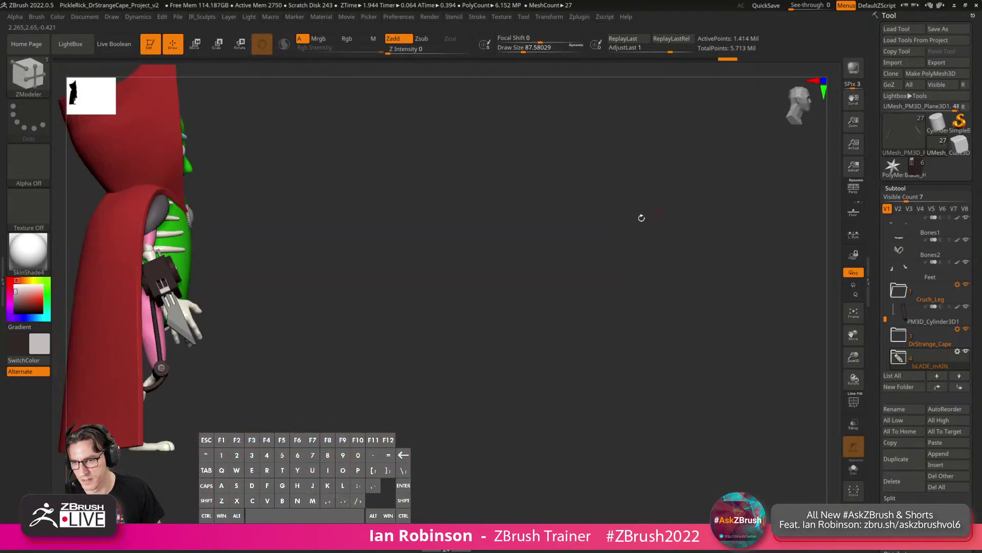
{"action": "key", "text": "w"}
{"action": "key", "text": "ctrl+z"}
{"action": "key", "text": "ctrl+z"}
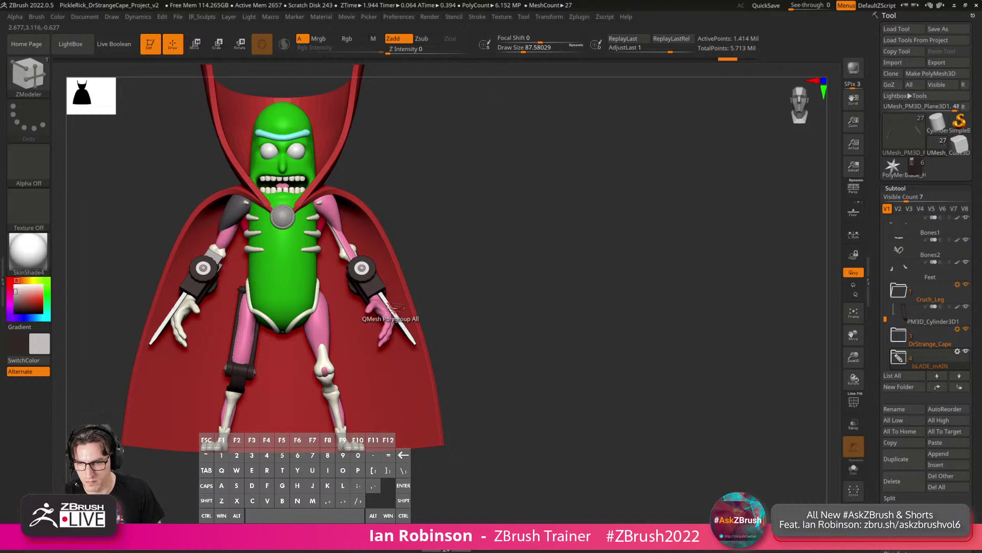
{"action": "key", "text": "ctrl+shift+z"}
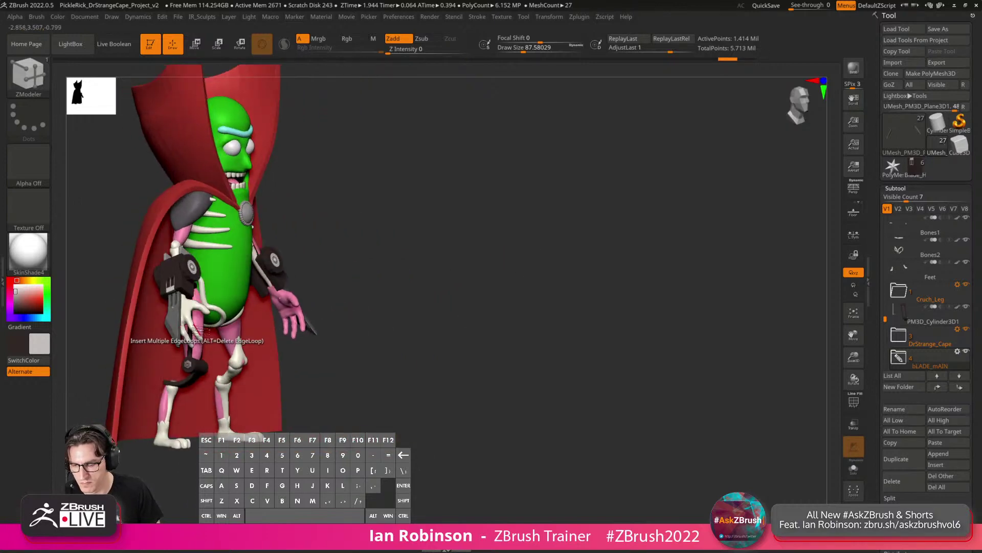
{"action": "key", "text": "w"}
{"action": "left_click_drag", "start_coordinate": [180, 351], "coordinate": [178, 349]}
{"action": "key", "text": "ctrl+z"}
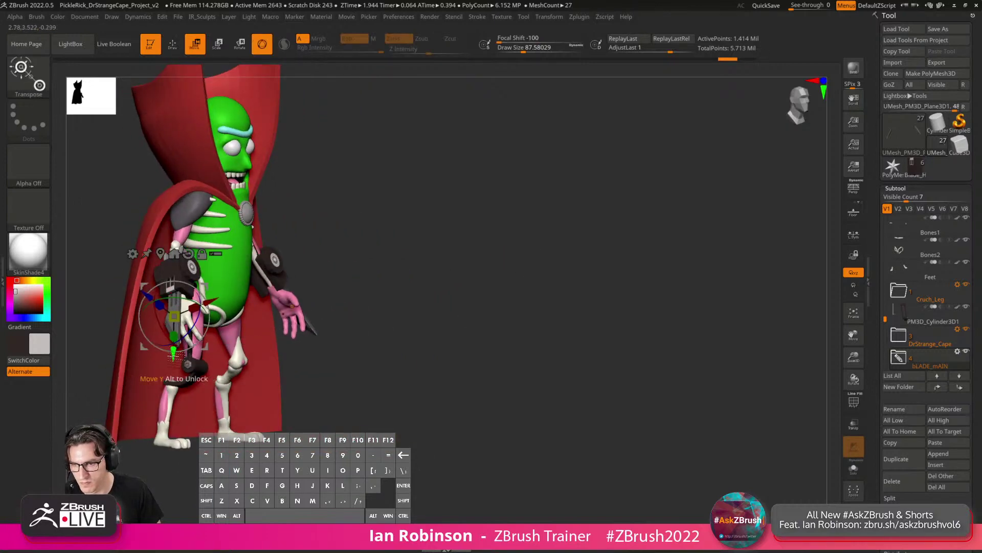
{"action": "key", "text": "q"}
{"action": "mouse_move", "coordinate": [522, 251]}
{"action": "left_mouse_down", "text": "shift"}
{"action": "mouse_move", "coordinate": [495, 250]}
{"action": "mouse_move", "coordinate": [616, 254]}
{"action": "mouse_move", "coordinate": [669, 269]}
{"action": "mouse_move", "coordinate": [600, 272]}
{"action": "left_mouse_up", "text": "shift"}
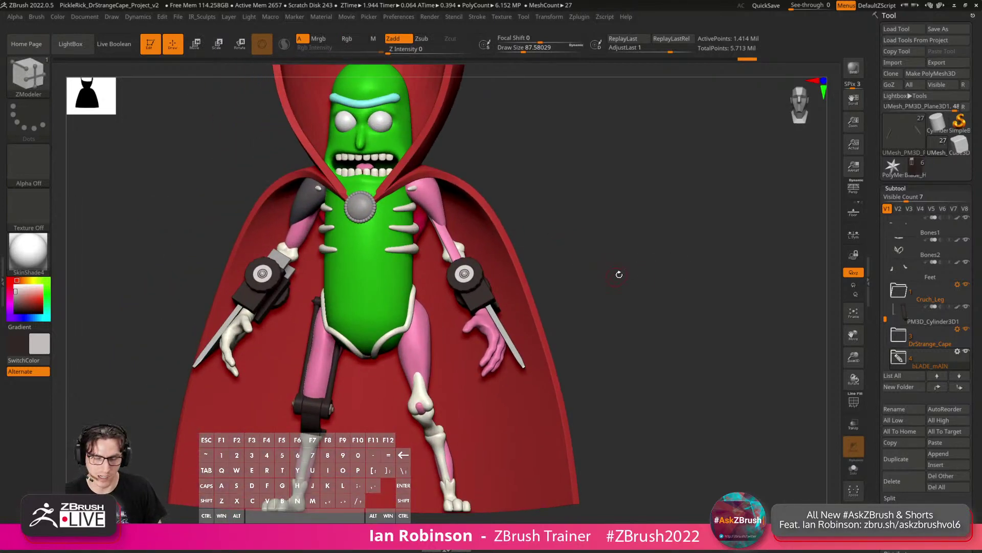
Collapse the bLADE_mAIN folder and select the PM3D_Sphere3D_2 subtool below it.
{"action": "left_click_drag", "start_coordinate": [665, 283], "coordinate": [686, 266]}
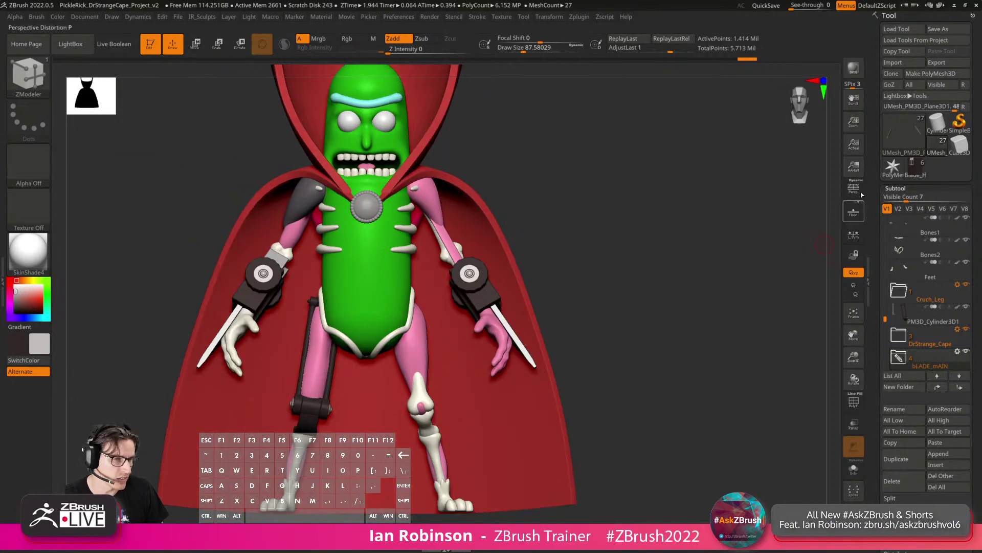
{"action": "left_click", "coordinate": [897, 187]}
{"action": "left_click", "coordinate": [901, 177]}
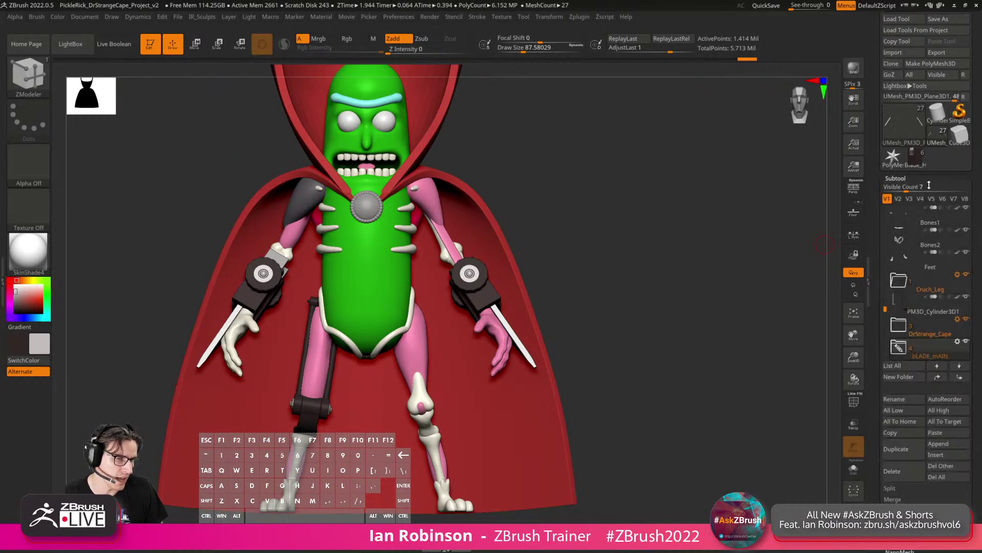
{"action": "left_click", "coordinate": [930, 185]}
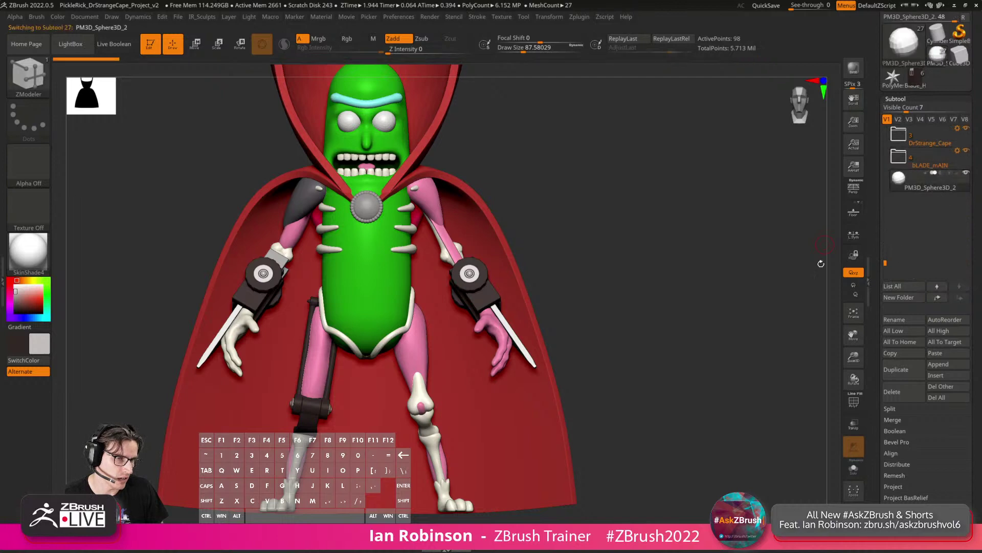
{"action": "left_click", "coordinate": [942, 377]}
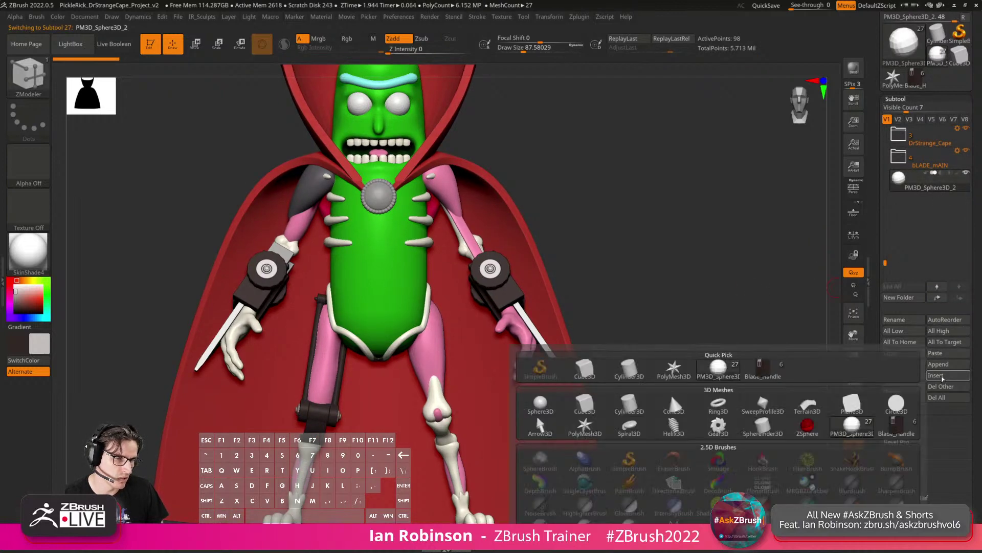
{"action": "left_click_drag", "start_coordinate": [978, 264], "coordinate": [977, 258]}
{"action": "left_click_drag", "start_coordinate": [739, 219], "coordinate": [708, 203], "text": "alt"}
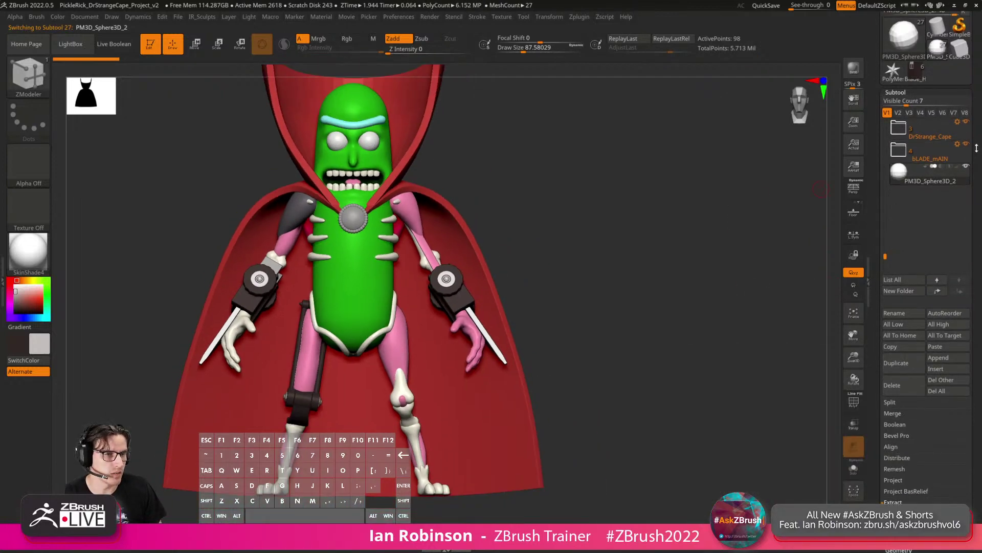
{"action": "left_click_drag", "start_coordinate": [977, 148], "coordinate": [977, 243]}
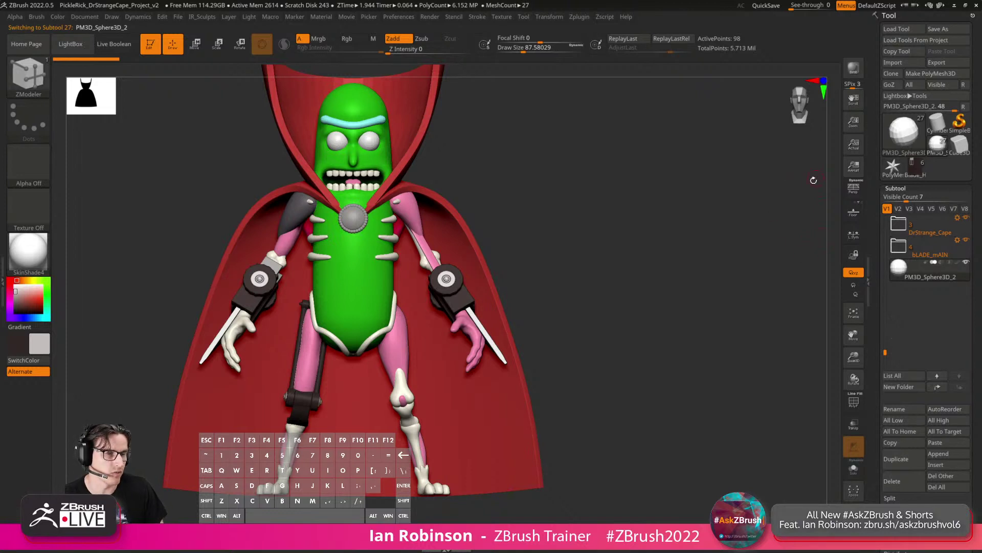
Place the caped character at the left side of the canvas and leave Edit mode to drop it there.
{"action": "left_click_drag", "start_coordinate": [693, 217], "coordinate": [719, 211]}
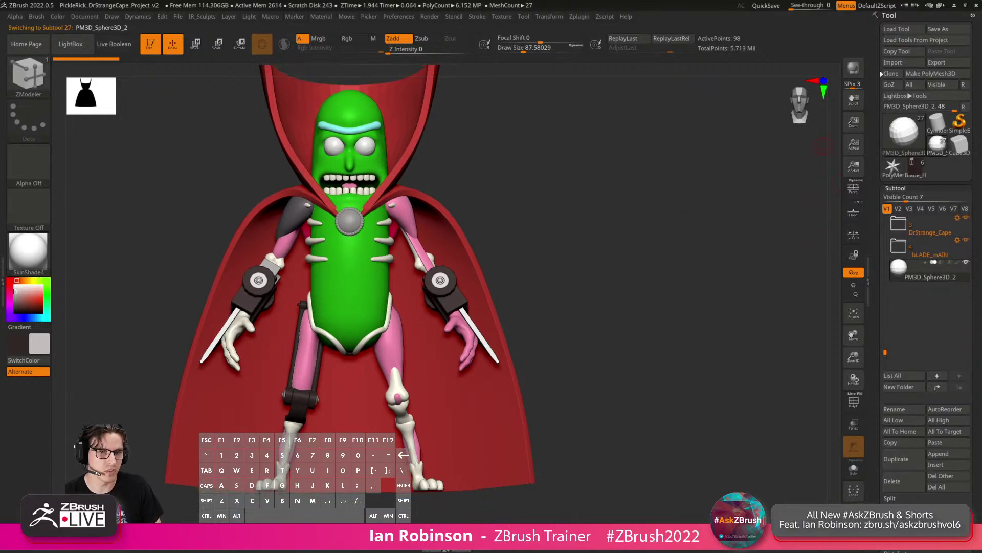
{"action": "left_click_drag", "start_coordinate": [604, 202], "coordinate": [511, 222], "text": "alt"}
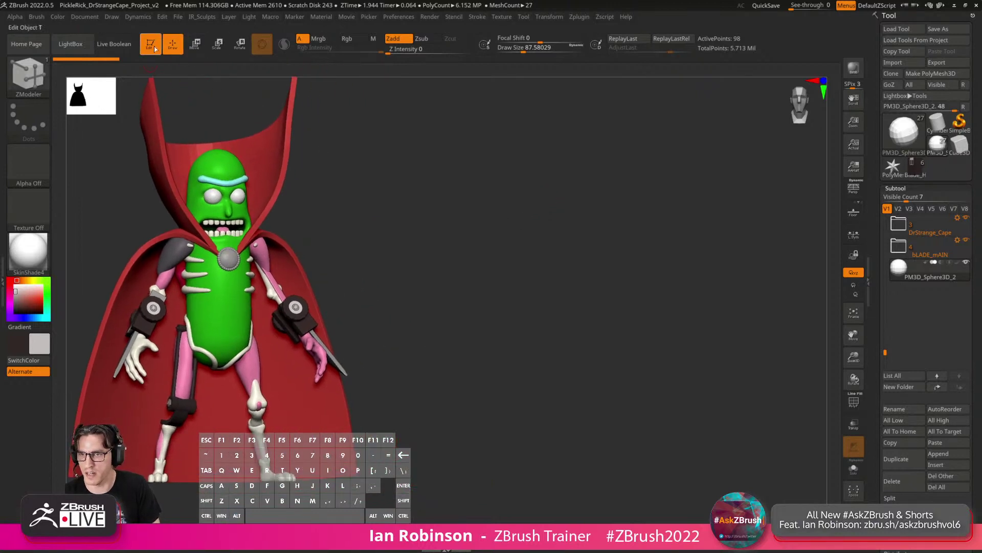
{"action": "left_click", "coordinate": [155, 47]}
{"action": "left_click", "coordinate": [67, 65]}
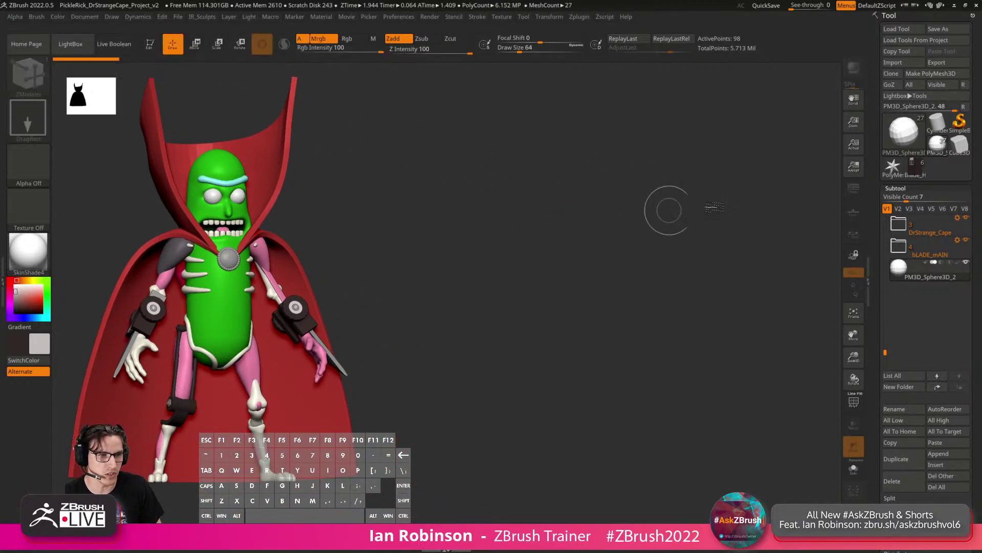
Pick the Helix3D primitive, draw it on the canvas beside the caped character, and make it editable.
{"action": "left_click", "coordinate": [961, 127]}
{"action": "left_click", "coordinate": [903, 133]}
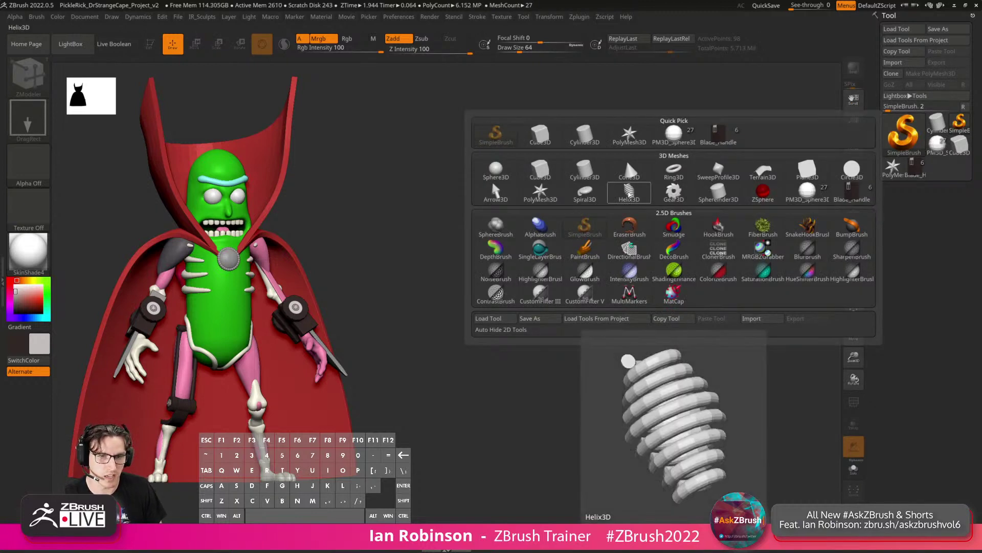
{"action": "left_click", "coordinate": [629, 194]}
{"action": "left_click_drag", "start_coordinate": [529, 246], "coordinate": [537, 405]}
{"action": "key", "text": "t"}
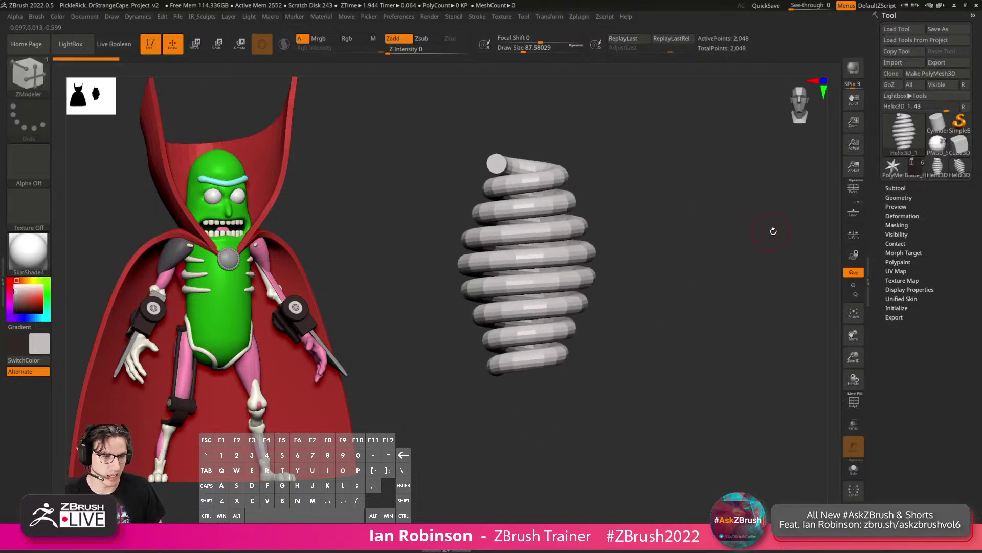
Reshape the helix's Radius curve in its Initialize settings so the coil tapers from a wide base to a narrow top.
{"action": "left_click", "coordinate": [898, 308]}
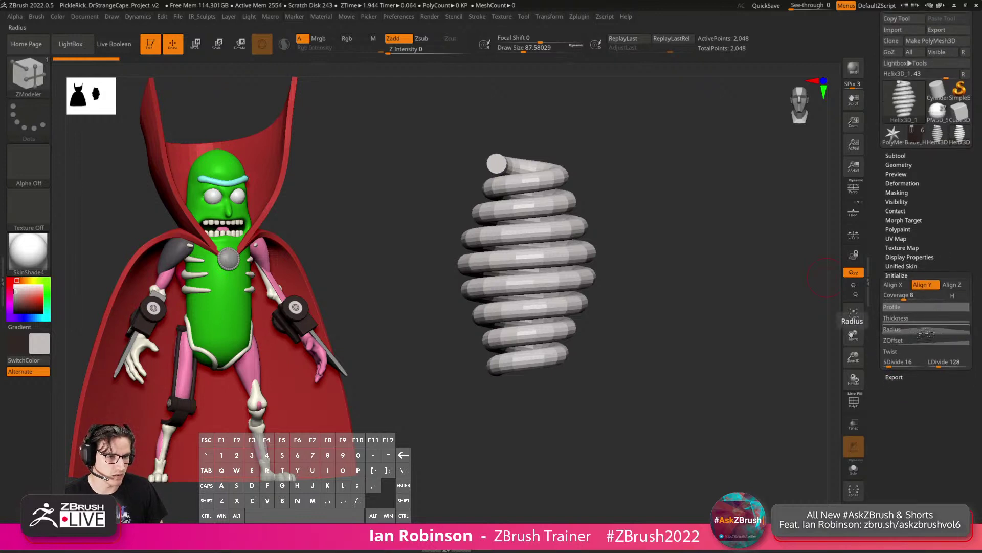
{"action": "left_click", "coordinate": [925, 332]}
{"action": "left_click_drag", "start_coordinate": [928, 348], "coordinate": [818, 412]}
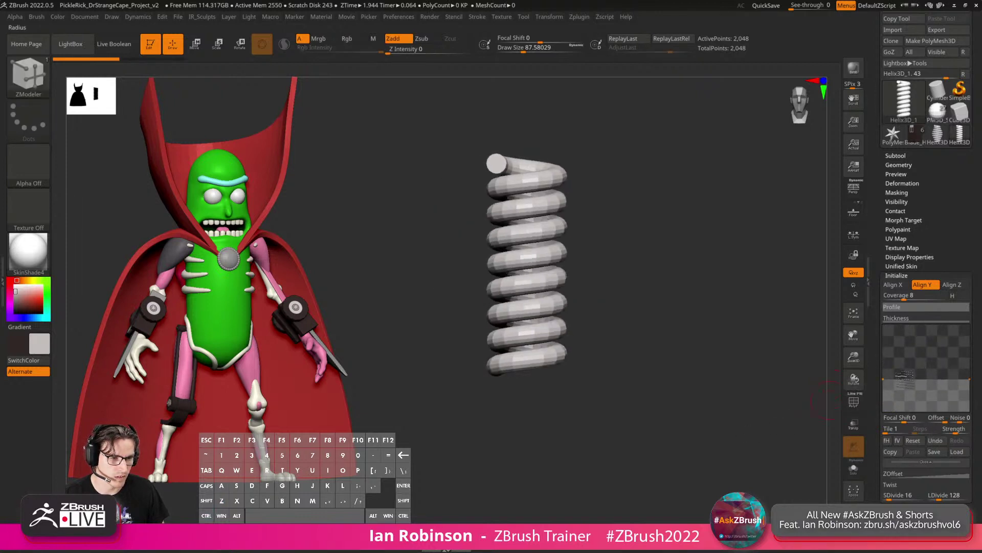
{"action": "left_click_drag", "start_coordinate": [888, 382], "coordinate": [885, 399]}
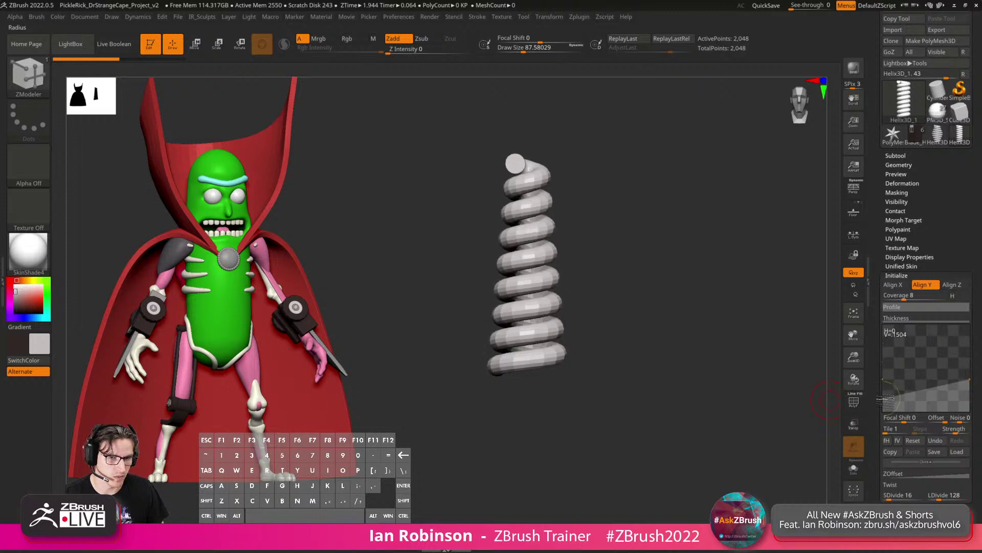
{"action": "left_click_drag", "start_coordinate": [970, 376], "coordinate": [967, 352]}
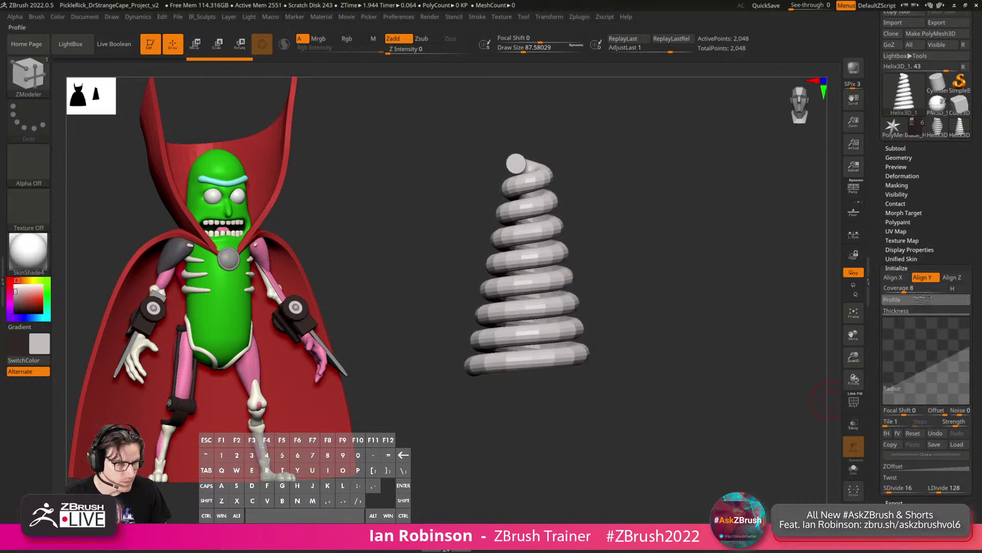
Set the helix's Coverage to 4.96794, show its polyframe, and set SDivide to 8.
{"action": "left_click_drag", "start_coordinate": [916, 288], "coordinate": [896, 289]}
{"action": "left_click_drag", "start_coordinate": [773, 313], "coordinate": [825, 314]}
{"action": "key", "text": "shift+f"}
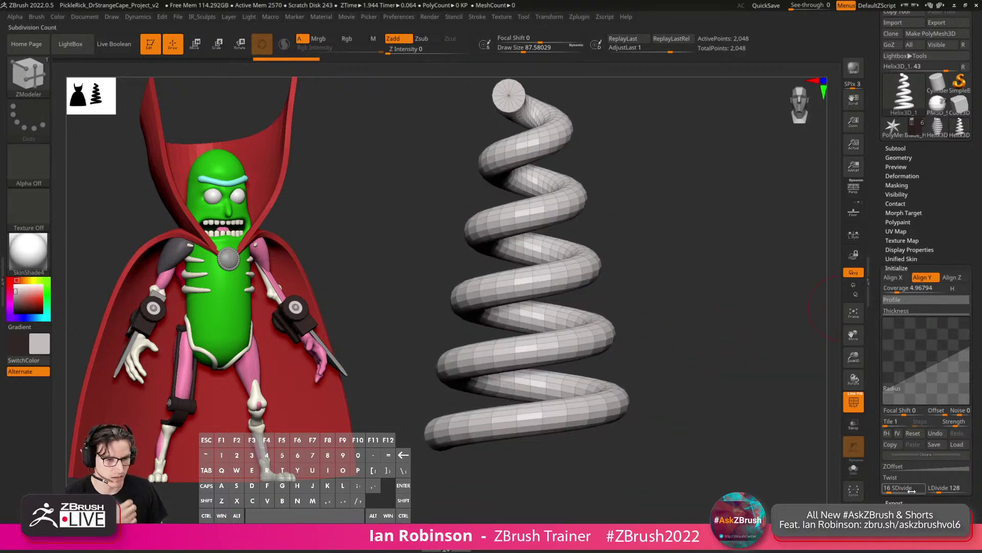
{"action": "left_click_drag", "start_coordinate": [896, 487], "coordinate": [893, 489]}
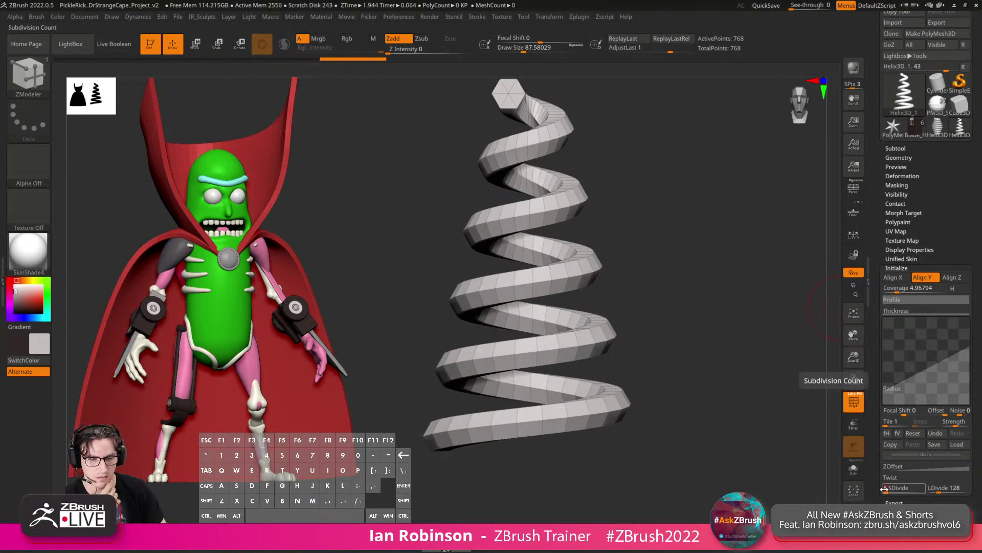
{"action": "left_click_drag", "start_coordinate": [885, 489], "coordinate": [886, 490]}
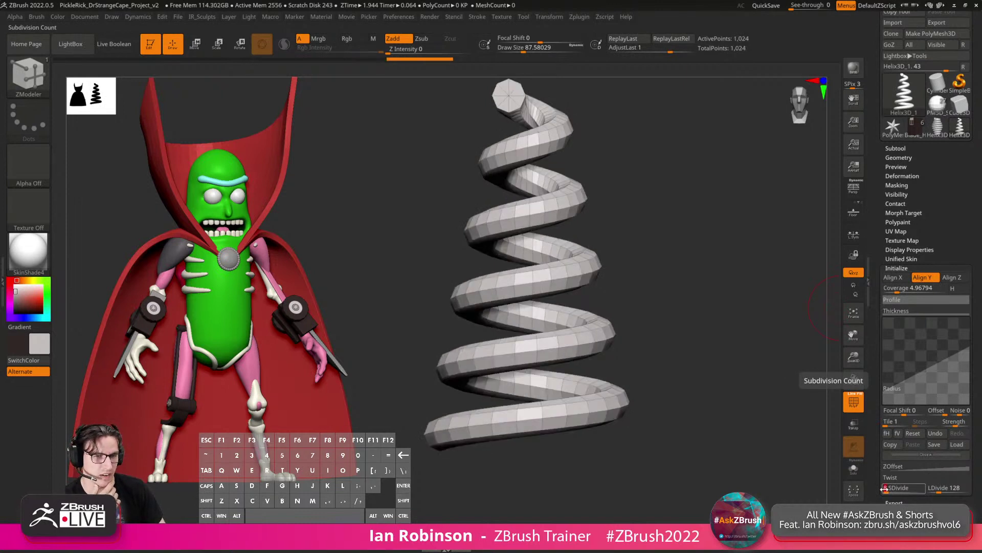
Check the coil from another angle and convert the helix with Make PolyMesh3D.
{"action": "left_click_drag", "start_coordinate": [672, 255], "coordinate": [808, 315]}
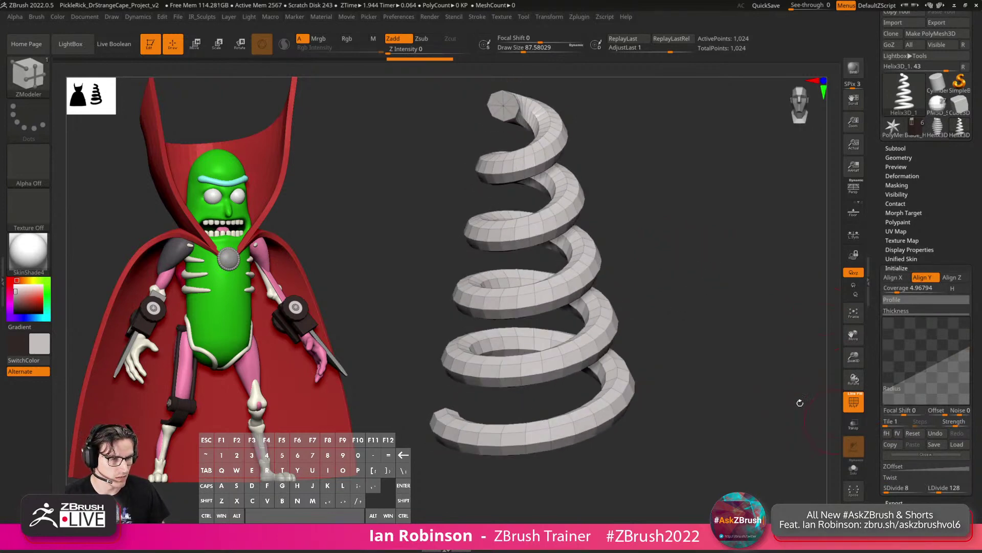
{"action": "left_click_drag", "start_coordinate": [764, 391], "coordinate": [783, 410]}
{"action": "scroll", "coordinate": [955, 233], "scroll_direction": "up", "scroll_amount": 2}
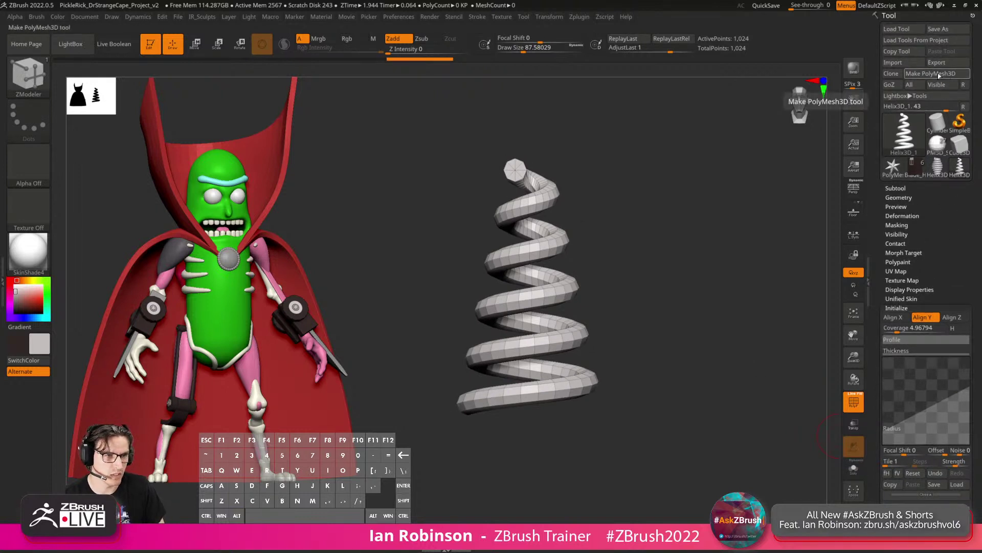
{"action": "left_click", "coordinate": [939, 75]}
Insert a Cylinder3D subtool below the helix and scale it down to sit as a core inside the coil.
{"action": "scroll", "coordinate": [906, 214], "scroll_direction": "down", "scroll_amount": 2}
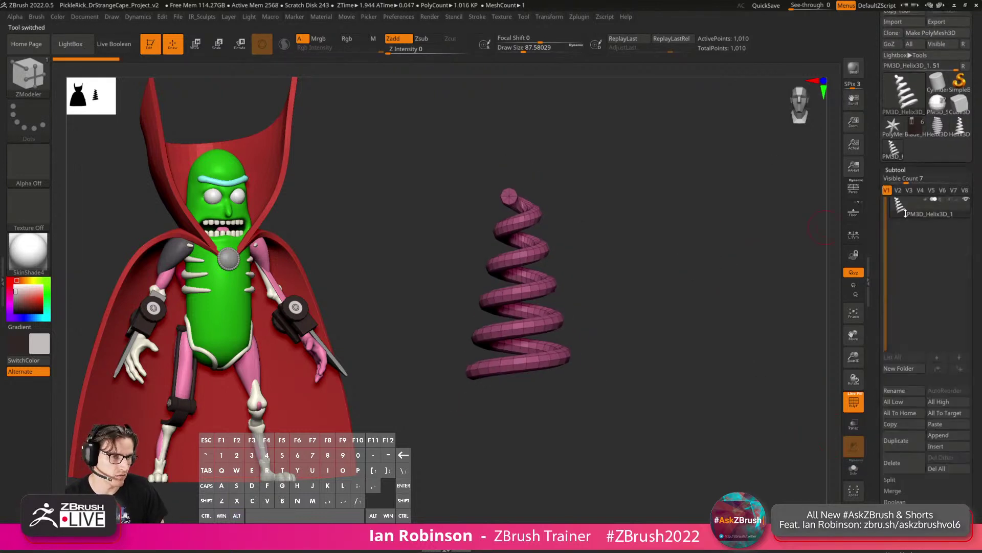
{"action": "scroll", "coordinate": [939, 312], "scroll_direction": "down", "scroll_amount": 3}
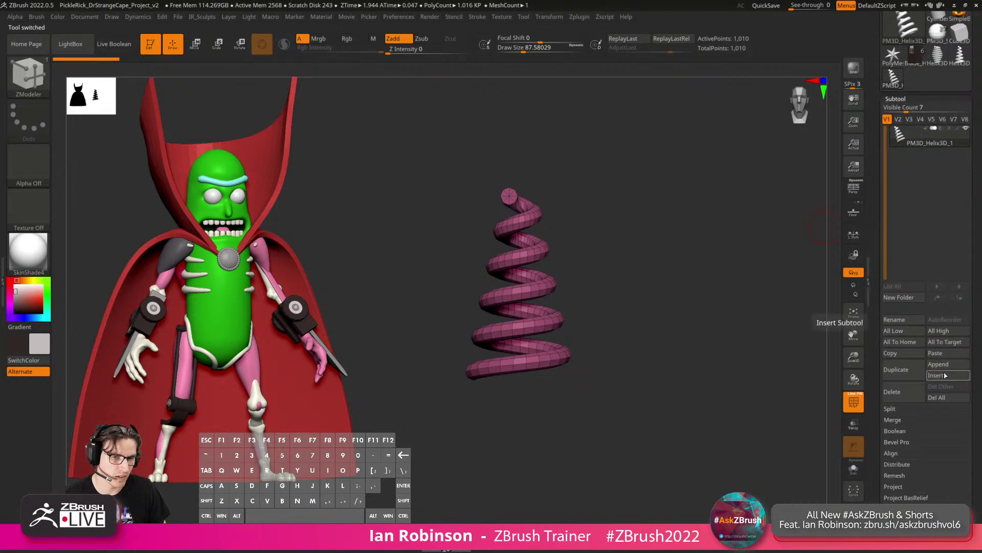
{"action": "left_click", "coordinate": [945, 376]}
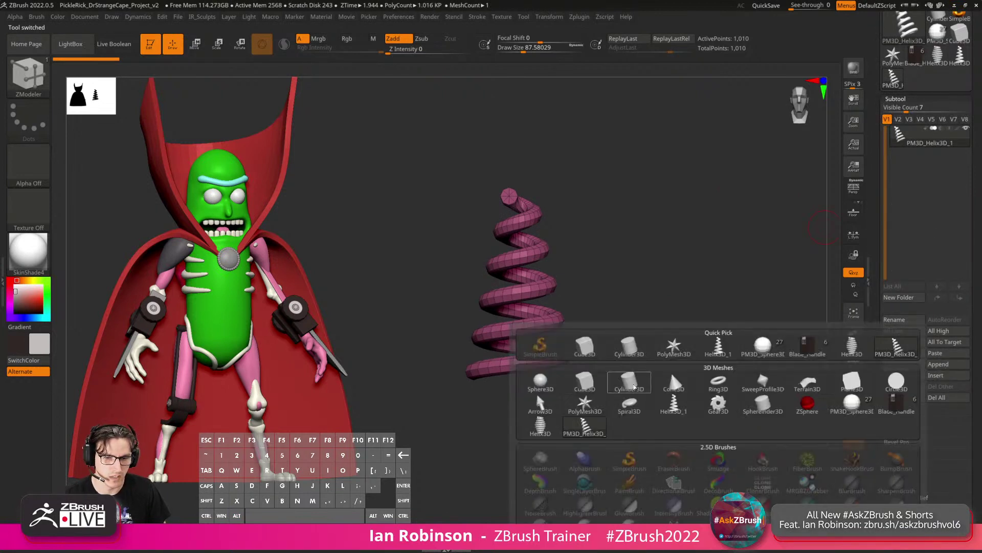
{"action": "left_click", "coordinate": [629, 382]}
{"action": "key", "text": "w"}
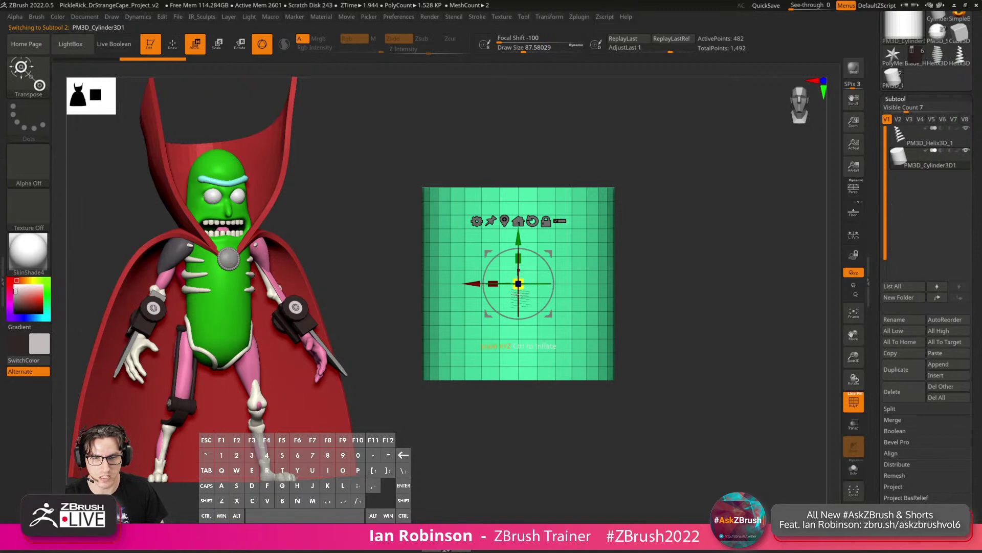
{"action": "left_click_drag", "start_coordinate": [518, 289], "coordinate": [520, 239]}
{"action": "left_click_drag", "start_coordinate": [518, 286], "coordinate": [693, 224]}
{"action": "key", "text": "q"}
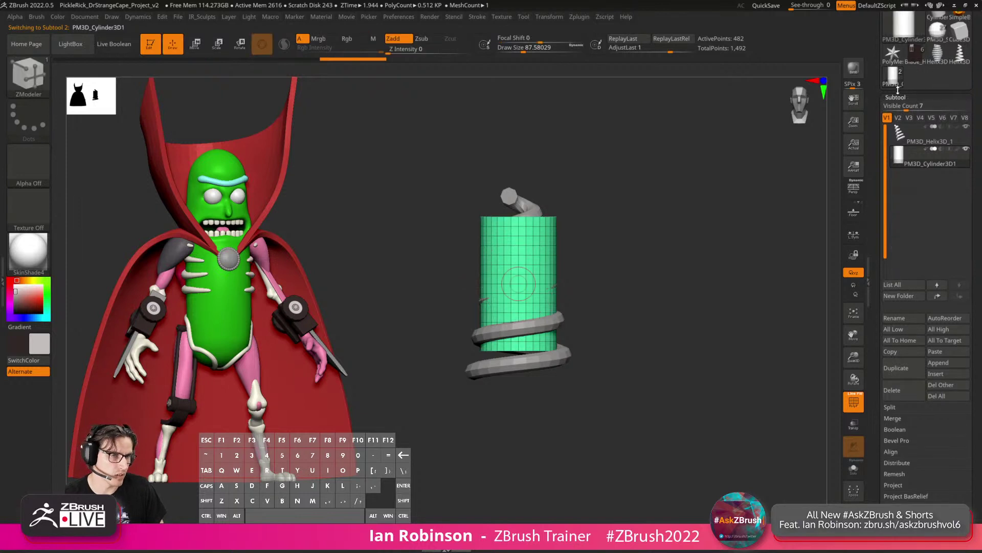
Remove the cylinder's unneeded horizontal edge loops with Delete Loops.
{"action": "left_click", "coordinate": [901, 99]}
{"action": "left_click", "coordinate": [900, 106]}
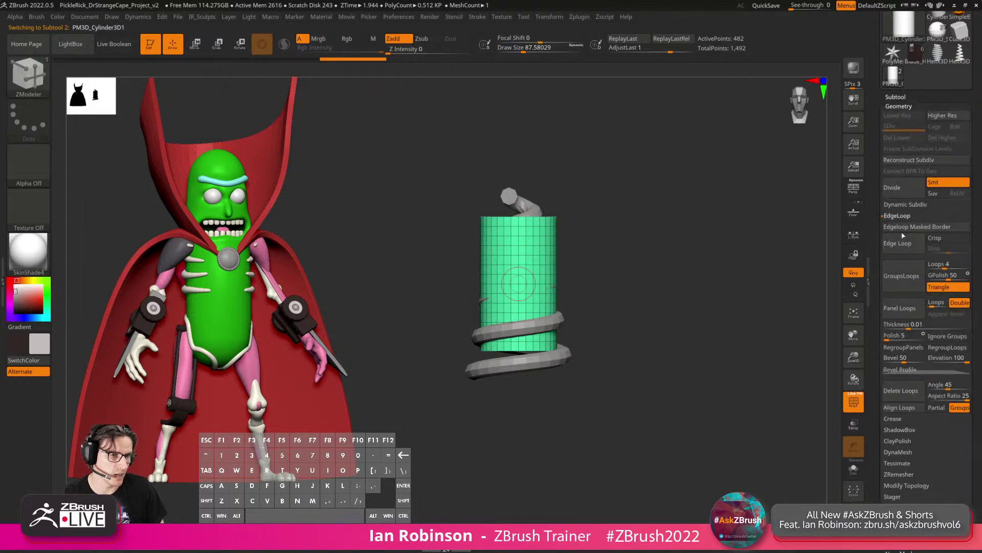
{"action": "left_click", "coordinate": [897, 389]}
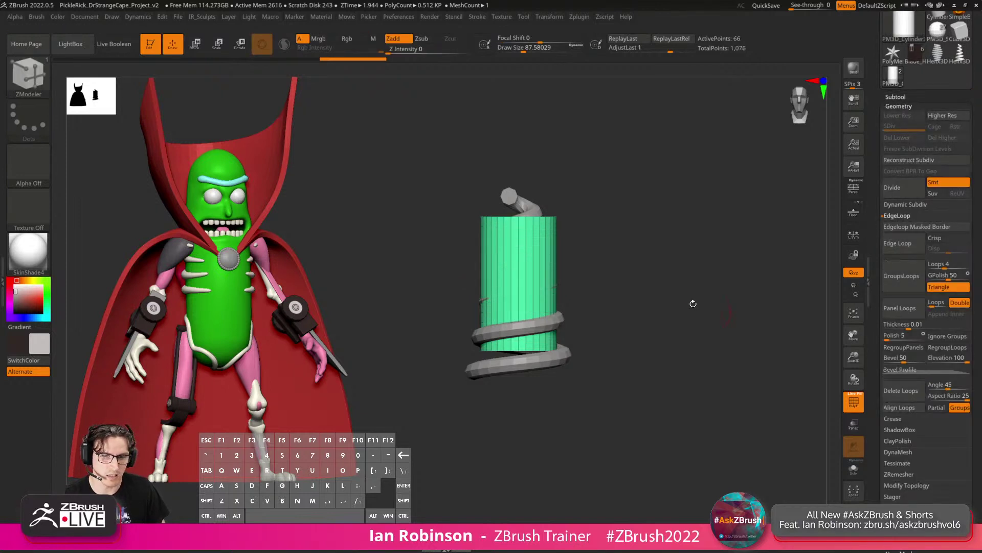
Stretch the cylinder to span the helix's height and narrow it so the coils wrap around its surface.
{"action": "right_click_drag", "start_coordinate": [693, 302], "coordinate": [633, 271], "text": "ctrl"}
{"action": "key", "text": "w"}
{"action": "left_click_drag", "start_coordinate": [519, 239], "coordinate": [533, 226]}
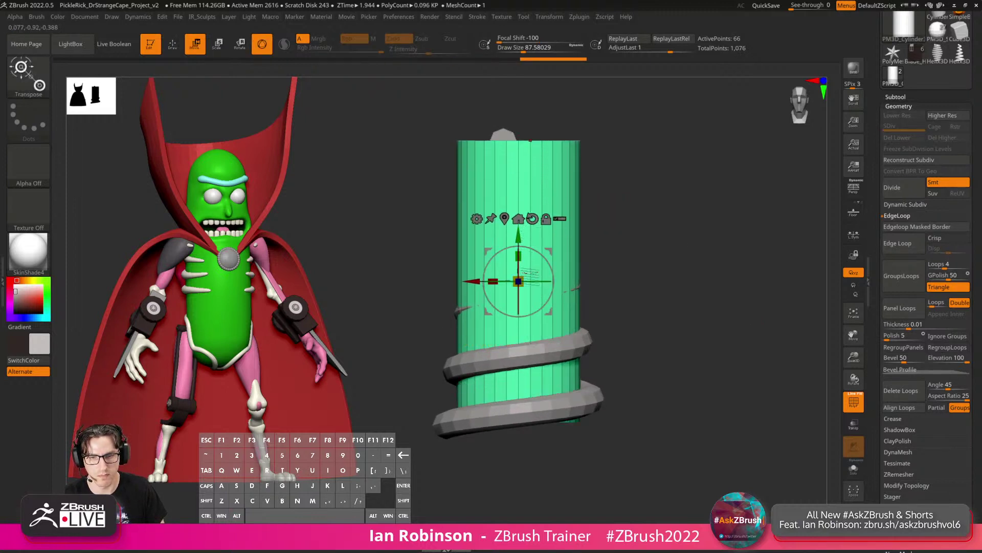
{"action": "left_click_drag", "start_coordinate": [519, 281], "coordinate": [534, 207]}
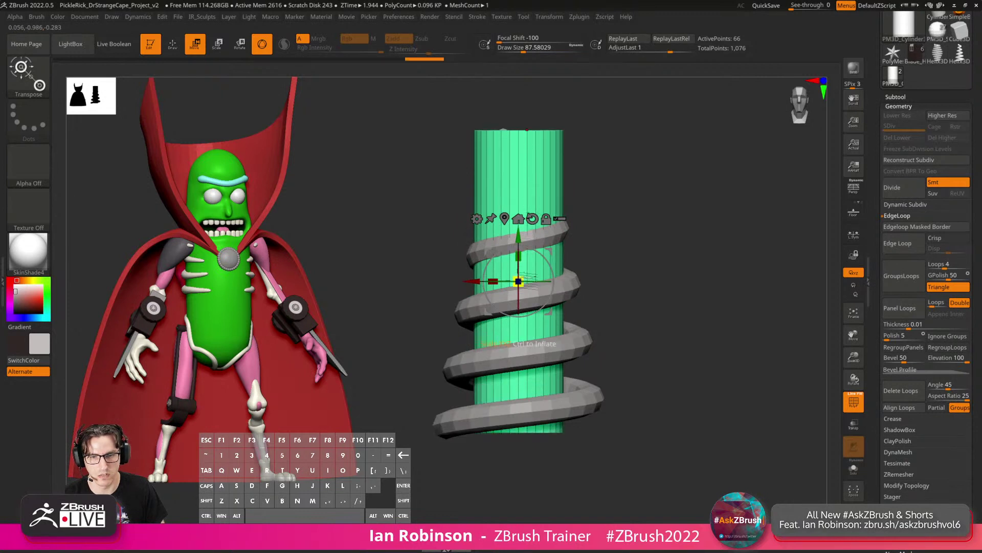
{"action": "mouse_move", "coordinate": [518, 281]}
{"action": "left_mouse_down"}
{"action": "mouse_move", "coordinate": [518, 255]}
{"action": "mouse_move", "coordinate": [518, 289]}
{"action": "left_mouse_up"}
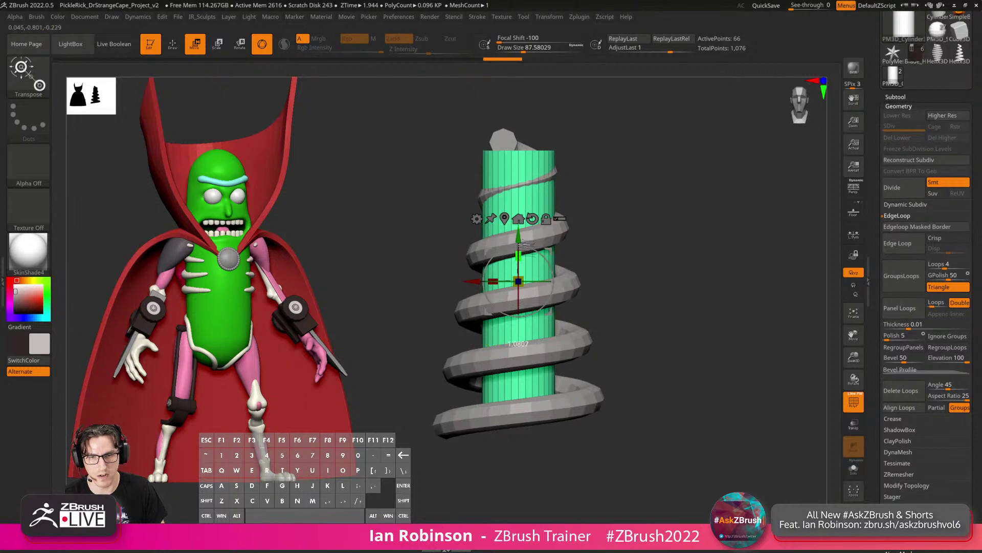
{"action": "left_click_drag", "start_coordinate": [529, 245], "coordinate": [529, 229]}
{"action": "key", "text": "q"}
{"action": "key", "text": "ctrl+z"}
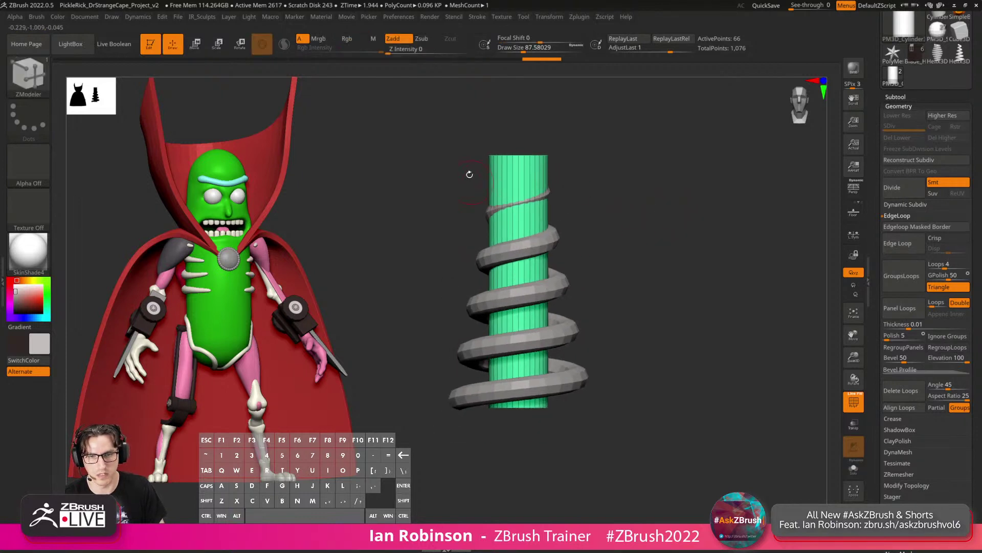
Mask part of the cylinder and scale its ends to taper it into a cone that follows the coil.
{"action": "mouse_move", "coordinate": [403, 283]}
{"action": "left_mouse_down", "text": "ctrl+alt"}
{"action": "mouse_move", "coordinate": [742, 473]}
{"action": "mouse_move", "coordinate": [719, 410]}
{"action": "left_mouse_up", "text": "ctrl+alt"}
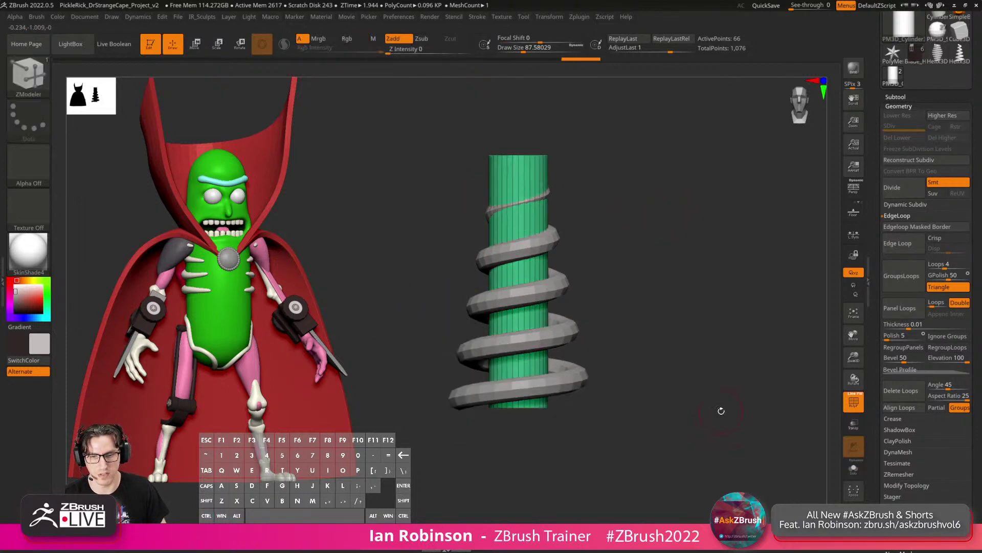
{"action": "key", "text": "w"}
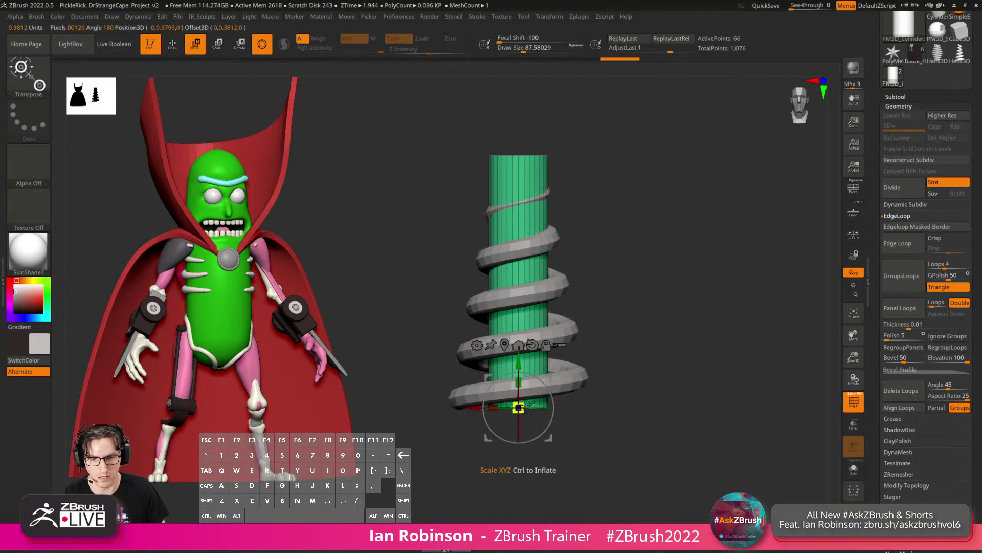
{"action": "mouse_move", "coordinate": [518, 407]}
{"action": "left_mouse_down"}
{"action": "mouse_move", "coordinate": [557, 392]}
{"action": "mouse_move", "coordinate": [519, 408]}
{"action": "mouse_move", "coordinate": [518, 155]}
{"action": "left_mouse_up"}
{"action": "key", "text": "q"}
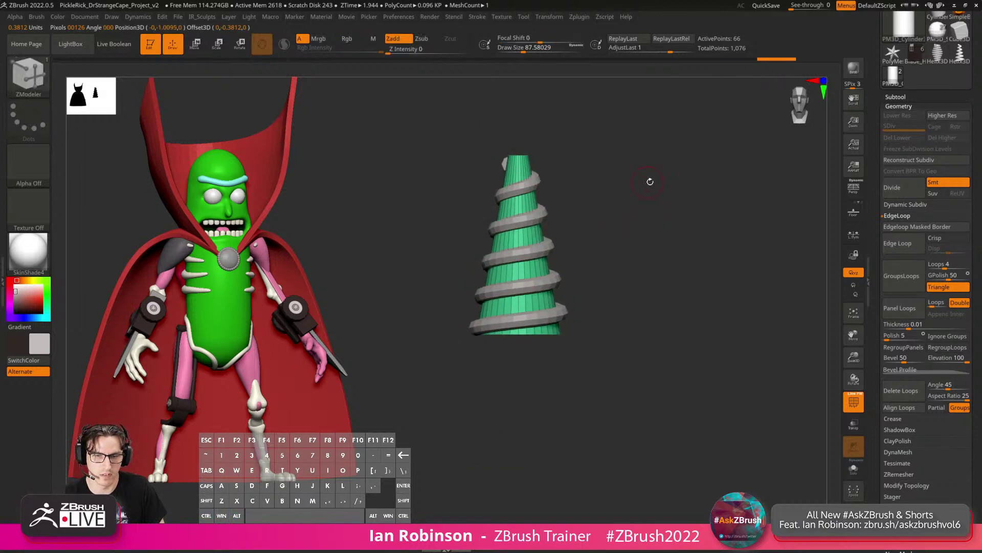
Reduce the brush to Draw Size 18.10228 and pull the centre point of the narrow end cap outward into a sharp tip.
{"action": "mouse_move", "coordinate": [649, 183]}
{"action": "left_mouse_down"}
{"action": "mouse_move", "coordinate": [686, 221]}
{"action": "mouse_move", "coordinate": [662, 344]}
{"action": "mouse_move", "coordinate": [662, 261]}
{"action": "mouse_move", "coordinate": [684, 280]}
{"action": "mouse_move", "coordinate": [621, 254]}
{"action": "mouse_move", "coordinate": [724, 324]}
{"action": "mouse_move", "coordinate": [663, 281]}
{"action": "mouse_move", "coordinate": [597, 95]}
{"action": "left_mouse_up"}
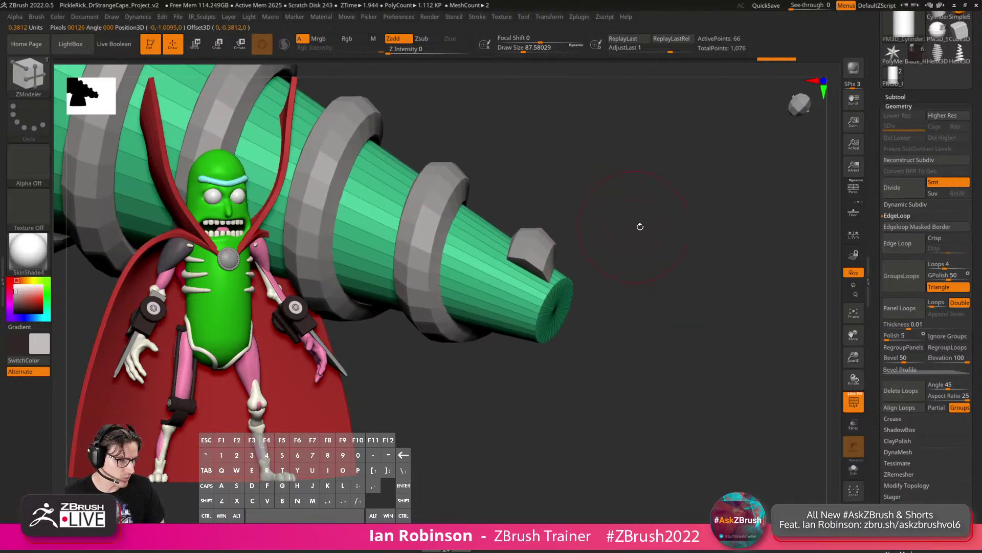
{"action": "left_click_drag", "start_coordinate": [641, 226], "coordinate": [687, 230], "text": "alt"}
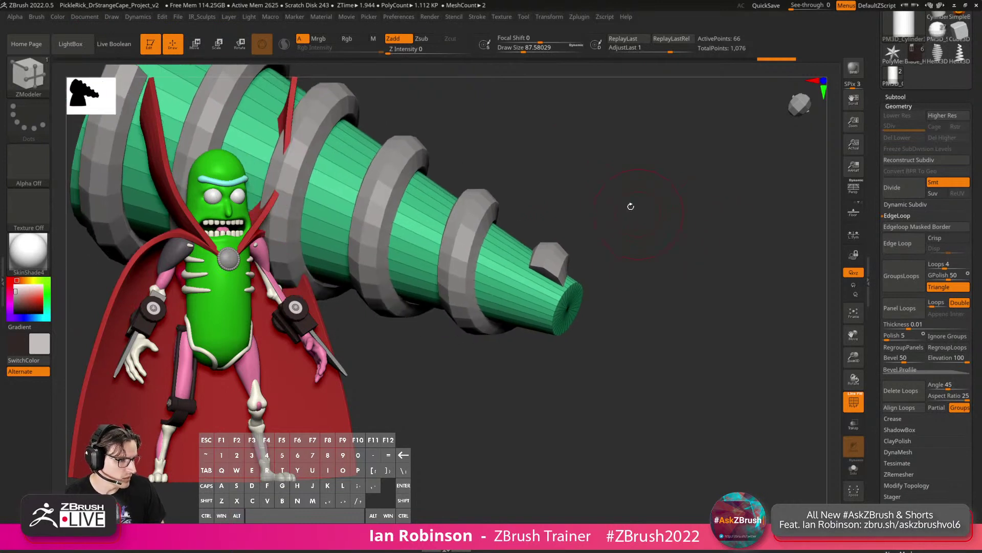
{"action": "left_click_drag", "start_coordinate": [645, 202], "coordinate": [686, 223], "text": "alt"}
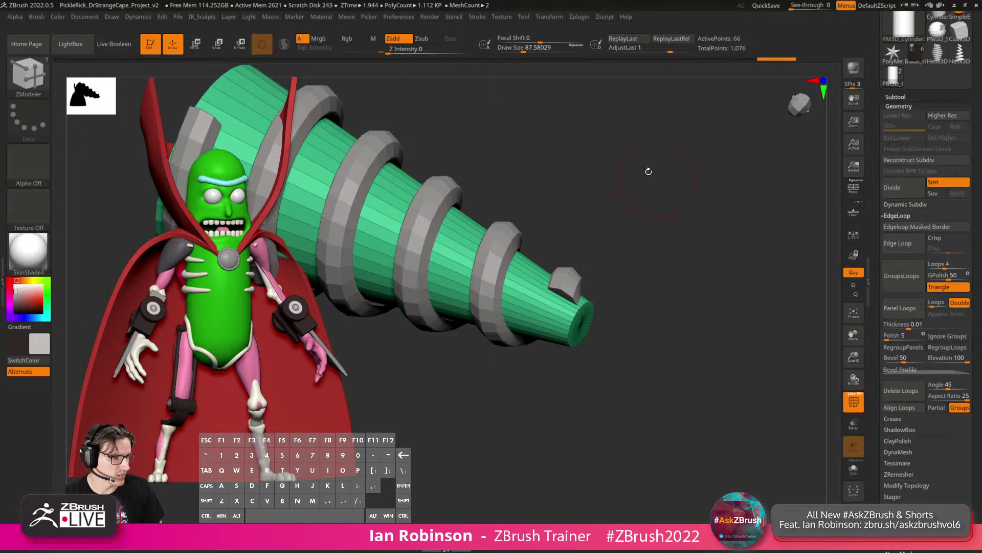
{"action": "left_click_drag", "start_coordinate": [702, 221], "coordinate": [731, 203], "text": "alt"}
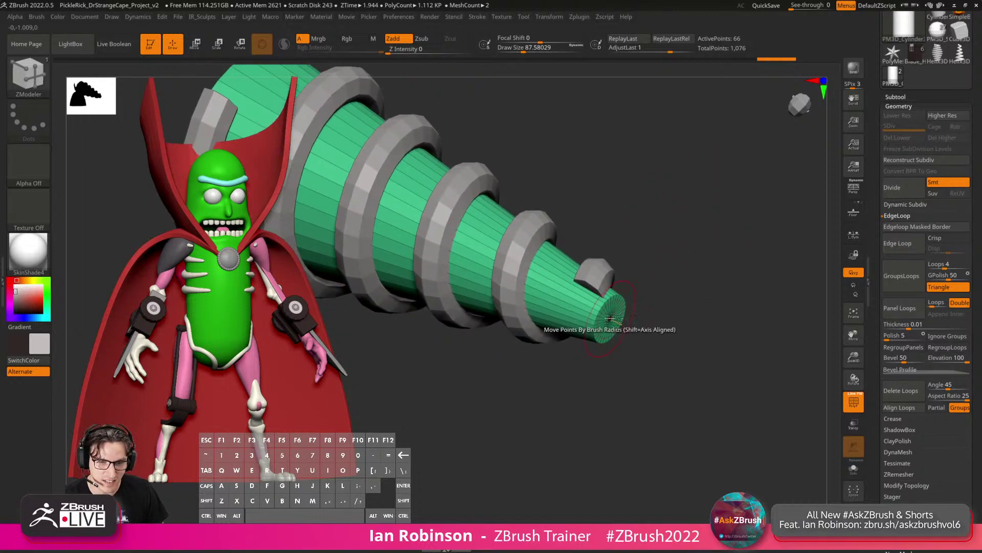
{"action": "key", "text": "s"}
{"action": "mouse_move", "coordinate": [682, 288]}
{"action": "left_mouse_down"}
{"action": "mouse_move", "coordinate": [669, 288]}
{"action": "mouse_move", "coordinate": [702, 307]}
{"action": "mouse_move", "coordinate": [707, 327]}
{"action": "left_mouse_up"}
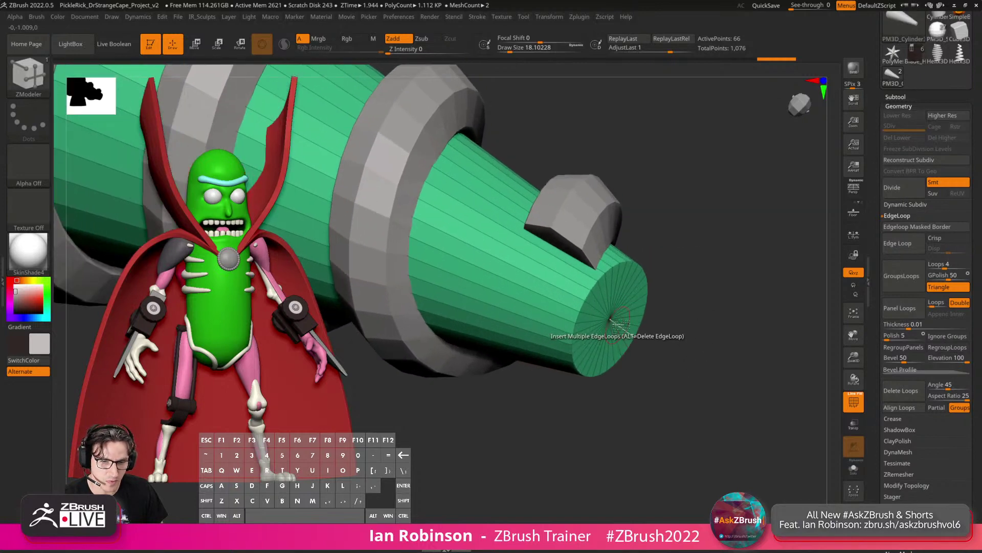
{"action": "mouse_move", "coordinate": [612, 319]}
{"action": "left_mouse_down"}
{"action": "mouse_move", "coordinate": [726, 379]}
{"action": "mouse_move", "coordinate": [719, 354]}
{"action": "mouse_move", "coordinate": [750, 288]}
{"action": "left_mouse_up"}
Clear the mask and cut several edge loops across the cone's pointed tip with SliceCurve.
{"action": "key", "text": "ctrl+shift"}
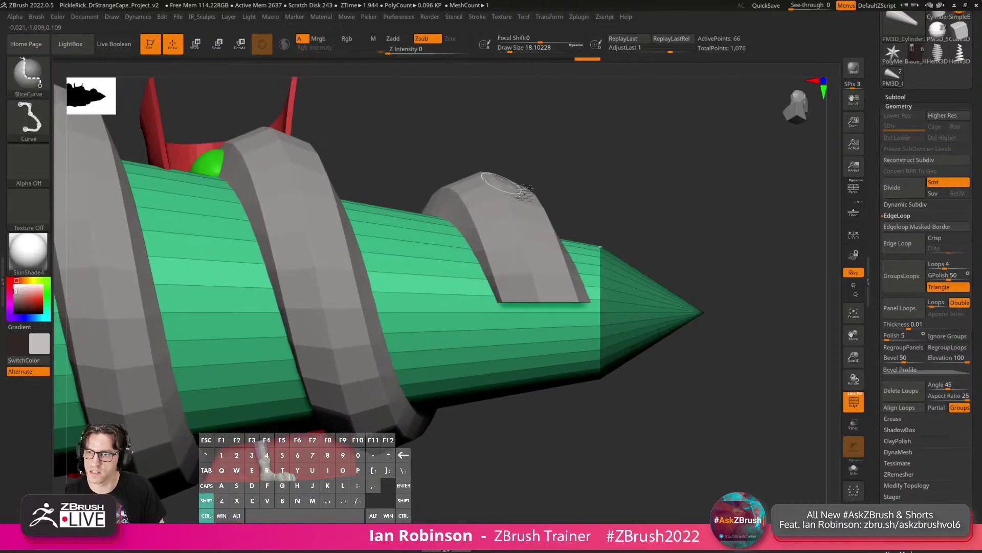
{"action": "left_click", "coordinate": [690, 202], "text": "ctrl"}
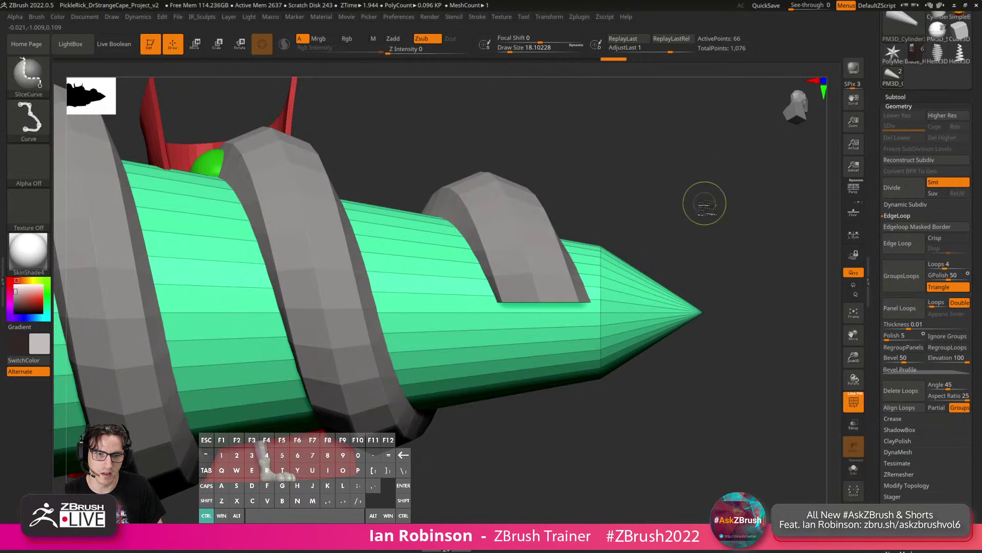
{"action": "left_click", "coordinate": [691, 189], "text": "ctrl"}
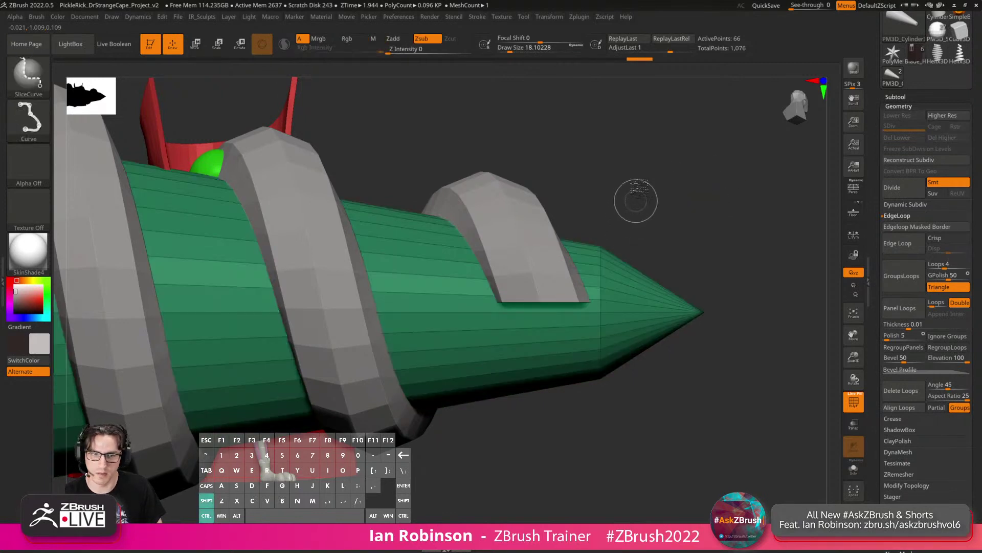
{"action": "left_click_drag", "start_coordinate": [635, 509], "coordinate": [671, 507], "text": "ctrl+shift"}
{"action": "mouse_move", "coordinate": [640, 177]}
{"action": "left_mouse_down", "text": "ctrl+shift"}
{"action": "mouse_move", "coordinate": [648, 364]}
{"action": "mouse_move", "coordinate": [641, 481]}
{"action": "left_mouse_up", "text": "ctrl+shift"}
{"action": "mouse_move", "coordinate": [716, 287]}
{"action": "left_mouse_down"}
{"action": "mouse_move", "coordinate": [708, 261]}
{"action": "mouse_move", "coordinate": [622, 244]}
{"action": "mouse_move", "coordinate": [627, 427]}
{"action": "mouse_move", "coordinate": [615, 479]}
{"action": "mouse_move", "coordinate": [633, 474]}
{"action": "left_mouse_up"}
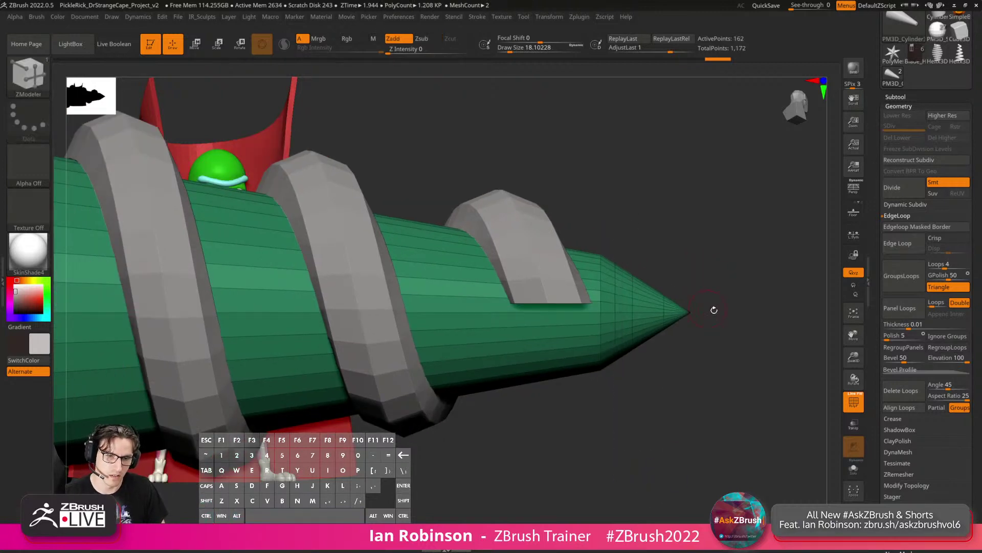
{"action": "left_click_drag", "start_coordinate": [678, 251], "coordinate": [669, 437], "text": "ctrl+shift"}
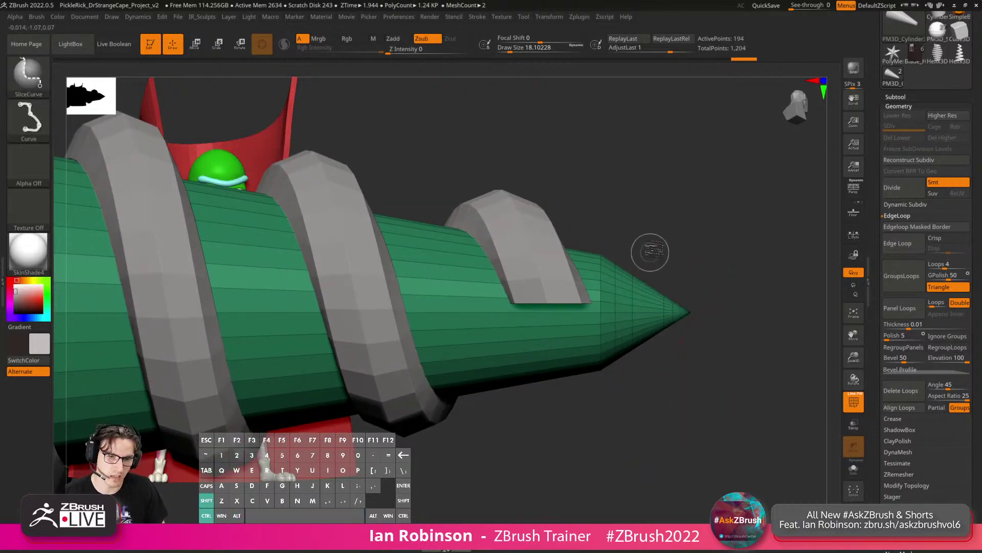
Cut one more edge loop across the cone's pointed tip with SliceCurve.
{"action": "left_click_drag", "start_coordinate": [649, 245], "coordinate": [648, 456], "text": "ctrl+shift"}
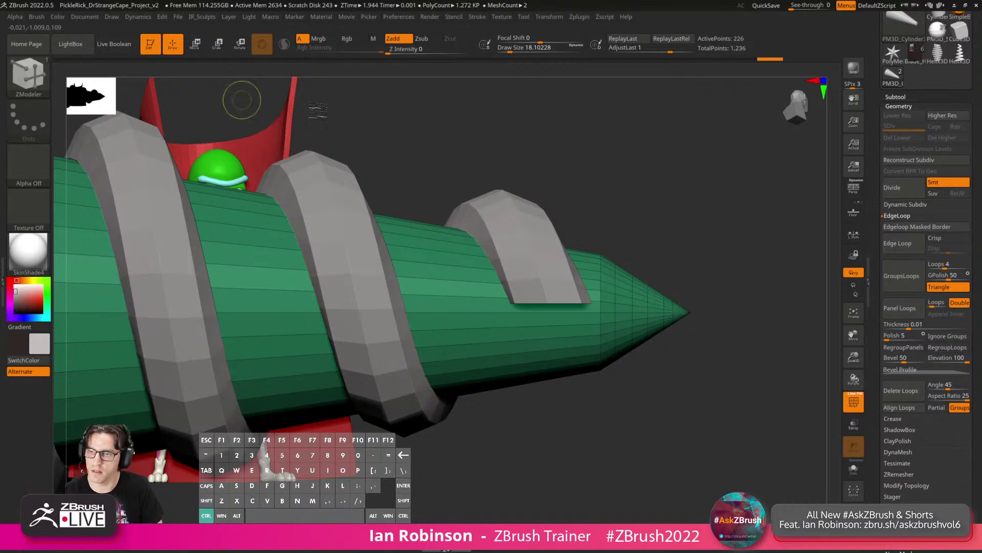
{"action": "left_click", "coordinate": [28, 74], "text": "ctrl+shift"}
{"action": "left_click", "coordinate": [171, 119], "text": "ctrl+shift"}
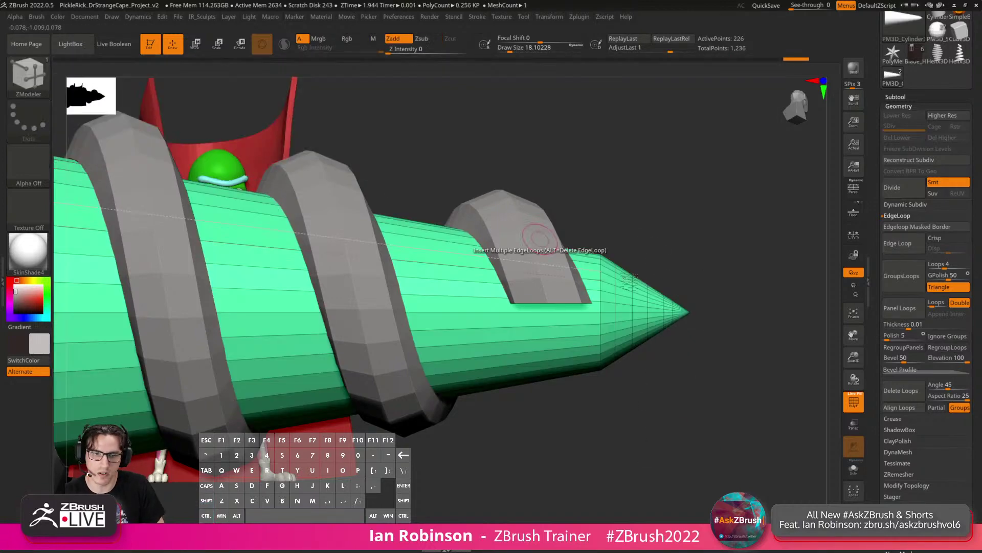
{"action": "left_click_drag", "start_coordinate": [687, 450], "coordinate": [689, 451], "text": "ctrl+shift"}
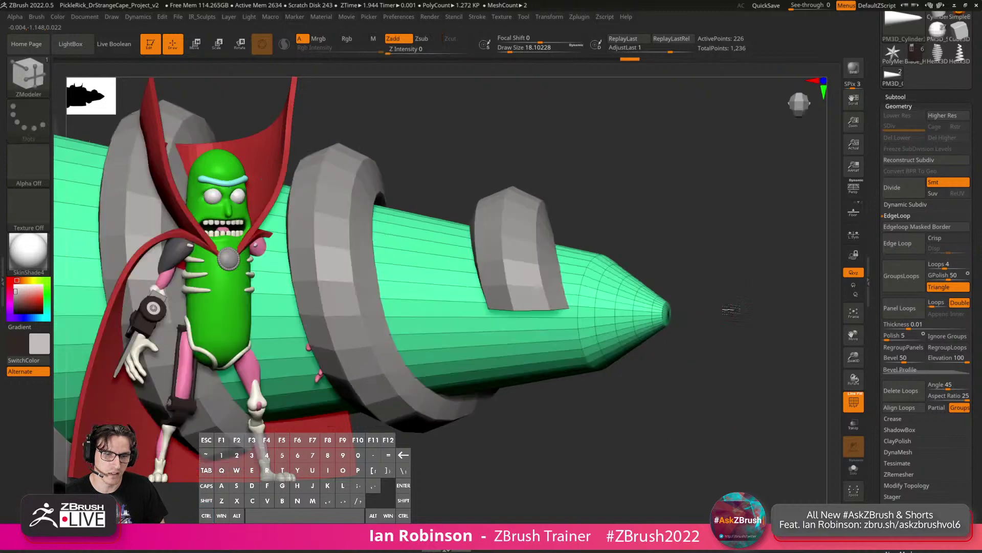
Preview the drill core with Dynamic Subdiv smoothing and no wireframe, and return to the unsmoothed mesh with the ZModeler brush active.
{"action": "left_click_drag", "start_coordinate": [729, 281], "coordinate": [729, 296]}
{"action": "key", "text": "d"}
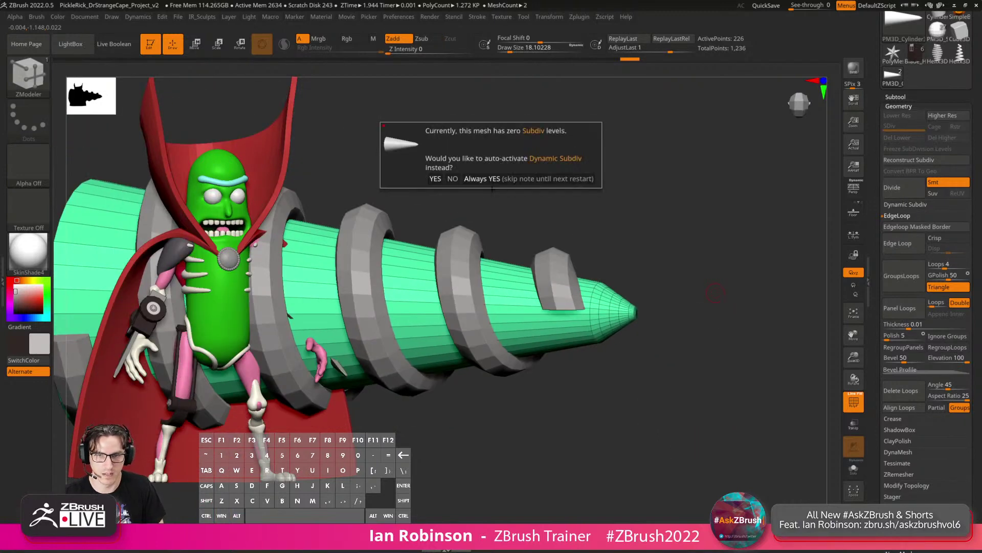
{"action": "left_click", "coordinate": [452, 179]}
{"action": "mouse_move", "coordinate": [452, 179]}
{"action": "left_mouse_down"}
{"action": "mouse_move", "coordinate": [589, 210]}
{"action": "mouse_move", "coordinate": [736, 220]}
{"action": "mouse_move", "coordinate": [734, 297]}
{"action": "mouse_move", "coordinate": [716, 266]}
{"action": "mouse_move", "coordinate": [656, 251]}
{"action": "left_mouse_up"}
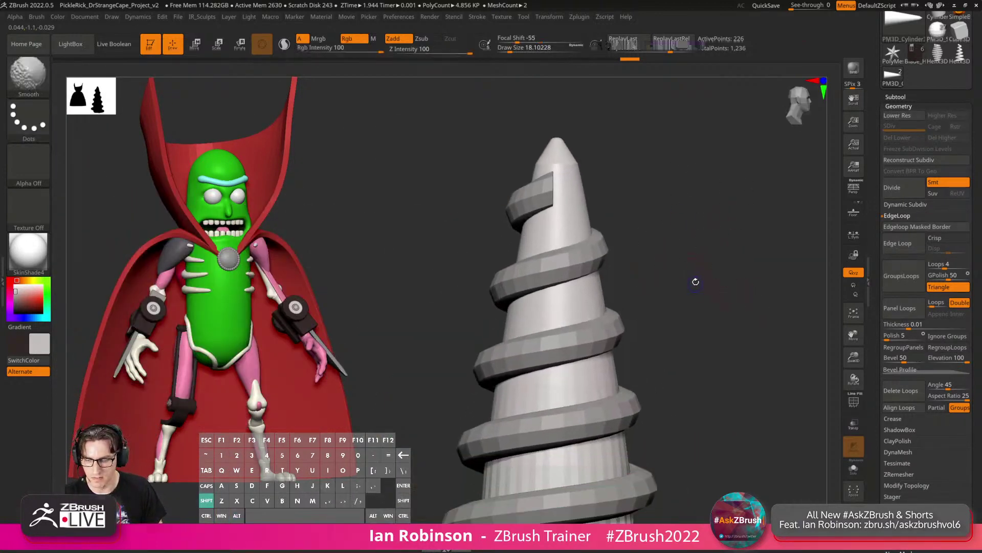
{"action": "key", "text": "shift+f"}
{"action": "key", "text": "b"}
{"action": "key", "text": "z"}
{"action": "key", "text": "m"}
{"action": "key", "text": "shift+d"}
Switch the display material to BasicMaterial.
{"action": "left_click_drag", "start_coordinate": [706, 275], "coordinate": [660, 260], "text": "alt"}
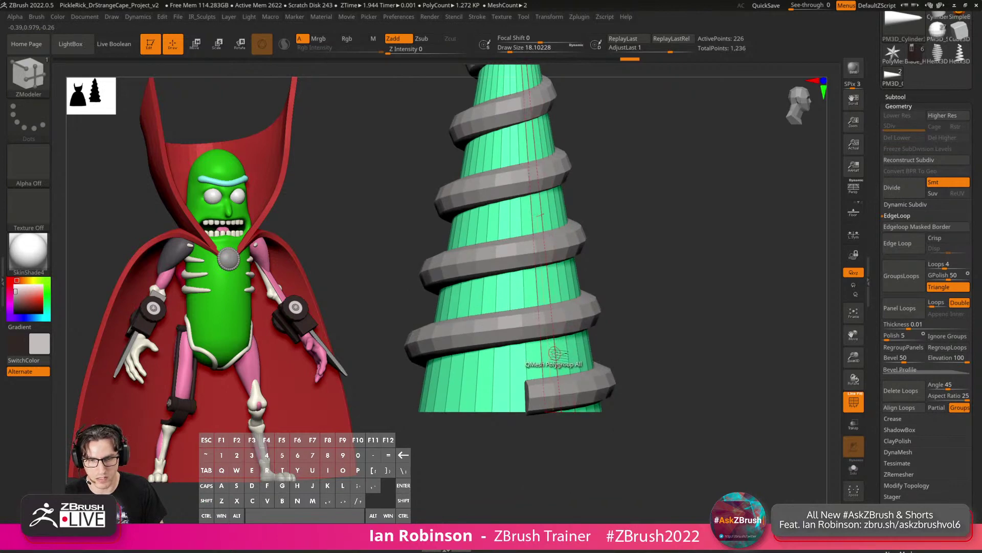
{"action": "left_click", "coordinate": [28, 250]}
{"action": "left_click", "coordinate": [82, 423]}
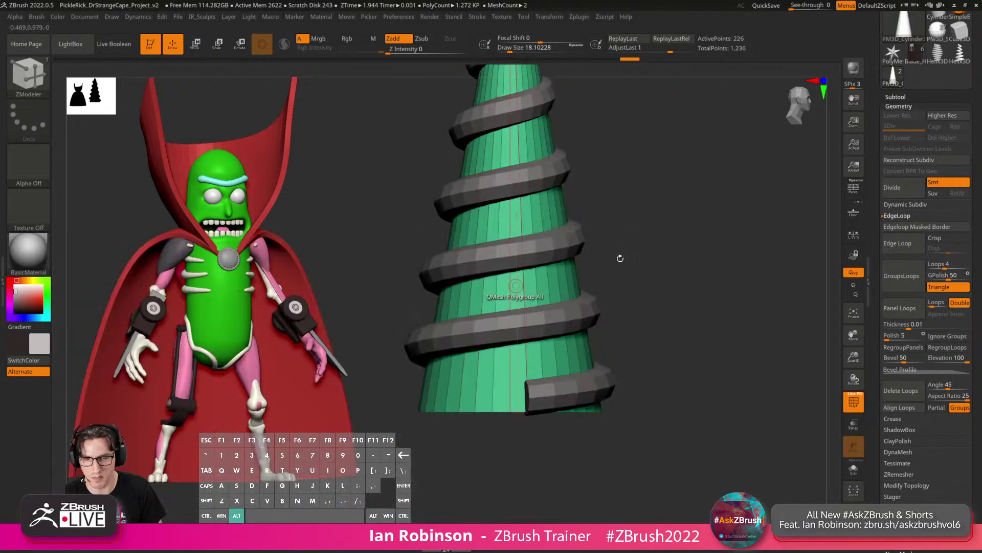
Insert multiple evenly spaced edge loops around the full length of the cone with ZModeler.
{"action": "left_click_drag", "start_coordinate": [621, 258], "coordinate": [685, 332]}
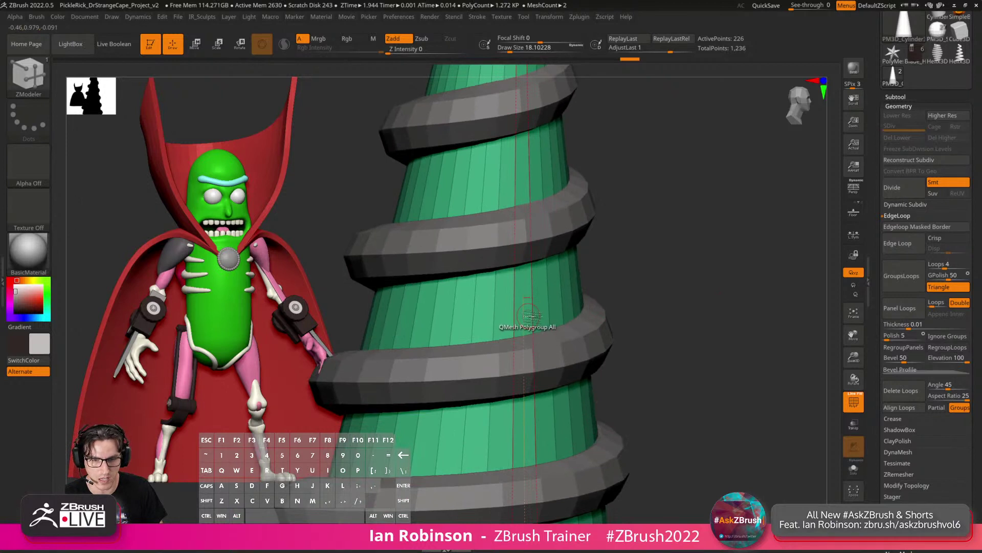
{"action": "key", "text": "space"}
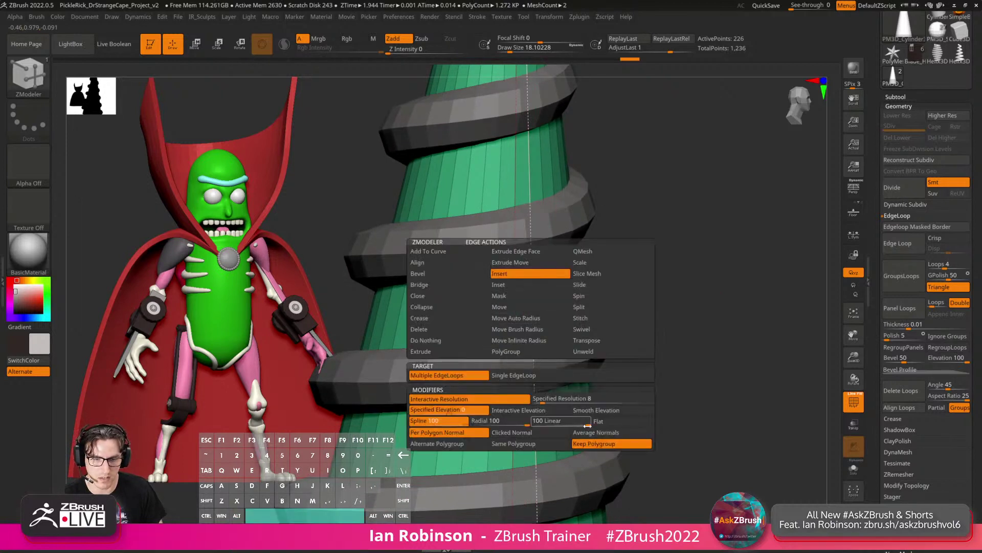
{"action": "left_click", "coordinate": [540, 320]}
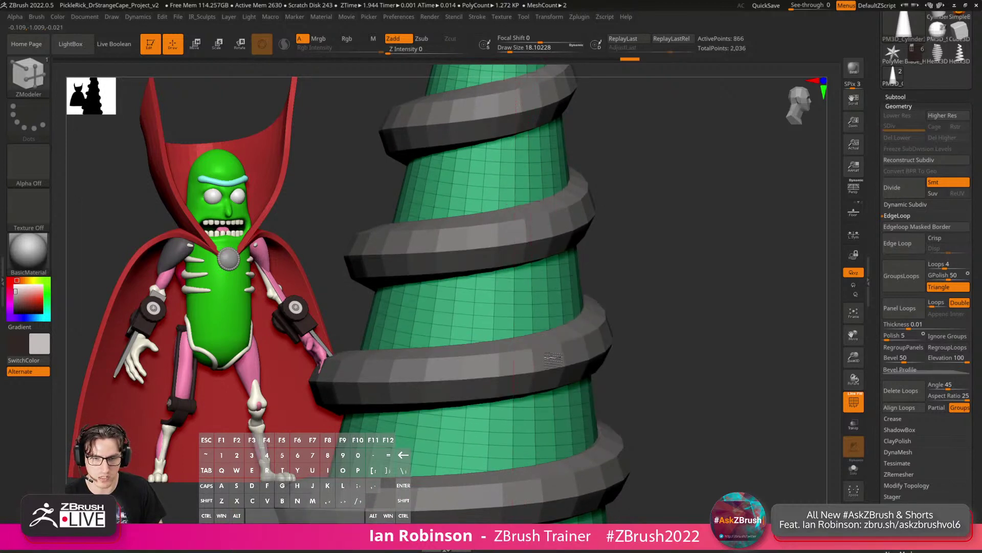
{"action": "left_click_drag", "start_coordinate": [640, 307], "coordinate": [685, 318]}
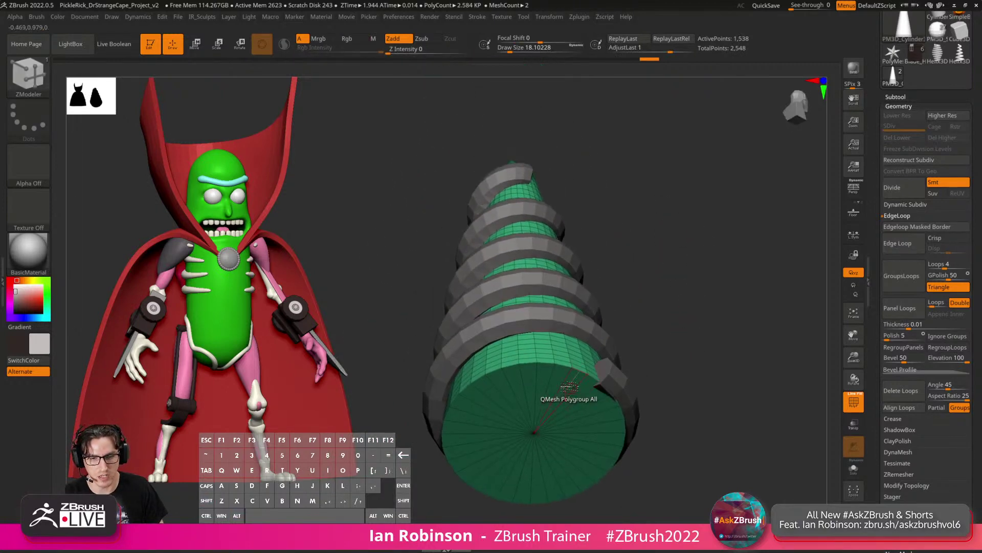
Insert multiple concentric edge loops across the cone's flat wide end cap.
{"action": "left_click_drag", "start_coordinate": [558, 403], "coordinate": [561, 402]}
{"action": "left_click_drag", "start_coordinate": [690, 328], "coordinate": [623, 195], "text": "shift"}
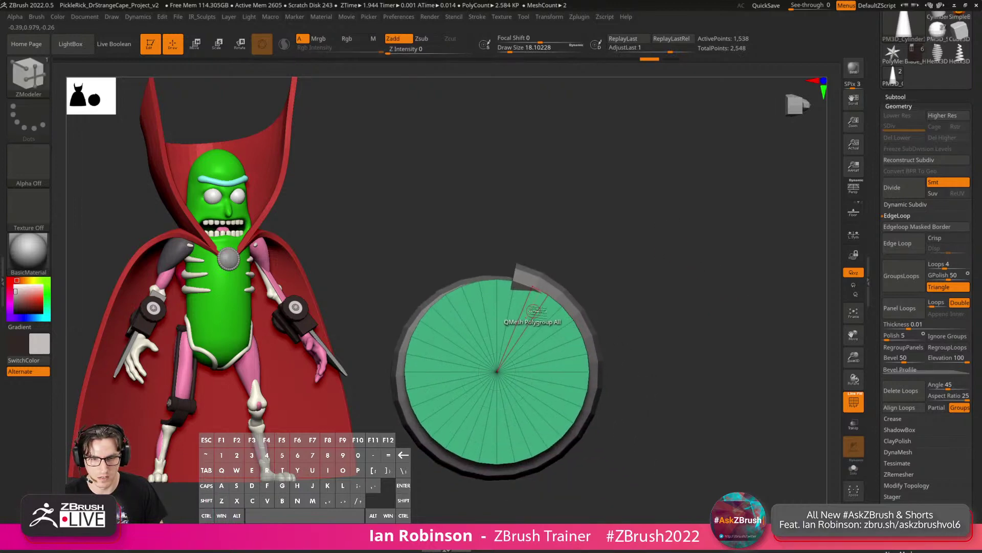
{"action": "left_click", "coordinate": [523, 340]}
Insert the Philips Type01 screw head from the IMM Ind. Parts brush at the centre of the cone's wide end cap.
{"action": "key", "text": "b"}
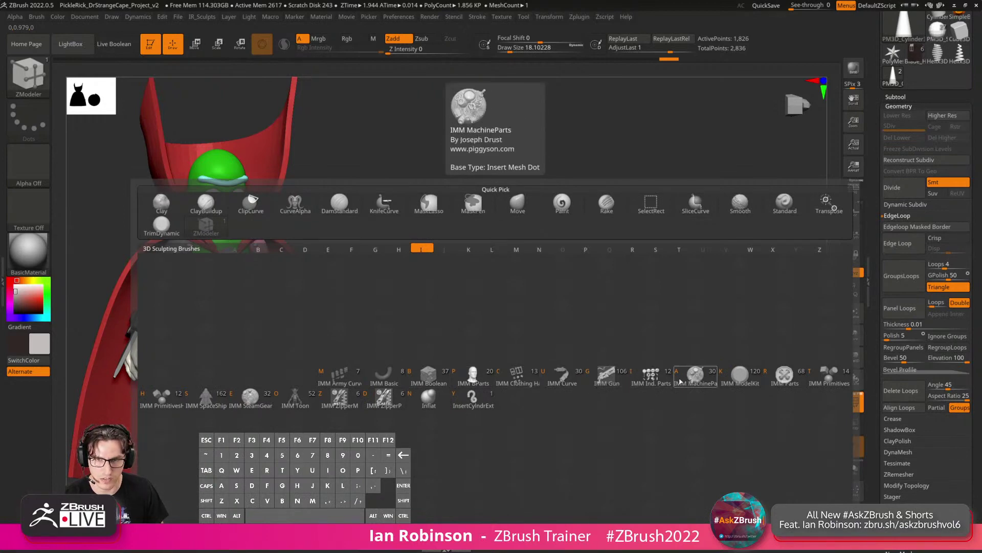
{"action": "left_click", "coordinate": [651, 376]}
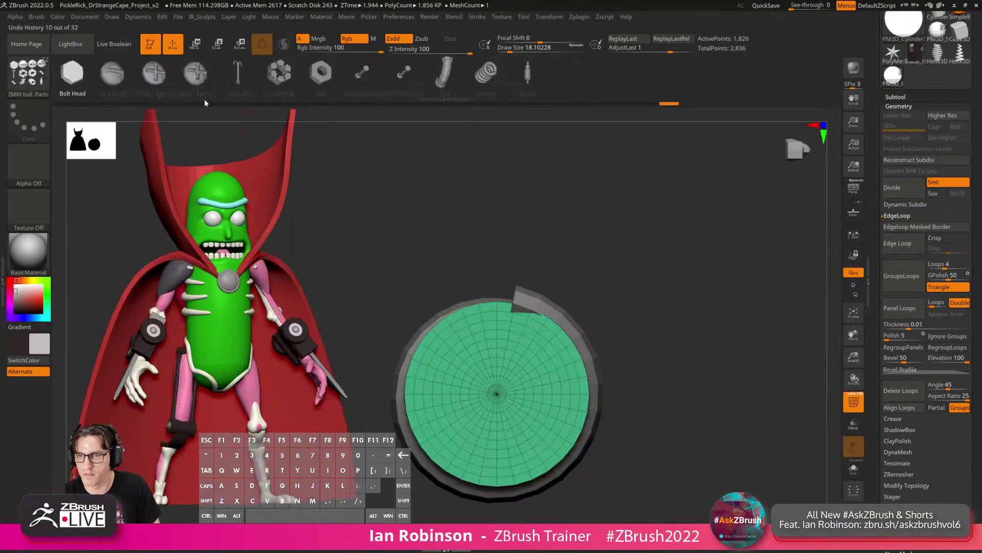
{"action": "left_click", "coordinate": [154, 82]}
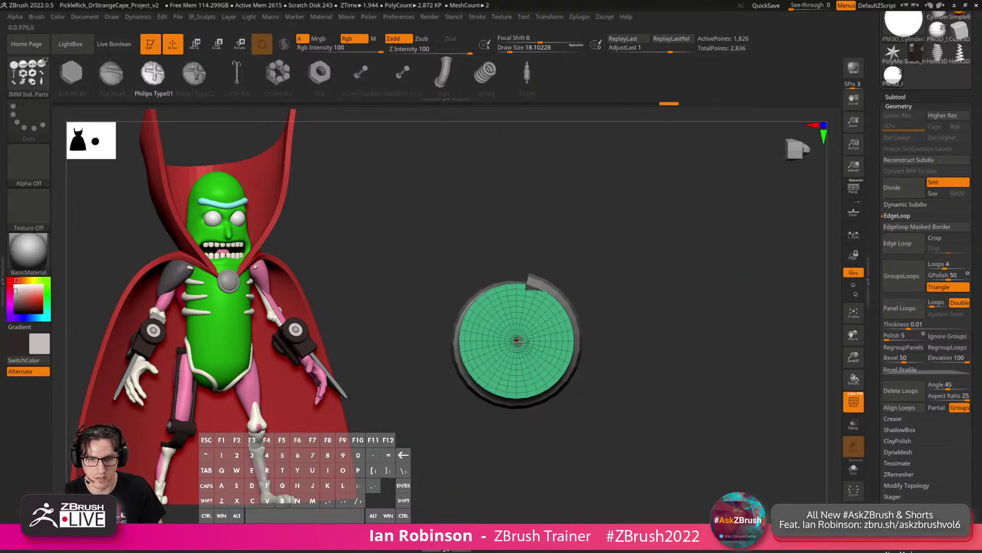
{"action": "mouse_move", "coordinate": [517, 340]}
{"action": "left_mouse_down"}
{"action": "mouse_move", "coordinate": [632, 416]}
{"action": "mouse_move", "coordinate": [680, 327]}
{"action": "mouse_move", "coordinate": [595, 340]}
{"action": "left_mouse_up"}
Scale the screw head up slightly and raise it to leave a gap above the drill core.
{"action": "key", "text": "shift"}
{"action": "left_click_drag", "start_coordinate": [663, 334], "coordinate": [632, 365], "text": "alt"}
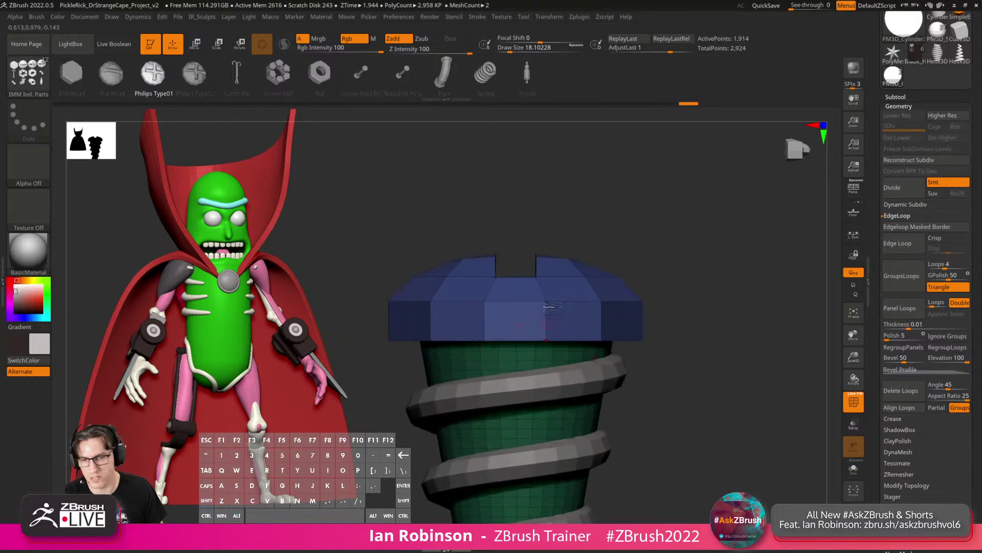
{"action": "key", "text": "w"}
{"action": "left_click_drag", "start_coordinate": [517, 340], "coordinate": [531, 333]}
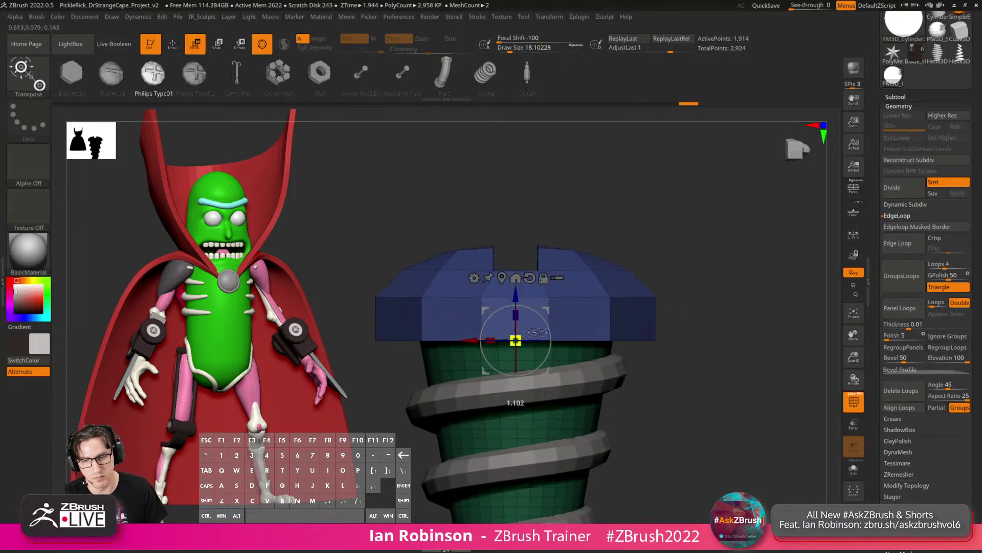
{"action": "key", "text": "q"}
{"action": "left_click_drag", "start_coordinate": [779, 322], "coordinate": [765, 294], "text": "alt"}
{"action": "mouse_move", "coordinate": [765, 295]}
{"action": "left_mouse_down"}
{"action": "mouse_move", "coordinate": [750, 305]}
{"action": "mouse_move", "coordinate": [737, 299]}
{"action": "left_mouse_up"}
{"action": "key", "text": "w"}
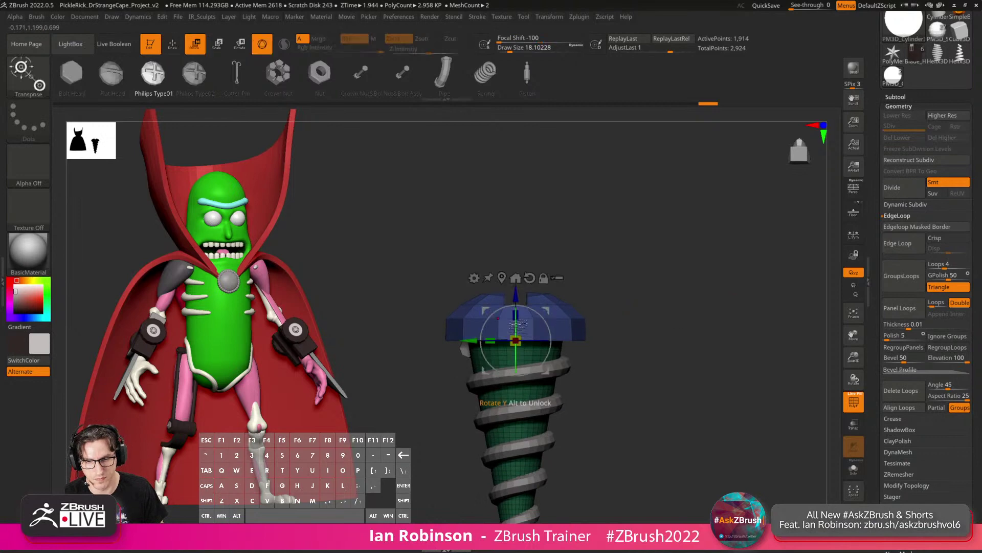
{"action": "left_click_drag", "start_coordinate": [515, 294], "coordinate": [515, 274]}
{"action": "key", "text": "q"}
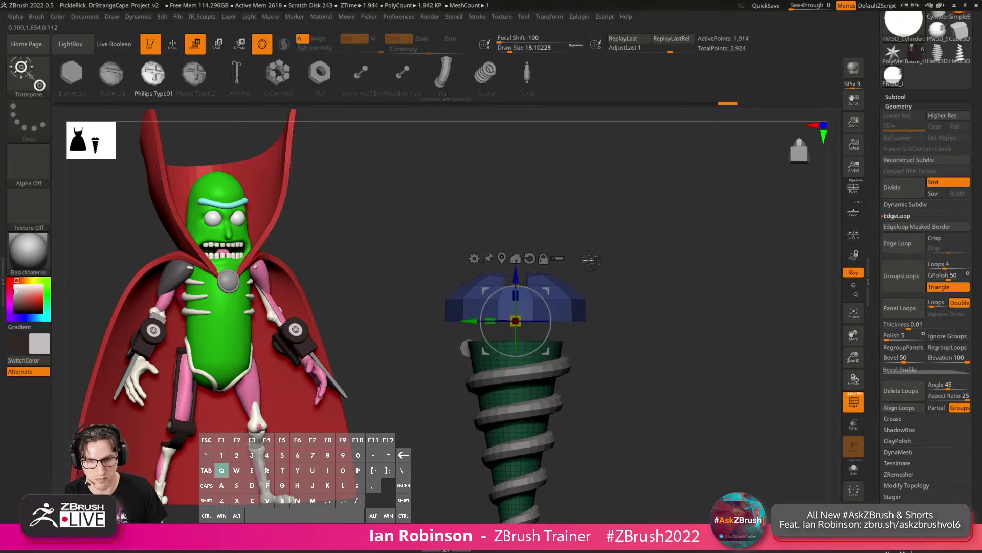
Regroup the drill mesh so the core's flat end cap and its side wall form separate polygroups.
{"action": "mouse_move", "coordinate": [688, 272]}
{"action": "left_mouse_down", "text": "alt"}
{"action": "mouse_move", "coordinate": [679, 304]}
{"action": "mouse_move", "coordinate": [758, 331]}
{"action": "left_mouse_up", "text": "alt"}
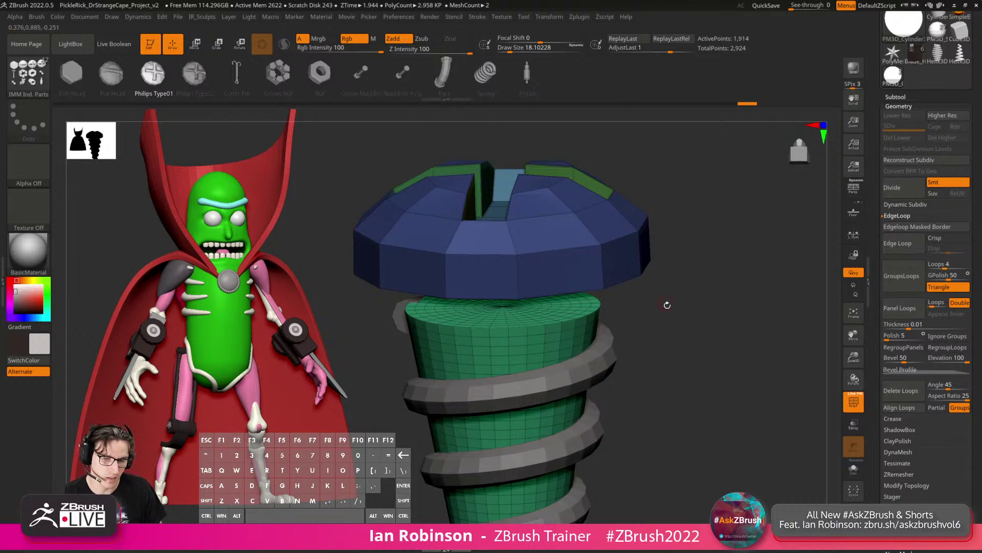
{"action": "left_click_drag", "start_coordinate": [705, 302], "coordinate": [496, 263], "text": "shift"}
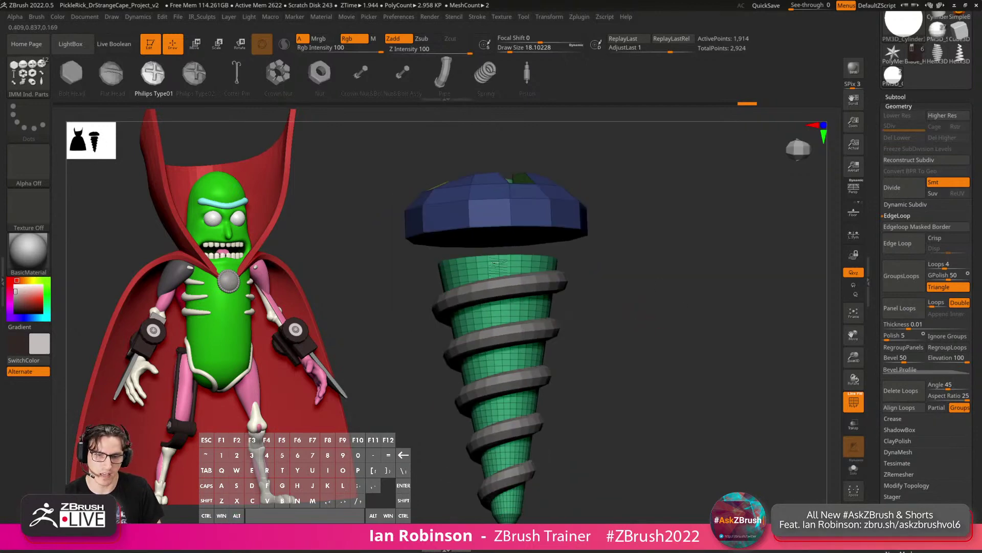
{"action": "left_click_drag", "start_coordinate": [646, 335], "coordinate": [649, 276], "text": "shift"}
{"action": "key", "text": "space"}
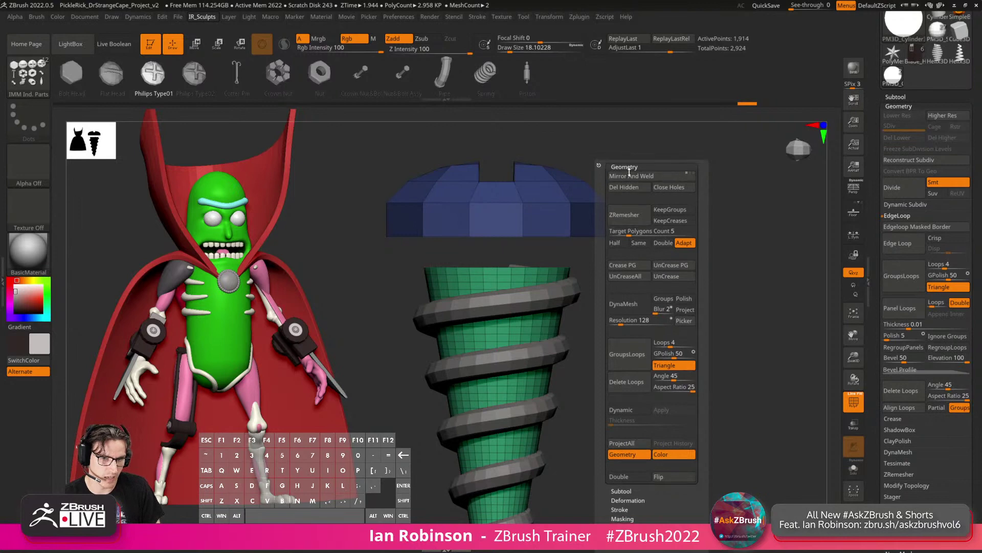
{"action": "key", "text": "space"}
{"action": "key", "text": "space"}
{"action": "left_click", "coordinate": [597, 294]}
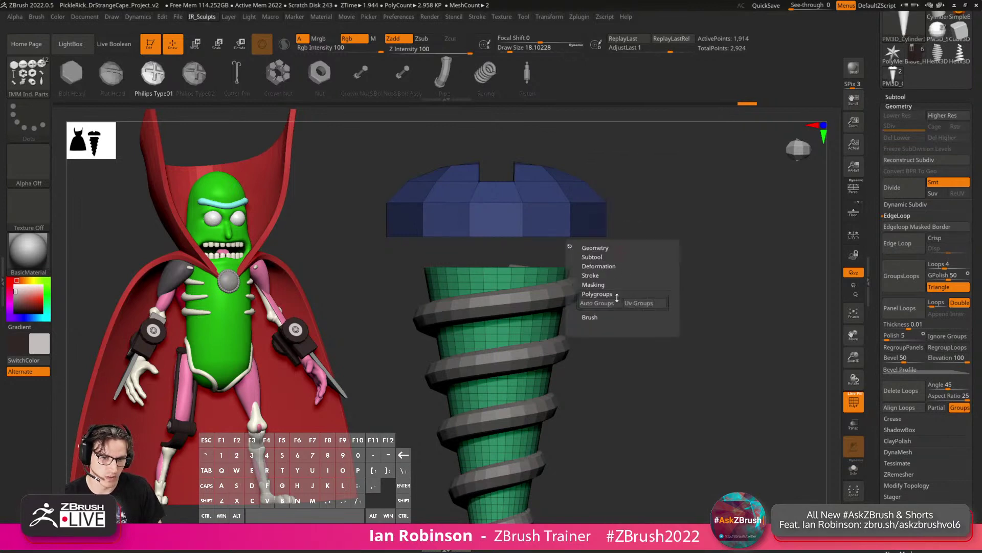
{"action": "left_click", "coordinate": [607, 316]}
Hide the screw head, extrude the core's end cap upward with QMesh Polygroup All, and show the head again.
{"action": "left_click_drag", "start_coordinate": [680, 223], "coordinate": [620, 248]}
{"action": "left_click_drag", "start_coordinate": [354, 154], "coordinate": [634, 319], "text": "ctrl+shift"}
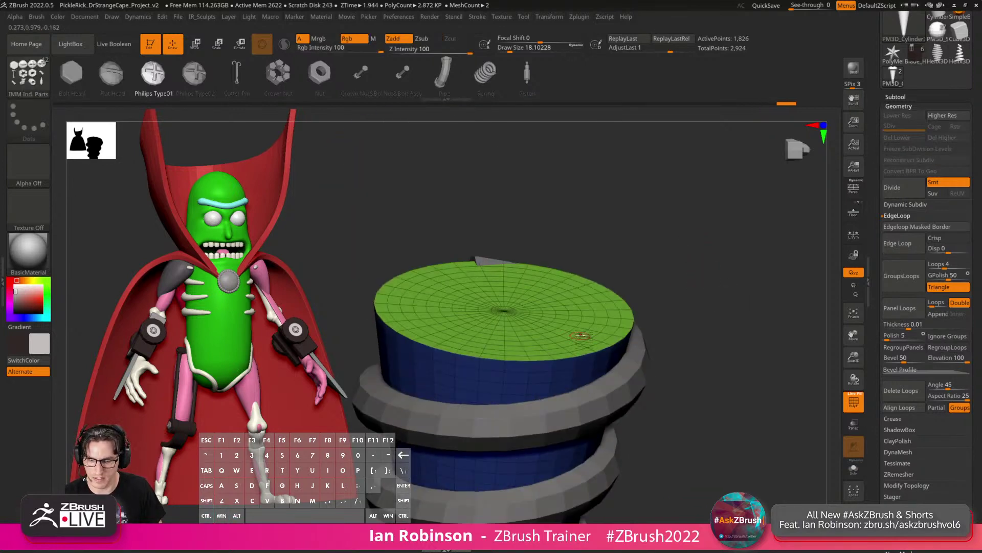
{"action": "key", "text": "b"}
{"action": "key", "text": "z"}
{"action": "key", "text": "m"}
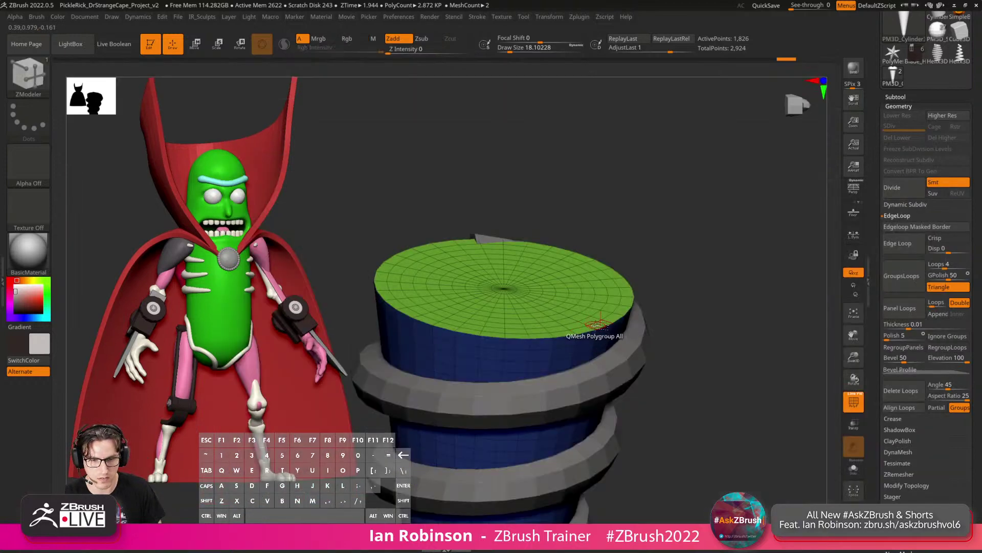
{"action": "left_click_drag", "start_coordinate": [598, 325], "coordinate": [607, 216]}
{"action": "left_click", "coordinate": [718, 211], "text": "ctrl+shift"}
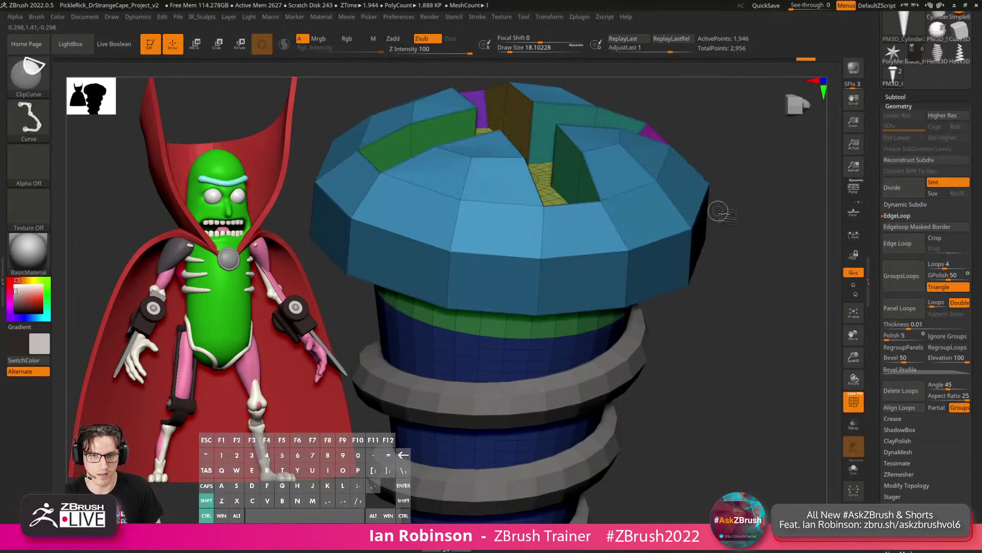
With the screw head hidden again, mask all but the extruded collar's upper edge and lower that edge to shorten the collar.
{"action": "left_click_drag", "start_coordinate": [758, 261], "coordinate": [778, 255]}
{"action": "key", "text": "ctrl+z"}
{"action": "key", "text": "ctrl+z"}
{"action": "key", "text": "ctrl+shift+z"}
{"action": "left_click_drag", "start_coordinate": [581, 192], "coordinate": [430, 251], "text": "shift"}
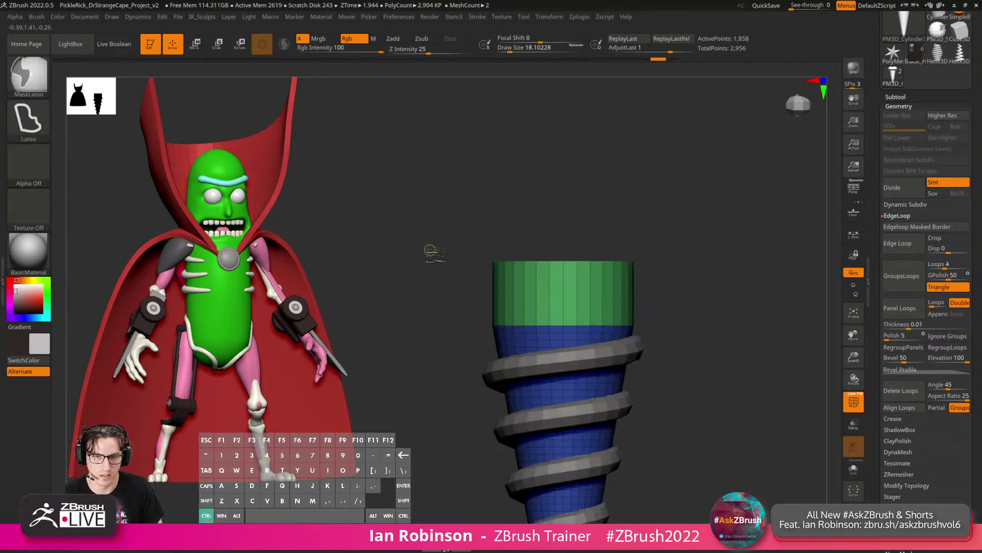
{"action": "mouse_move", "coordinate": [541, 272]}
{"action": "left_mouse_down", "text": "ctrl"}
{"action": "mouse_move", "coordinate": [750, 287]}
{"action": "mouse_move", "coordinate": [682, 282]}
{"action": "left_mouse_up", "text": "ctrl"}
{"action": "left_click", "coordinate": [708, 249], "text": "ctrl"}
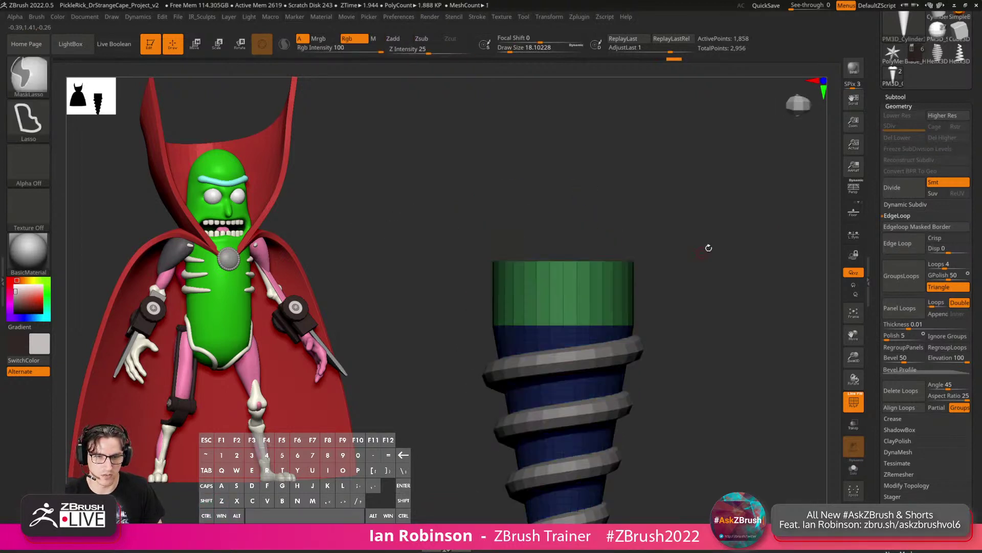
{"action": "key", "text": "w"}
{"action": "left_click_drag", "start_coordinate": [563, 250], "coordinate": [563, 263]}
{"action": "key", "text": "q"}
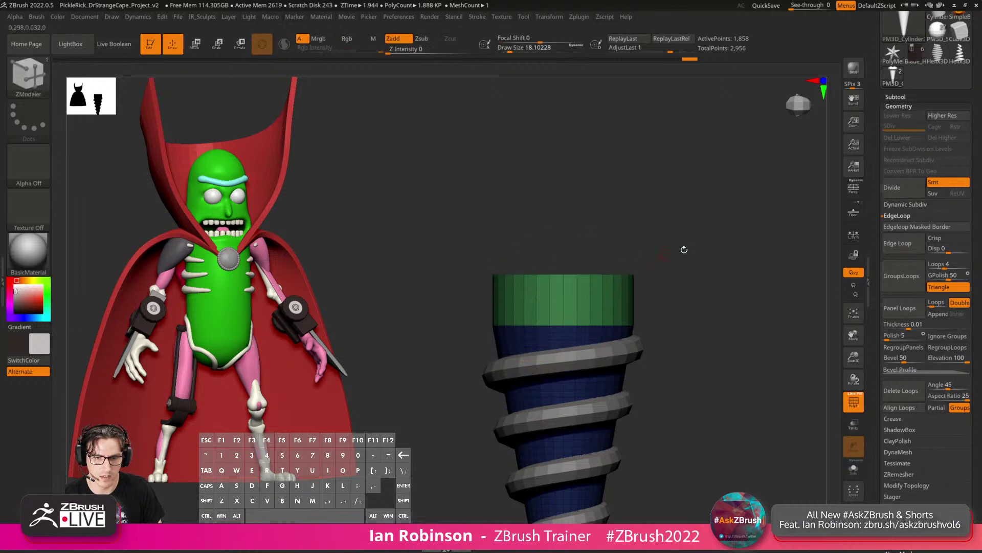
Clear the mask and bring the screw head back into view above the shortened collar.
{"action": "left_click_drag", "start_coordinate": [689, 248], "coordinate": [712, 244], "text": "ctrl"}
{"action": "left_click", "coordinate": [719, 242], "text": "ctrl+shift"}
{"action": "left_click", "coordinate": [730, 240], "text": "ctrl"}
{"action": "key", "text": "w"}
{"action": "left_click_drag", "start_coordinate": [644, 222], "coordinate": [668, 252]}
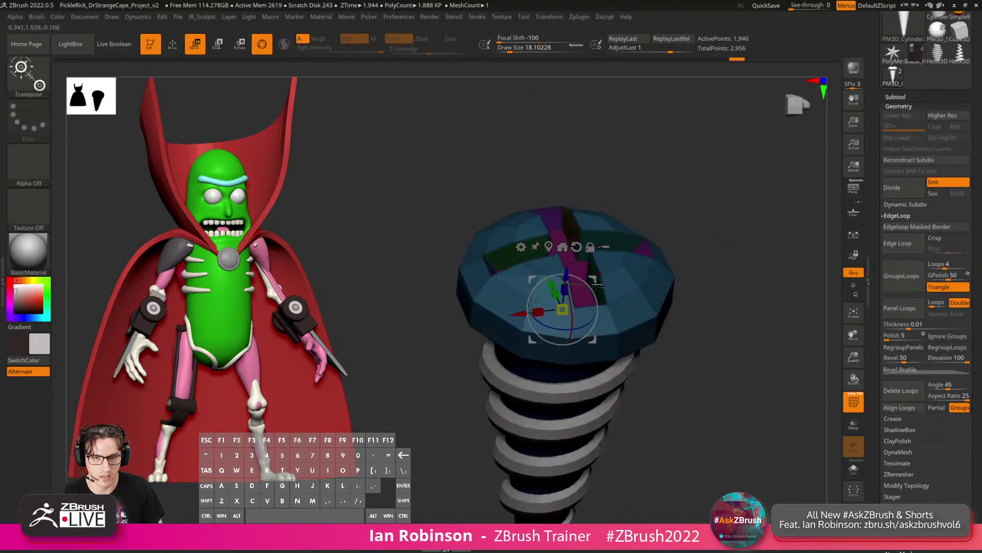
{"action": "key", "text": "q"}
{"action": "left_click_drag", "start_coordinate": [697, 217], "coordinate": [724, 211], "text": "ctrl"}
{"action": "right_click_drag", "start_coordinate": [724, 211], "coordinate": [743, 206], "text": "ctrl"}
{"action": "left_click_drag", "start_coordinate": [743, 207], "coordinate": [744, 226]}
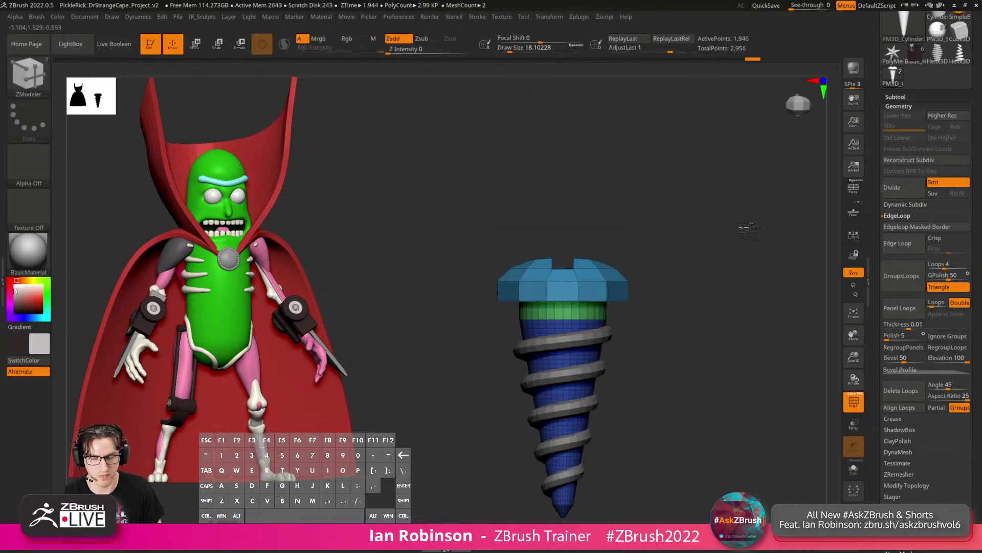
Set ZModeler's edge Insert action to Interactive Elevation and add multiple edge loops around the collar beneath the screw head.
{"action": "right_click_drag", "start_coordinate": [744, 226], "coordinate": [729, 266], "text": "ctrl"}
{"action": "right_click_drag", "start_coordinate": [660, 240], "coordinate": [644, 286], "text": "ctrl"}
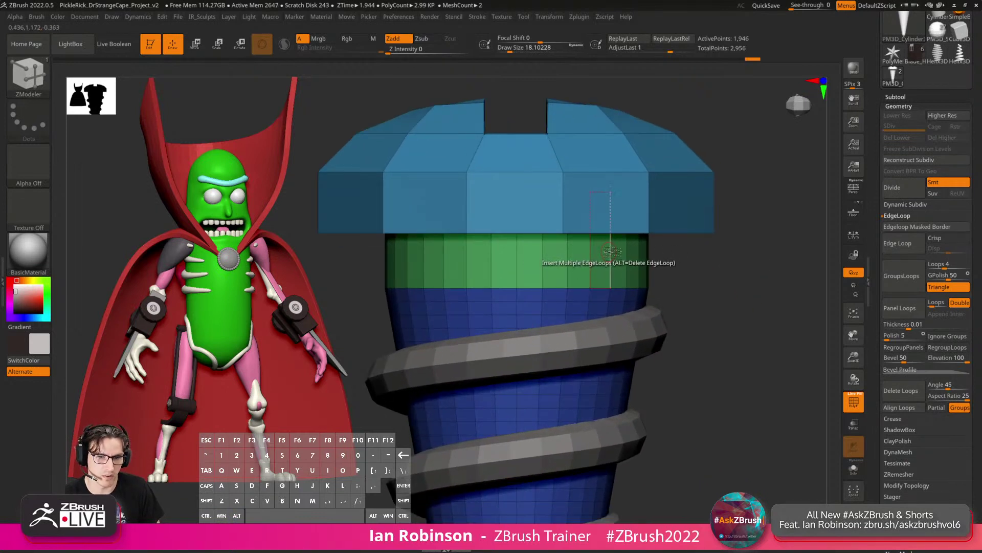
{"action": "key", "text": "space"}
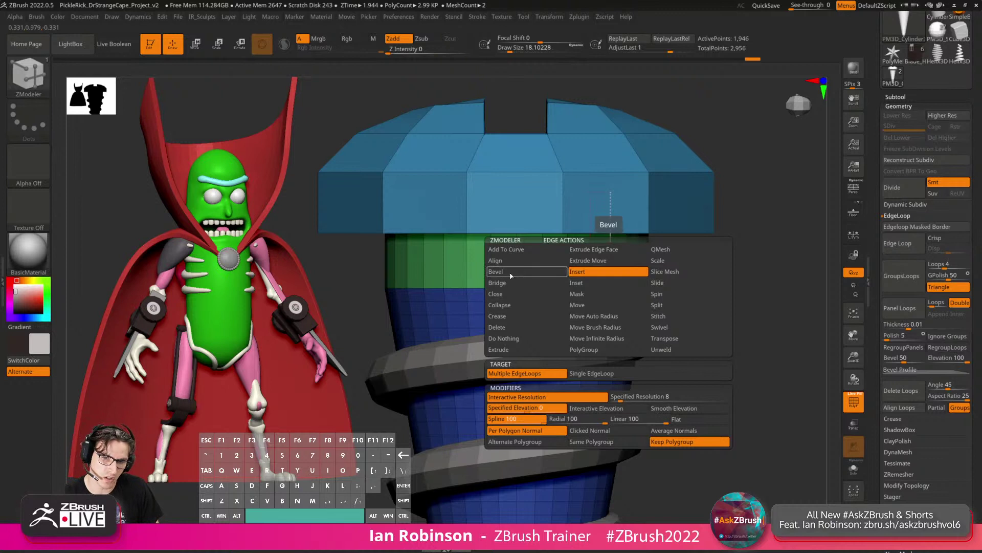
{"action": "left_click", "coordinate": [594, 408]}
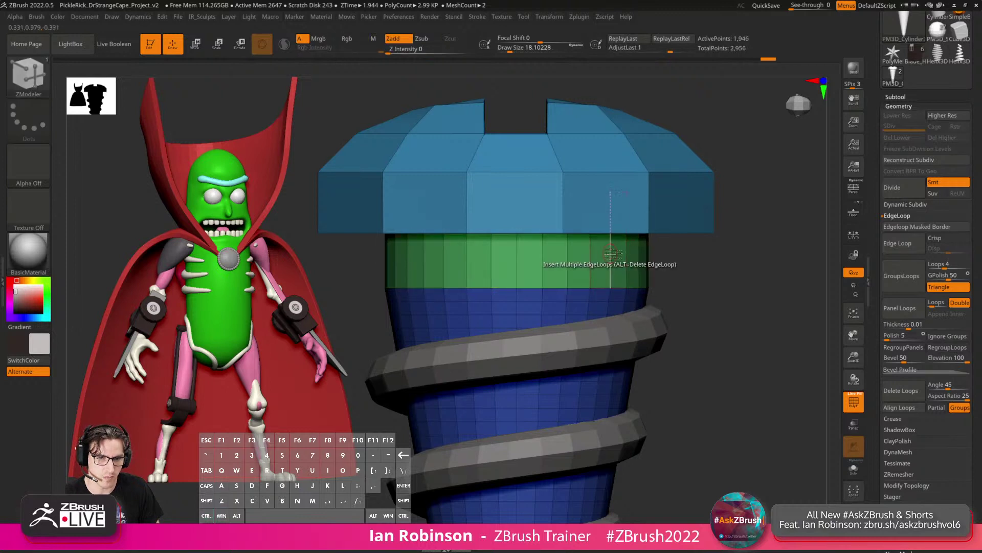
{"action": "left_click", "coordinate": [588, 277]}
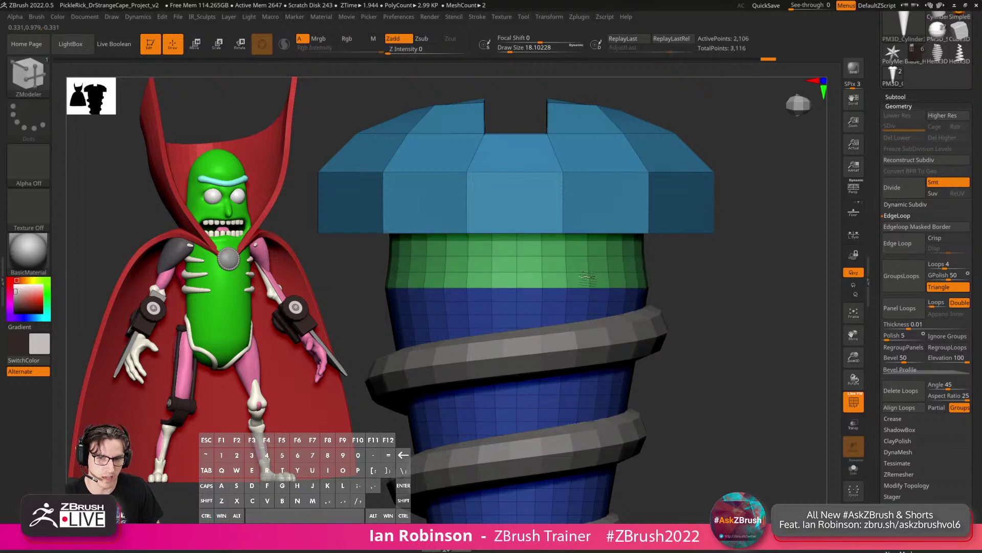
Reassign the polygroups of the screw core and head with Auto Groups, followed by Groups By Normals.
{"action": "left_click_drag", "start_coordinate": [717, 282], "coordinate": [728, 230]}
{"action": "key", "text": "grave"}
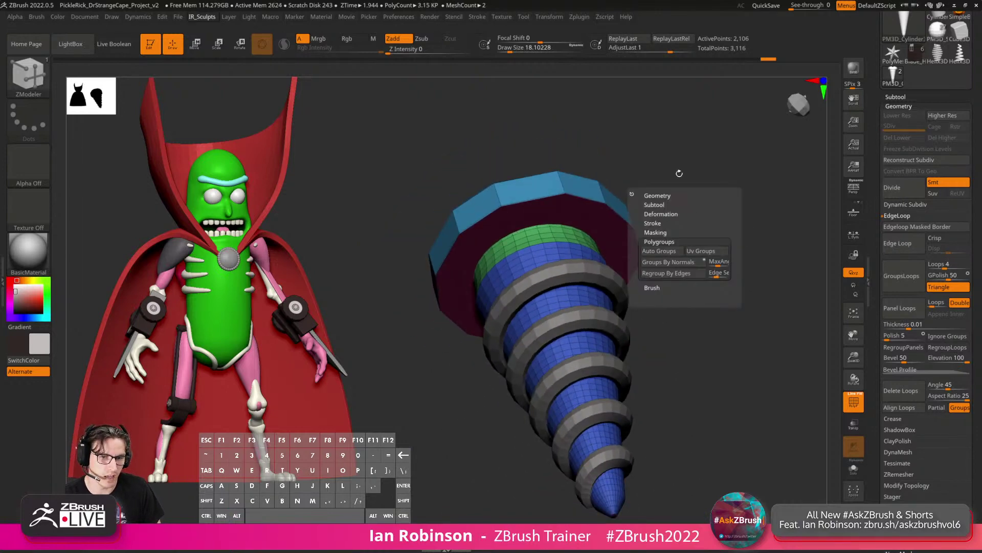
{"action": "left_click_drag", "start_coordinate": [680, 173], "coordinate": [700, 202]}
{"action": "key", "text": "grave"}
{"action": "left_click", "coordinate": [676, 250]}
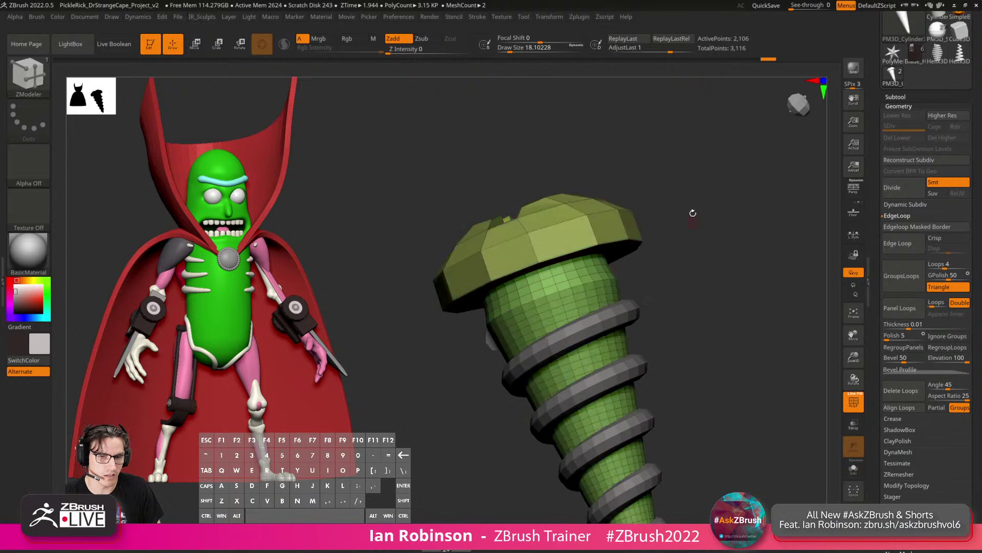
{"action": "key", "text": "grave"}
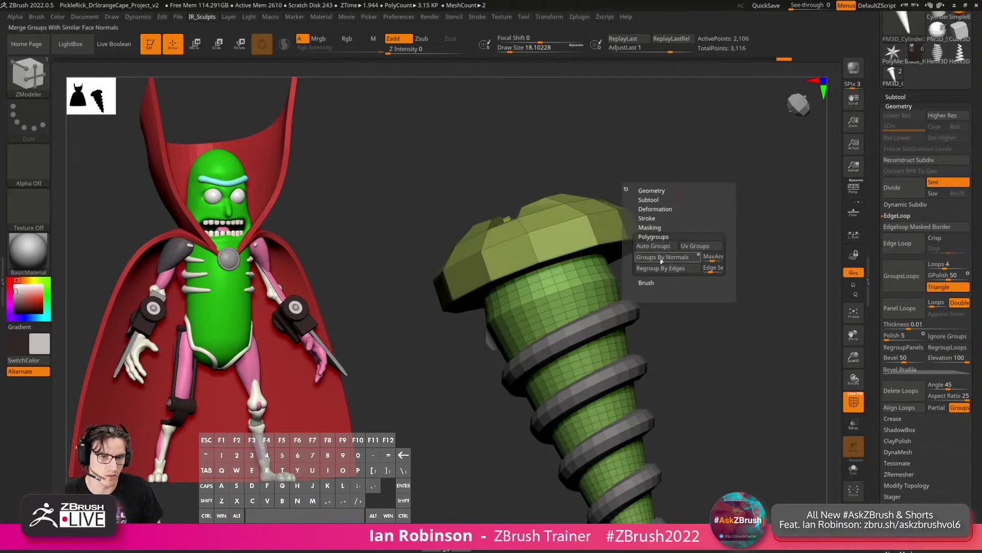
{"action": "left_click", "coordinate": [652, 283]}
{"action": "left_click", "coordinate": [650, 236]}
{"action": "left_click", "coordinate": [668, 258]}
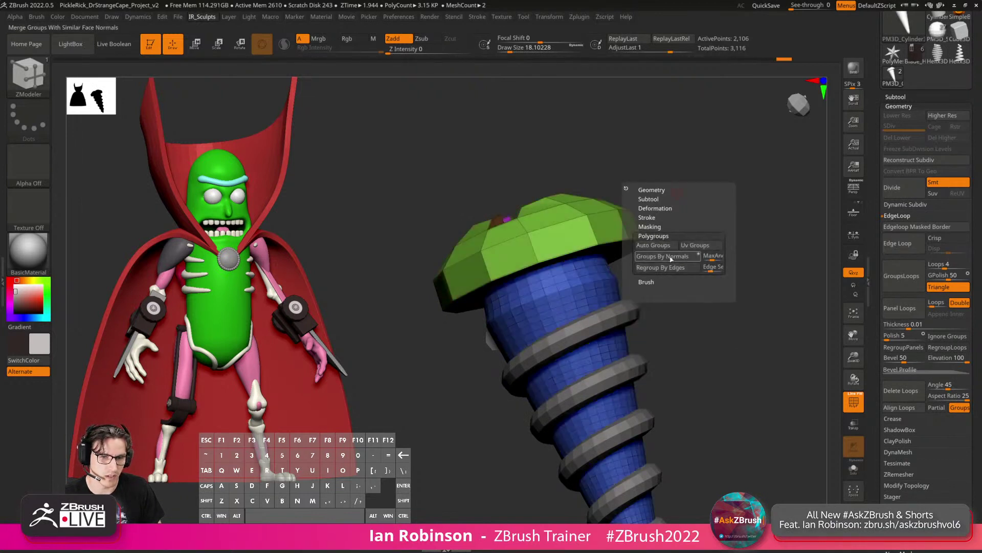
Crease the polygroup borders of the screw core and head and turn on the Dynamic Subdiv smoothing preview with polyframe off.
{"action": "key", "text": "grave"}
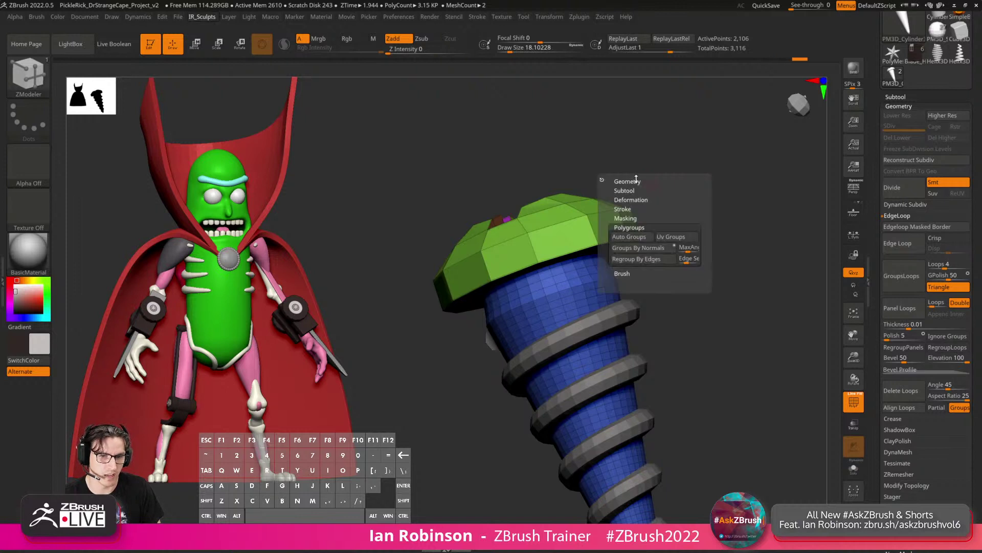
{"action": "left_click", "coordinate": [634, 181]}
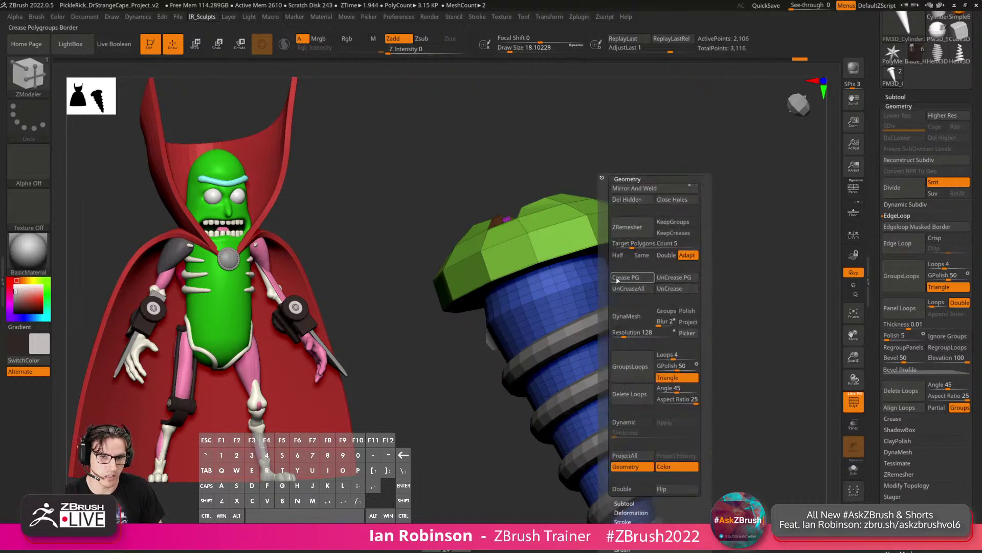
{"action": "left_click", "coordinate": [617, 279]}
{"action": "left_click_drag", "start_coordinate": [660, 266], "coordinate": [756, 307]}
{"action": "key", "text": "d"}
{"action": "left_click", "coordinate": [527, 179]}
{"action": "key", "text": "shift+f"}
Make the helix thread the active subtool with polyframe shown and set ZModeler's edge action to Crease, EdgeLoop Complete.
{"action": "left_click", "coordinate": [552, 307], "text": "alt"}
{"action": "key", "text": "shift+f"}
{"action": "left_click_drag", "start_coordinate": [660, 268], "coordinate": [618, 307], "text": "alt"}
{"action": "key", "text": "space"}
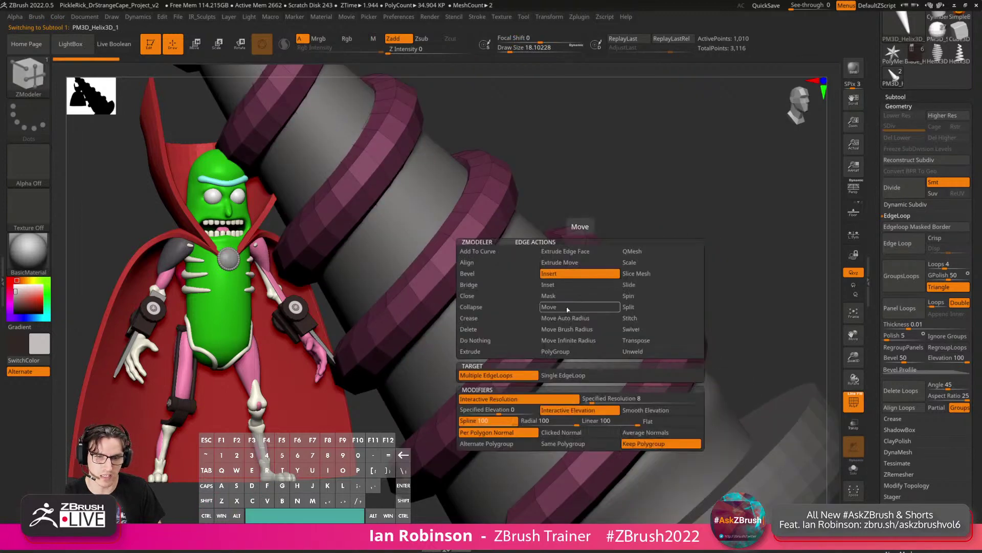
{"action": "left_click", "coordinate": [489, 318]}
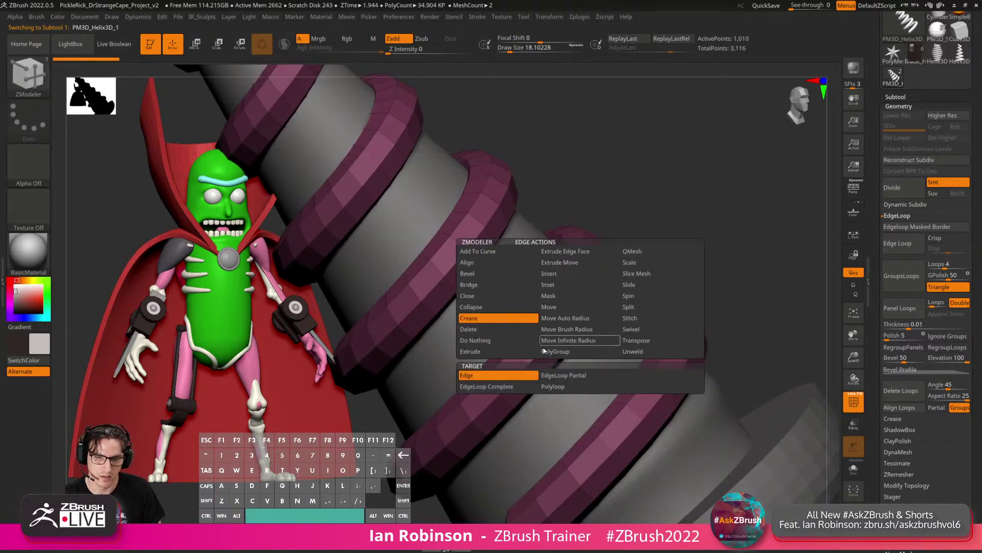
{"action": "left_click", "coordinate": [487, 386]}
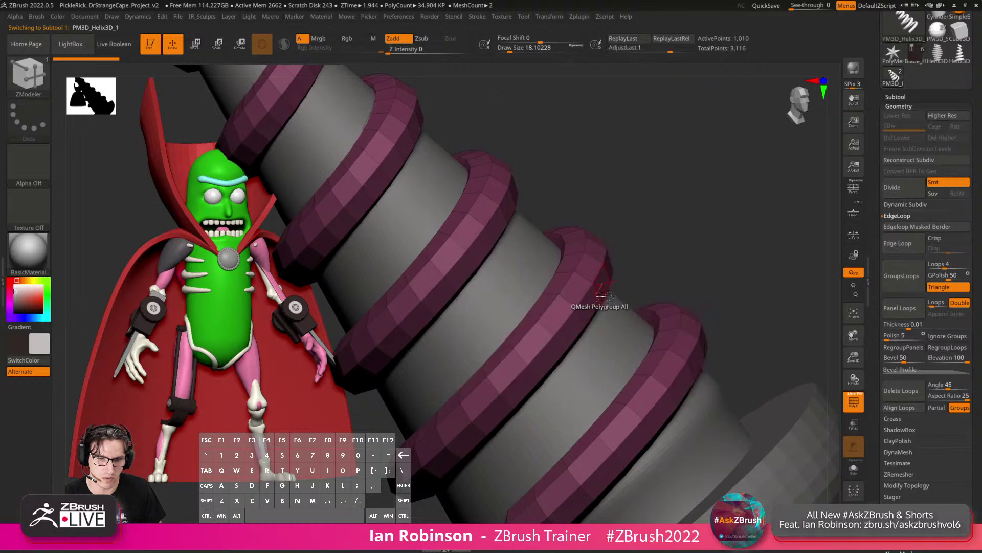
Switch the edge action back to Insert and remove an edge loop running along the helix thread.
{"action": "right_click_drag", "start_coordinate": [604, 296], "coordinate": [678, 239]}
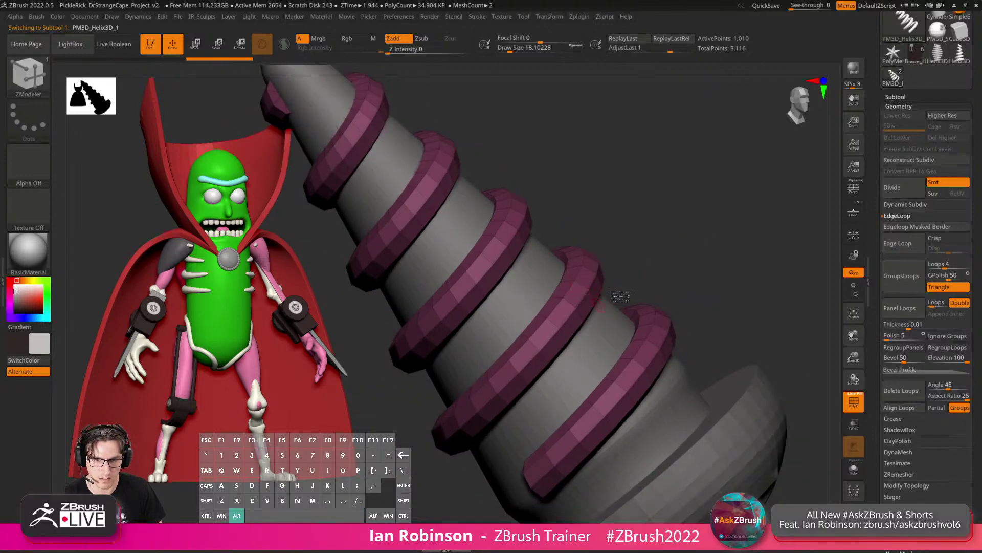
{"action": "key", "text": "space"}
{"action": "left_click", "coordinate": [567, 274]}
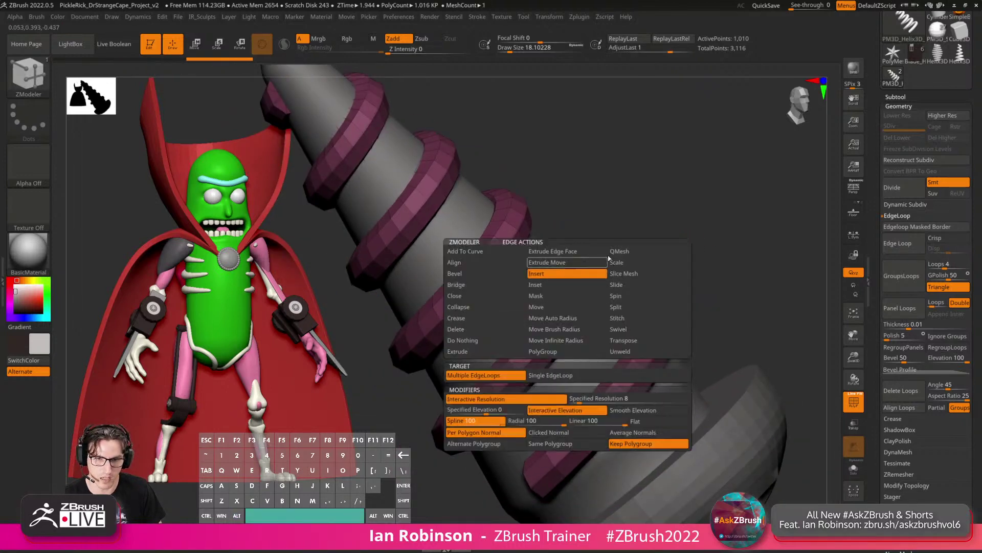
{"action": "right_click_drag", "start_coordinate": [569, 278], "coordinate": [632, 269], "text": "alt"}
Try to crease a complete edge loop on the helix thread.
{"action": "key", "text": "space"}
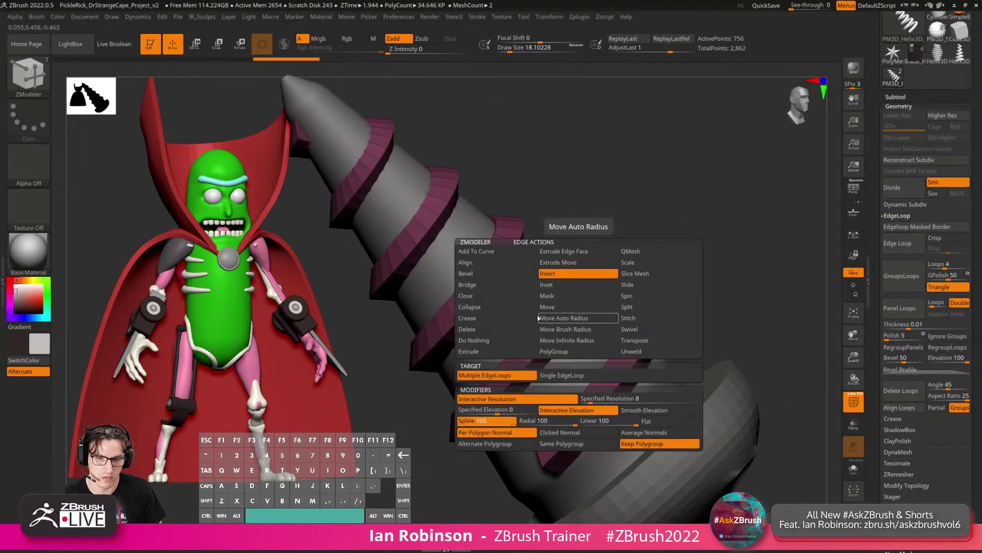
{"action": "left_click", "coordinate": [496, 321]}
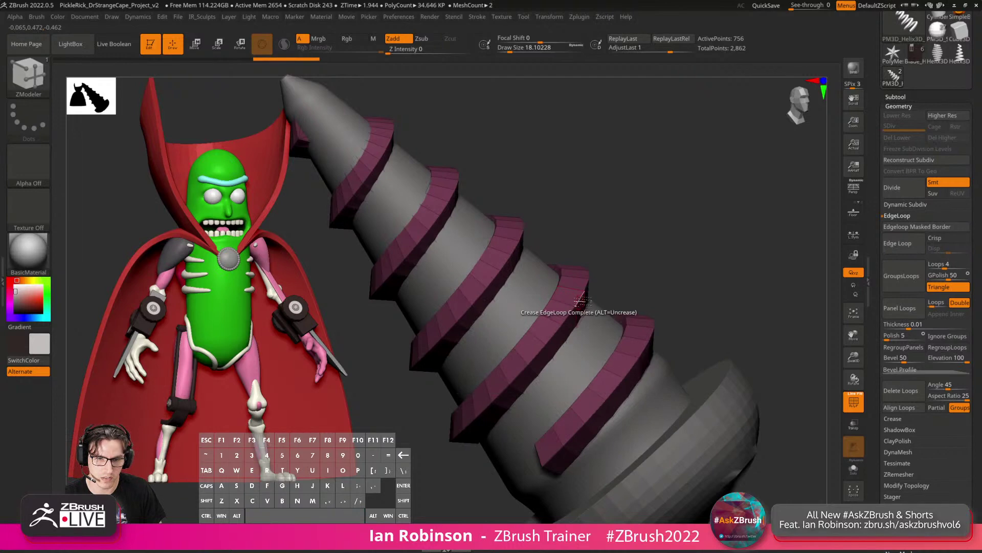
{"action": "right_click_drag", "start_coordinate": [579, 296], "coordinate": [581, 256], "text": "alt"}
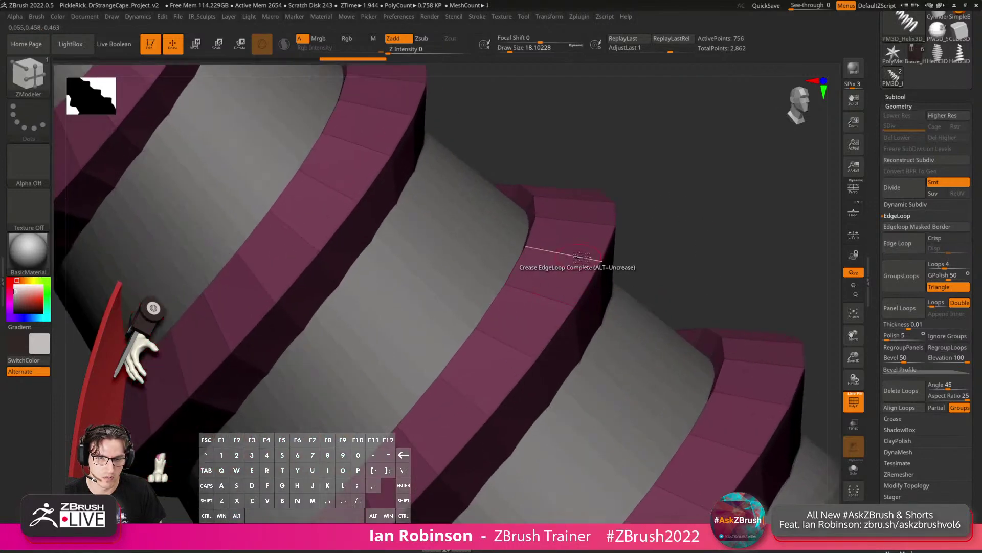
Insert edge loops along the helix thread beside its outer edge, and preview it smoothed without polyframe.
{"action": "key", "text": "space"}
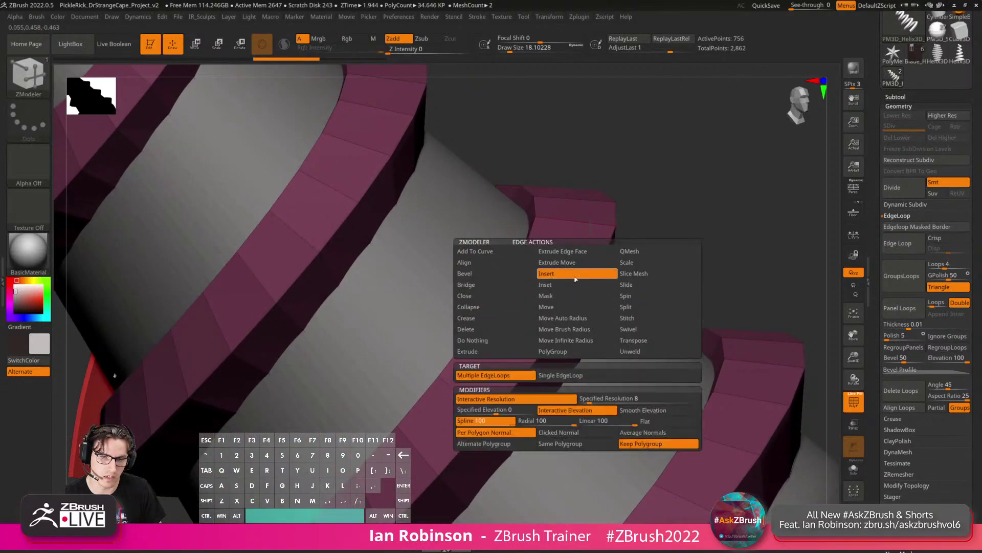
{"action": "left_click", "coordinate": [582, 282]}
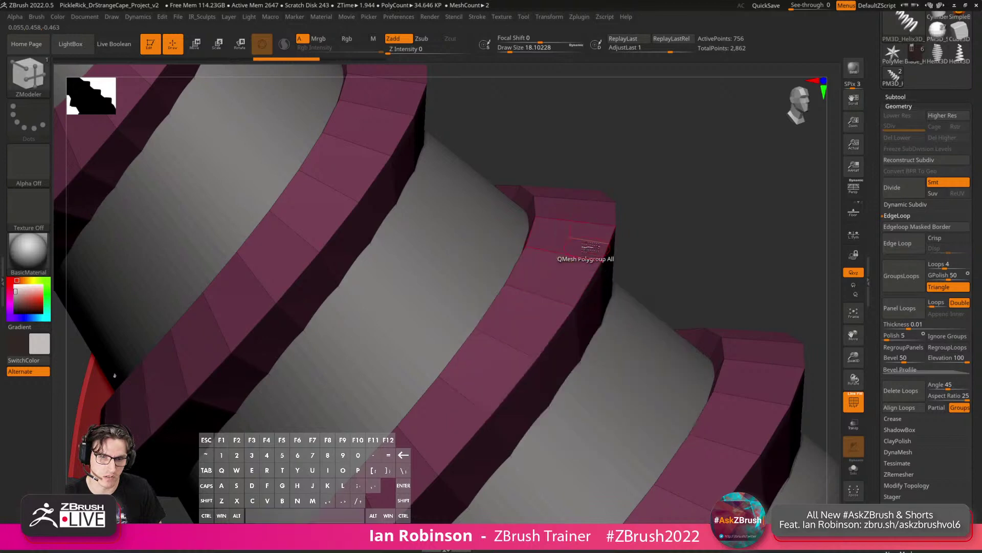
{"action": "left_click", "coordinate": [588, 223]}
{"action": "right_click_drag", "start_coordinate": [666, 205], "coordinate": [625, 247]}
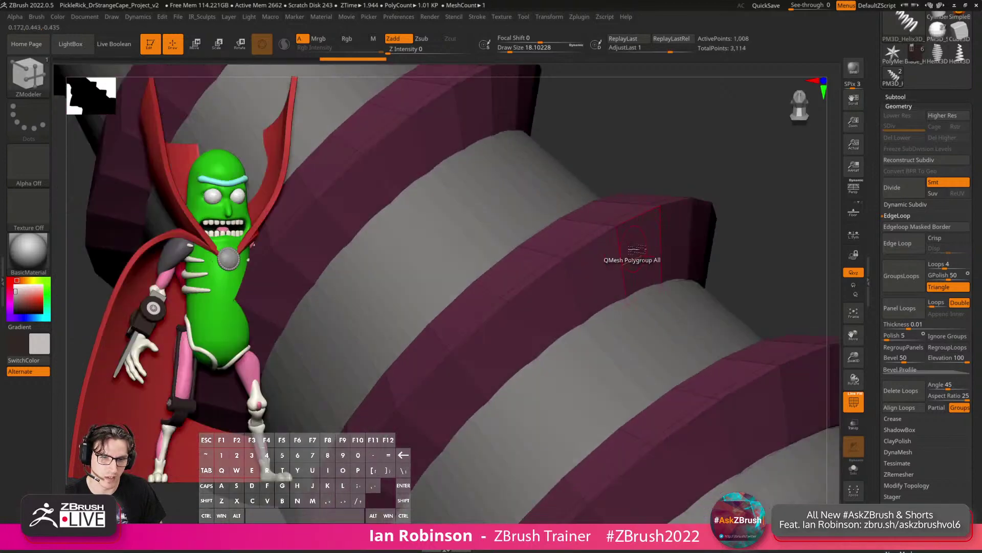
{"action": "key", "text": "d"}
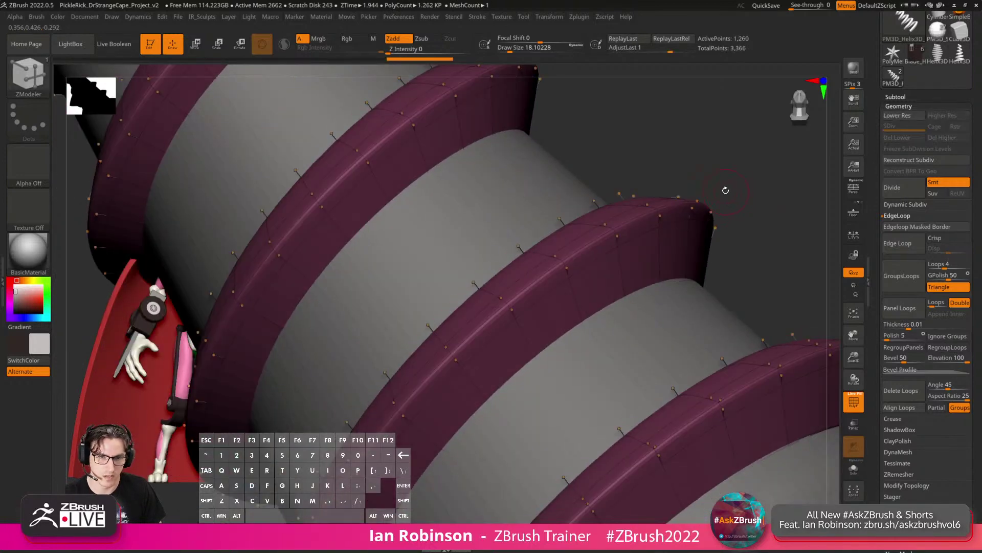
{"action": "key", "text": "shift+f"}
With the Move brush at draw size 110.96503, push the thread's blunt end below the screw head into the core.
{"action": "left_click_drag", "start_coordinate": [766, 189], "coordinate": [704, 175], "text": "alt"}
{"action": "mouse_move", "coordinate": [704, 175]}
{"action": "right_mouse_down"}
{"action": "mouse_move", "coordinate": [638, 191]}
{"action": "mouse_move", "coordinate": [697, 201]}
{"action": "mouse_move", "coordinate": [720, 155]}
{"action": "mouse_move", "coordinate": [706, 266]}
{"action": "right_mouse_up"}
{"action": "mouse_move", "coordinate": [706, 265]}
{"action": "left_mouse_down", "text": "alt"}
{"action": "mouse_move", "coordinate": [623, 339]}
{"action": "mouse_move", "coordinate": [532, 316]}
{"action": "left_mouse_up", "text": "alt"}
{"action": "key", "text": "b"}
{"action": "key", "text": "m"}
{"action": "key", "text": "v"}
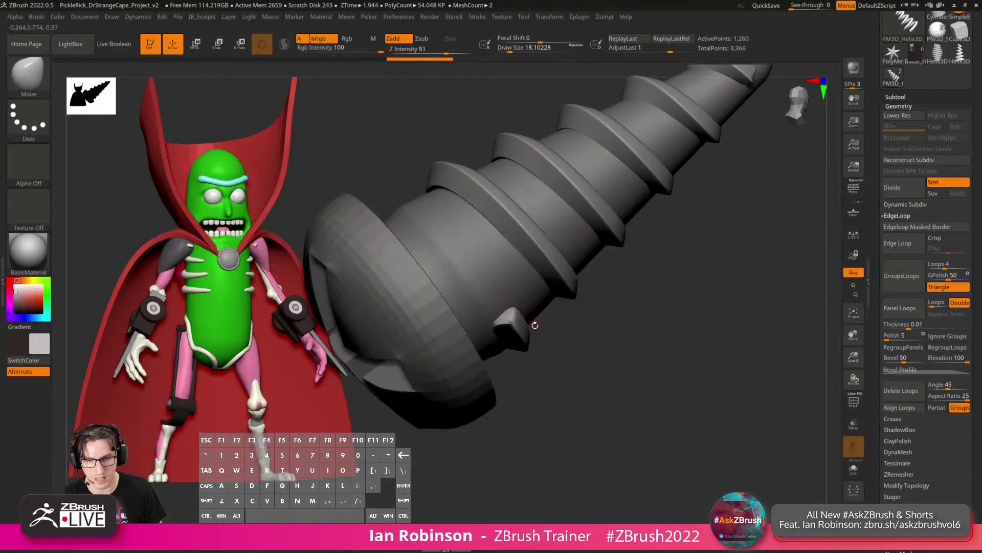
{"action": "mouse_move", "coordinate": [589, 331]}
{"action": "right_mouse_down"}
{"action": "mouse_move", "coordinate": [559, 385]}
{"action": "mouse_move", "coordinate": [534, 403]}
{"action": "mouse_move", "coordinate": [507, 397]}
{"action": "right_mouse_up"}
{"action": "left_click_drag", "start_coordinate": [512, 390], "coordinate": [505, 392]}
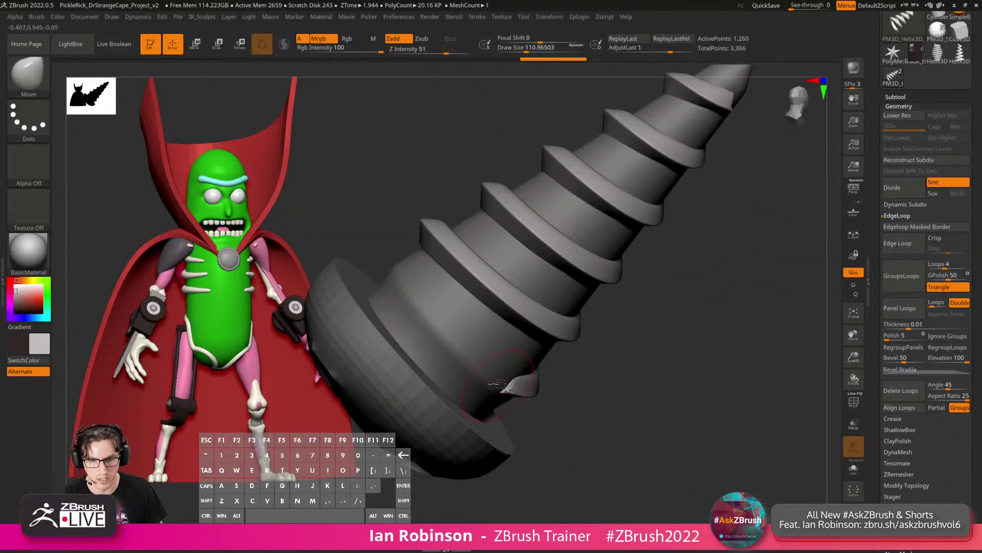
{"action": "right_click_drag", "start_coordinate": [491, 378], "coordinate": [634, 324]}
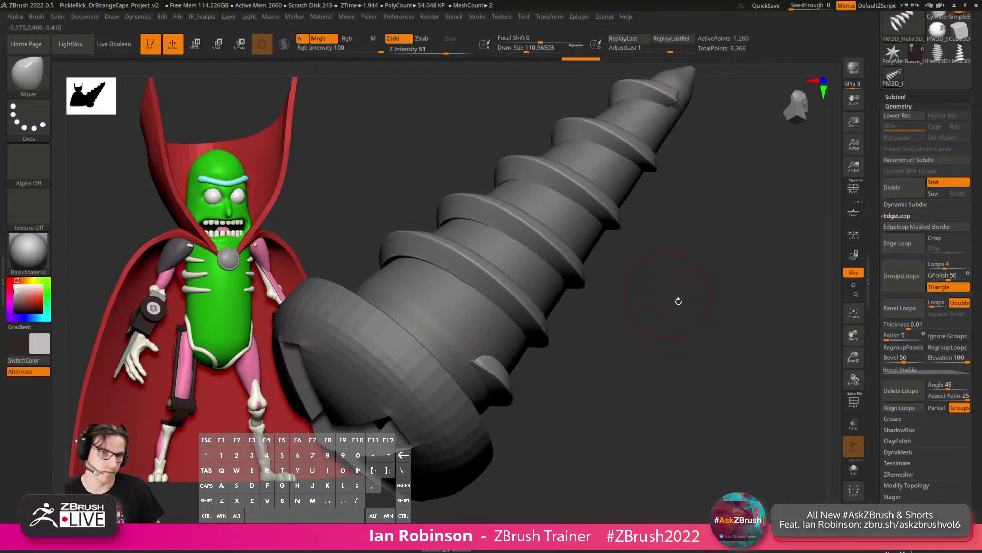
Inflate the helix thread with the gizmo to thicken it around the core.
{"action": "key", "text": "w"}
{"action": "mouse_move", "coordinate": [679, 301]}
{"action": "right_mouse_down"}
{"action": "mouse_move", "coordinate": [727, 307]}
{"action": "mouse_move", "coordinate": [688, 315]}
{"action": "right_mouse_up"}
{"action": "right_click_drag", "start_coordinate": [645, 250], "coordinate": [555, 269], "text": "shift"}
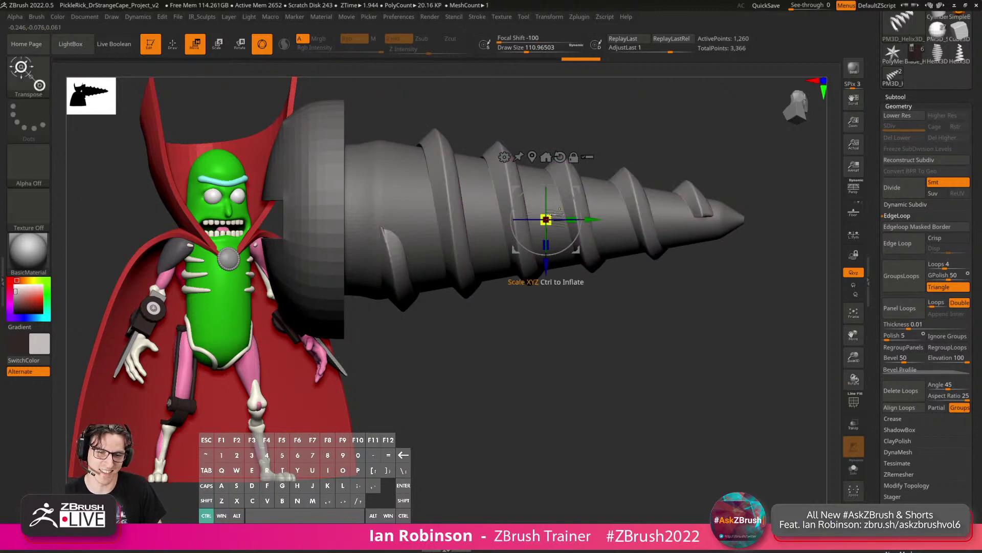
{"action": "mouse_move", "coordinate": [565, 209]}
{"action": "left_mouse_down", "text": "ctrl"}
{"action": "mouse_move", "coordinate": [555, 228]}
{"action": "mouse_move", "coordinate": [566, 238]}
{"action": "left_mouse_up", "text": "ctrl"}
Refine the thread's starting end near the screw head with the Move brush so it tapers into the core.
{"action": "key", "text": "q"}
{"action": "left_click_drag", "start_coordinate": [576, 288], "coordinate": [423, 316]}
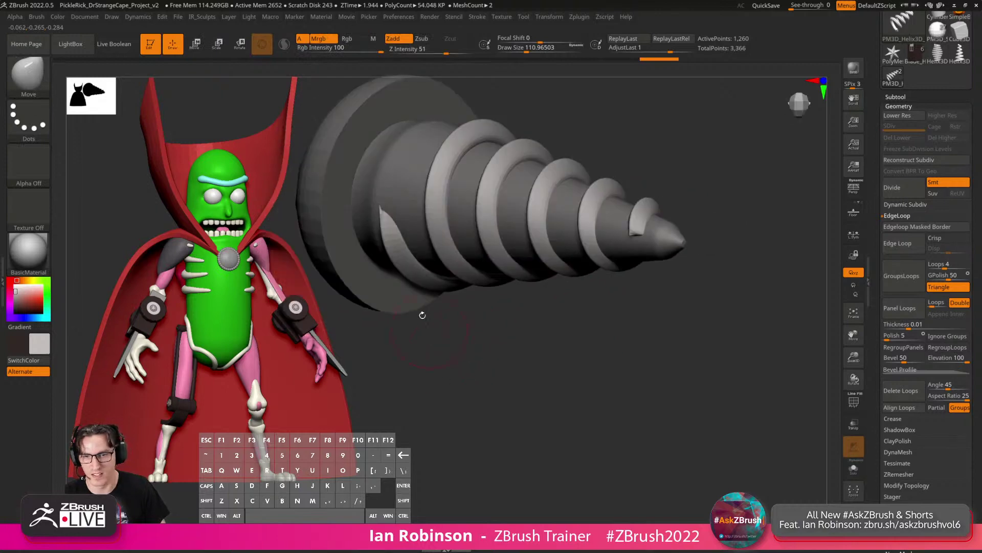
{"action": "right_click_drag", "start_coordinate": [397, 225], "coordinate": [398, 234]}
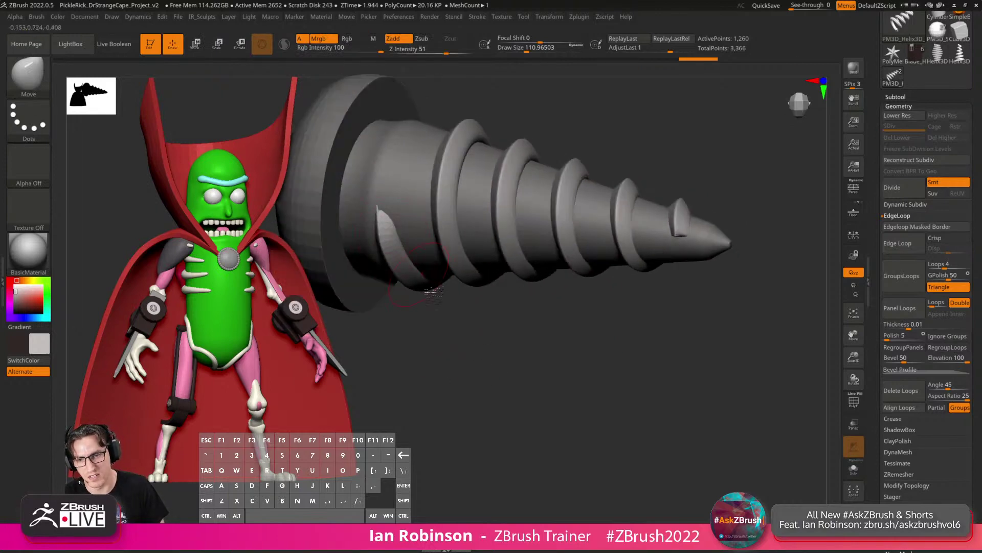
{"action": "right_click_drag", "start_coordinate": [432, 292], "coordinate": [401, 266]}
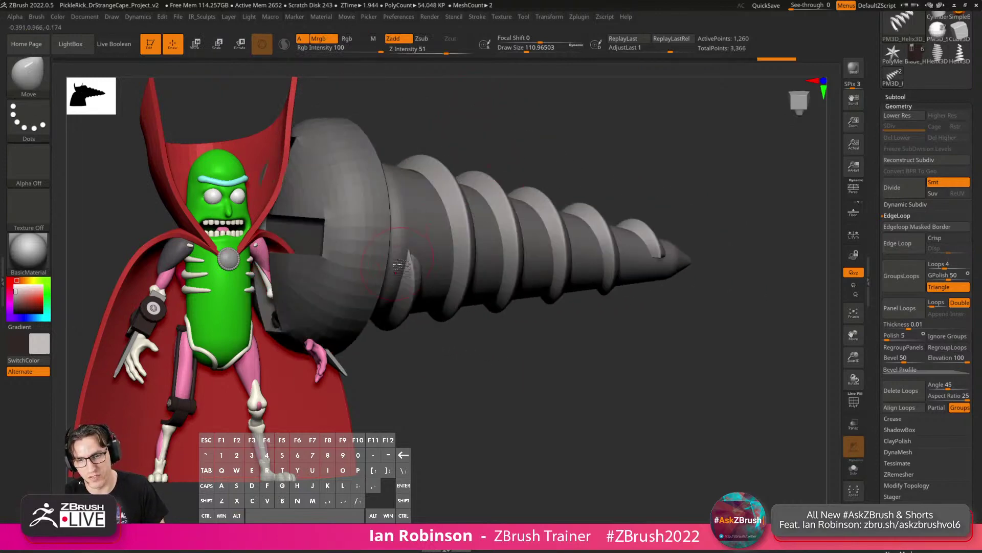
Shape the thread's end near the screw's point with the Move brush so it tapers into the tip.
{"action": "right_click_drag", "start_coordinate": [599, 312], "coordinate": [518, 201]}
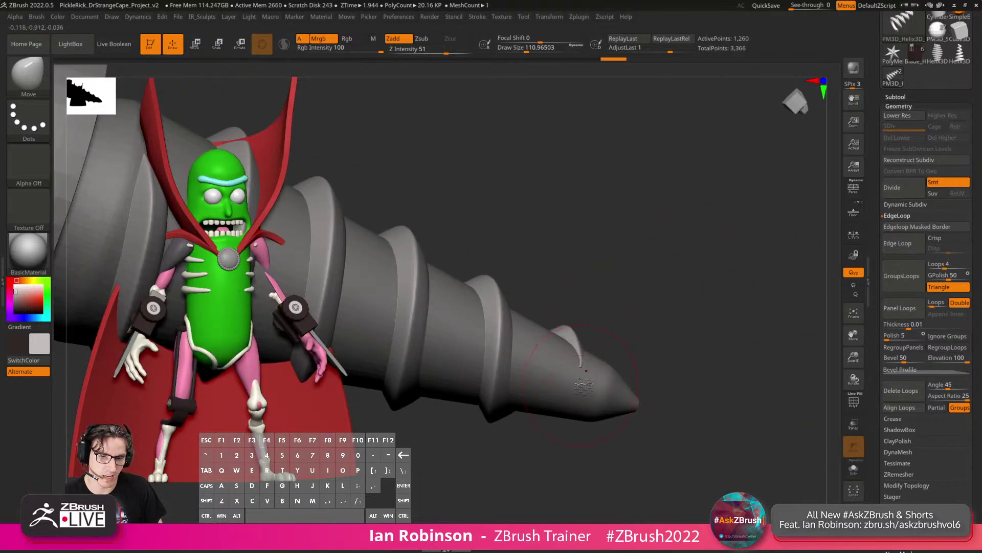
{"action": "right_click_drag", "start_coordinate": [632, 305], "coordinate": [567, 334]}
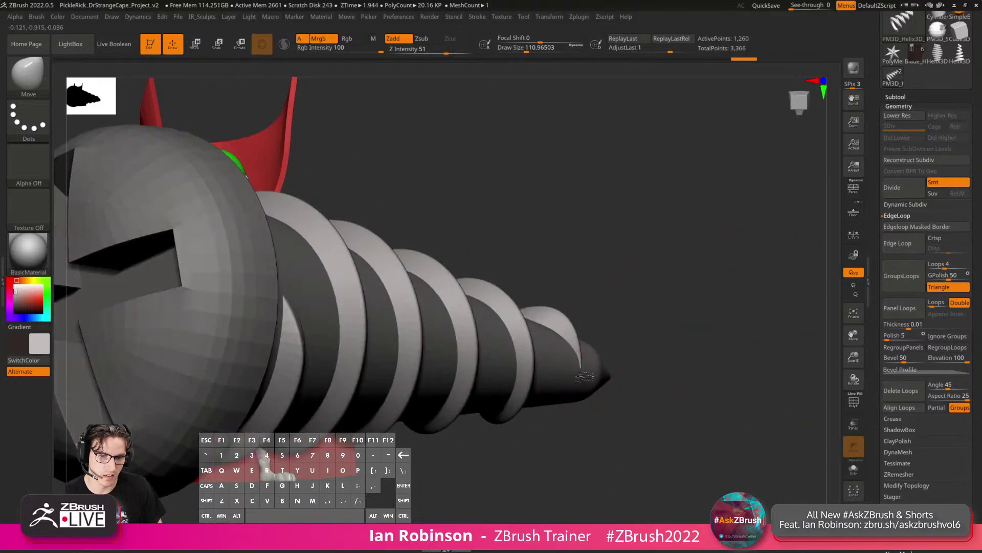
{"action": "mouse_move", "coordinate": [637, 309]}
{"action": "right_mouse_down"}
{"action": "mouse_move", "coordinate": [563, 332]}
{"action": "mouse_move", "coordinate": [688, 316]}
{"action": "mouse_move", "coordinate": [713, 353]}
{"action": "mouse_move", "coordinate": [658, 355]}
{"action": "mouse_move", "coordinate": [672, 364]}
{"action": "mouse_move", "coordinate": [706, 271]}
{"action": "mouse_move", "coordinate": [696, 292]}
{"action": "mouse_move", "coordinate": [717, 289]}
{"action": "mouse_move", "coordinate": [720, 329]}
{"action": "mouse_move", "coordinate": [694, 203]}
{"action": "mouse_move", "coordinate": [739, 337]}
{"action": "mouse_move", "coordinate": [748, 271]}
{"action": "mouse_move", "coordinate": [733, 333]}
{"action": "mouse_move", "coordinate": [708, 278]}
{"action": "mouse_move", "coordinate": [614, 307]}
{"action": "mouse_move", "coordinate": [566, 281]}
{"action": "right_mouse_up"}
{"action": "key", "text": "ctrl+shift"}
{"action": "mouse_move", "coordinate": [494, 197]}
{"action": "left_mouse_down", "text": "ctrl+shift"}
{"action": "mouse_move", "coordinate": [550, 381]}
{"action": "mouse_move", "coordinate": [560, 445]}
{"action": "mouse_move", "coordinate": [543, 446]}
{"action": "mouse_move", "coordinate": [554, 444]}
{"action": "left_mouse_up", "text": "ctrl+shift"}
View the whole screw upright beside the figure and open the Subtool list to inspect the helix part.
{"action": "key", "text": "space"}
{"action": "mouse_move", "coordinate": [633, 324]}
{"action": "right_mouse_down"}
{"action": "mouse_move", "coordinate": [699, 344]}
{"action": "mouse_move", "coordinate": [714, 404]}
{"action": "mouse_move", "coordinate": [749, 270]}
{"action": "mouse_move", "coordinate": [733, 251]}
{"action": "mouse_move", "coordinate": [735, 298]}
{"action": "right_mouse_up"}
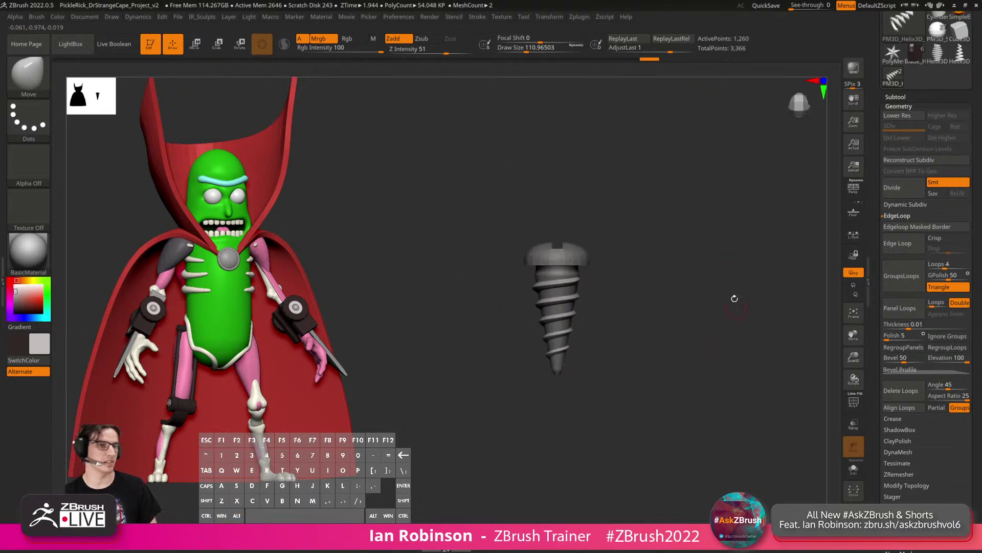
{"action": "left_click", "coordinate": [909, 98]}
{"action": "mouse_move", "coordinate": [904, 129]}
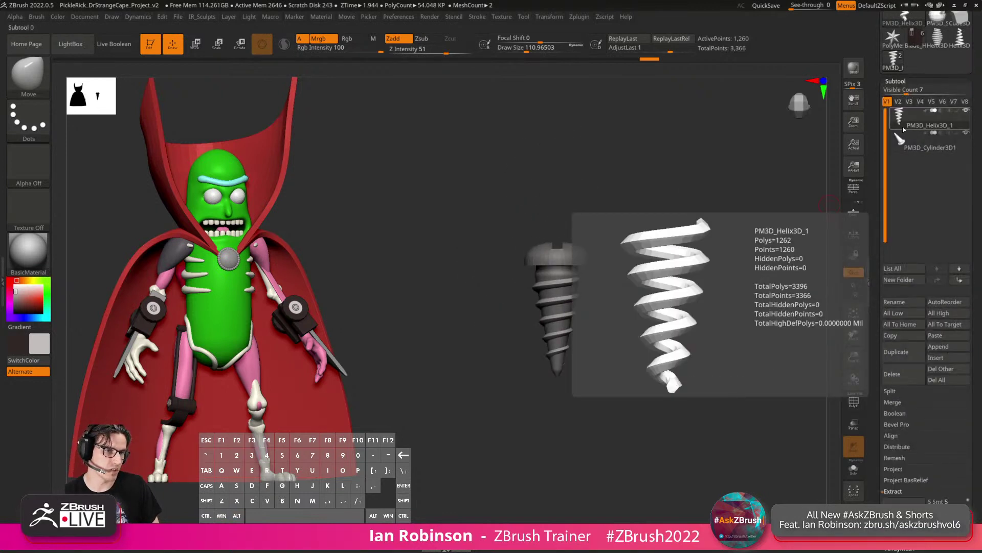
Merge the helix thread subtool down with the cylinder subtool below it.
{"action": "right_click_drag", "start_coordinate": [711, 221], "coordinate": [688, 285]}
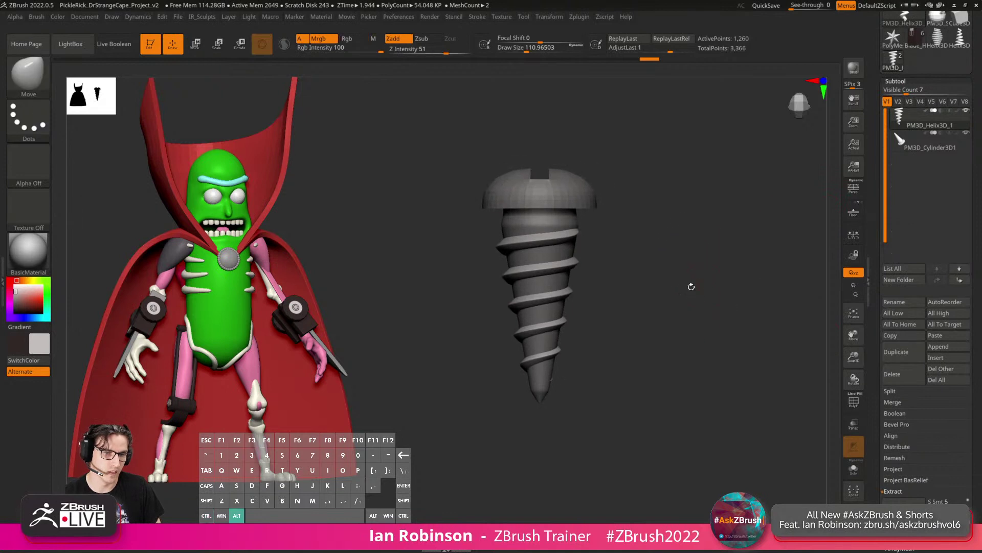
{"action": "left_click", "coordinate": [894, 403]}
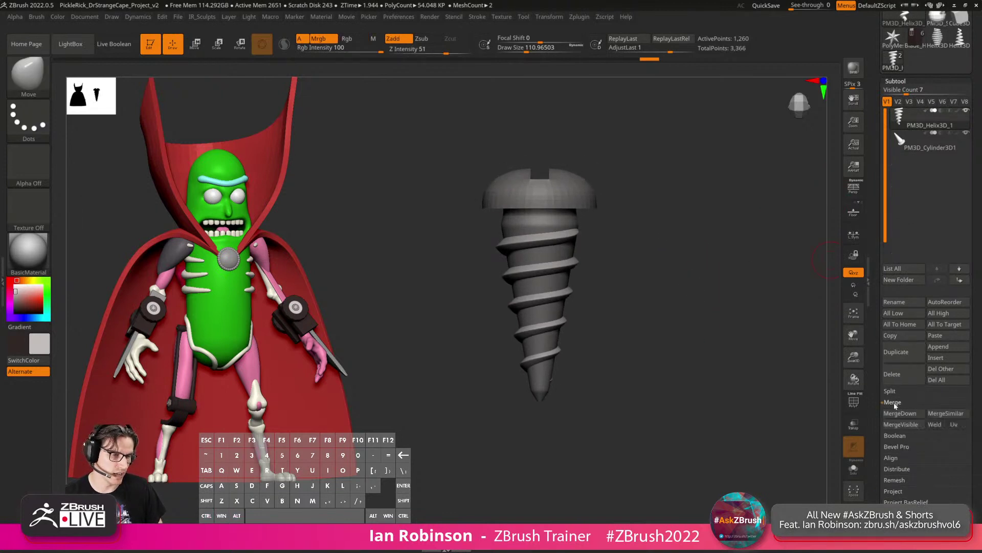
{"action": "left_click", "coordinate": [902, 413]}
{"action": "left_click", "coordinate": [818, 427]}
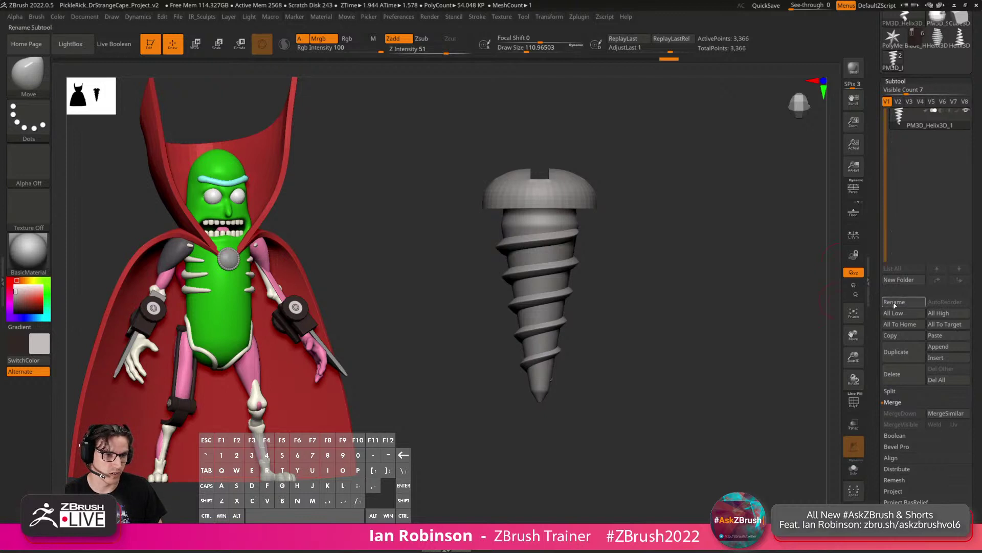
Rename the merged subtool as Screw.
{"action": "left_click", "coordinate": [895, 303]}
{"action": "type", "text": "Screw"}
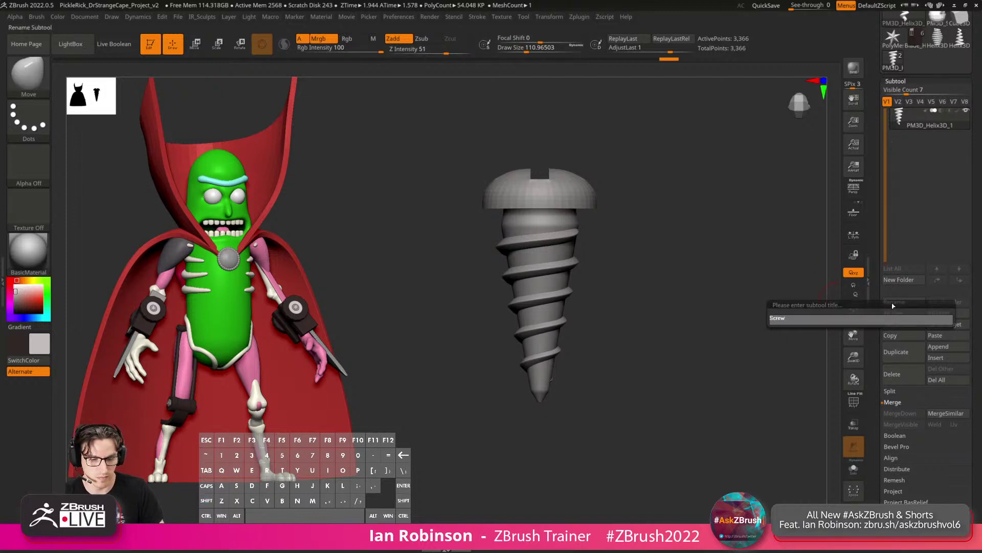
{"action": "key", "text": "Return"}
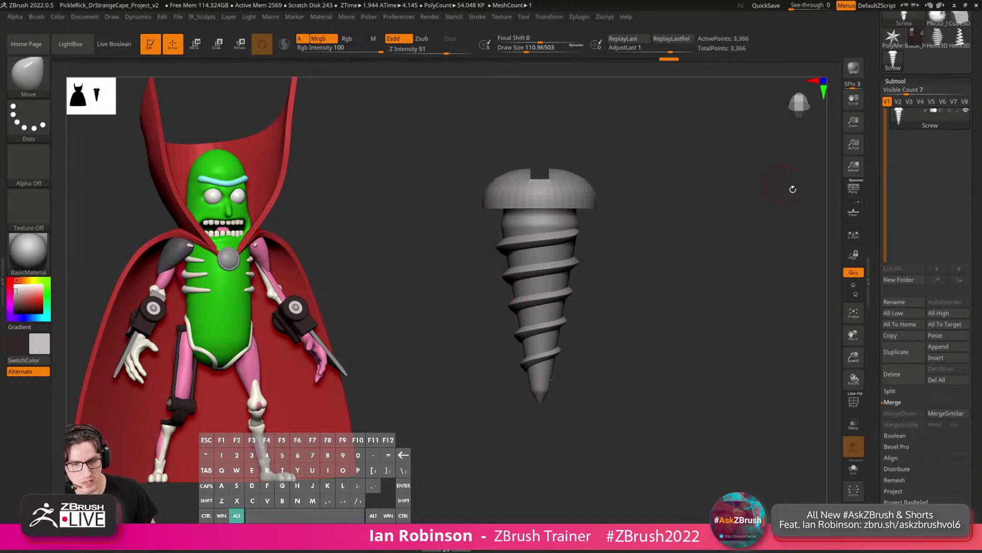
Turn on Solo mode and the polyframe display, and show only the screw head's polygroup.
{"action": "left_click_drag", "start_coordinate": [793, 190], "coordinate": [714, 355], "text": "alt"}
{"action": "left_click", "coordinate": [858, 476]}
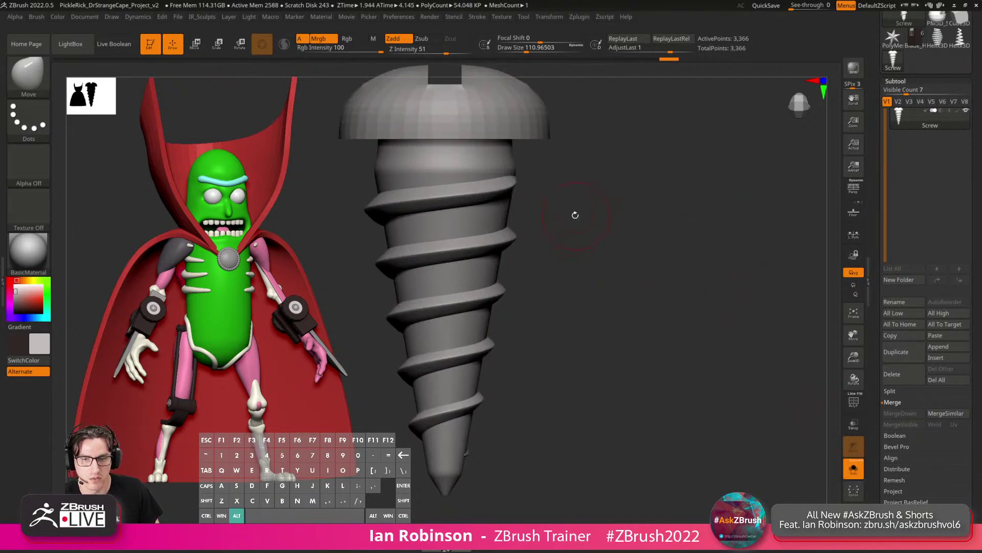
{"action": "key", "text": "shift+f"}
{"action": "left_click_drag", "start_coordinate": [570, 231], "coordinate": [595, 254], "text": "alt"}
{"action": "left_click", "coordinate": [592, 169], "text": "ctrl+shift"}
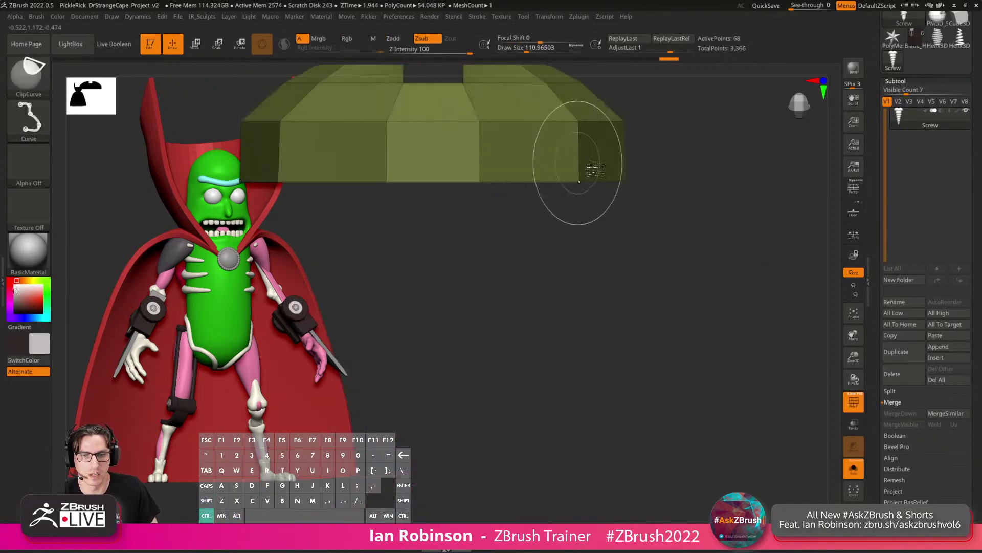
Switch to the ZModeler brush for working on the isolated screw head.
{"action": "left_click_drag", "start_coordinate": [715, 80], "coordinate": [654, 287], "text": "alt"}
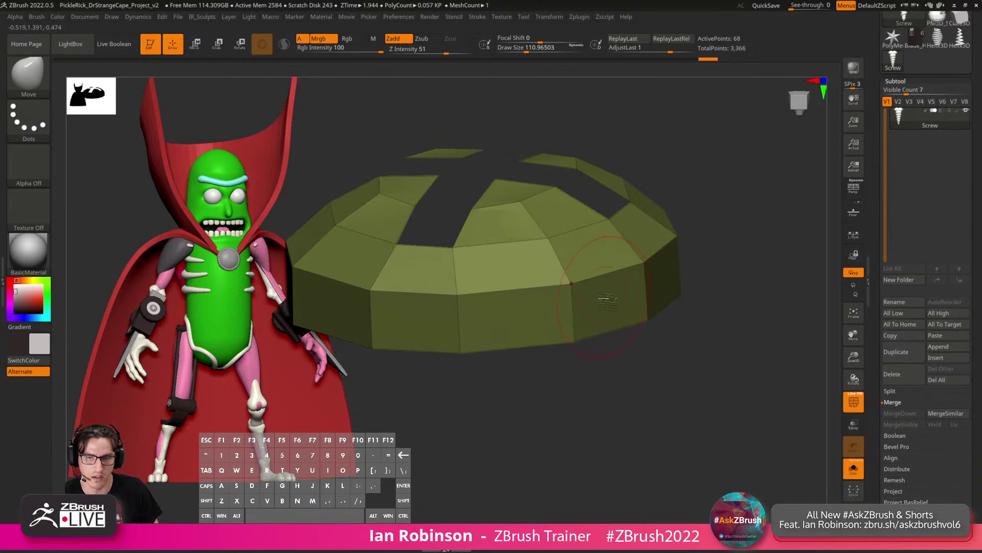
{"action": "key", "text": "b"}
{"action": "key", "text": "z"}
{"action": "key", "text": "m"}
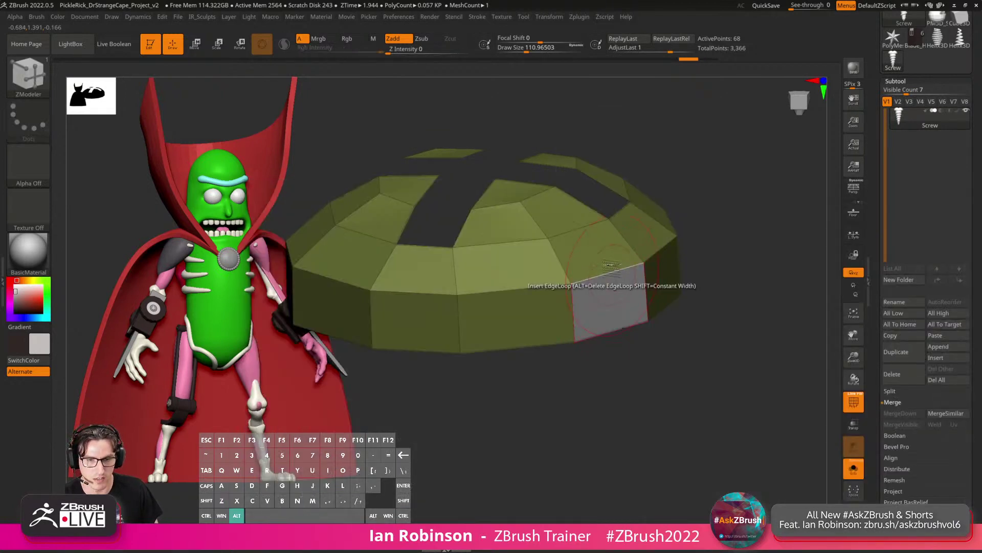
Mark a wedge of faces on the screw head between the slots and try QMesh on them, undoing the change.
{"action": "left_click_drag", "start_coordinate": [698, 307], "coordinate": [677, 396]}
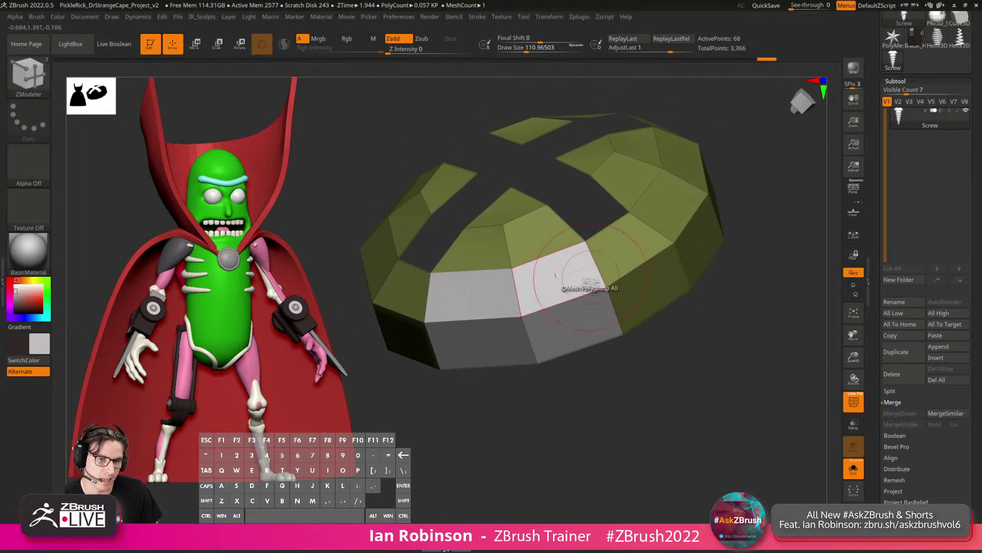
{"action": "right_click_drag", "start_coordinate": [610, 329], "coordinate": [617, 361]}
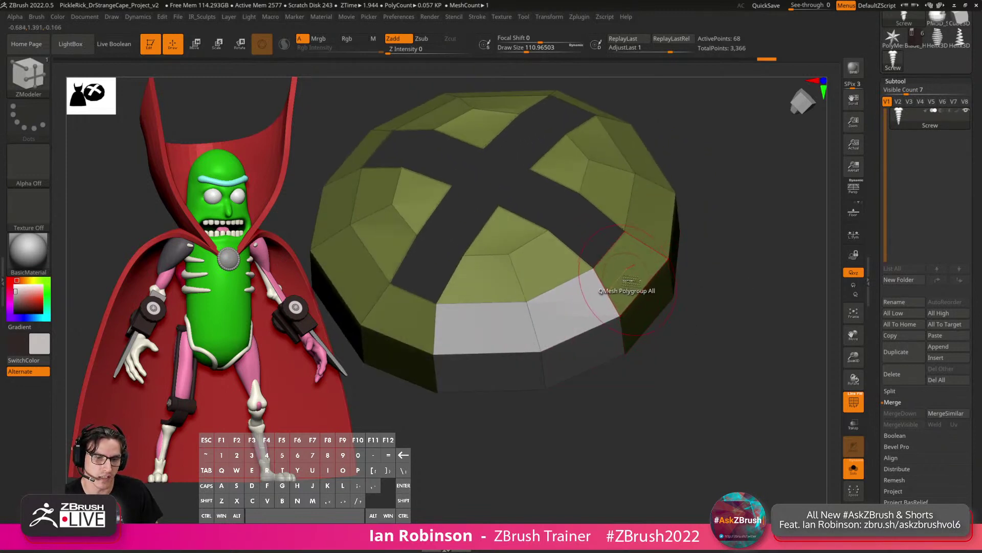
{"action": "right_click_drag", "start_coordinate": [629, 279], "coordinate": [633, 271]}
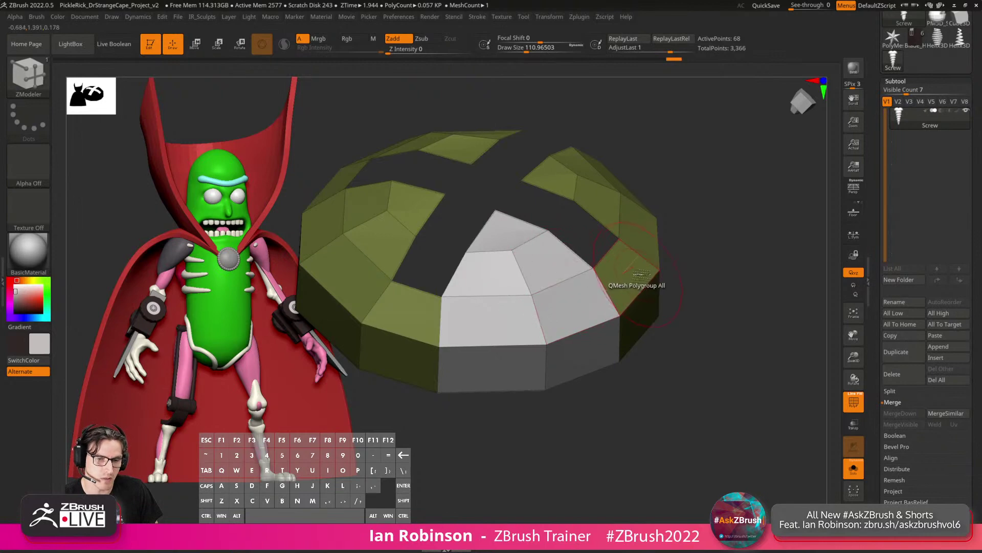
{"action": "left_click", "coordinate": [567, 281]}
{"action": "key", "text": "ctrl+z"}
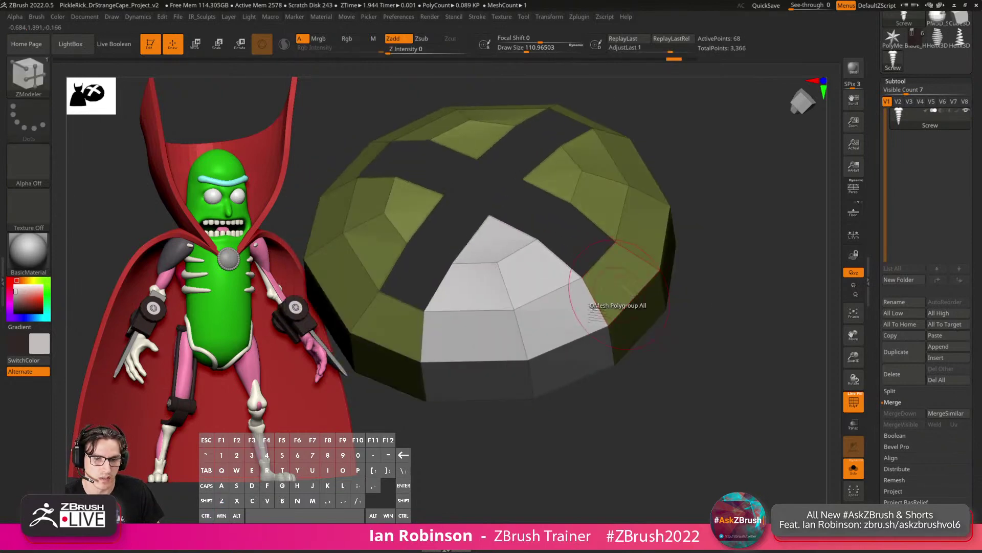
Set the ZModeler polygon action to Mask, try it on the marked wedge of faces, and undo it.
{"action": "key", "text": "space"}
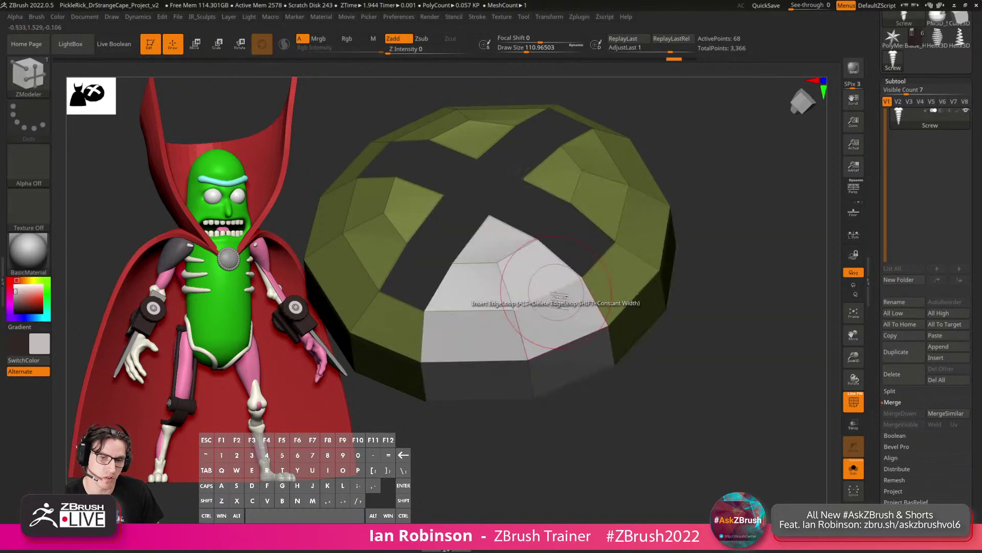
{"action": "key", "text": "space"}
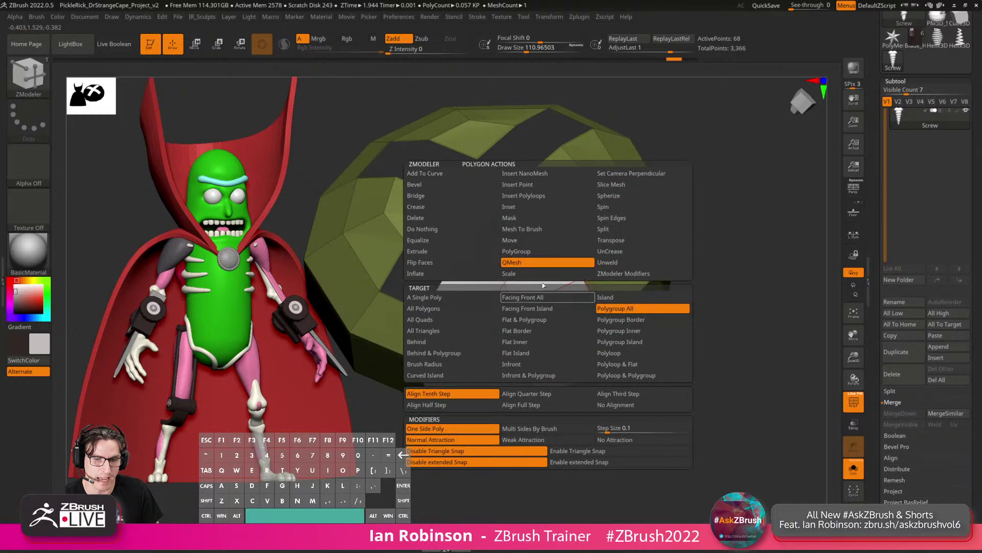
{"action": "left_click", "coordinate": [524, 223]}
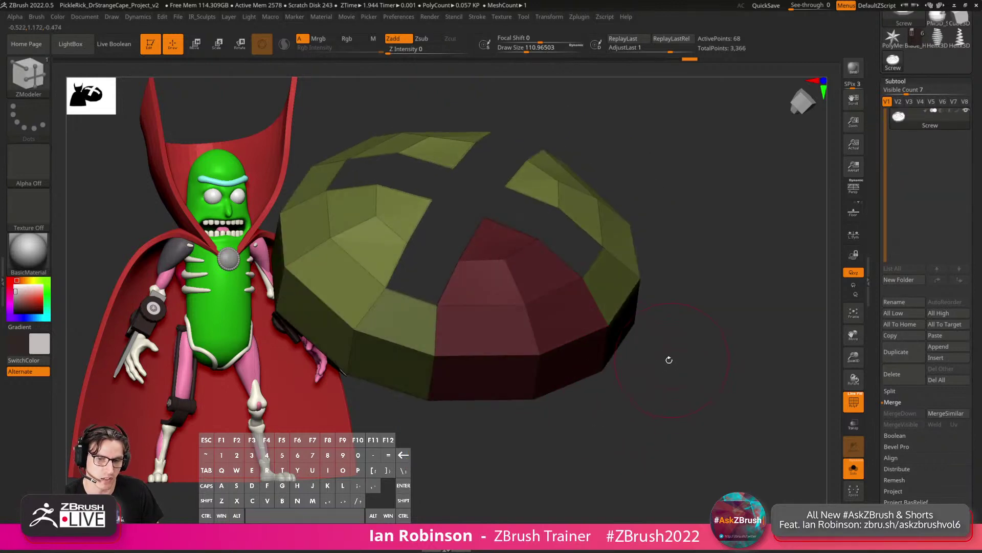
{"action": "left_click_drag", "start_coordinate": [679, 296], "coordinate": [712, 287]}
{"action": "key", "text": "ctrl+z"}
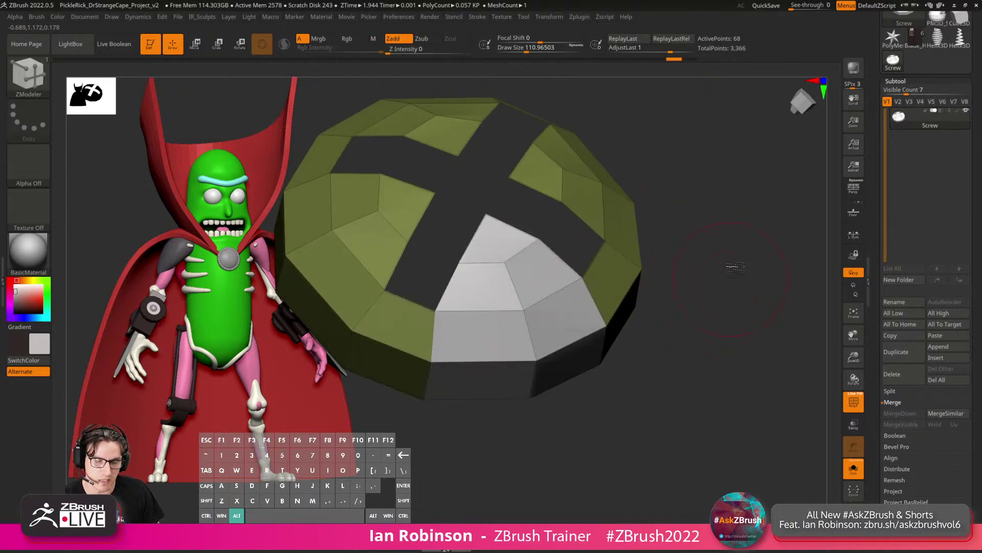
Undo the temporary marking of the wedge faces on the screw head.
{"action": "left_click_drag", "start_coordinate": [678, 246], "coordinate": [695, 300]}
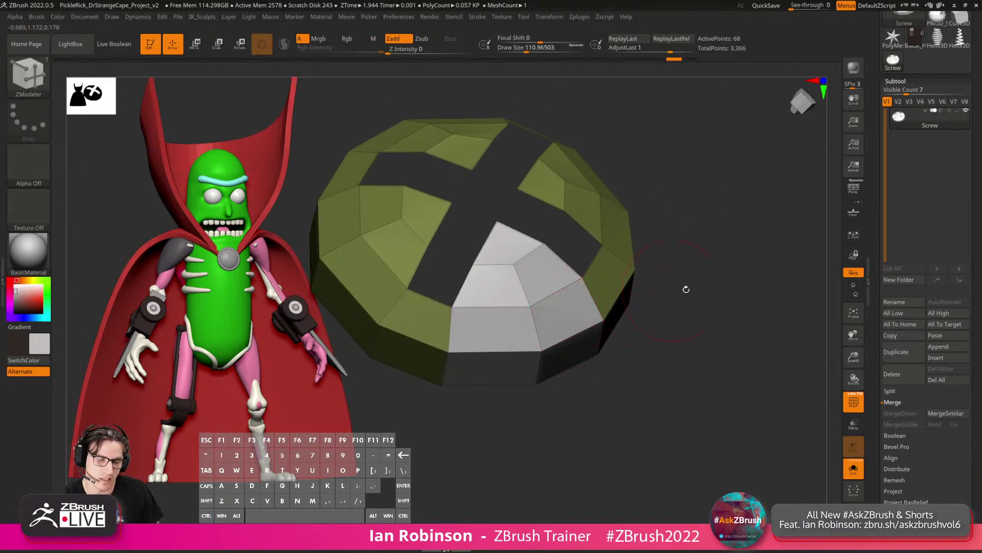
{"action": "left_click_drag", "start_coordinate": [702, 273], "coordinate": [673, 296]}
{"action": "key", "text": "ctrl+z"}
{"action": "key", "text": "ctrl+z"}
{"action": "key", "text": "ctrl+z"}
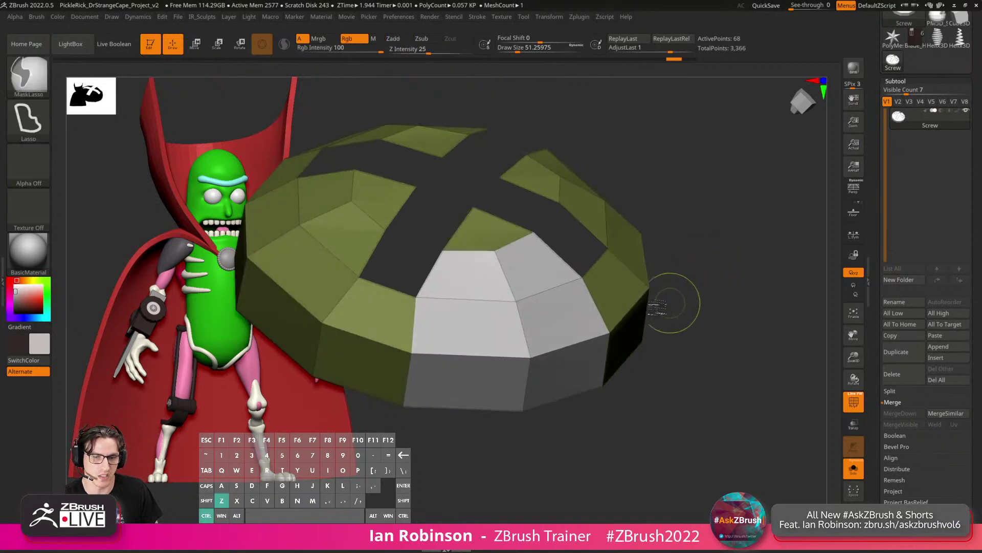
{"action": "key", "text": "ctrl+z"}
{"action": "key", "text": "ctrl+z"}
{"action": "key", "text": "ctrl+z"}
{"action": "key", "text": "ctrl+z"}
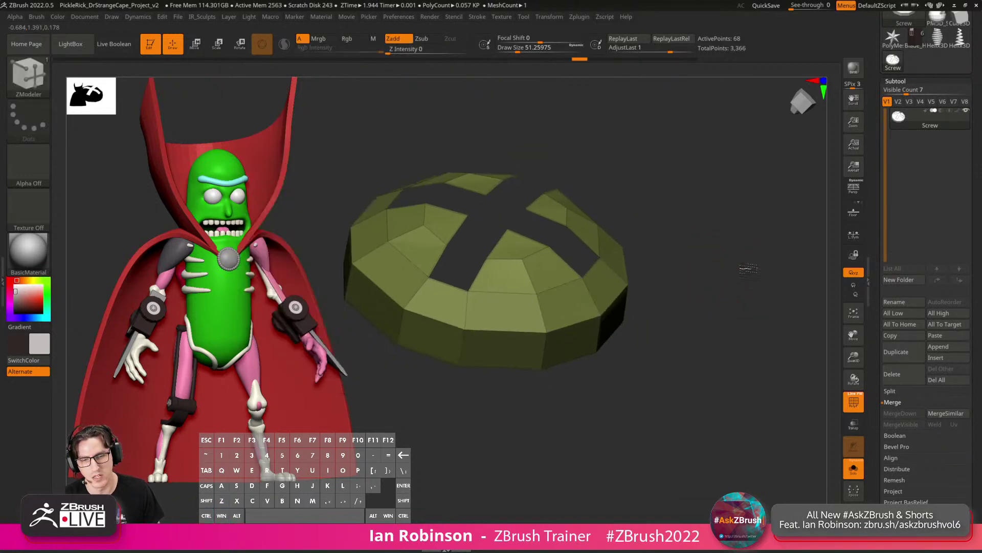
Mark a row of adjacent faces on the screw head's side wall and try extruding them outward with QMesh.
{"action": "left_click_drag", "start_coordinate": [752, 285], "coordinate": [733, 312]}
{"action": "left_click_drag", "start_coordinate": [637, 366], "coordinate": [670, 340], "text": "alt"}
{"action": "left_click", "coordinate": [573, 385], "text": "alt"}
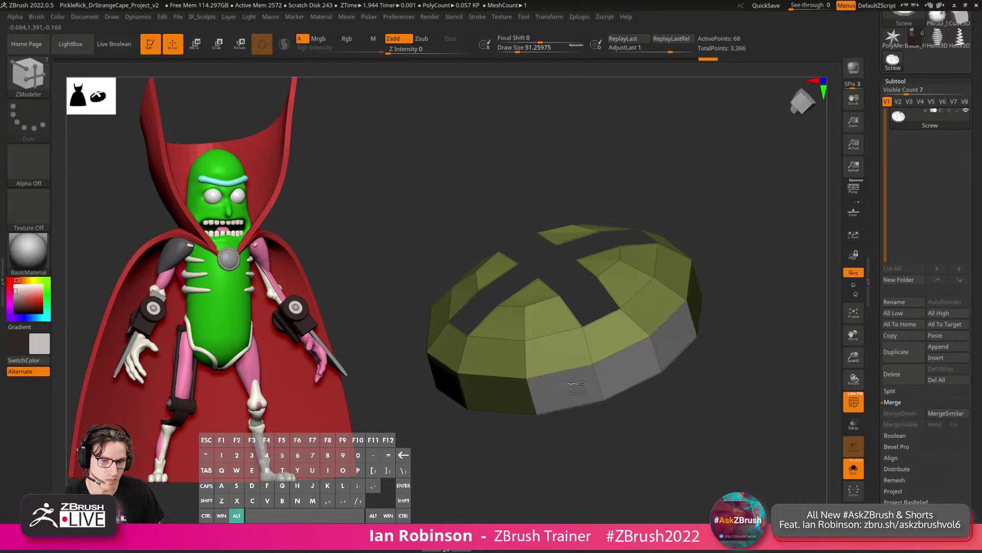
{"action": "key", "text": "space"}
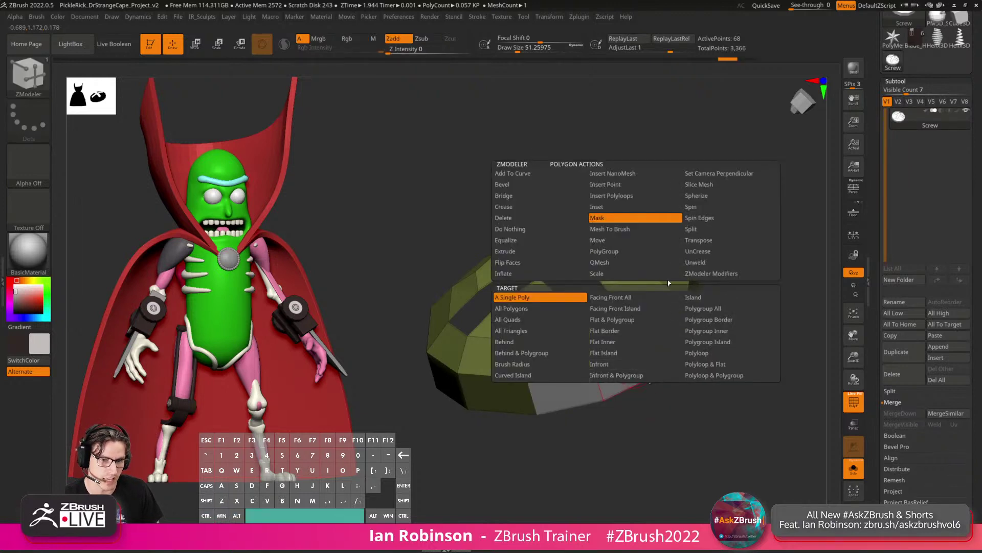
{"action": "left_click", "coordinate": [625, 262]}
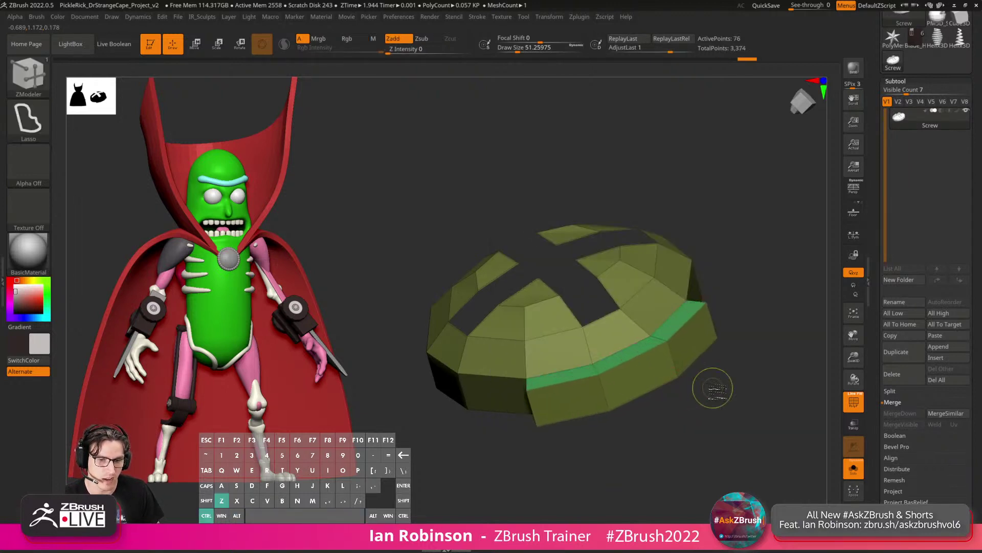
Assign the marked side-wall faces to a new polygroup with the ZModeler PolyGroup action on single polygons.
{"action": "key", "text": "space"}
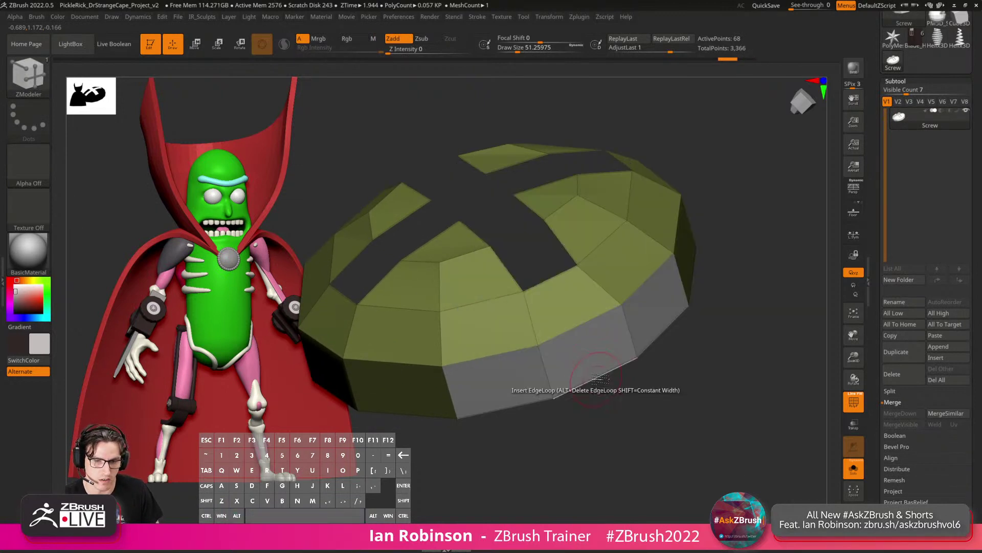
{"action": "left_click_drag", "start_coordinate": [675, 379], "coordinate": [648, 399]}
{"action": "key", "text": "alt"}
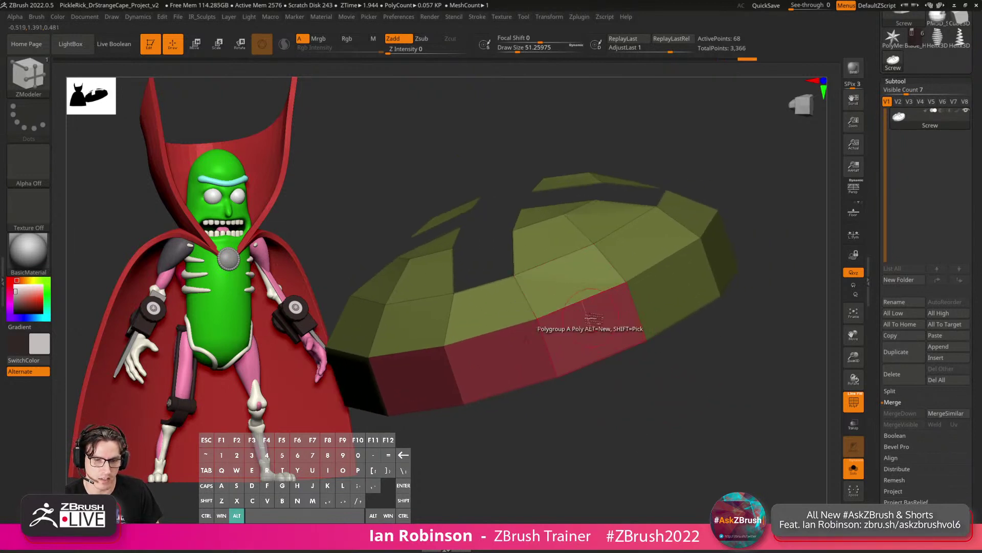
{"action": "left_click_drag", "start_coordinate": [651, 373], "coordinate": [703, 392], "text": "alt"}
{"action": "left_click", "coordinate": [693, 393], "text": "ctrl+shift"}
{"action": "key", "text": "ctrl+z"}
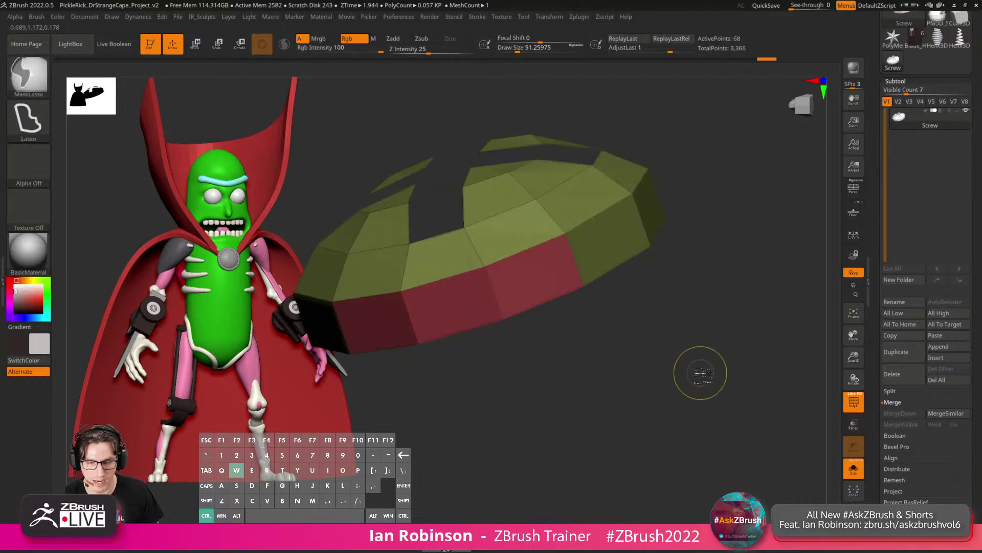
{"action": "key", "text": "shift+f"}
{"action": "left_click_drag", "start_coordinate": [702, 358], "coordinate": [675, 346]}
{"action": "key", "text": "shift+f"}
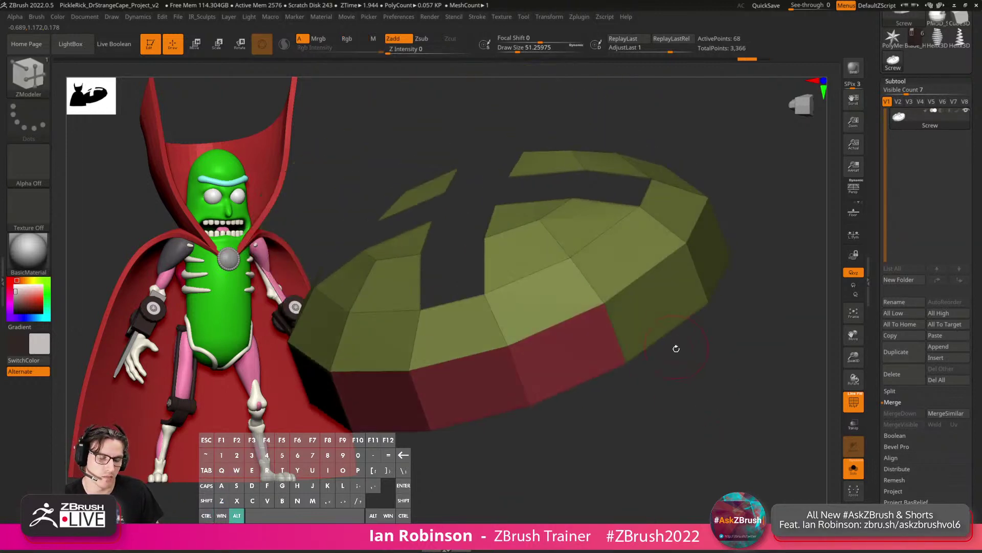
Add the adjacent side face to the red polygroup, and reassign the red faces to the sampled olive polygroup.
{"action": "left_click", "coordinate": [642, 318], "text": "alt"}
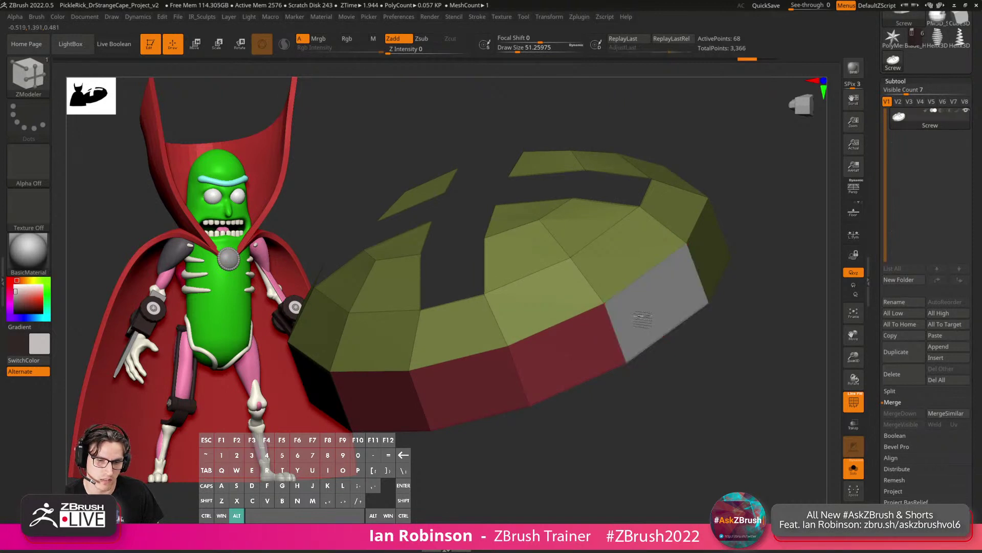
{"action": "left_click", "coordinate": [642, 319]}
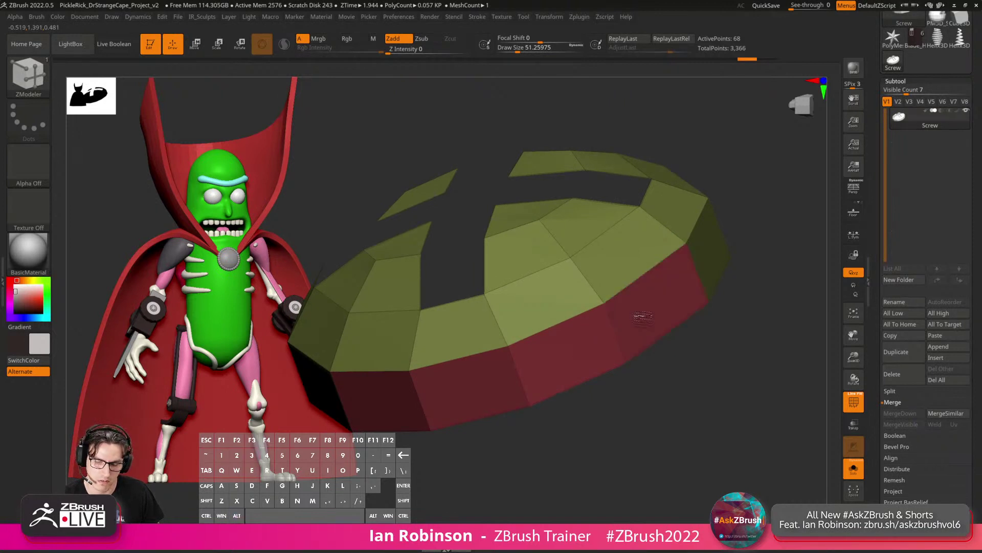
{"action": "left_click", "coordinate": [644, 317]}
{"action": "left_click", "coordinate": [588, 344], "text": "shift"}
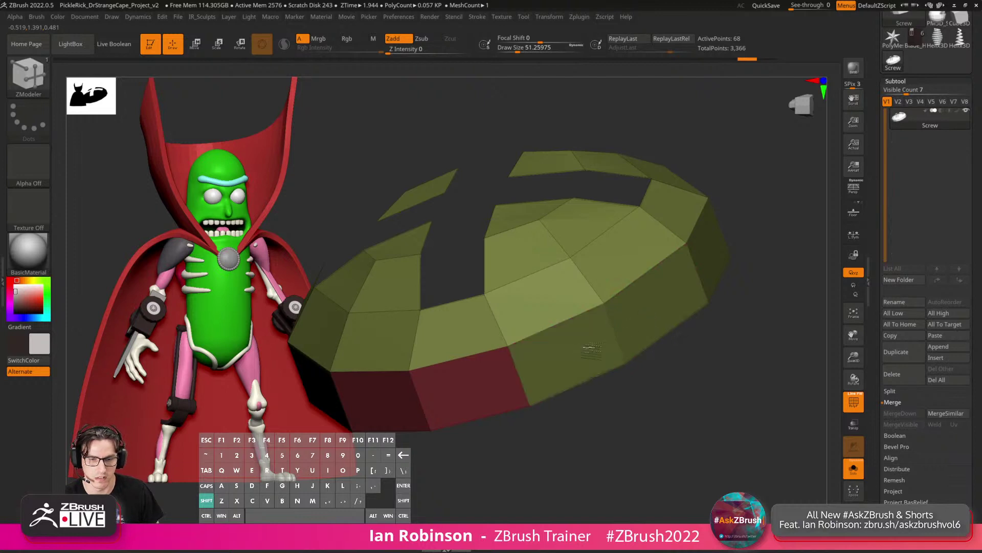
{"action": "left_click", "coordinate": [444, 389], "text": "shift"}
{"action": "left_click", "coordinate": [398, 395], "text": "shift"}
Show the whole screw mesh from below, and step back through the history to the isolated screw head.
{"action": "left_click_drag", "start_coordinate": [570, 429], "coordinate": [660, 295]}
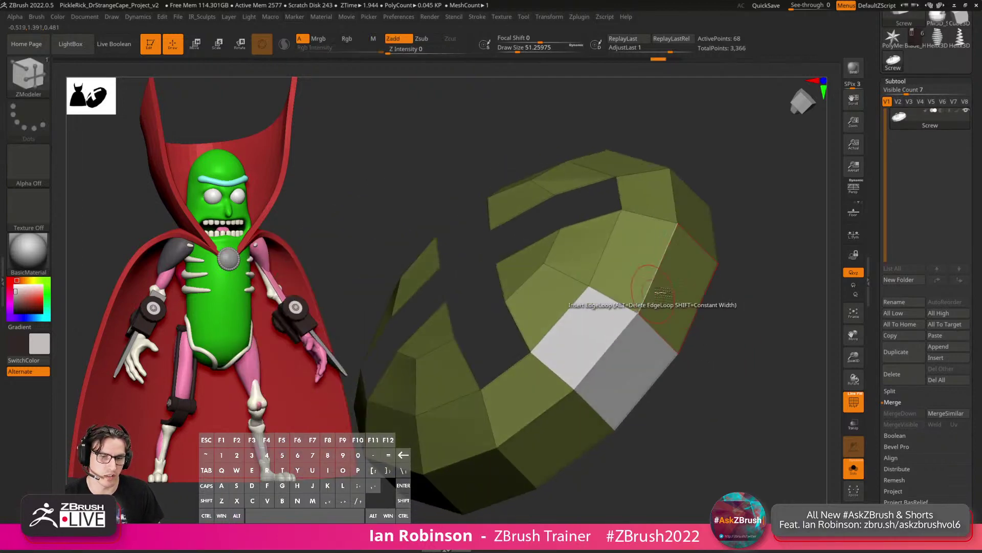
{"action": "left_click_drag", "start_coordinate": [719, 363], "coordinate": [729, 364]}
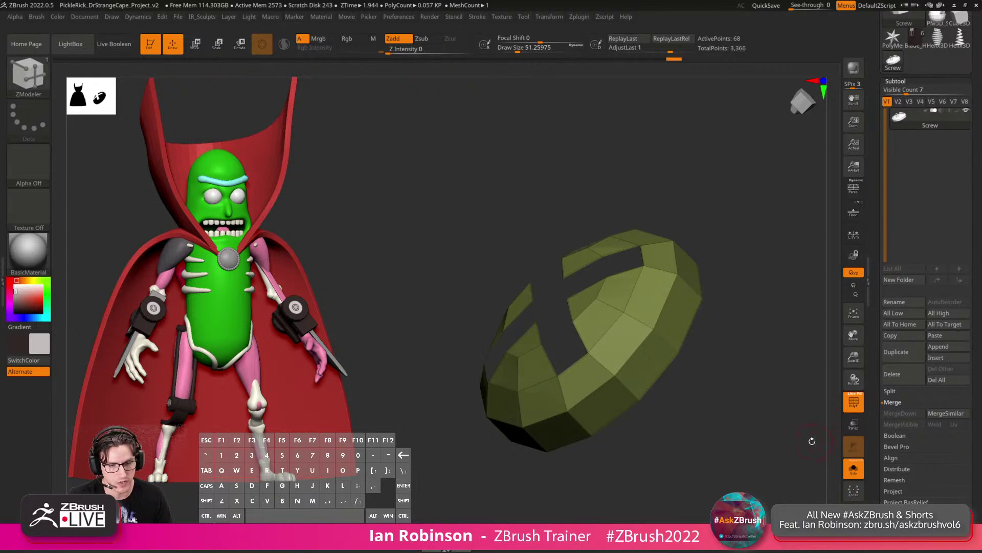
{"action": "left_click_drag", "start_coordinate": [761, 429], "coordinate": [637, 393], "text": "shift"}
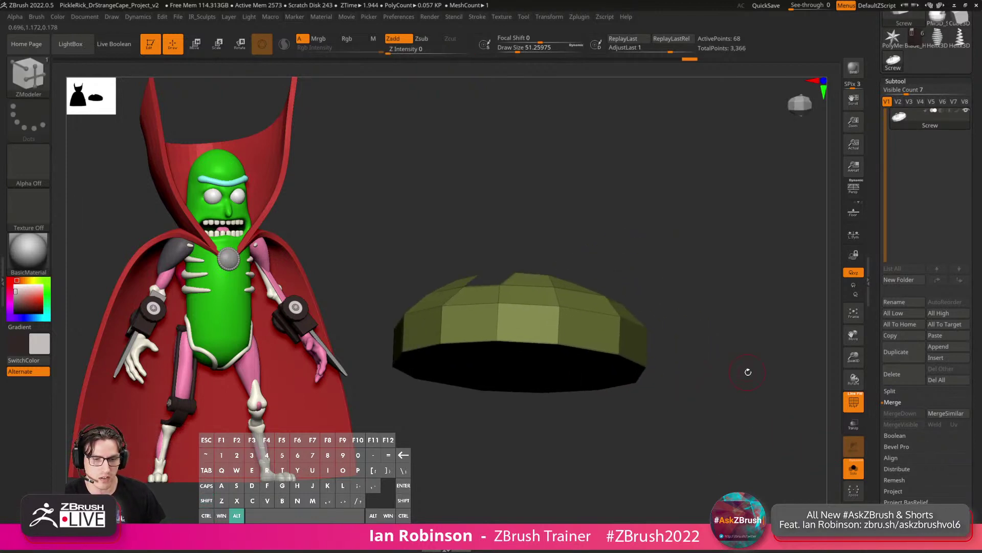
{"action": "mouse_move", "coordinate": [748, 372]}
{"action": "left_mouse_down"}
{"action": "mouse_move", "coordinate": [751, 382]}
{"action": "mouse_move", "coordinate": [744, 373]}
{"action": "left_mouse_up"}
{"action": "left_click", "coordinate": [761, 370], "text": "ctrl+shift"}
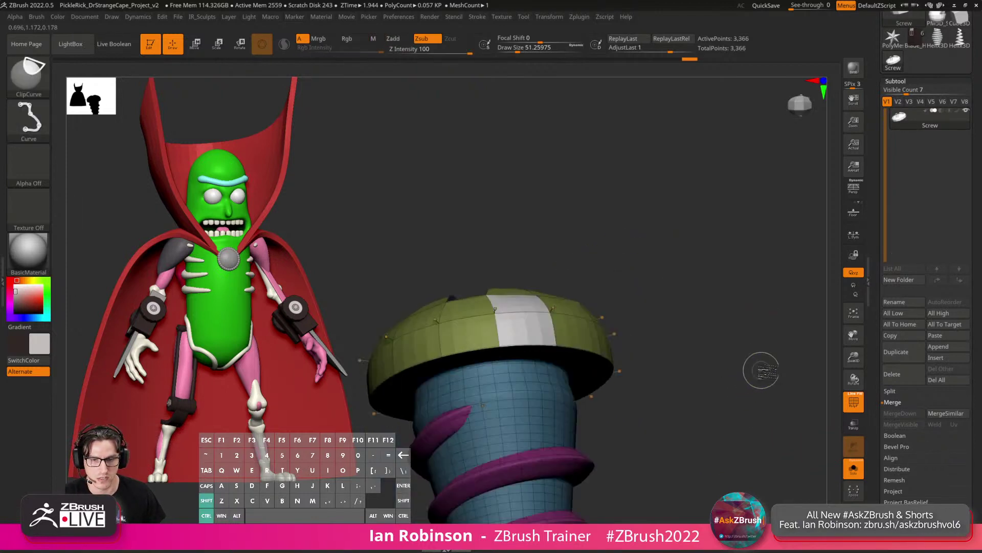
{"action": "key", "text": "ctrl+z"}
{"action": "key", "text": "ctrl+z"}
{"action": "key", "text": "ctrl+z"}
{"action": "key", "text": "ctrl+z"}
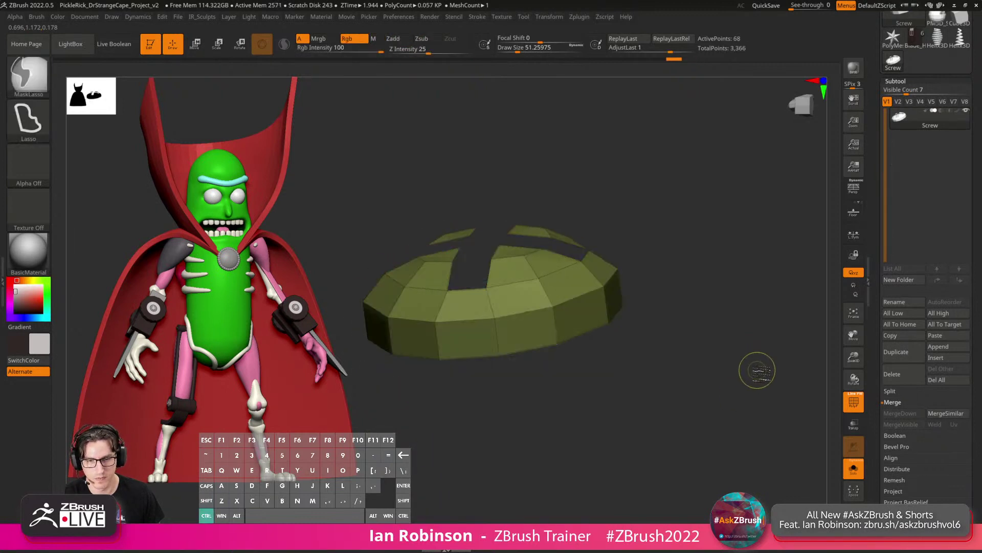
Step through the history to the complete screw mesh and frame it upright.
{"action": "key", "text": "ctrl+shift+z"}
{"action": "key", "text": "ctrl+shift+z"}
{"action": "key", "text": "ctrl+shift+z"}
{"action": "key", "text": "ctrl+shift+z"}
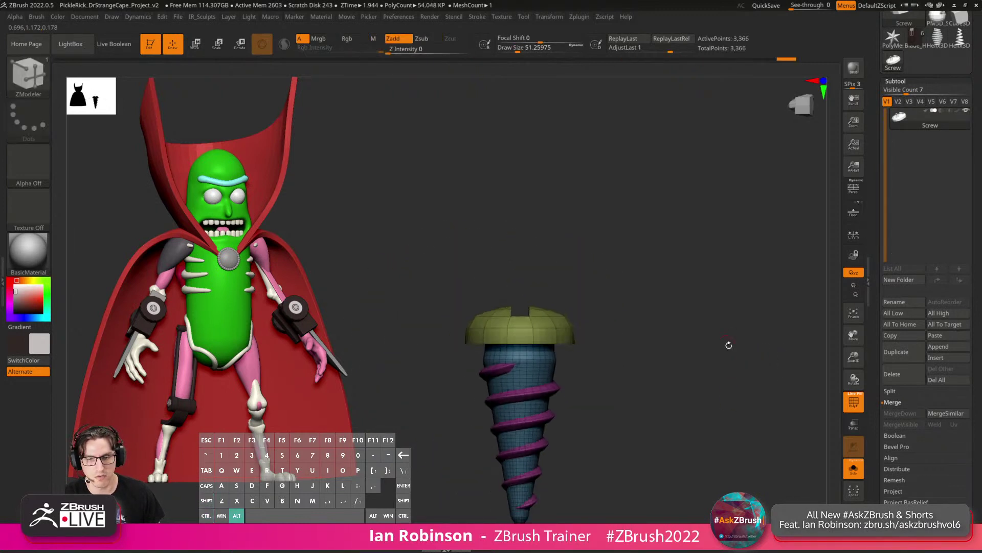
{"action": "left_click_drag", "start_coordinate": [729, 345], "coordinate": [698, 275], "text": "alt"}
{"action": "left_click_drag", "start_coordinate": [698, 275], "coordinate": [701, 344]}
{"action": "left_click_drag", "start_coordinate": [742, 315], "coordinate": [762, 294], "text": "shift"}
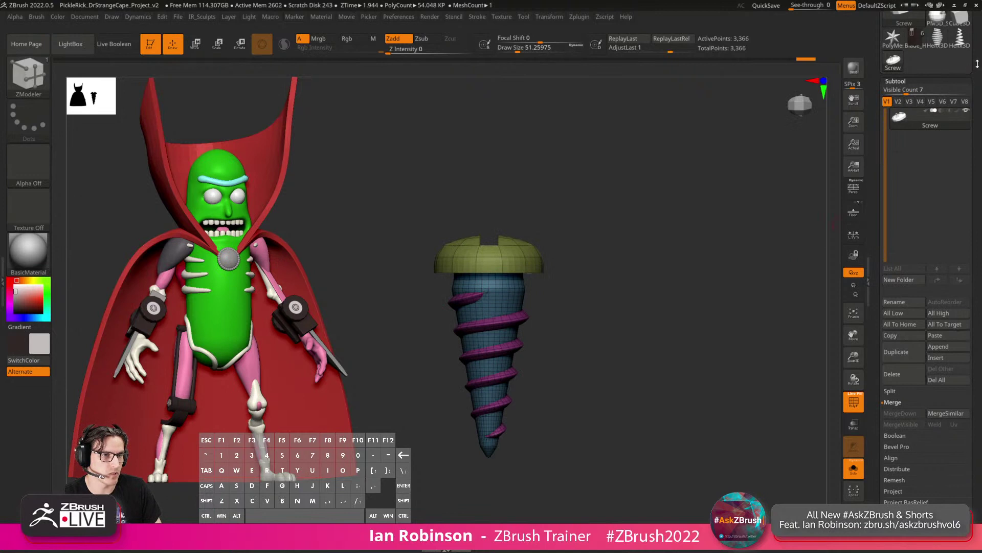
Copy the complete screw and paste it as a new subtool into the Blade_Handle tool.
{"action": "left_click_drag", "start_coordinate": [977, 63], "coordinate": [967, 105]}
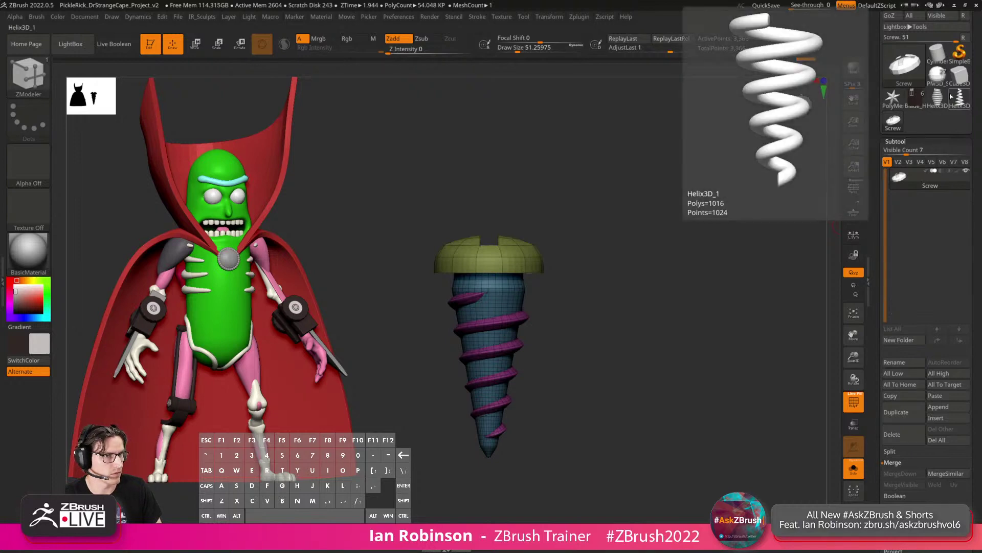
{"action": "left_click", "coordinate": [920, 105]}
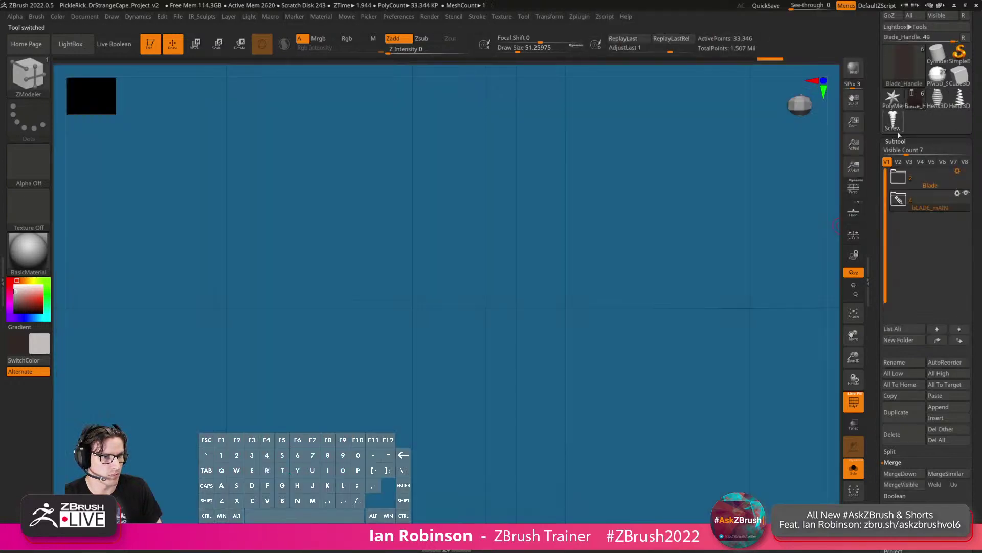
{"action": "left_click", "coordinate": [893, 119]}
{"action": "left_click", "coordinate": [910, 397]}
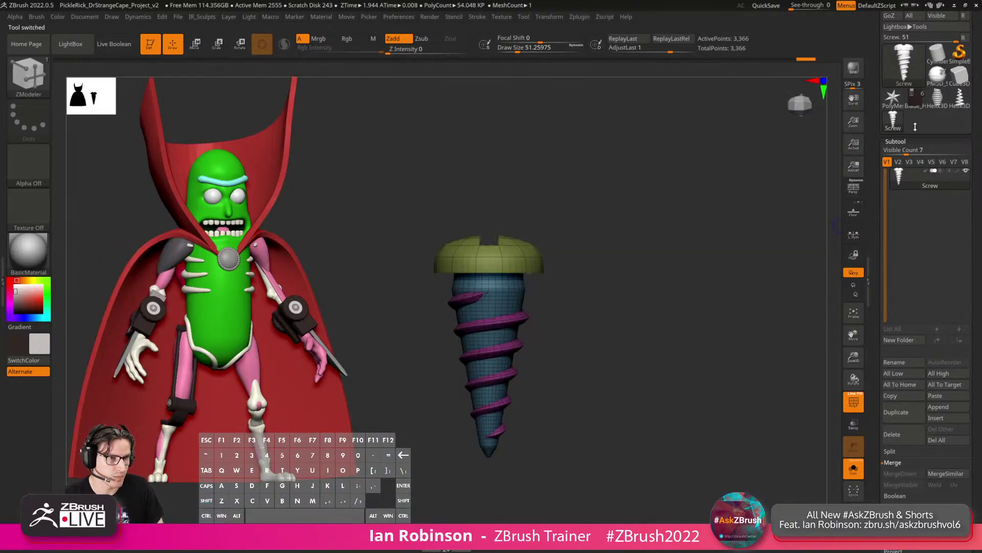
{"action": "left_click", "coordinate": [921, 104]}
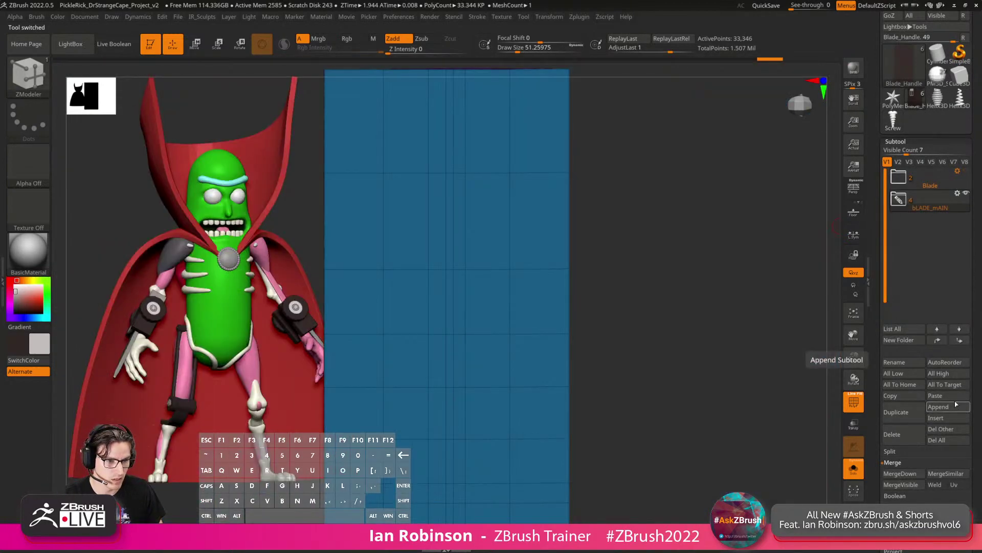
{"action": "key", "text": "f"}
{"action": "left_click_drag", "start_coordinate": [761, 241], "coordinate": [716, 328]}
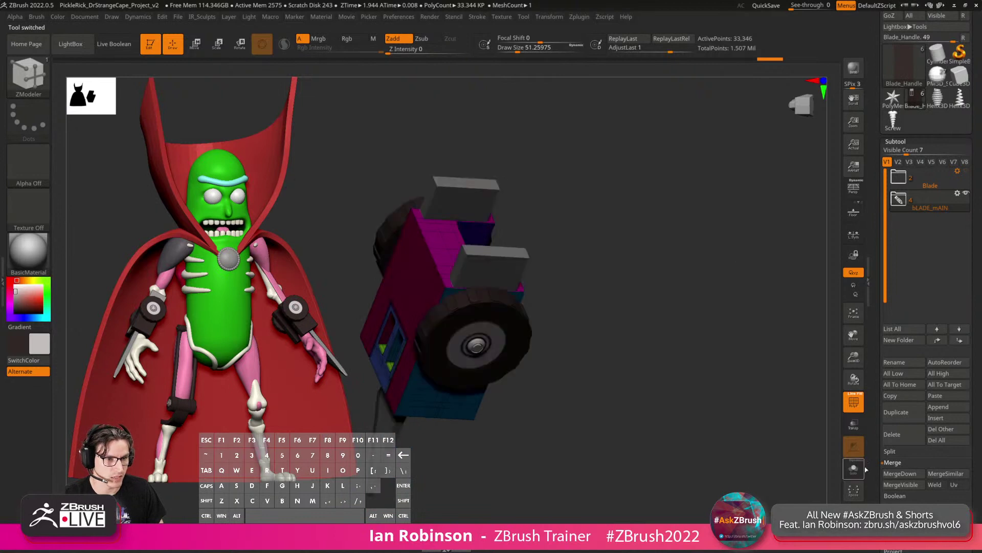
{"action": "left_click", "coordinate": [936, 395]}
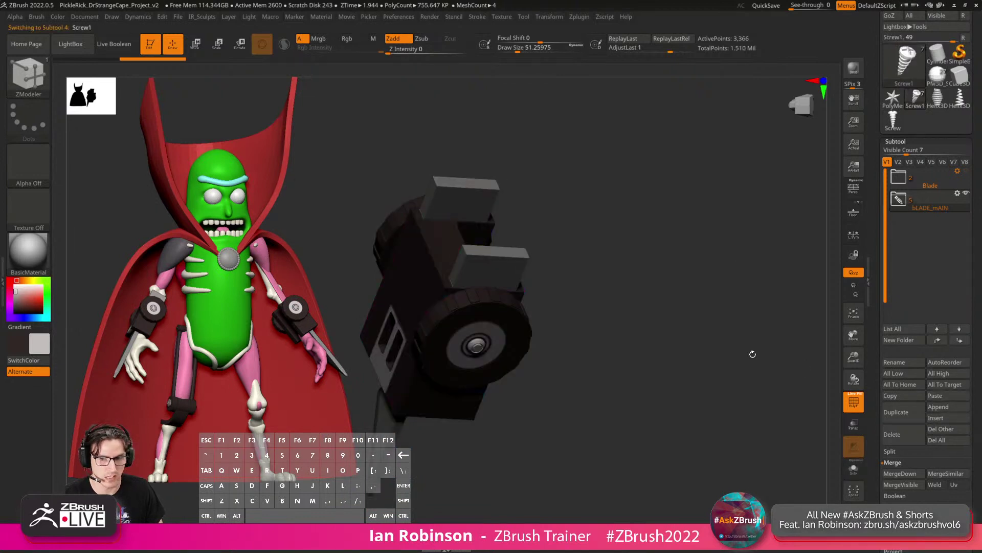
Expand the bLADE_mAIN folder and move the pasted screw subtool out of it to the end of the list.
{"action": "left_click", "coordinate": [899, 199]}
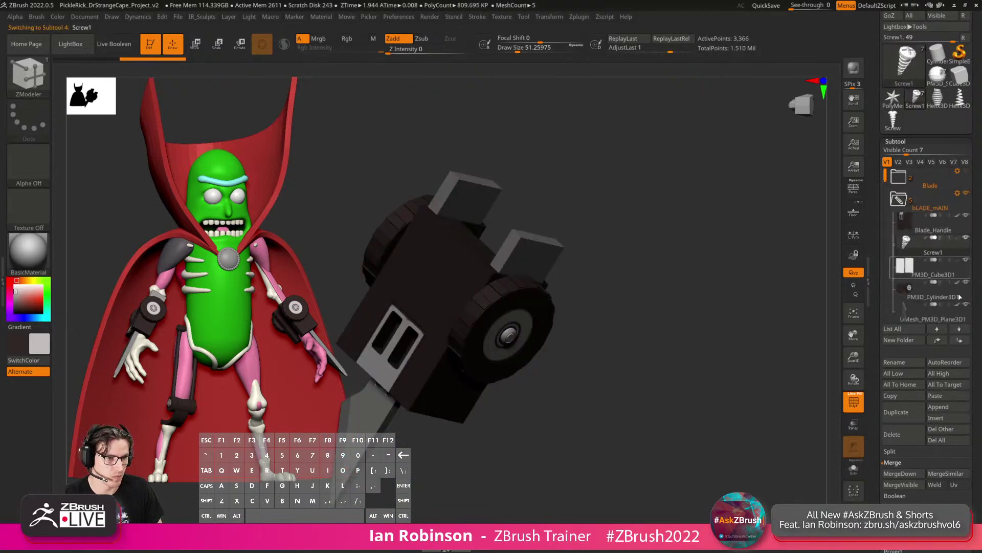
{"action": "left_click", "coordinate": [960, 341]}
{"action": "left_click_drag", "start_coordinate": [683, 386], "coordinate": [646, 302], "text": "alt"}
{"action": "left_click_drag", "start_coordinate": [645, 307], "coordinate": [669, 346], "text": "shift"}
Isolate the pasted screw with Solo mode and scale it with the gizmo.
{"action": "key", "text": "f"}
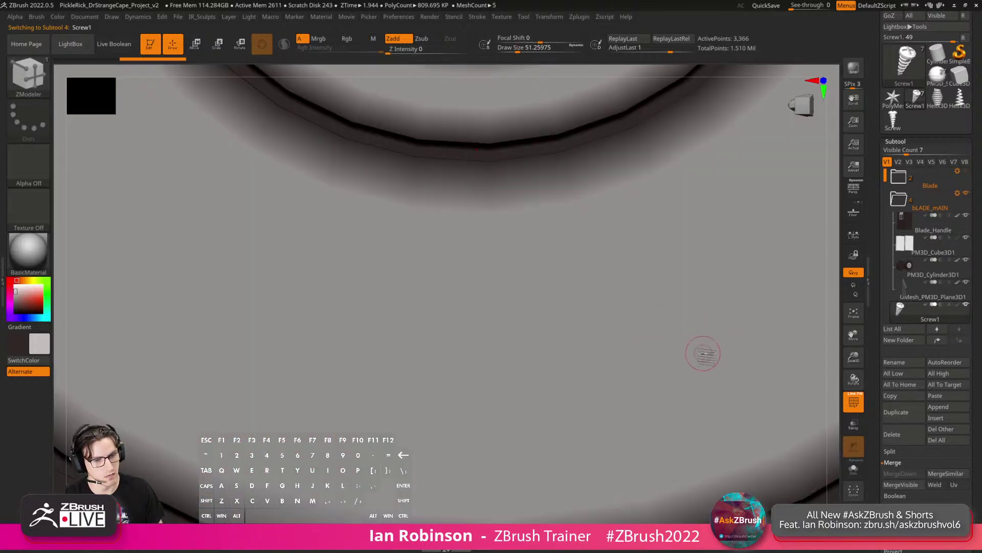
{"action": "right_click_drag", "start_coordinate": [703, 353], "coordinate": [876, 442], "text": "ctrl"}
{"action": "left_click", "coordinate": [853, 469]}
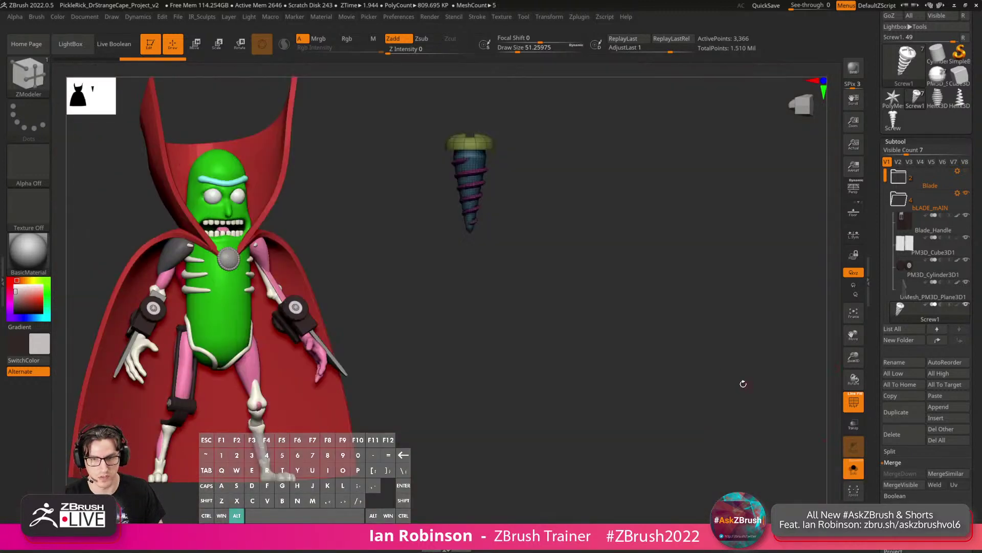
{"action": "key", "text": "w"}
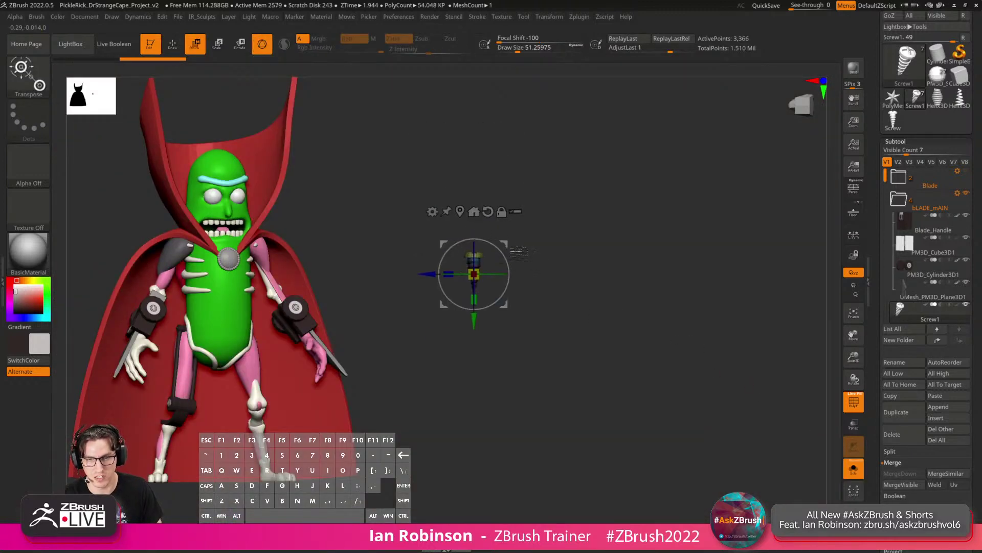
{"action": "left_click_drag", "start_coordinate": [476, 264], "coordinate": [581, 245]}
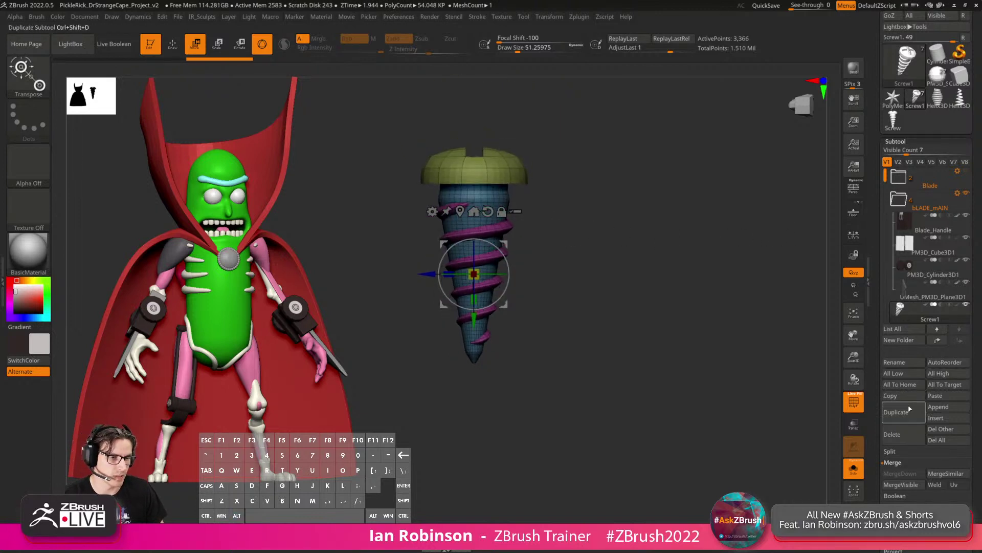
Paste the screw into the Pickle Rick character tool and scale it down with the gizmo.
{"action": "left_click", "coordinate": [944, 81]}
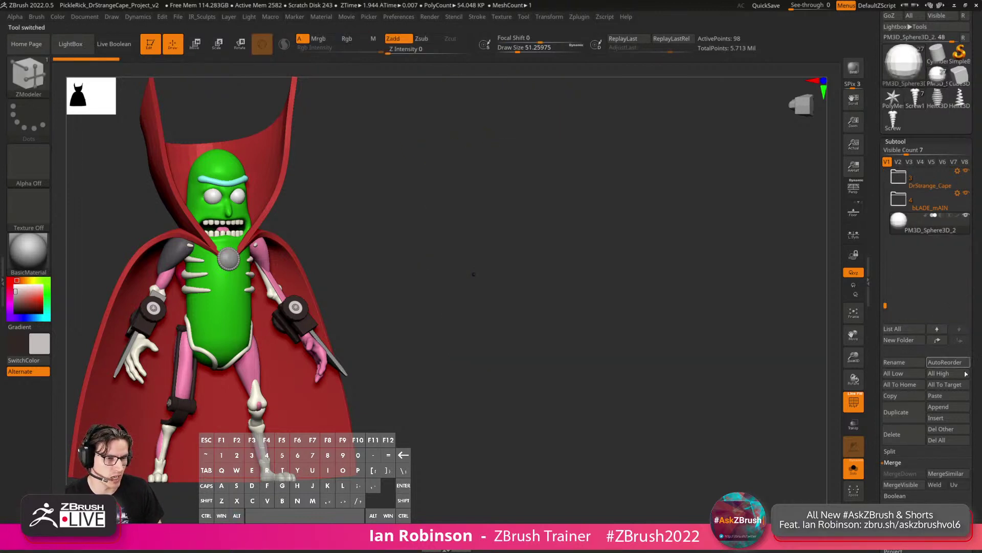
{"action": "left_click", "coordinate": [947, 417]}
{"action": "key", "text": "w"}
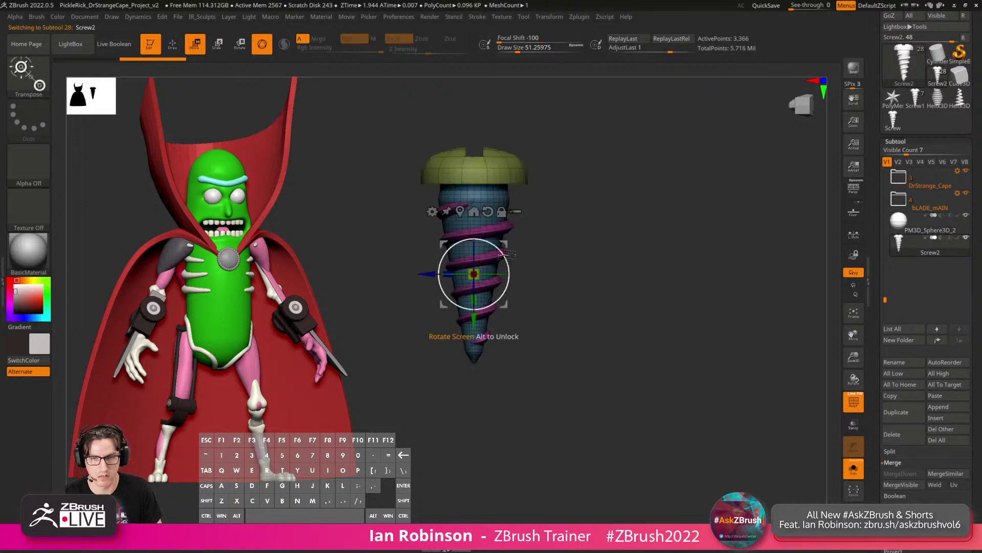
{"action": "left_click_drag", "start_coordinate": [476, 273], "coordinate": [436, 276]}
{"action": "left_click_drag", "start_coordinate": [505, 306], "coordinate": [694, 291]}
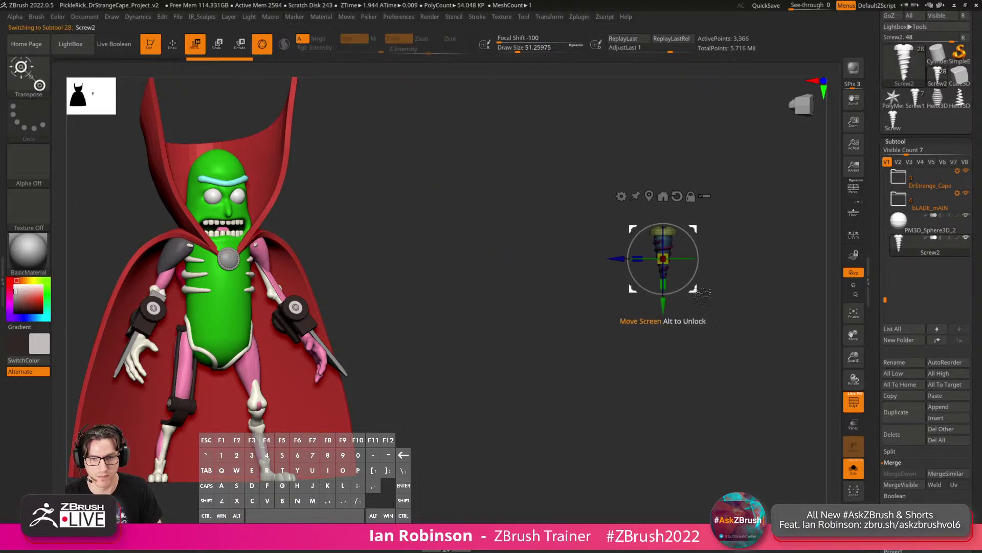
Turn off Solo mode and view the screw together with the whole character from the front.
{"action": "left_click", "coordinate": [853, 471]}
{"action": "key", "text": "q"}
{"action": "mouse_move", "coordinate": [767, 332]}
{"action": "left_mouse_down"}
{"action": "mouse_move", "coordinate": [713, 369]}
{"action": "mouse_move", "coordinate": [656, 329]}
{"action": "mouse_move", "coordinate": [714, 266]}
{"action": "mouse_move", "coordinate": [456, 219]}
{"action": "mouse_move", "coordinate": [451, 123]}
{"action": "left_mouse_up"}
{"action": "key", "text": "w"}
{"action": "key", "text": "q"}
{"action": "left_click_drag", "start_coordinate": [597, 195], "coordinate": [975, 348]}
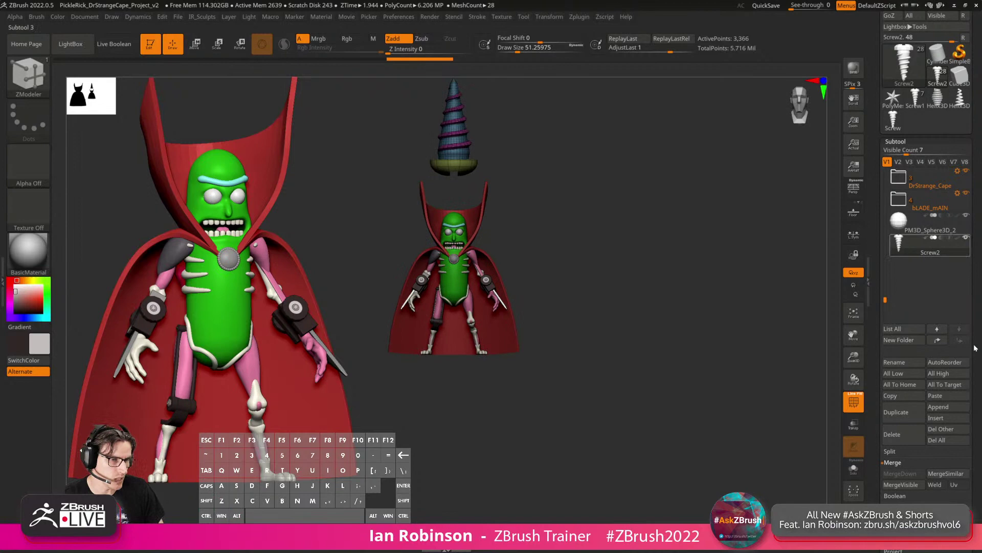
Insert a cylinder subtool into the character tool and isolate it with Solo mode.
{"action": "left_click", "coordinate": [947, 419]}
{"action": "left_click", "coordinate": [629, 348]}
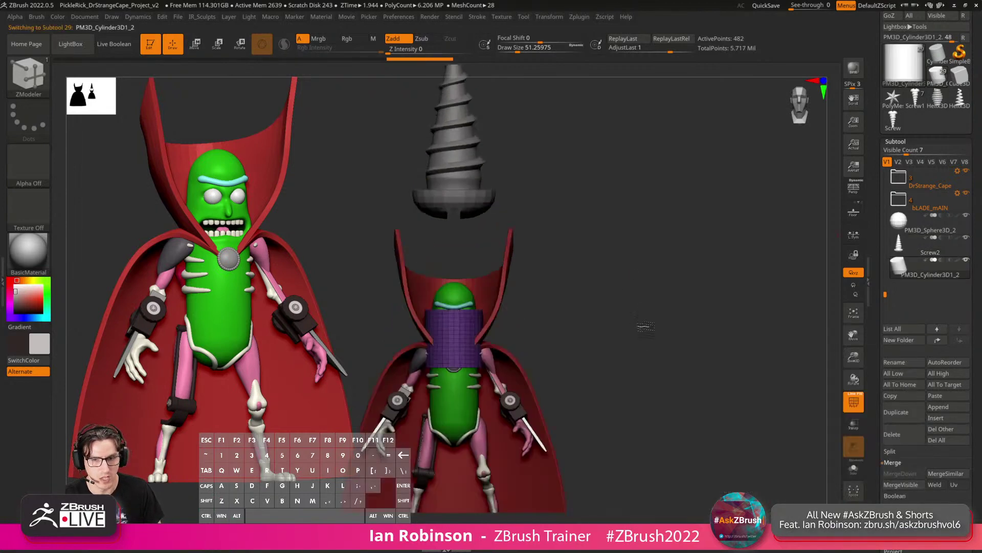
{"action": "left_click_drag", "start_coordinate": [646, 326], "coordinate": [816, 426], "text": "alt"}
{"action": "left_click", "coordinate": [854, 468]}
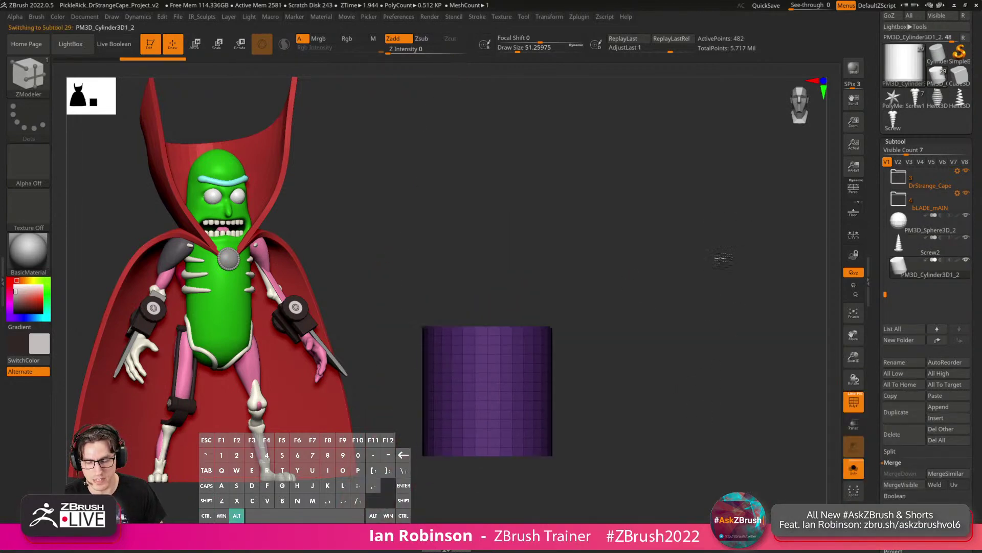
{"action": "mouse_move", "coordinate": [691, 307]}
{"action": "left_mouse_down"}
{"action": "mouse_move", "coordinate": [723, 293]}
{"action": "mouse_move", "coordinate": [736, 267]}
{"action": "left_mouse_up"}
Clip off one half of the cylinder along a vertical line with the ClipCurve brush.
{"action": "key", "text": "ctrl+shift"}
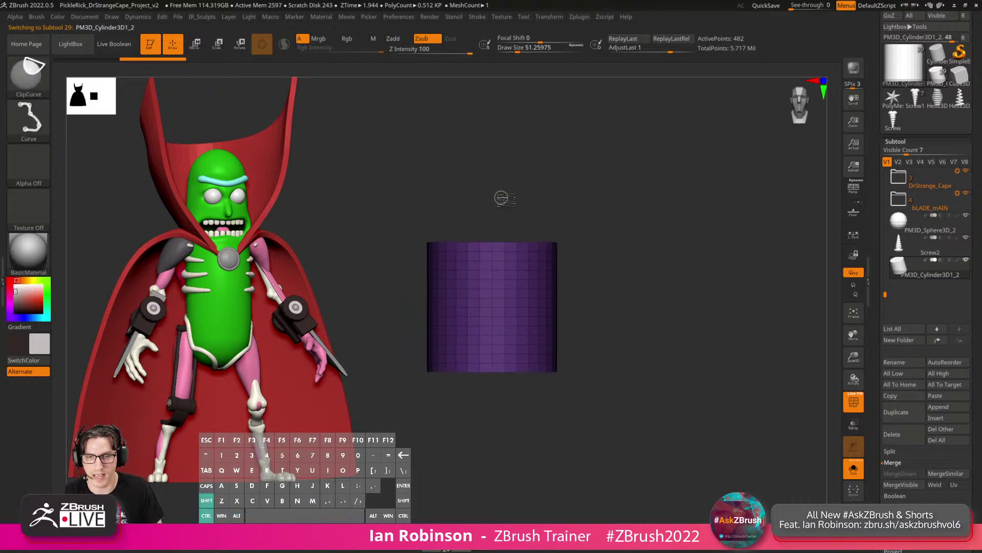
{"action": "mouse_move", "coordinate": [512, 286]}
{"action": "left_mouse_down", "text": "ctrl+shift"}
{"action": "mouse_move", "coordinate": [515, 486]}
{"action": "mouse_move", "coordinate": [496, 494]}
{"action": "left_mouse_up", "text": "ctrl+shift"}
{"action": "key", "text": "ctrl+shift"}
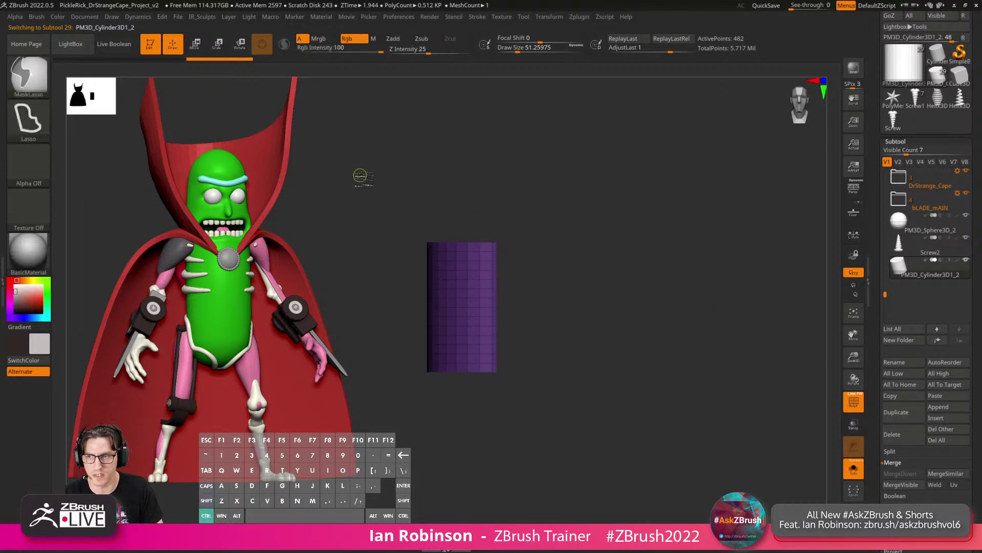
Choose the SelectLasso brush, isolate part of the clipped cylinder with a lasso, and undo that selection.
{"action": "key", "text": "b"}
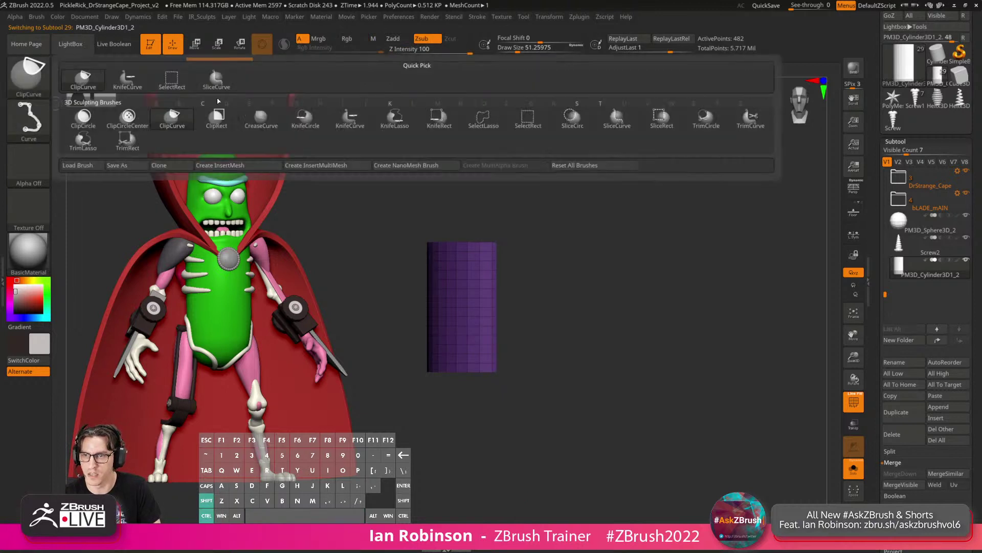
{"action": "left_click", "coordinate": [483, 118]}
{"action": "mouse_move", "coordinate": [431, 220]}
{"action": "left_mouse_down", "text": "ctrl+shift"}
{"action": "mouse_move", "coordinate": [389, 215]}
{"action": "mouse_move", "coordinate": [443, 203]}
{"action": "left_mouse_up", "text": "ctrl+shift"}
{"action": "left_click_drag", "start_coordinate": [368, 145], "coordinate": [369, 147], "text": "ctrl+shift"}
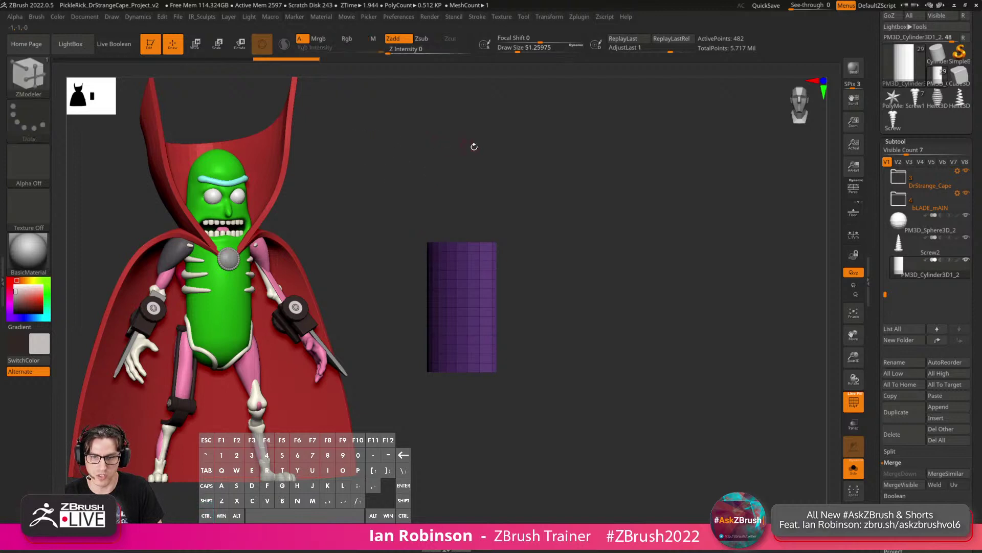
{"action": "mouse_move", "coordinate": [403, 193]}
{"action": "left_mouse_down", "text": "ctrl+shift"}
{"action": "mouse_move", "coordinate": [353, 317]}
{"action": "mouse_move", "coordinate": [469, 214]}
{"action": "mouse_move", "coordinate": [410, 202]}
{"action": "left_mouse_up", "text": "ctrl+shift"}
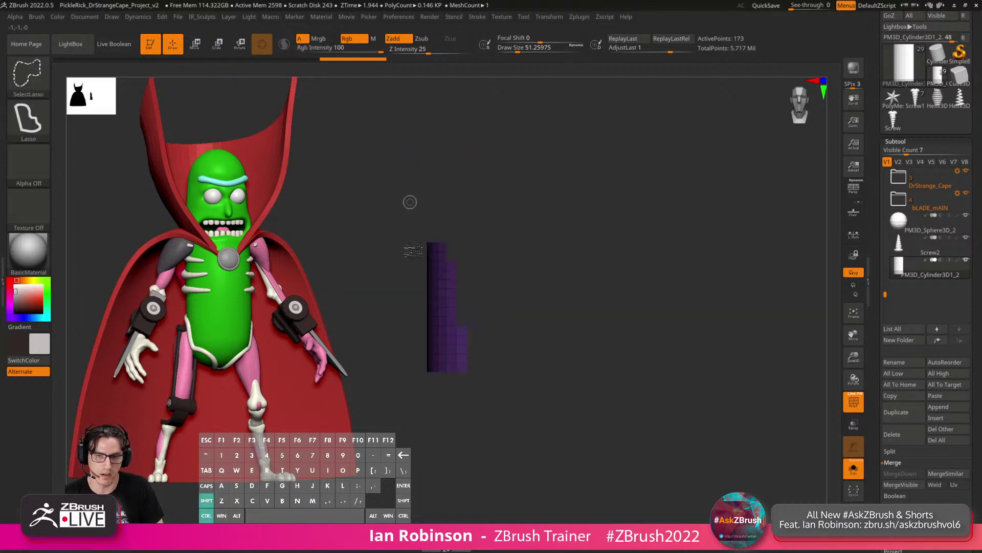
{"action": "key", "text": "ctrl+z"}
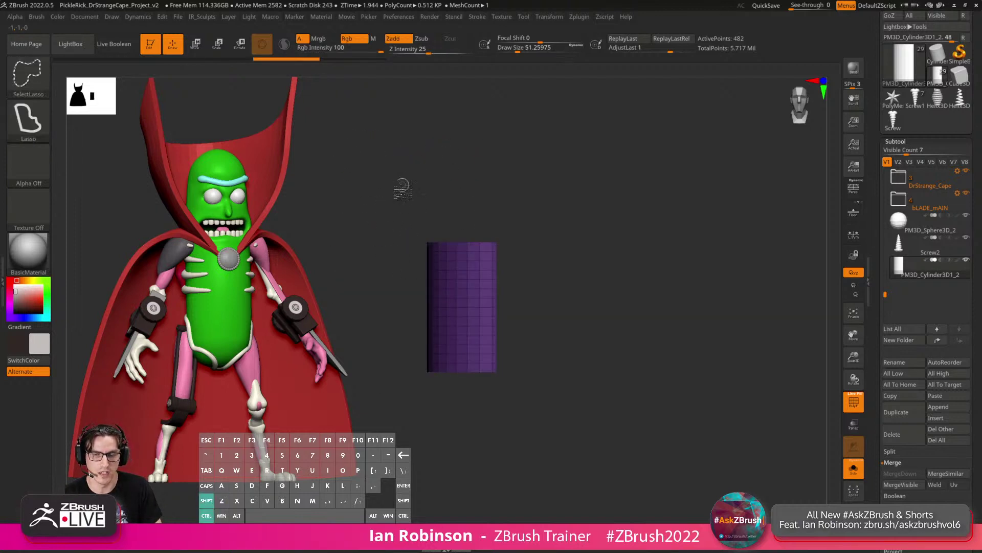
Try cutting the cylinder in half vertically, and restore its full shape.
{"action": "mouse_move", "coordinate": [491, 160]}
{"action": "left_mouse_down", "text": "ctrl+shift"}
{"action": "mouse_move", "coordinate": [637, 179]}
{"action": "mouse_move", "coordinate": [410, 203]}
{"action": "left_mouse_up", "text": "ctrl+shift"}
{"action": "mouse_move", "coordinate": [575, 133]}
{"action": "left_mouse_down"}
{"action": "mouse_move", "coordinate": [667, 213]}
{"action": "mouse_move", "coordinate": [653, 244]}
{"action": "mouse_move", "coordinate": [690, 213]}
{"action": "mouse_move", "coordinate": [434, 228]}
{"action": "mouse_move", "coordinate": [487, 225]}
{"action": "mouse_move", "coordinate": [307, 329]}
{"action": "mouse_move", "coordinate": [499, 522]}
{"action": "left_mouse_up"}
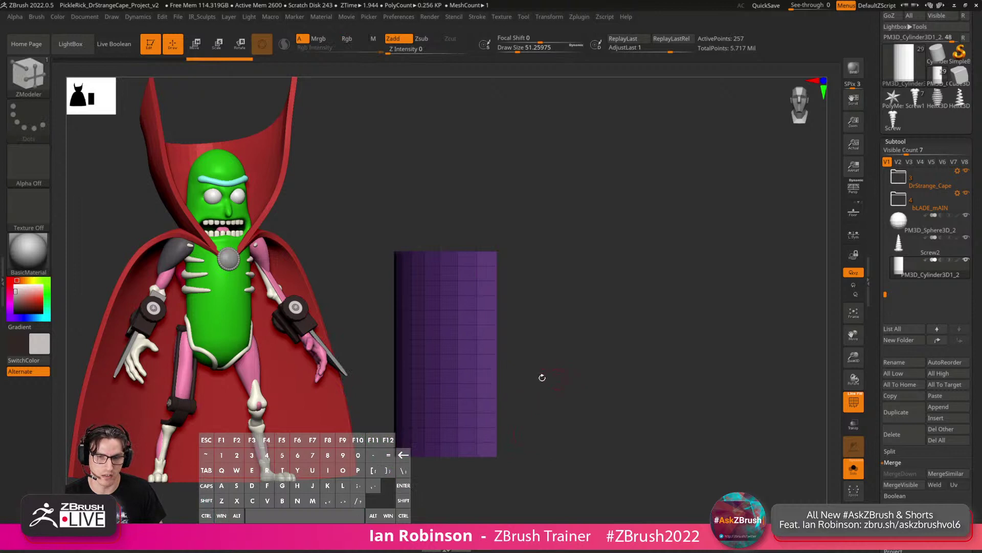
{"action": "left_click_drag", "start_coordinate": [627, 256], "coordinate": [706, 246]}
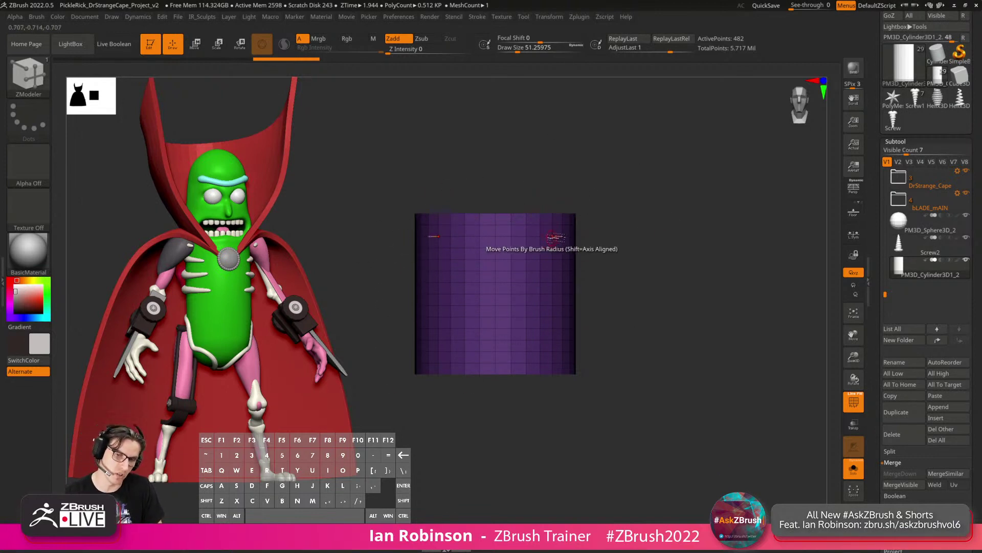
Remesh the full cylinder with ZRemesher at a target polygons count of 5, with Adapt on.
{"action": "left_click_drag", "start_coordinate": [637, 178], "coordinate": [748, 186]}
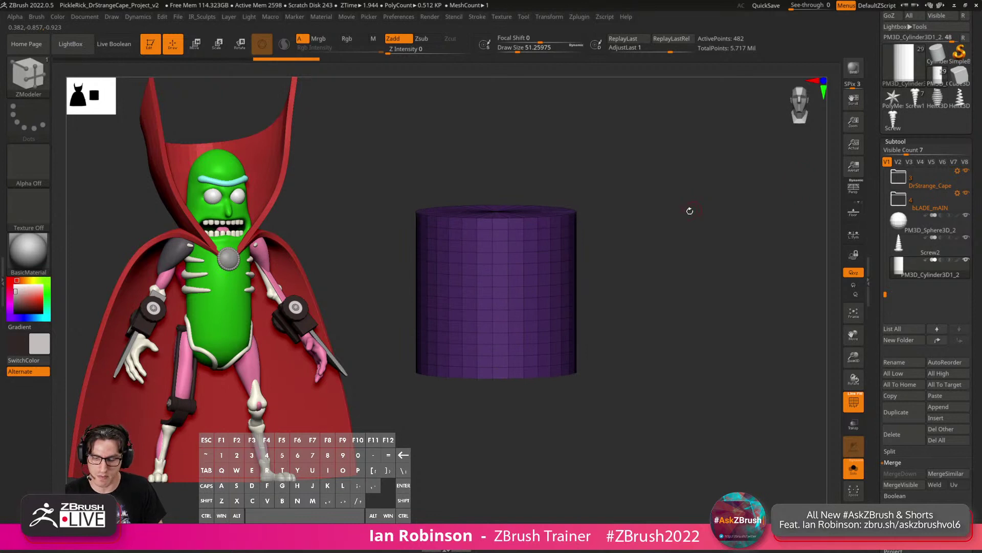
{"action": "left_click", "coordinate": [904, 141]}
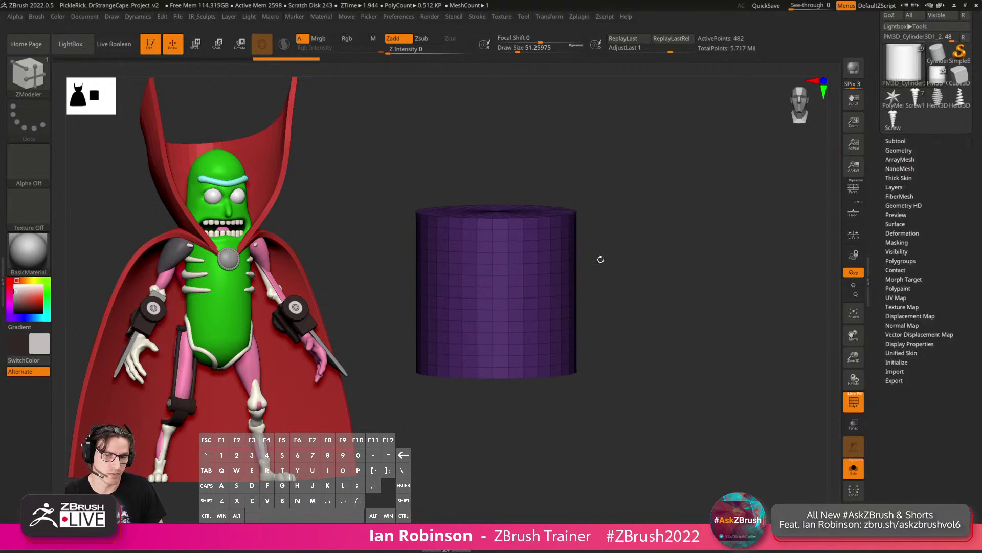
{"action": "left_click_drag", "start_coordinate": [622, 246], "coordinate": [614, 252], "text": "shift"}
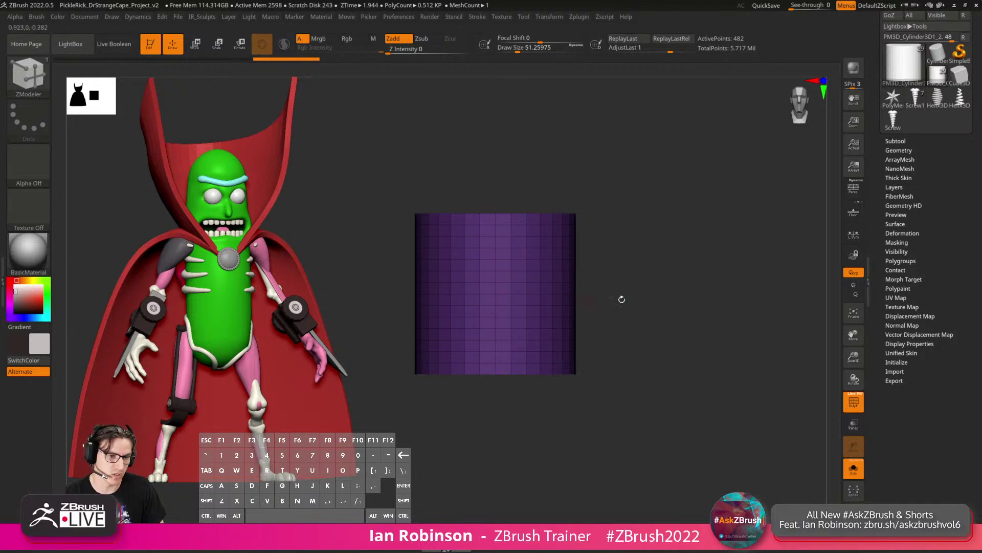
{"action": "left_click", "coordinate": [899, 150]}
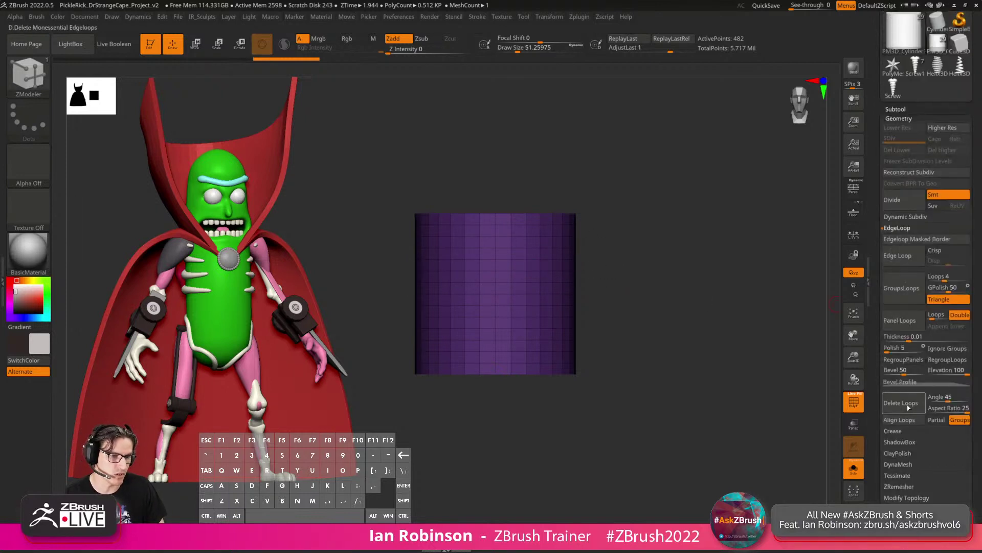
{"action": "scroll", "coordinate": [916, 358], "scroll_direction": "down", "scroll_amount": 3}
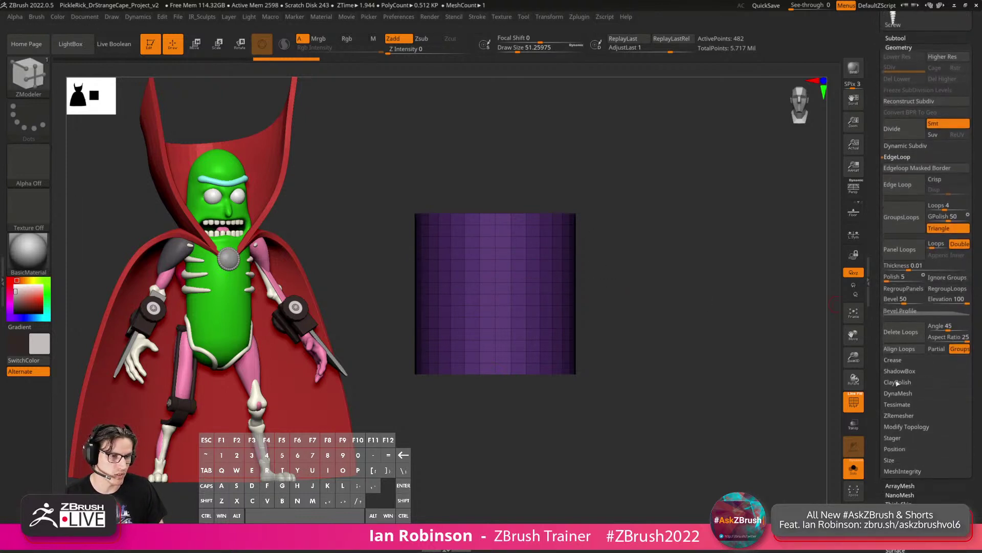
{"action": "left_click", "coordinate": [910, 416]}
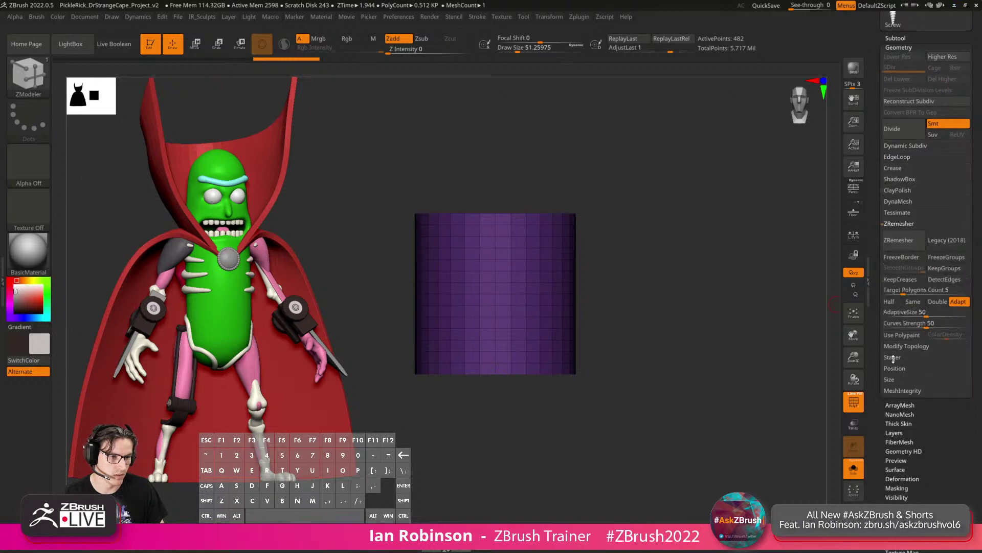
{"action": "left_click", "coordinate": [906, 241]}
{"action": "left_click_drag", "start_coordinate": [669, 213], "coordinate": [710, 163]}
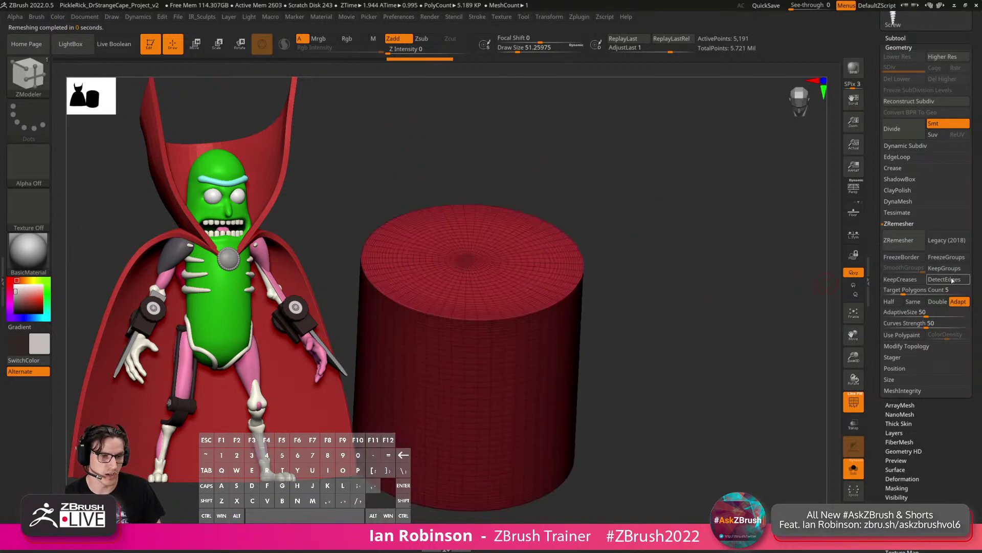
{"action": "left_click_drag", "start_coordinate": [835, 324], "coordinate": [740, 268]}
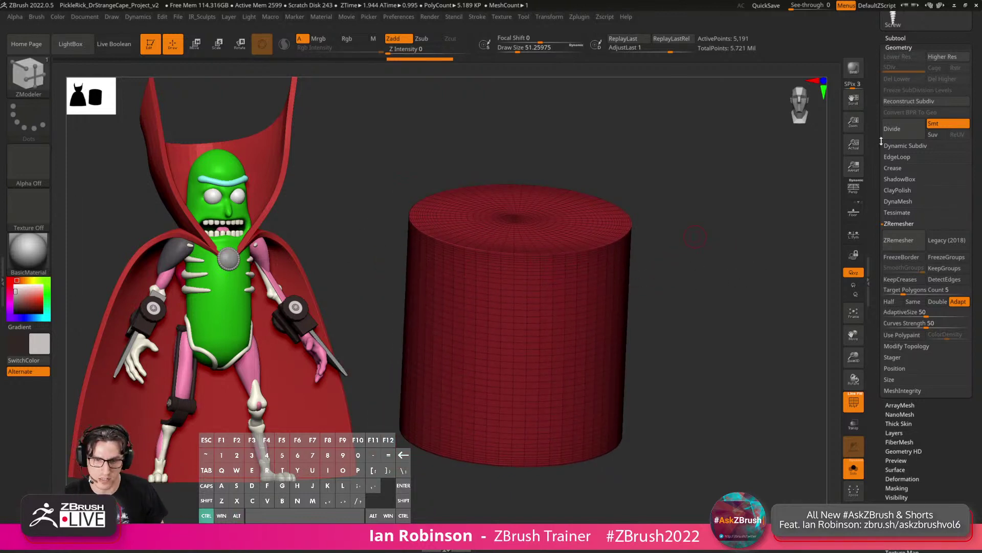
Undo the last remesh, turn on symmetry, and remesh the original cylinder with ZRemesher at a target polygons count of 5.
{"action": "key", "text": "ctrl+z"}
{"action": "key", "text": "x"}
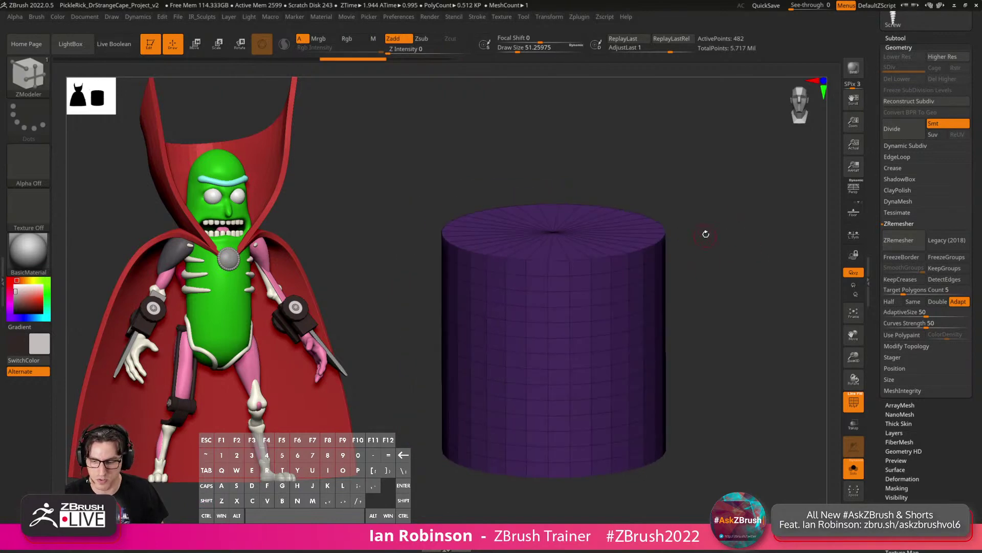
{"action": "key", "text": "2"}
{"action": "left_click", "coordinate": [694, 219]}
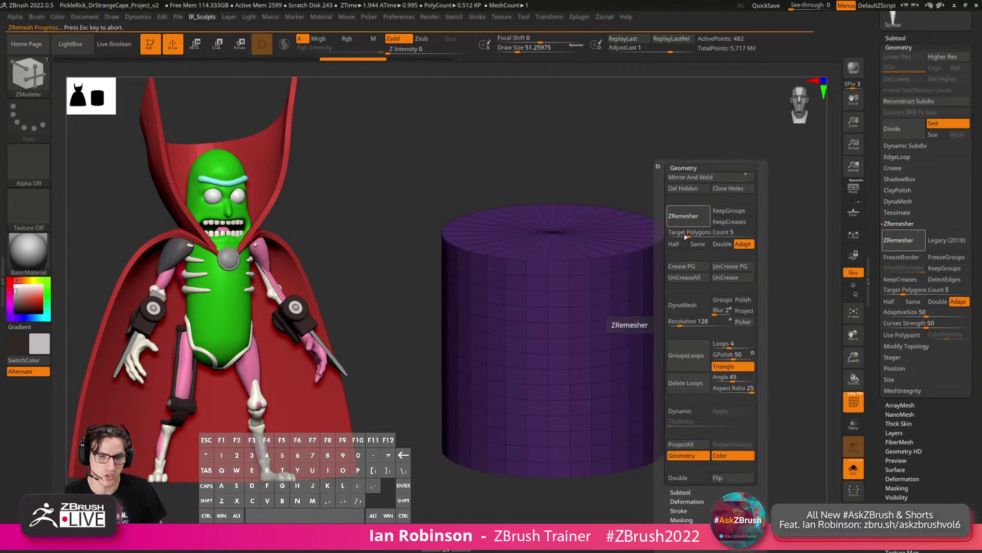
{"action": "left_click_drag", "start_coordinate": [691, 213], "coordinate": [722, 213], "text": "shift"}
{"action": "mouse_move", "coordinate": [723, 214]}
{"action": "left_mouse_down", "text": "alt"}
{"action": "mouse_move", "coordinate": [699, 194]}
{"action": "mouse_move", "coordinate": [715, 215]}
{"action": "left_mouse_up", "text": "alt"}
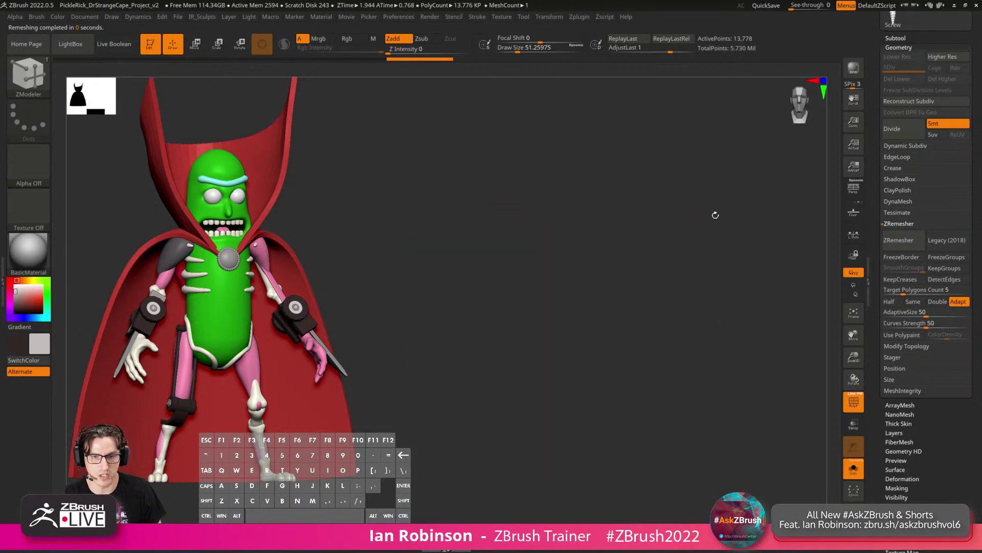
View the cylinder's end face straight on, hide a narrow vertical strip through its centre, and show the whole mesh again.
{"action": "key", "text": "f"}
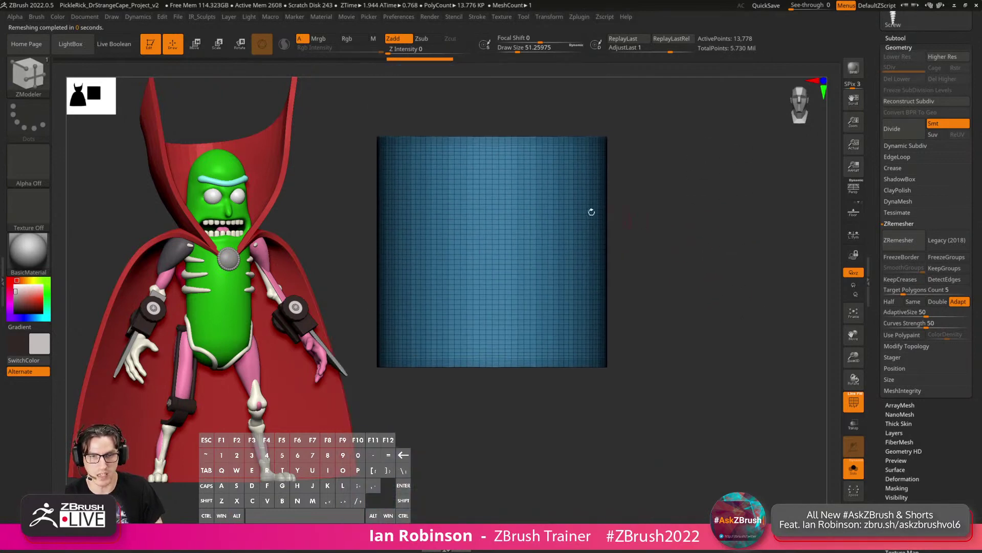
{"action": "left_click_drag", "start_coordinate": [665, 220], "coordinate": [648, 308]}
{"action": "key", "text": "f"}
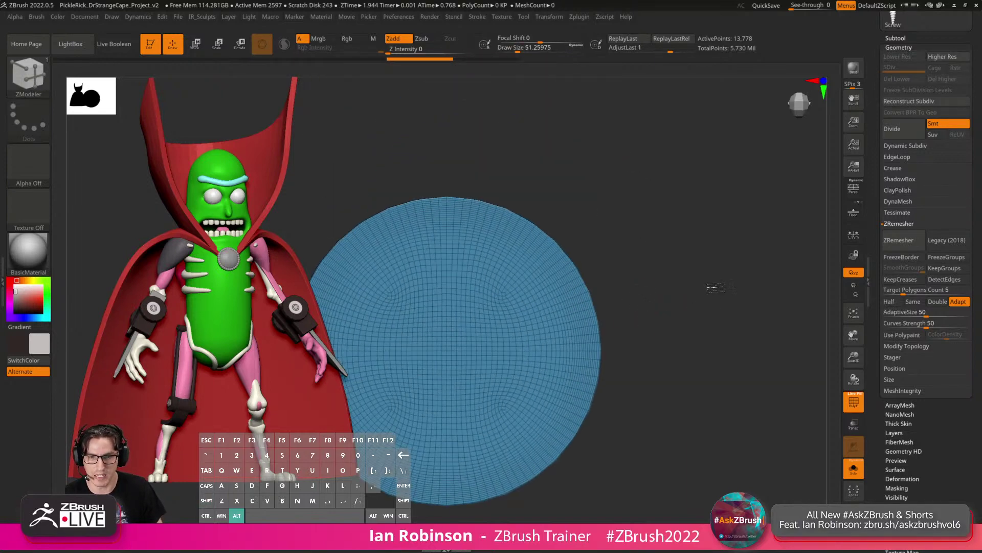
{"action": "key", "text": "ctrl+shift"}
{"action": "mouse_move", "coordinate": [426, 118]}
{"action": "left_mouse_down", "text": "ctrl+shift"}
{"action": "mouse_move", "coordinate": [467, 474]}
{"action": "mouse_move", "coordinate": [515, 486]}
{"action": "mouse_move", "coordinate": [504, 486]}
{"action": "left_mouse_up", "text": "ctrl+shift"}
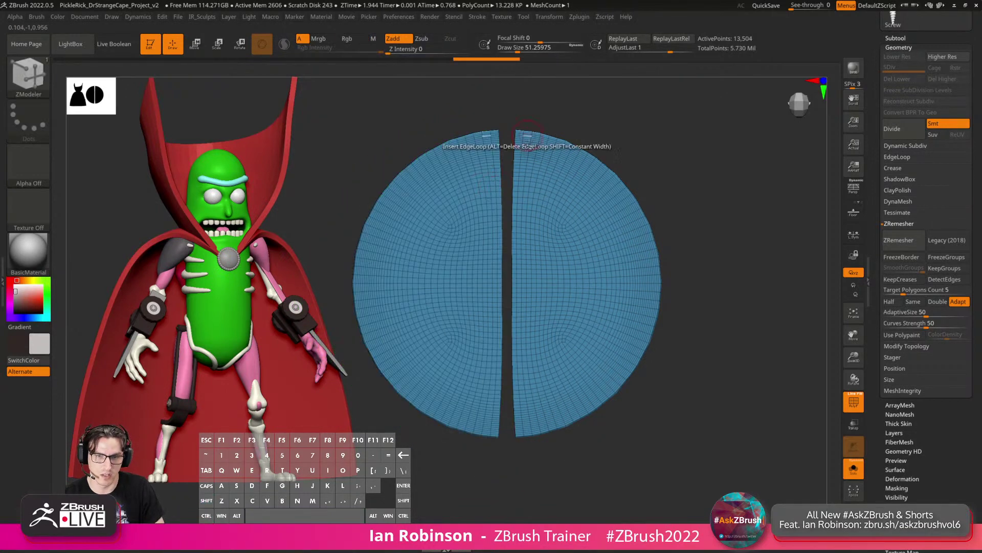
{"action": "left_click", "coordinate": [726, 220], "text": "ctrl+shift"}
Set ZRemesher to Half with Adapt on and remesh the cylinder several times in a row to lower its polygon density.
{"action": "left_click", "coordinate": [889, 301]}
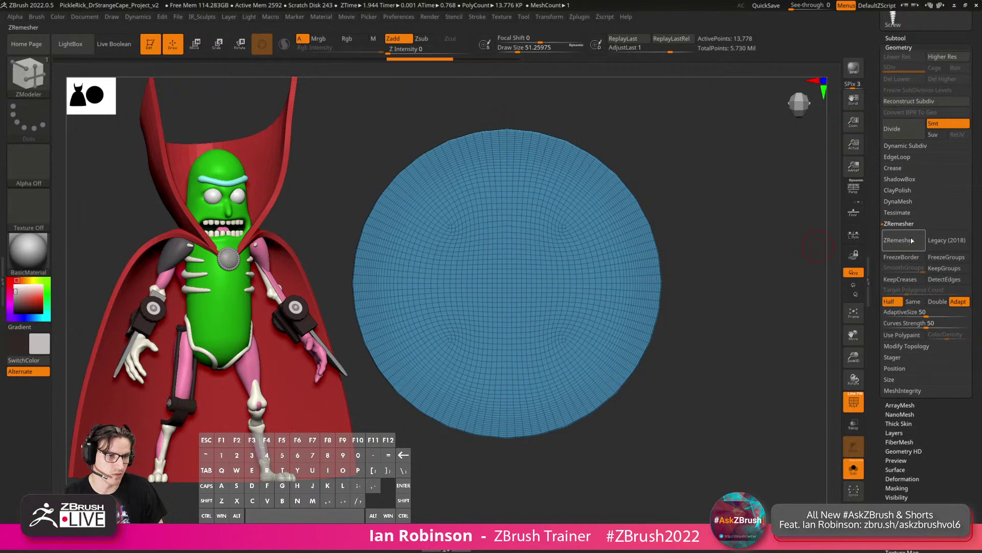
{"action": "left_click", "coordinate": [902, 240]}
{"action": "left_click", "coordinate": [904, 244]}
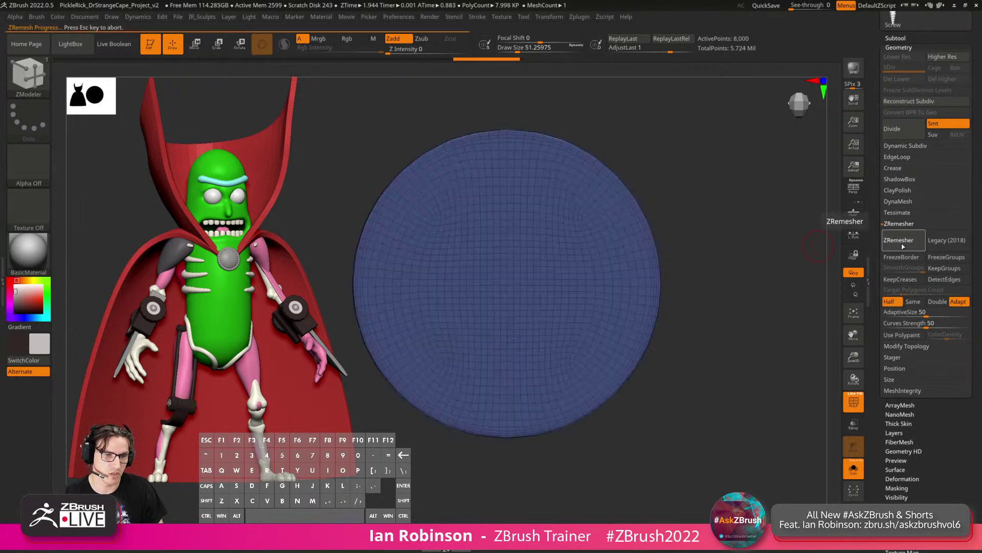
{"action": "left_click", "coordinate": [898, 244]}
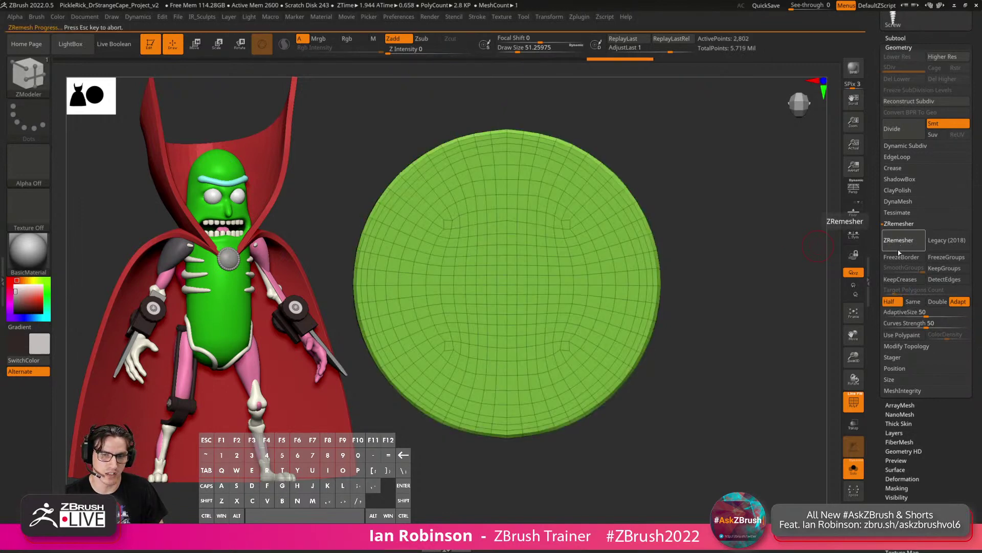
{"action": "left_click", "coordinate": [896, 244]}
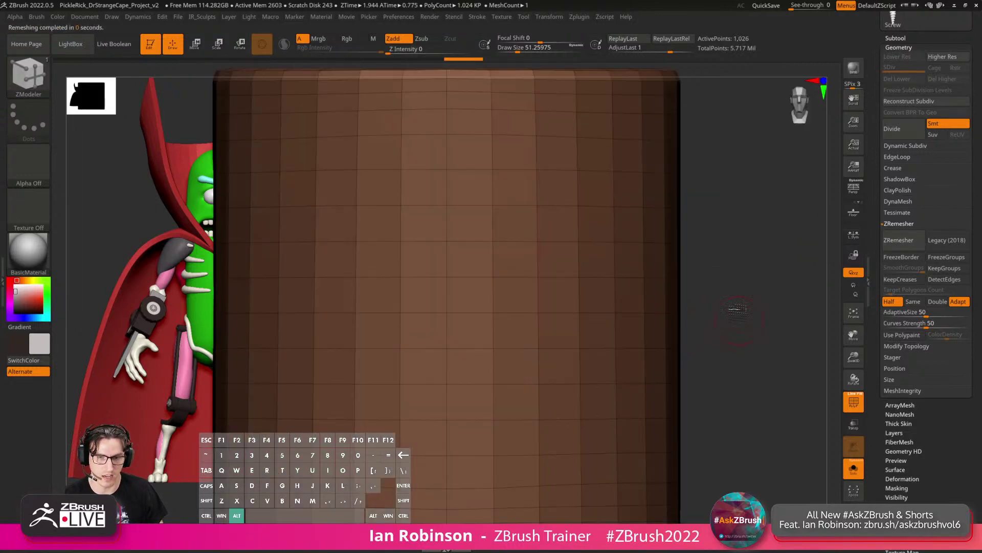
Turn off Adapt, remesh the cylinder once more at Half, and undo that remesh.
{"action": "left_click_drag", "start_coordinate": [740, 320], "coordinate": [715, 272], "text": "alt"}
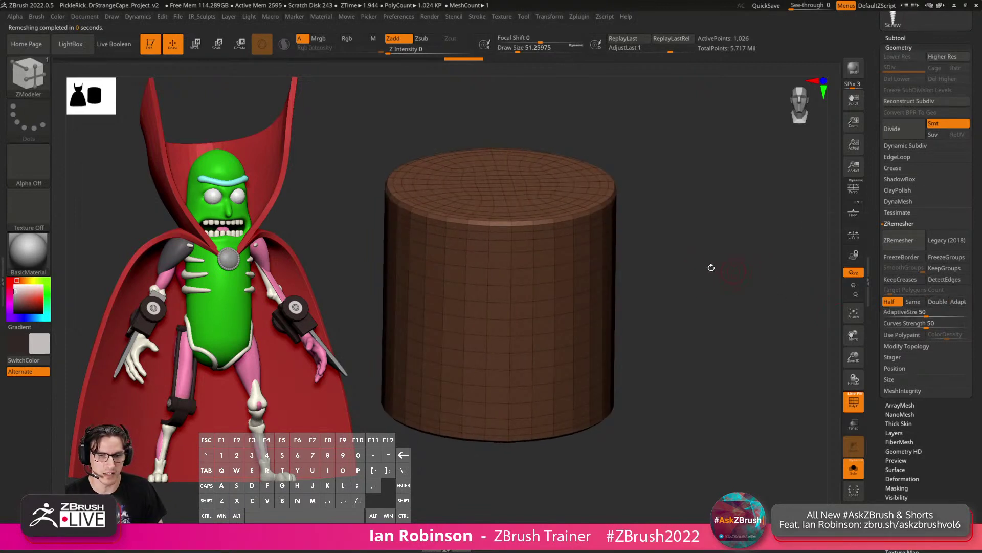
{"action": "left_click_drag", "start_coordinate": [711, 268], "coordinate": [690, 261], "text": "shift"}
{"action": "left_click", "coordinate": [898, 240]}
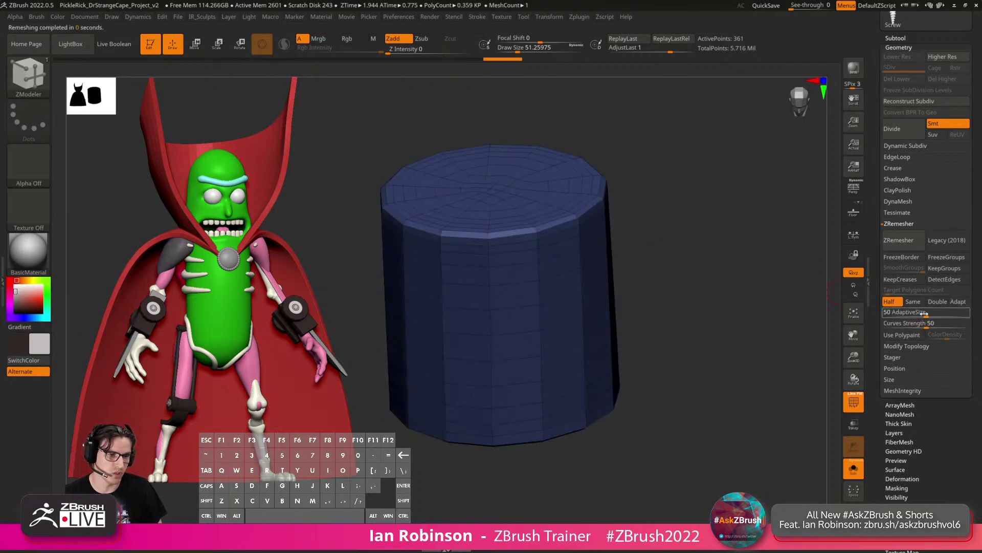
{"action": "left_click_drag", "start_coordinate": [928, 316], "coordinate": [926, 316]}
{"action": "key", "text": "ctrl+z"}
{"action": "left_click_drag", "start_coordinate": [758, 338], "coordinate": [778, 337], "text": "shift"}
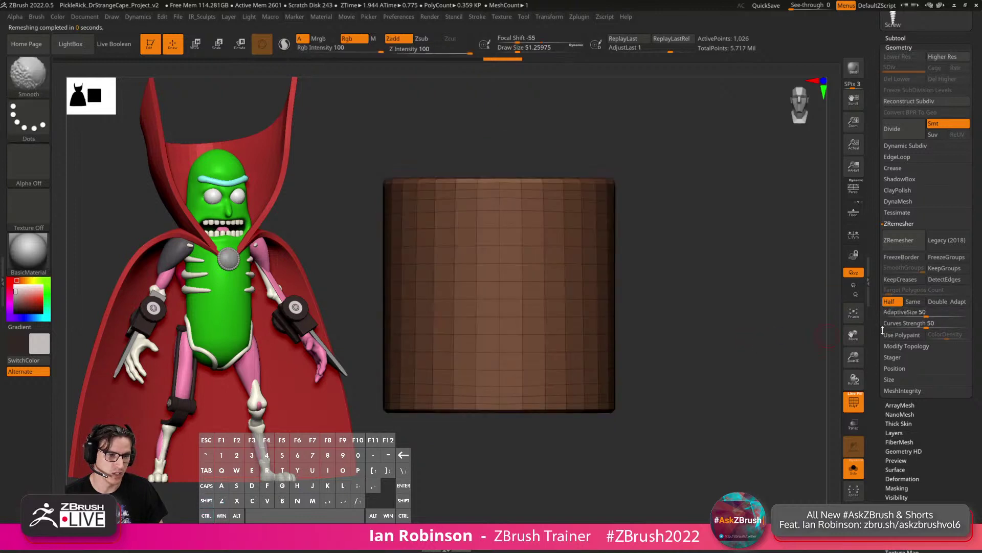
Set AdaptiveSize to 12 and remesh the cylinder at Half with Adapt off, checking its sides and end face.
{"action": "left_click", "coordinate": [916, 315]}
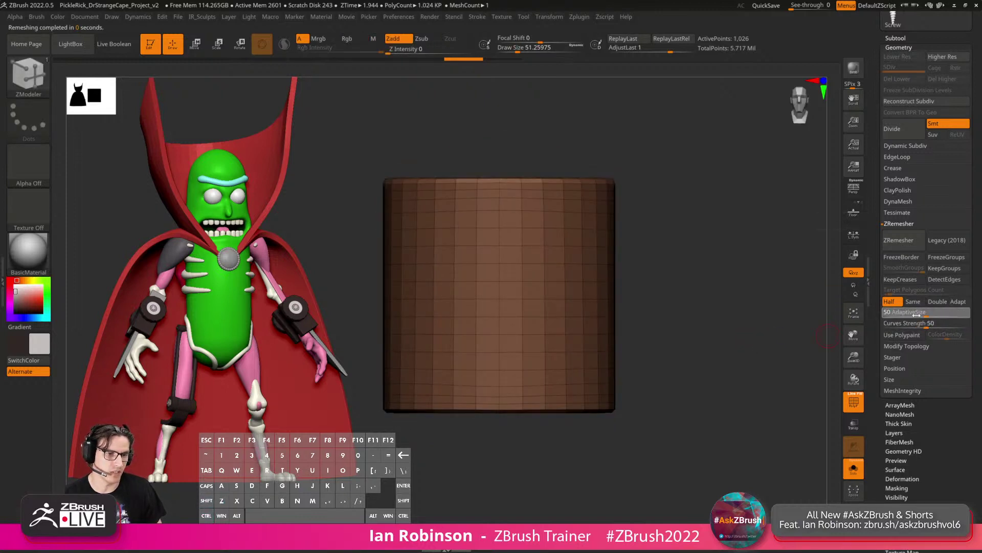
{"action": "left_click_drag", "start_coordinate": [886, 319], "coordinate": [883, 319]}
{"action": "left_click", "coordinate": [902, 244]}
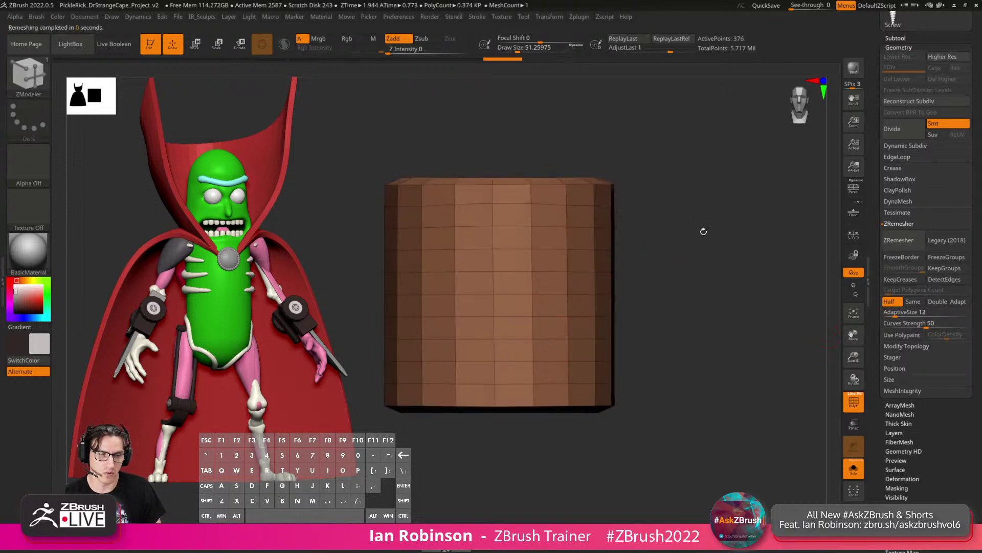
{"action": "left_click_drag", "start_coordinate": [702, 230], "coordinate": [666, 277]}
{"action": "left_click_drag", "start_coordinate": [597, 283], "coordinate": [665, 286], "text": "shift"}
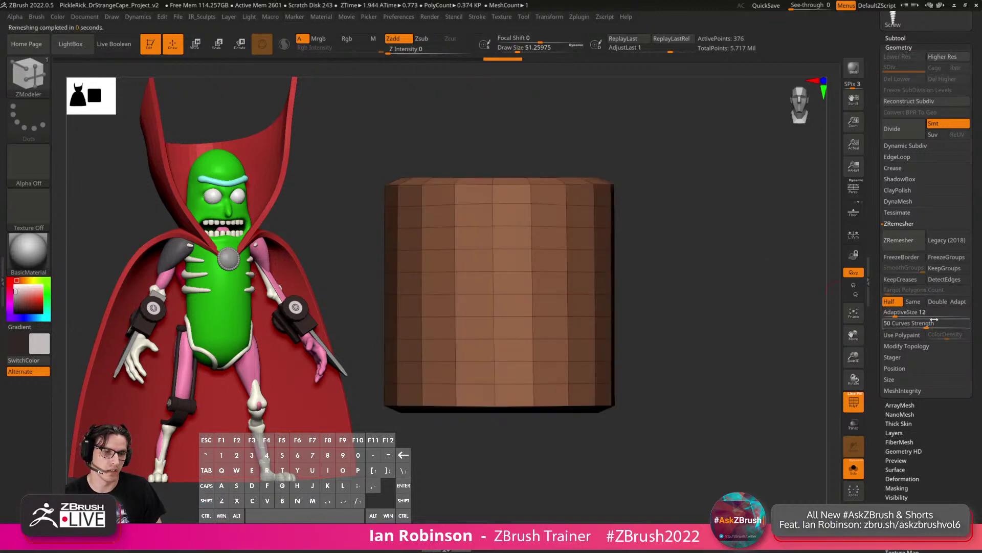
{"action": "left_click_drag", "start_coordinate": [736, 312], "coordinate": [737, 340]}
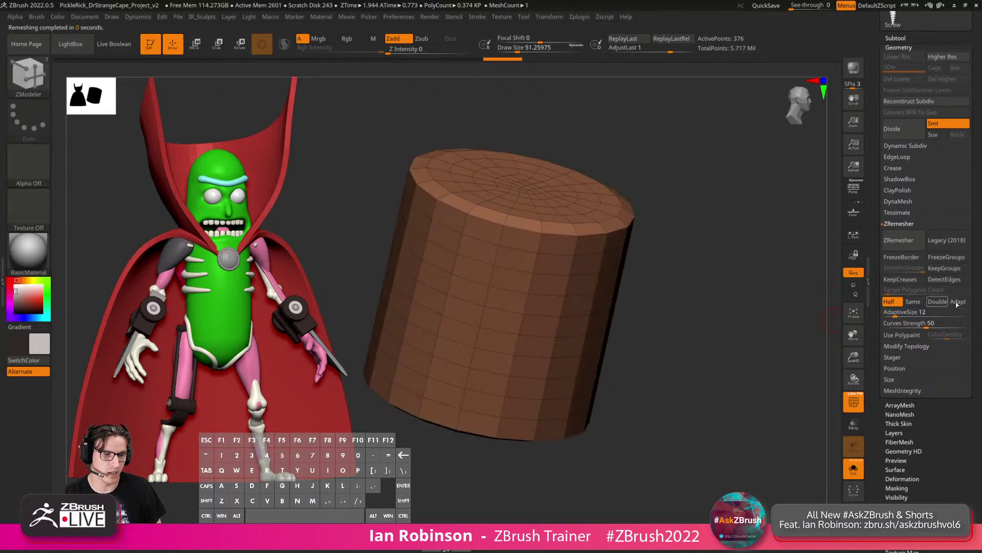
Switch ZRemesher to Same with Adapt on, remesh the cylinder, and undo that remesh.
{"action": "left_click", "coordinate": [913, 301]}
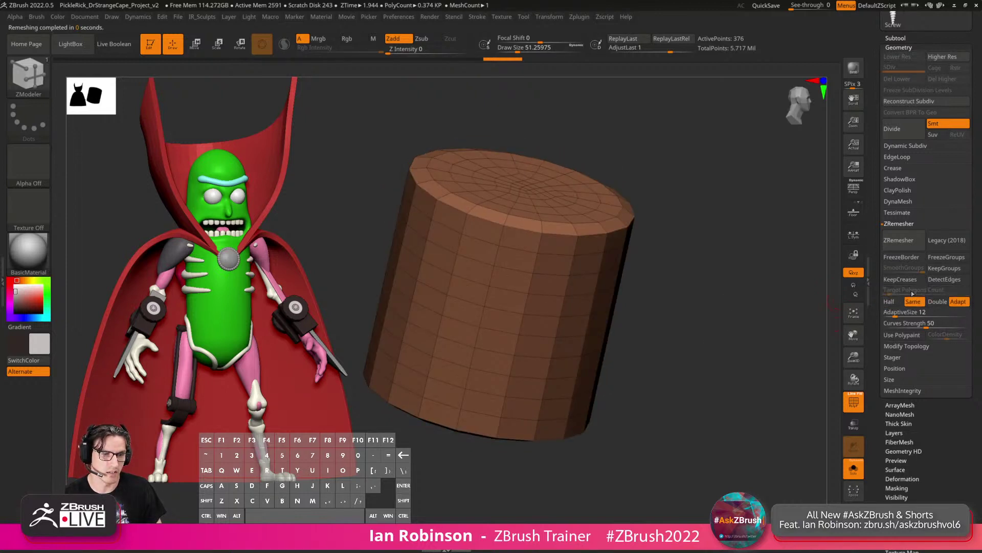
{"action": "left_click", "coordinate": [898, 240]}
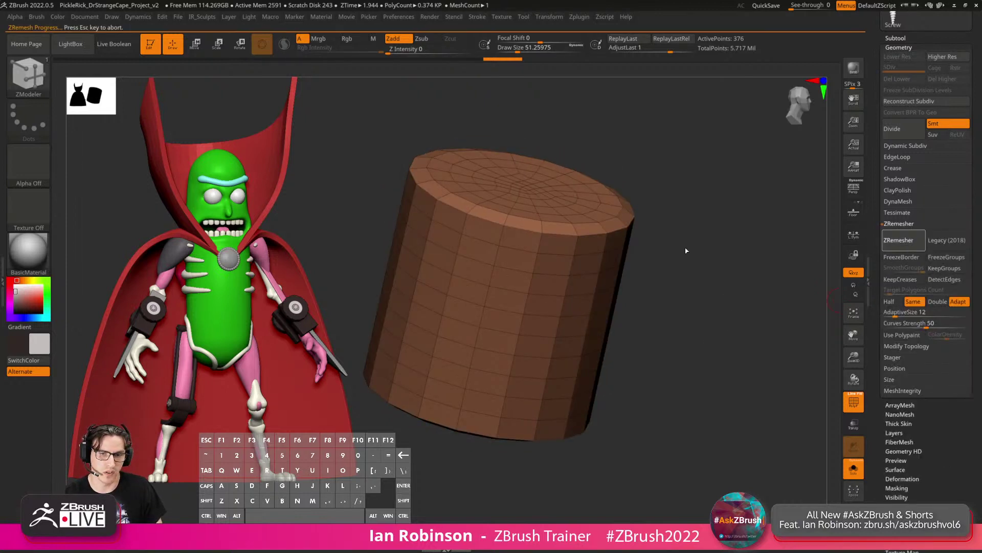
{"action": "mouse_move", "coordinate": [671, 237]}
{"action": "left_mouse_down", "text": "shift"}
{"action": "mouse_move", "coordinate": [708, 233]}
{"action": "mouse_move", "coordinate": [703, 253]}
{"action": "mouse_move", "coordinate": [686, 219]}
{"action": "mouse_move", "coordinate": [690, 296]}
{"action": "mouse_move", "coordinate": [702, 281]}
{"action": "mouse_move", "coordinate": [705, 303]}
{"action": "mouse_move", "coordinate": [715, 267]}
{"action": "mouse_move", "coordinate": [846, 310]}
{"action": "left_mouse_up", "text": "shift"}
{"action": "key", "text": "ctrl+z"}
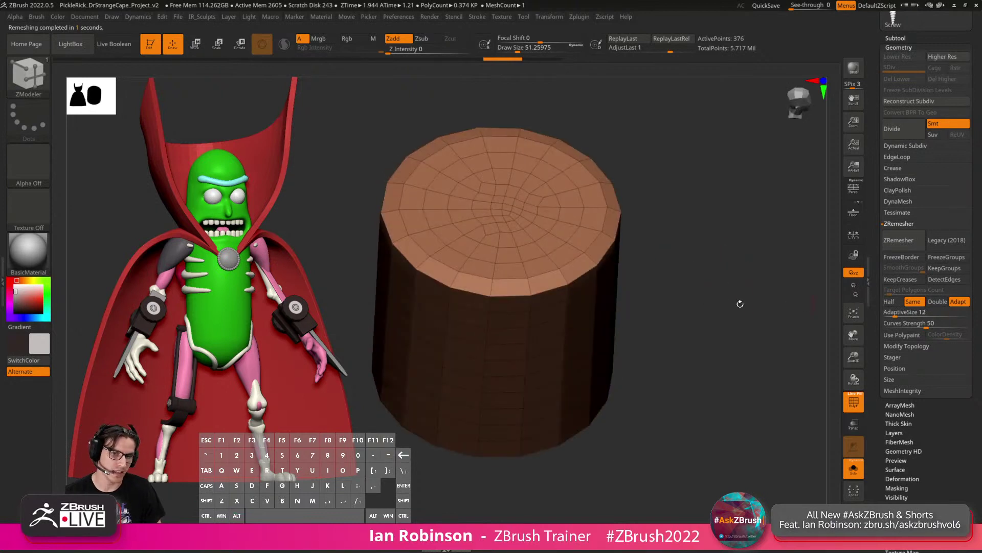
Step through the undo history back to the denser cylinder from before the AdaptiveSize 12 remesh.
{"action": "left_click_drag", "start_coordinate": [739, 304], "coordinate": [687, 258], "text": "shift"}
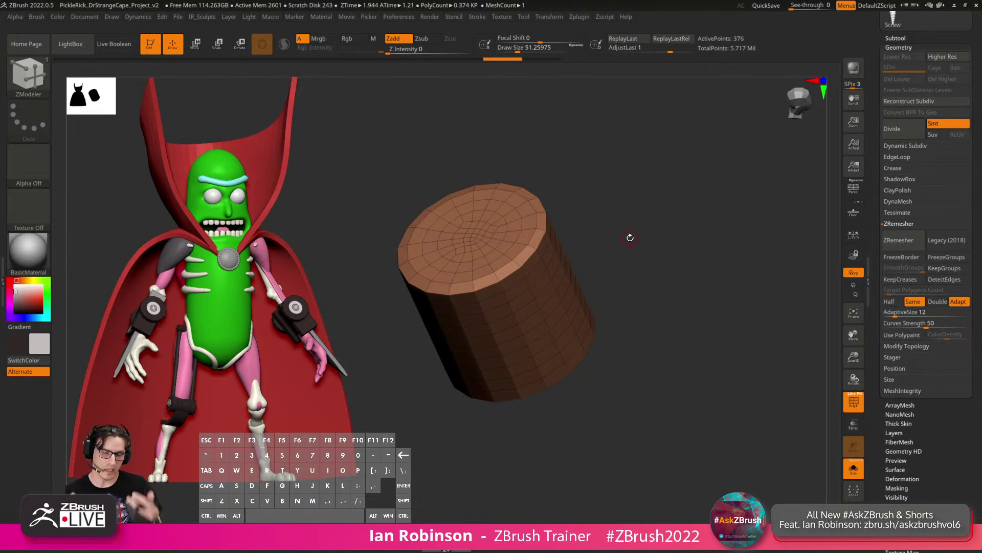
{"action": "left_click_drag", "start_coordinate": [651, 274], "coordinate": [670, 284]}
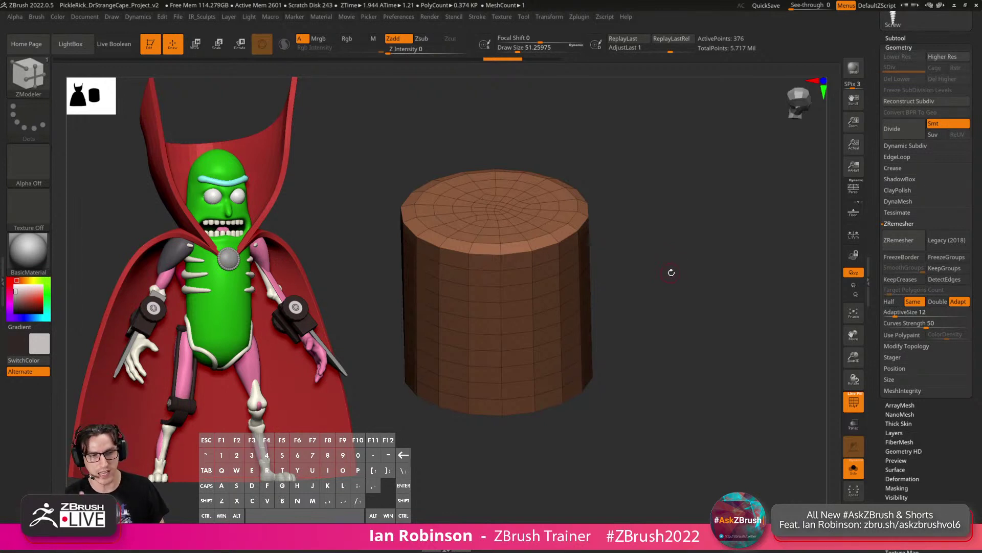
{"action": "key", "text": "ctrl+z"}
{"action": "key", "text": "ctrl+z"}
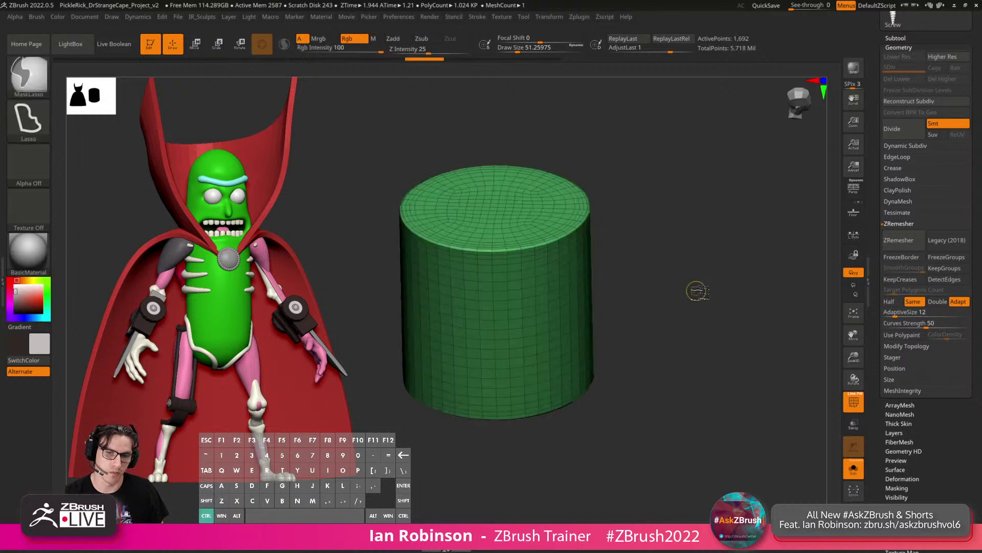
{"action": "left_click_drag", "start_coordinate": [703, 283], "coordinate": [785, 264], "text": "shift"}
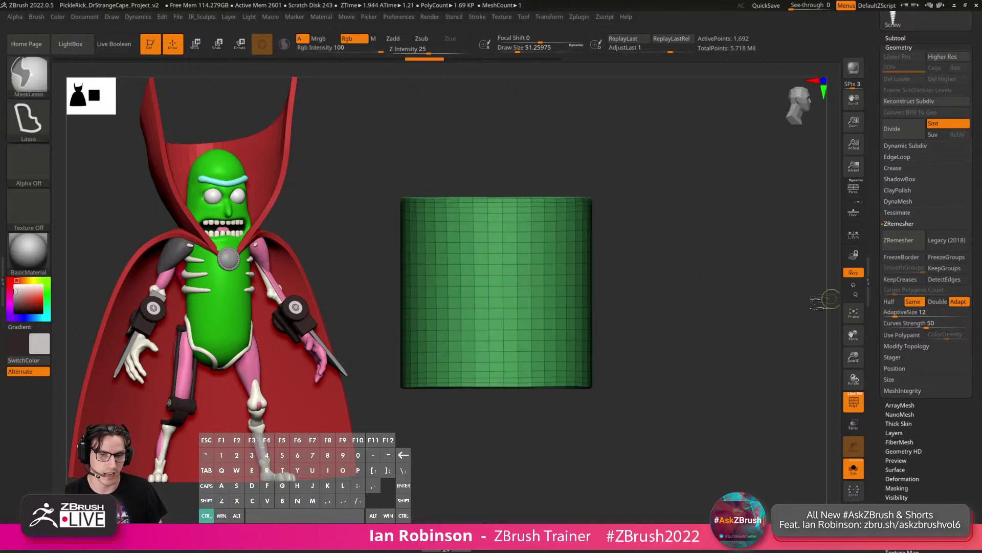
{"action": "key", "text": "ctrl+shift+z"}
{"action": "key", "text": "ctrl+shift+z"}
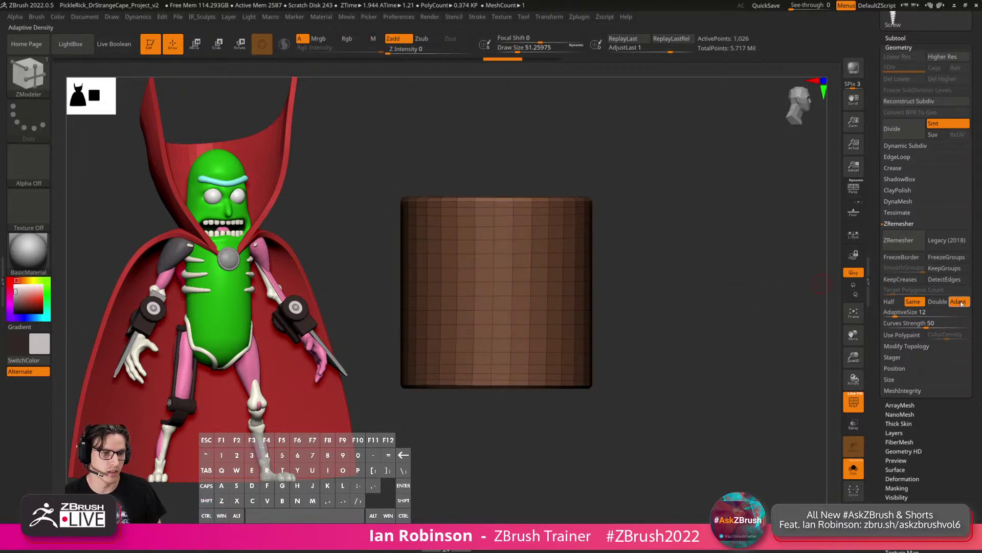
Remesh the cylinder with ZRemesher at Same with Adapt off, and turn on DetectEdges.
{"action": "left_click", "coordinate": [903, 240]}
{"action": "left_click_drag", "start_coordinate": [688, 219], "coordinate": [693, 232]}
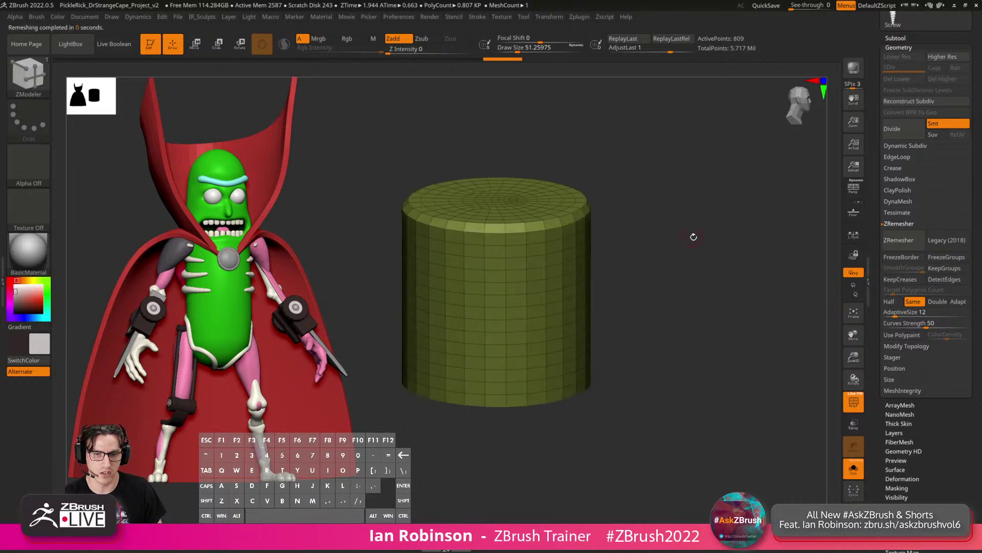
{"action": "key", "text": "space"}
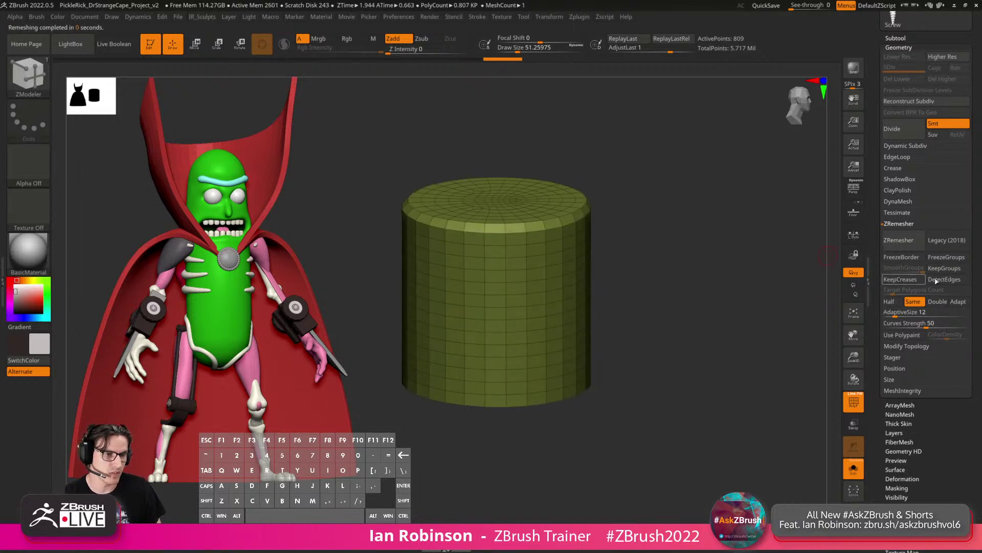
{"action": "left_click", "coordinate": [948, 282]}
Choose the ClipCurve brush and clip the cylinder's top flat along a horizontal line in side view.
{"action": "left_click_drag", "start_coordinate": [729, 253], "coordinate": [726, 243], "text": "shift"}
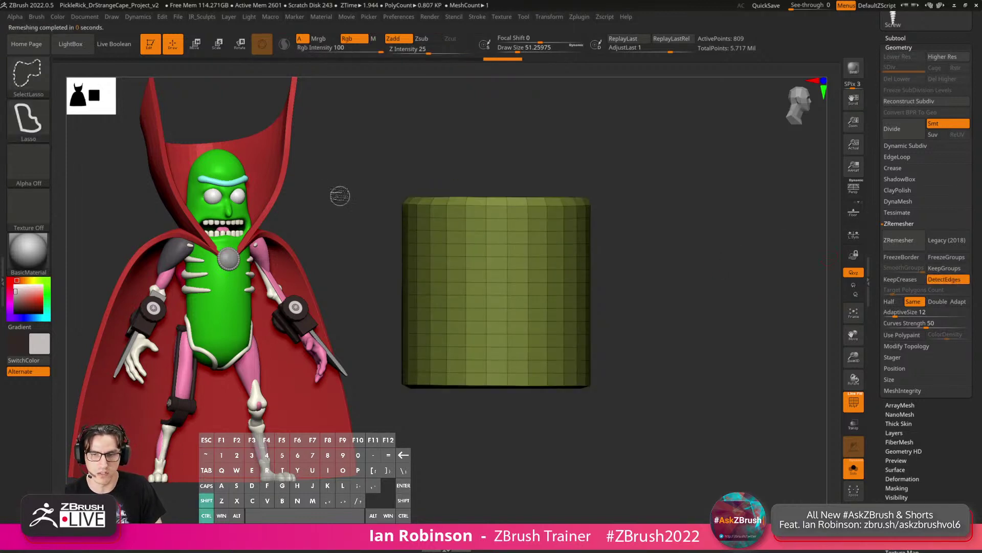
{"action": "left_click_drag", "start_coordinate": [340, 195], "coordinate": [793, 198], "text": "ctrl+shift"}
{"action": "left_click", "coordinate": [28, 77]}
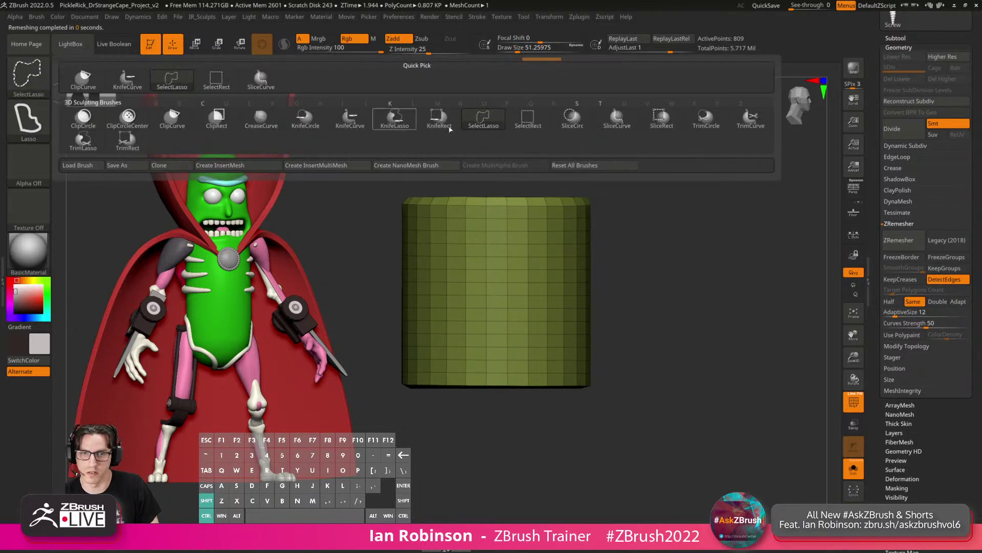
{"action": "left_click", "coordinate": [171, 119]}
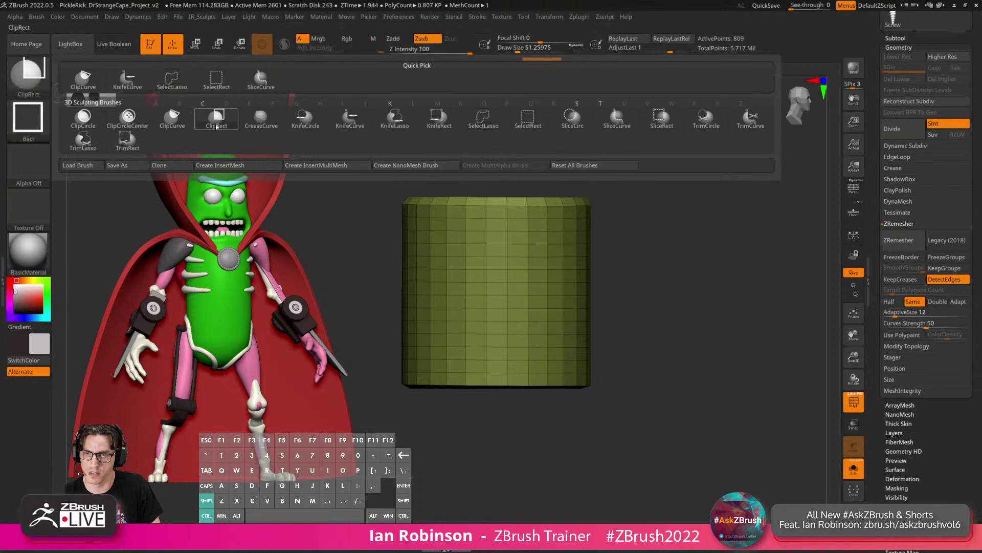
{"action": "mouse_move", "coordinate": [353, 217]}
{"action": "left_mouse_down", "text": "ctrl+shift"}
{"action": "mouse_move", "coordinate": [646, 223]}
{"action": "mouse_move", "coordinate": [750, 204]}
{"action": "mouse_move", "coordinate": [739, 198]}
{"action": "left_mouse_up", "text": "ctrl+shift"}
{"action": "mouse_move", "coordinate": [364, 176]}
{"action": "left_mouse_down", "text": "ctrl+shift"}
{"action": "mouse_move", "coordinate": [729, 168]}
{"action": "mouse_move", "coordinate": [726, 181]}
{"action": "left_mouse_up", "text": "ctrl+shift"}
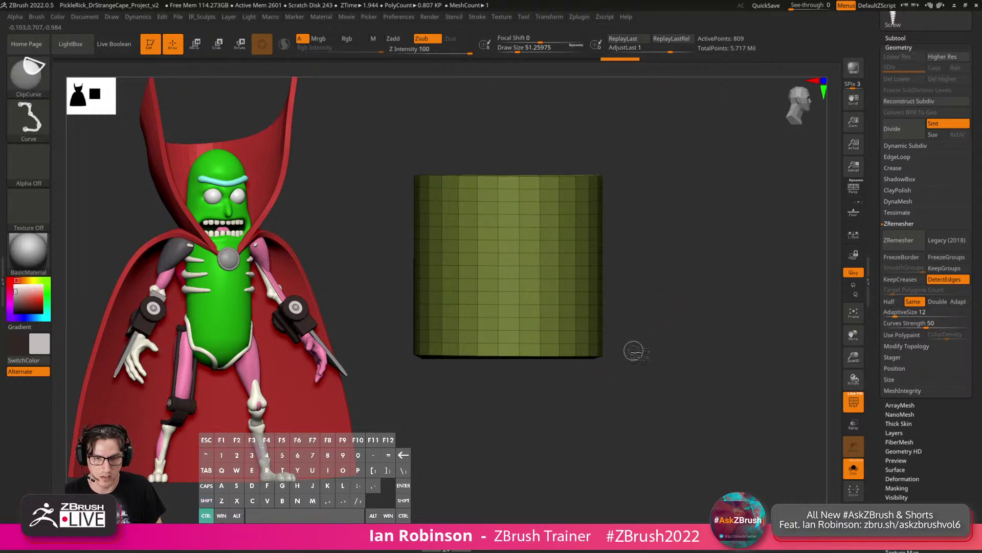
Delete the edge loop around the cylinder's top rim with the ZModeler brush.
{"action": "key", "text": "3"}
{"action": "left_click", "coordinate": [646, 225]}
{"action": "left_click_drag", "start_coordinate": [776, 202], "coordinate": [597, 228]}
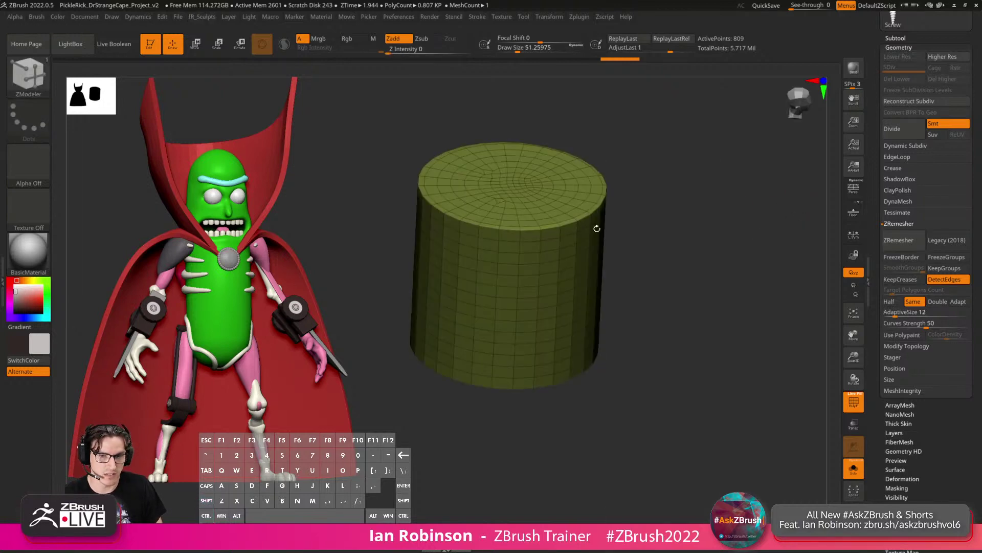
{"action": "left_click_drag", "start_coordinate": [680, 207], "coordinate": [696, 243]}
{"action": "left_click_drag", "start_coordinate": [718, 185], "coordinate": [717, 208], "text": "alt"}
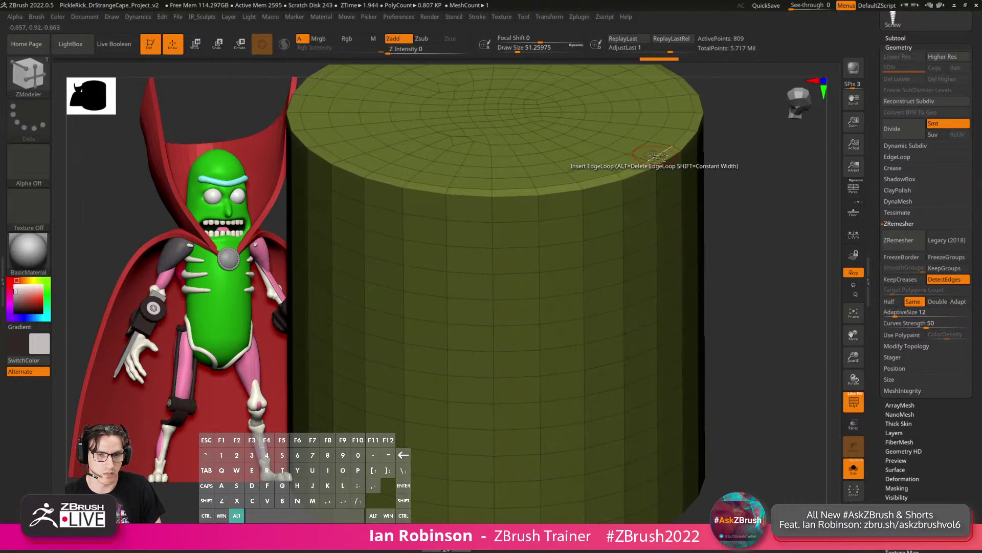
{"action": "left_click", "coordinate": [652, 158], "text": "alt"}
Clip the cylinder's top flat again in side view and remesh it with ZRemesher at Same with DetectEdges on.
{"action": "left_click_drag", "start_coordinate": [742, 171], "coordinate": [553, 187], "text": "shift"}
{"action": "left_click_drag", "start_coordinate": [379, 164], "coordinate": [728, 151], "text": "ctrl+shift"}
{"action": "left_click", "coordinate": [901, 240]}
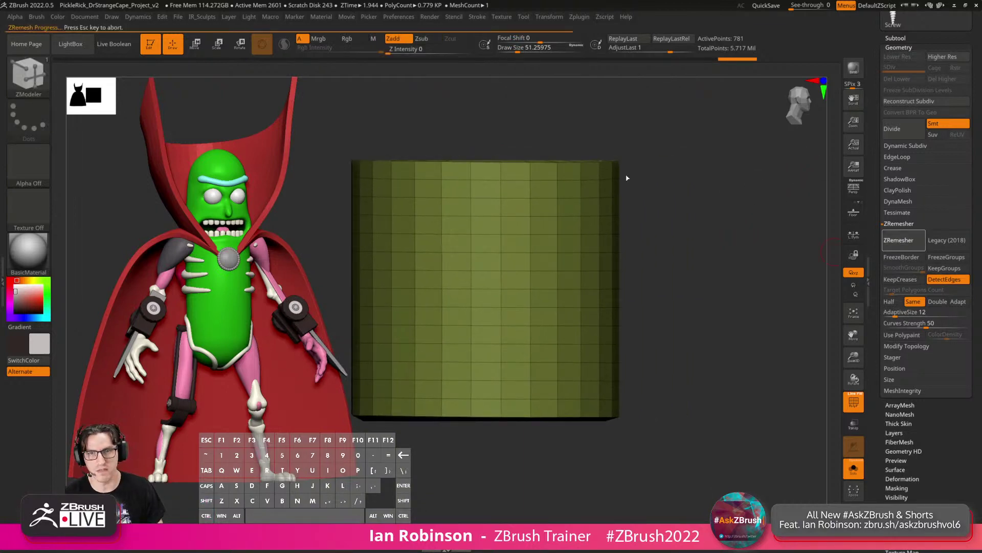
{"action": "mouse_move", "coordinate": [704, 213]}
{"action": "left_mouse_down"}
{"action": "mouse_move", "coordinate": [726, 239]}
{"action": "mouse_move", "coordinate": [724, 211]}
{"action": "left_mouse_up"}
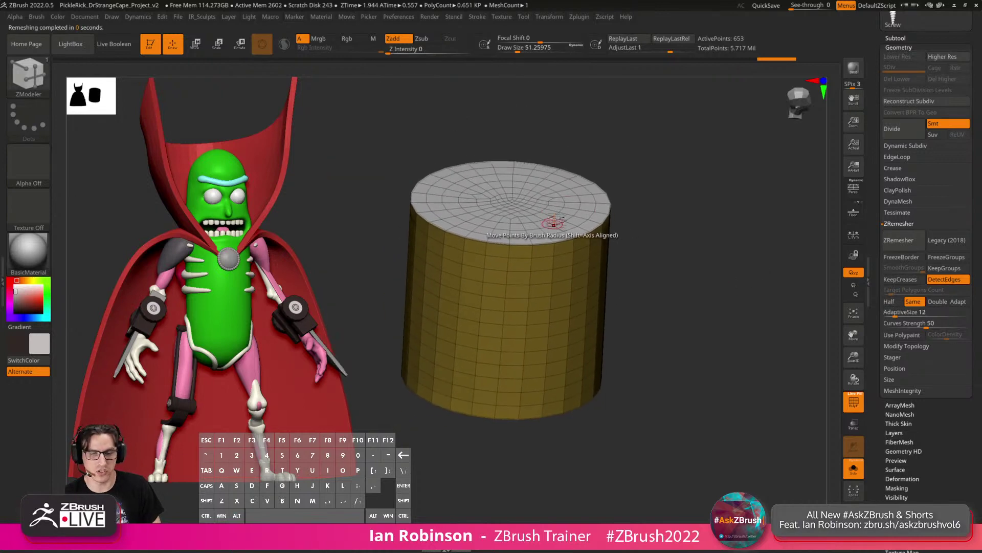
Isolate part of the remeshed cylinder, show the whole mesh again, and examine its top and side.
{"action": "left_click_drag", "start_coordinate": [555, 222], "coordinate": [717, 217]}
{"action": "left_click", "coordinate": [629, 213], "text": "ctrl+shift"}
{"action": "left_click", "coordinate": [695, 211], "text": "ctrl+shift"}
{"action": "left_click", "coordinate": [695, 211], "text": "ctrl+shift"}
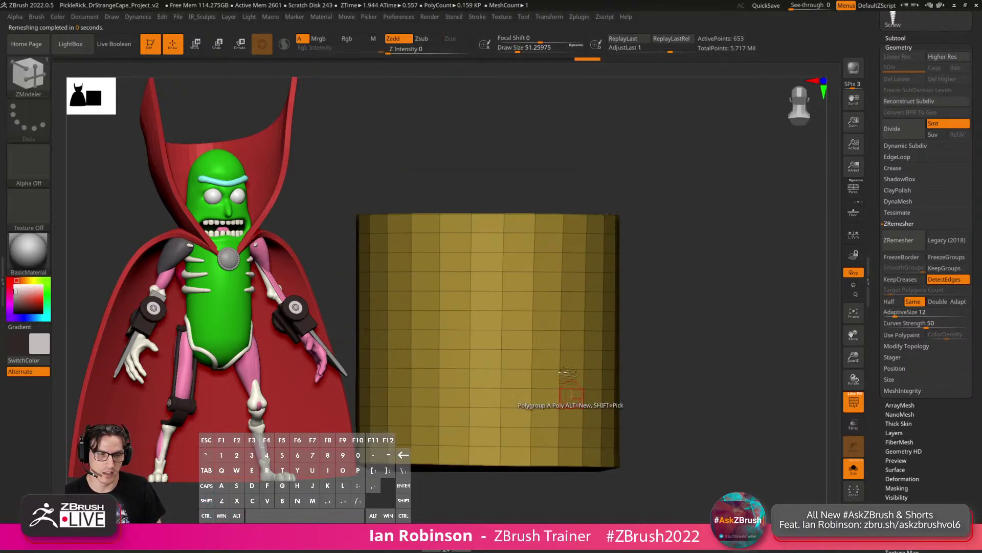
{"action": "left_click", "coordinate": [563, 392]}
Turn on Adapt, set AdaptiveSize to 10, and remesh the cylinder twice with ZRemesher at Same.
{"action": "left_click", "coordinate": [957, 301]}
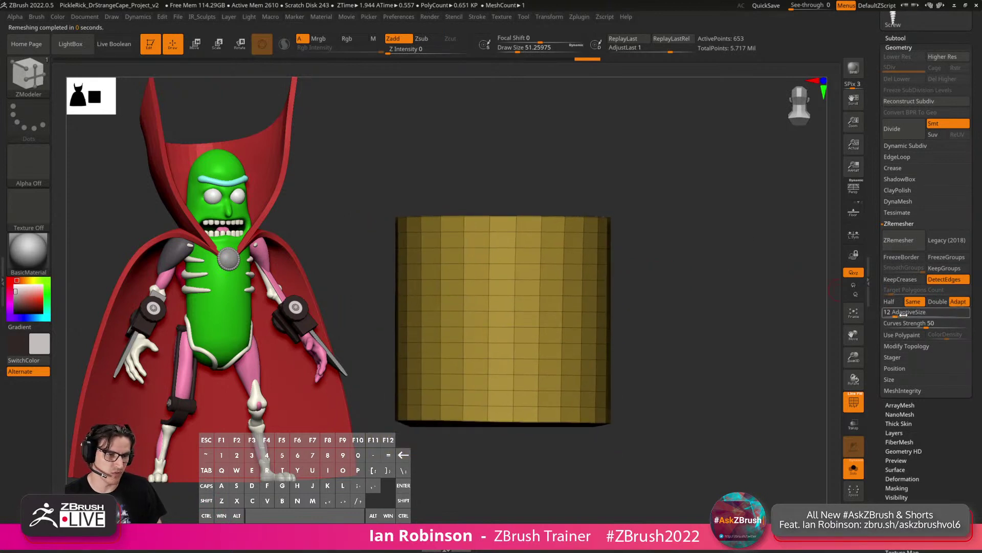
{"action": "left_click_drag", "start_coordinate": [896, 314], "coordinate": [893, 317]}
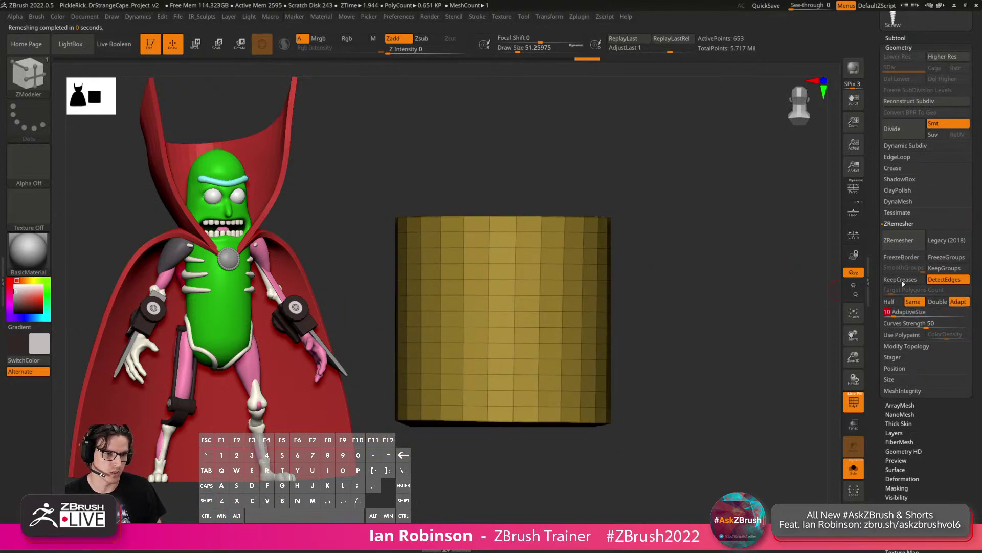
{"action": "left_click", "coordinate": [899, 240]}
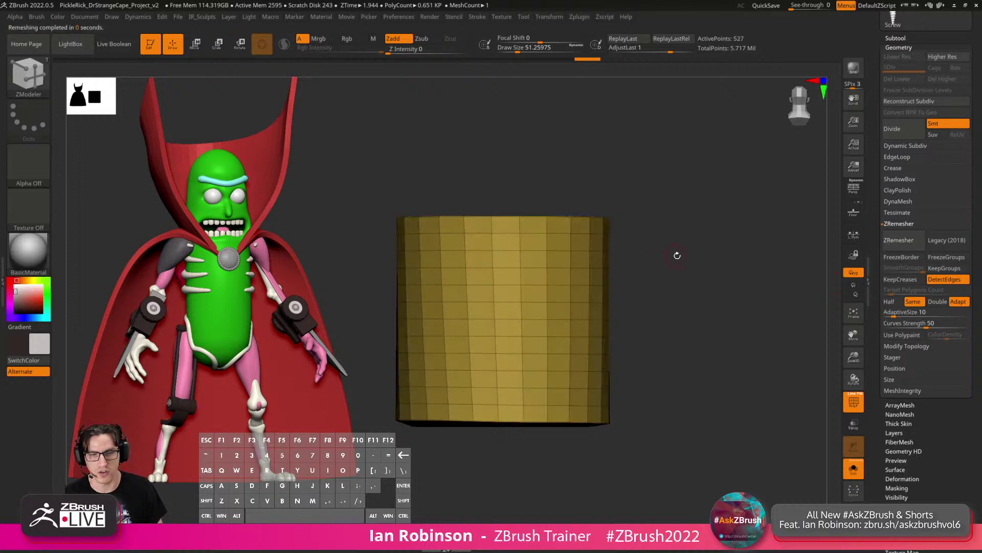
{"action": "left_click", "coordinate": [899, 240]}
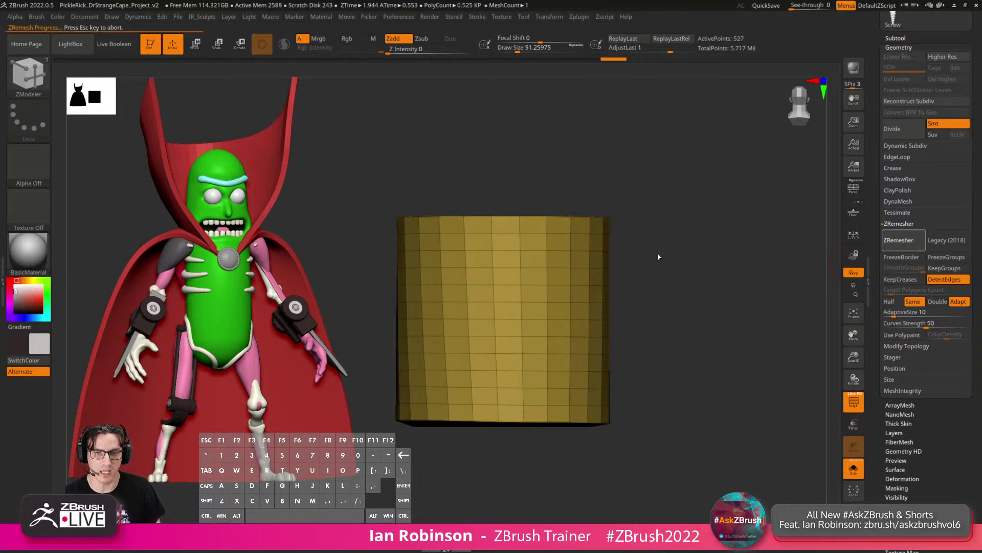
{"action": "left_click_drag", "start_coordinate": [667, 309], "coordinate": [764, 299]}
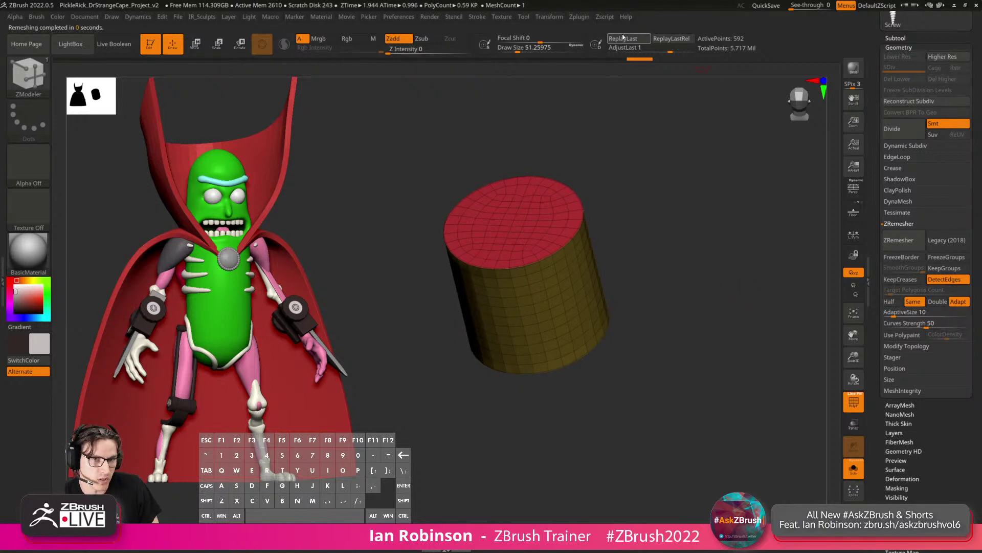
Turn on Z-axis symmetry alongside X and remesh the cylinder.
{"action": "left_click", "coordinate": [573, 19]}
{"action": "left_click", "coordinate": [549, 18]}
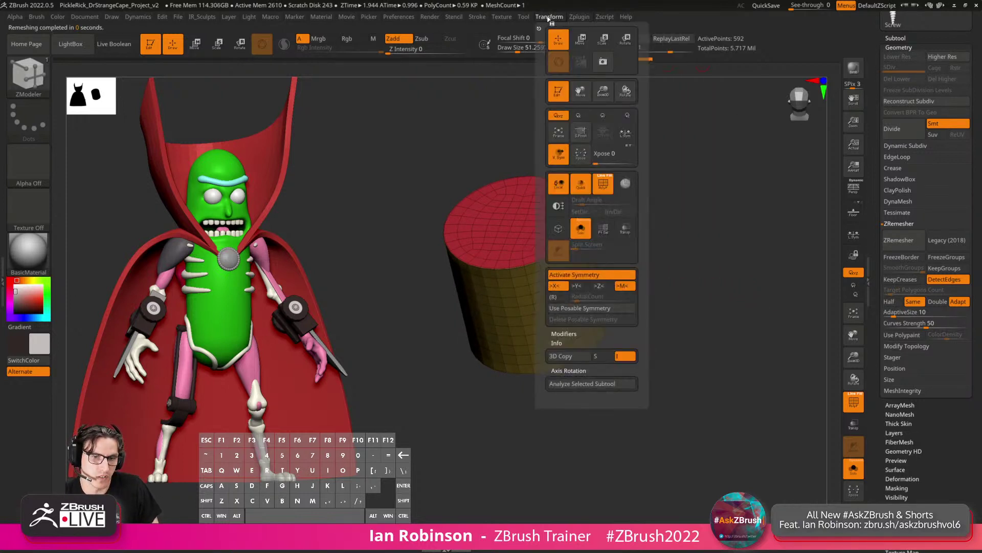
{"action": "left_click", "coordinate": [555, 19]}
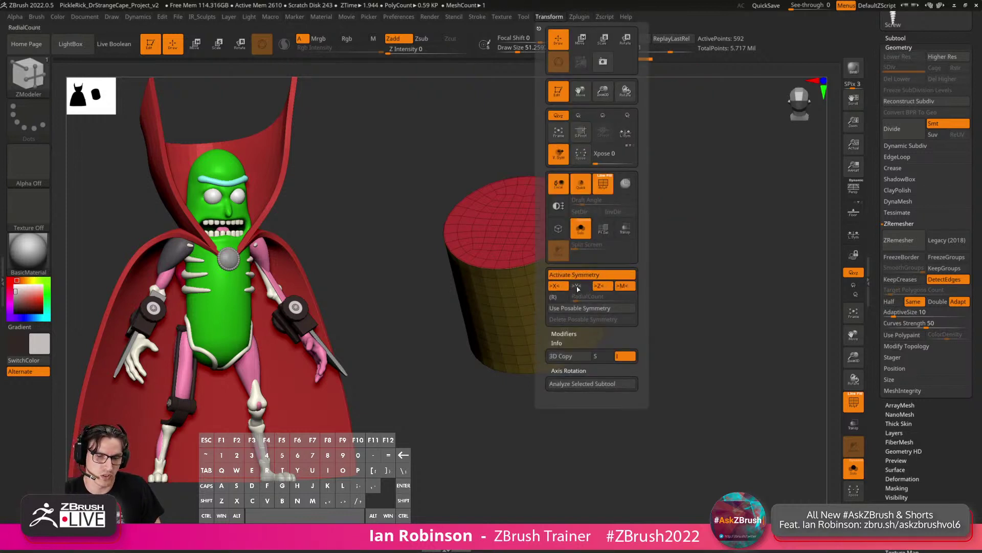
{"action": "left_click_drag", "start_coordinate": [707, 272], "coordinate": [702, 272]}
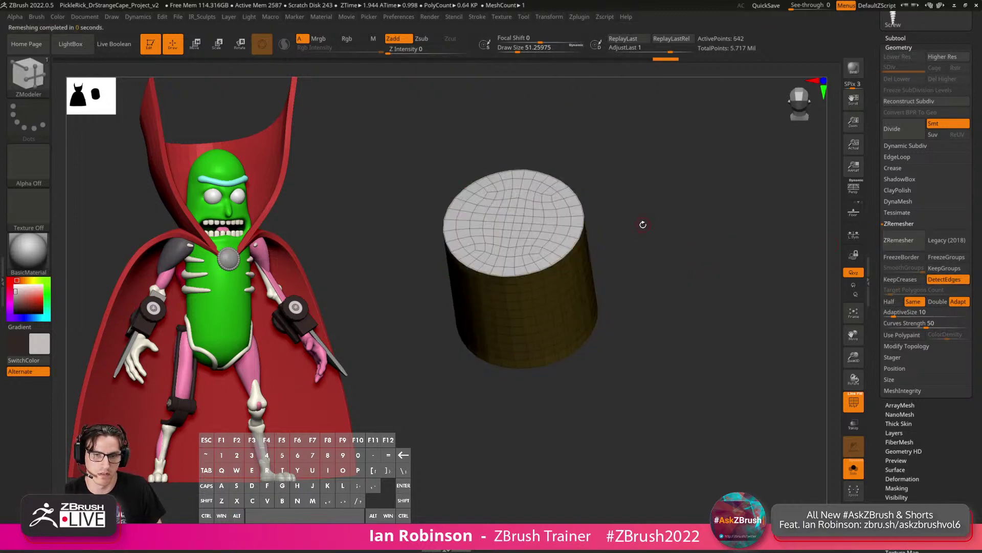
Undo the last remesh, run ZRemesher on the cylinder again, and examine the topology of its top.
{"action": "left_click_drag", "start_coordinate": [630, 246], "coordinate": [681, 232], "text": "shift"}
{"action": "key", "text": "ctrl+z"}
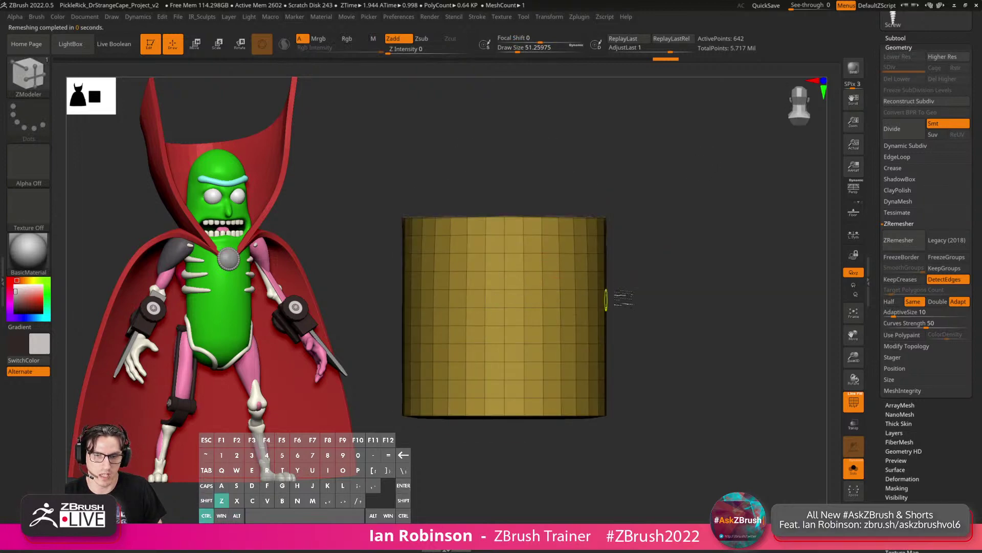
{"action": "left_click", "coordinate": [906, 241]}
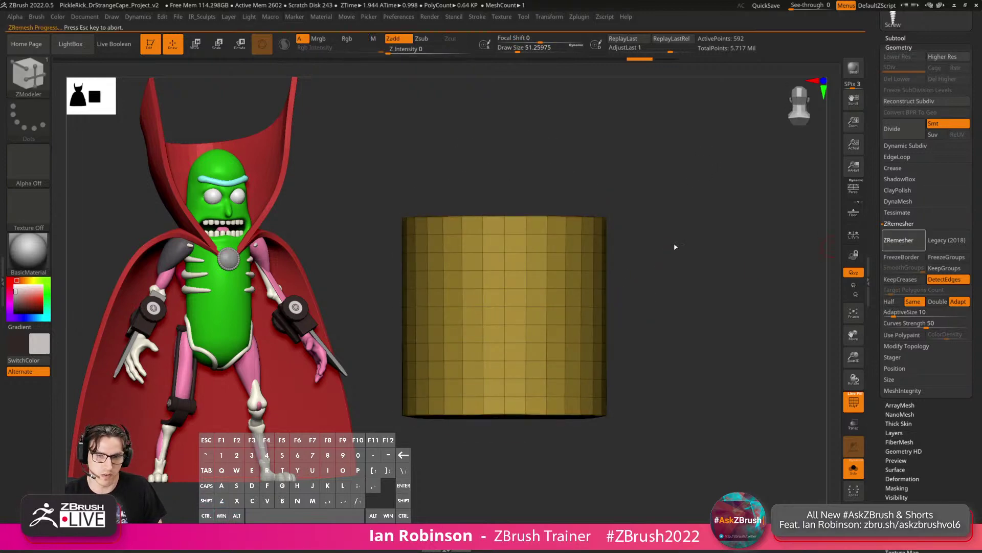
{"action": "left_click_drag", "start_coordinate": [739, 262], "coordinate": [709, 297]}
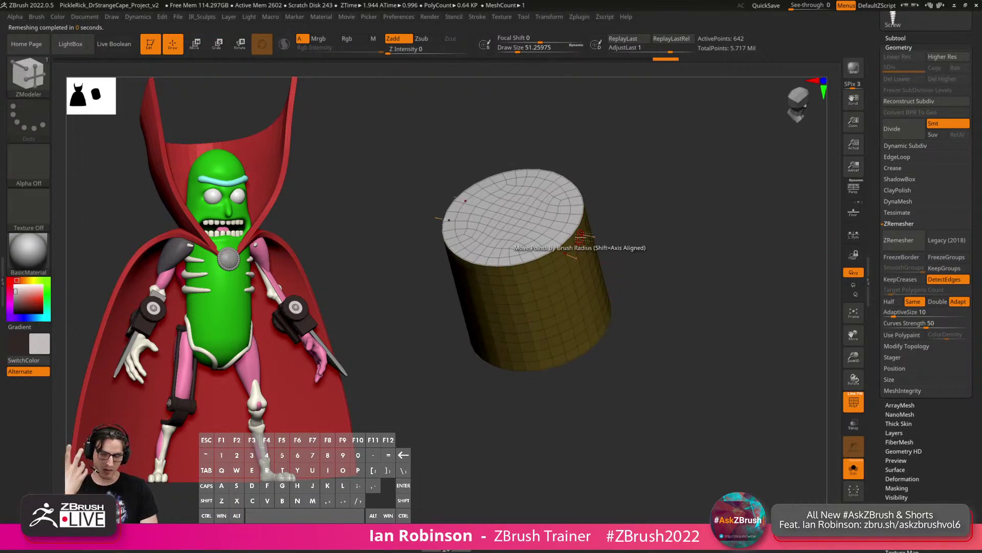
{"action": "left_click_drag", "start_coordinate": [640, 232], "coordinate": [666, 197]}
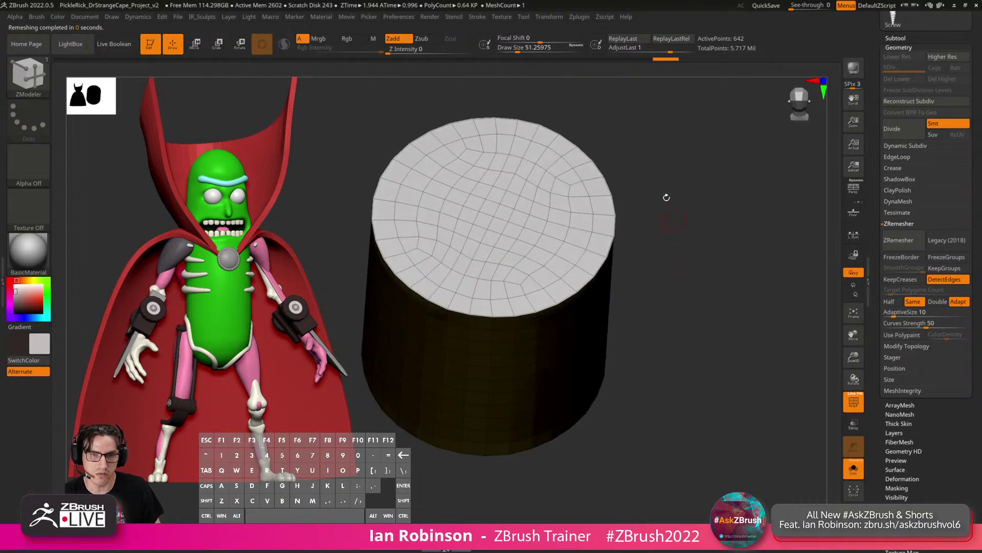
{"action": "left_click", "coordinate": [551, 17]}
{"action": "left_click", "coordinate": [580, 17]}
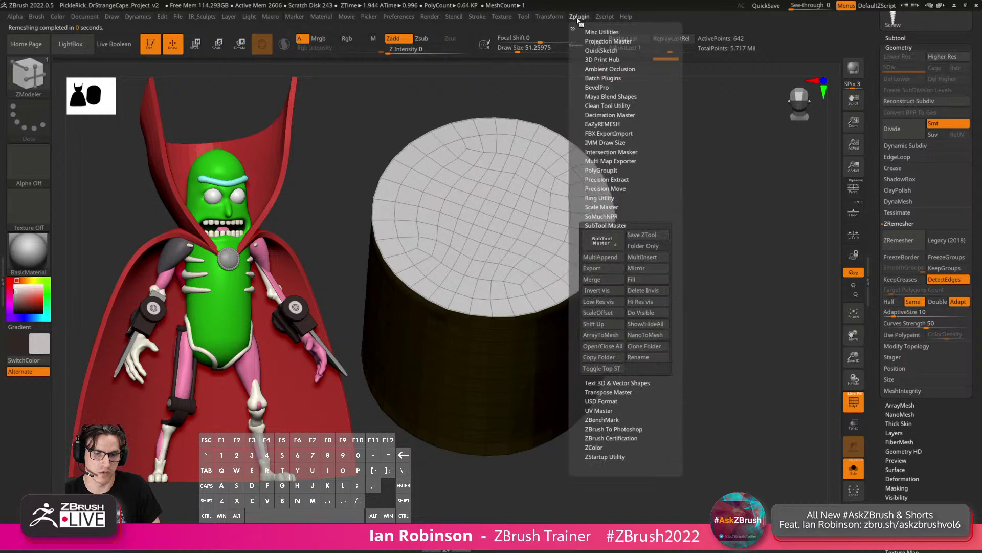
Lasso-mask one side of the cylinder's upper part, invert the mask, and move that part down with the gizmo.
{"action": "mouse_move", "coordinate": [738, 249]}
{"action": "left_mouse_down", "text": "shift"}
{"action": "mouse_move", "coordinate": [754, 246]}
{"action": "mouse_move", "coordinate": [750, 269]}
{"action": "left_mouse_up", "text": "shift"}
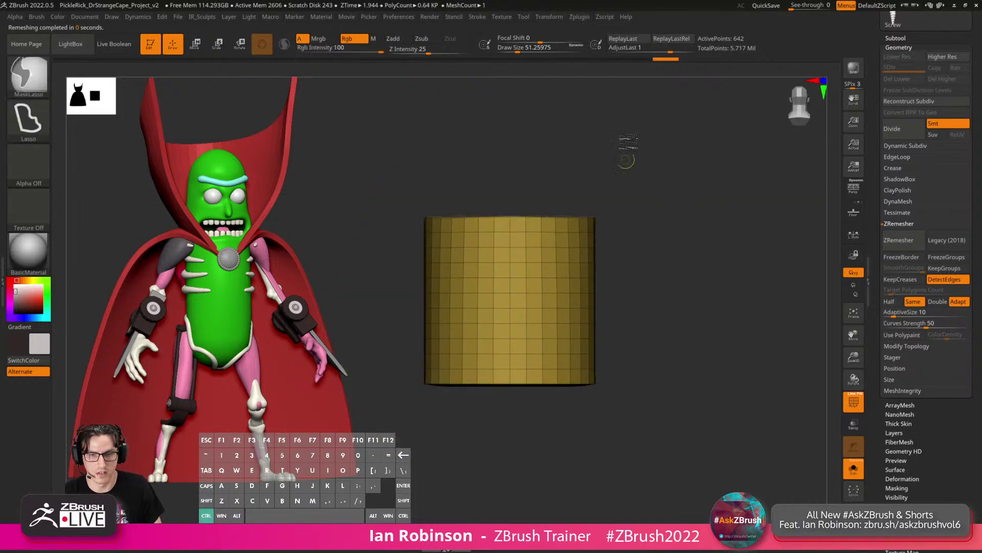
{"action": "mouse_move", "coordinate": [635, 144]}
{"action": "left_mouse_down", "text": "ctrl"}
{"action": "mouse_move", "coordinate": [540, 305]}
{"action": "mouse_move", "coordinate": [519, 209]}
{"action": "mouse_move", "coordinate": [637, 216]}
{"action": "mouse_move", "coordinate": [560, 307]}
{"action": "mouse_move", "coordinate": [511, 263]}
{"action": "mouse_move", "coordinate": [565, 230]}
{"action": "left_mouse_up", "text": "ctrl"}
{"action": "key", "text": "w"}
{"action": "left_click", "coordinate": [532, 199], "text": "ctrl"}
{"action": "left_click_drag", "start_coordinate": [510, 248], "coordinate": [510, 317]}
{"action": "key", "text": "q"}
{"action": "left_click_drag", "start_coordinate": [696, 334], "coordinate": [695, 312], "text": "ctrl"}
{"action": "left_click_drag", "start_coordinate": [695, 291], "coordinate": [686, 253]}
Undo the last change, move the lowered part back up slightly to form a step, and clear the mask.
{"action": "key", "text": "ctrl+z"}
{"action": "key", "text": "w"}
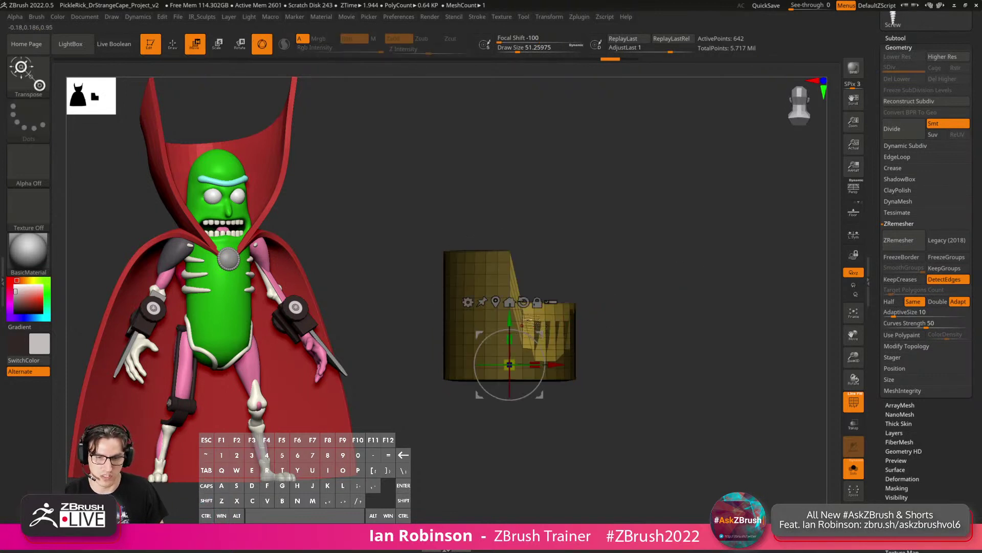
{"action": "left_click_drag", "start_coordinate": [509, 365], "coordinate": [511, 364]}
{"action": "left_click_drag", "start_coordinate": [510, 319], "coordinate": [510, 281]}
{"action": "key", "text": "q"}
{"action": "mouse_move", "coordinate": [638, 270]}
{"action": "left_mouse_down", "text": "ctrl"}
{"action": "mouse_move", "coordinate": [657, 284]}
{"action": "mouse_move", "coordinate": [641, 276]}
{"action": "left_mouse_up", "text": "ctrl"}
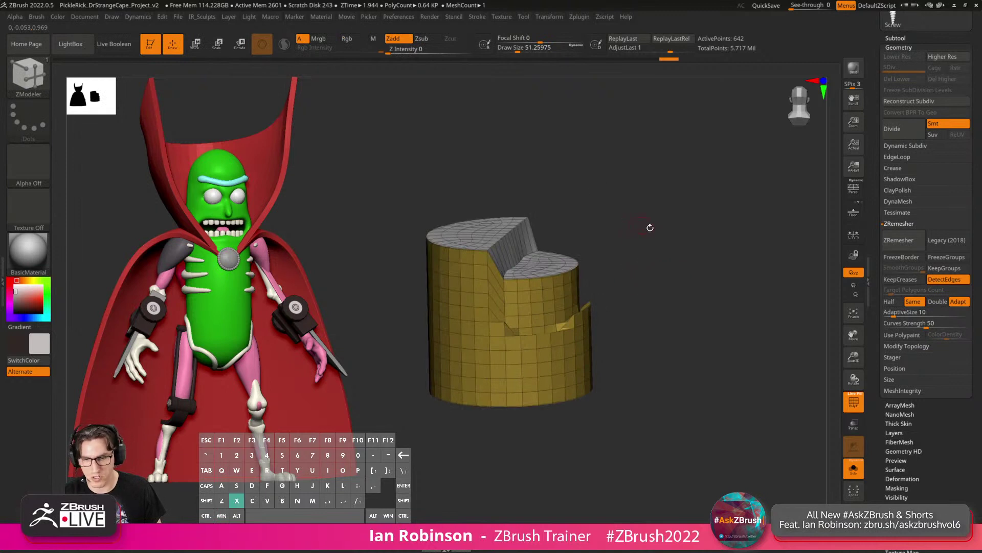
Try to clip the stepped cylinder along a line above its top in side view.
{"action": "left_click_drag", "start_coordinate": [651, 228], "coordinate": [642, 231], "text": "shift"}
{"action": "left_click_drag", "start_coordinate": [395, 170], "coordinate": [631, 193], "text": "ctrl+shift"}
{"action": "key", "text": "ctrl+z"}
{"action": "left_click_drag", "start_coordinate": [689, 207], "coordinate": [683, 194]}
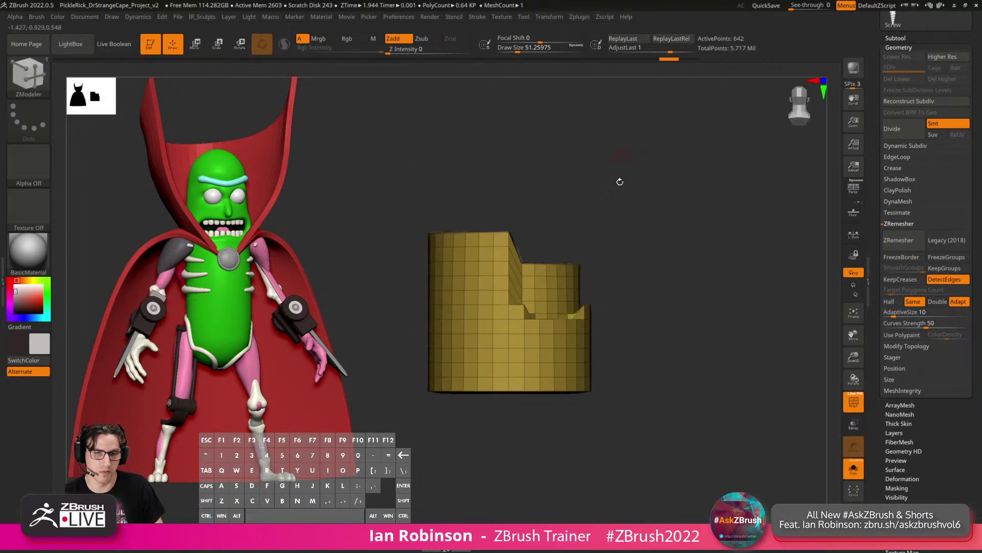
Remesh the stepped cylinder with ZRemesher at AdaptiveSize 10, examine the mirrored shape, and undo the remesh.
{"action": "left_click_drag", "start_coordinate": [620, 181], "coordinate": [590, 277]}
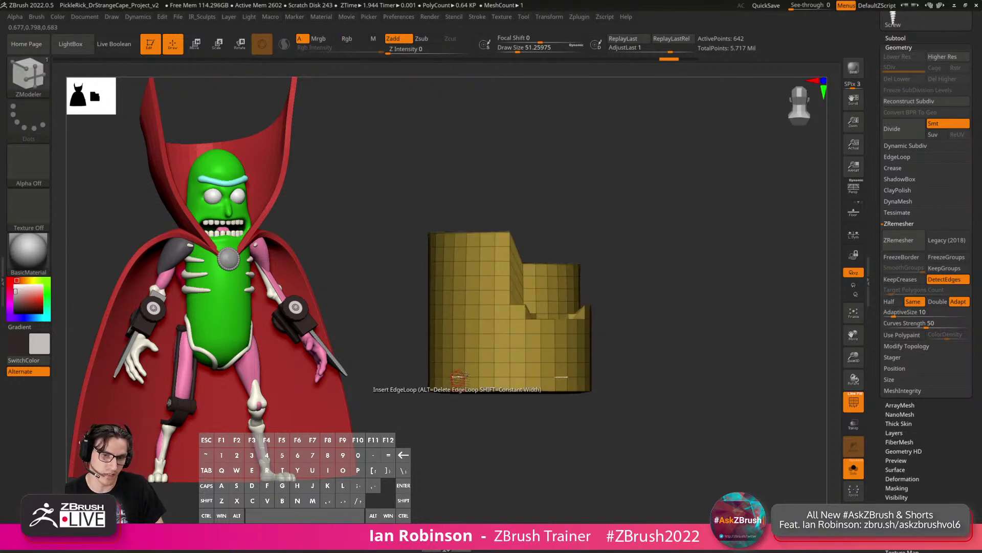
{"action": "left_click_drag", "start_coordinate": [654, 252], "coordinate": [720, 189], "text": "alt"}
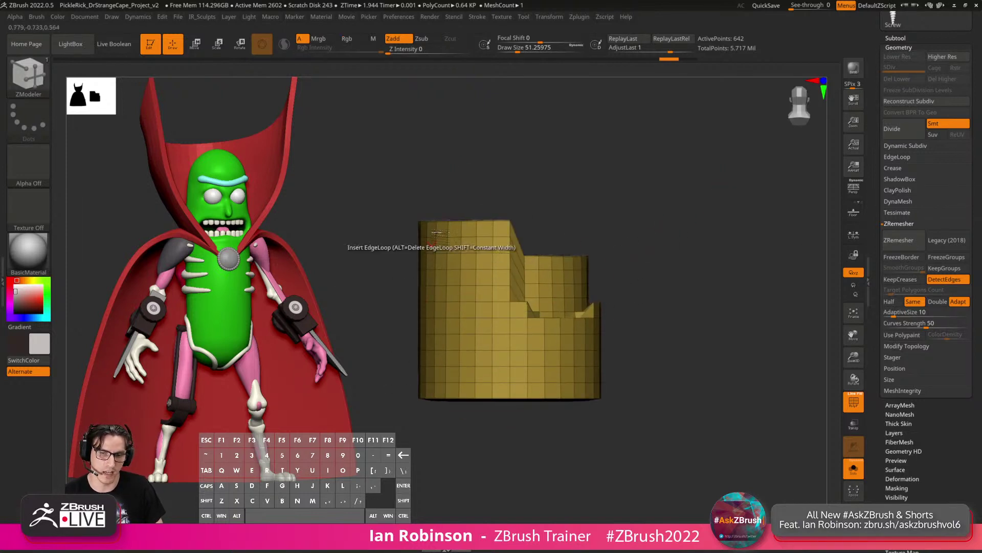
{"action": "left_click", "coordinate": [904, 244]}
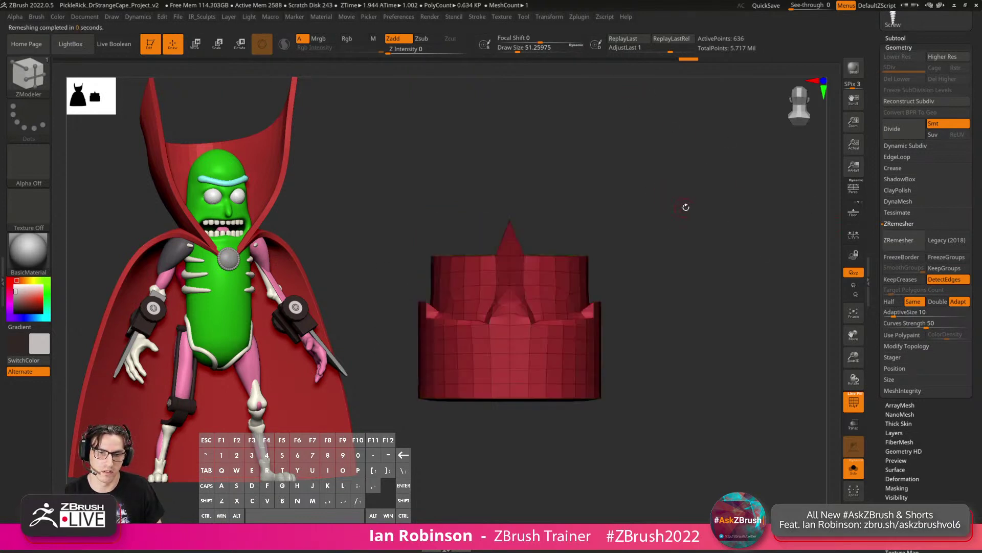
{"action": "left_click_drag", "start_coordinate": [675, 194], "coordinate": [653, 226]}
{"action": "key", "text": "ctrl+z"}
{"action": "key", "text": "ctrl+z"}
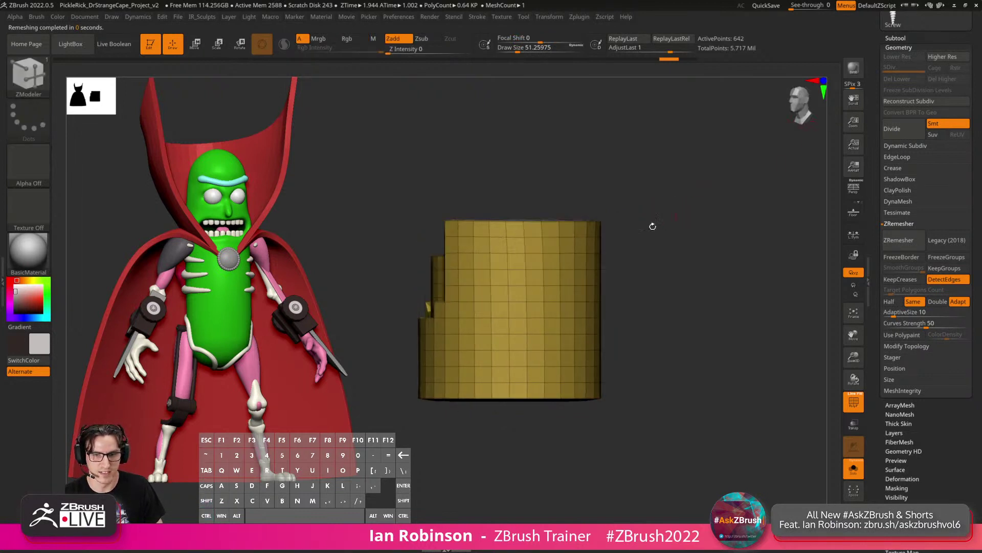
Rotate the stepped cylinder half a turn about its vertical axis with the gizmo and return to Draw mode.
{"action": "left_click_drag", "start_coordinate": [813, 104], "coordinate": [804, 107]}
{"action": "key", "text": "w"}
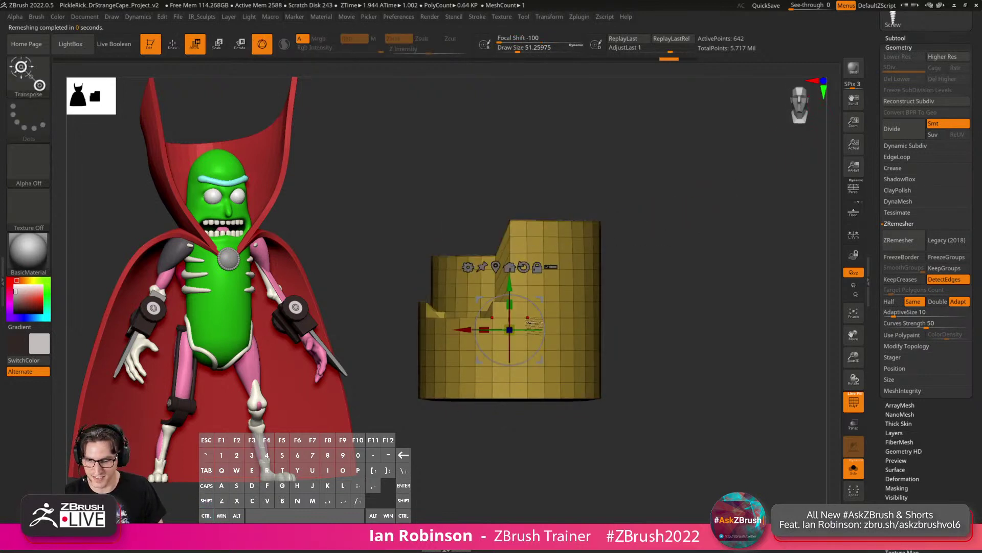
{"action": "mouse_move", "coordinate": [540, 327]}
{"action": "left_mouse_down", "text": "shift"}
{"action": "mouse_move", "coordinate": [410, 354]}
{"action": "mouse_move", "coordinate": [420, 353]}
{"action": "left_mouse_up", "text": "shift"}
{"action": "key", "text": "q"}
{"action": "left_click_drag", "start_coordinate": [702, 221], "coordinate": [711, 241], "text": "alt"}
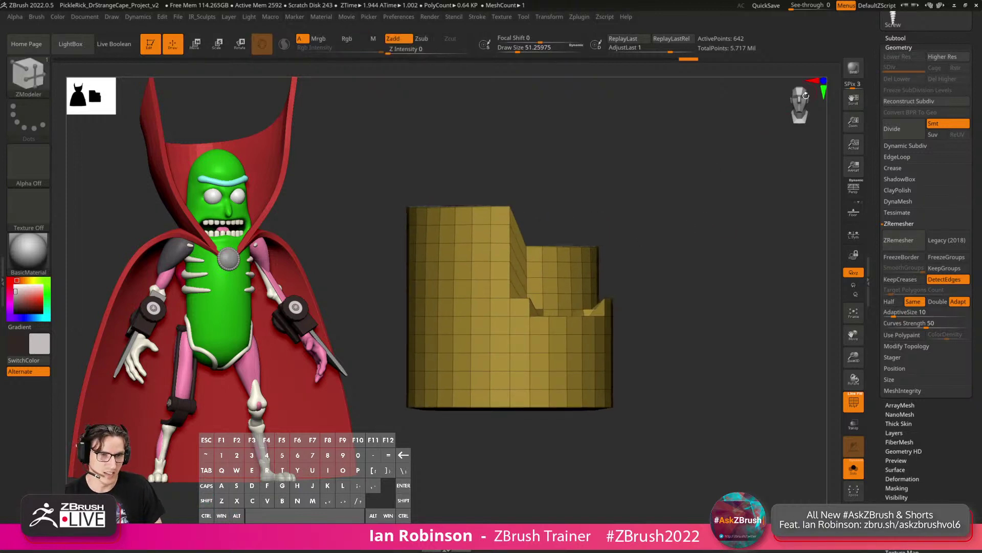
Remesh the rotated stepped cylinder with ZRemesher at Same and examine its symmetrical shape.
{"action": "left_click", "coordinate": [902, 240]}
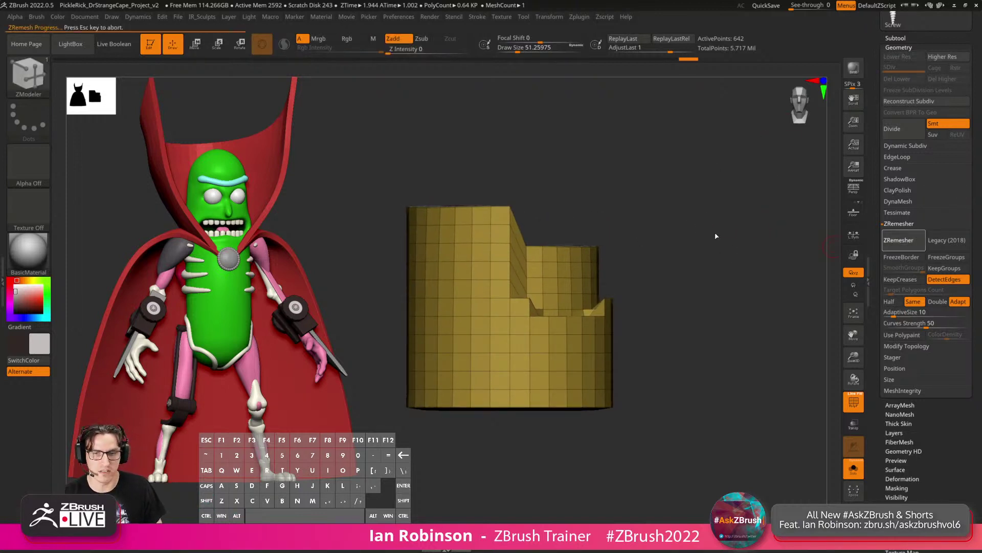
{"action": "left_click", "coordinate": [903, 240]}
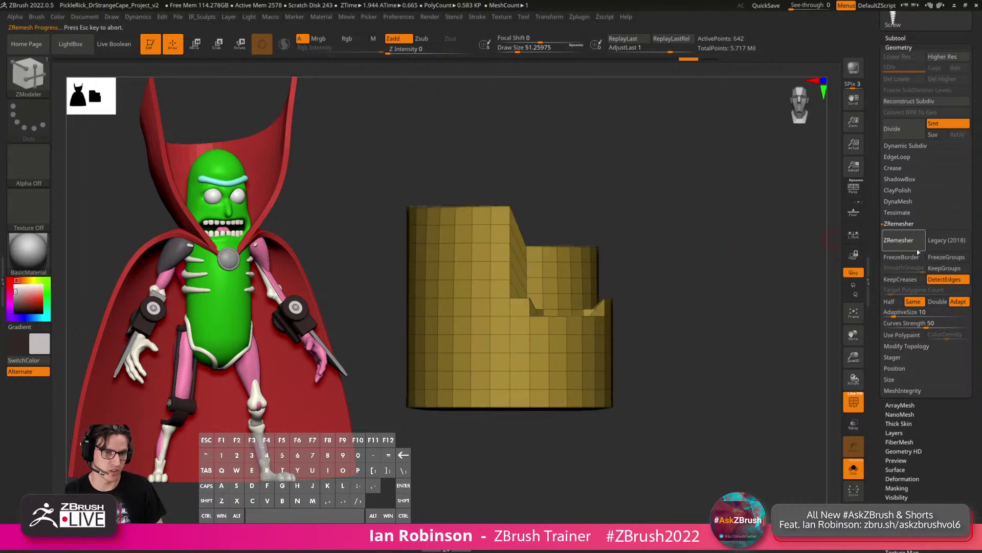
{"action": "left_click_drag", "start_coordinate": [719, 234], "coordinate": [568, 264]}
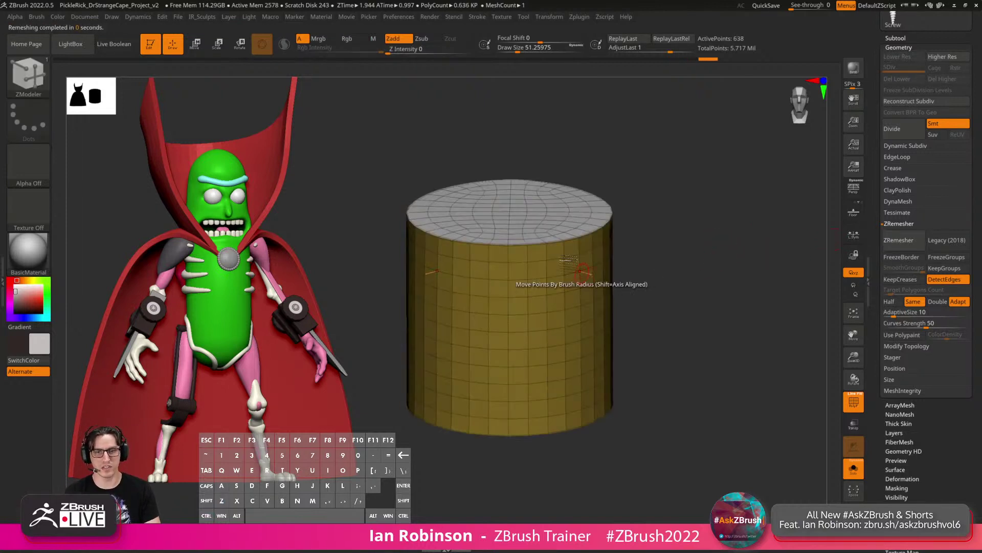
Choose the ZModeler brush for the remeshed cylinder.
{"action": "left_click_drag", "start_coordinate": [688, 195], "coordinate": [499, 234], "text": "alt"}
{"action": "mouse_move", "coordinate": [499, 199]}
{"action": "left_mouse_down", "text": "ctrl+shift"}
{"action": "mouse_move", "coordinate": [428, 394]}
{"action": "mouse_move", "coordinate": [534, 417]}
{"action": "left_mouse_up", "text": "ctrl+shift"}
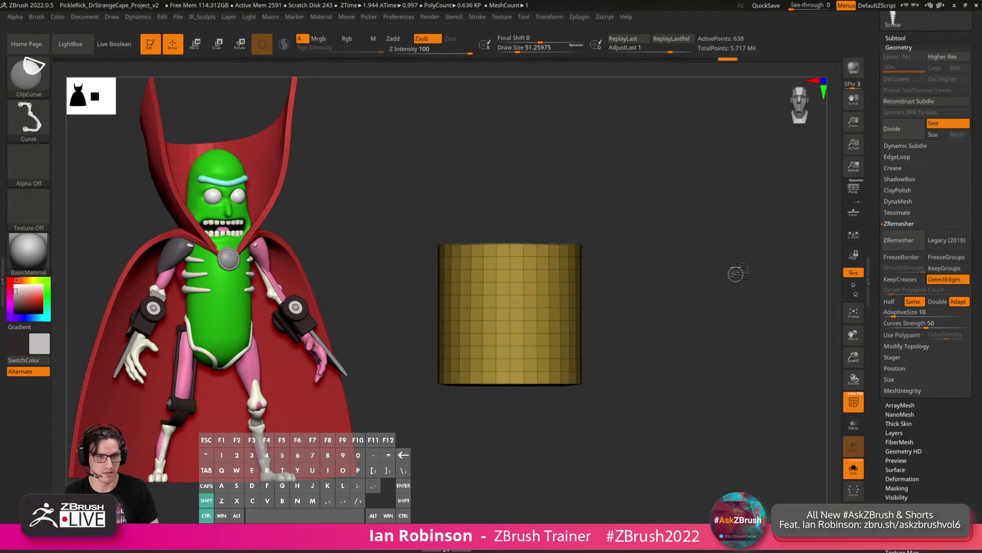
{"action": "key", "text": "b"}
{"action": "key", "text": "z"}
{"action": "key", "text": "m"}
{"action": "left_click_drag", "start_coordinate": [753, 213], "coordinate": [748, 244], "text": "alt"}
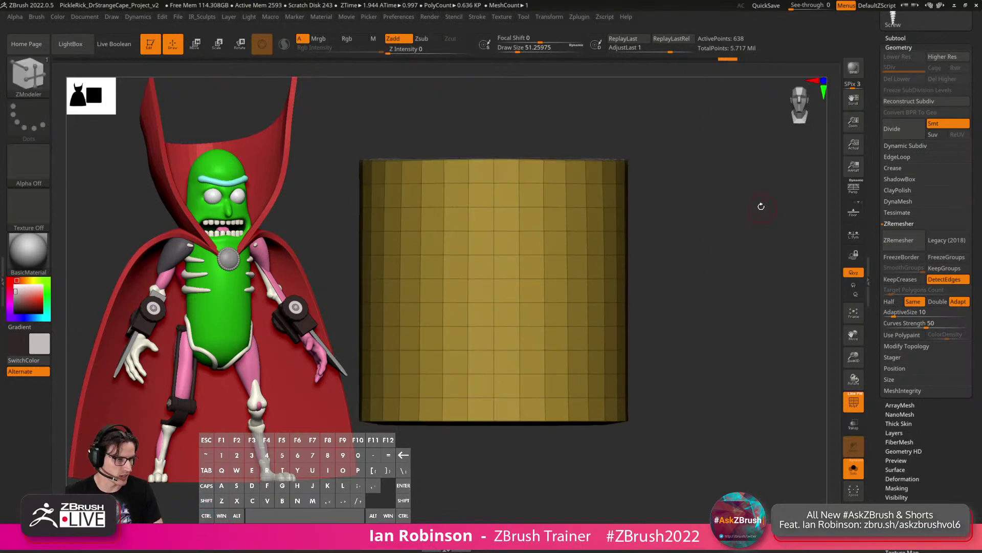
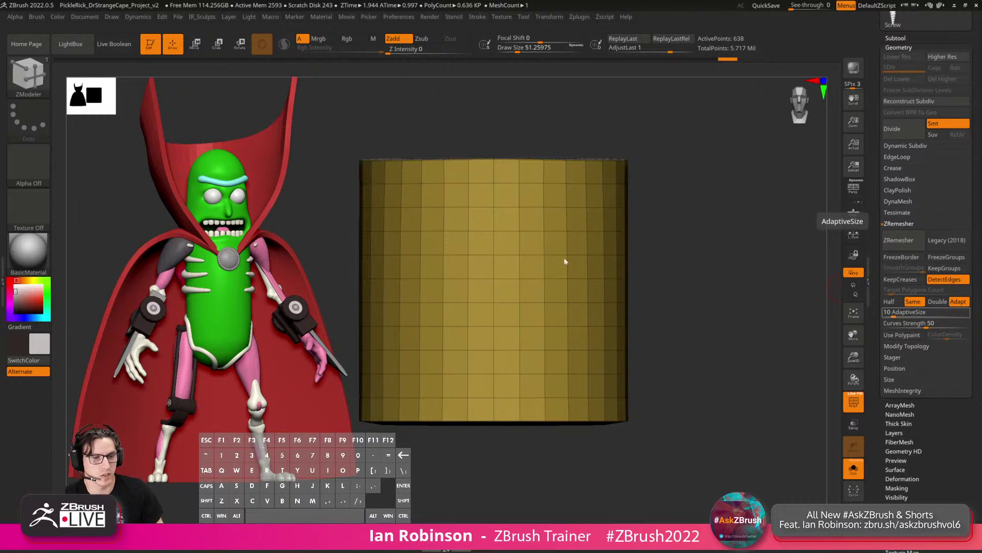
Restrict view rotation to the Y axis and check how the cylinder turns.
{"action": "left_click_drag", "start_coordinate": [743, 312], "coordinate": [734, 318]}
{"action": "mouse_move", "coordinate": [737, 304]}
{"action": "left_mouse_down"}
{"action": "mouse_move", "coordinate": [744, 287]}
{"action": "mouse_move", "coordinate": [739, 313]}
{"action": "mouse_move", "coordinate": [747, 304]}
{"action": "left_mouse_up"}
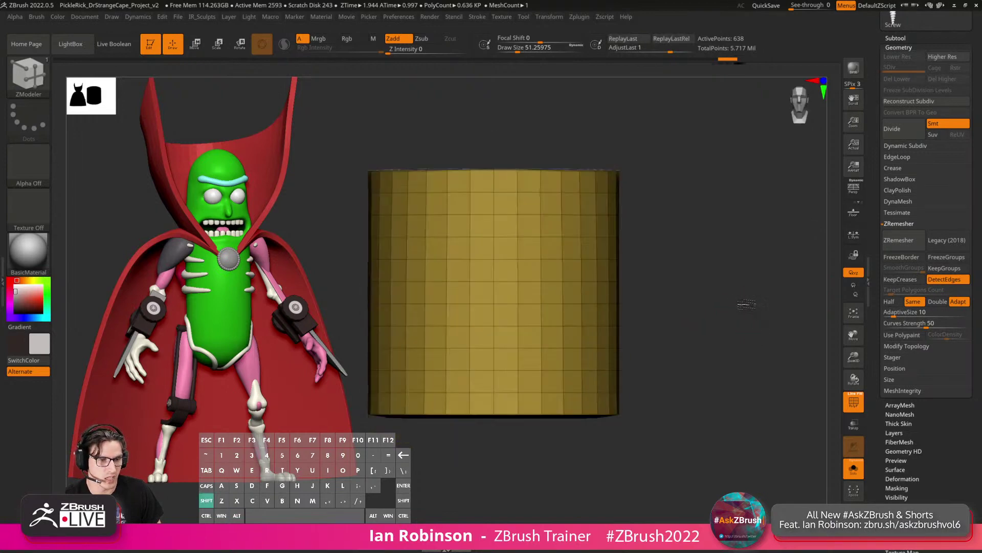
{"action": "left_click", "coordinate": [853, 285]}
{"action": "left_click_drag", "start_coordinate": [717, 286], "coordinate": [645, 217]}
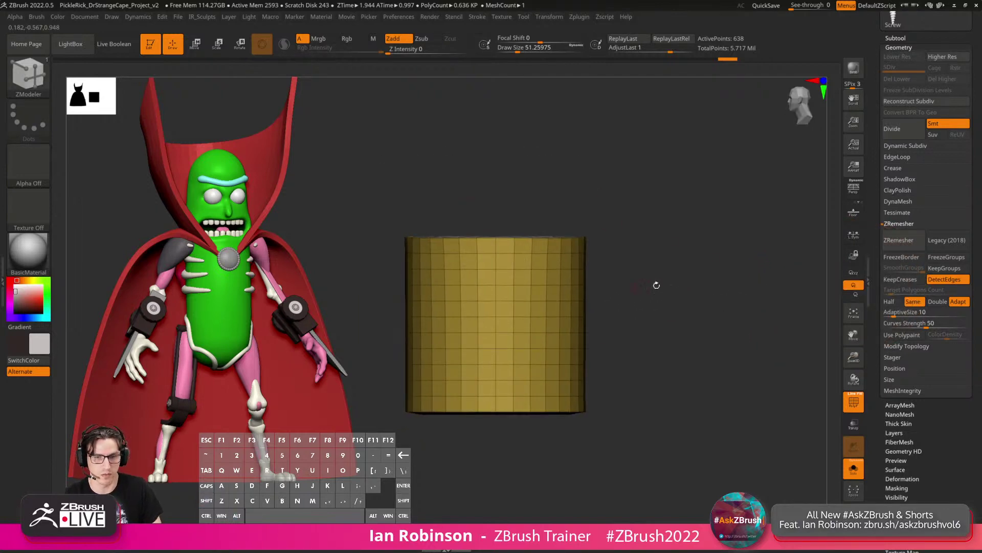
{"action": "left_click_drag", "start_coordinate": [657, 285], "coordinate": [703, 259], "text": "alt"}
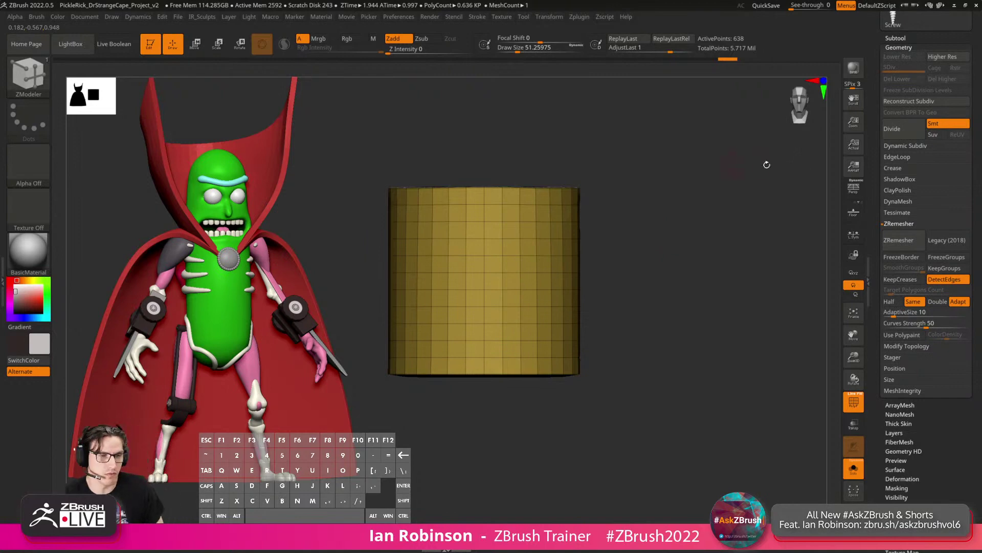
Delete the PM3D_Cylinder3D1_2 subtool and turn off Solo to show the whole character with the screw.
{"action": "left_click_drag", "start_coordinate": [978, 39], "coordinate": [959, 132]}
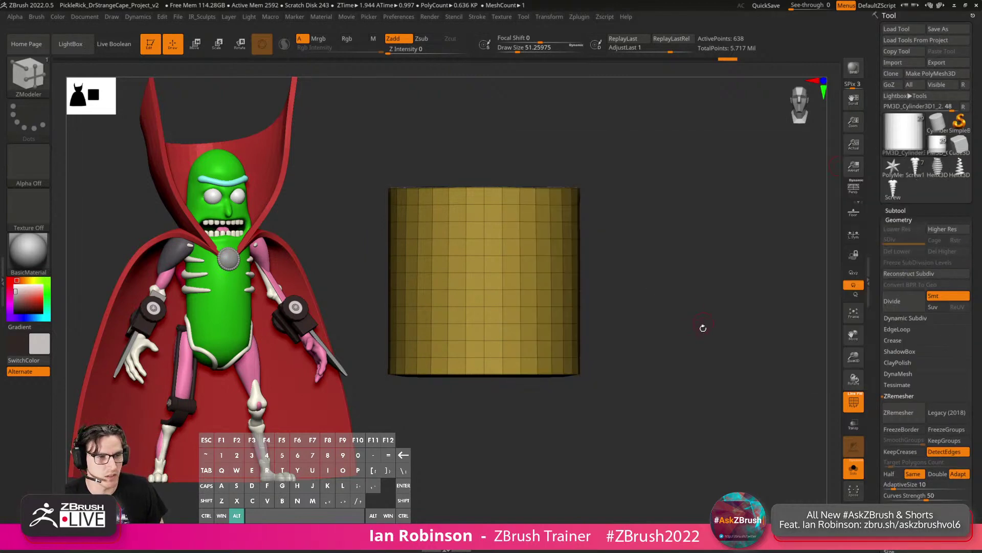
{"action": "left_click", "coordinate": [927, 209]}
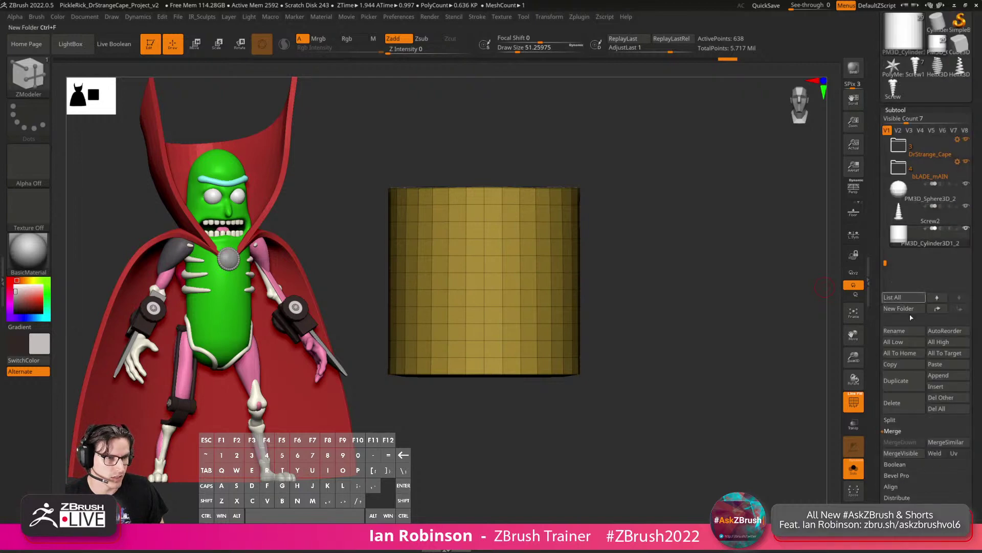
{"action": "left_click", "coordinate": [906, 405]}
{"action": "left_click", "coordinate": [903, 412]}
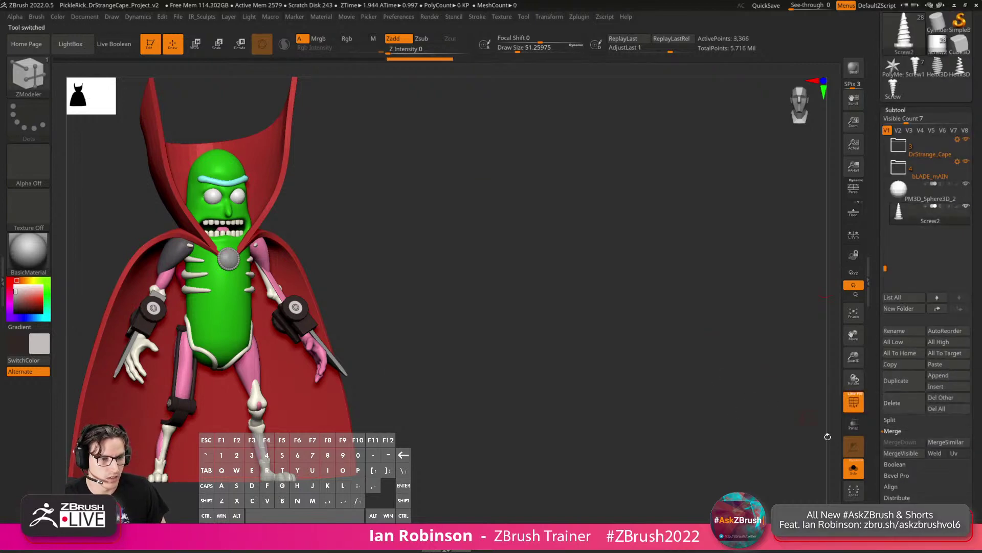
{"action": "left_click", "coordinate": [855, 468]}
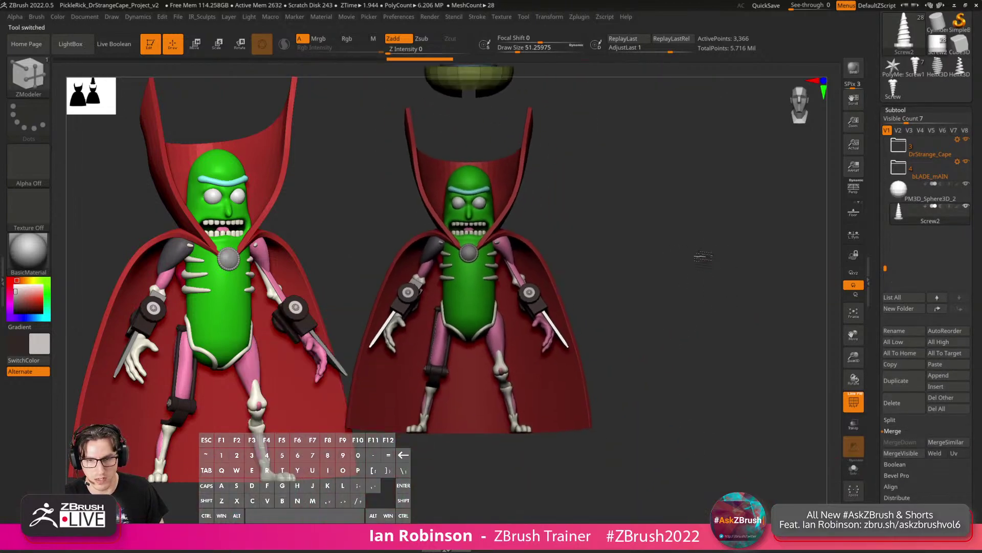
Lay the Screw2 subtool horizontally and place it into the side of the green pickle body with the gizmo.
{"action": "left_click_drag", "start_coordinate": [609, 139], "coordinate": [620, 270], "text": "alt"}
{"action": "key", "text": "w"}
{"action": "left_click_drag", "start_coordinate": [539, 183], "coordinate": [502, 205], "text": "shift"}
{"action": "key", "text": "ctrl+z"}
{"action": "left_click_drag", "start_coordinate": [557, 233], "coordinate": [601, 321]}
{"action": "left_click", "coordinate": [622, 226]}
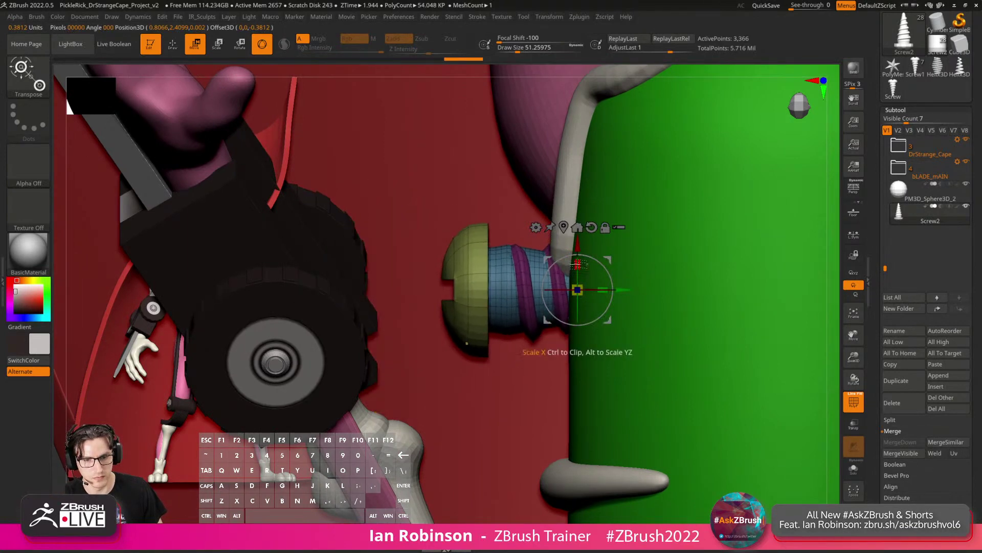
{"action": "left_click_drag", "start_coordinate": [579, 264], "coordinate": [585, 200]}
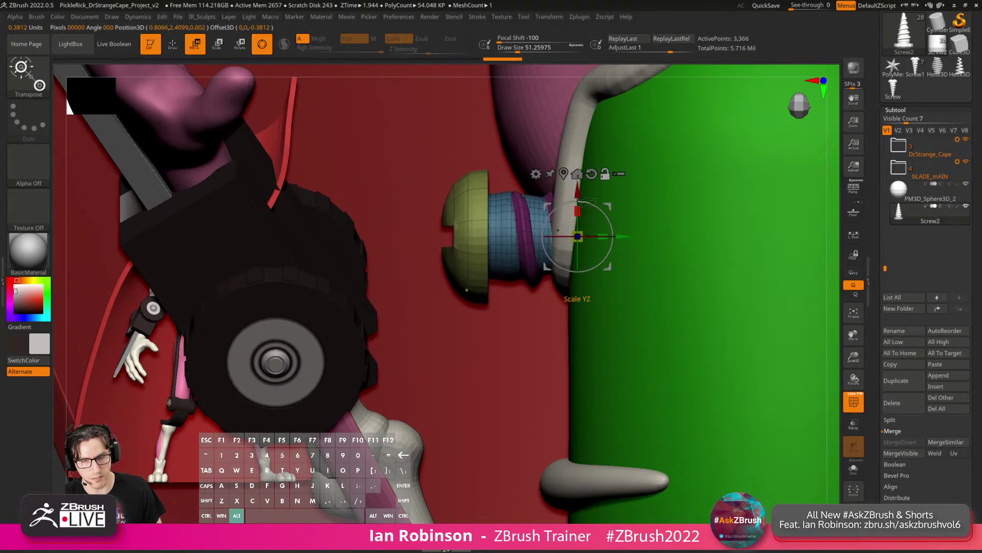
{"action": "right_click_drag", "start_coordinate": [585, 202], "coordinate": [590, 238], "text": "alt"}
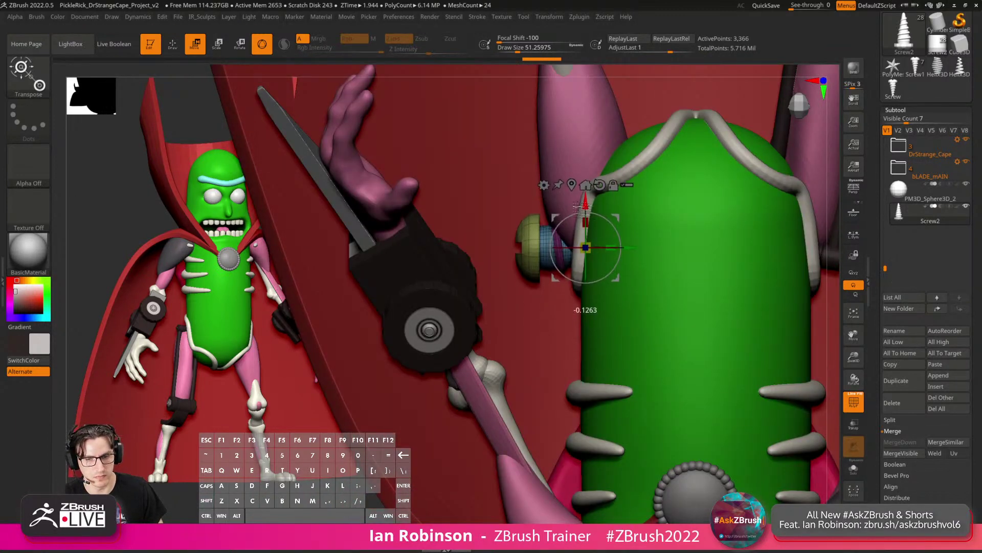
{"action": "key", "text": "q"}
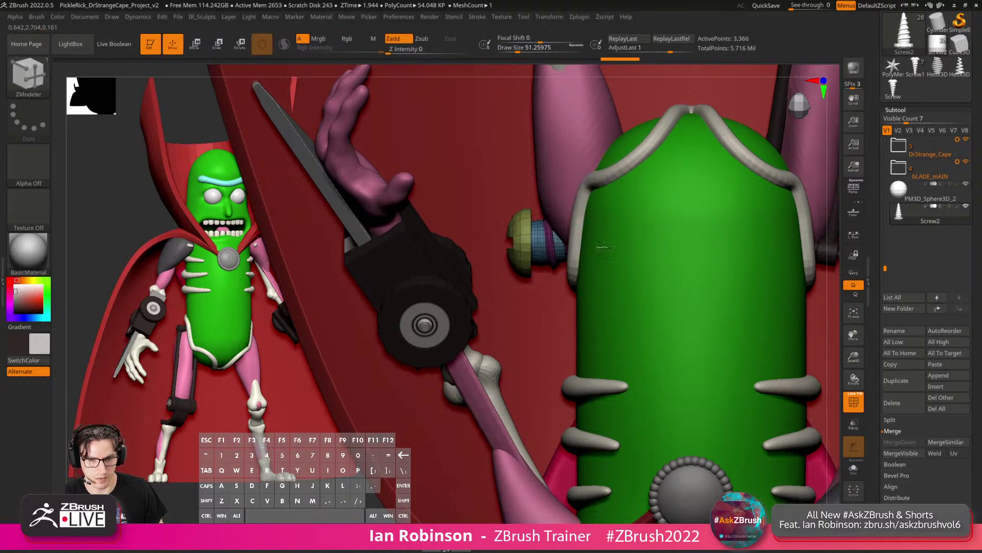
Adjust the screw's position against the hip above the pink thigh, with the polyframe hidden.
{"action": "mouse_move", "coordinate": [635, 250]}
{"action": "right_mouse_down"}
{"action": "mouse_move", "coordinate": [655, 241]}
{"action": "mouse_move", "coordinate": [689, 278]}
{"action": "mouse_move", "coordinate": [614, 279]}
{"action": "right_mouse_up"}
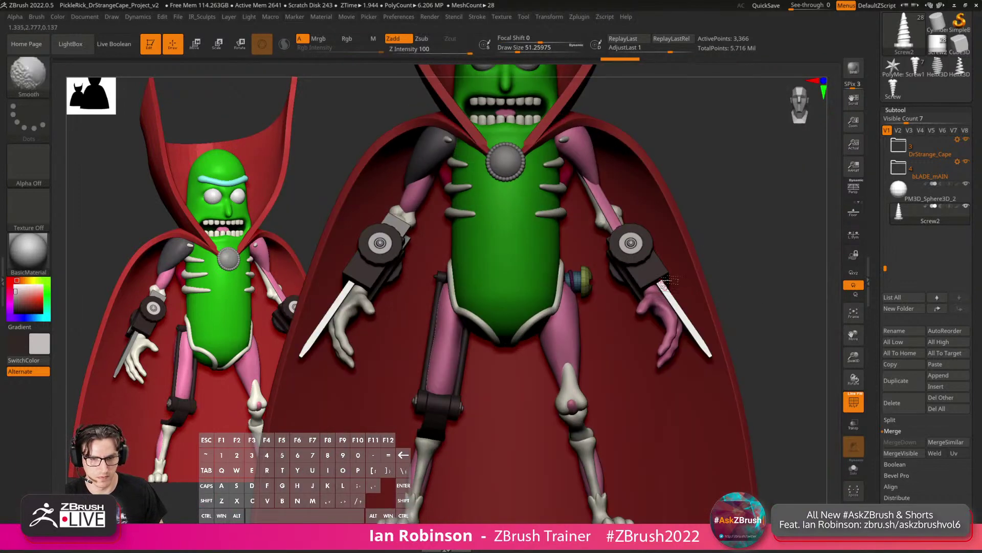
{"action": "key", "text": "w"}
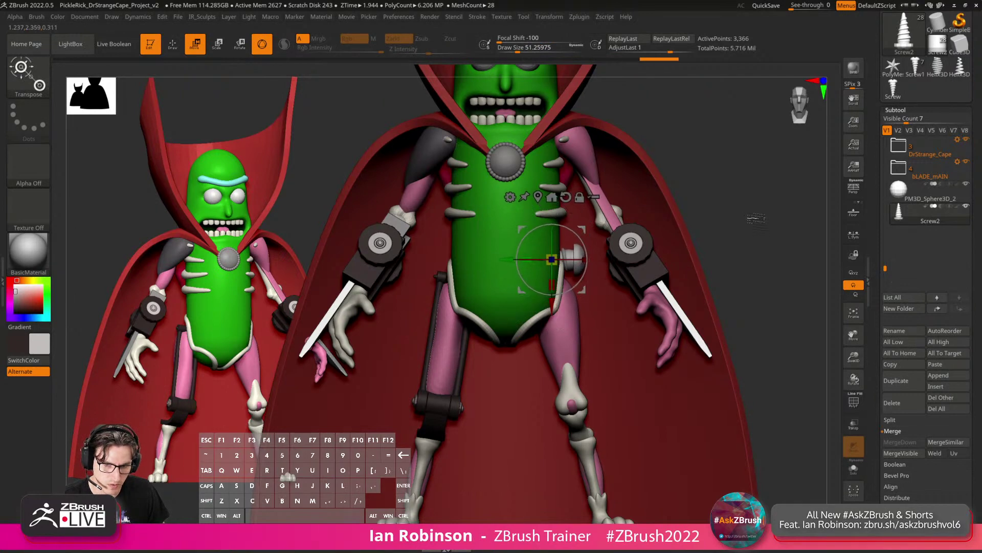
{"action": "right_click_drag", "start_coordinate": [776, 204], "coordinate": [757, 246]}
{"action": "key", "text": "q"}
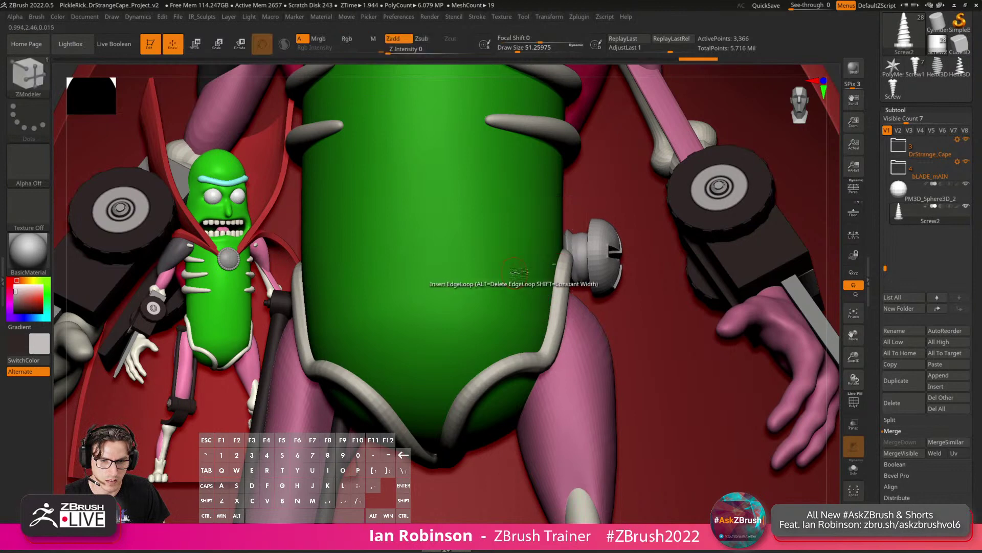
{"action": "mouse_move", "coordinate": [542, 261]}
{"action": "right_mouse_down"}
{"action": "mouse_move", "coordinate": [525, 303]}
{"action": "mouse_move", "coordinate": [573, 251]}
{"action": "right_mouse_up"}
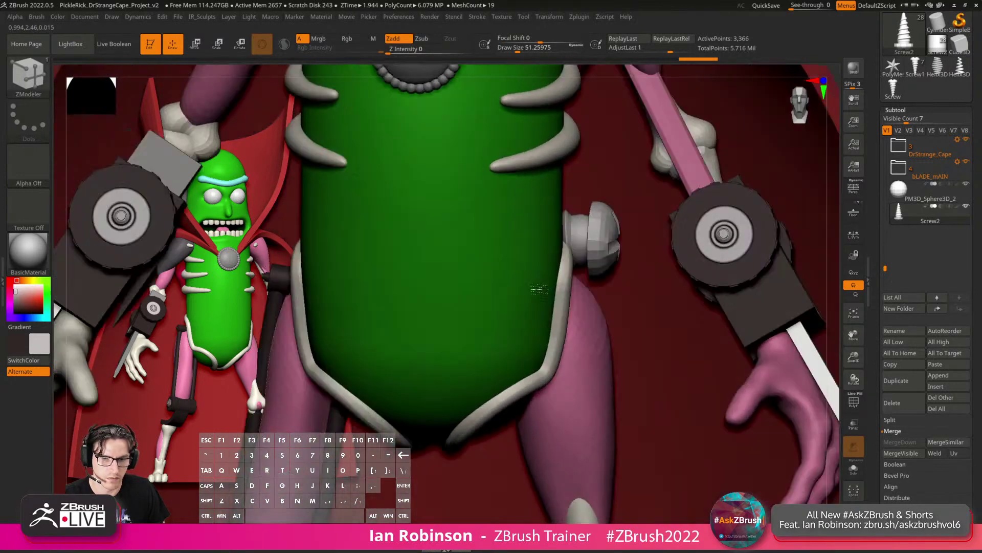
{"action": "key", "text": "w"}
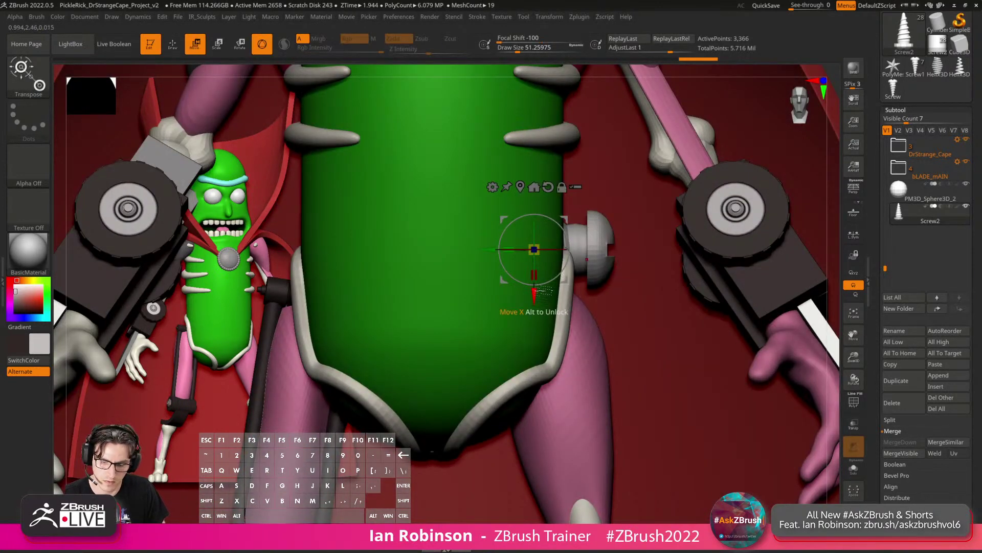
{"action": "key", "text": "q"}
Isolate the screw with its polyframe shown and turn off Dynamic Subdiv to expose the base mesh of its head.
{"action": "key", "text": "shift+f"}
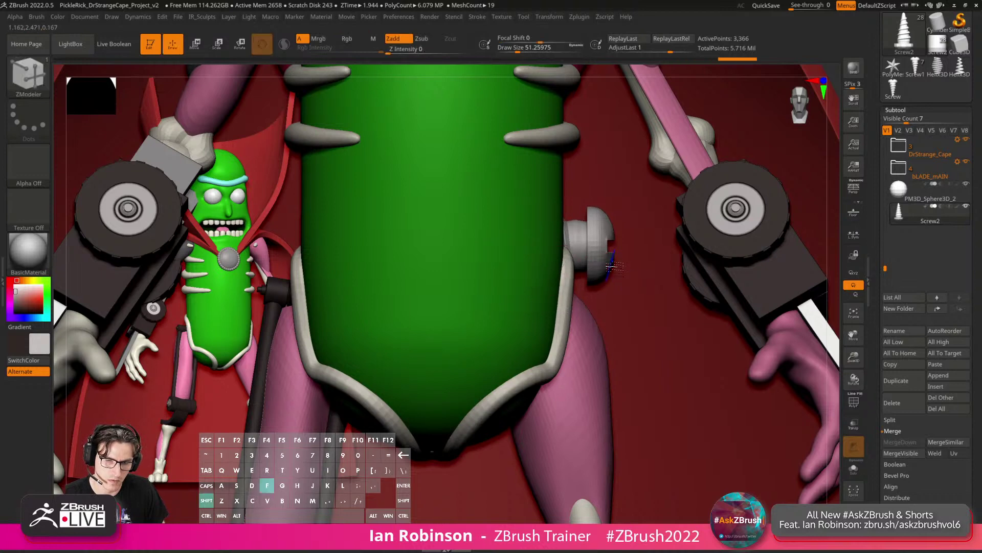
{"action": "right_click_drag", "start_coordinate": [603, 268], "coordinate": [855, 401]}
{"action": "left_click", "coordinate": [854, 467]}
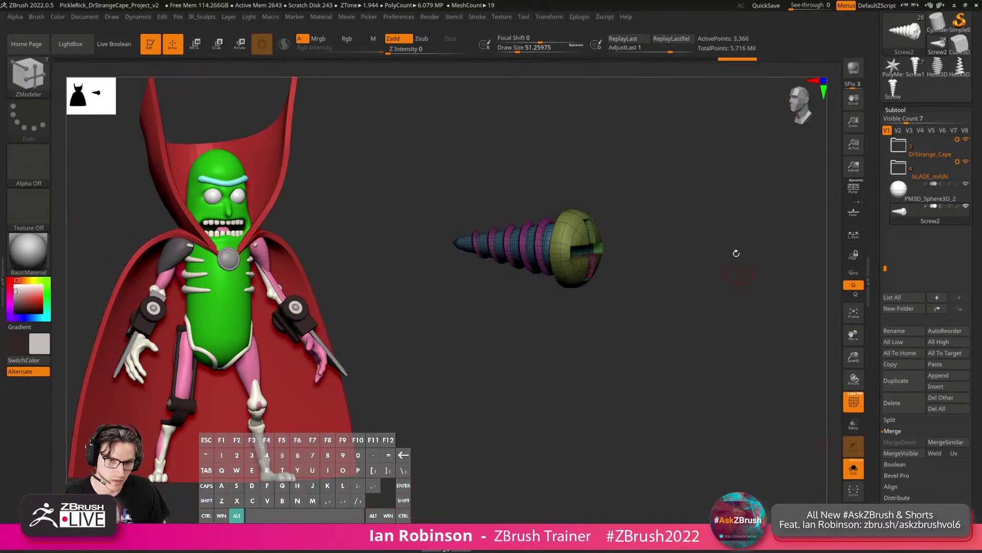
{"action": "key", "text": "2"}
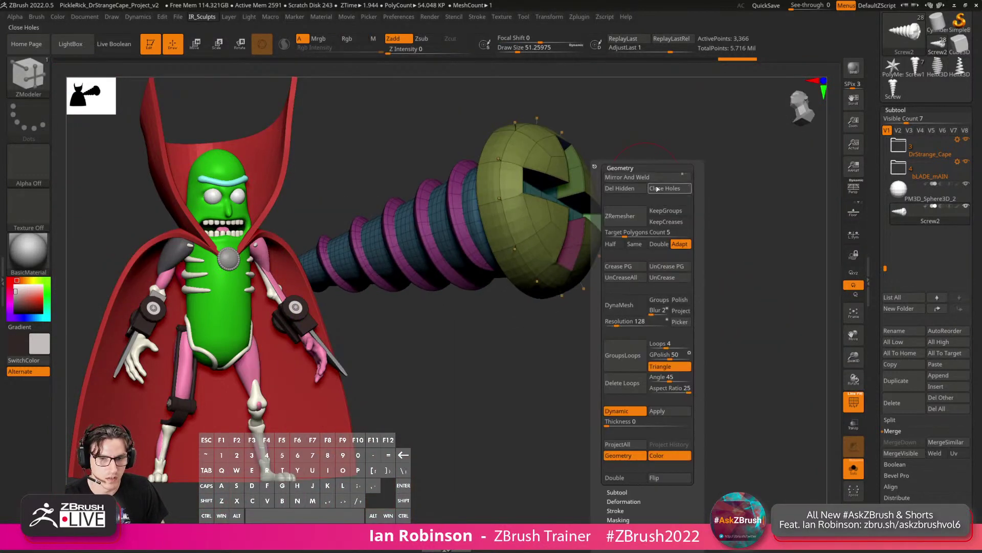
{"action": "left_click_drag", "start_coordinate": [647, 127], "coordinate": [660, 225]}
{"action": "key", "text": "shift+d"}
{"action": "key", "text": "shift+f"}
{"action": "key", "text": "shift+f"}
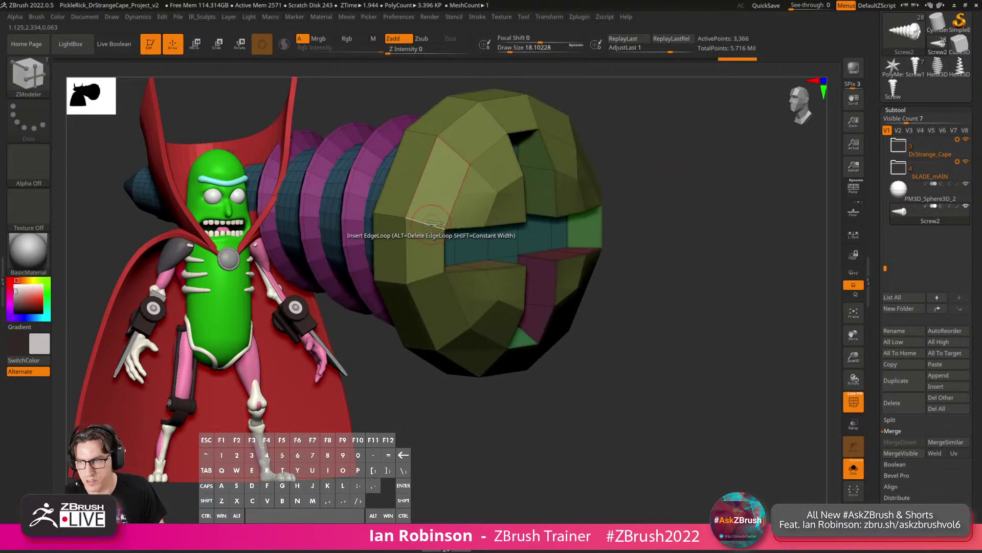
Try inserting supporting edge loops around the screw head with ZModeler and preview them with Dynamic Subdiv.
{"action": "key", "text": "space"}
{"action": "left_click_drag", "start_coordinate": [428, 234], "coordinate": [400, 219]}
{"action": "left_click", "coordinate": [514, 210]}
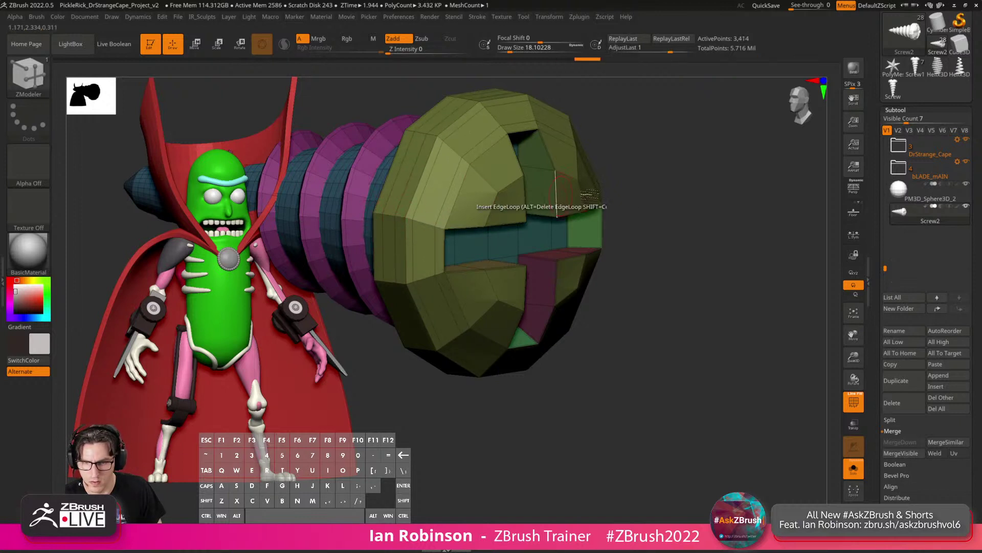
{"action": "key", "text": "d"}
{"action": "key", "text": "ctrl+z"}
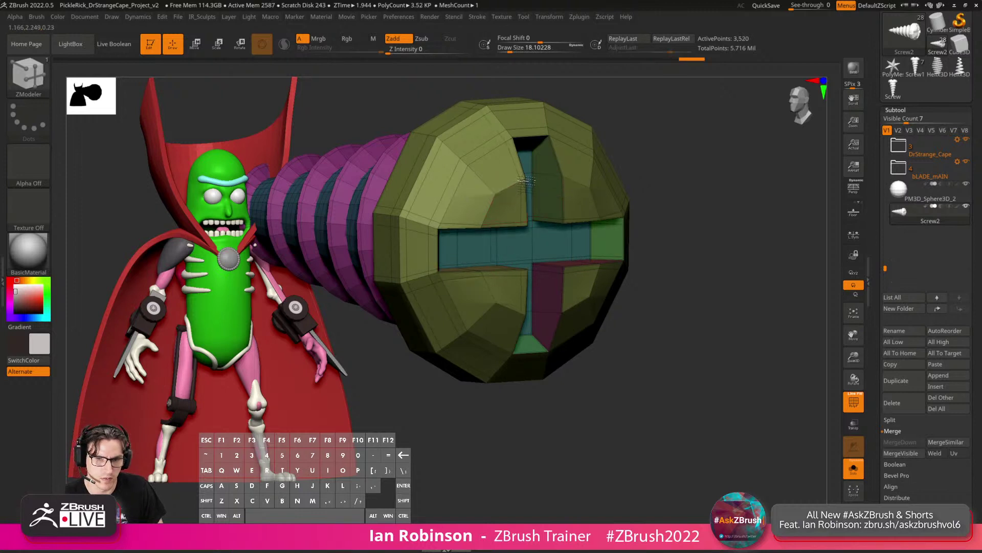
Add further edge loops beside the screw head's cross slot and preview the smoothed screw without polyframe.
{"action": "left_click", "coordinate": [568, 178]}
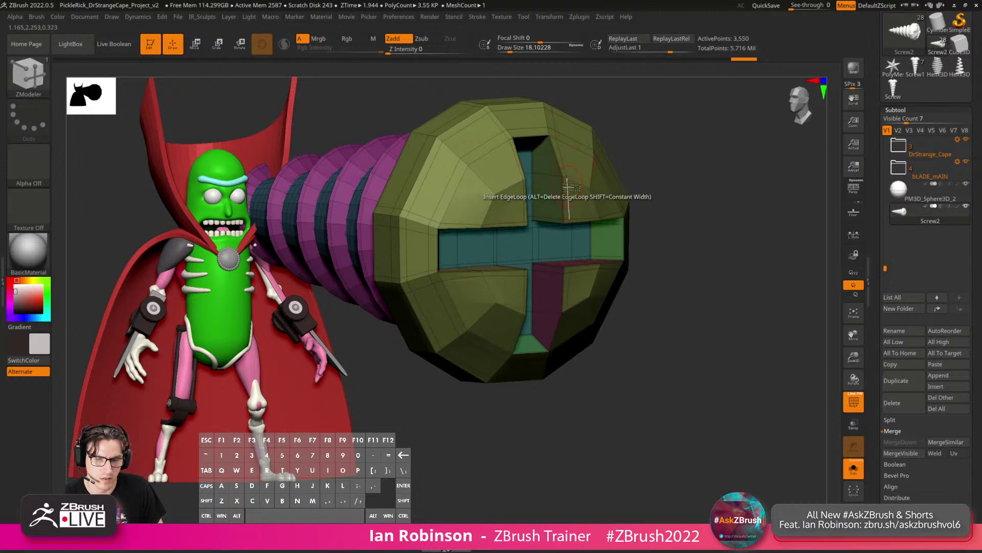
{"action": "right_click_drag", "start_coordinate": [567, 178], "coordinate": [532, 174], "text": "shift"}
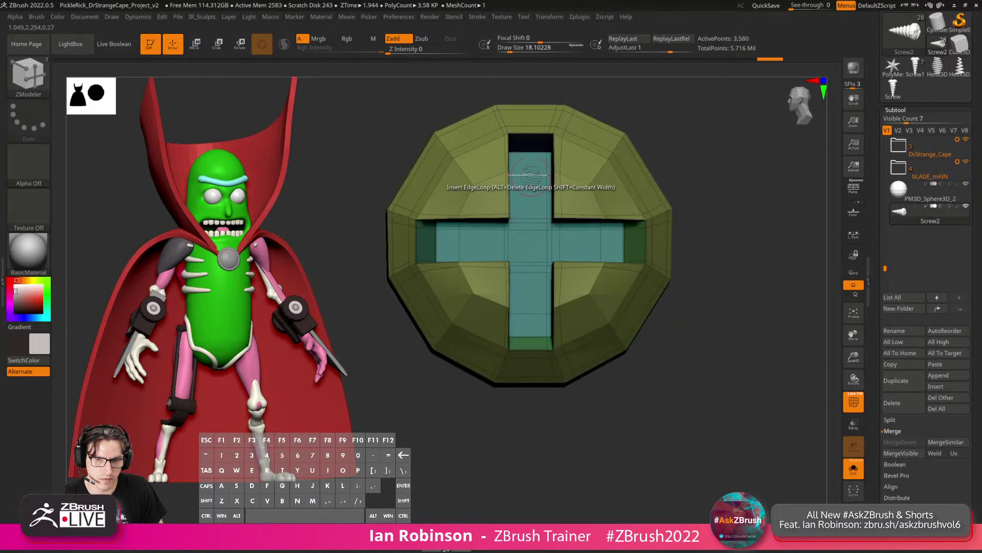
{"action": "key", "text": "d"}
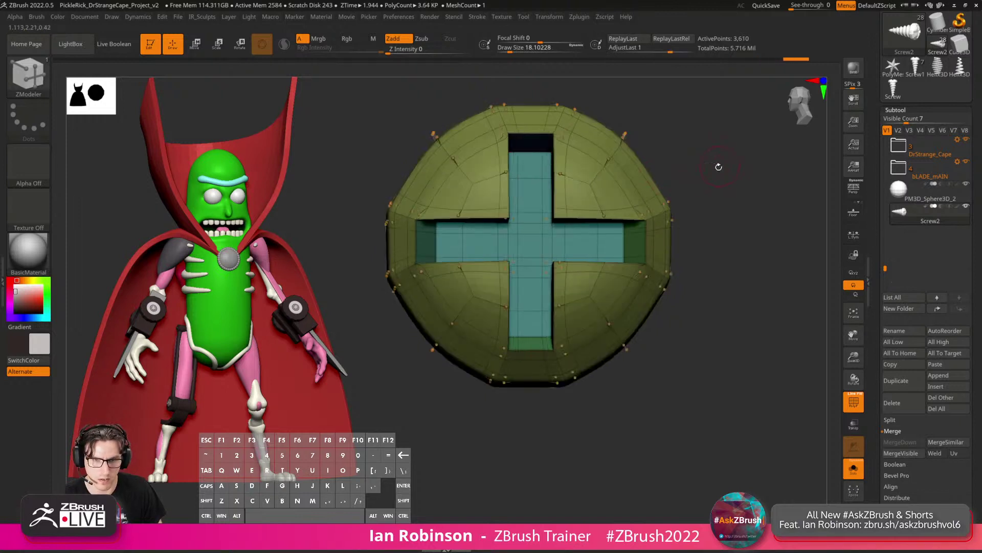
{"action": "key", "text": "shift+f"}
Undo the edge loops added beside the screw head's cross slot.
{"action": "key", "text": "ctrl+z"}
{"action": "key", "text": "ctrl+z"}
{"action": "key", "text": "ctrl+z"}
{"action": "key", "text": "ctrl+z"}
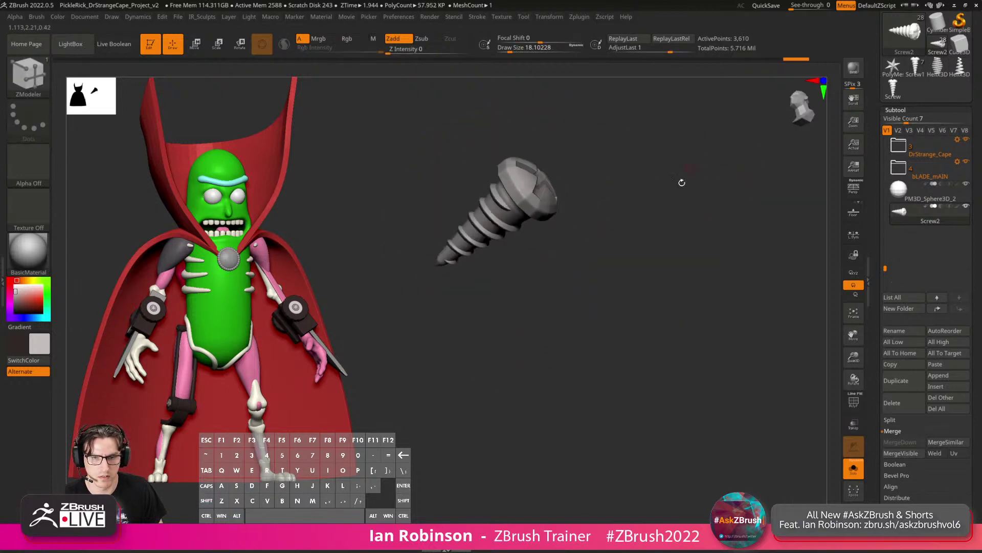
{"action": "key", "text": "ctrl+z"}
{"action": "key", "text": "ctrl+z"}
{"action": "key", "text": "ctrl+z"}
{"action": "key", "text": "ctrl+z"}
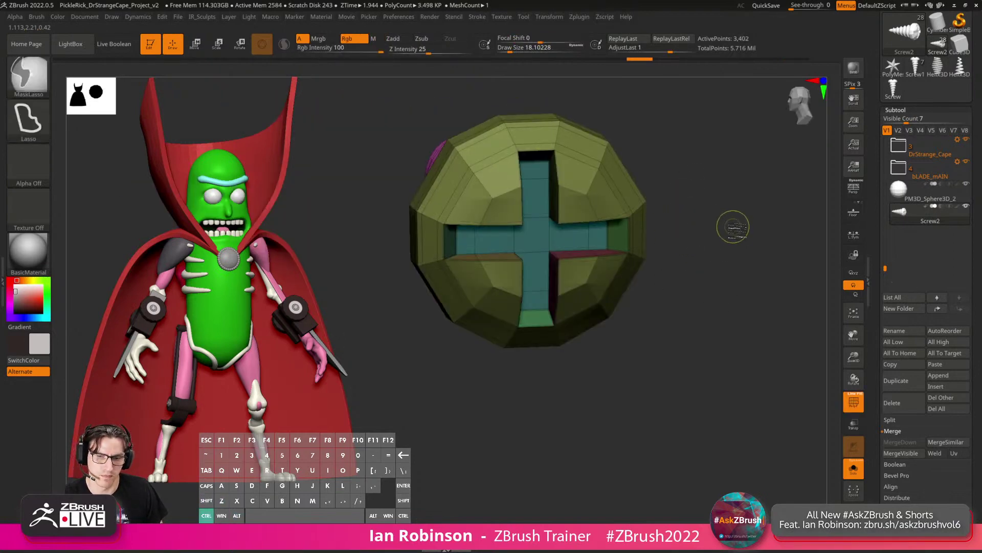
{"action": "key", "text": "ctrl+z"}
{"action": "key", "text": "ctrl+z"}
{"action": "key", "text": "ctrl+z"}
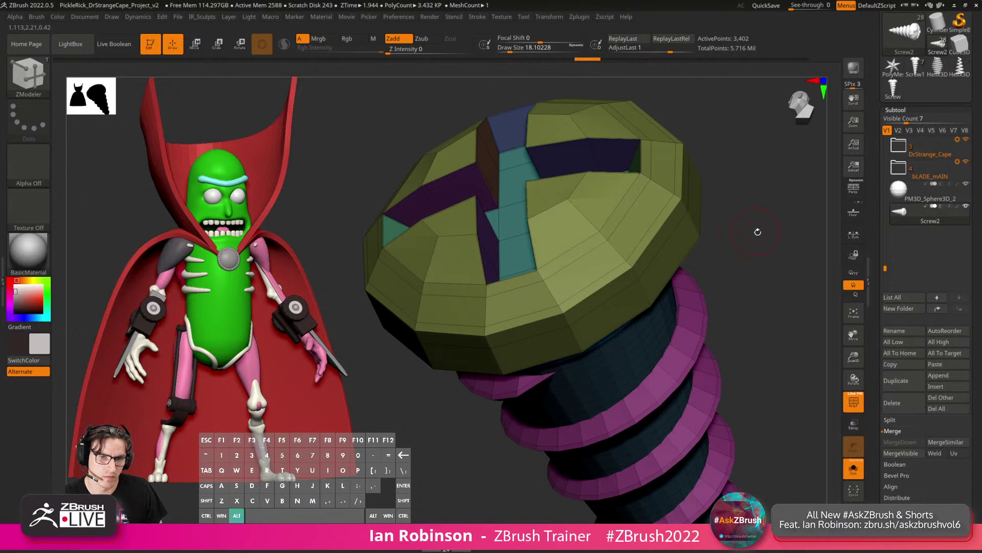
Try one more edge loop through the screw head's slot wall, then undo all remaining inserted loops.
{"action": "left_click_drag", "start_coordinate": [758, 232], "coordinate": [748, 223], "text": "alt"}
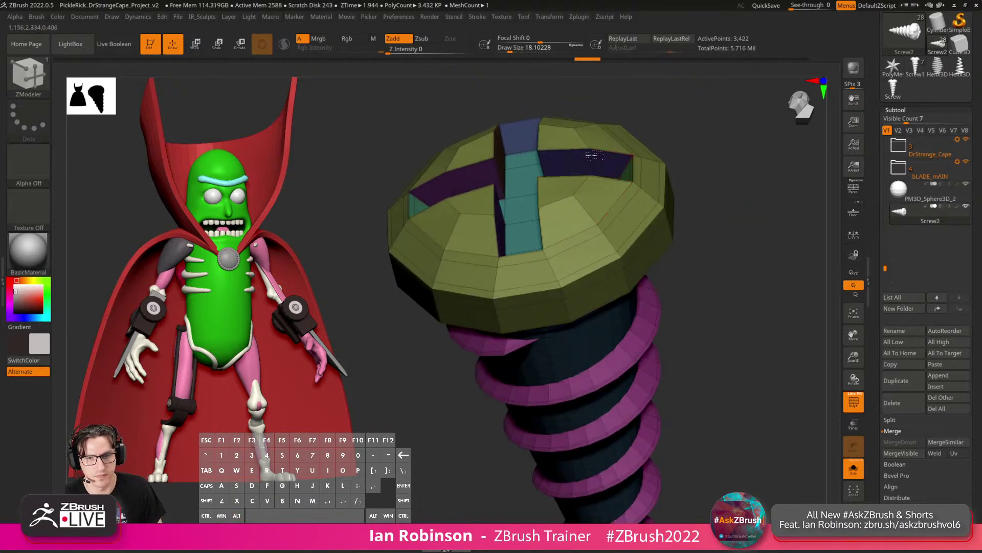
{"action": "left_click", "coordinate": [606, 156]}
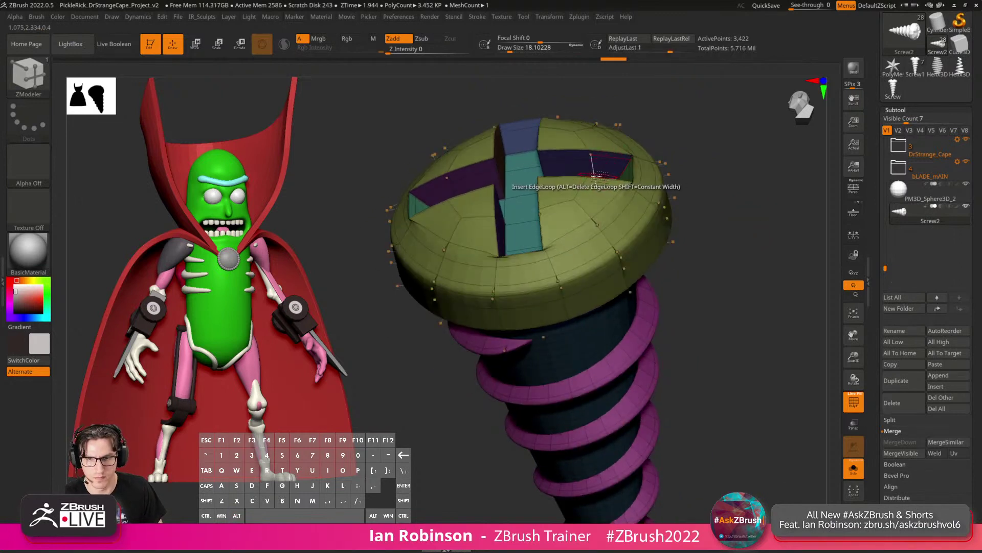
{"action": "key", "text": "ctrl+z"}
{"action": "key", "text": "ctrl+z"}
{"action": "key", "text": "ctrl+z"}
{"action": "key", "text": "ctrl+z"}
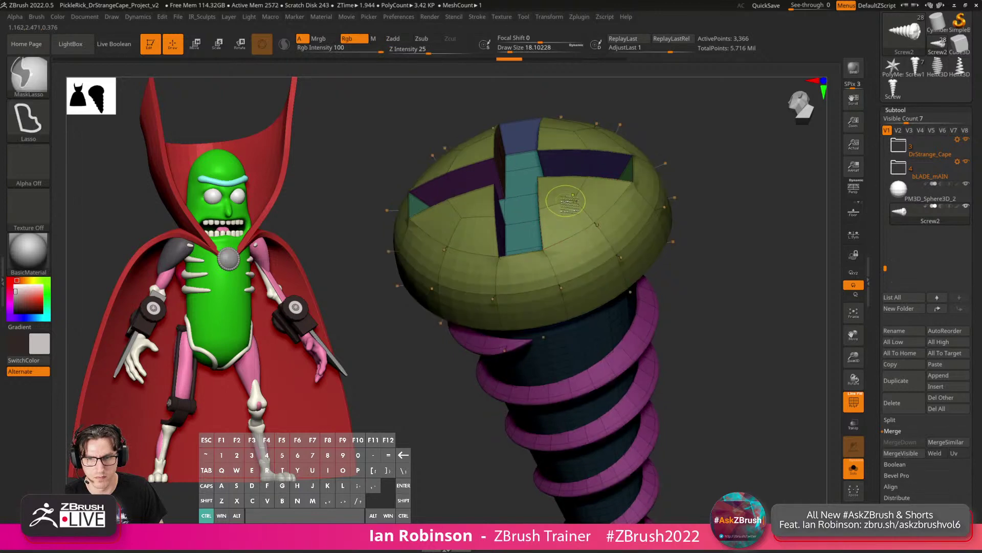
{"action": "key", "text": "ctrl+z"}
Hide the polyframe, show the full character again and nudge the screw along its X axis by about 0.055.
{"action": "left_click_drag", "start_coordinate": [754, 271], "coordinate": [783, 317], "text": "alt"}
{"action": "key", "text": "shift+f"}
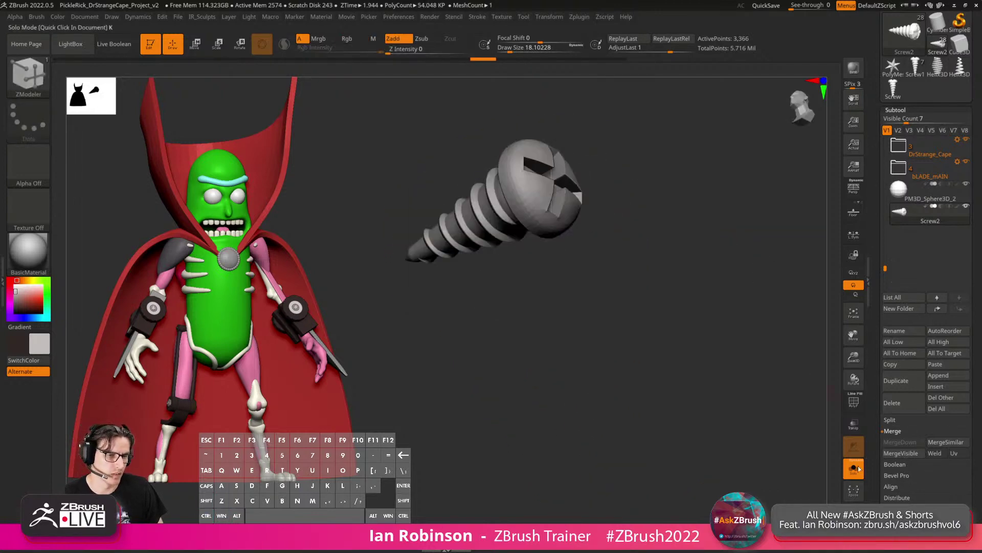
{"action": "left_click", "coordinate": [852, 466]}
{"action": "left_click_drag", "start_coordinate": [563, 332], "coordinate": [524, 305], "text": "alt"}
{"action": "key", "text": "w"}
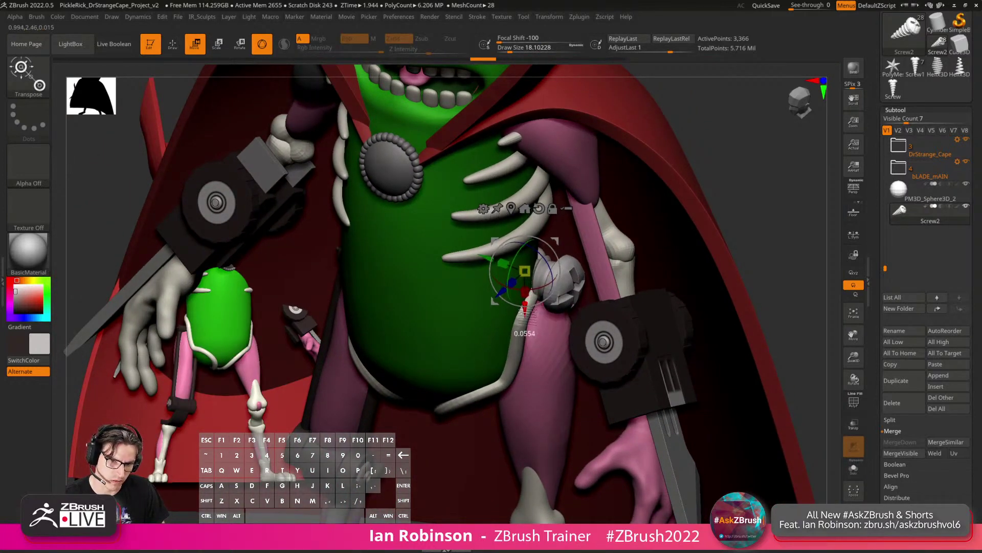
{"action": "key", "text": "q"}
Select the Bones2 tube beside the screw, show its polyframe and switch it to the lowest subdivision level.
{"action": "right_click_drag", "start_coordinate": [531, 321], "coordinate": [687, 220]}
{"action": "right_click_drag", "start_coordinate": [572, 277], "coordinate": [463, 311]}
{"action": "left_click", "coordinate": [467, 319], "text": "alt"}
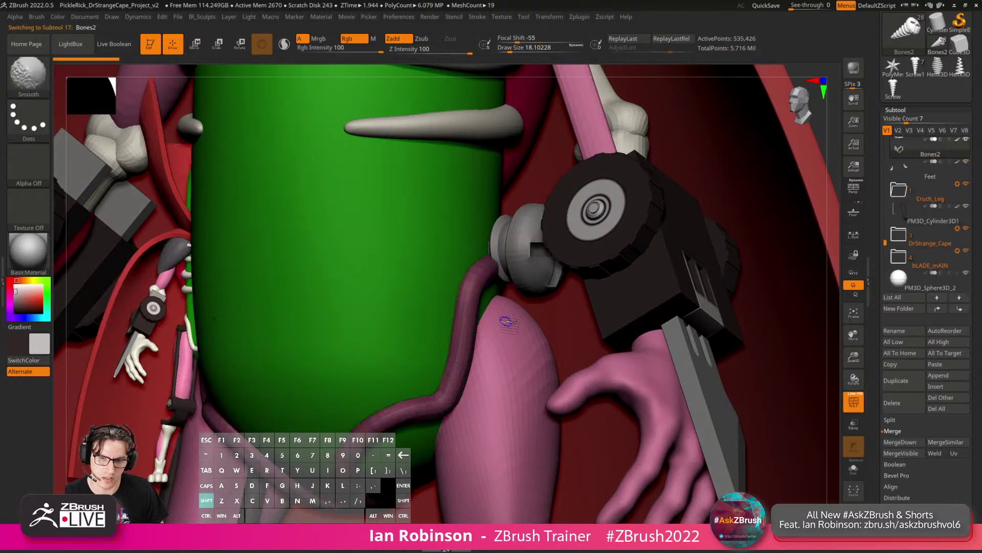
{"action": "key", "text": "shift+f"}
{"action": "key", "text": "shift+d"}
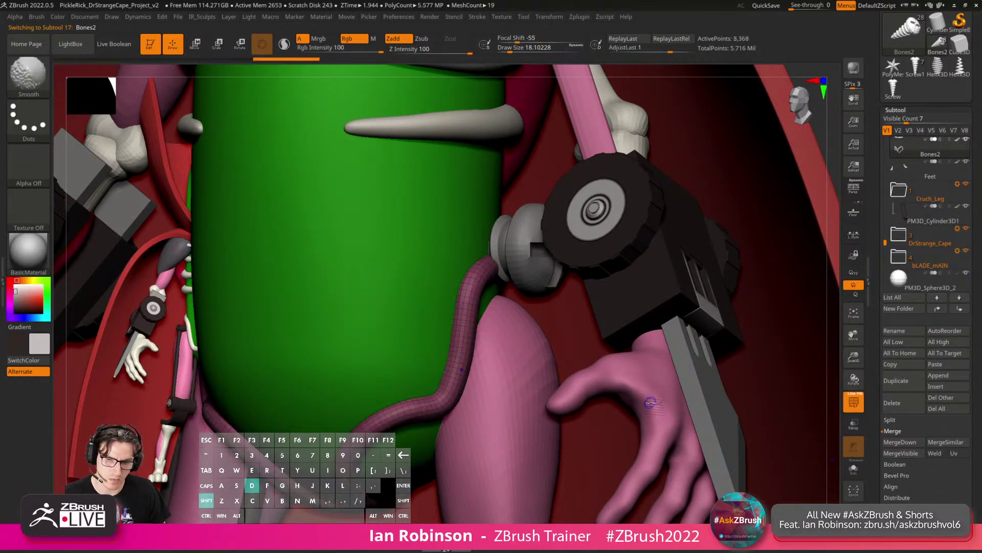
Delete the higher subdivision levels of Bones2 and isolate the tube in Solo mode.
{"action": "left_click", "coordinate": [901, 111]}
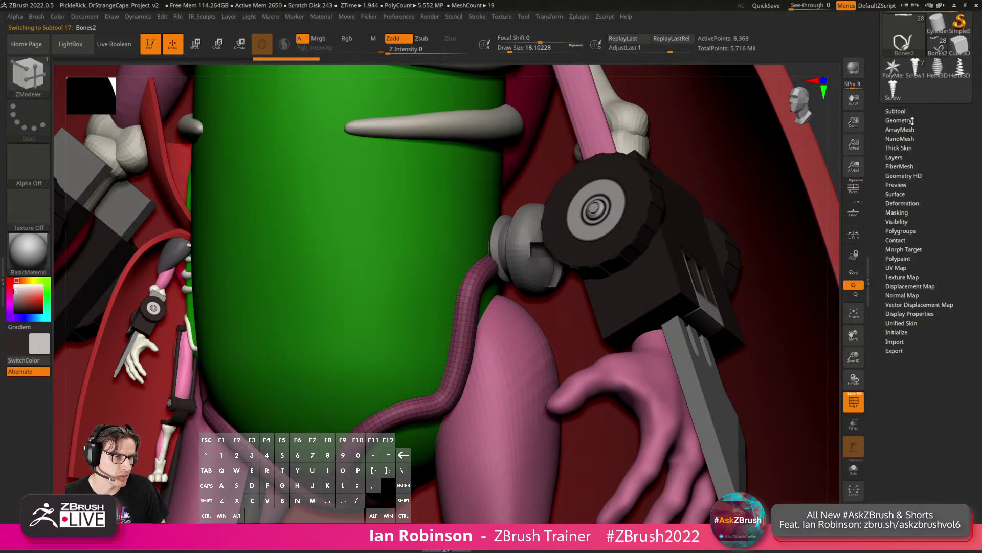
{"action": "left_click", "coordinate": [905, 121]}
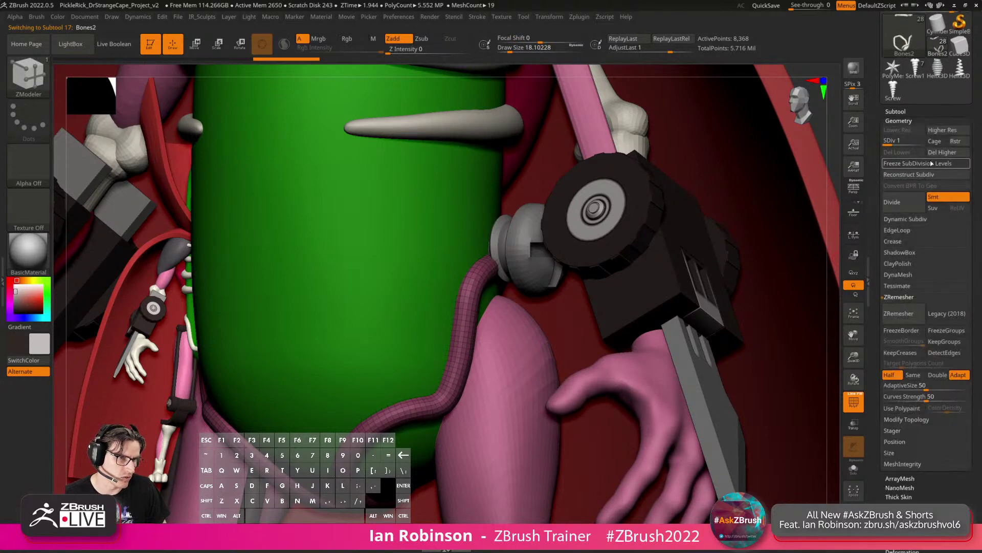
{"action": "left_click", "coordinate": [853, 466]}
{"action": "mouse_move", "coordinate": [770, 423]}
{"action": "left_mouse_down"}
{"action": "mouse_move", "coordinate": [693, 336]}
{"action": "mouse_move", "coordinate": [521, 362]}
{"action": "mouse_move", "coordinate": [471, 335]}
{"action": "left_mouse_up"}
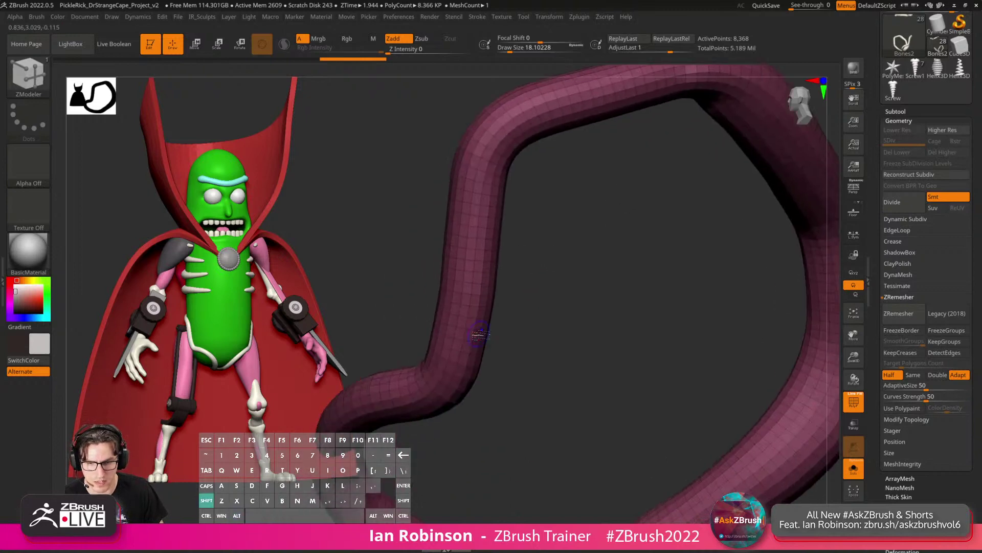
Switch the selection brush to SelectLasso and hide the edge loop around the tube just above its lower bend.
{"action": "key", "text": "ctrl+shift"}
{"action": "left_click", "coordinate": [26, 77]}
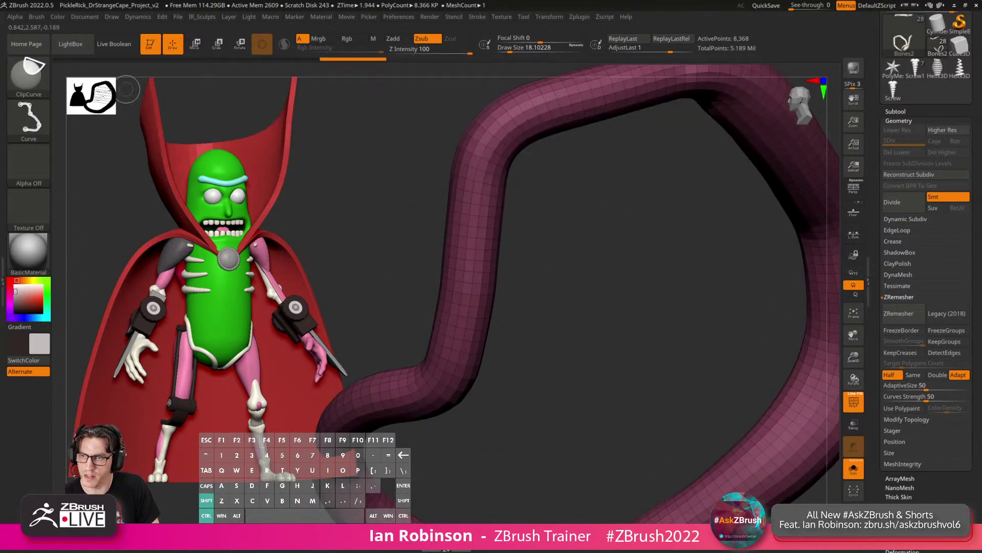
{"action": "left_click", "coordinate": [43, 90]}
{"action": "left_click", "coordinate": [235, 89]}
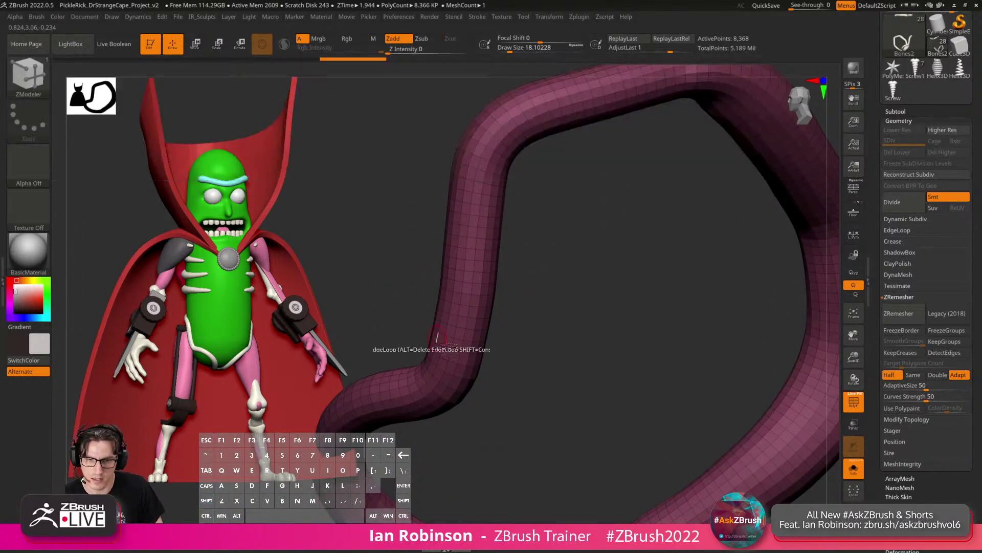
{"action": "left_click", "coordinate": [462, 358], "text": "ctrl+shift"}
{"action": "left_click_drag", "start_coordinate": [519, 326], "coordinate": [531, 326], "text": "alt"}
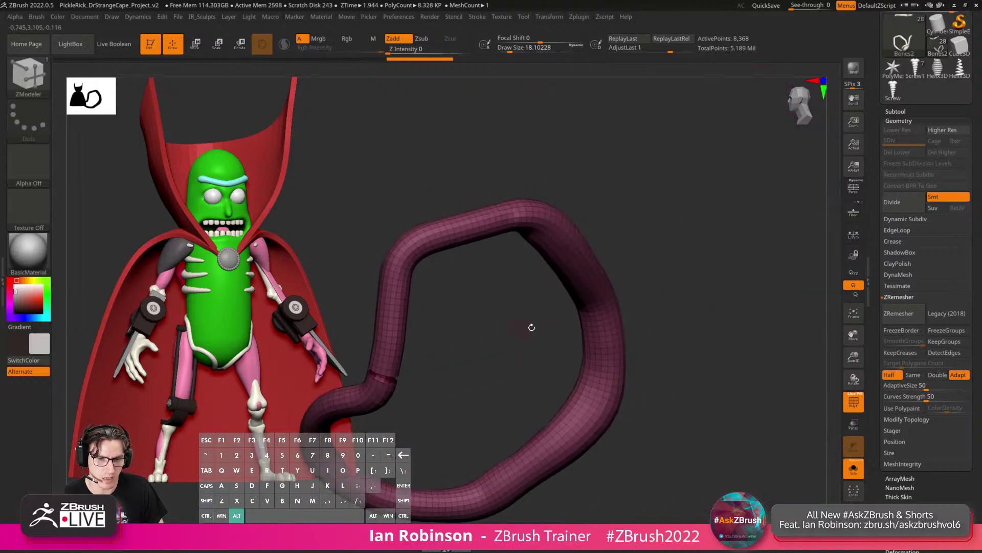
Try hiding an edge loop on the tube's upper outer stretch, then undo that visibility change.
{"action": "left_click_drag", "start_coordinate": [611, 307], "coordinate": [599, 271]}
{"action": "key", "text": "ctrl+shift"}
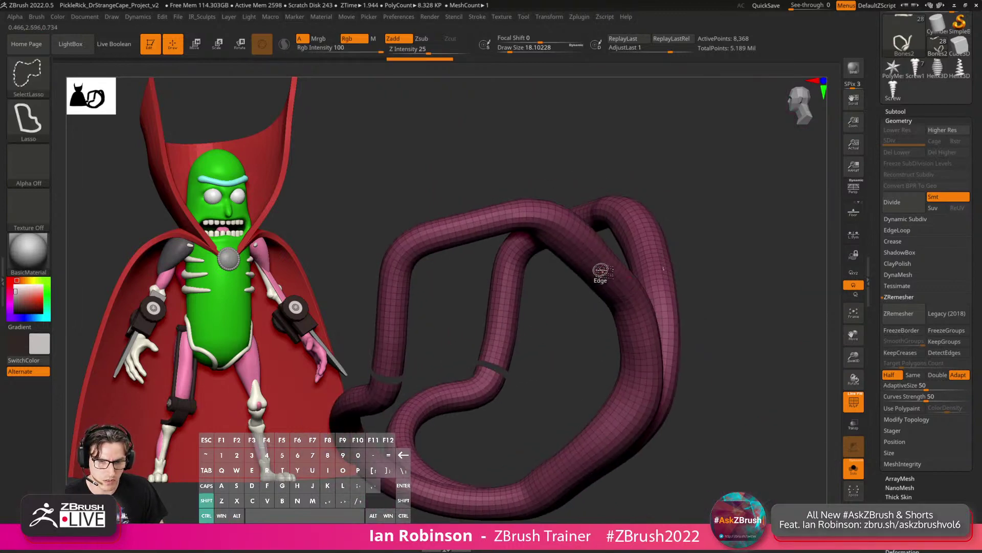
{"action": "left_click", "coordinate": [601, 270], "text": "ctrl+shift"}
{"action": "key", "text": "ctrl+z"}
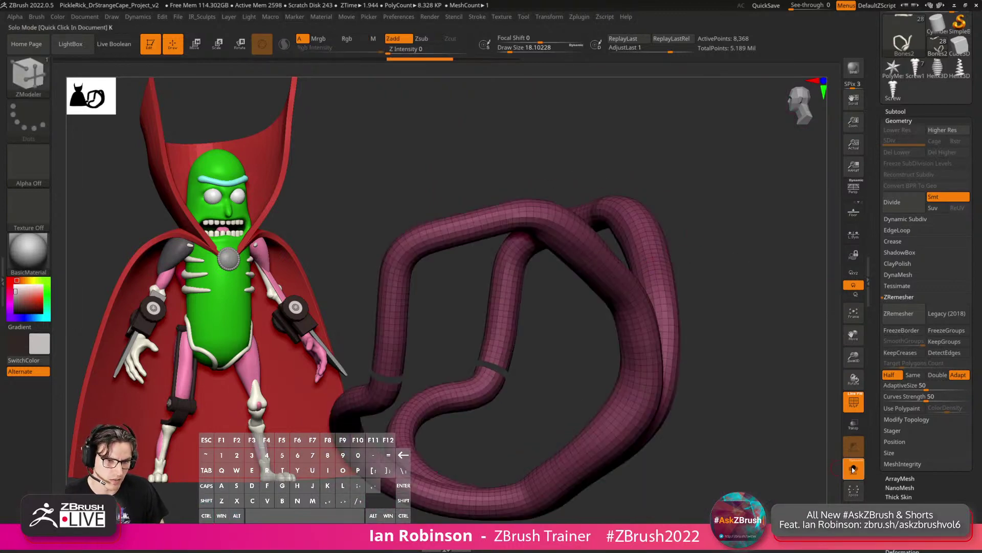
Show the character without the DrStrange_Cape folder and hide the Bones2 edge loop between the screw and the lower vertebrae.
{"action": "left_click", "coordinate": [854, 469]}
{"action": "left_click", "coordinate": [904, 111]}
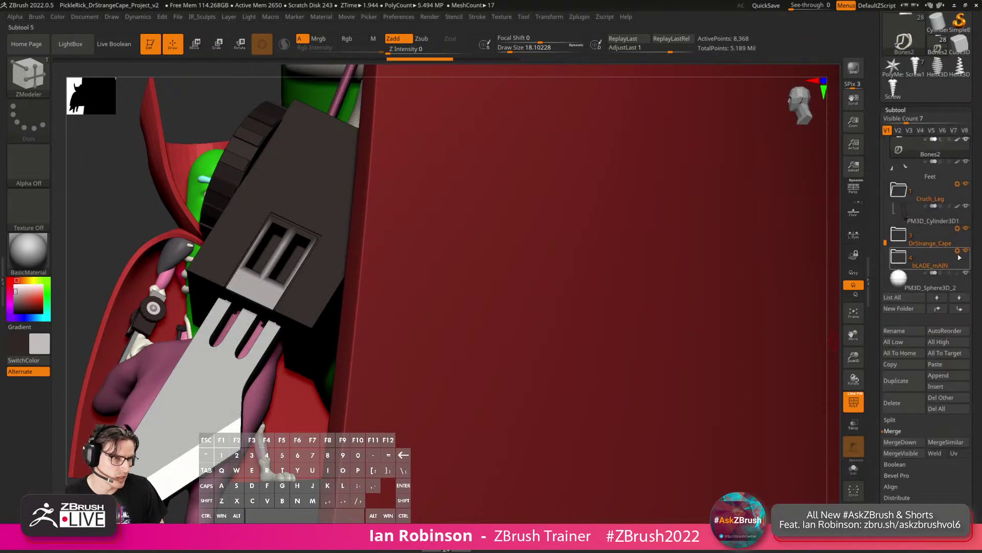
{"action": "left_click", "coordinate": [966, 229]}
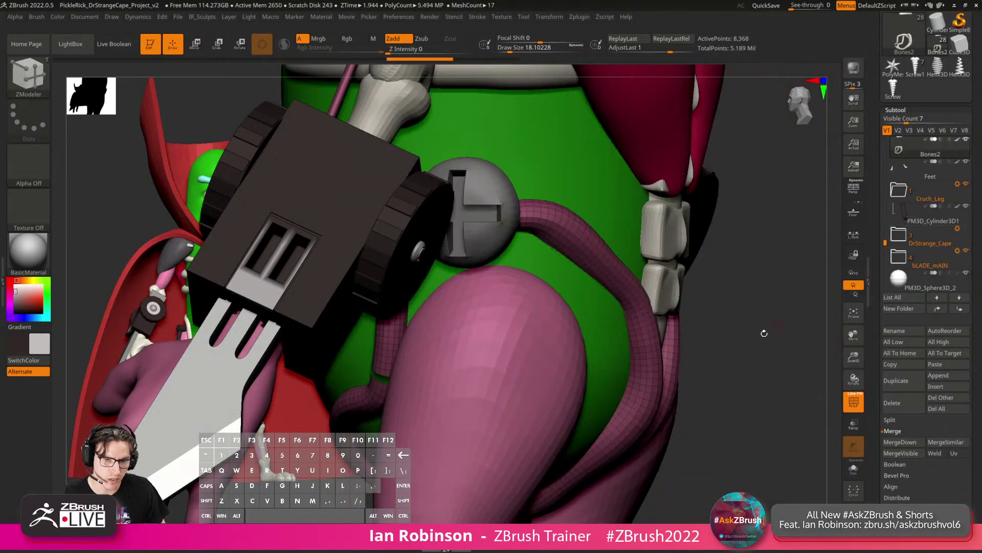
{"action": "left_click_drag", "start_coordinate": [763, 334], "coordinate": [686, 322]}
{"action": "key", "text": "ctrl+shift"}
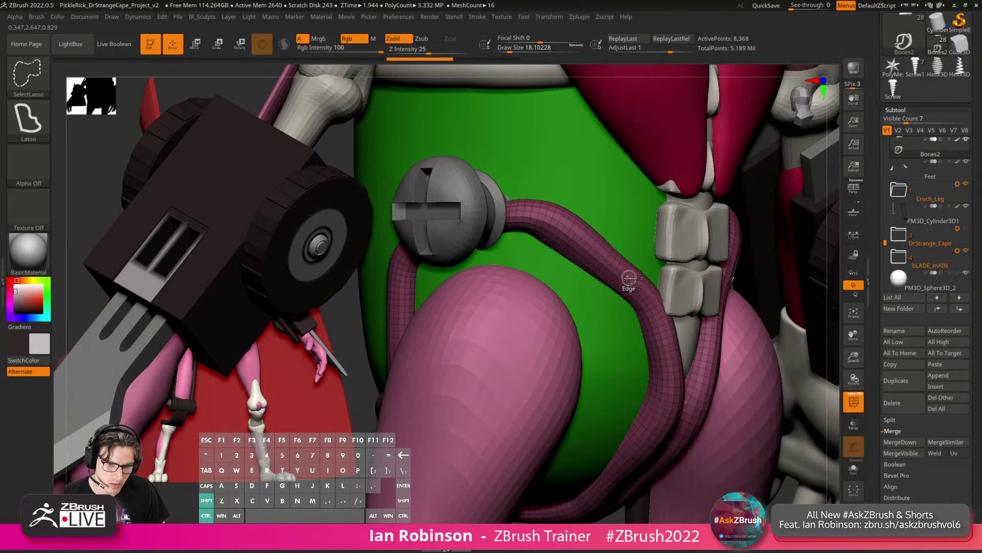
{"action": "left_click_drag", "start_coordinate": [612, 353], "coordinate": [539, 314], "text": "alt"}
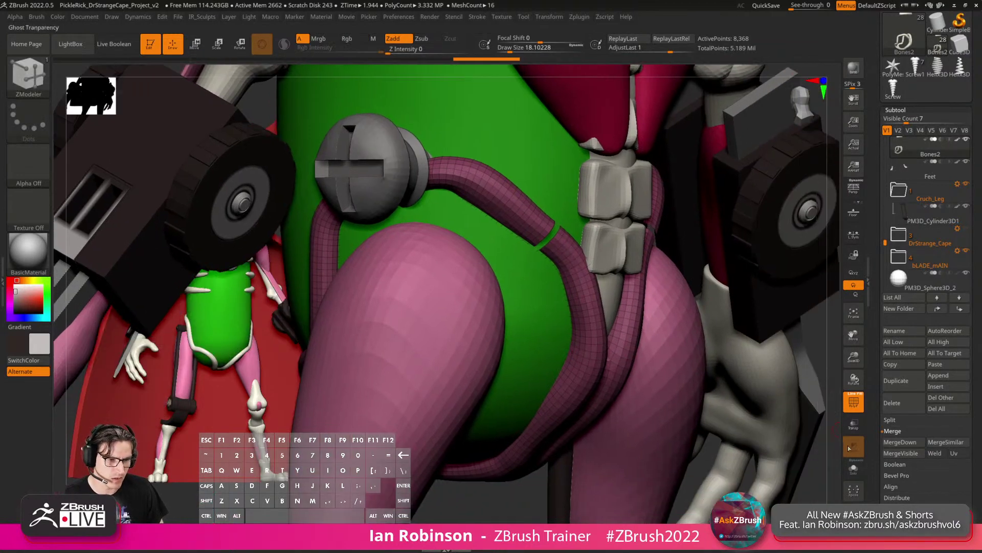
Isolate Bones2 in Solo mode and give each section separated by the hidden loops its own polygroup.
{"action": "left_click", "coordinate": [854, 468]}
{"action": "left_click_drag", "start_coordinate": [747, 328], "coordinate": [732, 287]}
{"action": "right_click", "coordinate": [642, 149]}
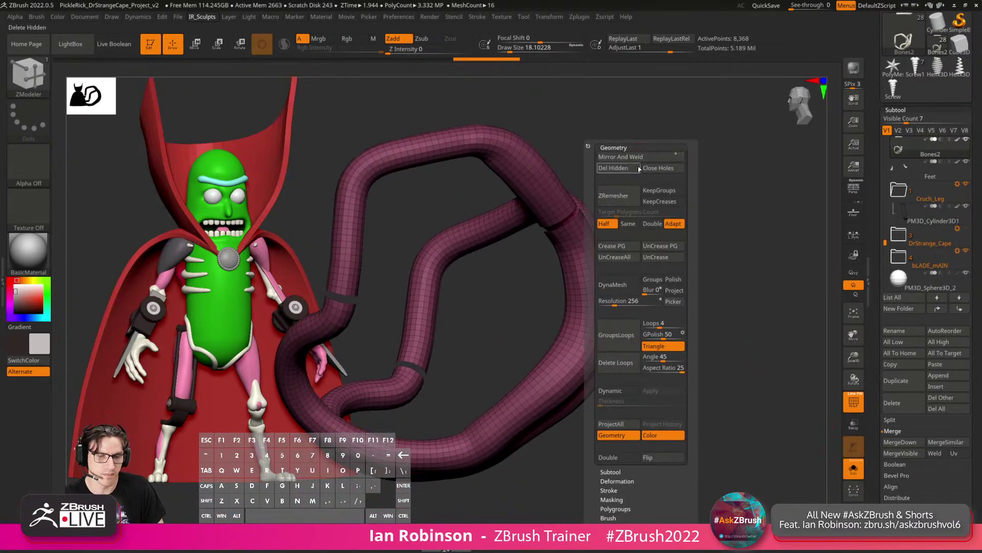
{"action": "right_click", "coordinate": [647, 132]}
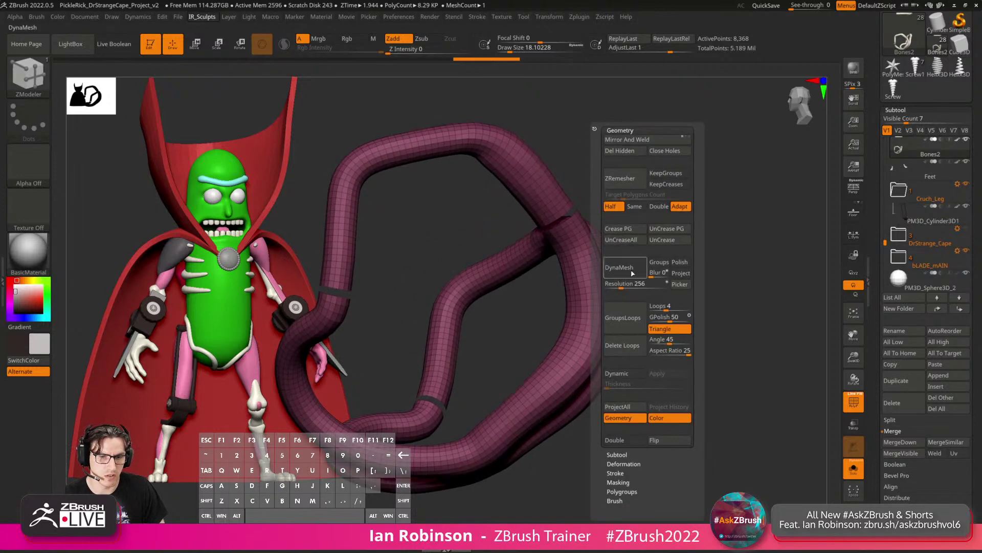
{"action": "left_click", "coordinate": [619, 132]}
{"action": "left_click", "coordinate": [625, 180]}
{"action": "left_click", "coordinate": [630, 182]}
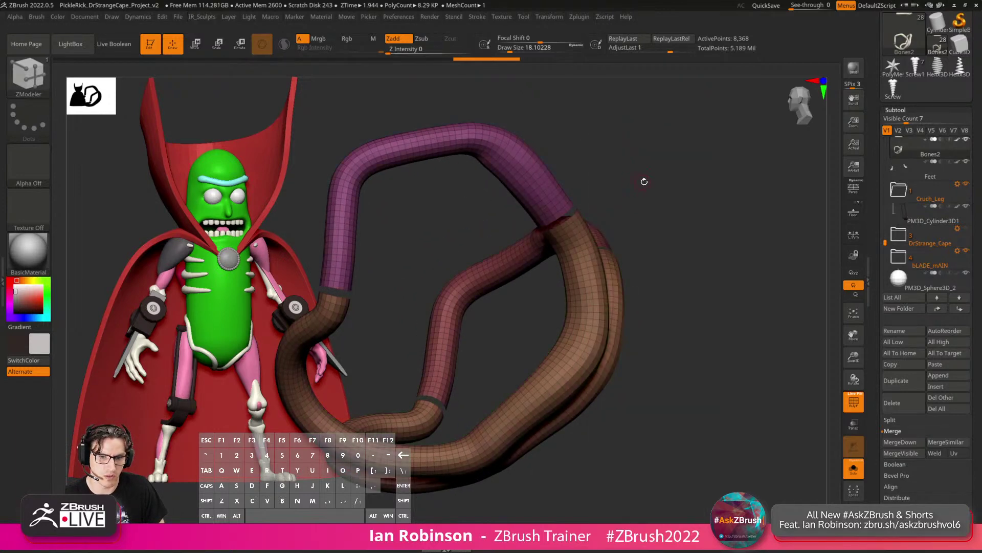
Unhide the loops and regroup Bones2 into one polygroup for the upper arches and another for the remaining lower part.
{"action": "right_click", "coordinate": [644, 182]}
{"action": "left_click", "coordinate": [634, 181]}
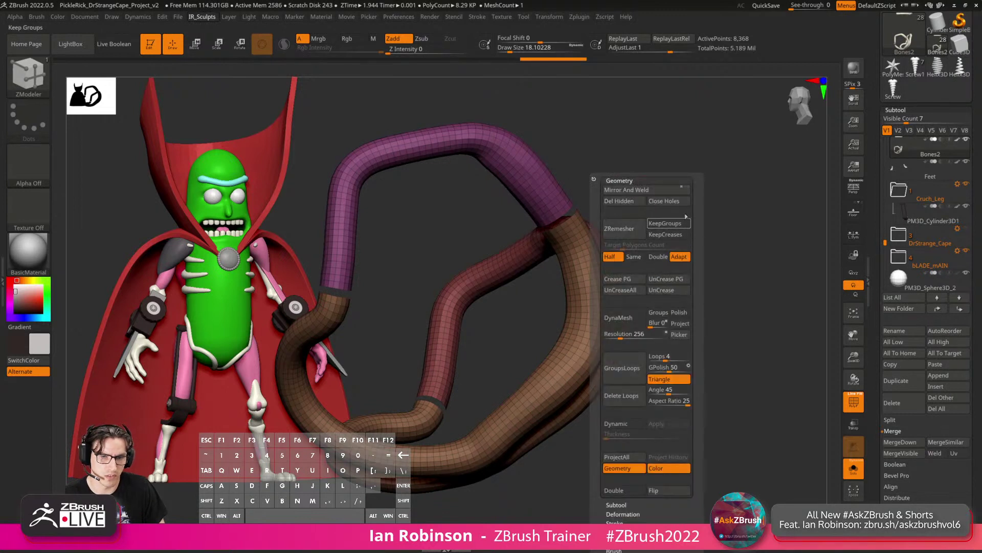
{"action": "right_click", "coordinate": [691, 183]}
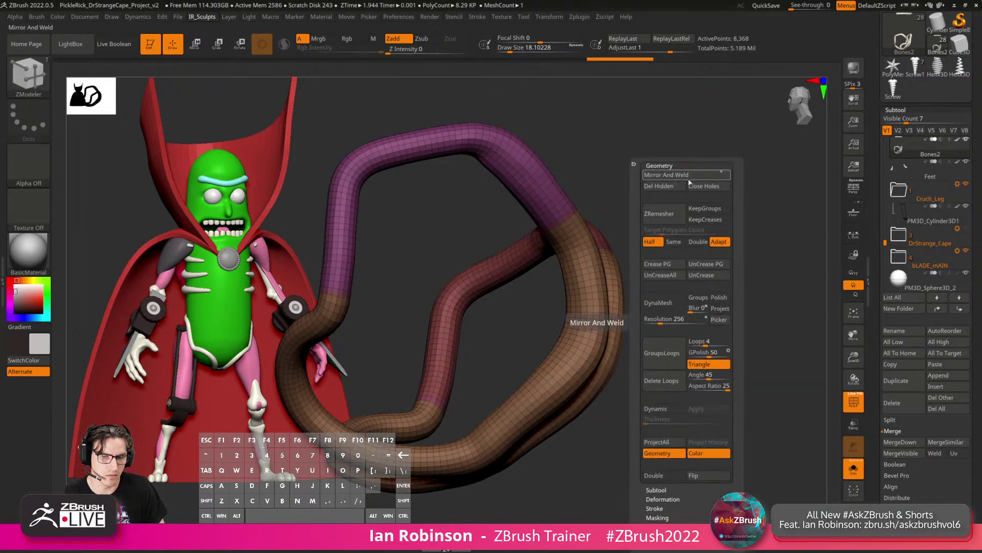
{"action": "left_click", "coordinate": [584, 260], "text": "ctrl+shift"}
{"action": "left_click_drag", "start_coordinate": [645, 194], "coordinate": [536, 260], "text": "ctrl+shift"}
{"action": "key", "text": "ctrl+w"}
{"action": "key", "text": "ctrl+w"}
{"action": "left_click", "coordinate": [715, 187], "text": "ctrl+shift"}
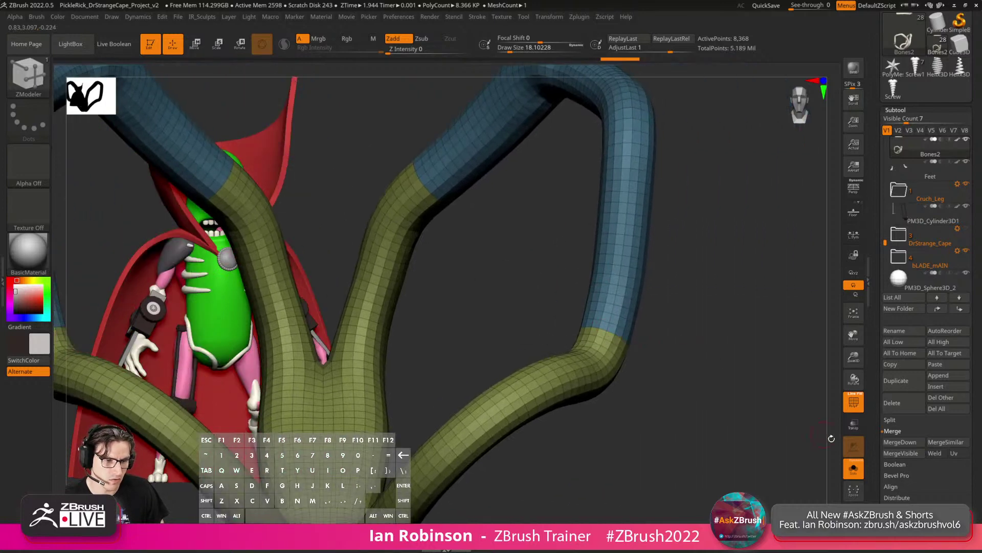
Show the whole character and thicken the upper Bones2 polygroup with ZModeler's QMesh set to Polygroup All.
{"action": "left_click", "coordinate": [853, 470]}
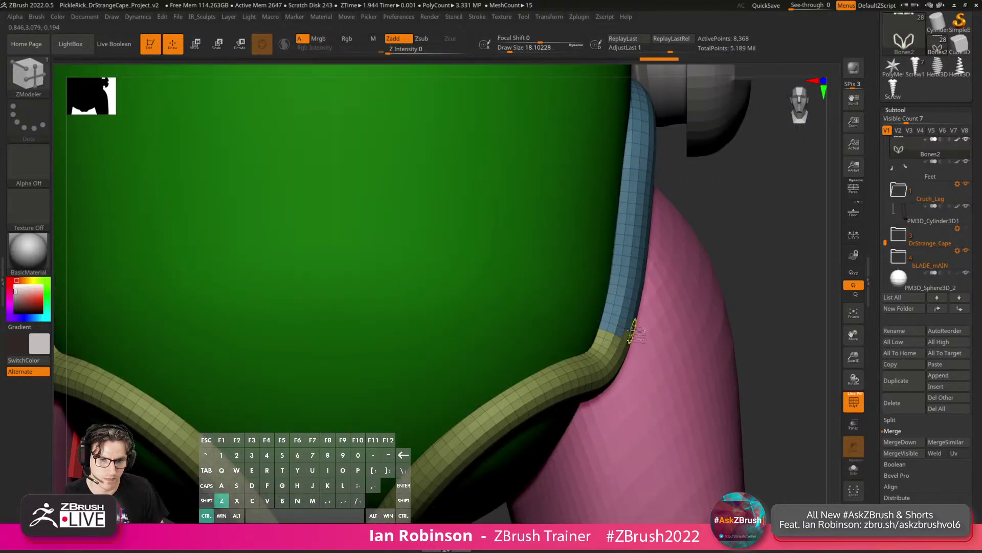
{"action": "key", "text": "space"}
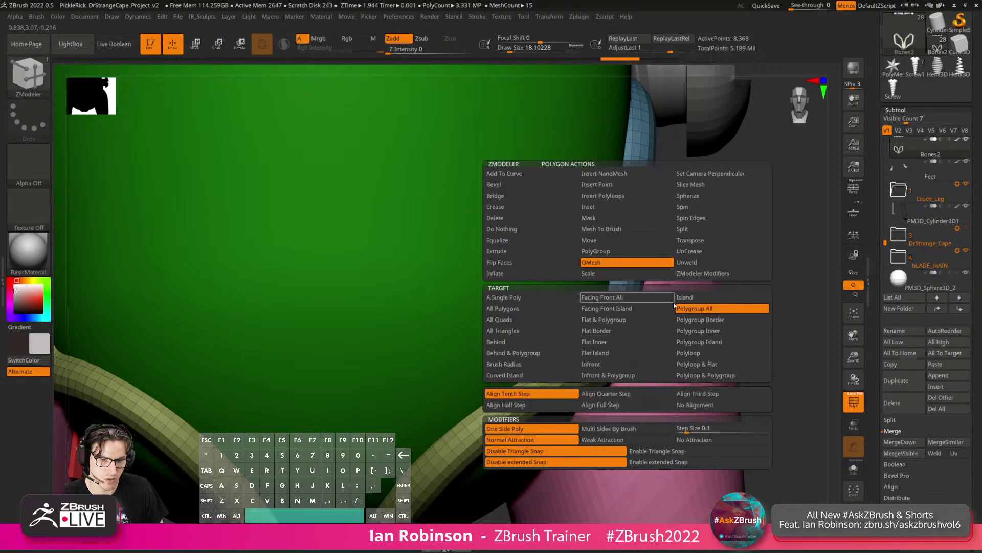
{"action": "left_click_drag", "start_coordinate": [632, 316], "coordinate": [657, 314]}
Turn on dynamic subdivision, hide the polyframe and examine the thickened bone sections from around the character.
{"action": "key", "text": "alt"}
{"action": "mouse_move", "coordinate": [750, 291]}
{"action": "left_mouse_down"}
{"action": "mouse_move", "coordinate": [572, 256]}
{"action": "mouse_move", "coordinate": [458, 258]}
{"action": "mouse_move", "coordinate": [754, 280]}
{"action": "left_mouse_up"}
{"action": "key", "text": "d"}
{"action": "left_click_drag", "start_coordinate": [744, 255], "coordinate": [733, 227]}
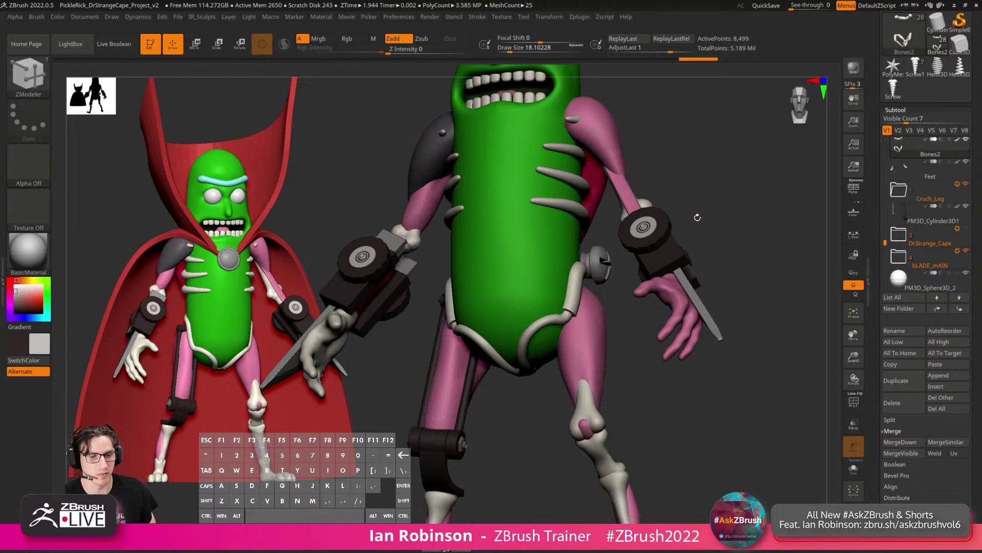
{"action": "left_click_drag", "start_coordinate": [780, 385], "coordinate": [744, 378], "text": "alt"}
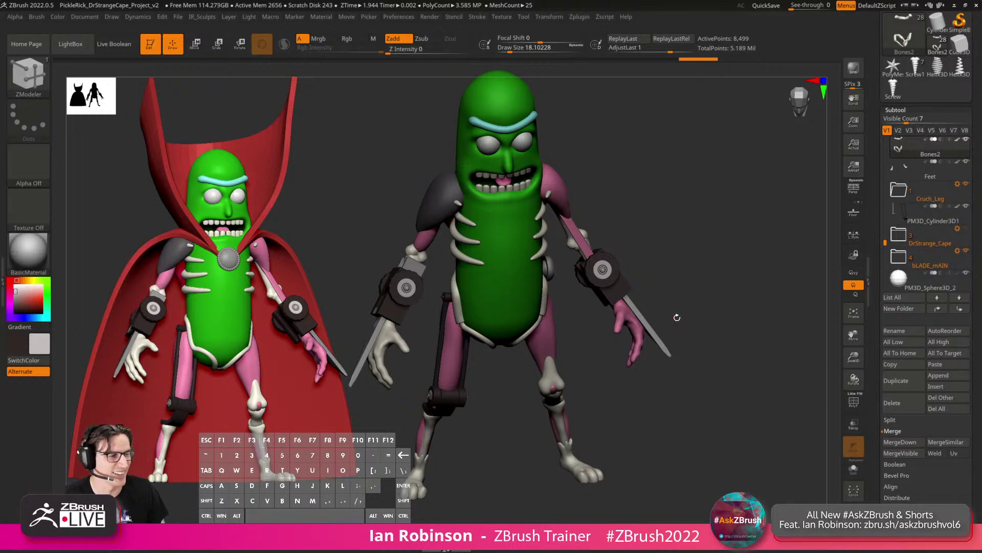
{"action": "left_click_drag", "start_coordinate": [678, 287], "coordinate": [573, 166]}
{"action": "key", "text": "shift+f"}
{"action": "key", "text": "shift+f"}
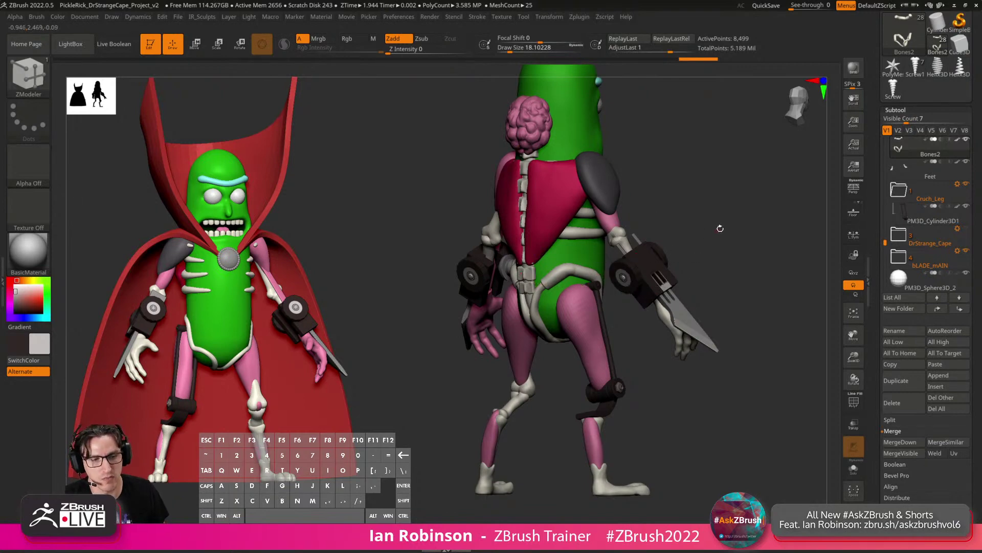
{"action": "mouse_move", "coordinate": [720, 228]}
{"action": "left_mouse_down"}
{"action": "mouse_move", "coordinate": [736, 226]}
{"action": "mouse_move", "coordinate": [694, 236]}
{"action": "mouse_move", "coordinate": [710, 233]}
{"action": "left_mouse_up"}
Isolate Bones2 with its polyframe shown and mask everything except the blue upper polygroup for transforming.
{"action": "left_click", "coordinate": [853, 469]}
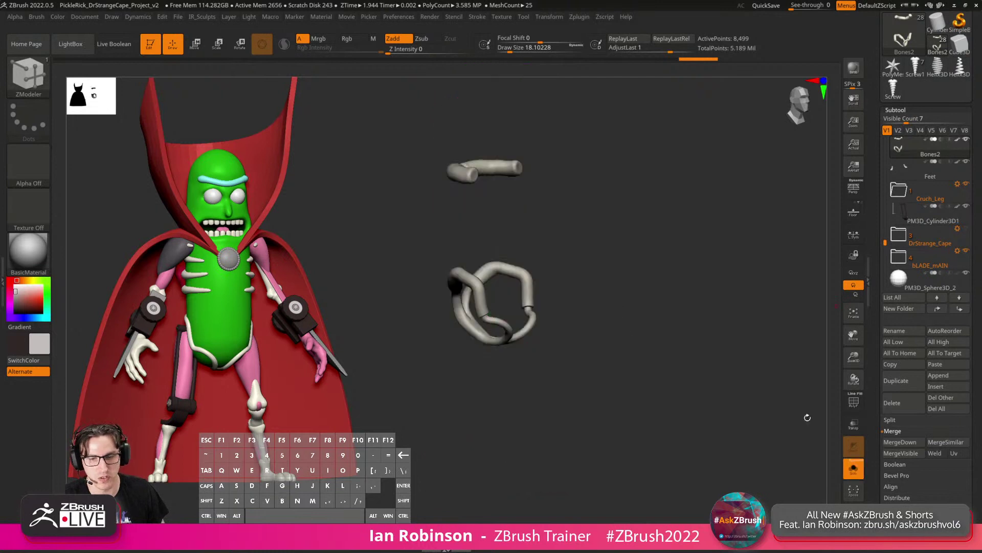
{"action": "left_click_drag", "start_coordinate": [625, 264], "coordinate": [768, 279], "text": "alt"}
{"action": "key", "text": "shift+f"}
{"action": "left_click", "coordinate": [629, 294], "text": "ctrl+shift"}
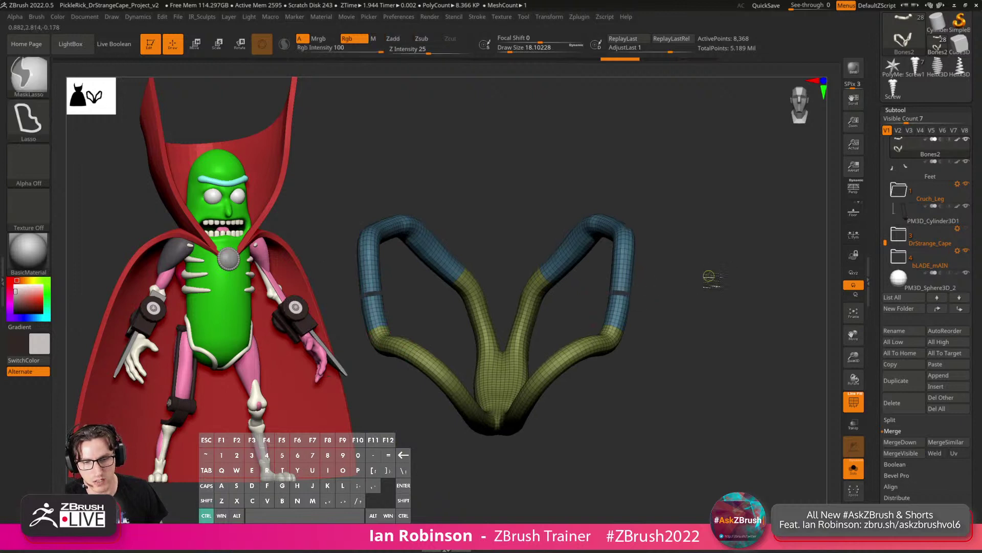
{"action": "left_click", "coordinate": [632, 269], "text": "ctrl+shift"}
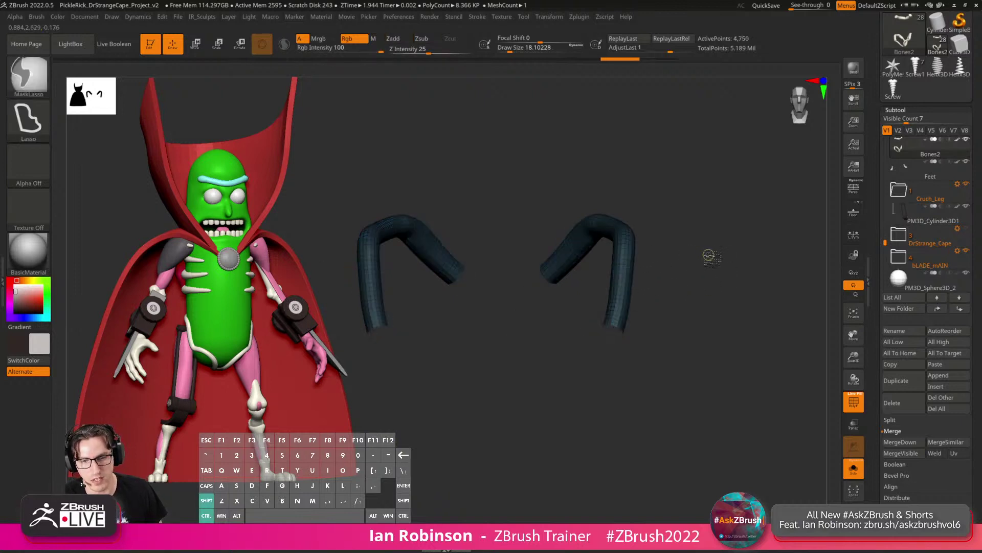
{"action": "left_click", "coordinate": [712, 257], "text": "ctrl+shift"}
{"action": "key", "text": "w"}
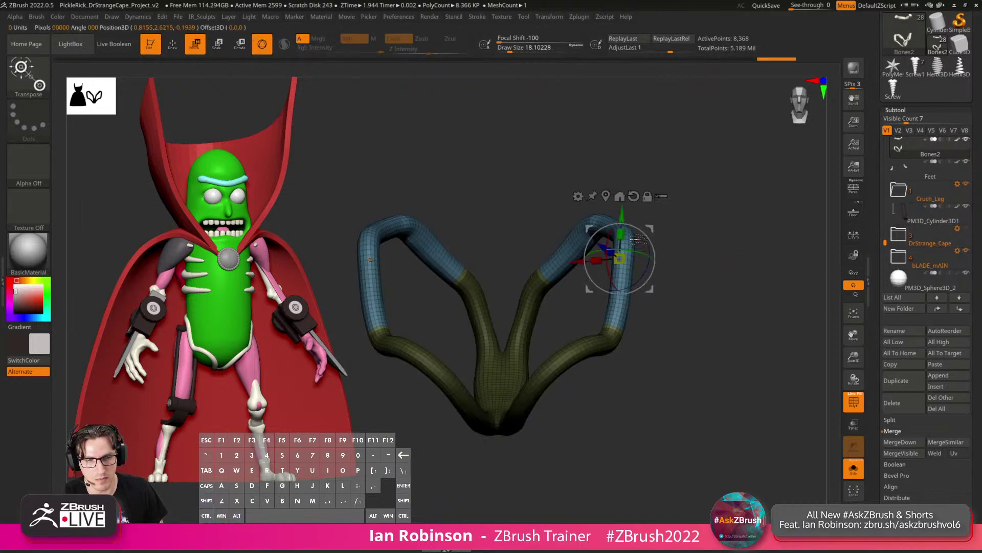
Inflate the unmasked blue sections with the gizmo, then undo the inflation.
{"action": "mouse_move", "coordinate": [619, 258]}
{"action": "left_mouse_down", "text": "ctrl"}
{"action": "mouse_move", "coordinate": [672, 302]}
{"action": "mouse_move", "coordinate": [739, 281]}
{"action": "mouse_move", "coordinate": [704, 346]}
{"action": "mouse_move", "coordinate": [715, 355]}
{"action": "left_mouse_up", "text": "ctrl"}
{"action": "key", "text": "q"}
{"action": "mouse_move", "coordinate": [709, 328]}
{"action": "left_mouse_down", "text": "alt"}
{"action": "mouse_move", "coordinate": [704, 266]}
{"action": "mouse_move", "coordinate": [702, 311]}
{"action": "left_mouse_up", "text": "alt"}
{"action": "key", "text": "ctrl+z"}
{"action": "key", "text": "ctrl+z"}
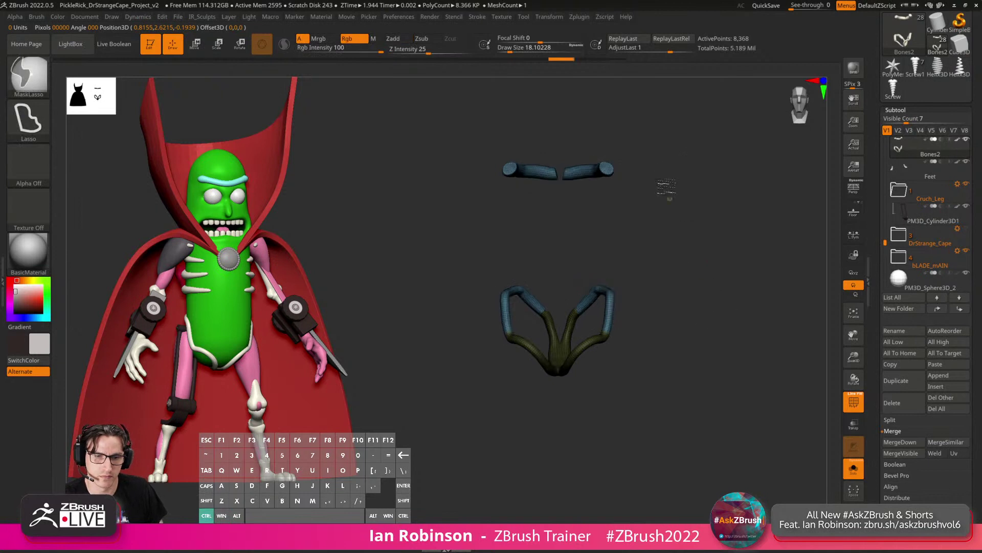
Clear the existing mask, isolate the blue upper polygroup and mask its visible sections.
{"action": "mouse_move", "coordinate": [666, 102]}
{"action": "left_mouse_down", "text": "ctrl+alt"}
{"action": "mouse_move", "coordinate": [446, 230]}
{"action": "mouse_move", "coordinate": [699, 205]}
{"action": "left_mouse_up", "text": "ctrl+alt"}
{"action": "left_click", "coordinate": [708, 278], "text": "ctrl"}
{"action": "key", "text": "w"}
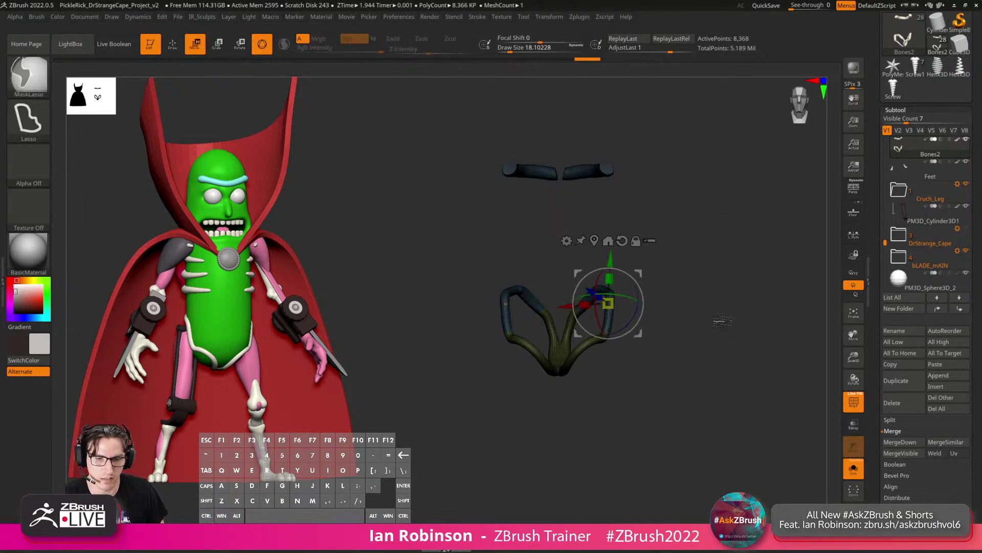
{"action": "left_click_drag", "start_coordinate": [723, 322], "coordinate": [709, 310], "text": "ctrl"}
{"action": "key", "text": "q"}
{"action": "mouse_move", "coordinate": [667, 127]}
{"action": "left_mouse_down", "text": "ctrl"}
{"action": "mouse_move", "coordinate": [476, 219]}
{"action": "mouse_move", "coordinate": [702, 205]}
{"action": "mouse_move", "coordinate": [704, 232]}
{"action": "mouse_move", "coordinate": [664, 256]}
{"action": "mouse_move", "coordinate": [660, 276]}
{"action": "mouse_move", "coordinate": [706, 369]}
{"action": "left_mouse_up", "text": "ctrl"}
{"action": "left_click", "coordinate": [629, 373], "text": "ctrl+shift"}
{"action": "left_click_drag", "start_coordinate": [752, 314], "coordinate": [748, 302], "text": "ctrl+shift"}
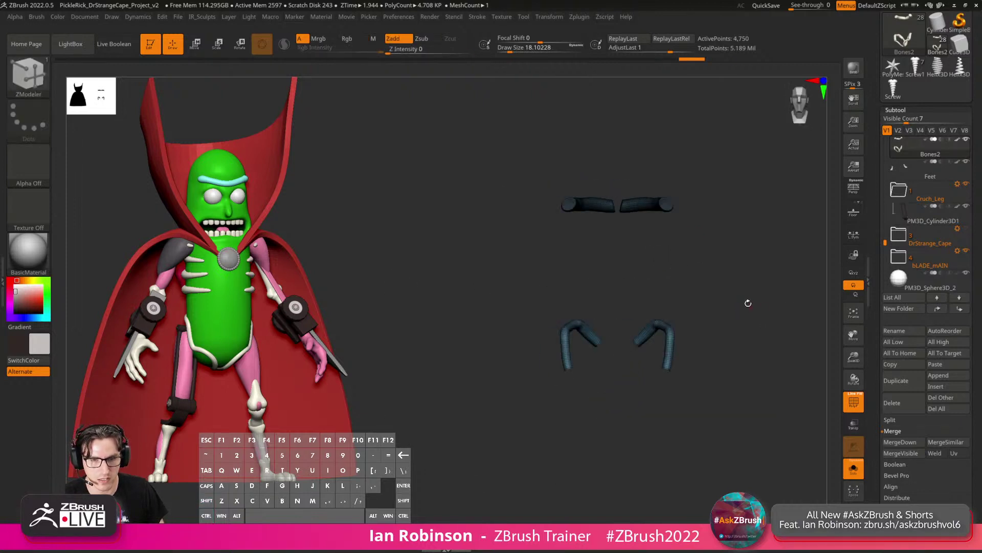
Unhide the rest of Bones2, invert the mask and inflate the unmasked blue sections with the gizmo.
{"action": "key", "text": "w"}
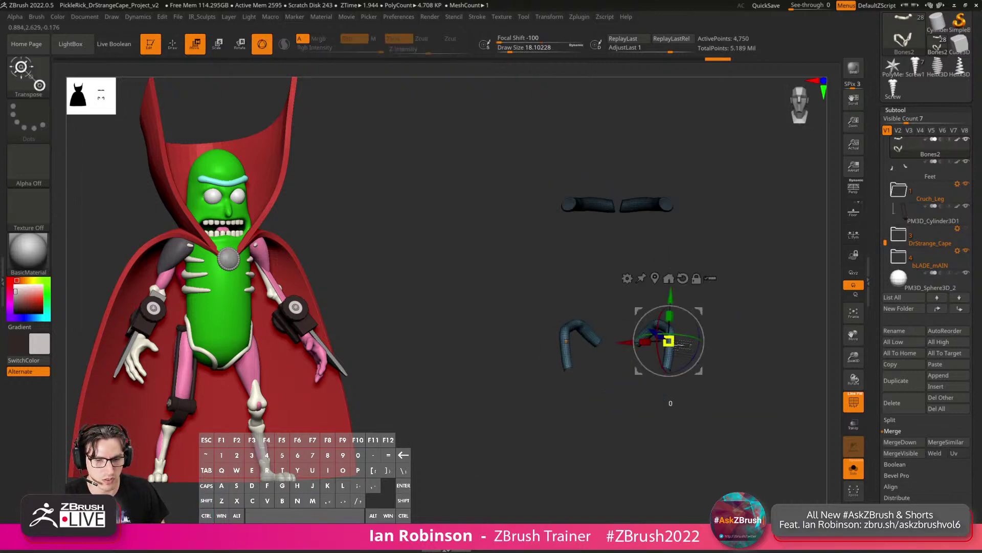
{"action": "left_click", "coordinate": [683, 349], "text": "ctrl+shift"}
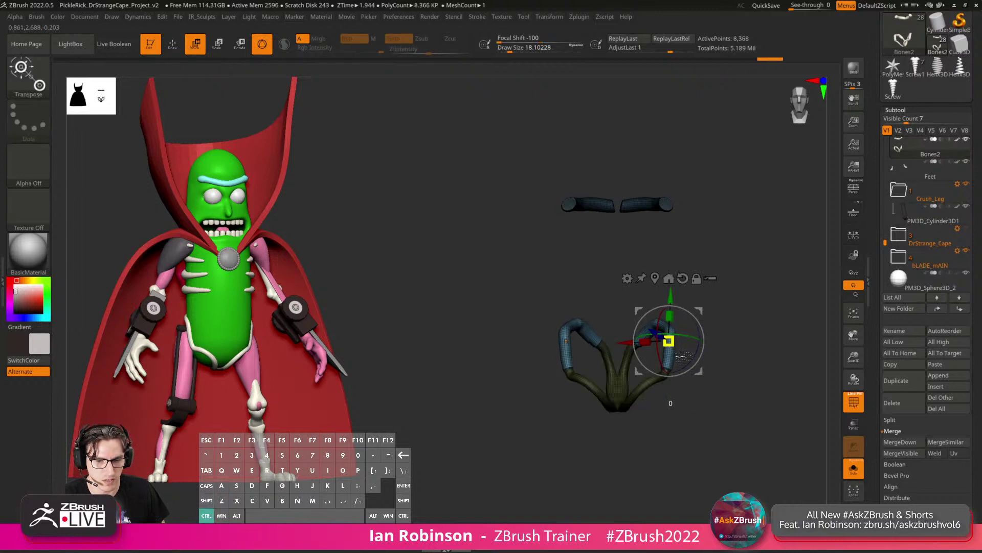
{"action": "left_click_drag", "start_coordinate": [685, 356], "coordinate": [695, 369], "text": "ctrl"}
{"action": "mouse_move", "coordinate": [761, 301]}
{"action": "left_mouse_down", "text": "alt"}
{"action": "mouse_move", "coordinate": [719, 303]}
{"action": "mouse_move", "coordinate": [728, 388]}
{"action": "mouse_move", "coordinate": [763, 312]}
{"action": "mouse_move", "coordinate": [760, 376]}
{"action": "mouse_move", "coordinate": [774, 348]}
{"action": "left_mouse_up", "text": "alt"}
{"action": "key", "text": "q"}
{"action": "mouse_move", "coordinate": [741, 320]}
{"action": "left_mouse_down", "text": "alt"}
{"action": "mouse_move", "coordinate": [767, 318]}
{"action": "mouse_move", "coordinate": [736, 322]}
{"action": "left_mouse_up", "text": "alt"}
Step back through the masking and inflation, then redo every step up to the inflated blue sections.
{"action": "key", "text": "ctrl+z"}
{"action": "key", "text": "ctrl+z"}
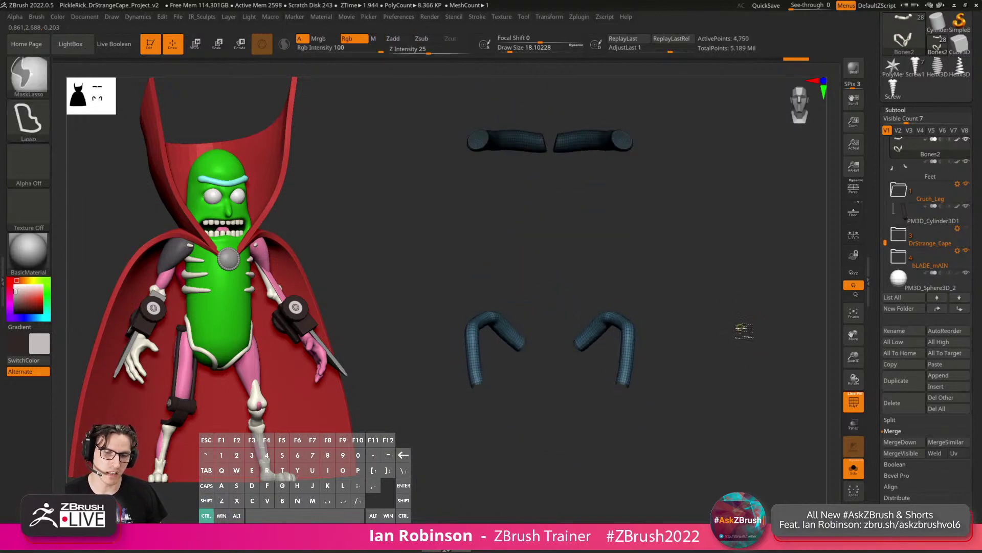
{"action": "key", "text": "ctrl+shift+z"}
{"action": "key", "text": "ctrl+shift+z"}
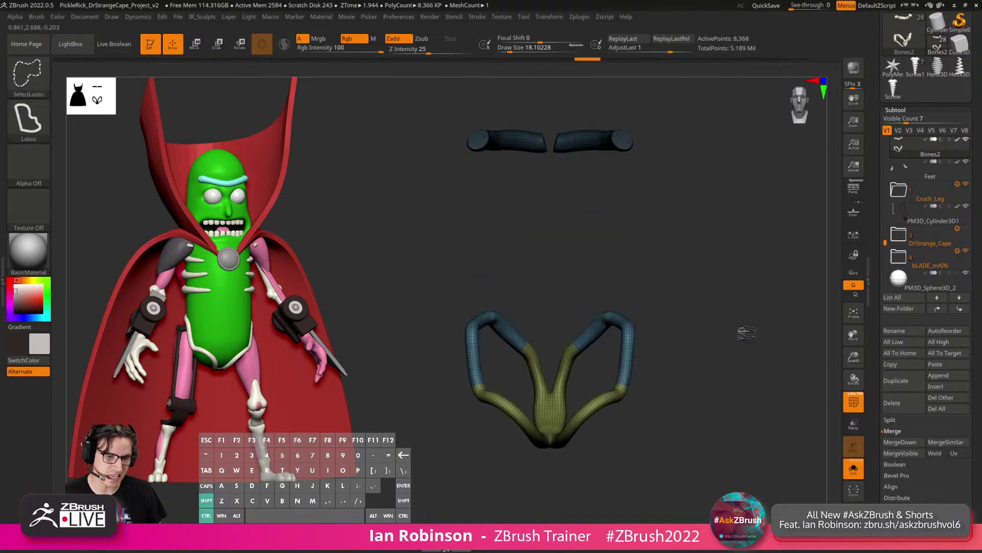
{"action": "key", "text": "ctrl+shift+z"}
{"action": "key", "text": "ctrl+shift+z"}
{"action": "key", "text": "ctrl+shift+z"}
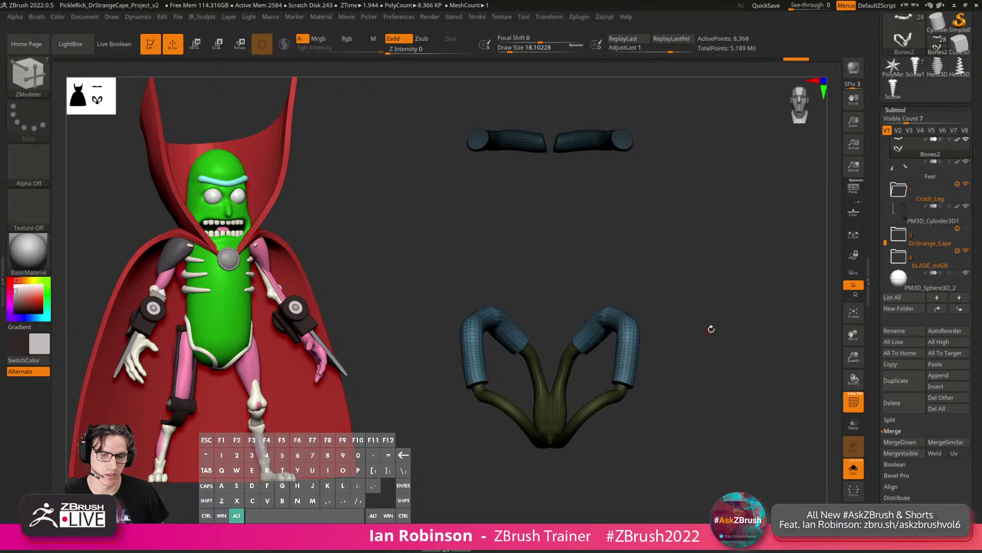
Leave Solo mode and examine the inflated Bones2 sections against the hips and screw from the side and front.
{"action": "left_click_drag", "start_coordinate": [711, 329], "coordinate": [736, 319], "text": "alt"}
{"action": "left_click", "coordinate": [855, 468]}
{"action": "left_click_drag", "start_coordinate": [768, 406], "coordinate": [673, 384], "text": "alt"}
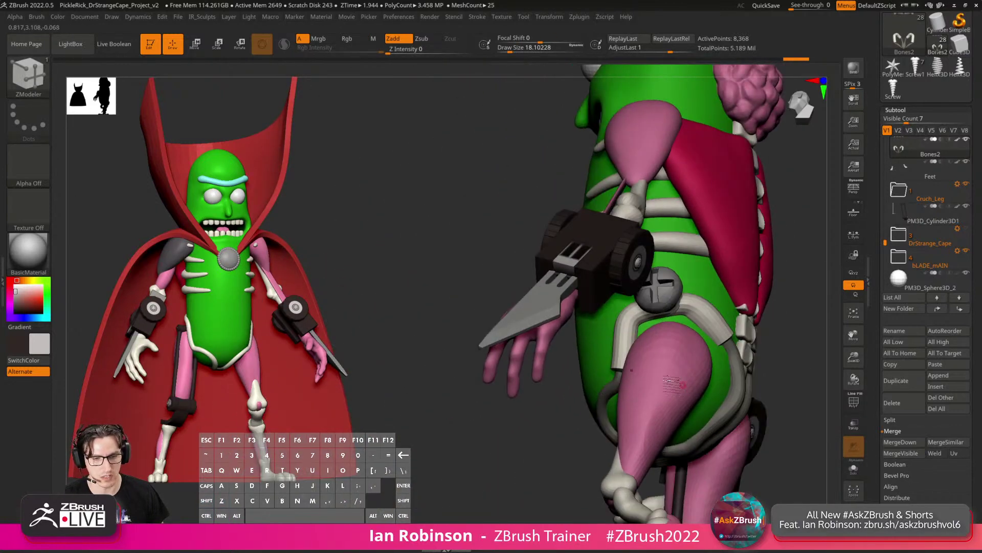
{"action": "left_click_drag", "start_coordinate": [489, 451], "coordinate": [733, 312]}
{"action": "left_click_drag", "start_coordinate": [640, 365], "coordinate": [673, 342]}
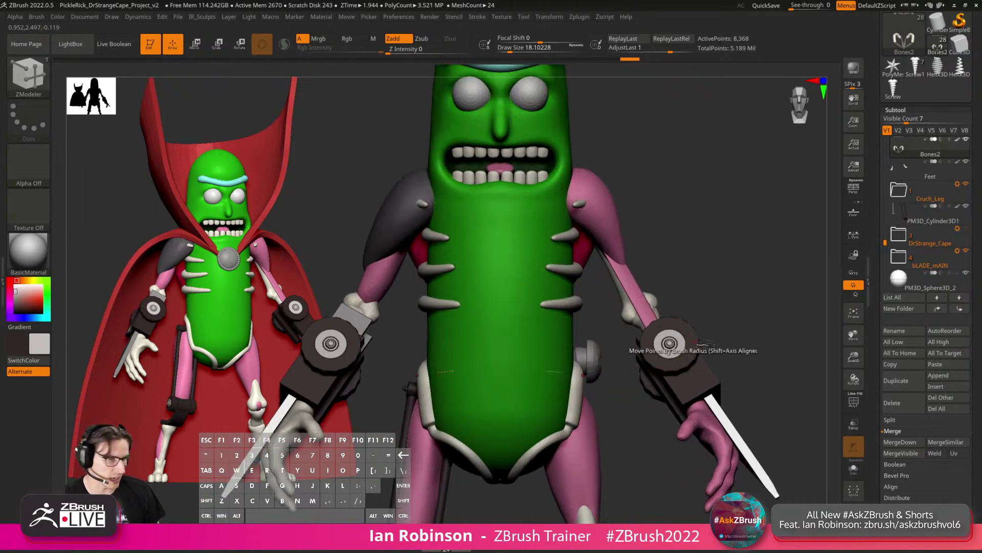
{"action": "left_click_drag", "start_coordinate": [748, 317], "coordinate": [768, 299], "text": "alt"}
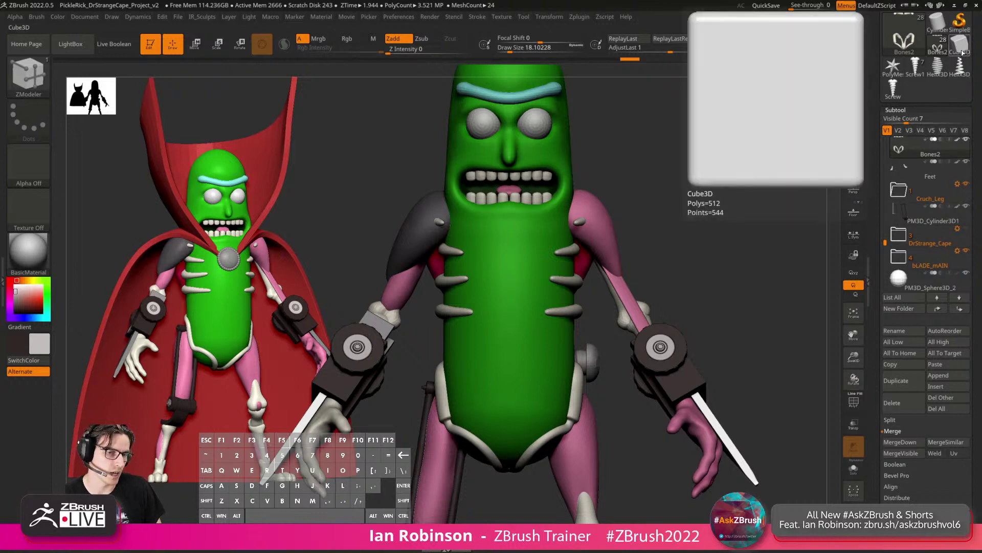
Insert a Cylinder3D primitive as a new subtool below Bones2 and isolate it in Solo mode.
{"action": "left_click", "coordinate": [938, 24]}
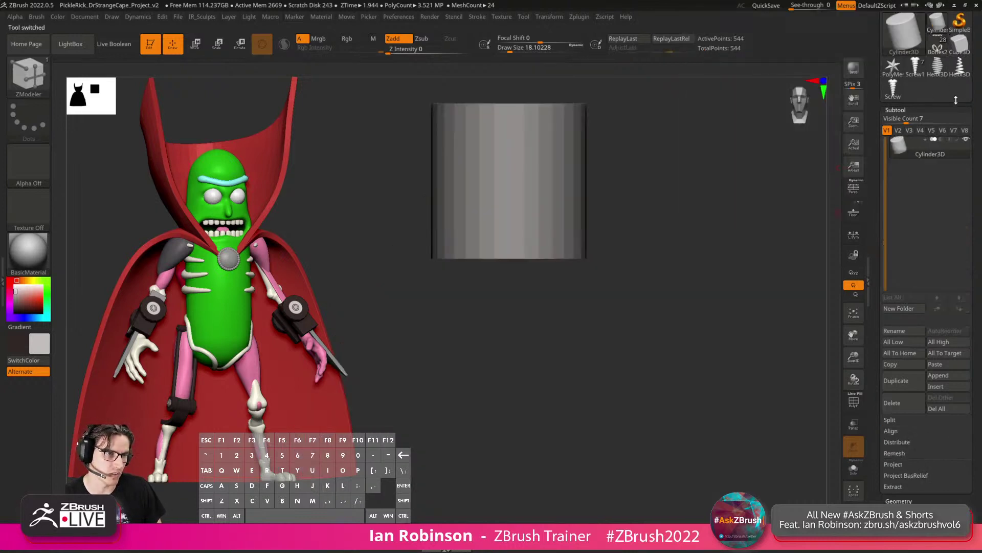
{"action": "left_click", "coordinate": [940, 47]}
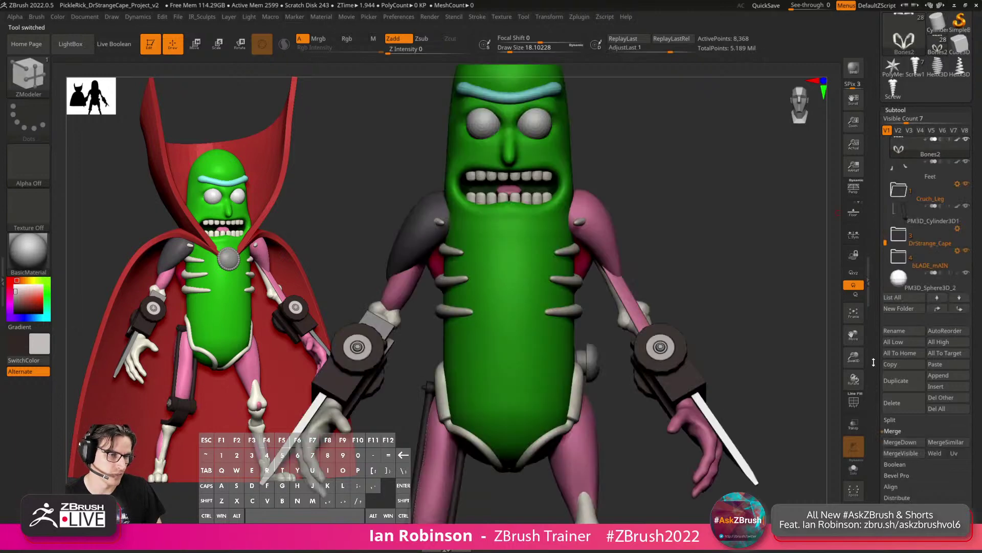
{"action": "left_click", "coordinate": [944, 388]}
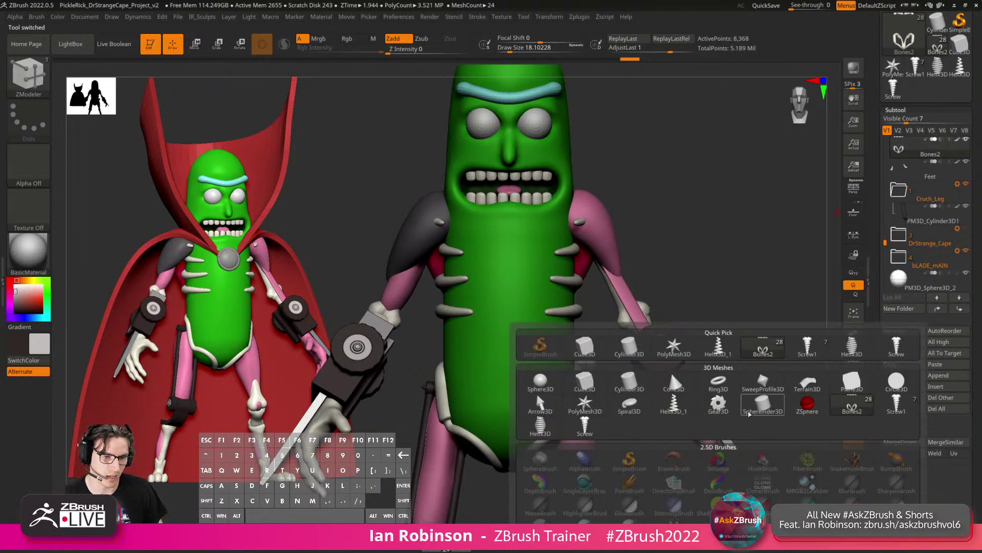
{"action": "left_click", "coordinate": [637, 382]}
{"action": "left_click", "coordinate": [853, 468]}
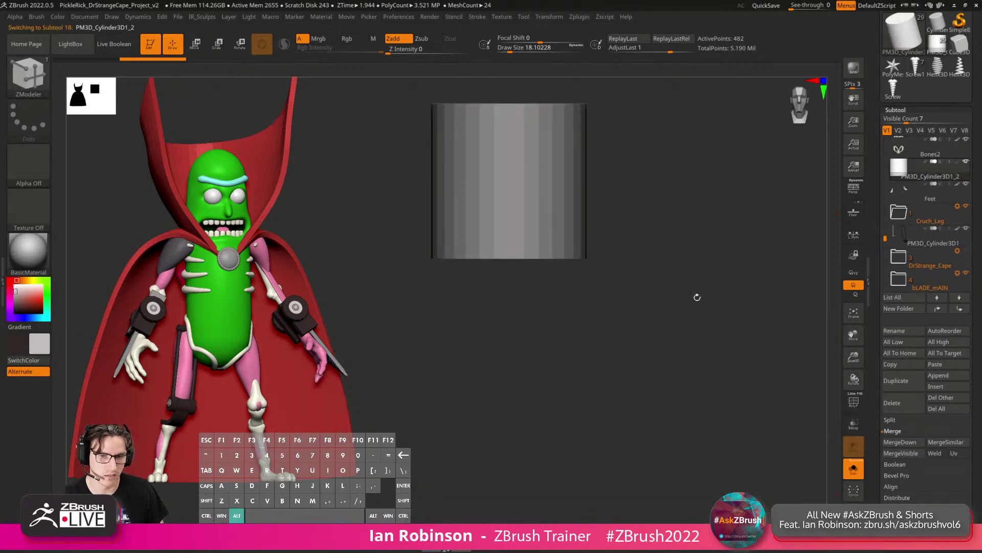
Hide a section of the cylinder including its top cap and delete the hidden geometry, leaving an open shell.
{"action": "key", "text": "f"}
{"action": "key", "text": "shift+f"}
{"action": "left_click_drag", "start_coordinate": [699, 252], "coordinate": [700, 216]}
{"action": "left_click_drag", "start_coordinate": [312, 200], "coordinate": [749, 359], "text": "ctrl+shift"}
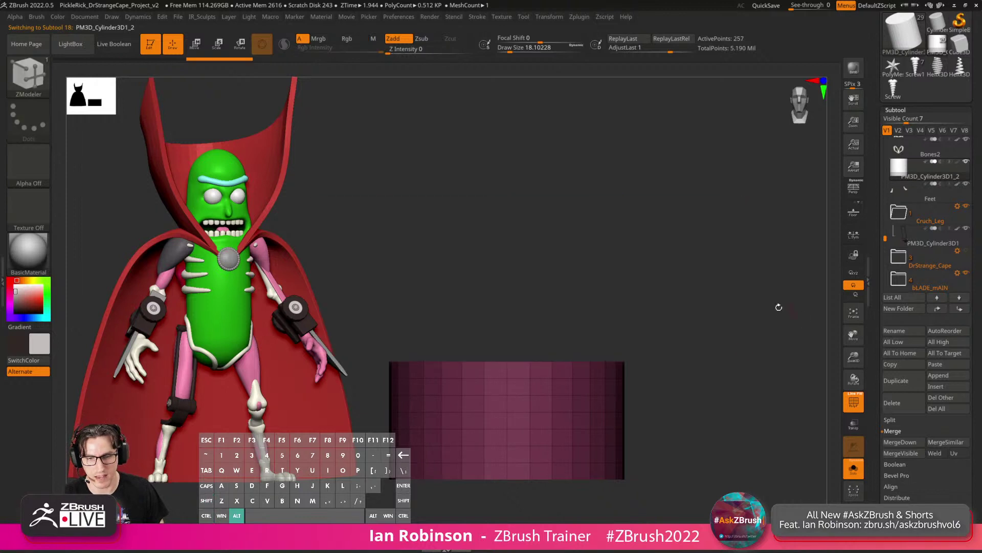
{"action": "left_click_drag", "start_coordinate": [778, 307], "coordinate": [806, 268], "text": "alt"}
{"action": "left_click_drag", "start_coordinate": [783, 271], "coordinate": [742, 299]}
{"action": "key", "text": "2"}
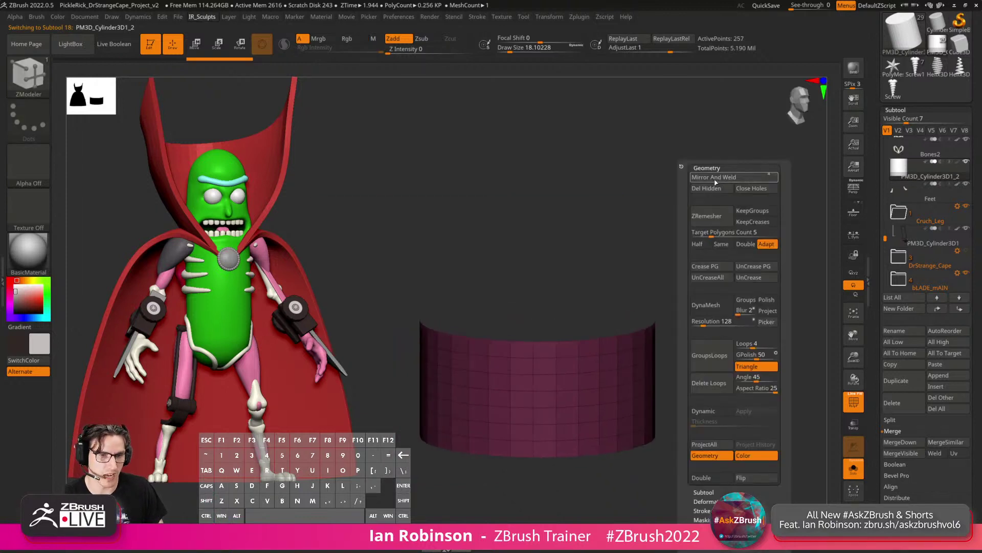
{"action": "left_click", "coordinate": [712, 187]}
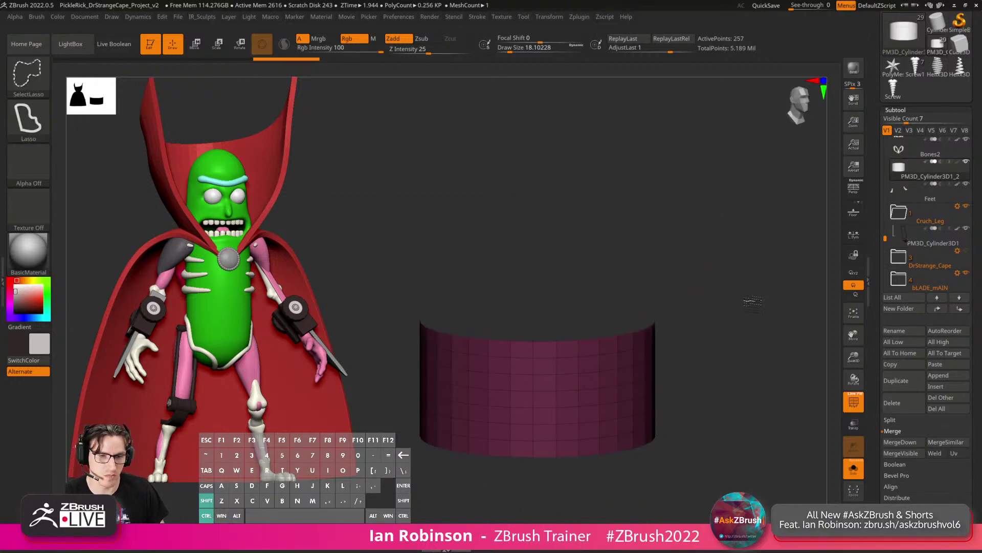
Cap the cylinder's open top with the Close Holes command, examine the cap's wireframe, and undo the cap.
{"action": "key", "text": "shift+f"}
{"action": "left_click_drag", "start_coordinate": [740, 283], "coordinate": [755, 260]}
{"action": "key", "text": "shift+f"}
{"action": "key", "text": "shift+f"}
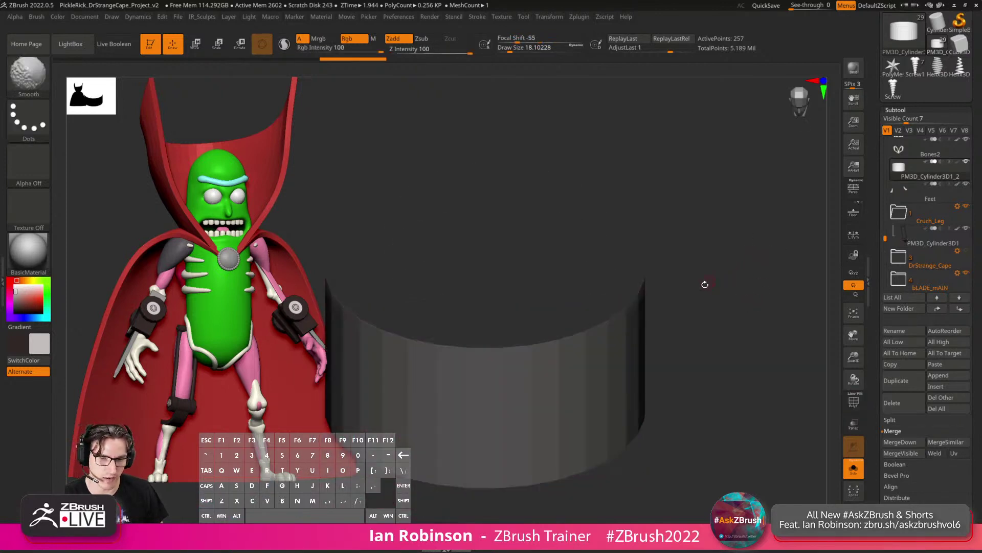
{"action": "left_click_drag", "start_coordinate": [705, 284], "coordinate": [723, 276]}
{"action": "key", "text": "space"}
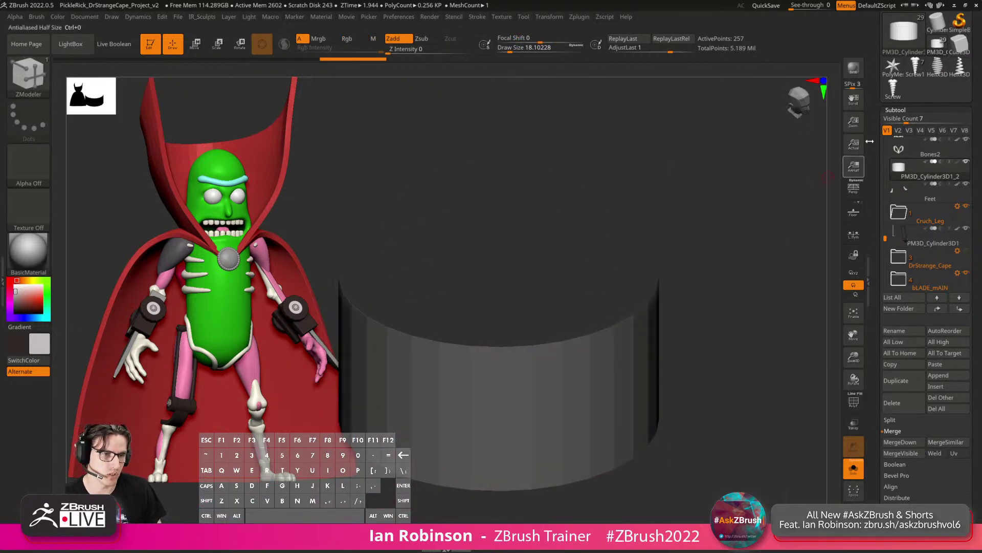
{"action": "left_click", "coordinate": [899, 110]}
{"action": "left_click_drag", "start_coordinate": [898, 124], "coordinate": [899, 126]}
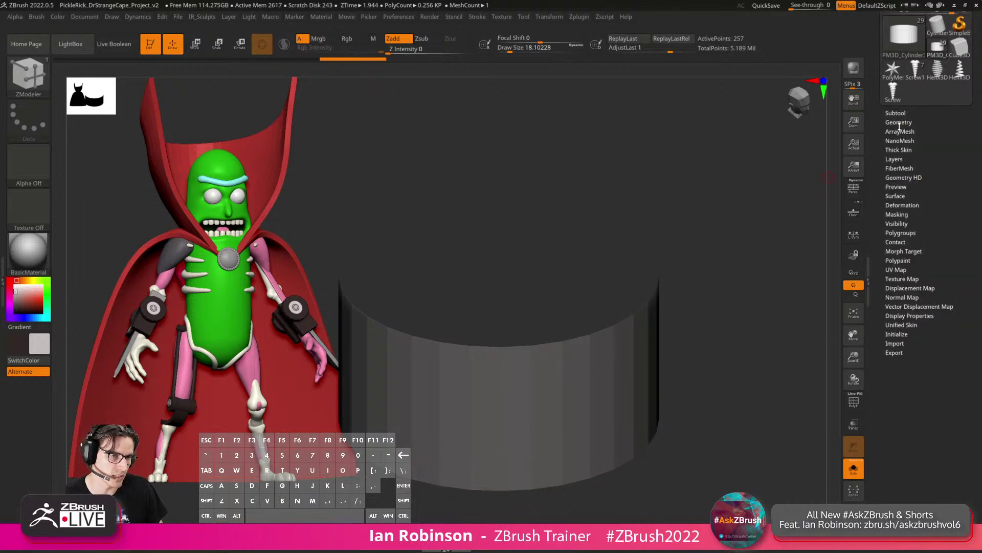
{"action": "left_click", "coordinate": [900, 123]}
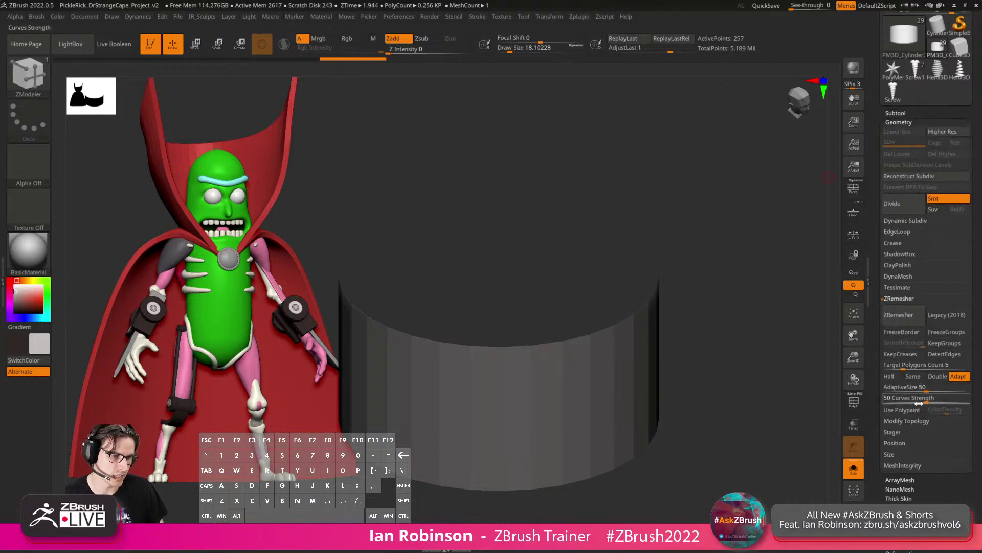
{"action": "left_click", "coordinate": [914, 421]}
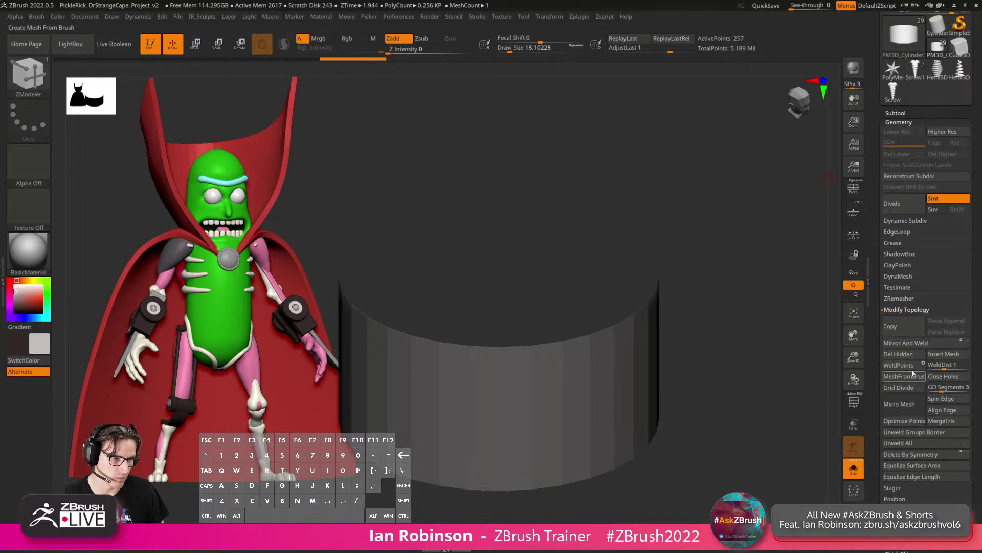
{"action": "left_click", "coordinate": [943, 379]}
{"action": "key", "text": "shift+f"}
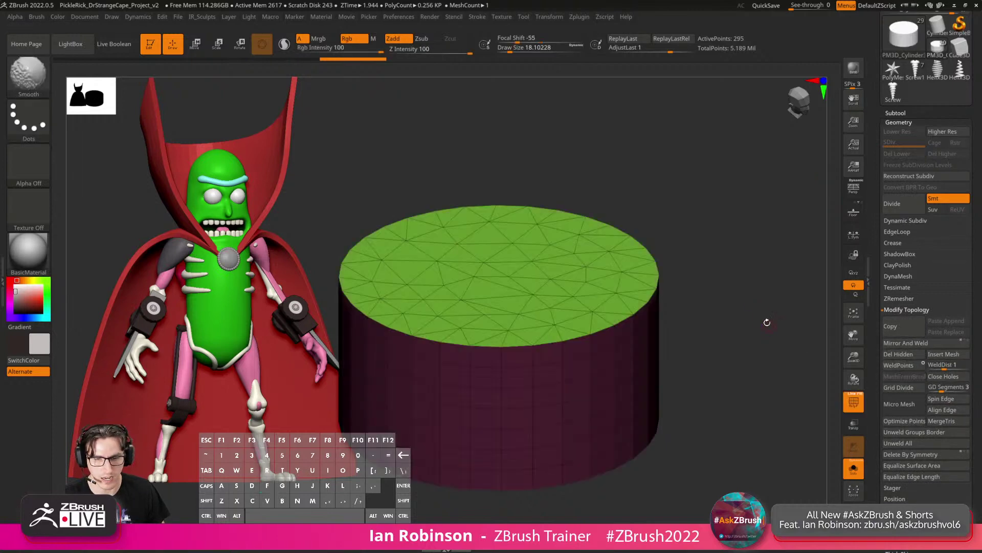
{"action": "left_click_drag", "start_coordinate": [671, 340], "coordinate": [603, 313], "text": "alt"}
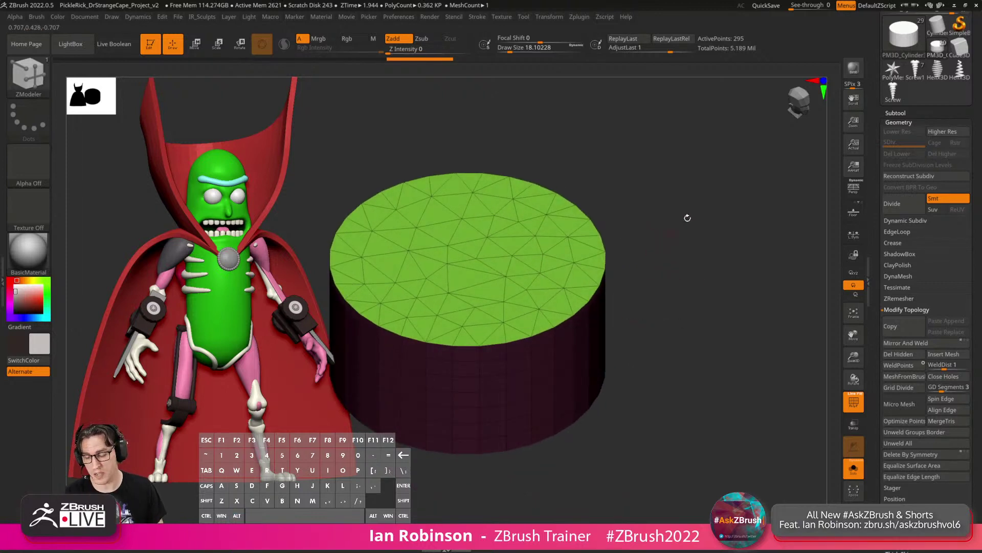
{"action": "key", "text": "ctrl+z"}
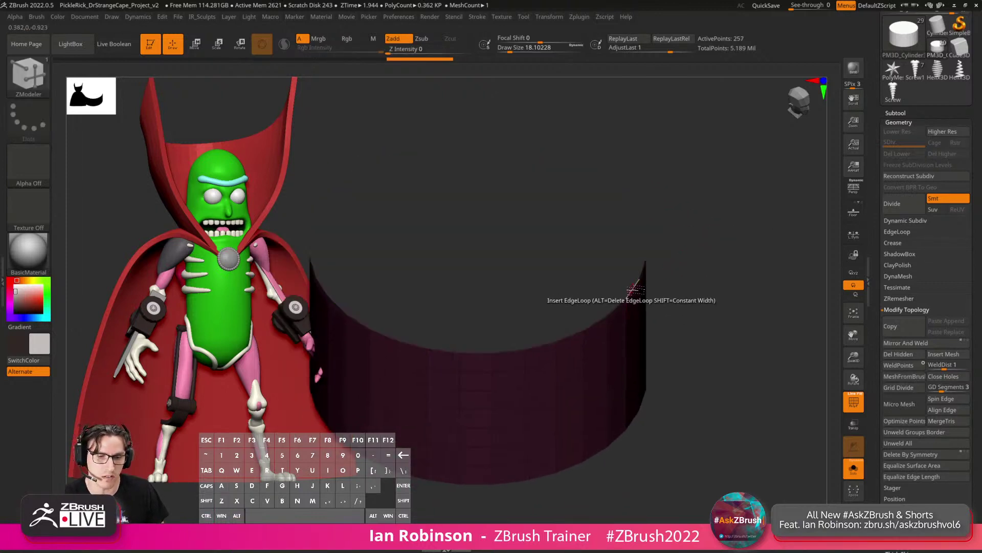
Cap the cylinder's open top with the ZModeler edge action Close set to Concave Hole, and undo it.
{"action": "key", "text": "space"}
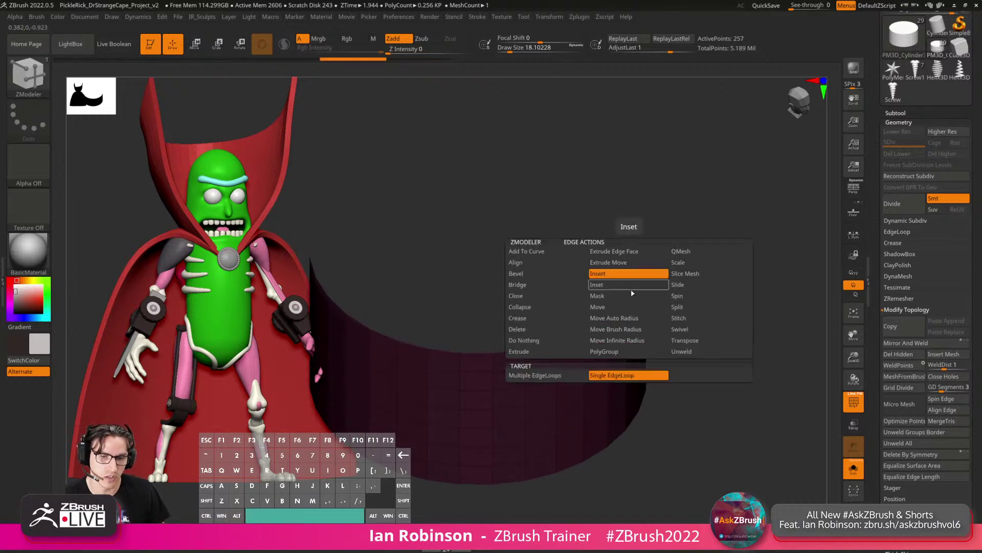
{"action": "left_click", "coordinate": [540, 299]}
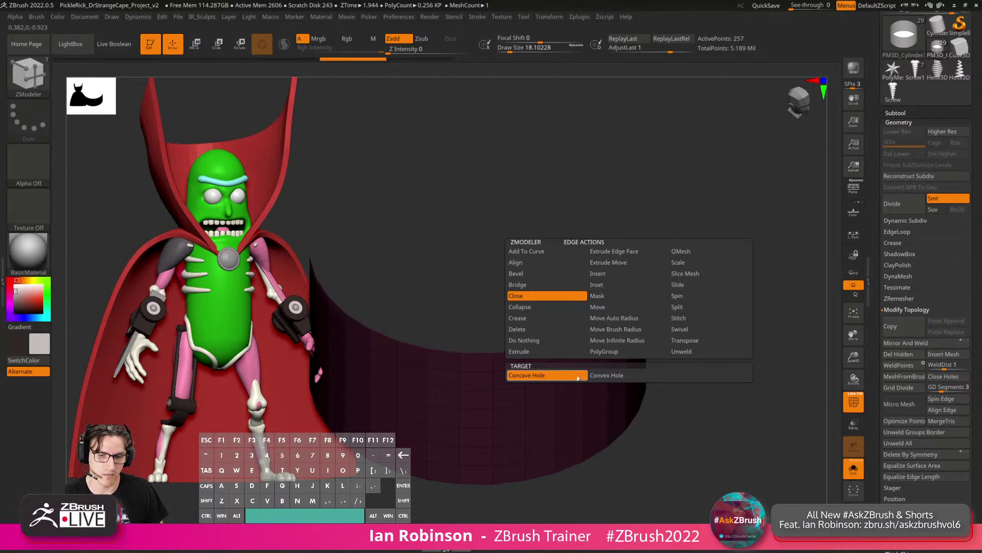
{"action": "left_click", "coordinate": [625, 307]}
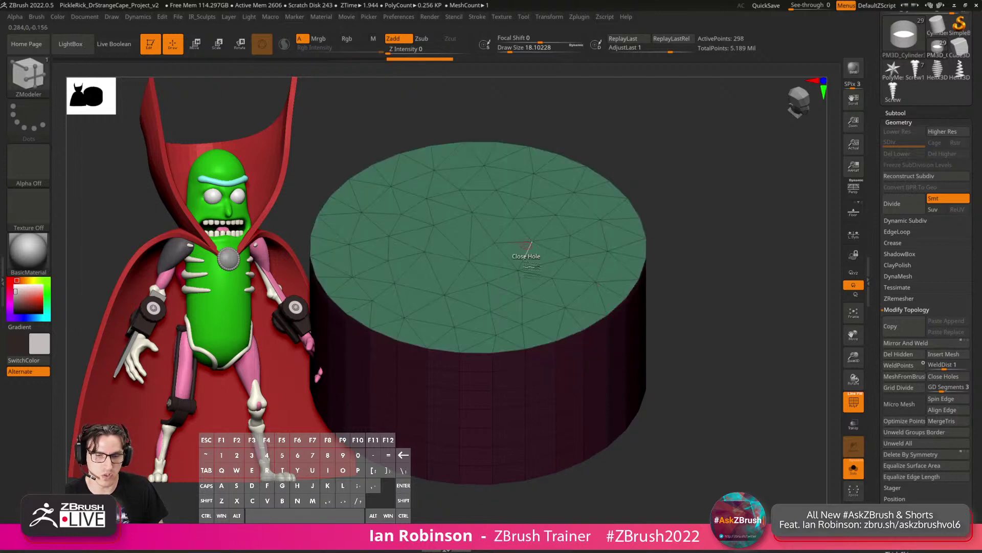
{"action": "key", "text": "ctrl+z"}
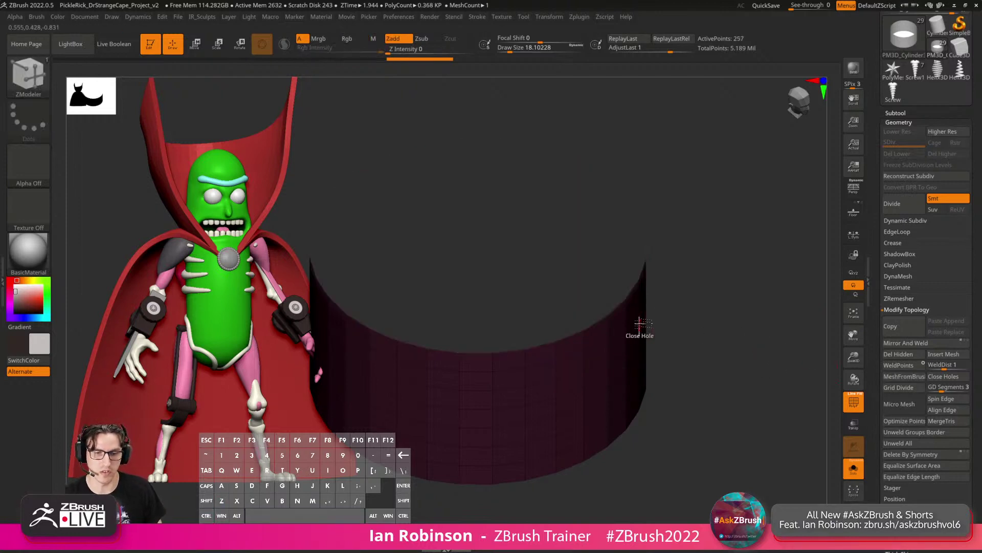
Cap the cylinder's open top with the ZModeler edge action Close set to Convex Hole.
{"action": "key", "text": "space"}
{"action": "left_click", "coordinate": [599, 373]}
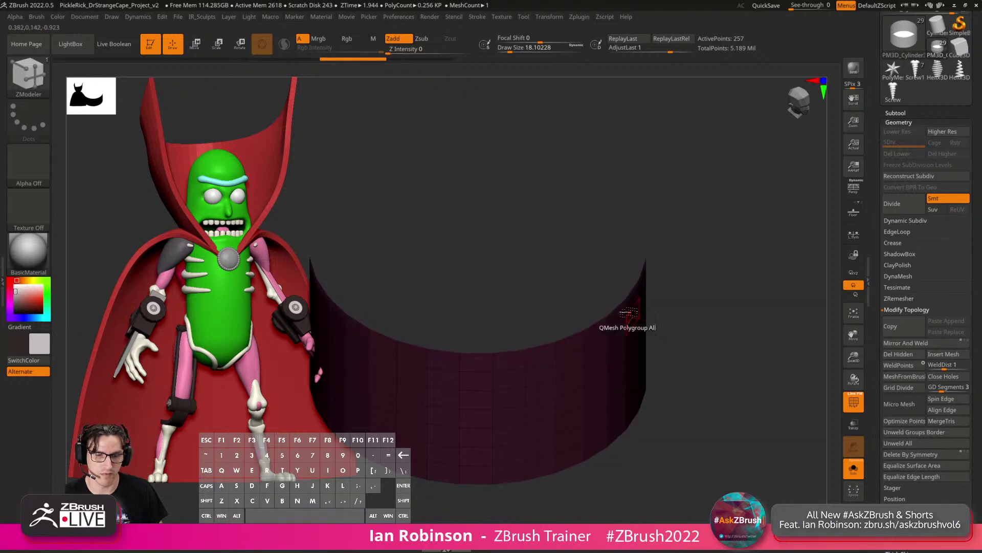
{"action": "left_click", "coordinate": [618, 307]}
Select a block of polygons two columns wide and four rows high on the cylinder's side and delete it with ZModeler.
{"action": "left_click_drag", "start_coordinate": [671, 288], "coordinate": [768, 313]}
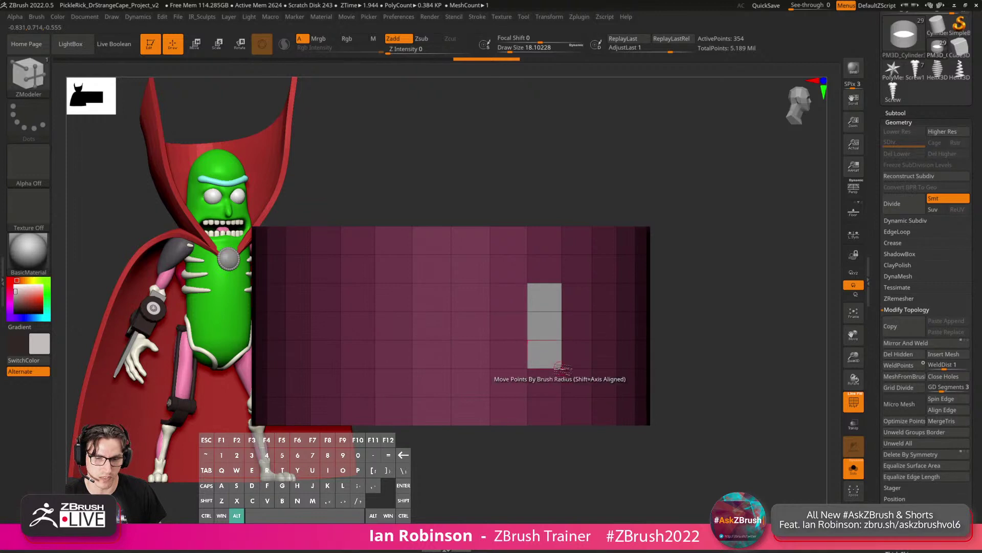
{"action": "key", "text": "space"}
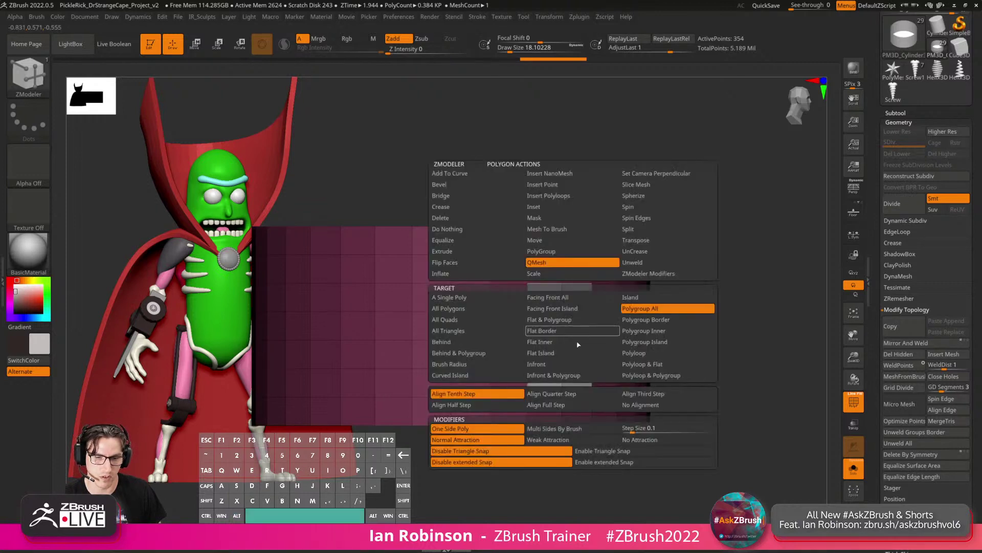
{"action": "left_click", "coordinate": [459, 220]}
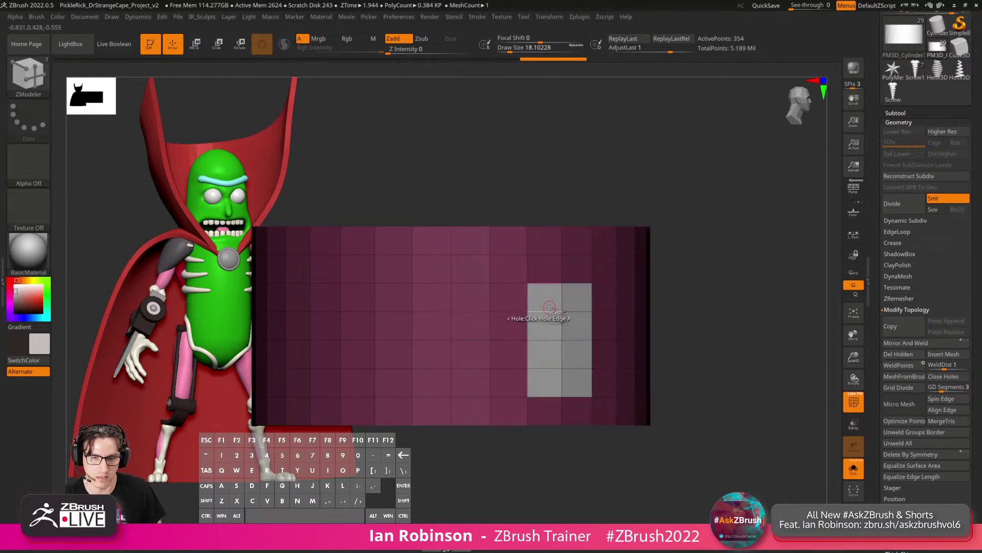
{"action": "left_click", "coordinate": [568, 327]}
{"action": "left_click_drag", "start_coordinate": [730, 314], "coordinate": [706, 307]}
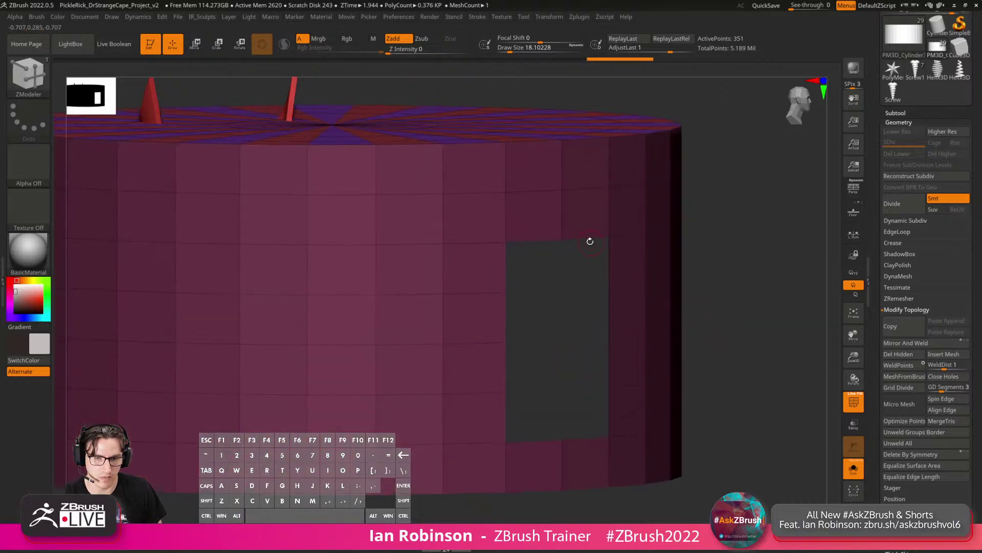
Close the rectangular side hole with the Convex Hole action and compare its patch with the top cap.
{"action": "left_click", "coordinate": [587, 241]}
{"action": "left_click_drag", "start_coordinate": [751, 257], "coordinate": [732, 240]}
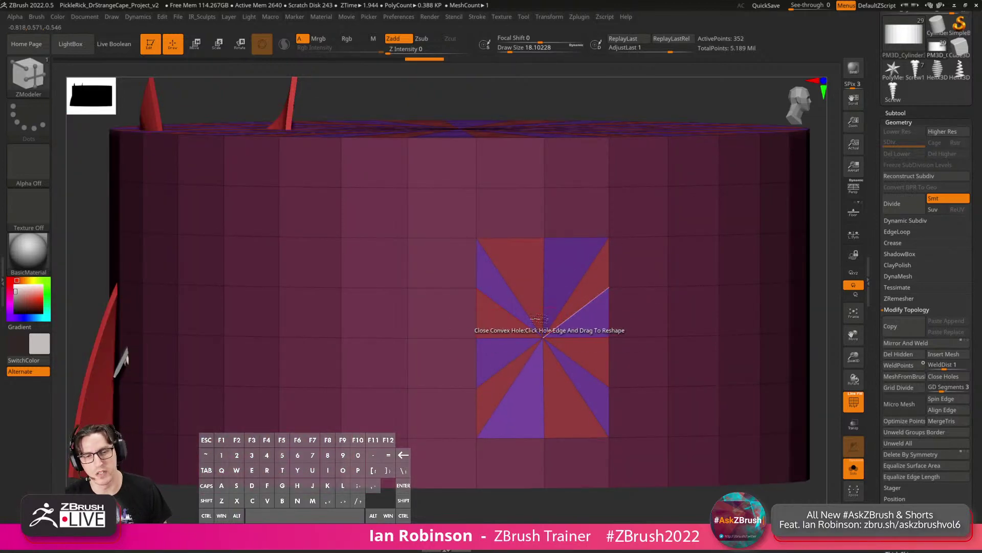
{"action": "left_click_drag", "start_coordinate": [504, 319], "coordinate": [522, 201]}
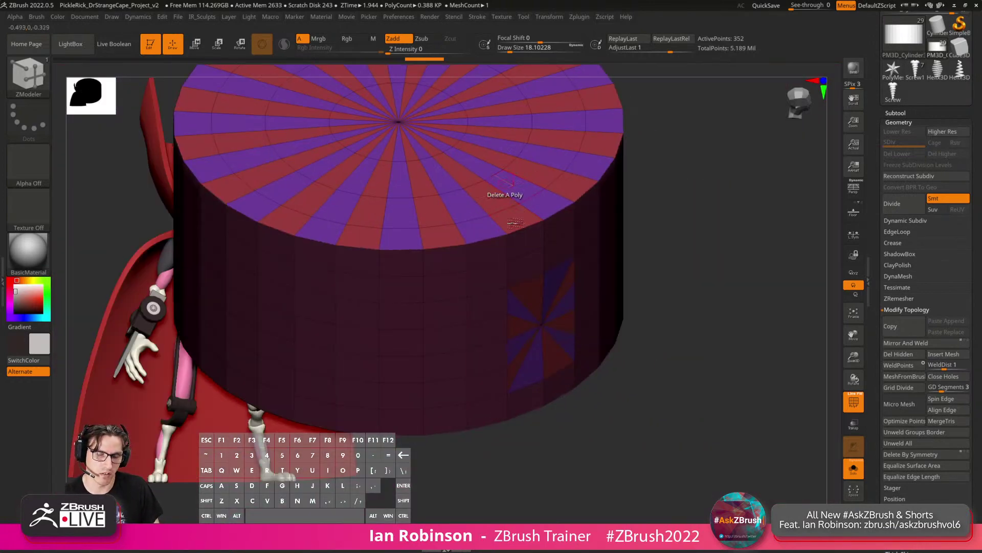
{"action": "left_click_drag", "start_coordinate": [614, 220], "coordinate": [660, 281]}
Try the ZModeler edge action Bridge with Two Holes on the rectangular side hole and restore the open hole.
{"action": "key", "text": "space"}
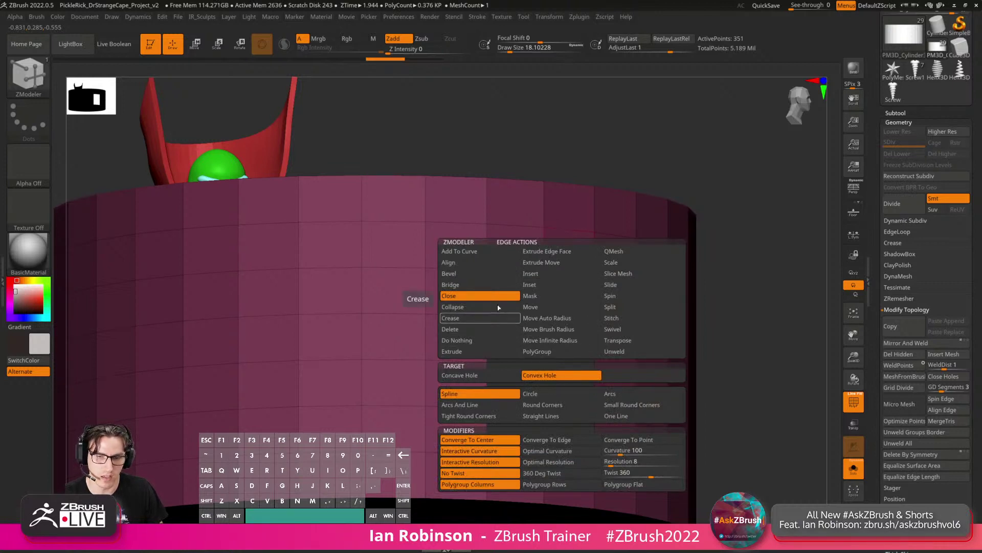
{"action": "left_click", "coordinate": [462, 288]}
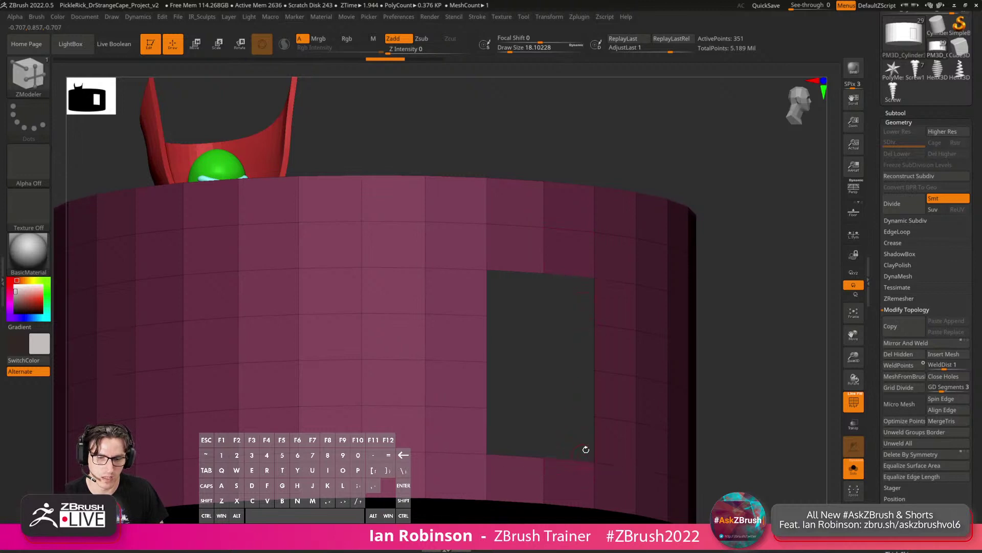
{"action": "left_click", "coordinate": [609, 331]}
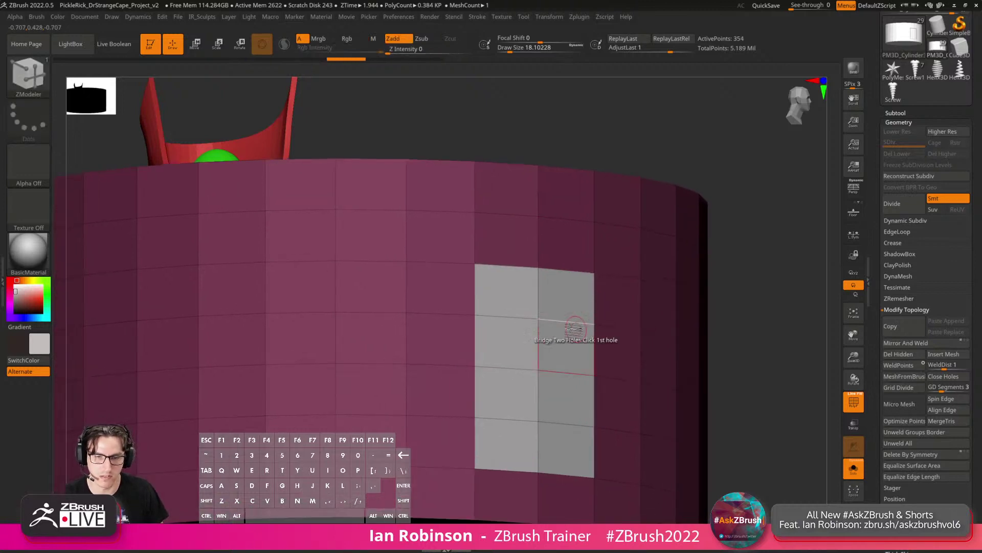
{"action": "key", "text": "ctrl+shift"}
{"action": "key", "text": "ctrl+z"}
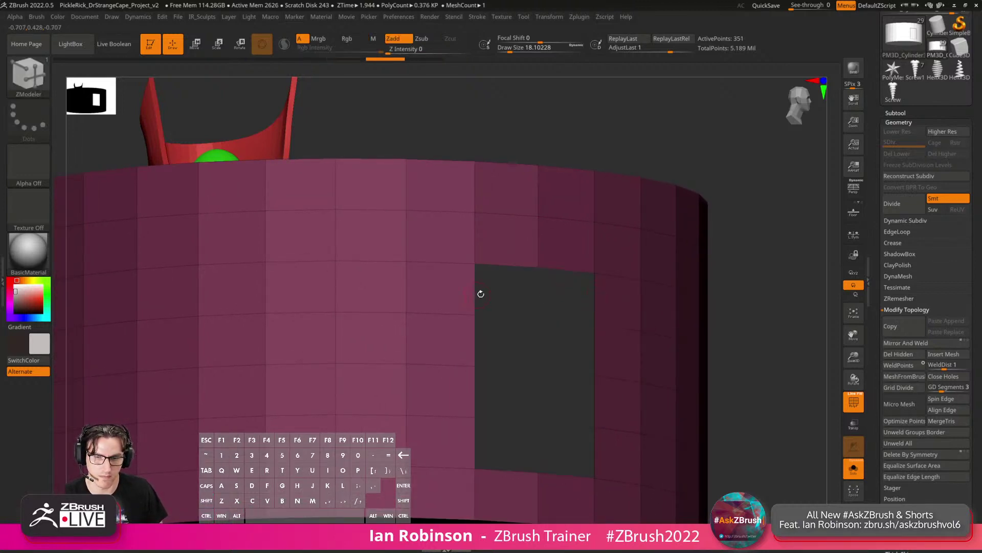
Try the ZModeler edge action Bridge with Edges across the top row of the side hole, and undo the bridged polygon.
{"action": "key", "text": "space"}
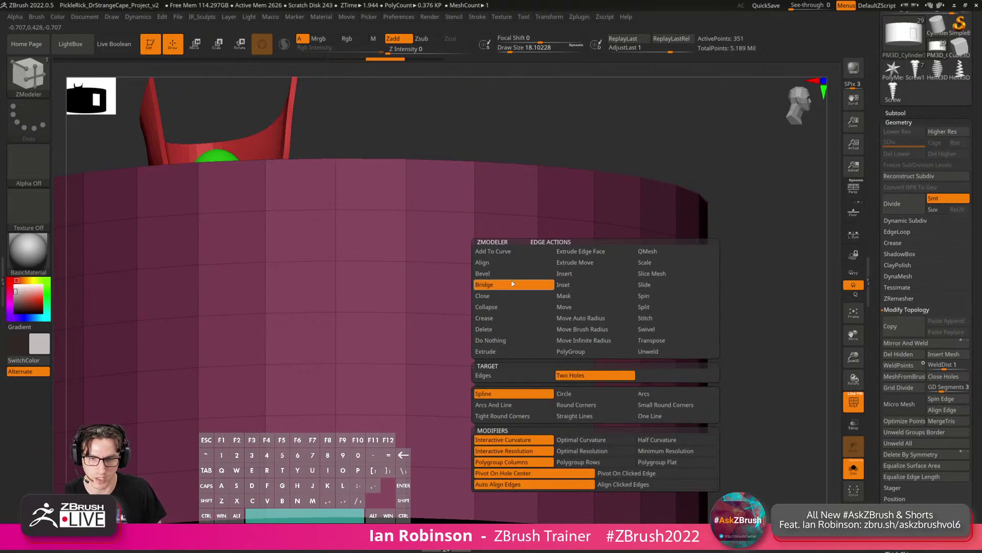
{"action": "left_click", "coordinate": [512, 297]}
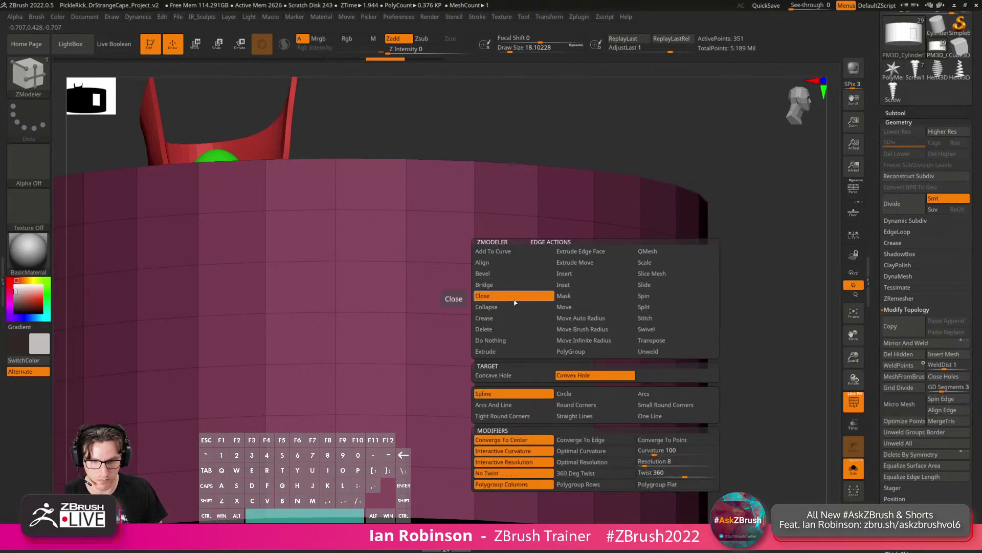
{"action": "left_click", "coordinate": [504, 285]}
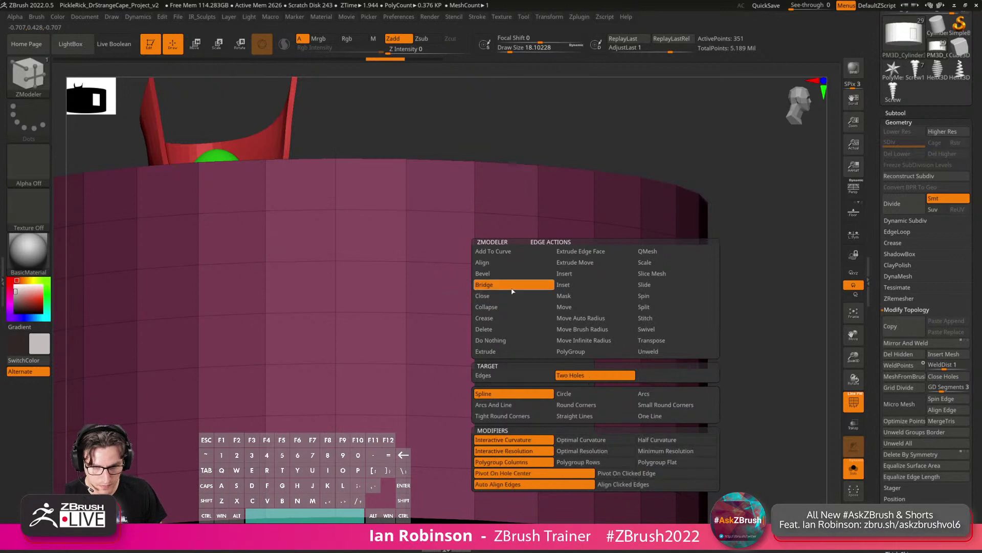
{"action": "left_click", "coordinate": [509, 351]}
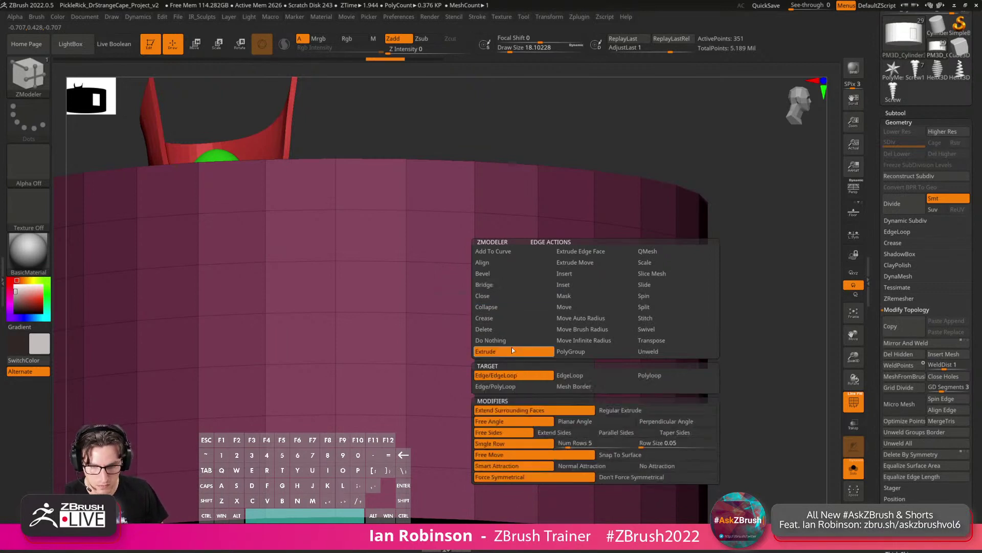
{"action": "left_click", "coordinate": [495, 277]}
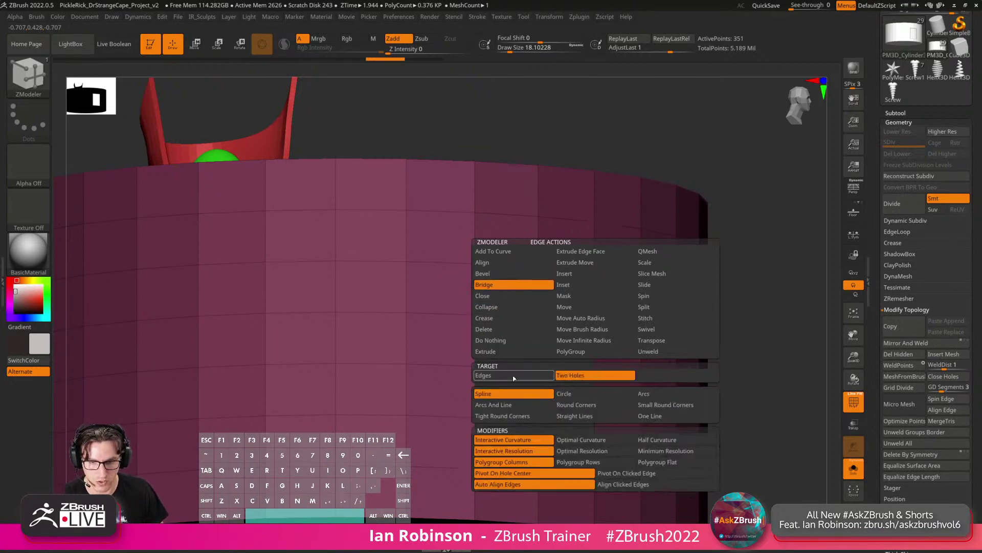
{"action": "left_click_drag", "start_coordinate": [479, 298], "coordinate": [478, 307]}
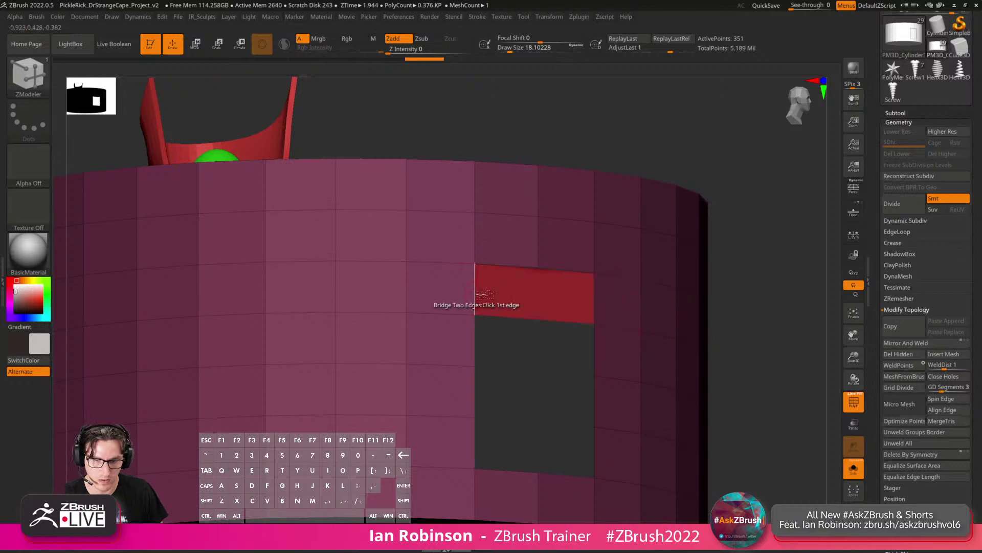
{"action": "left_click_drag", "start_coordinate": [589, 345], "coordinate": [481, 327]}
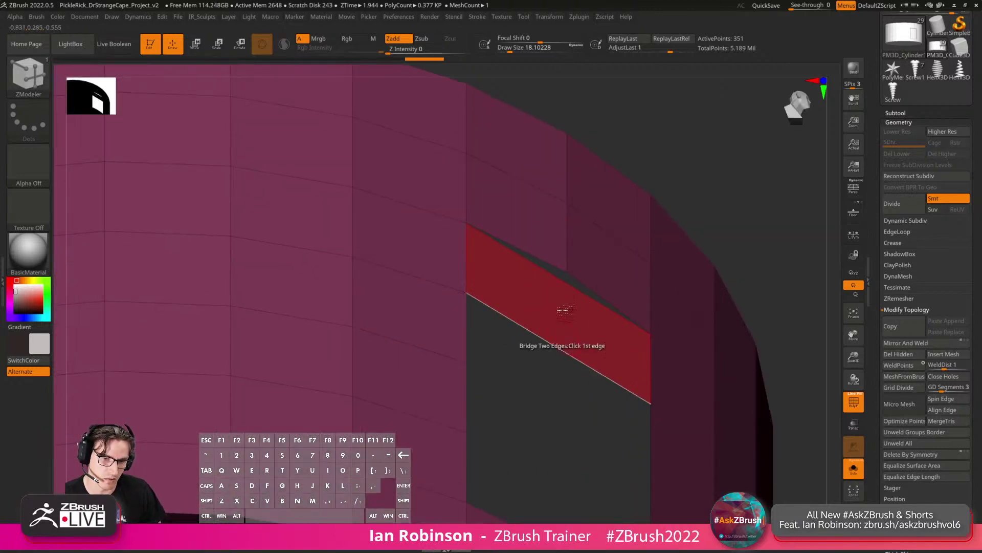
{"action": "key", "text": "ctrl+z"}
{"action": "mouse_move", "coordinate": [726, 217]}
{"action": "left_mouse_down"}
{"action": "mouse_move", "coordinate": [734, 198]}
{"action": "mouse_move", "coordinate": [726, 205]}
{"action": "left_mouse_up"}
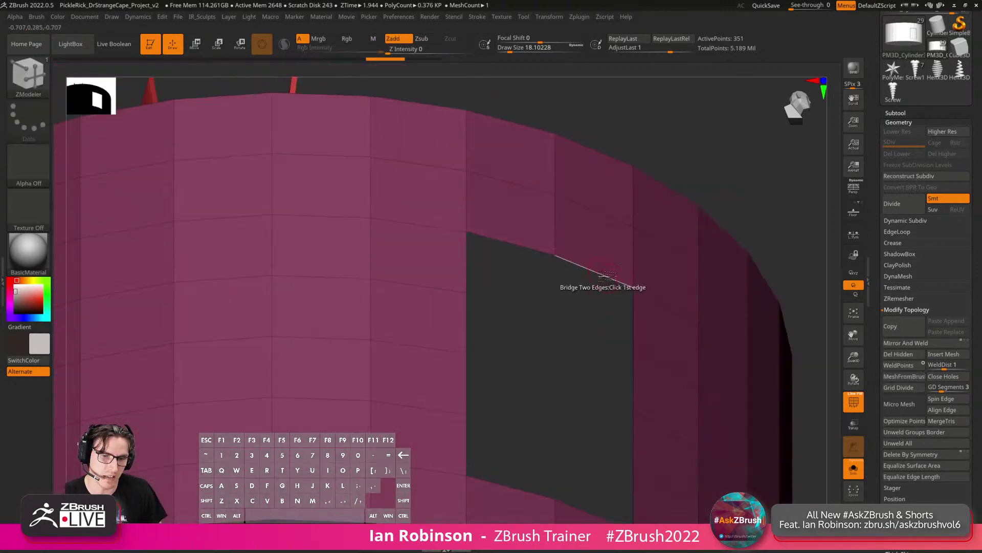
Set the edge action to Extrude with Snap To Surface and extrude three polygons down one column of the side hole.
{"action": "key", "text": "space"}
{"action": "left_click", "coordinate": [519, 351]}
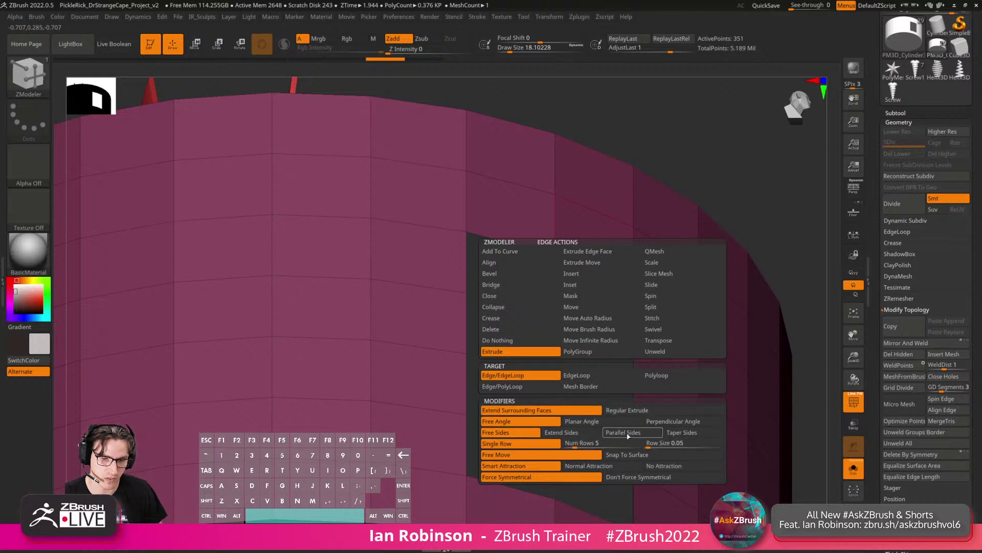
{"action": "left_click", "coordinate": [638, 454]}
{"action": "left_click_drag", "start_coordinate": [609, 276], "coordinate": [623, 298]}
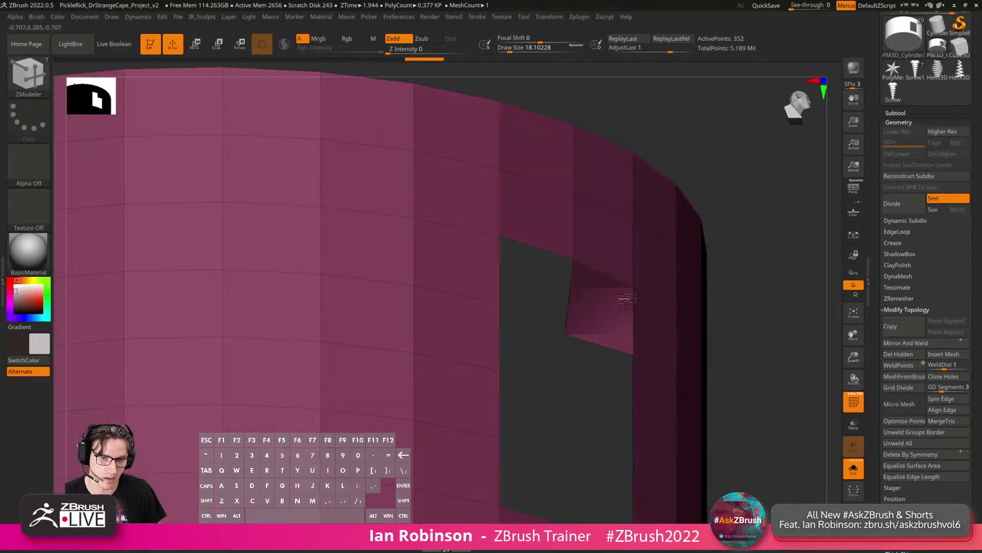
{"action": "left_click", "coordinate": [583, 341]}
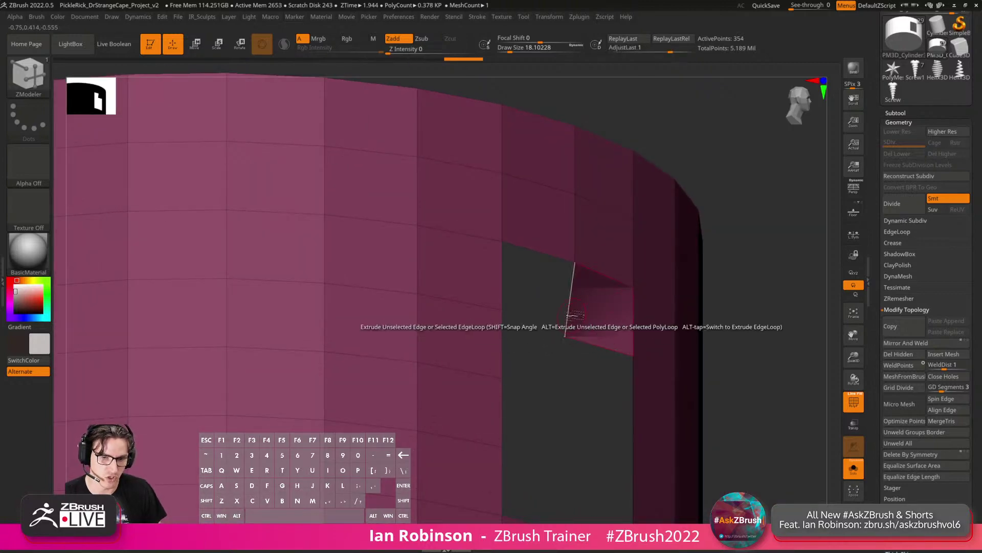
{"action": "key", "text": "space"}
{"action": "left_click_drag", "start_coordinate": [605, 355], "coordinate": [598, 386]}
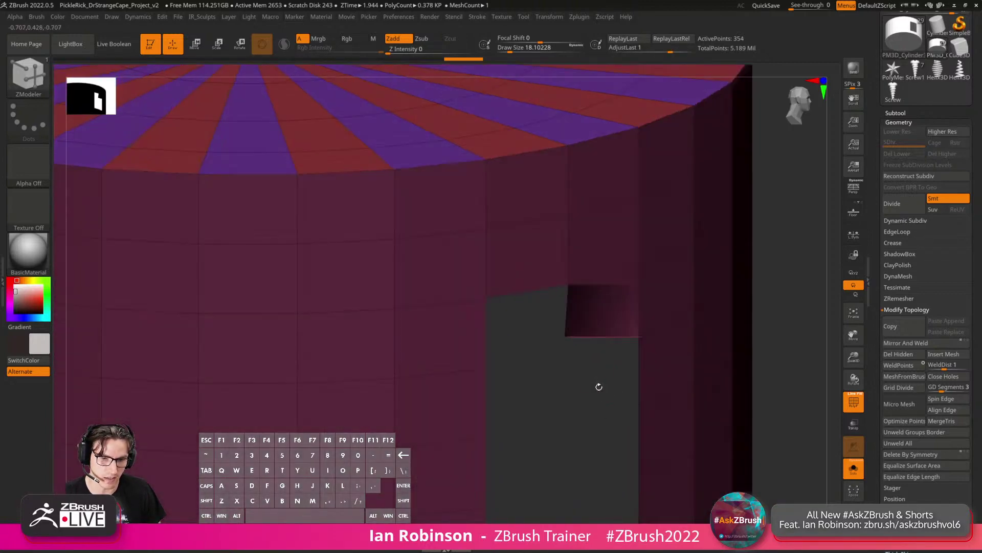
{"action": "key", "text": "ctrl+z"}
{"action": "mouse_move", "coordinate": [614, 352]}
{"action": "left_mouse_down"}
{"action": "mouse_move", "coordinate": [613, 376]}
{"action": "mouse_move", "coordinate": [607, 344]}
{"action": "left_mouse_up"}
{"action": "key", "text": "ctrl+z"}
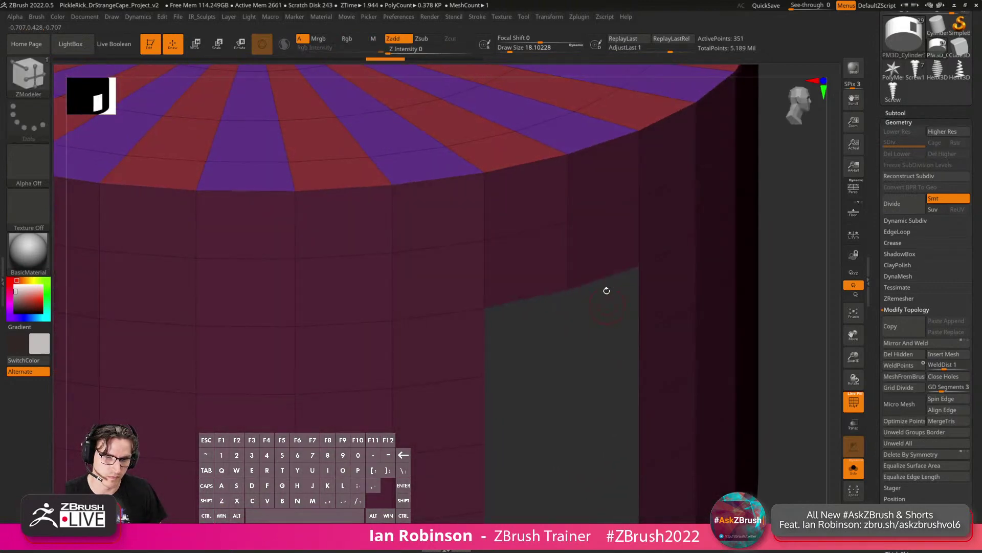
{"action": "left_click_drag", "start_coordinate": [609, 282], "coordinate": [632, 307]}
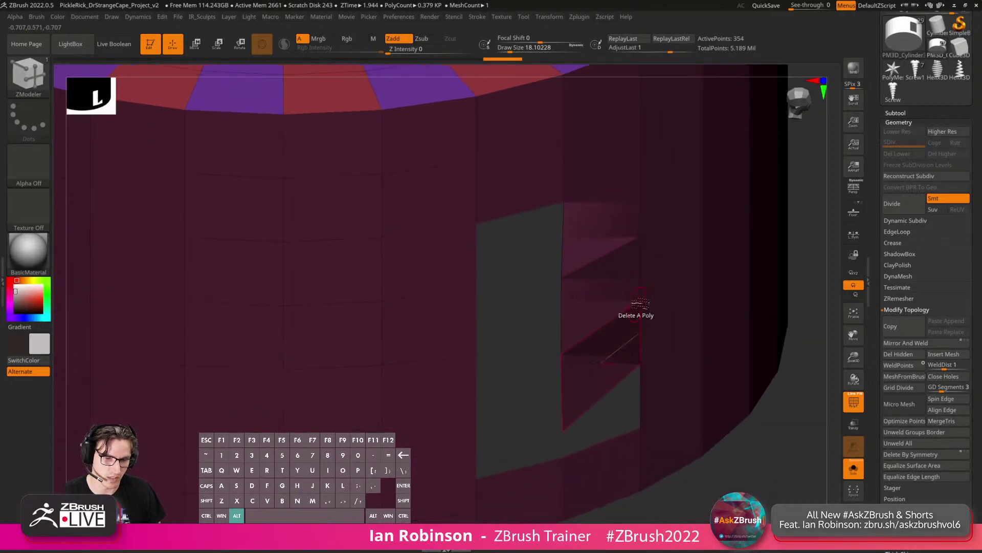
{"action": "mouse_move", "coordinate": [615, 389]}
{"action": "right_mouse_down"}
{"action": "mouse_move", "coordinate": [610, 428]}
{"action": "mouse_move", "coordinate": [607, 384]}
{"action": "mouse_move", "coordinate": [609, 420]}
{"action": "mouse_move", "coordinate": [609, 396]}
{"action": "right_mouse_up"}
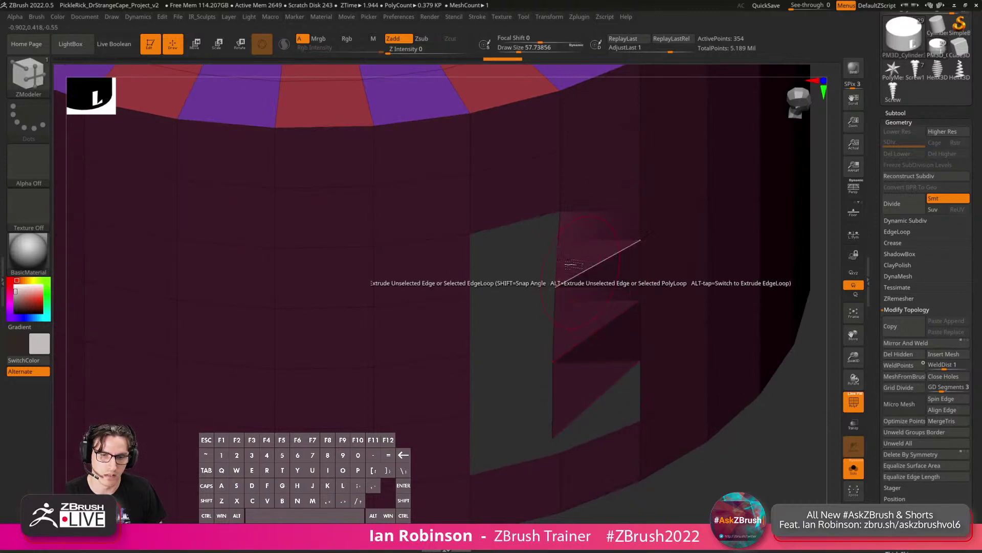
Set the edge action to Bridge with Edges and bridge the upper two rows of the hole's open column to the extruded polygons.
{"action": "key", "text": "space"}
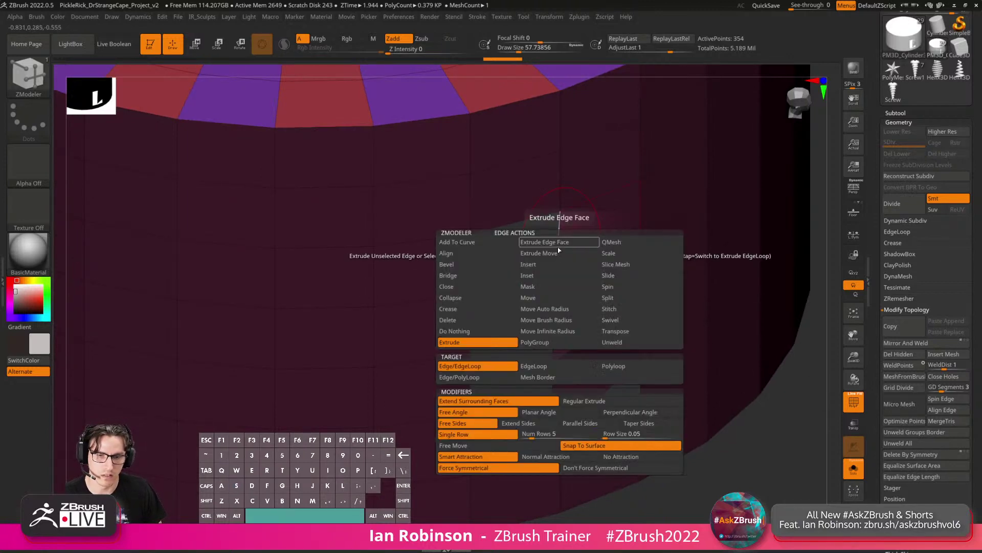
{"action": "left_click", "coordinate": [468, 277]}
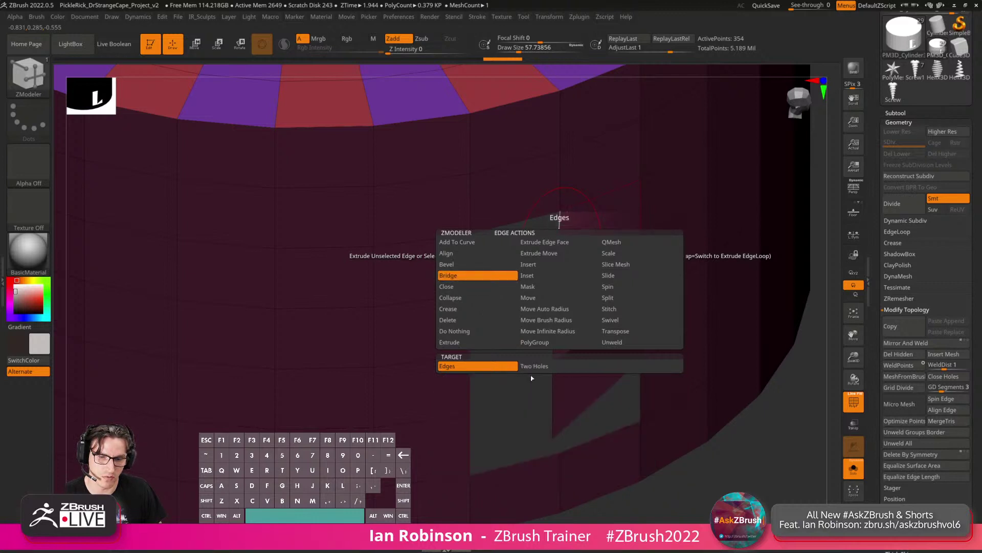
{"action": "left_click", "coordinate": [516, 366]}
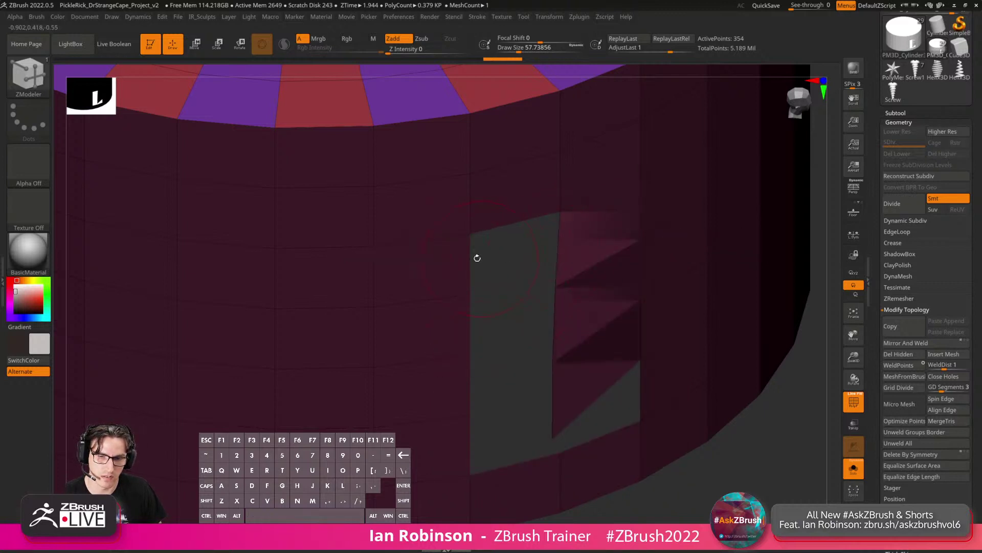
{"action": "left_click", "coordinate": [477, 258]}
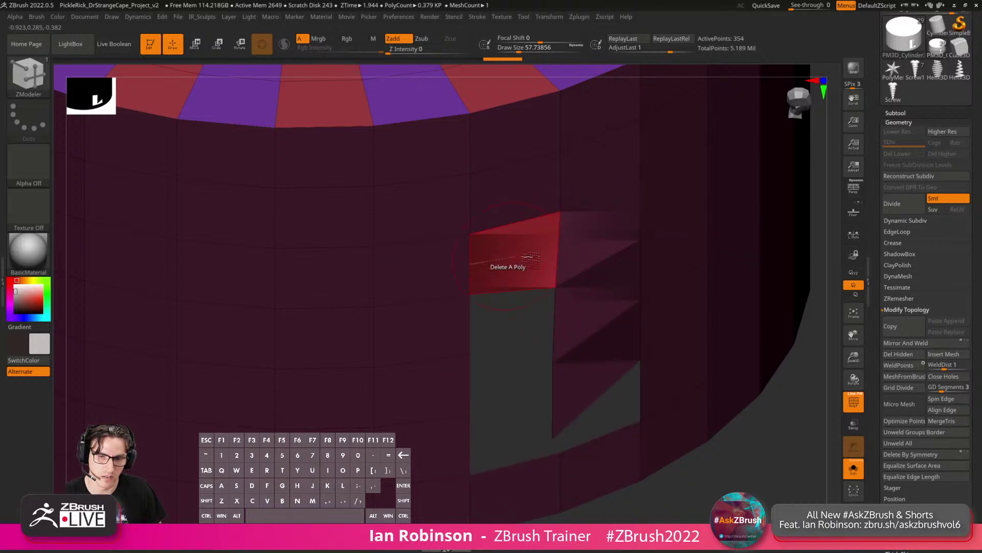
{"action": "left_click", "coordinate": [470, 326]}
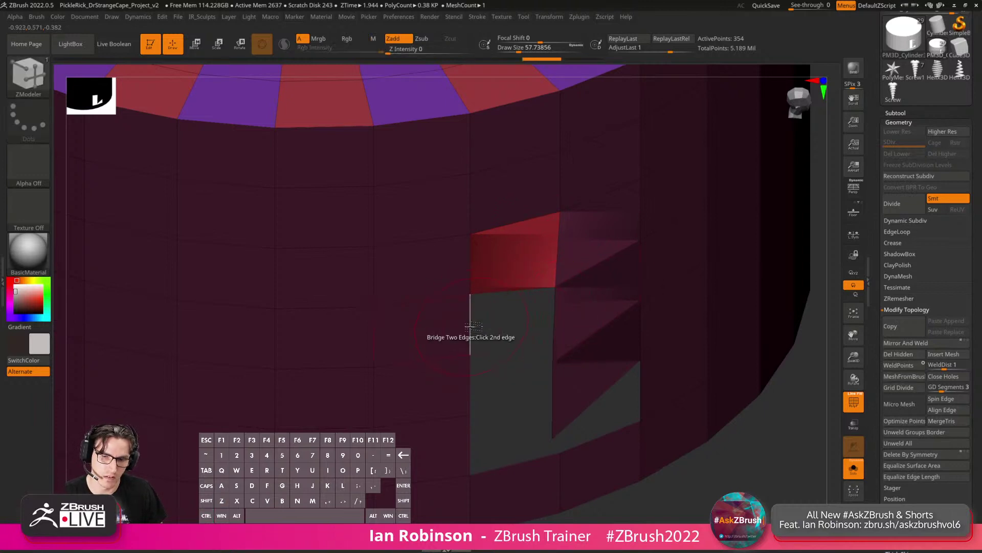
{"action": "left_click", "coordinate": [560, 289]}
Bridge the third row of the hole's open column and smooth the new polygons into the cylinder wall.
{"action": "left_click_drag", "start_coordinate": [546, 313], "coordinate": [566, 307], "text": "shift"}
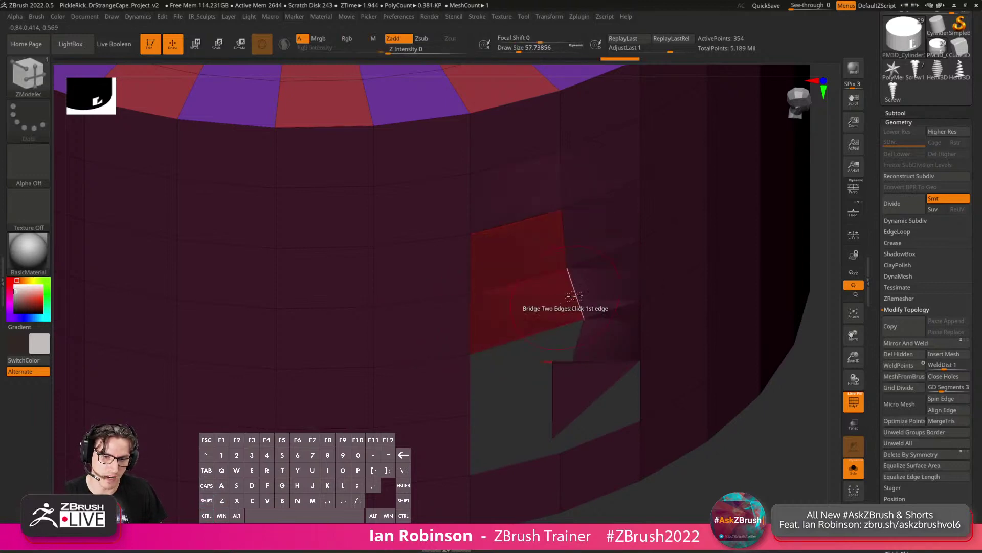
{"action": "right_click_drag", "start_coordinate": [569, 298], "coordinate": [555, 205]}
{"action": "left_click", "coordinate": [458, 327]}
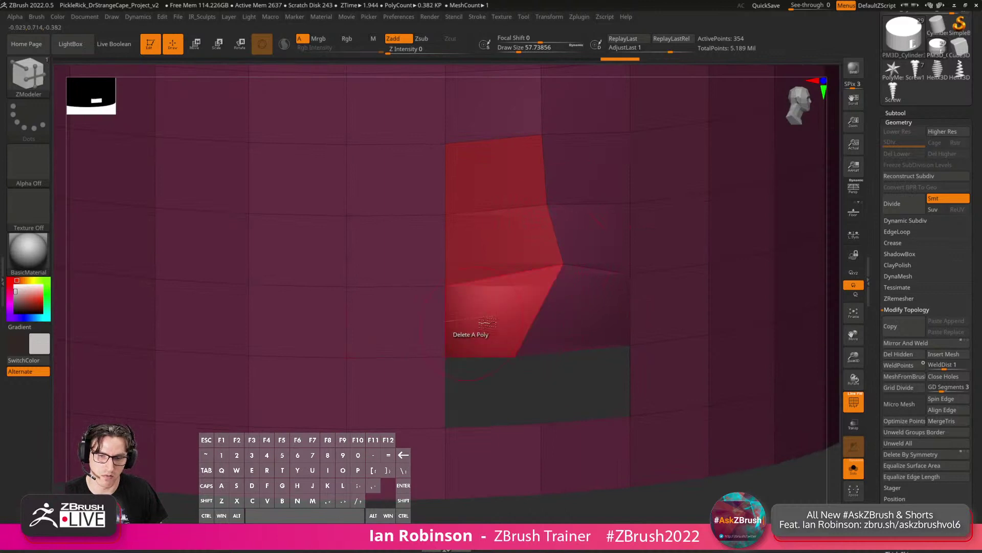
{"action": "left_click_drag", "start_coordinate": [512, 302], "coordinate": [577, 244], "text": "shift"}
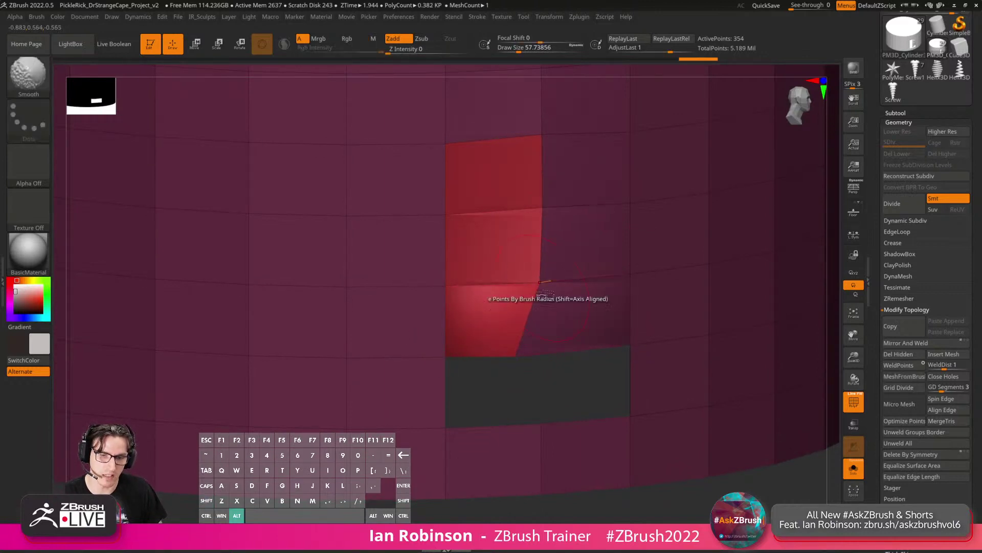
{"action": "right_click_drag", "start_coordinate": [553, 288], "coordinate": [572, 241]}
{"action": "mouse_move", "coordinate": [527, 284]}
{"action": "right_mouse_down"}
{"action": "mouse_move", "coordinate": [568, 282]}
{"action": "mouse_move", "coordinate": [513, 284]}
{"action": "right_mouse_up"}
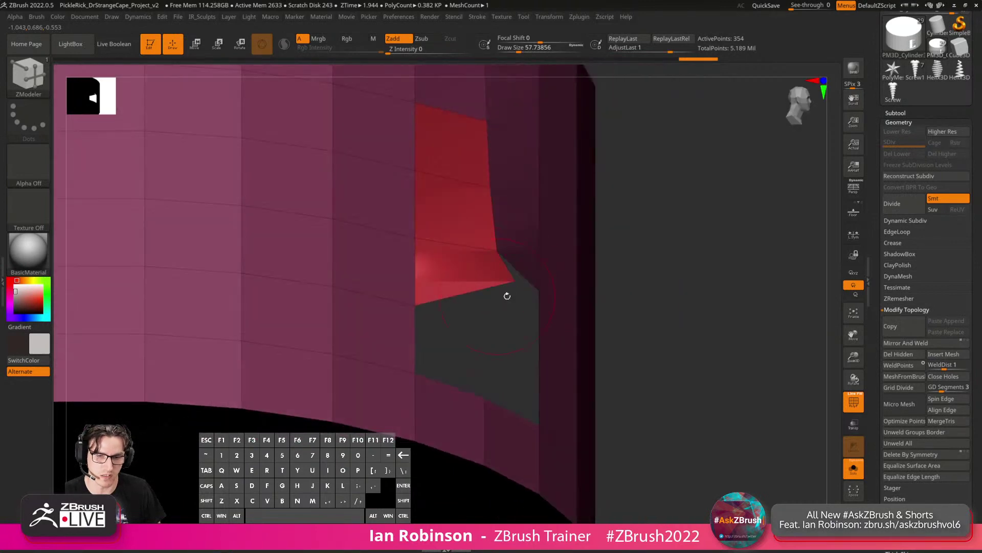
{"action": "left_click", "coordinate": [492, 286]}
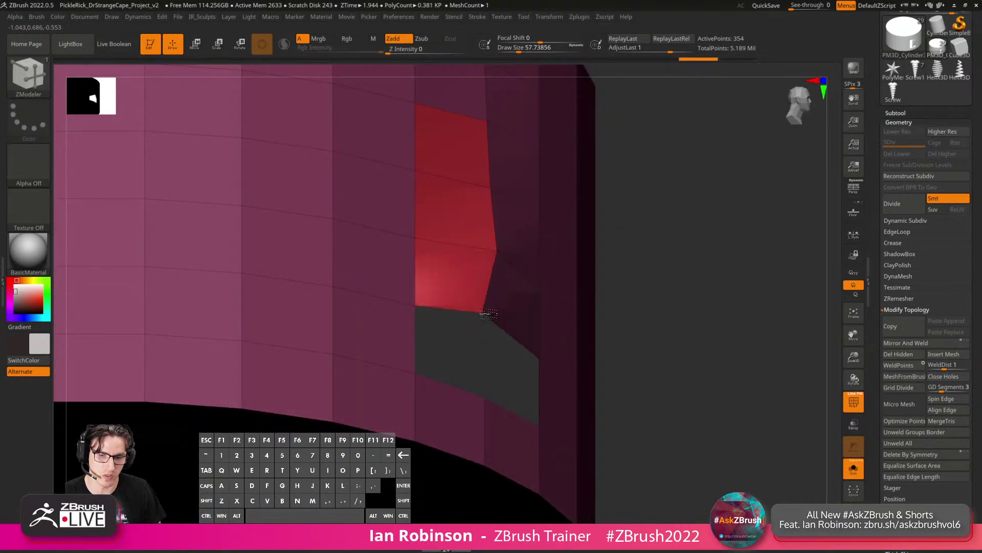
{"action": "key", "text": "ctrl+z"}
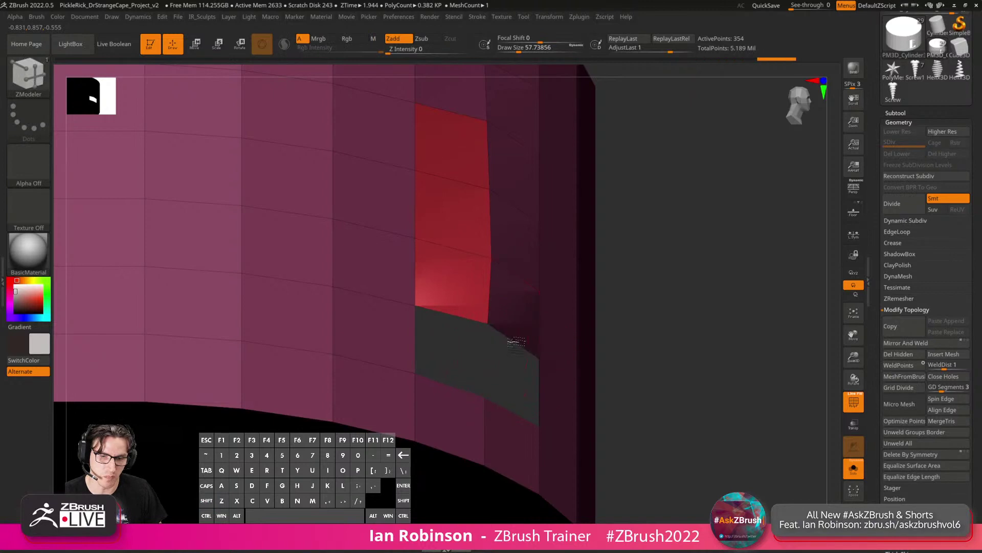
Bridge the two remaining gaps in the hole's bottom row and smooth the completed patch.
{"action": "left_click", "coordinate": [507, 405]}
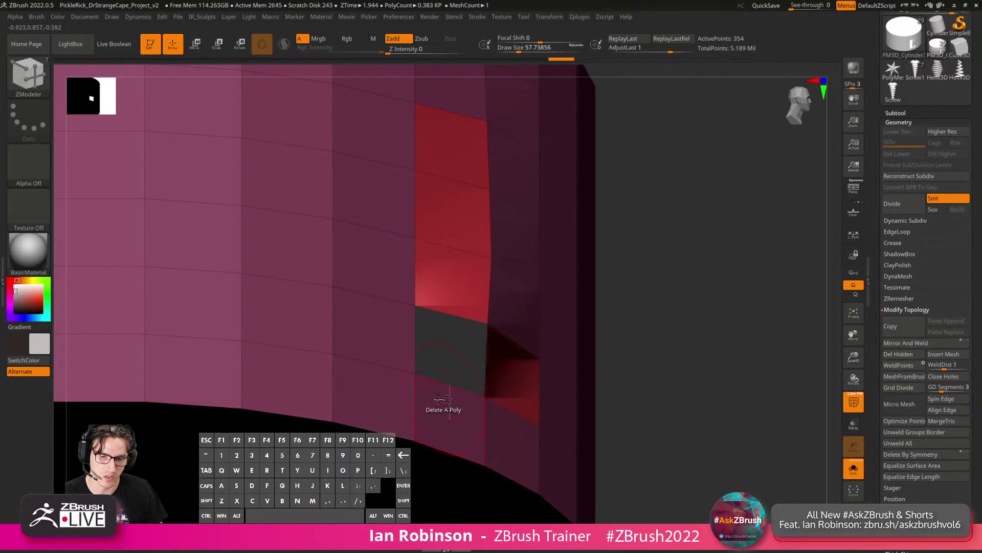
{"action": "left_click", "coordinate": [458, 317]}
{"action": "mouse_move", "coordinate": [660, 333]}
{"action": "left_mouse_down", "text": "alt"}
{"action": "mouse_move", "coordinate": [679, 273]}
{"action": "mouse_move", "coordinate": [628, 304]}
{"action": "left_mouse_up", "text": "alt"}
{"action": "left_click_drag", "start_coordinate": [498, 328], "coordinate": [519, 302], "text": "shift"}
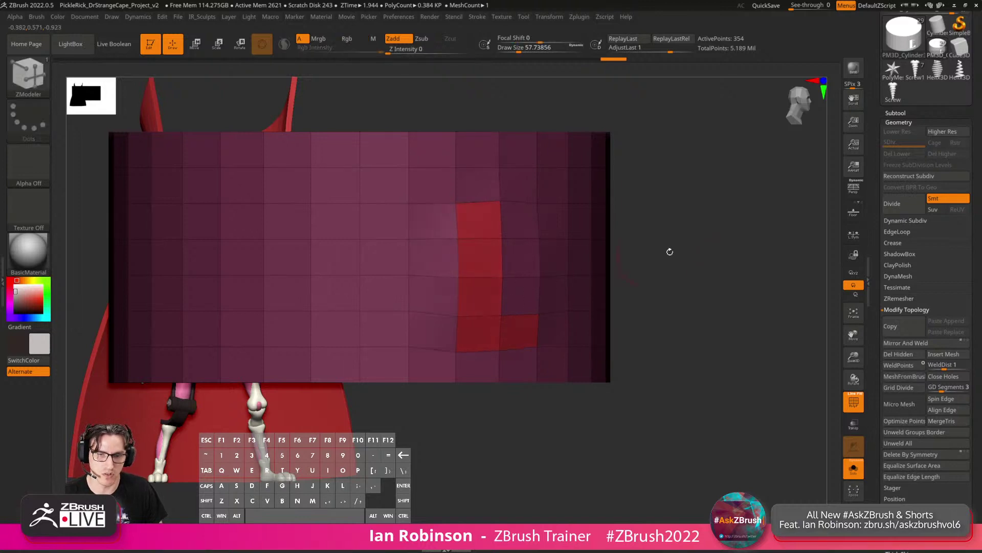
Enlarge the Draw Size to about 148 and smooth the patched area and its surroundings on the cylinder's side.
{"action": "left_click_drag", "start_coordinate": [690, 254], "coordinate": [691, 286]}
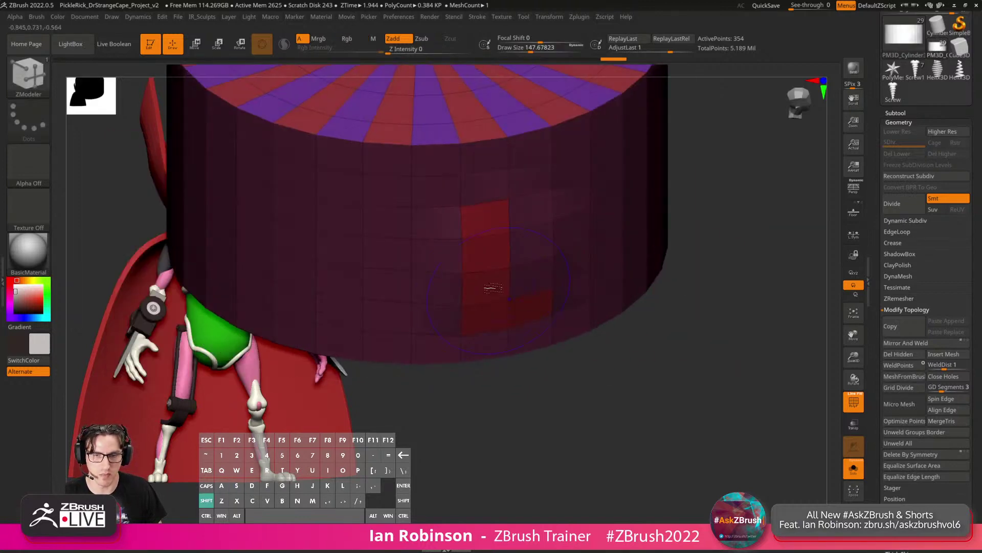
{"action": "left_click_drag", "start_coordinate": [592, 285], "coordinate": [711, 283]}
{"action": "key", "text": "shift"}
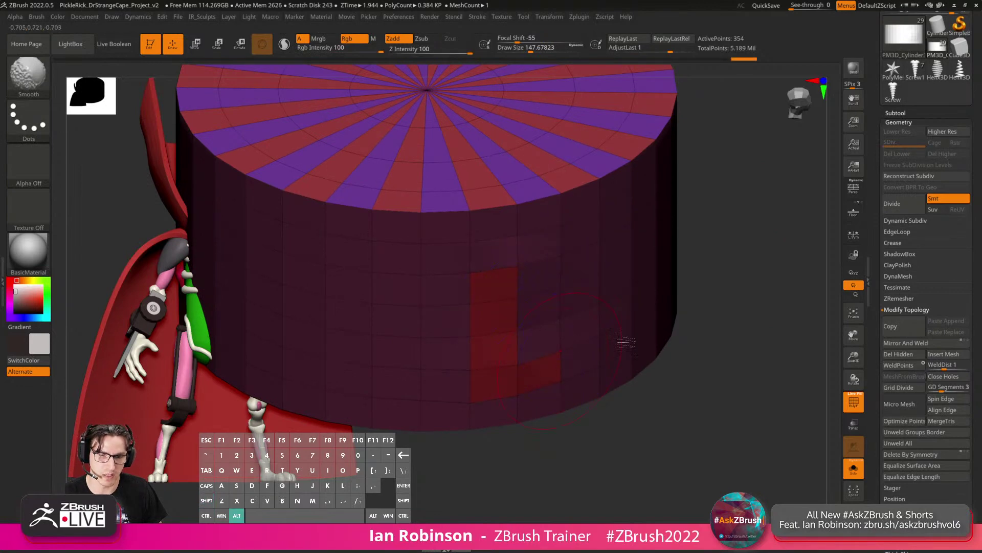
{"action": "right_click_drag", "start_coordinate": [625, 342], "coordinate": [768, 287]}
{"action": "right_click_drag", "start_coordinate": [677, 312], "coordinate": [653, 302], "text": "ctrl"}
{"action": "left_click_drag", "start_coordinate": [704, 294], "coordinate": [726, 304]}
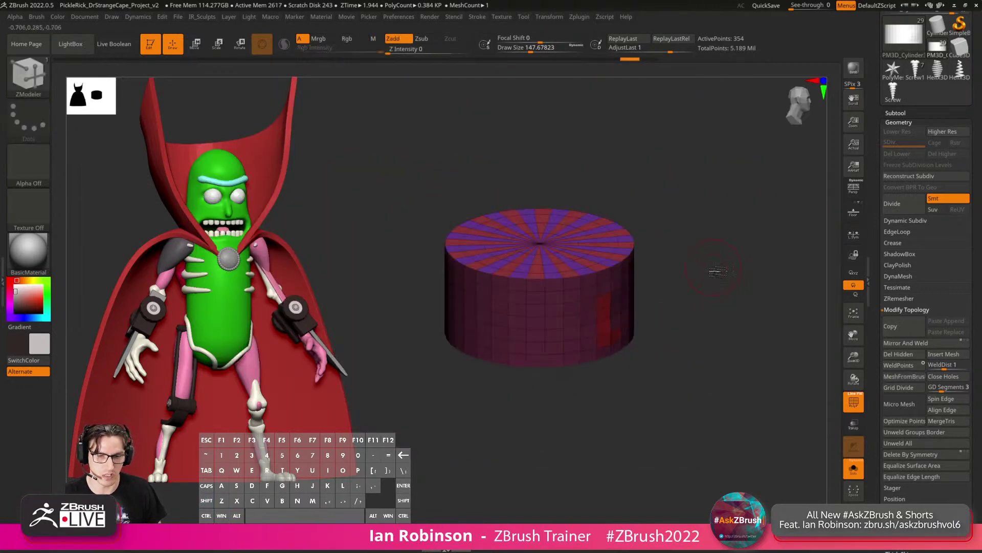
{"action": "left_click_drag", "start_coordinate": [712, 269], "coordinate": [718, 292]}
{"action": "left_click_drag", "start_coordinate": [718, 291], "coordinate": [734, 240], "text": "alt"}
{"action": "right_click_drag", "start_coordinate": [734, 239], "coordinate": [617, 373], "text": "ctrl"}
{"action": "left_click_drag", "start_coordinate": [605, 366], "coordinate": [609, 293], "text": "shift"}
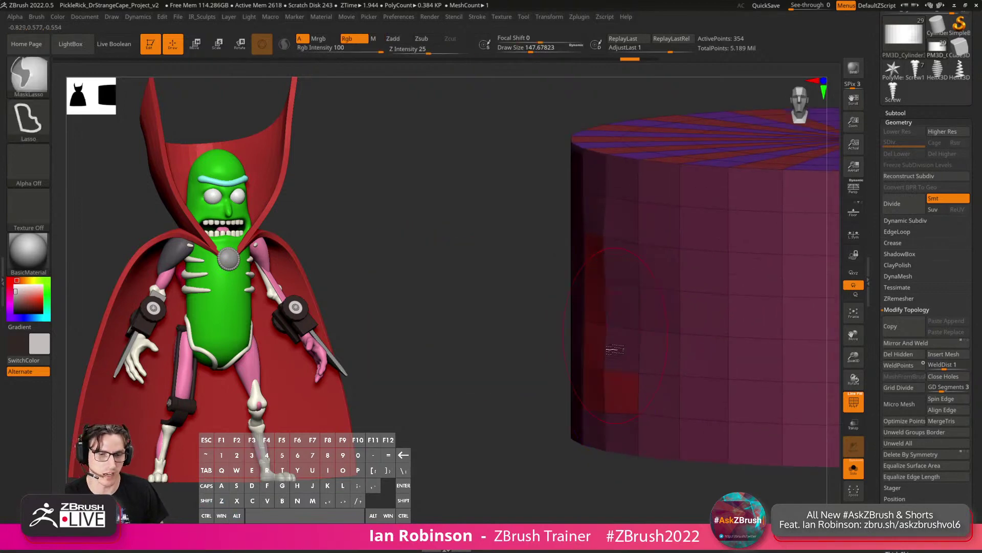
{"action": "mouse_move", "coordinate": [588, 353]}
{"action": "right_mouse_down"}
{"action": "mouse_move", "coordinate": [564, 302]}
{"action": "mouse_move", "coordinate": [616, 340]}
{"action": "mouse_move", "coordinate": [608, 279]}
{"action": "right_mouse_up"}
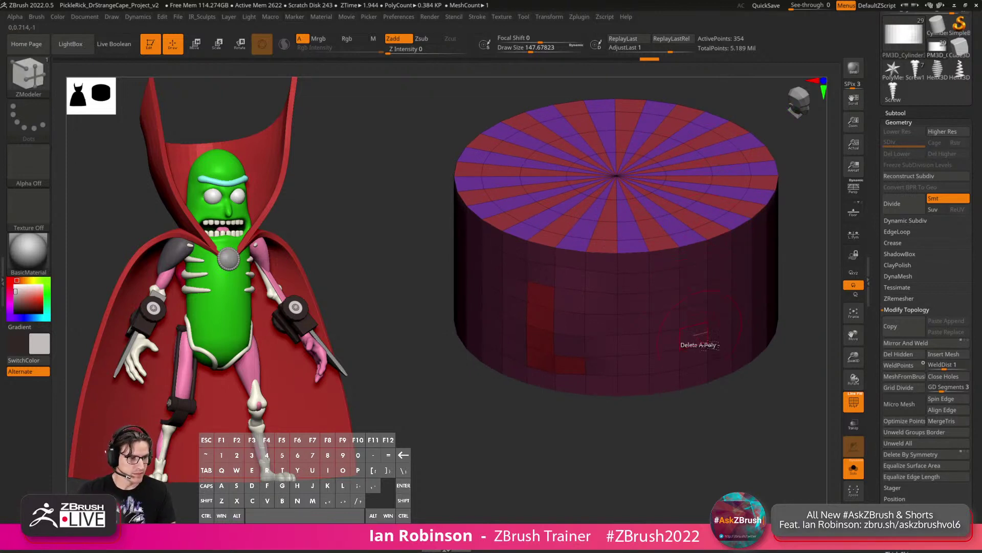
{"action": "left_click_drag", "start_coordinate": [704, 400], "coordinate": [704, 377]}
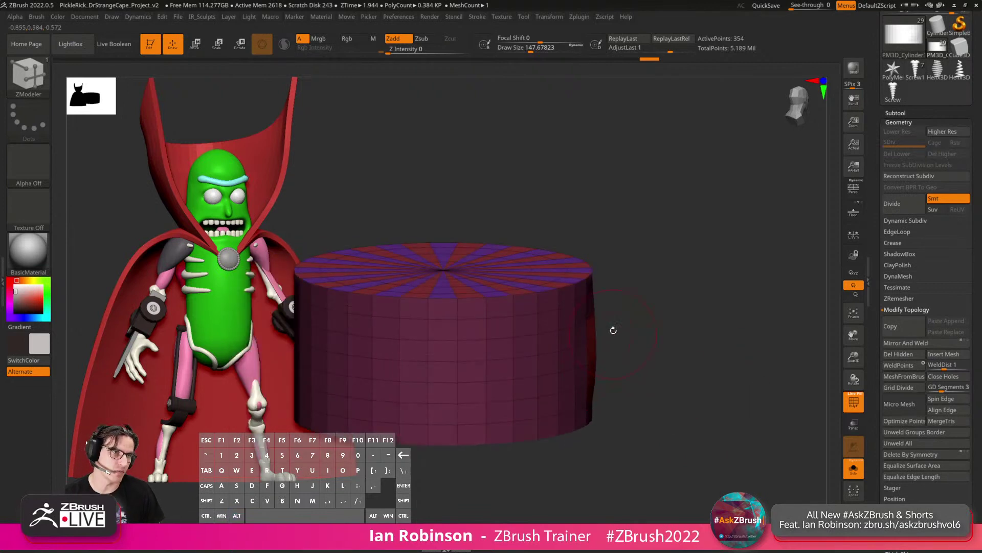
{"action": "left_click_drag", "start_coordinate": [688, 290], "coordinate": [680, 330]}
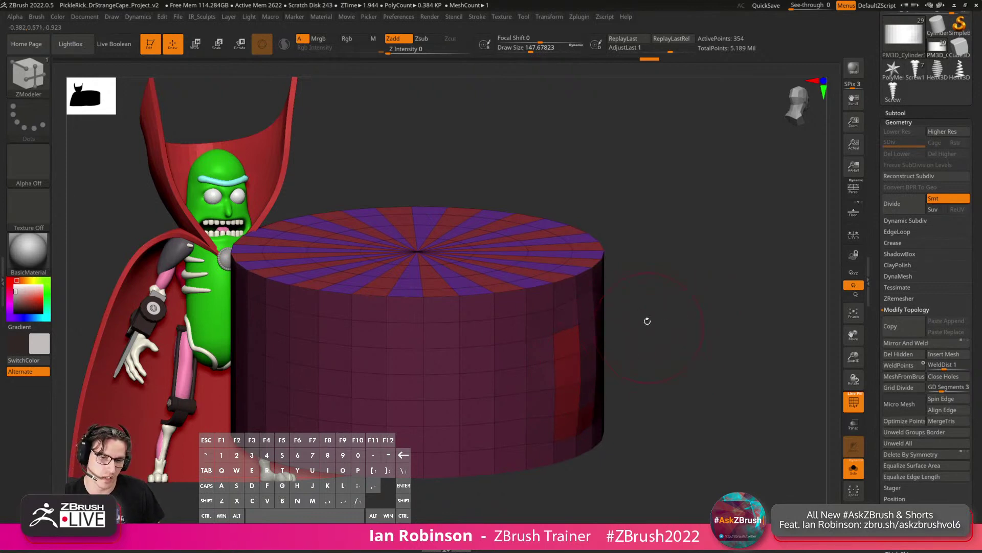
{"action": "left_click_drag", "start_coordinate": [709, 324], "coordinate": [696, 301], "text": "alt"}
{"action": "mouse_move", "coordinate": [696, 301]}
{"action": "left_mouse_down"}
{"action": "mouse_move", "coordinate": [709, 287]}
{"action": "mouse_move", "coordinate": [679, 303]}
{"action": "left_mouse_up"}
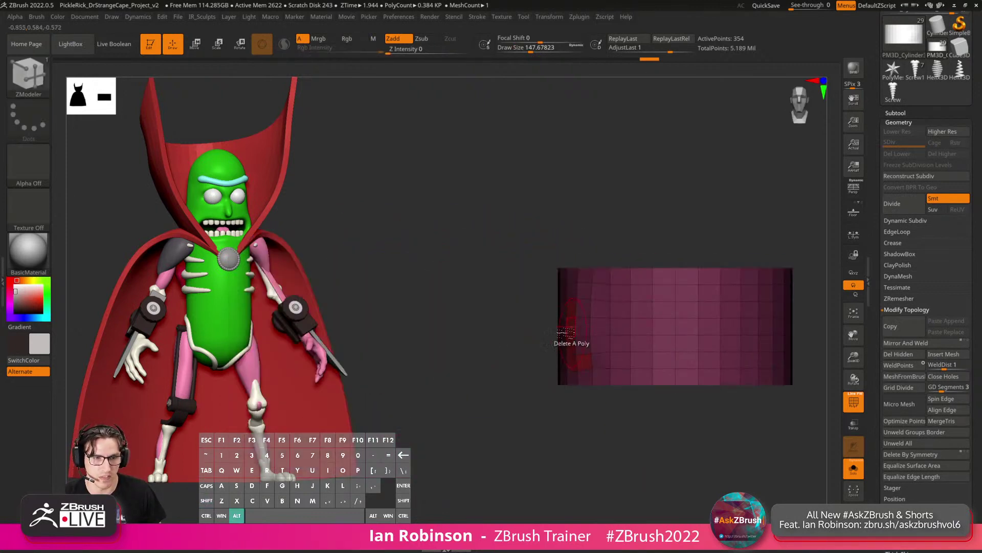
{"action": "left_click_drag", "start_coordinate": [683, 409], "coordinate": [558, 416], "text": "alt"}
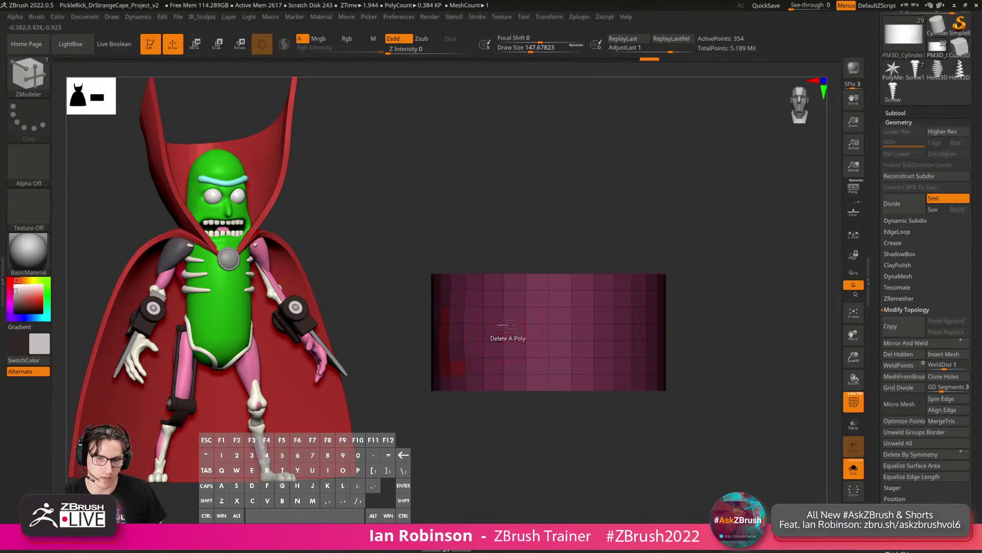
{"action": "left_click_drag", "start_coordinate": [552, 207], "coordinate": [418, 496], "text": "ctrl+shift"}
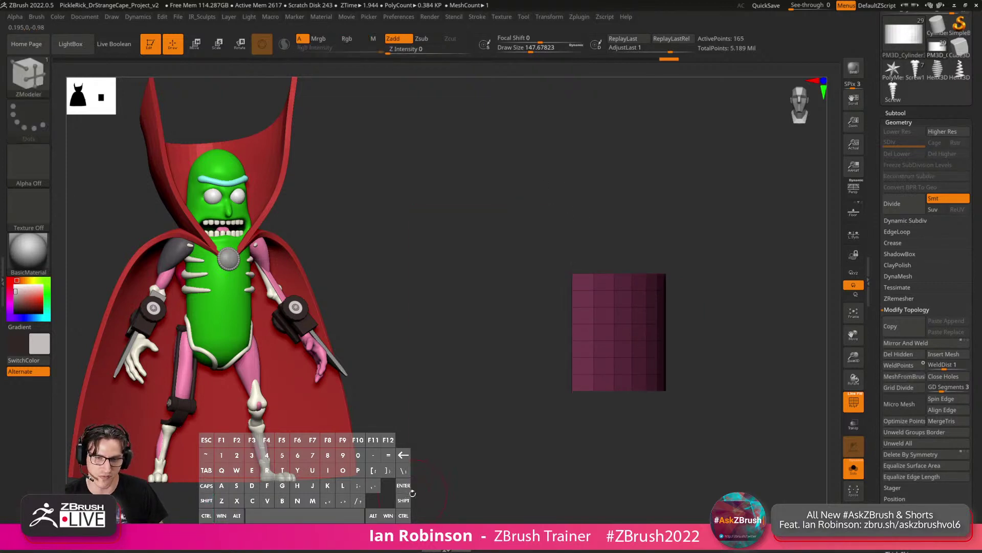
{"action": "mouse_move", "coordinate": [665, 246]}
{"action": "left_mouse_down"}
{"action": "mouse_move", "coordinate": [691, 290]}
{"action": "mouse_move", "coordinate": [696, 280]}
{"action": "left_mouse_up"}
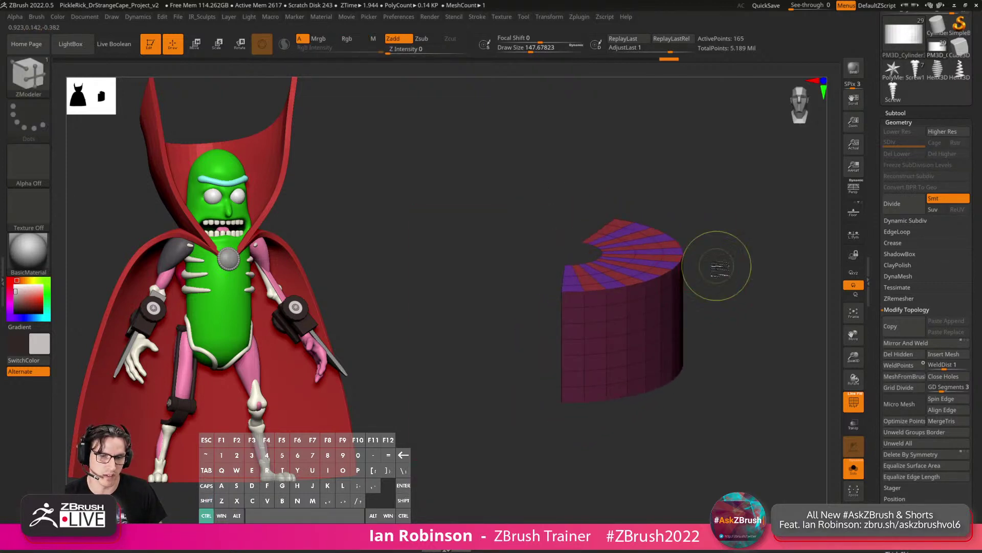
{"action": "key", "text": "ctrl+z"}
{"action": "mouse_move", "coordinate": [517, 221]}
{"action": "left_mouse_down", "text": "ctrl+shift"}
{"action": "mouse_move", "coordinate": [468, 420]}
{"action": "mouse_move", "coordinate": [392, 378]}
{"action": "mouse_move", "coordinate": [517, 225]}
{"action": "left_mouse_up", "text": "ctrl+shift"}
{"action": "mouse_move", "coordinate": [627, 217]}
{"action": "left_mouse_down"}
{"action": "mouse_move", "coordinate": [711, 231]}
{"action": "mouse_move", "coordinate": [703, 219]}
{"action": "left_mouse_up"}
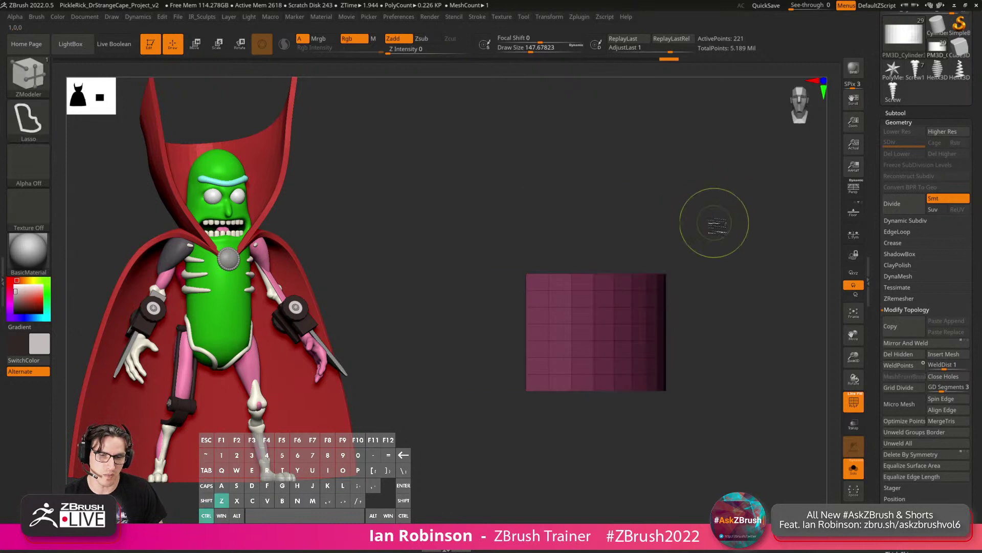
{"action": "left_click", "coordinate": [718, 222], "text": "ctrl+shift"}
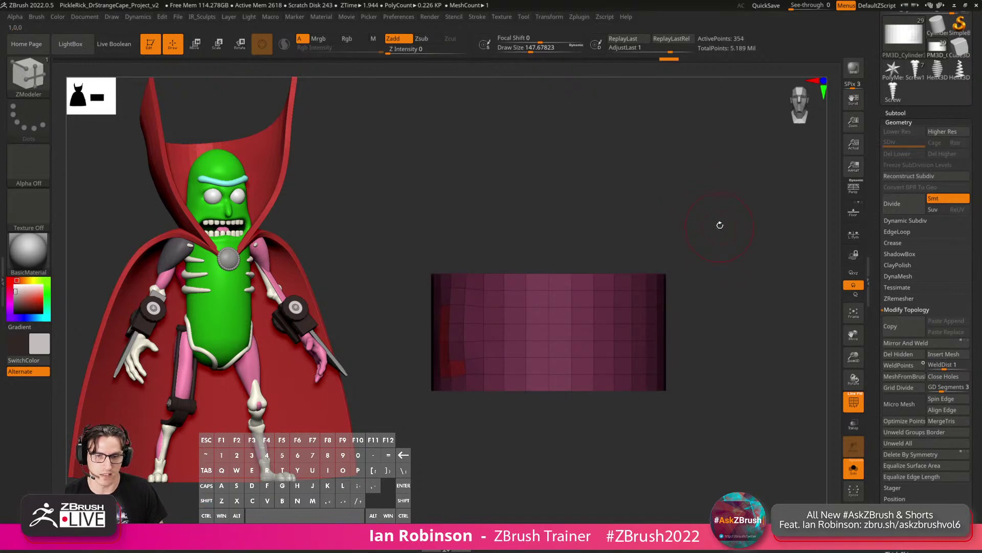
Slice the patched half off the cylinder with a vertical KnifeCurve cut from the front view.
{"action": "left_click", "coordinate": [29, 74]}
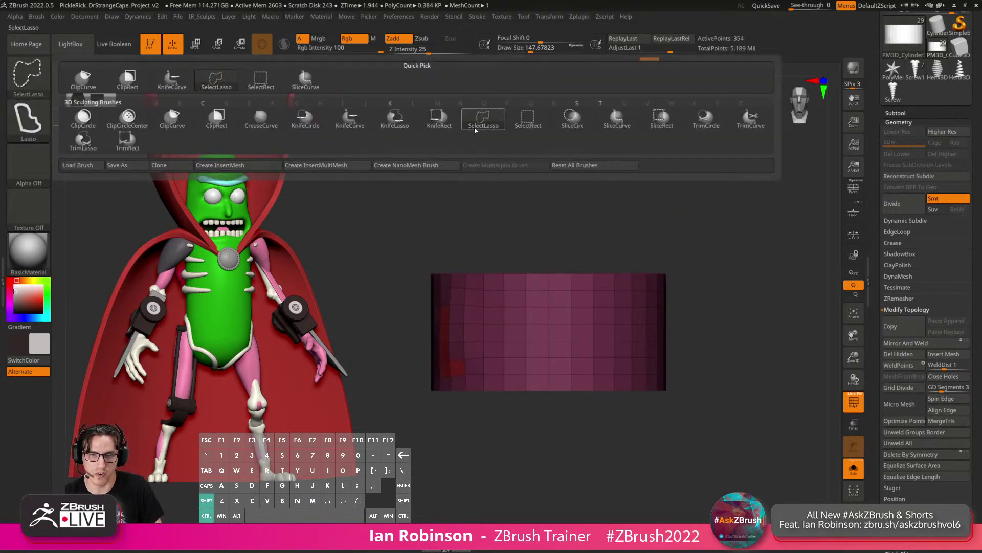
{"action": "left_click", "coordinate": [356, 122], "text": "ctrl+shift"}
{"action": "mouse_move", "coordinate": [556, 204]}
{"action": "left_mouse_down", "text": "ctrl+shift"}
{"action": "mouse_move", "coordinate": [556, 391]}
{"action": "mouse_move", "coordinate": [572, 274]}
{"action": "mouse_move", "coordinate": [537, 424]}
{"action": "mouse_move", "coordinate": [526, 186]}
{"action": "mouse_move", "coordinate": [538, 186]}
{"action": "left_mouse_up", "text": "ctrl+shift"}
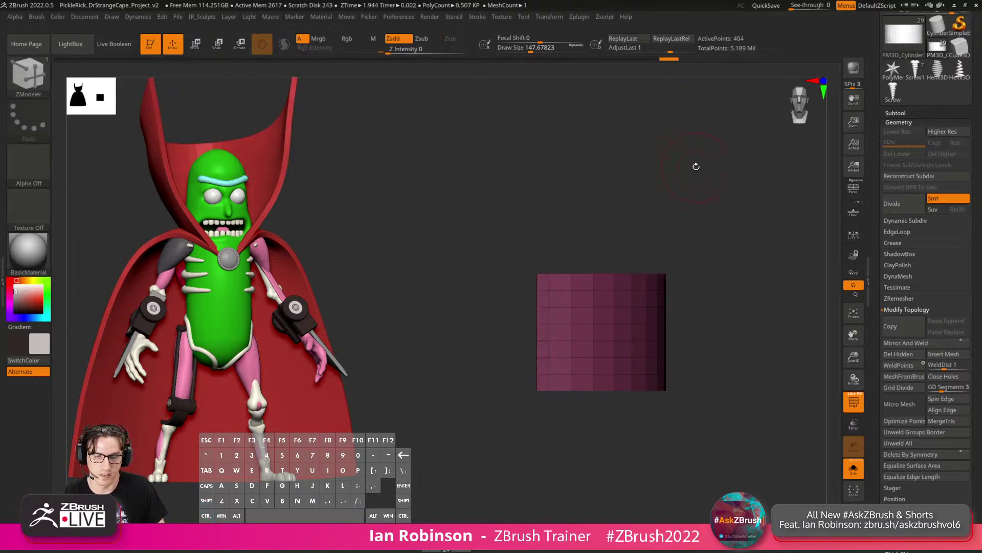
Try to restore the missing half of the cylinder with Mirror And Weld.
{"action": "left_click_drag", "start_coordinate": [696, 167], "coordinate": [691, 187]}
{"action": "key", "text": "space"}
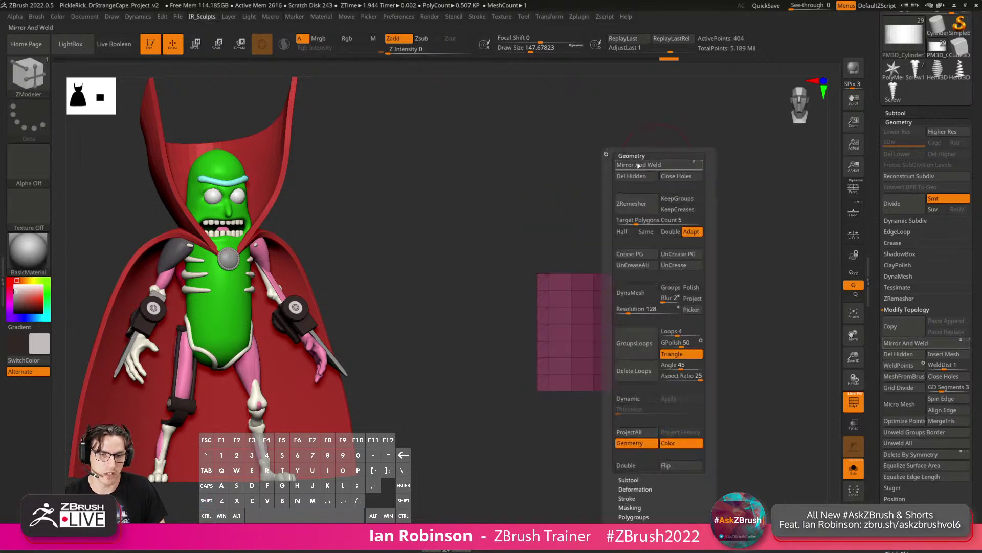
{"action": "left_click", "coordinate": [648, 165]}
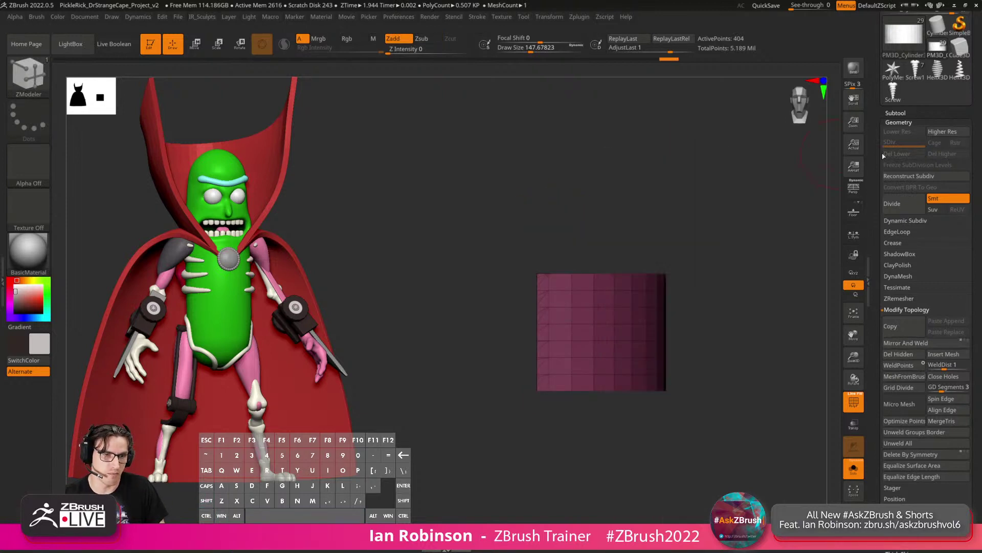
Flip the remaining cylinder half with the Mirror deformation and rebuild the full cylinder with Mirror And Weld.
{"action": "left_click", "coordinate": [912, 123]}
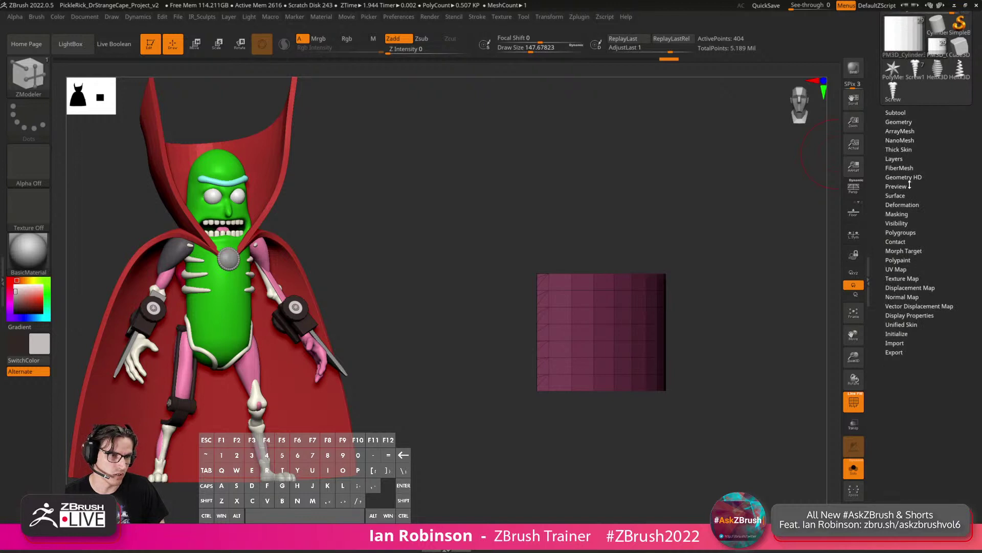
{"action": "left_click", "coordinate": [917, 203]}
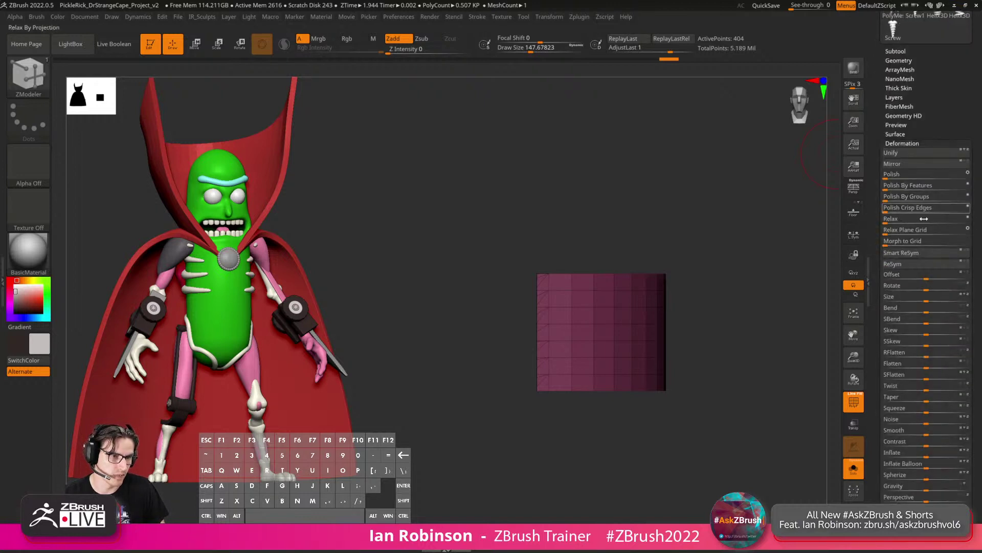
{"action": "left_click_drag", "start_coordinate": [809, 238], "coordinate": [721, 236]}
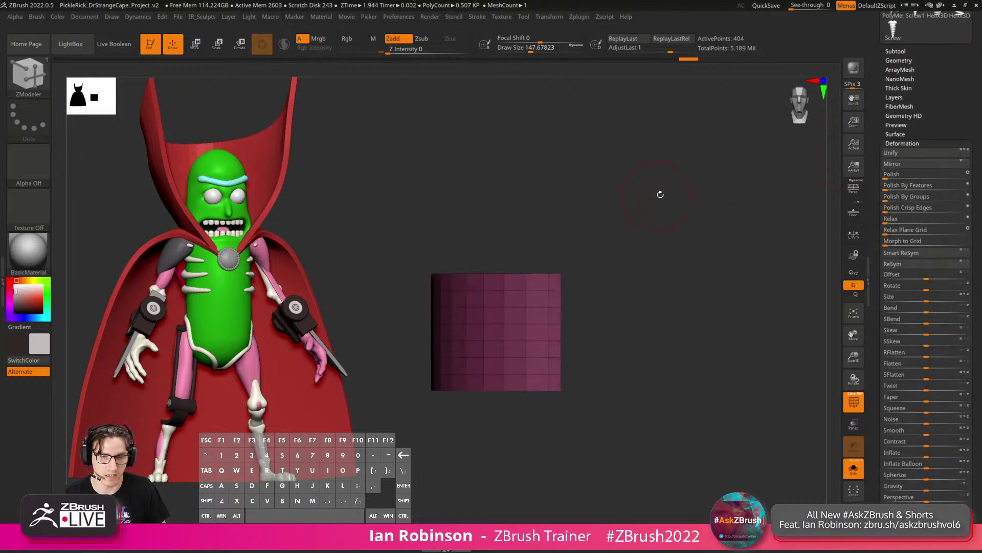
{"action": "key", "text": "4"}
{"action": "left_click", "coordinate": [685, 176]}
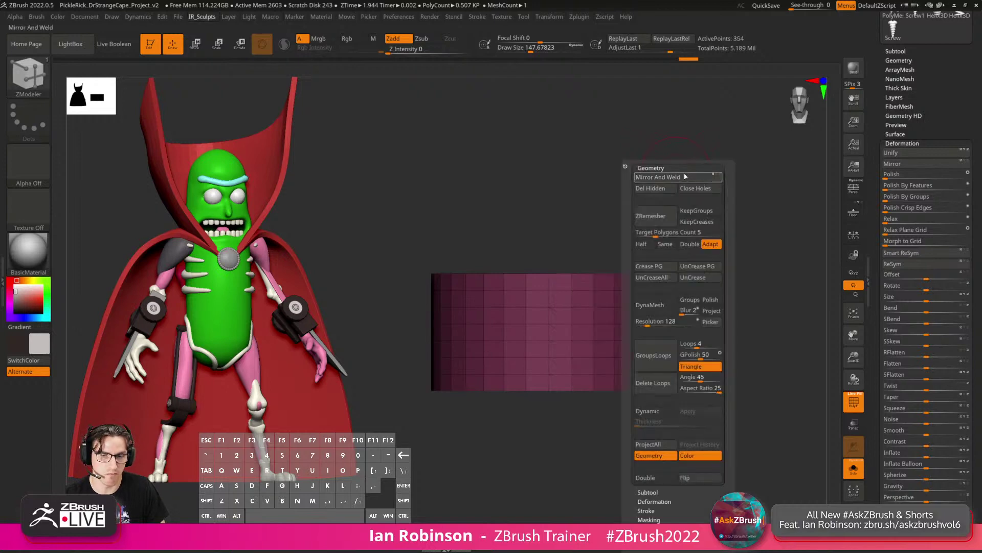
Inspect the mirrored cylinder's top and side wall from above and from the front.
{"action": "left_click_drag", "start_coordinate": [596, 177], "coordinate": [601, 250]}
{"action": "left_click_drag", "start_coordinate": [720, 195], "coordinate": [681, 218], "text": "shift"}
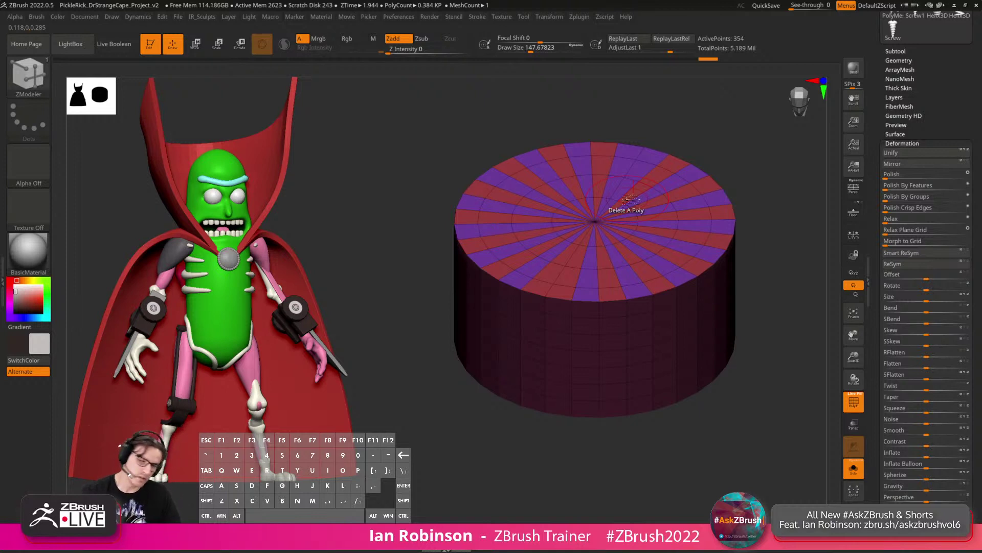
{"action": "left_click_drag", "start_coordinate": [589, 424], "coordinate": [571, 396], "text": "alt"}
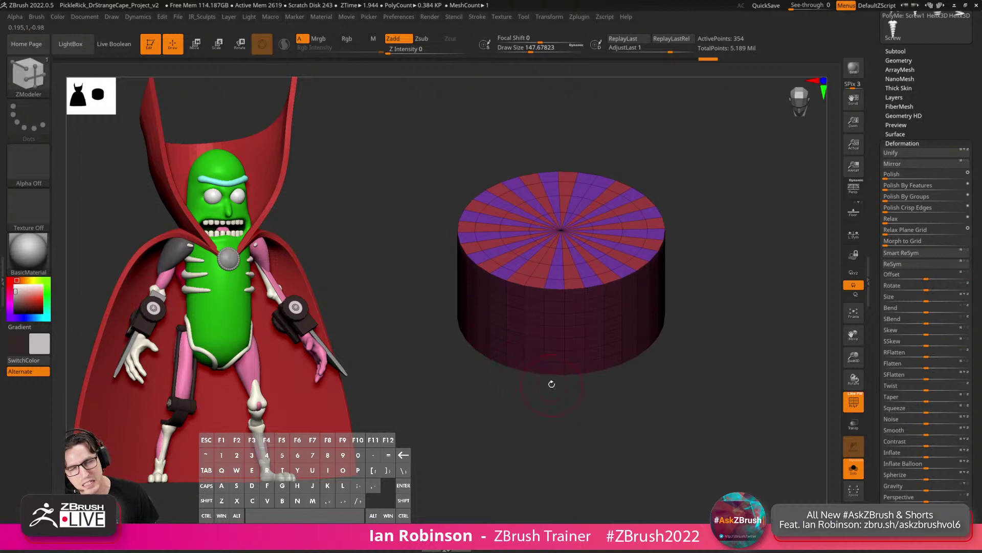
{"action": "left_click_drag", "start_coordinate": [549, 388], "coordinate": [713, 282]}
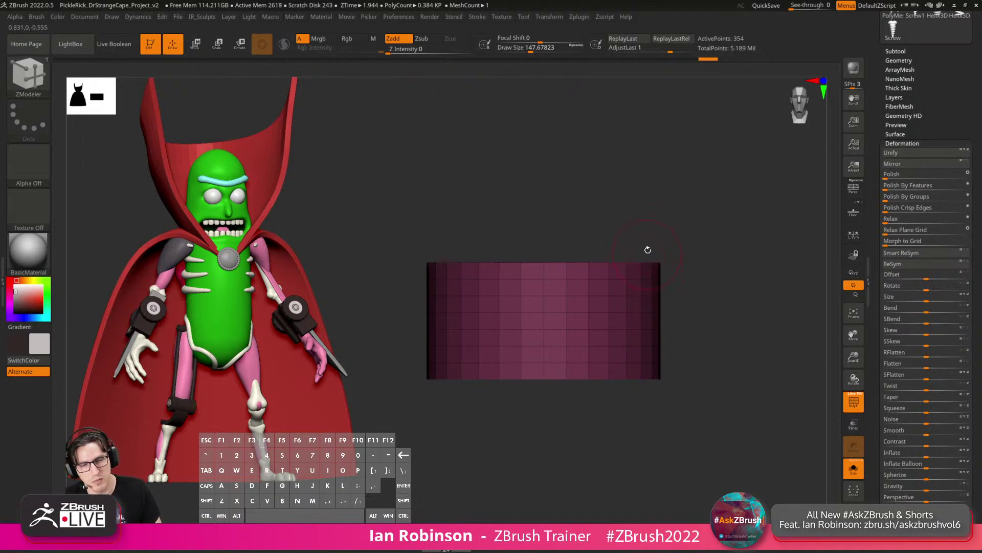
{"action": "left_click_drag", "start_coordinate": [642, 225], "coordinate": [708, 209], "text": "alt"}
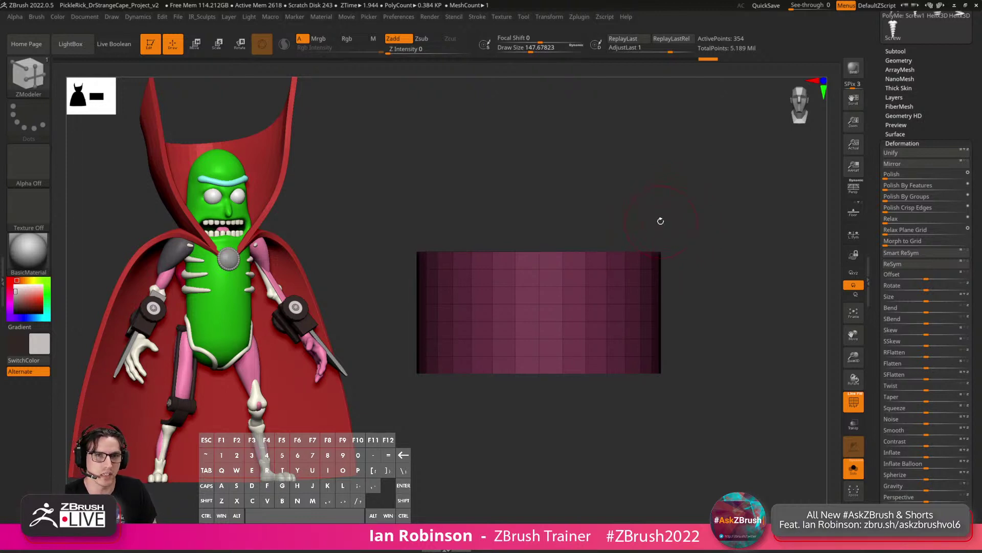
{"action": "left_click_drag", "start_coordinate": [697, 236], "coordinate": [698, 205]}
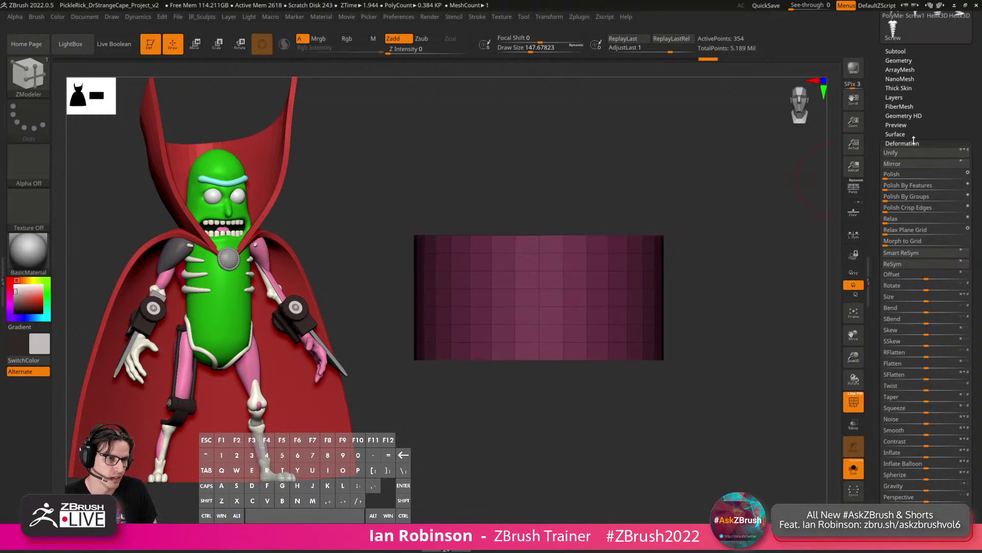
Delete the PM3D_Cylinder3D1_2 subtool and accept that the deletion cannot be undone.
{"action": "left_click", "coordinate": [897, 144]}
{"action": "left_click", "coordinate": [903, 51]}
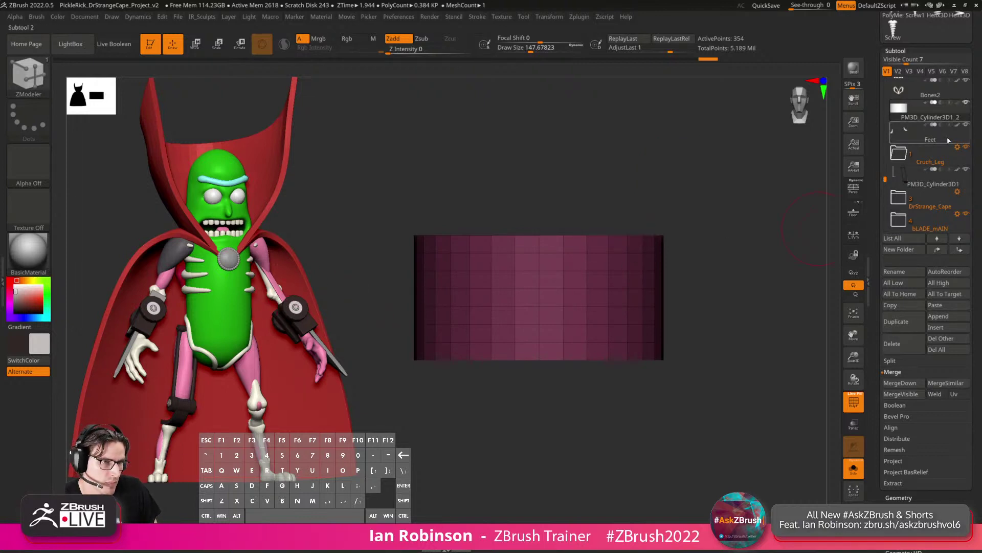
{"action": "left_click", "coordinate": [893, 343]}
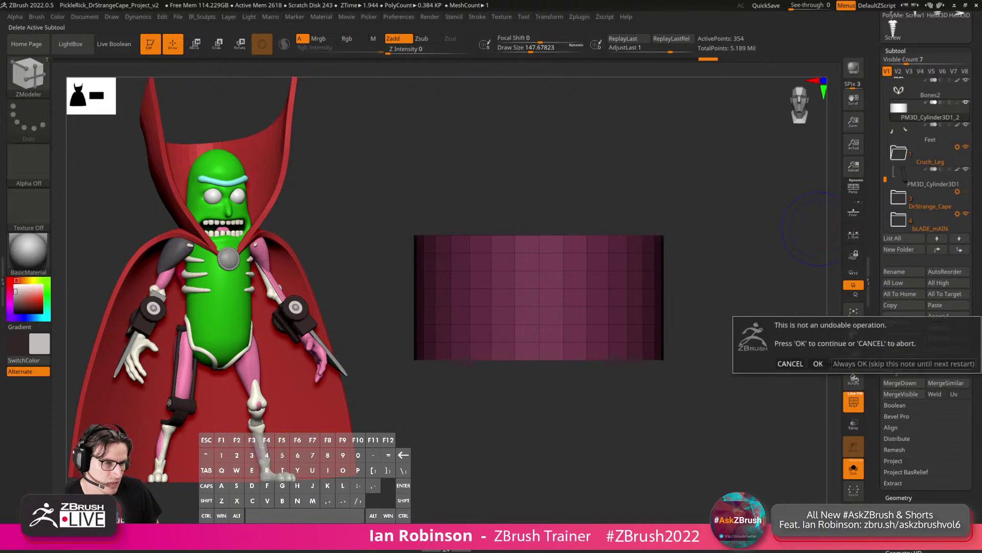
{"action": "left_click", "coordinate": [819, 363]}
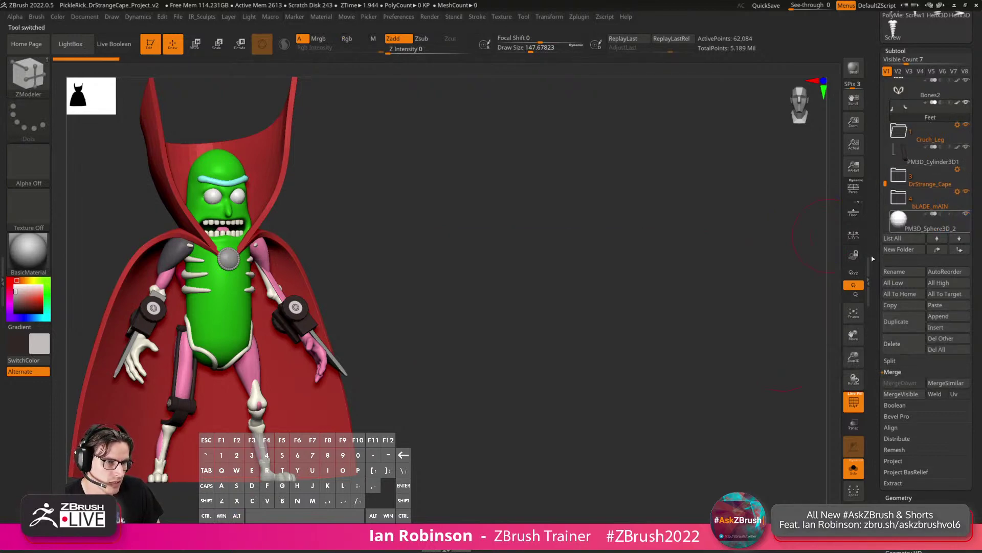
Bring back the whole character, make Shoulders the active subtool and isolate it with Solo.
{"action": "left_click", "coordinate": [854, 466]}
{"action": "left_click_drag", "start_coordinate": [760, 243], "coordinate": [650, 256], "text": "alt"}
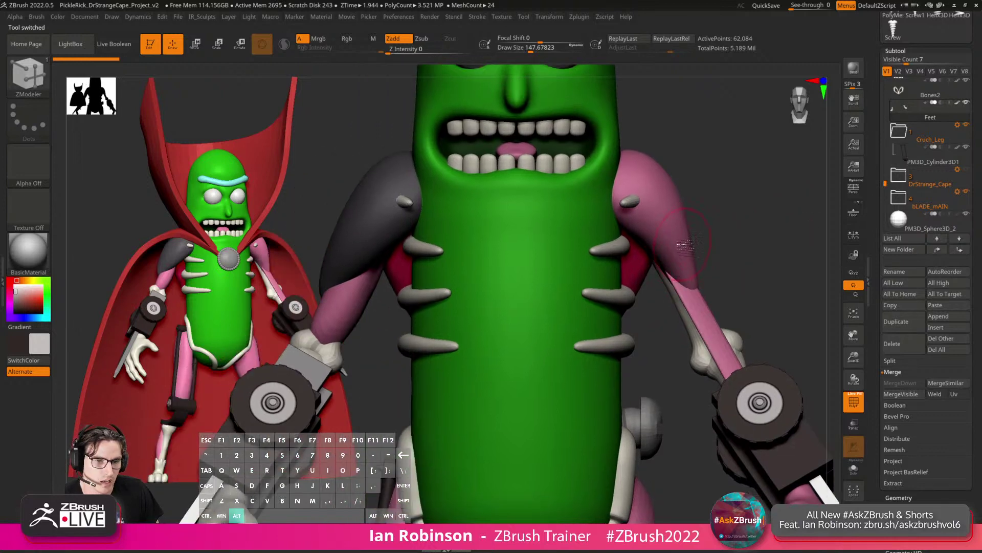
{"action": "left_click", "coordinate": [682, 237], "text": "alt"}
{"action": "left_click", "coordinate": [854, 469]}
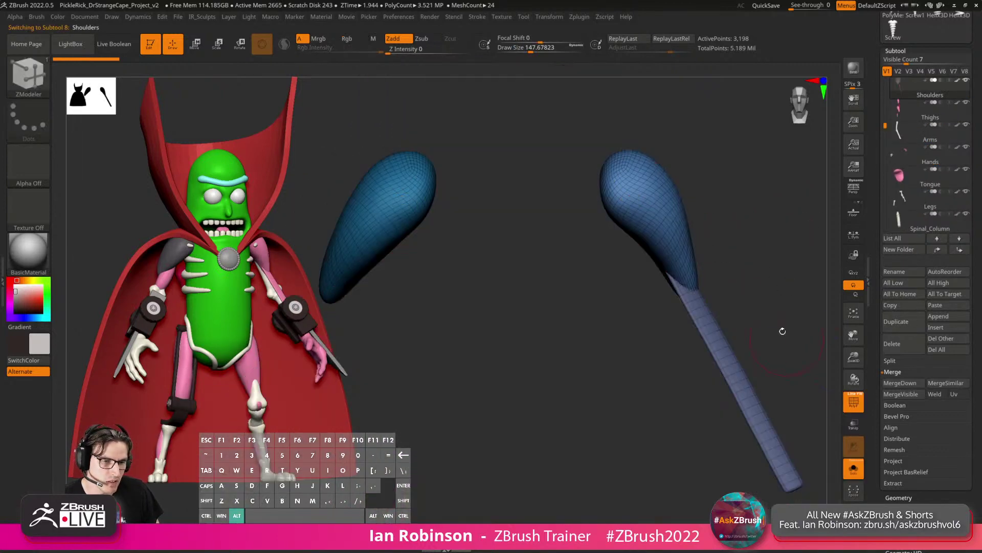
Assign separate polygroups to the disconnected pieces of the Shoulders subtool with Auto Groups.
{"action": "left_click_drag", "start_coordinate": [783, 331], "coordinate": [677, 307], "text": "alt"}
{"action": "left_click_drag", "start_coordinate": [721, 265], "coordinate": [704, 124], "text": "alt"}
{"action": "key", "text": "1"}
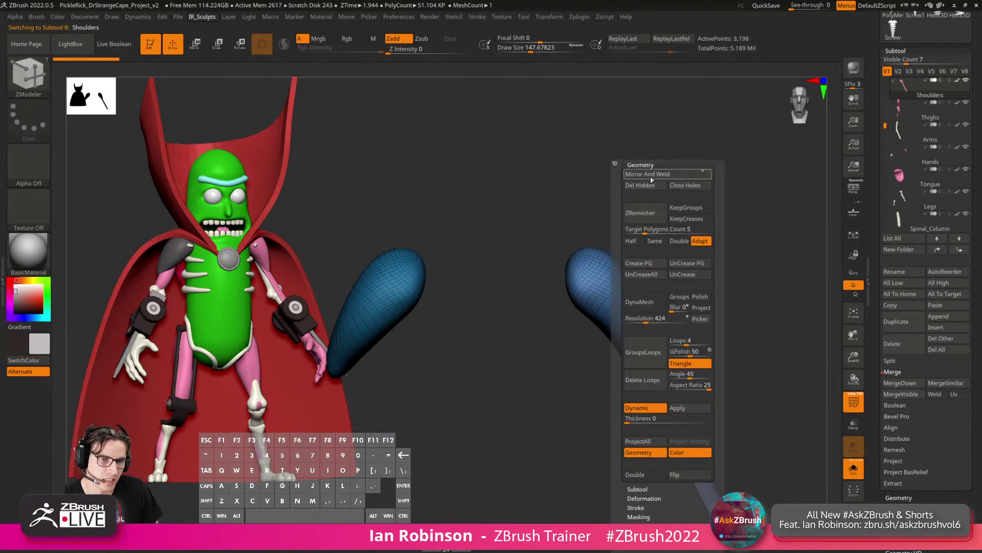
{"action": "left_click", "coordinate": [653, 168]}
{"action": "left_click", "coordinate": [650, 173]}
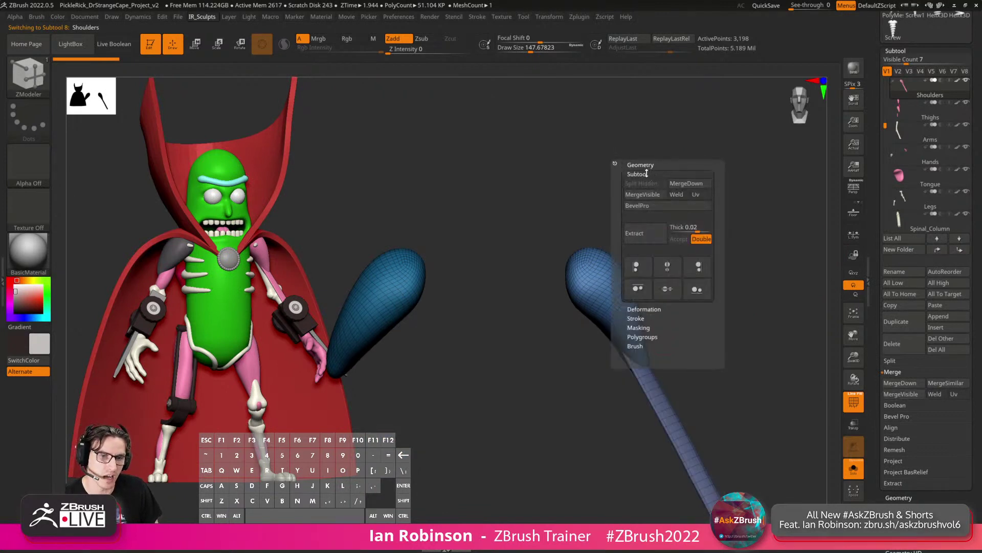
{"action": "left_click", "coordinate": [647, 174]}
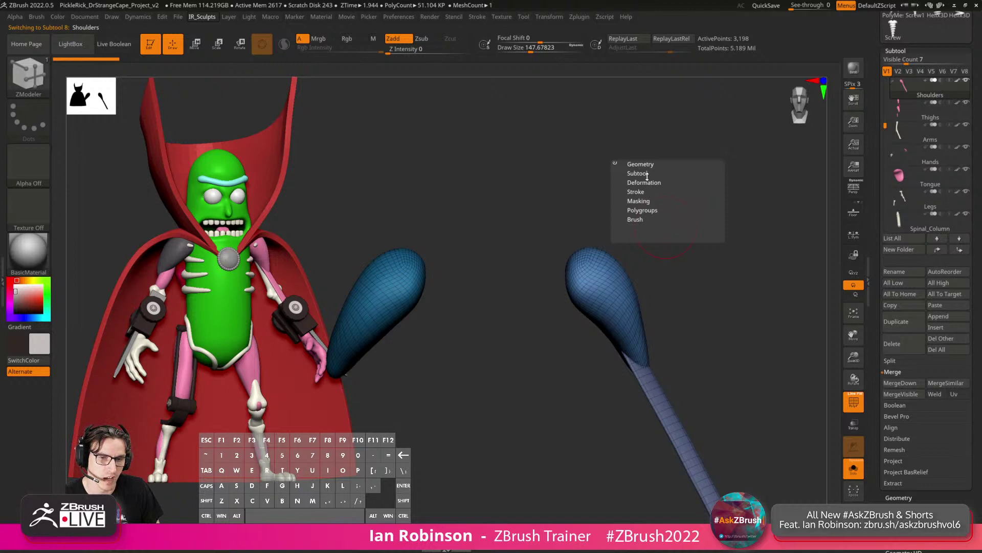
{"action": "left_click", "coordinate": [646, 204]}
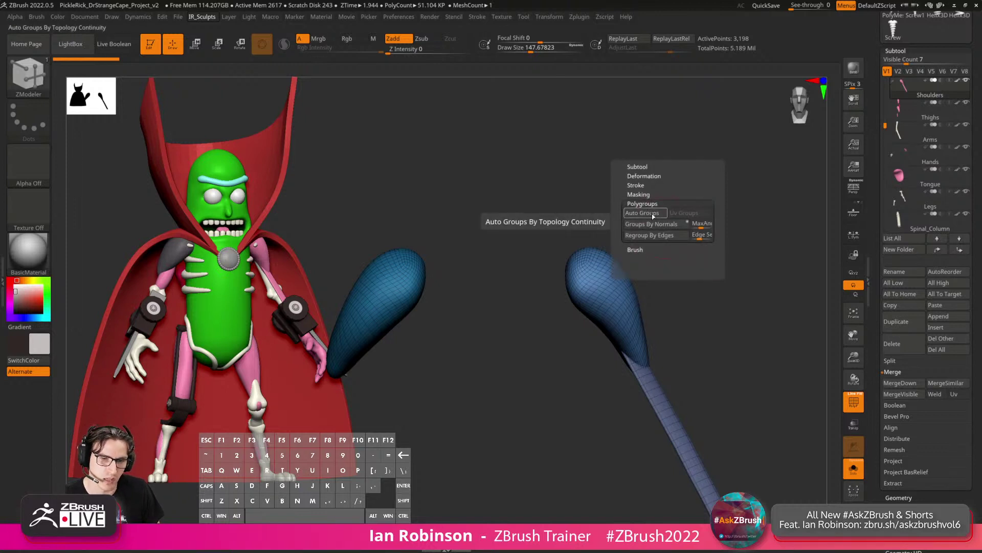
{"action": "left_click", "coordinate": [650, 212]}
Slice the narrow lower tip of the shoulder above the arm bone with KnifeCurve and hide the cut-off polygroup.
{"action": "left_click", "coordinate": [602, 271], "text": "ctrl+shift"}
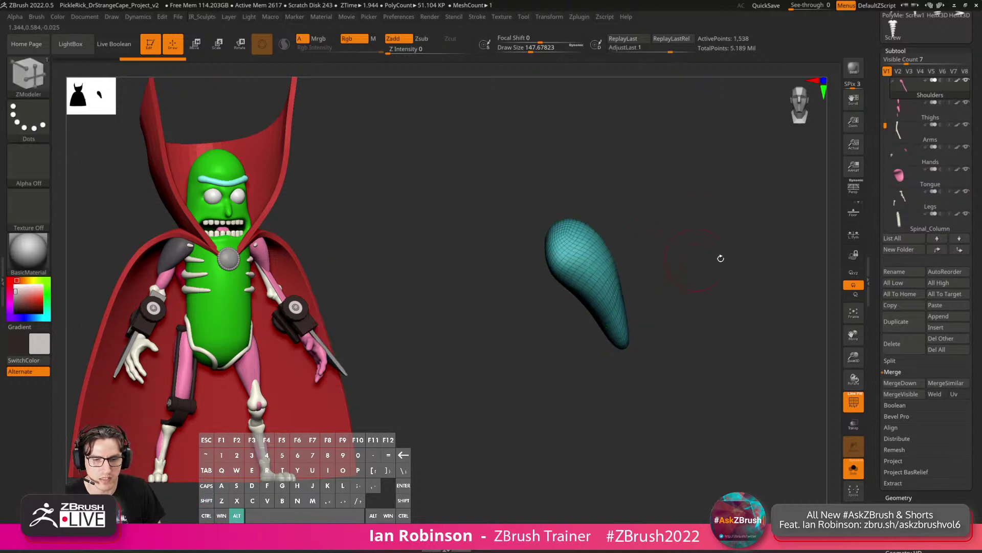
{"action": "mouse_move", "coordinate": [719, 258]}
{"action": "left_mouse_down", "text": "alt"}
{"action": "mouse_move", "coordinate": [765, 253]}
{"action": "mouse_move", "coordinate": [776, 184]}
{"action": "mouse_move", "coordinate": [691, 270]}
{"action": "mouse_move", "coordinate": [711, 241]}
{"action": "mouse_move", "coordinate": [712, 268]}
{"action": "mouse_move", "coordinate": [694, 222]}
{"action": "mouse_move", "coordinate": [401, 369]}
{"action": "left_mouse_up", "text": "alt"}
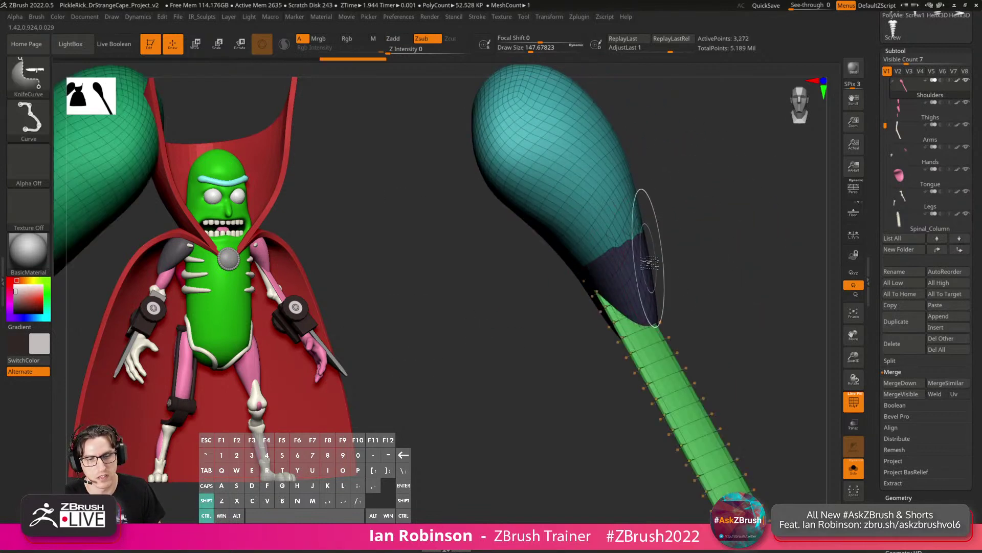
{"action": "left_click", "coordinate": [647, 259], "text": "ctrl+shift"}
{"action": "left_click_drag", "start_coordinate": [737, 268], "coordinate": [680, 233]}
{"action": "left_click_drag", "start_coordinate": [729, 212], "coordinate": [766, 258], "text": "ctrl+shift"}
Delete the hidden shoulder tip polygons with Del Hidden, leaving the shoulder's lower end open.
{"action": "key", "text": "2"}
{"action": "left_click", "coordinate": [693, 207]}
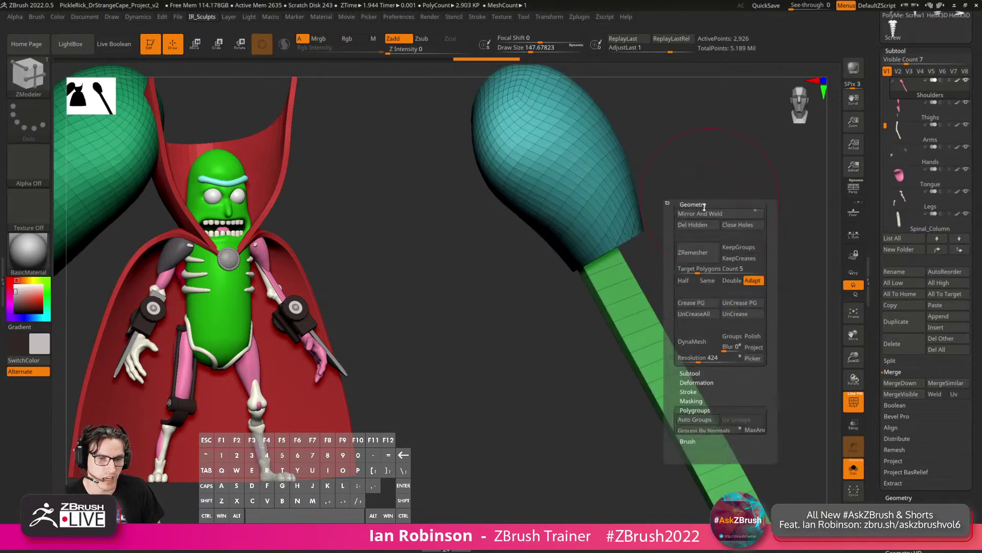
{"action": "left_click", "coordinate": [672, 215]}
Turn off the dynamic subdivision preview, frame the shoulder's open end and reduce the Draw Size to about 60.
{"action": "key", "text": "shift"}
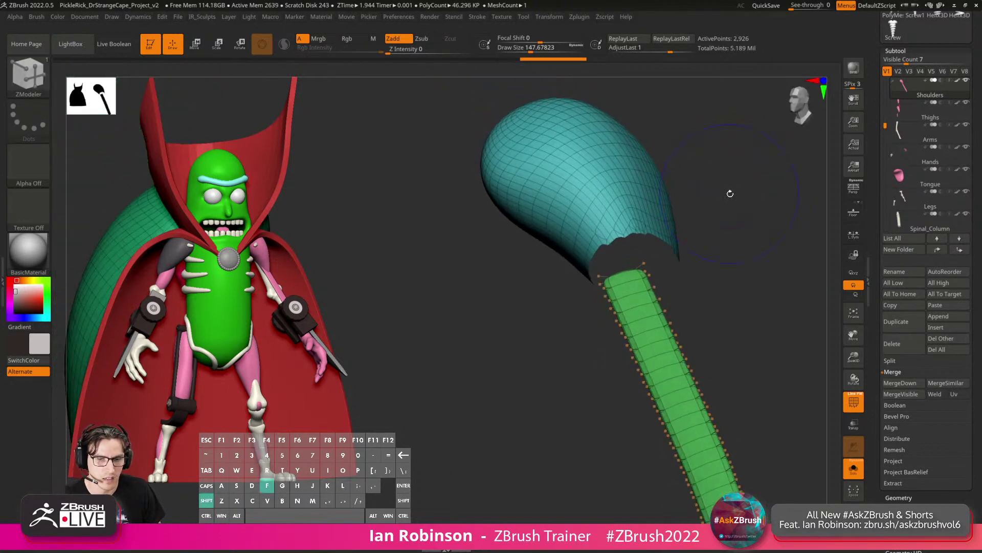
{"action": "key", "text": "shift+d"}
{"action": "left_click_drag", "start_coordinate": [781, 187], "coordinate": [704, 237], "text": "alt"}
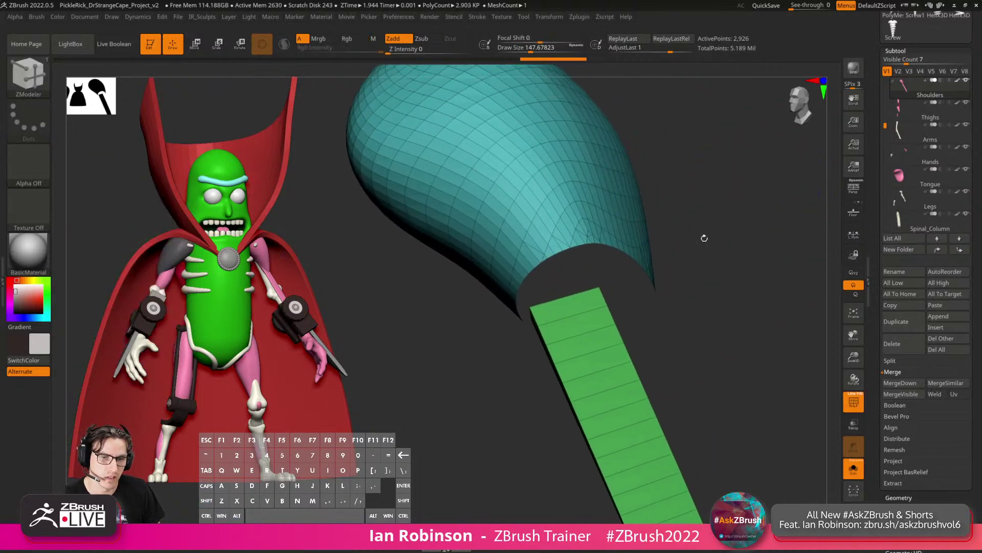
{"action": "key", "text": "shift+f"}
{"action": "key", "text": "shift+f"}
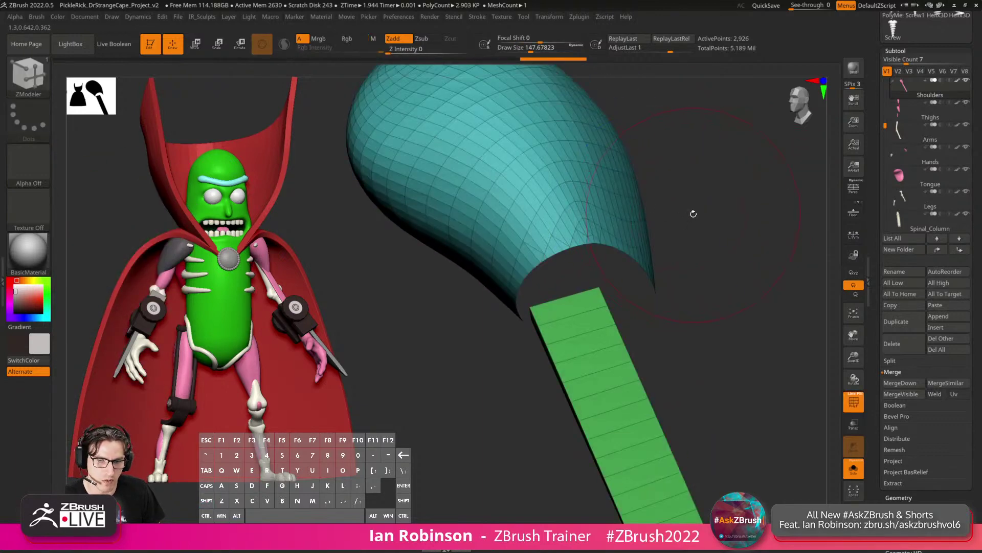
{"action": "left_click_drag", "start_coordinate": [725, 203], "coordinate": [640, 240]}
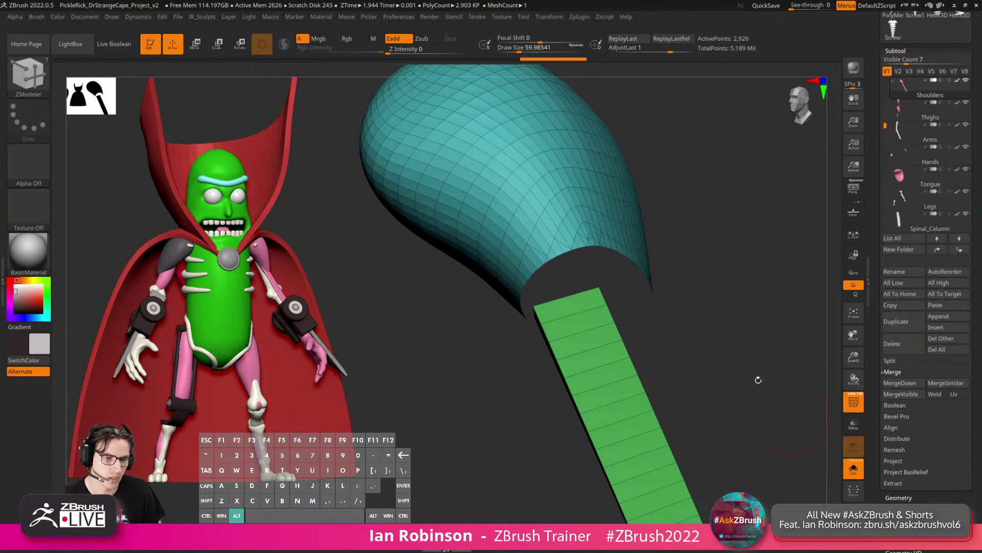
Isolate the shoulder's cyan polygroup and separate the hidden arm bone into its own subtool with Split Hidden.
{"action": "left_click_drag", "start_coordinate": [759, 379], "coordinate": [750, 353], "text": "alt"}
{"action": "left_click_drag", "start_coordinate": [749, 353], "coordinate": [804, 276]}
{"action": "left_click", "coordinate": [705, 233], "text": "ctrl+shift"}
{"action": "key", "text": "grave"}
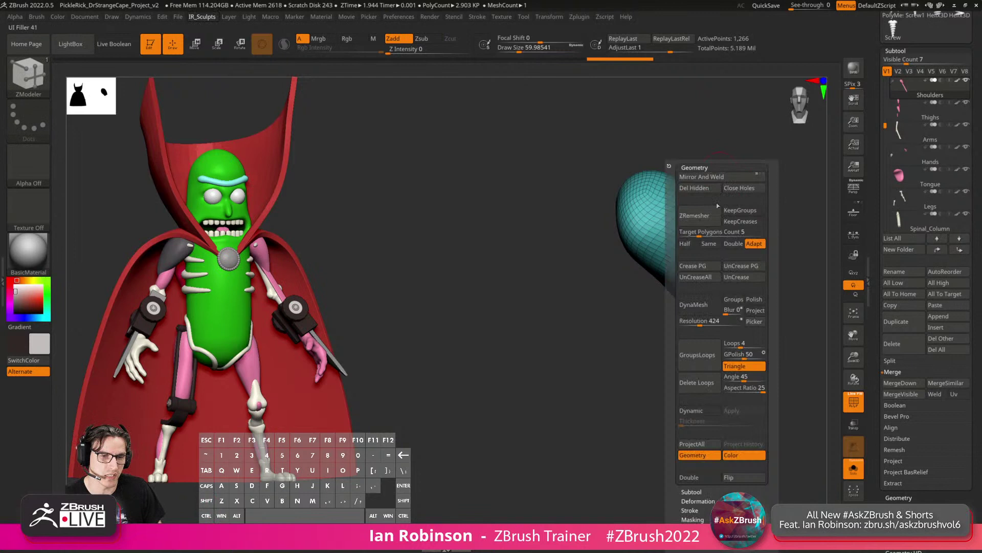
{"action": "left_click", "coordinate": [695, 167]}
{"action": "left_click", "coordinate": [692, 176]}
{"action": "left_click", "coordinate": [695, 186]}
{"action": "left_click_drag", "start_coordinate": [622, 309], "coordinate": [493, 318], "text": "alt"}
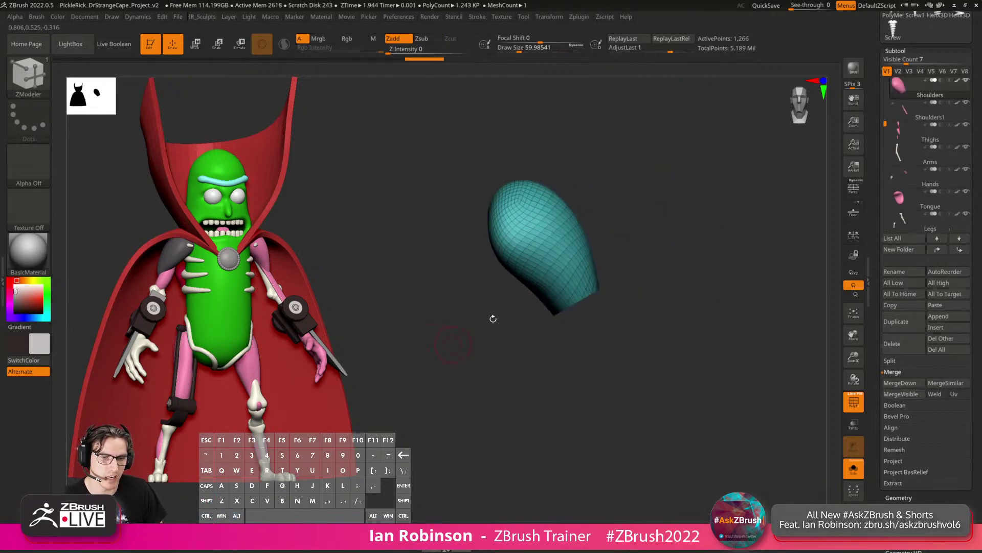
Cap the open lower end of the shoulder mesh with Close Holes.
{"action": "left_click_drag", "start_coordinate": [701, 302], "coordinate": [725, 232]}
{"action": "key", "text": "grave"}
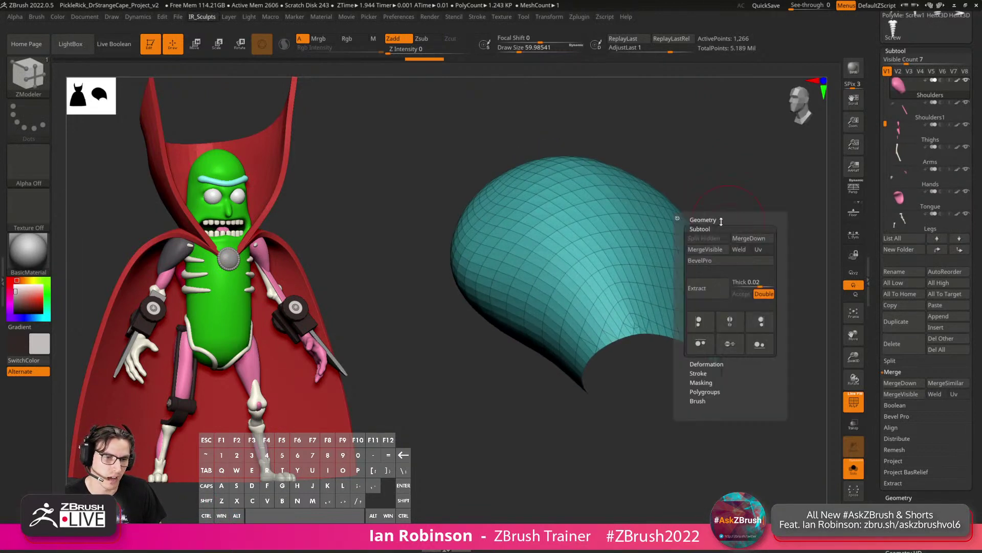
{"action": "left_click", "coordinate": [711, 220]}
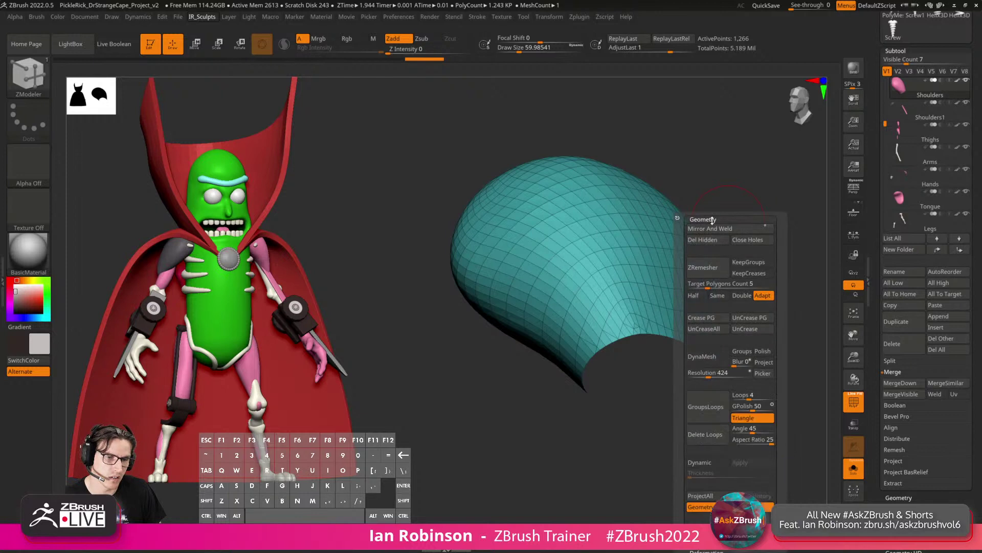
{"action": "left_click", "coordinate": [747, 239]}
{"action": "left_click_drag", "start_coordinate": [728, 197], "coordinate": [752, 199]}
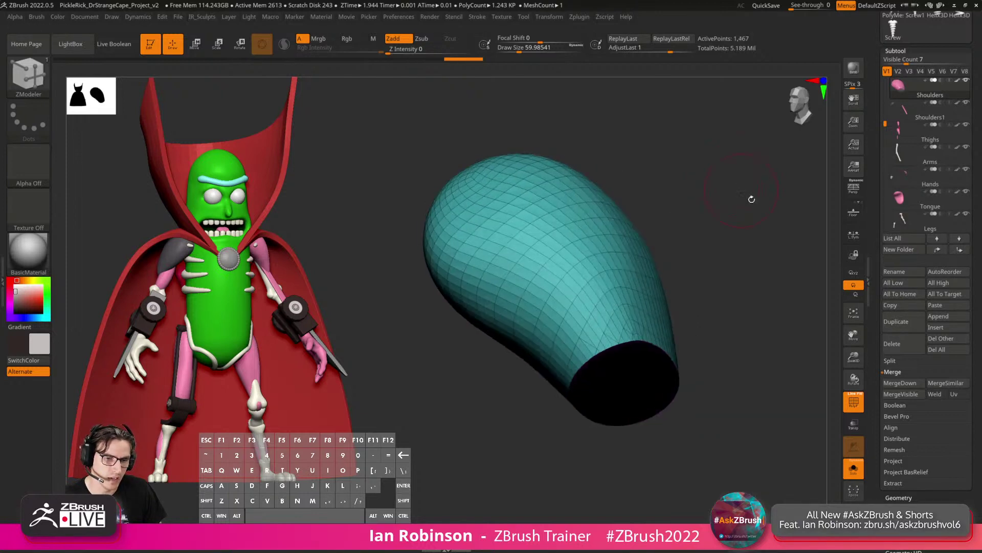
ZRemesh the capped shoulder with DetectEdges enabled and the Target Polygons Count set to 10.
{"action": "left_click", "coordinate": [902, 51]}
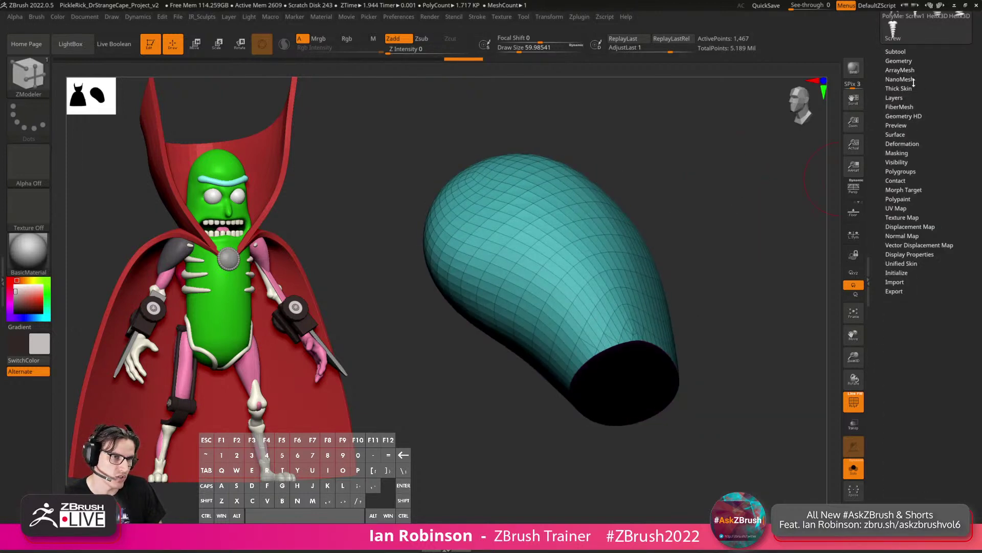
{"action": "left_click", "coordinate": [902, 60]}
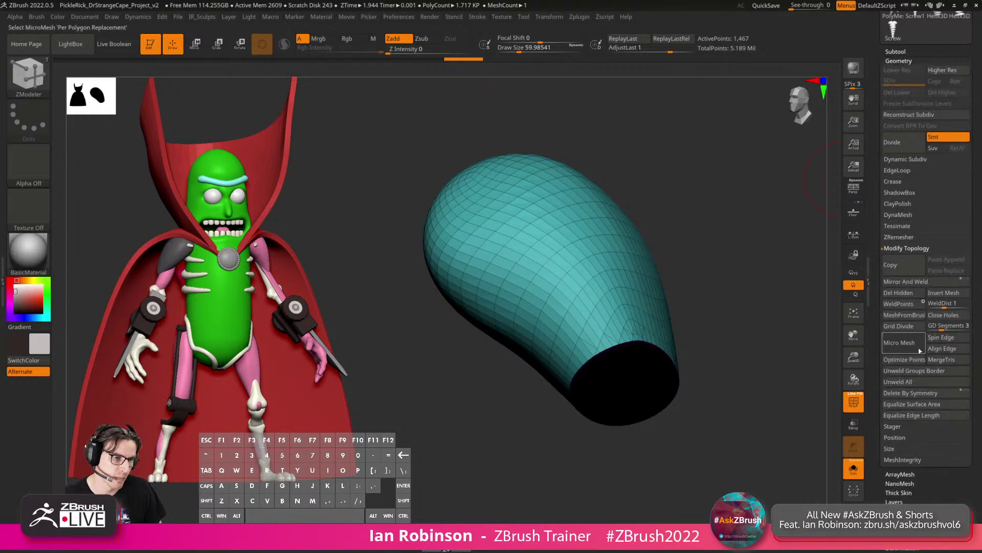
{"action": "left_click", "coordinate": [915, 241]}
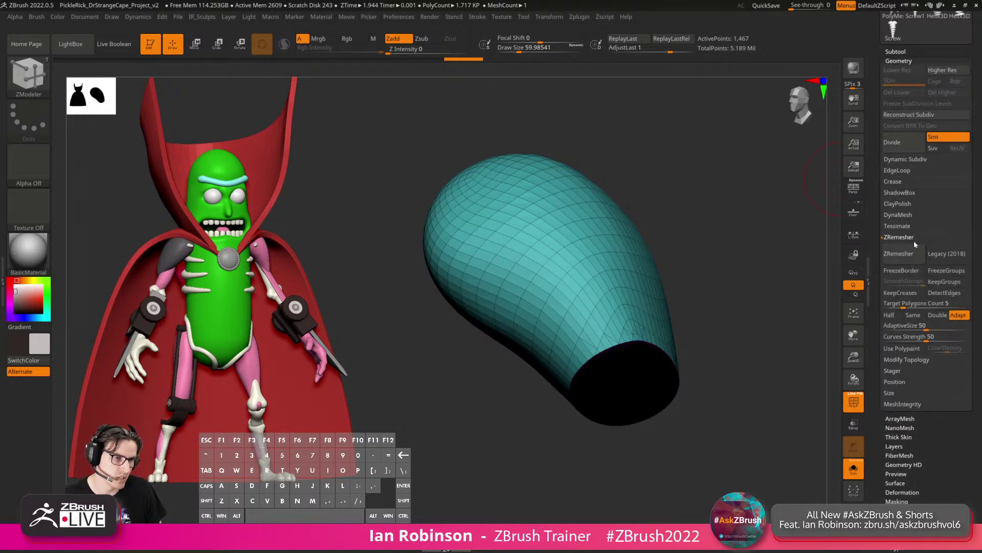
{"action": "left_click", "coordinate": [949, 291]}
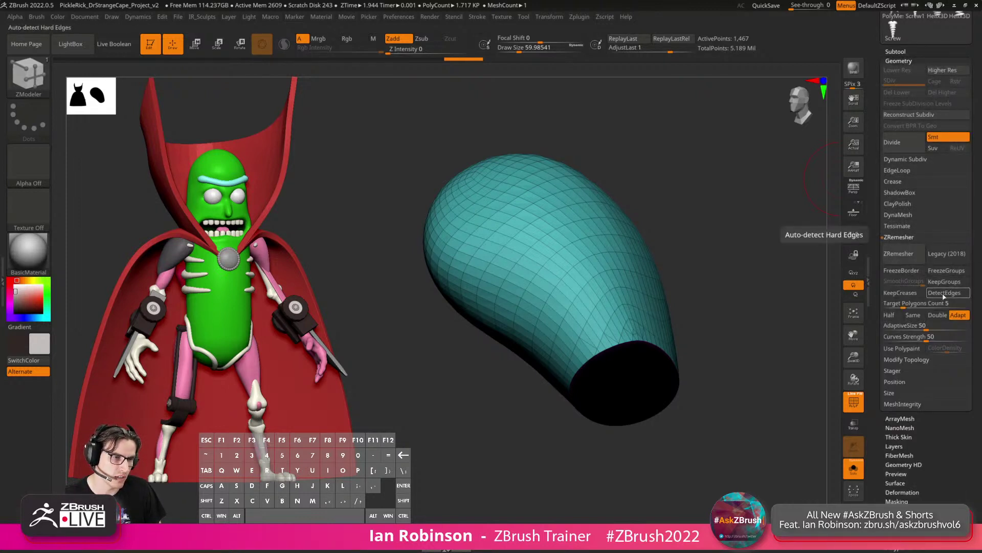
{"action": "left_click", "coordinate": [913, 304]}
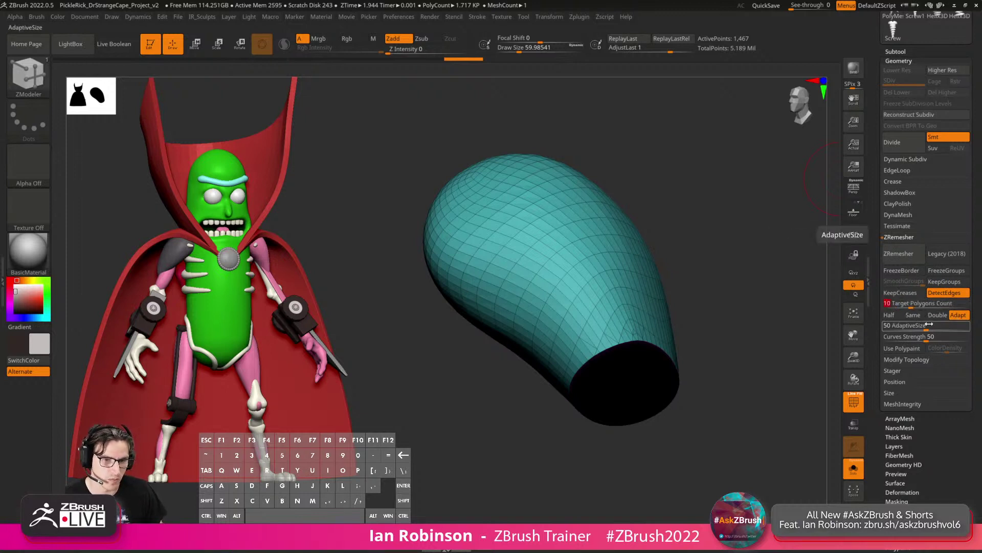
{"action": "left_click_drag", "start_coordinate": [734, 259], "coordinate": [708, 240], "text": "alt"}
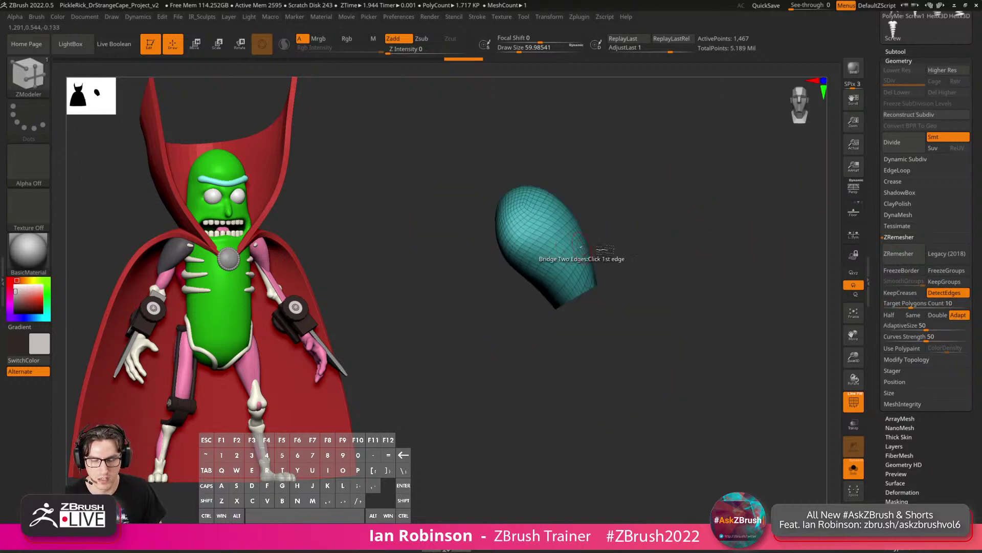
{"action": "left_click", "coordinate": [903, 253]}
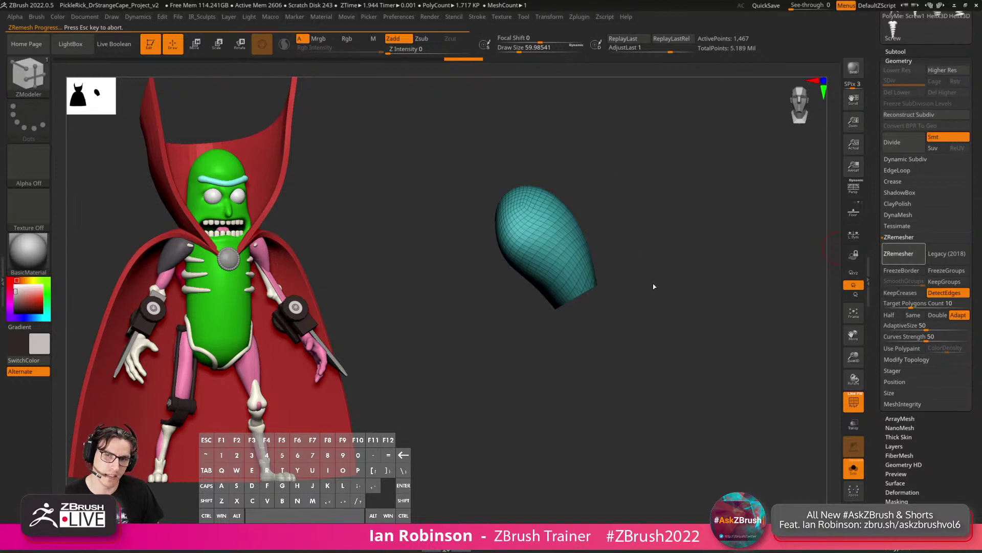
{"action": "left_click_drag", "start_coordinate": [687, 266], "coordinate": [747, 276]}
{"action": "left_click", "coordinate": [906, 303]}
{"action": "key", "text": "Return"}
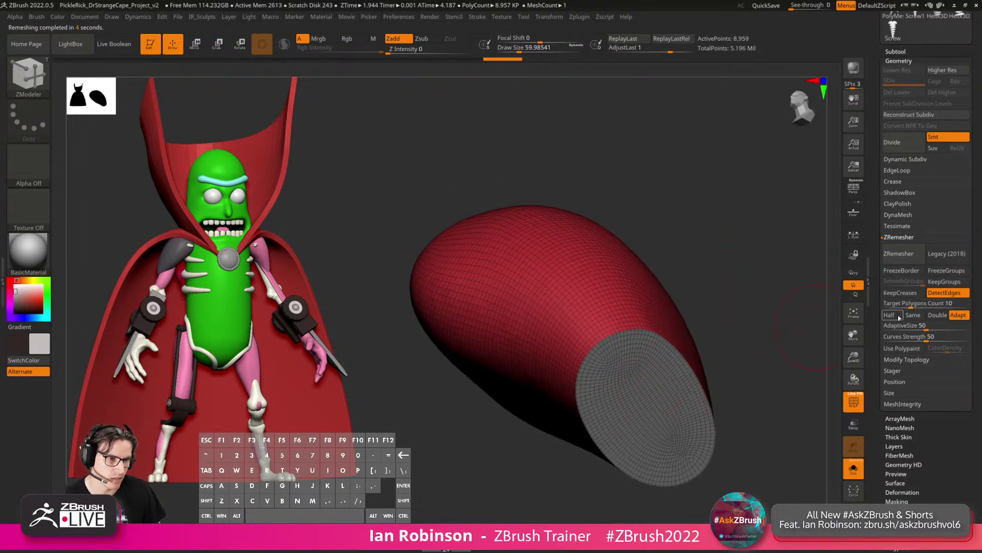
Set ZRemesher to Half, remesh the shoulder twice more and inspect the edge flow around the capped end.
{"action": "left_click", "coordinate": [890, 315]}
{"action": "left_click", "coordinate": [903, 253]}
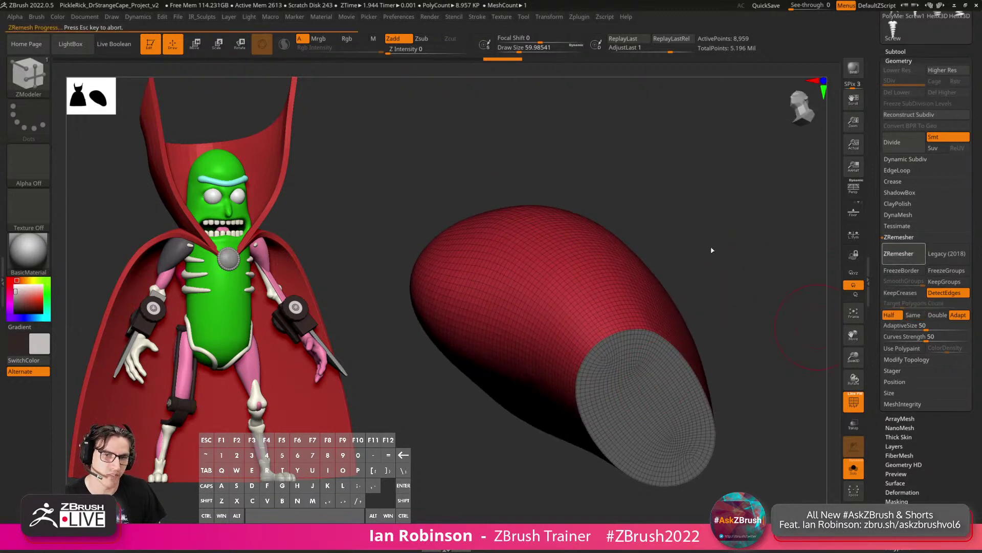
{"action": "left_click", "coordinate": [902, 254]}
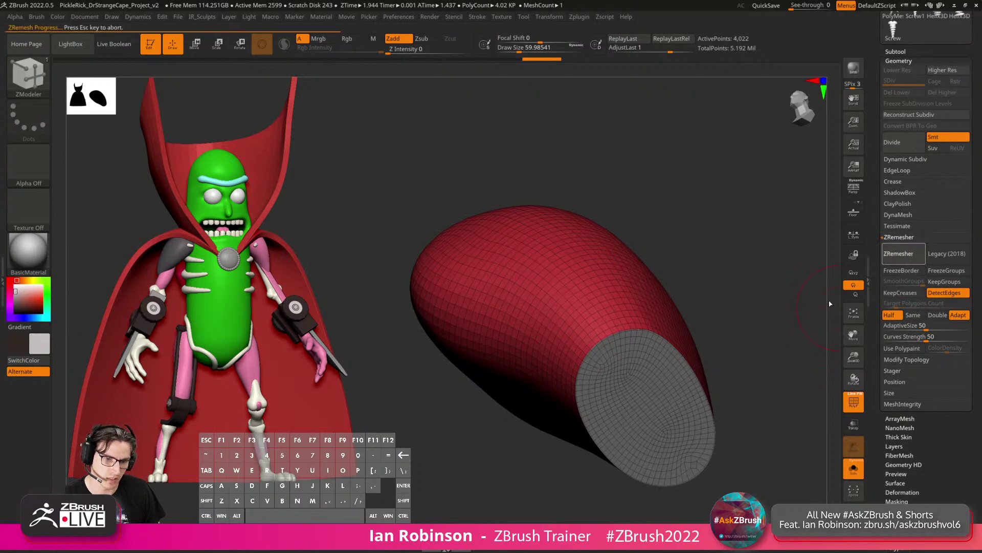
{"action": "left_click_drag", "start_coordinate": [767, 308], "coordinate": [588, 320]}
{"action": "scroll", "coordinate": [589, 320], "scroll_direction": "up", "scroll_amount": 5}
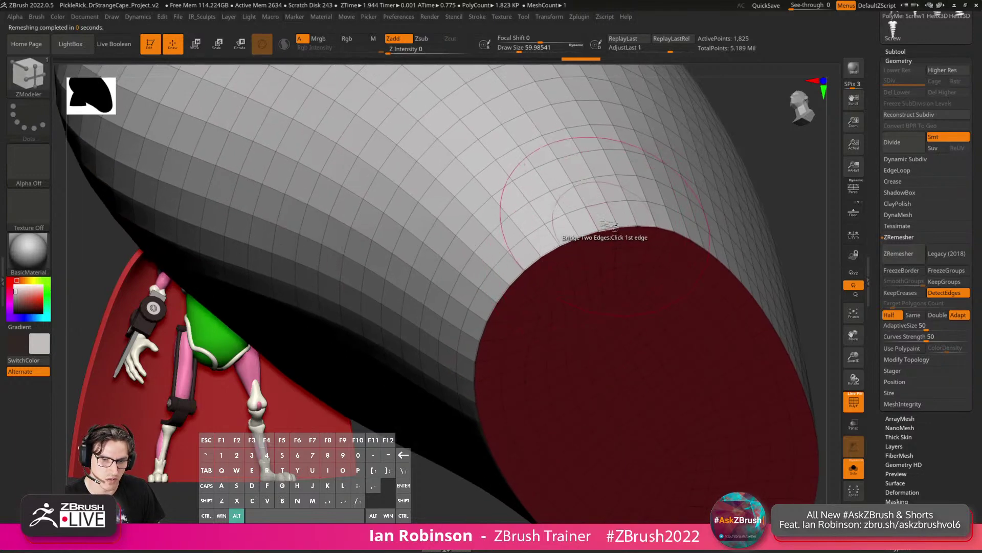
{"action": "scroll", "coordinate": [584, 247], "scroll_direction": "up", "scroll_amount": 5}
{"action": "right_click_drag", "start_coordinate": [588, 267], "coordinate": [669, 299], "text": "alt"}
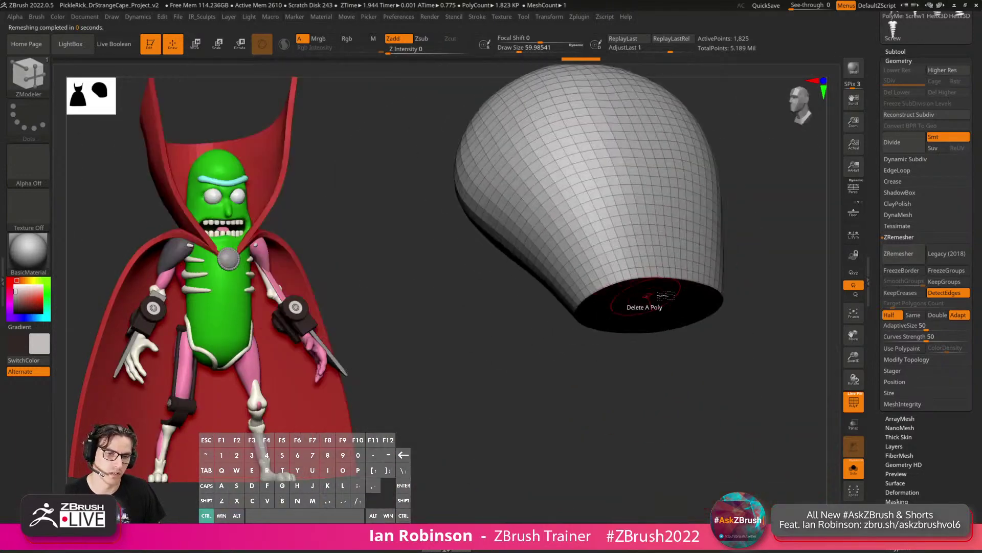
Undo the remeshing, hole closing and cutting to restore the shoulder's original full teardrop shape.
{"action": "key", "text": "ctrl+z"}
{"action": "key", "text": "ctrl+z"}
{"action": "key", "text": "ctrl+z"}
{"action": "key", "text": "ctrl+z"}
{"action": "key", "text": "ctrl+z"}
{"action": "key", "text": "ctrl+z"}
{"action": "key", "text": "ctrl+shift+z"}
{"action": "key", "text": "ctrl+shift+z"}
{"action": "key", "text": "ctrl+shift+z"}
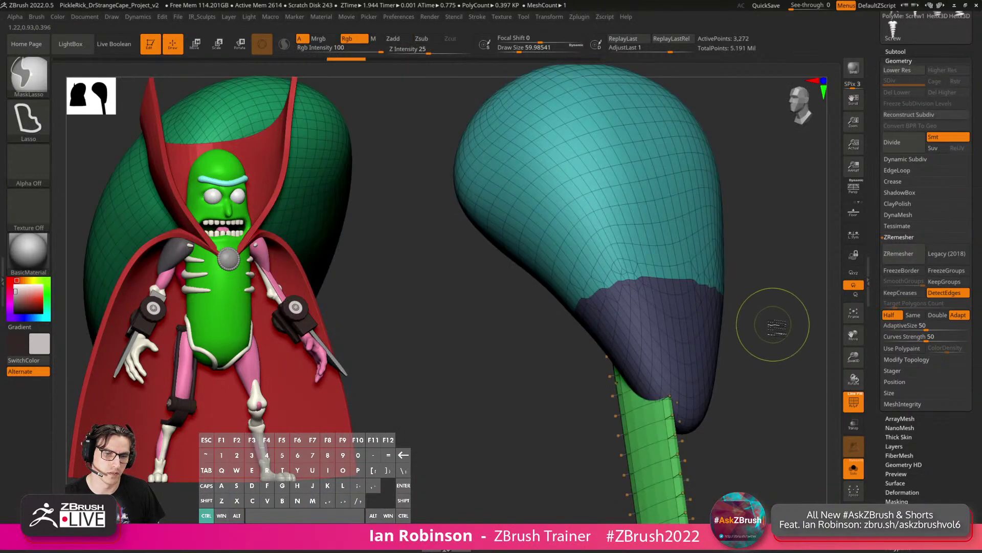
{"action": "right_click_drag", "start_coordinate": [784, 302], "coordinate": [775, 293], "text": "shift"}
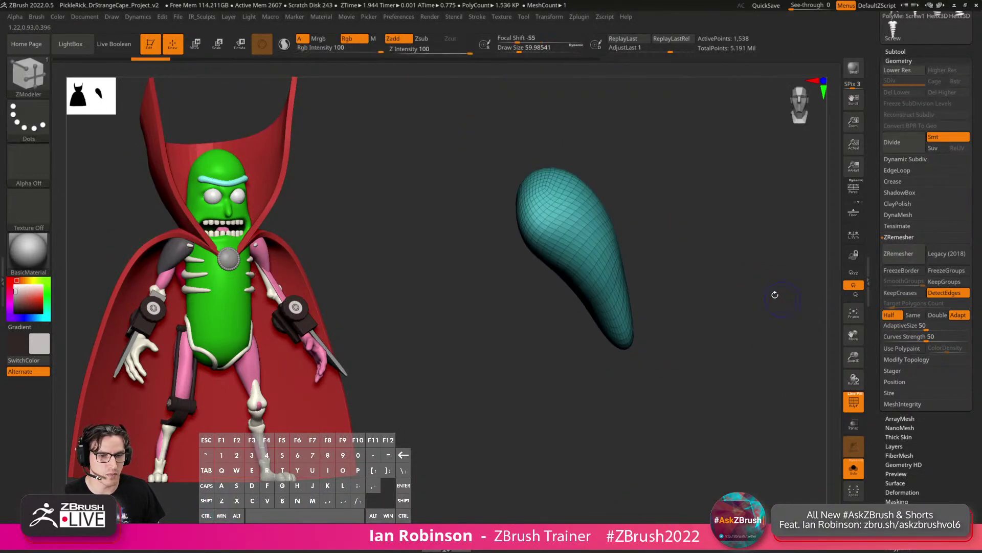
Delete the split-off Shoulders1 subtool.
{"action": "left_click", "coordinate": [899, 53]}
{"action": "left_click", "coordinate": [921, 109]}
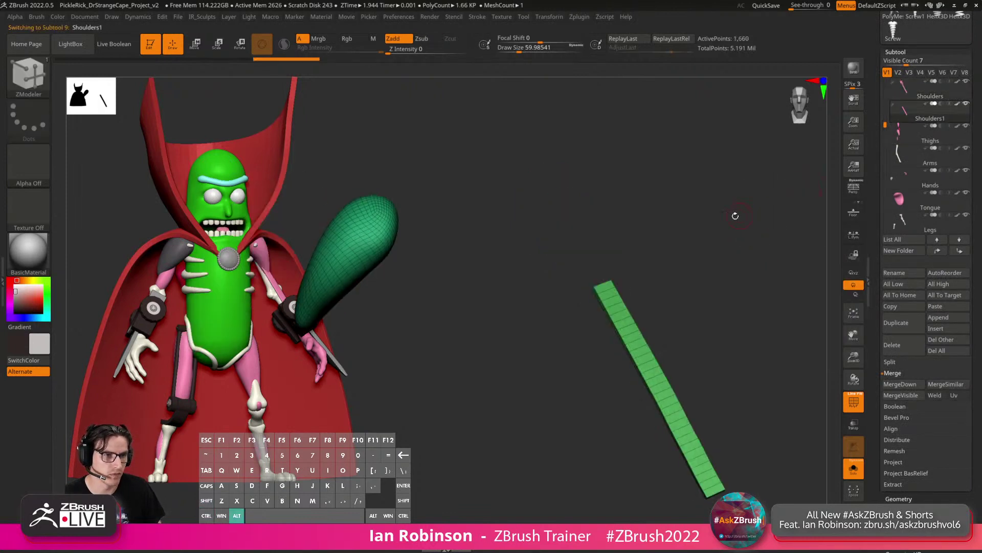
{"action": "left_click", "coordinate": [892, 344]}
{"action": "left_click", "coordinate": [818, 363]}
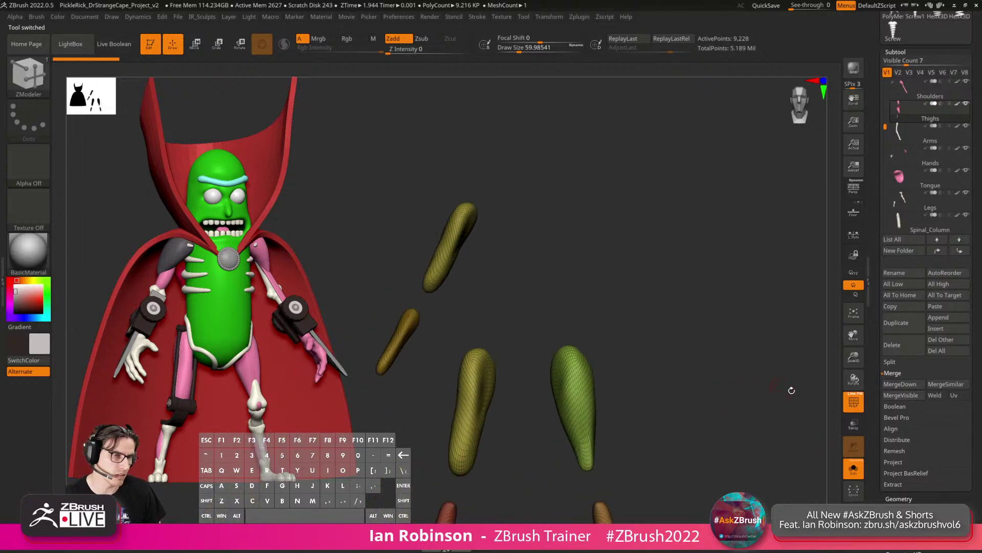
Turn off Solo mode and show the DrStrange_Cape folder so the full caped character is displayed.
{"action": "left_click", "coordinate": [854, 469]}
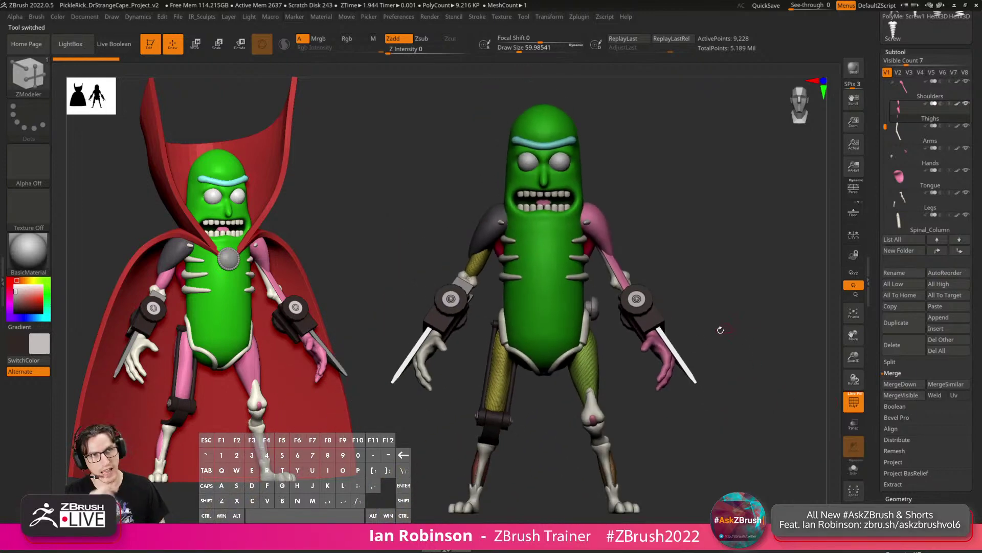
{"action": "left_click_drag", "start_coordinate": [671, 281], "coordinate": [782, 223]}
{"action": "scroll", "coordinate": [934, 166], "scroll_direction": "down", "scroll_amount": 5}
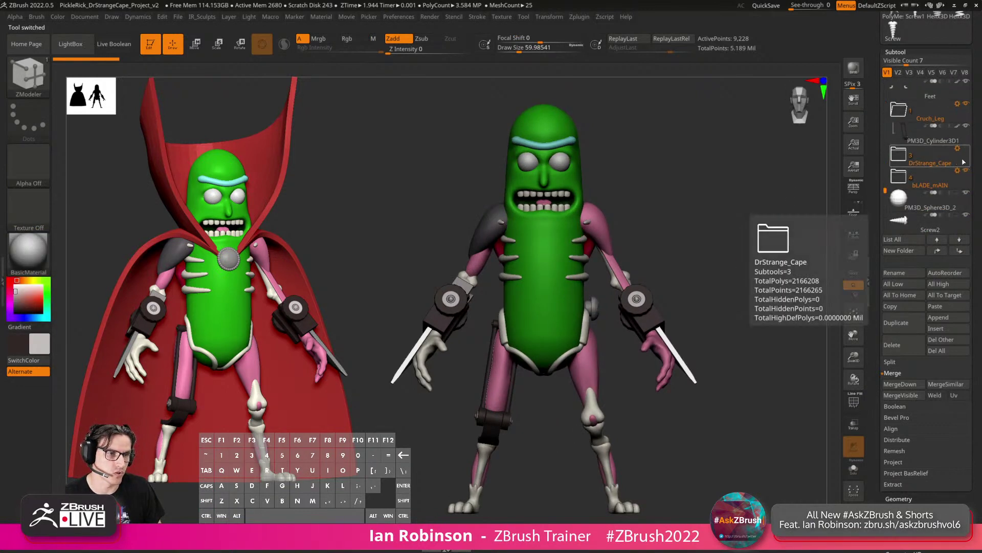
{"action": "left_click", "coordinate": [967, 151]}
{"action": "mouse_move", "coordinate": [757, 245]}
{"action": "left_mouse_down"}
{"action": "mouse_move", "coordinate": [719, 241]}
{"action": "mouse_move", "coordinate": [748, 235]}
{"action": "left_mouse_up"}
Save the project over the existing PickleRick_DrStrangeCape_Project_v2 file.
{"action": "key", "text": "ctrl+s"}
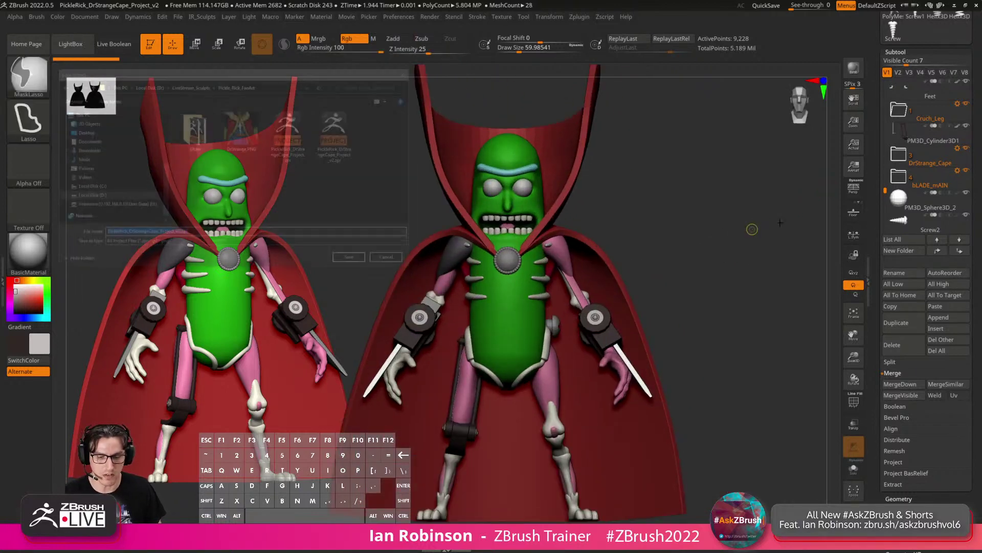
{"action": "key", "text": "Return"}
{"action": "key", "text": "Return"}
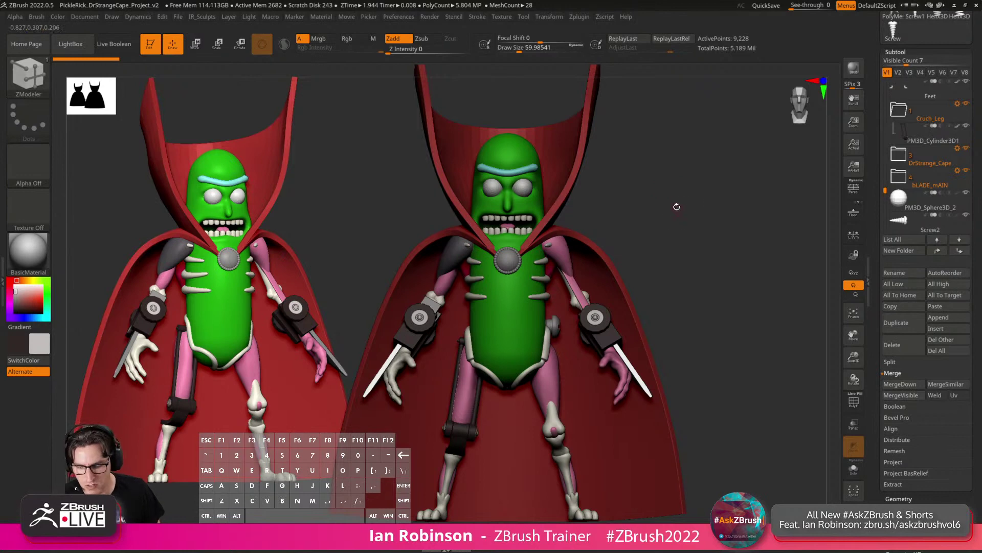
Select the Body subtool, isolate it with Solo and display its polygroups with PolyFrame.
{"action": "left_click", "coordinate": [681, 203], "text": "ctrl+shift"}
{"action": "left_click_drag", "start_coordinate": [735, 202], "coordinate": [702, 192], "text": "alt"}
{"action": "left_click", "coordinate": [455, 307], "text": "alt"}
{"action": "key", "text": "shift+f"}
{"action": "key", "text": "shift+f"}
{"action": "key", "text": "shift+f"}
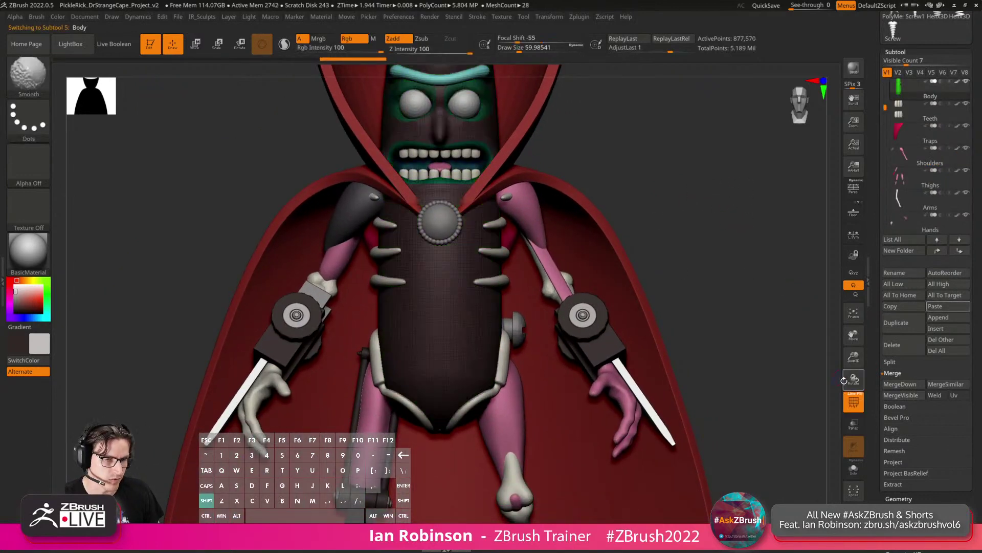
{"action": "left_click", "coordinate": [853, 468]}
{"action": "left_click_drag", "start_coordinate": [773, 364], "coordinate": [672, 300]}
{"action": "key", "text": "shift+f"}
{"action": "key", "text": "shift+f"}
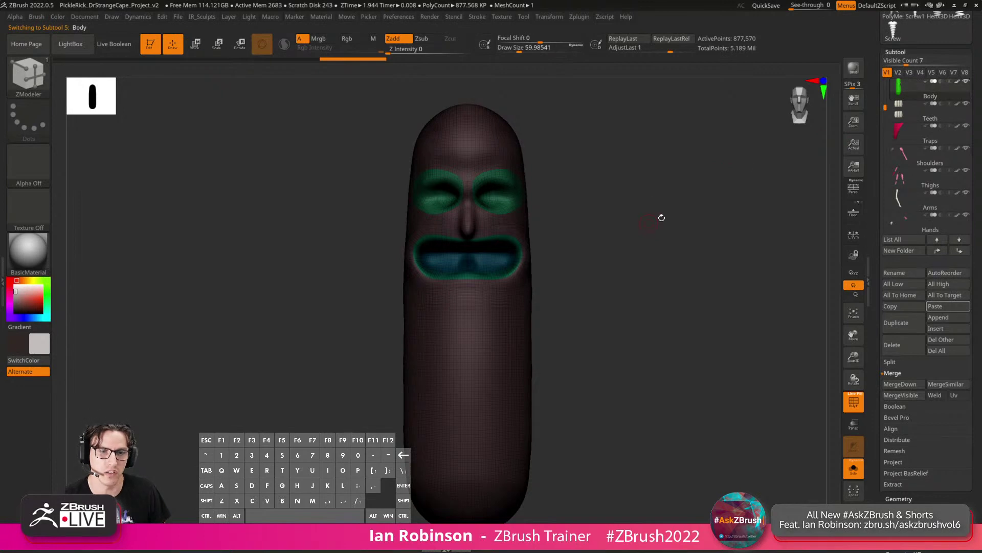
Set the Body's subdivision level (SDiv) to 1 in its Geometry settings and hide the PolyFrame.
{"action": "left_click", "coordinate": [895, 52]}
{"action": "left_click", "coordinate": [899, 61]}
{"action": "left_click", "coordinate": [889, 86]}
{"action": "key", "text": "shift+f"}
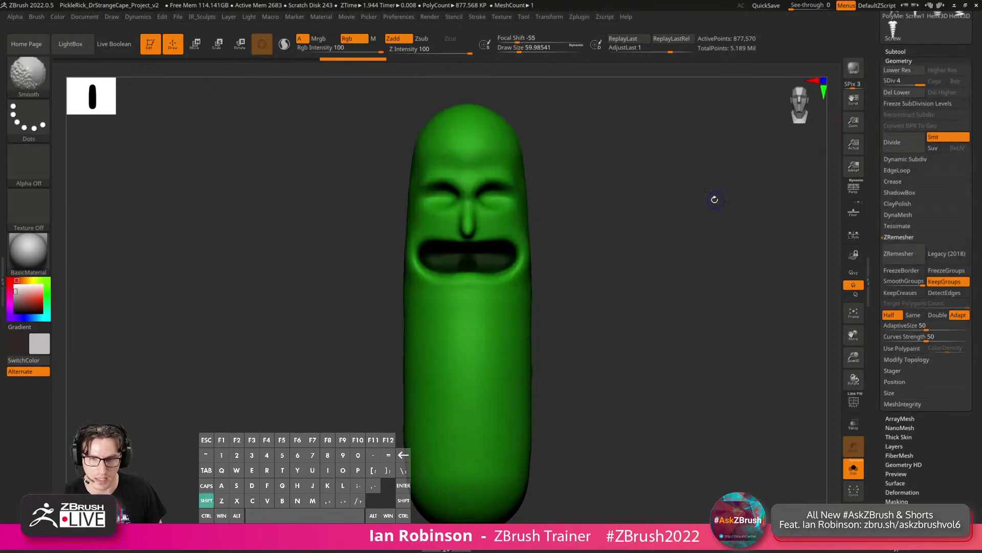
{"action": "left_click_drag", "start_coordinate": [655, 239], "coordinate": [697, 224]}
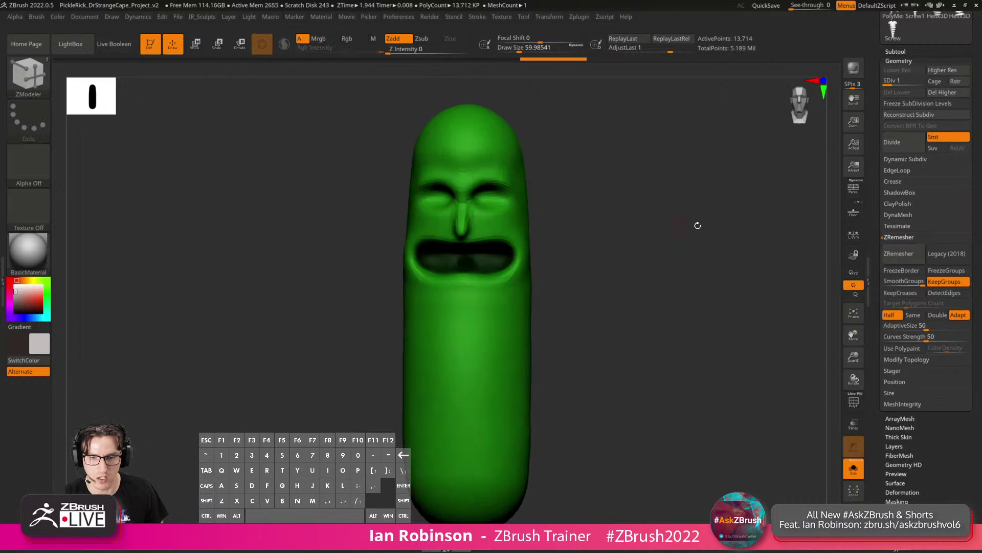
Step the Body up to its highest subdivision level and back down to level 1 to compare them.
{"action": "key", "text": "d"}
{"action": "key", "text": "d"}
{"action": "key", "text": "d"}
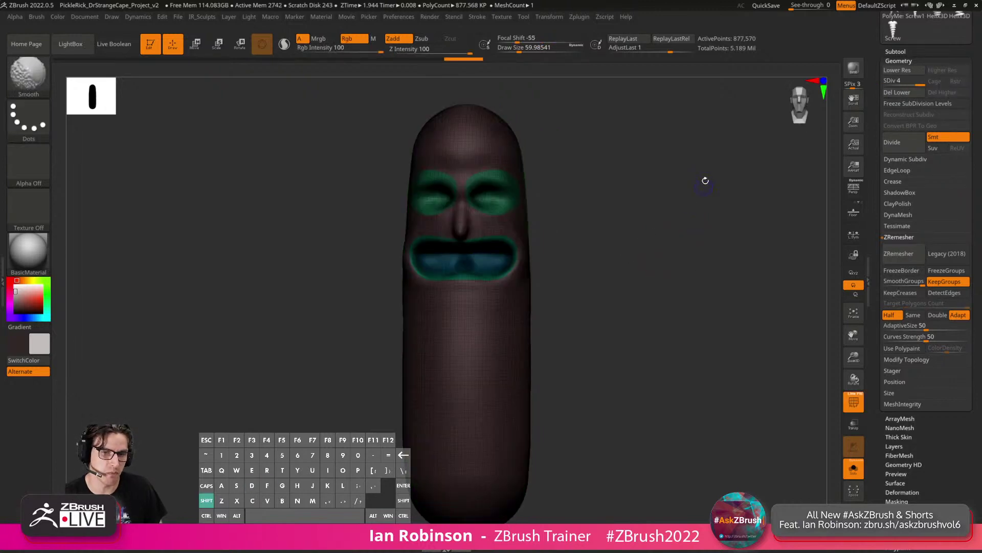
{"action": "key", "text": "shift+d"}
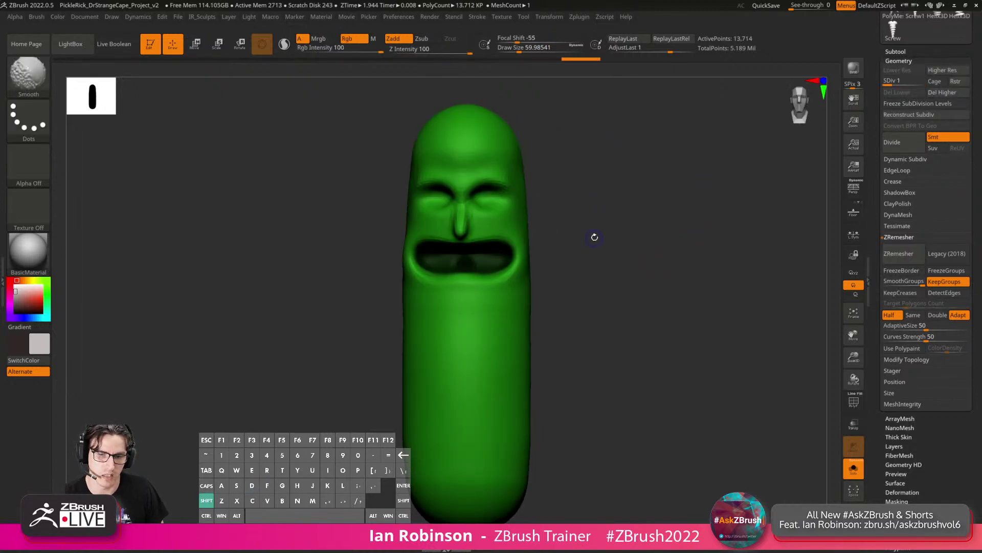
Unwrap the UVs of the Body's level 1 mesh with UV Master, using the Polygroups option without Symmetry.
{"action": "key", "text": "shift+f"}
{"action": "left_click", "coordinate": [580, 17]}
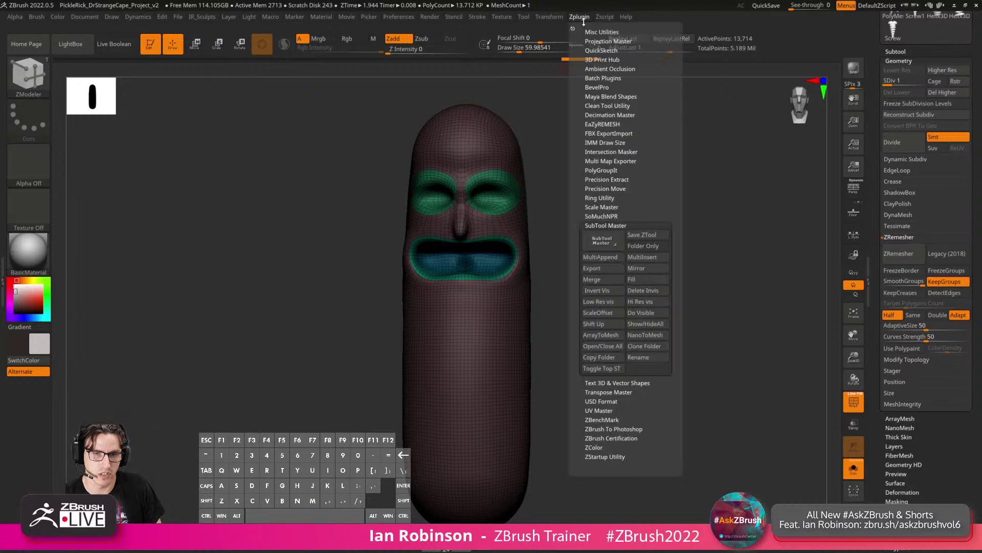
{"action": "left_click", "coordinate": [609, 225]}
{"action": "left_click", "coordinate": [603, 262]}
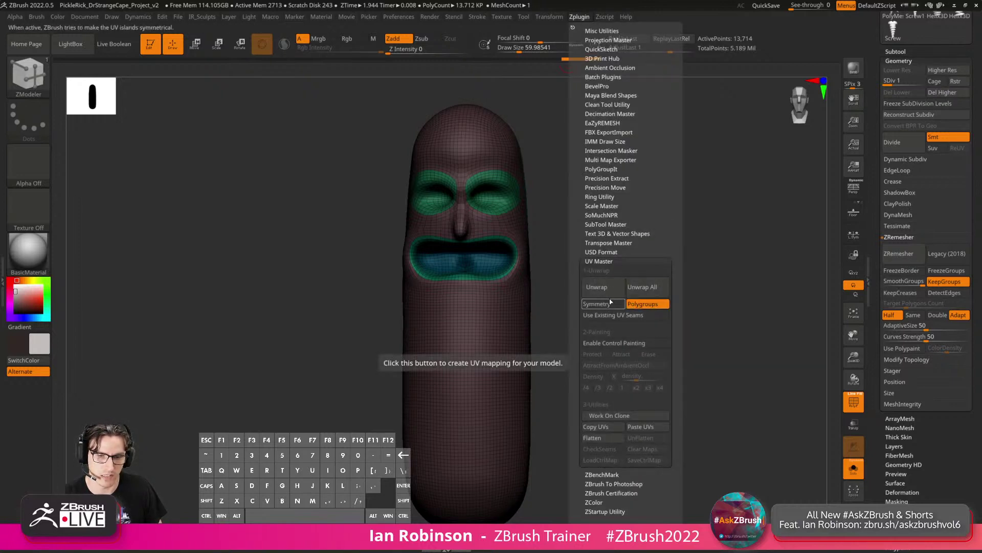
{"action": "left_click", "coordinate": [604, 288]}
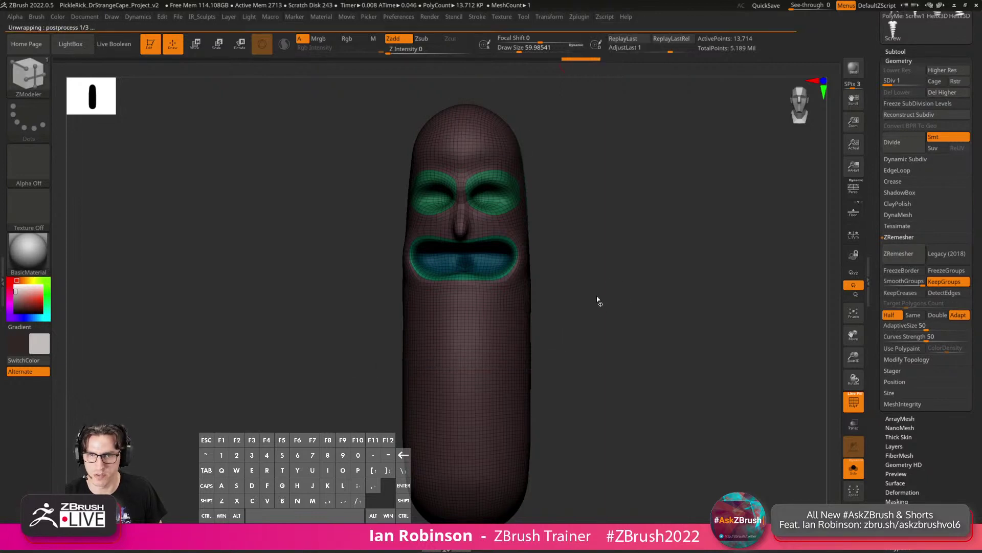
Hide the Body's PolyFrame and raise the mesh to its highest subdivision level.
{"action": "key", "text": "shift+f"}
{"action": "key", "text": "d"}
{"action": "key", "text": "d"}
{"action": "key", "text": "d"}
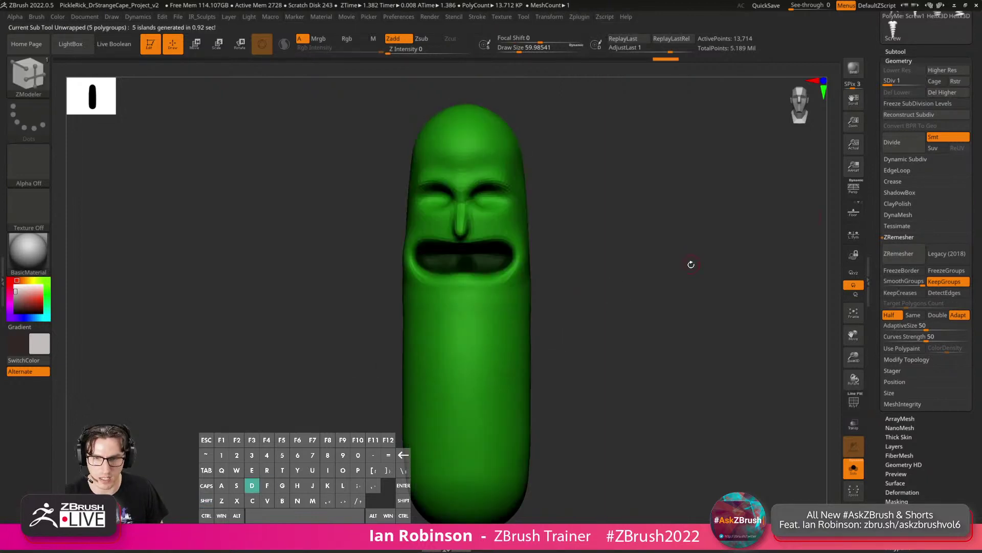
Create a new texture map for the Body from its polypaint at the highest subdivision level.
{"action": "left_click", "coordinate": [898, 61]}
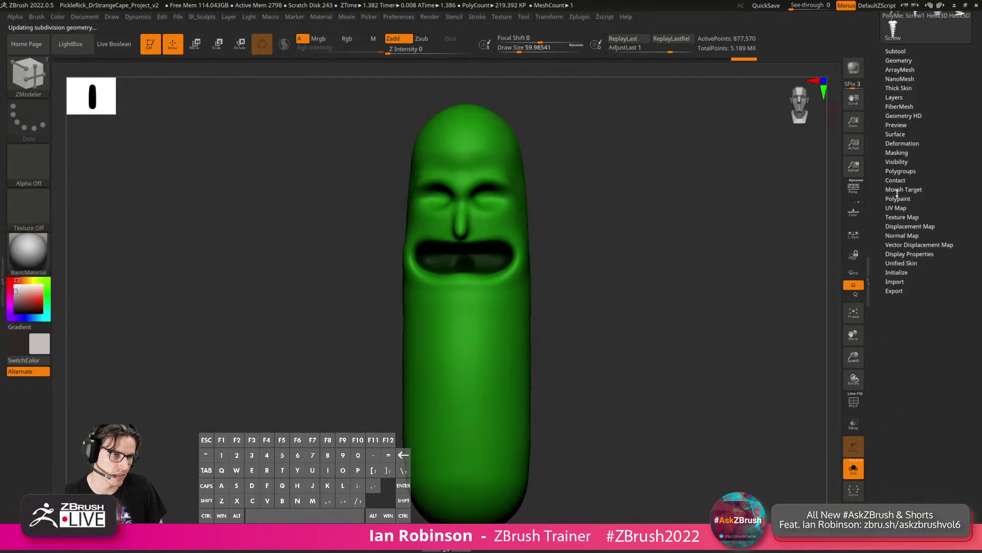
{"action": "left_click", "coordinate": [907, 216]}
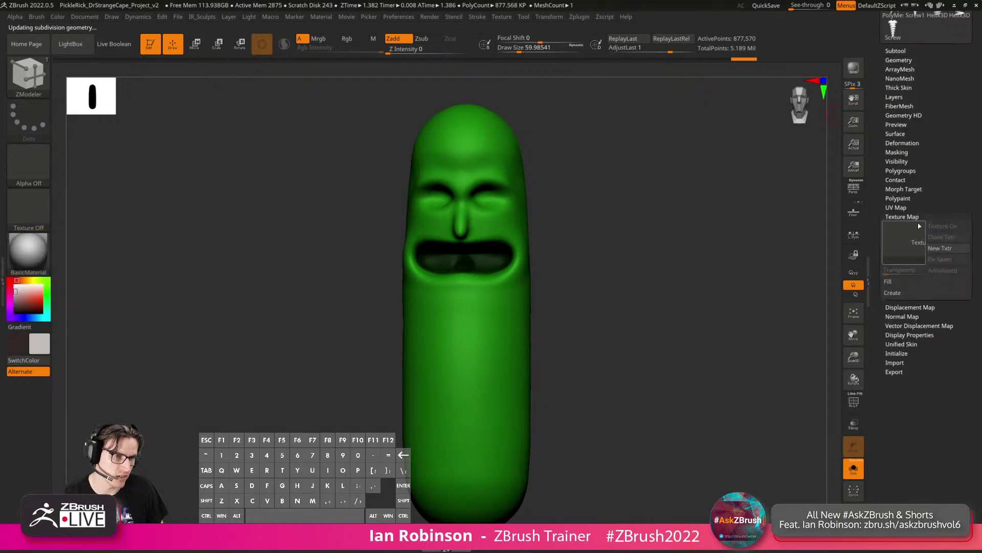
{"action": "left_click", "coordinate": [904, 293]}
{"action": "left_click", "coordinate": [902, 305]}
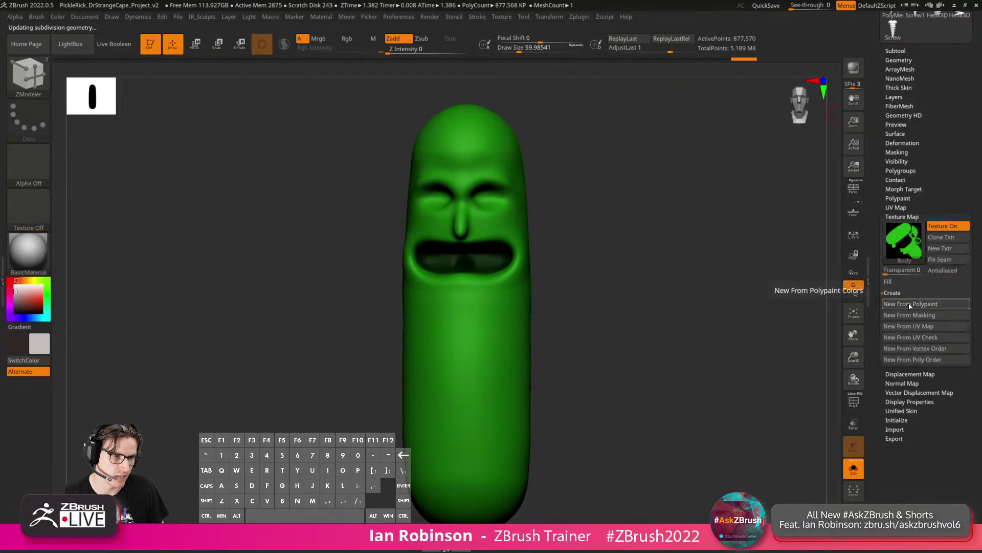
Toggle the Body's PolyFrame on and off, lower the mesh to level 1 and examine the face with the texture applied.
{"action": "left_click_drag", "start_coordinate": [766, 249], "coordinate": [700, 321], "text": "alt"}
{"action": "key", "text": "shift+f"}
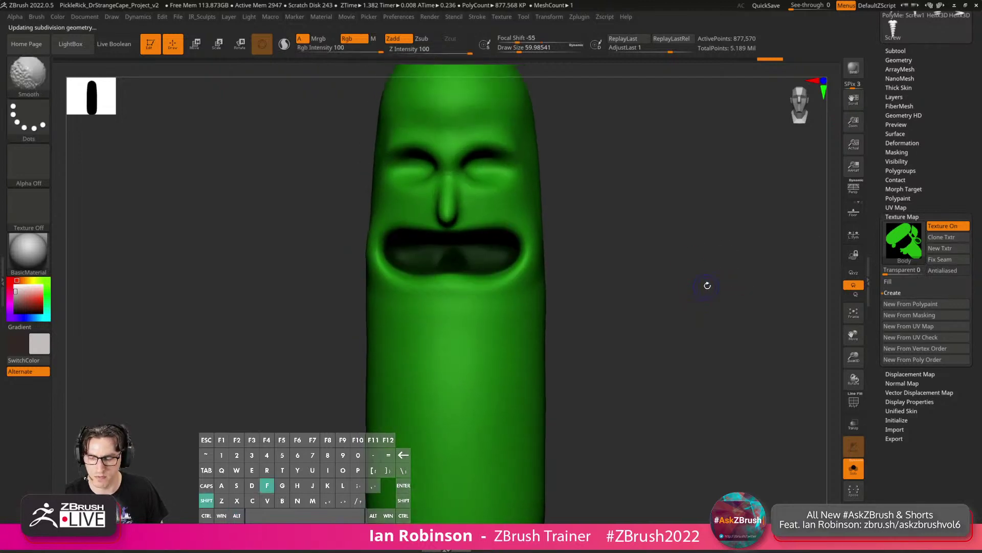
{"action": "mouse_move", "coordinate": [706, 285]}
{"action": "left_mouse_down"}
{"action": "mouse_move", "coordinate": [699, 274]}
{"action": "mouse_move", "coordinate": [717, 287]}
{"action": "left_mouse_up"}
{"action": "key", "text": "shift+f"}
{"action": "key", "text": "shift+d"}
{"action": "right_click_drag", "start_coordinate": [481, 281], "coordinate": [483, 317], "text": "alt"}
{"action": "right_click_drag", "start_coordinate": [483, 317], "coordinate": [453, 287]}
{"action": "right_click_drag", "start_coordinate": [453, 286], "coordinate": [511, 287]}
Toggle the Body's texture off and on to compare it with the polypaint, and examine the textured mesh at its highest subdivision level.
{"action": "left_click", "coordinate": [955, 227]}
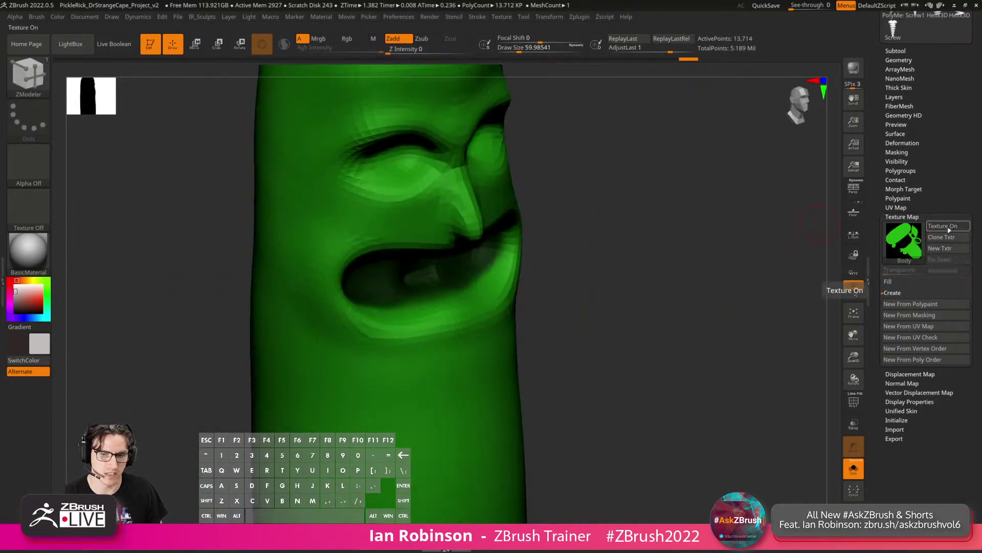
{"action": "left_click", "coordinate": [954, 227]}
{"action": "right_click_drag", "start_coordinate": [670, 287], "coordinate": [696, 271], "text": "alt"}
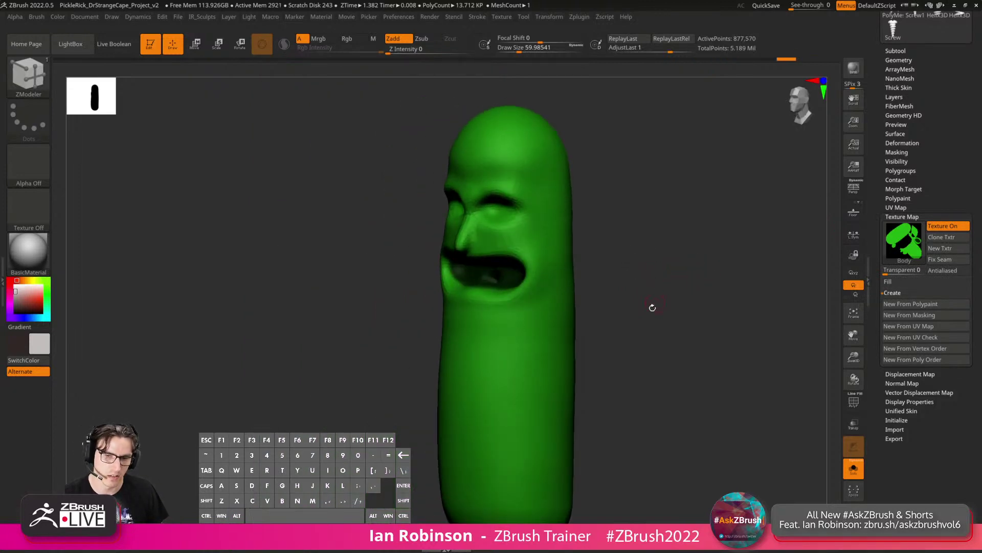
{"action": "mouse_move", "coordinate": [651, 307]}
{"action": "right_mouse_down"}
{"action": "mouse_move", "coordinate": [671, 287]}
{"action": "mouse_move", "coordinate": [688, 291]}
{"action": "mouse_move", "coordinate": [676, 281]}
{"action": "mouse_move", "coordinate": [687, 292]}
{"action": "mouse_move", "coordinate": [666, 312]}
{"action": "right_mouse_up"}
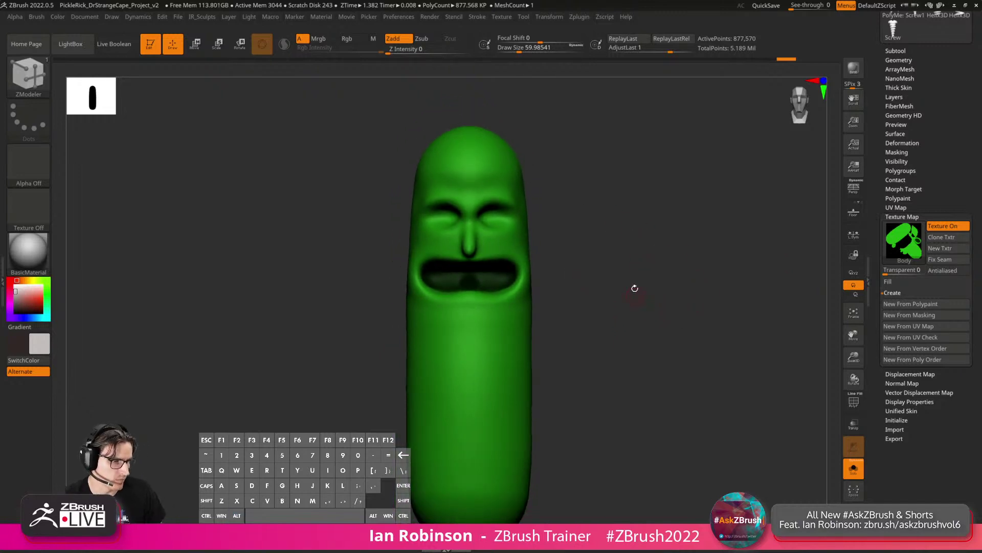
{"action": "right_click_drag", "start_coordinate": [635, 288], "coordinate": [774, 261]}
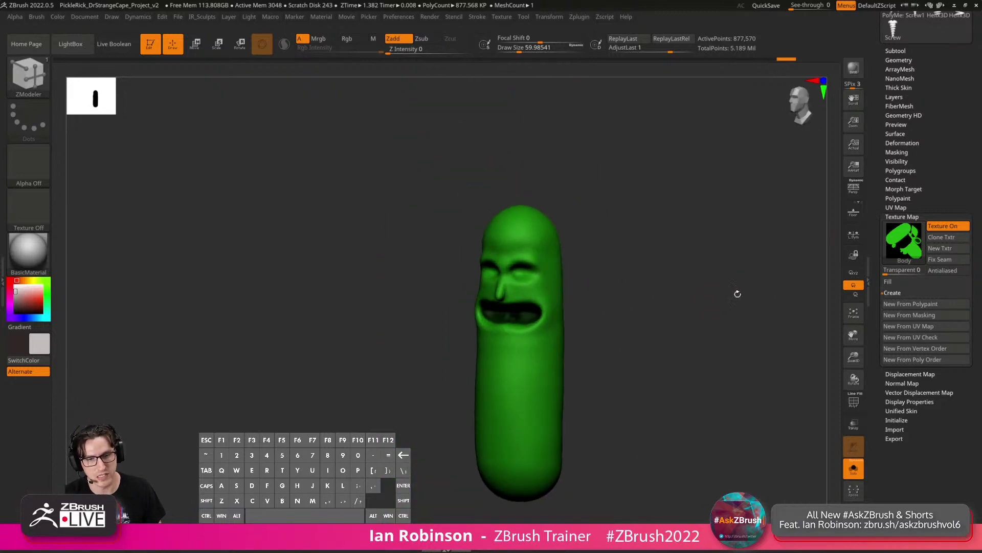
Turn off the Body's texture map and check its polygroups with the PolyFrame shown briefly.
{"action": "left_click", "coordinate": [946, 227]}
{"action": "key", "text": "shift+f"}
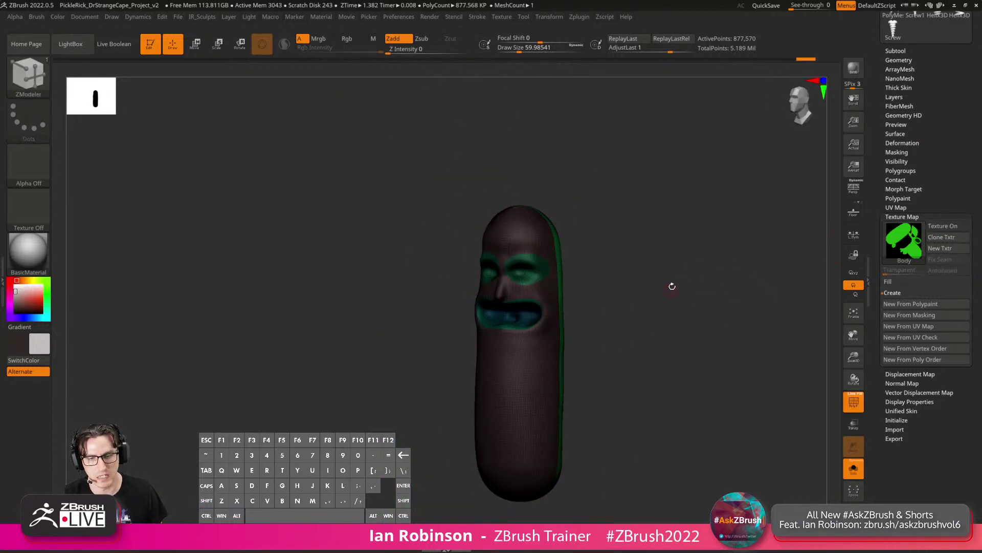
{"action": "key", "text": "shift+f"}
{"action": "right_click_drag", "start_coordinate": [672, 285], "coordinate": [704, 305], "text": "ctrl"}
{"action": "key", "text": "space"}
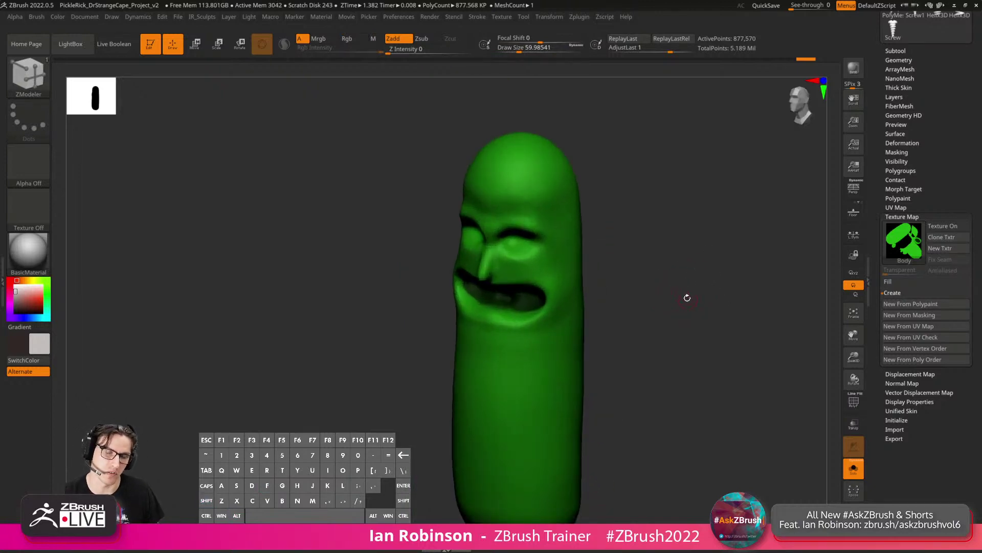
{"action": "left_click_drag", "start_coordinate": [688, 298], "coordinate": [705, 305], "text": "alt"}
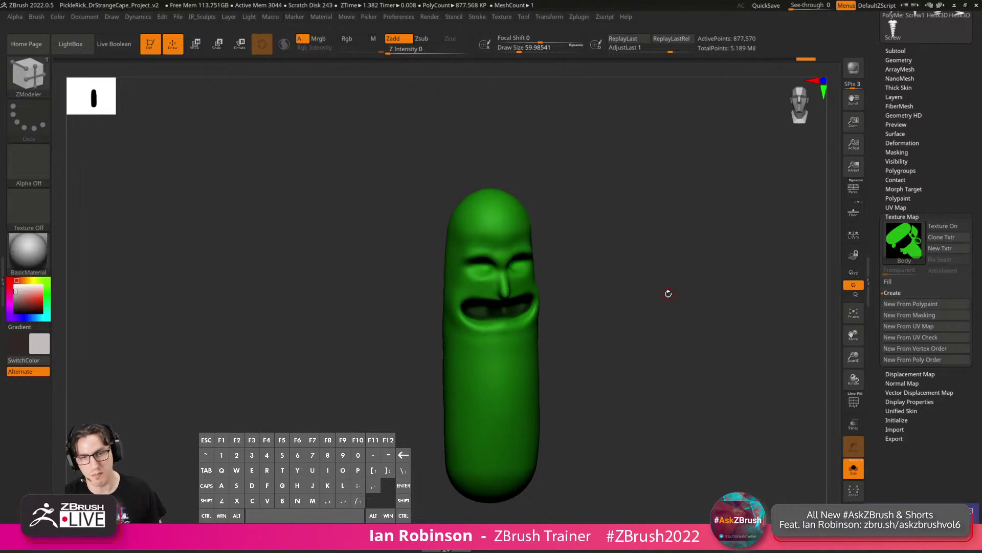
{"action": "left_click_drag", "start_coordinate": [647, 294], "coordinate": [642, 281], "text": "alt"}
{"action": "mouse_move", "coordinate": [642, 281]}
{"action": "left_mouse_down"}
{"action": "mouse_move", "coordinate": [660, 283]}
{"action": "mouse_move", "coordinate": [653, 287]}
{"action": "left_mouse_up"}
{"action": "left_click_drag", "start_coordinate": [652, 287], "coordinate": [644, 313], "text": "alt"}
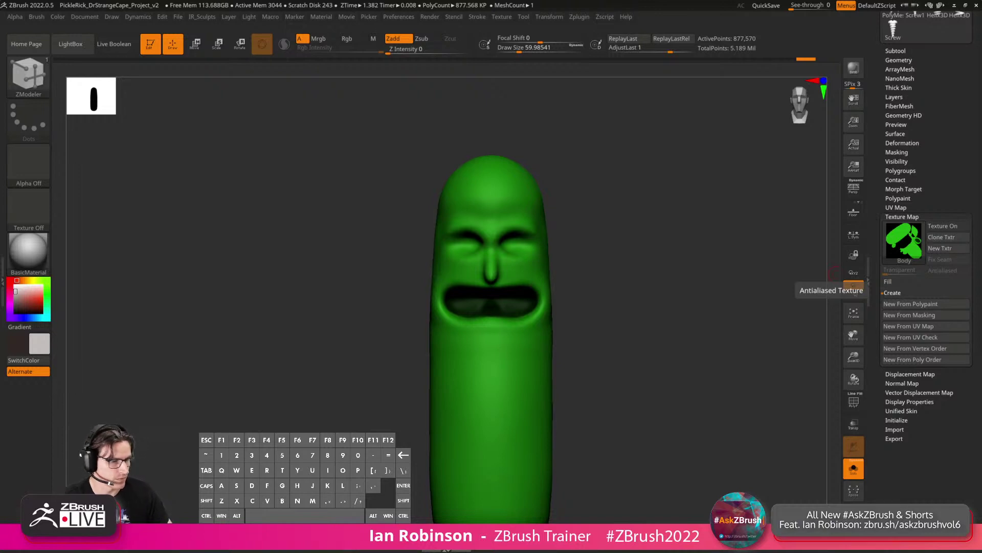
{"action": "key", "text": "i"}
{"action": "key", "text": "c"}
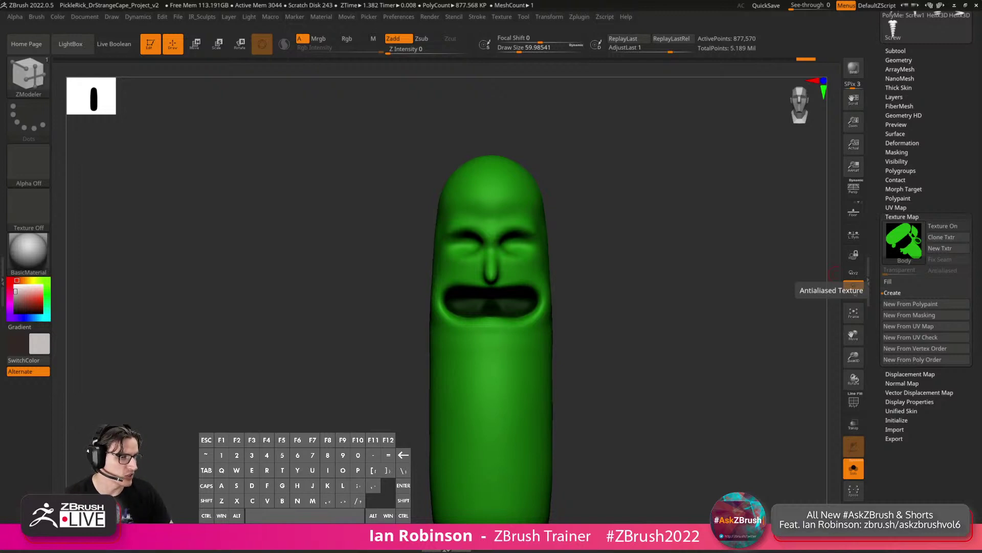
{"action": "key", "text": "ctrl"}
{"action": "key", "text": "Return"}
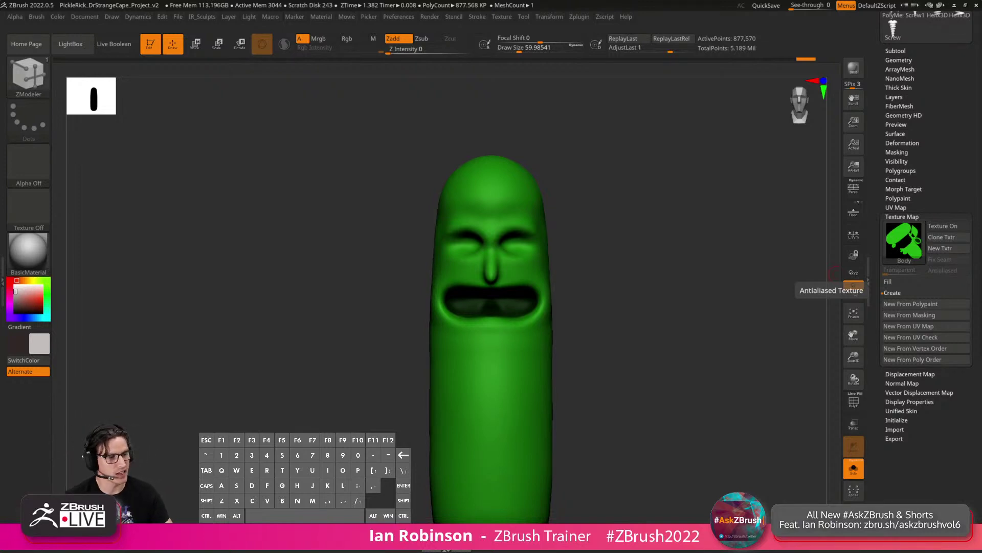
Turn off Solo mode to show the whole caped character and open its subtool list.
{"action": "left_click", "coordinate": [854, 469]}
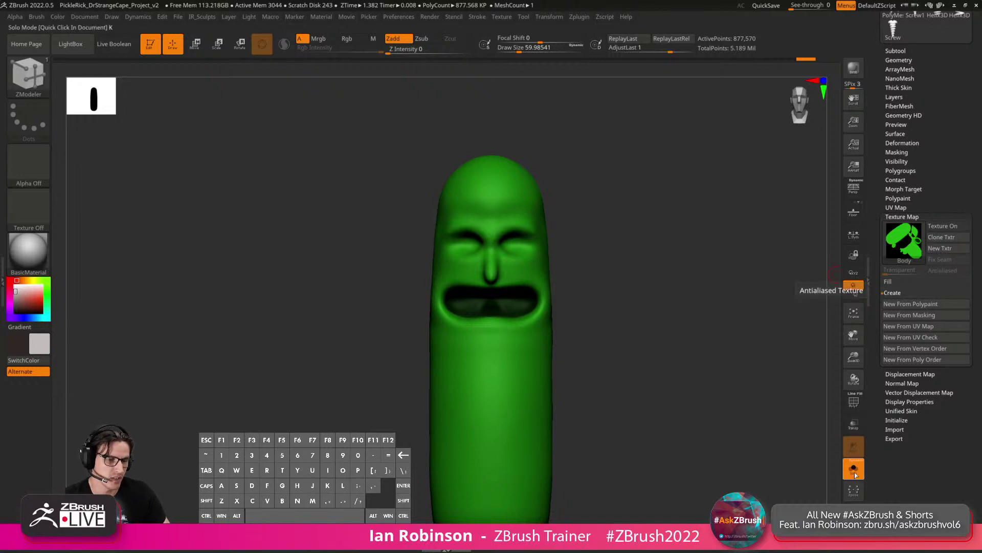
{"action": "left_click_drag", "start_coordinate": [715, 285], "coordinate": [724, 254]}
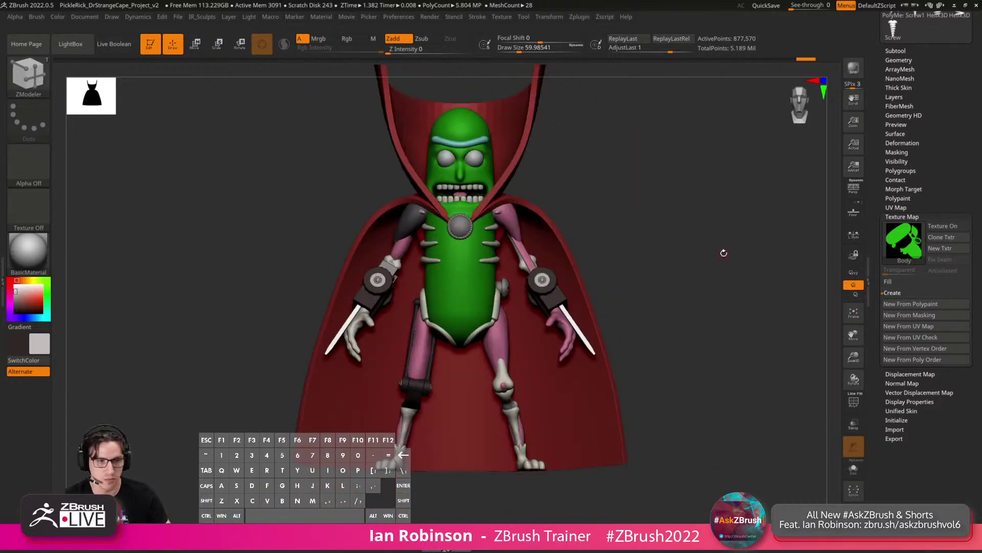
{"action": "left_click", "coordinate": [896, 51]}
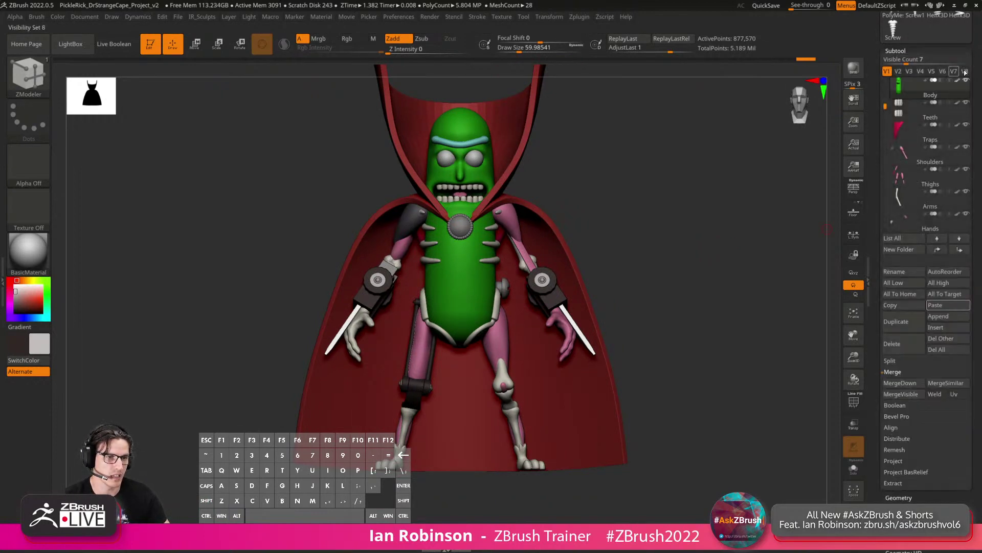
{"action": "left_click_drag", "start_coordinate": [722, 142], "coordinate": [659, 159]}
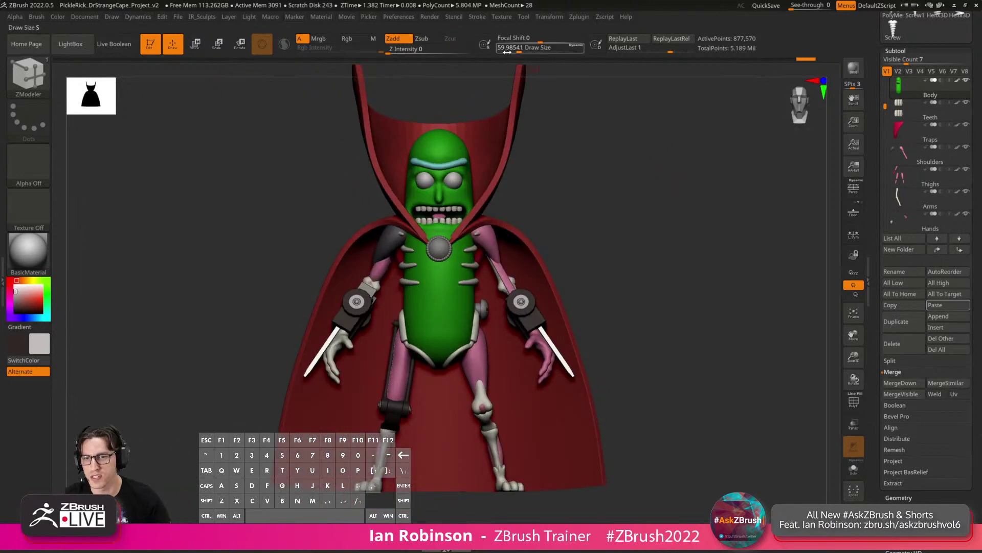
Select the character's Shoulders subtool, switching briefly to the Move gizmo and back to Draw mode.
{"action": "left_click_drag", "start_coordinate": [549, 134], "coordinate": [519, 328]}
{"action": "left_click", "coordinate": [468, 320], "text": "alt"}
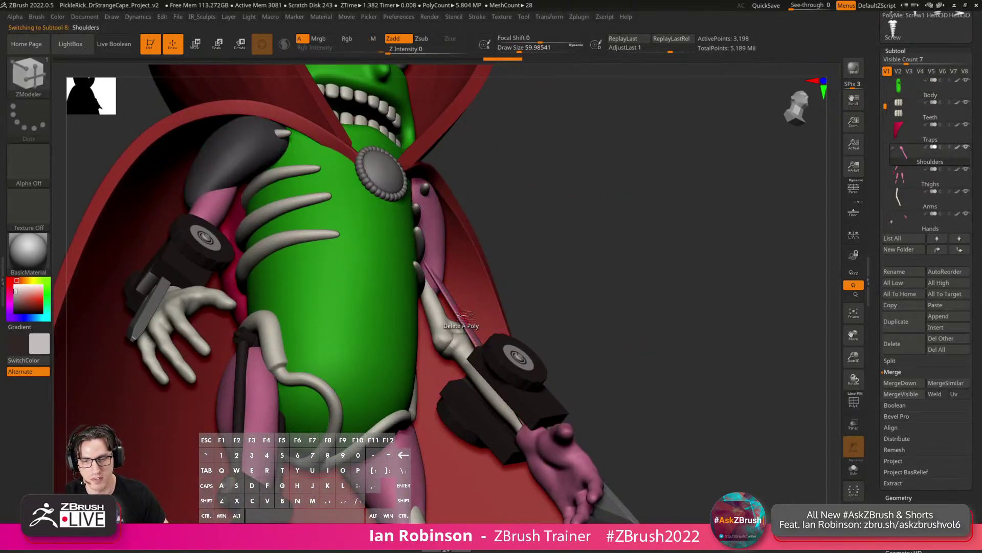
{"action": "key", "text": "ctrl+shift"}
{"action": "key", "text": "w"}
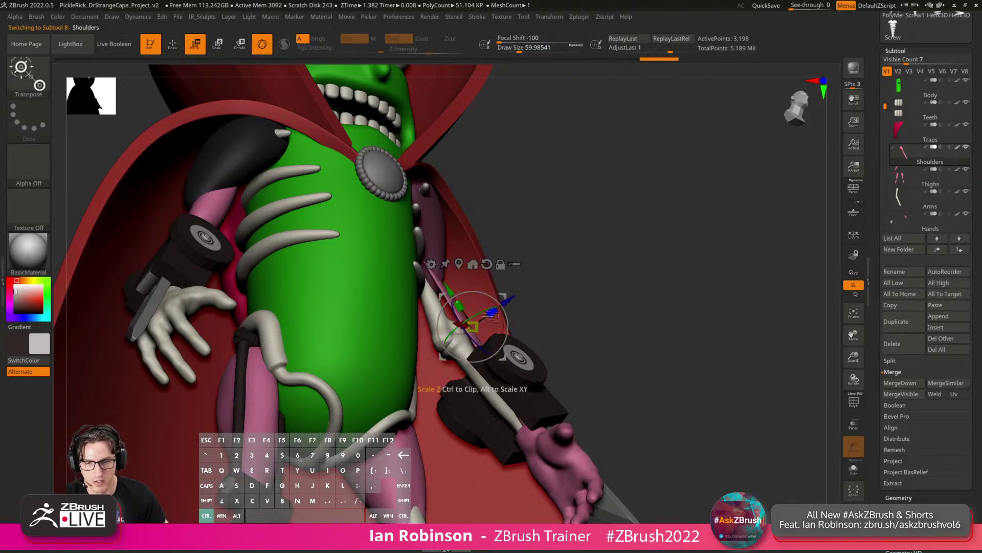
{"action": "mouse_move", "coordinate": [492, 311]}
{"action": "left_mouse_down"}
{"action": "mouse_move", "coordinate": [548, 272]}
{"action": "mouse_move", "coordinate": [590, 298]}
{"action": "mouse_move", "coordinate": [580, 316]}
{"action": "mouse_move", "coordinate": [608, 311]}
{"action": "left_mouse_up"}
{"action": "key", "text": "q"}
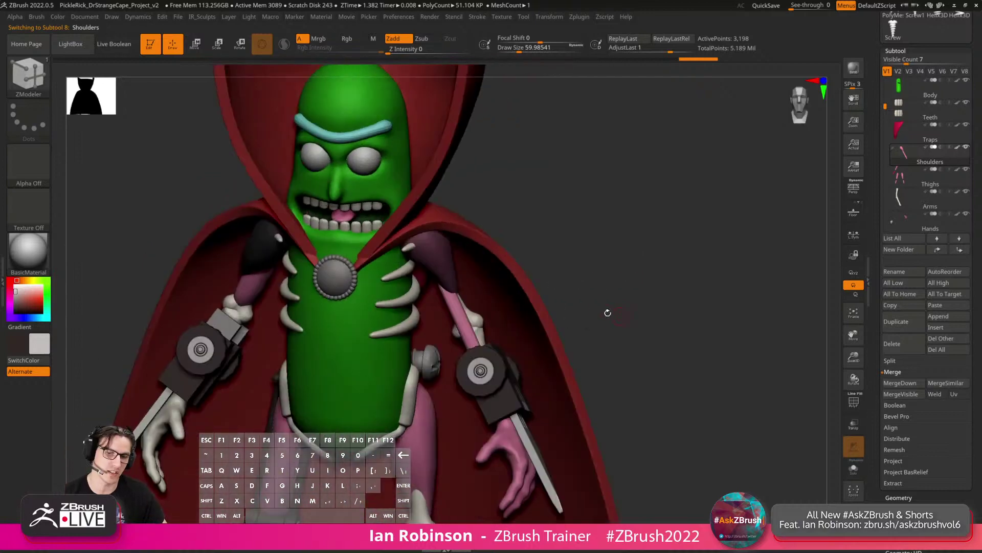
{"action": "mouse_move", "coordinate": [606, 271]}
{"action": "left_mouse_down", "text": "alt"}
{"action": "mouse_move", "coordinate": [625, 261]}
{"action": "mouse_move", "coordinate": [649, 288]}
{"action": "mouse_move", "coordinate": [674, 258]}
{"action": "mouse_move", "coordinate": [631, 261]}
{"action": "mouse_move", "coordinate": [660, 254]}
{"action": "mouse_move", "coordinate": [604, 300]}
{"action": "mouse_move", "coordinate": [623, 279]}
{"action": "left_mouse_up", "text": "alt"}
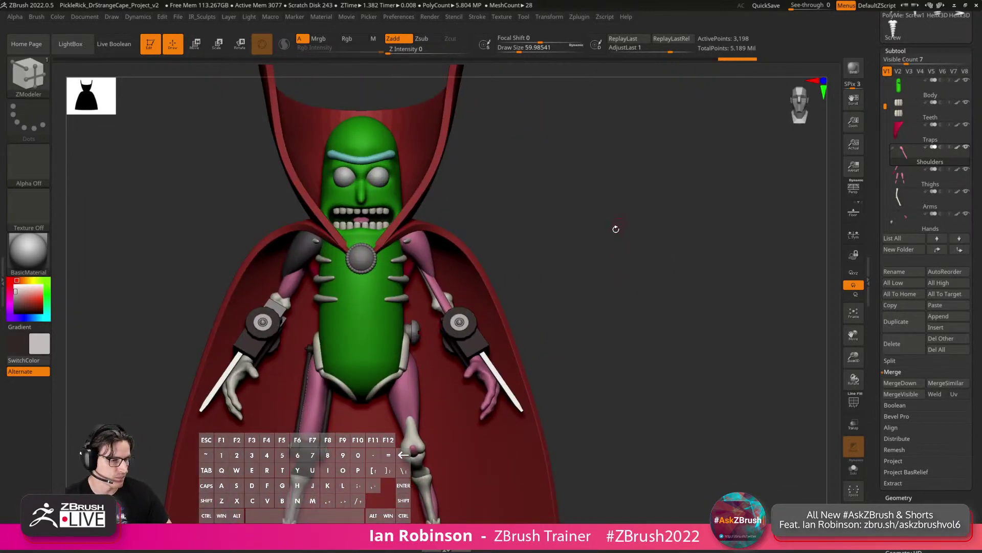
{"action": "left_click_drag", "start_coordinate": [622, 237], "coordinate": [719, 252]}
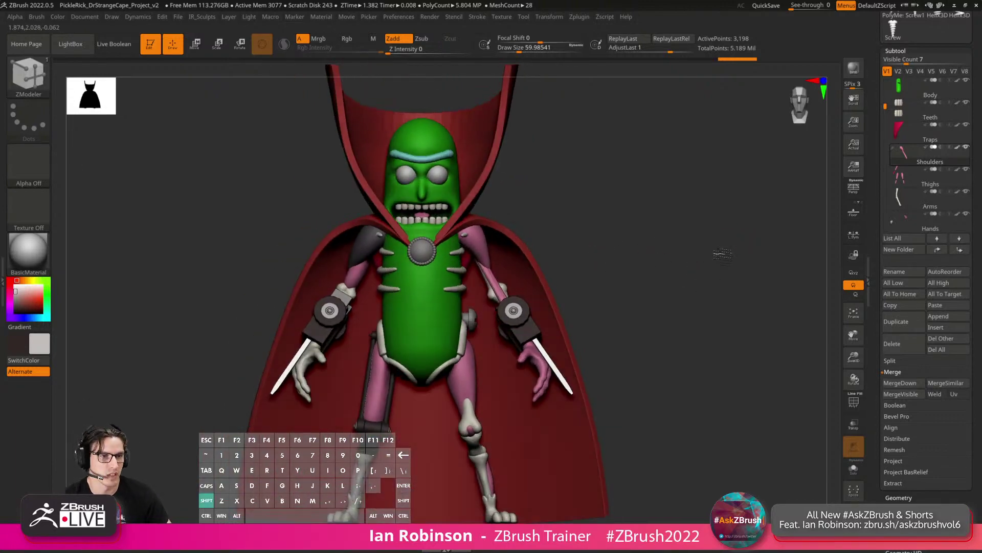
Switch the active tool from the character to the Screw model.
{"action": "left_click", "coordinate": [893, 31]}
{"action": "left_click_drag", "start_coordinate": [625, 322], "coordinate": [680, 357]}
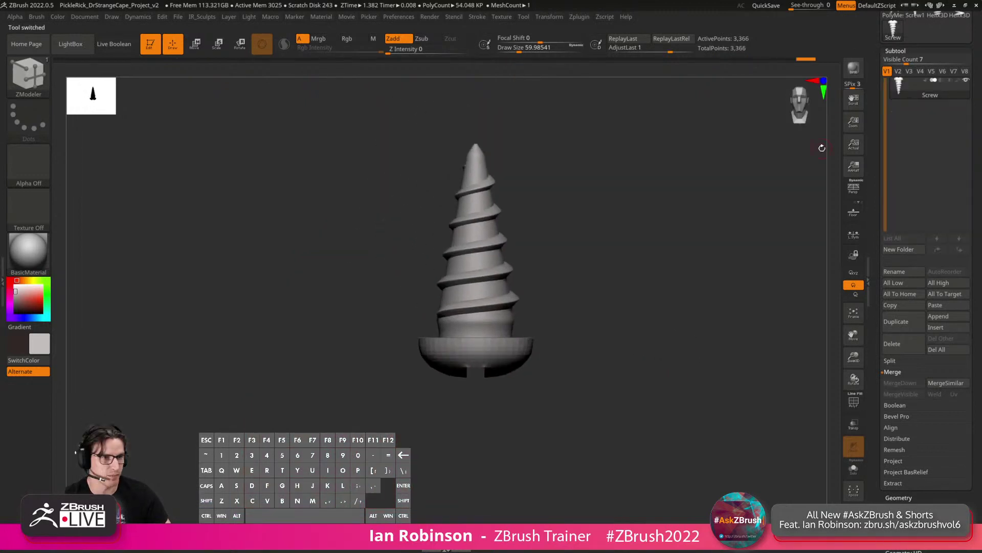
{"action": "scroll", "coordinate": [920, 59], "scroll_direction": "up", "scroll_amount": 3}
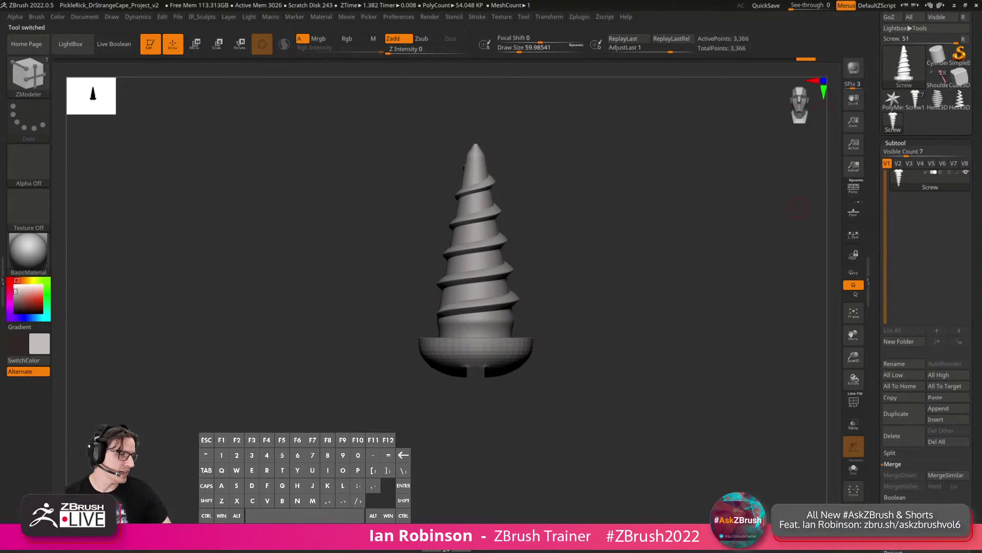
{"action": "key", "text": "alt+Tab"}
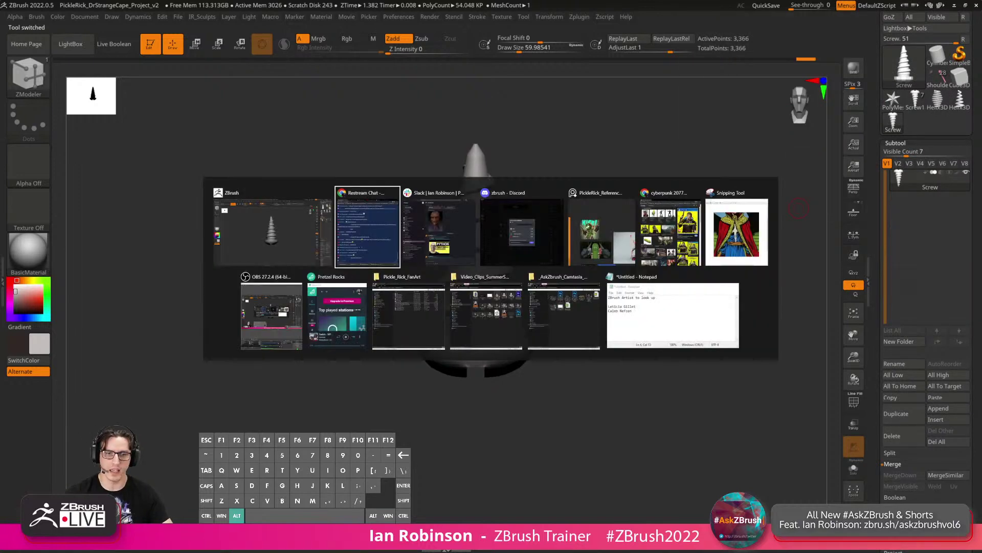
{"action": "key", "text": "Tab"}
{"action": "key", "text": "Tab"}
{"action": "key", "text": "Tab"}
{"action": "key", "text": "Tab"}
{"action": "key", "text": "Tab"}
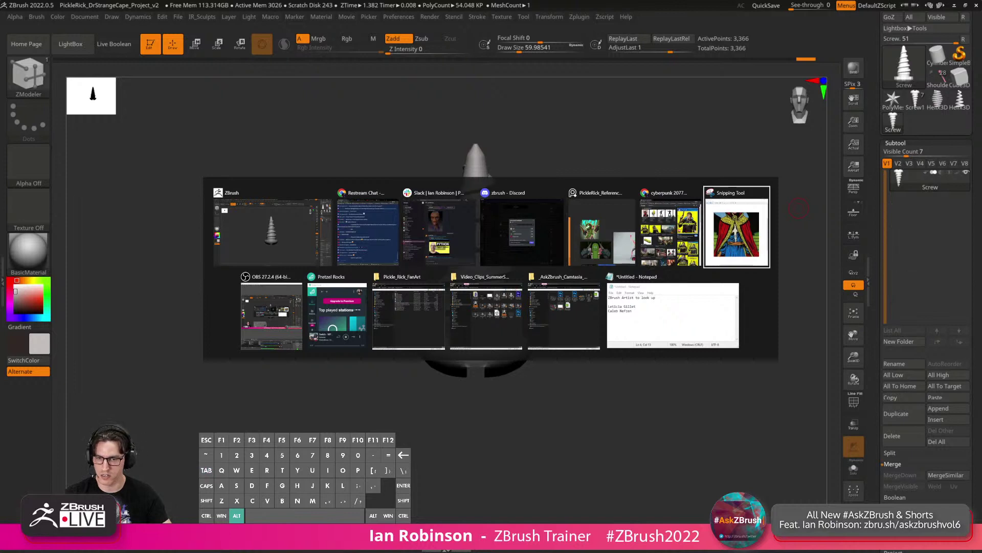
{"action": "key", "text": "Tab"}
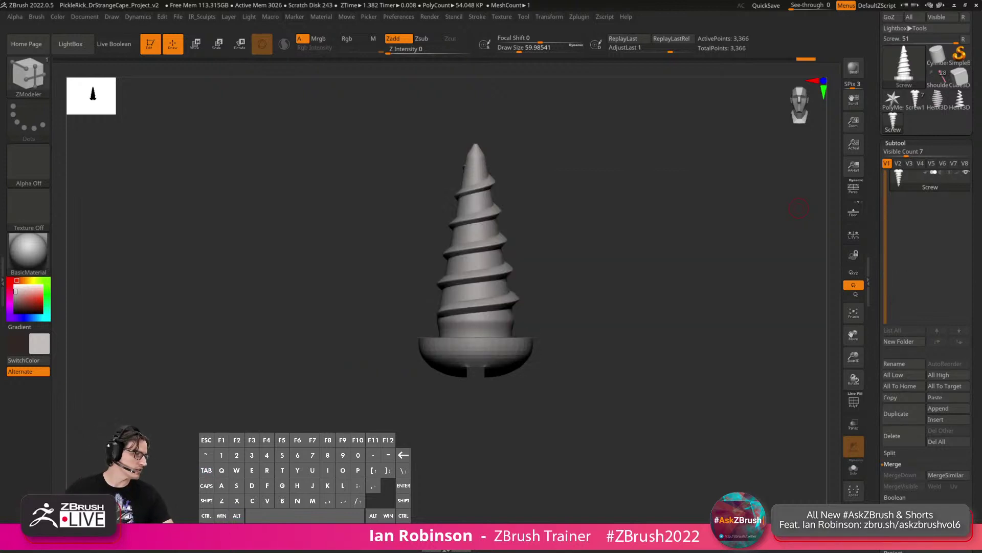